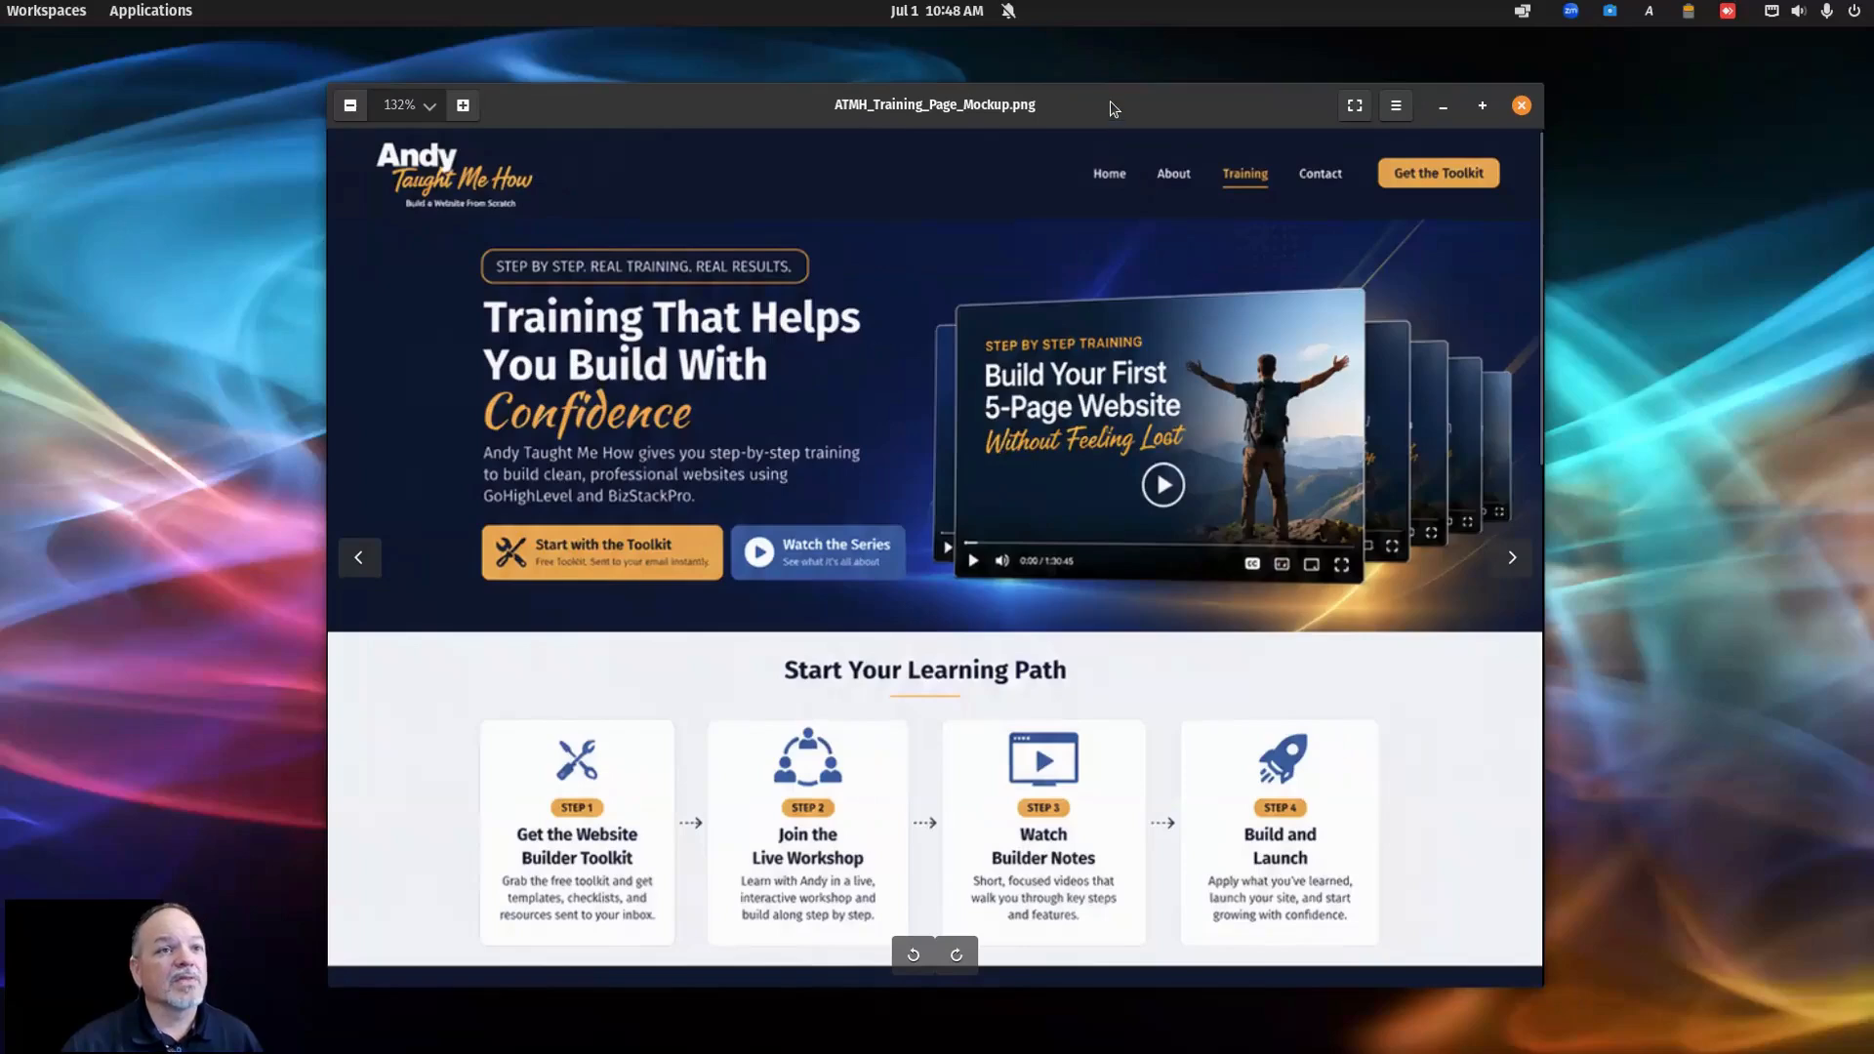
Step: Enlarge the mockup image window and review the training page design from the hero section down to the footer, including its learning path icons
drag(1116, 113, 974, 86)
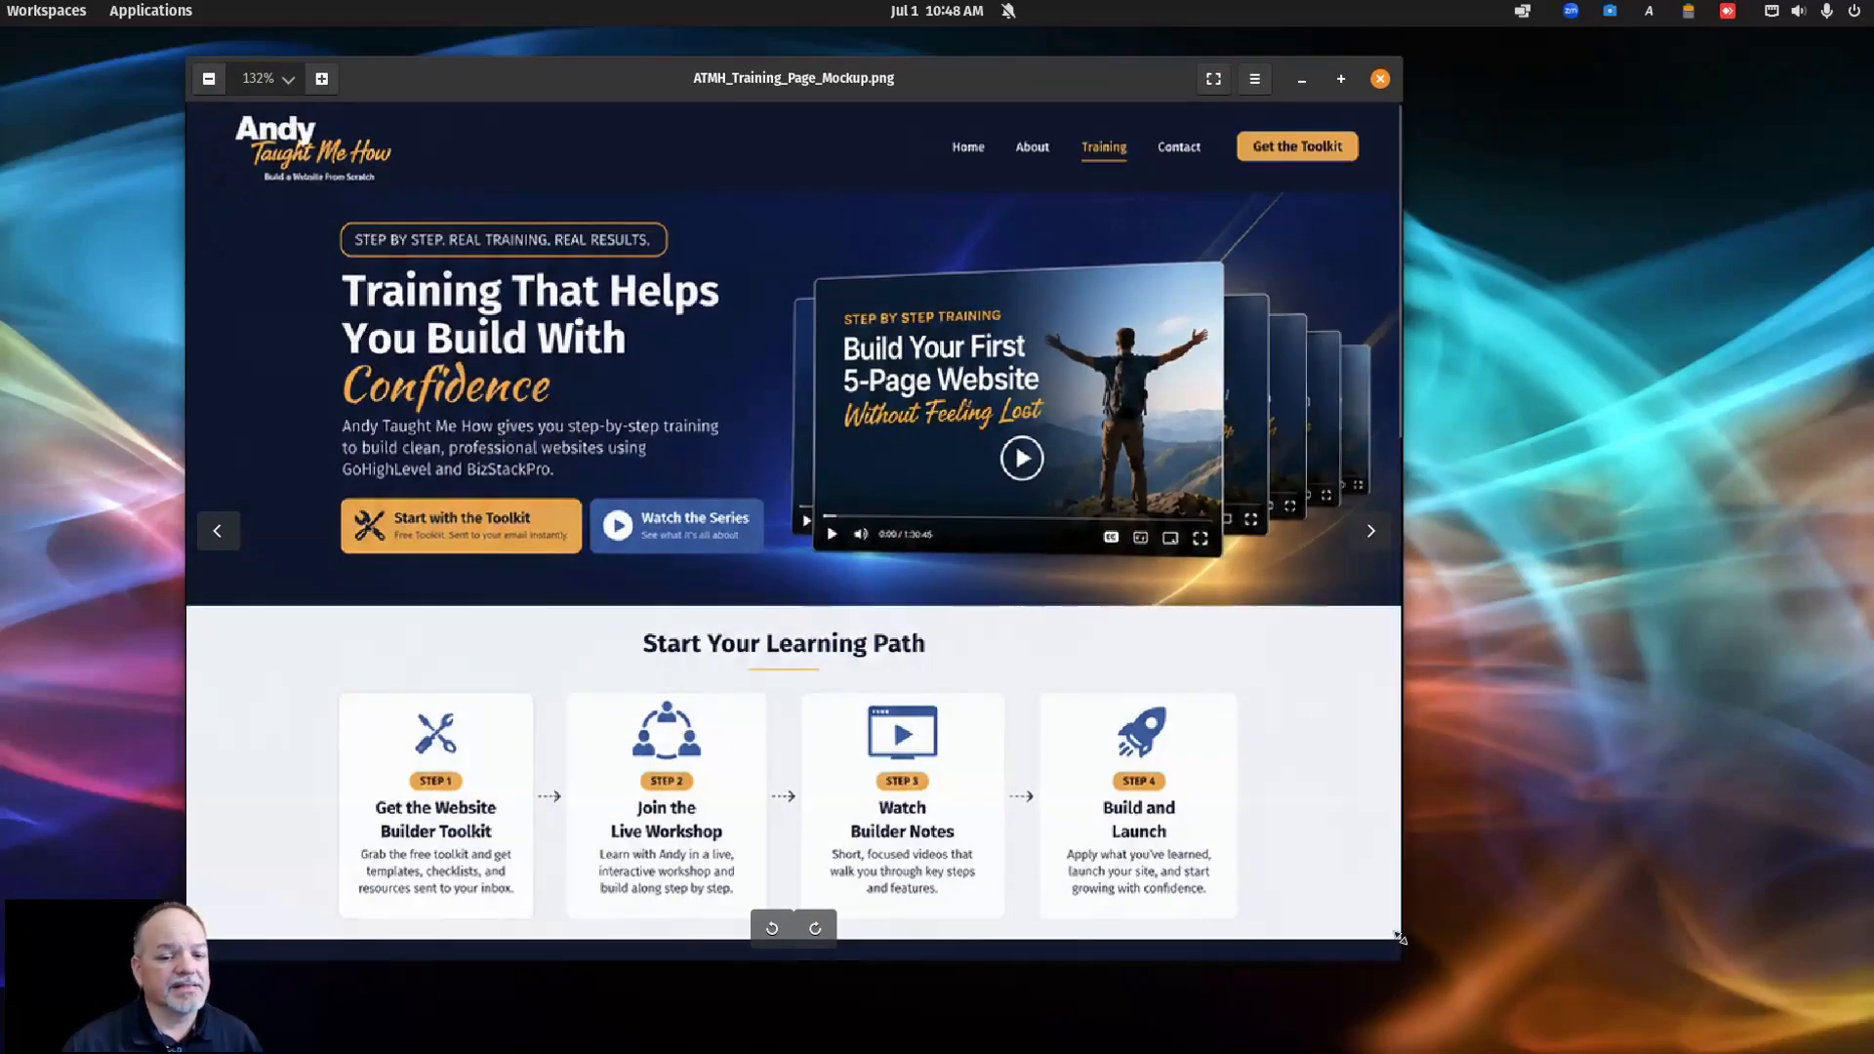
drag(1397, 943, 1616, 1007)
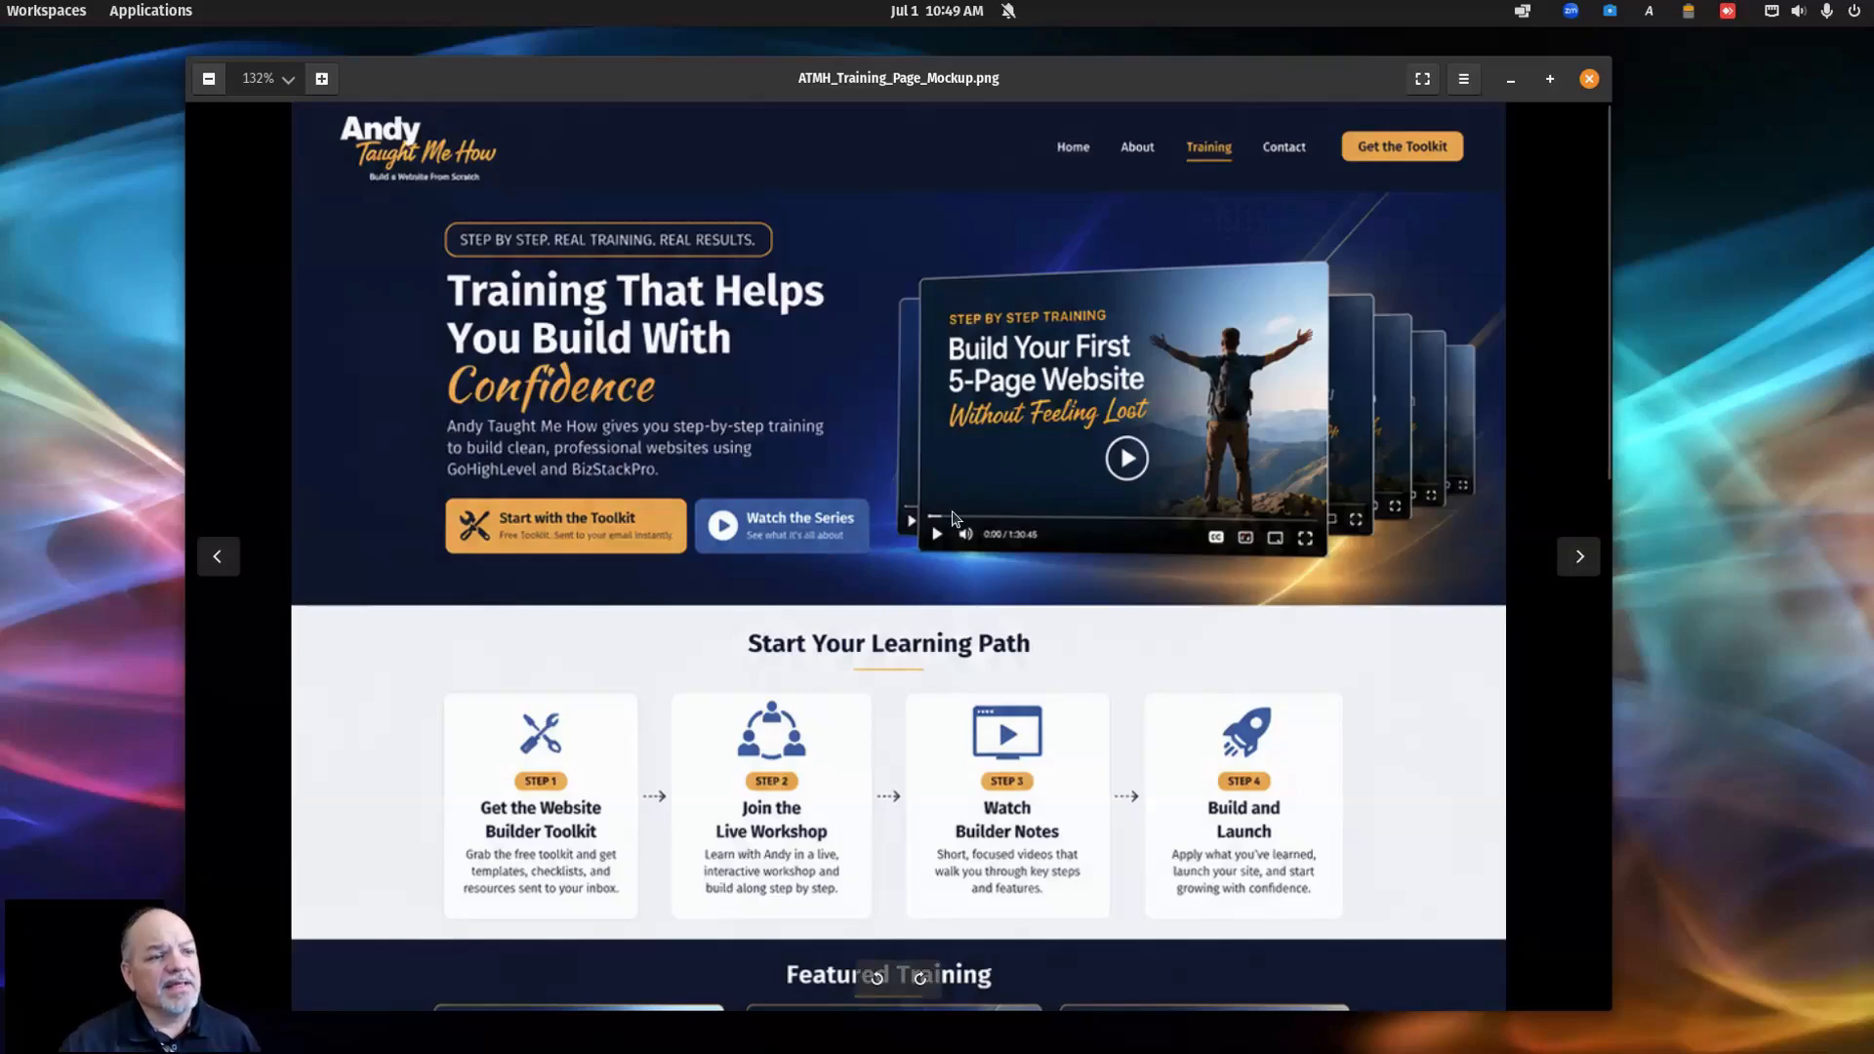
drag(956, 533, 948, 267)
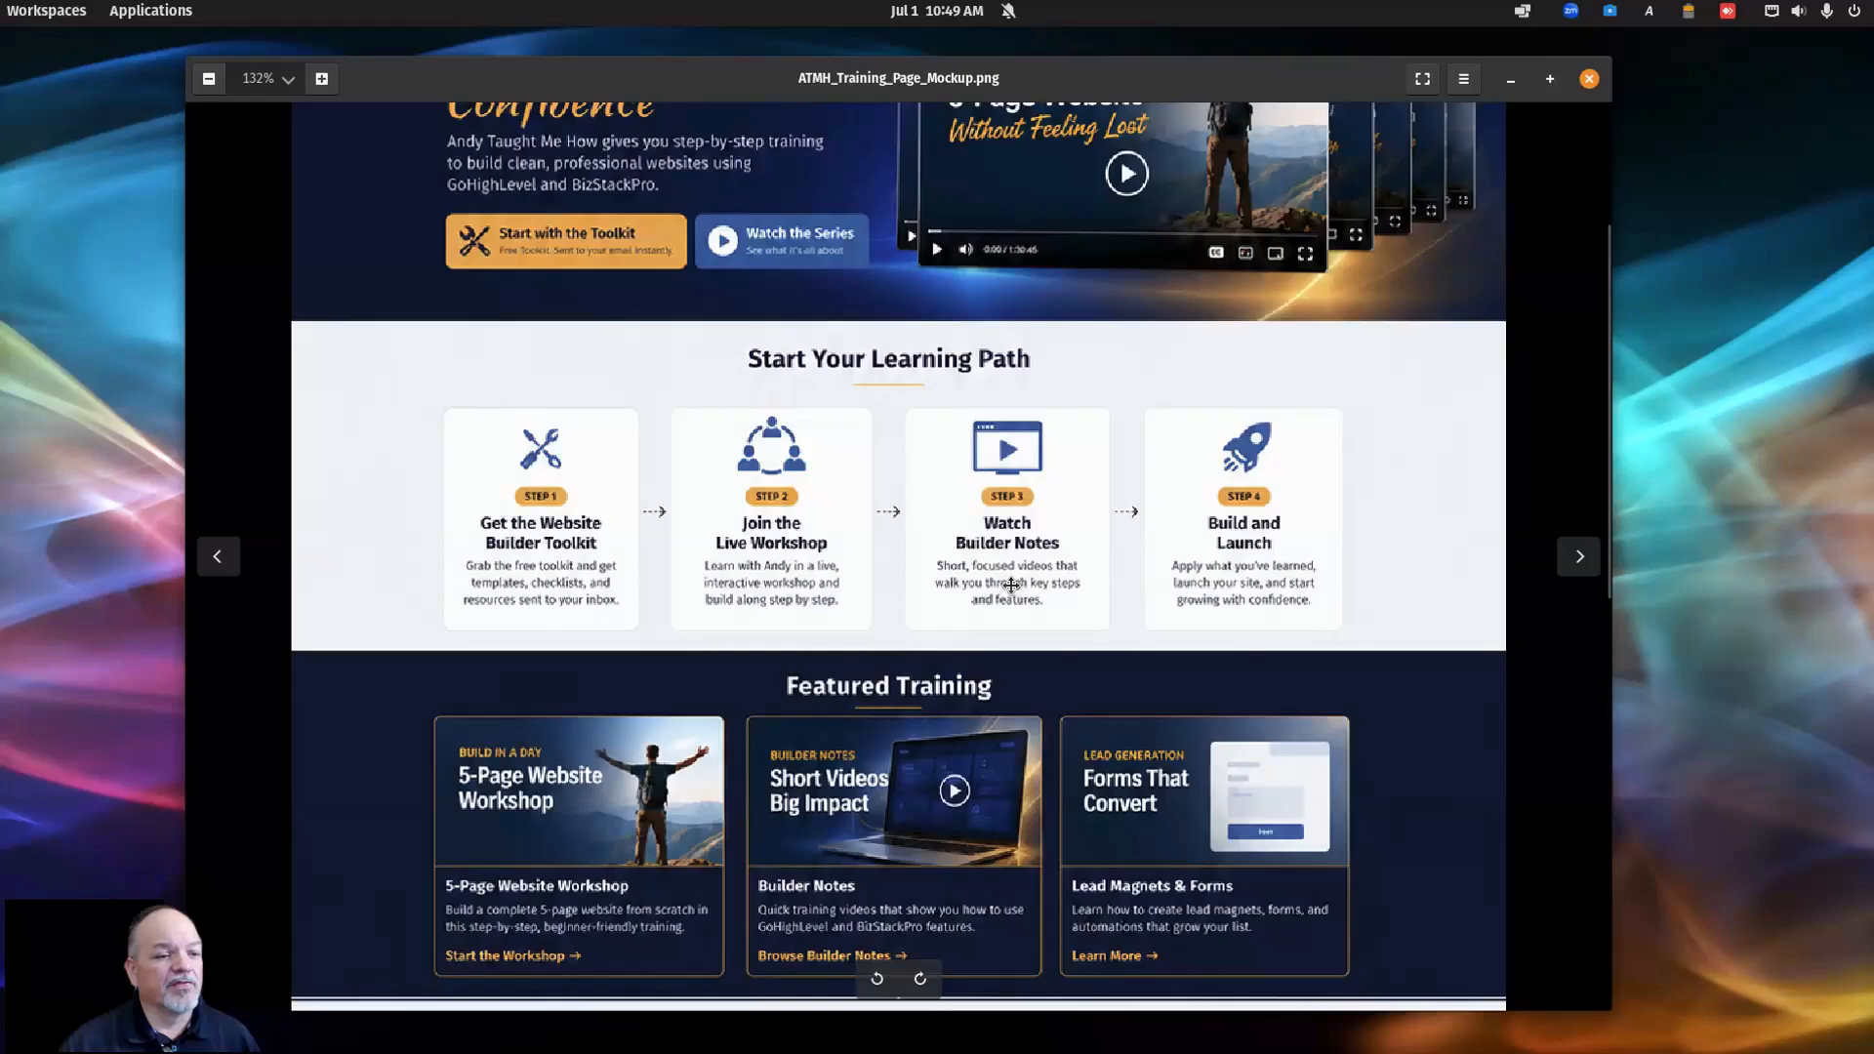
drag(1022, 560, 995, 283)
scroll(996, 283, up, 3)
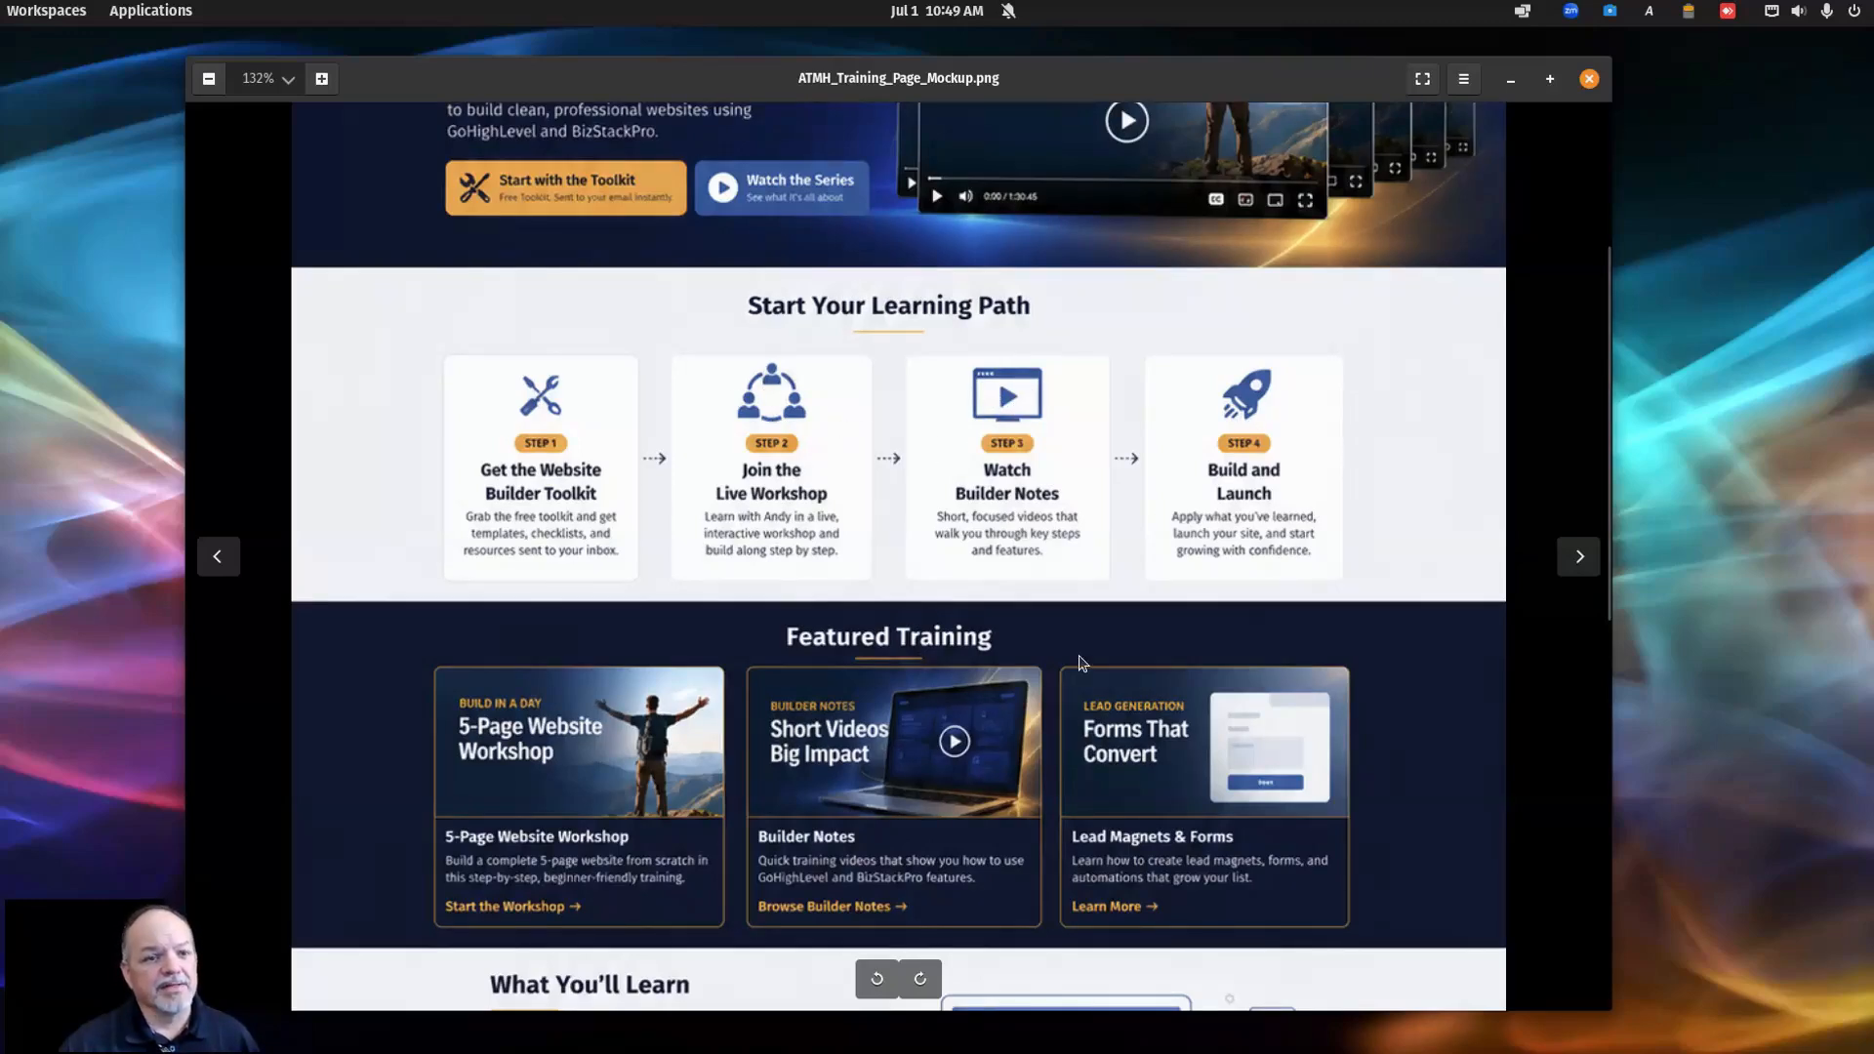
drag(883, 684, 873, 566)
scroll(874, 566, down, 5)
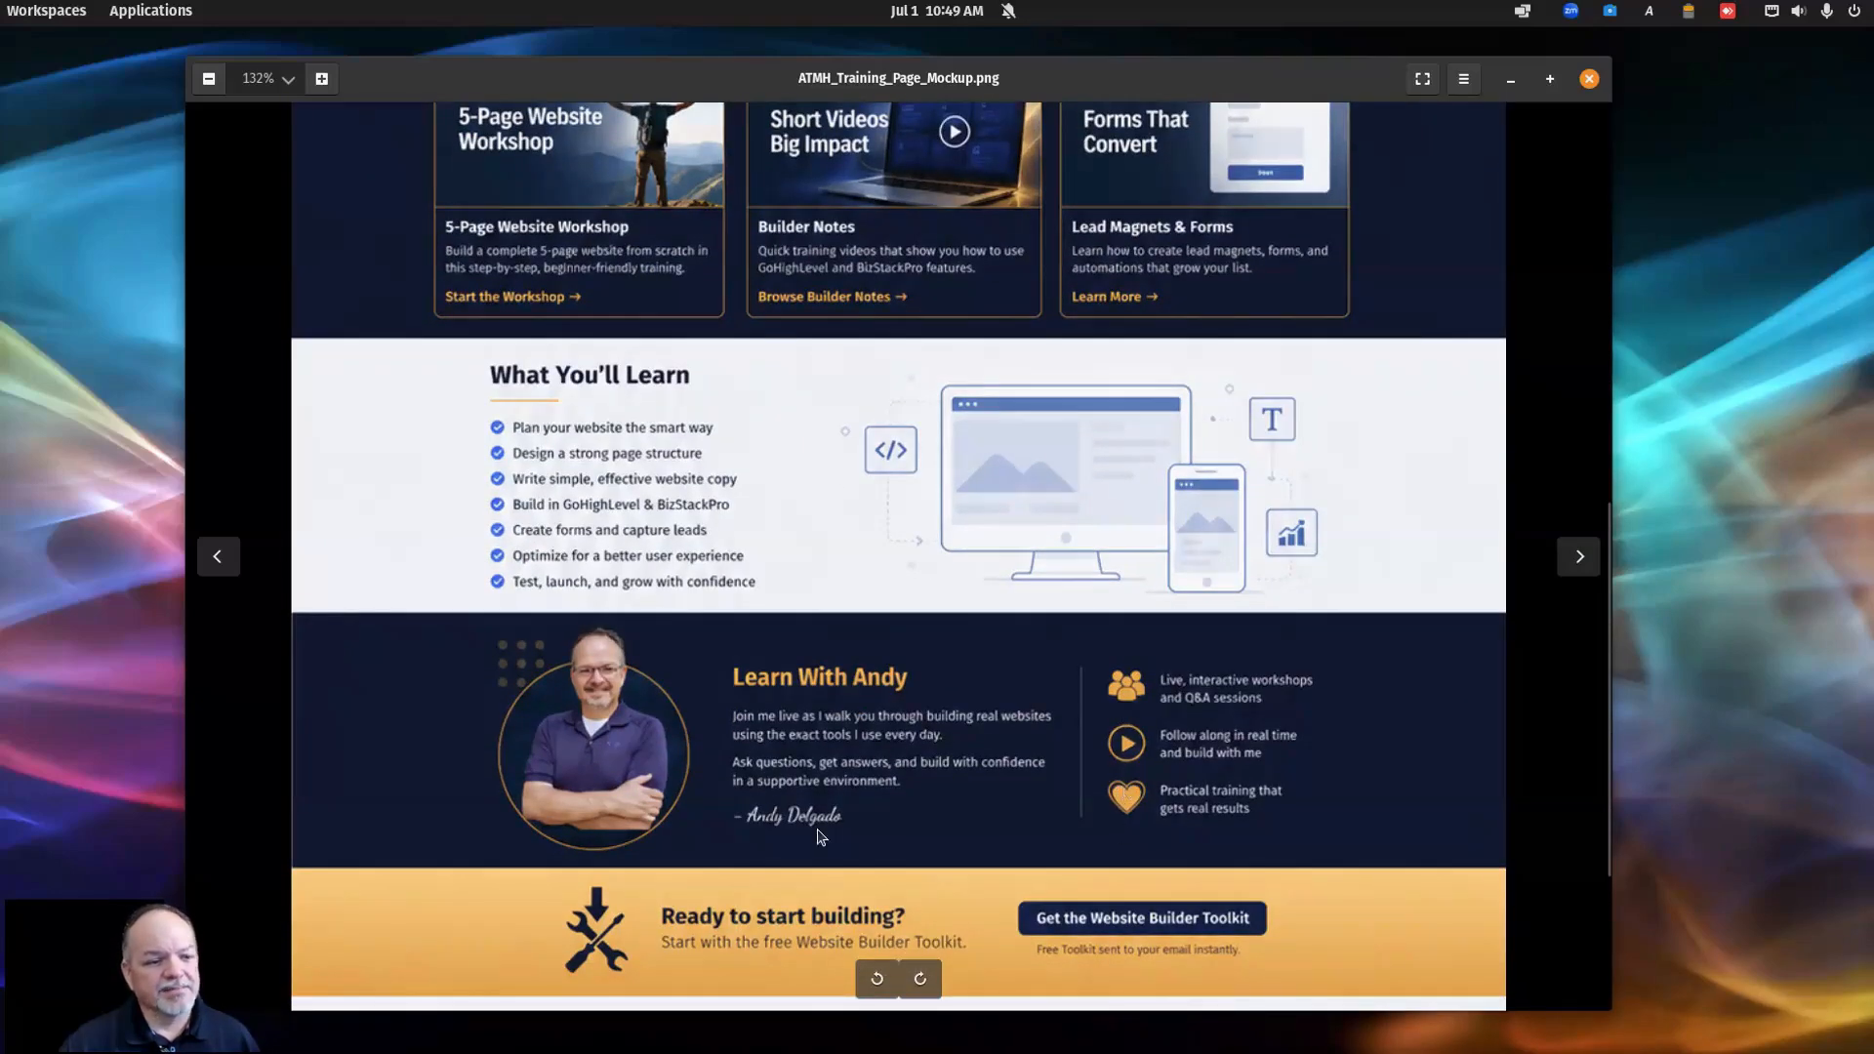
drag(888, 788, 887, 598)
scroll(888, 597, down, 1)
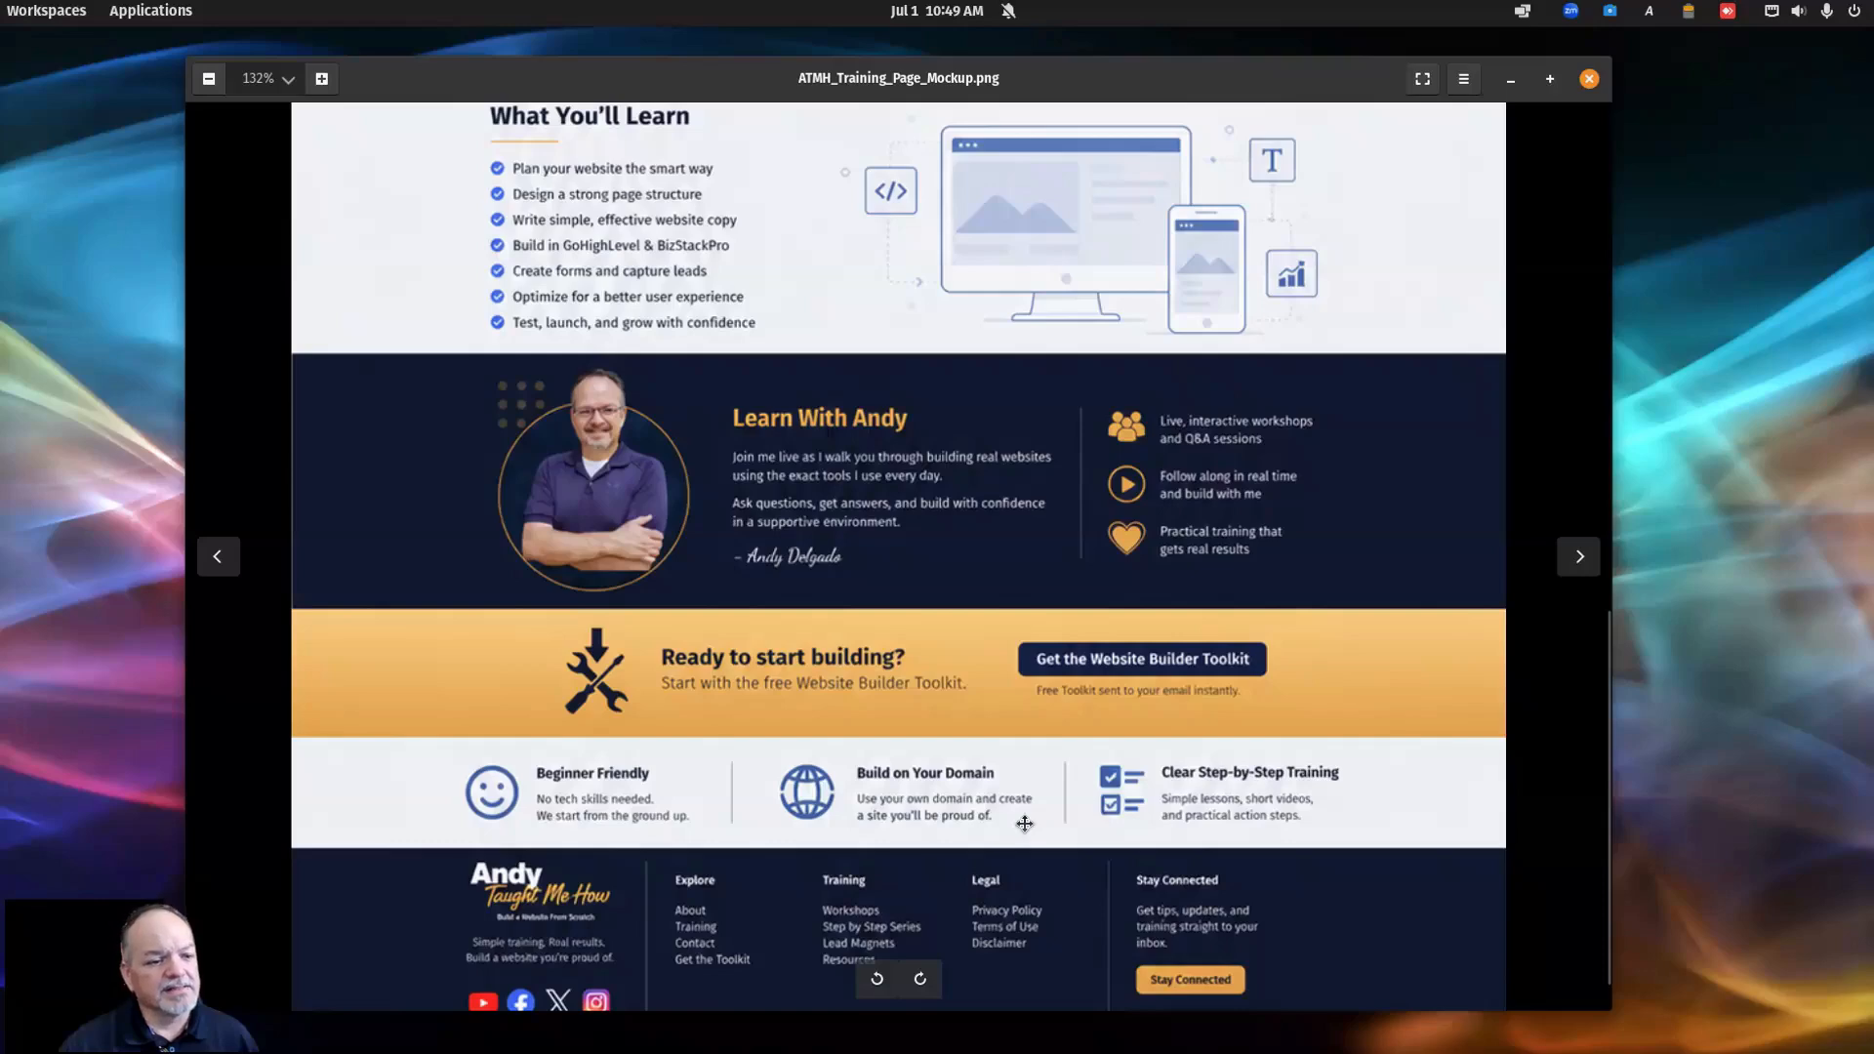
scroll(1024, 823, down, 1)
scroll(1035, 586, up, 3)
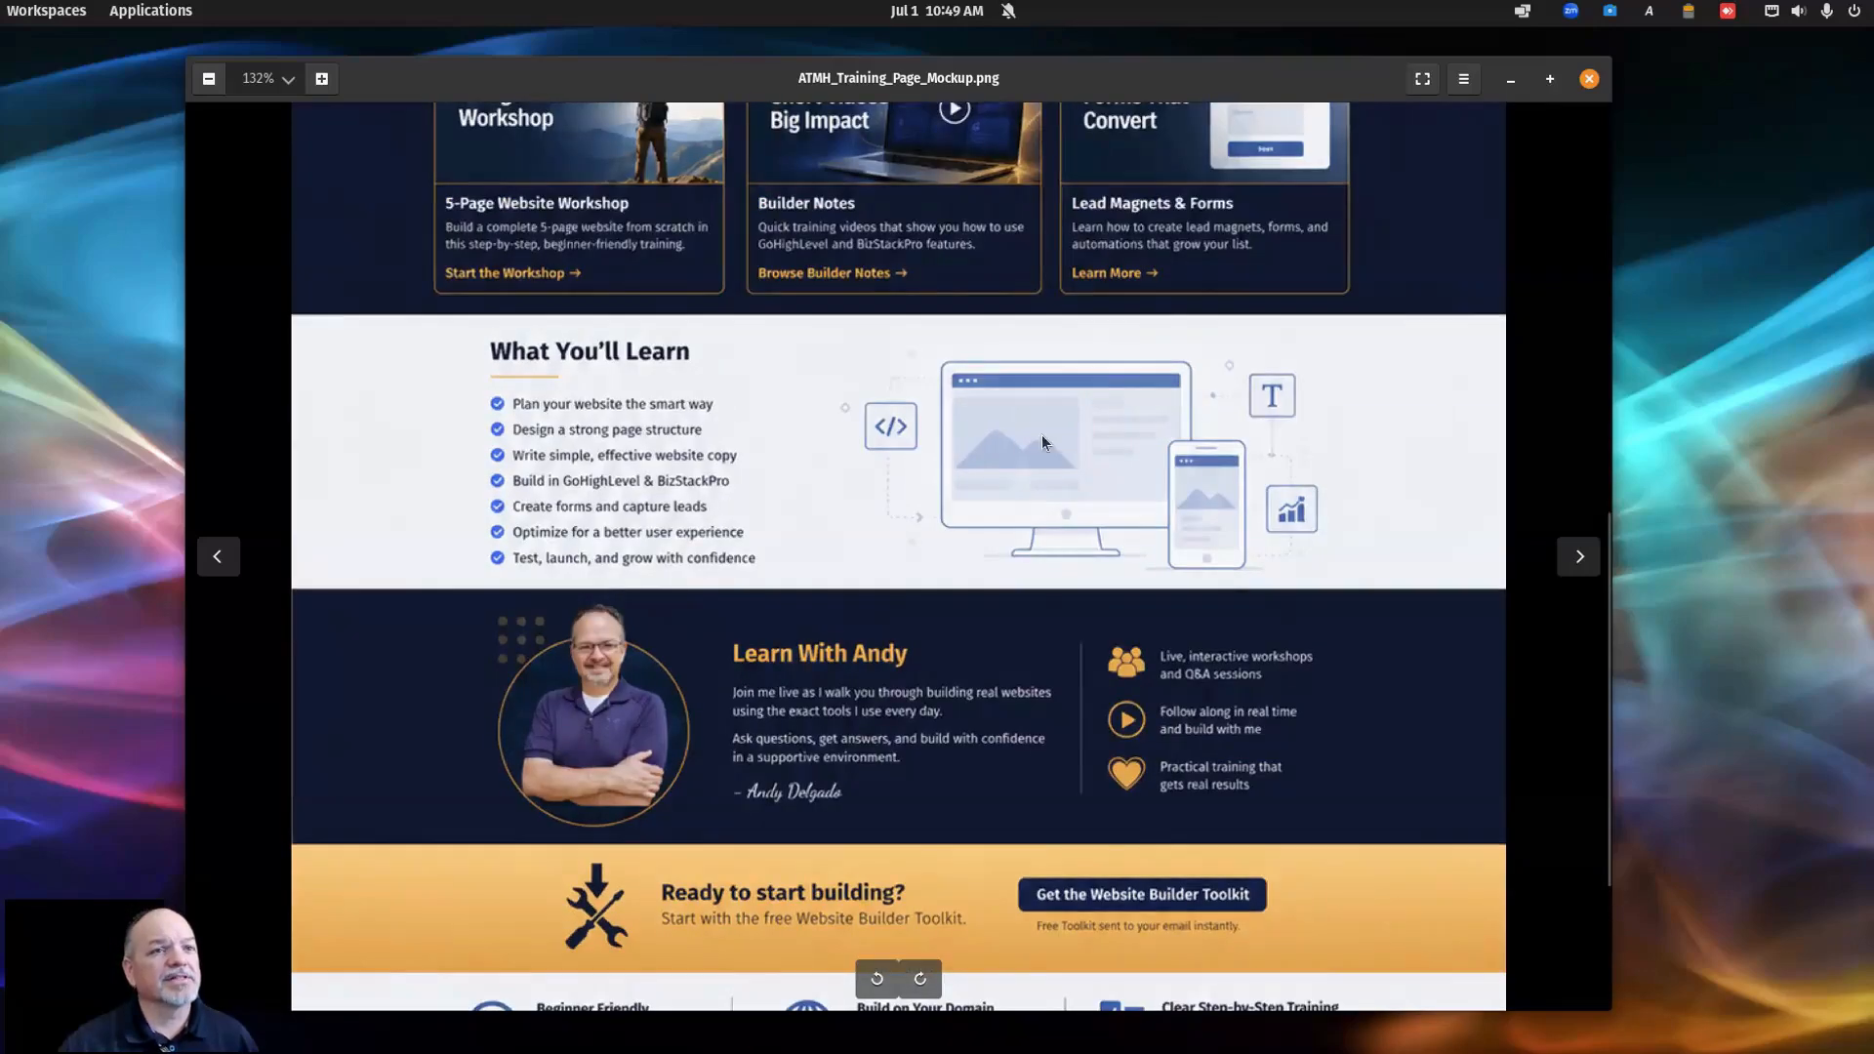
scroll(1042, 442, up, 10)
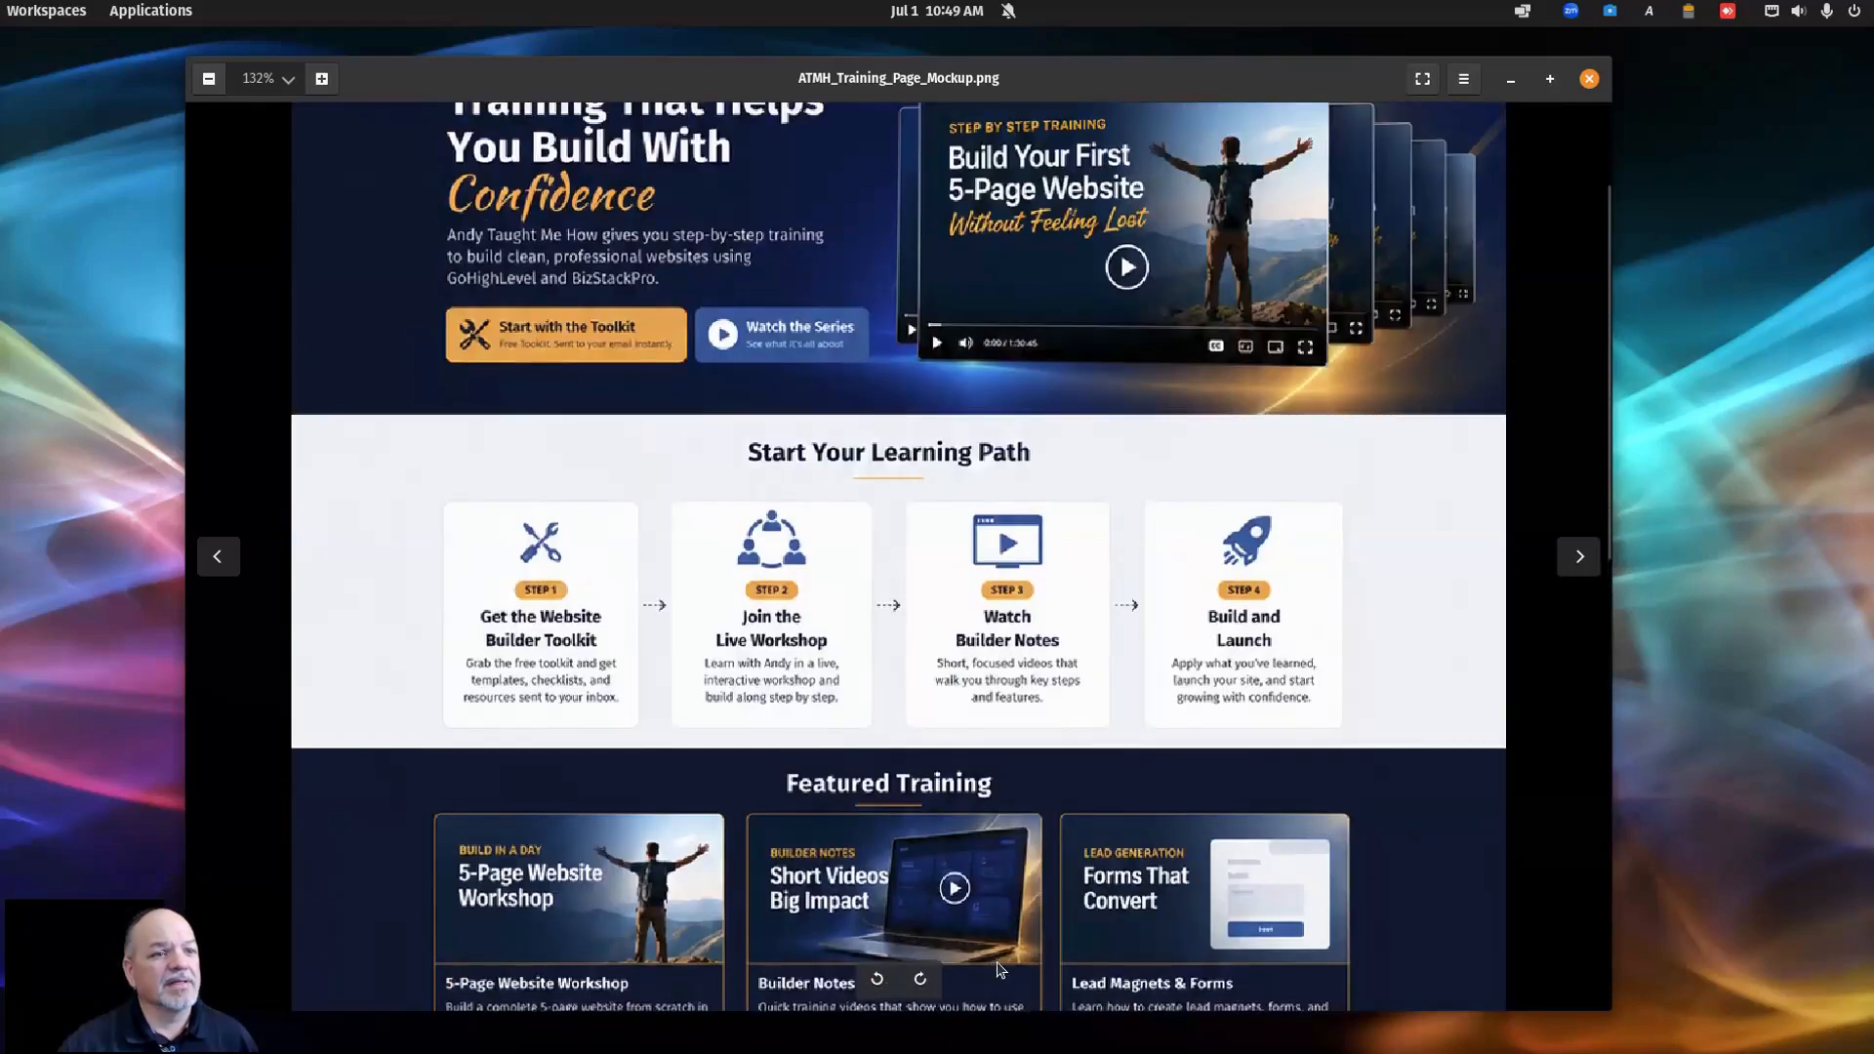
drag(971, 660, 969, 735)
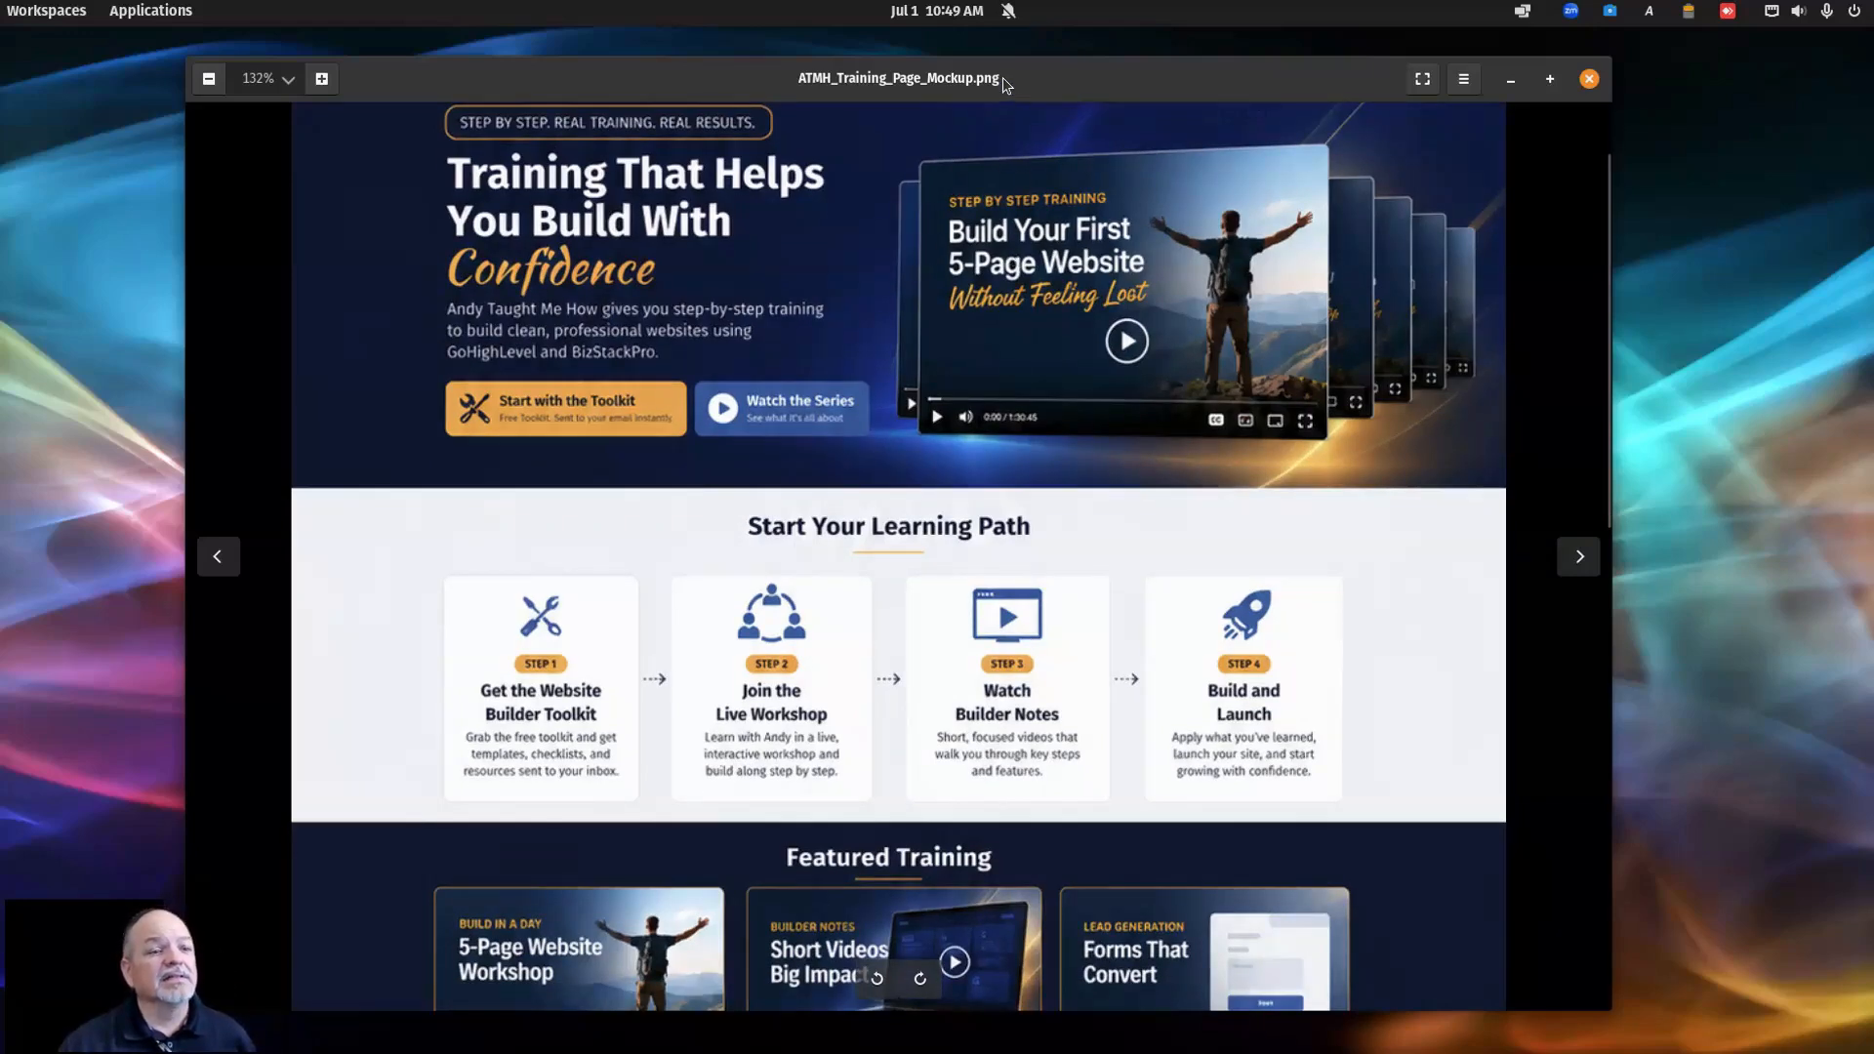
Step: Close the mockup image and switch to the Canva home page in Chrome, with its window maximized
key(ctrl+w)
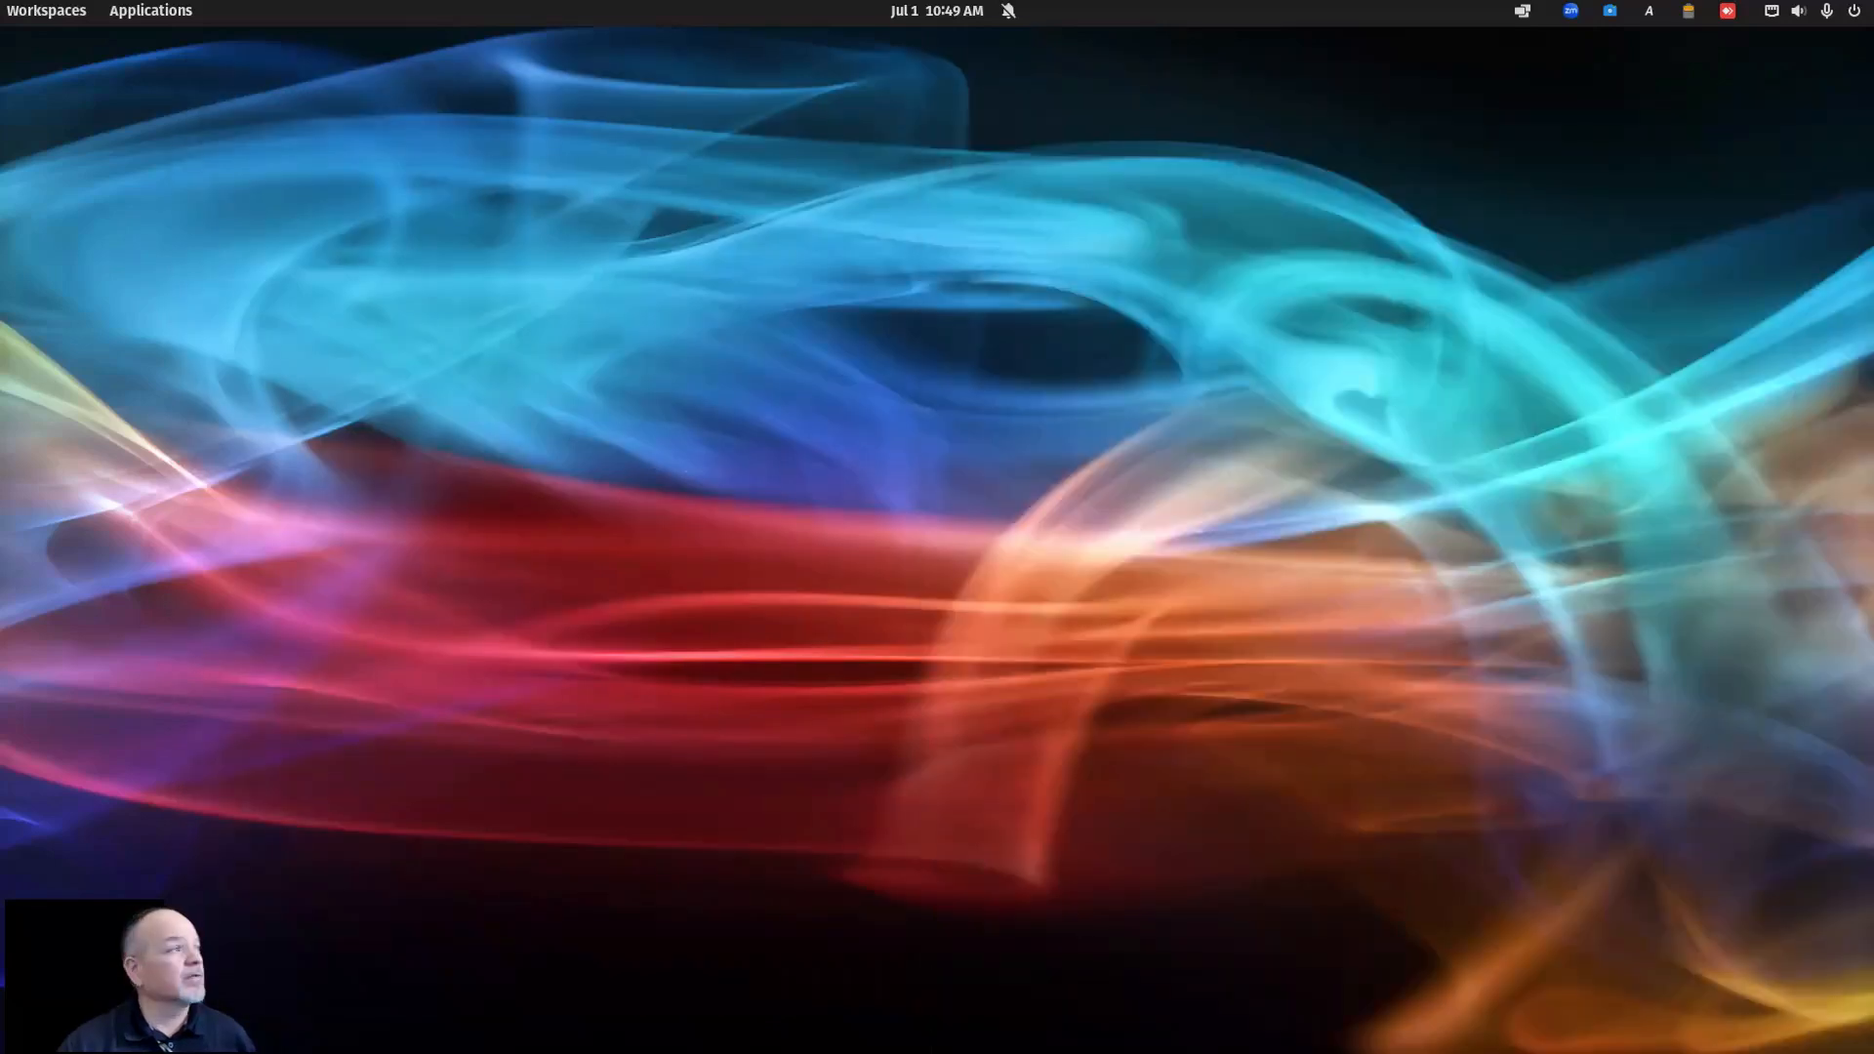
key(alt+Tab)
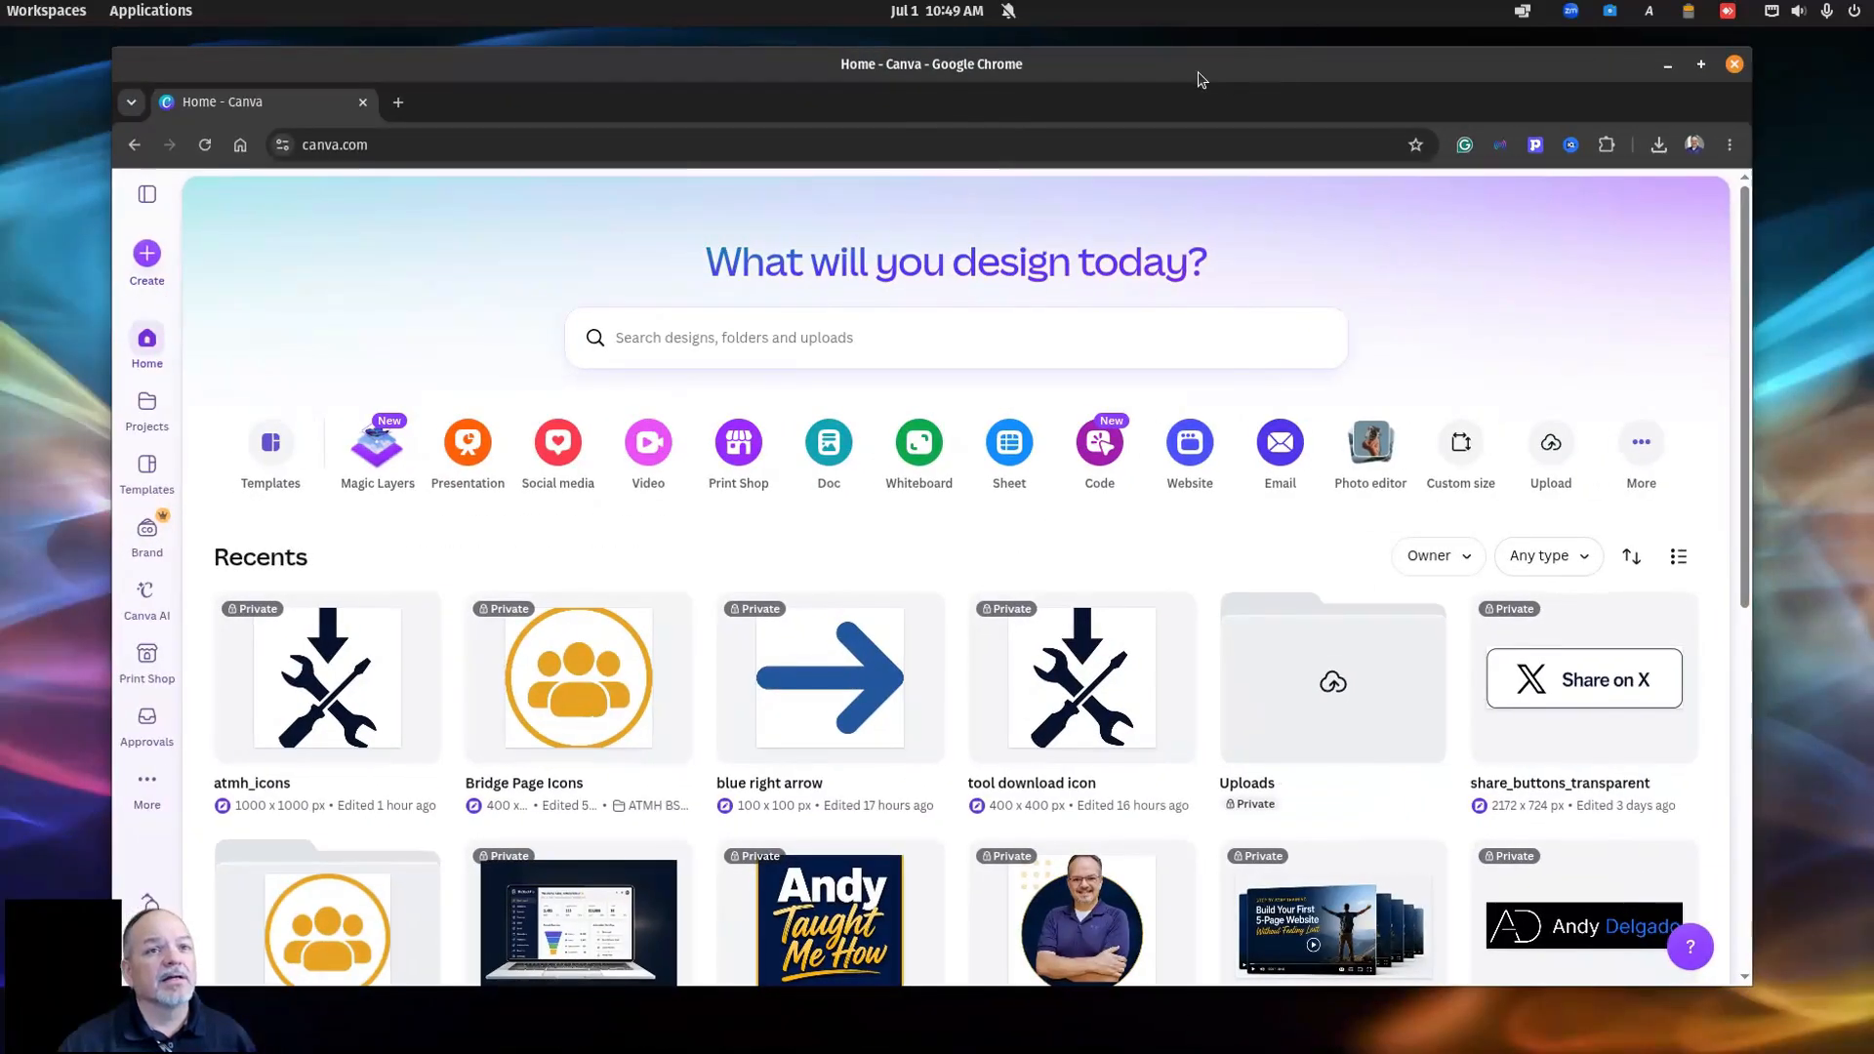
double_click(1200, 76)
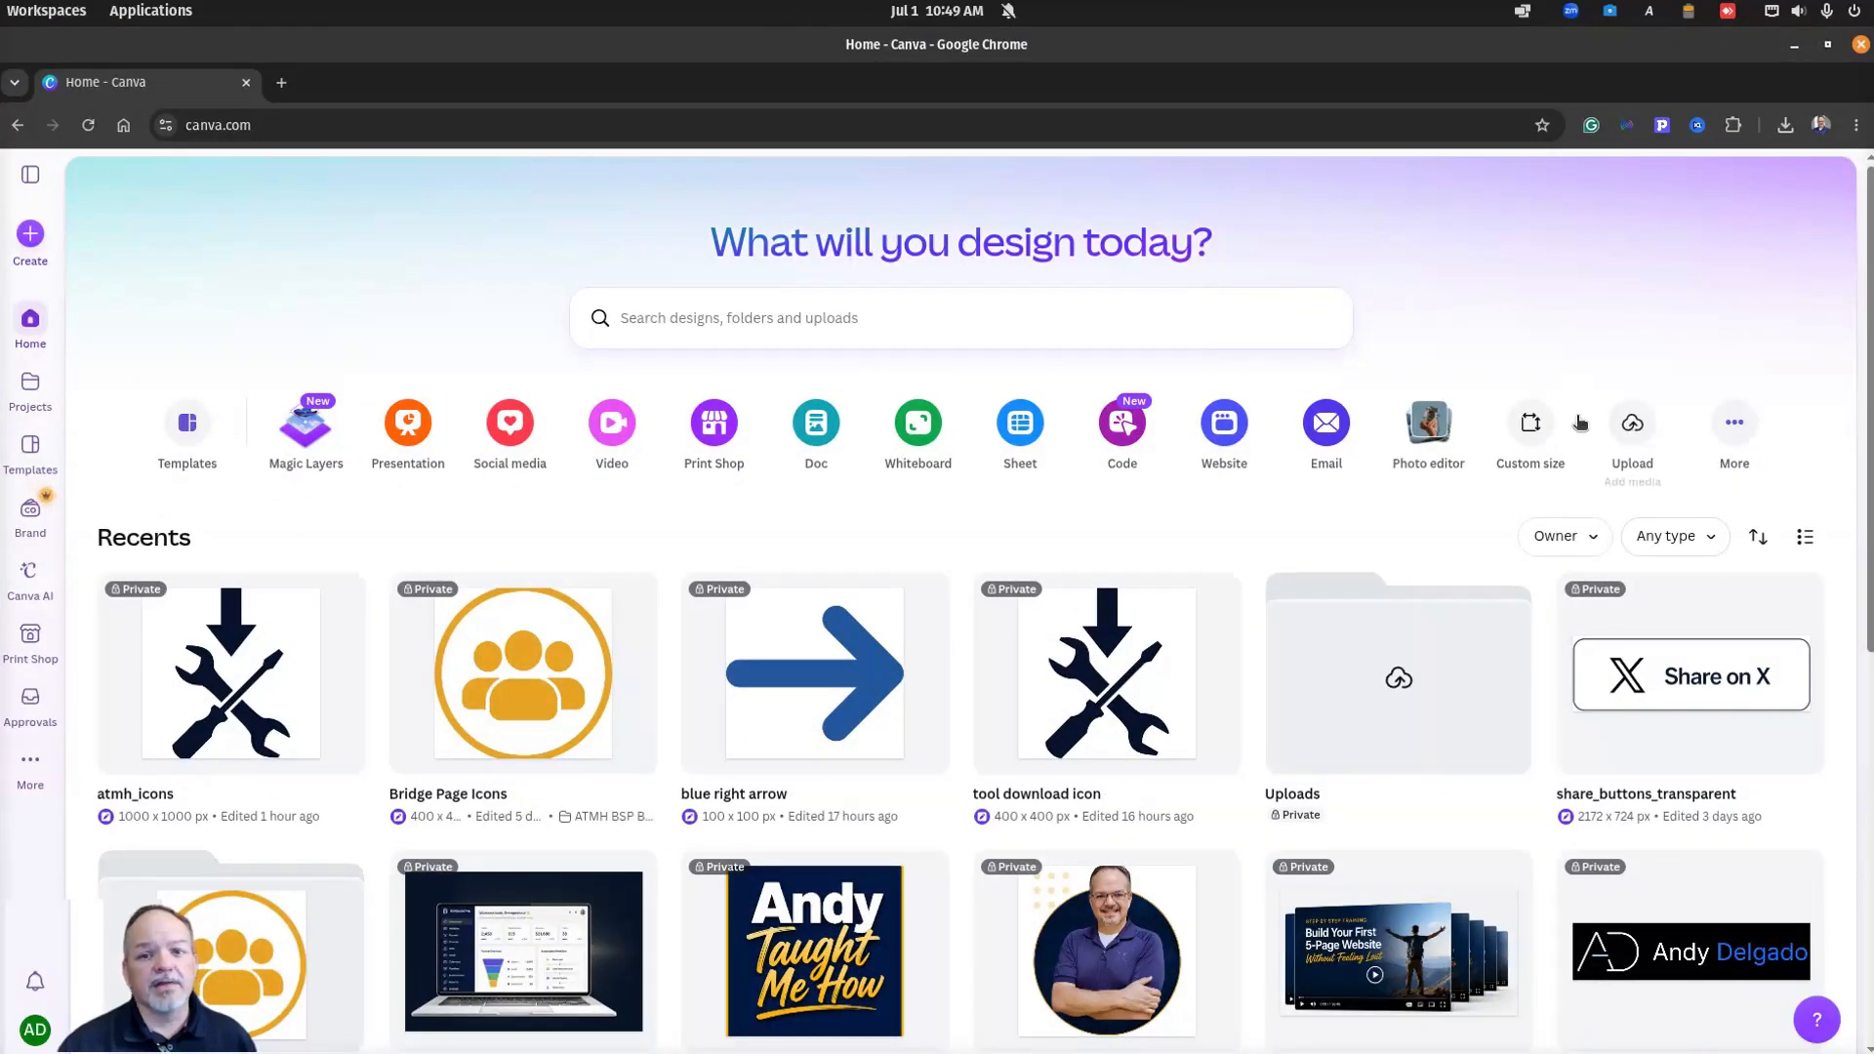
Step: Create a new custom-size design 400 px wide and 400 px high
click(1528, 425)
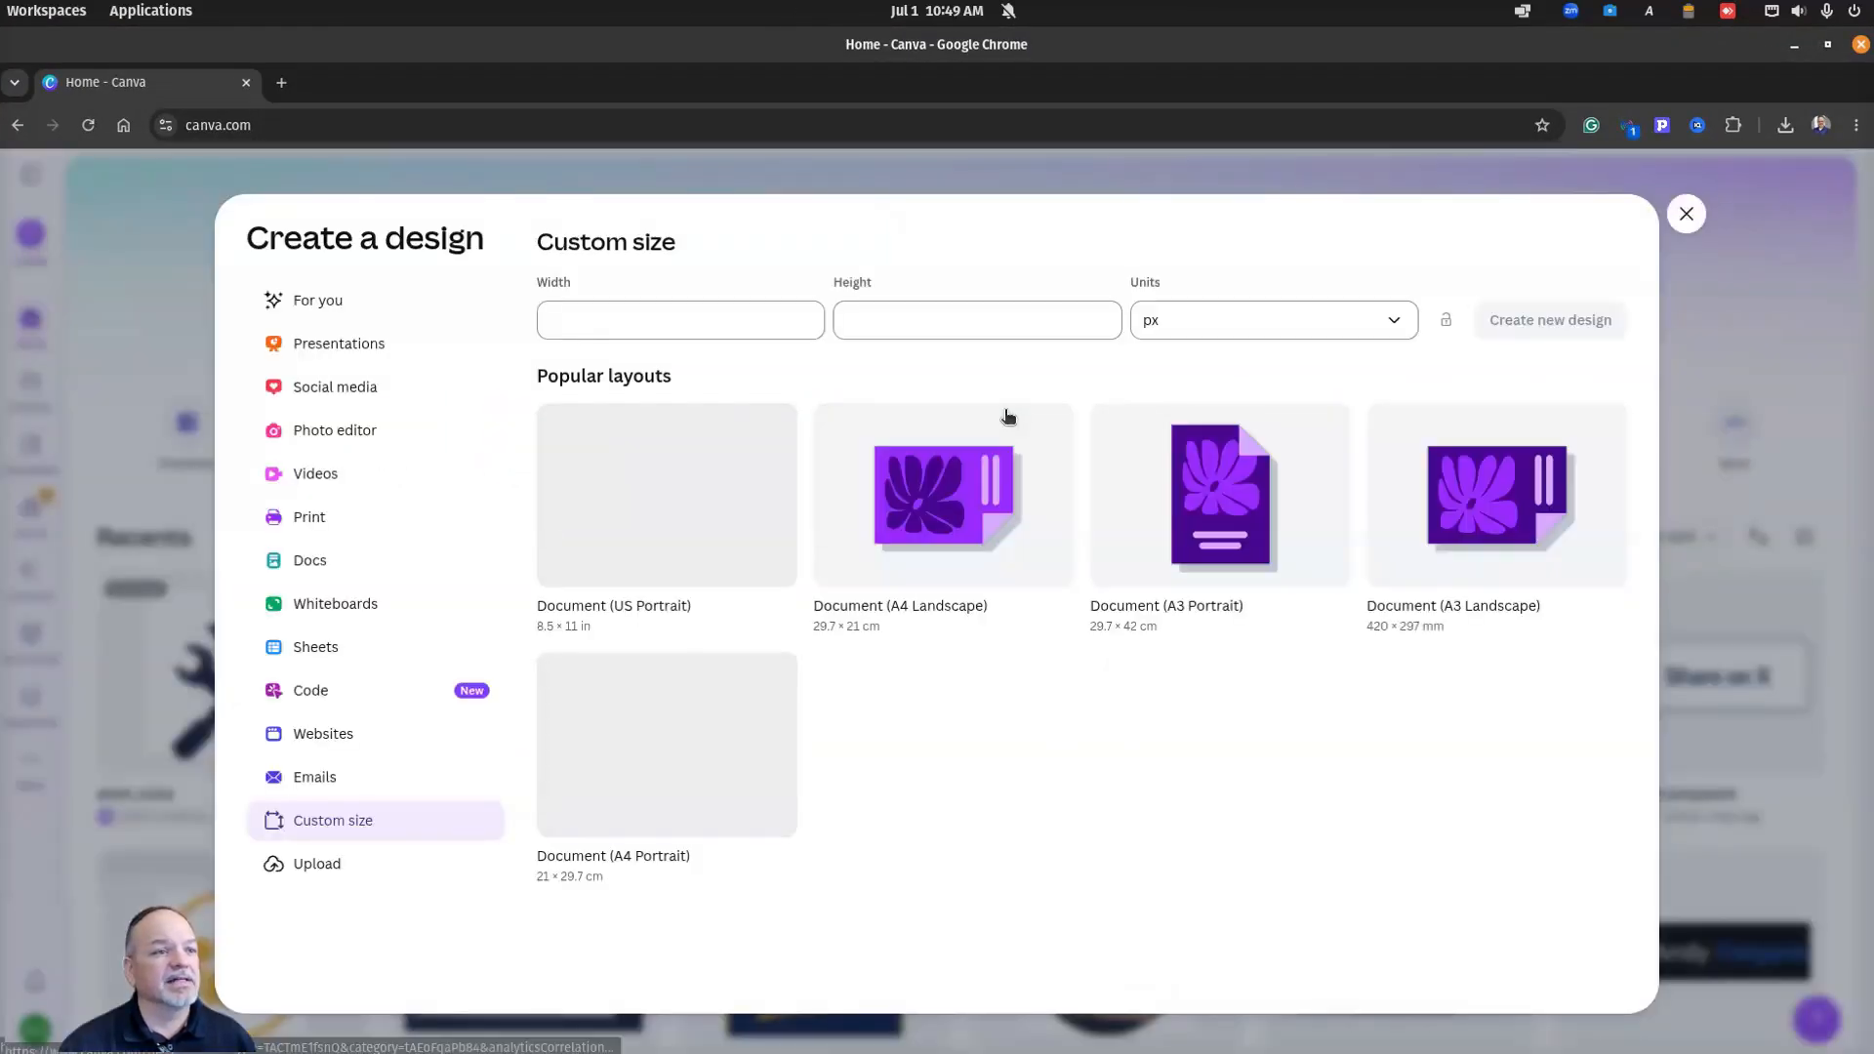
click(673, 321)
text(400)
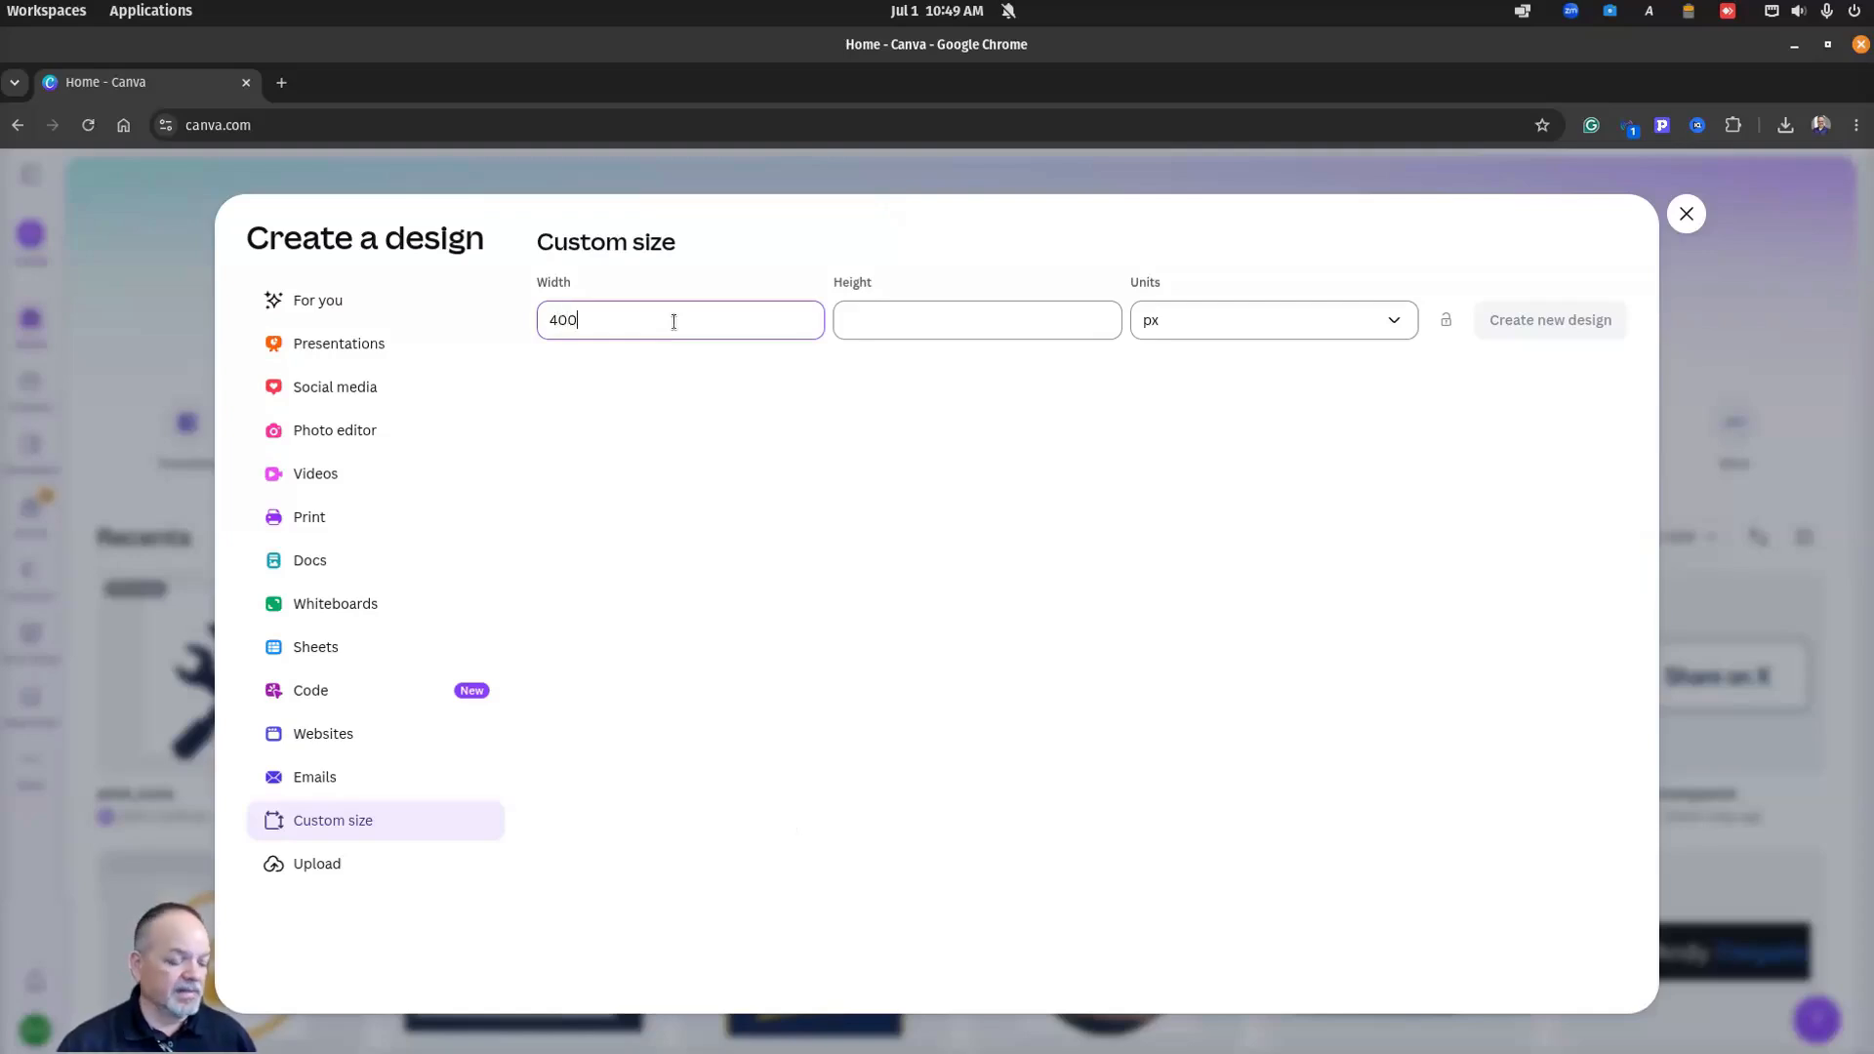
key(Tab)
text(400)
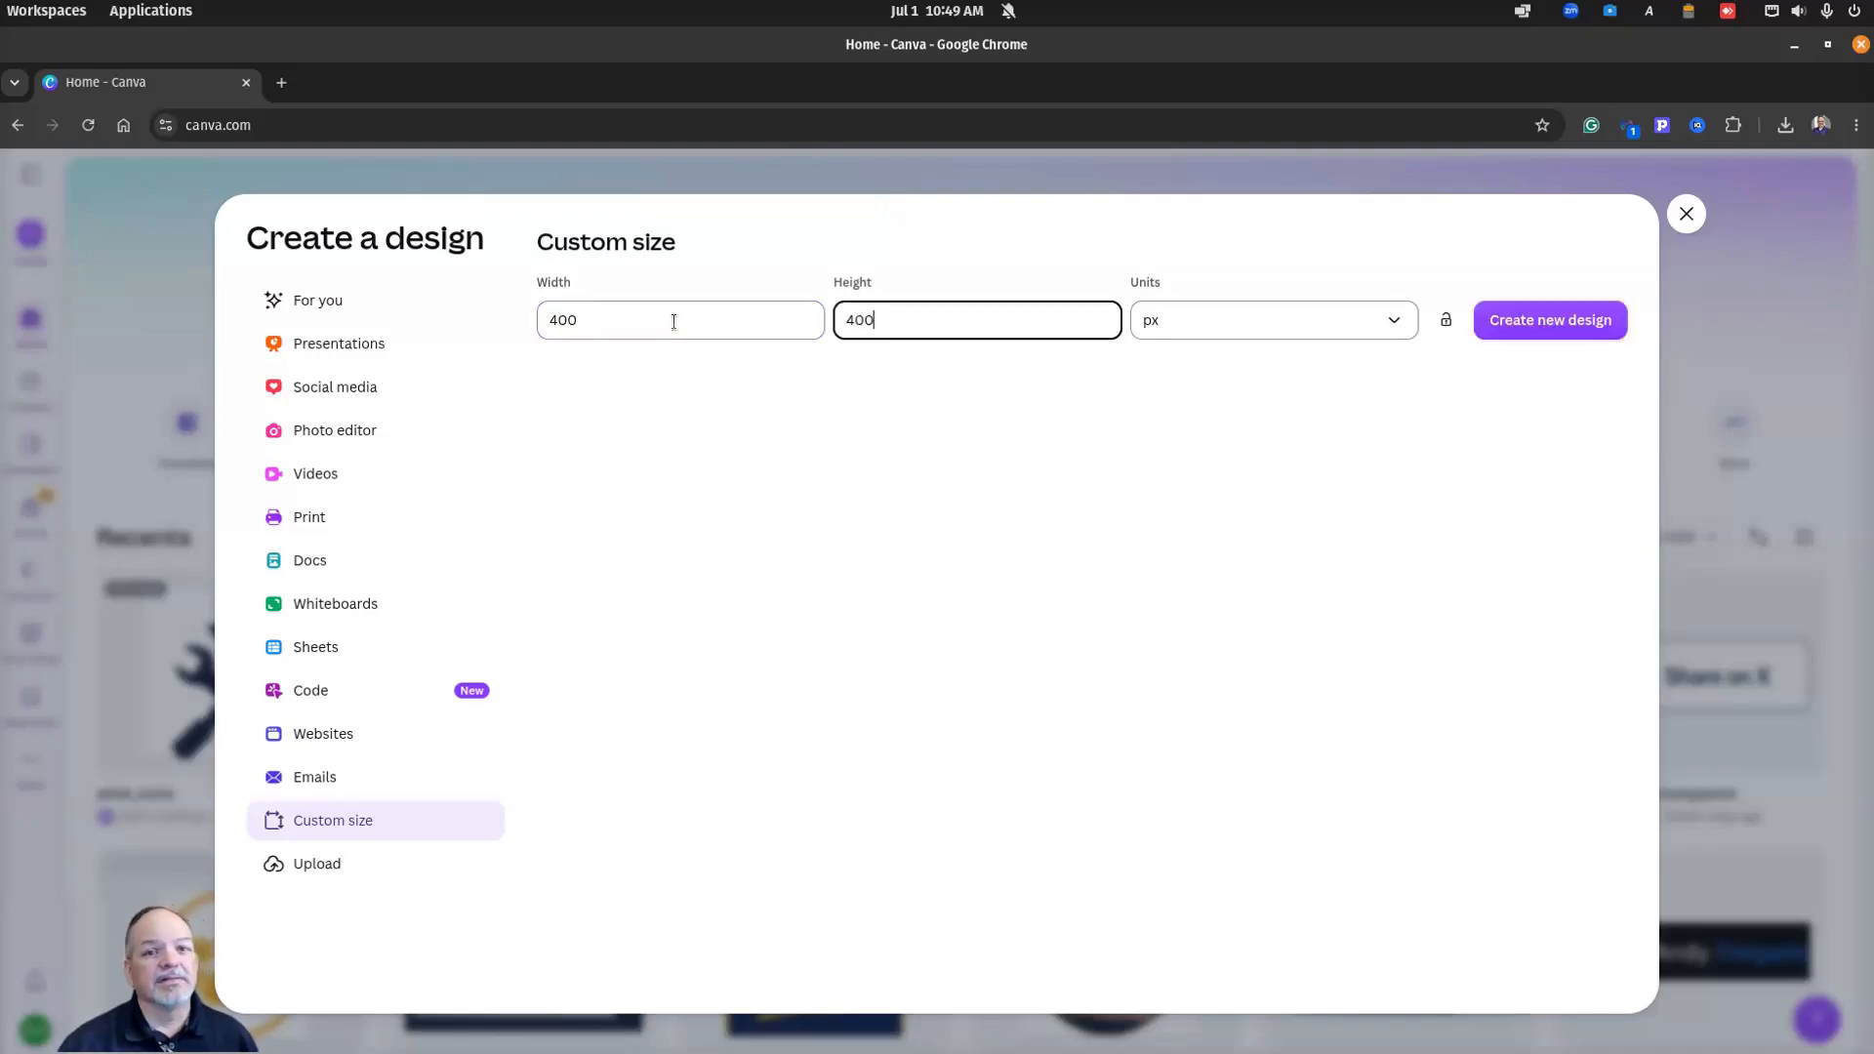
click(1521, 332)
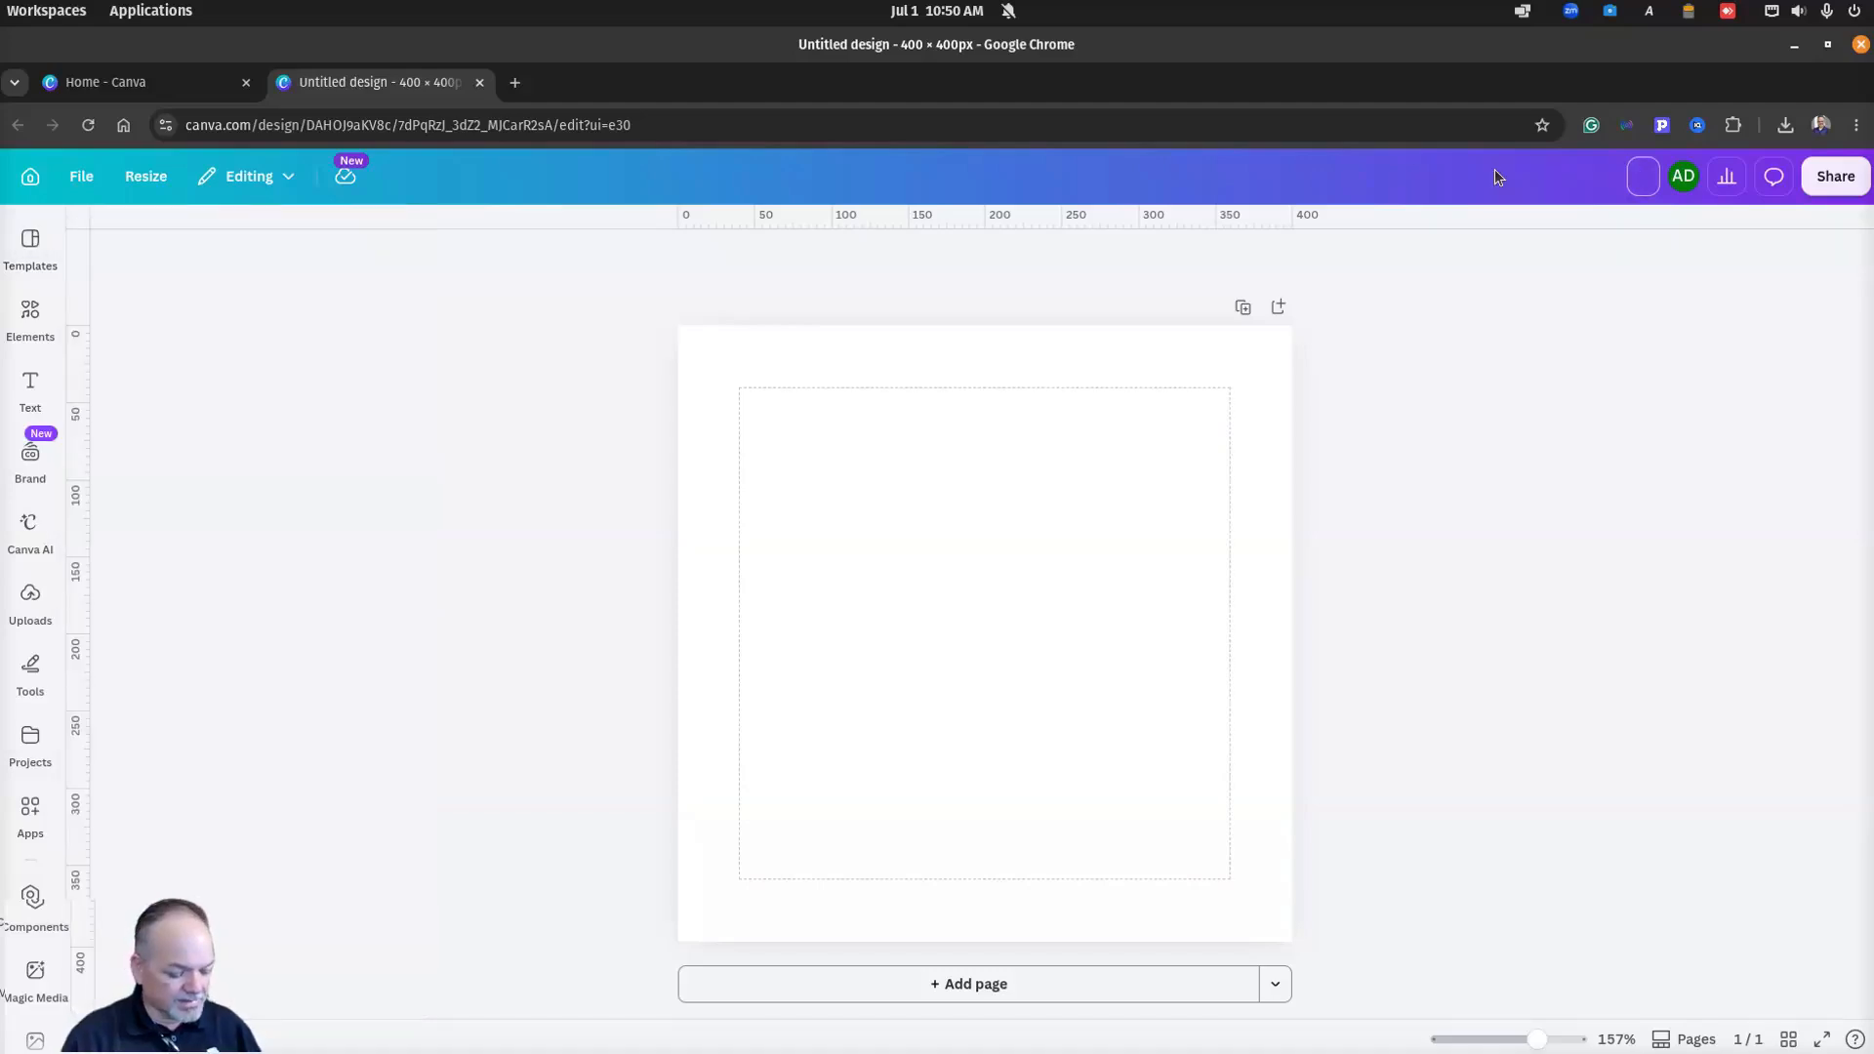
Step: Name the design "ATMH Trainig Page Icons"
text(TMH Tr)
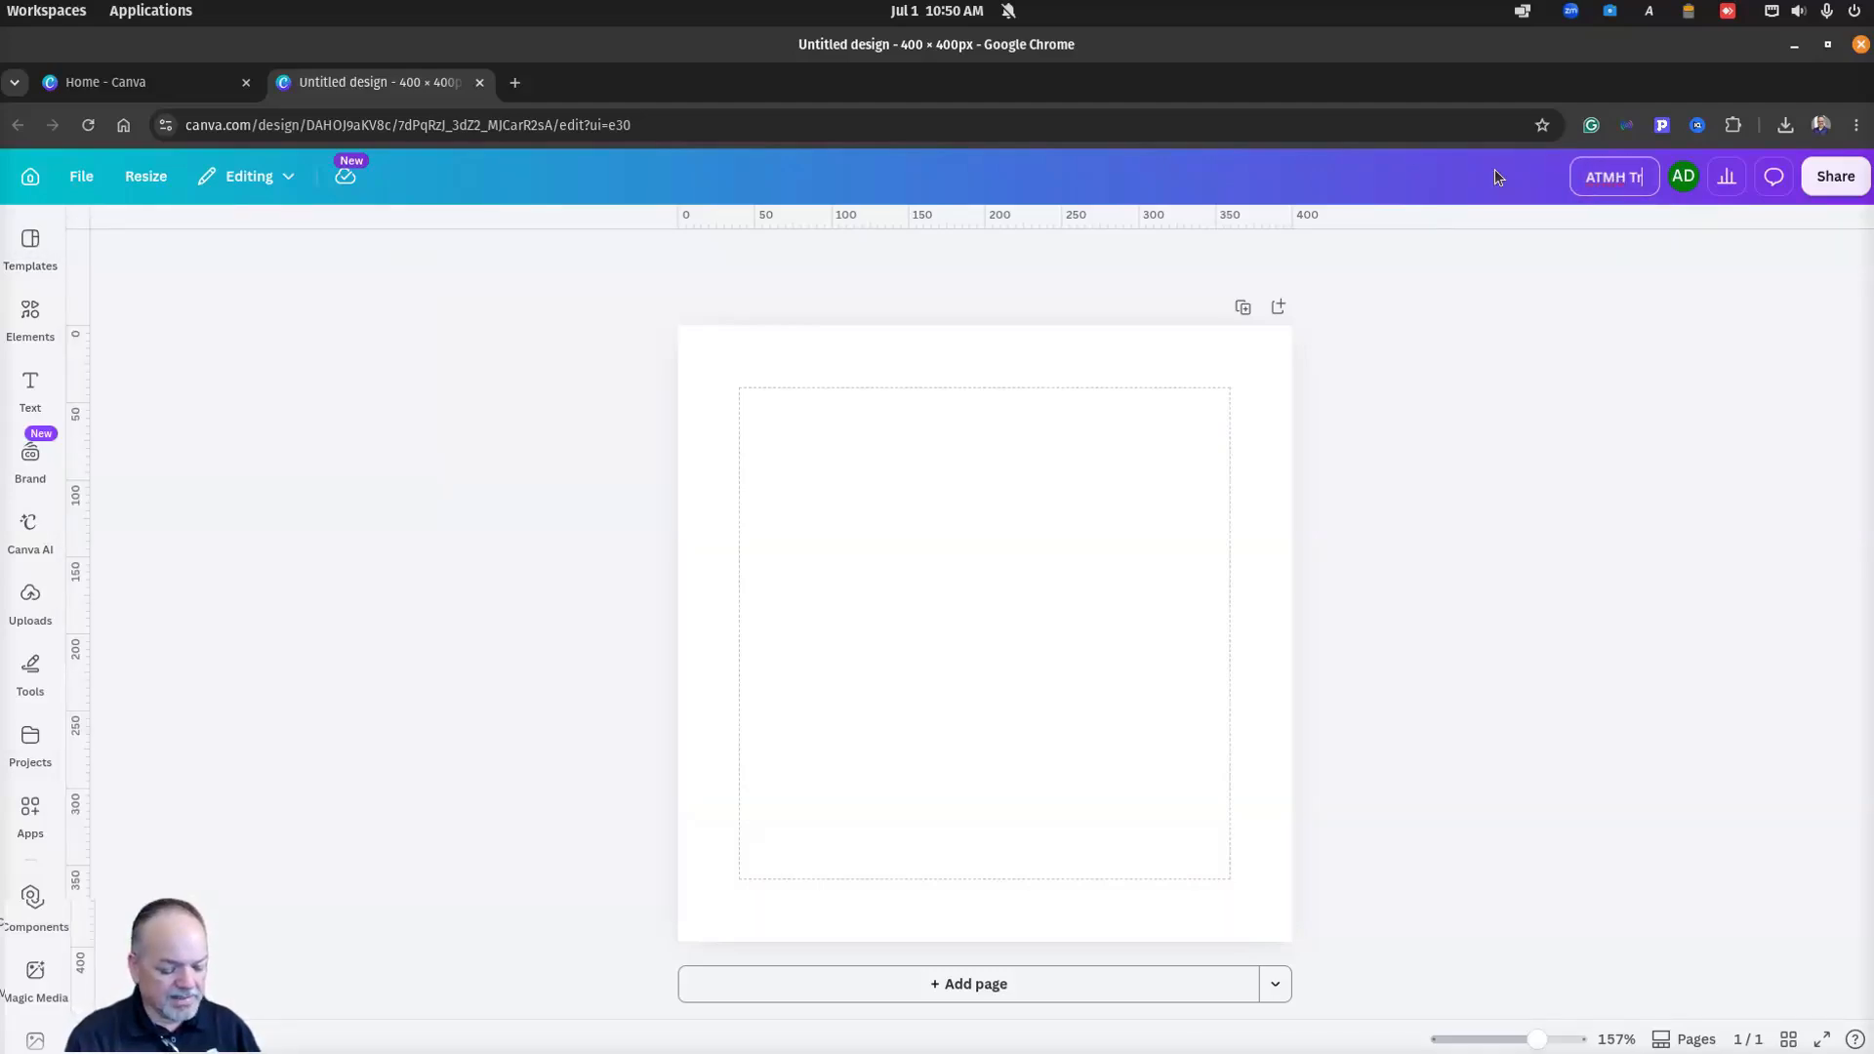
text(ainig Pa)
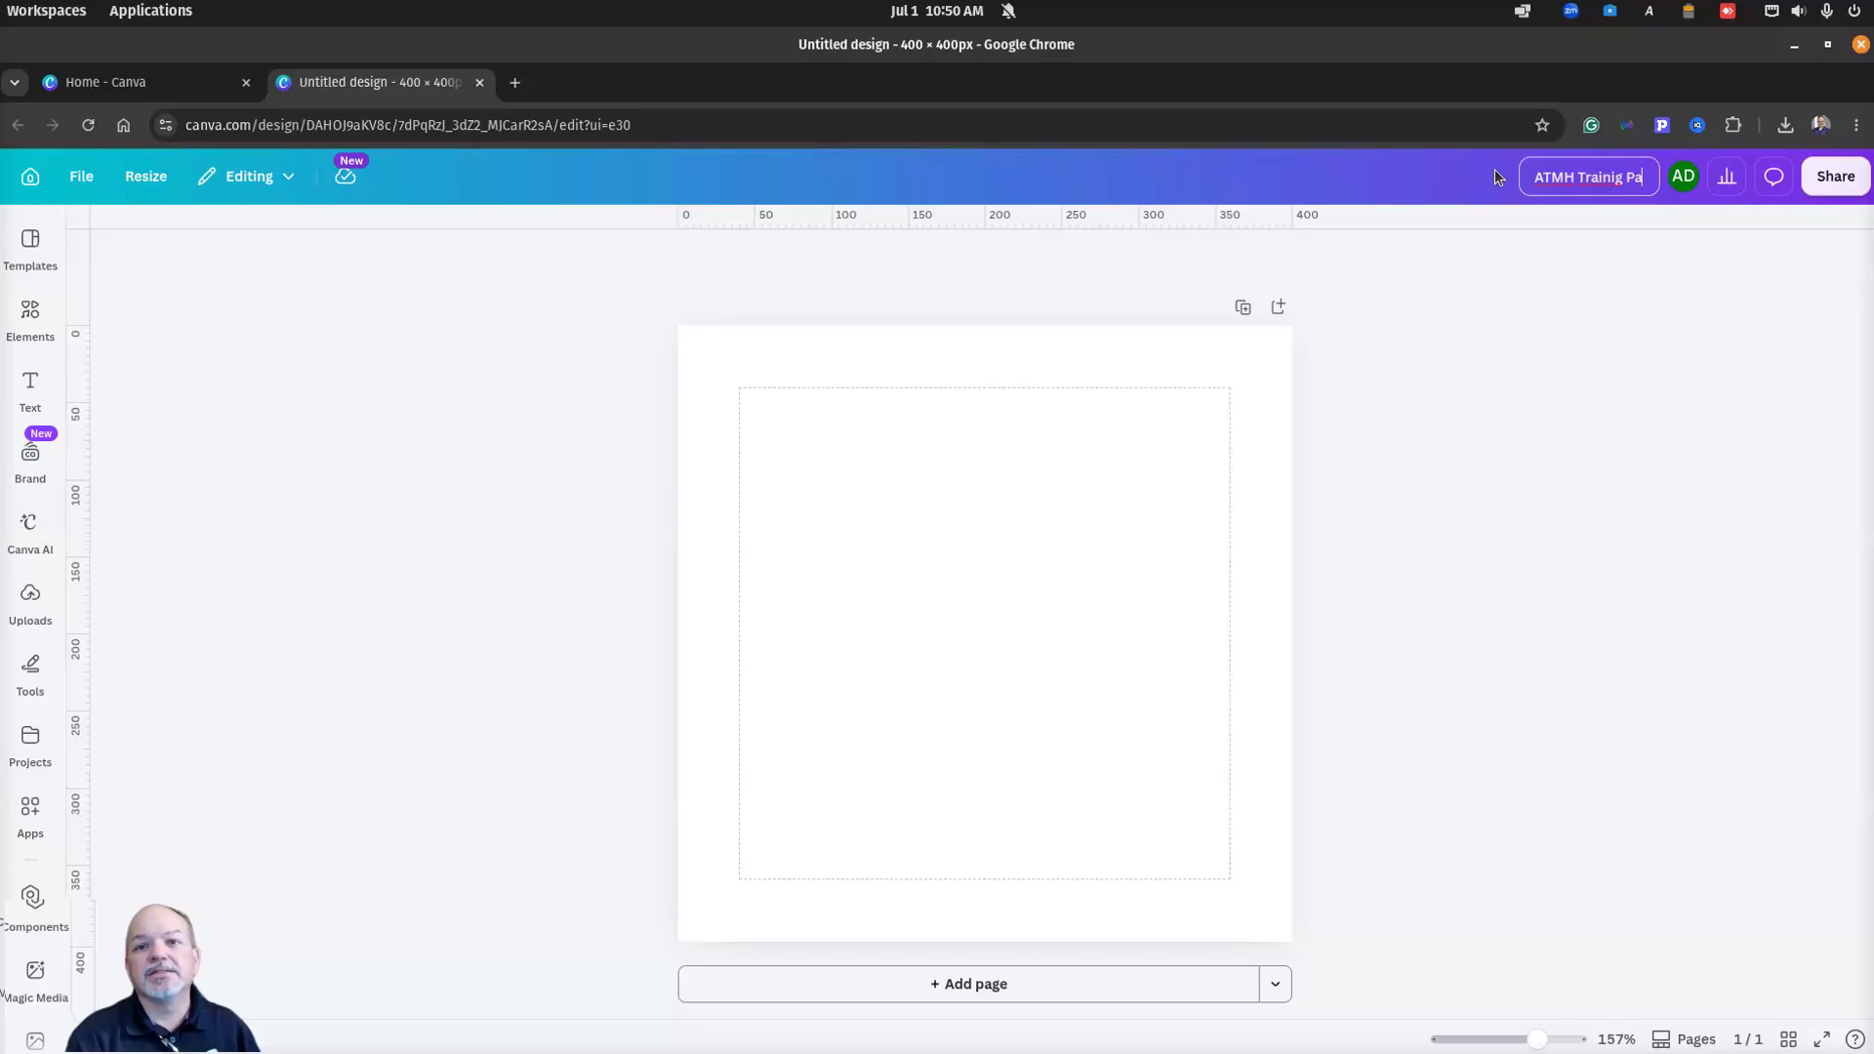
text(ge Icons)
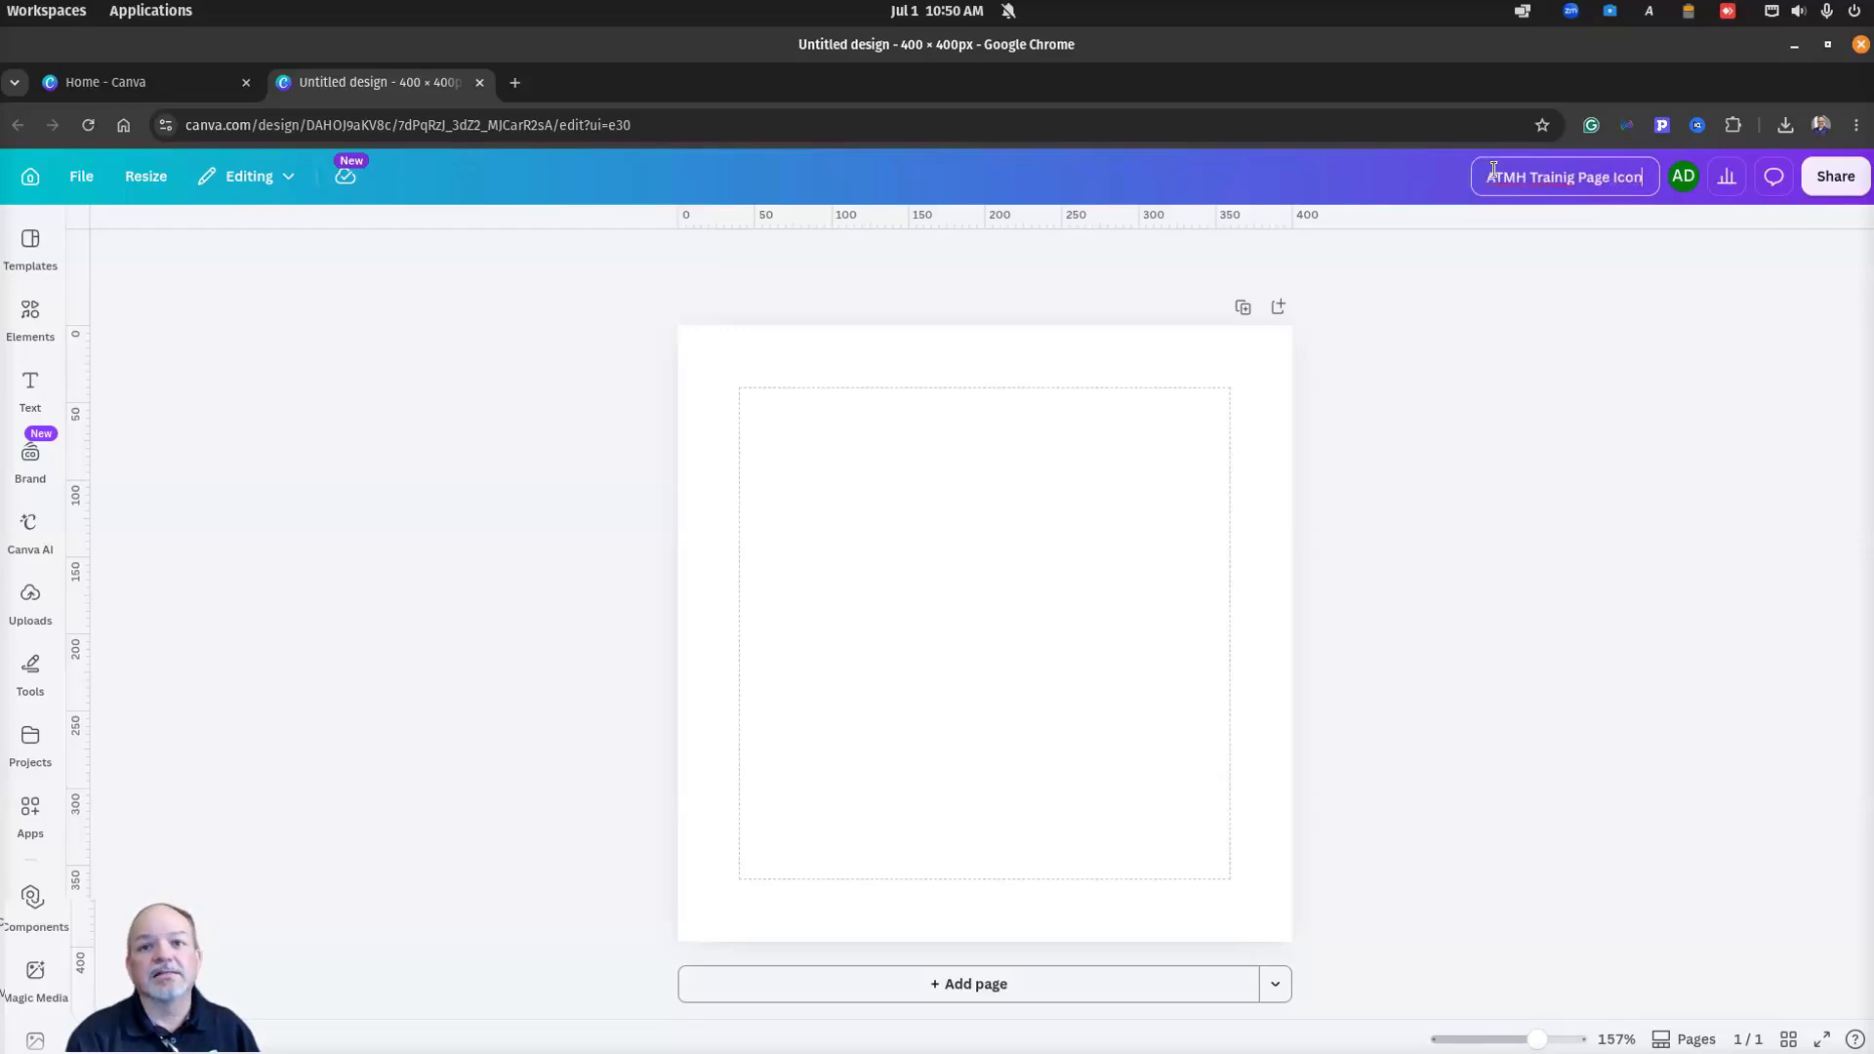
click(839, 608)
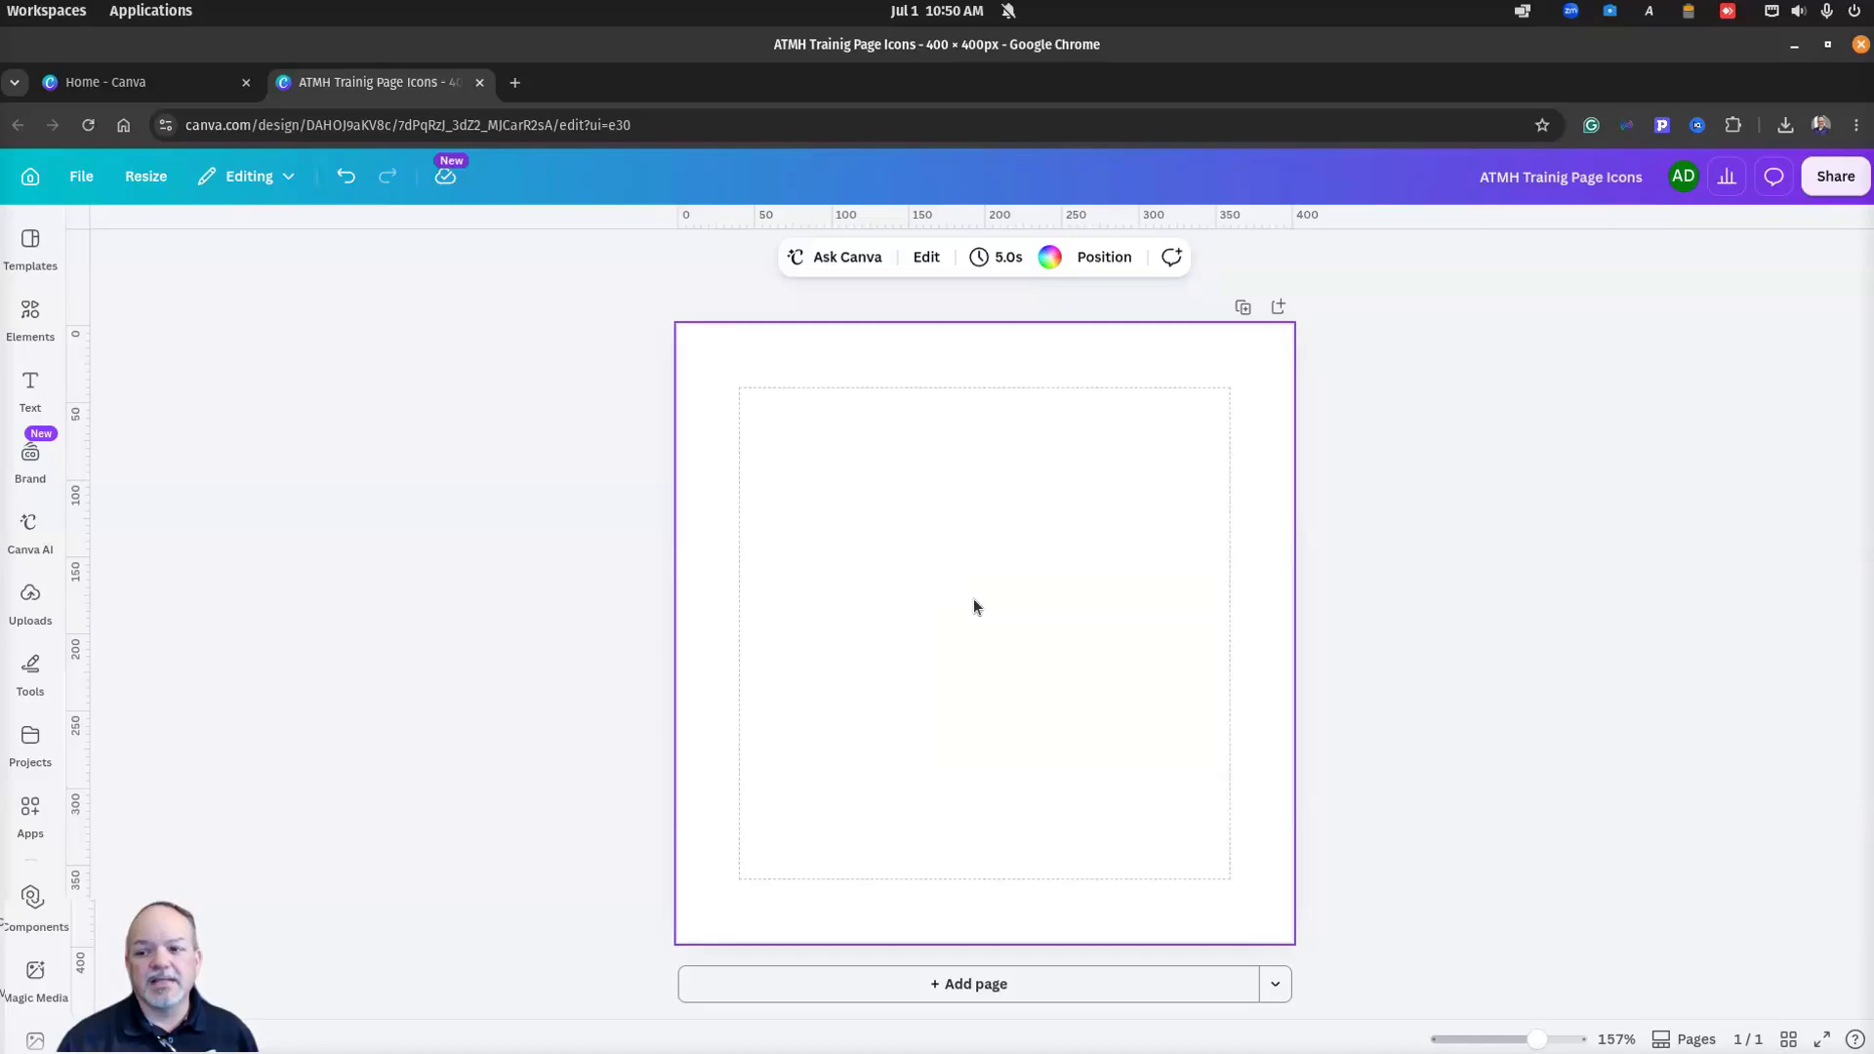
Step: Search the element graphics for "tools" and add the solid black crossed wrench and screwdriver to the page
click(30, 386)
click(30, 314)
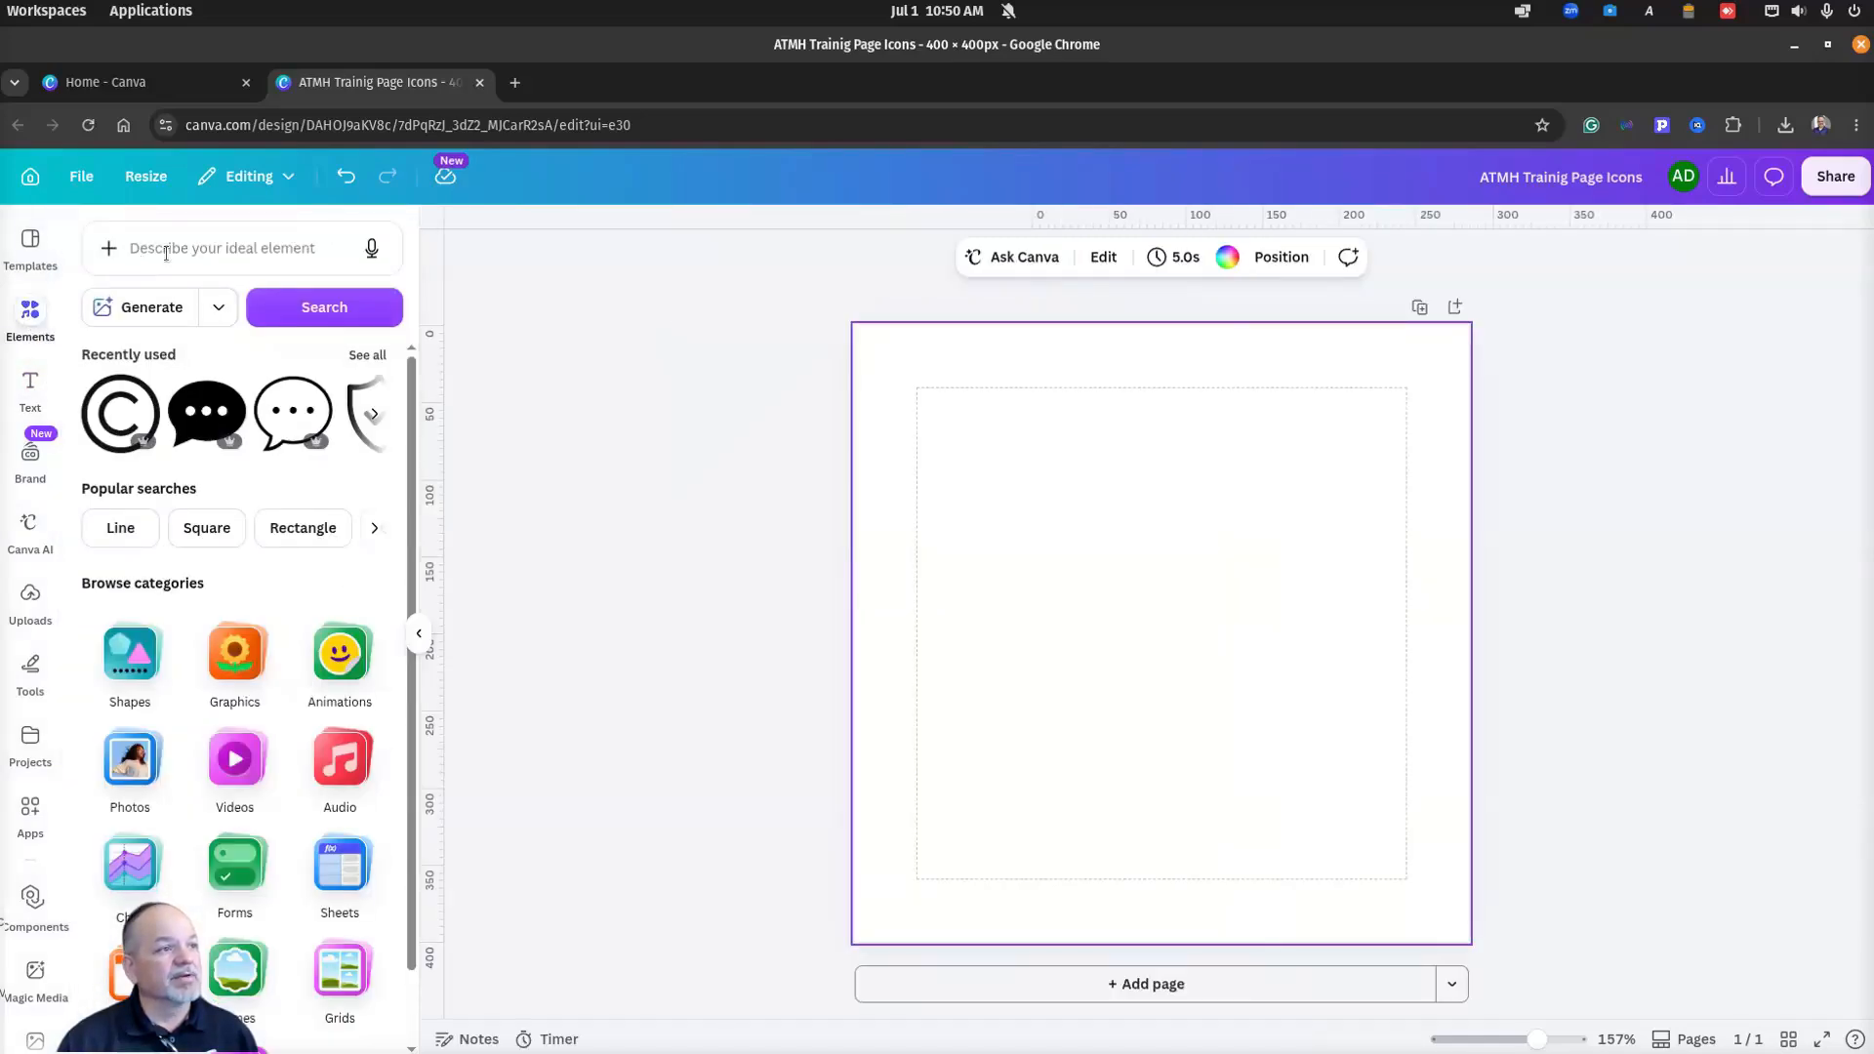
click(168, 251)
text(tools)
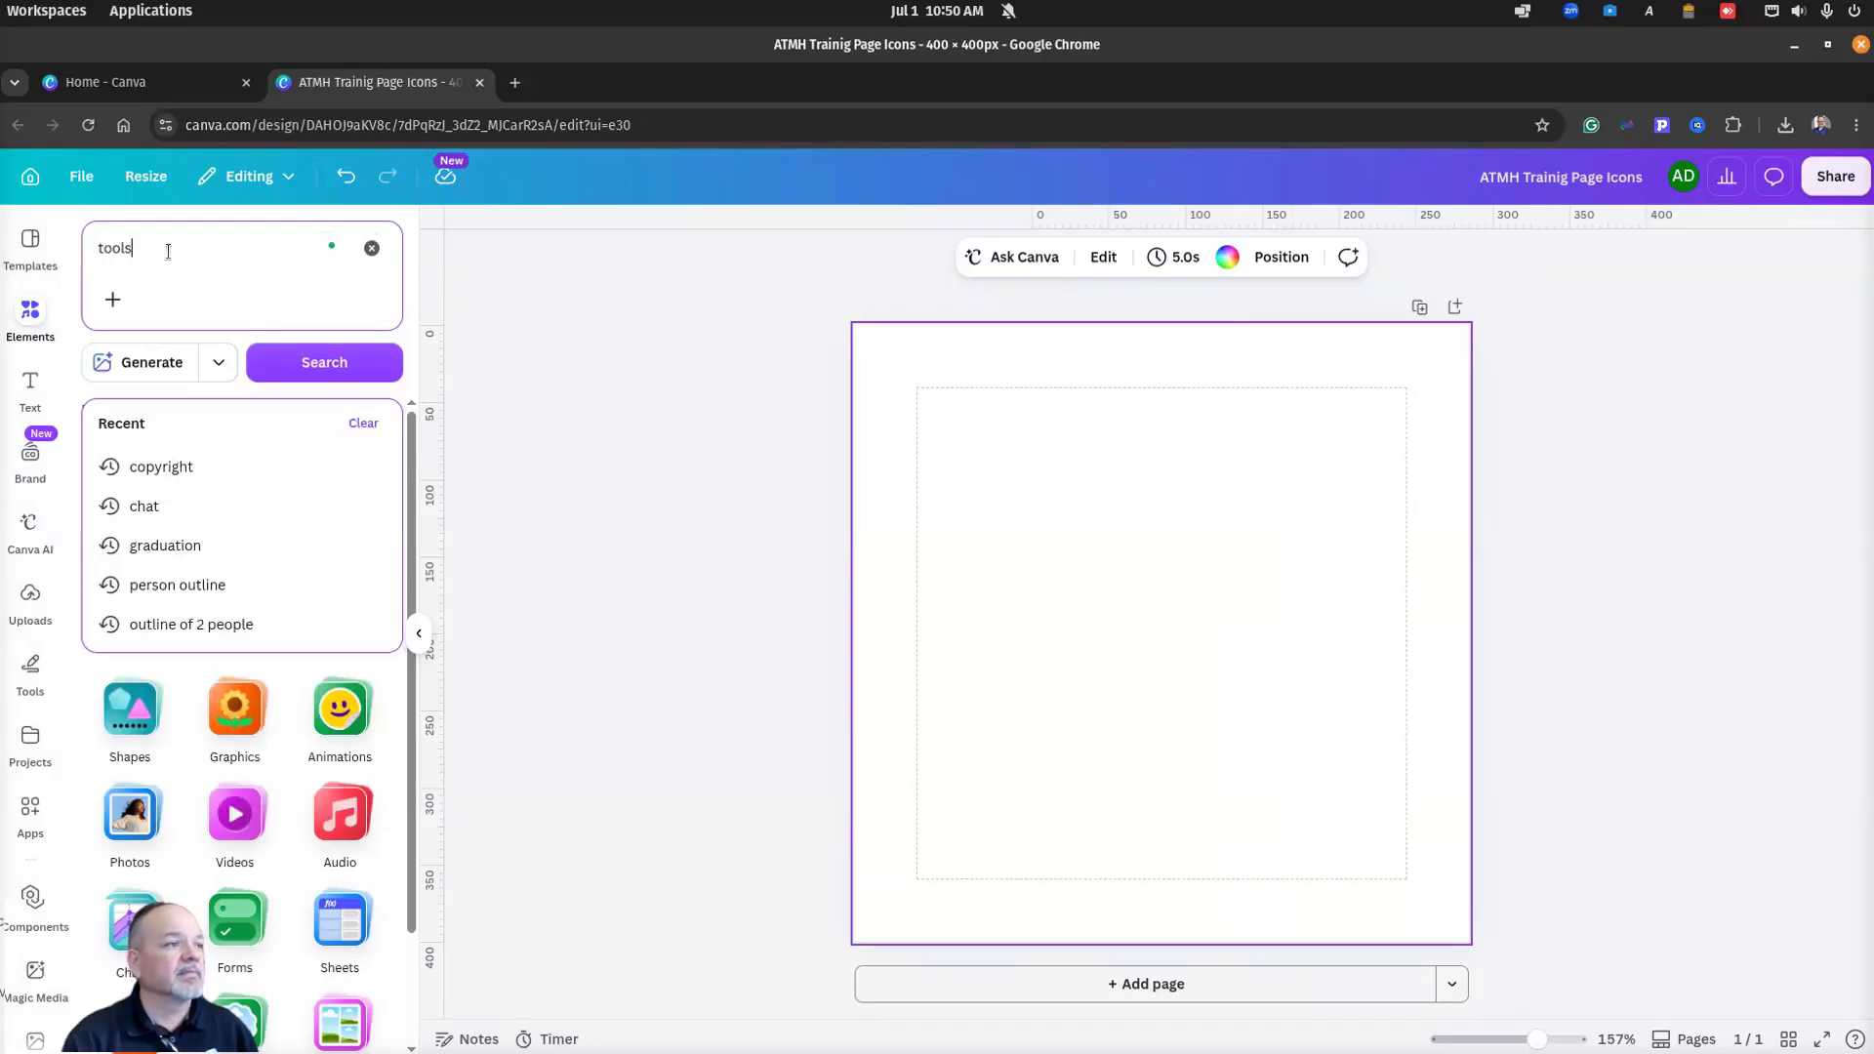
key(Return)
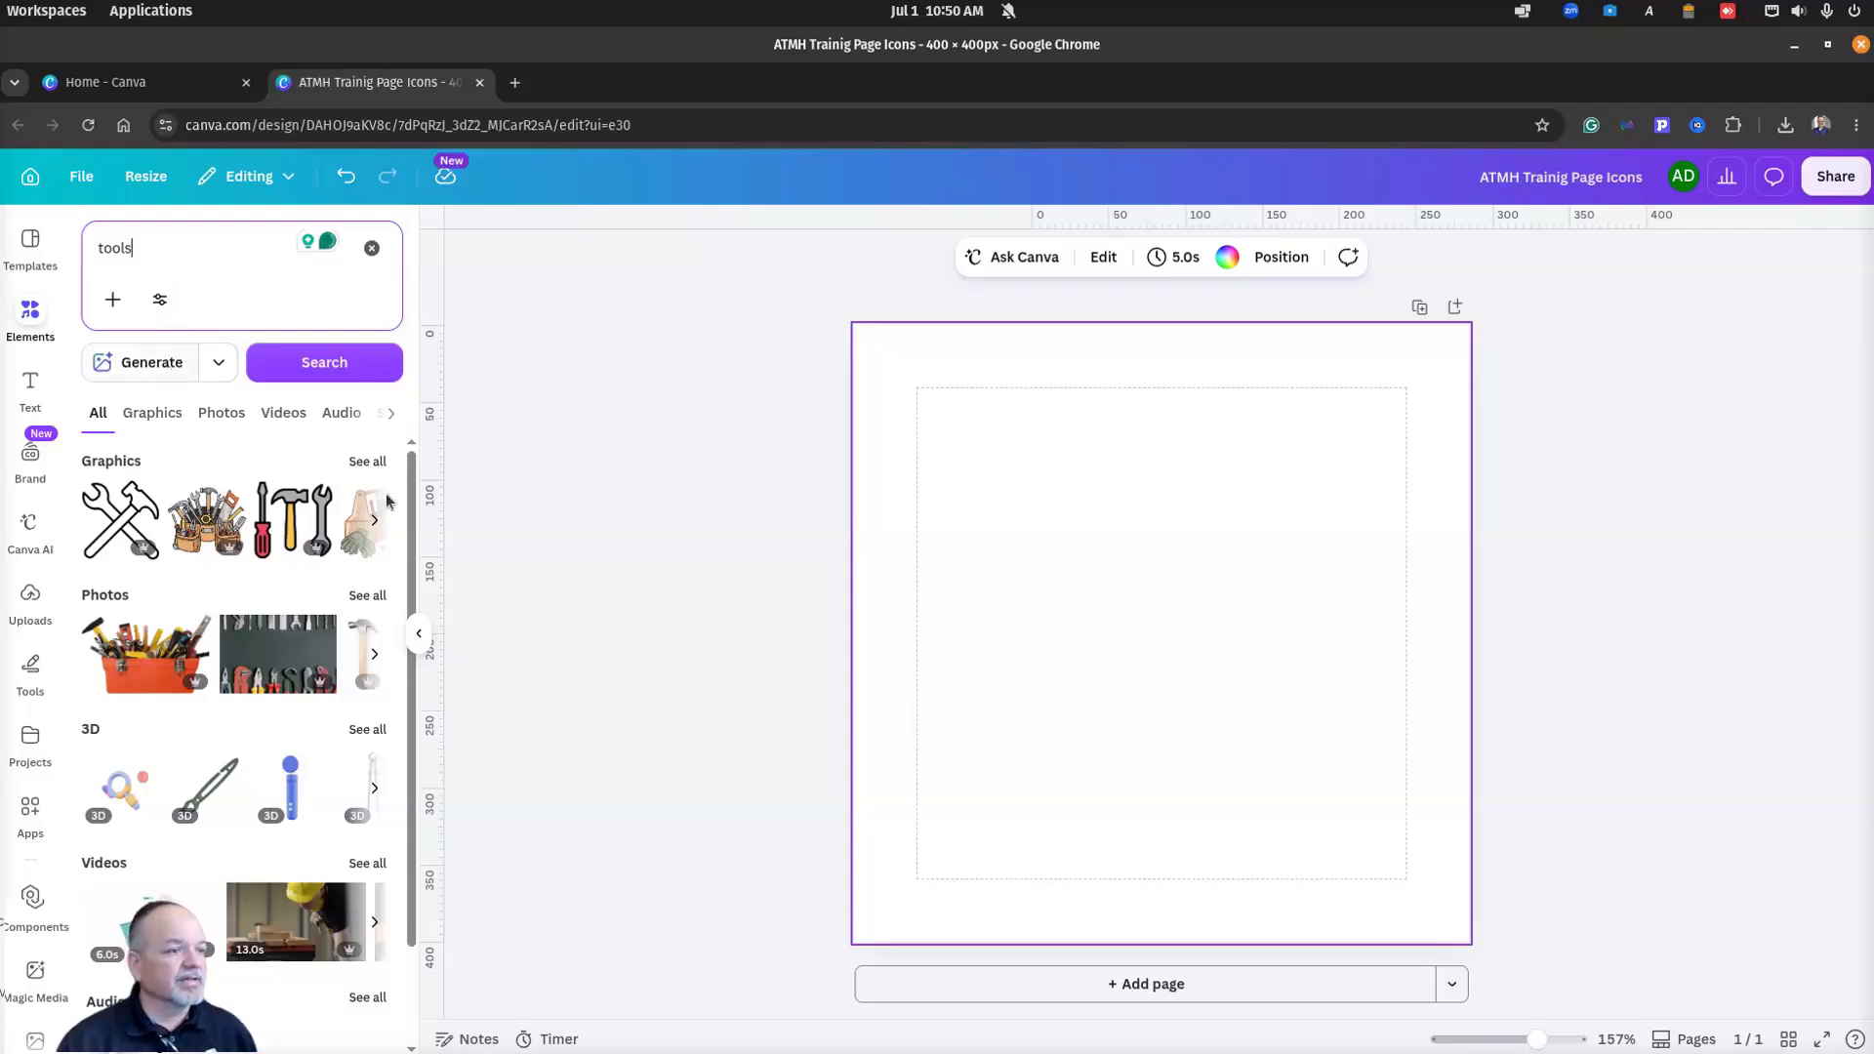
click(363, 461)
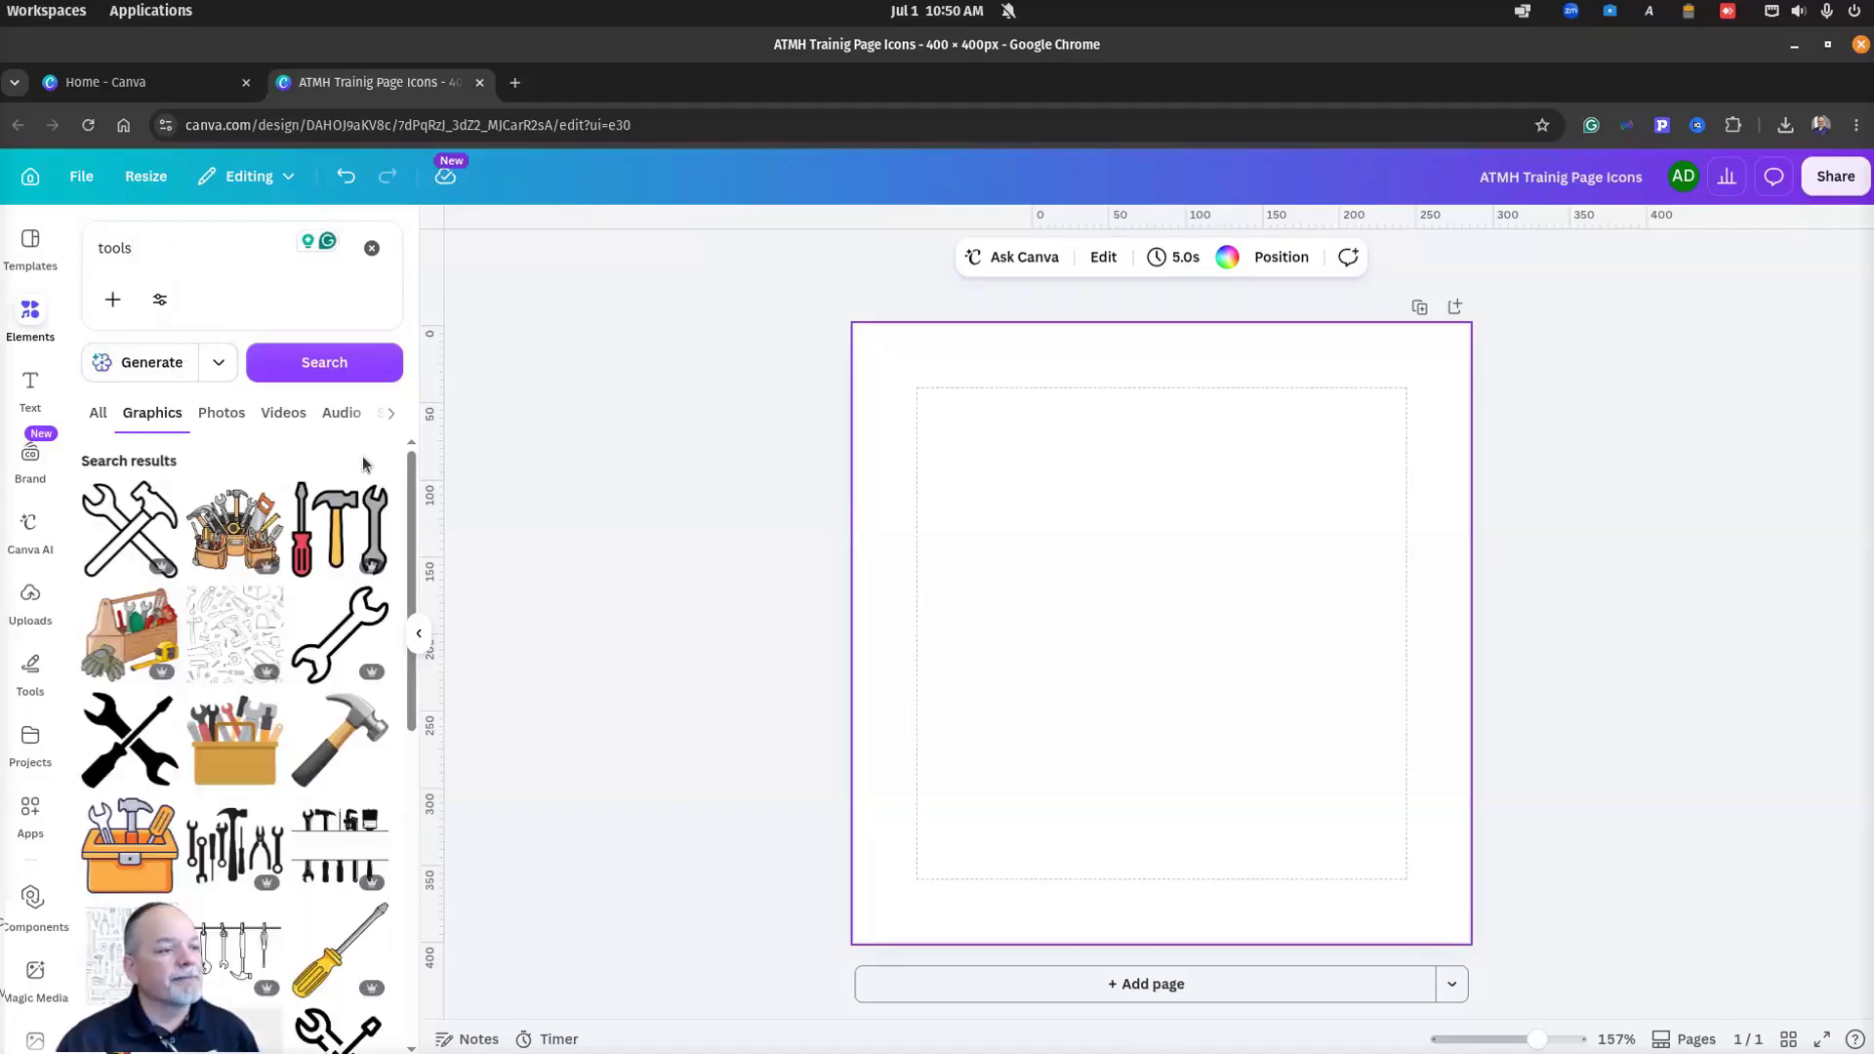
click(137, 744)
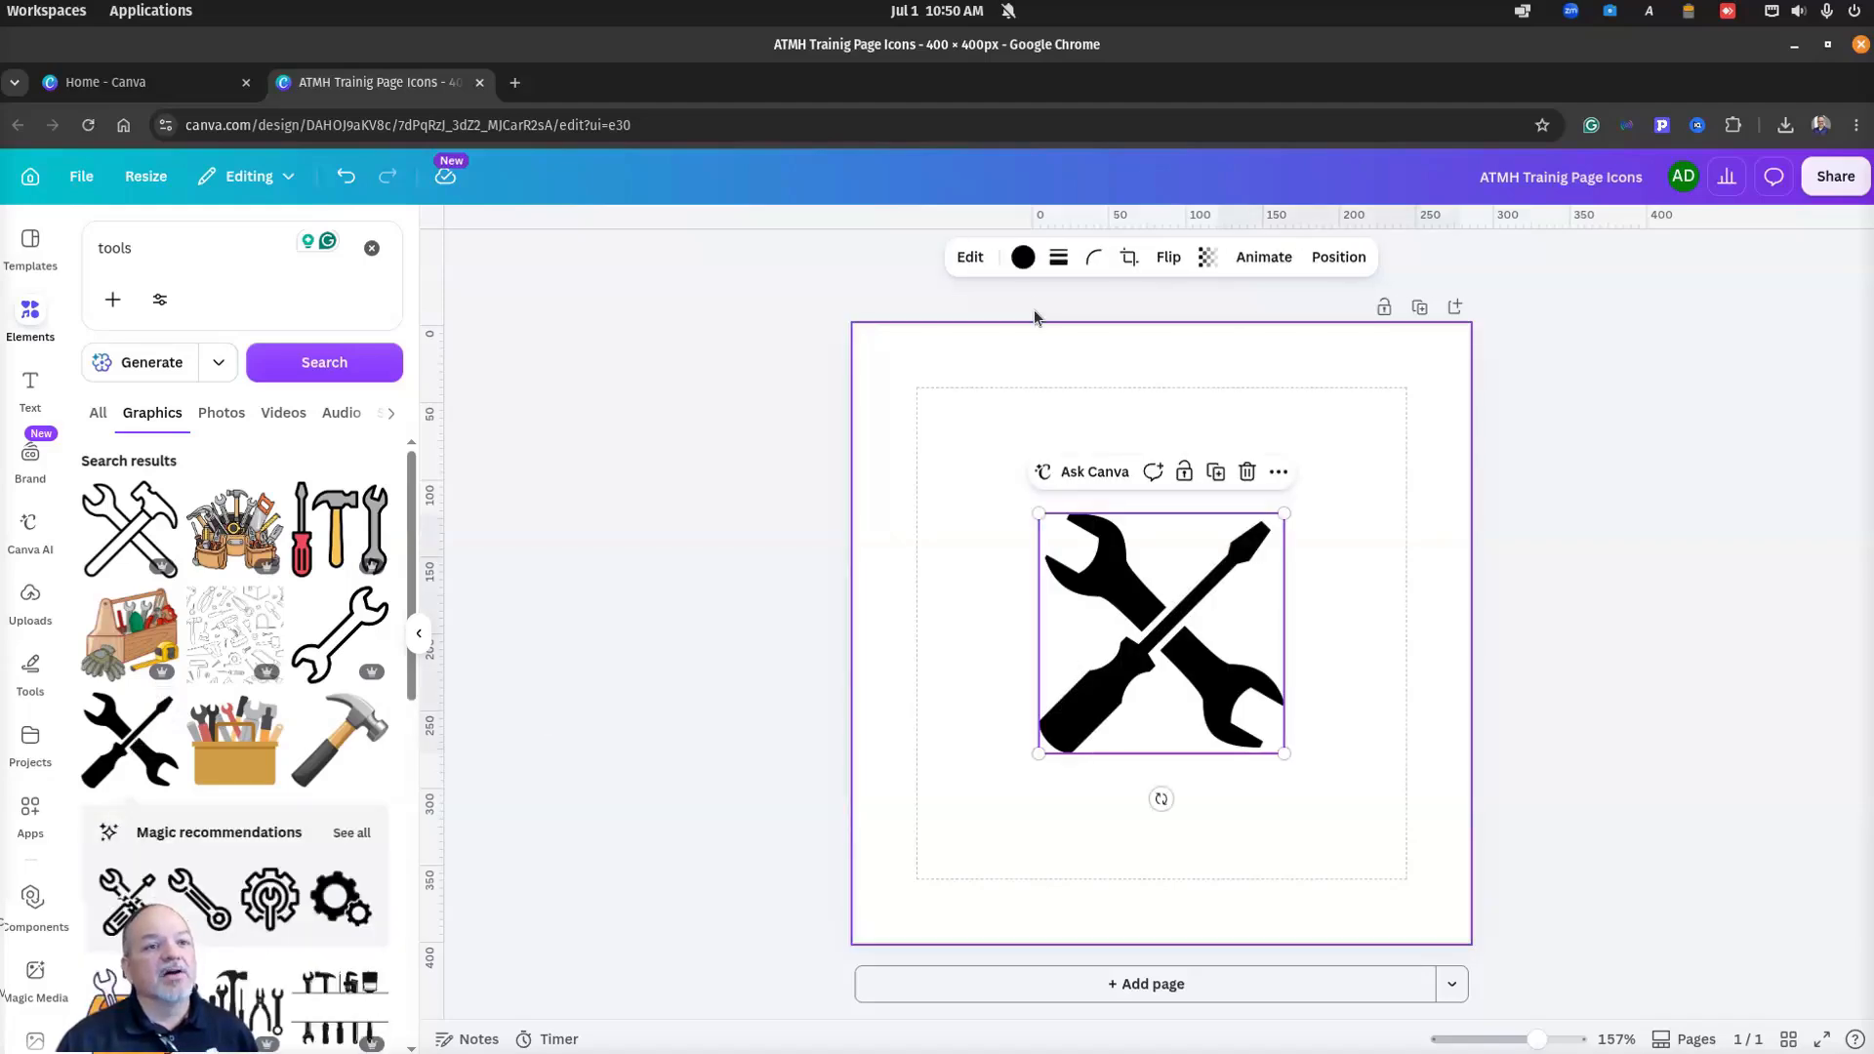
Step: Look up the color 04154c in the color options of the crossed tools graphic
click(1023, 259)
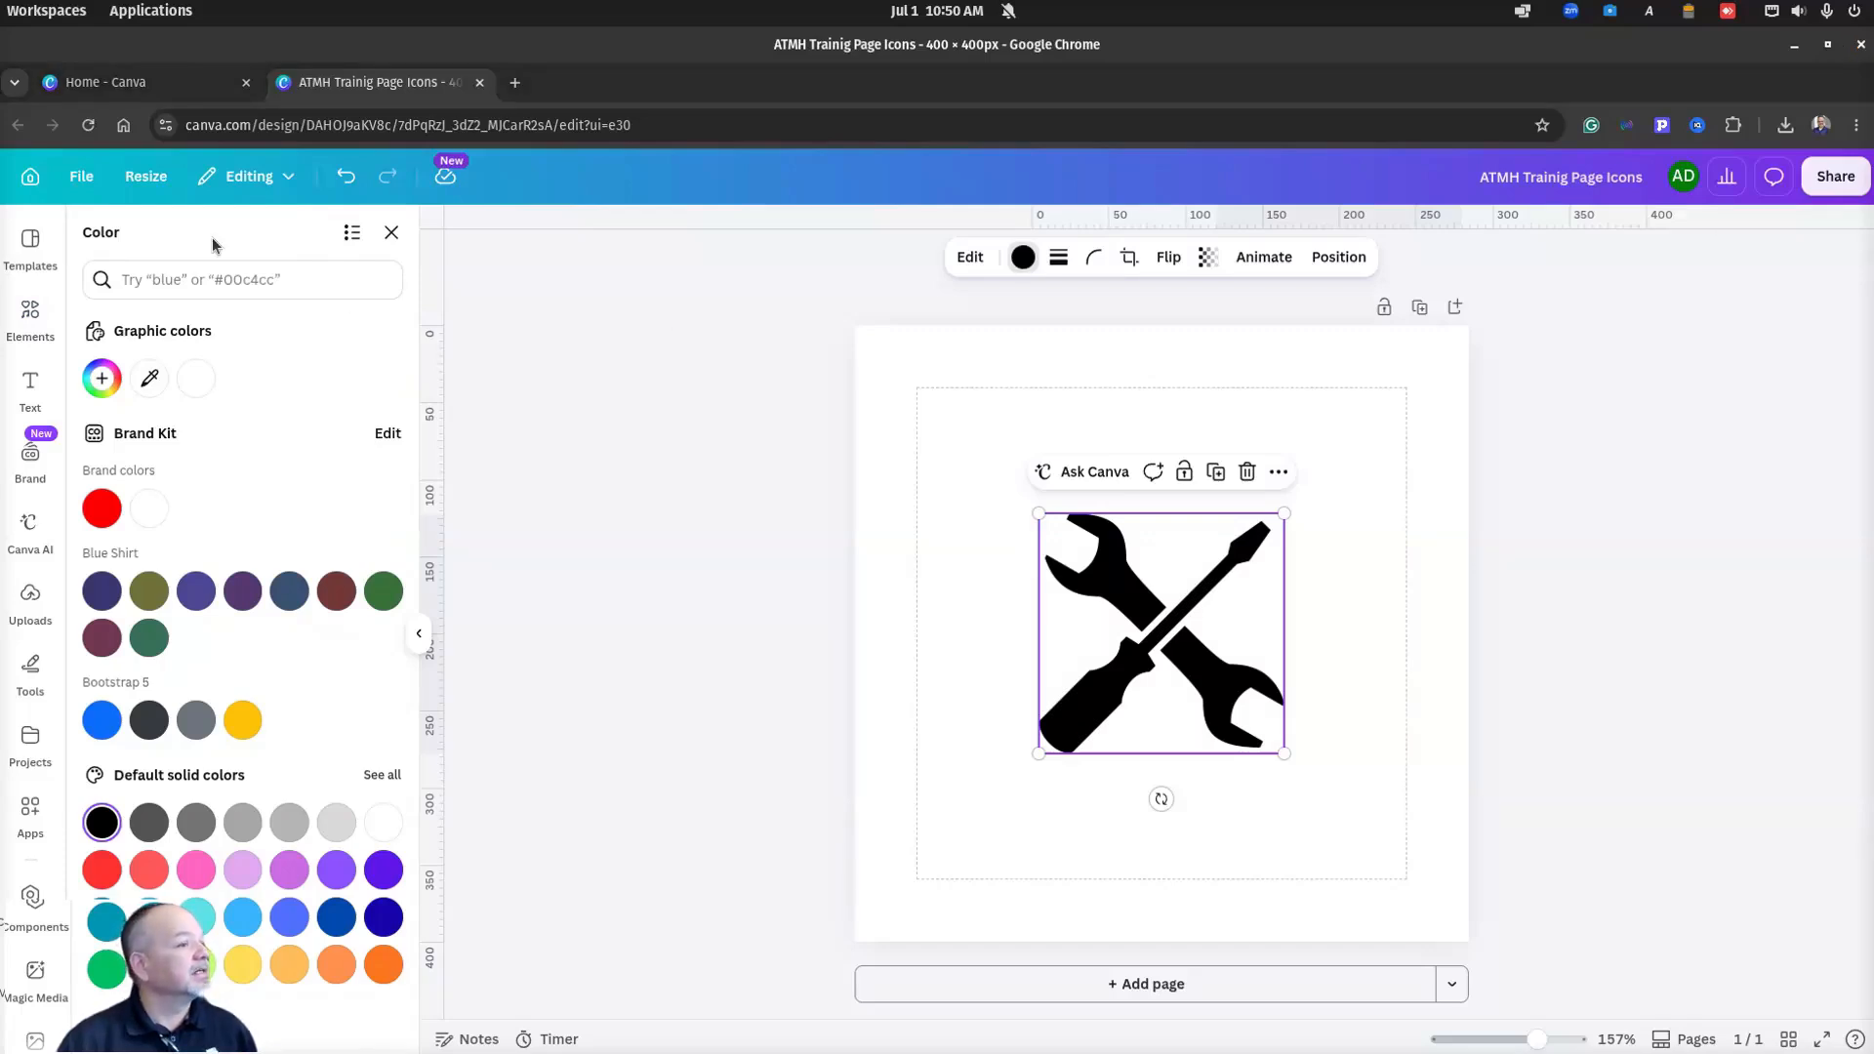
click(248, 281)
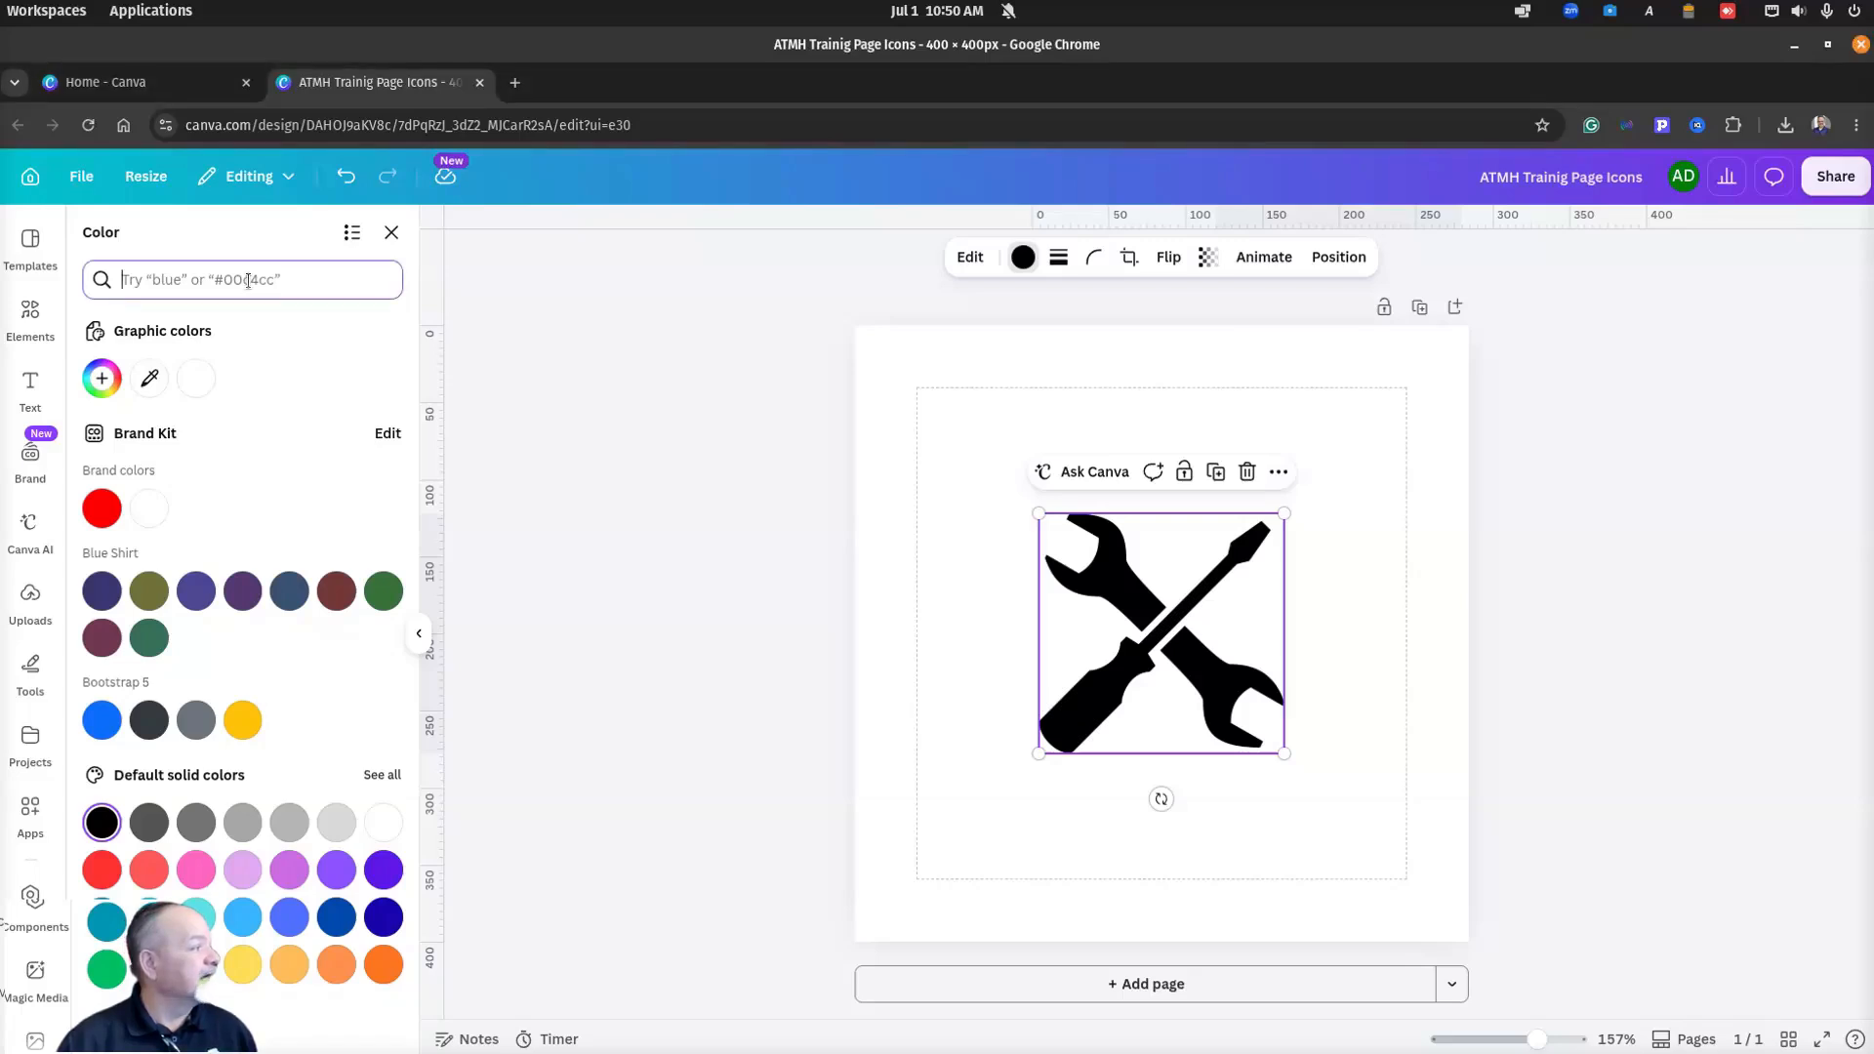
text(04)
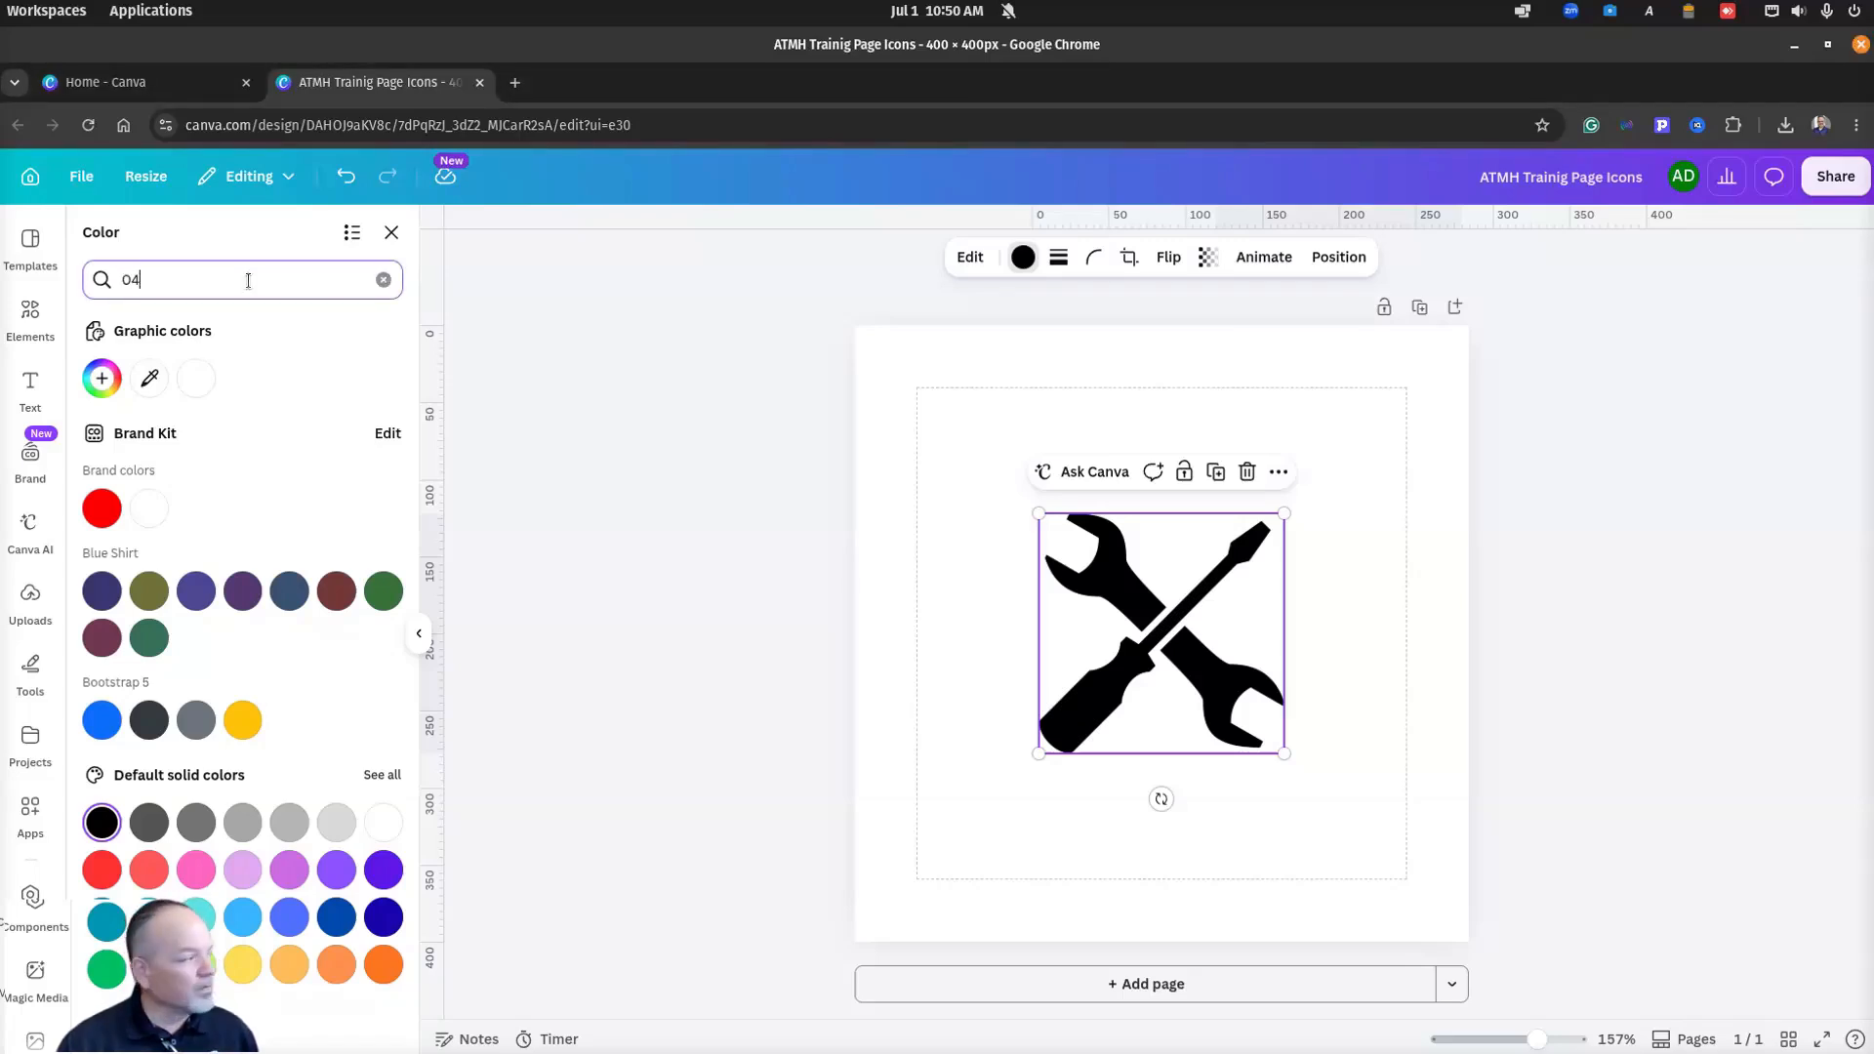
text(154)
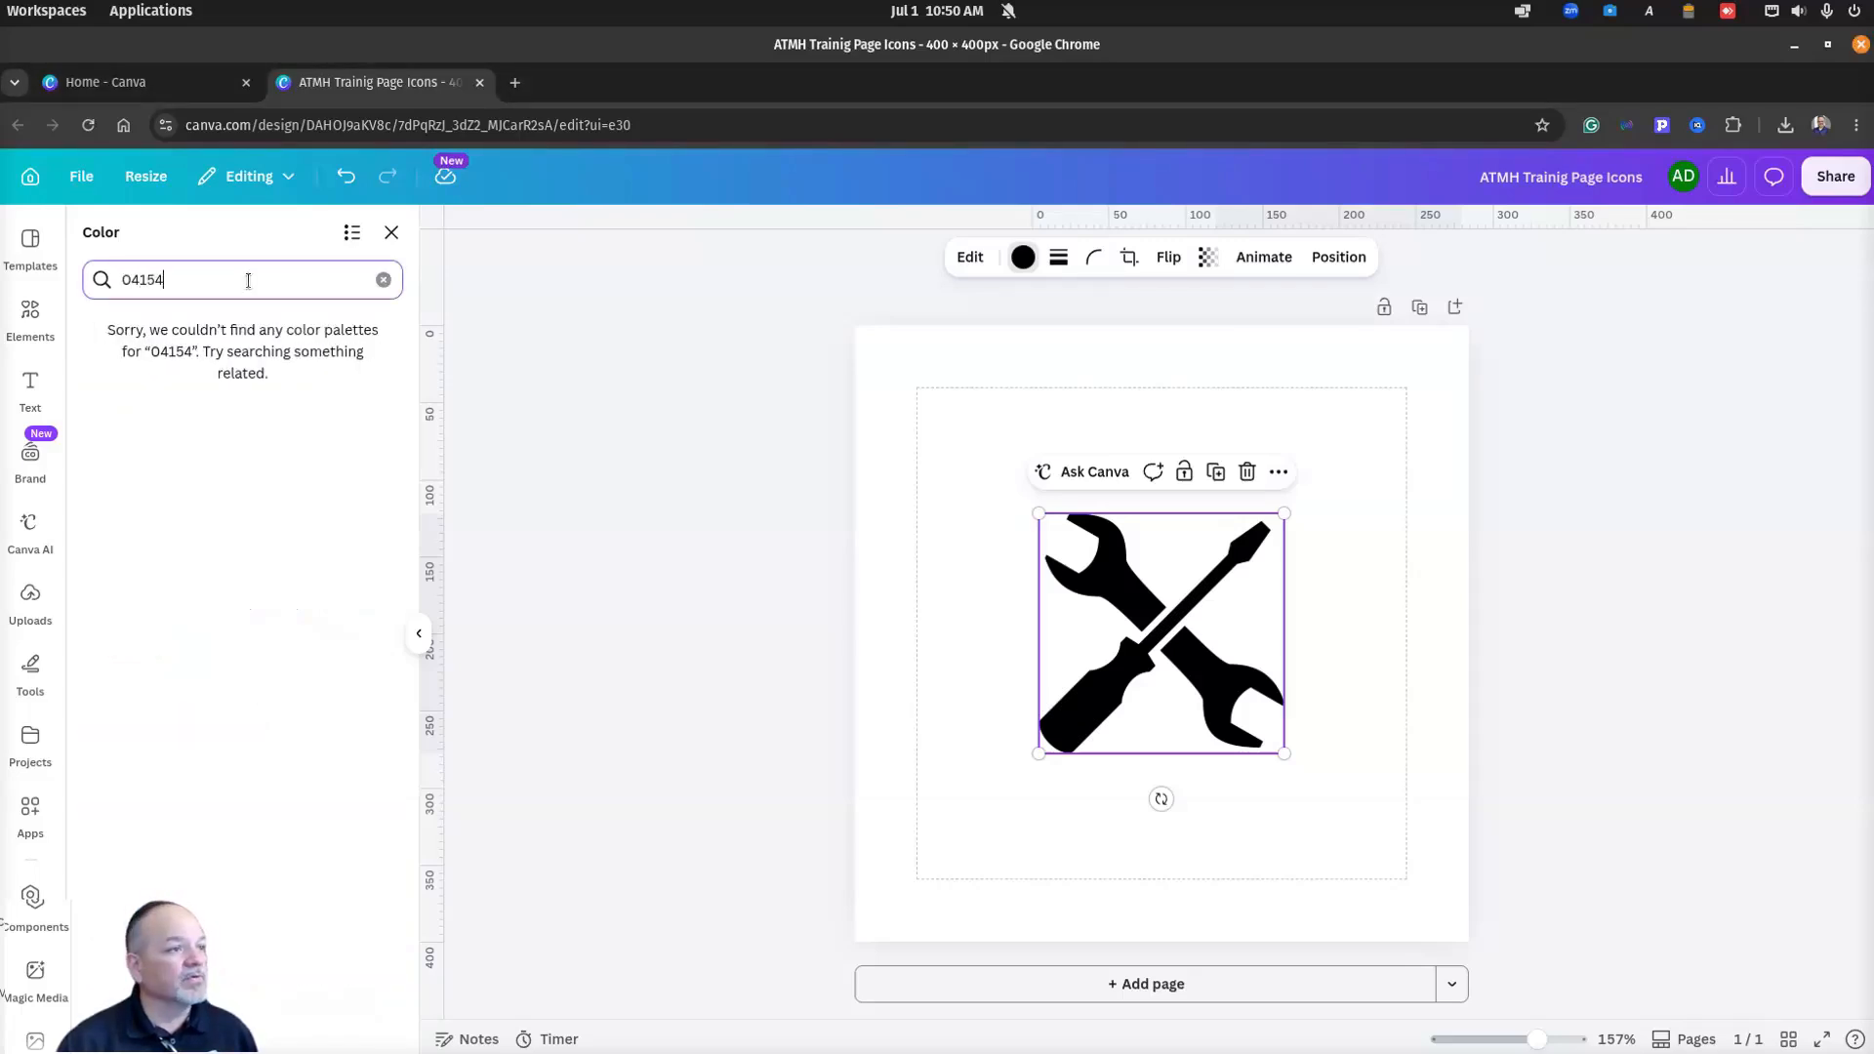
text(c)
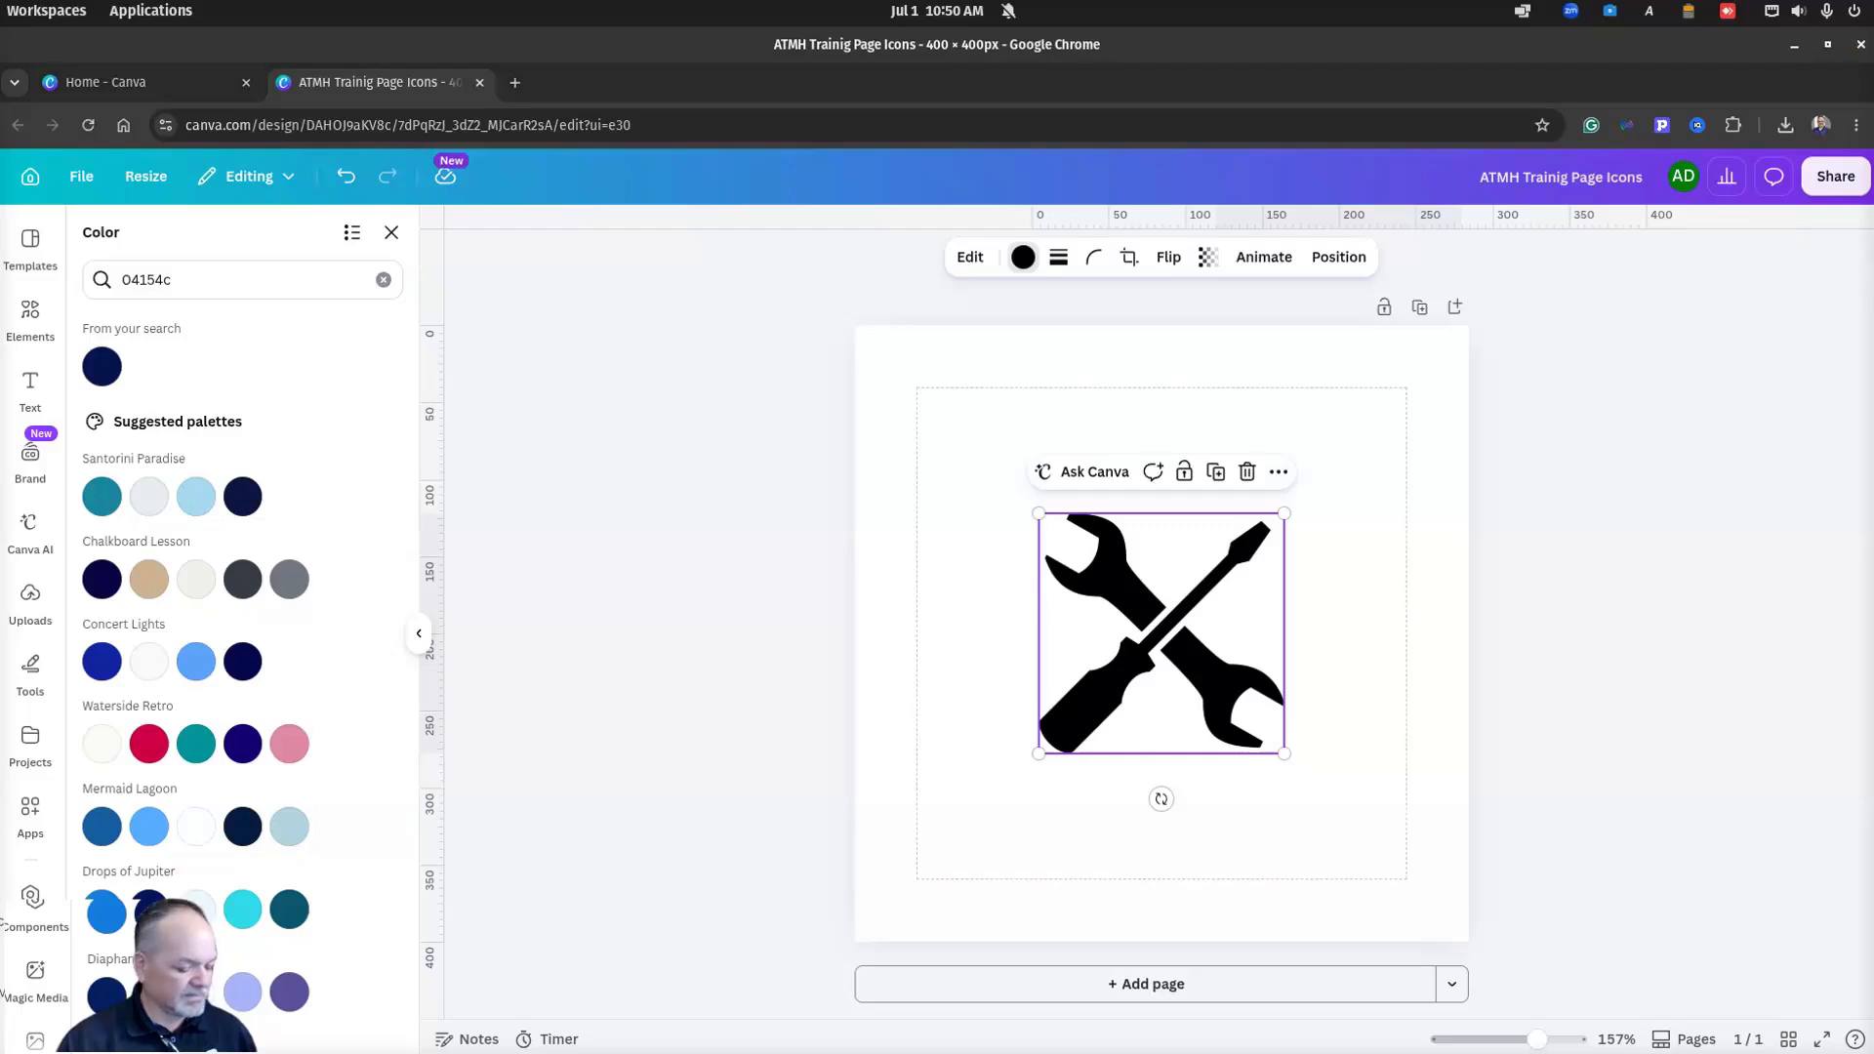
Step: Recolor the crossed tools graphic with the blue 22569e
double_click(189, 279)
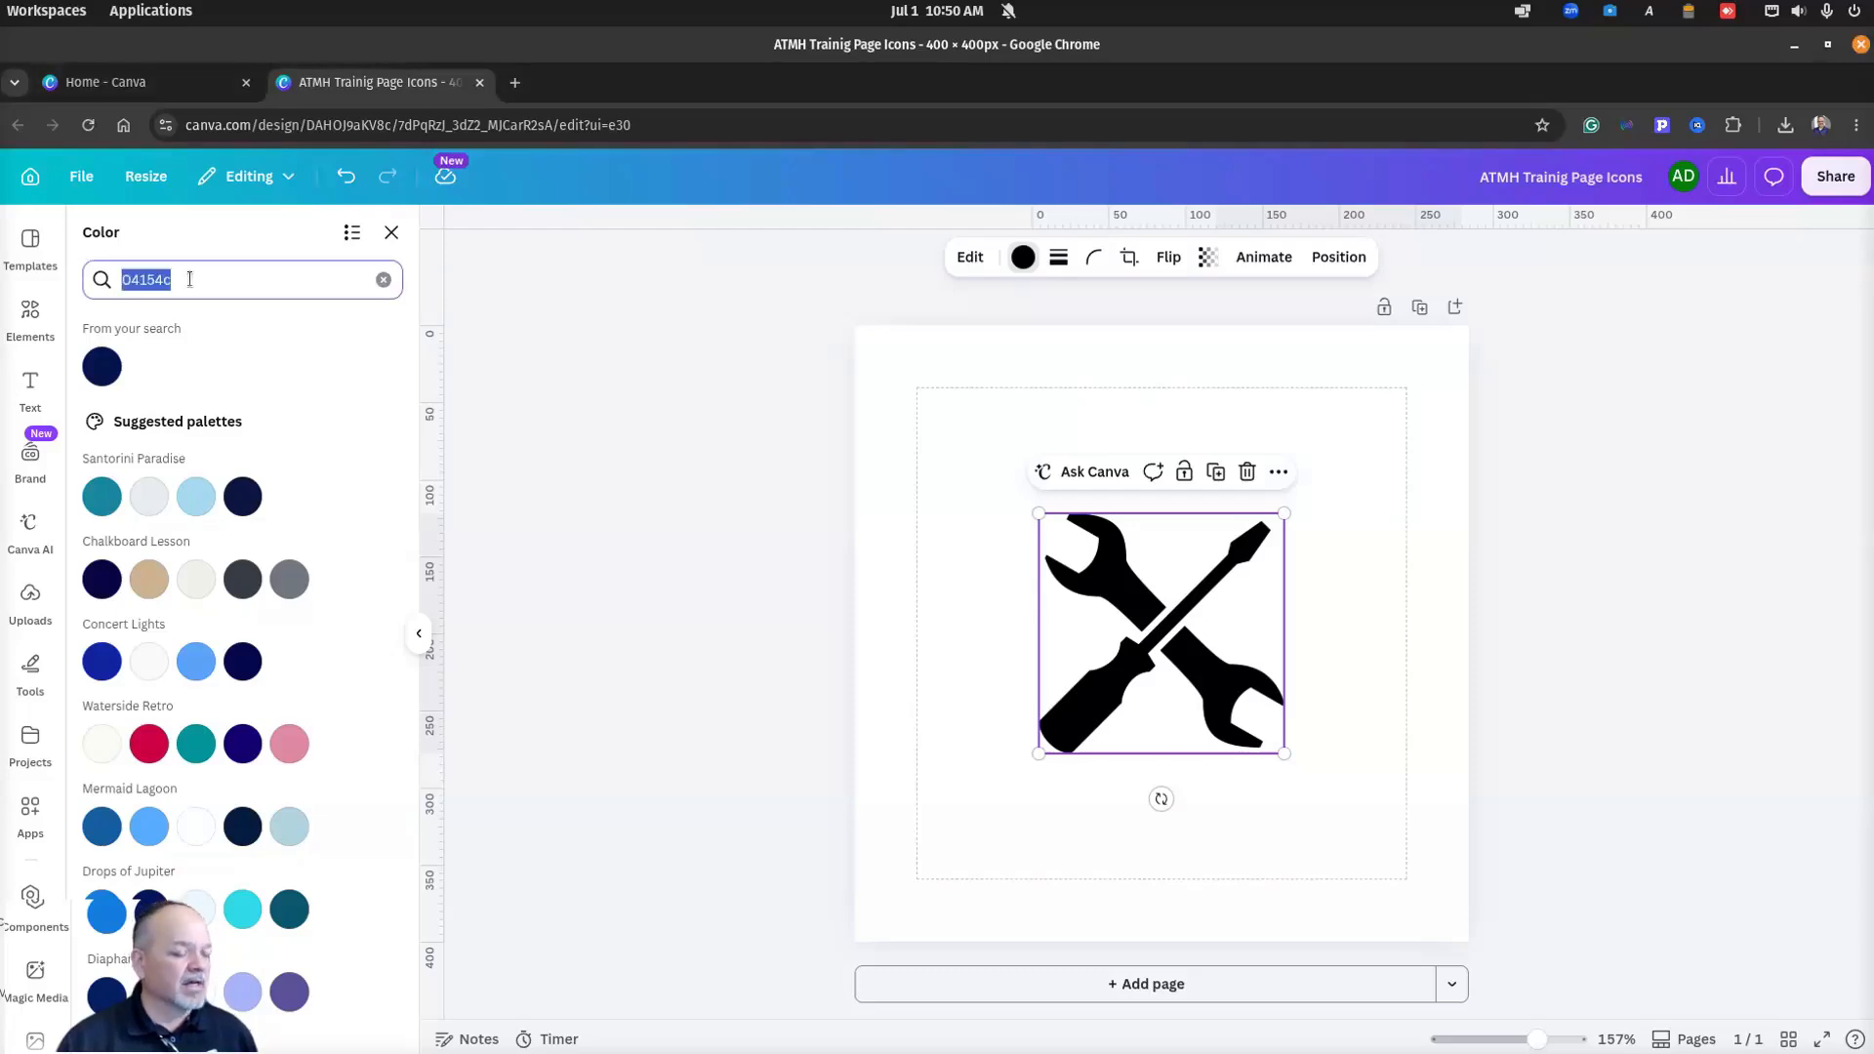
text(22569e)
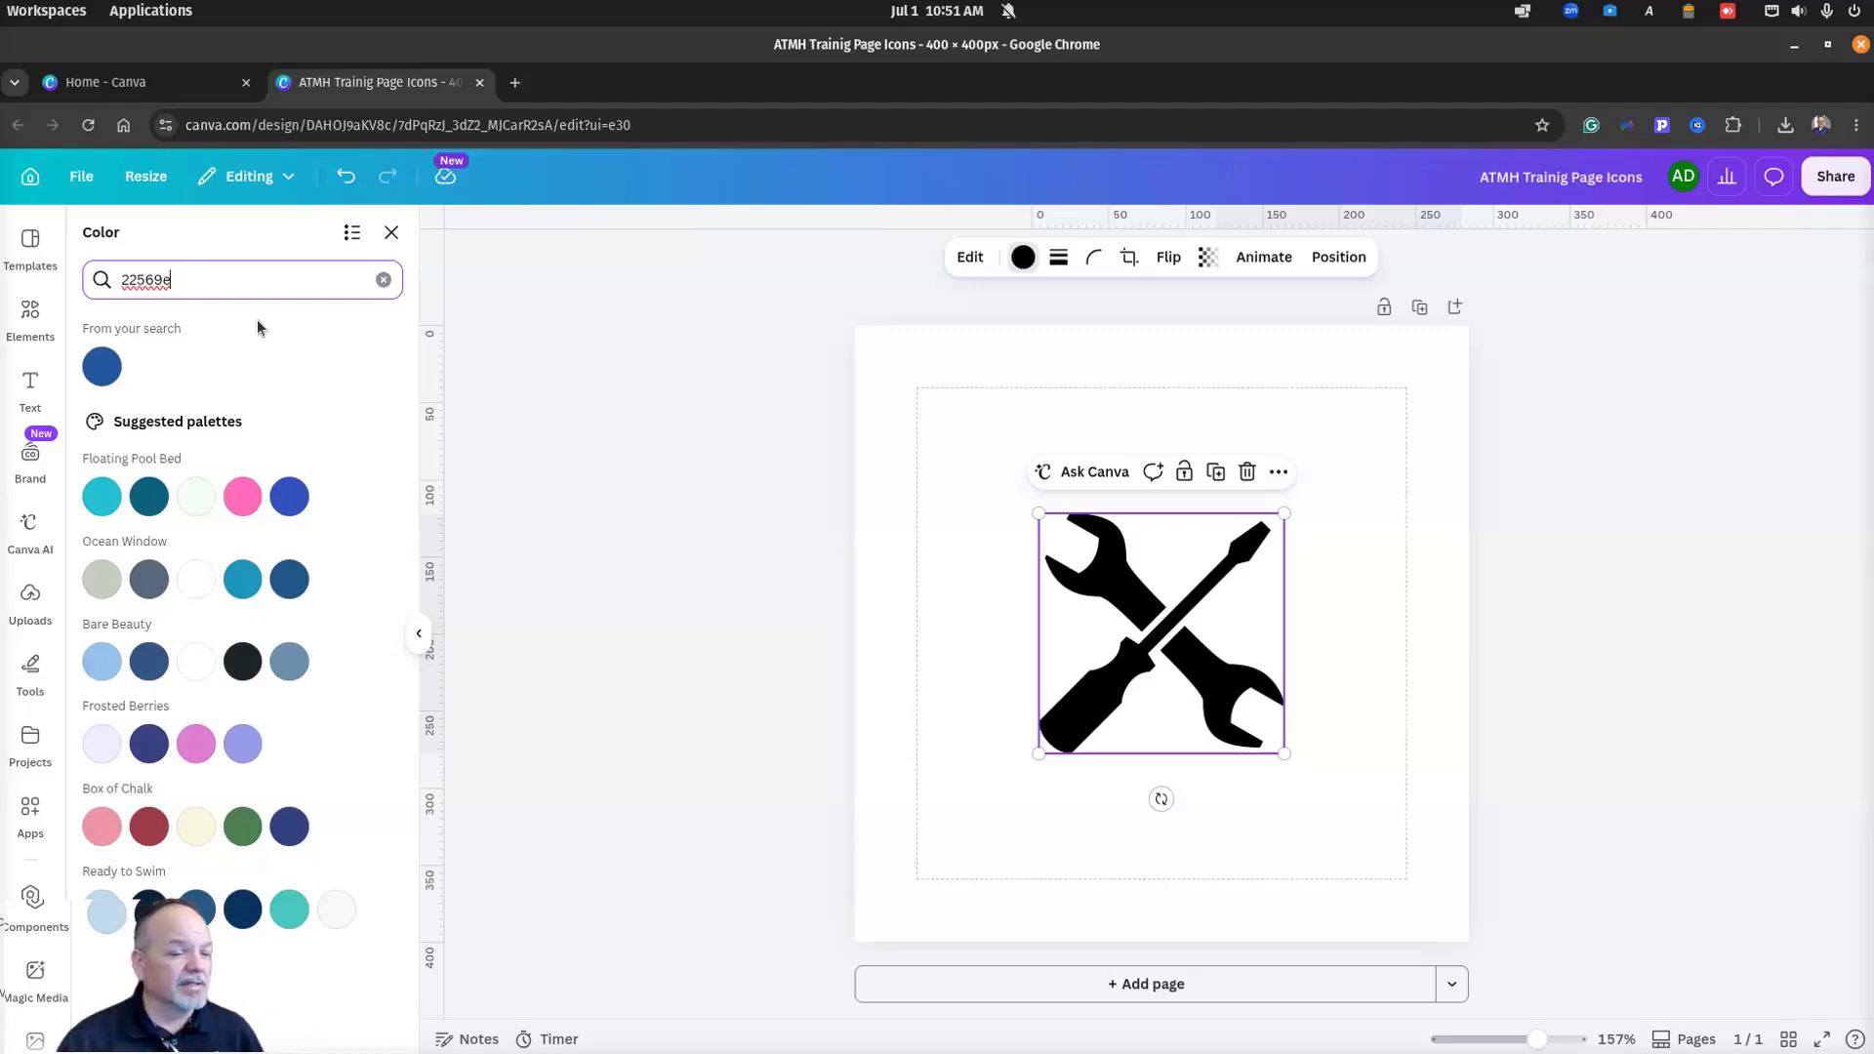
click(102, 366)
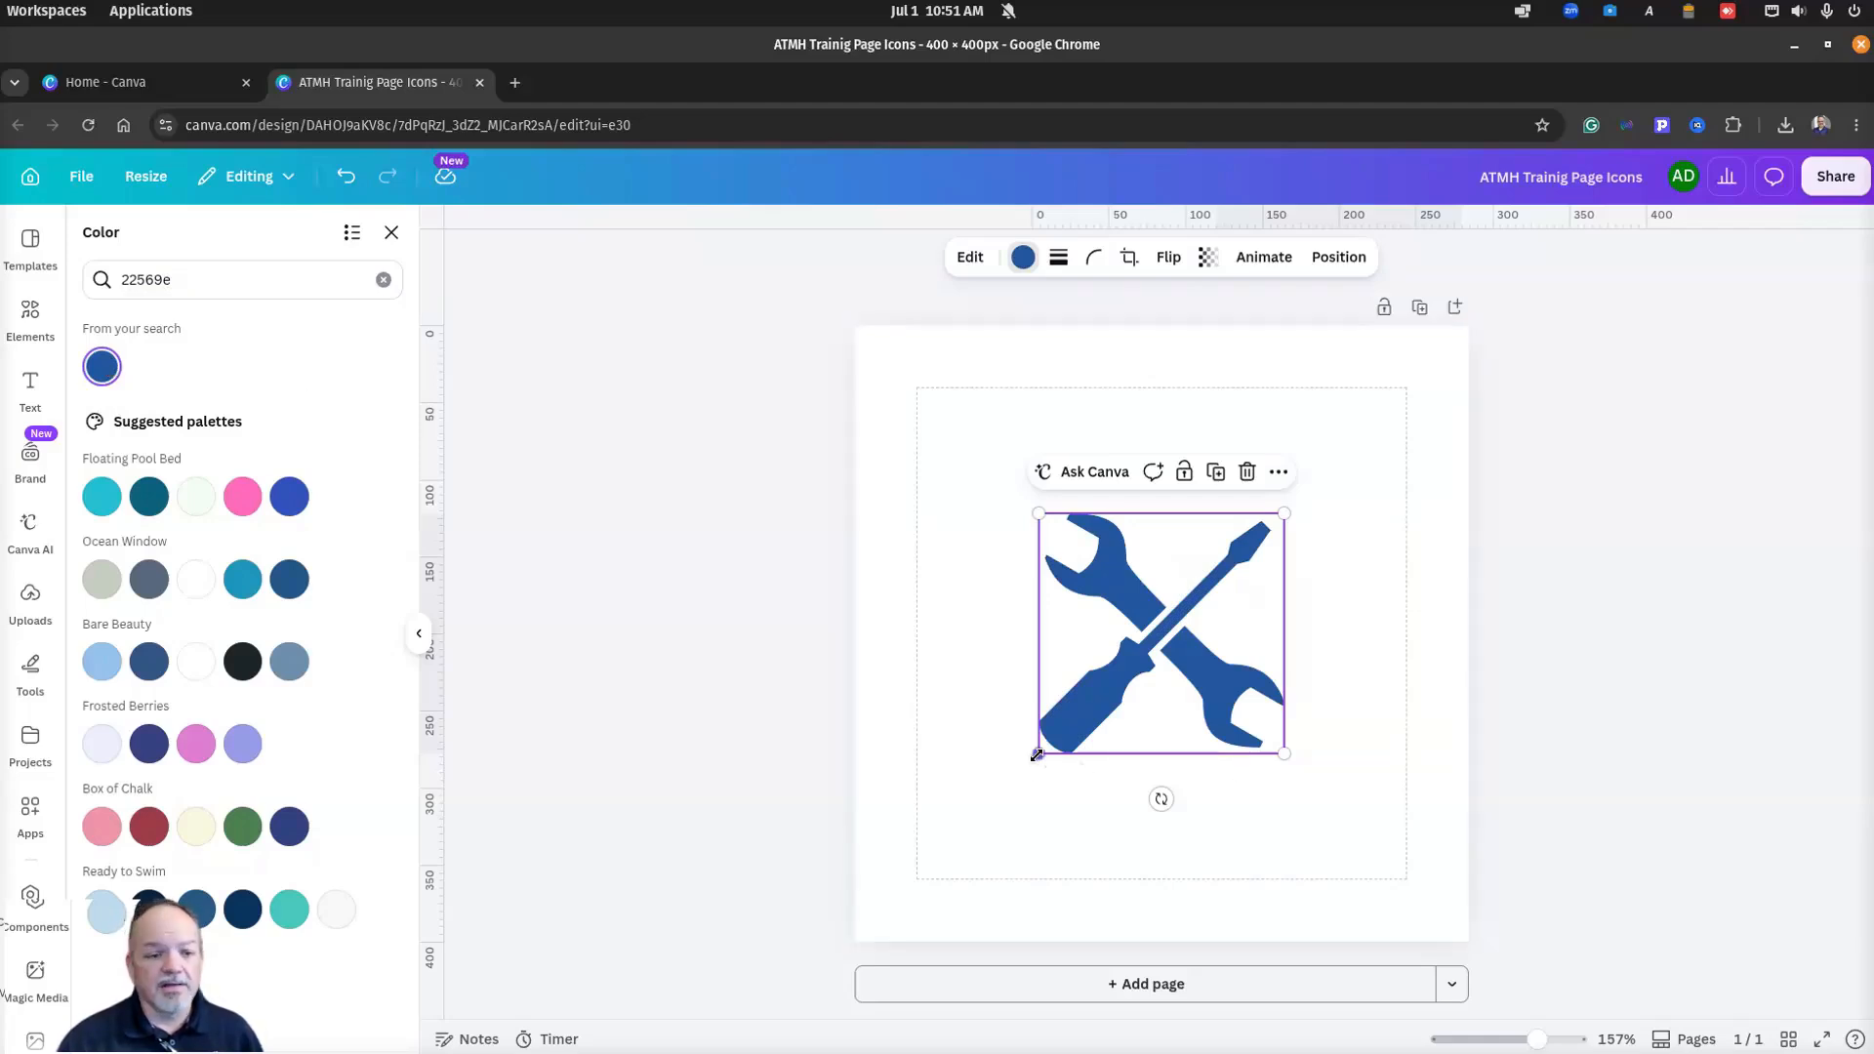
Step: Enlarge the crossed tools graphic from two opposite corners until it spans the full width of the page
drag(1037, 754, 816, 903)
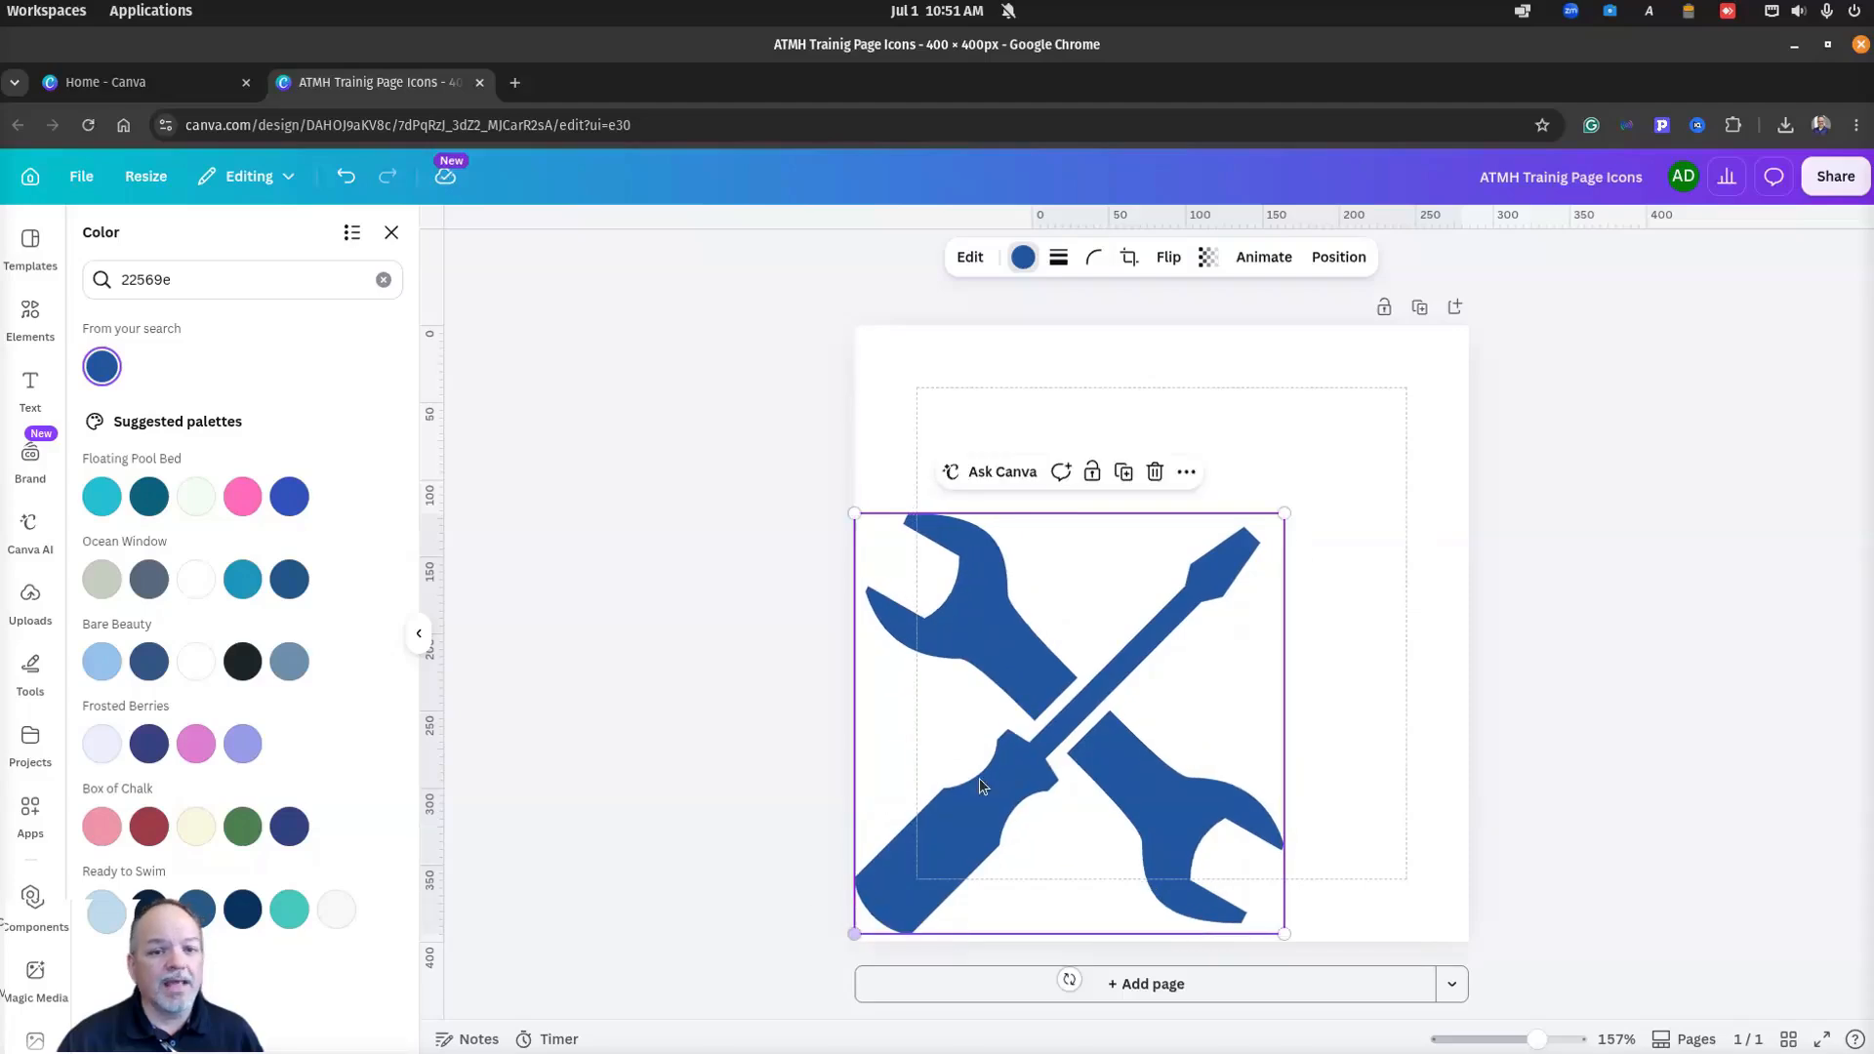
drag(1291, 515, 1503, 359)
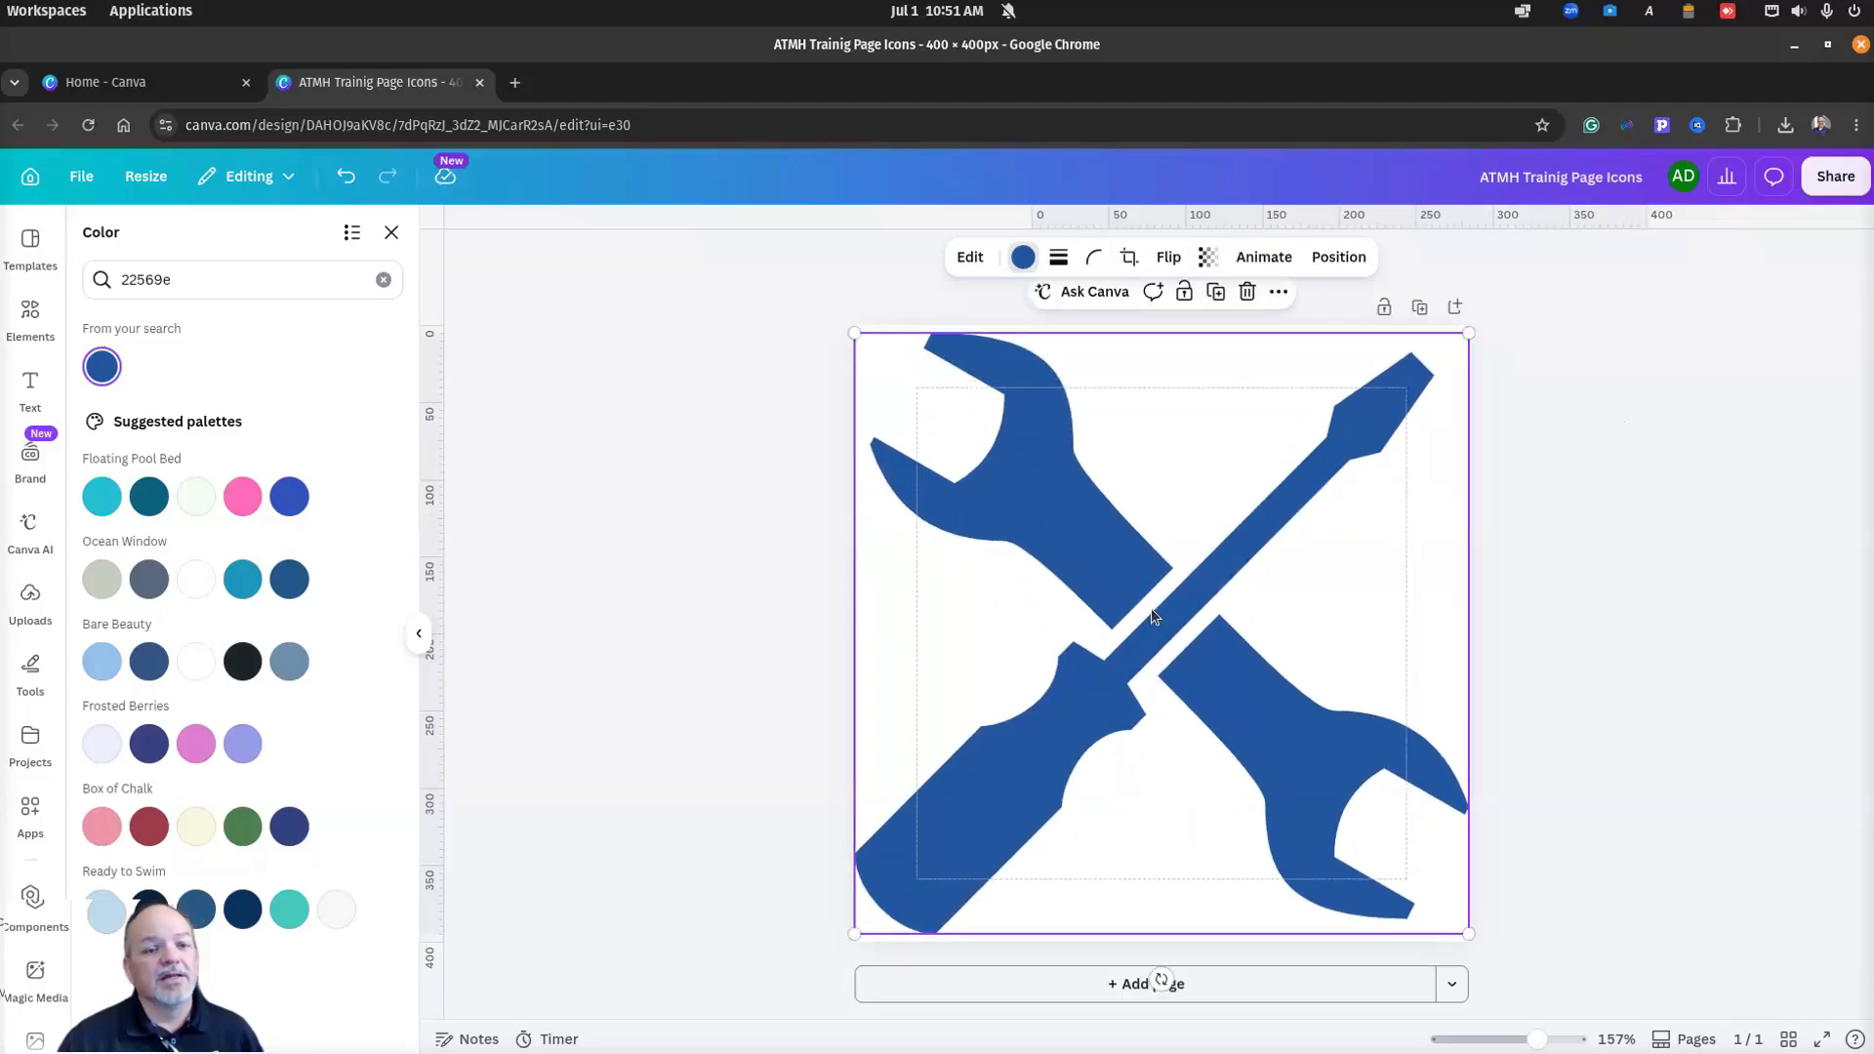
Step: Deselect the crossed tools graphic and add a second blank page to the design
mouse_move(1152, 592)
mouse_down()
mouse_move(1155, 634)
mouse_move(1154, 595)
mouse_up()
click(1731, 637)
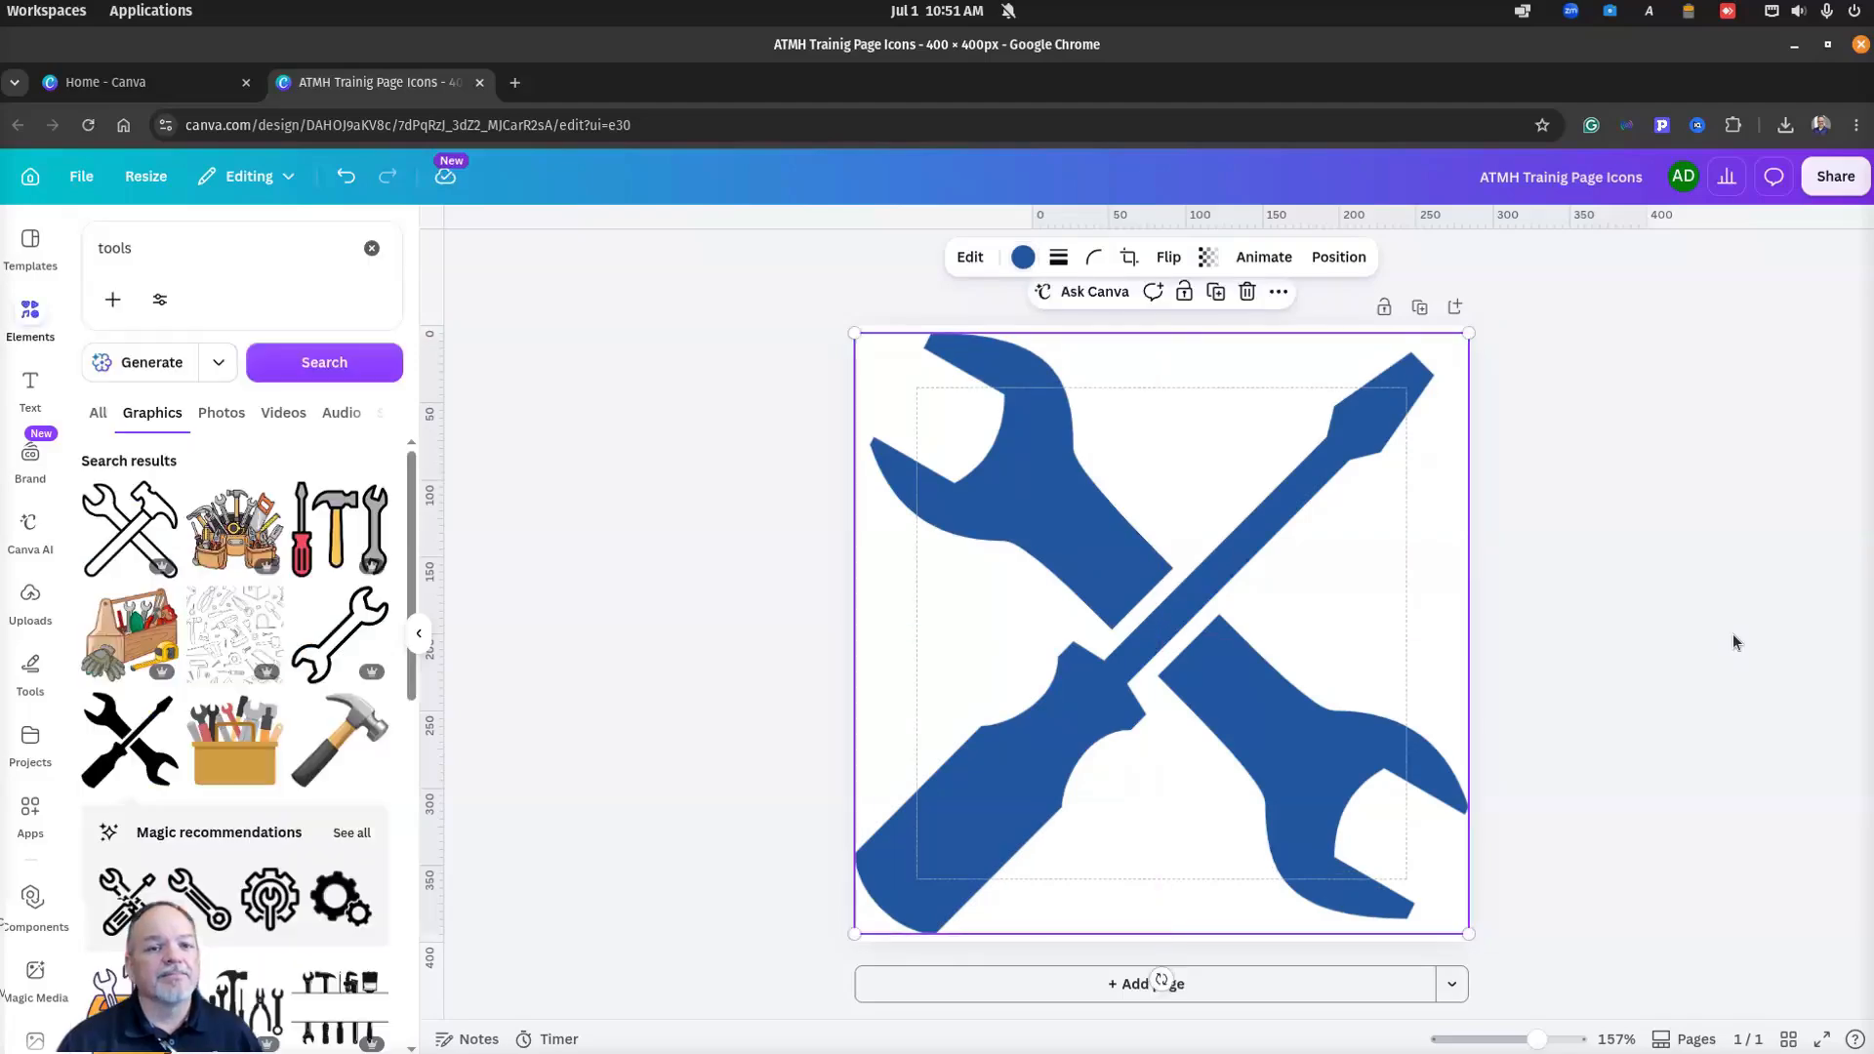
click(1456, 308)
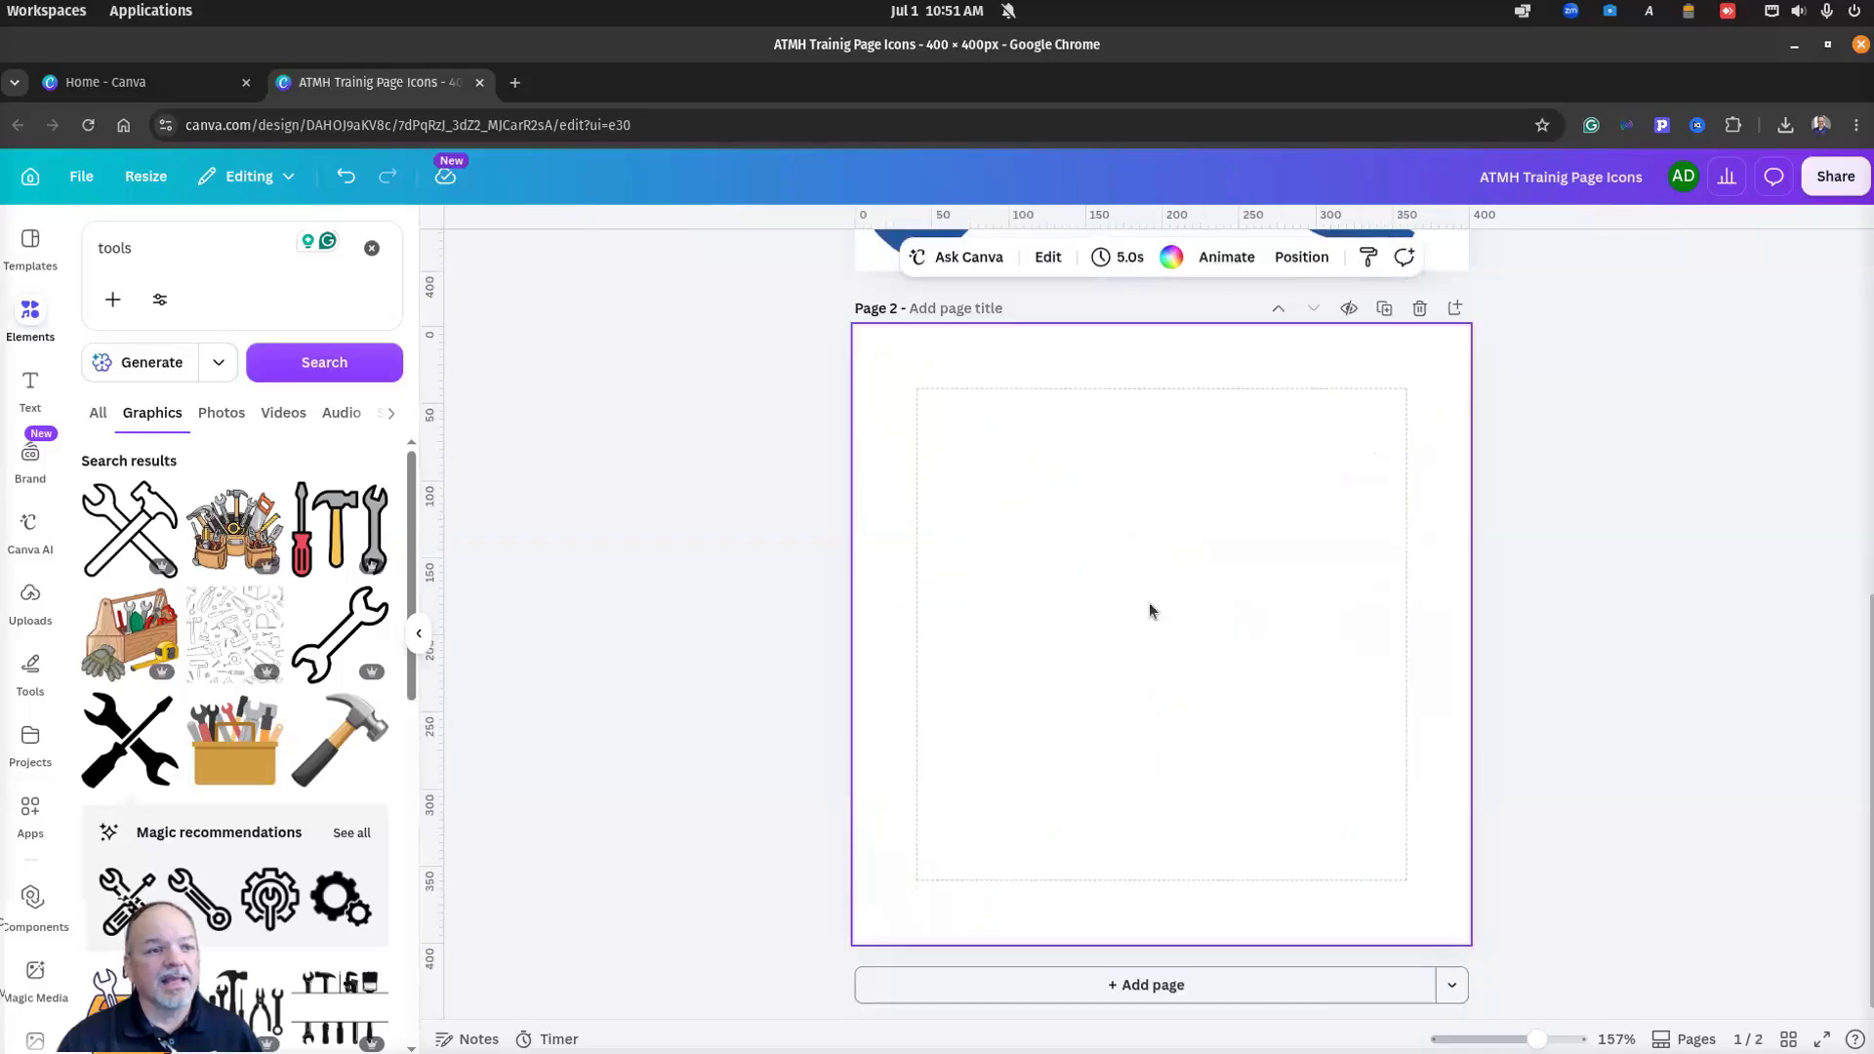
Step: Title the first page, which holds the crossed tools icon, "blue toolset"
scroll(1152, 611, up, 6)
click(929, 309)
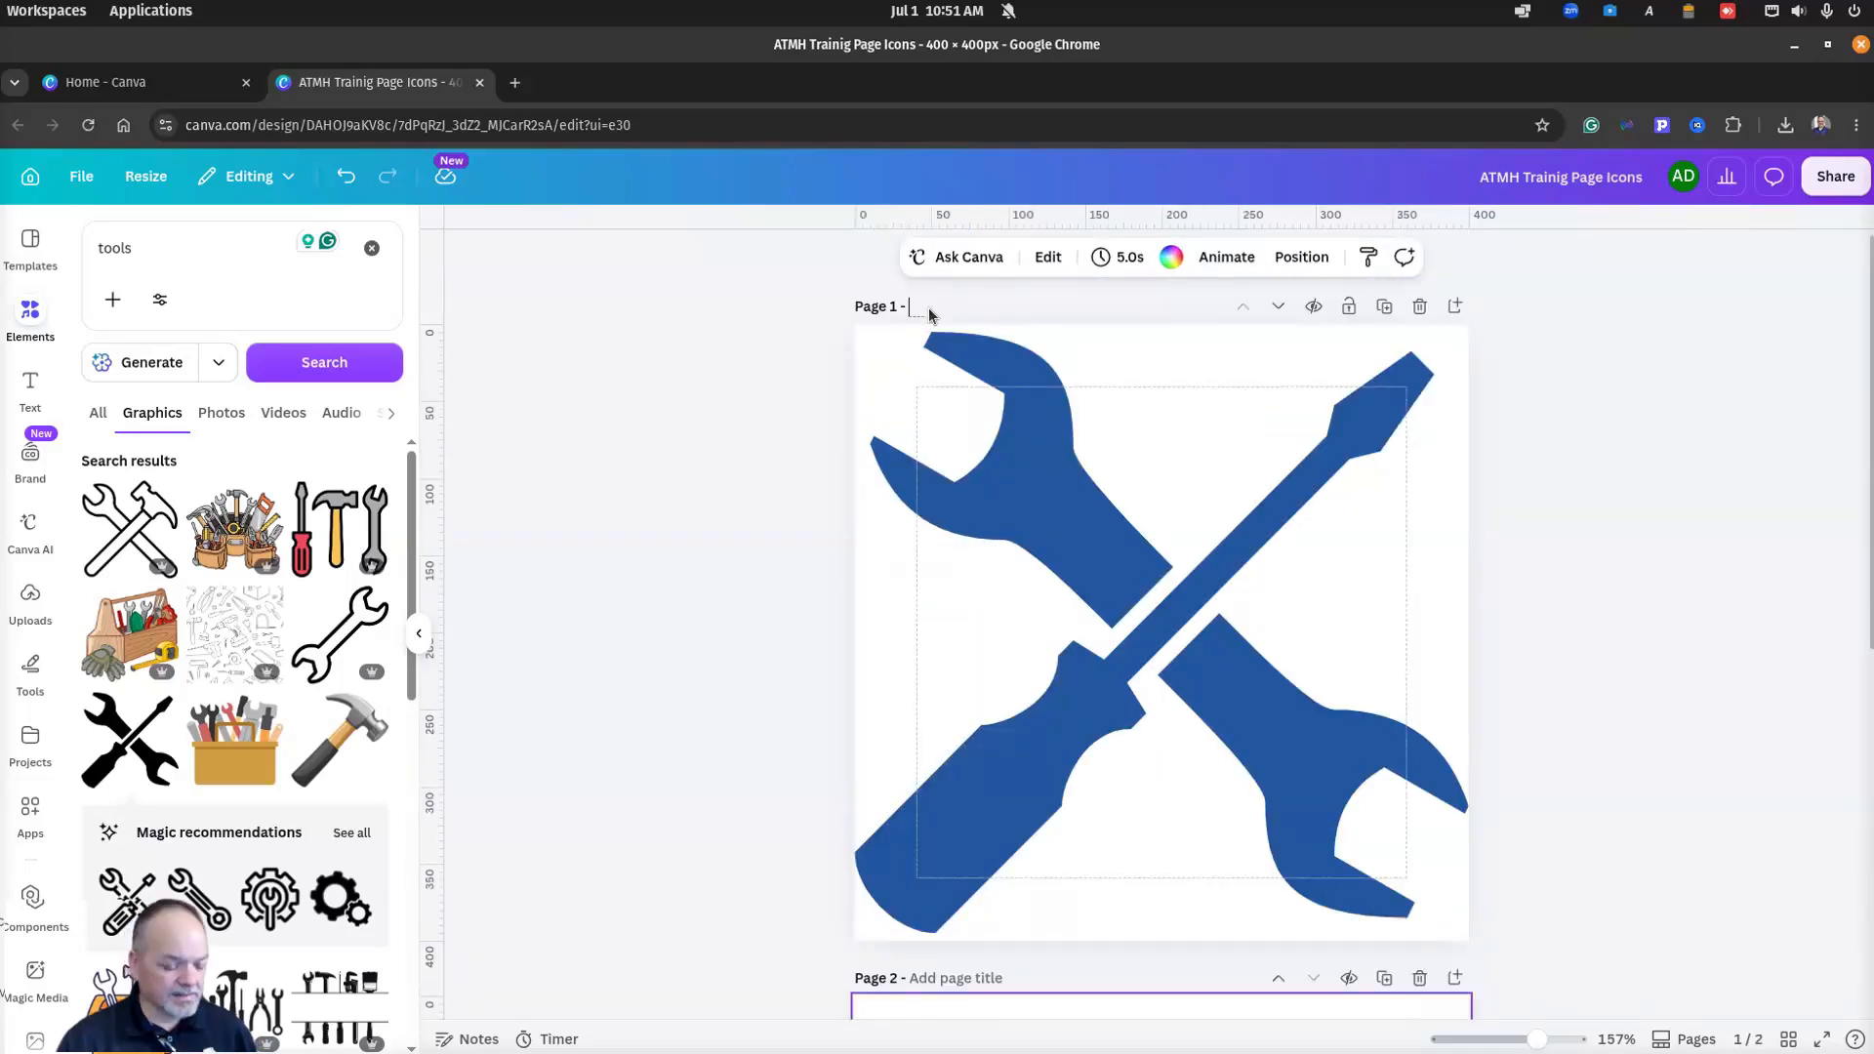
text(blu)
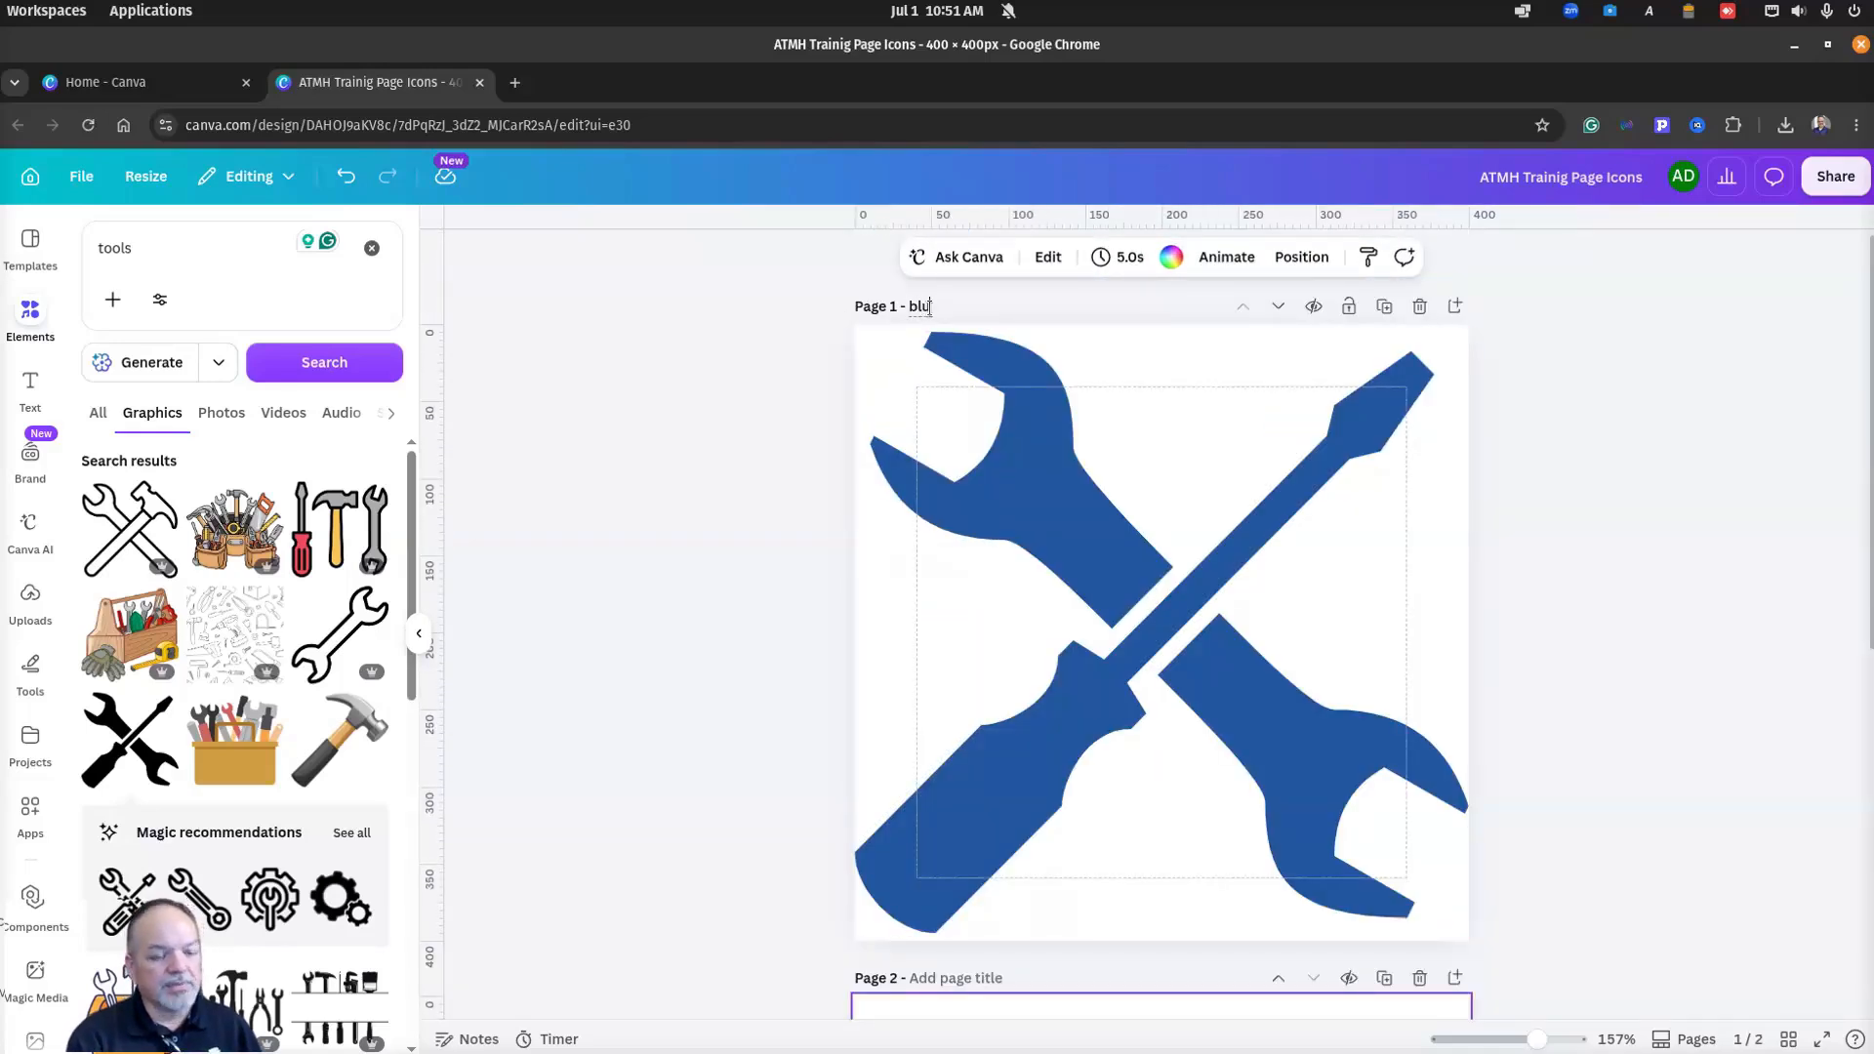
text(e tool)
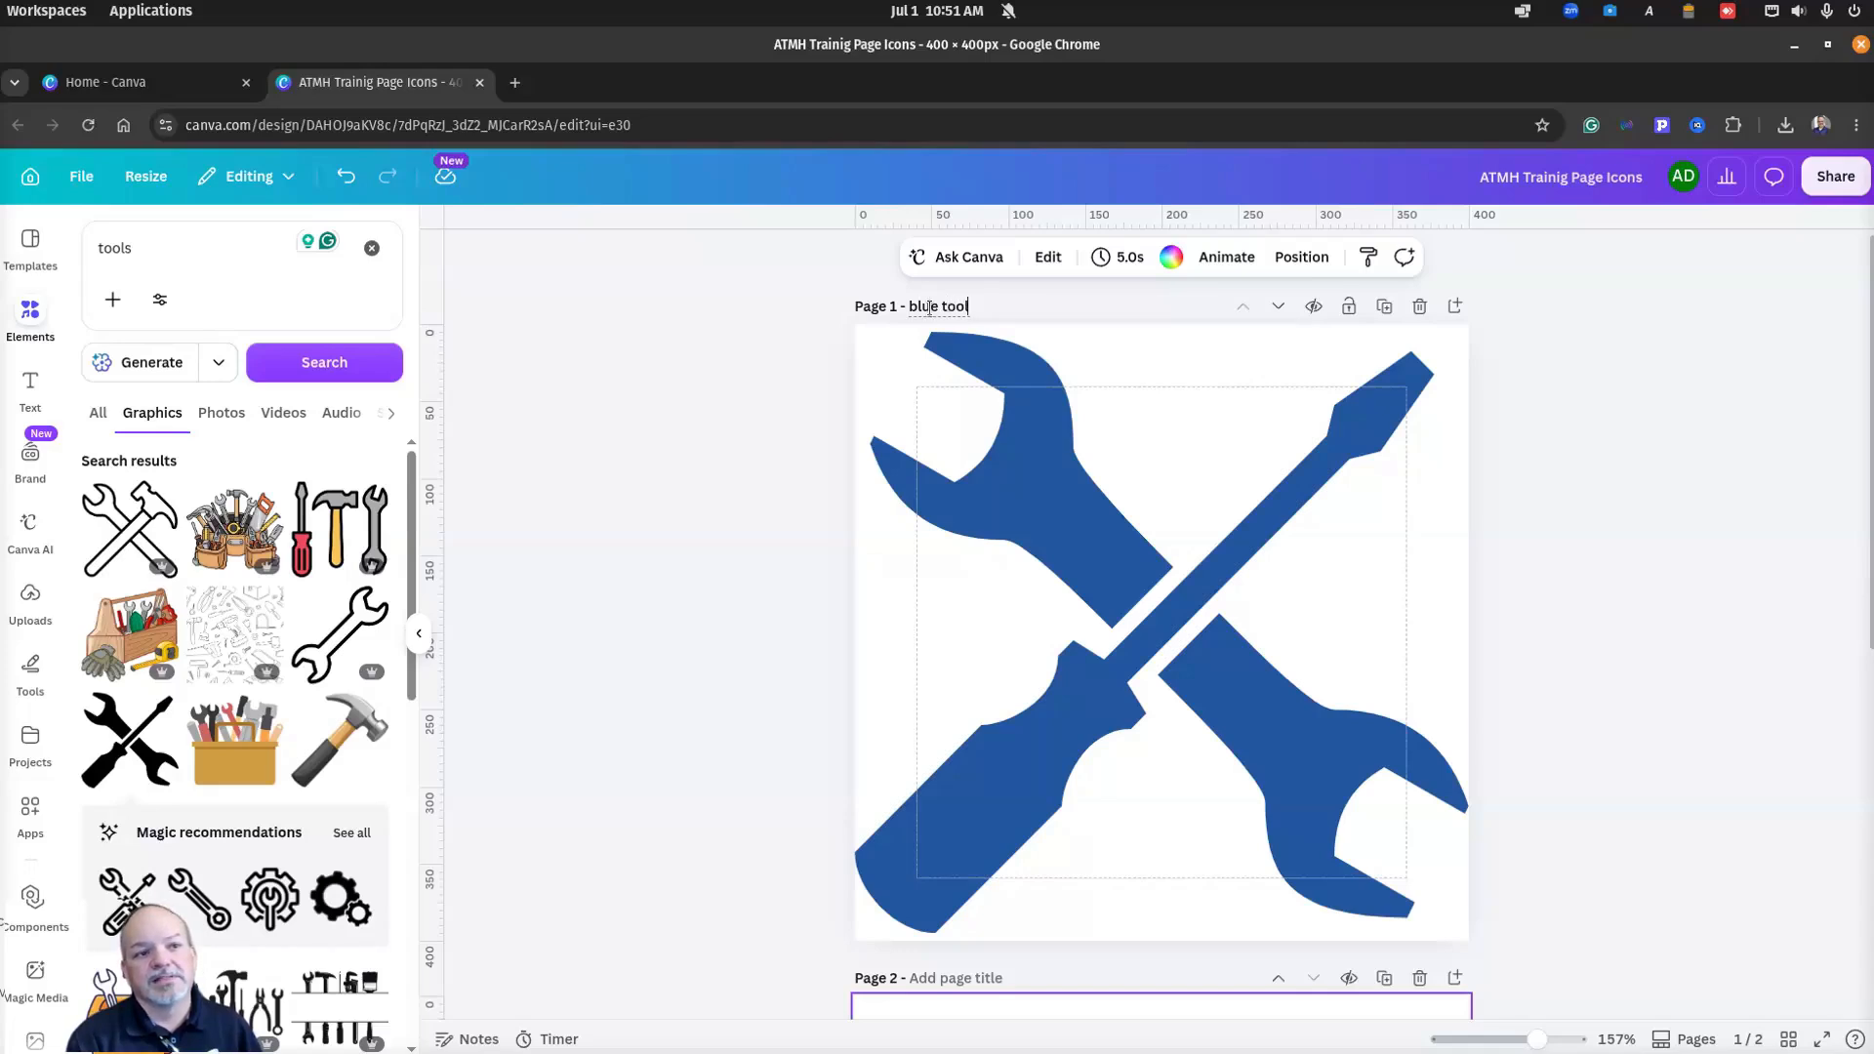
text(set)
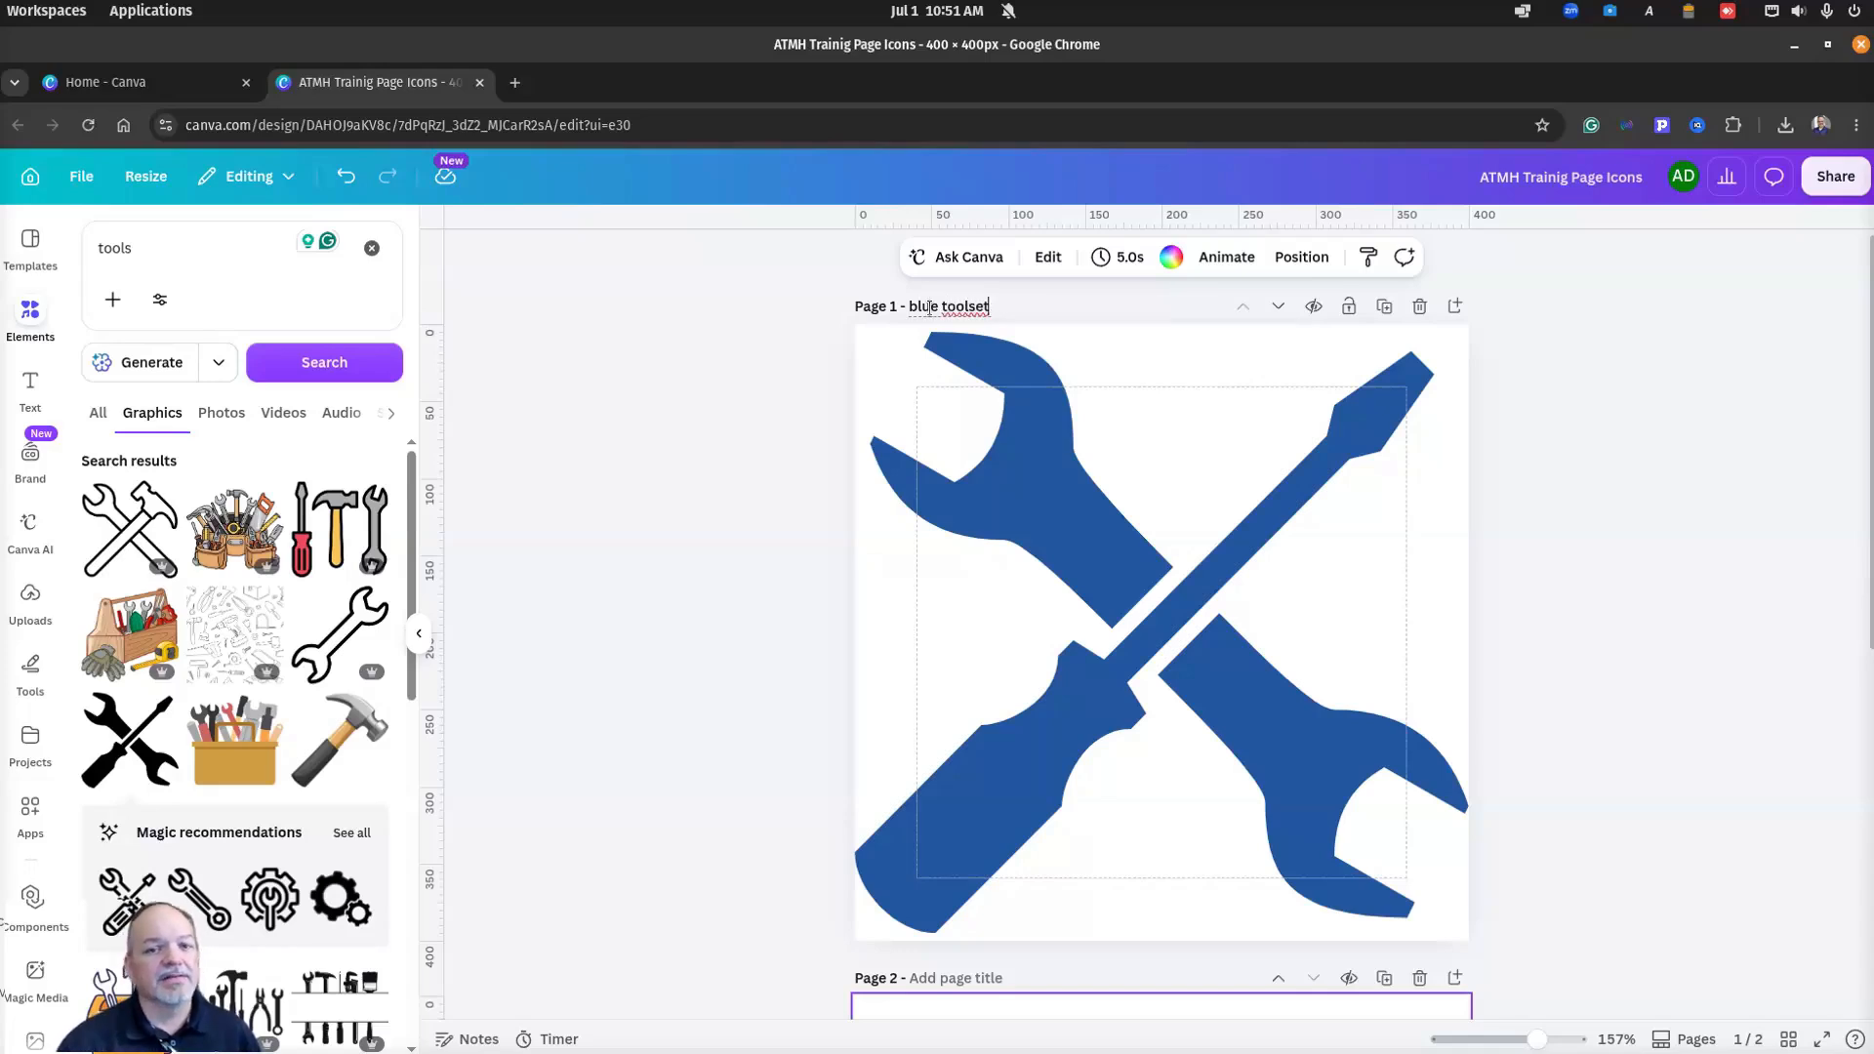
click(1615, 547)
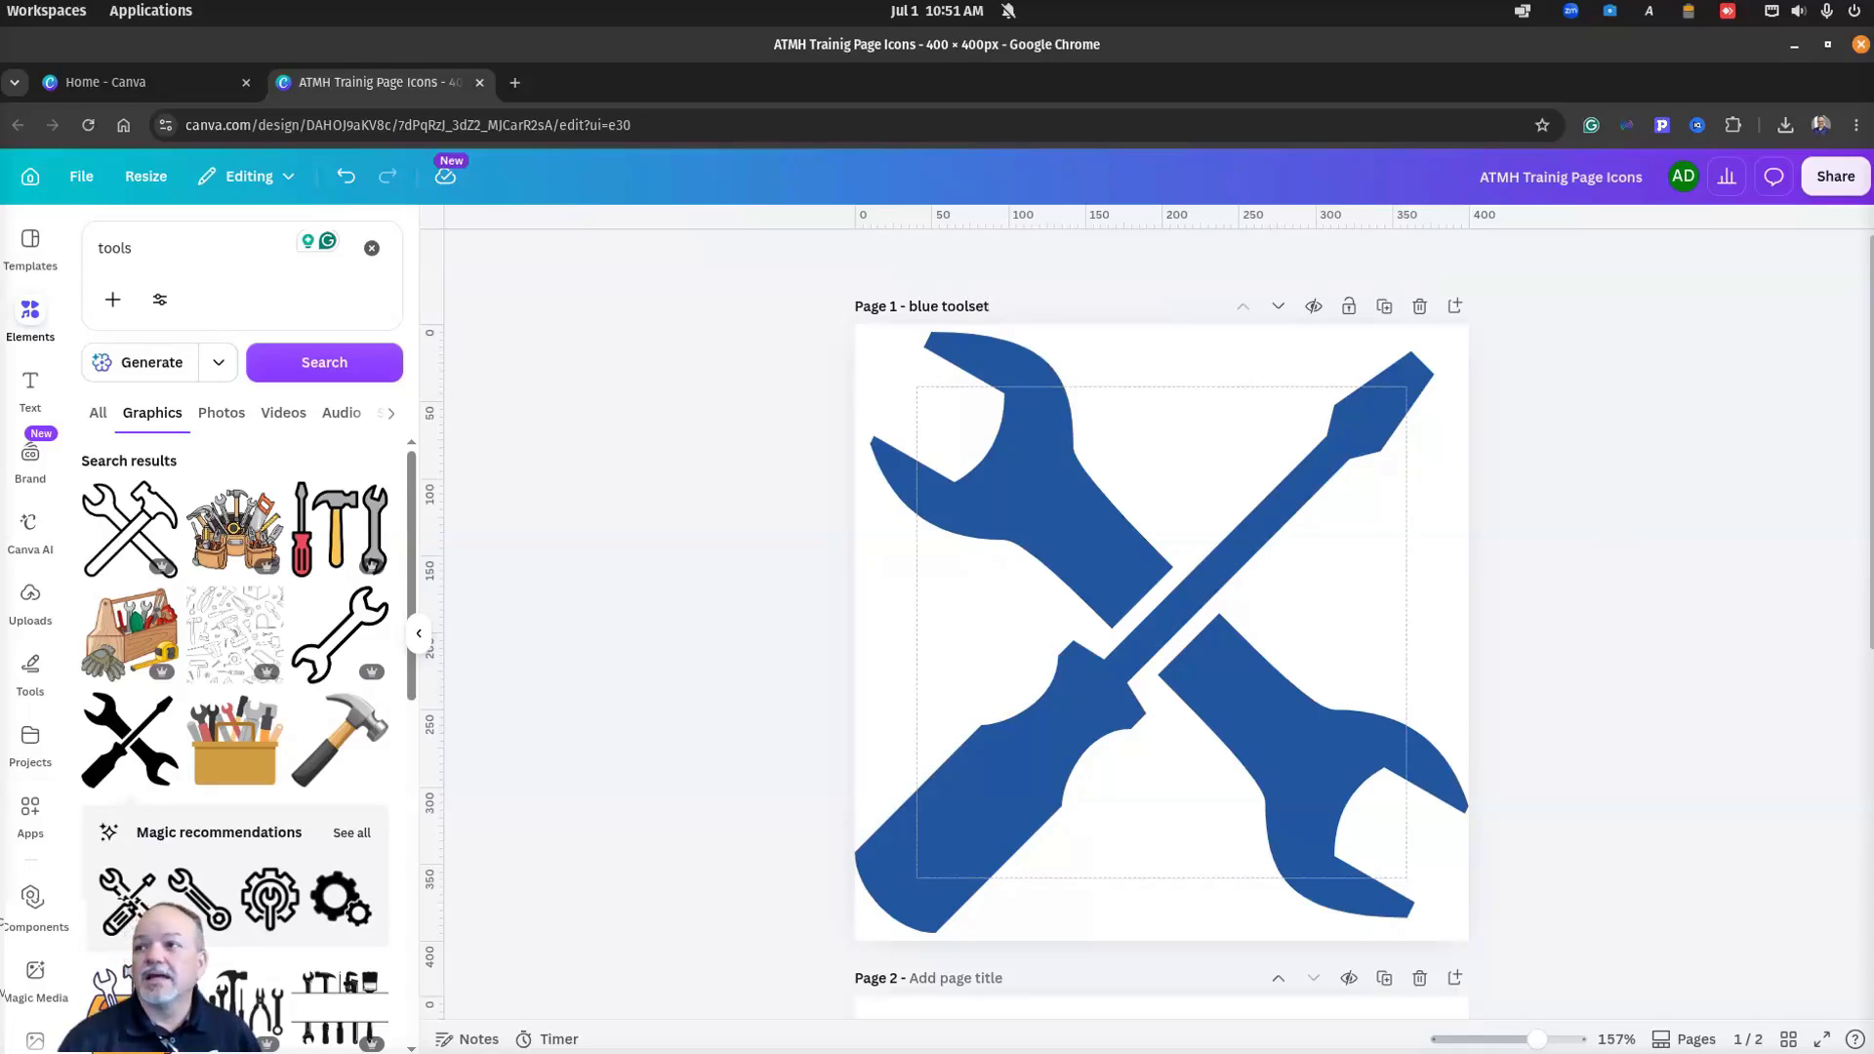
Step: Check the ATMH_Training_Page_Mockup.png image for the step 2 icon in the Start Your Learning Path section
drag(1873, 88, 1513, 104)
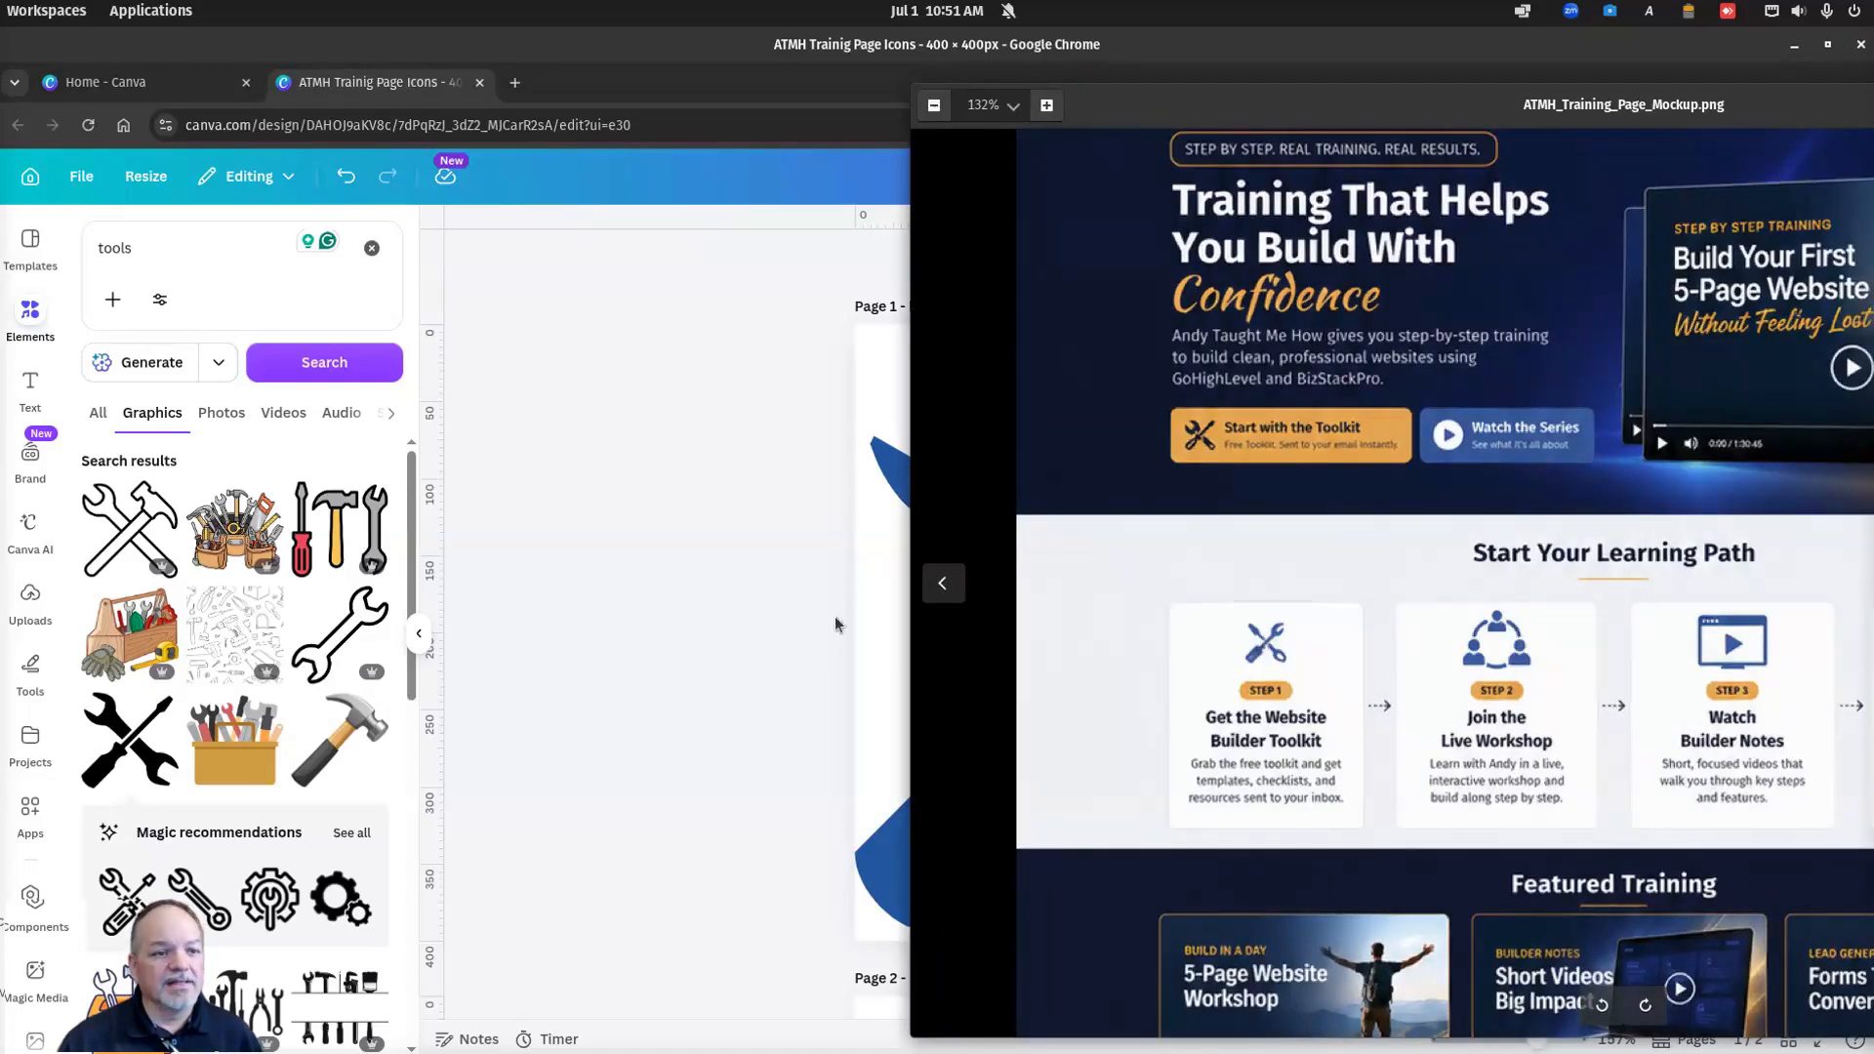
click(1873, 104)
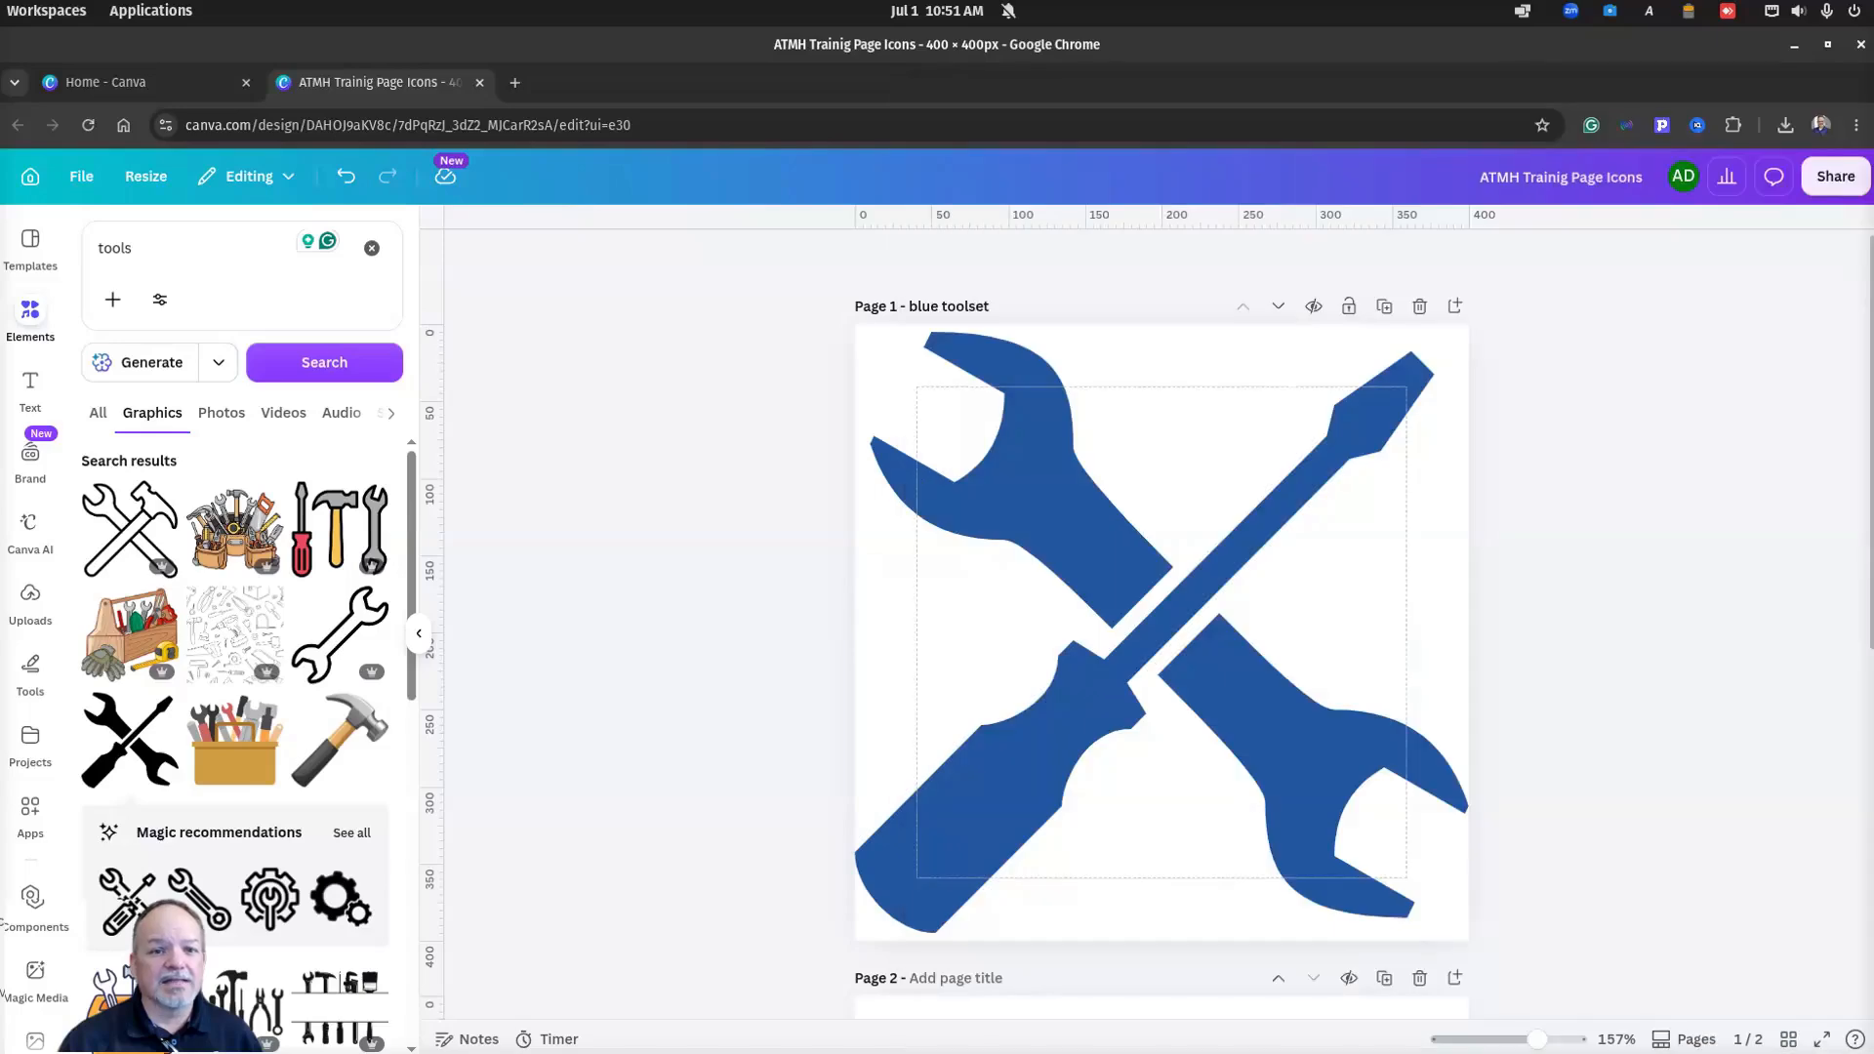
drag(1873, 130, 979, 184)
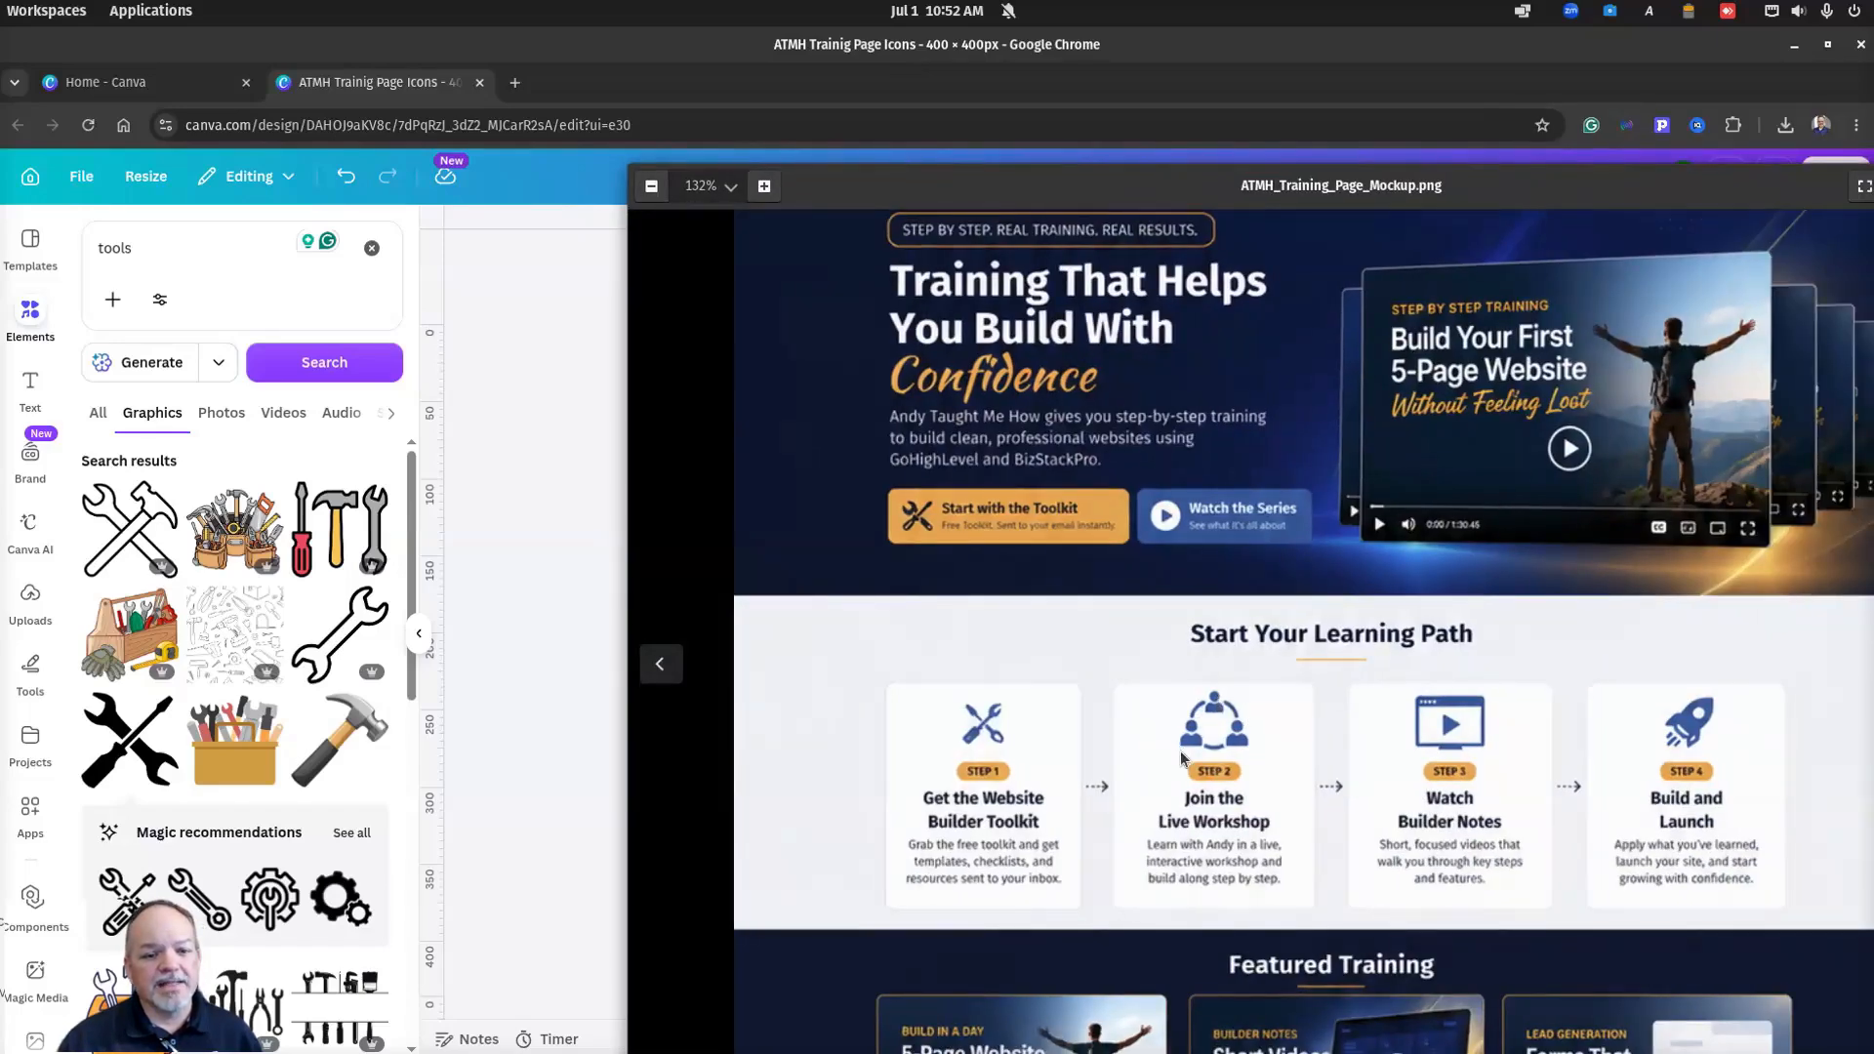
drag(1421, 184, 1873, 184)
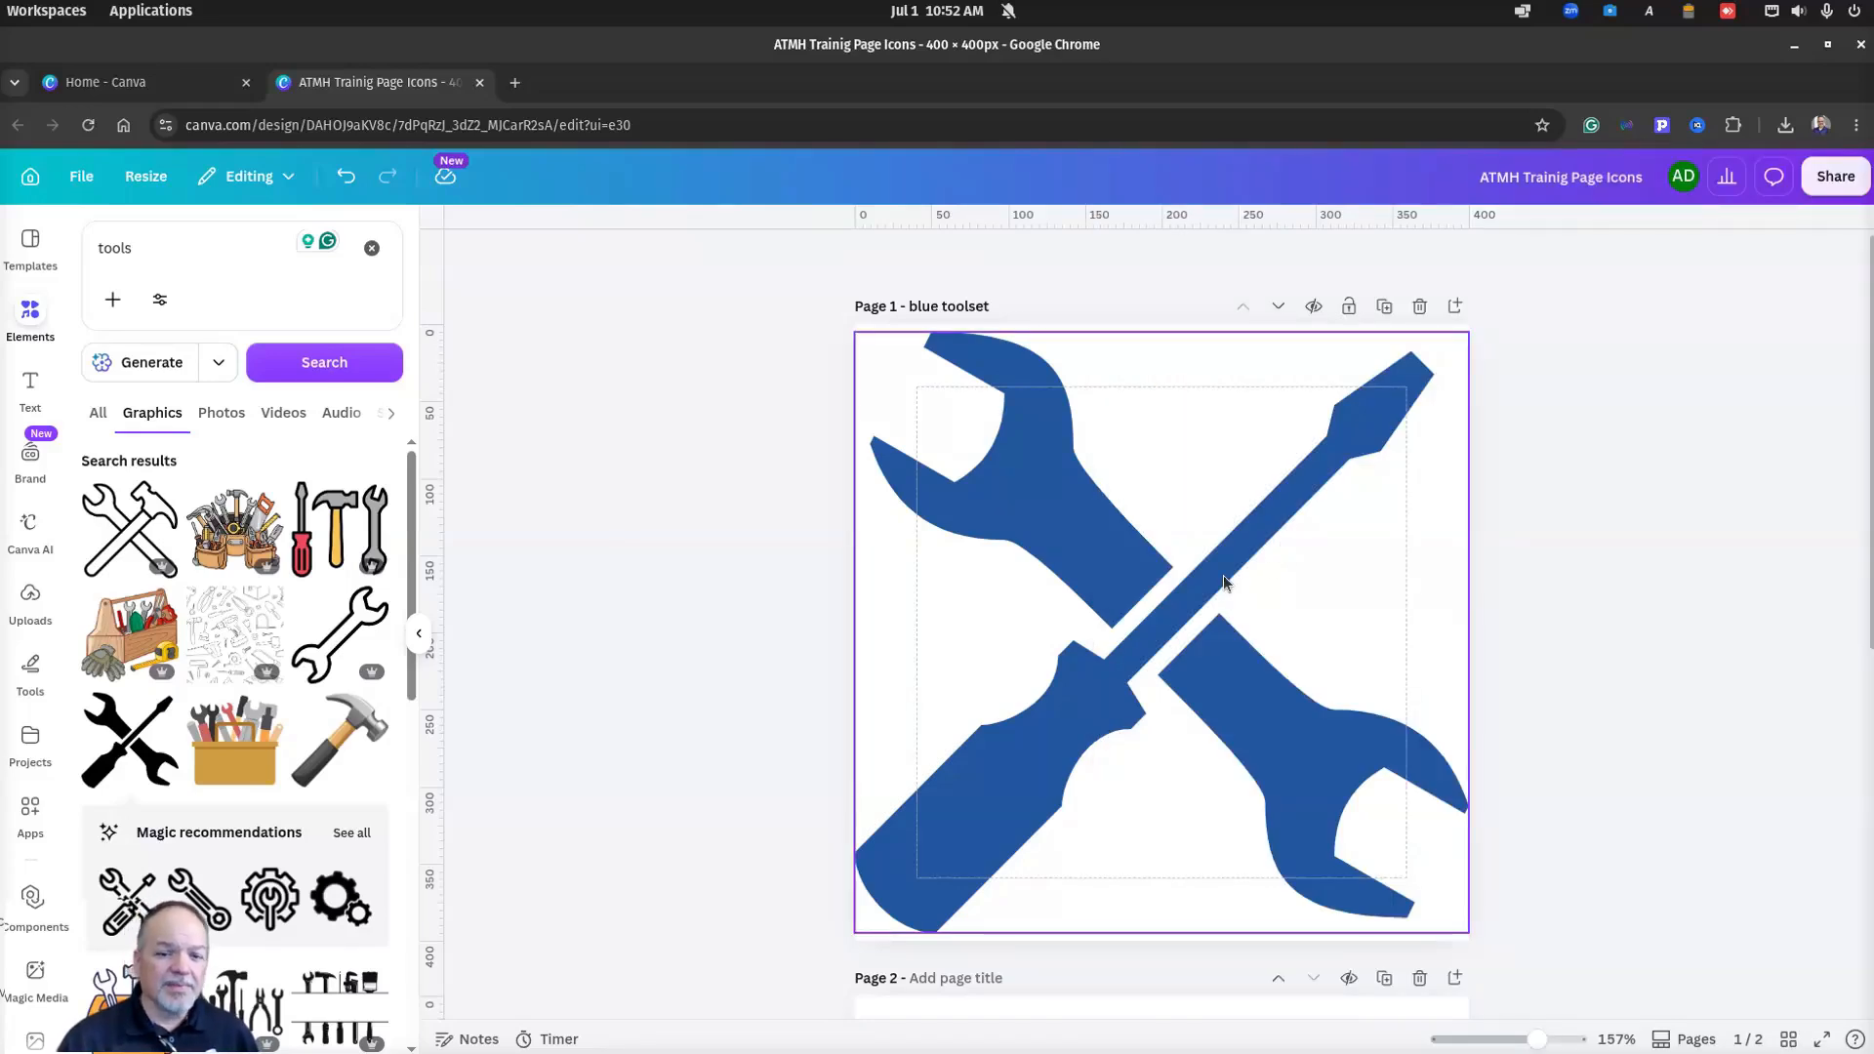
Step: Search the element graphics for "3 people in a circle" with the spelling of "circle" corrected
scroll(1222, 576, down, 7)
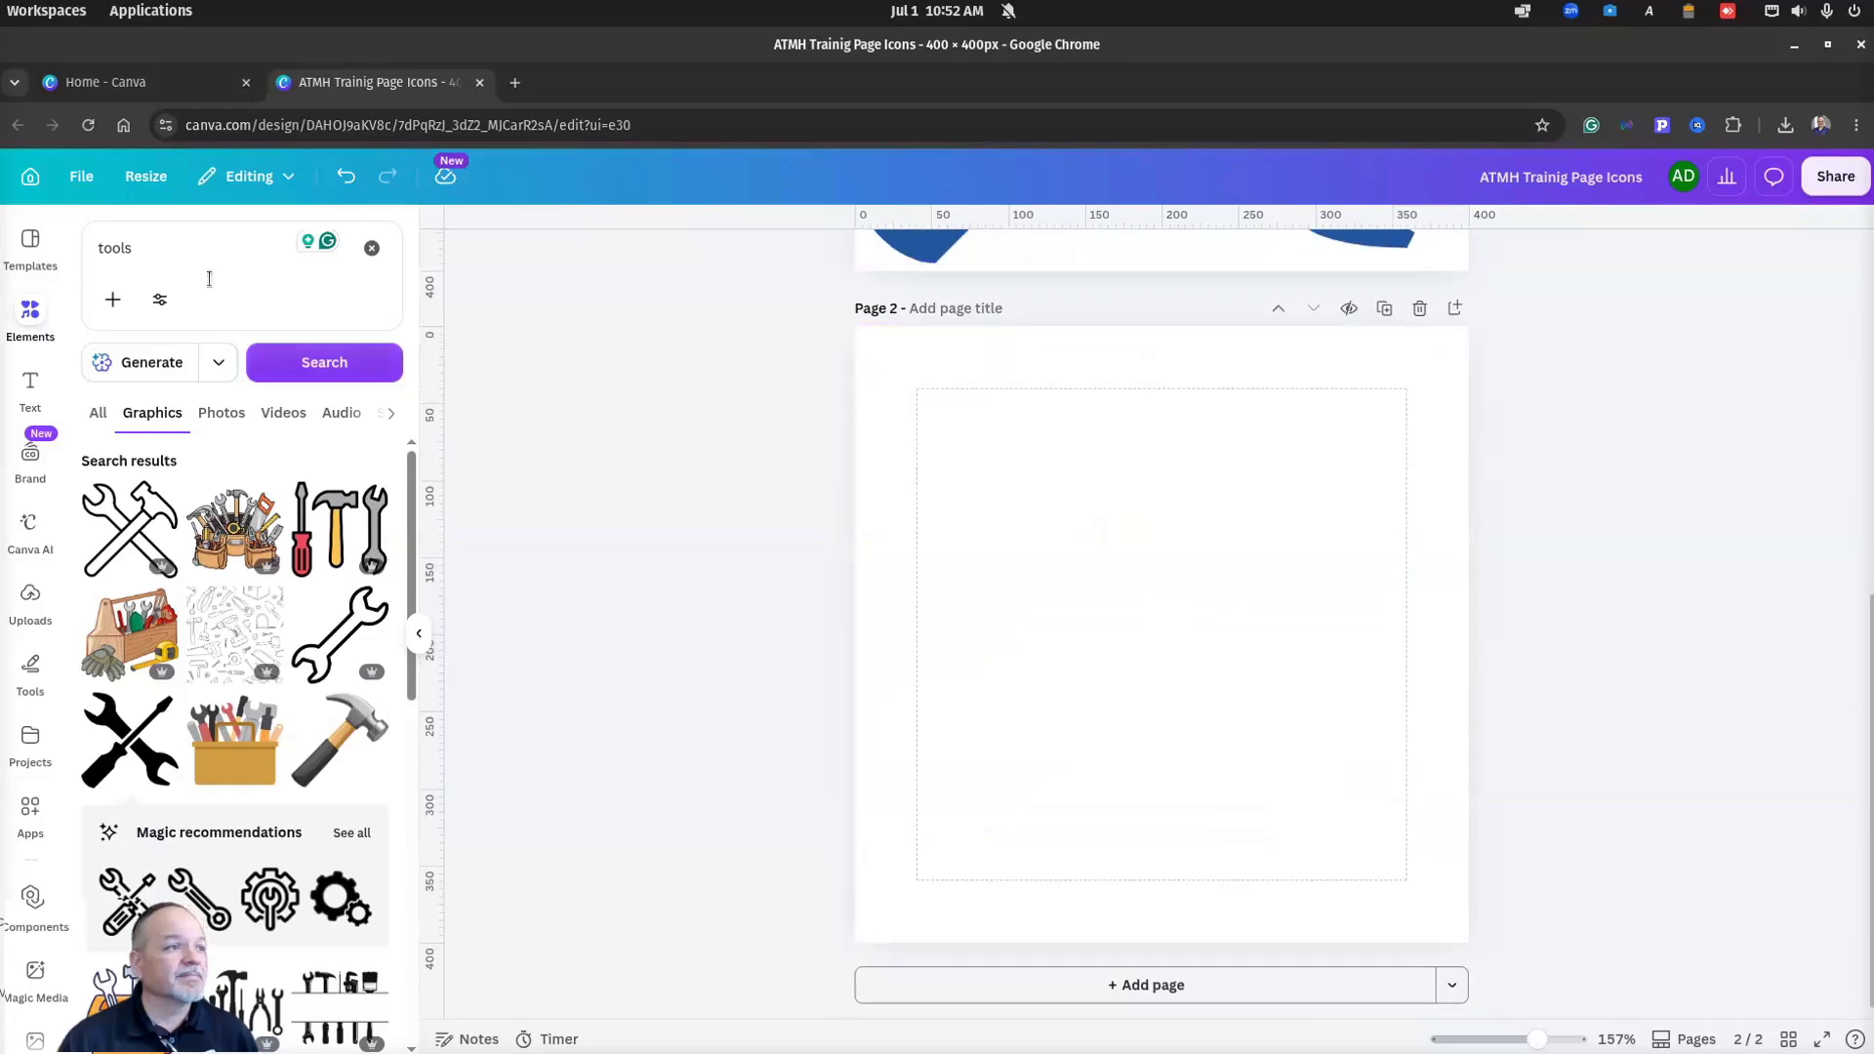
click(184, 248)
double_click(183, 247)
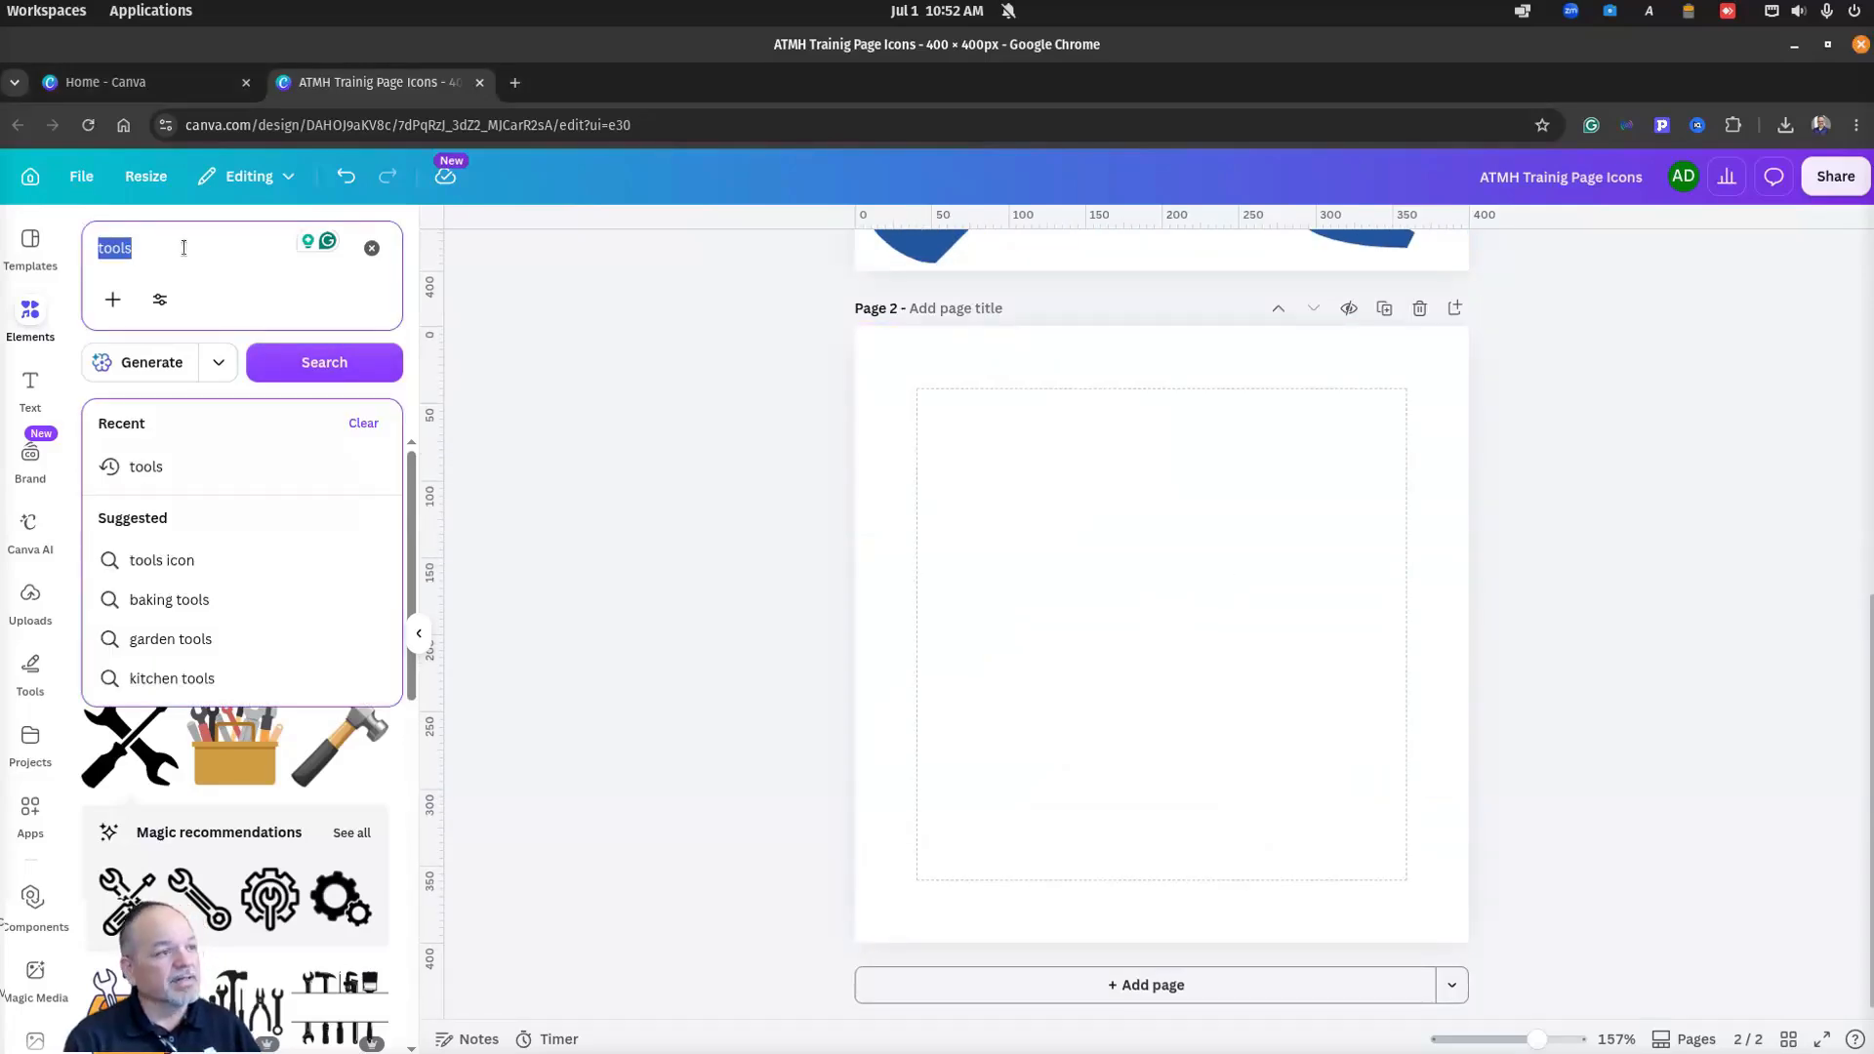
text(3)
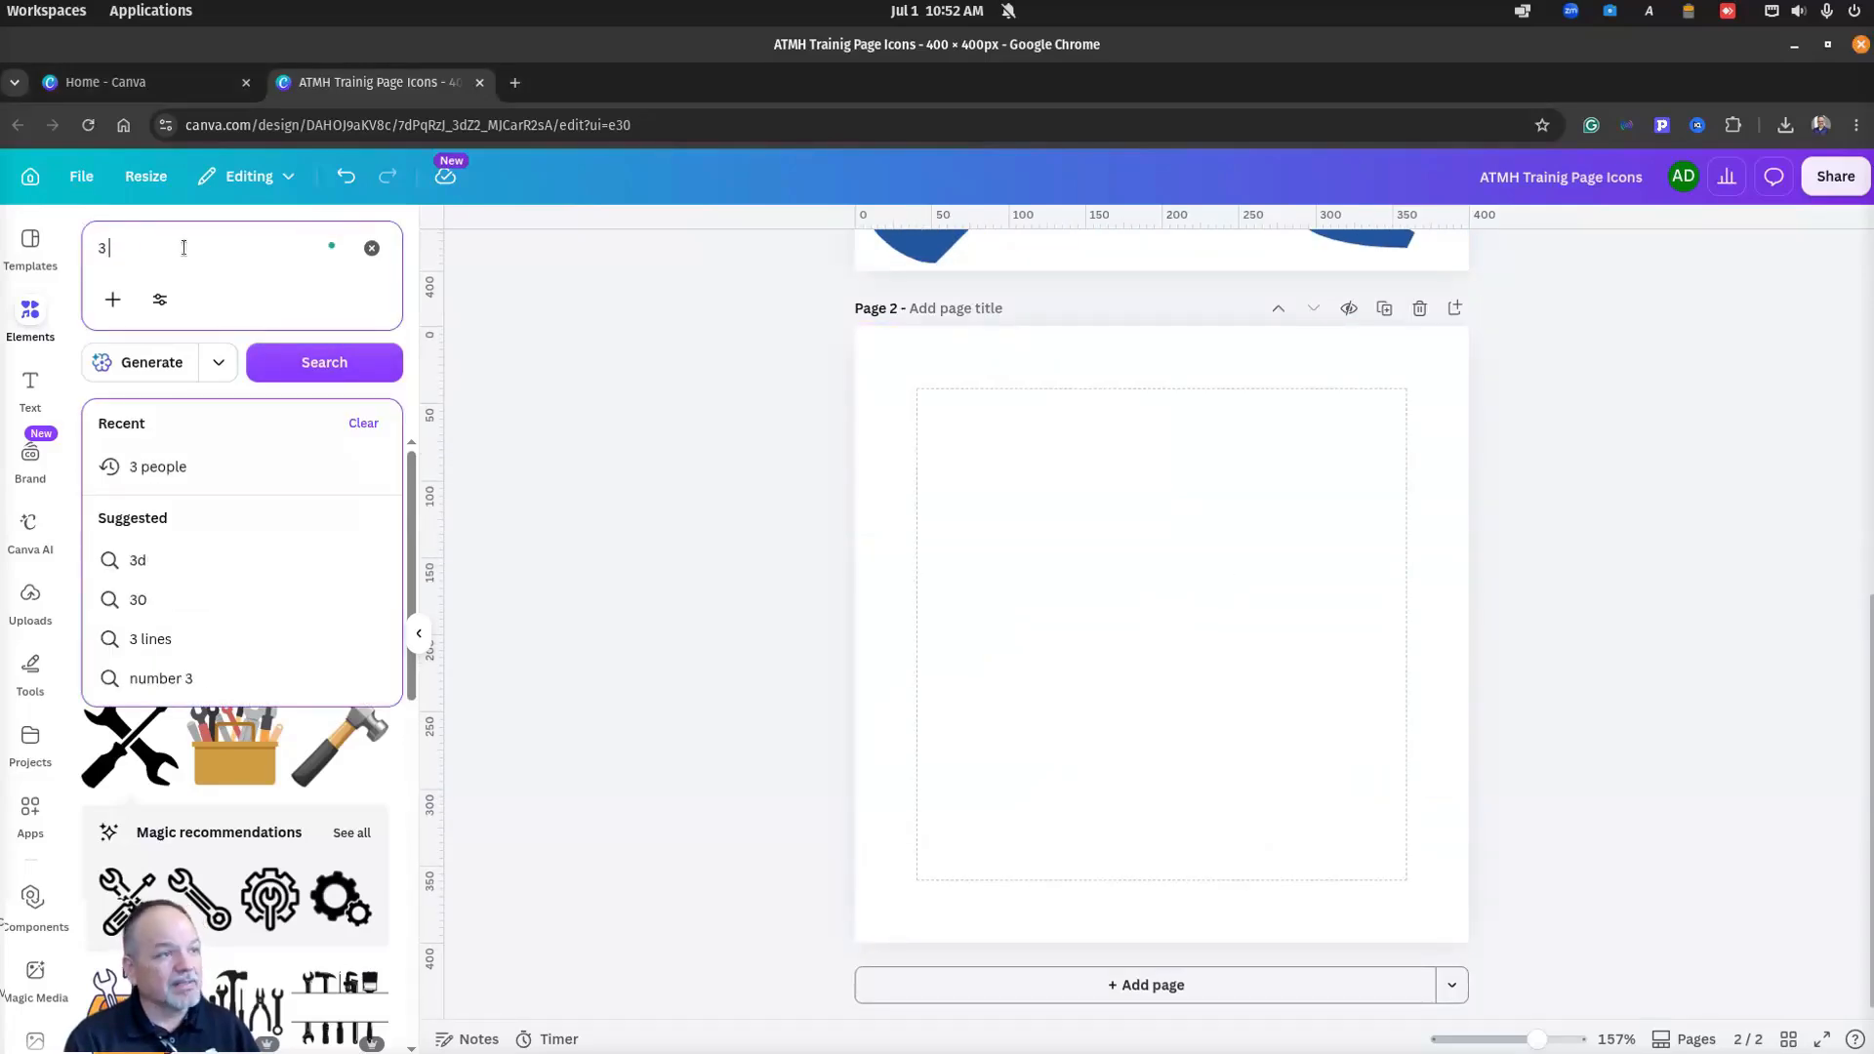
text( people in )
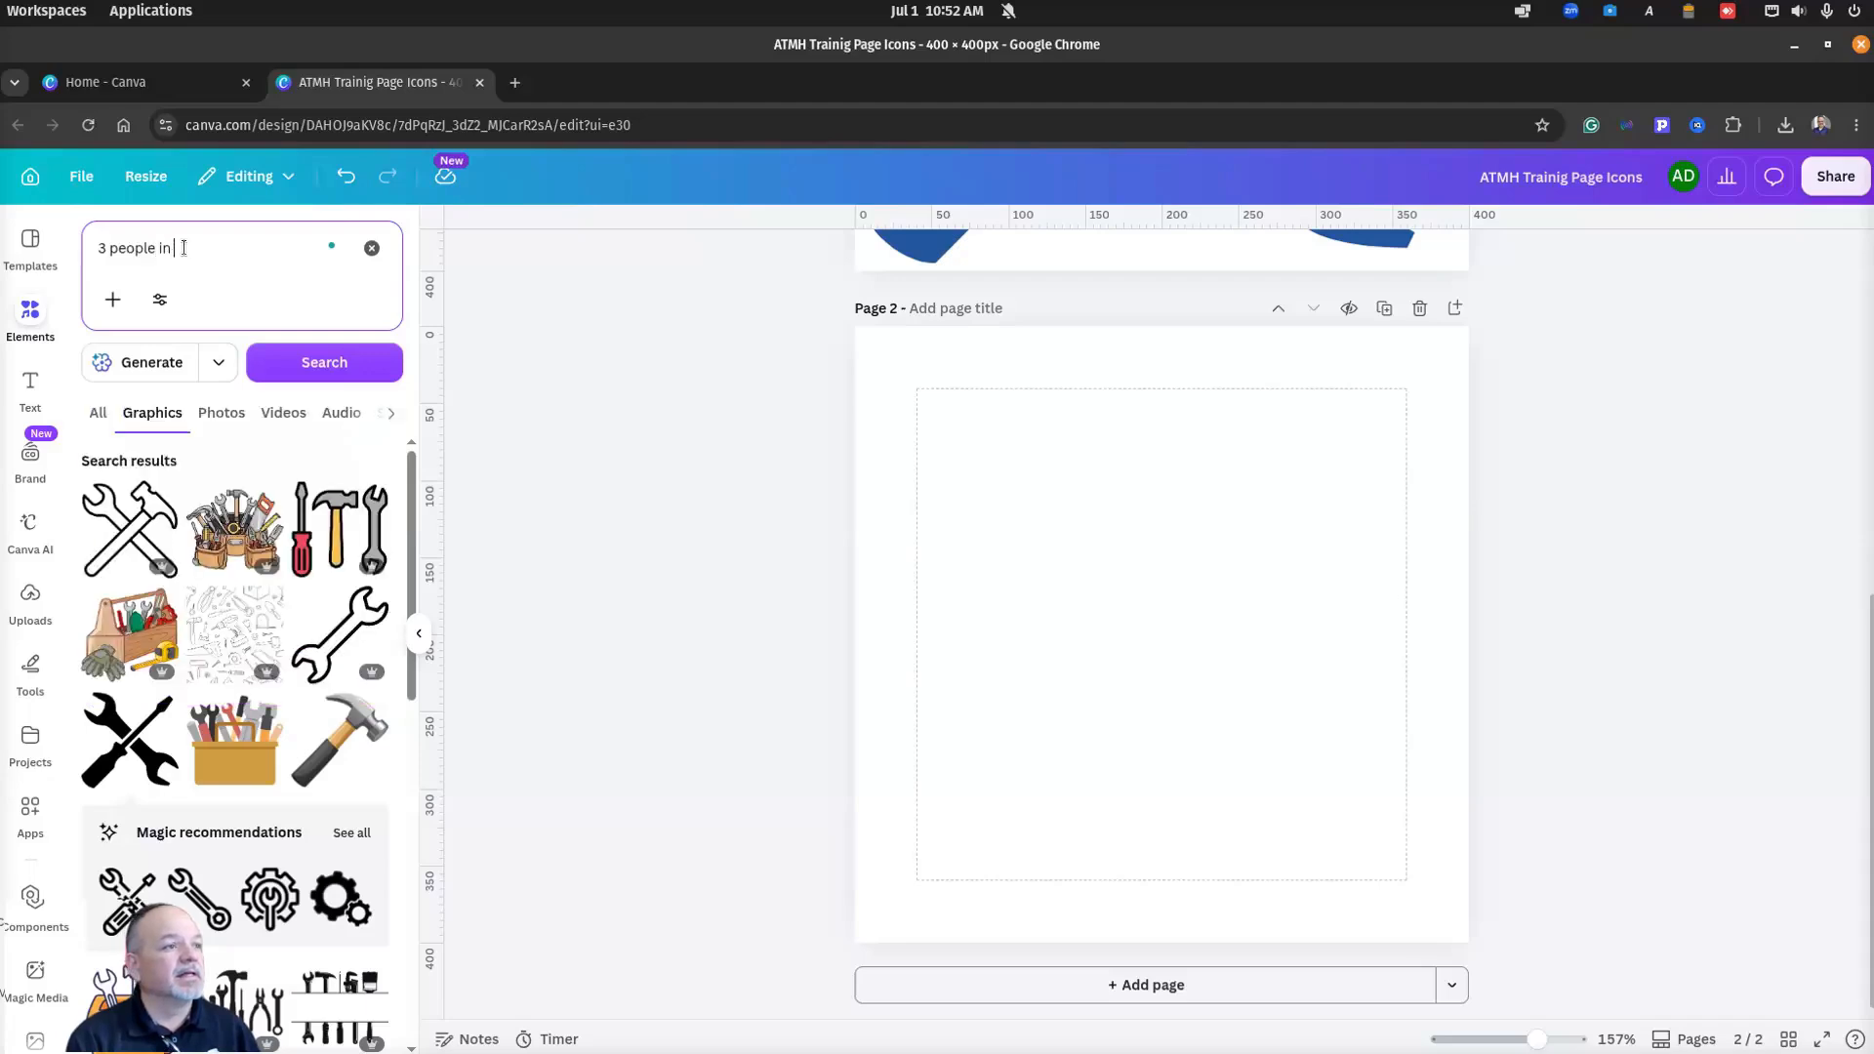
text(a cirvle)
key(Return)
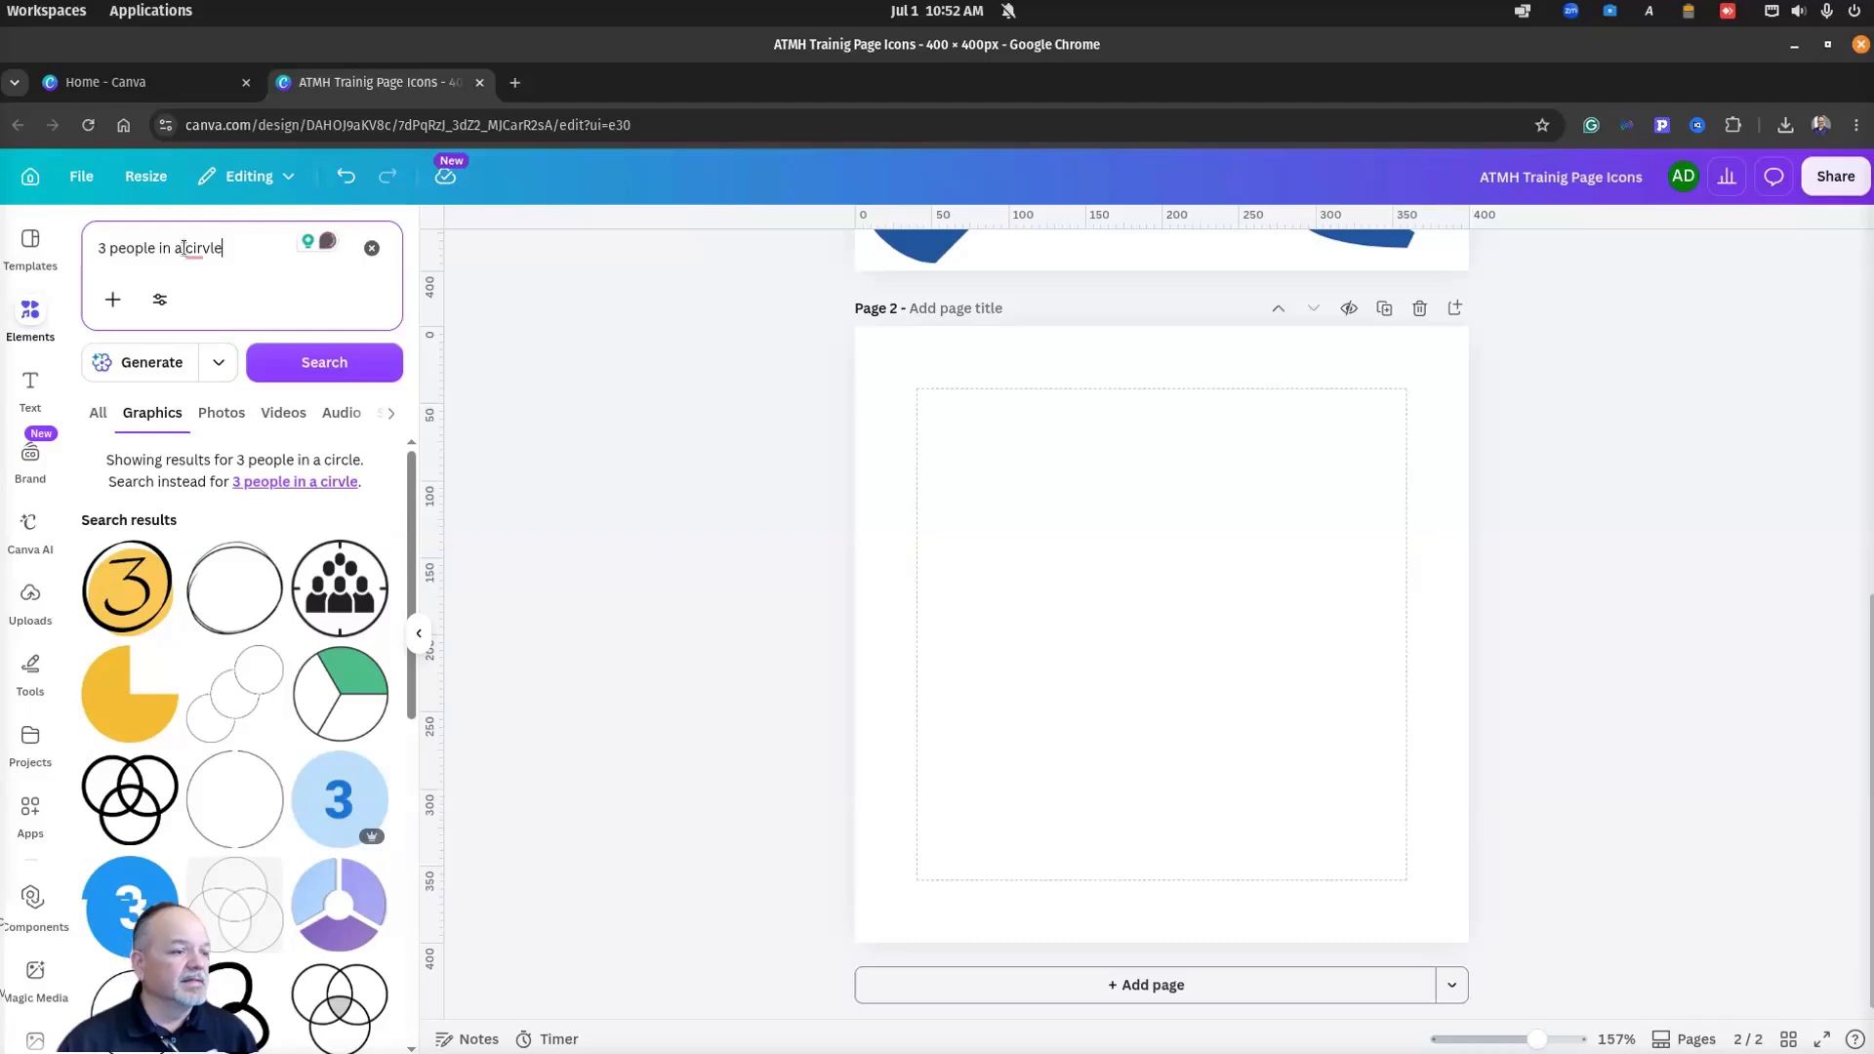
right_click(209, 248)
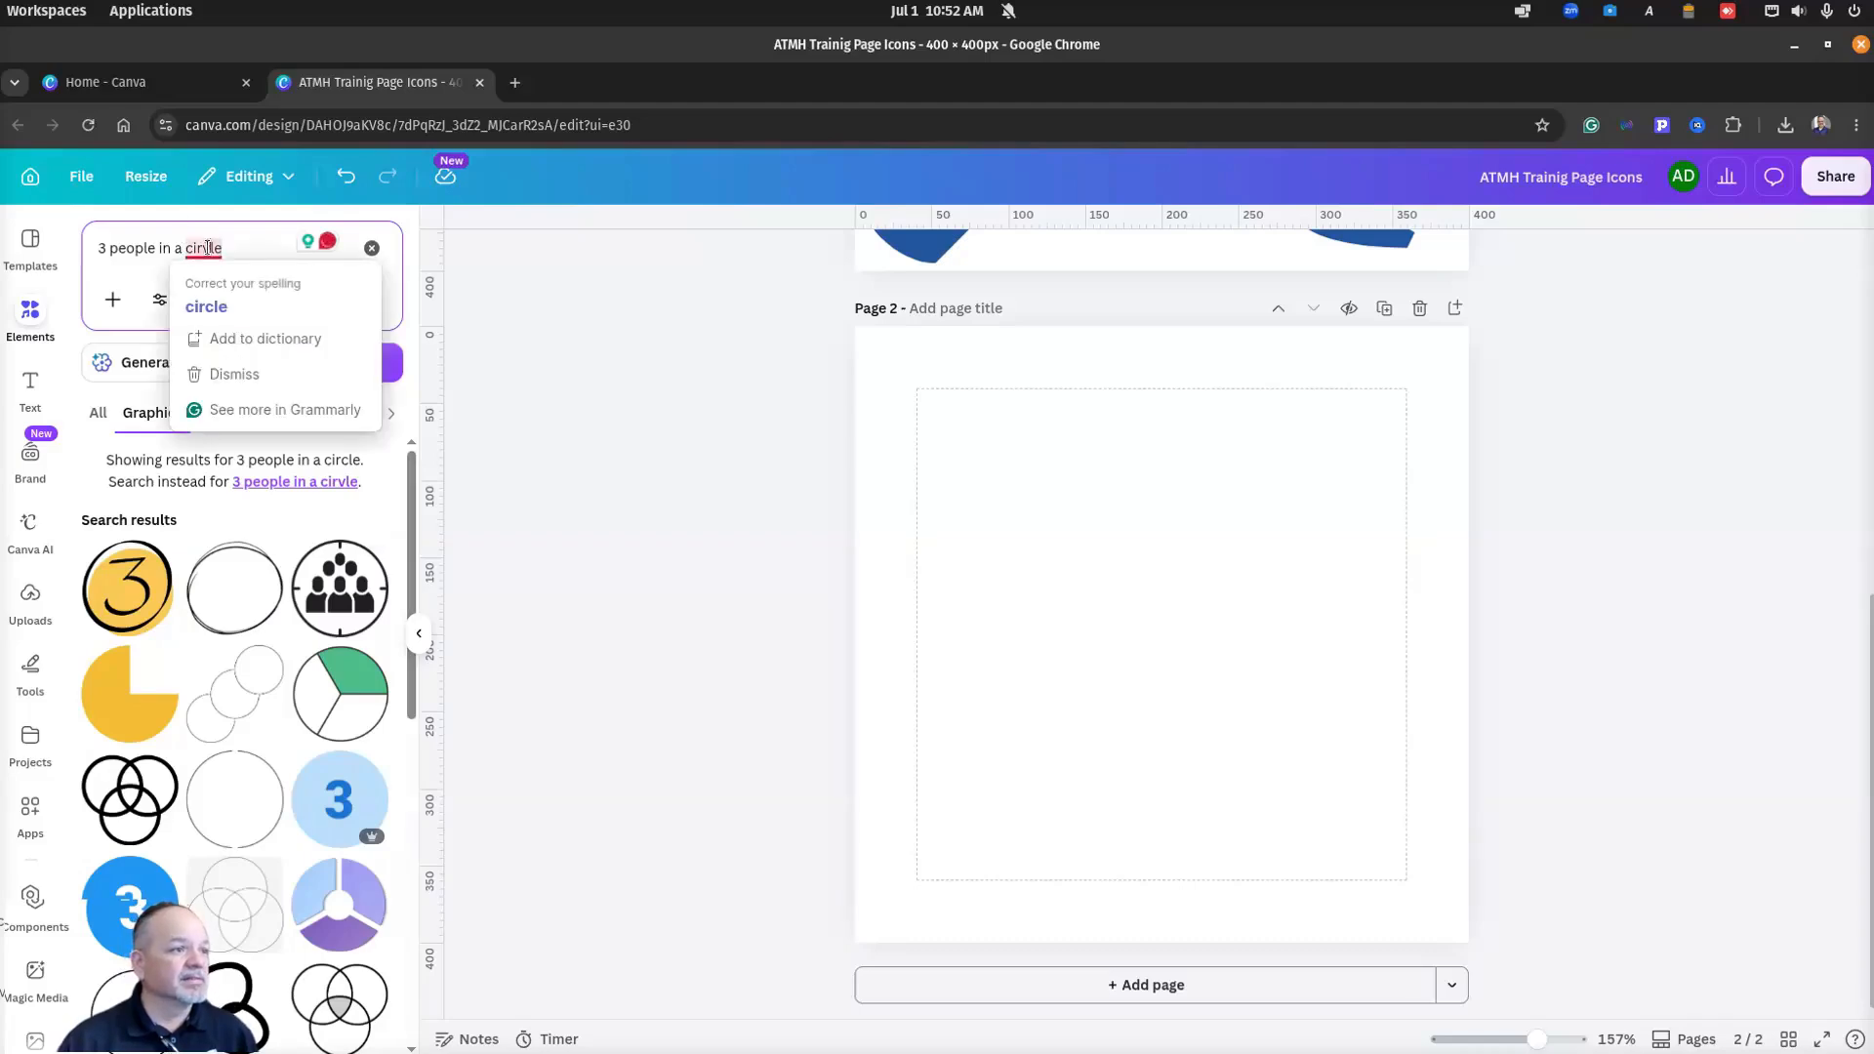
click(219, 308)
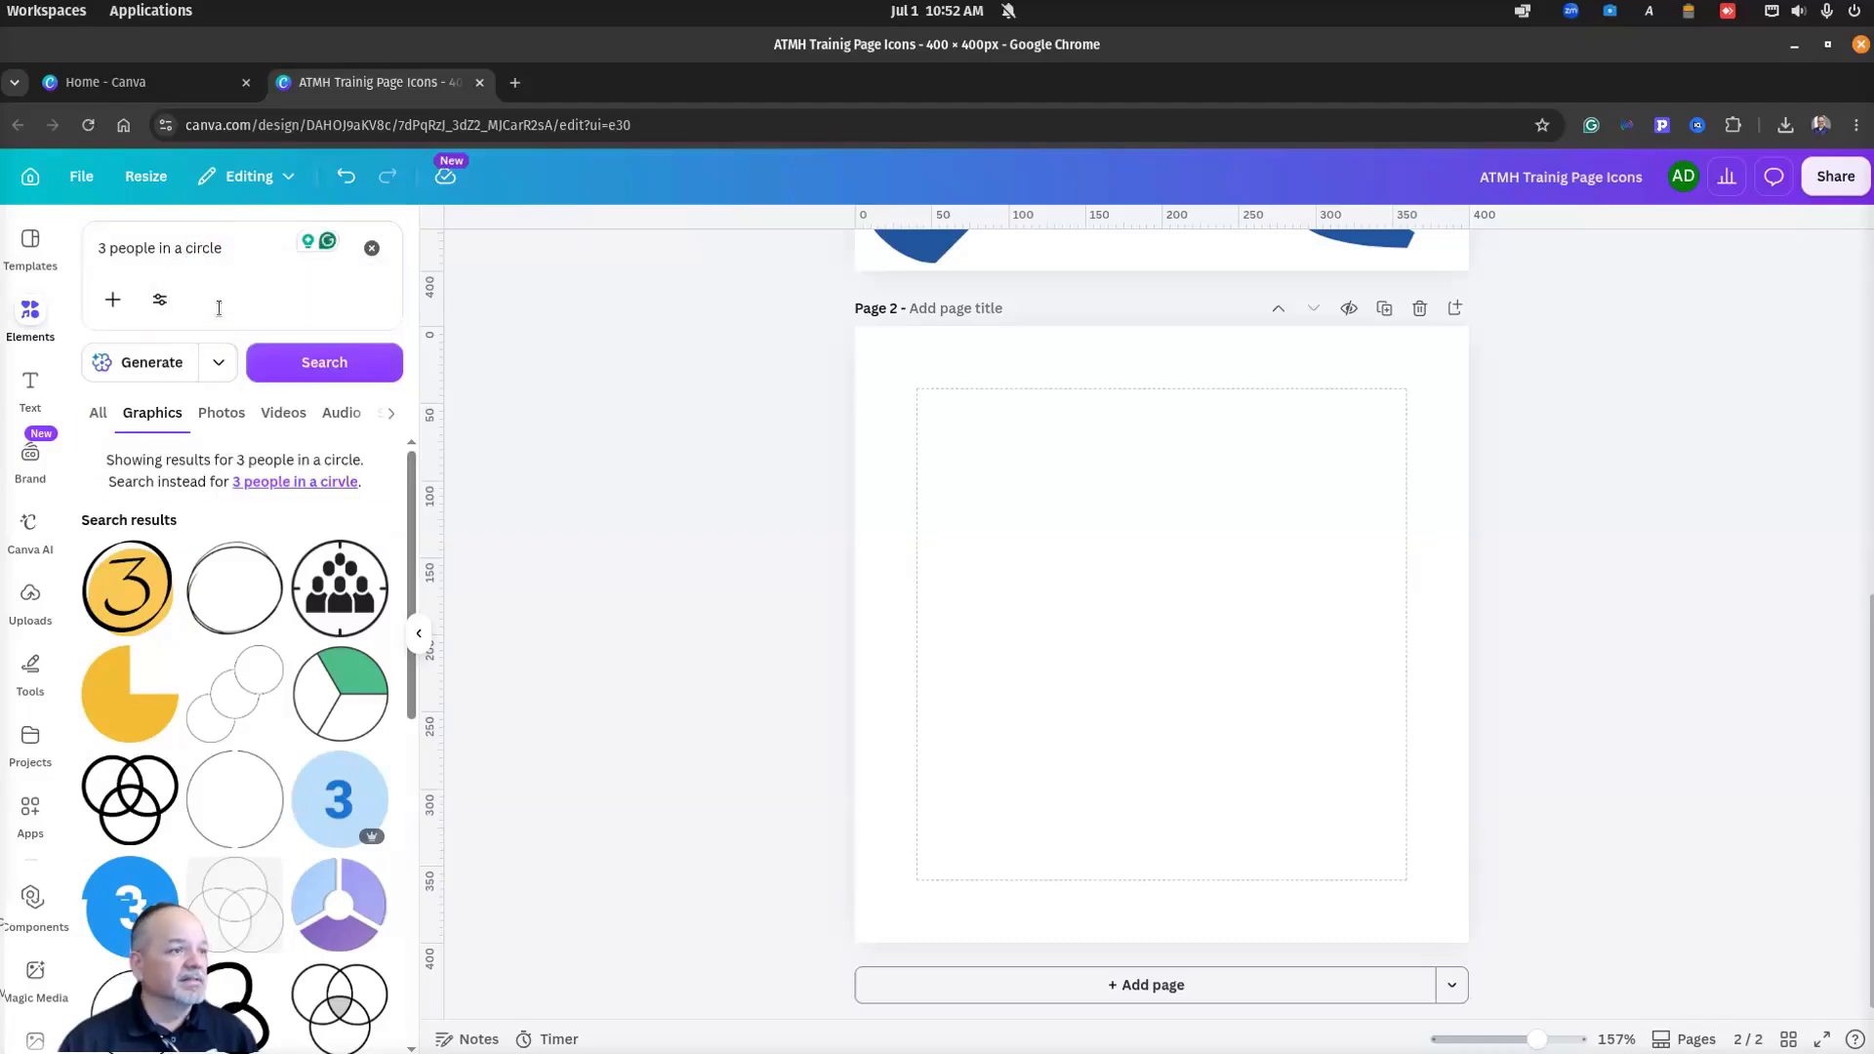
click(315, 360)
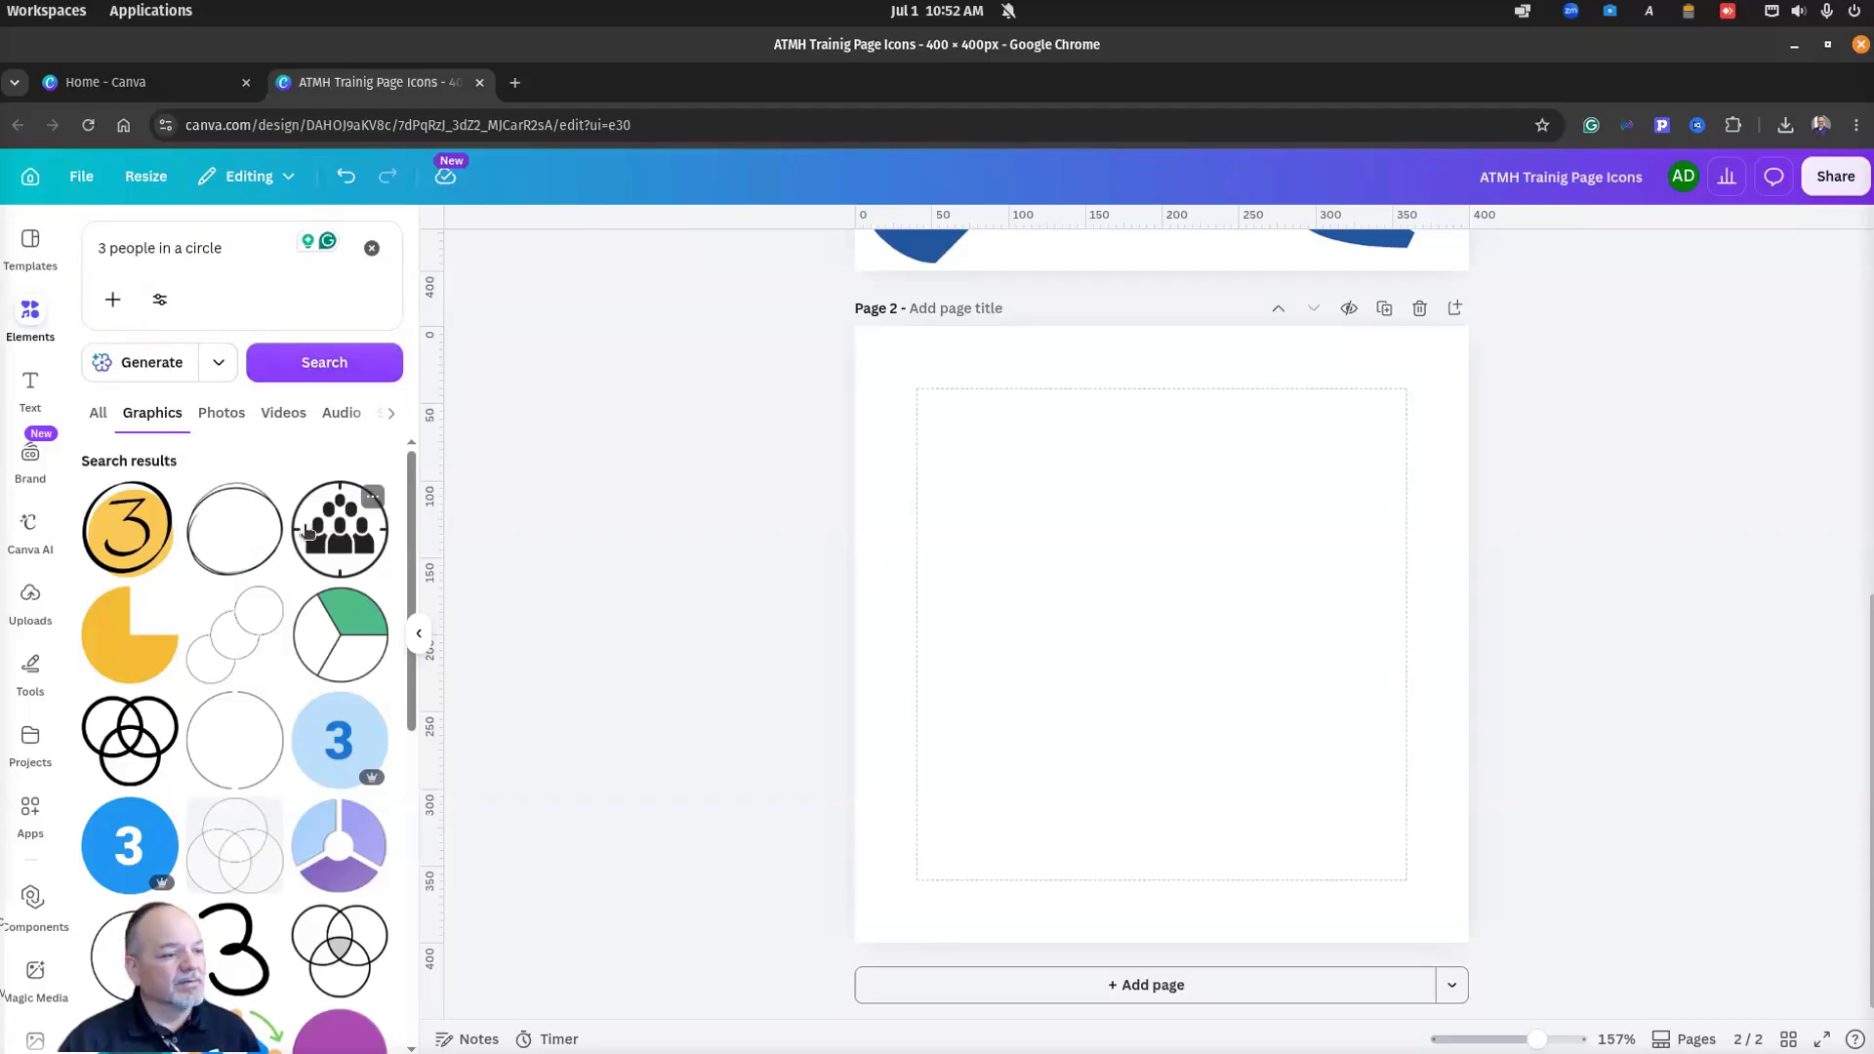
Step: Browse the graphics results and add the solid black three people inside a circle to the second page
scroll(266, 531, down, 3)
scroll(268, 531, down, 8)
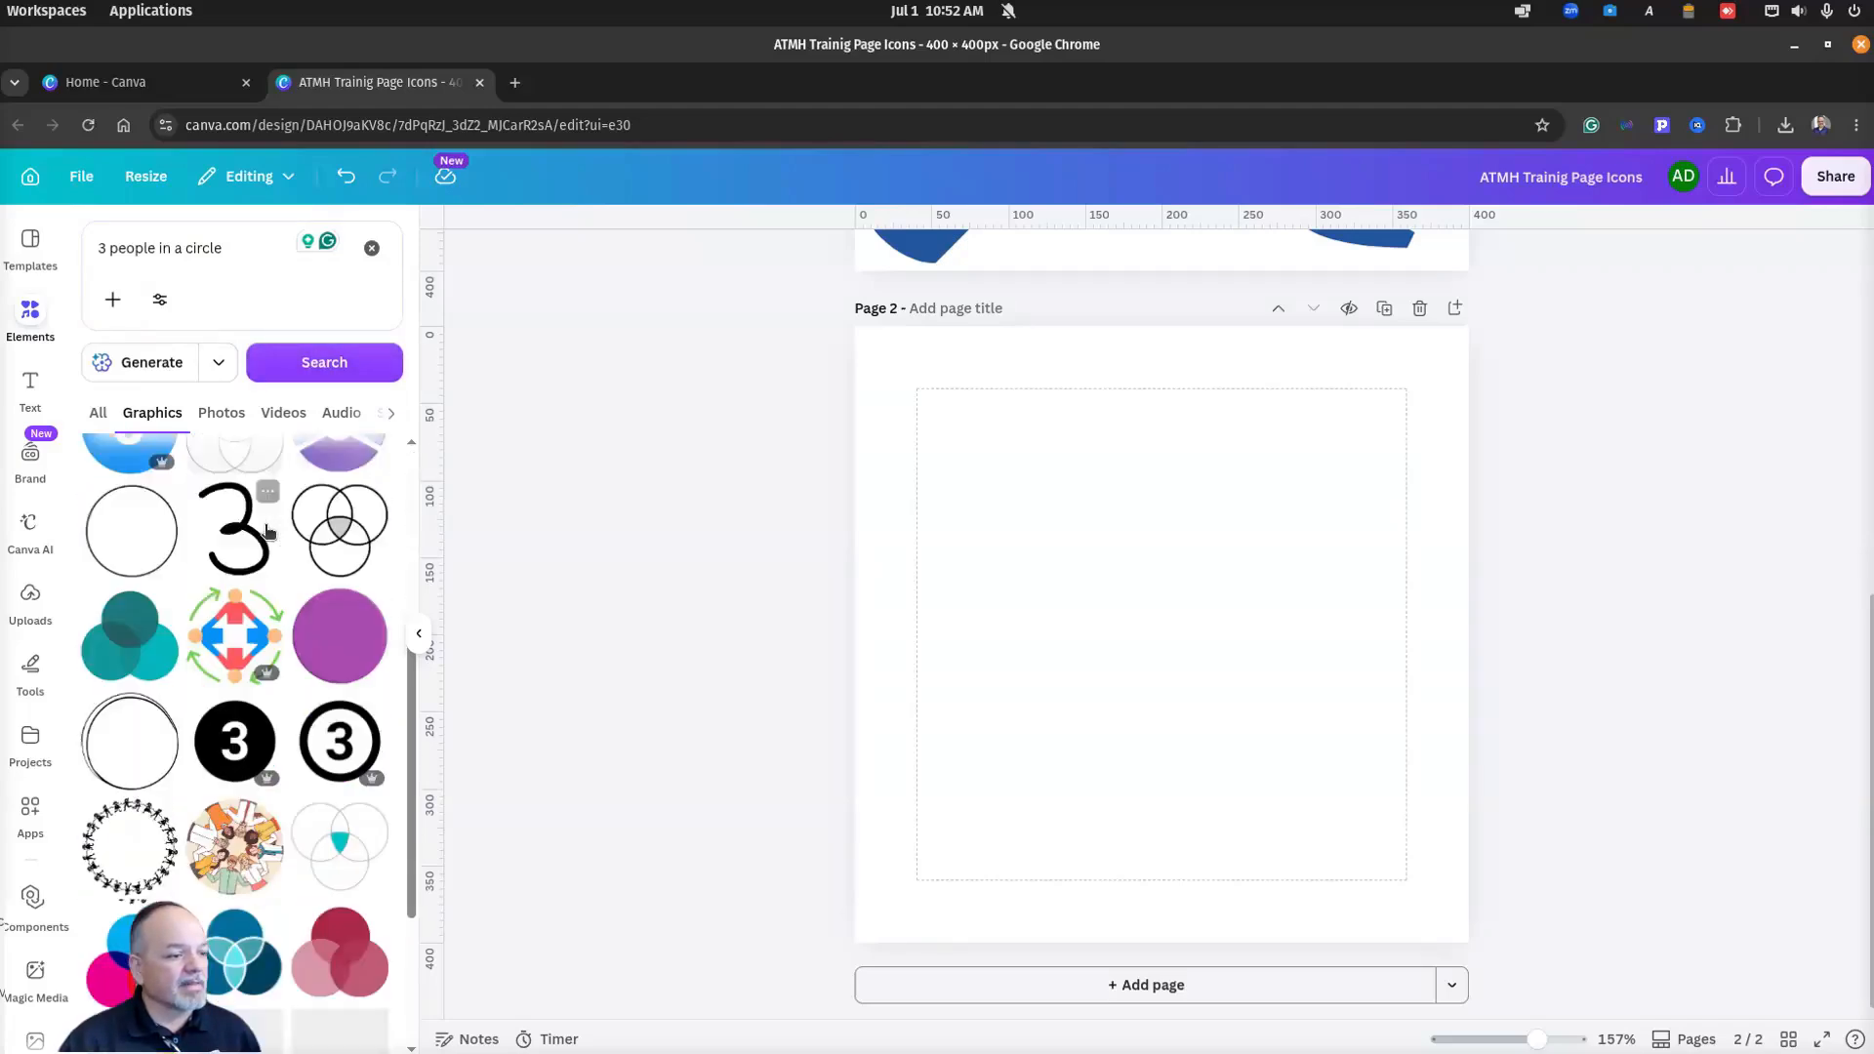
scroll(268, 531, down, 1)
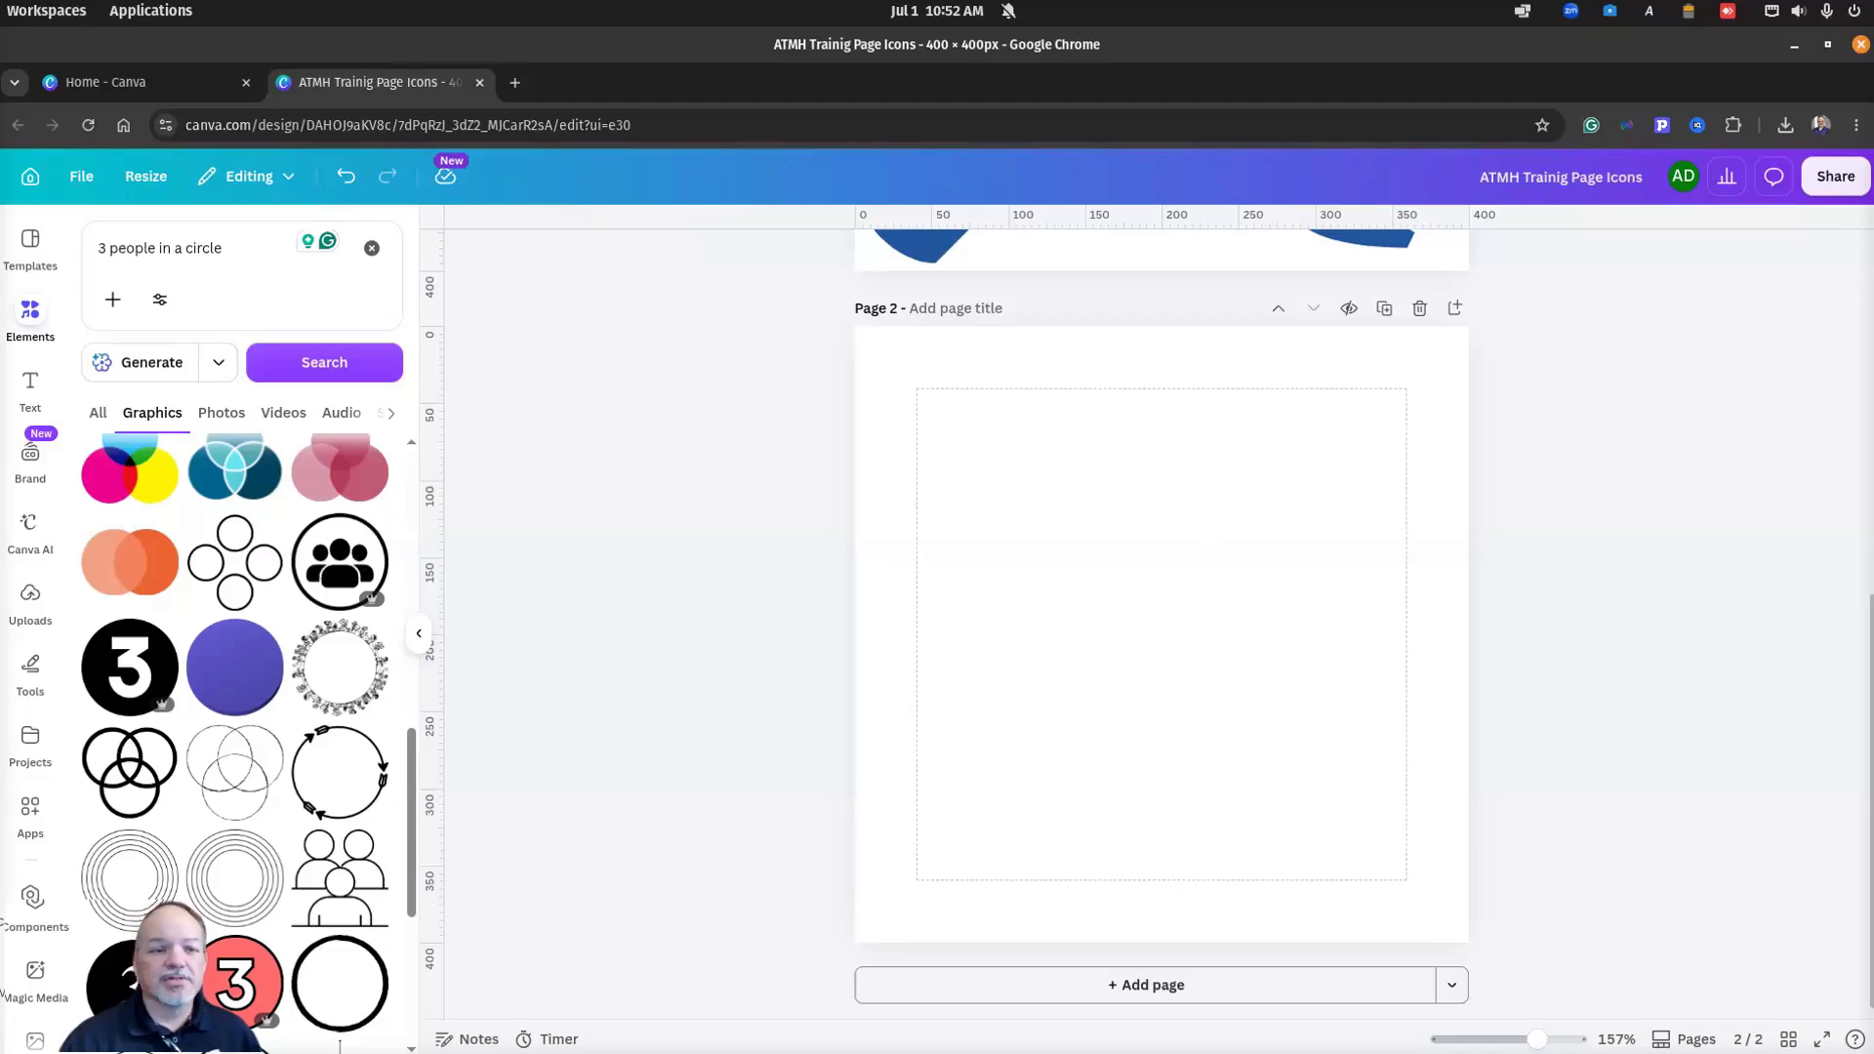
mouse_move(1872, 80)
mouse_down()
mouse_move(609, 87)
mouse_move(1873, 90)
mouse_up()
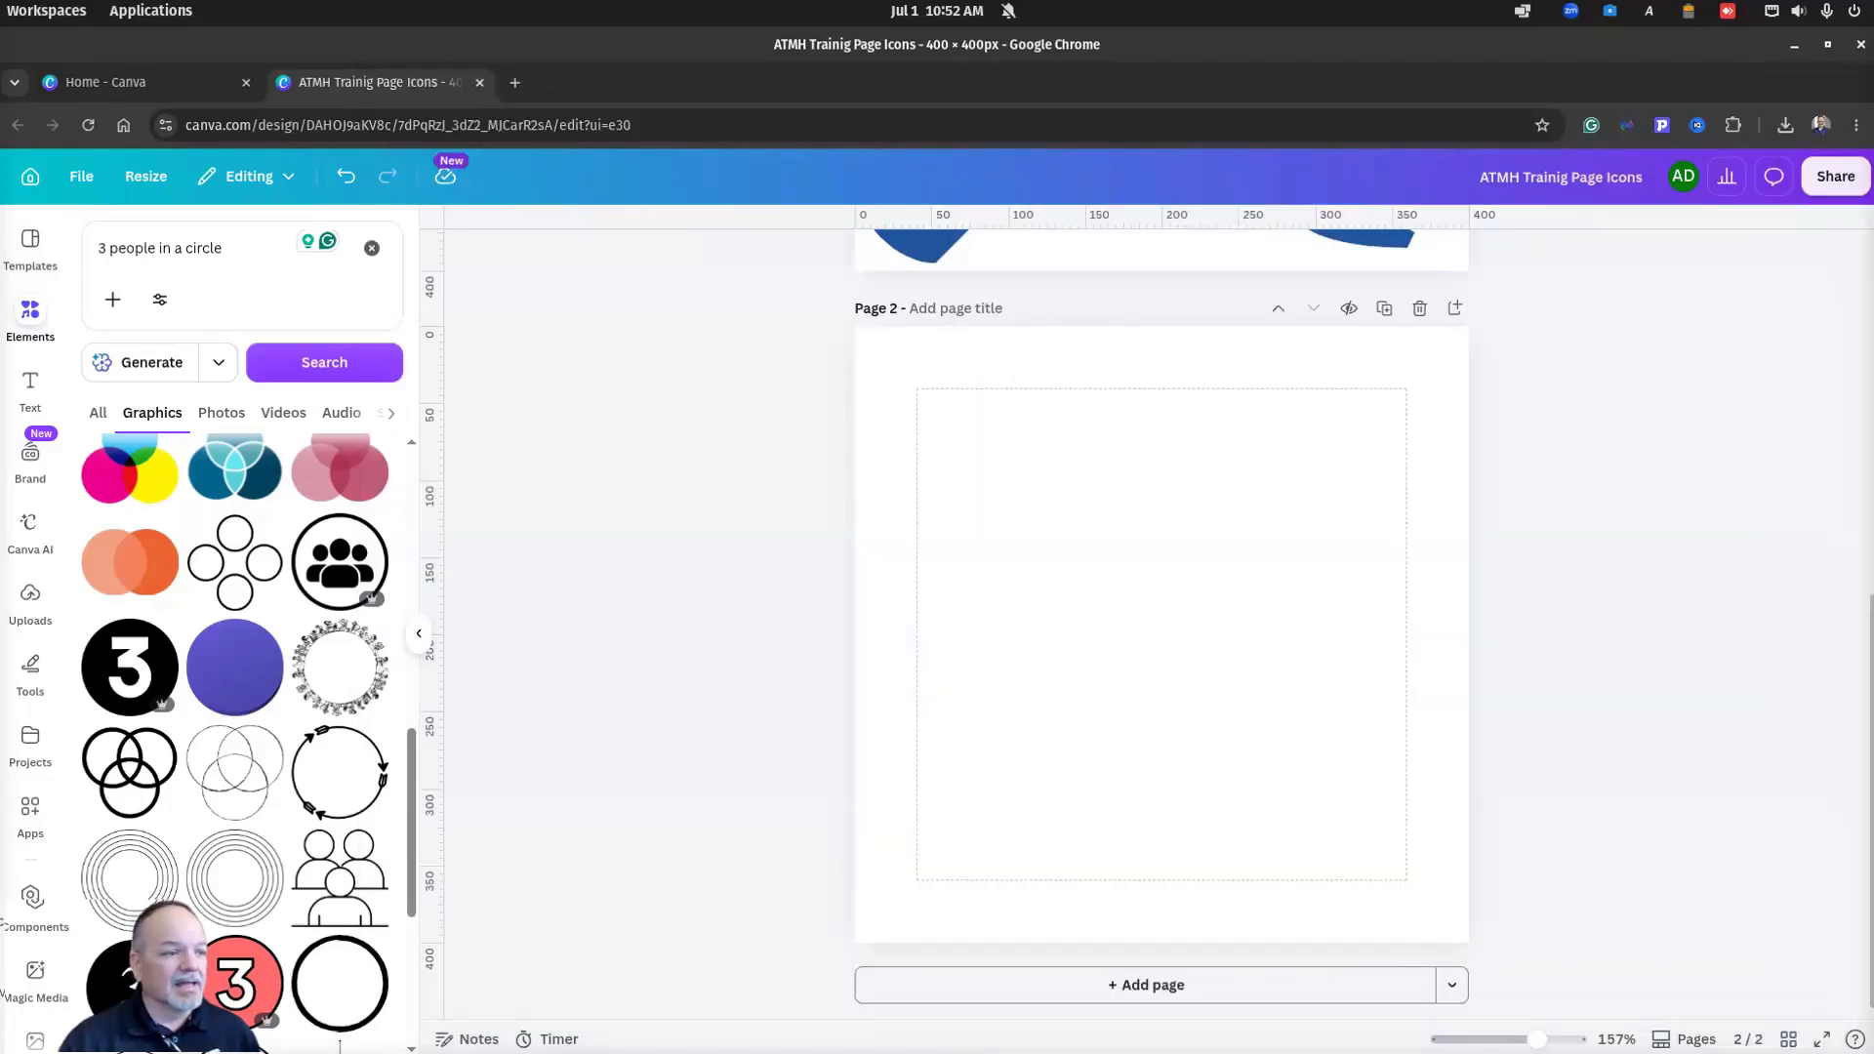
click(357, 564)
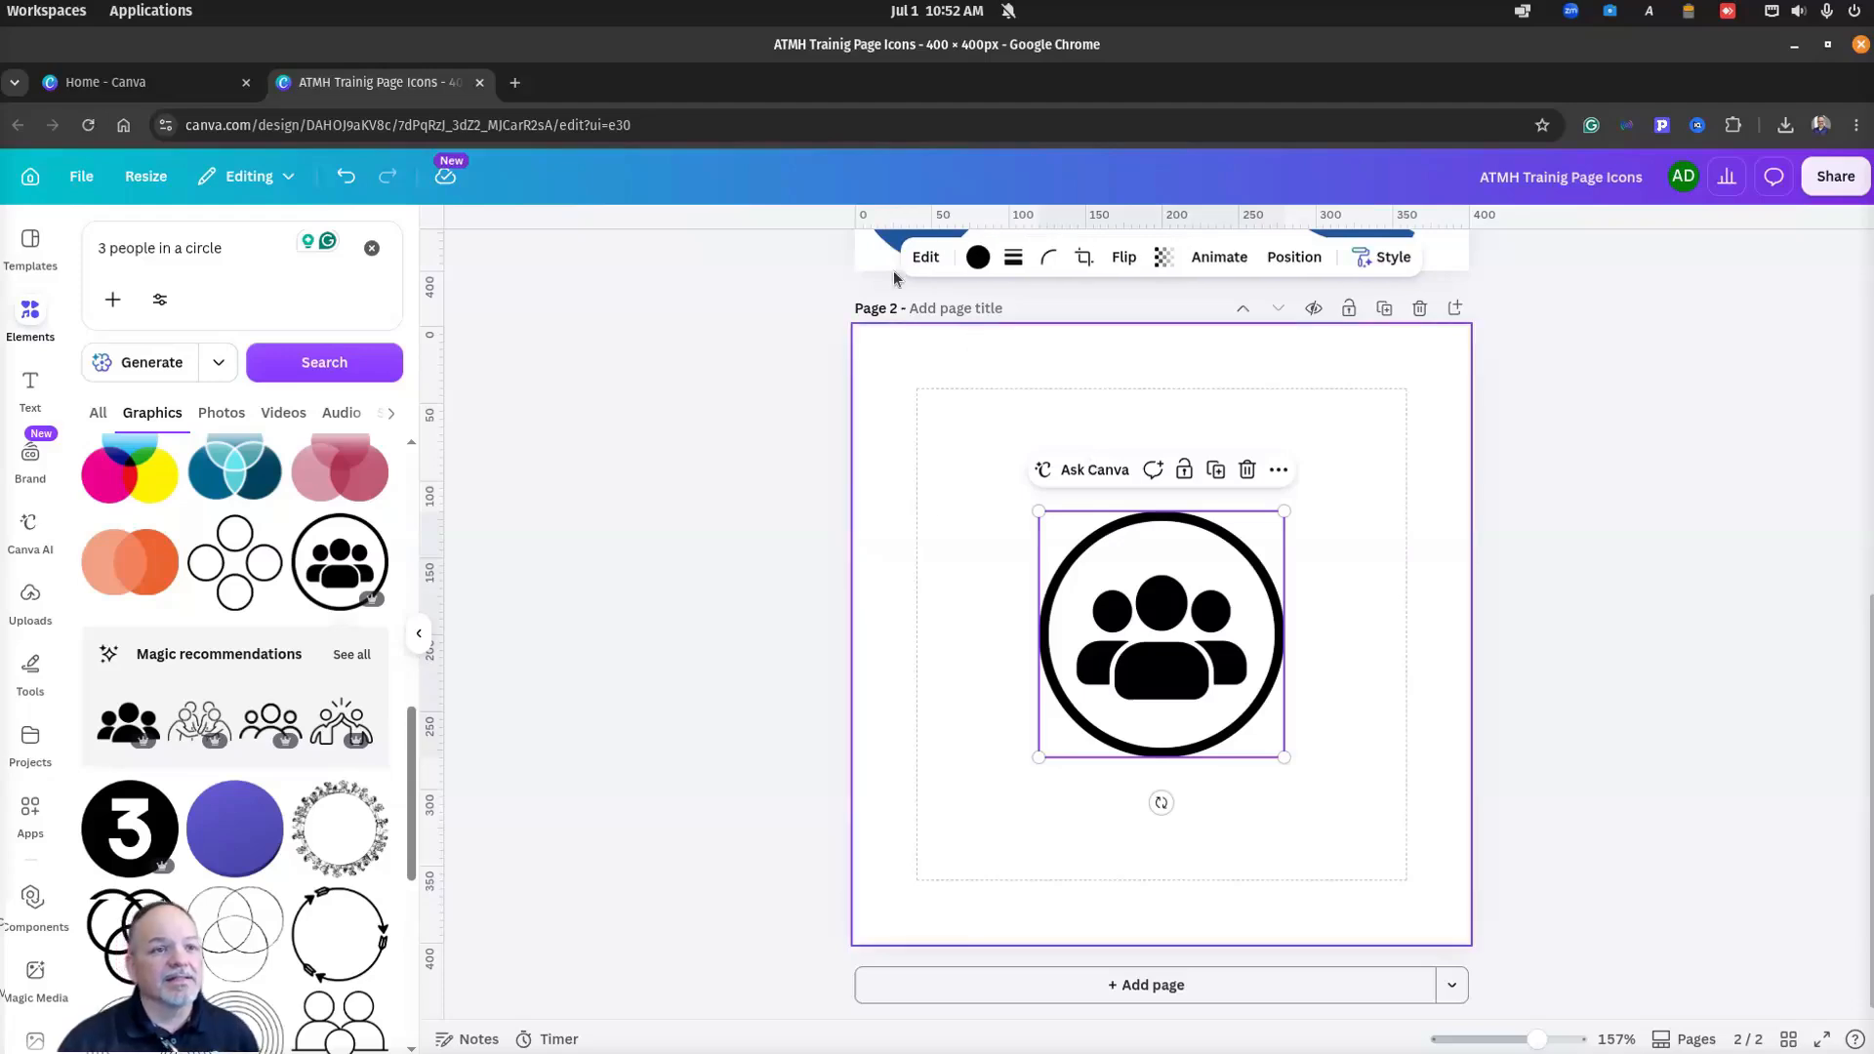
Step: Recolor the three-people graphic with the blue 22569e and enlarge it from two opposite corners until it fills the page
click(978, 257)
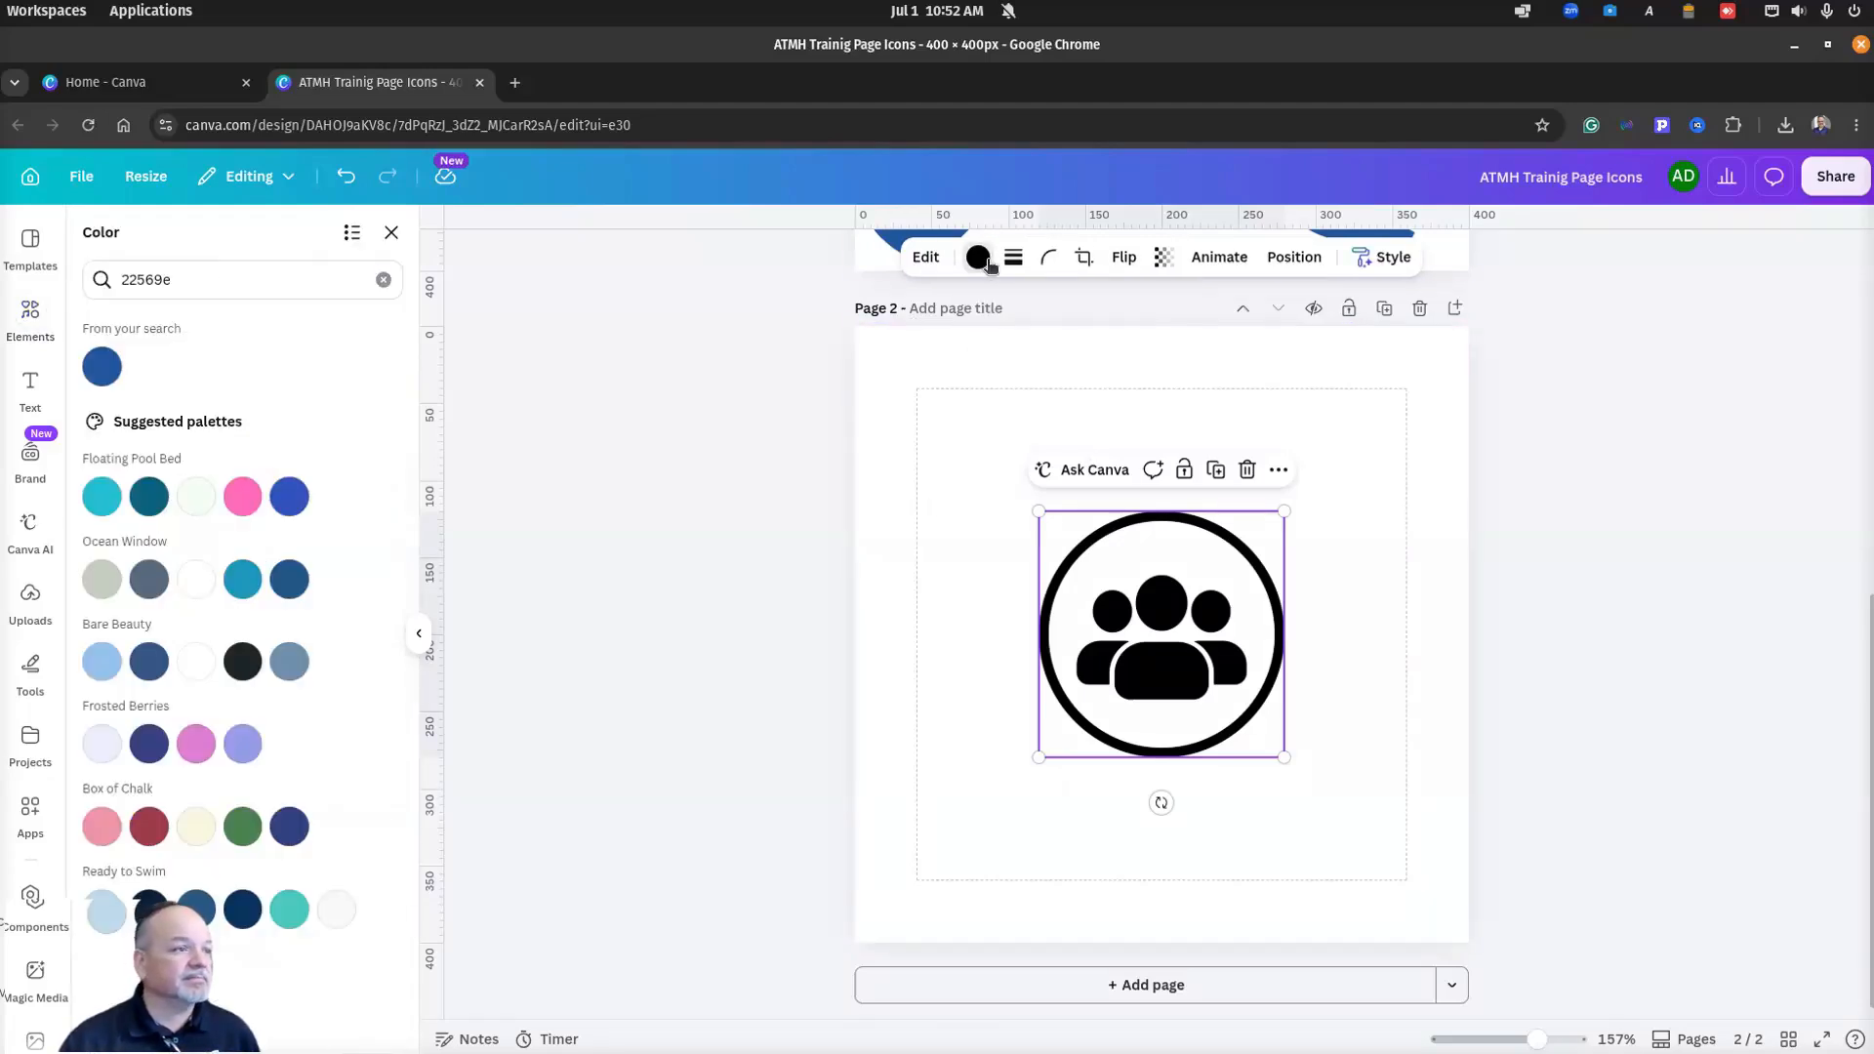
click(102, 366)
drag(1038, 757, 806, 903)
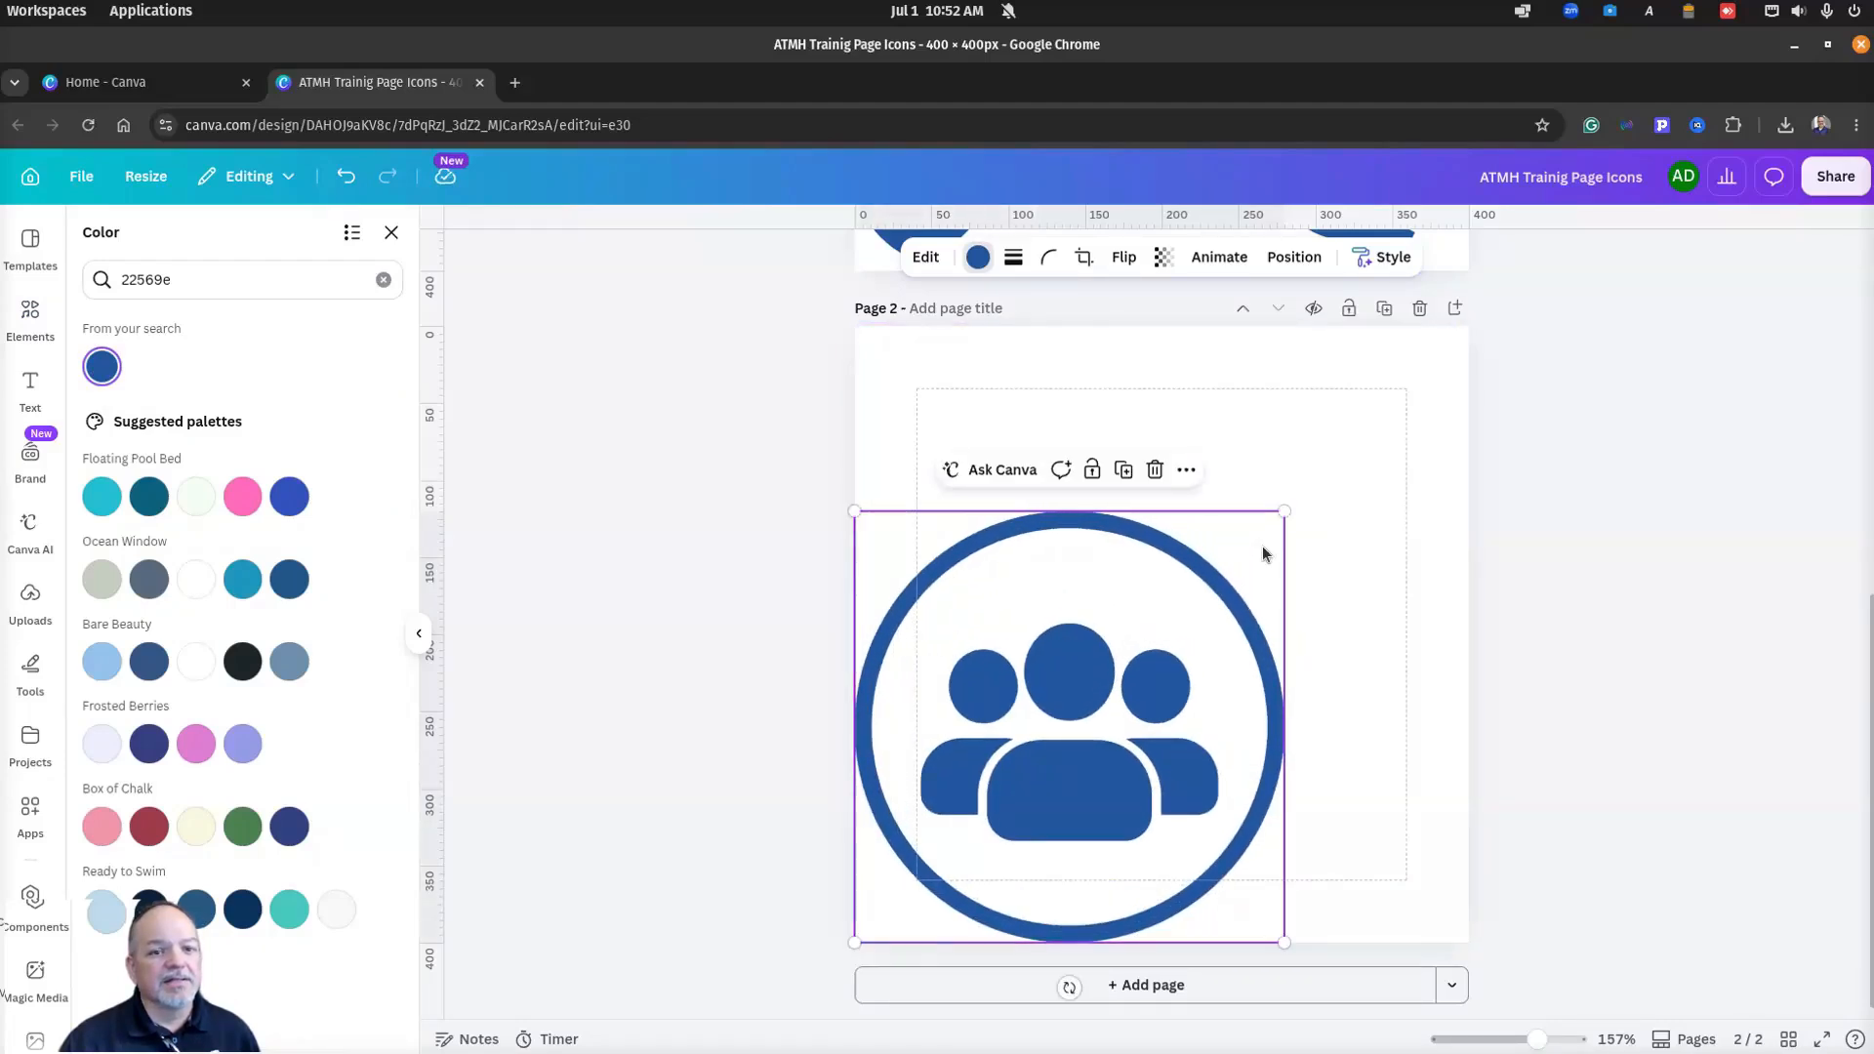
drag(1281, 512, 1476, 361)
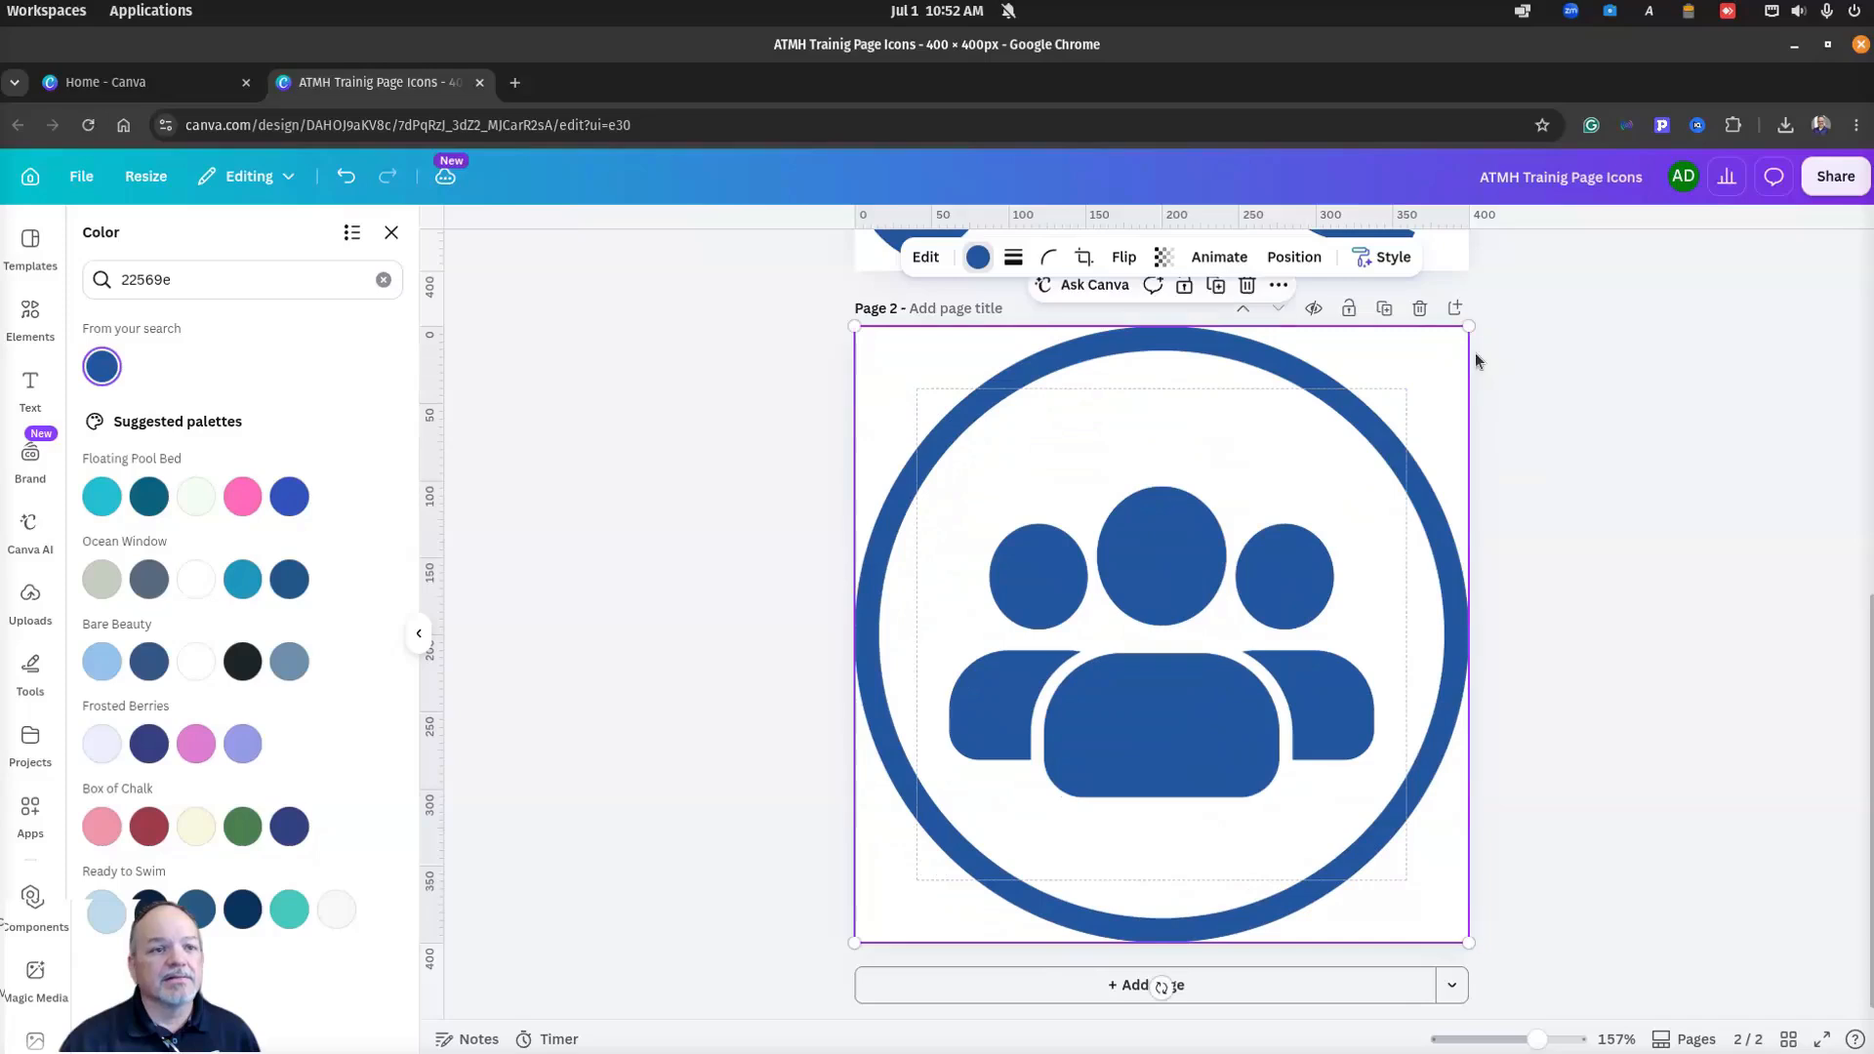
Step: Title the second page "blue 3 people in circle"
click(963, 312)
text(3 people circle)
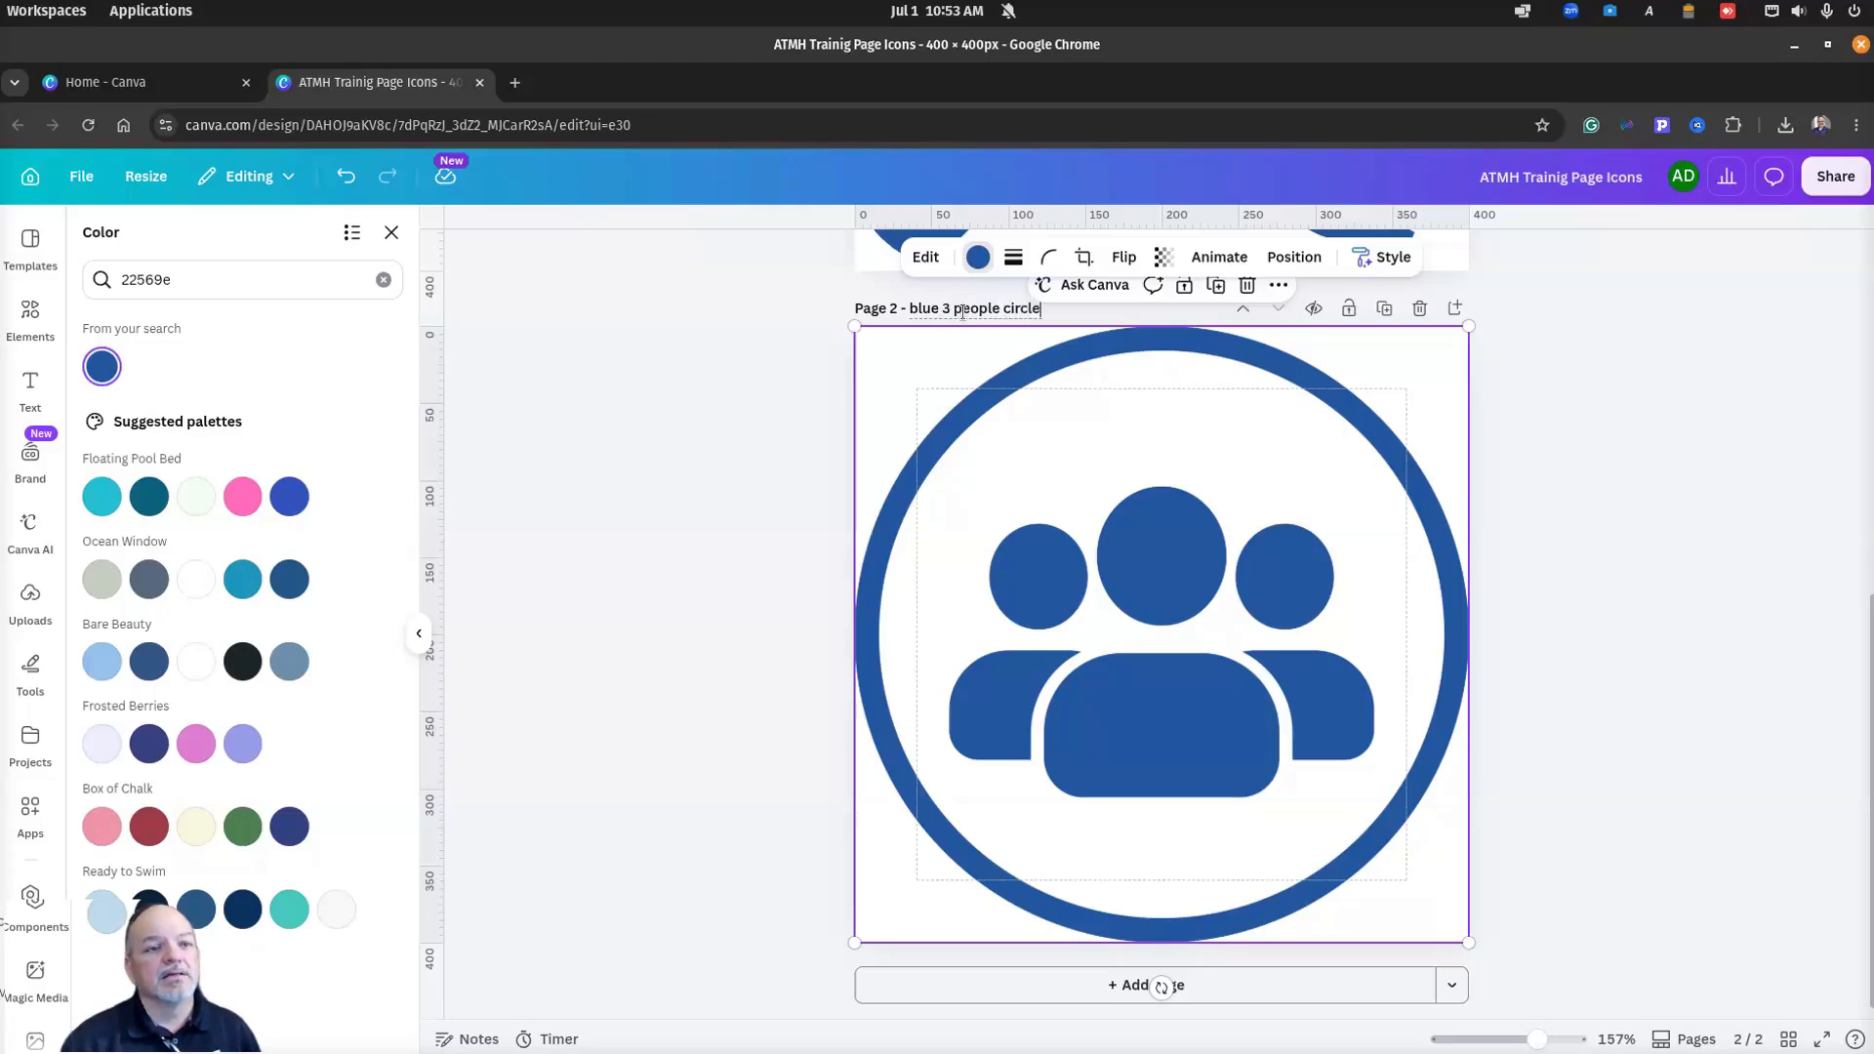
click(1700, 436)
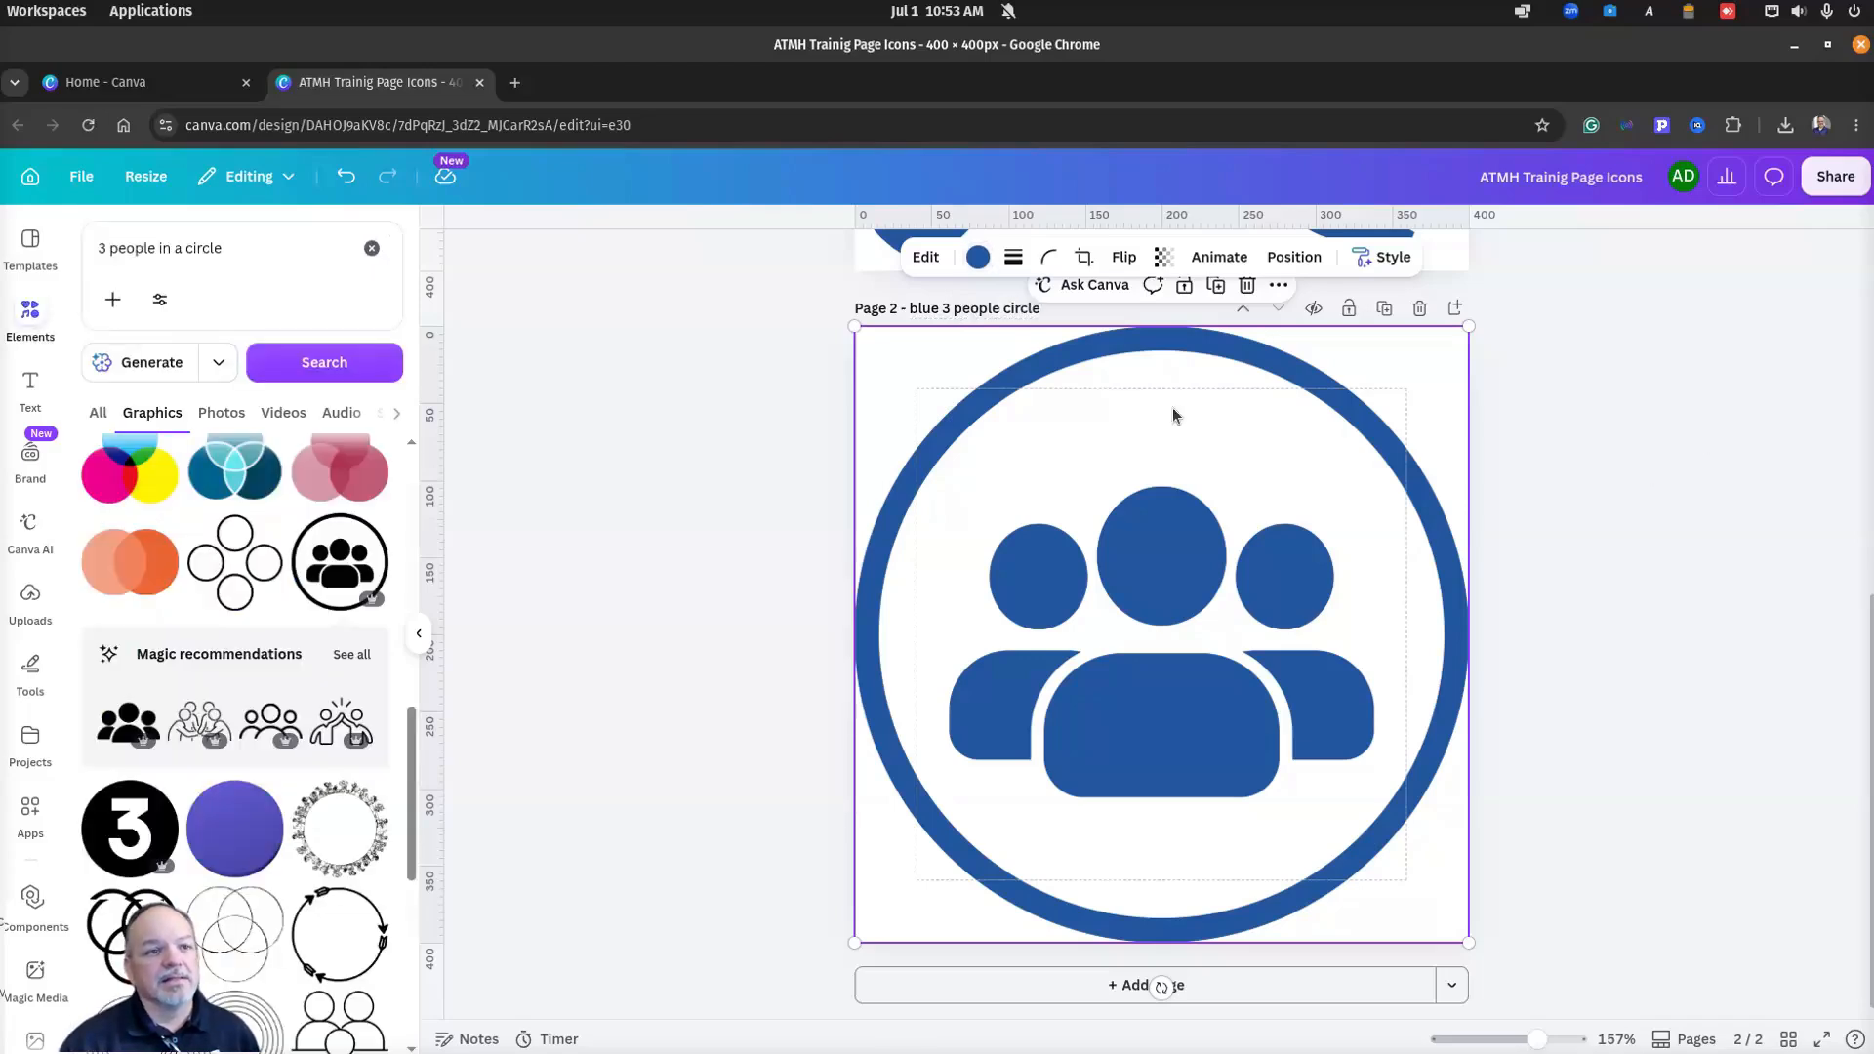
click(998, 308)
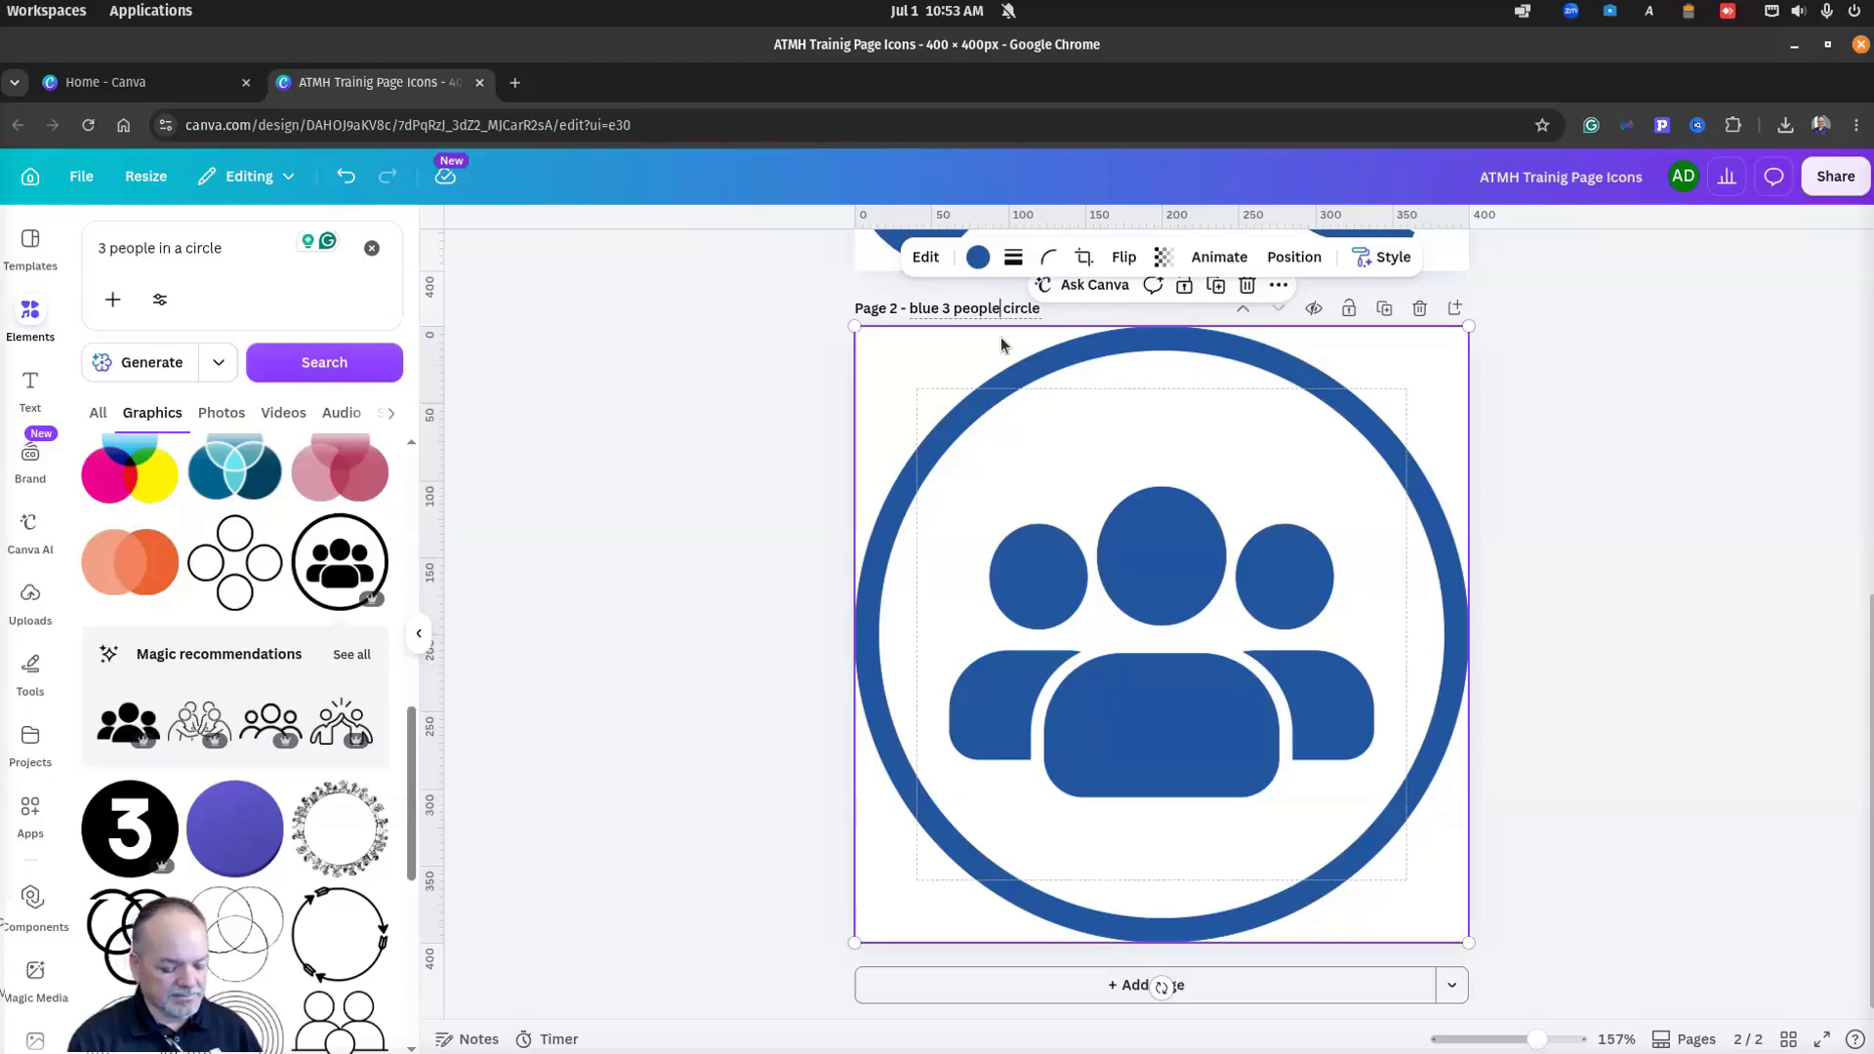
text(in)
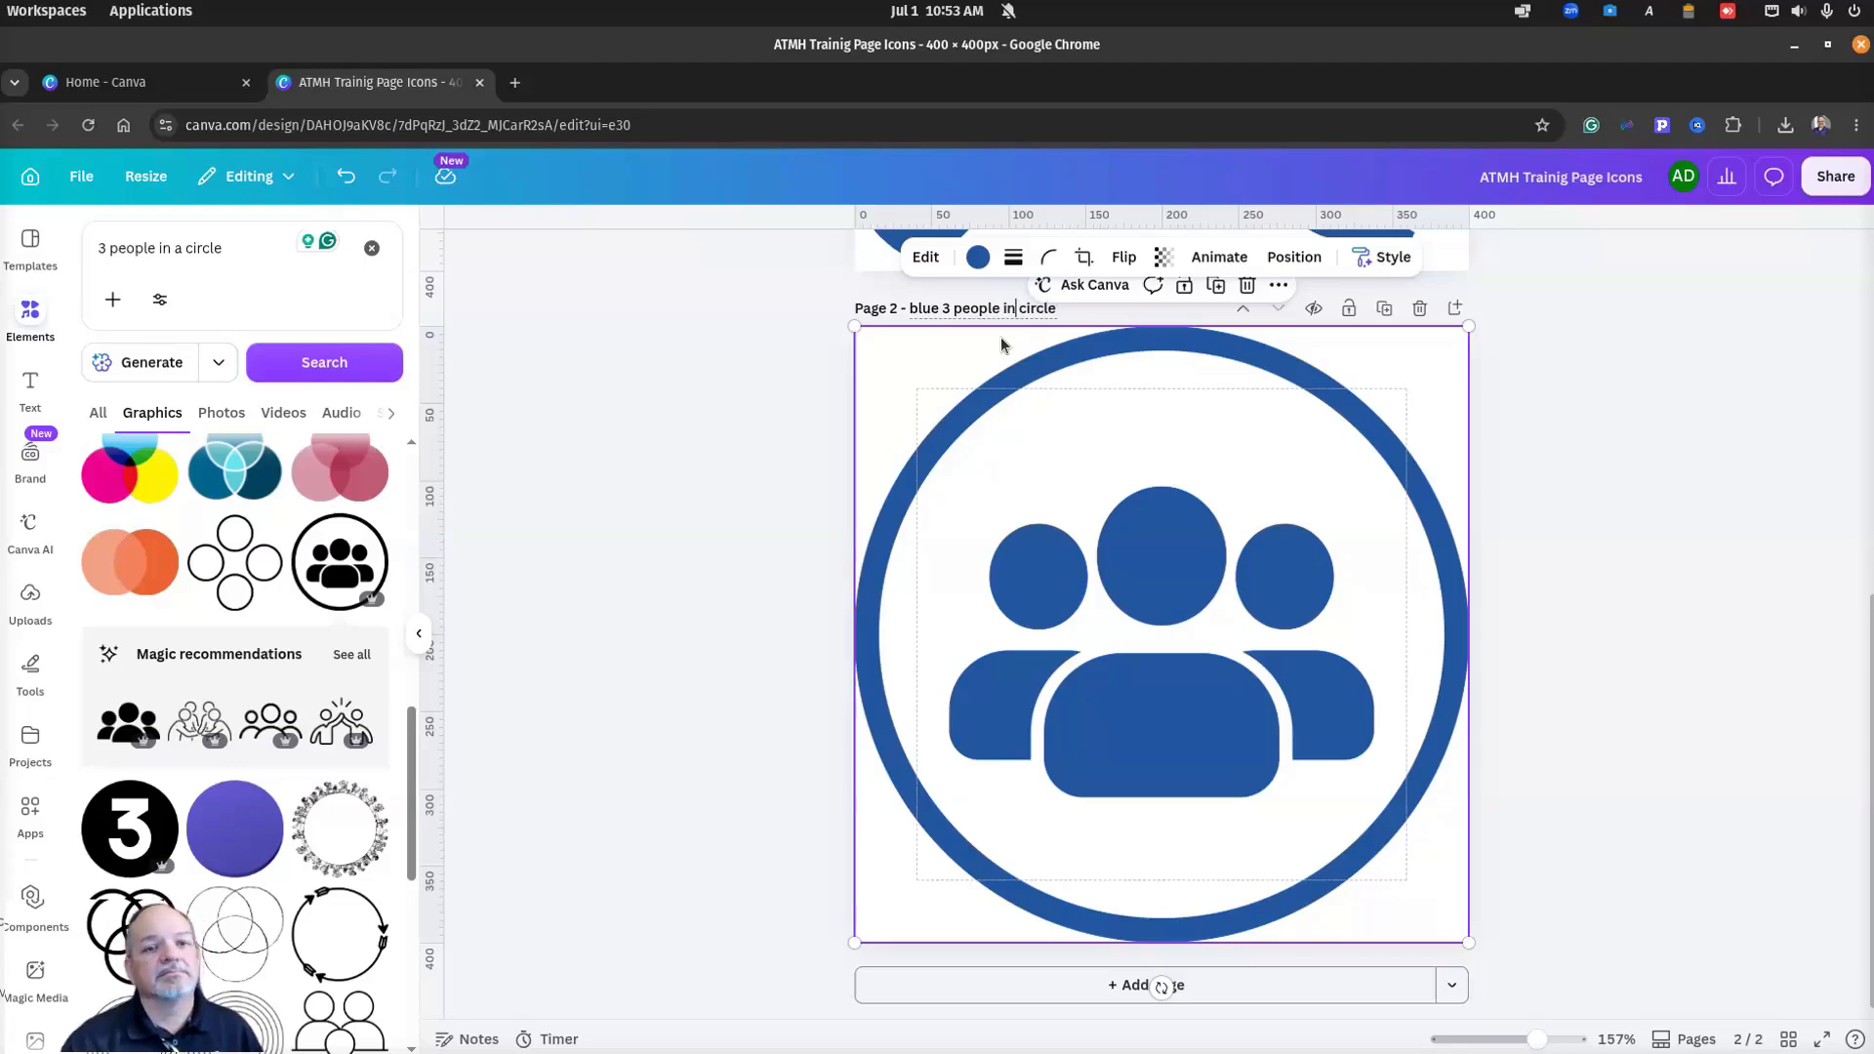
click(1671, 372)
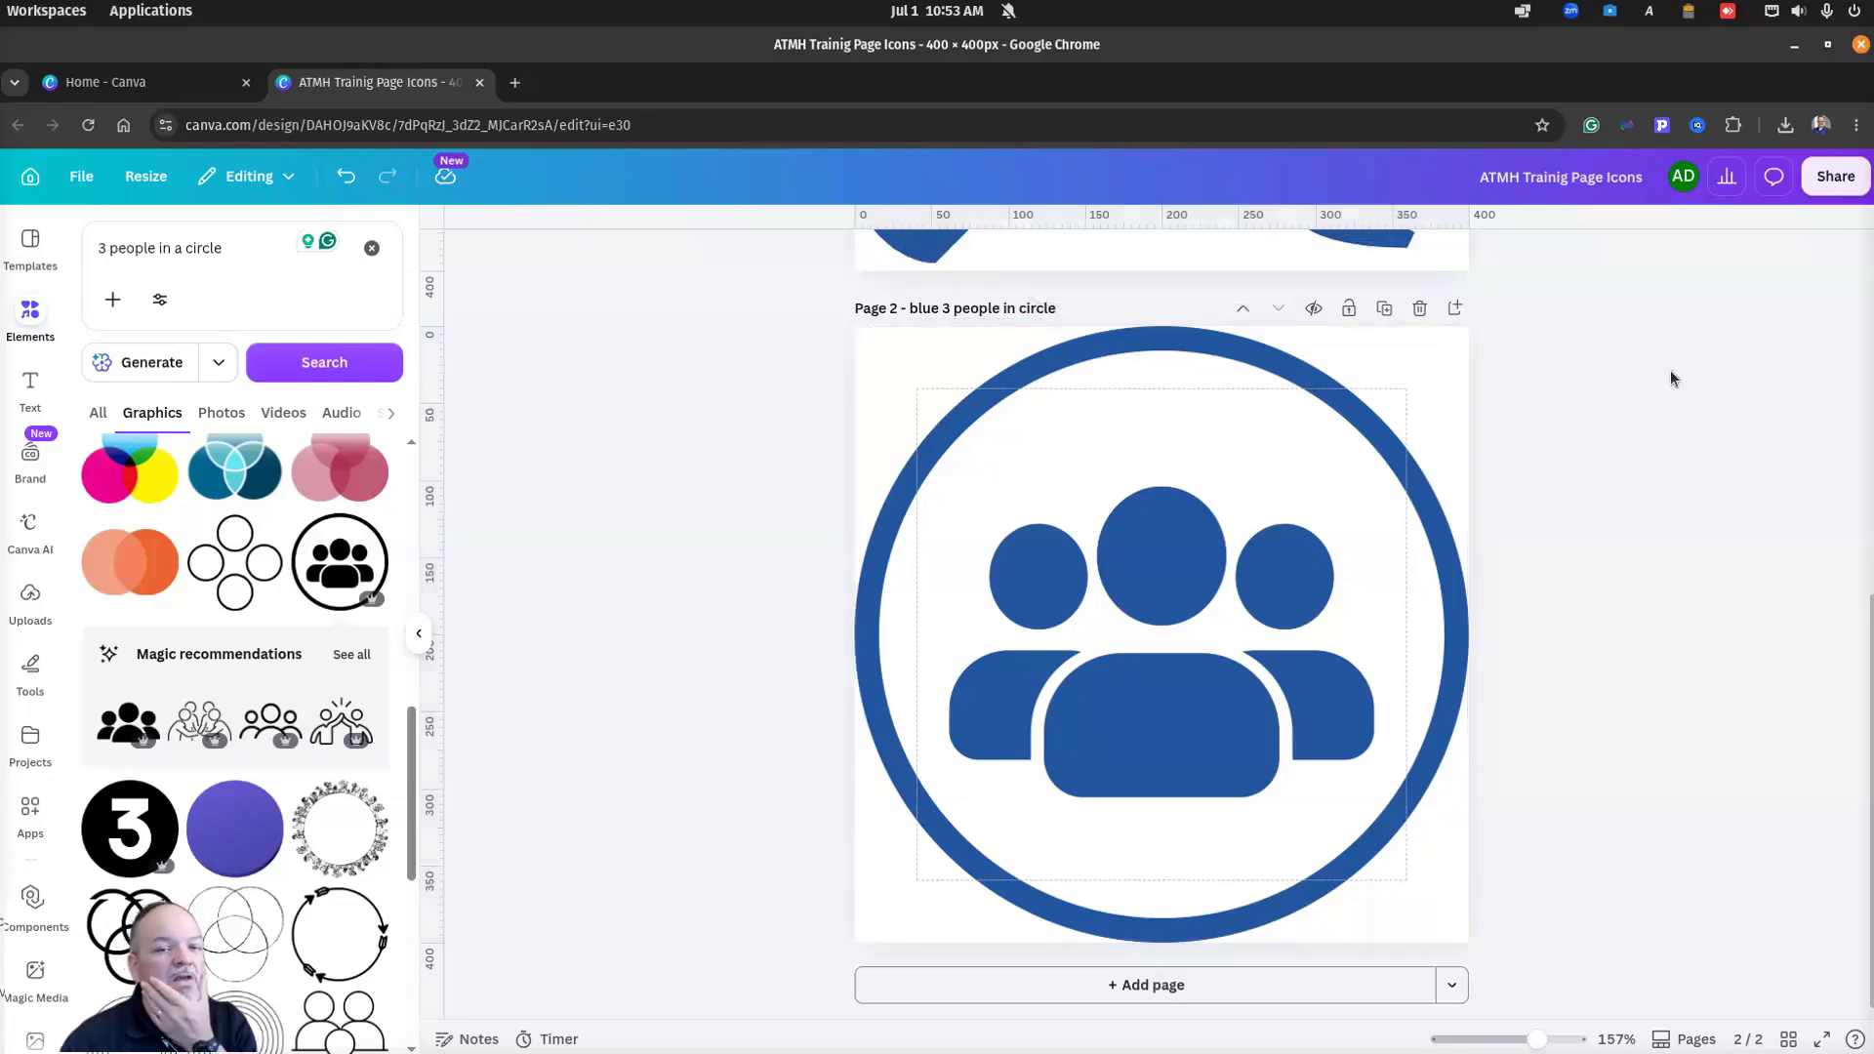
Step: Add a third blank page after the three-people icon page
click(1453, 310)
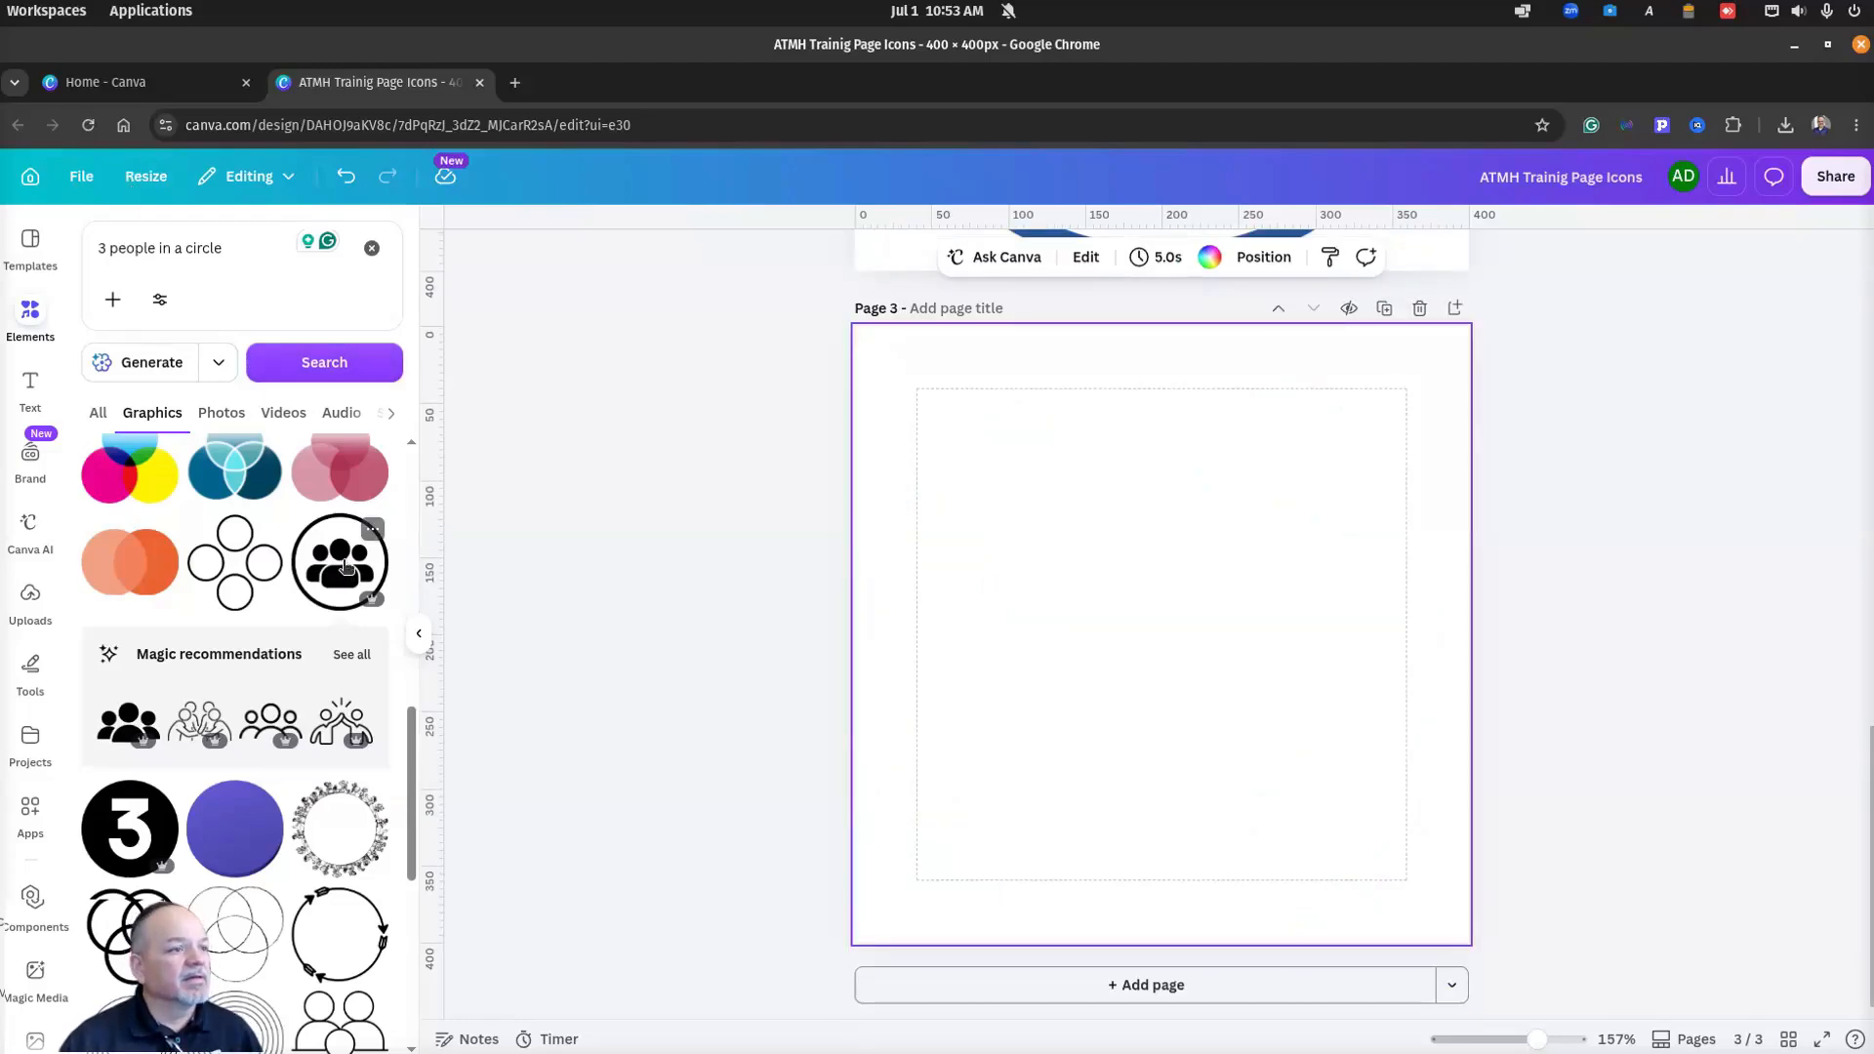
scroll(344, 566, up, 4)
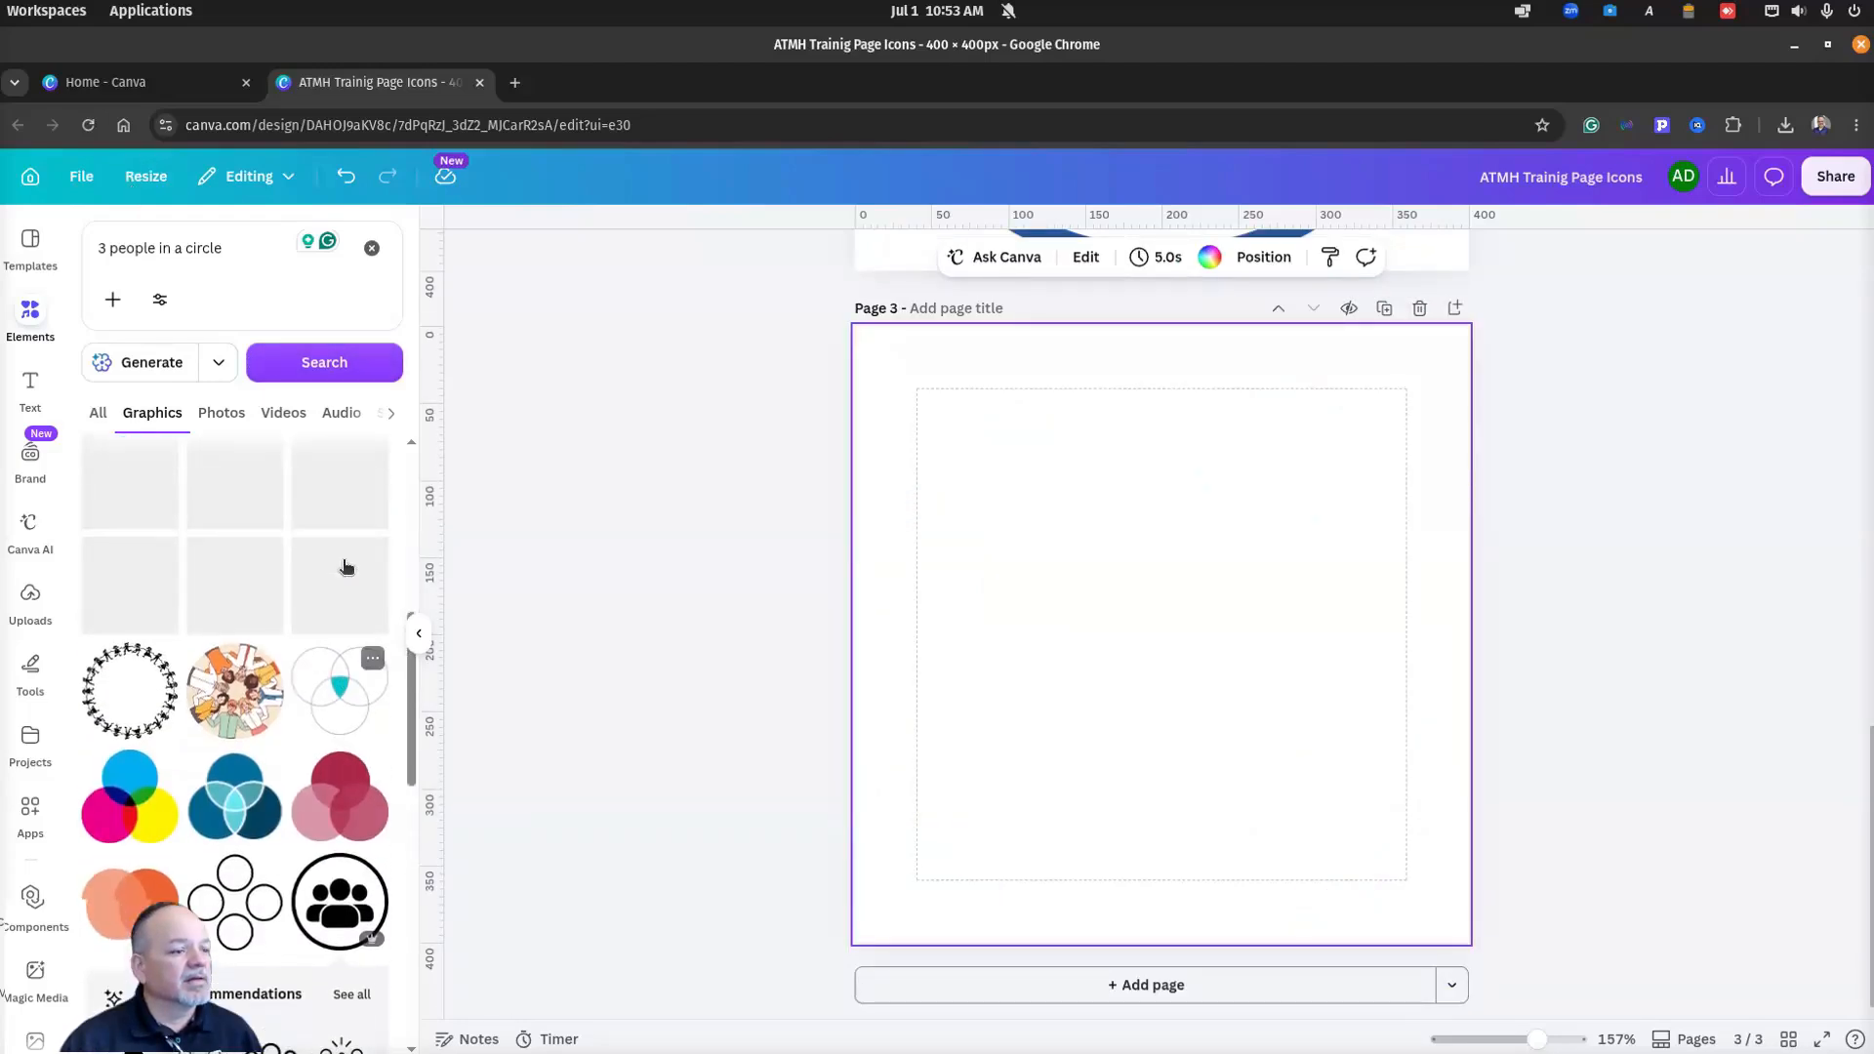
scroll(344, 564, down, 2)
scroll(343, 564, up, 5)
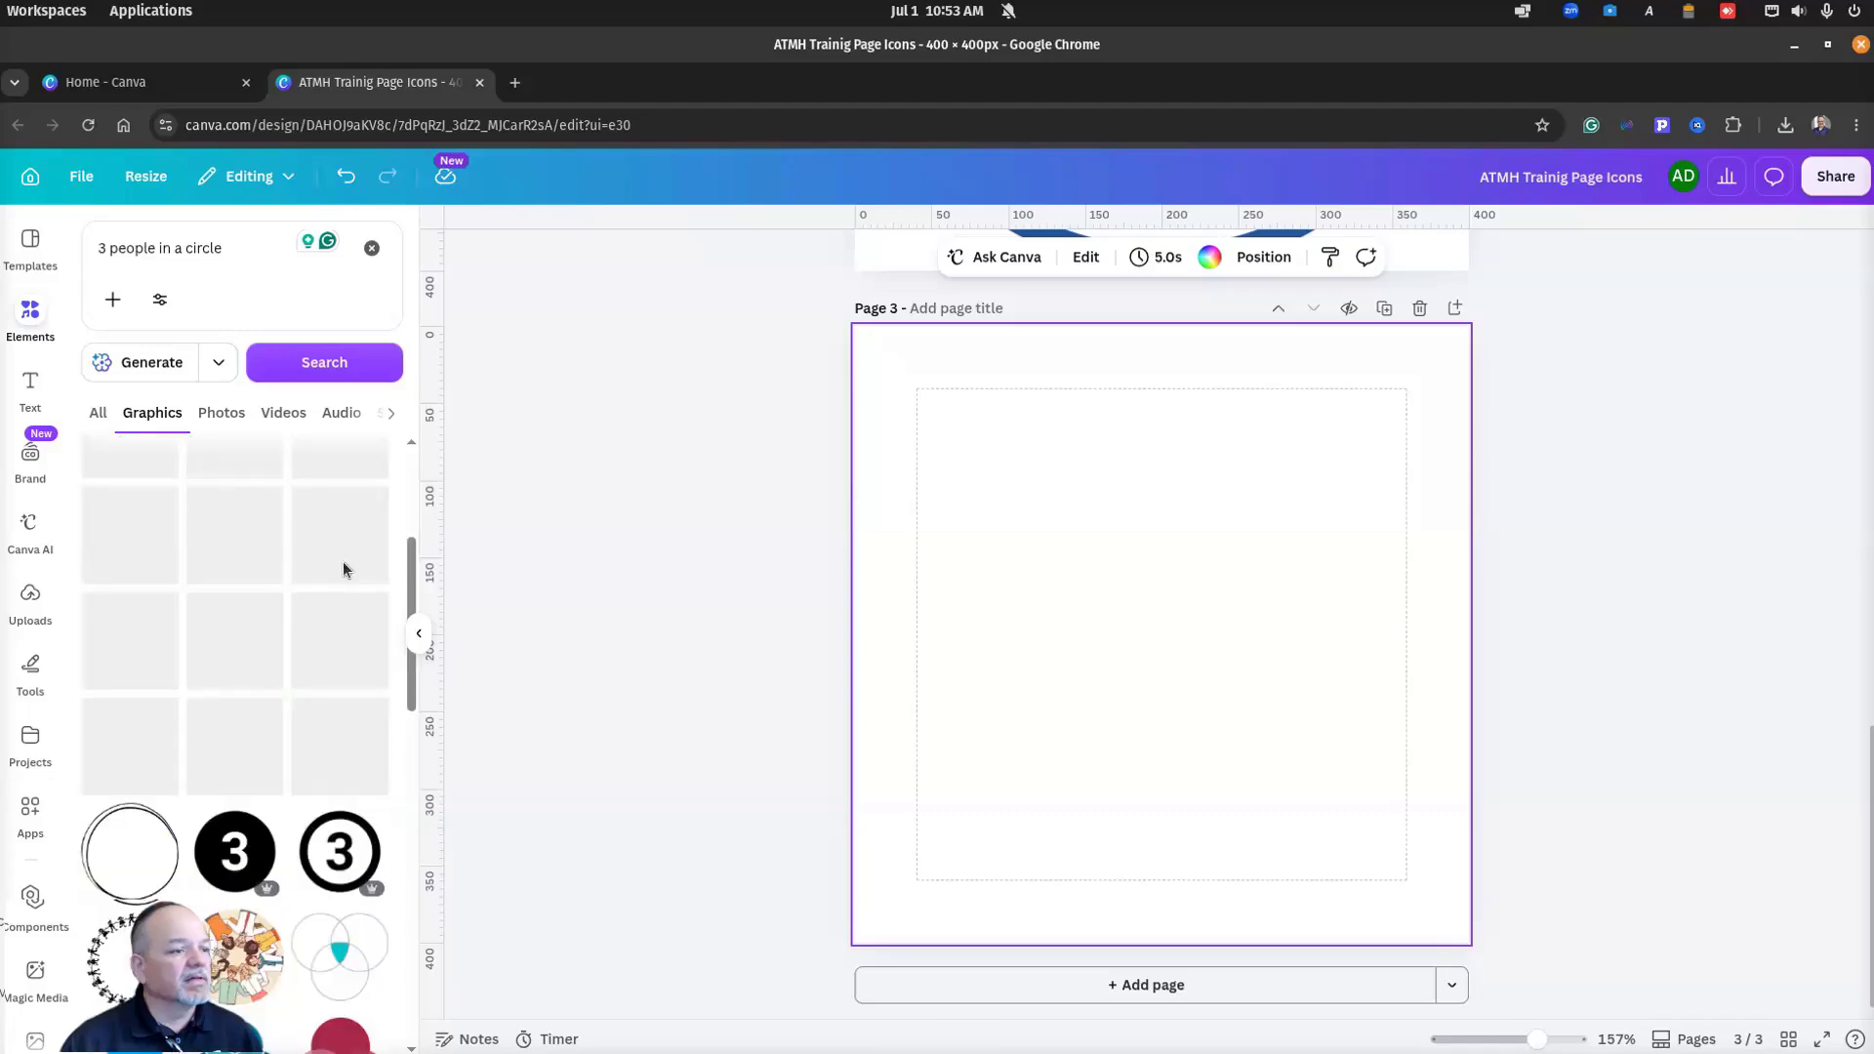
scroll(344, 565, up, 4)
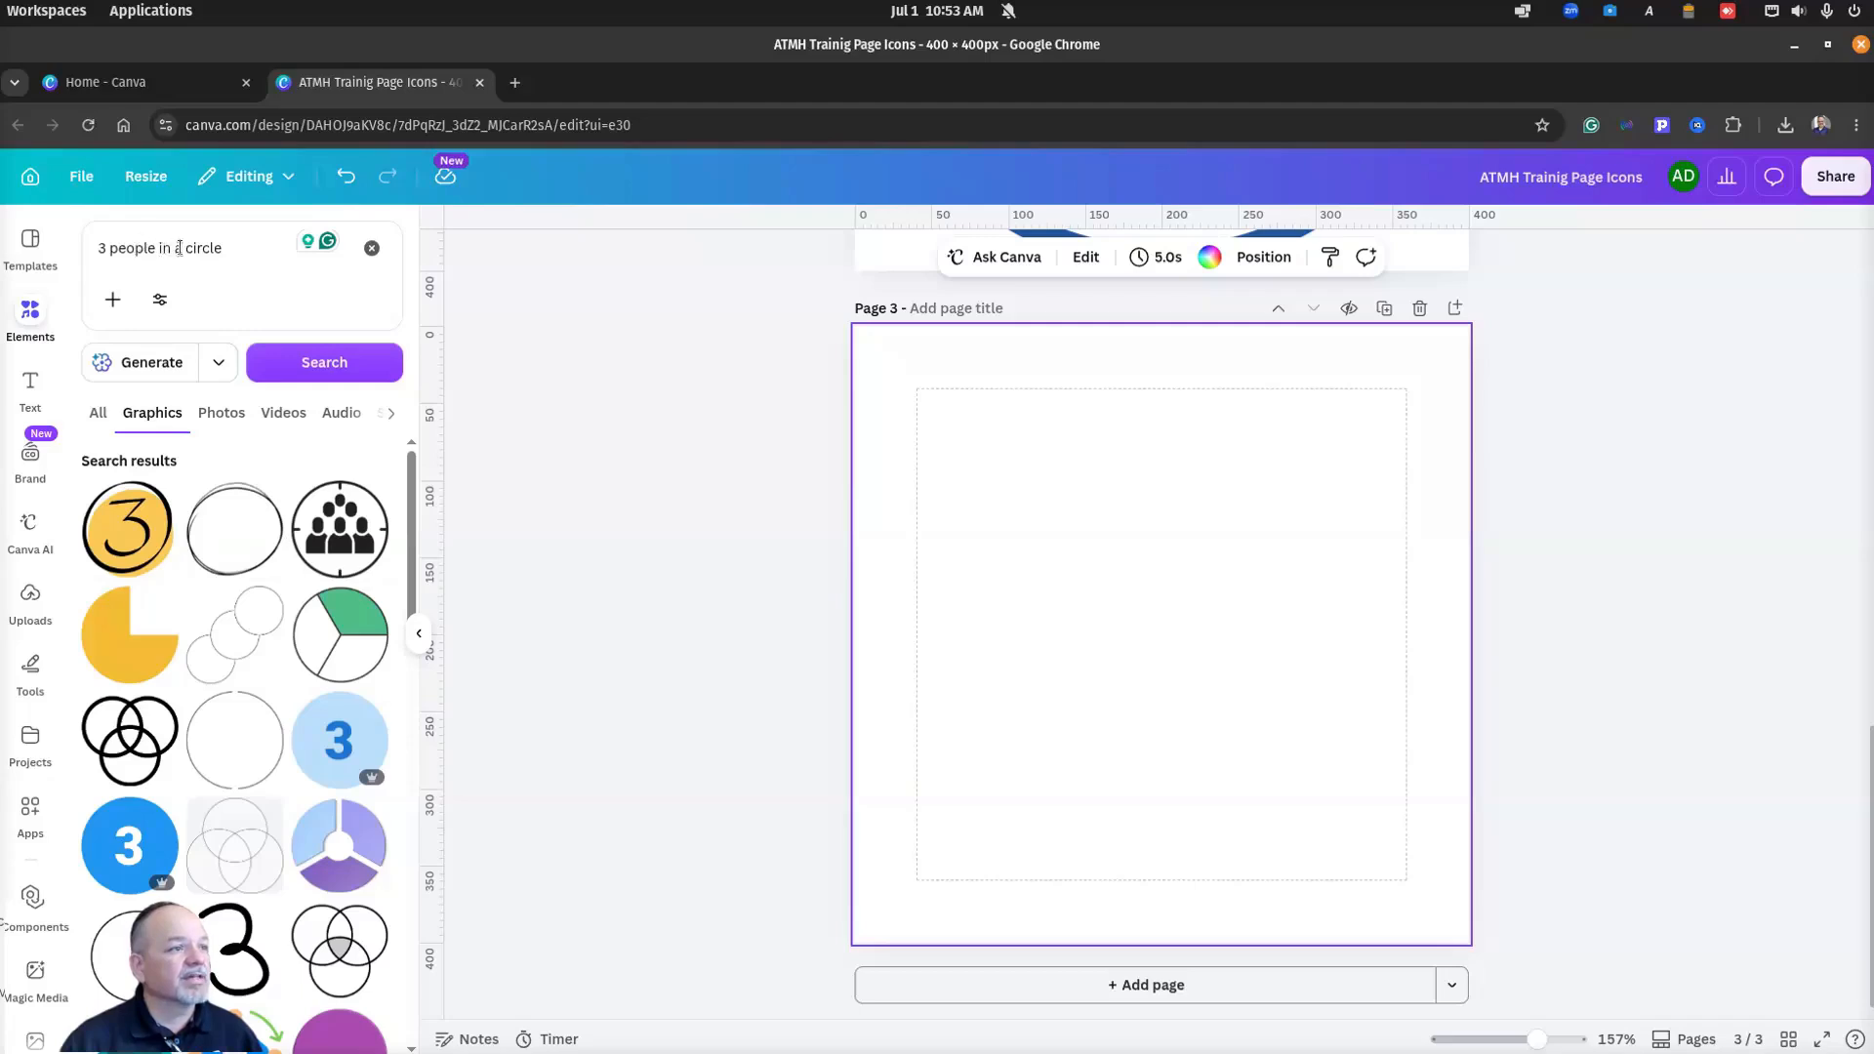
Step: Shorten the element search to "circle" and add the suggested circle shape to the third page
drag(181, 247, 93, 250)
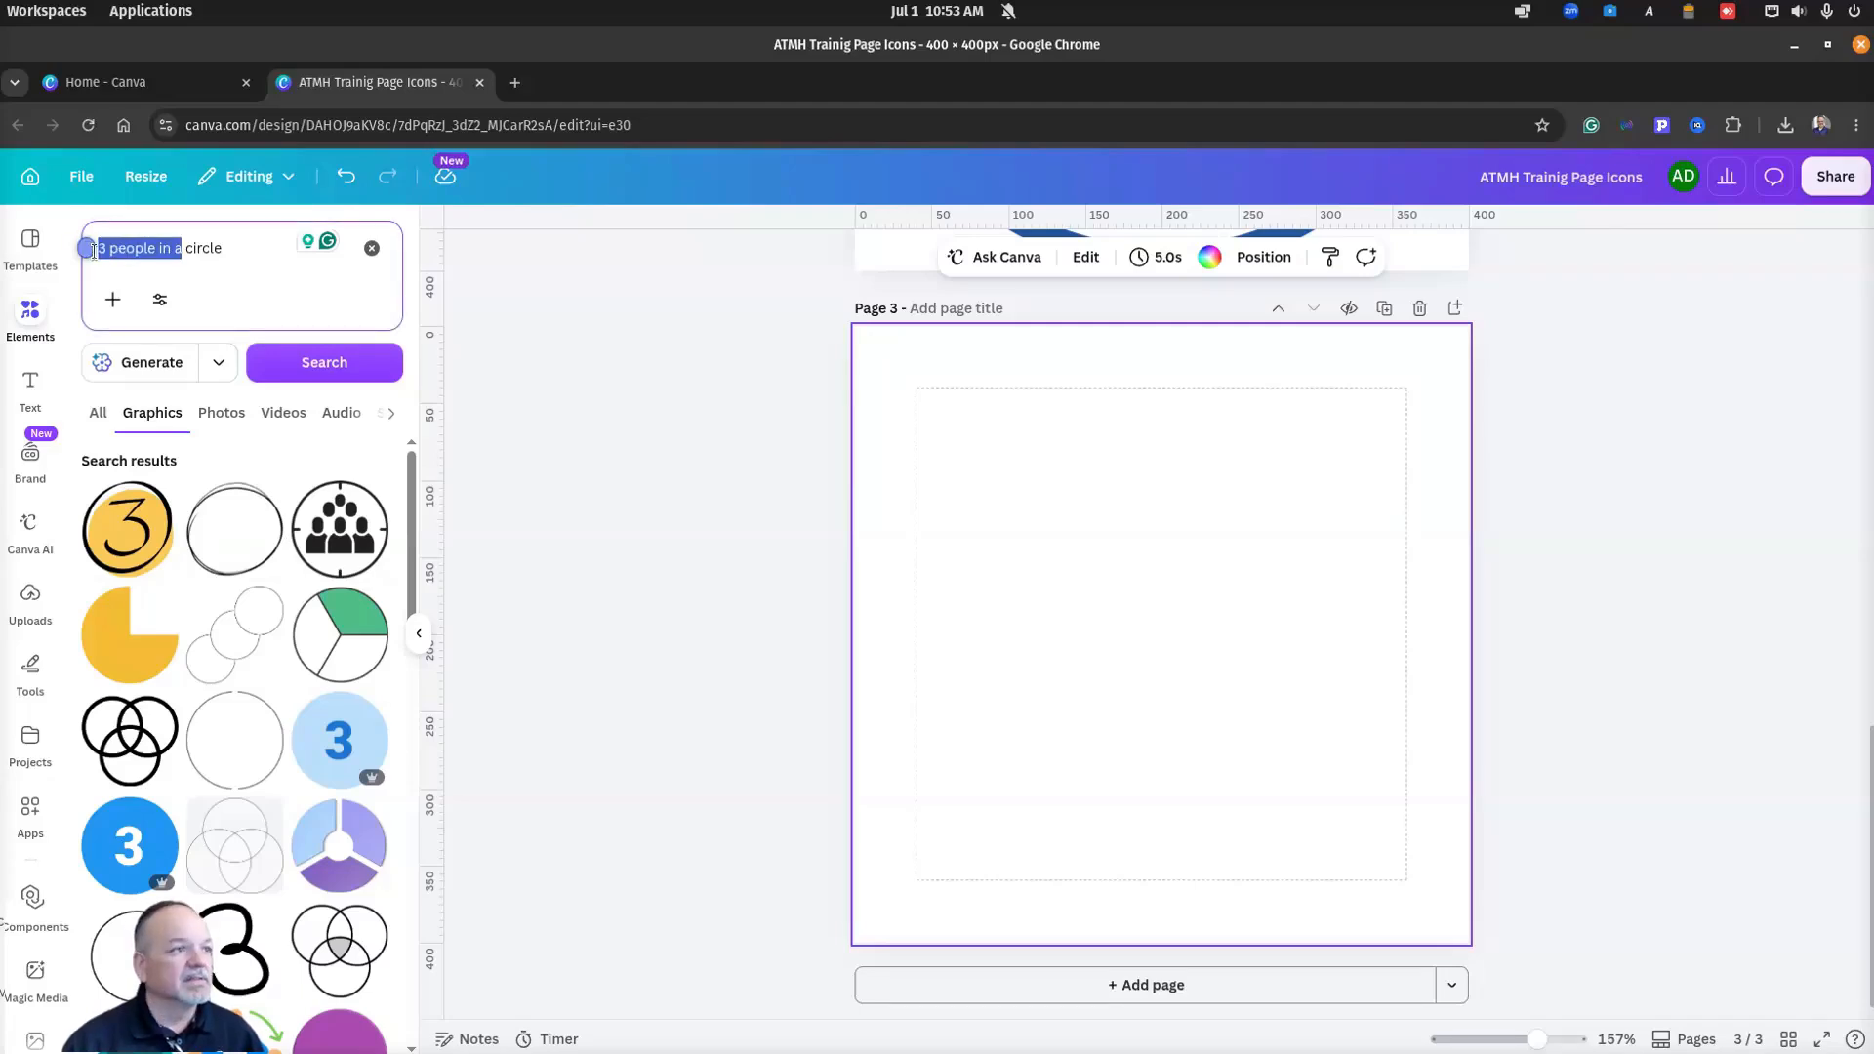
key(BackSpace)
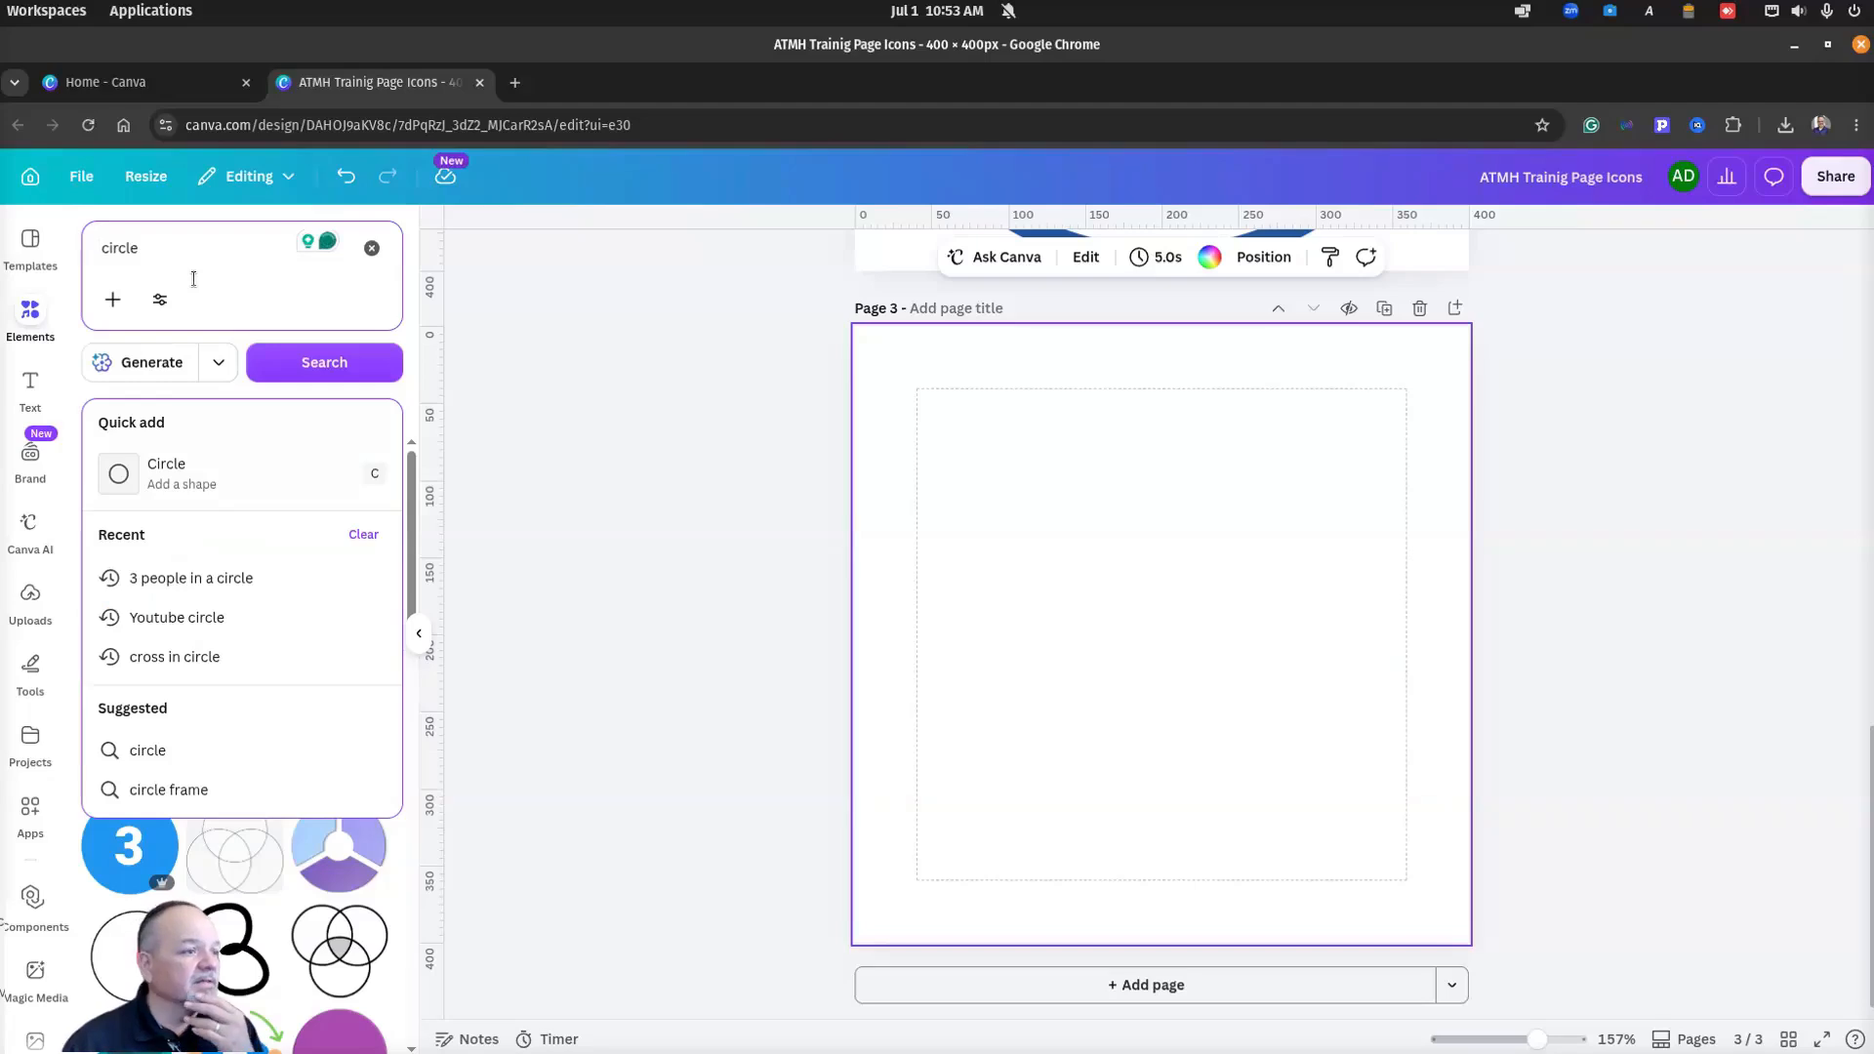
click(179, 468)
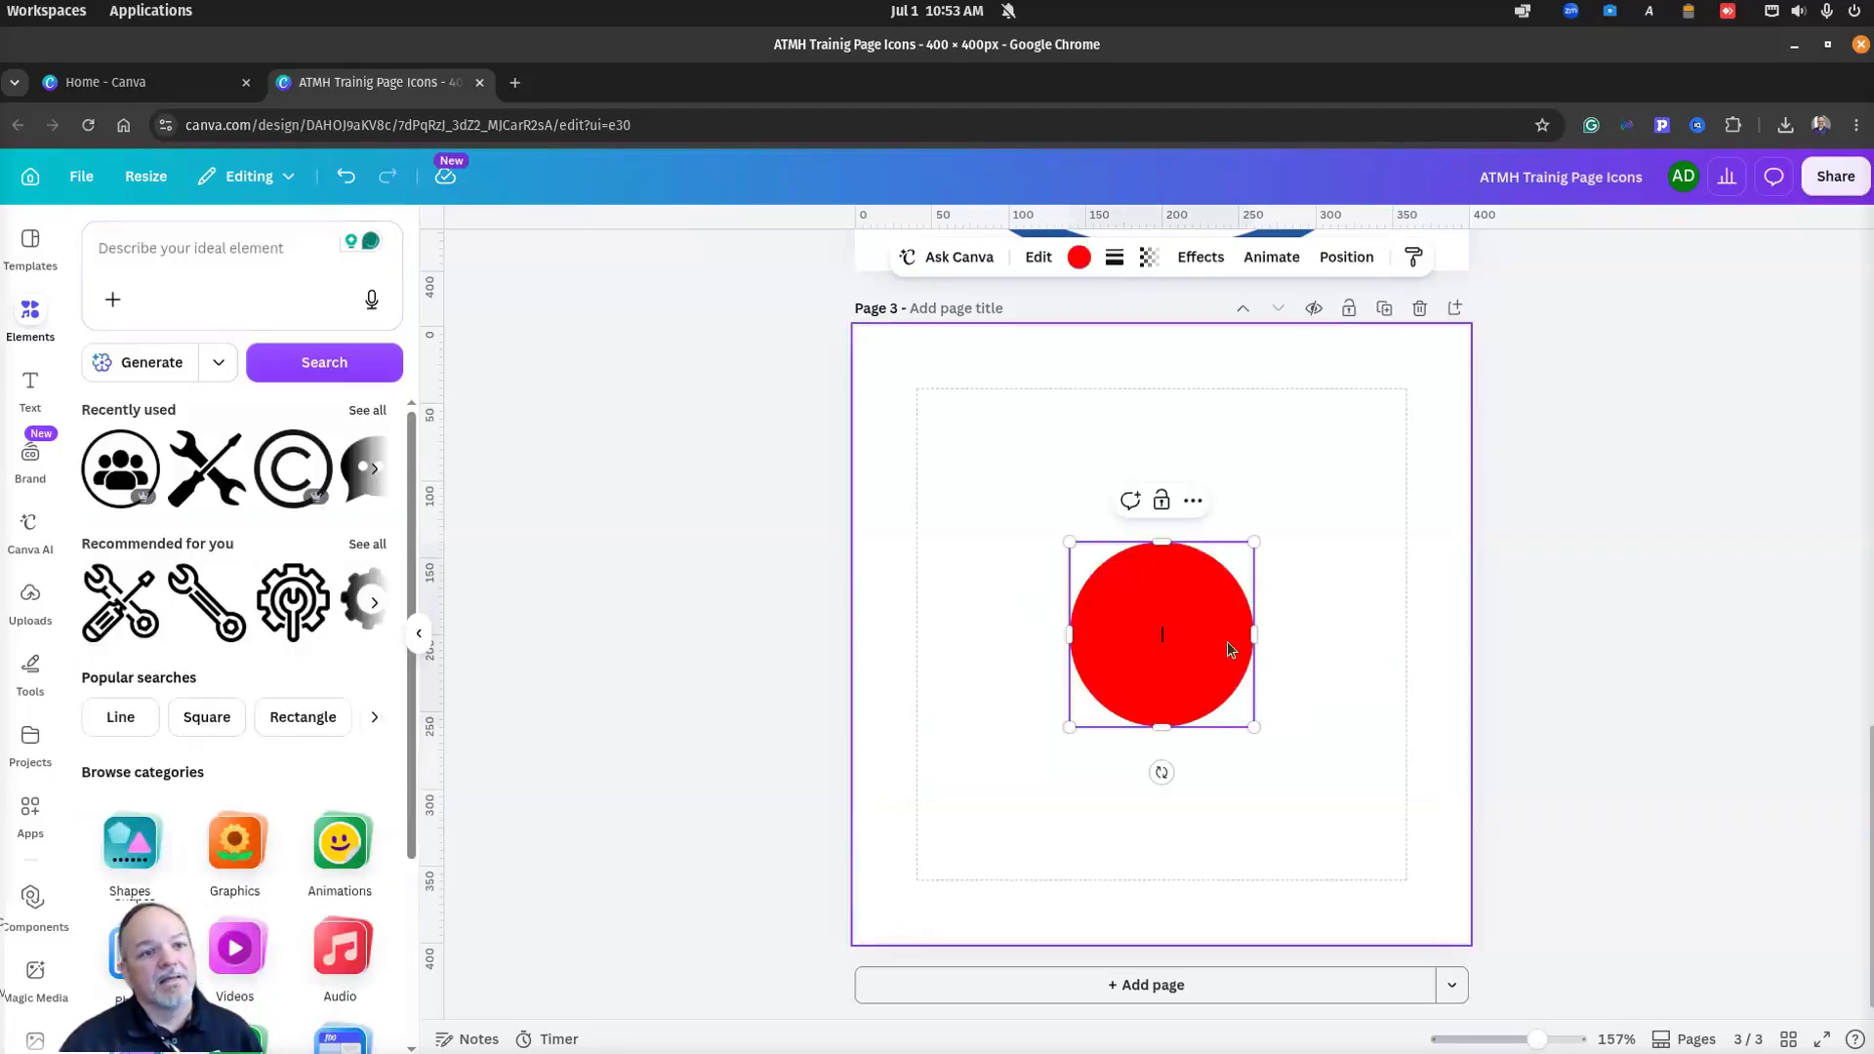
Step: Remove the circle's fill and give it a solid outline of weight 4 in the design's blue
click(1079, 263)
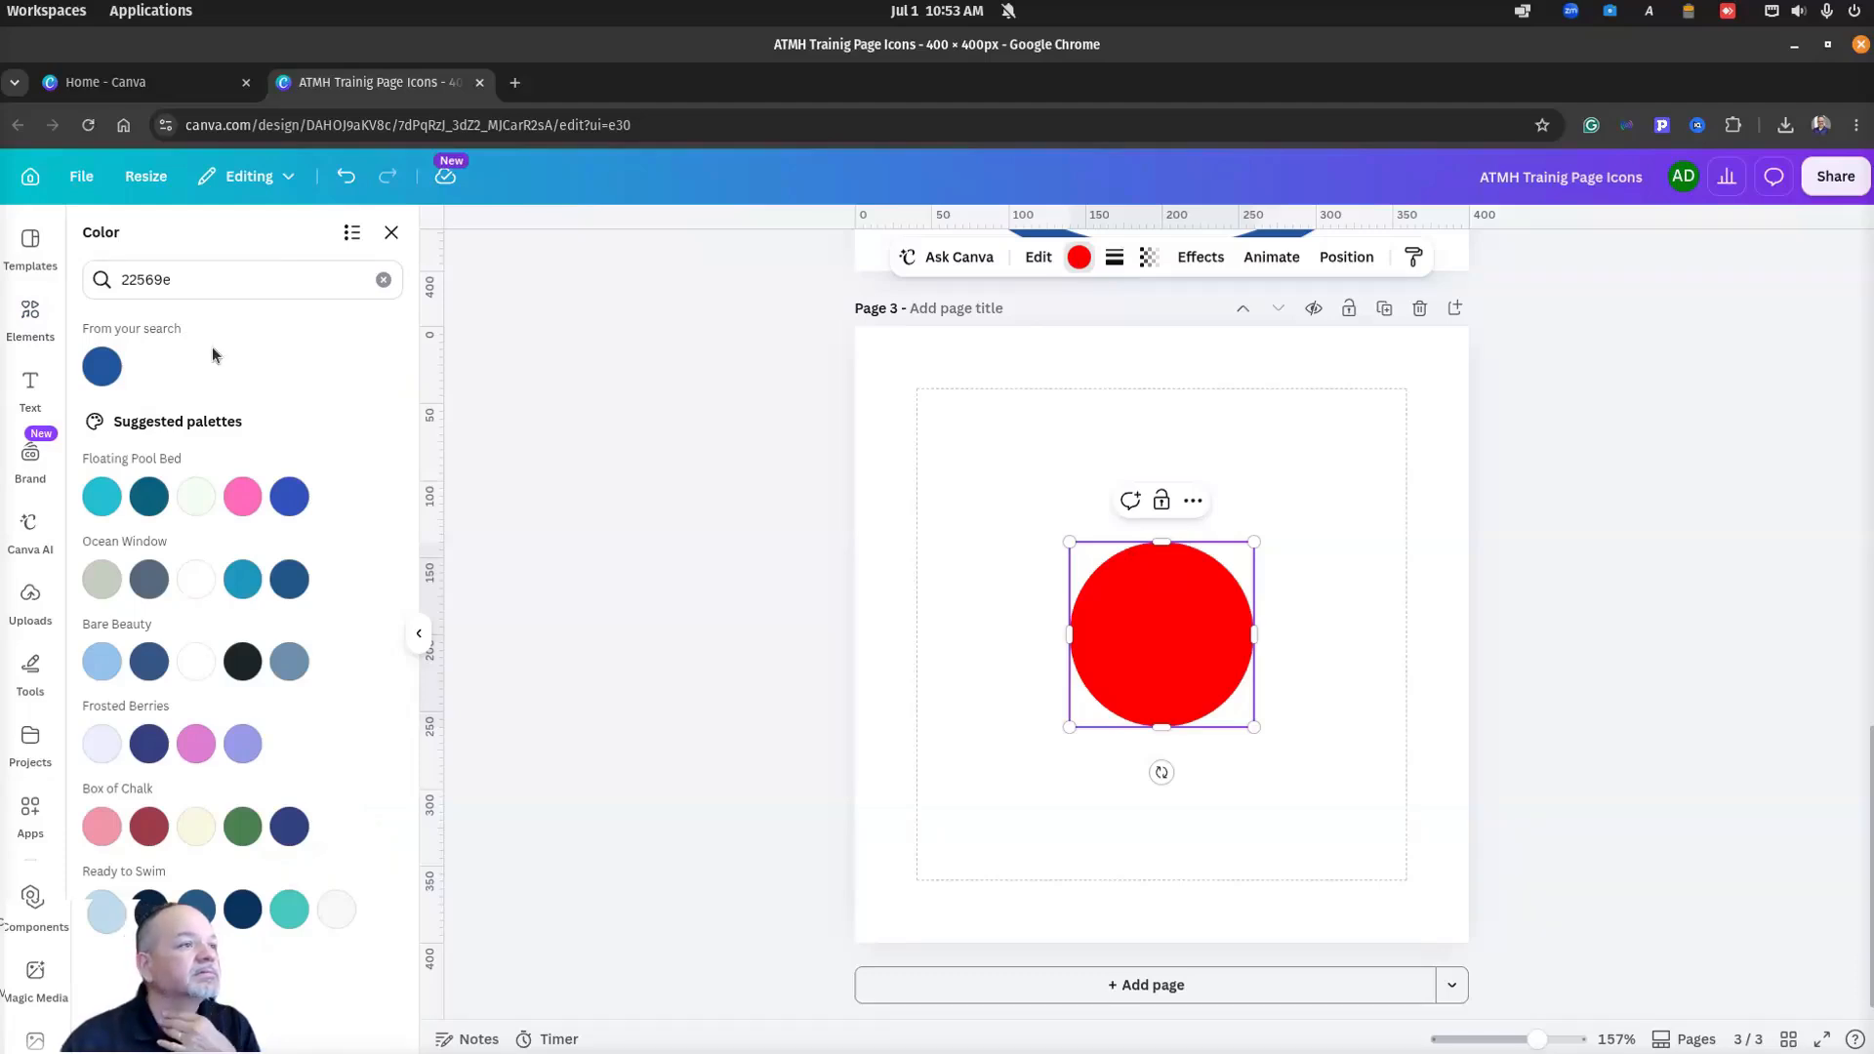
click(383, 280)
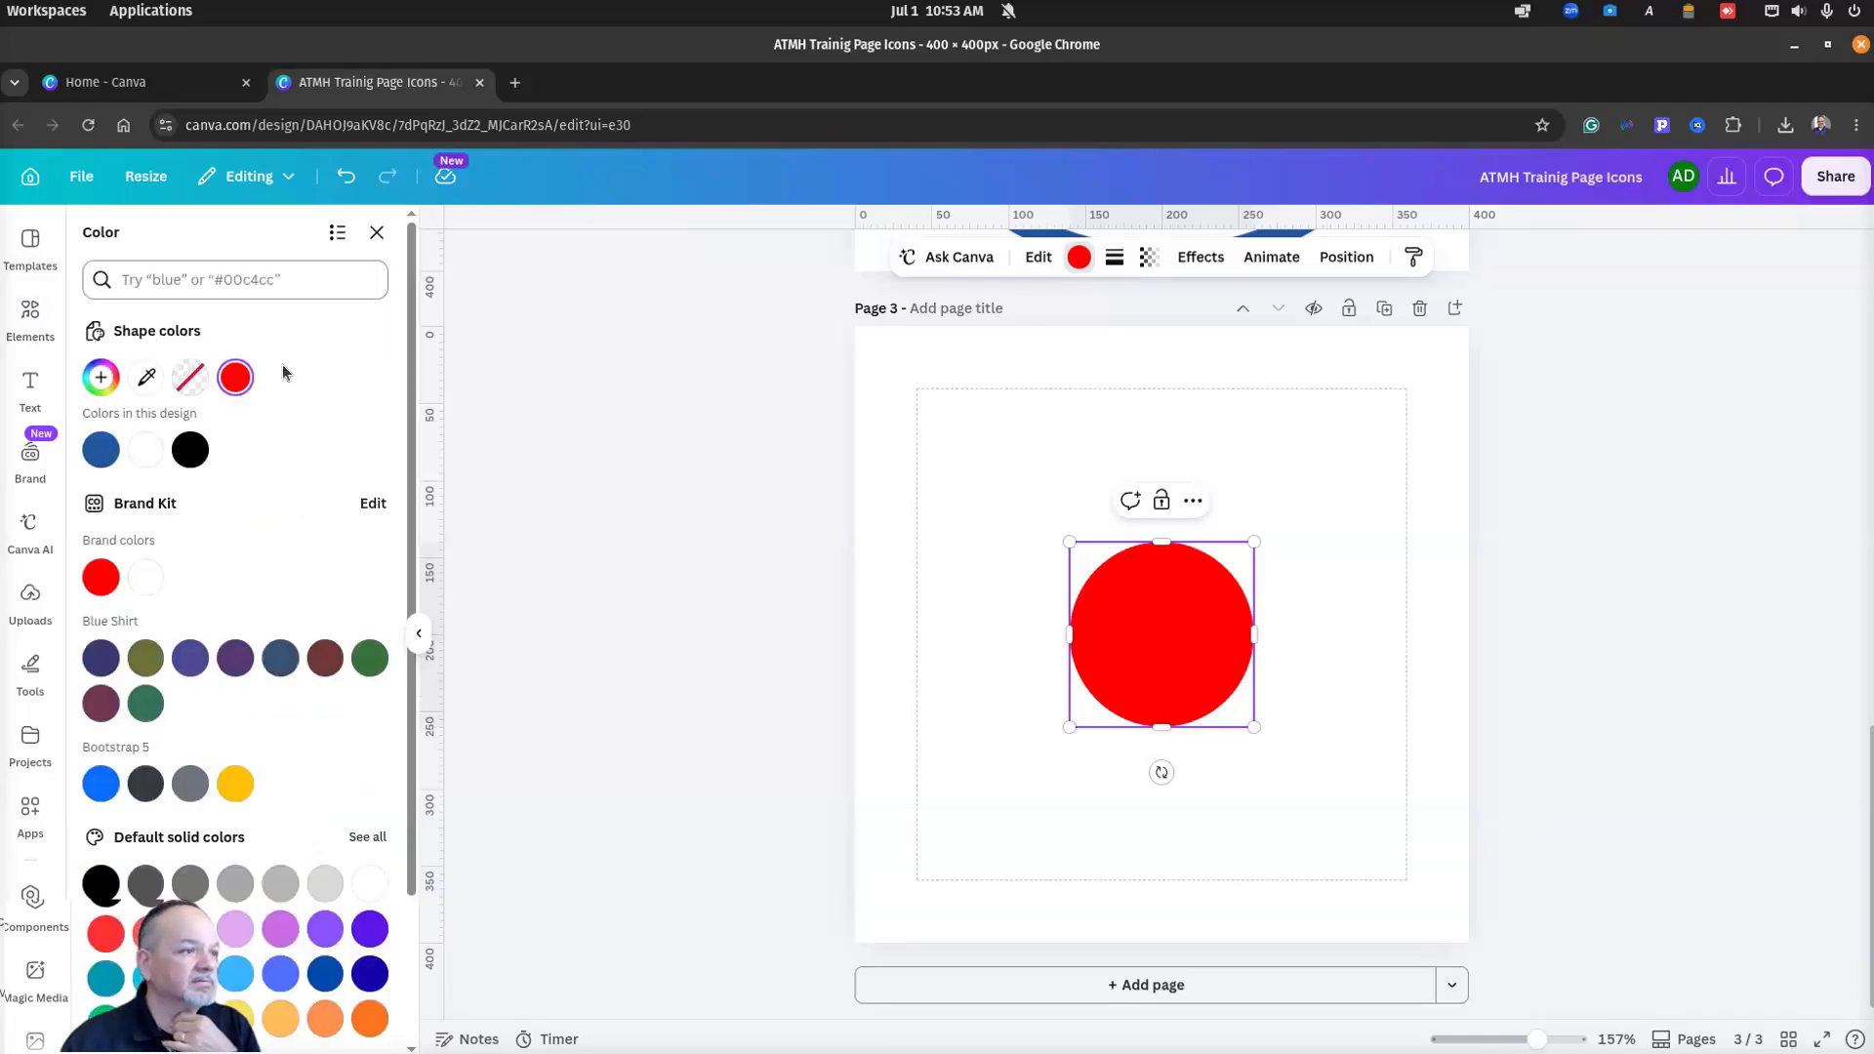
click(189, 377)
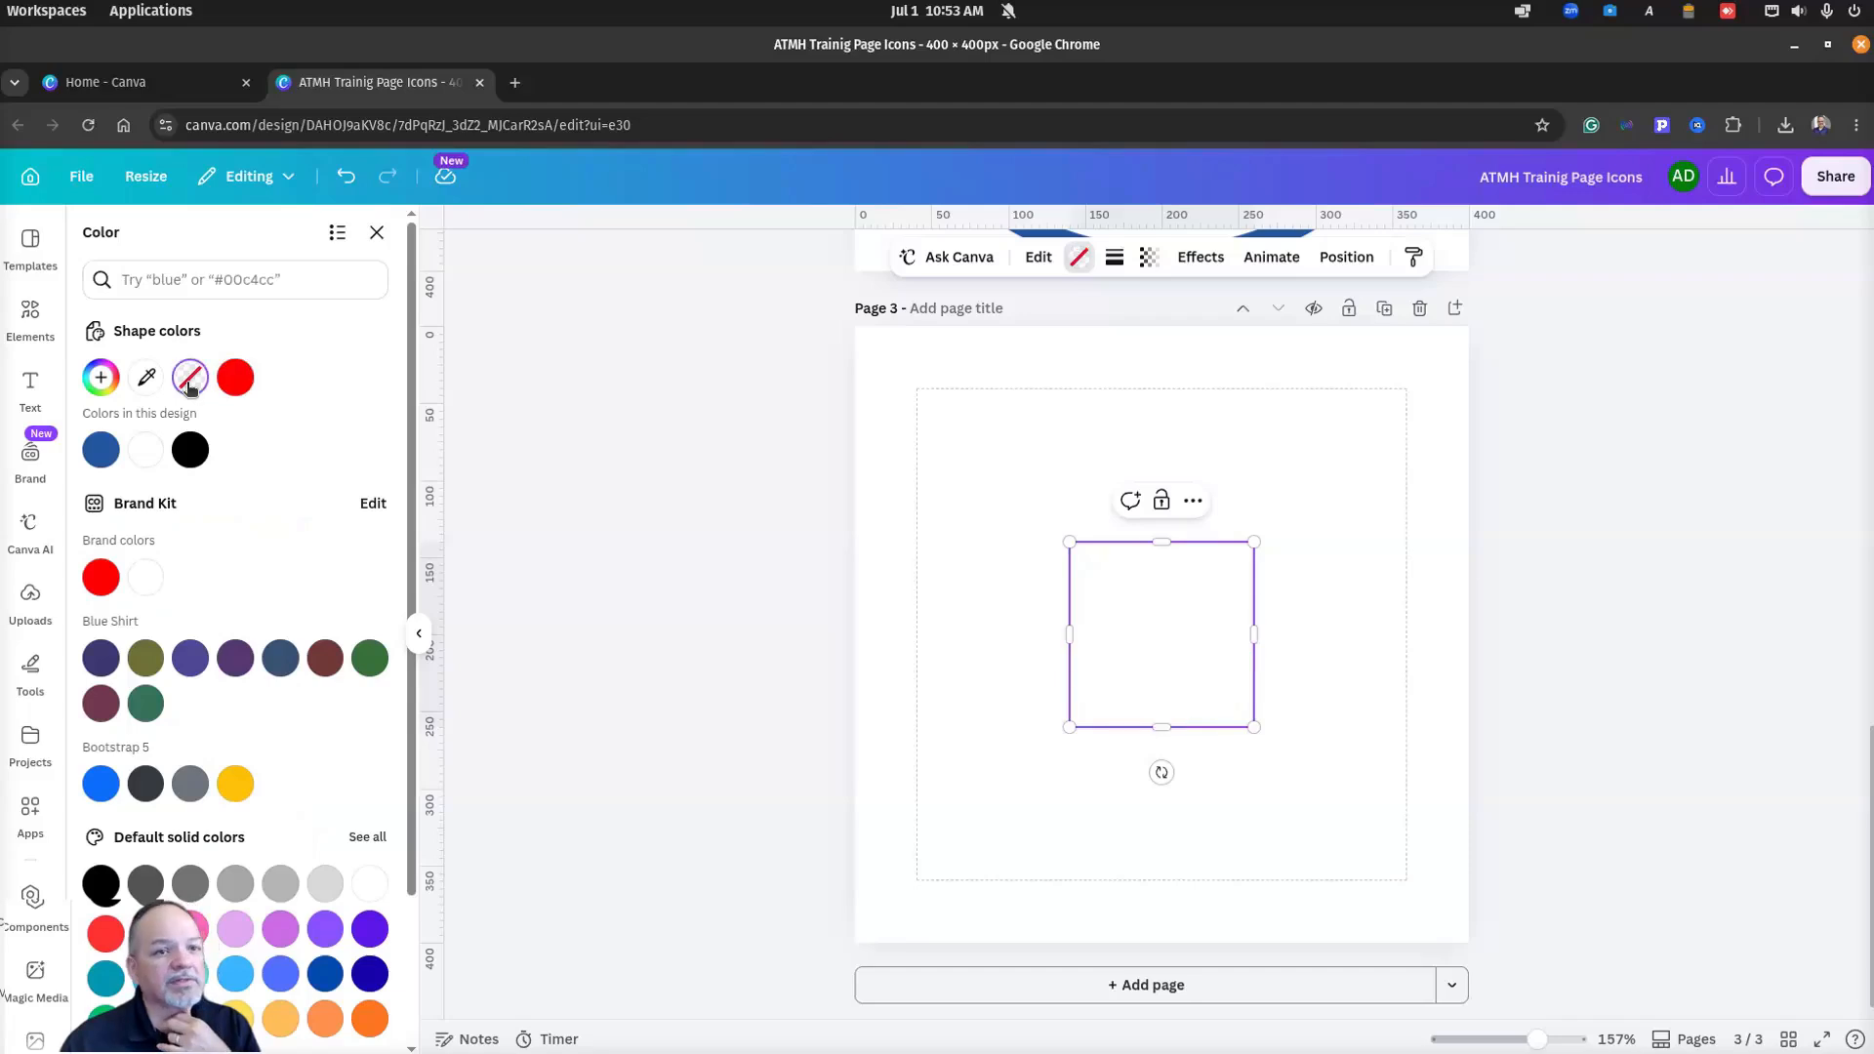
click(1115, 258)
click(1062, 318)
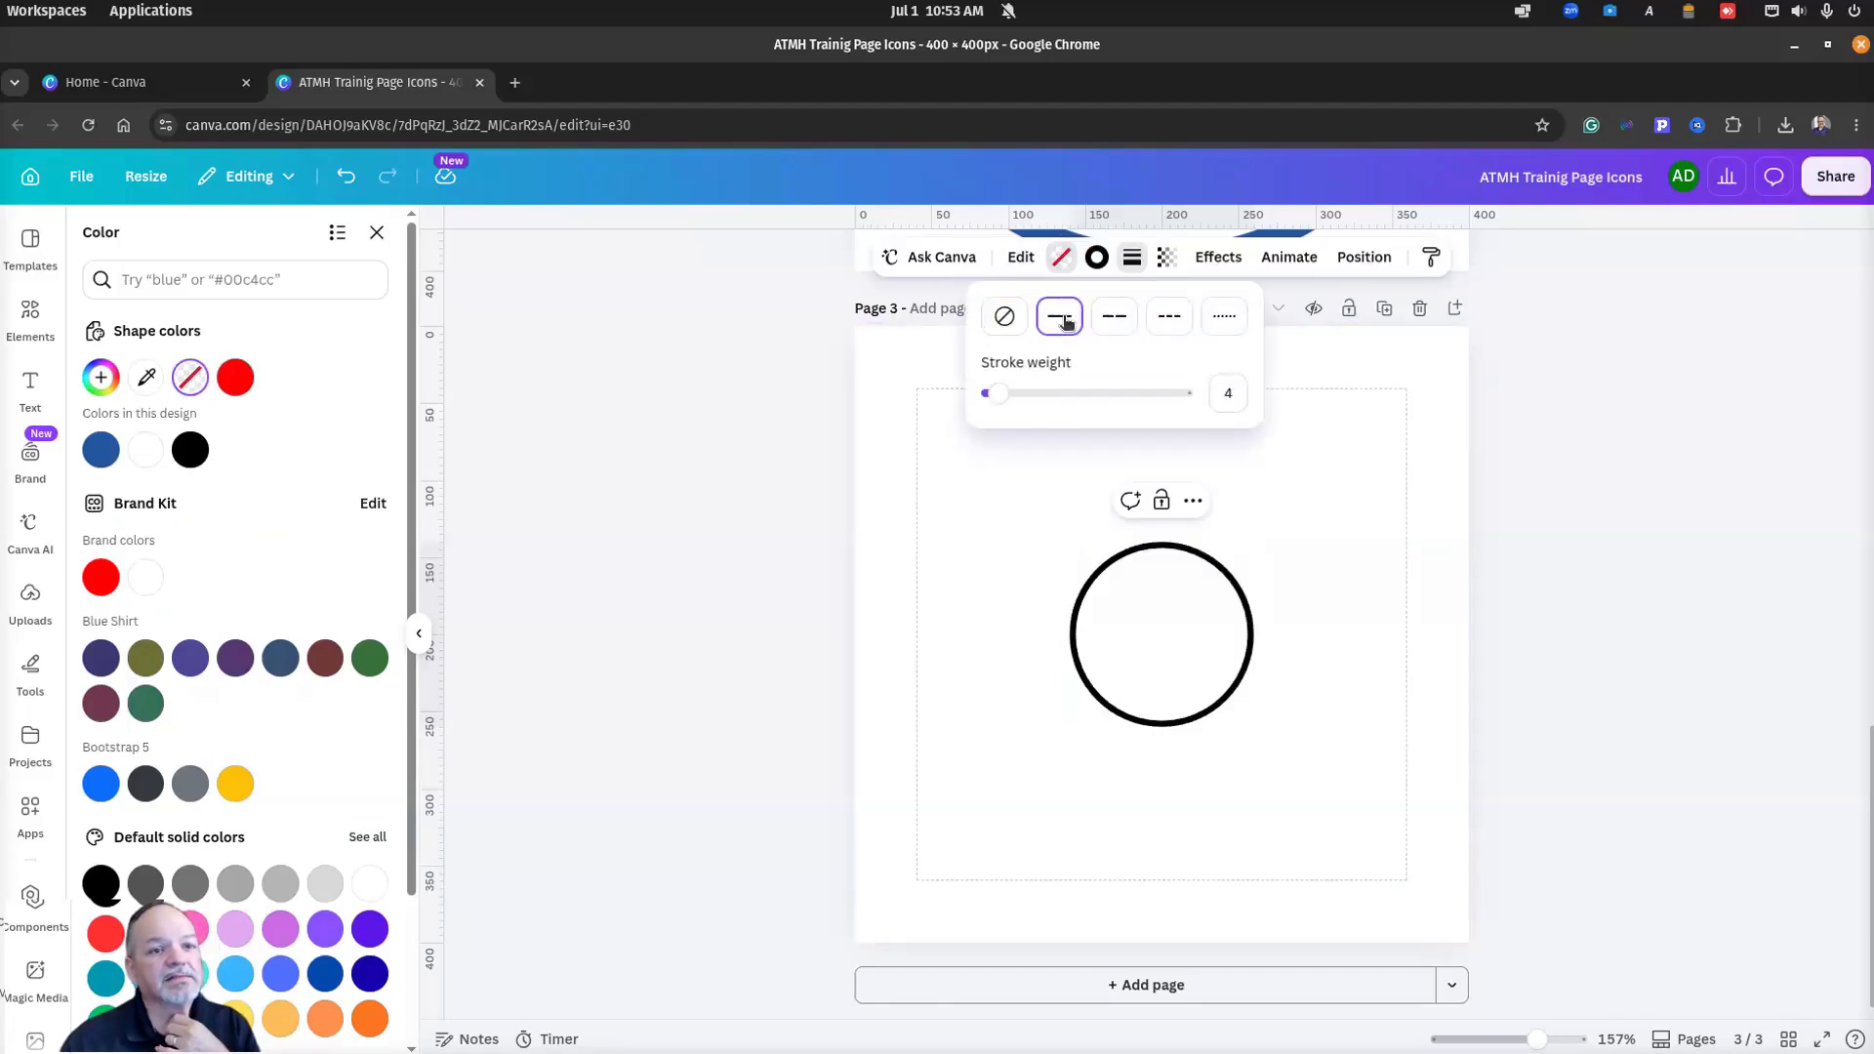
click(1097, 263)
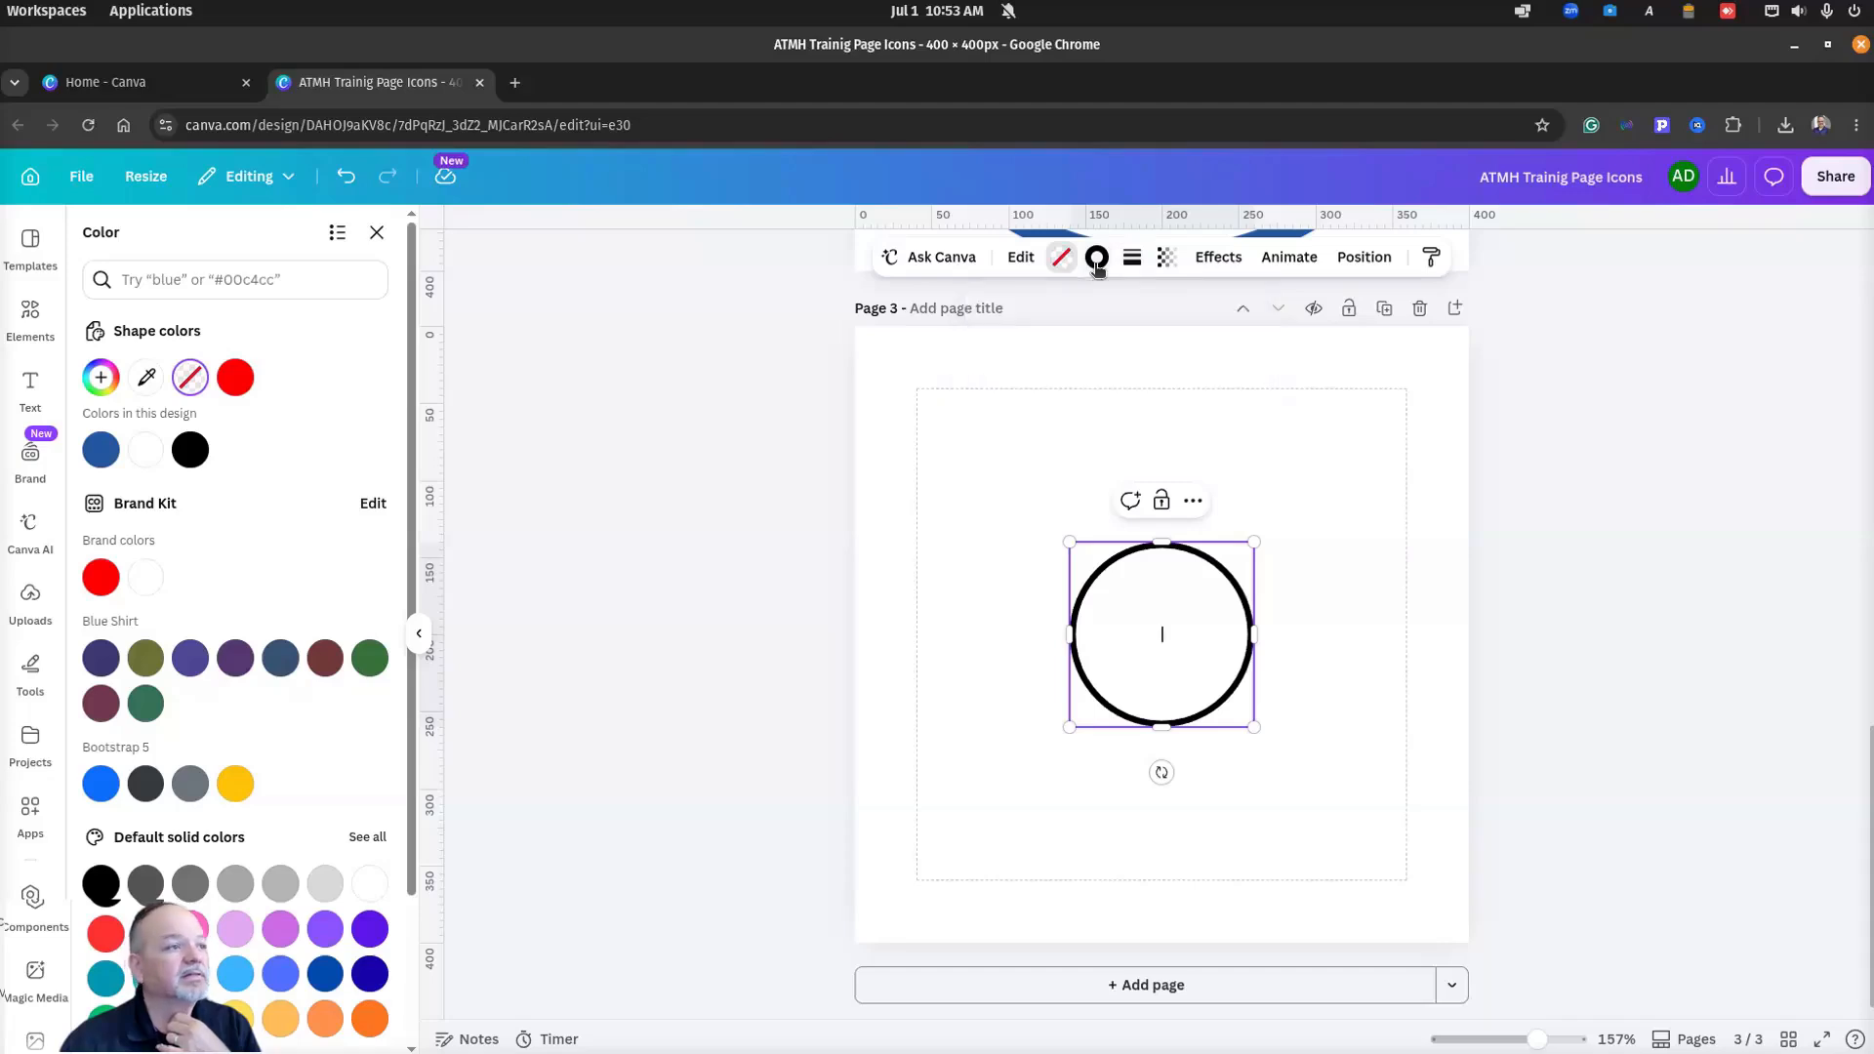
click(102, 451)
click(968, 778)
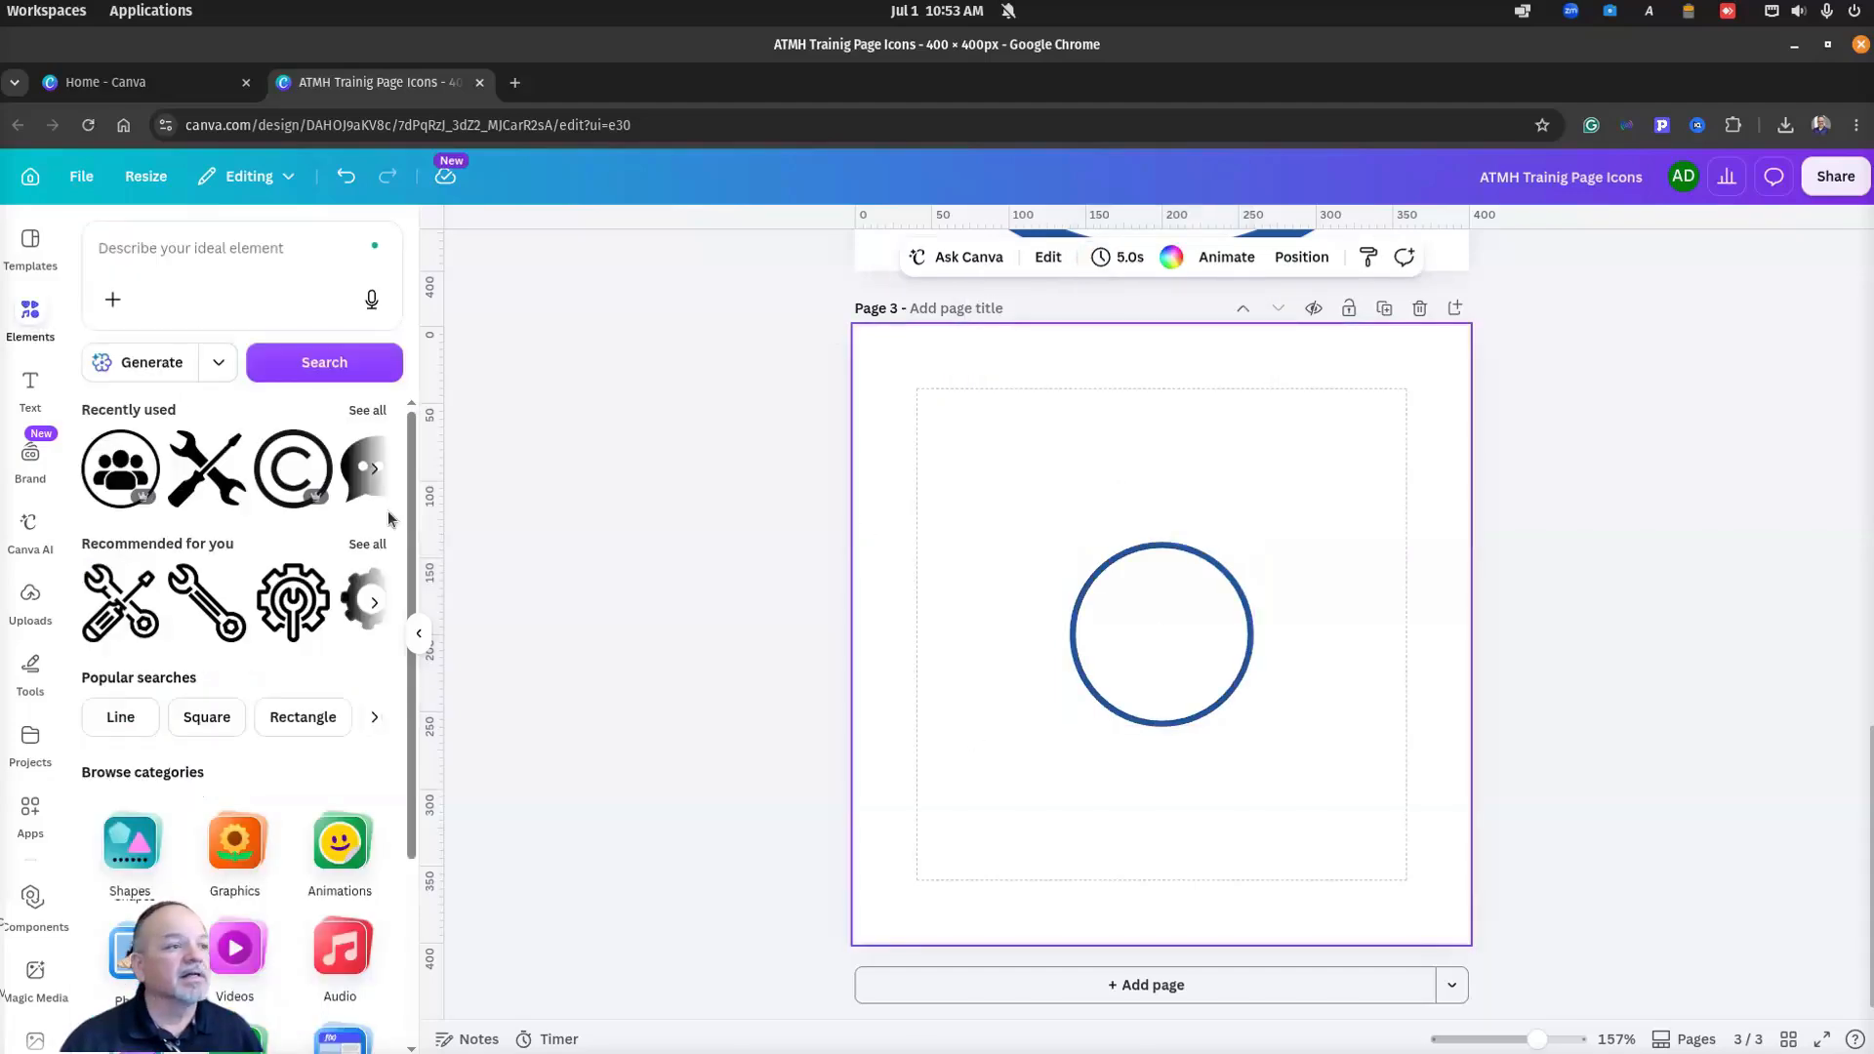
Step: Search the graphics for "person" and pick the solid black head-and-shoulders figure for the third page
click(273, 246)
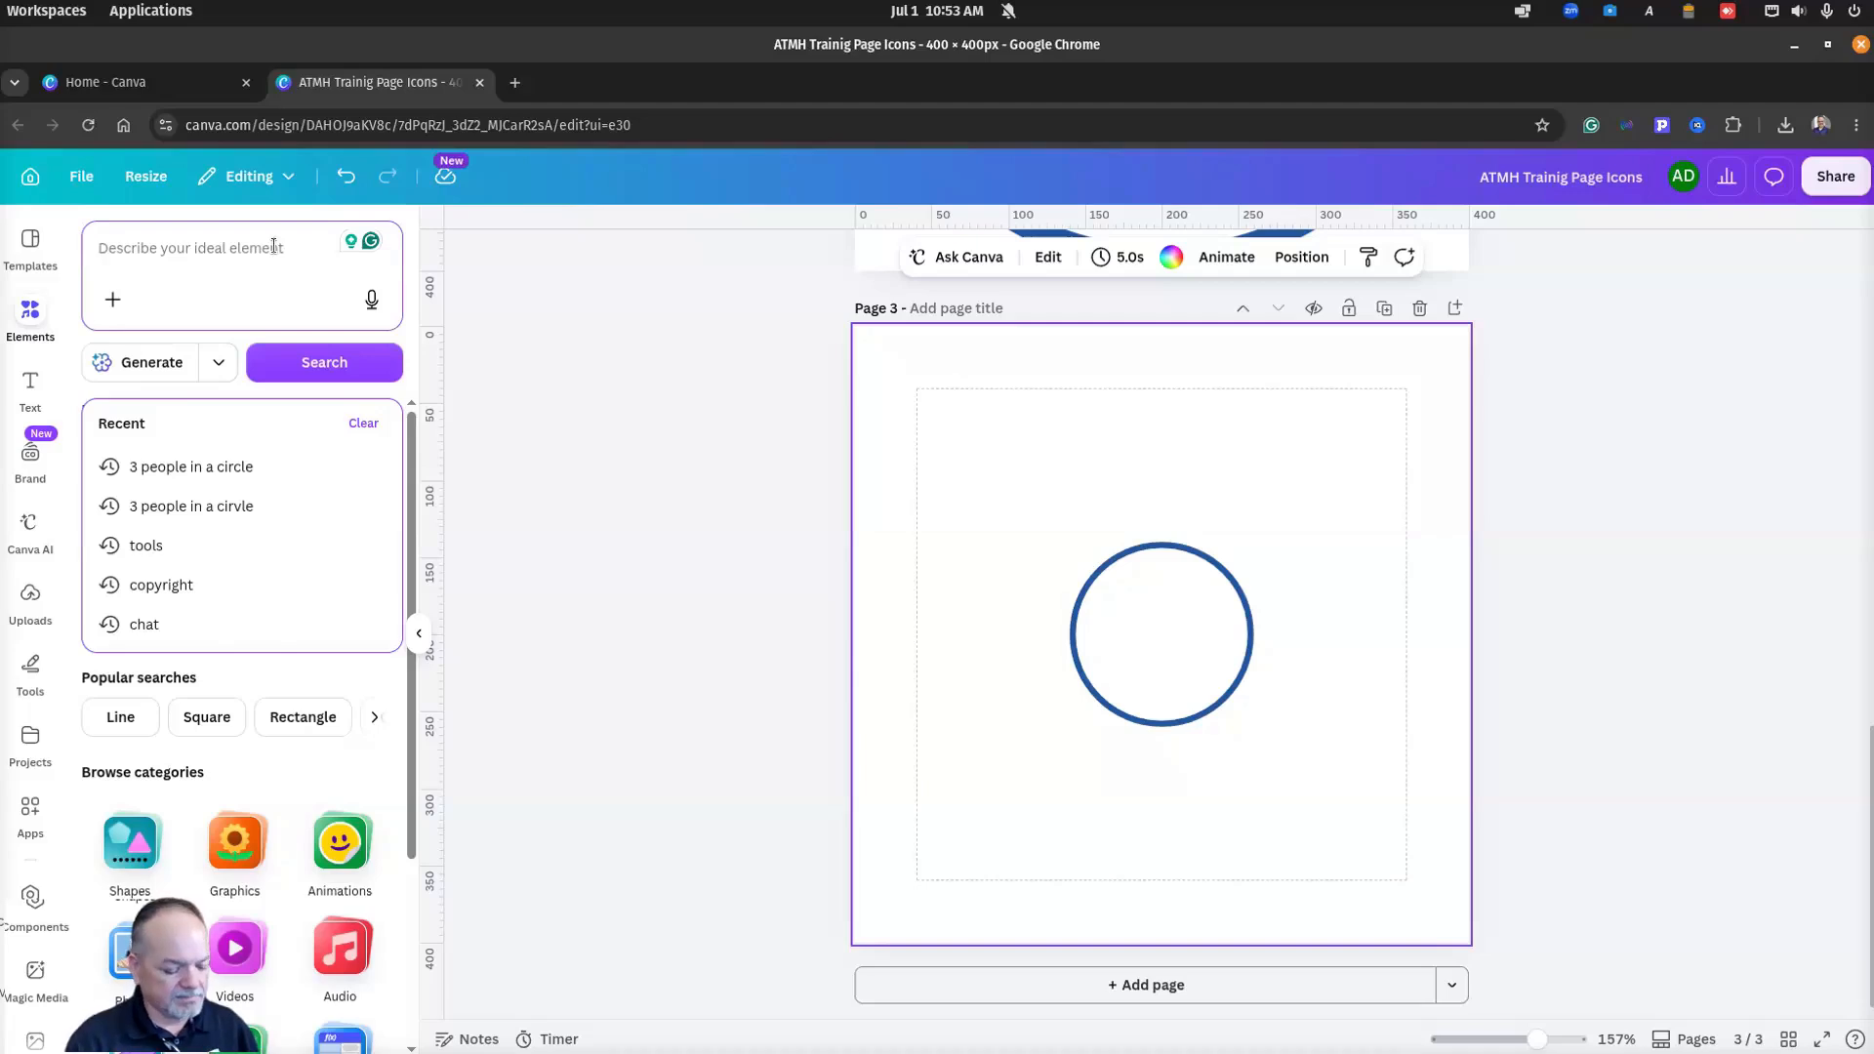
text(person)
key(Return)
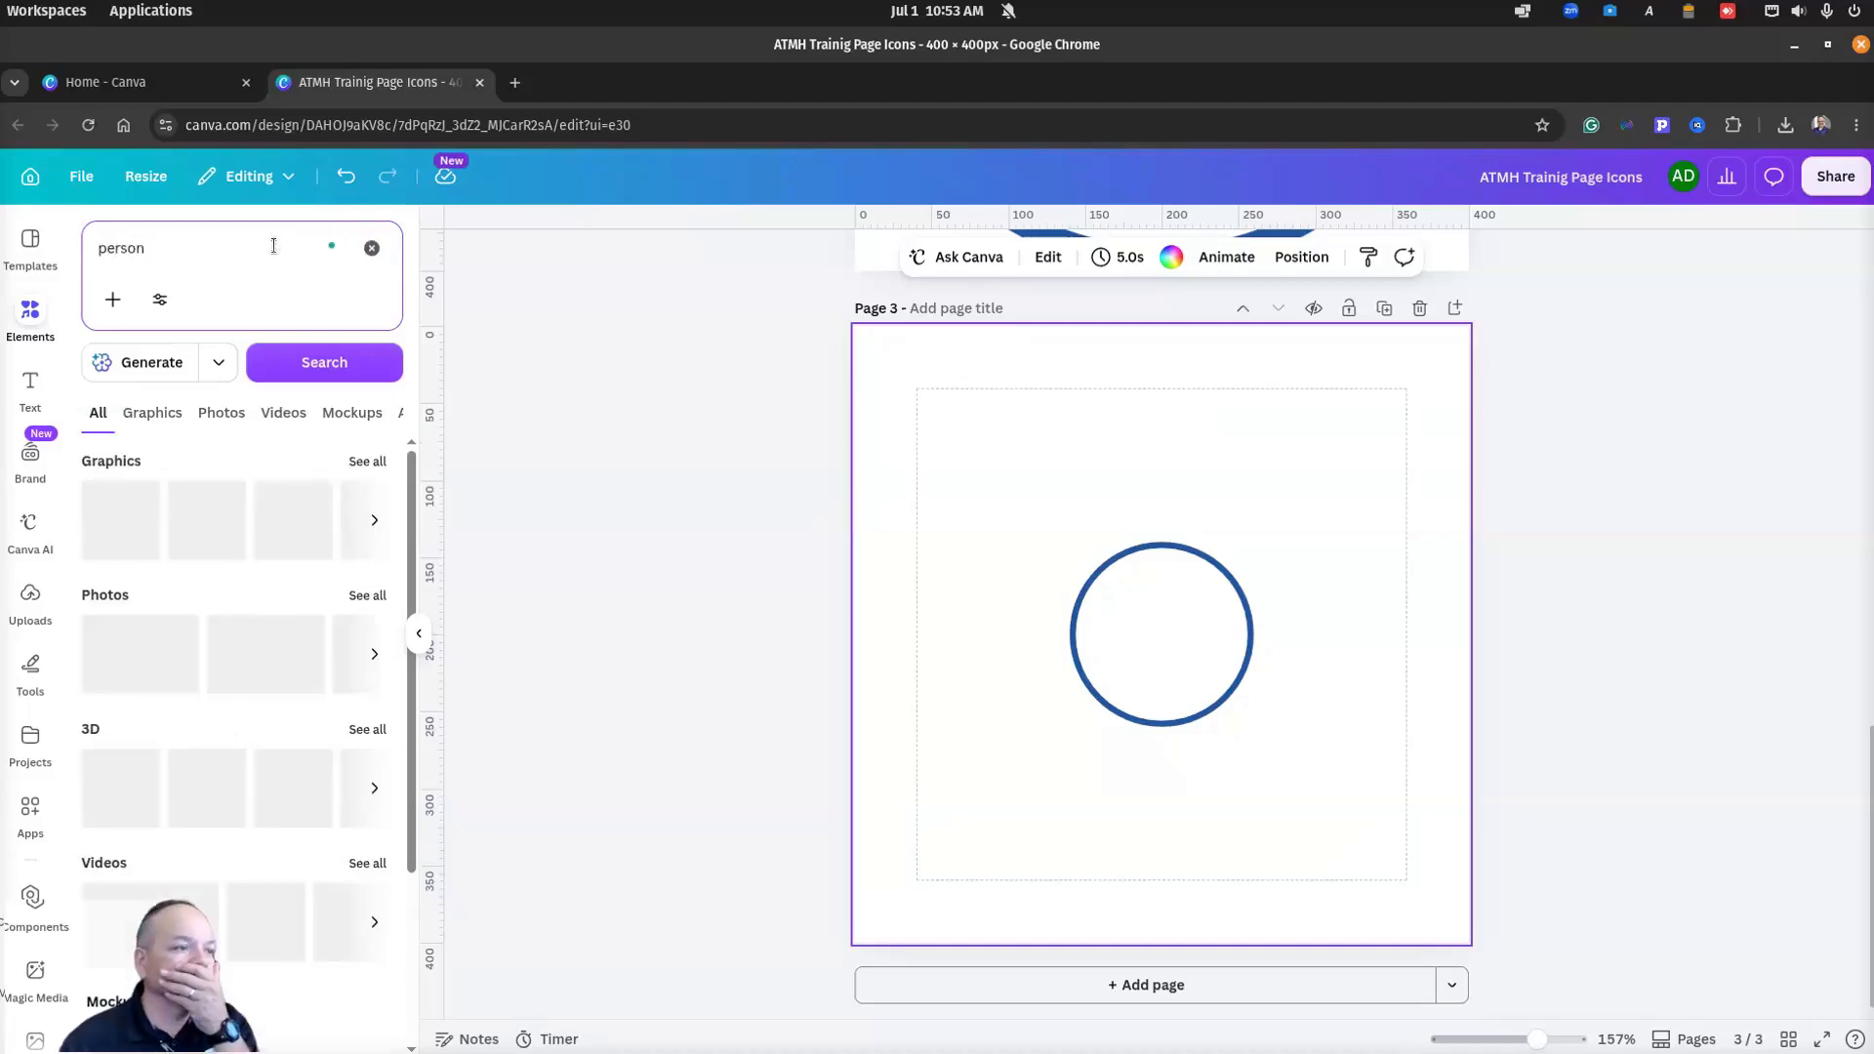
click(367, 460)
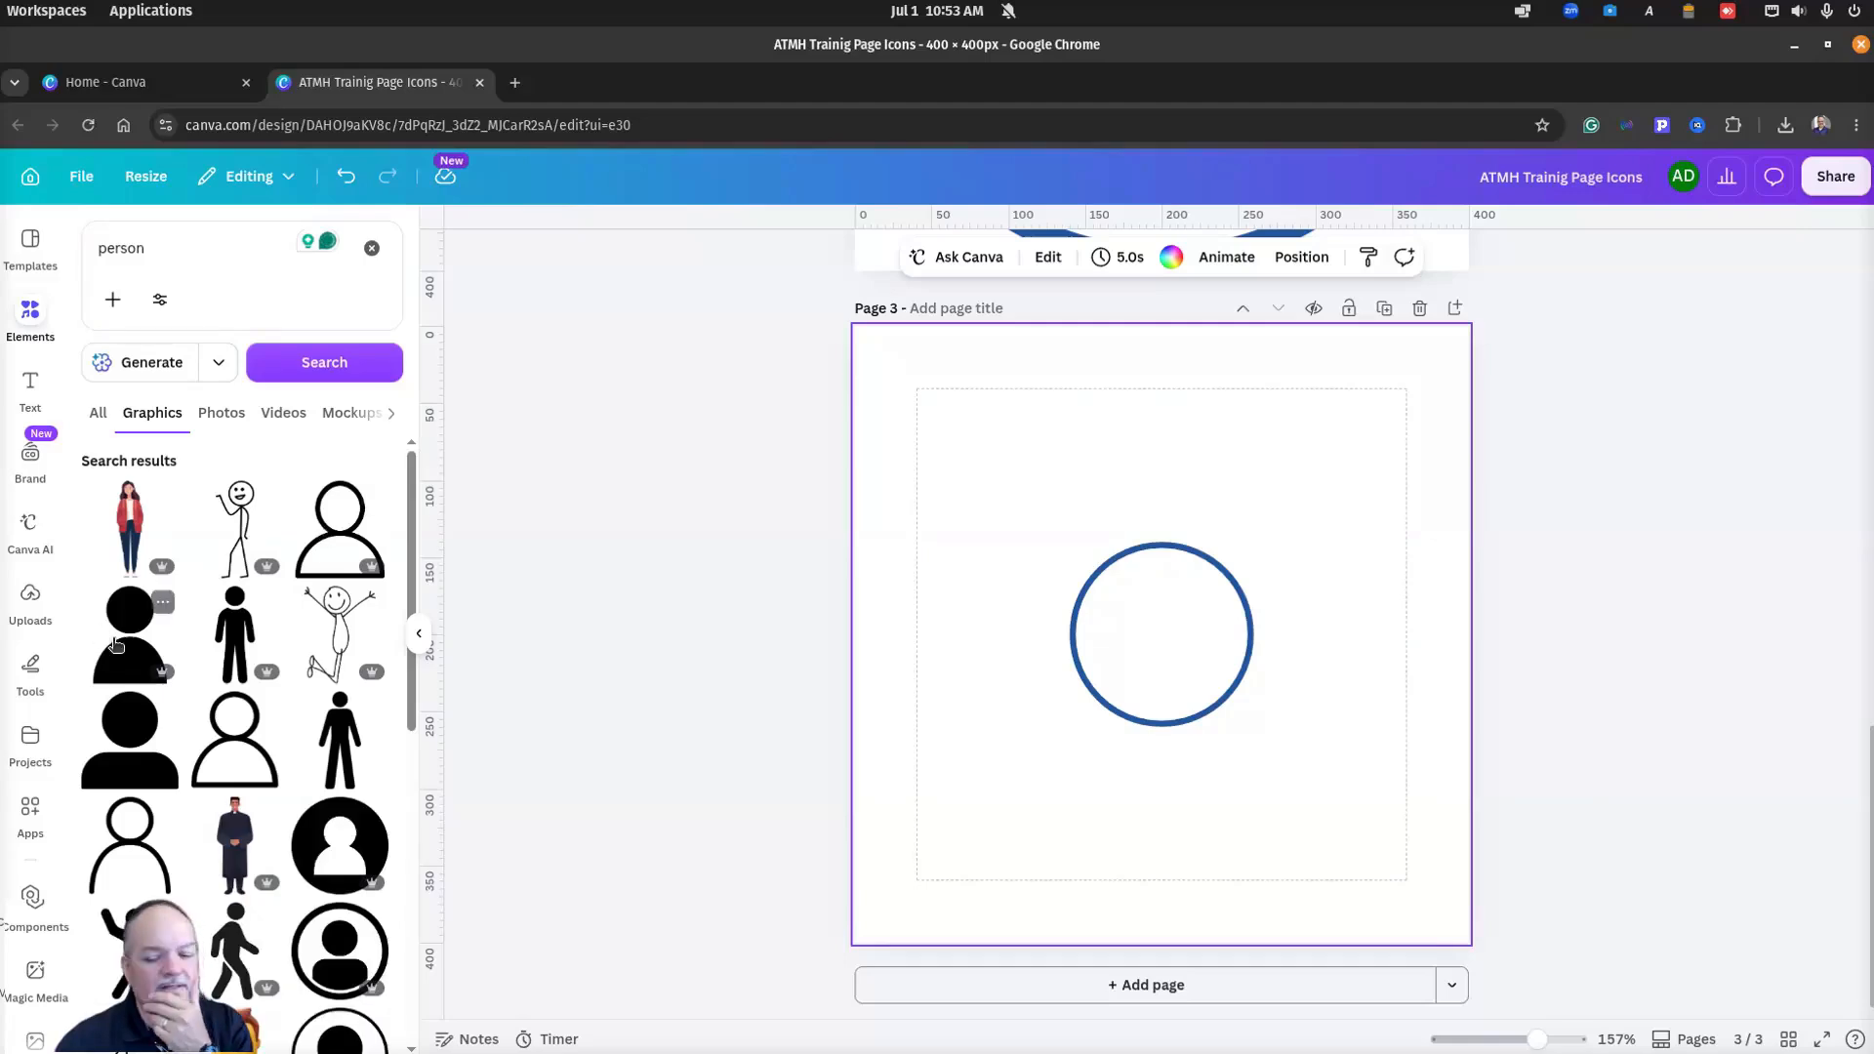
click(131, 661)
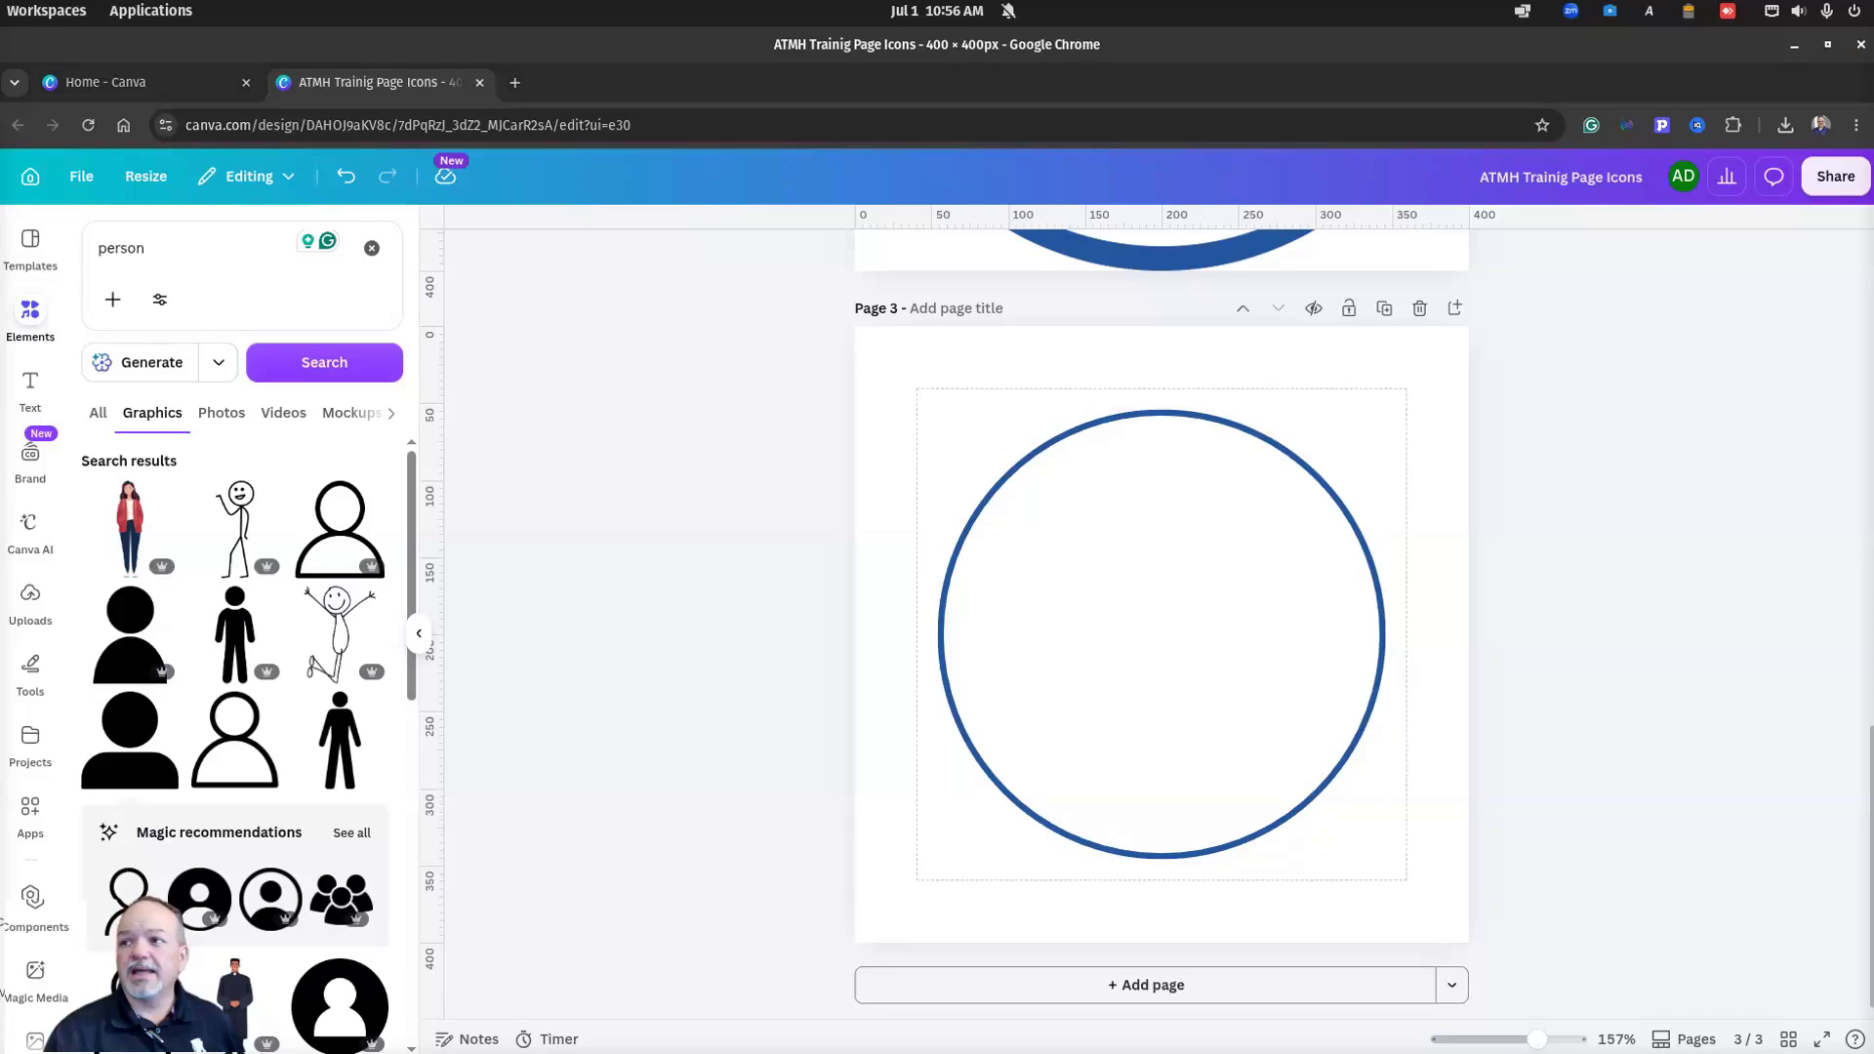
Step: Bring ATMH_Training_Page_Mockup.png into view to check the learning path icons, and move it back out of the way
drag(1873, 48, 1416, 49)
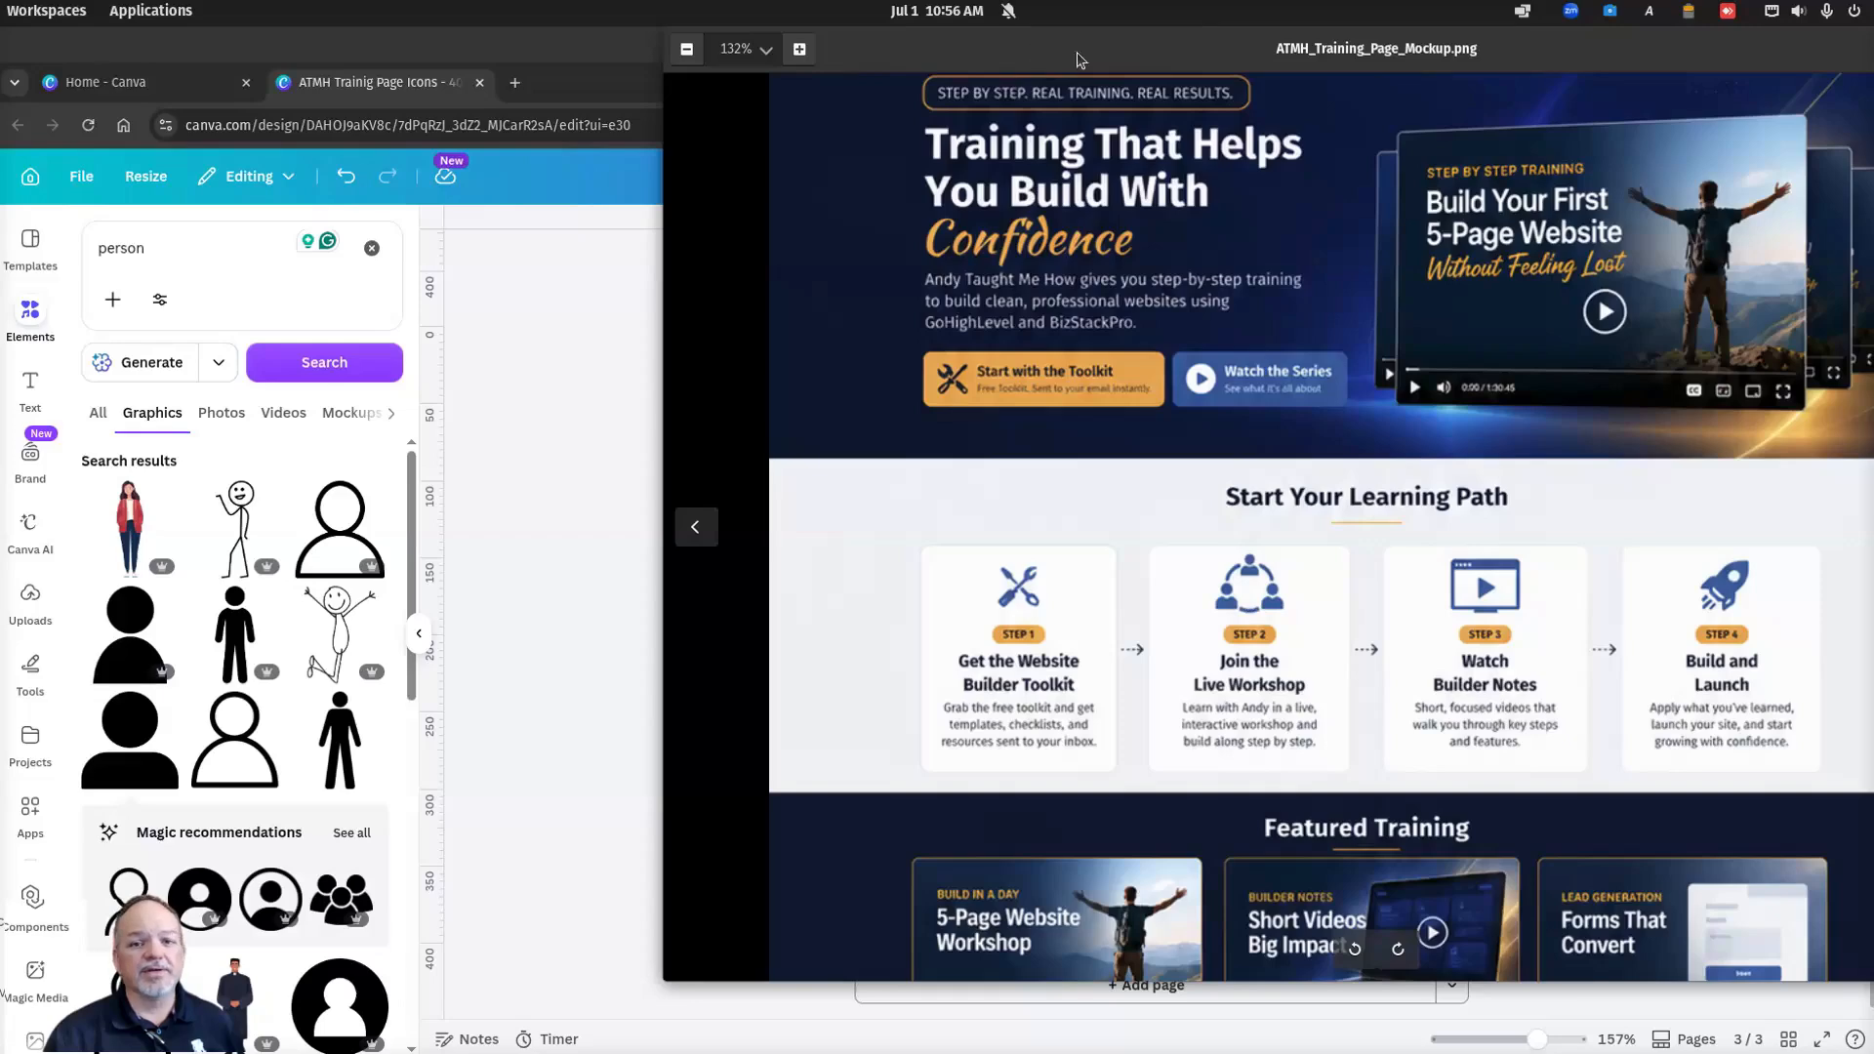
drag(1077, 60, 1872, 110)
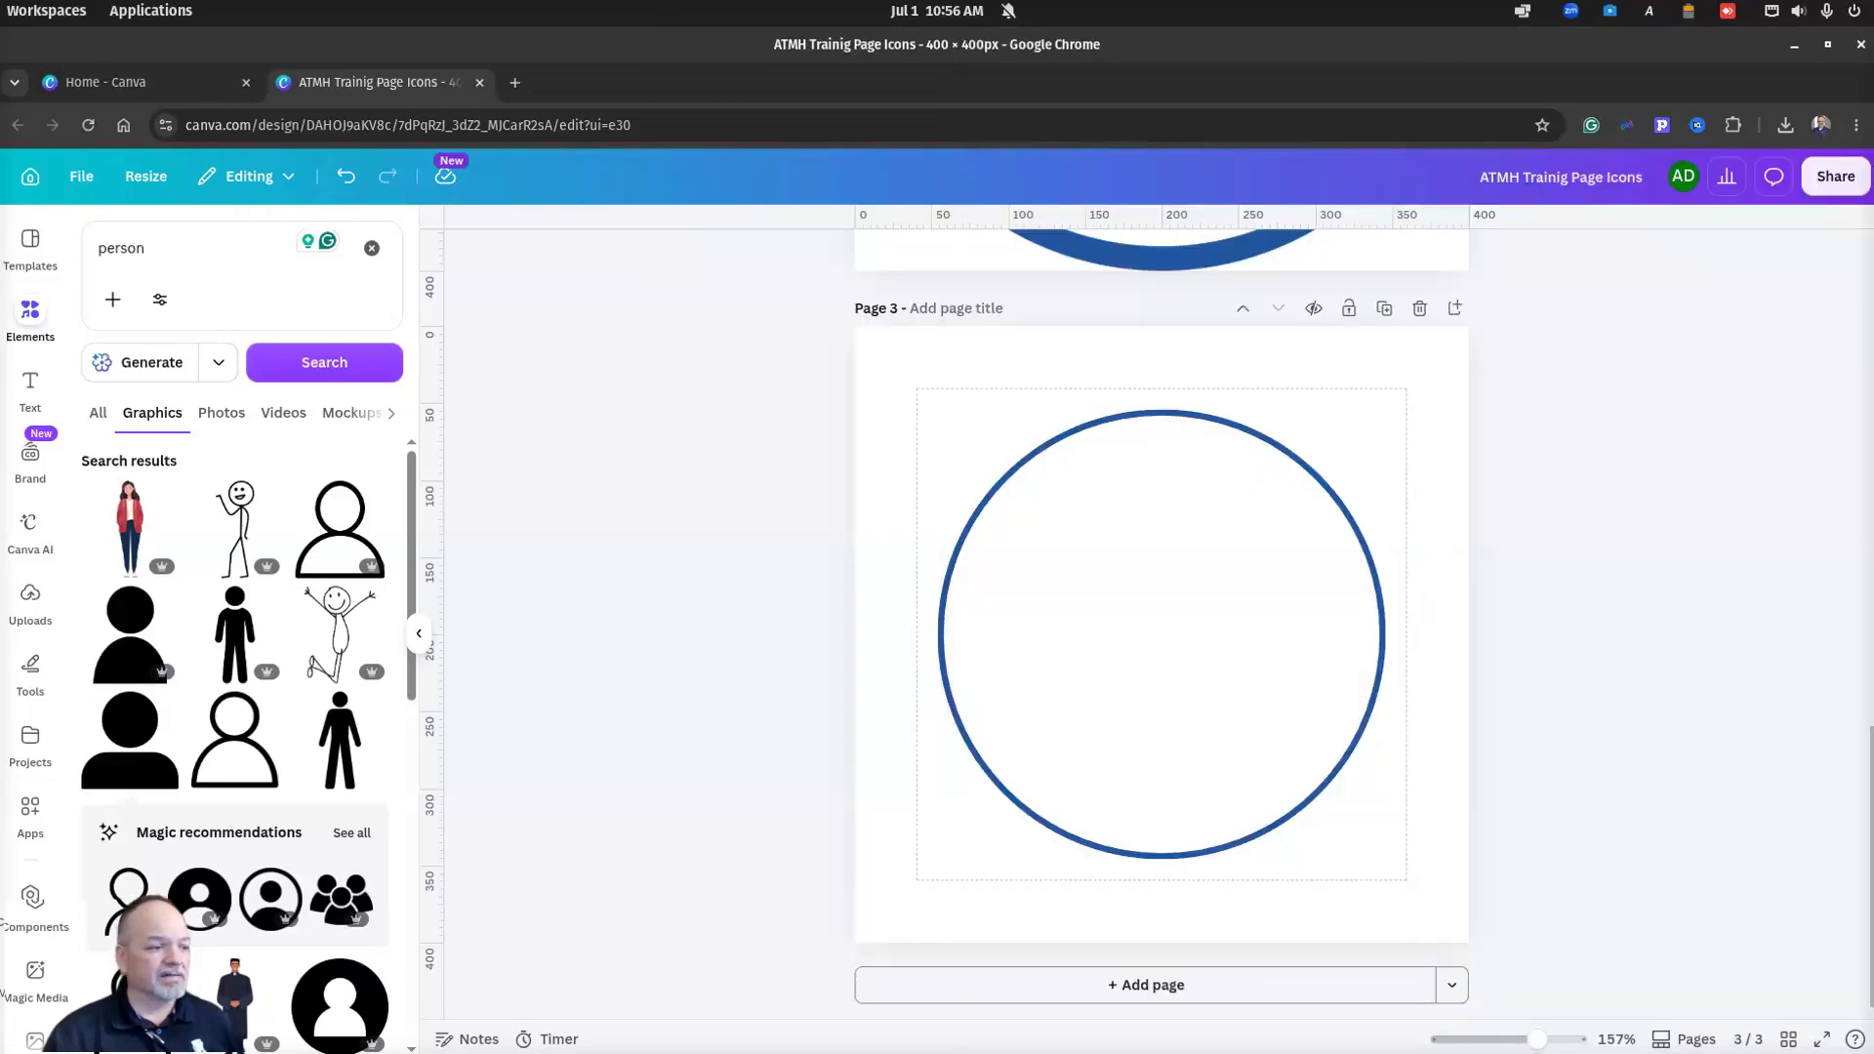
Step: Add the solid black person with a wide rounded body inside the circle and recolor it with the blue 22569e
click(115, 716)
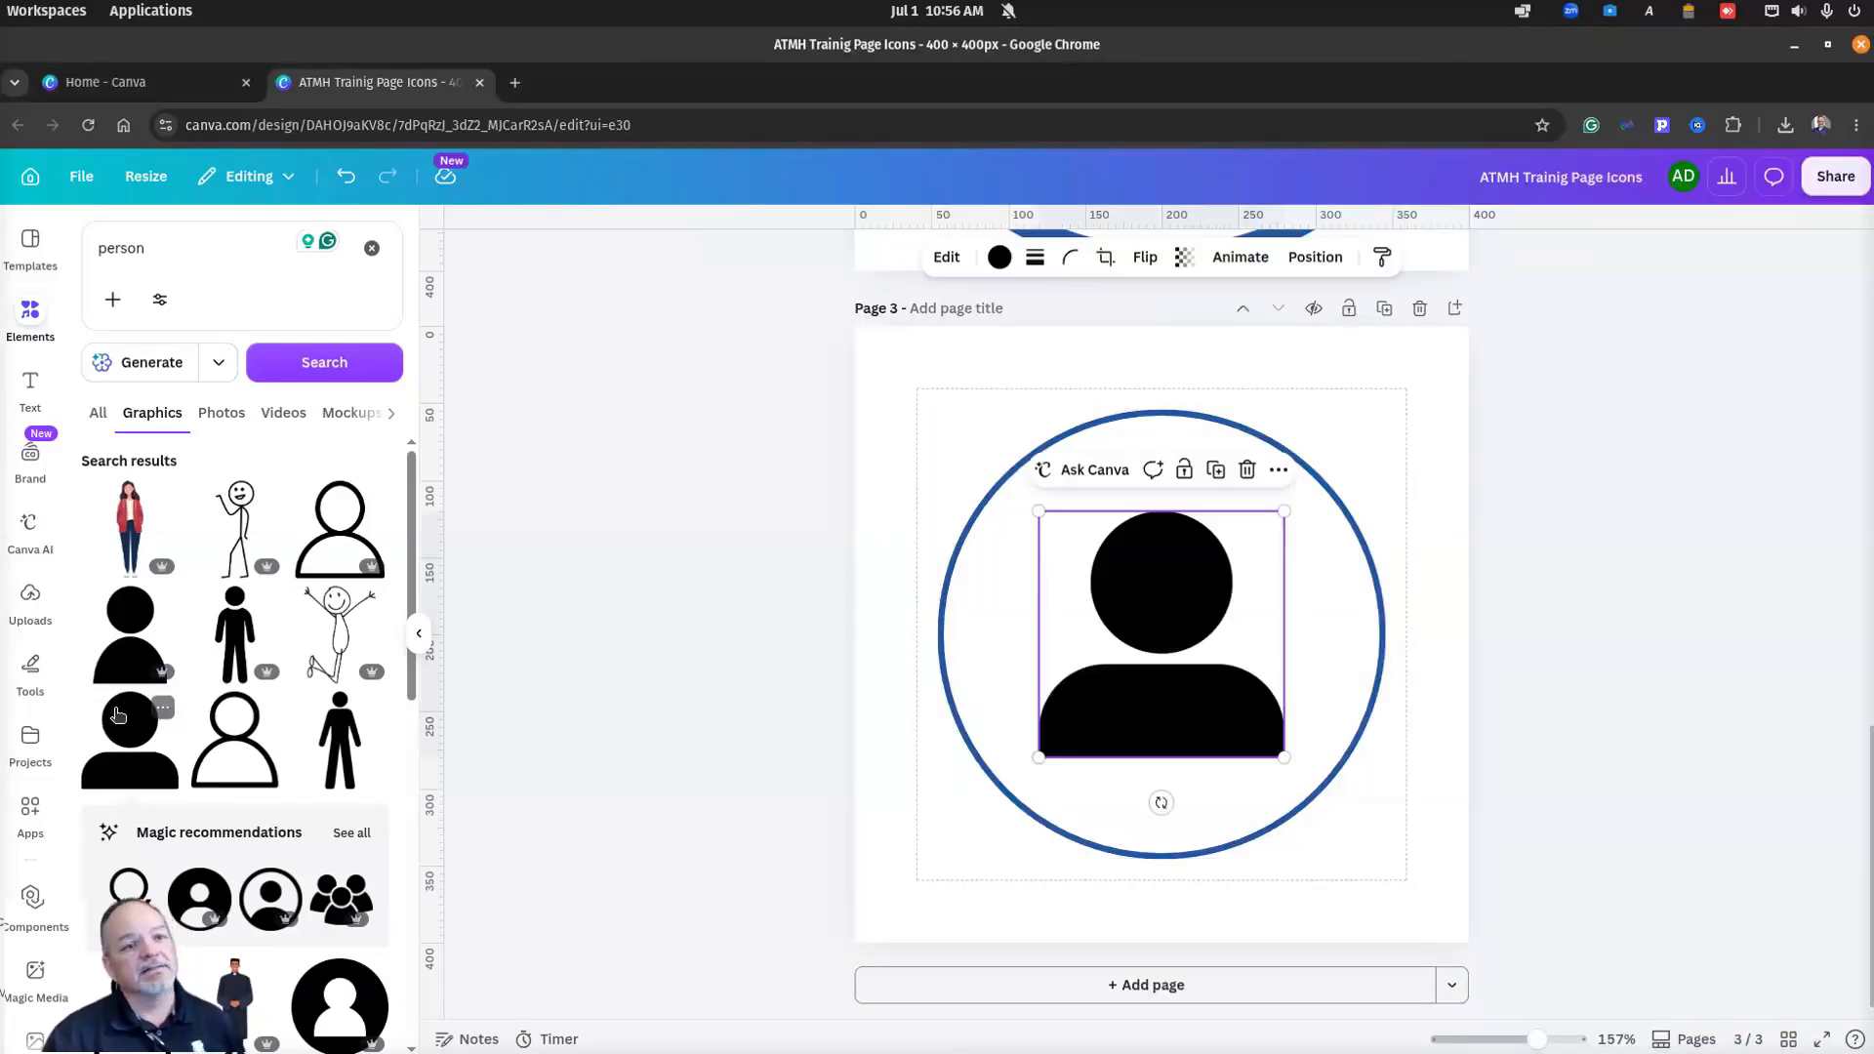
click(996, 257)
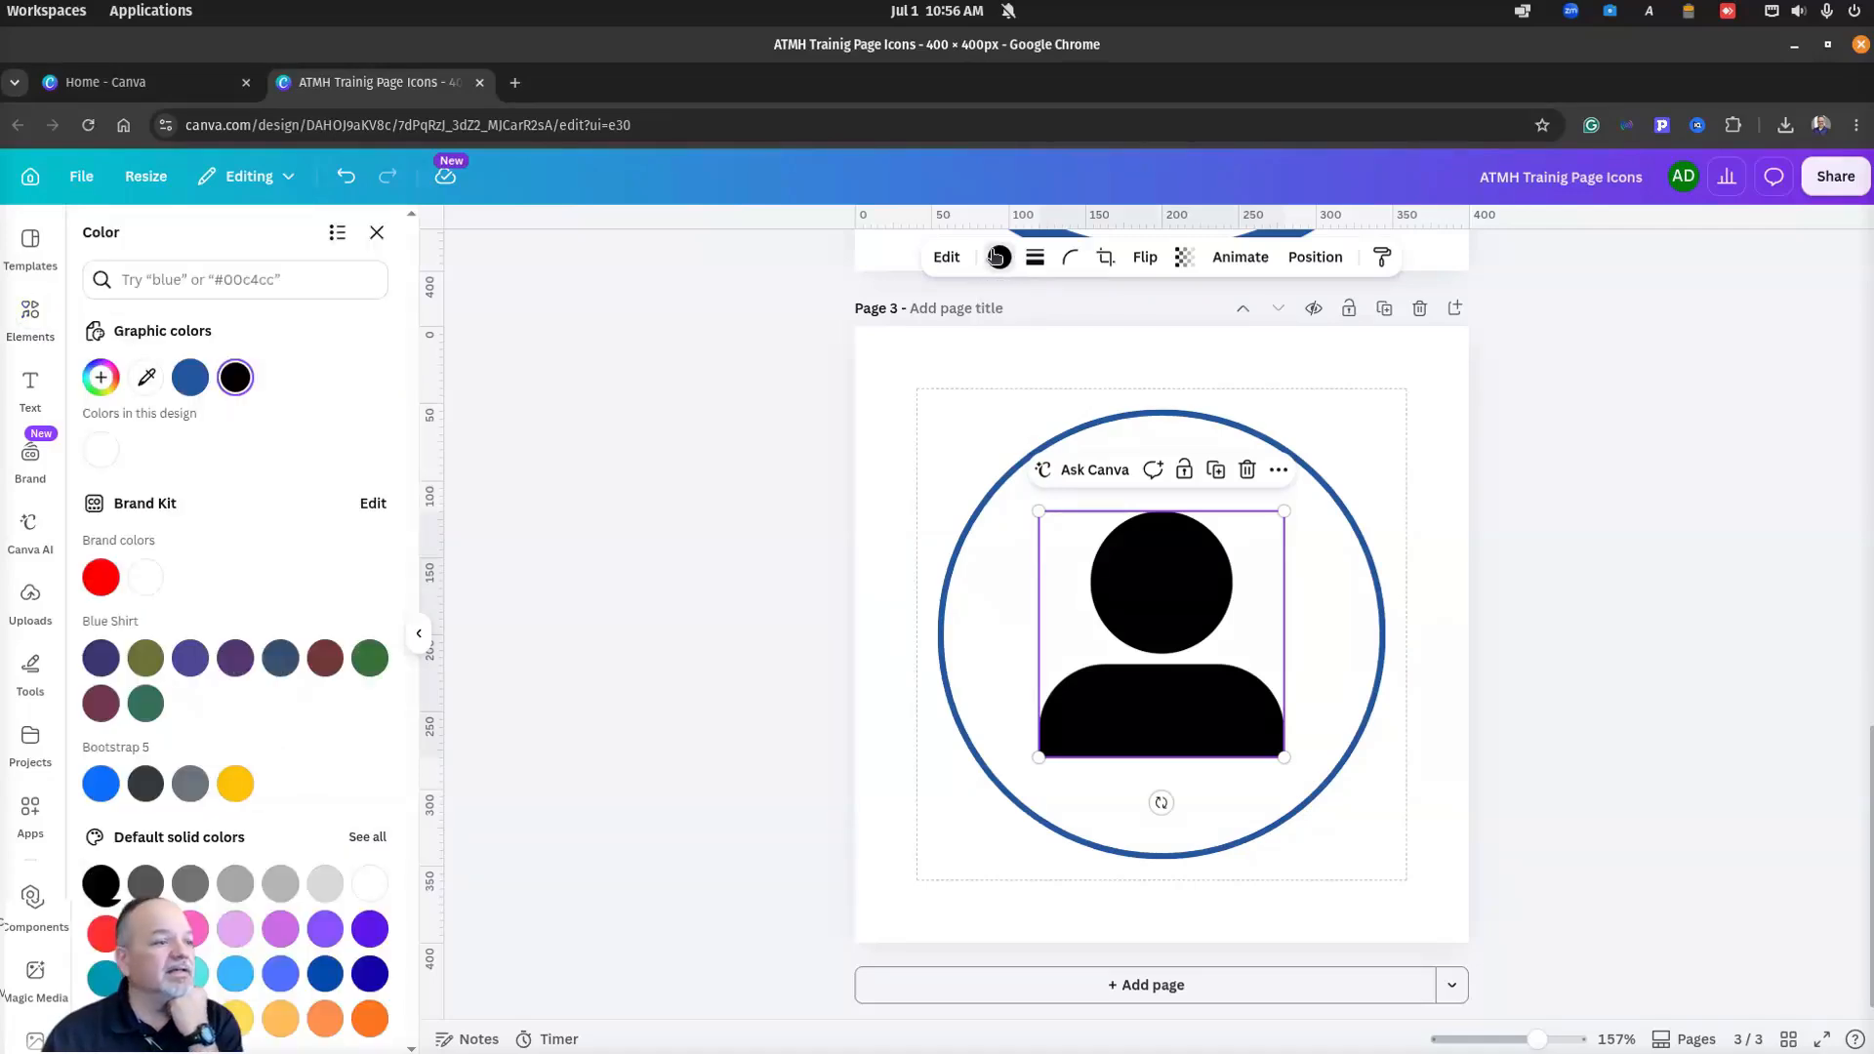
click(186, 380)
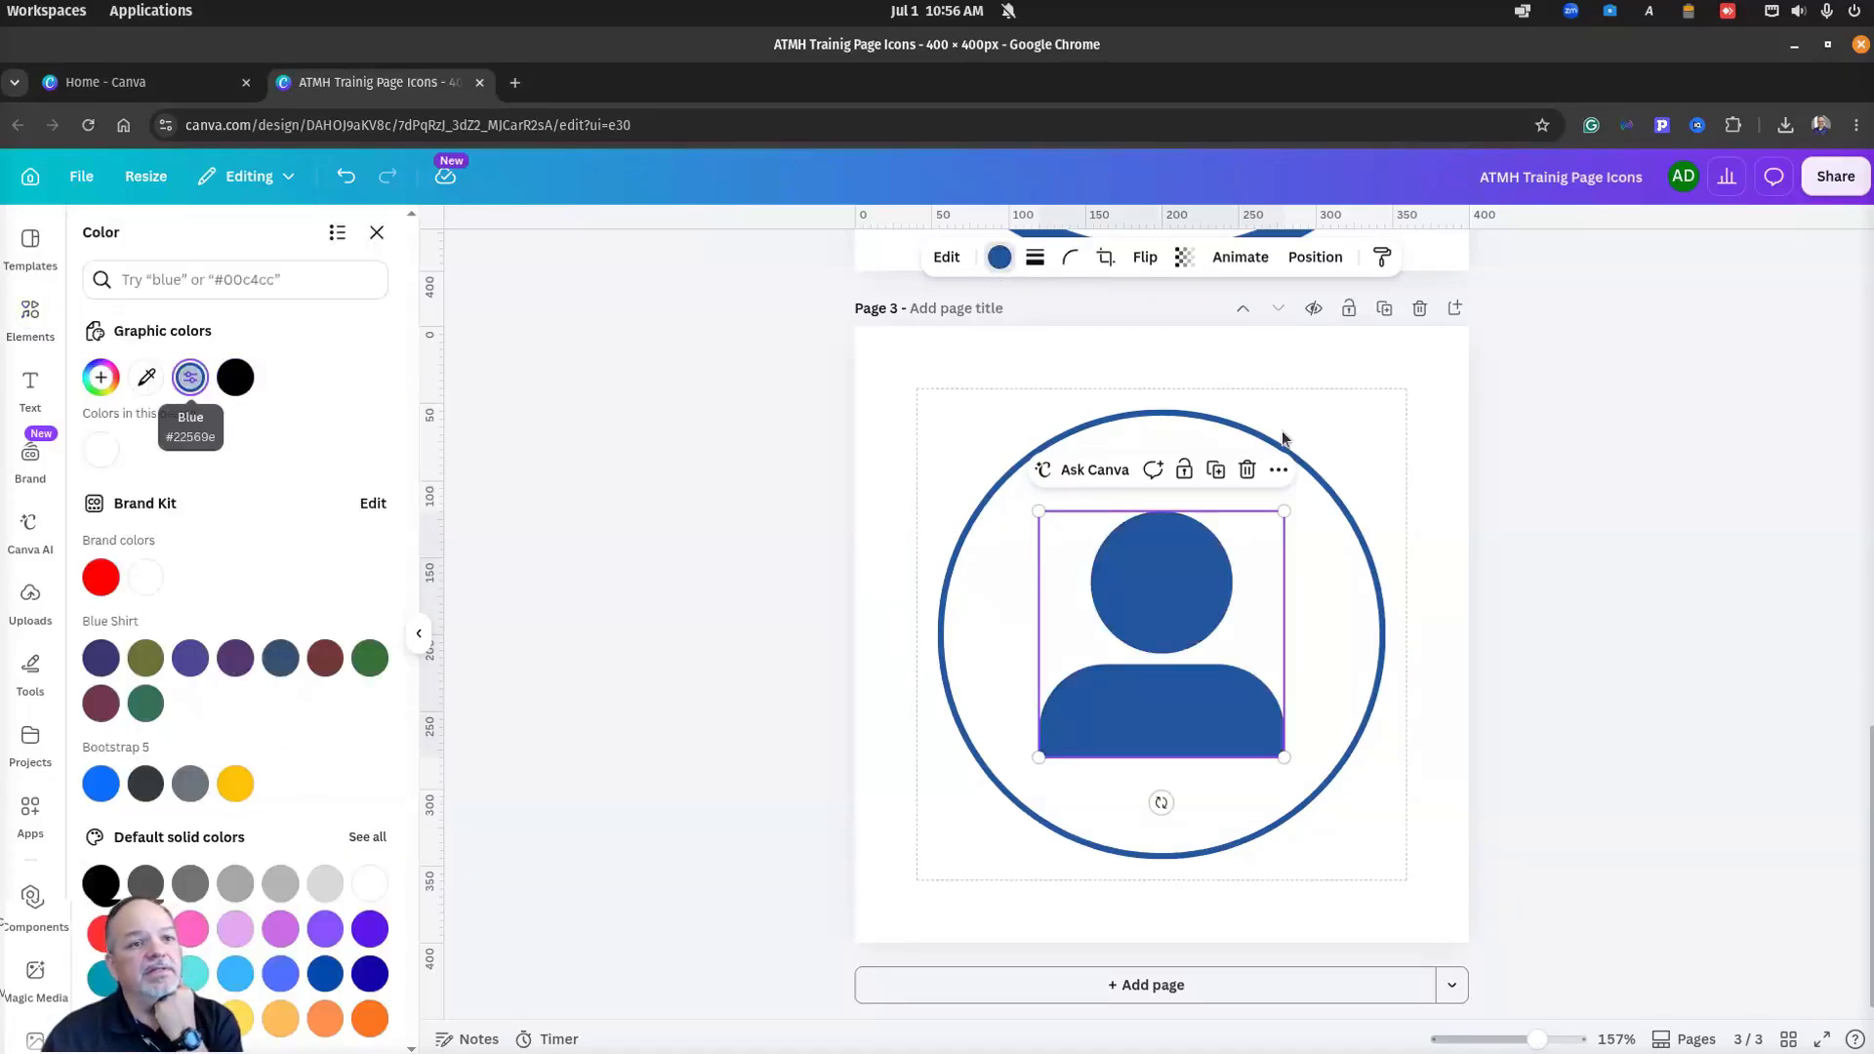
click(1034, 258)
click(988, 324)
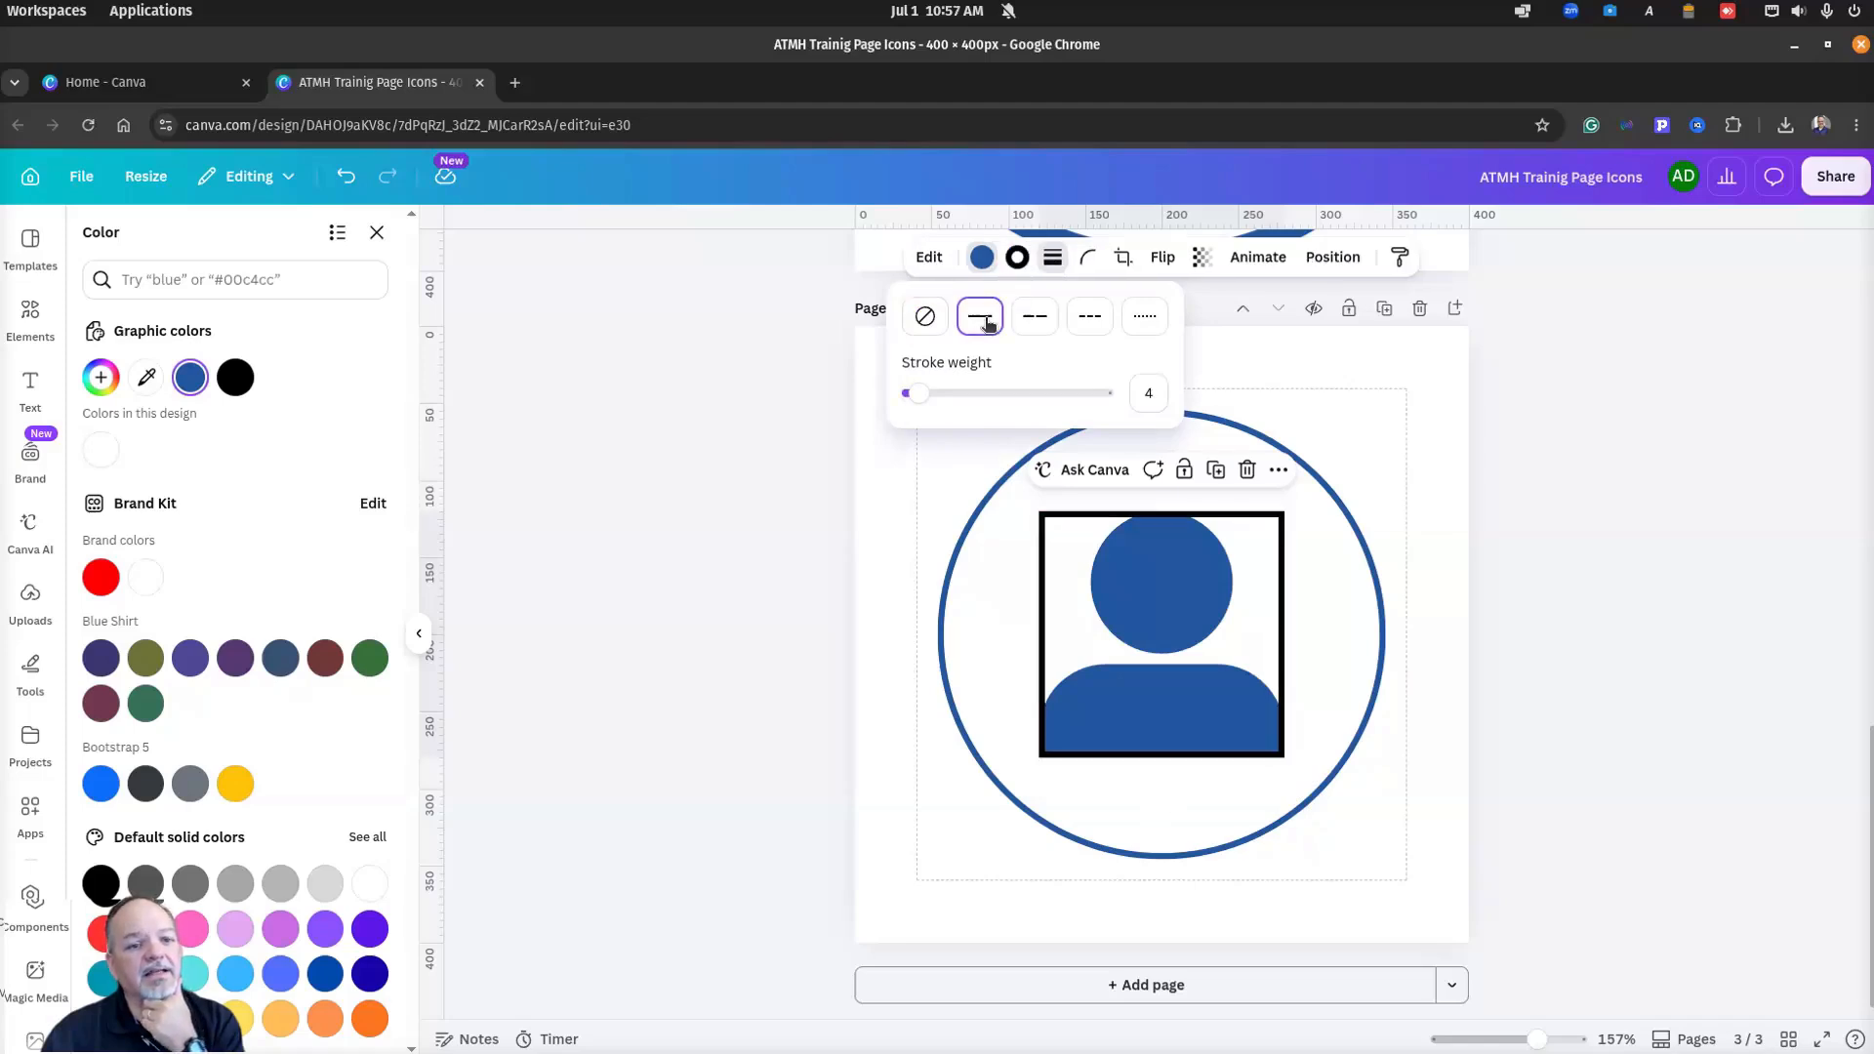
click(925, 316)
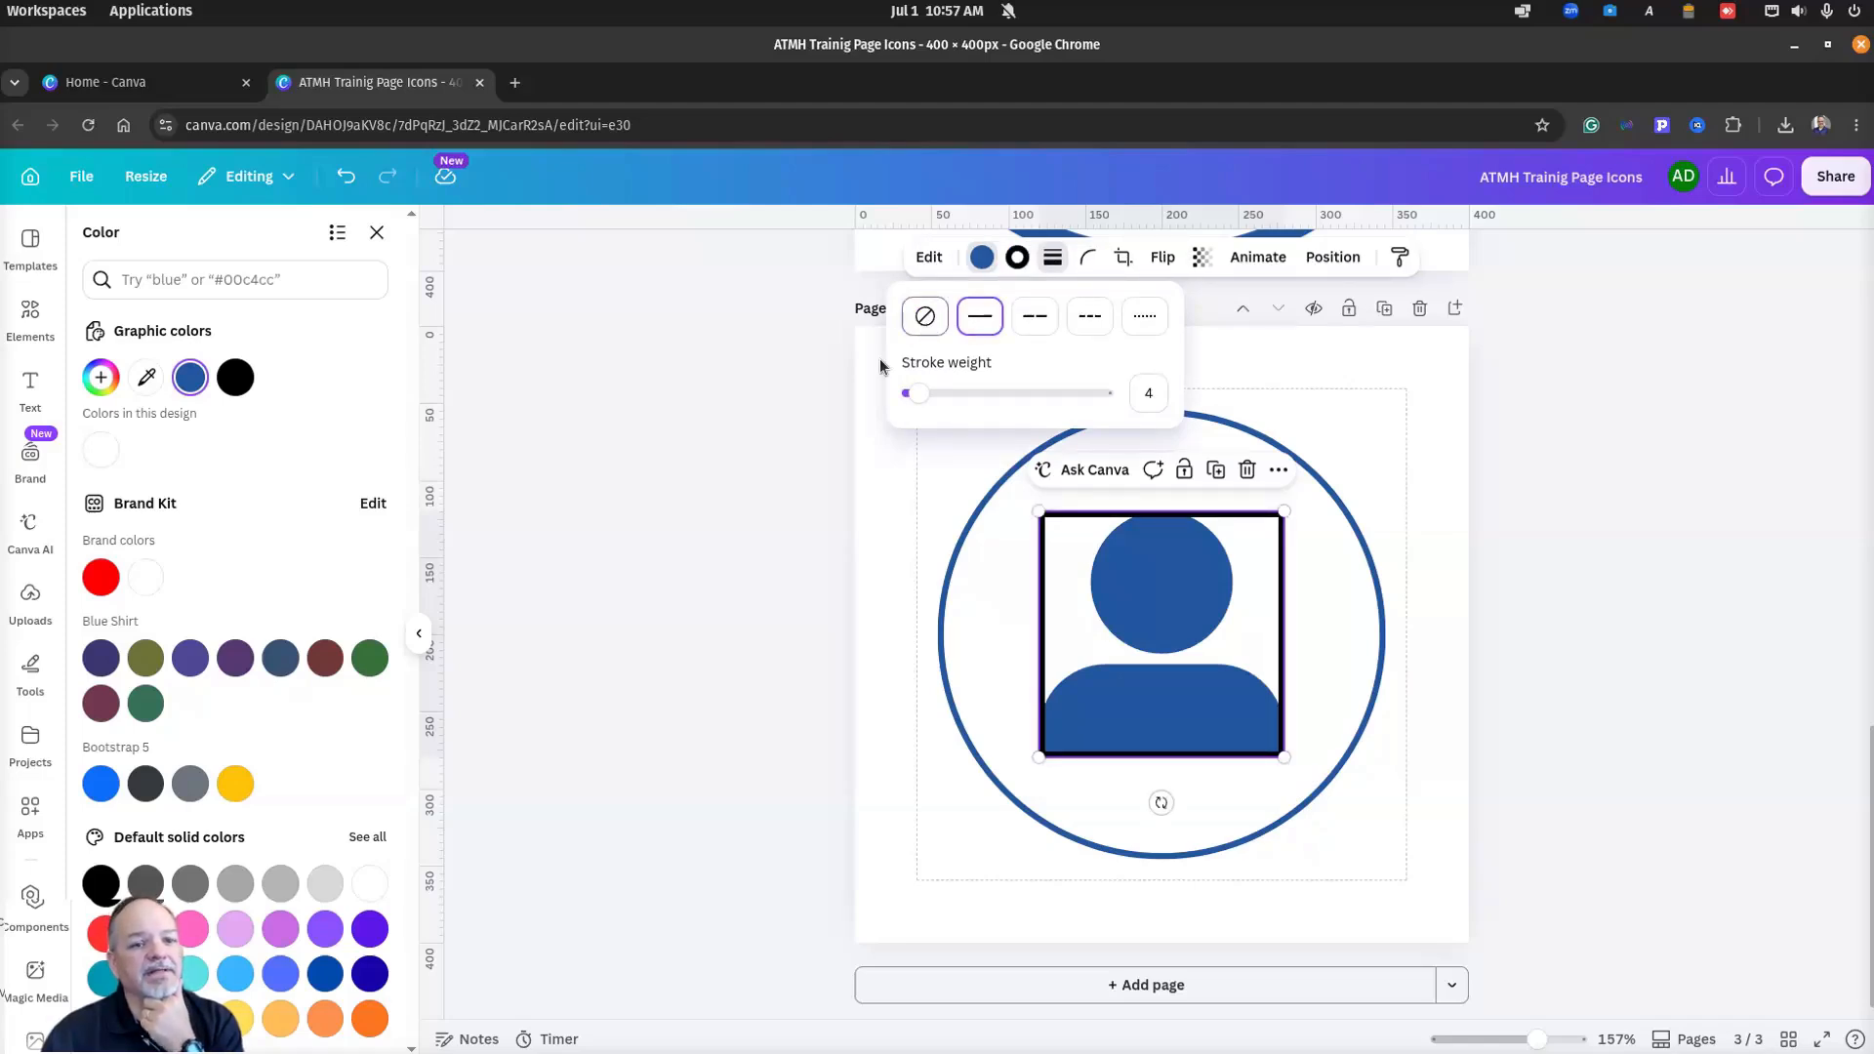
click(732, 557)
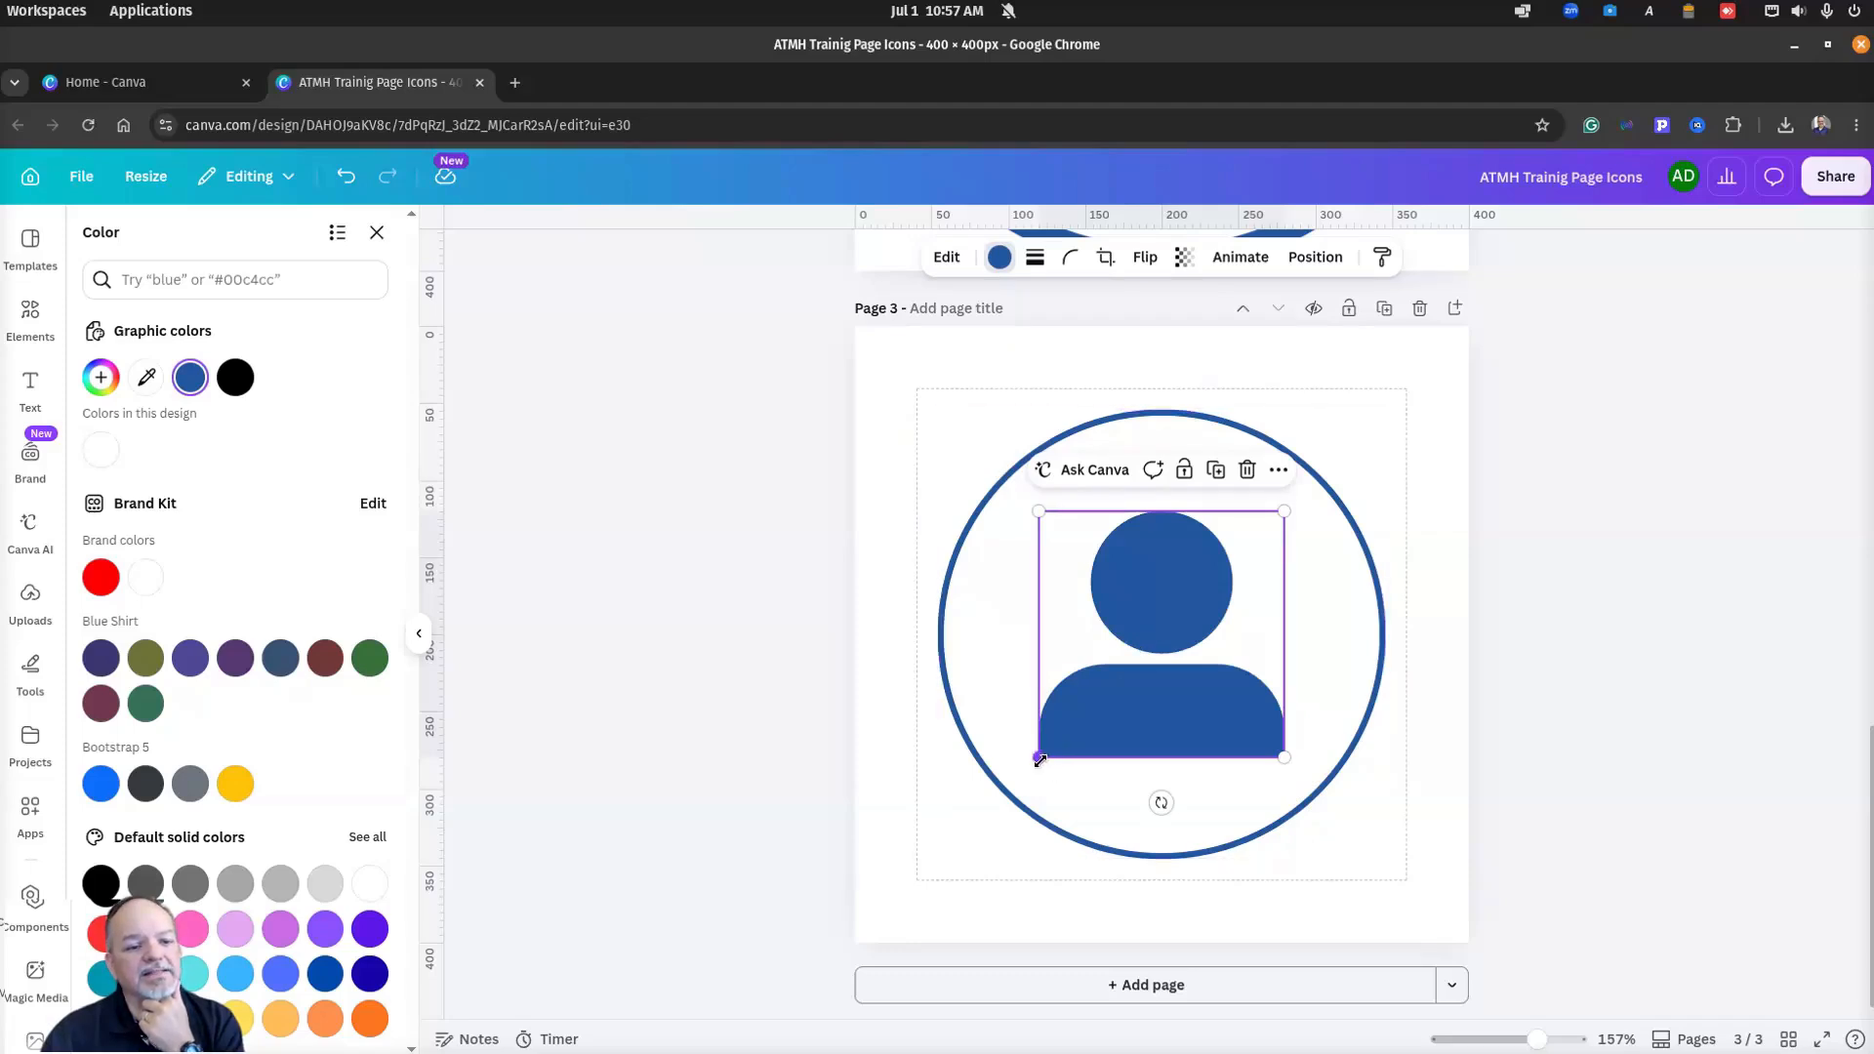
Step: Shrink the blue person and make a white duplicate of it, placed slightly lower over the original
drag(1039, 757, 1175, 690)
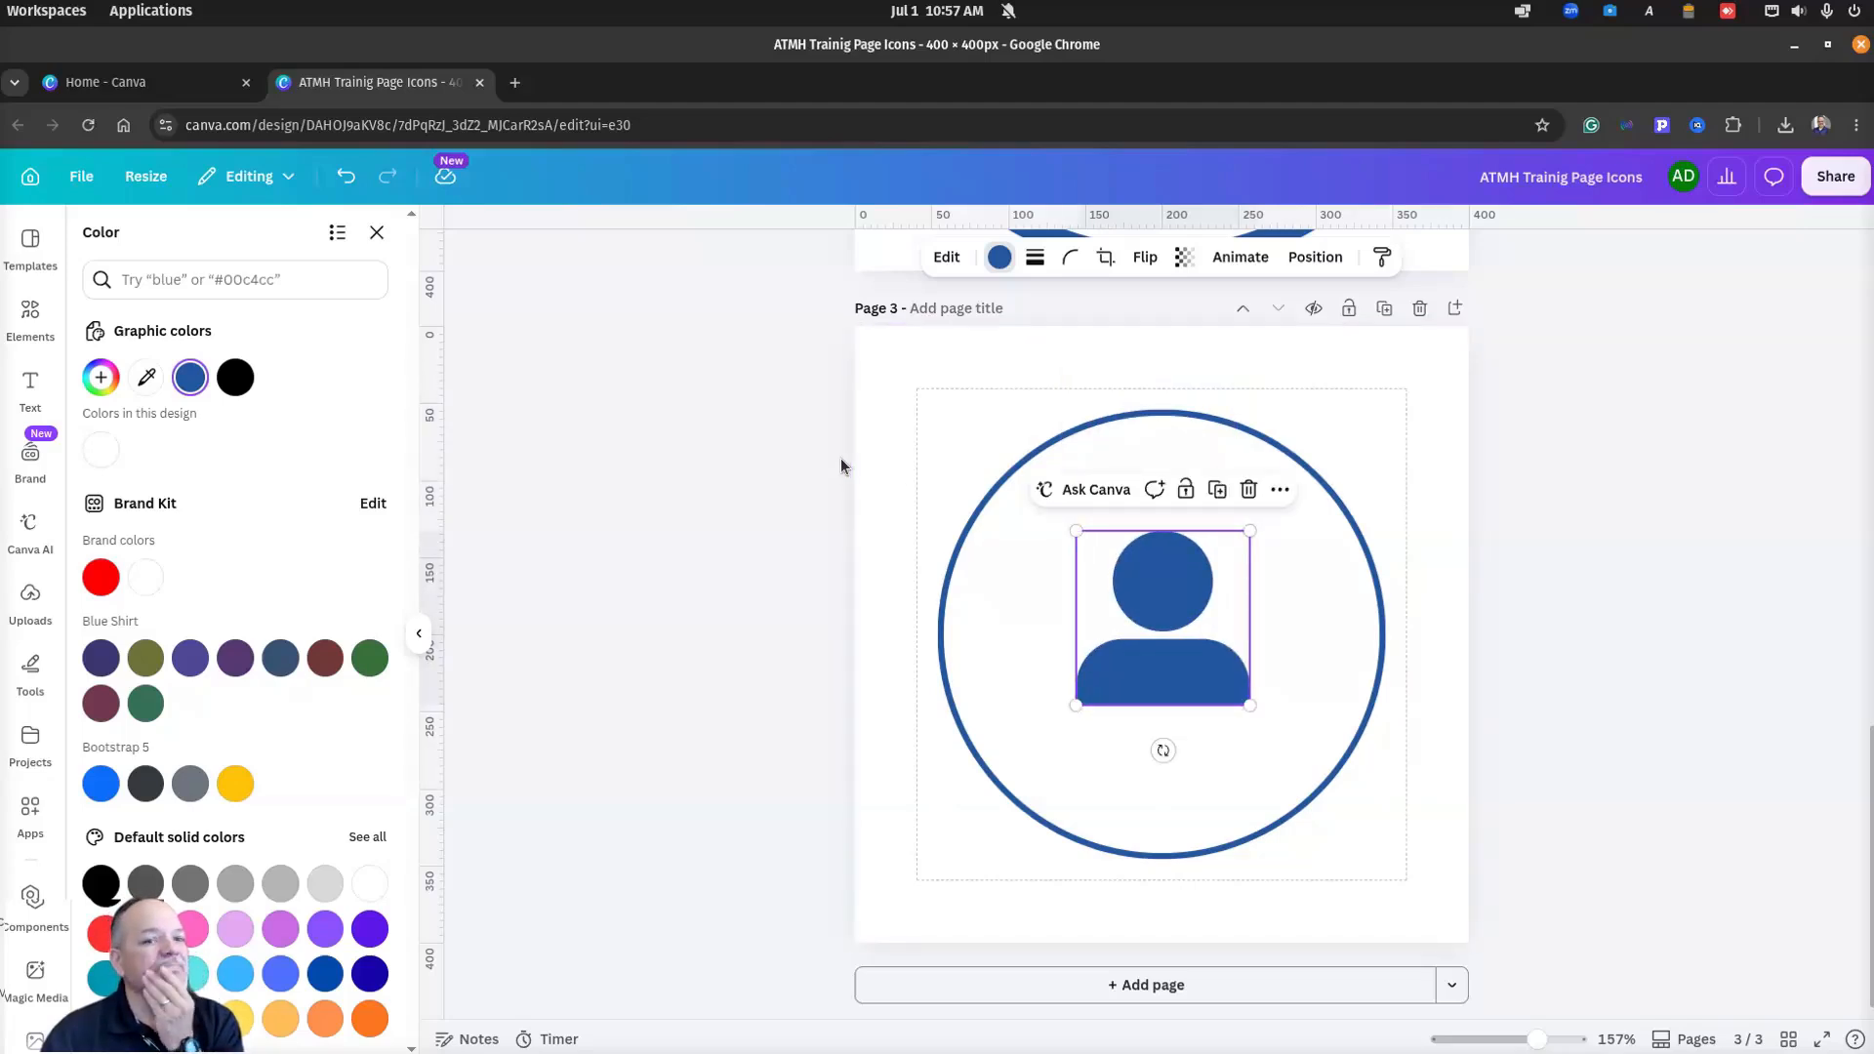
click(1216, 489)
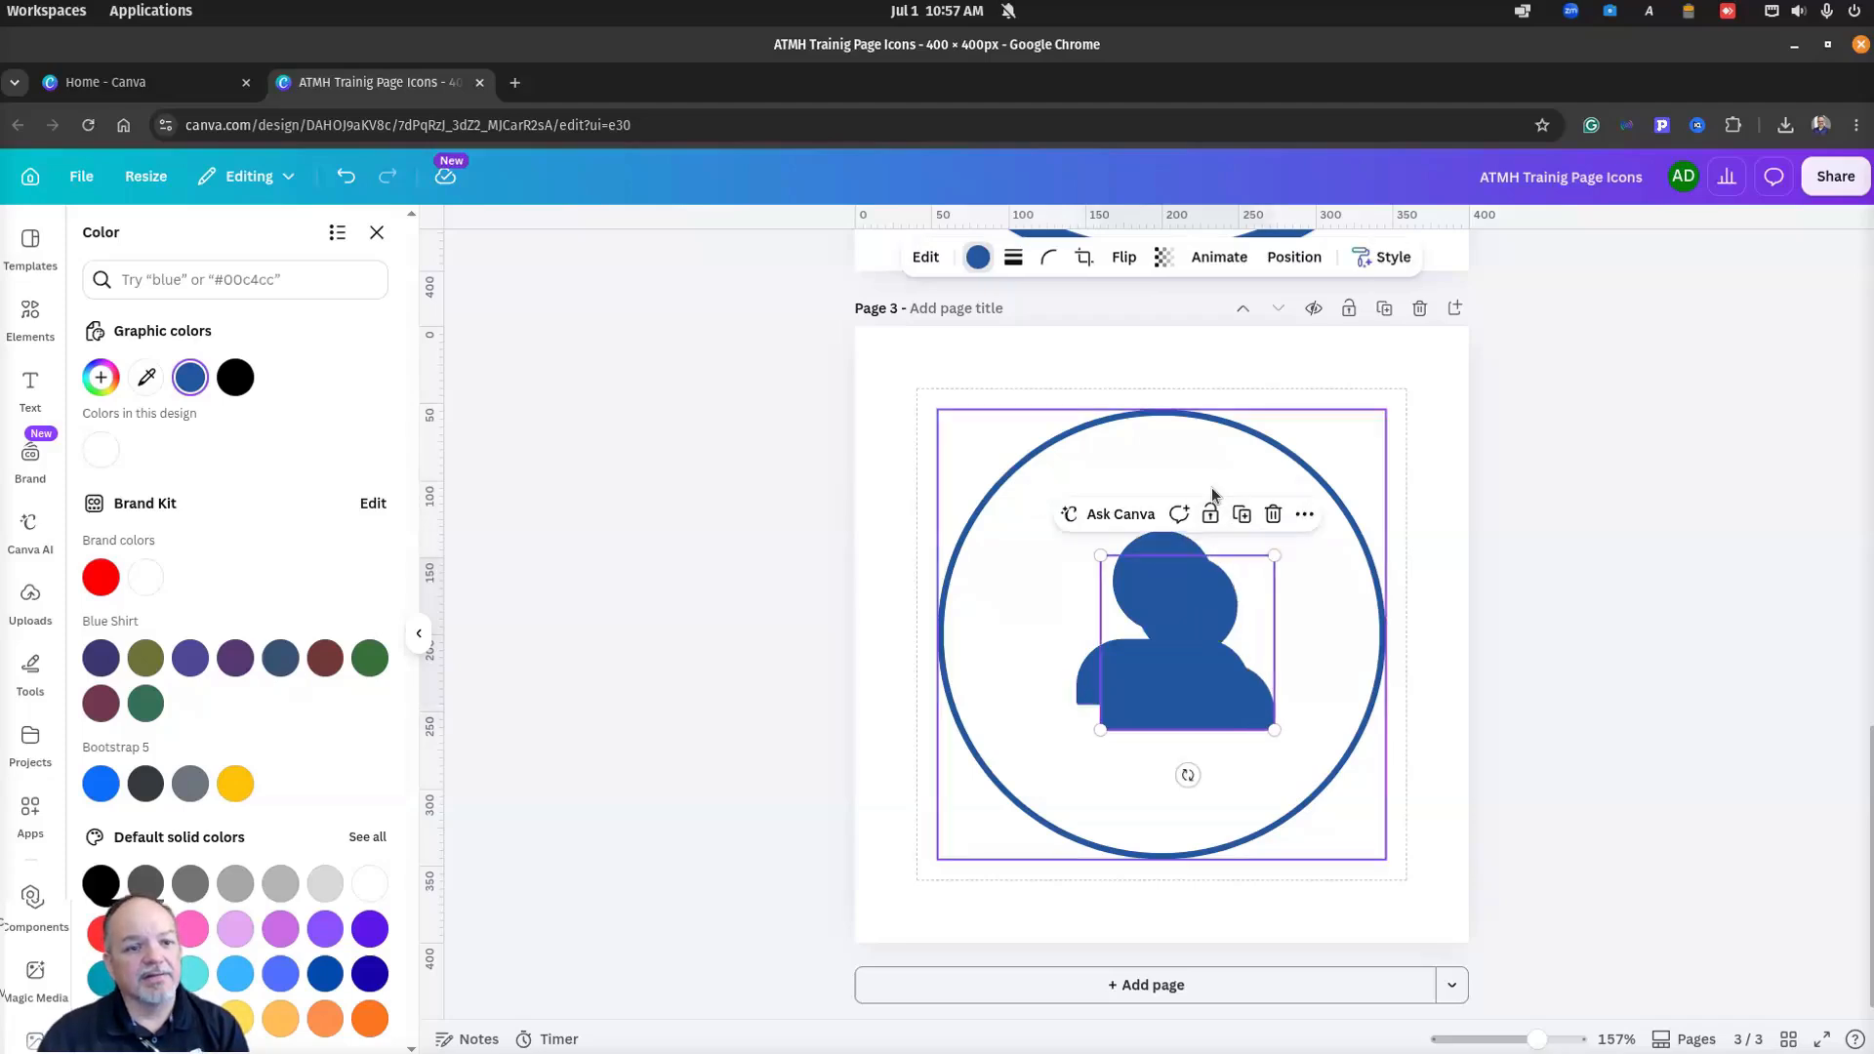
click(977, 256)
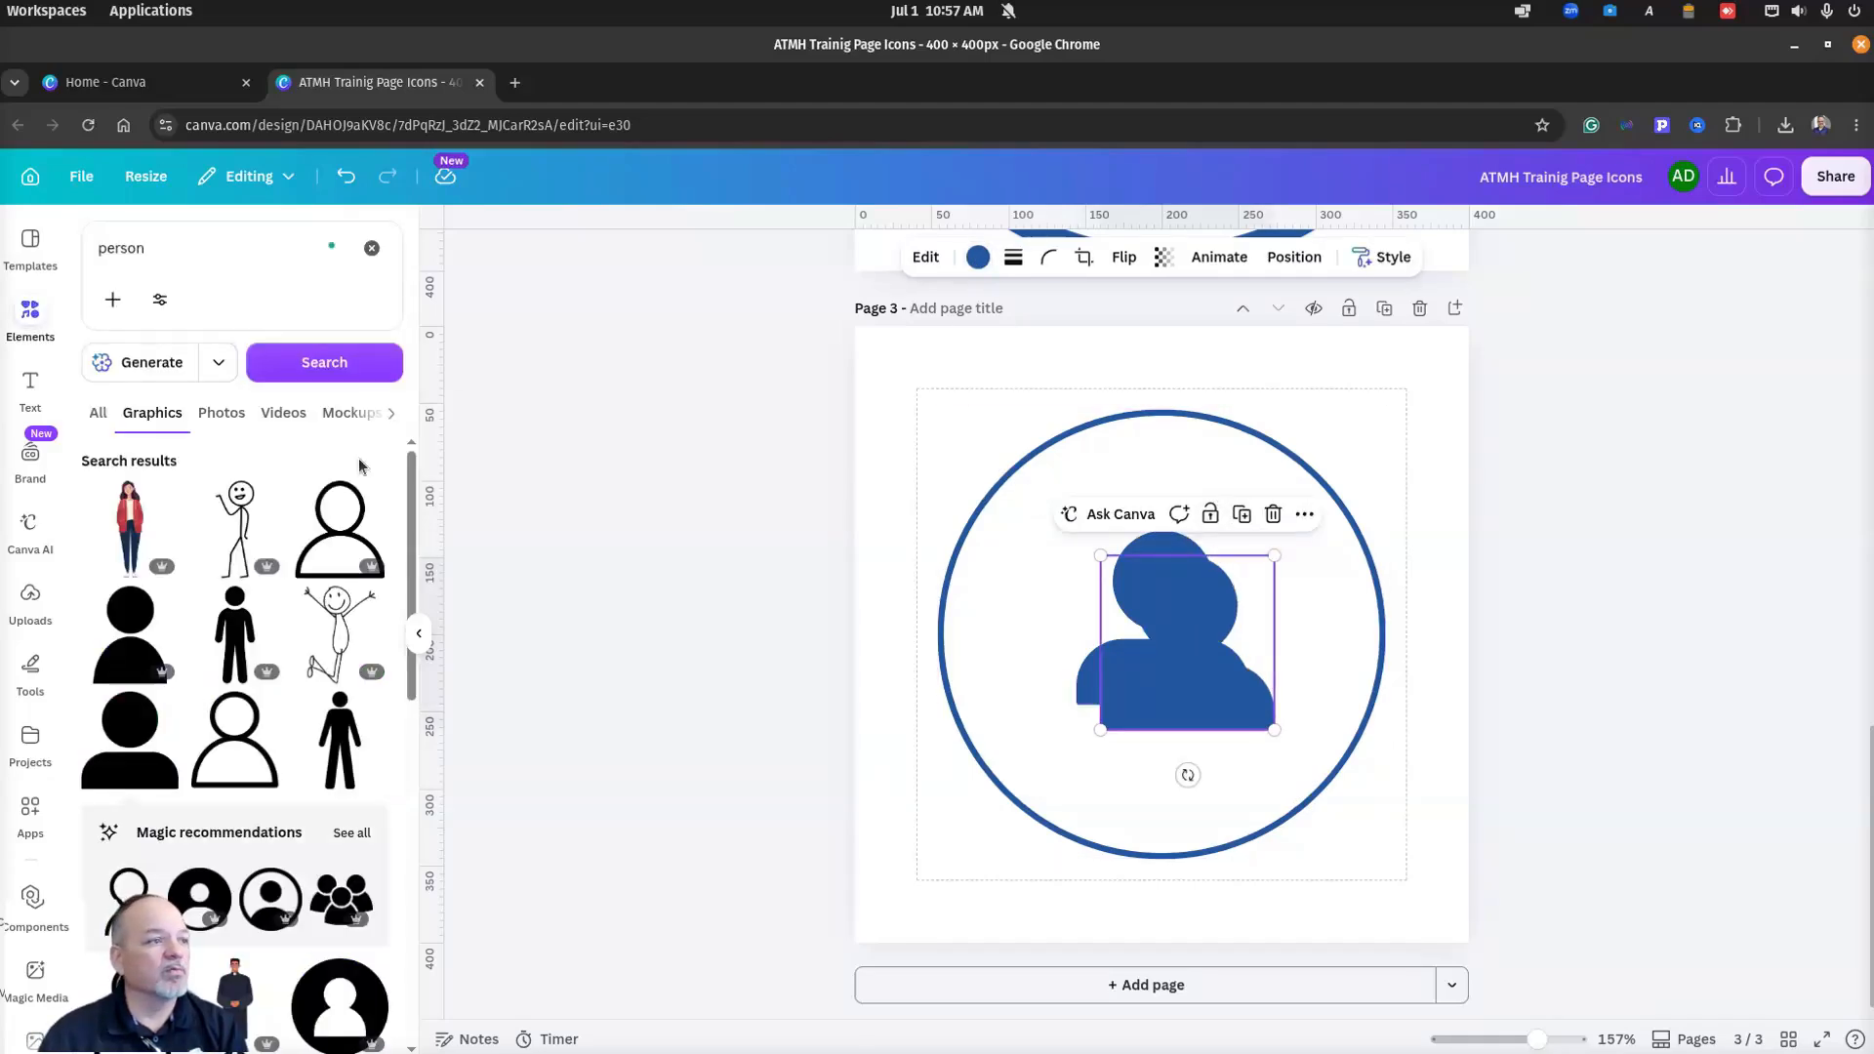
click(977, 256)
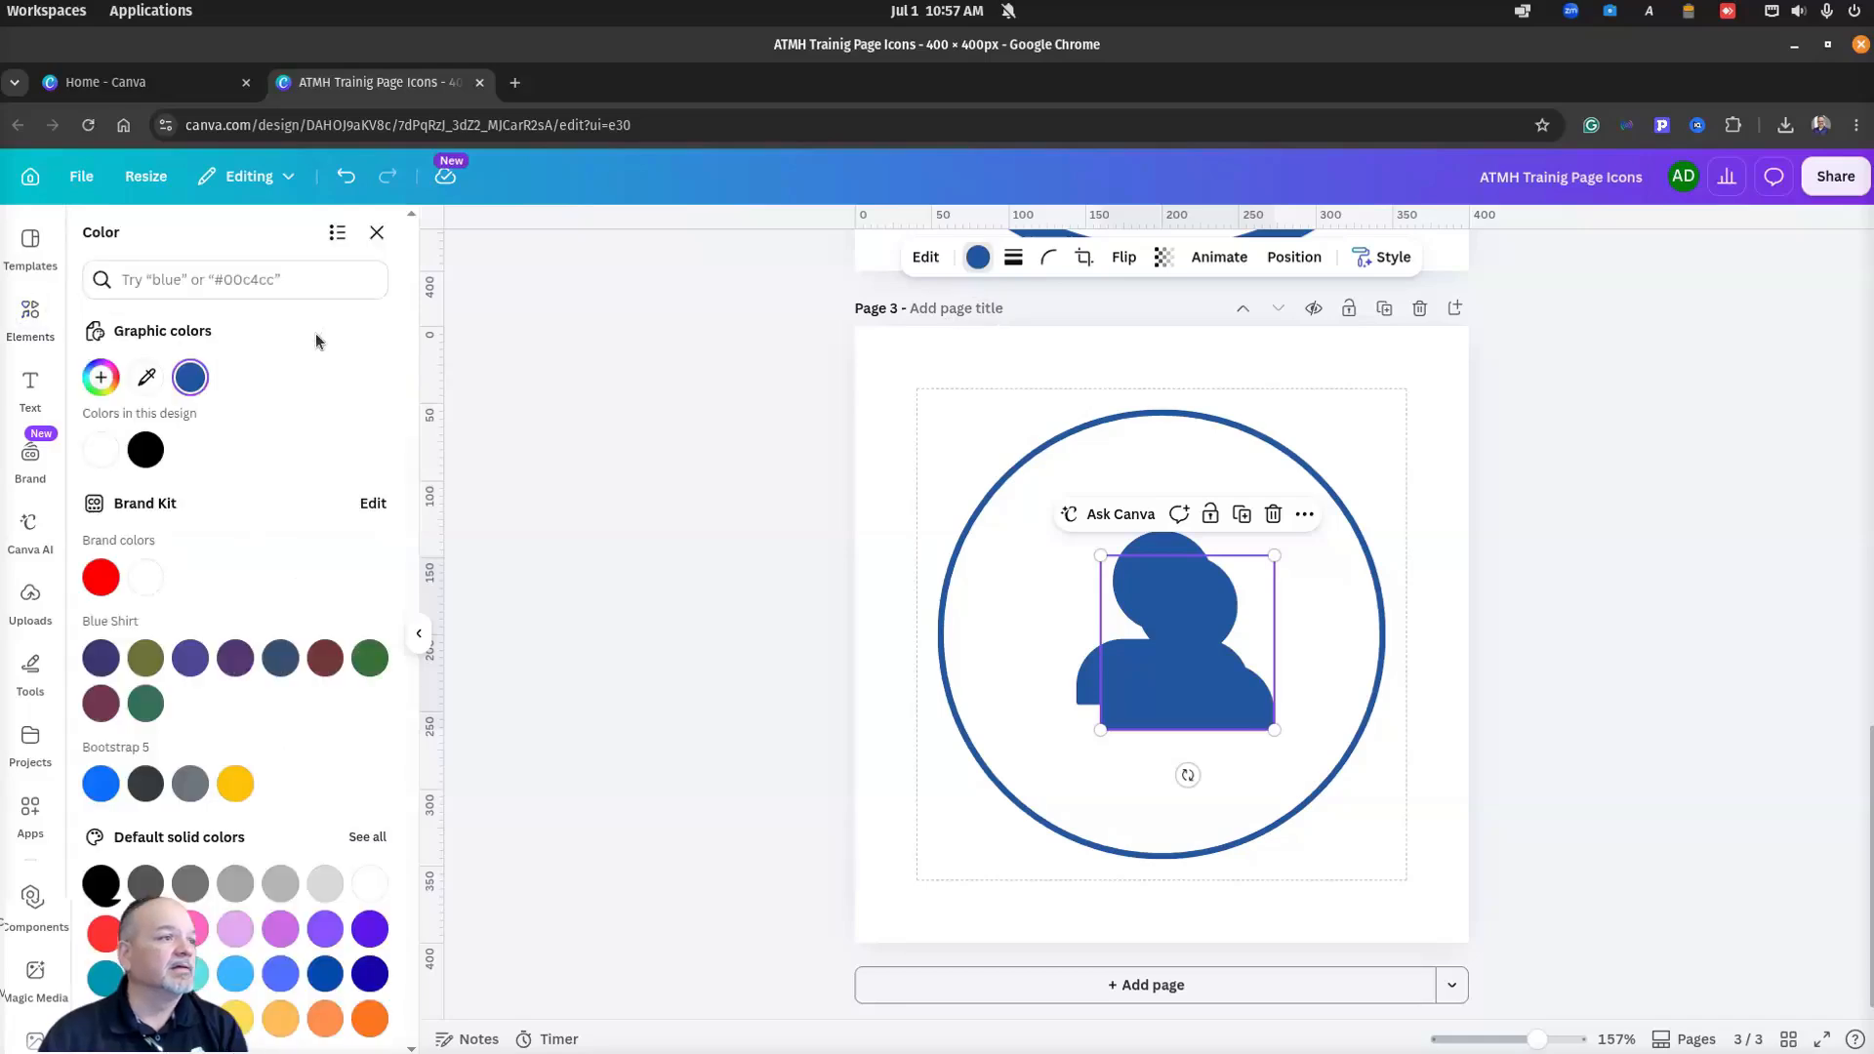
click(101, 449)
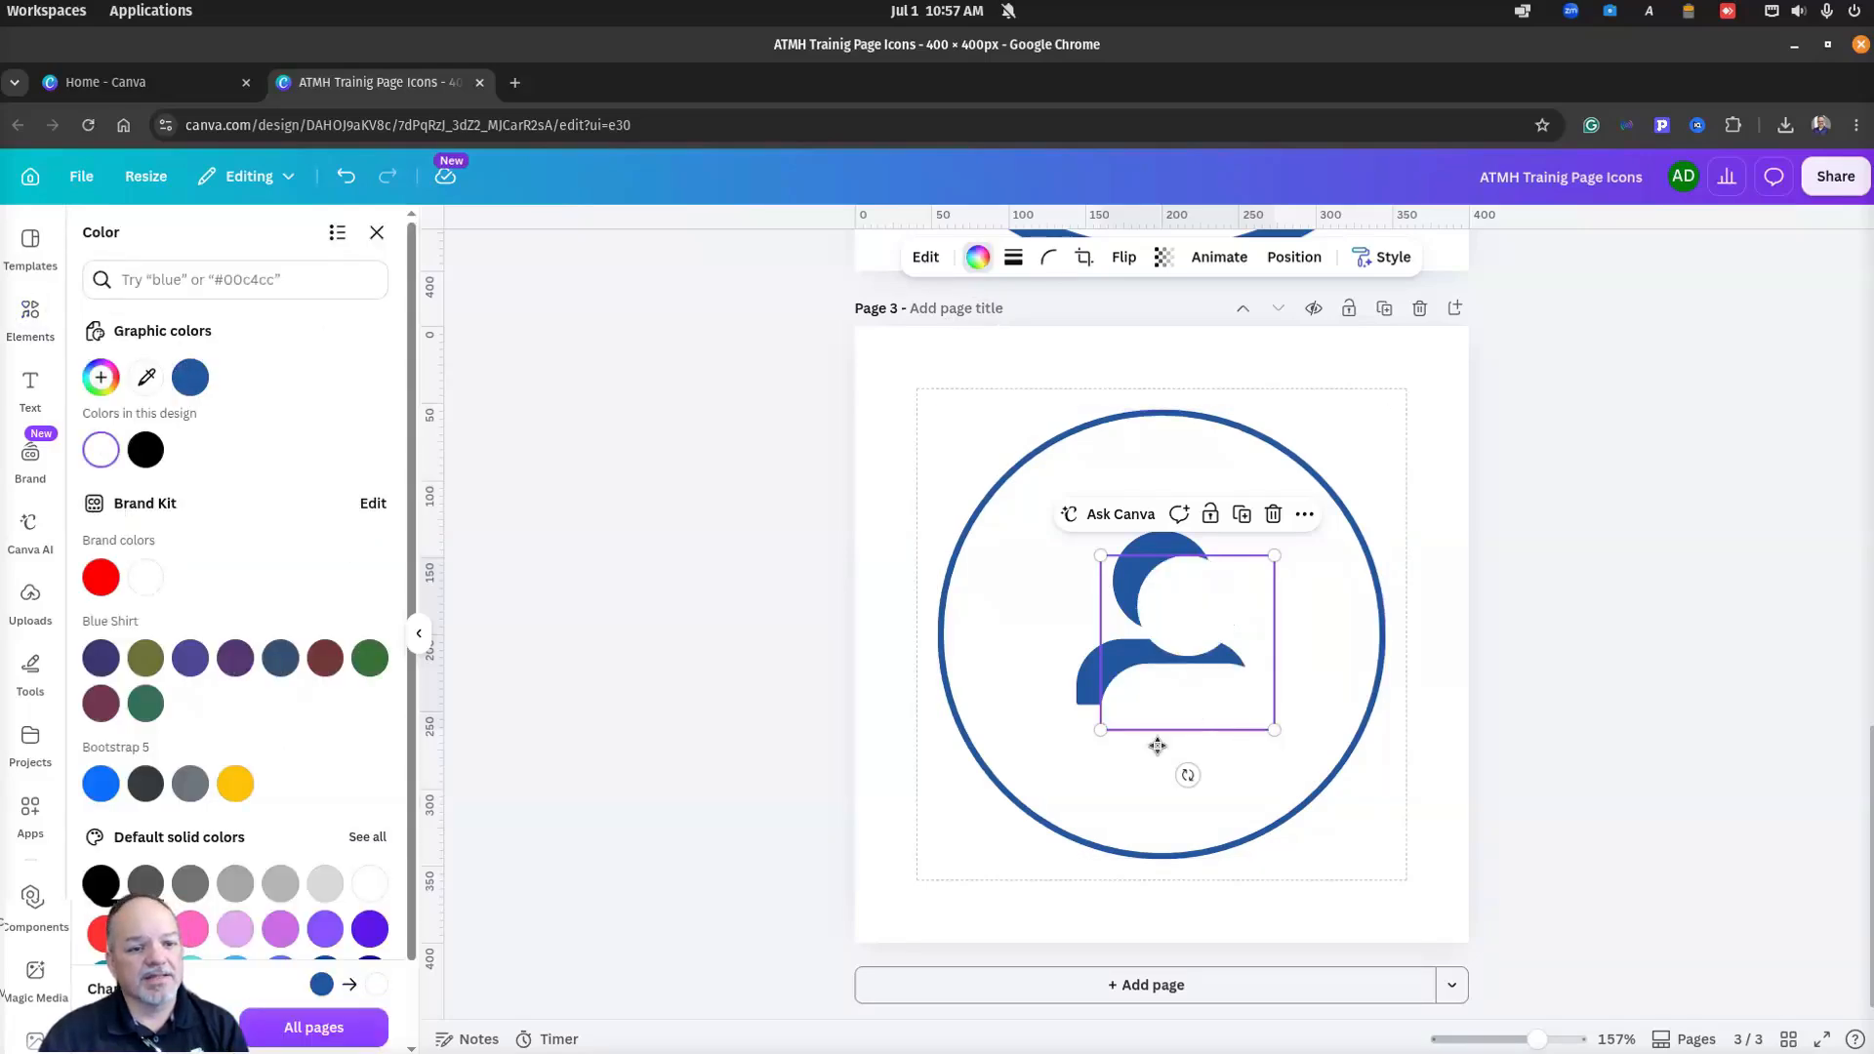
drag(1192, 718, 1152, 764)
Step: Bring the blue person to the front and move it down over the white copy inside the circle
click(1186, 520)
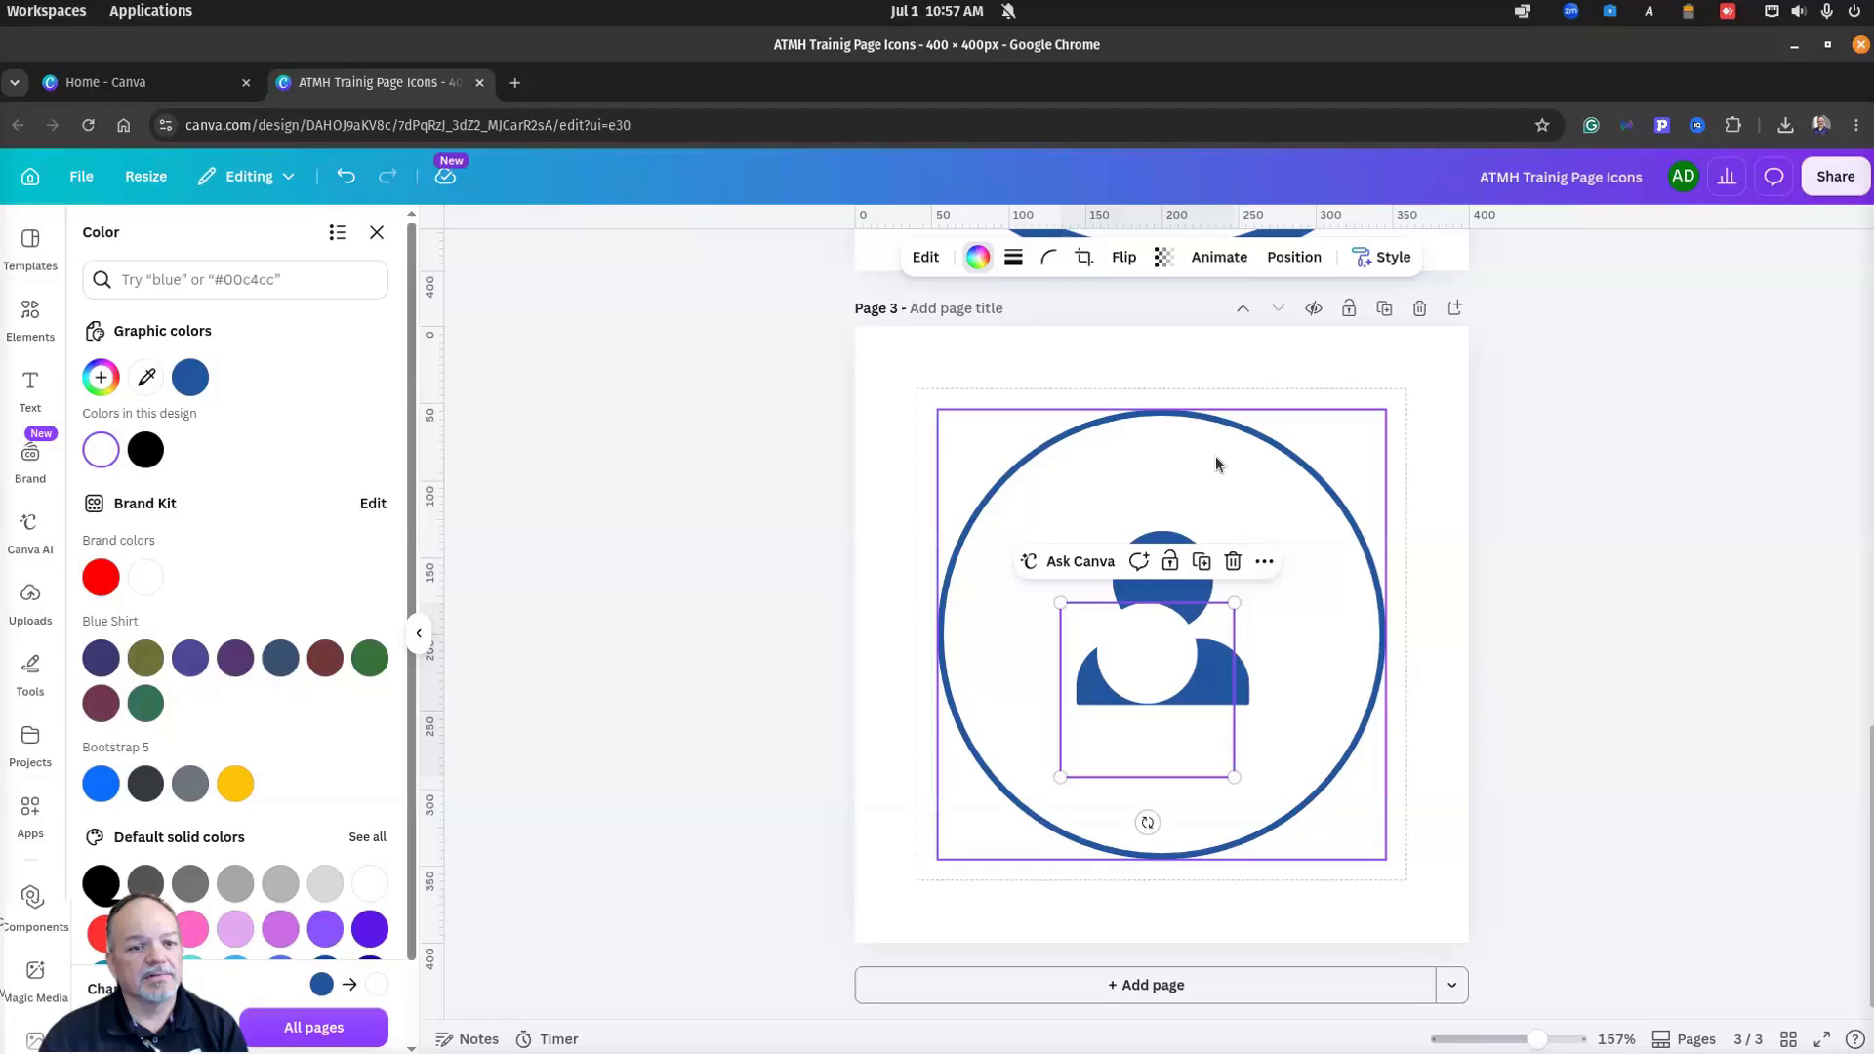
click(1174, 561)
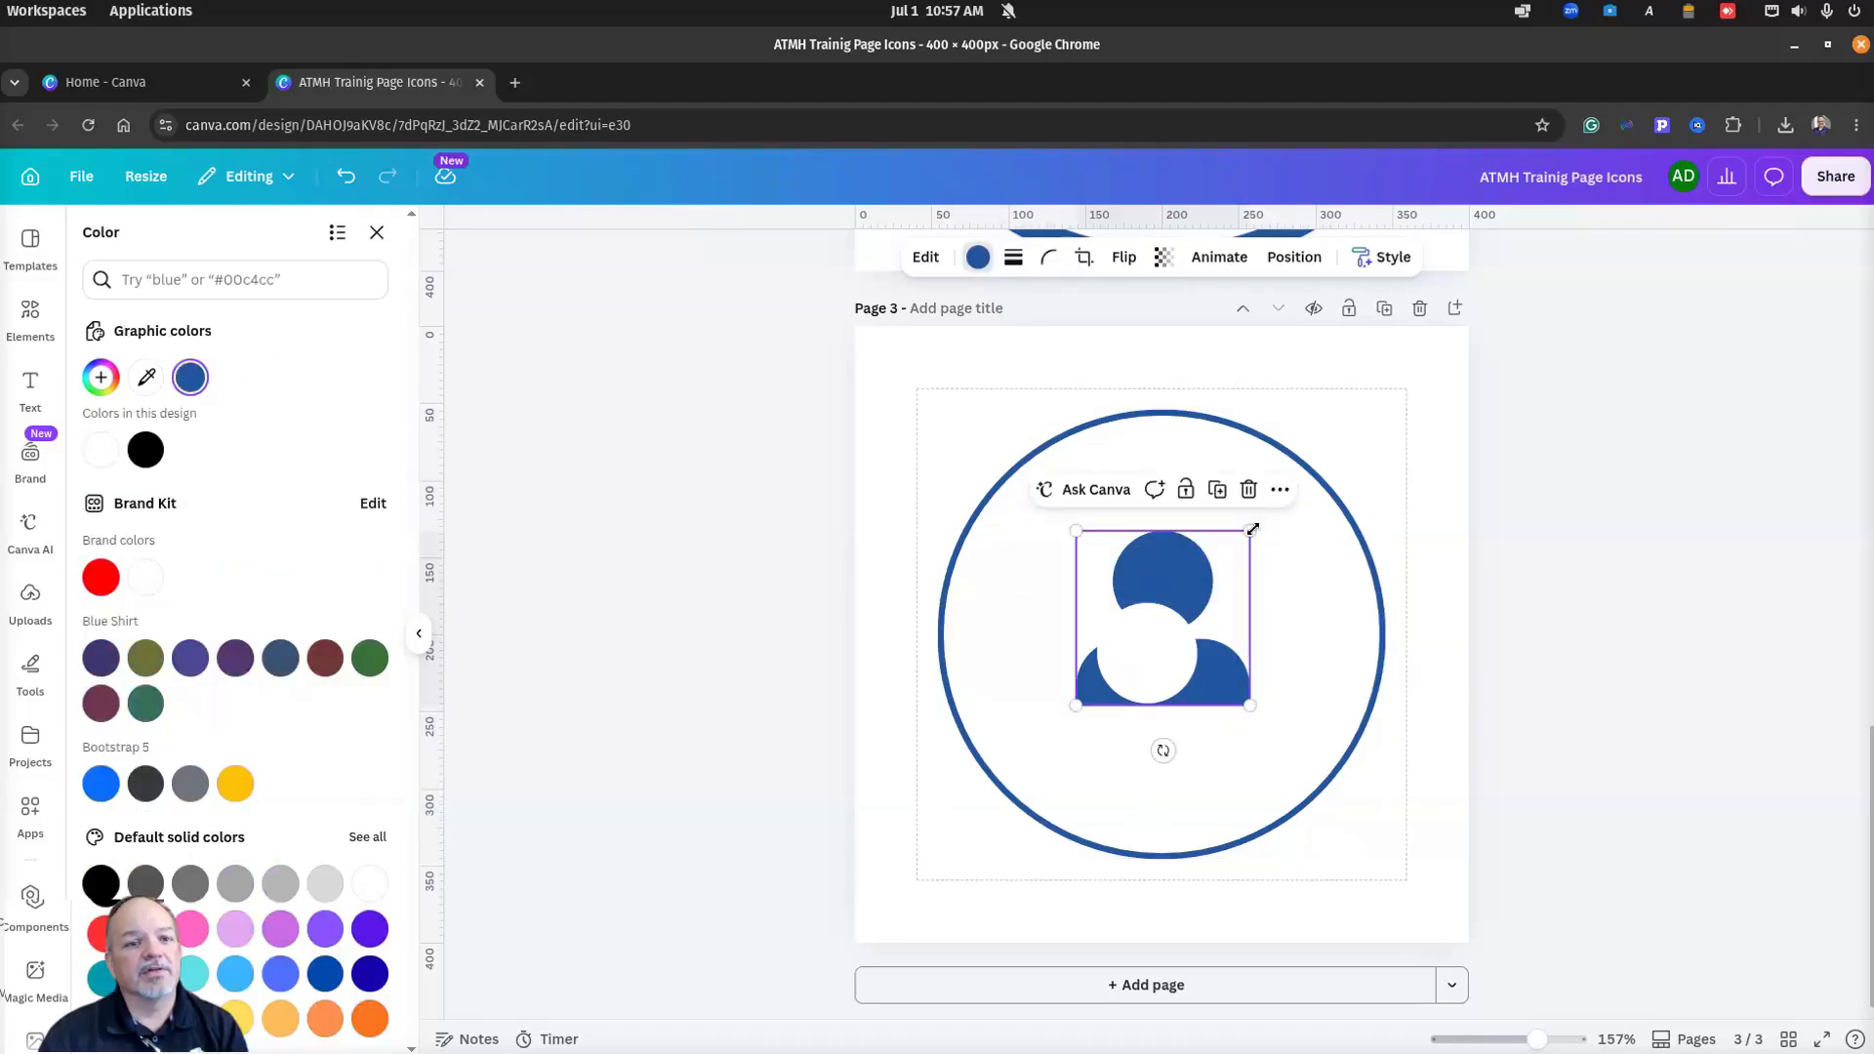
click(1280, 489)
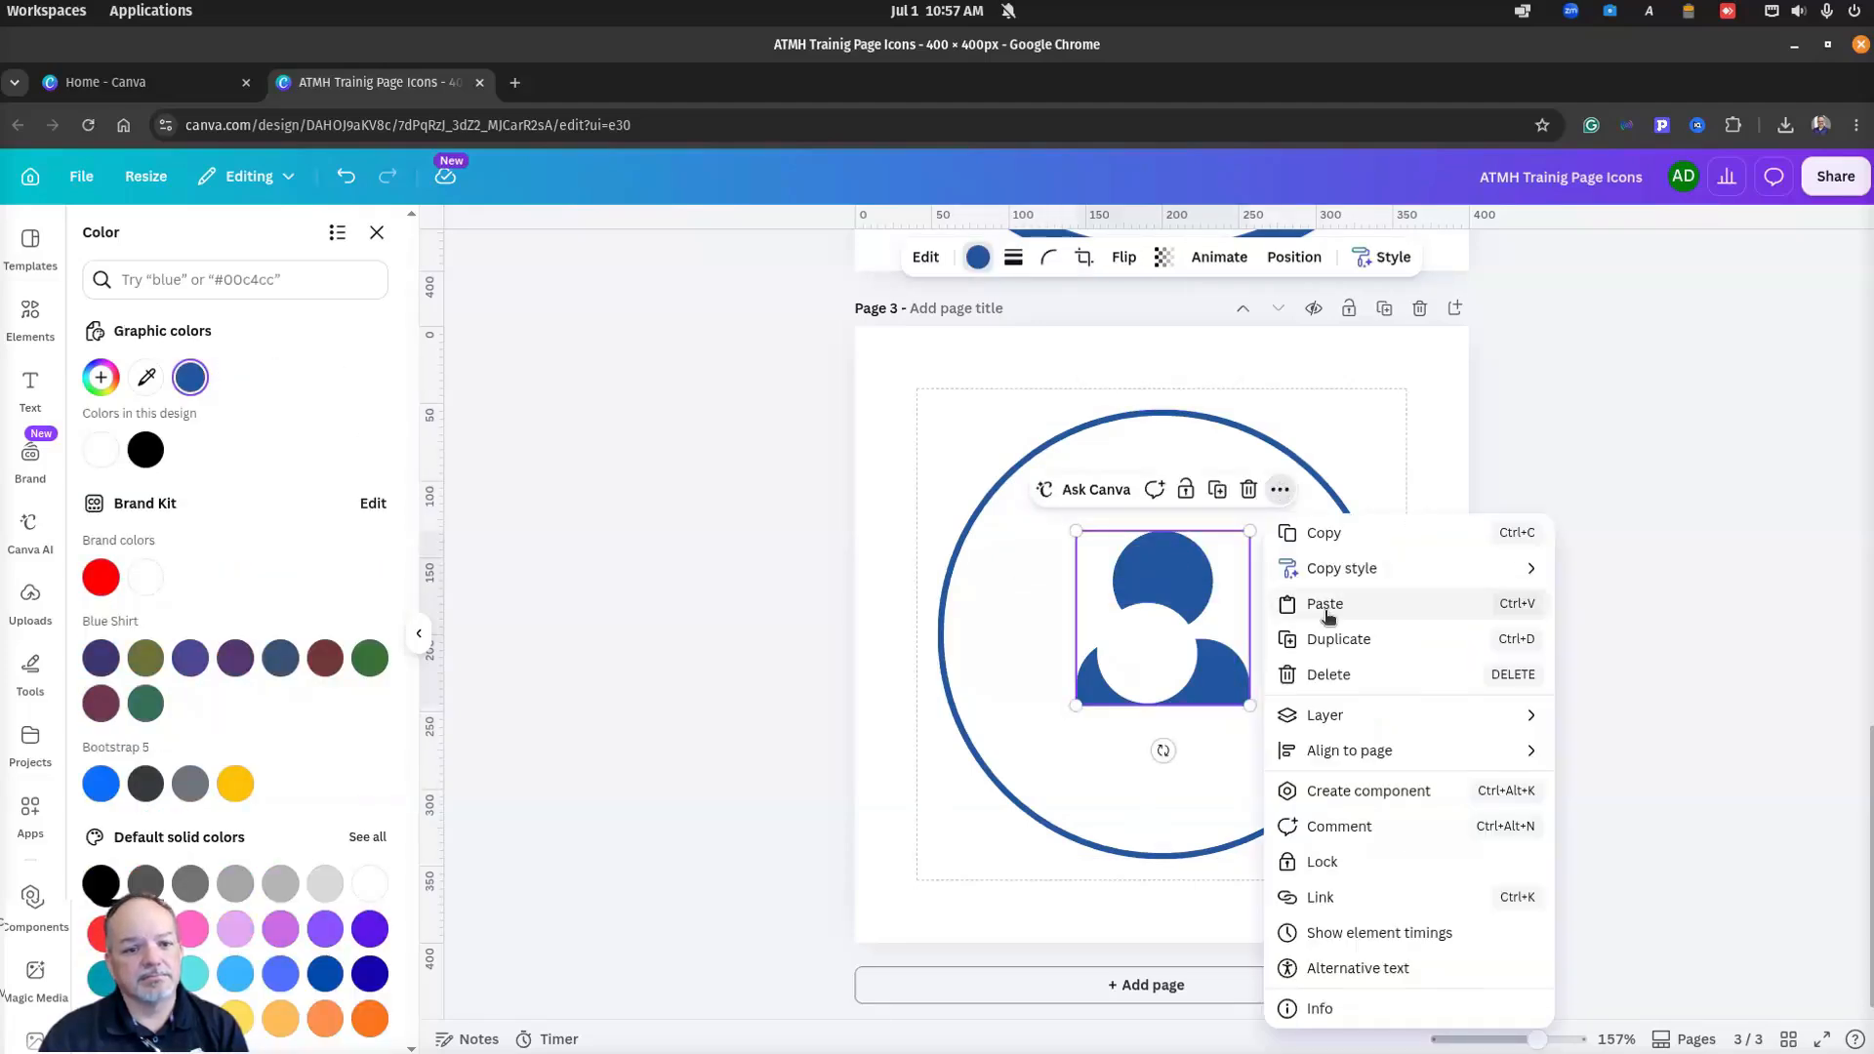
mouse_move(1322, 720)
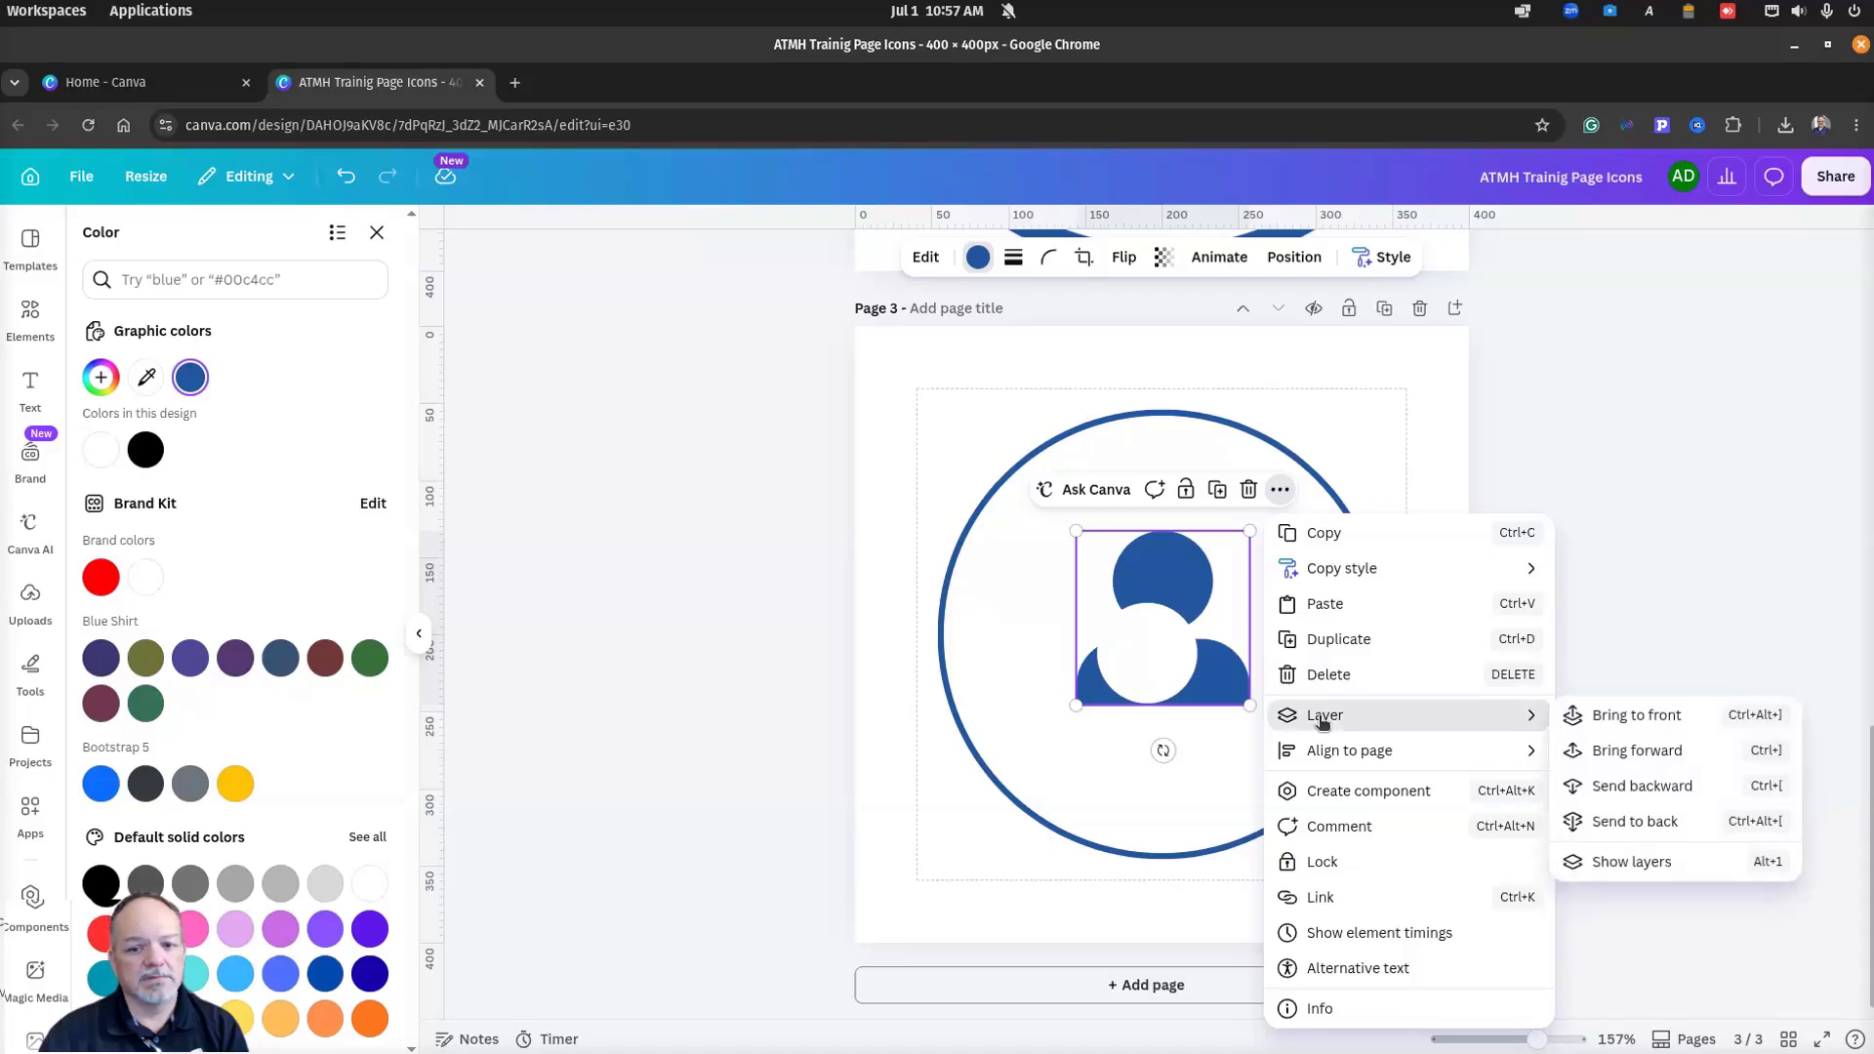
click(1649, 718)
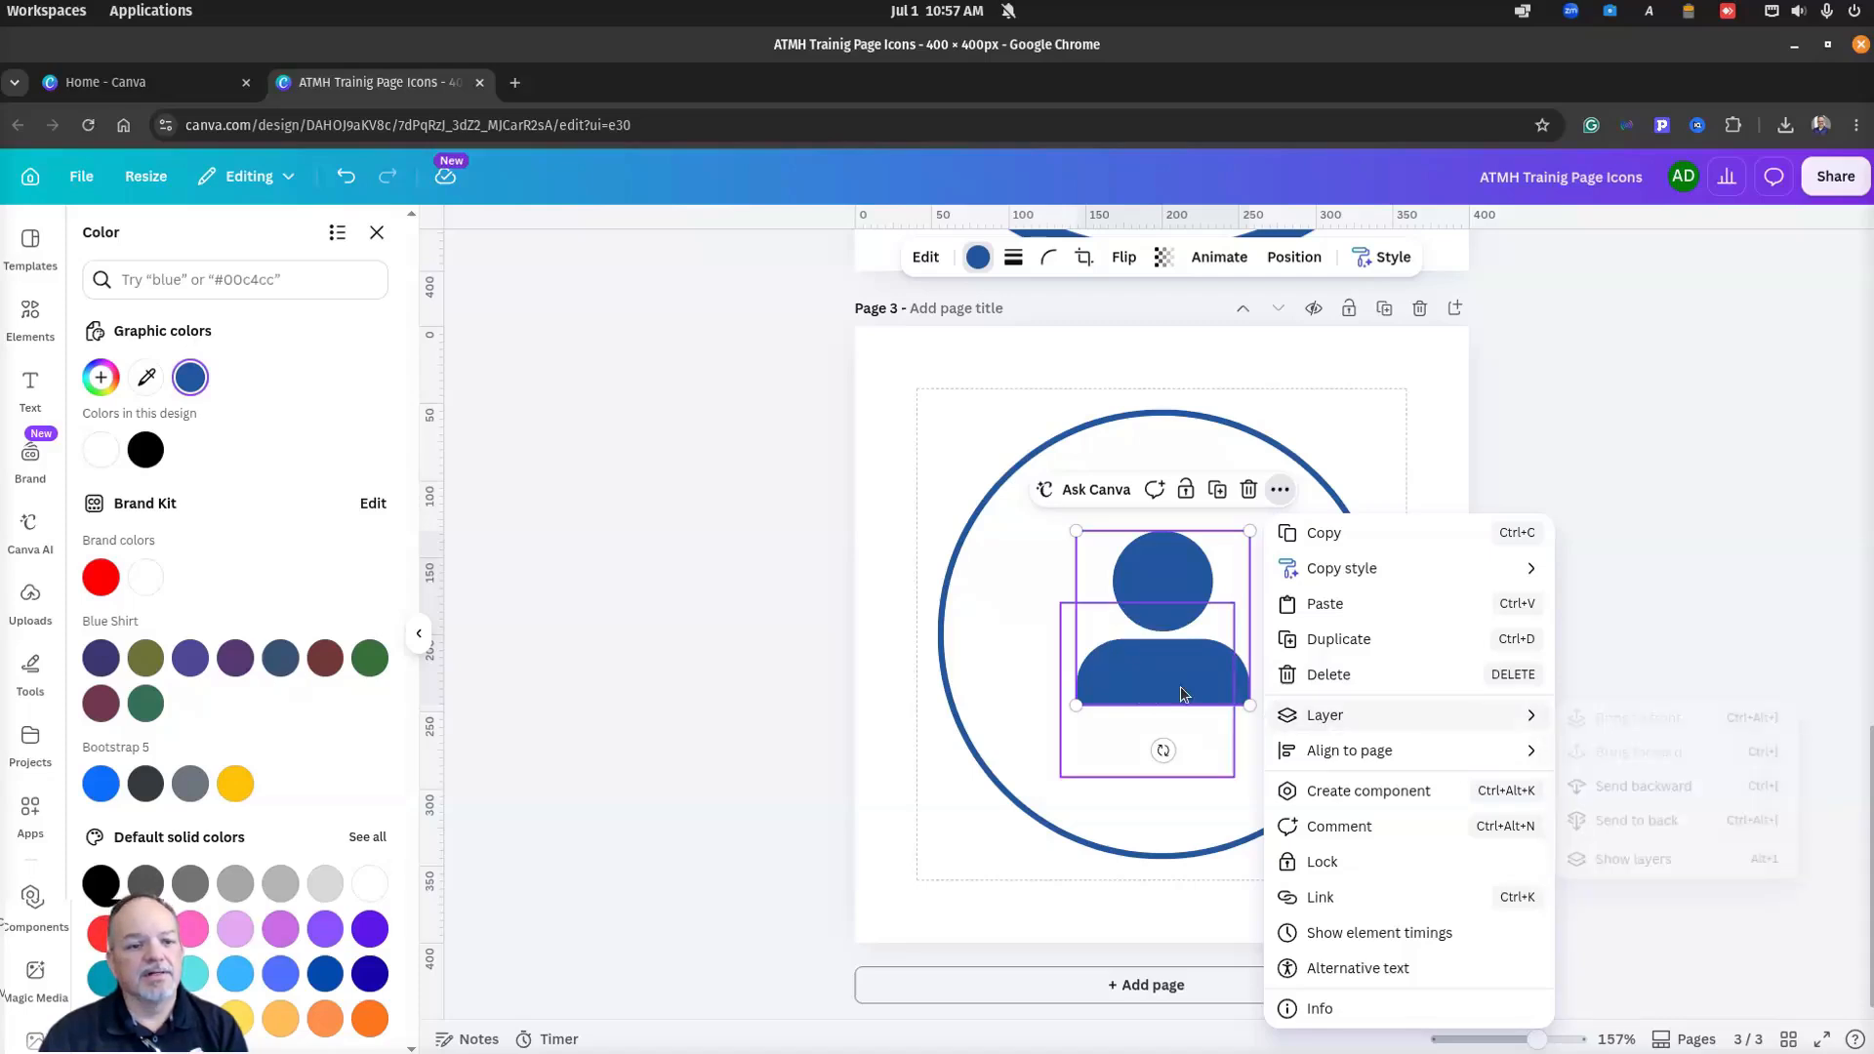
drag(1146, 572, 1120, 676)
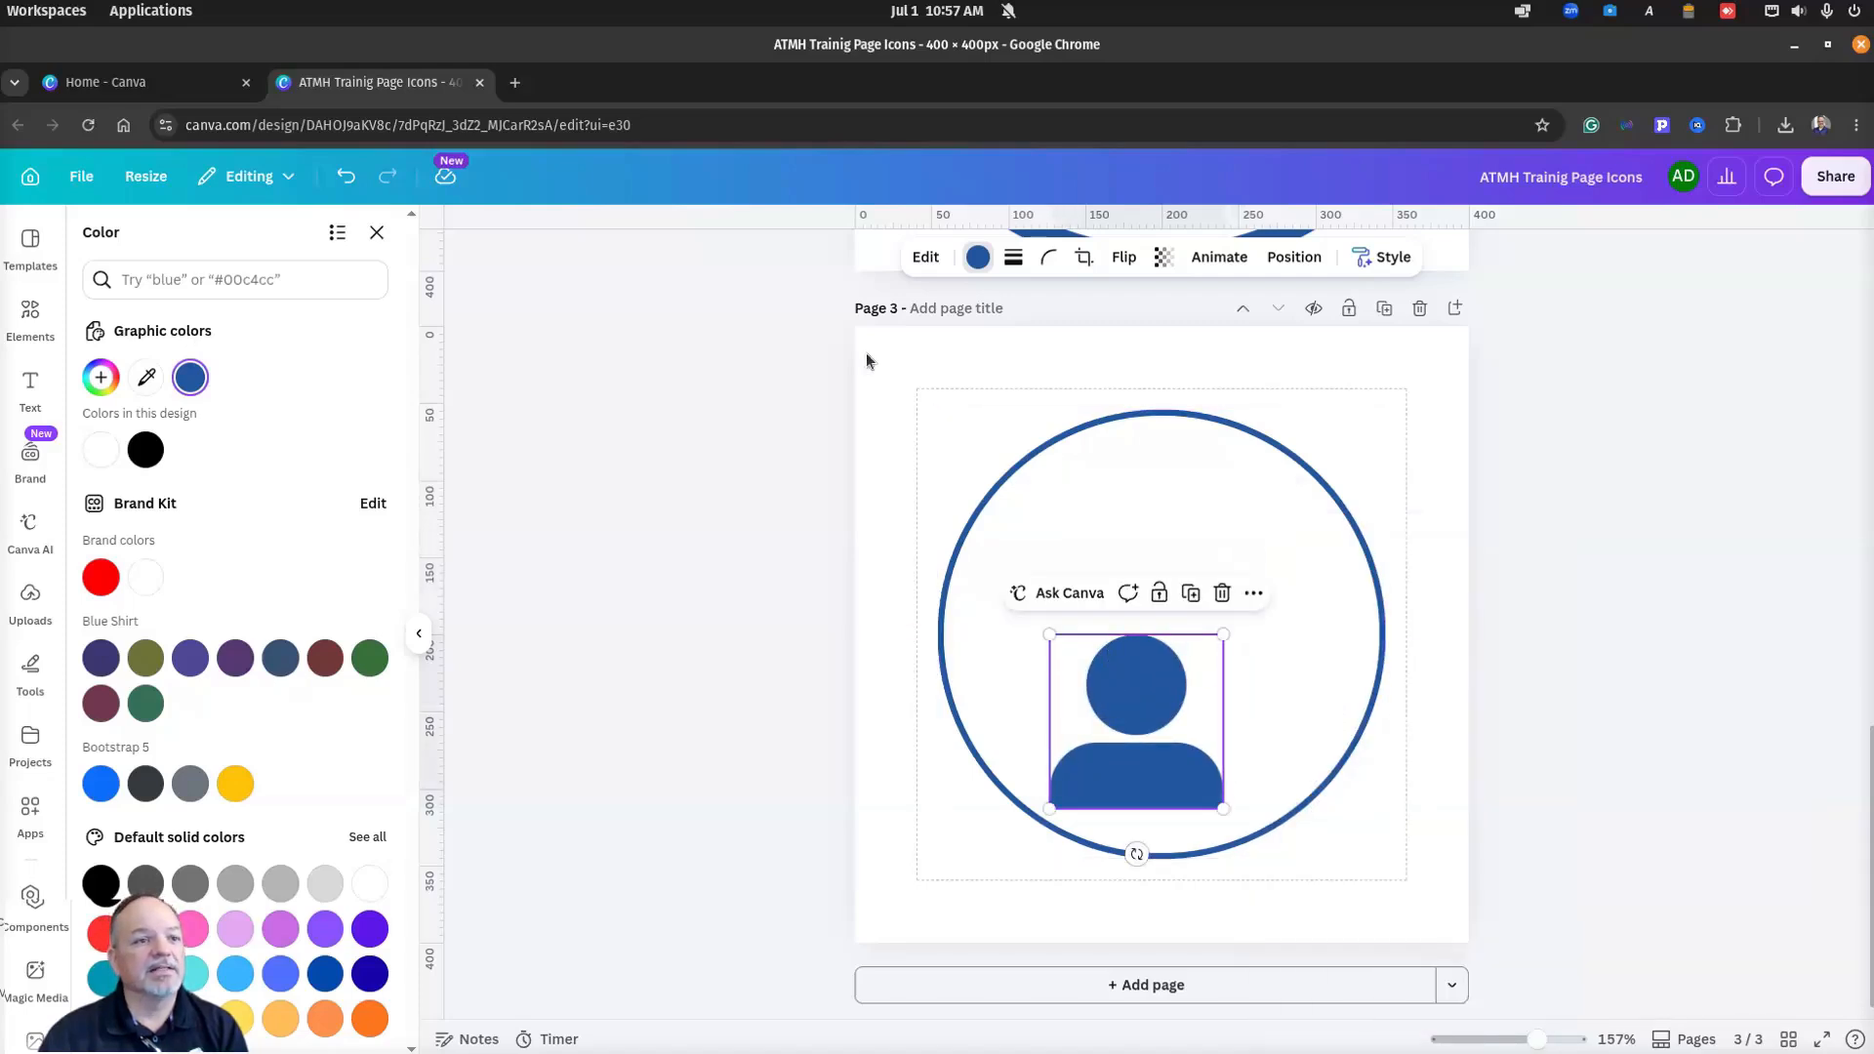
Step: Set the page 3 background to turquoise so the white copy of the person stands out
click(889, 363)
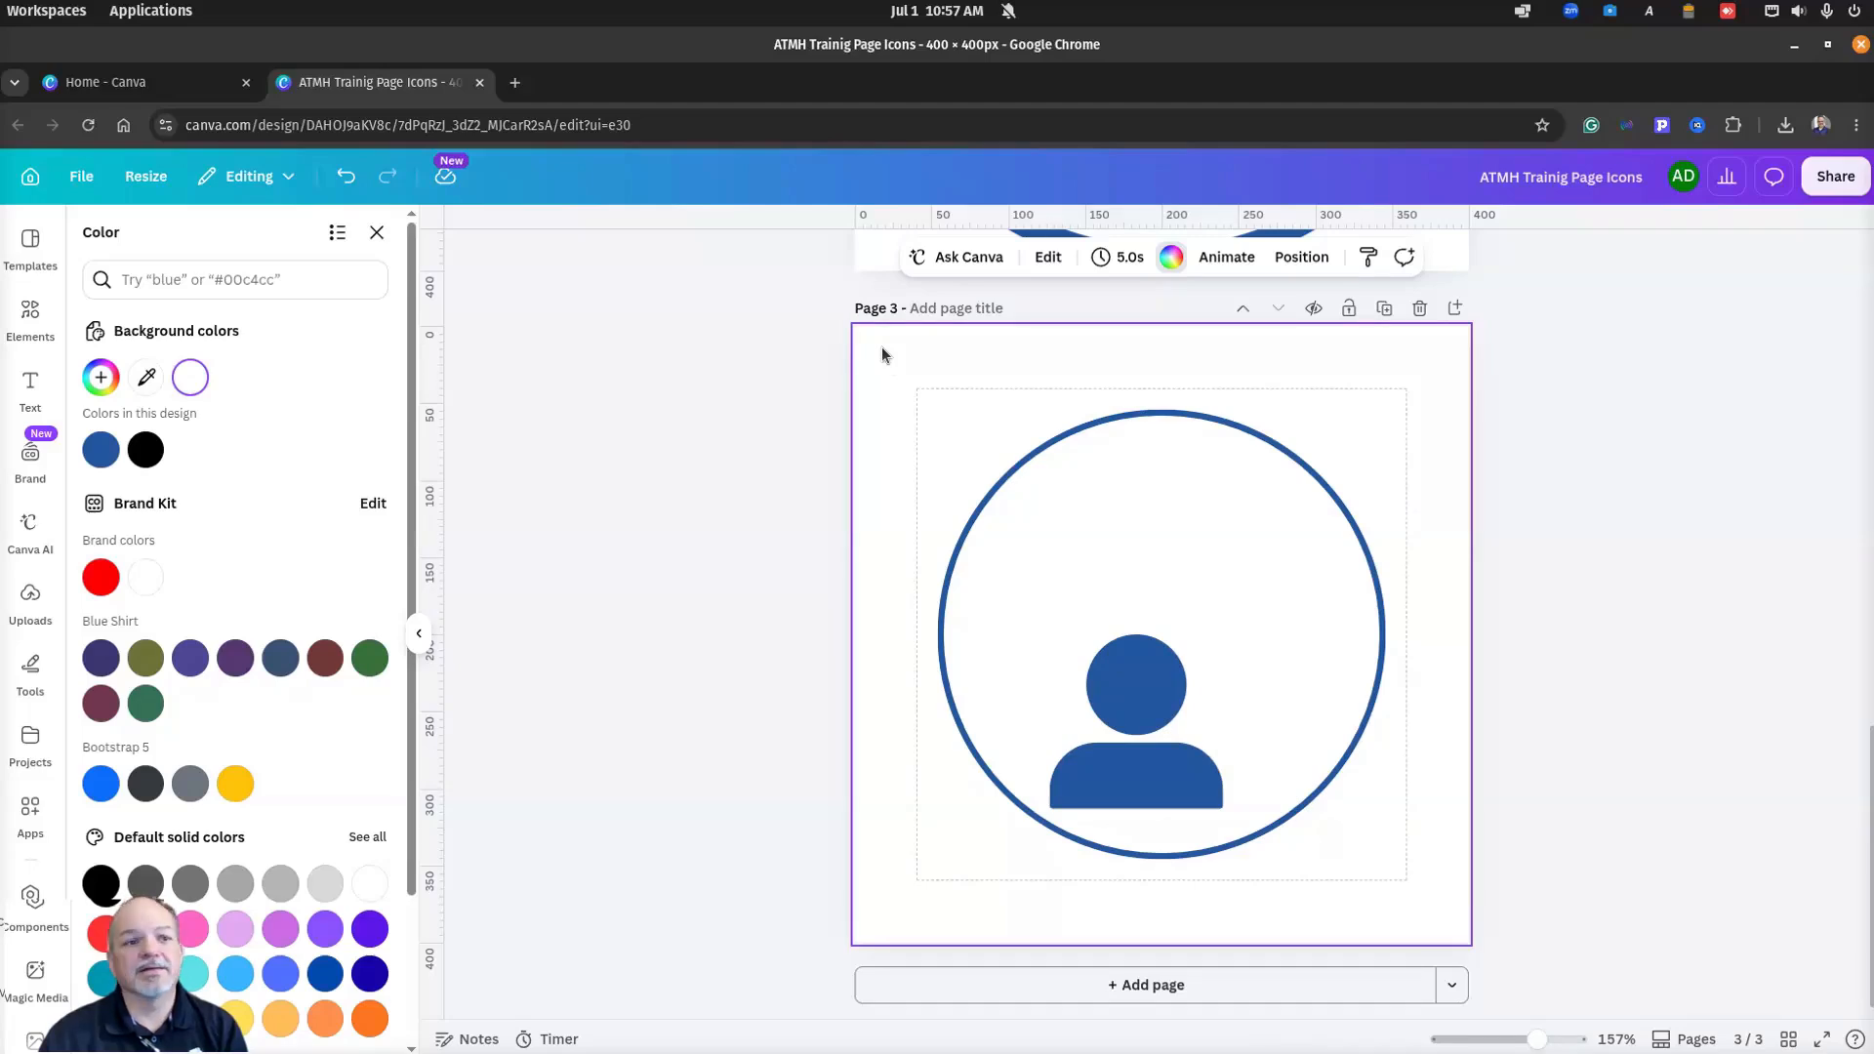
click(1171, 258)
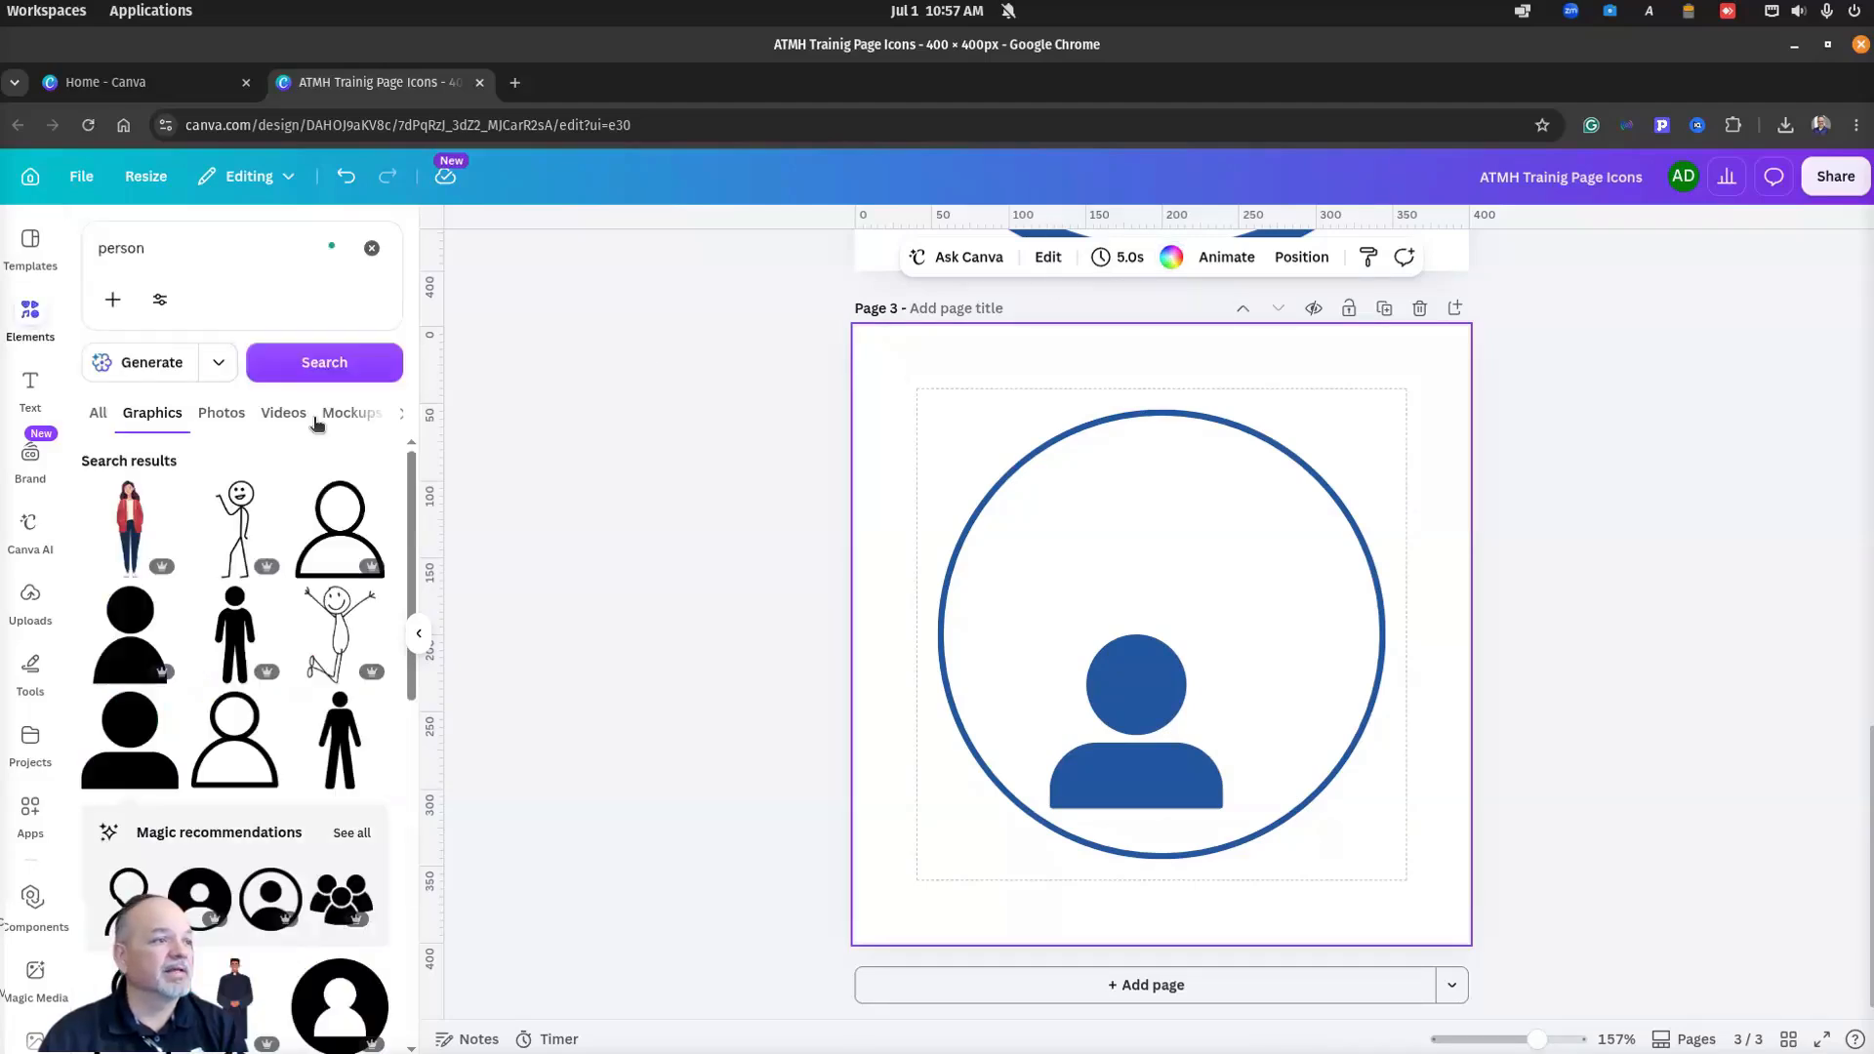
click(1172, 258)
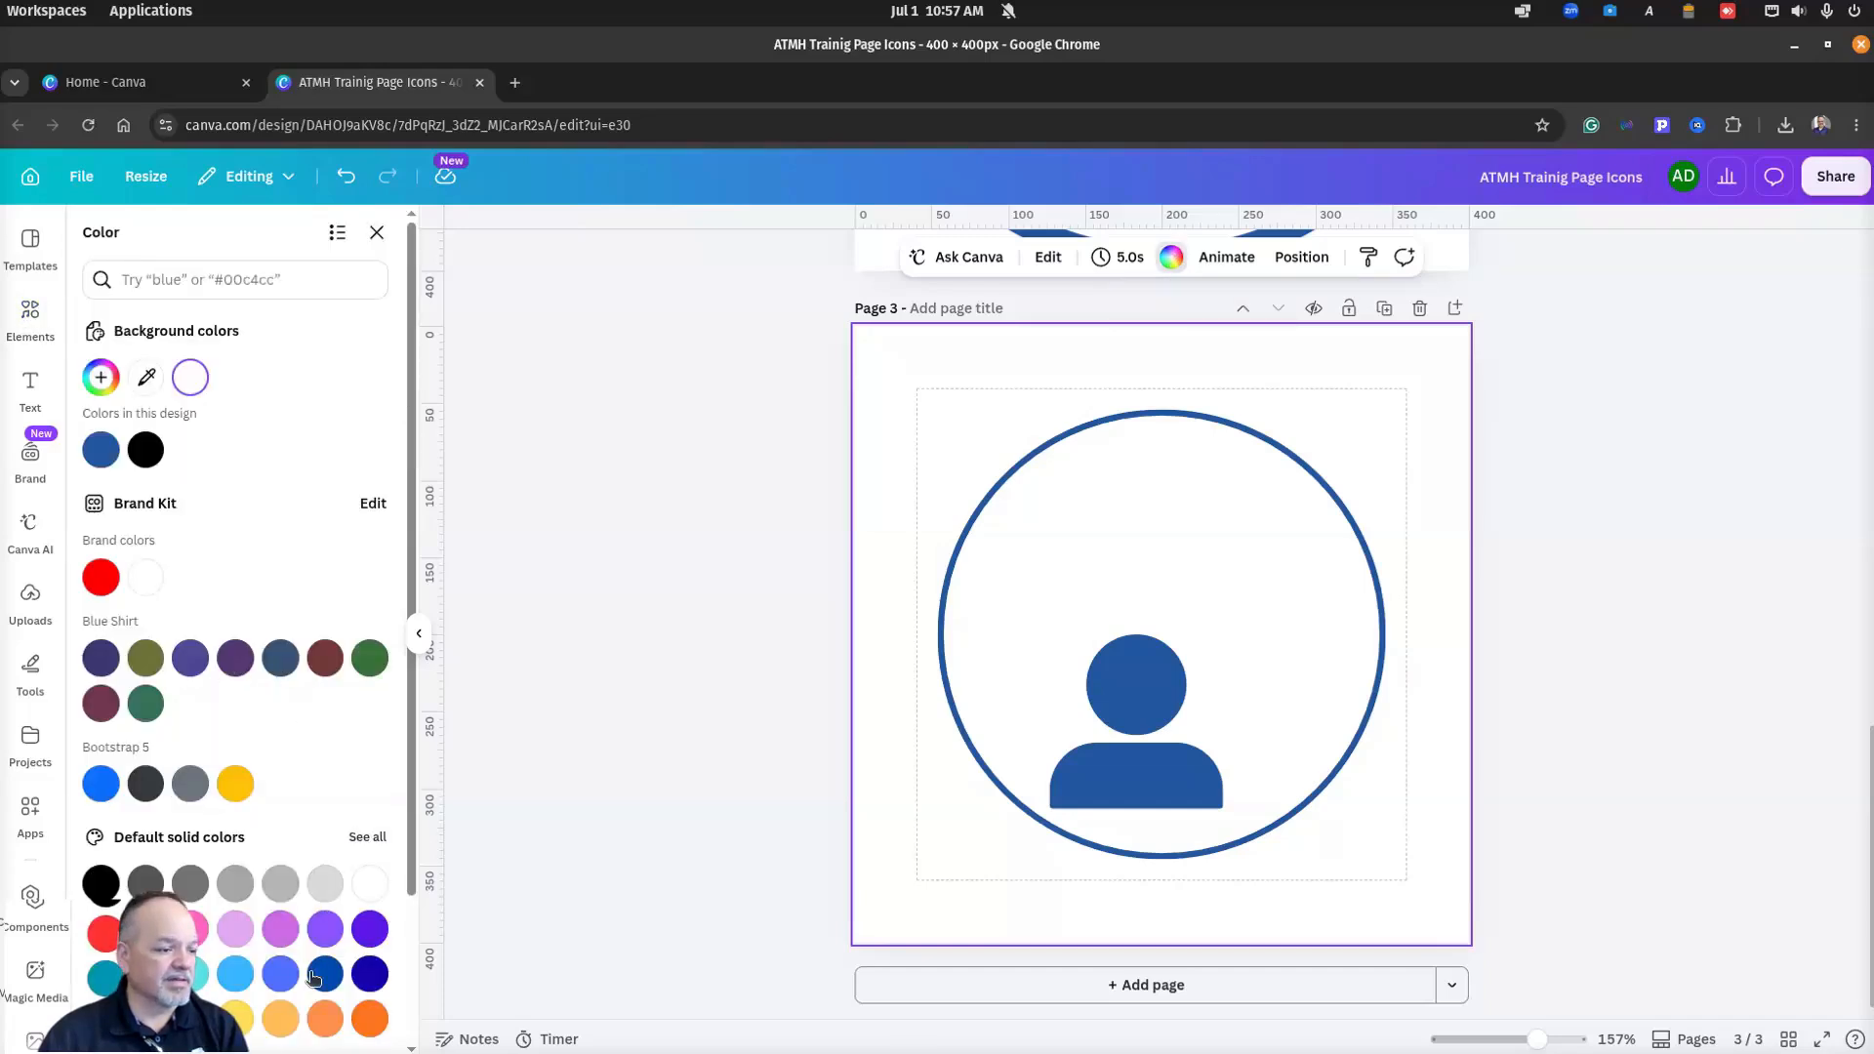
click(190, 973)
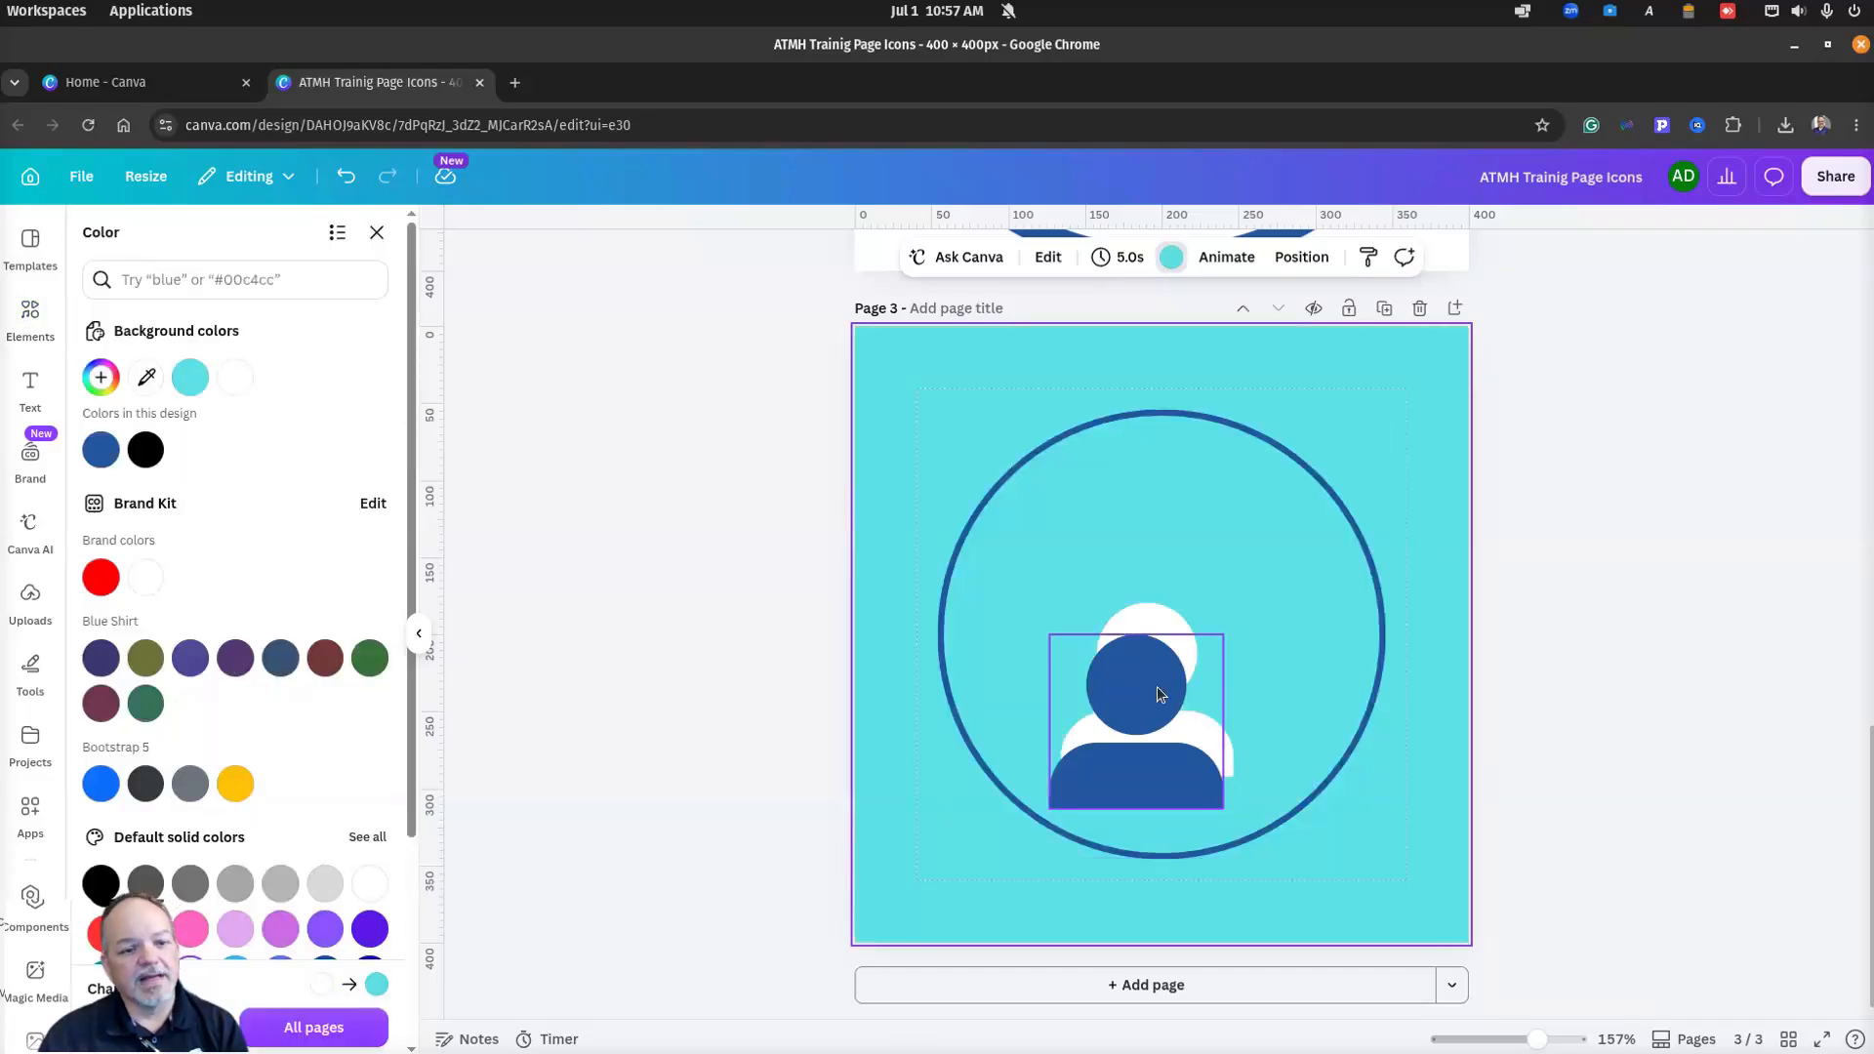
Step: Shrink the blue person slightly and center it over the white copy, leaving a thin white outline around it
mouse_move(1157, 687)
mouse_down()
mouse_move(1227, 616)
mouse_move(1146, 654)
mouse_up()
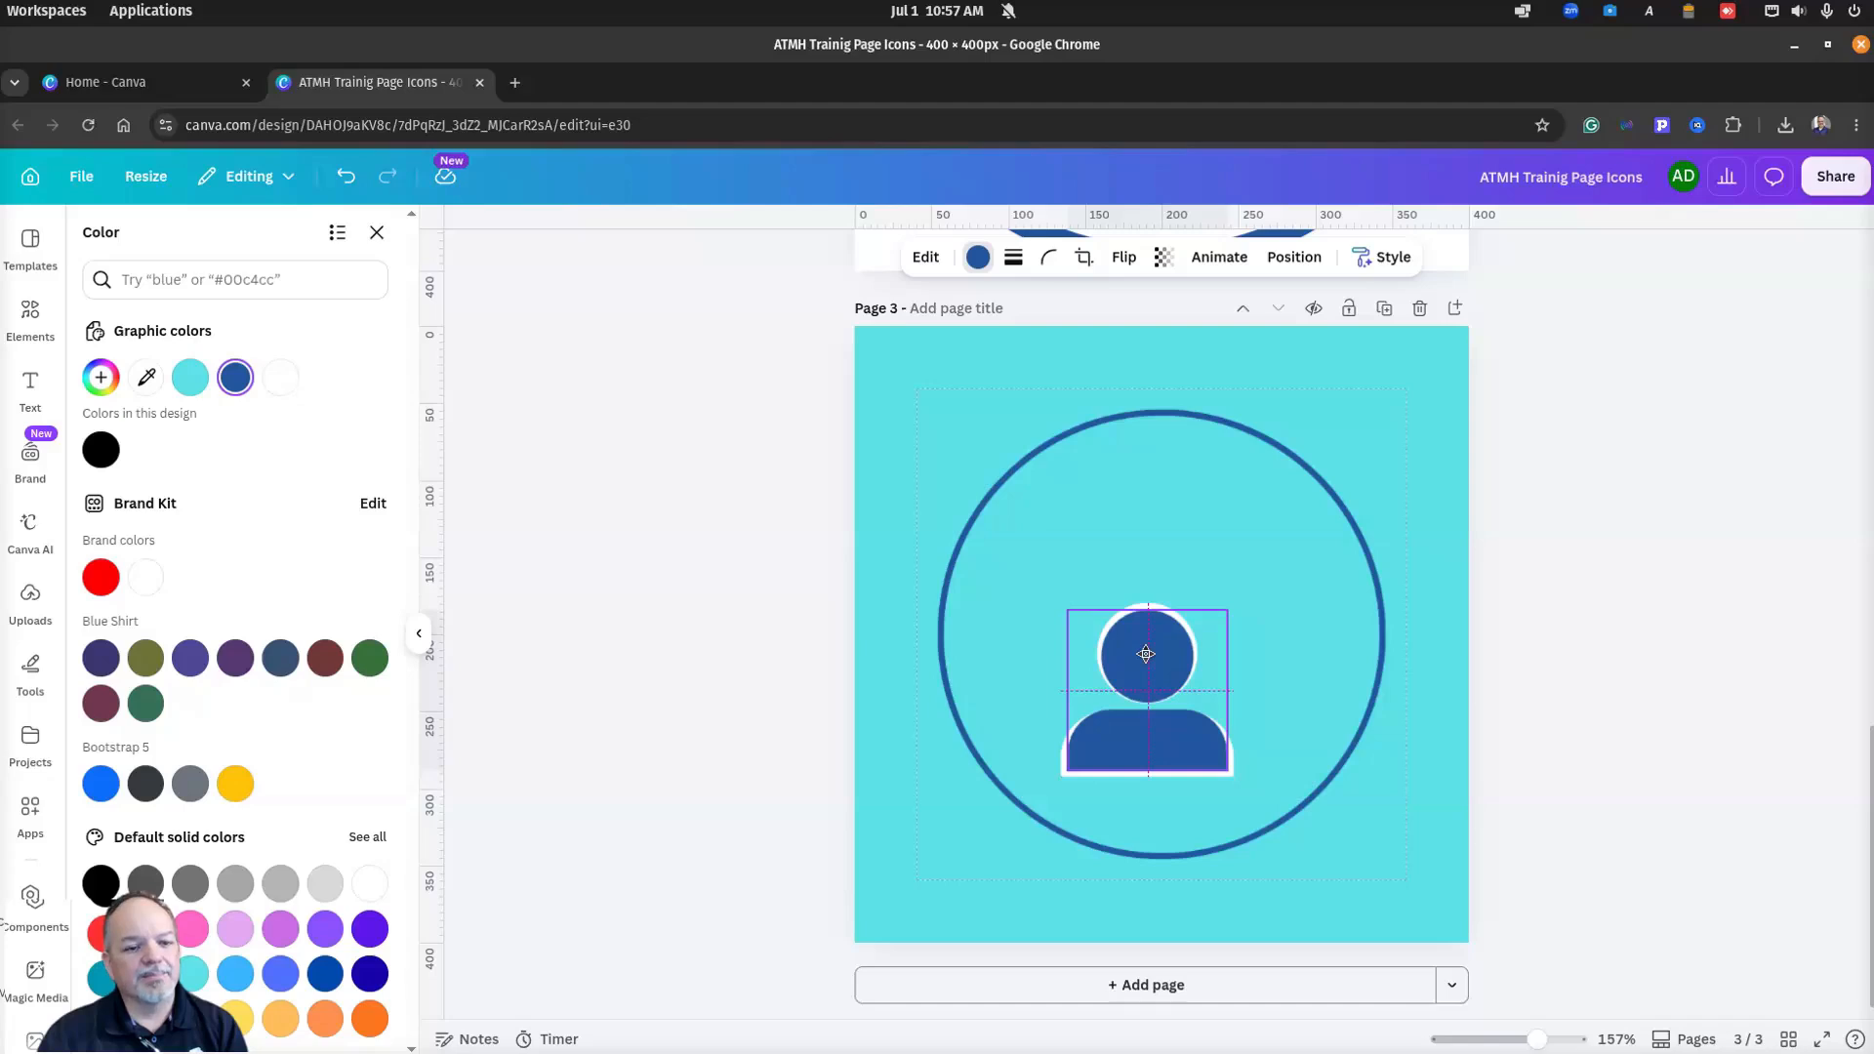
drag(1145, 654, 1146, 654)
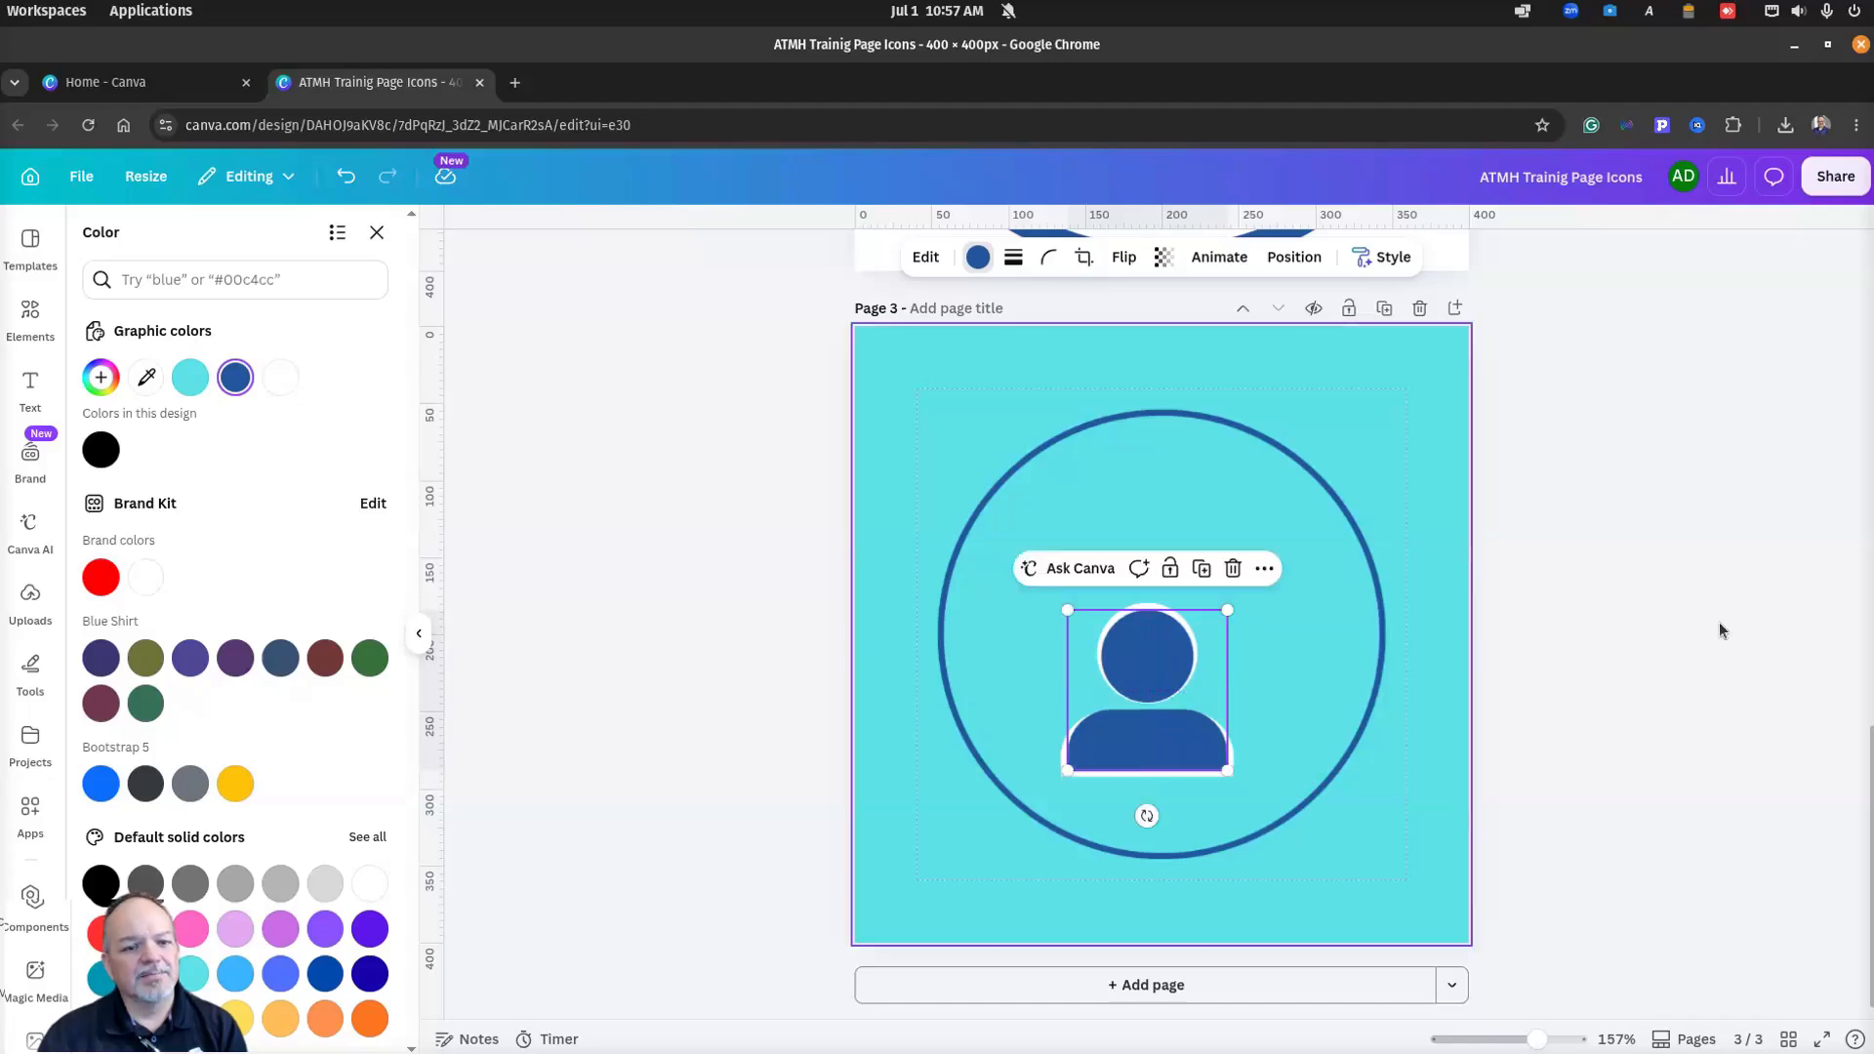
click(1723, 618)
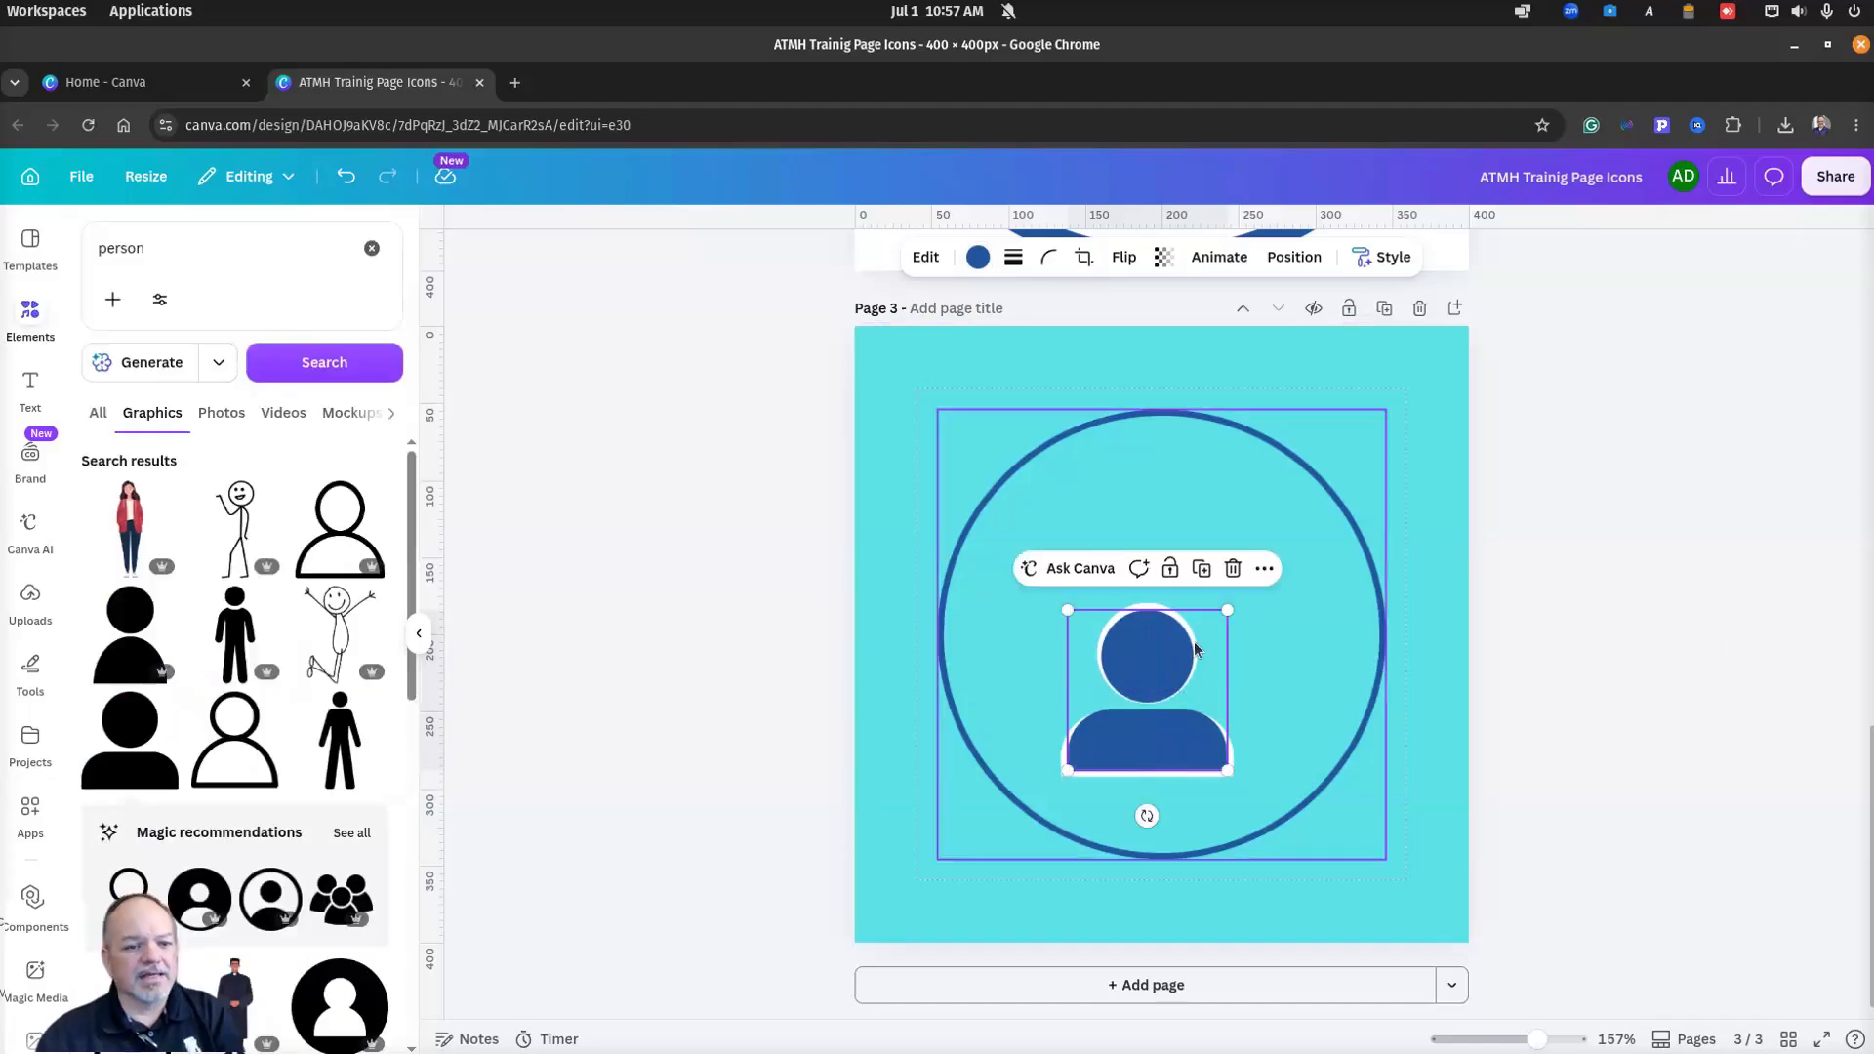
click(1600, 598)
Step: Move the circle aside, group the blue person with its white copy, and return the circle around the group
drag(1140, 577, 1314, 624)
click(1128, 752)
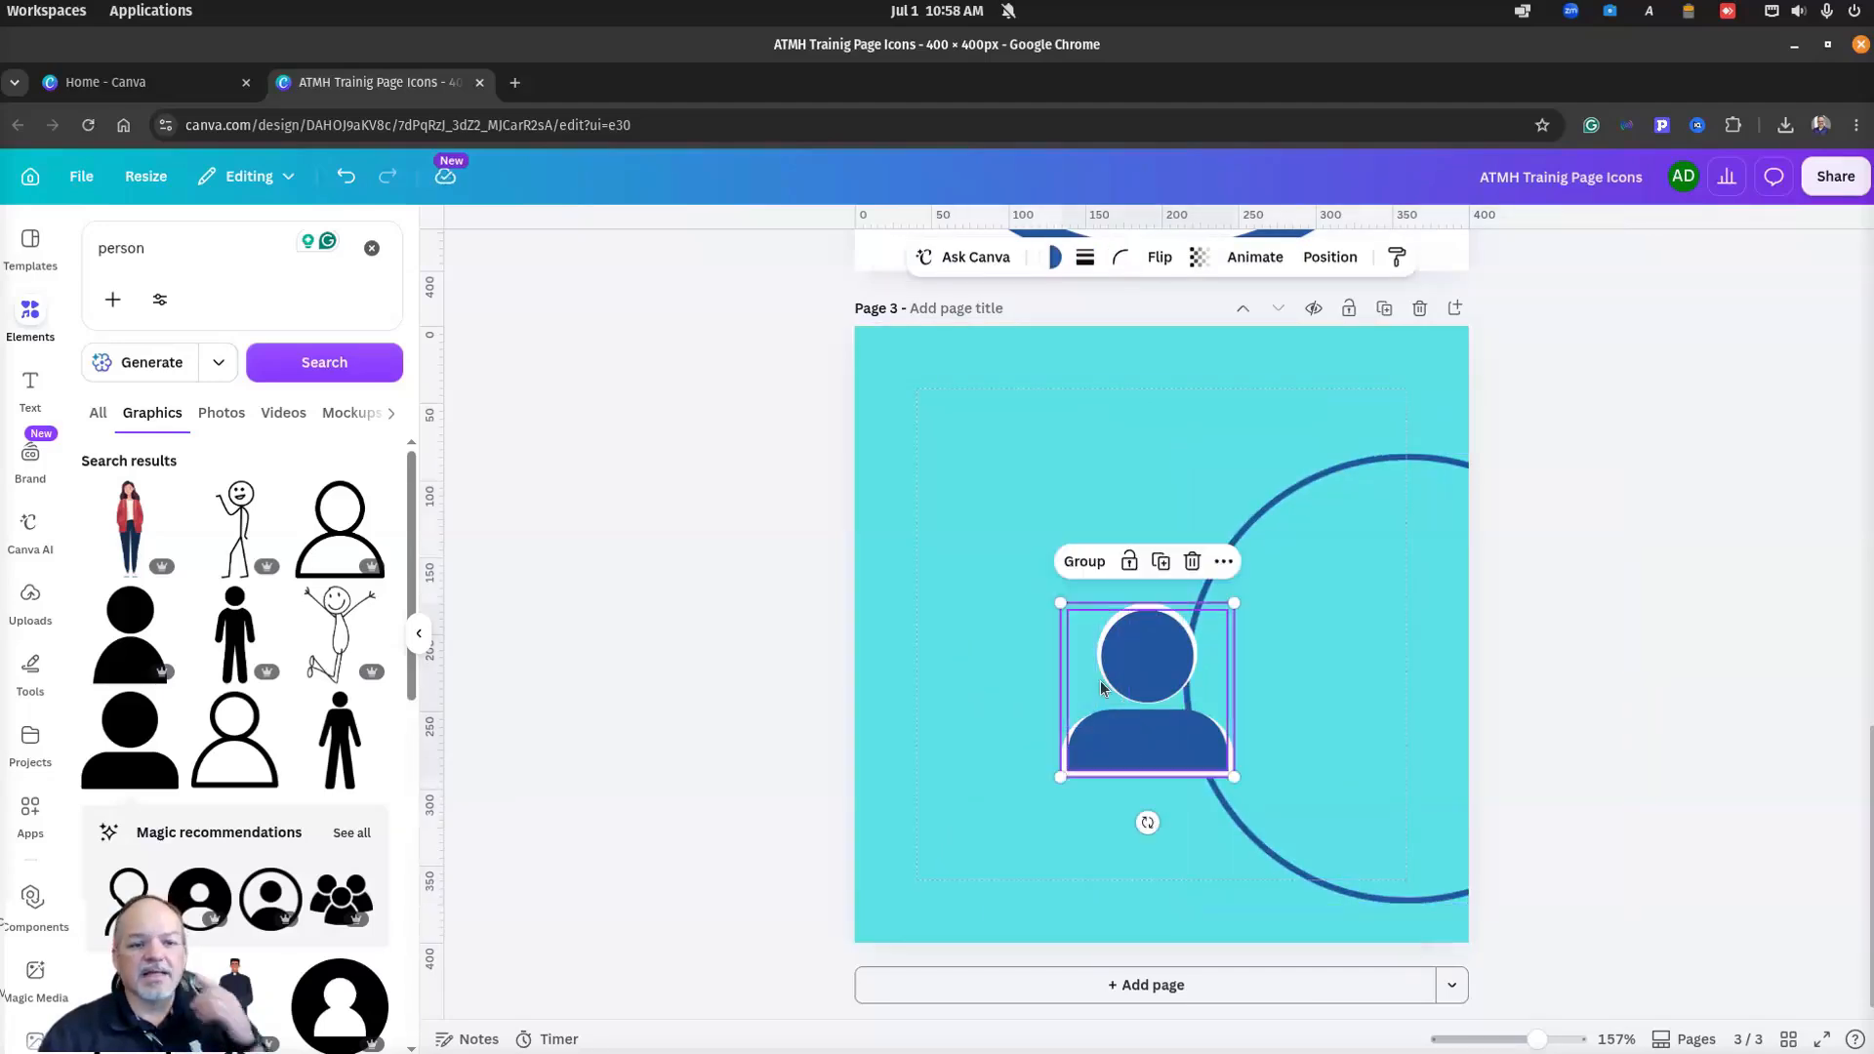
drag(1359, 576, 1101, 519)
click(1579, 805)
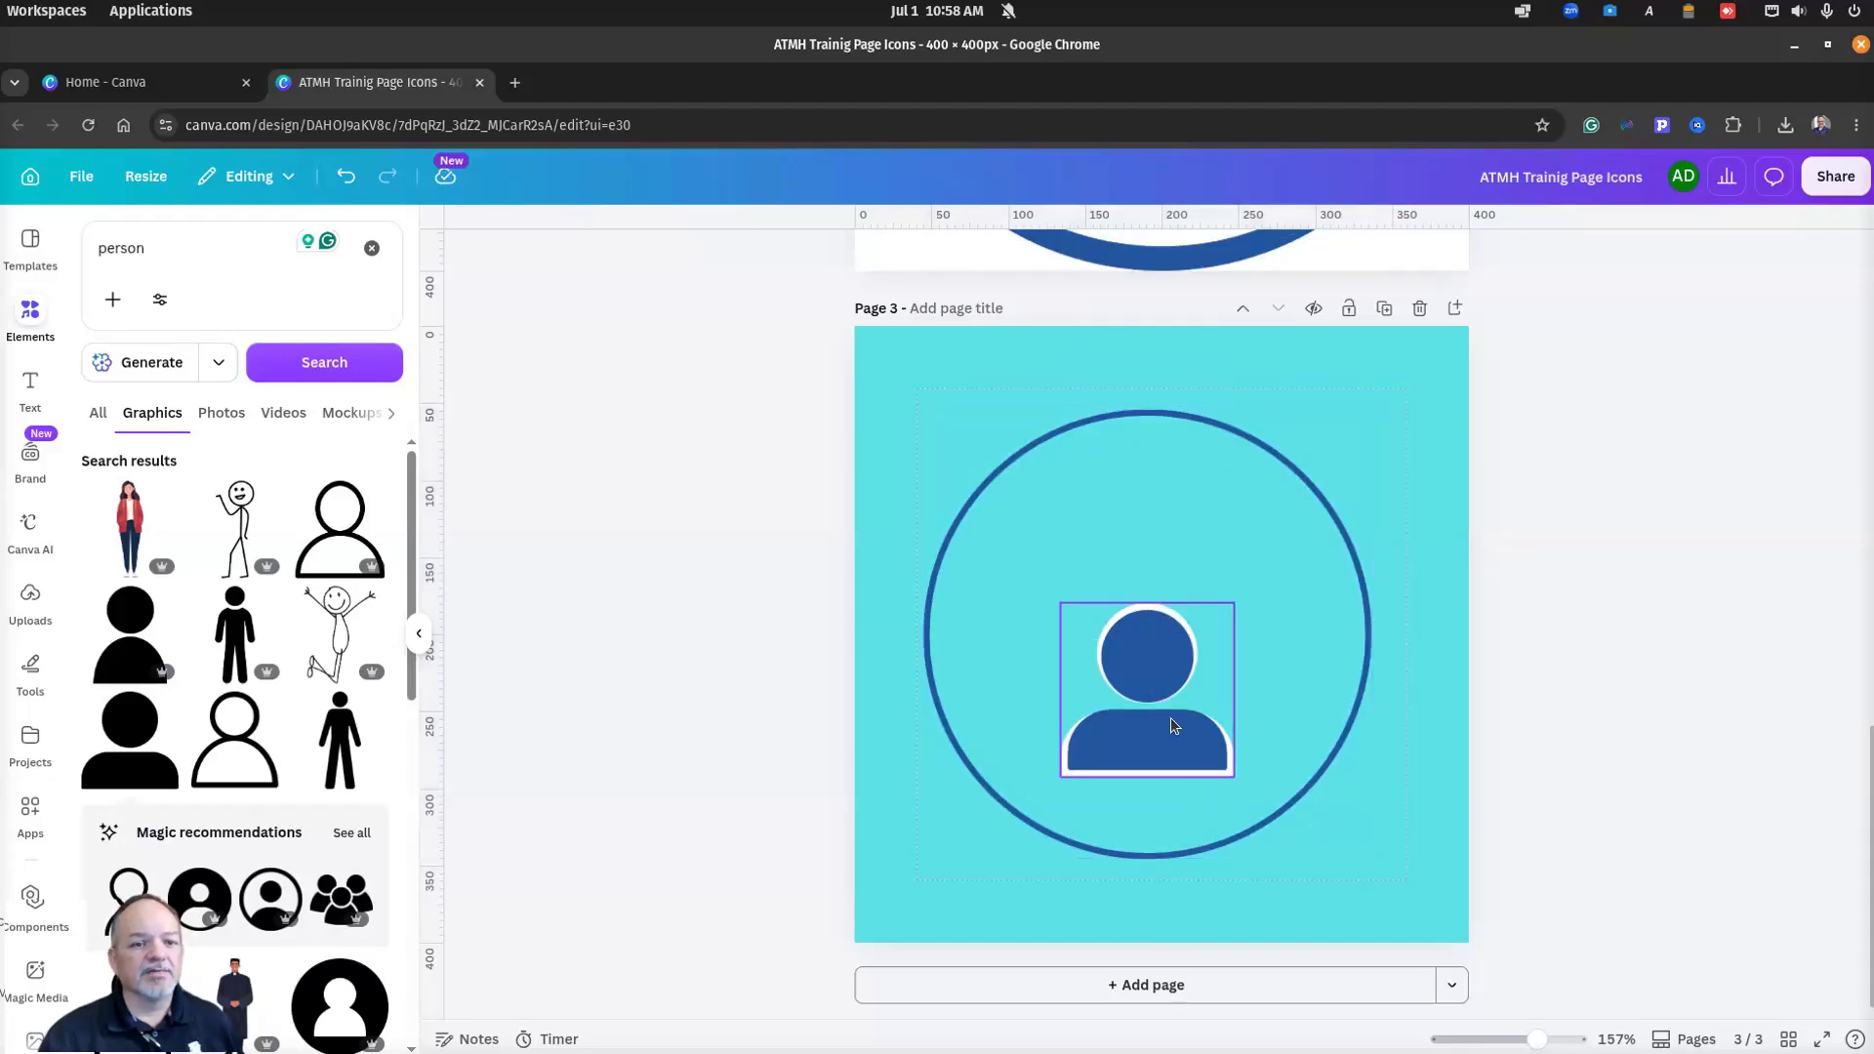
Step: Move the grouped person up onto the top of the circle and compare the layout with ATMH_Training_Page_Mockup.png
drag(1171, 719, 1157, 490)
click(1735, 491)
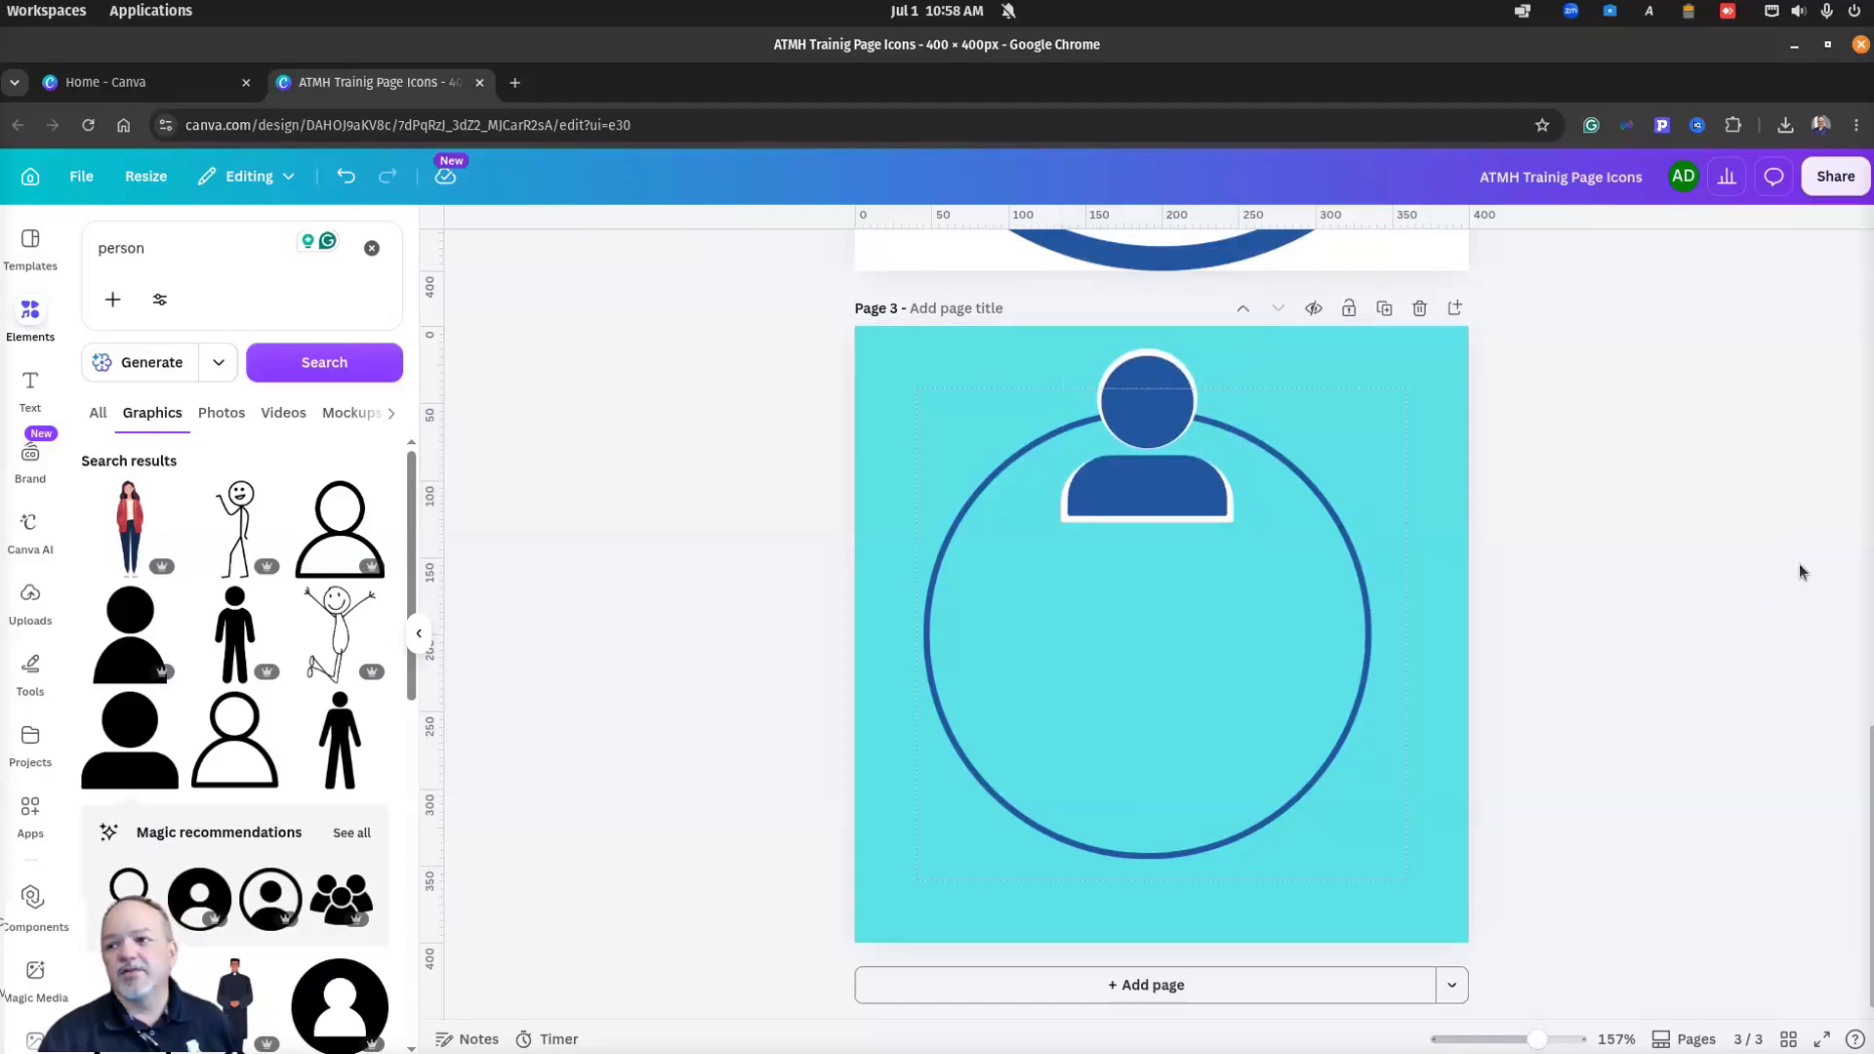
drag(1873, 82, 1577, 85)
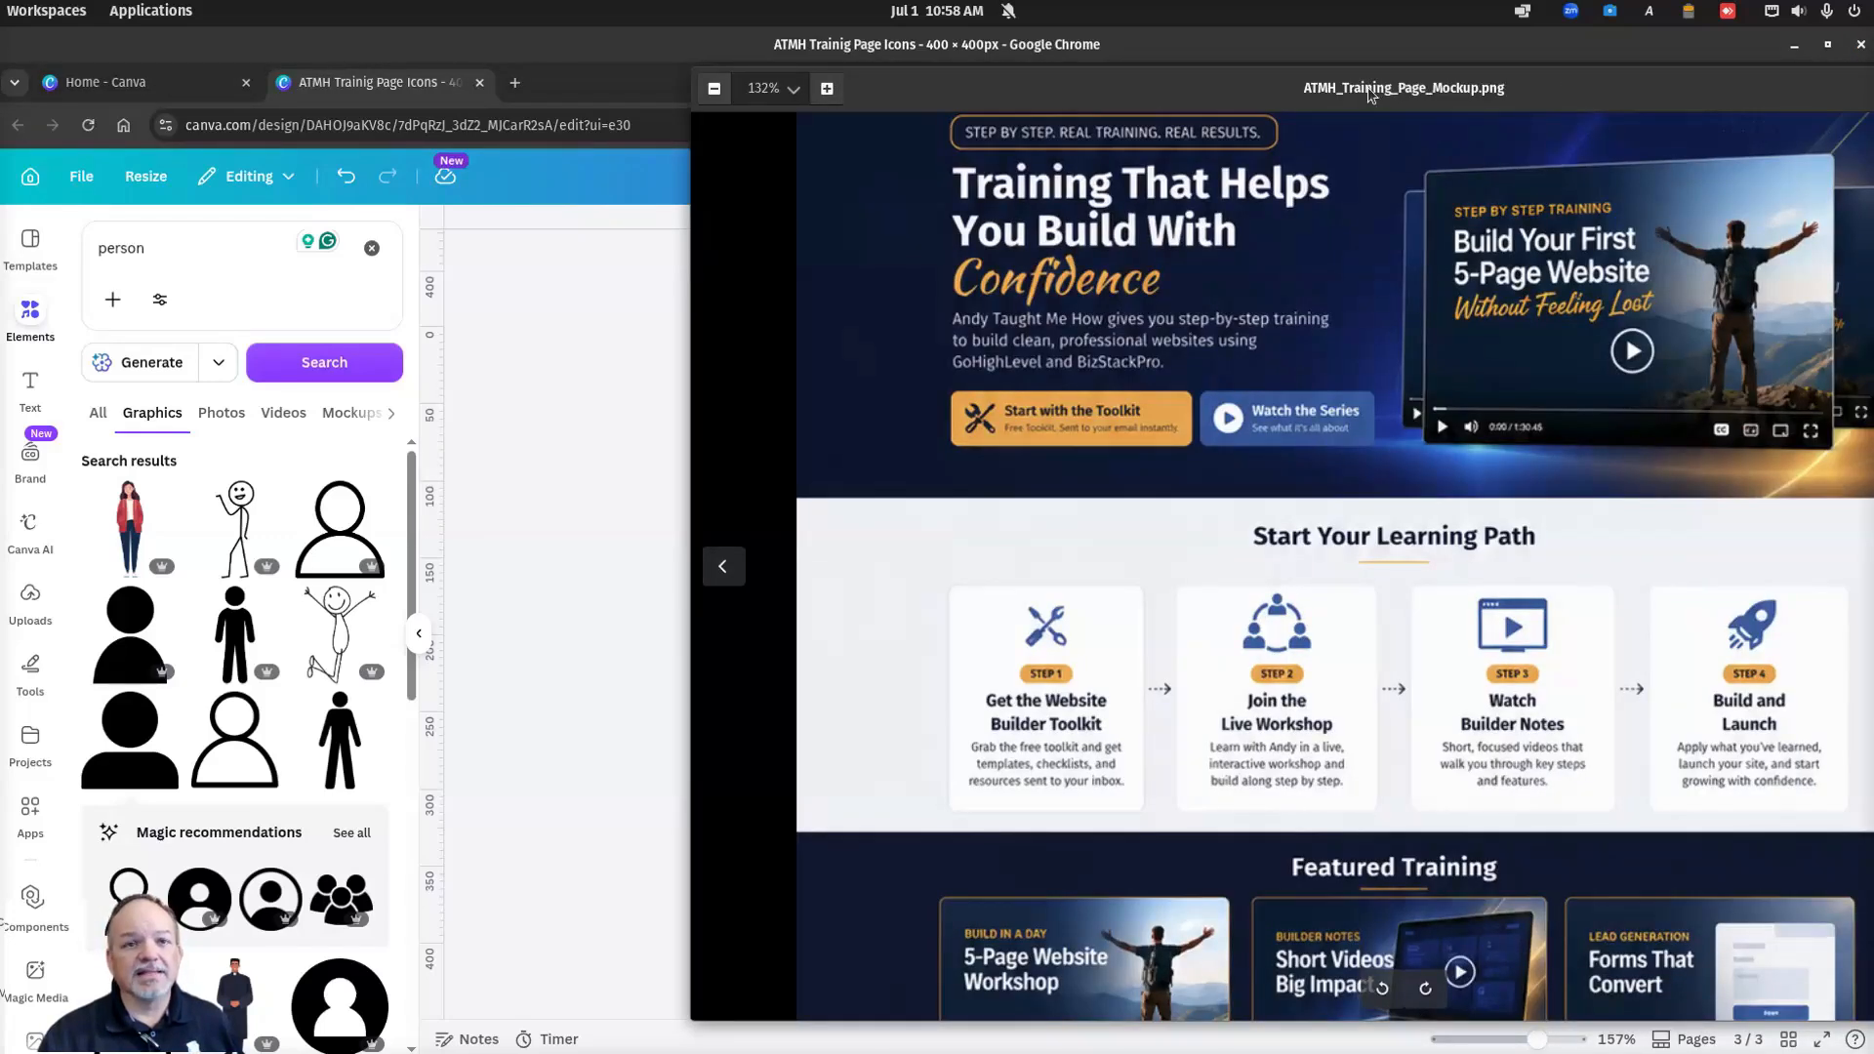
drag(1370, 93, 1873, 106)
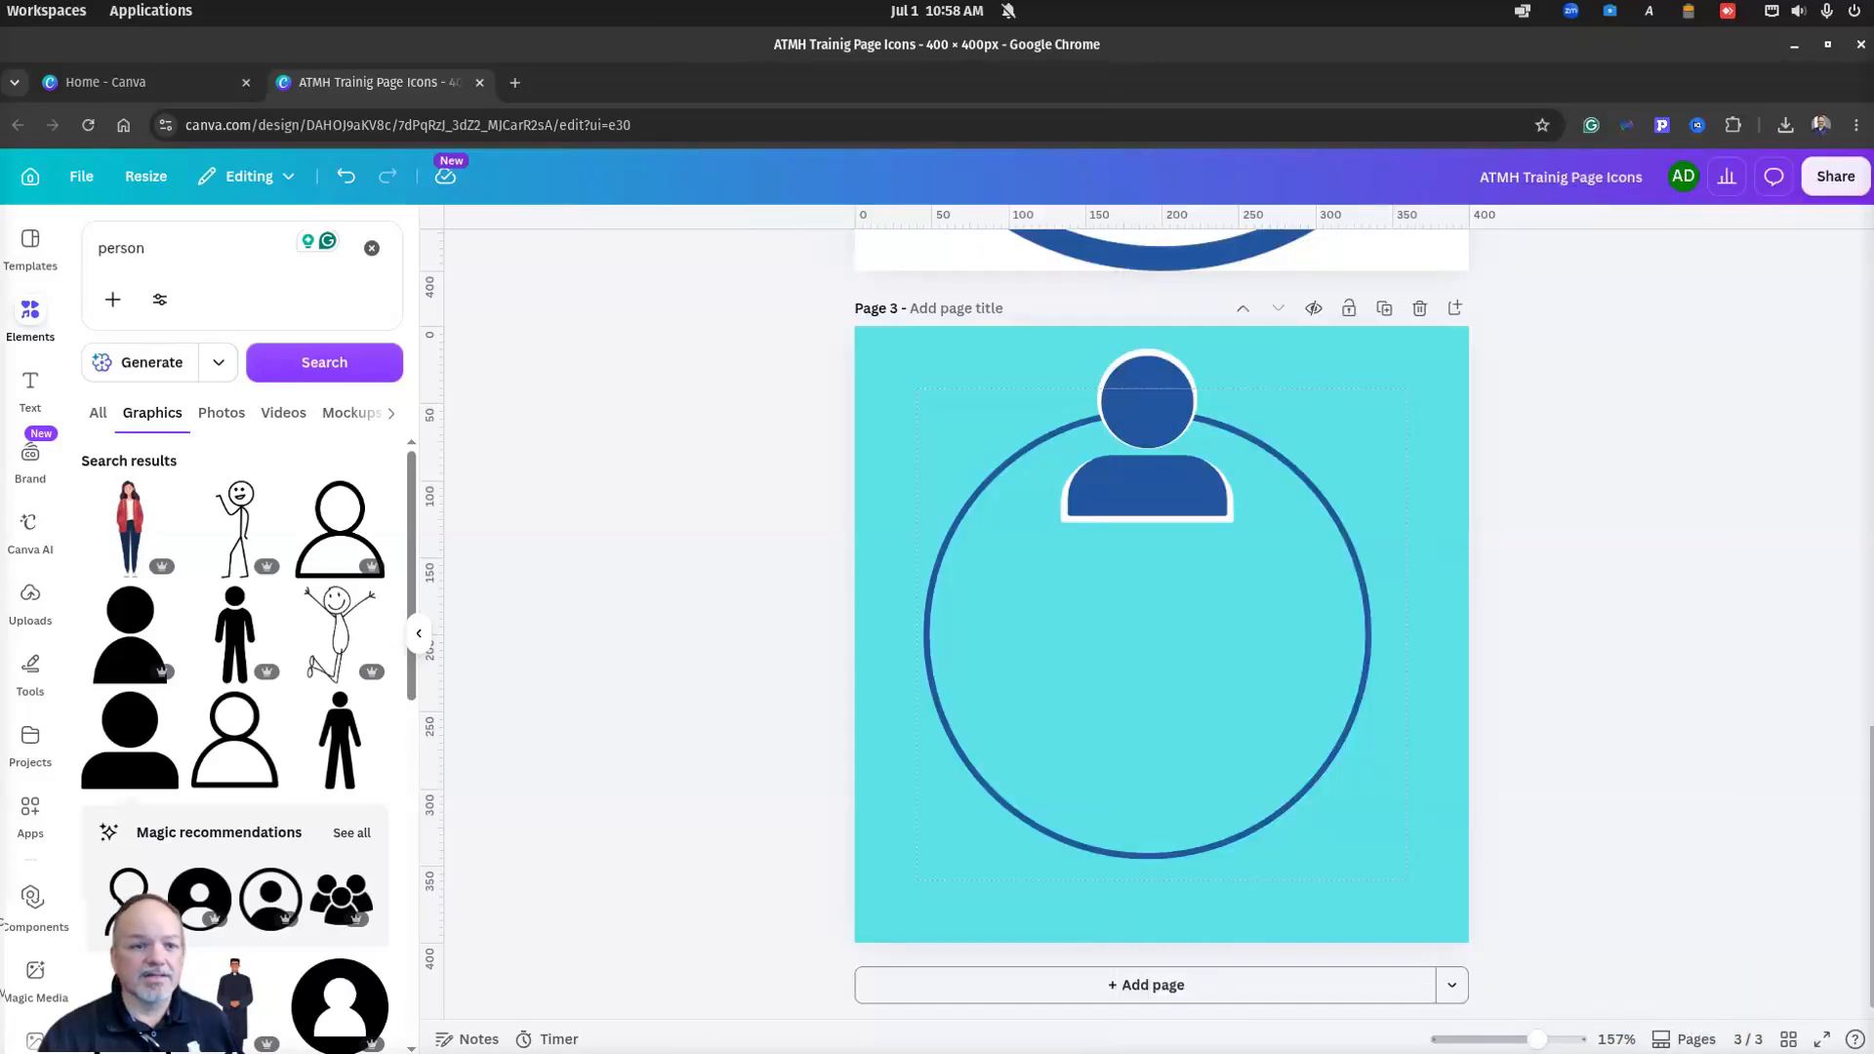
Step: Duplicate the grouped person twice, placing copies on the circle's lower right and lower left, and check the result against the mockup
click(1154, 498)
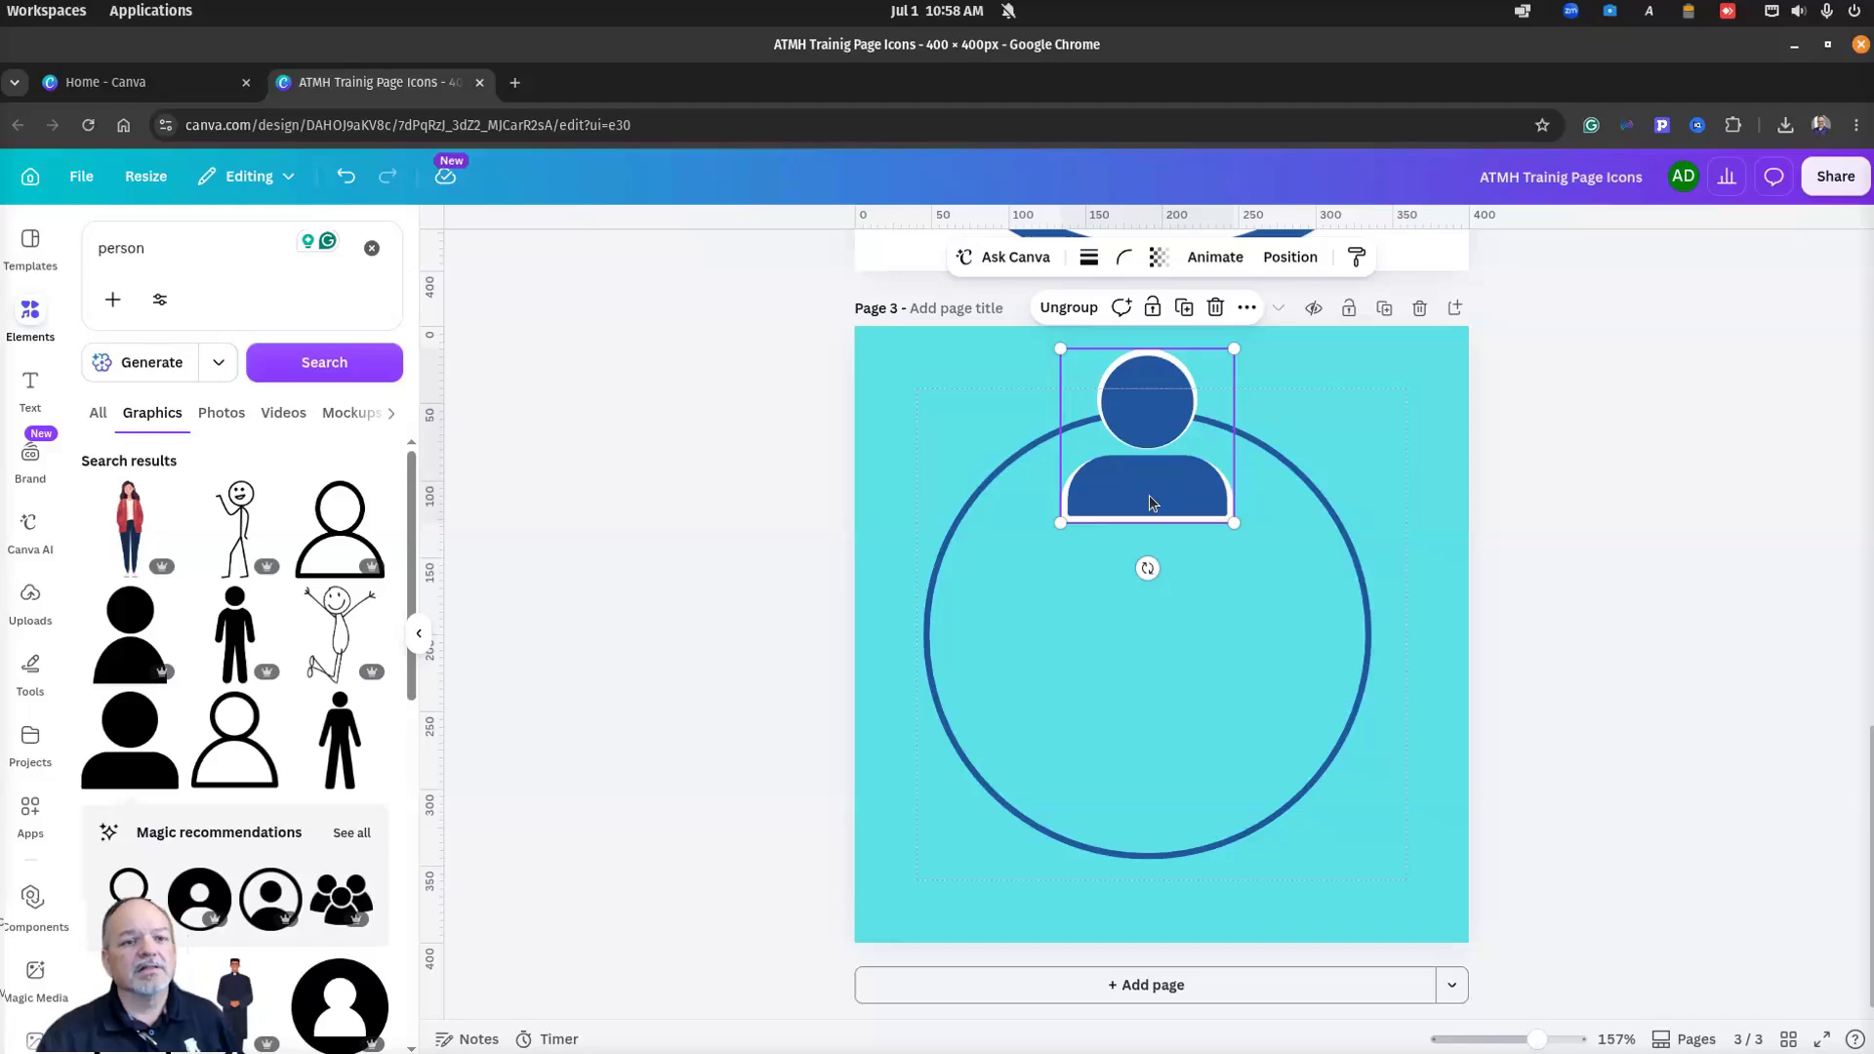
key(ctrl+d)
drag(1193, 424, 1345, 710)
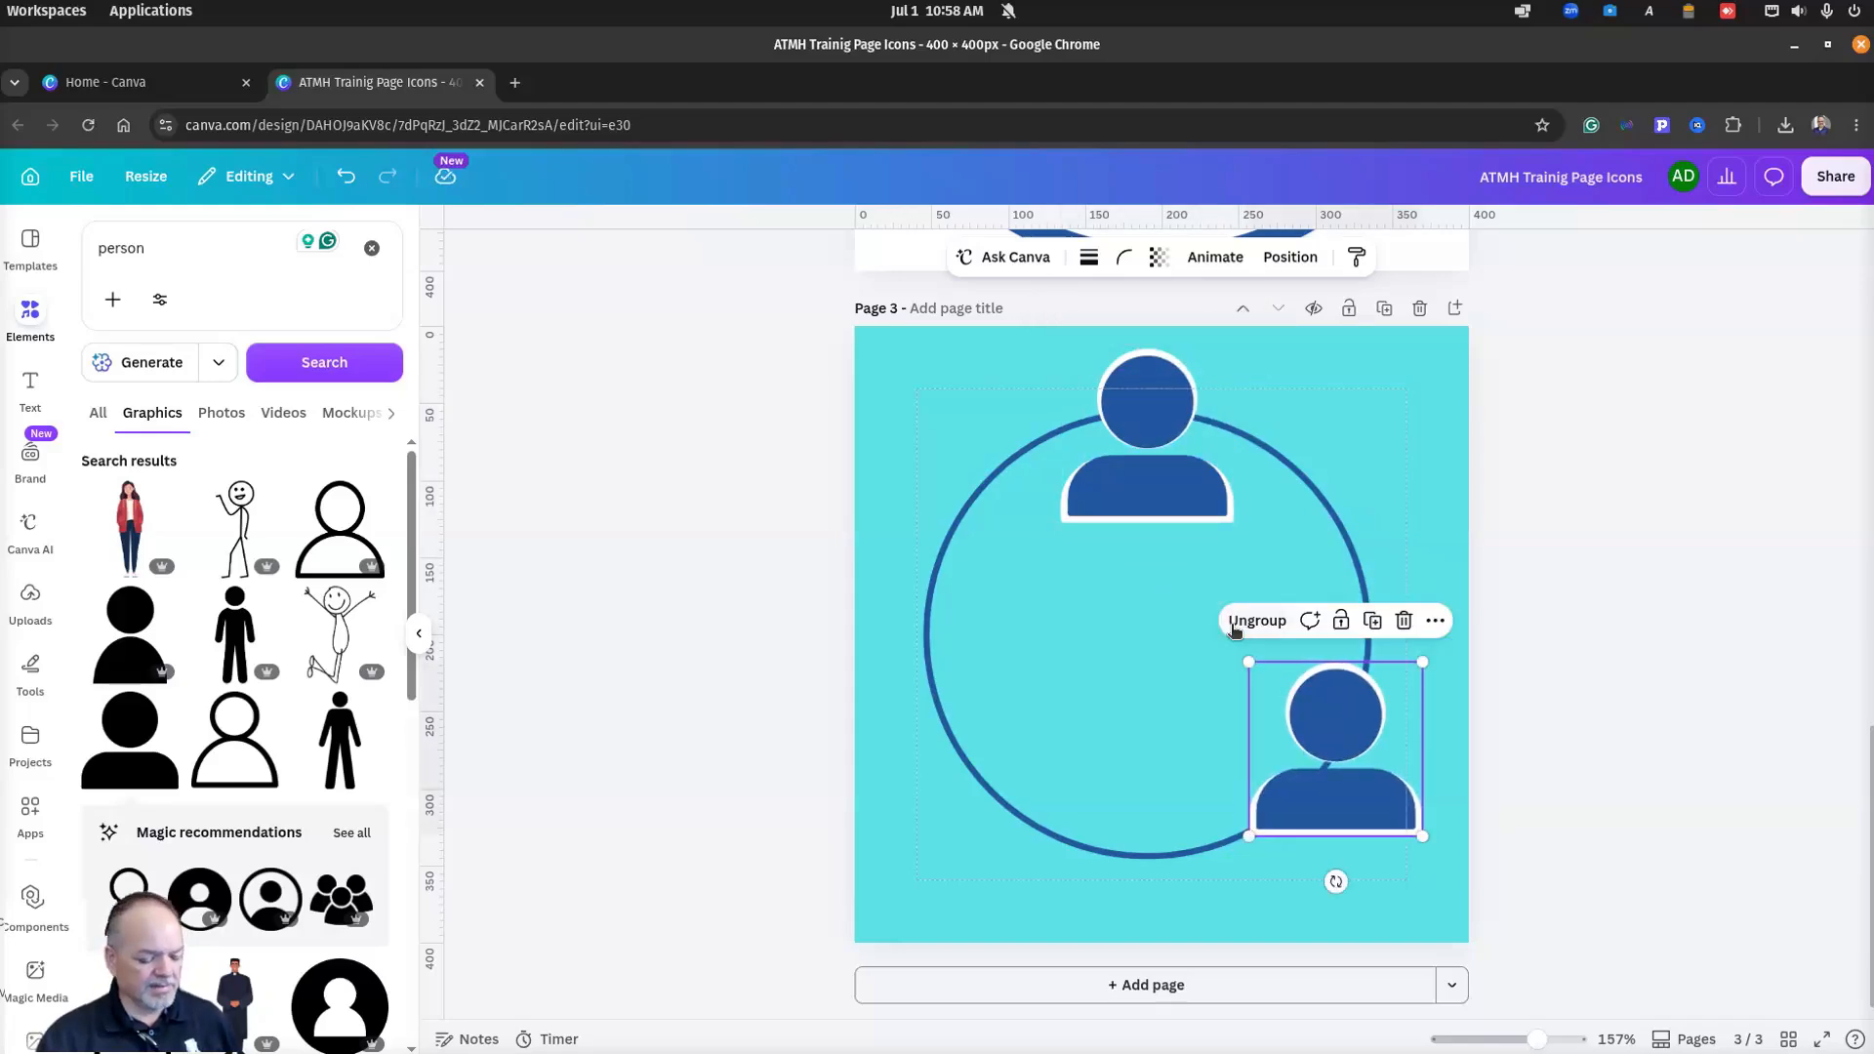
key(ctrl+d)
drag(1356, 776, 956, 738)
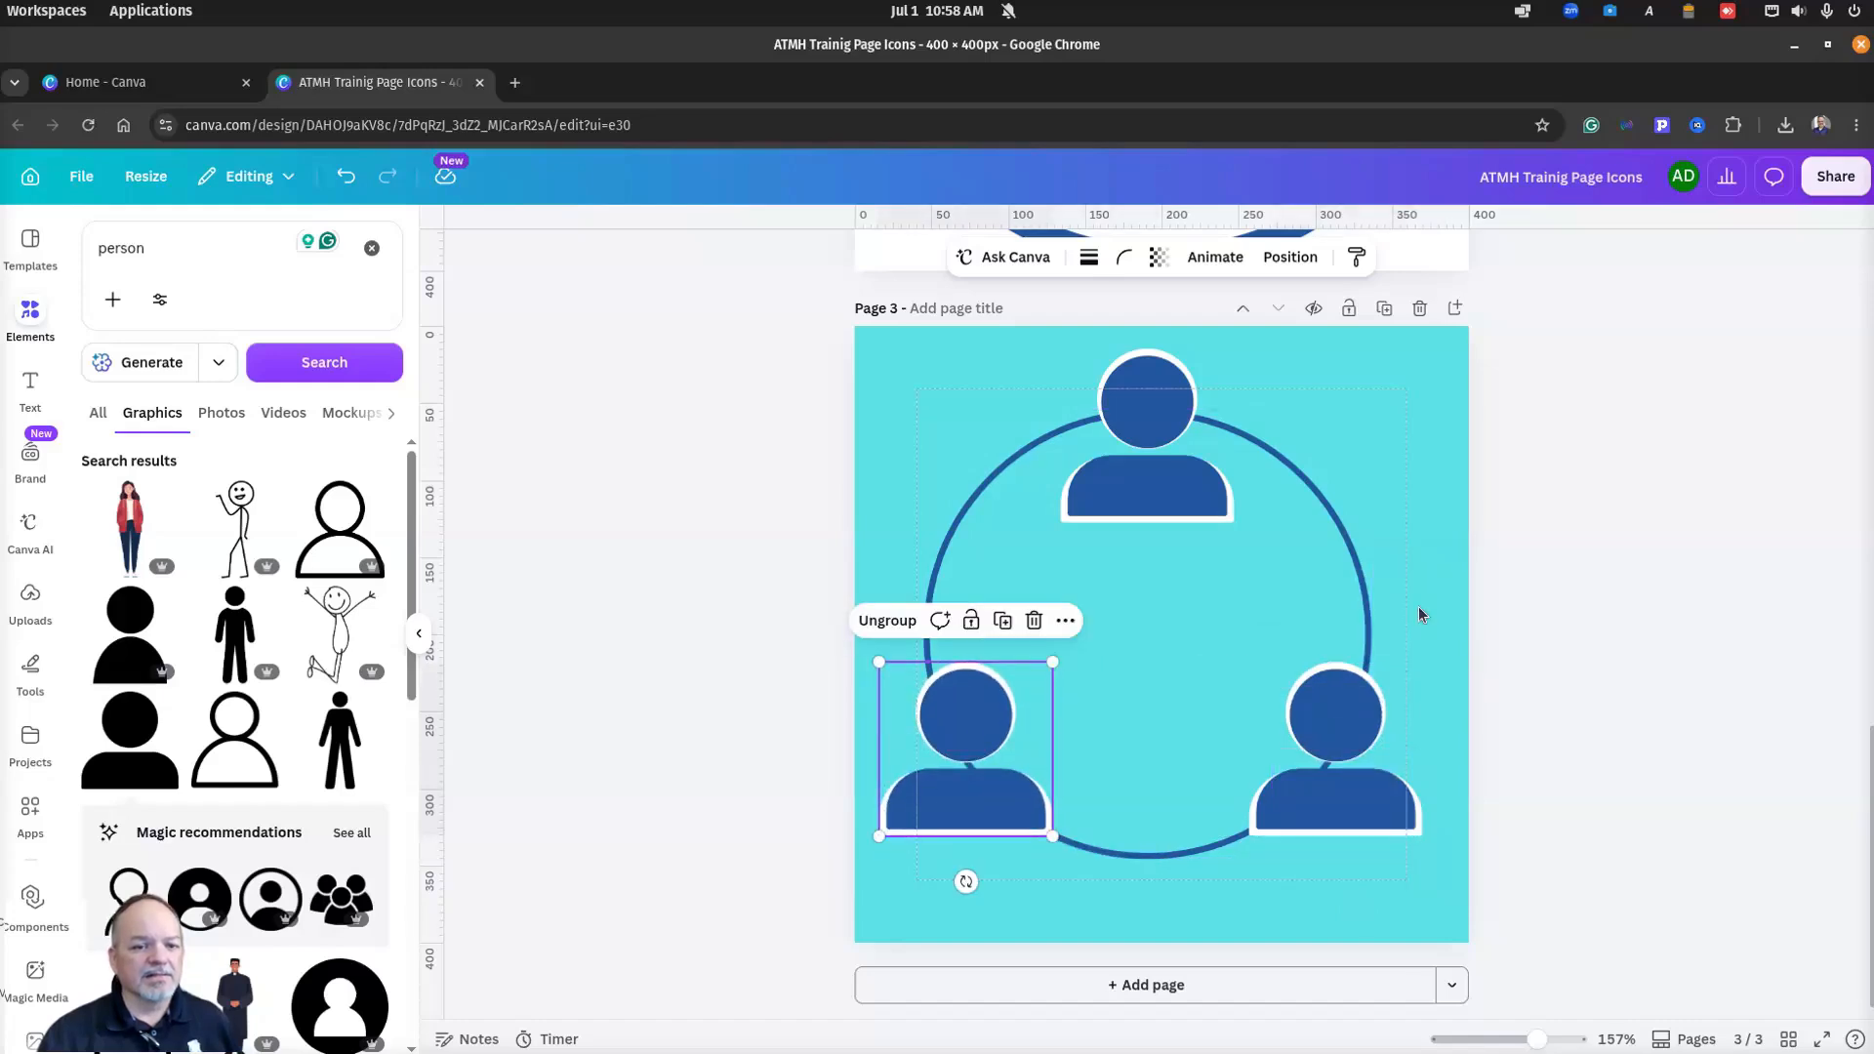
click(1721, 582)
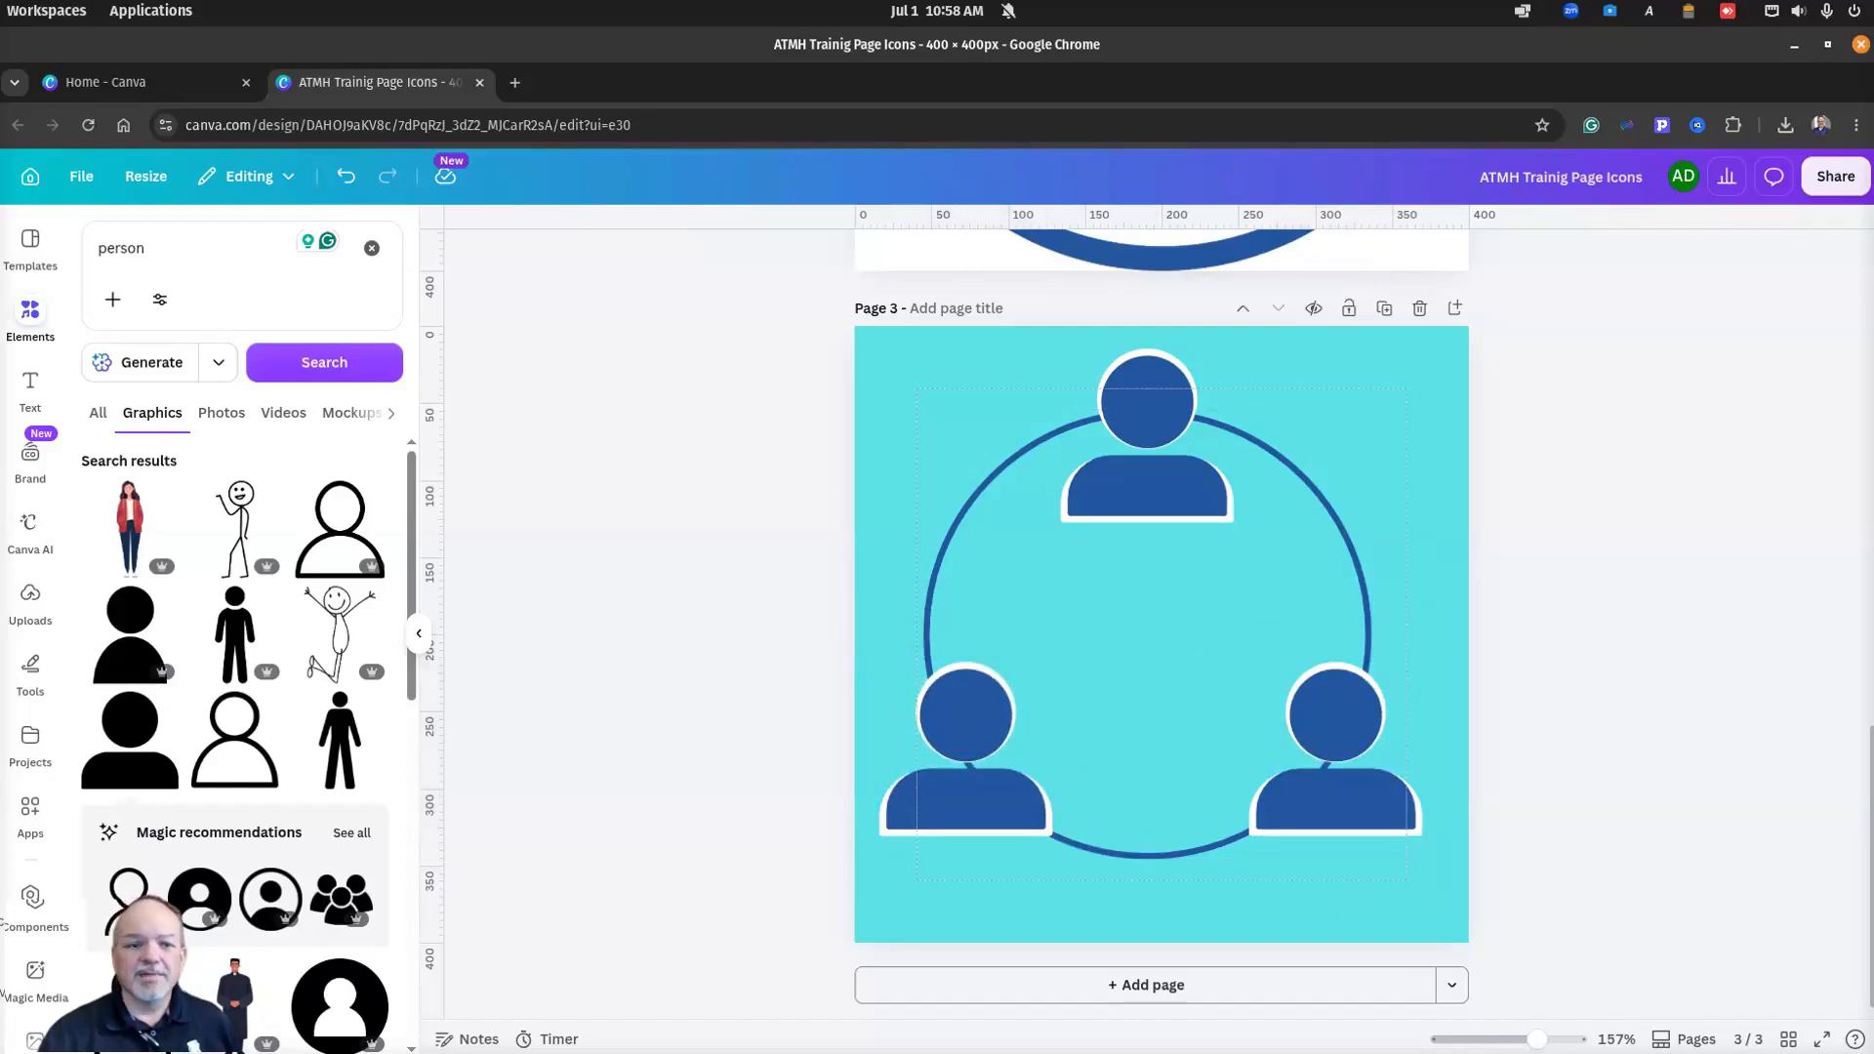
drag(1873, 68, 1366, 88)
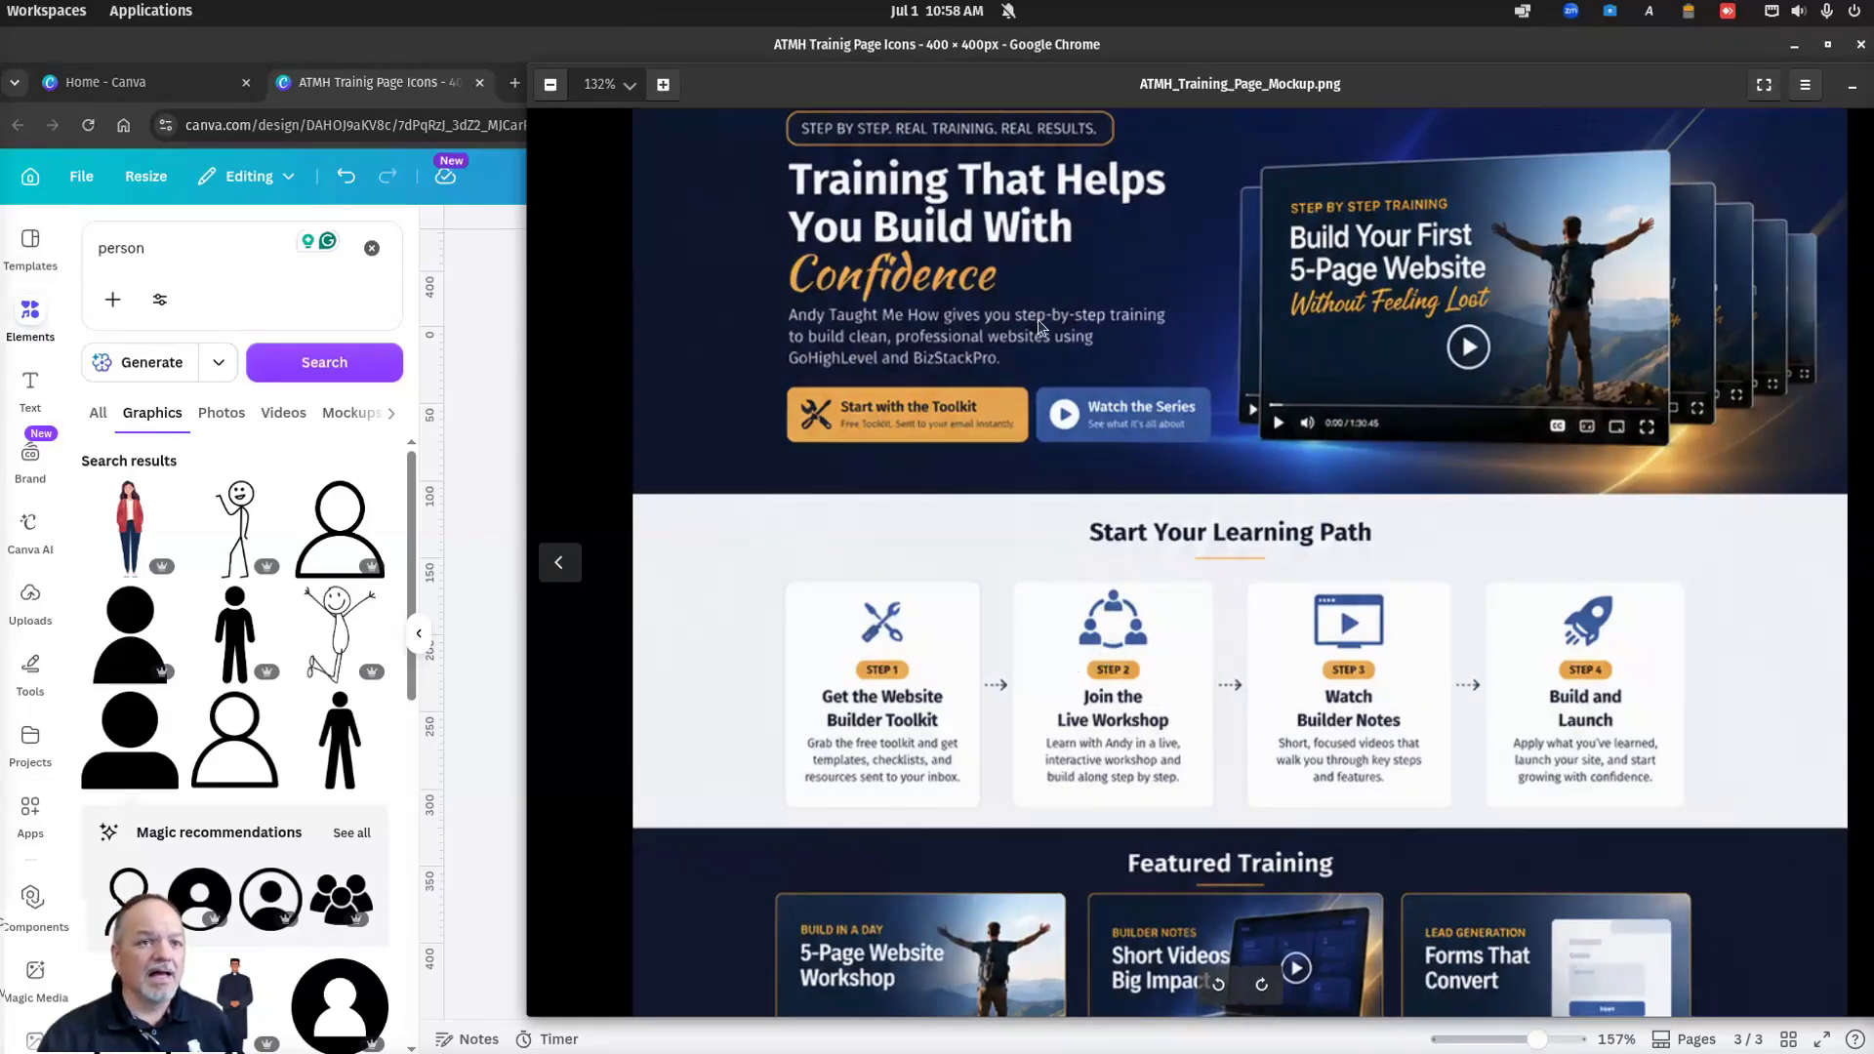
drag(981, 86, 1873, 117)
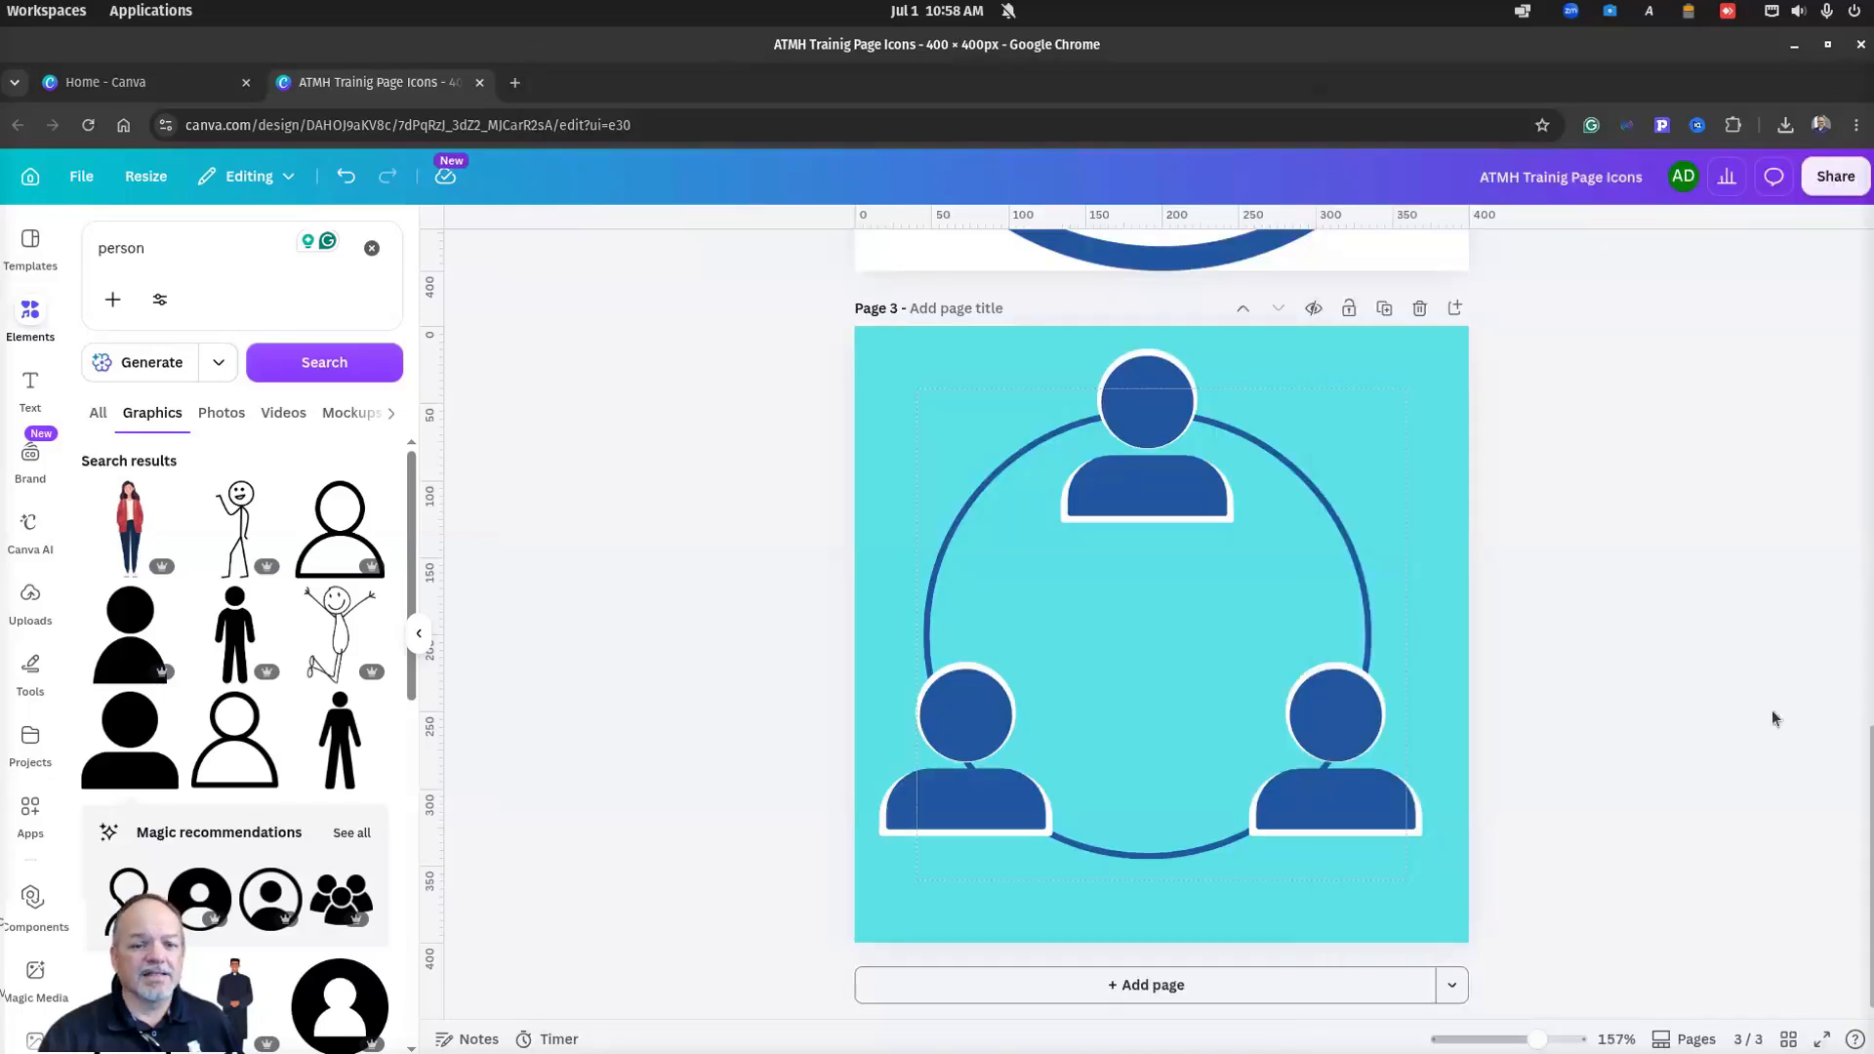
Step: Try the page 3 background in white to preview the icon, and undo the color change
click(876, 358)
click(1171, 258)
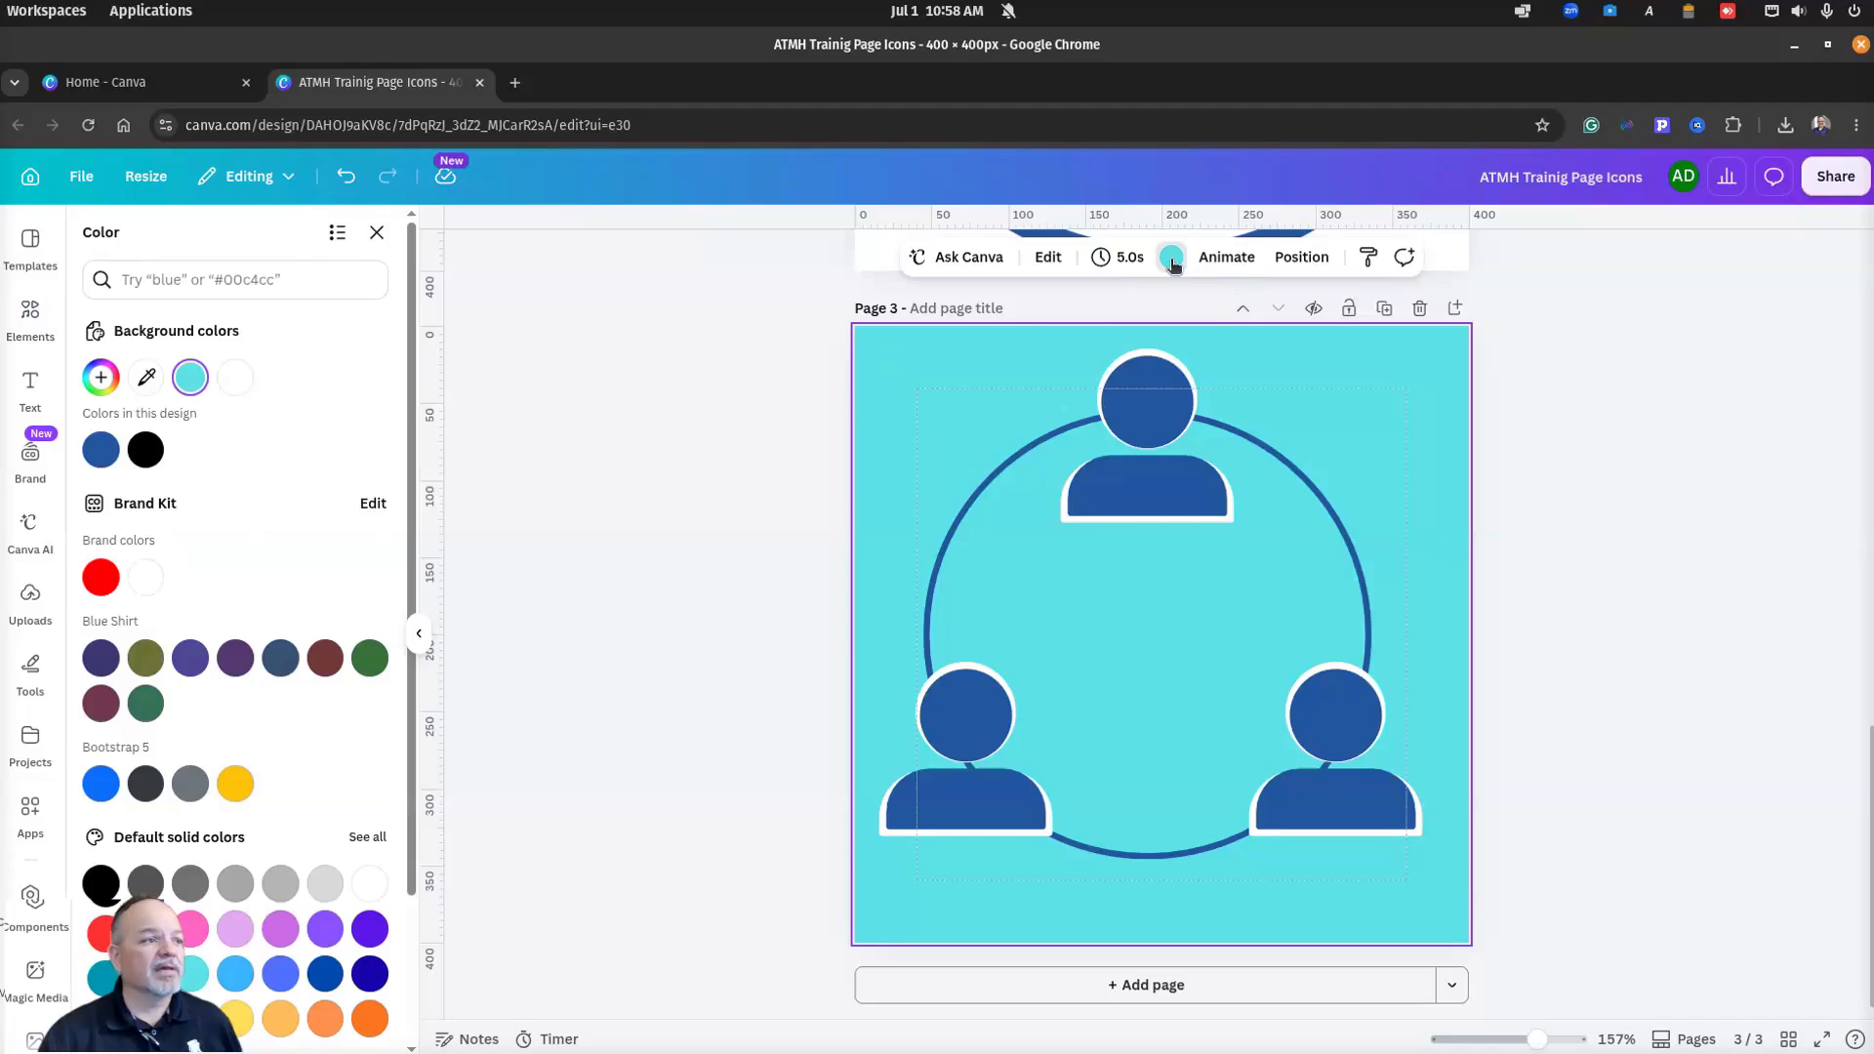
click(235, 376)
click(527, 391)
click(1636, 419)
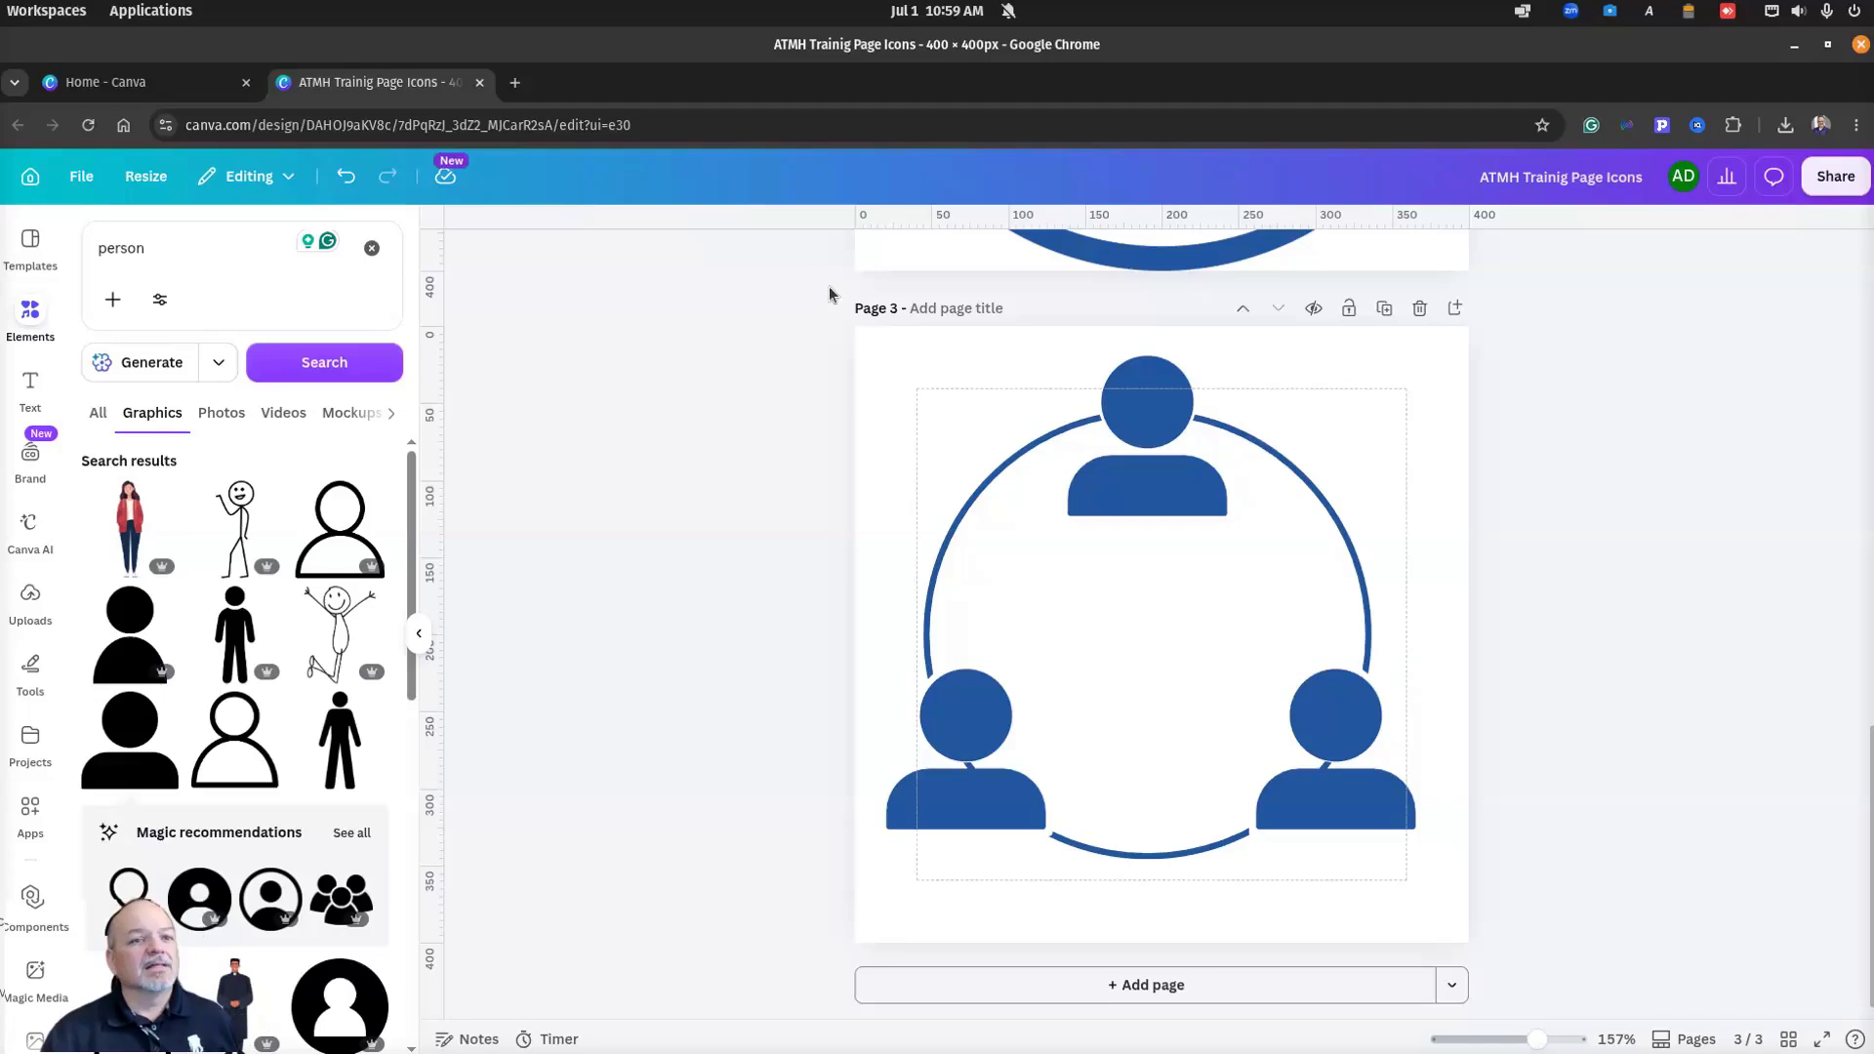
click(346, 175)
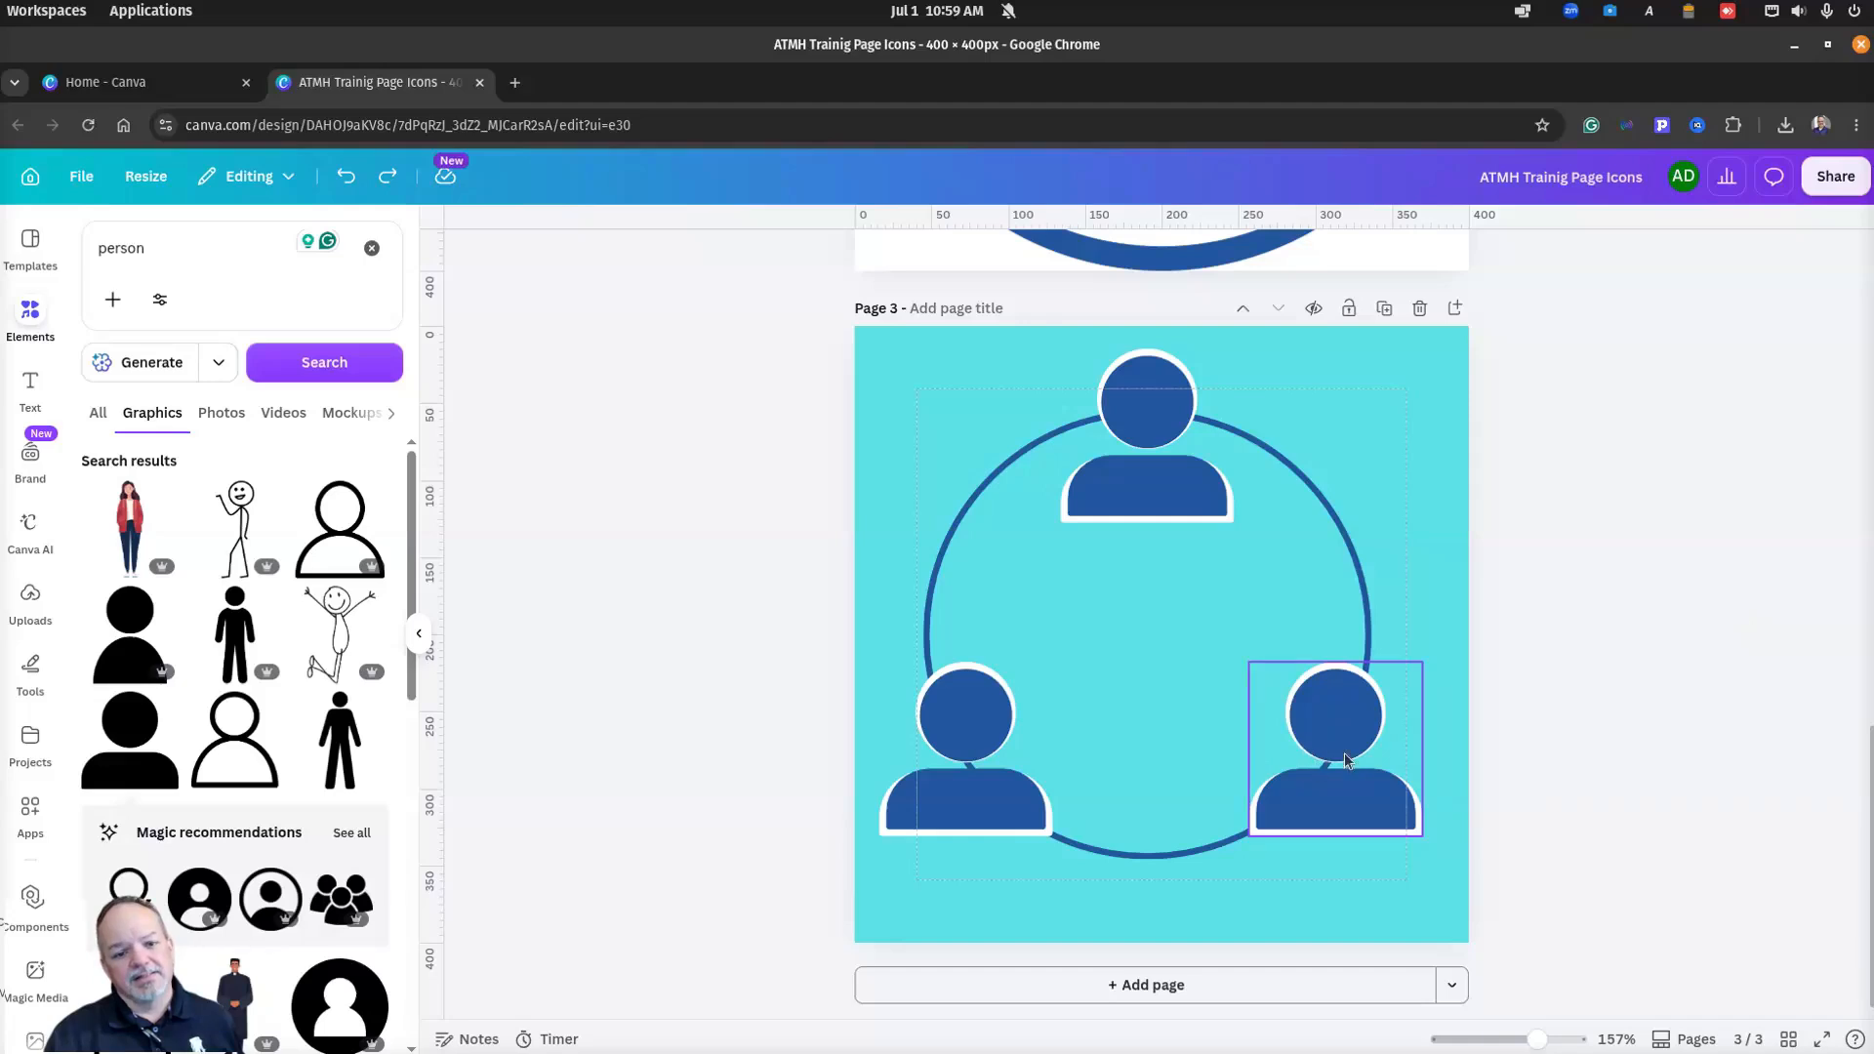
Step: Add a white rectangle and shrink it to cover the gap between the lower-left person's head and body
click(29, 314)
click(149, 257)
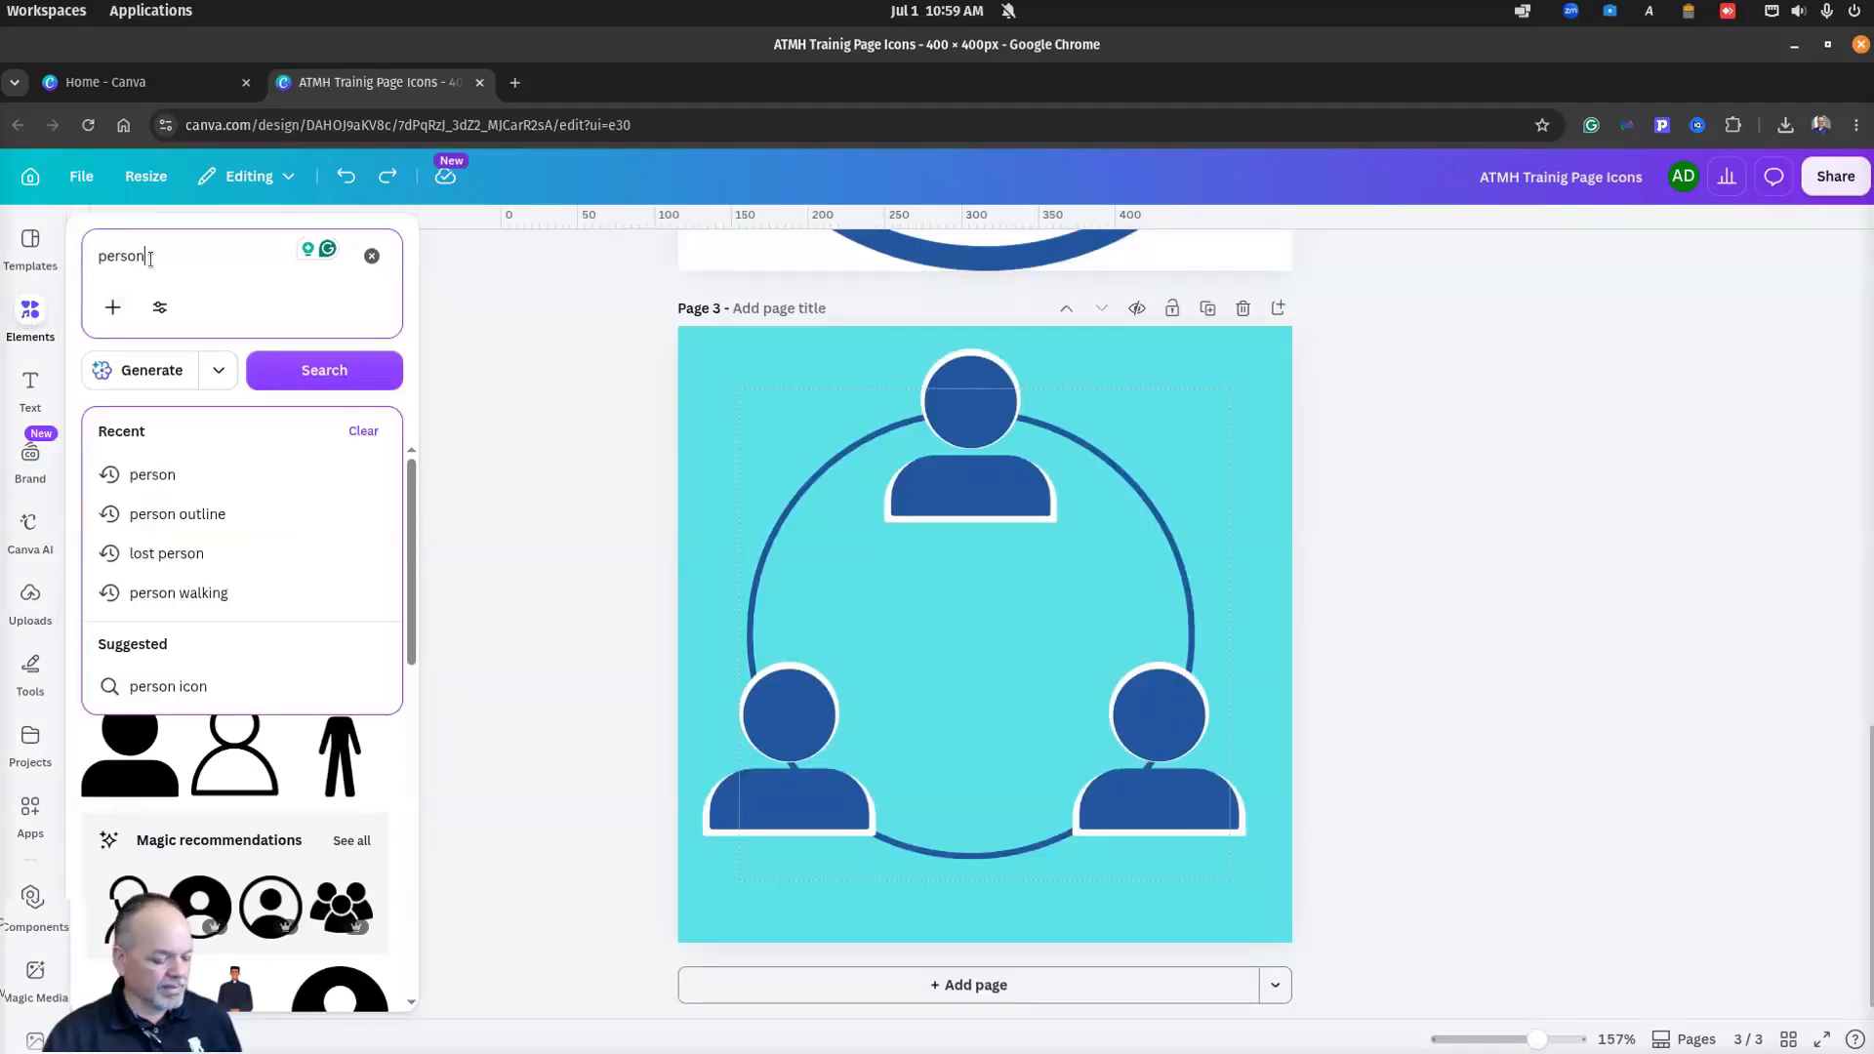
double_click(150, 257)
text(squ)
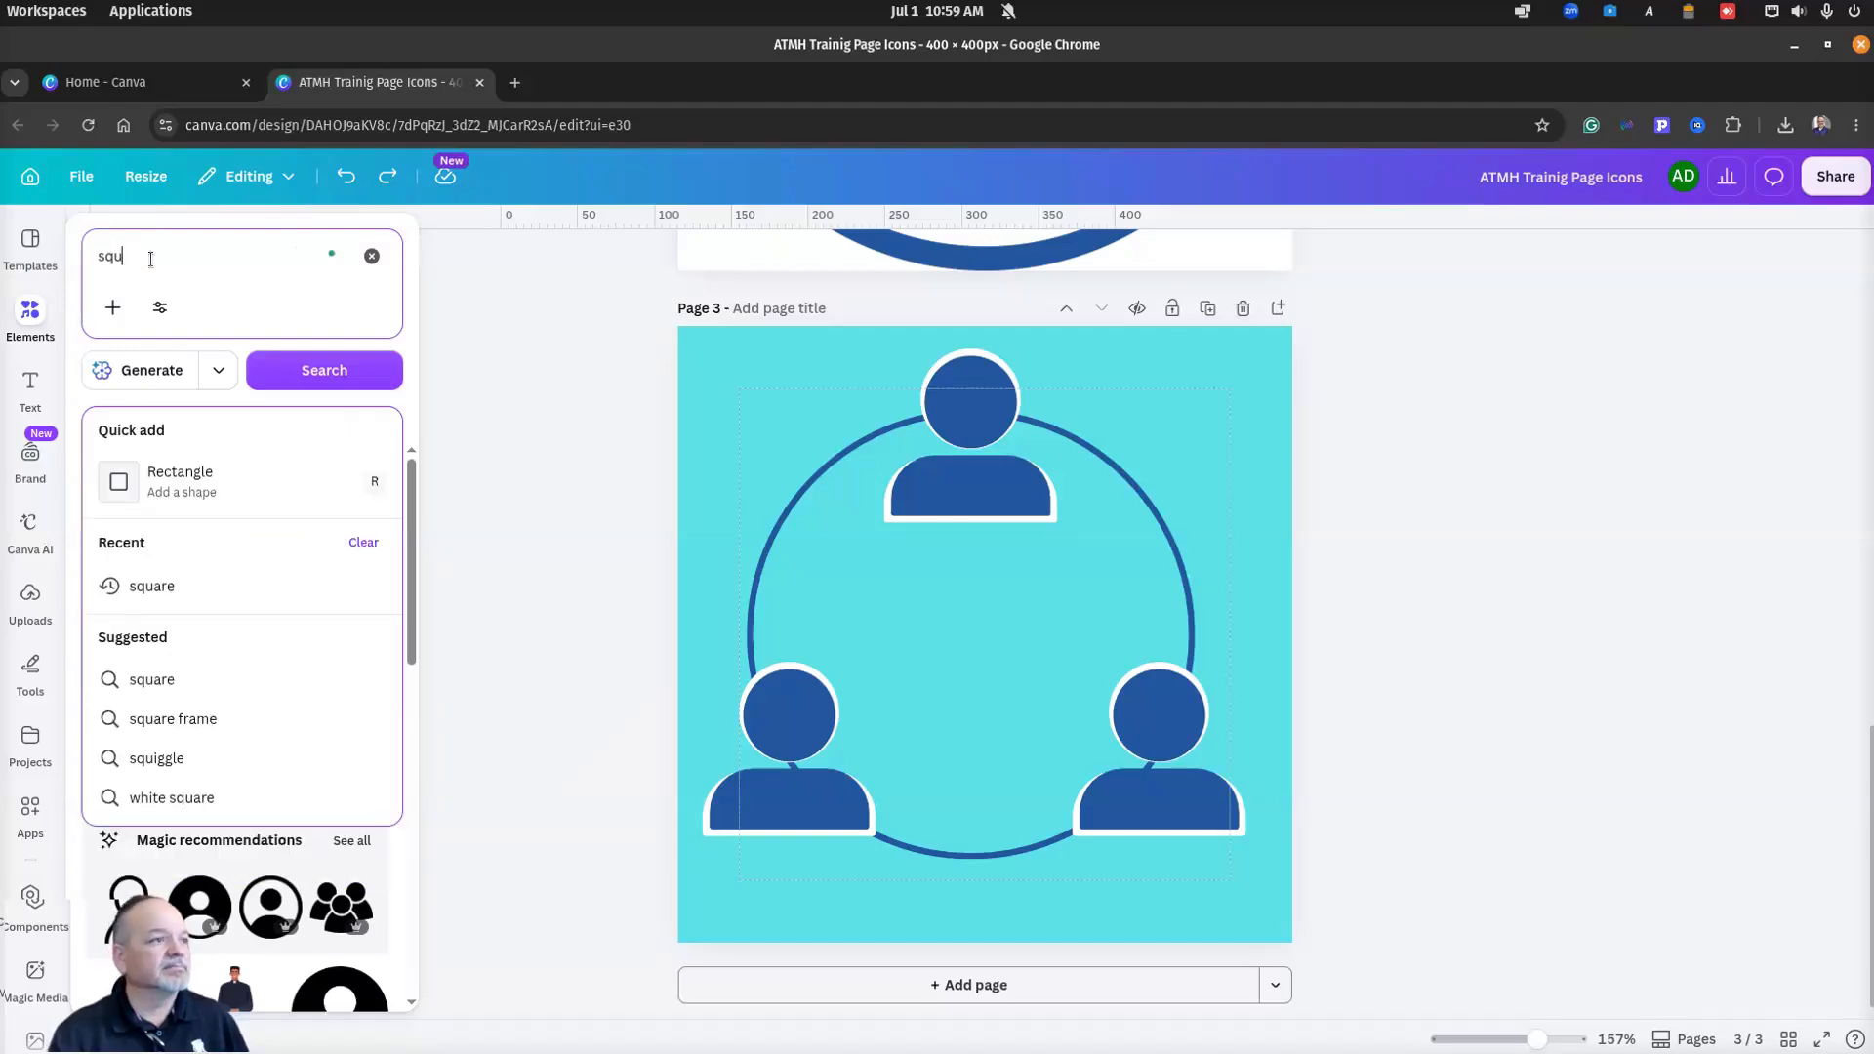
click(216, 478)
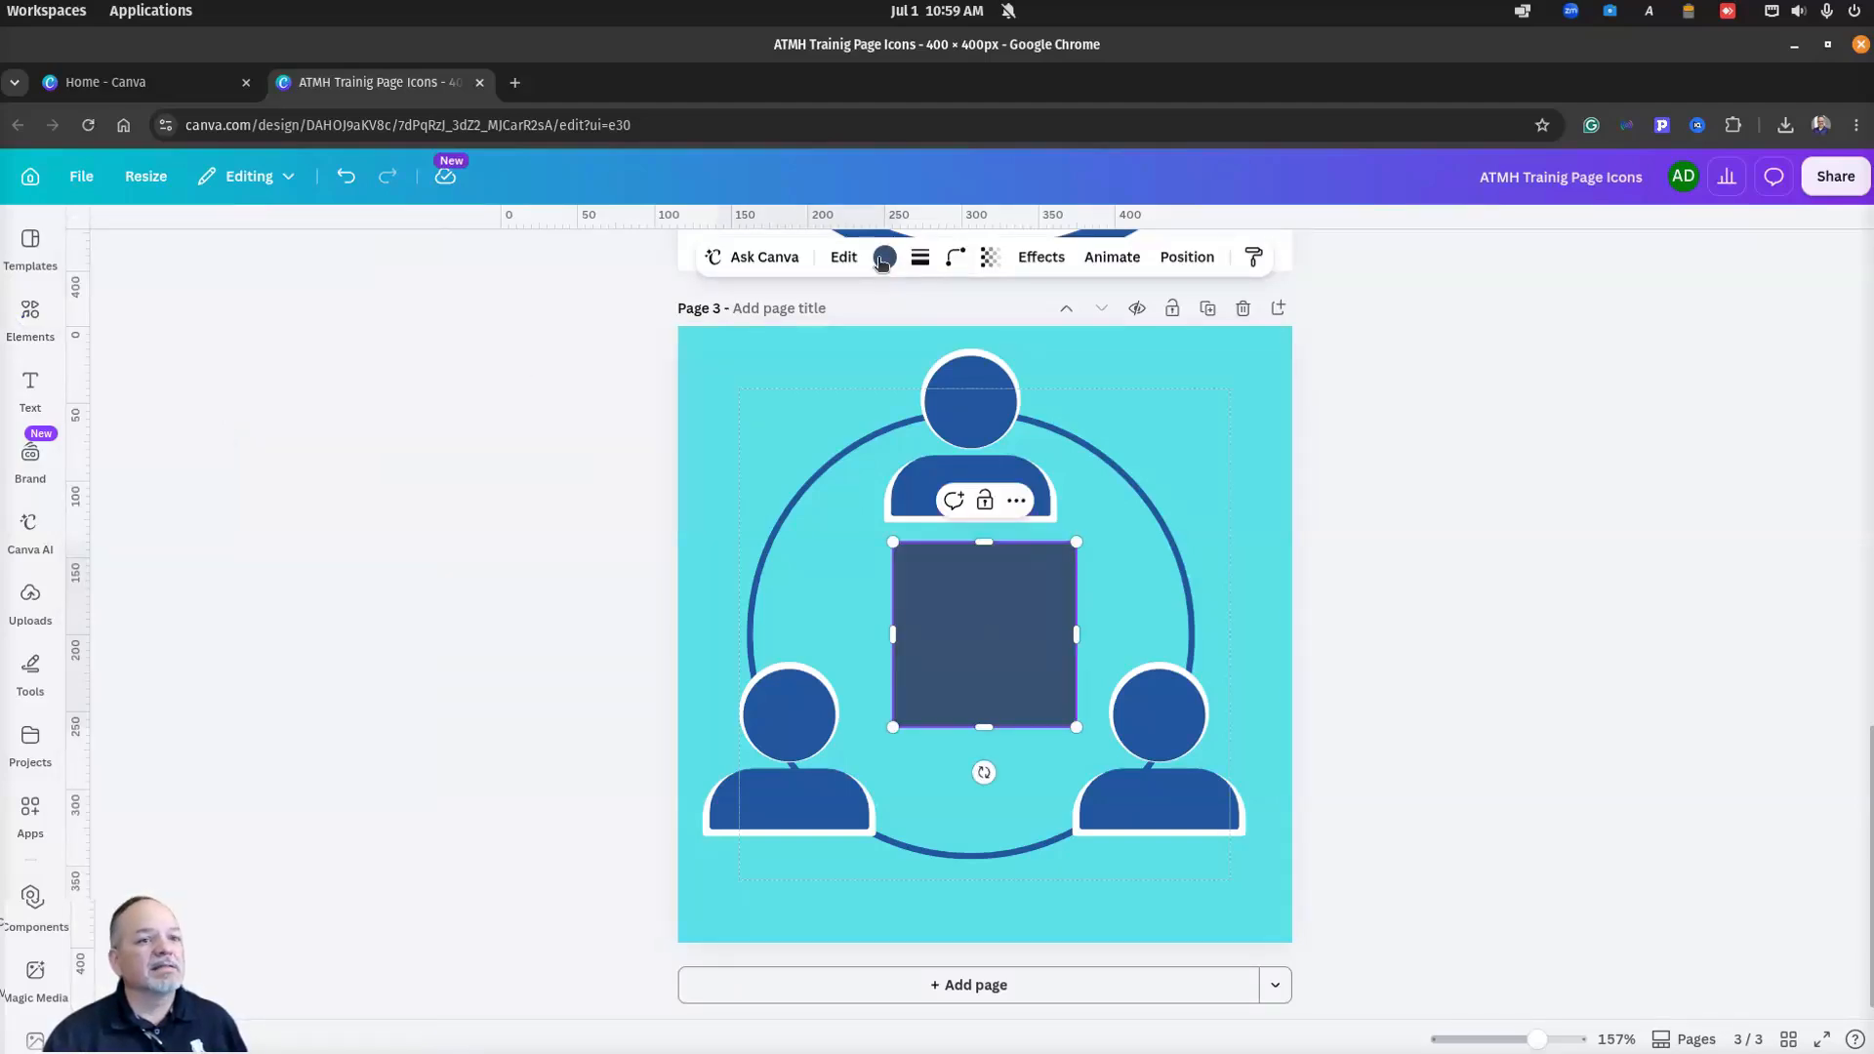
click(884, 257)
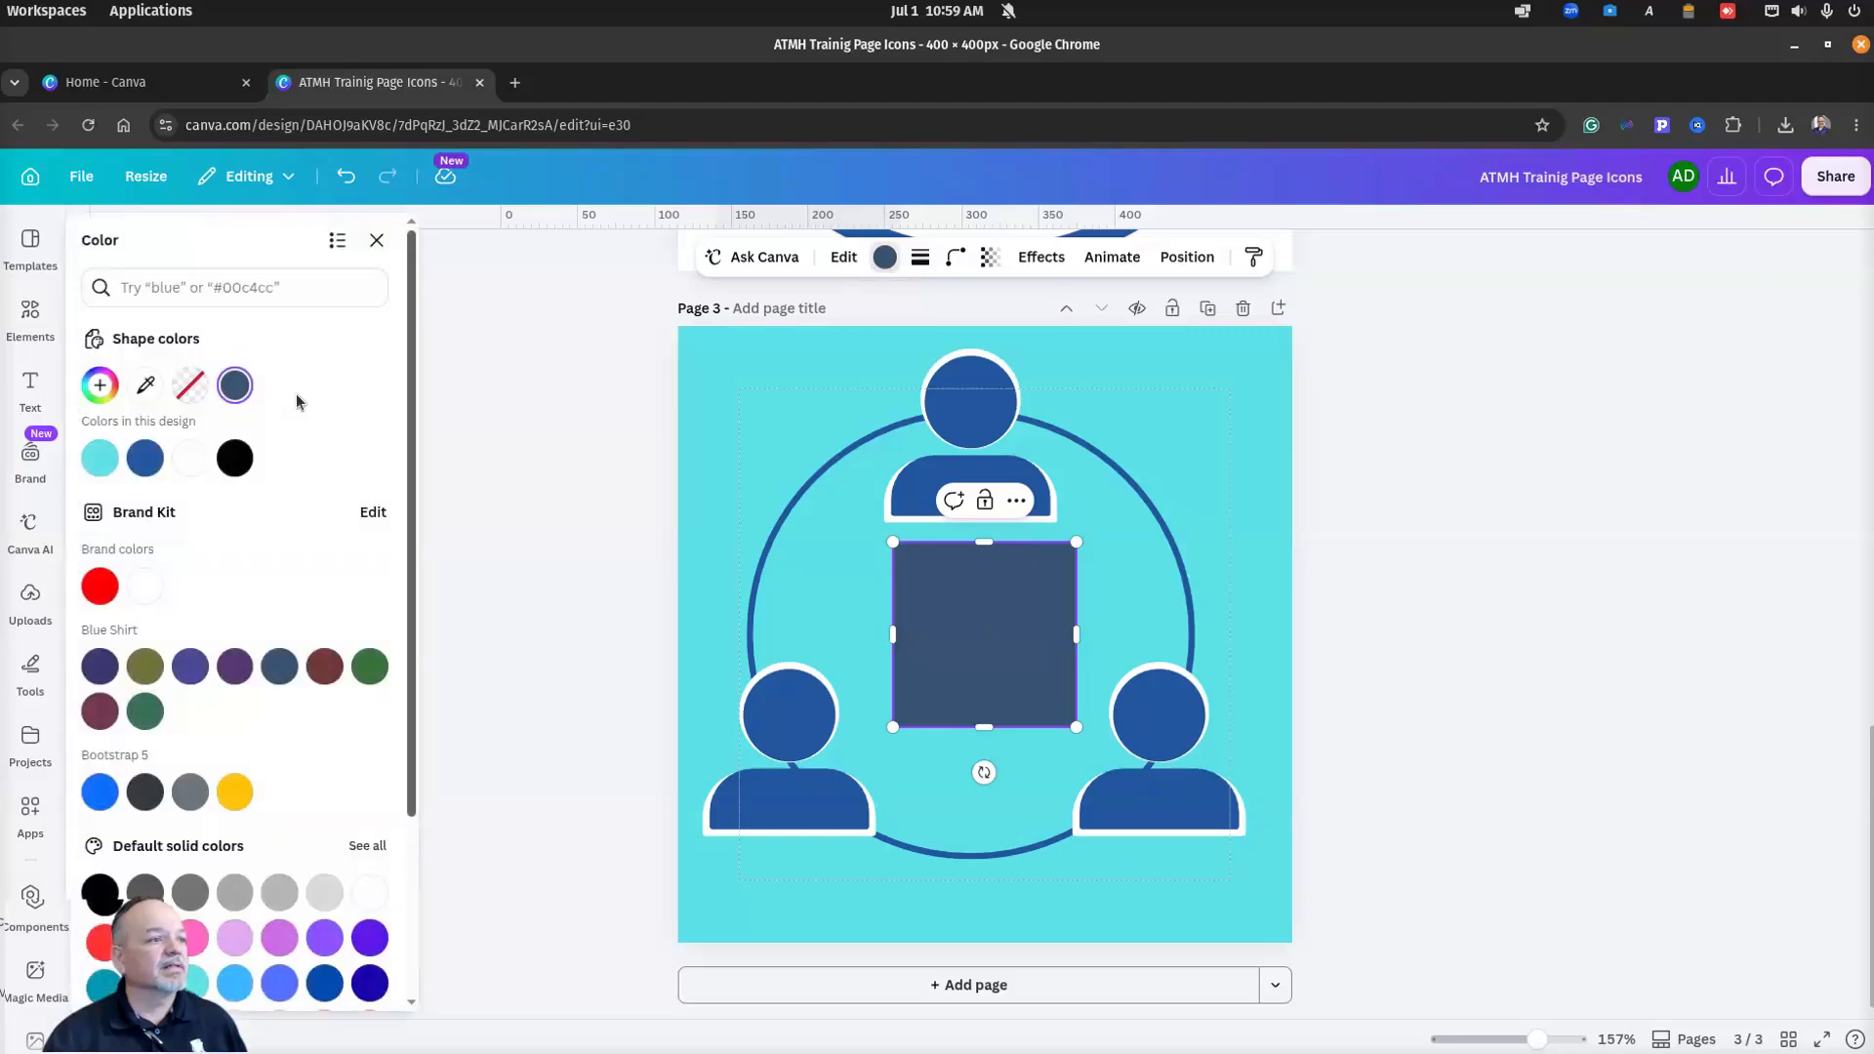
click(189, 457)
drag(1075, 541, 806, 819)
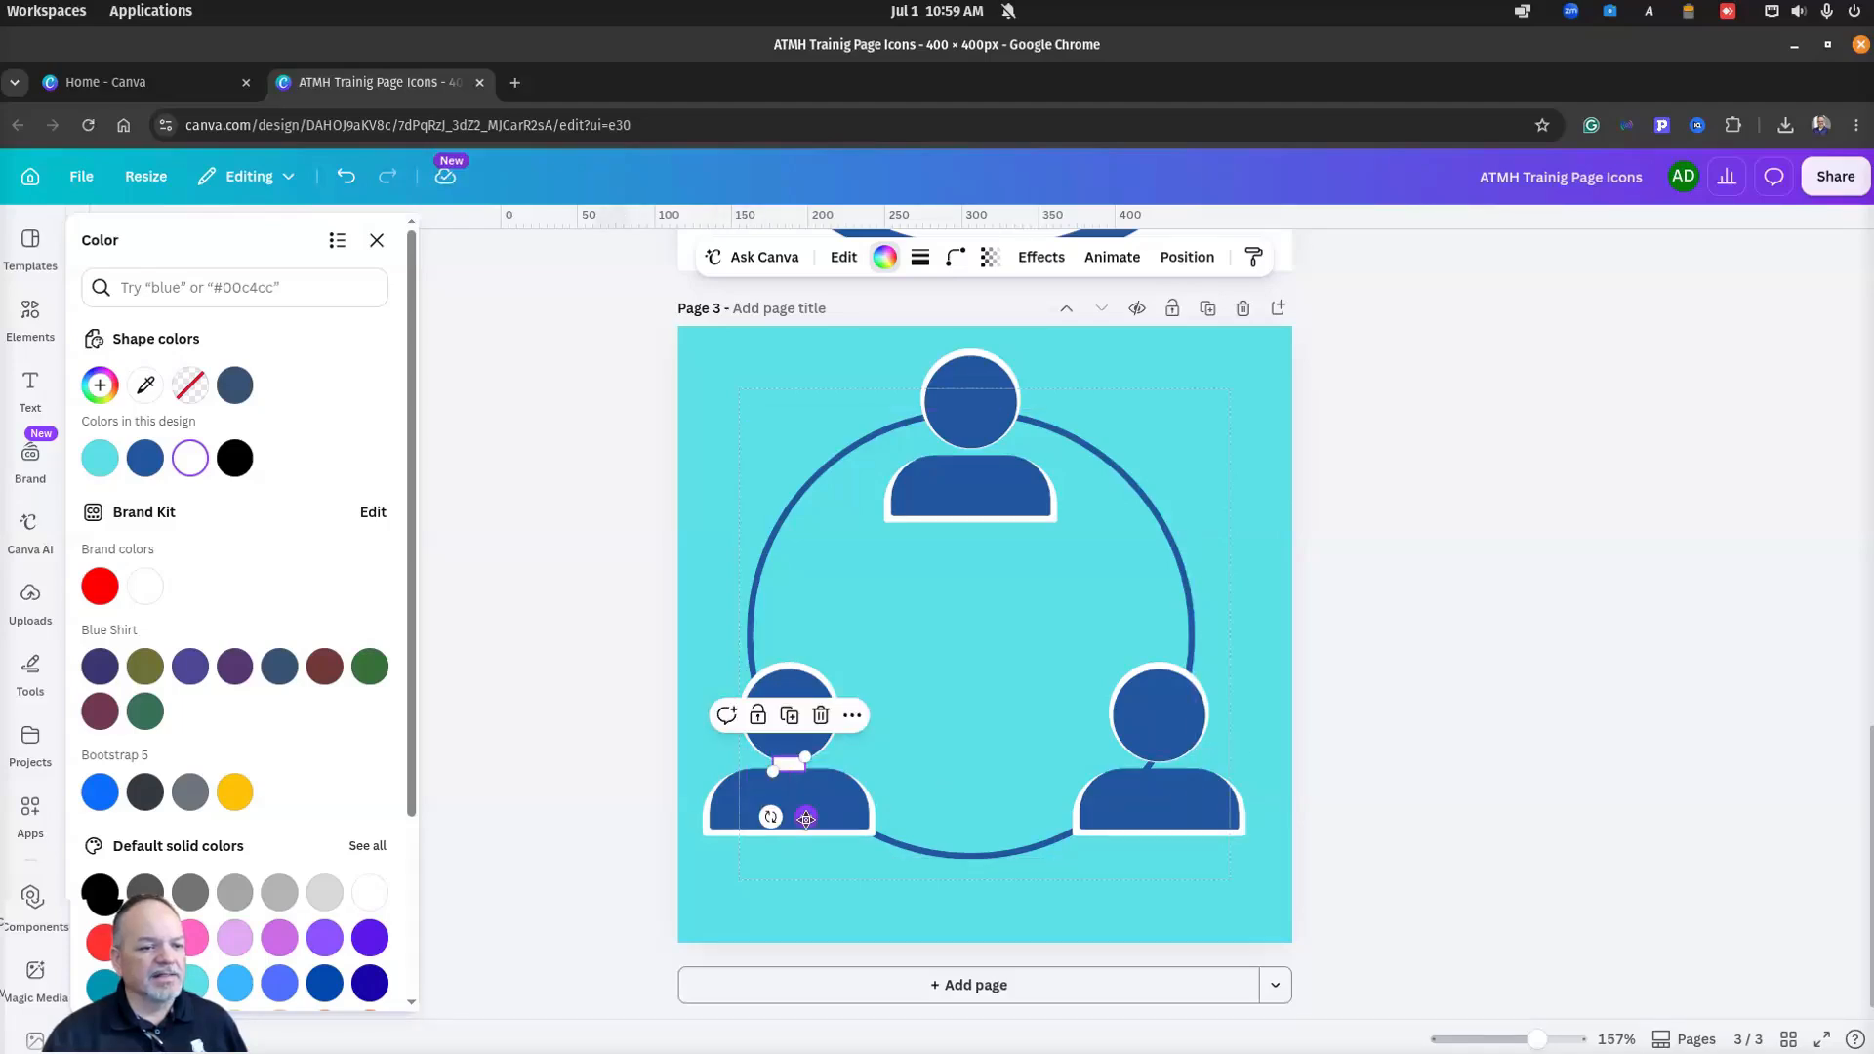
Step: Send the white rectangle behind the lower-left person, and send the circle outline behind the rectangle
click(852, 715)
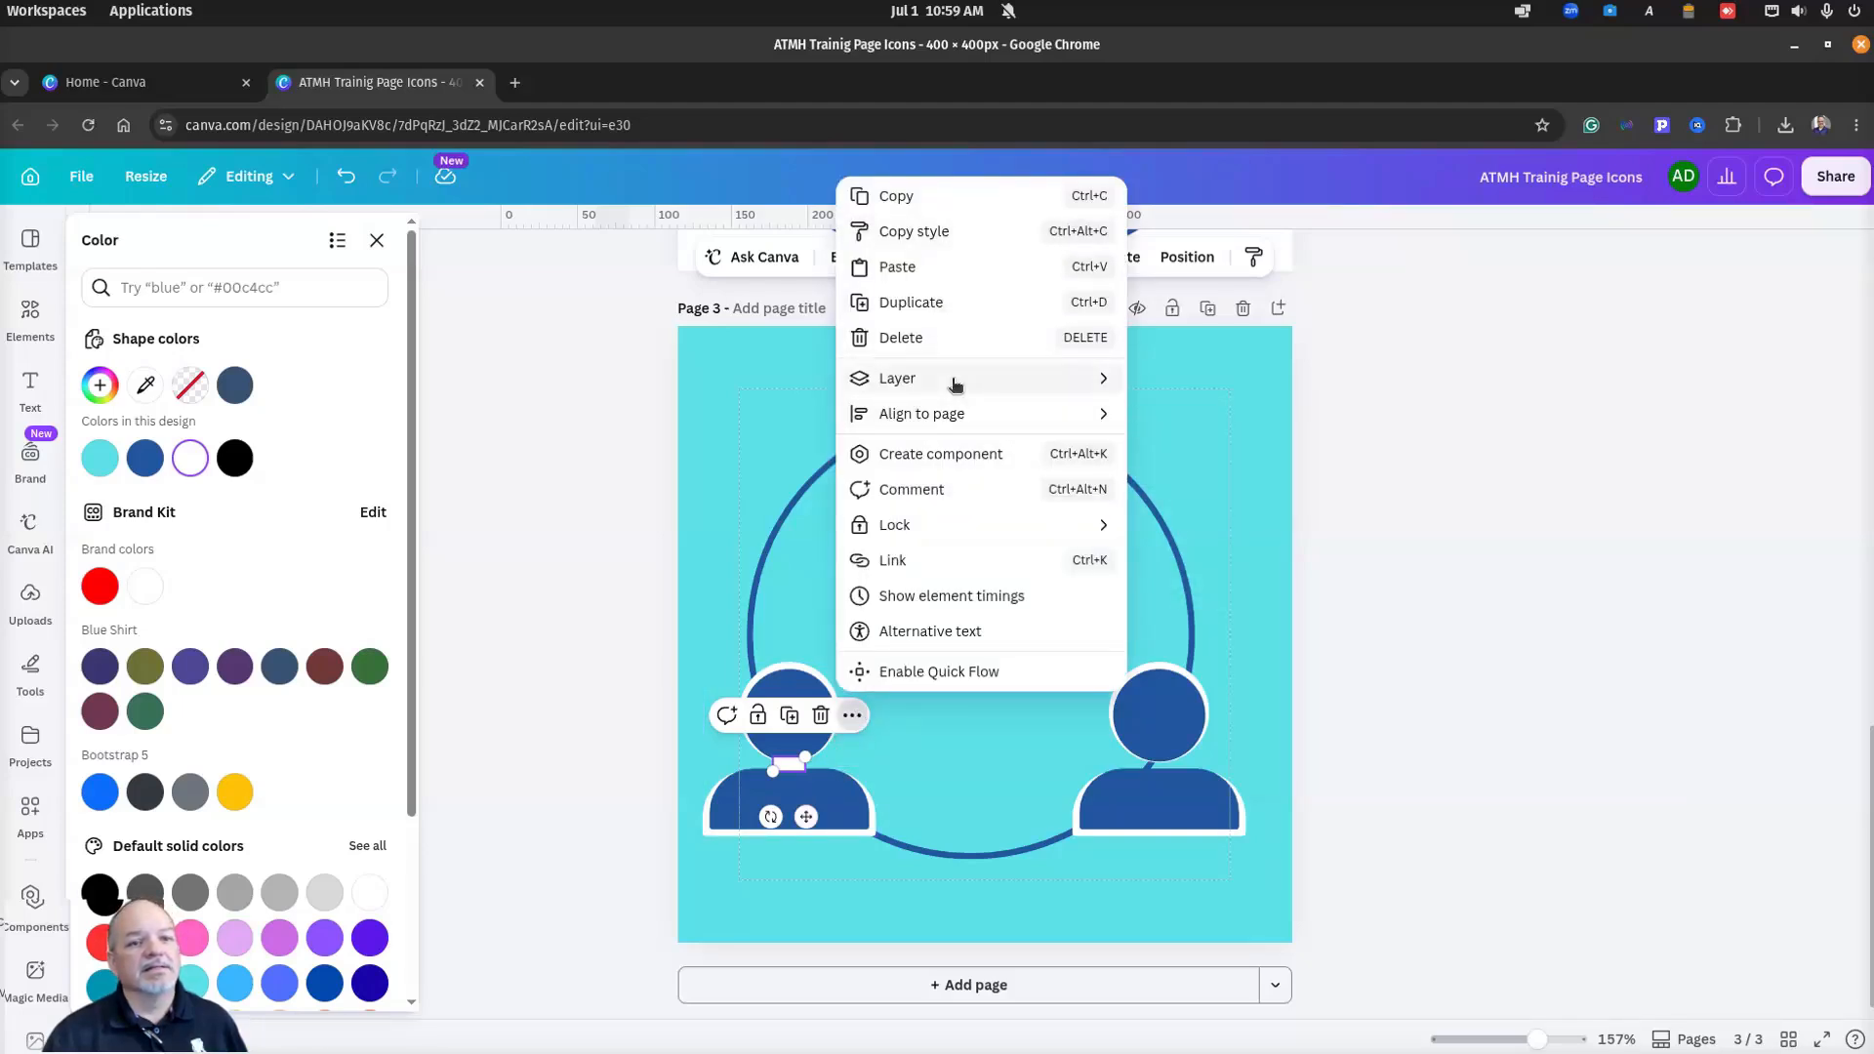
mouse_move(965, 380)
click(1210, 484)
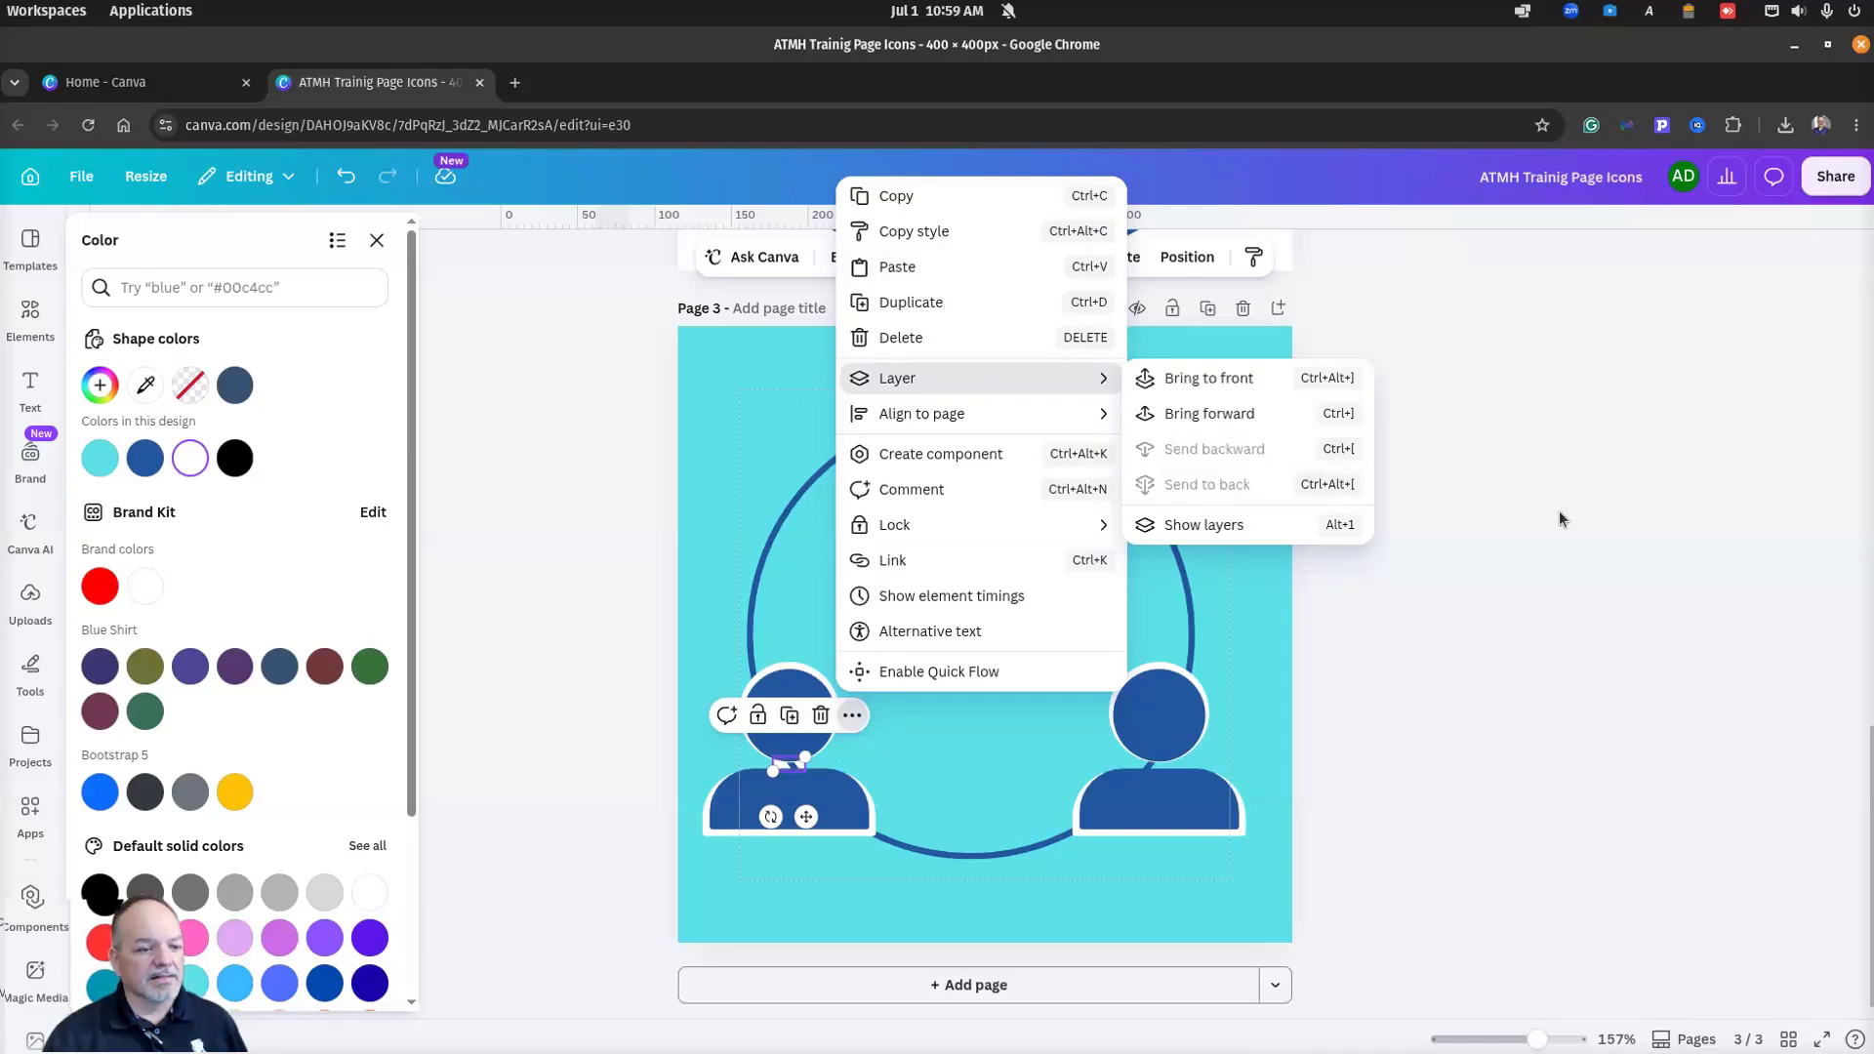
click(1560, 512)
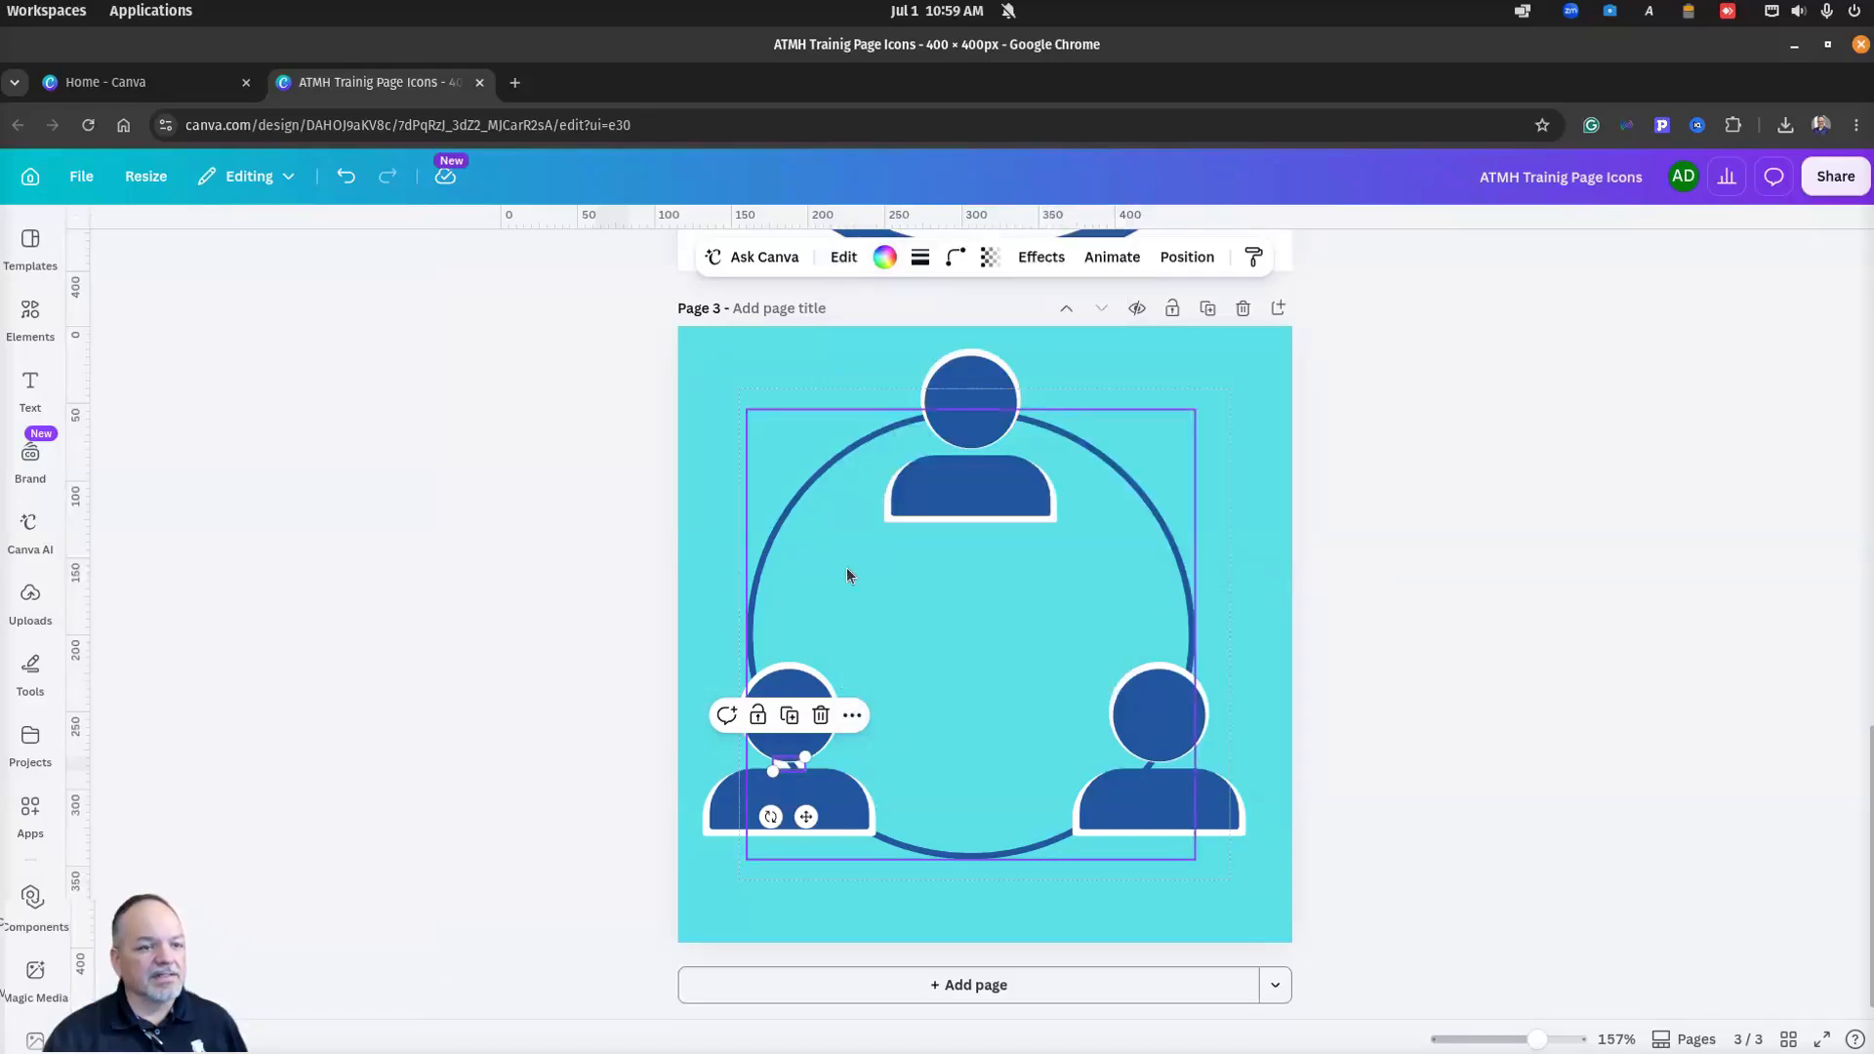
click(782, 511)
click(1034, 370)
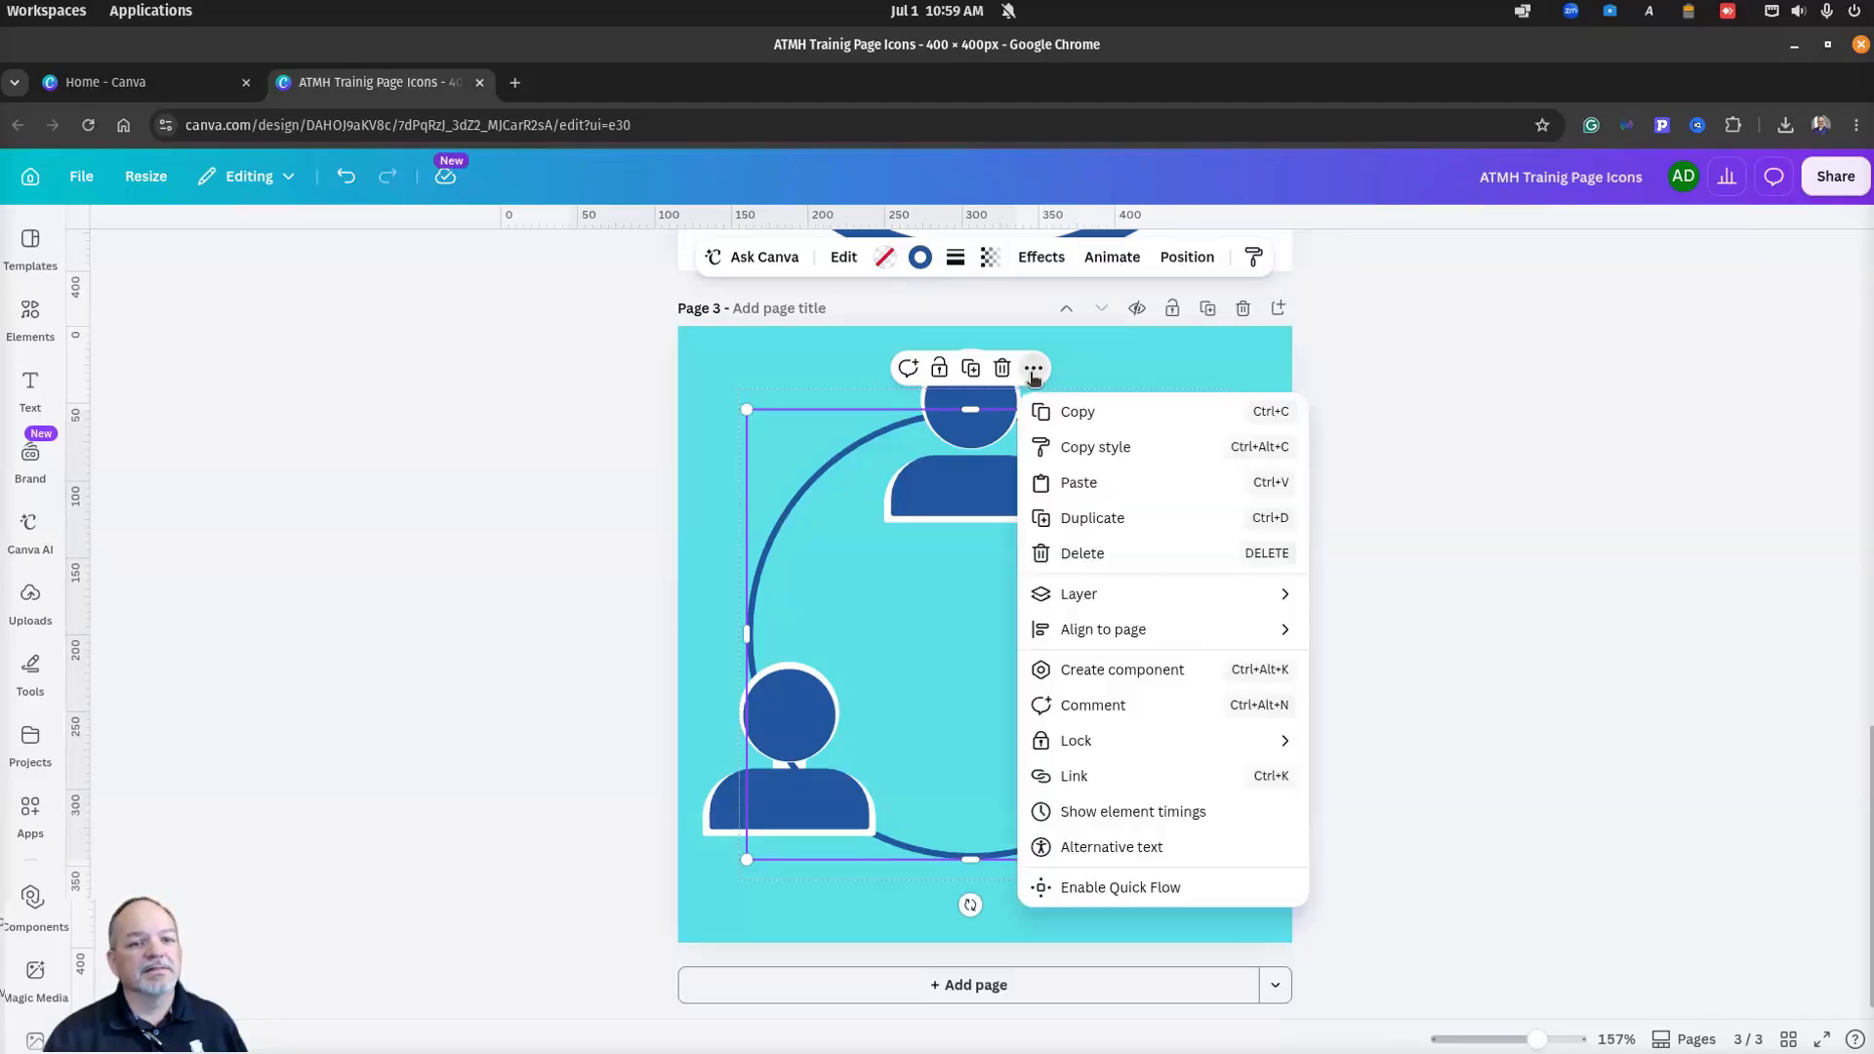
mouse_move(1138, 595)
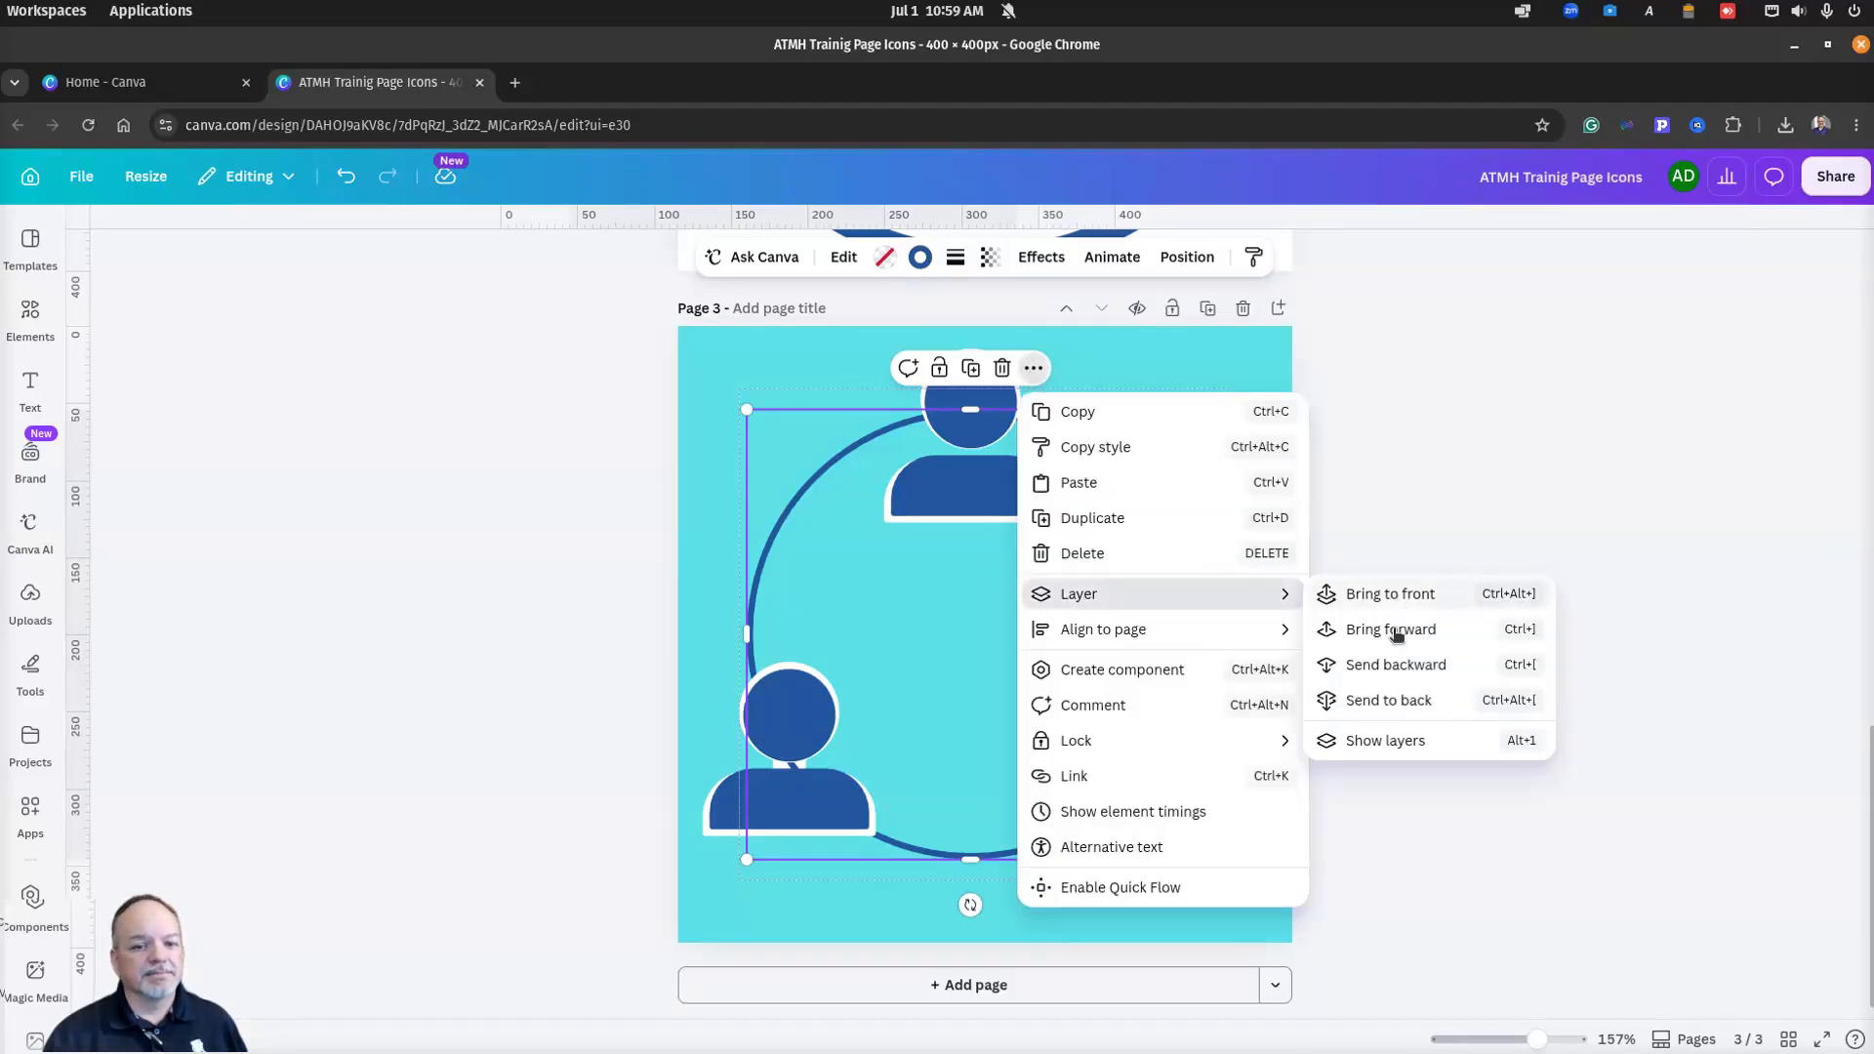
click(1391, 700)
click(1491, 503)
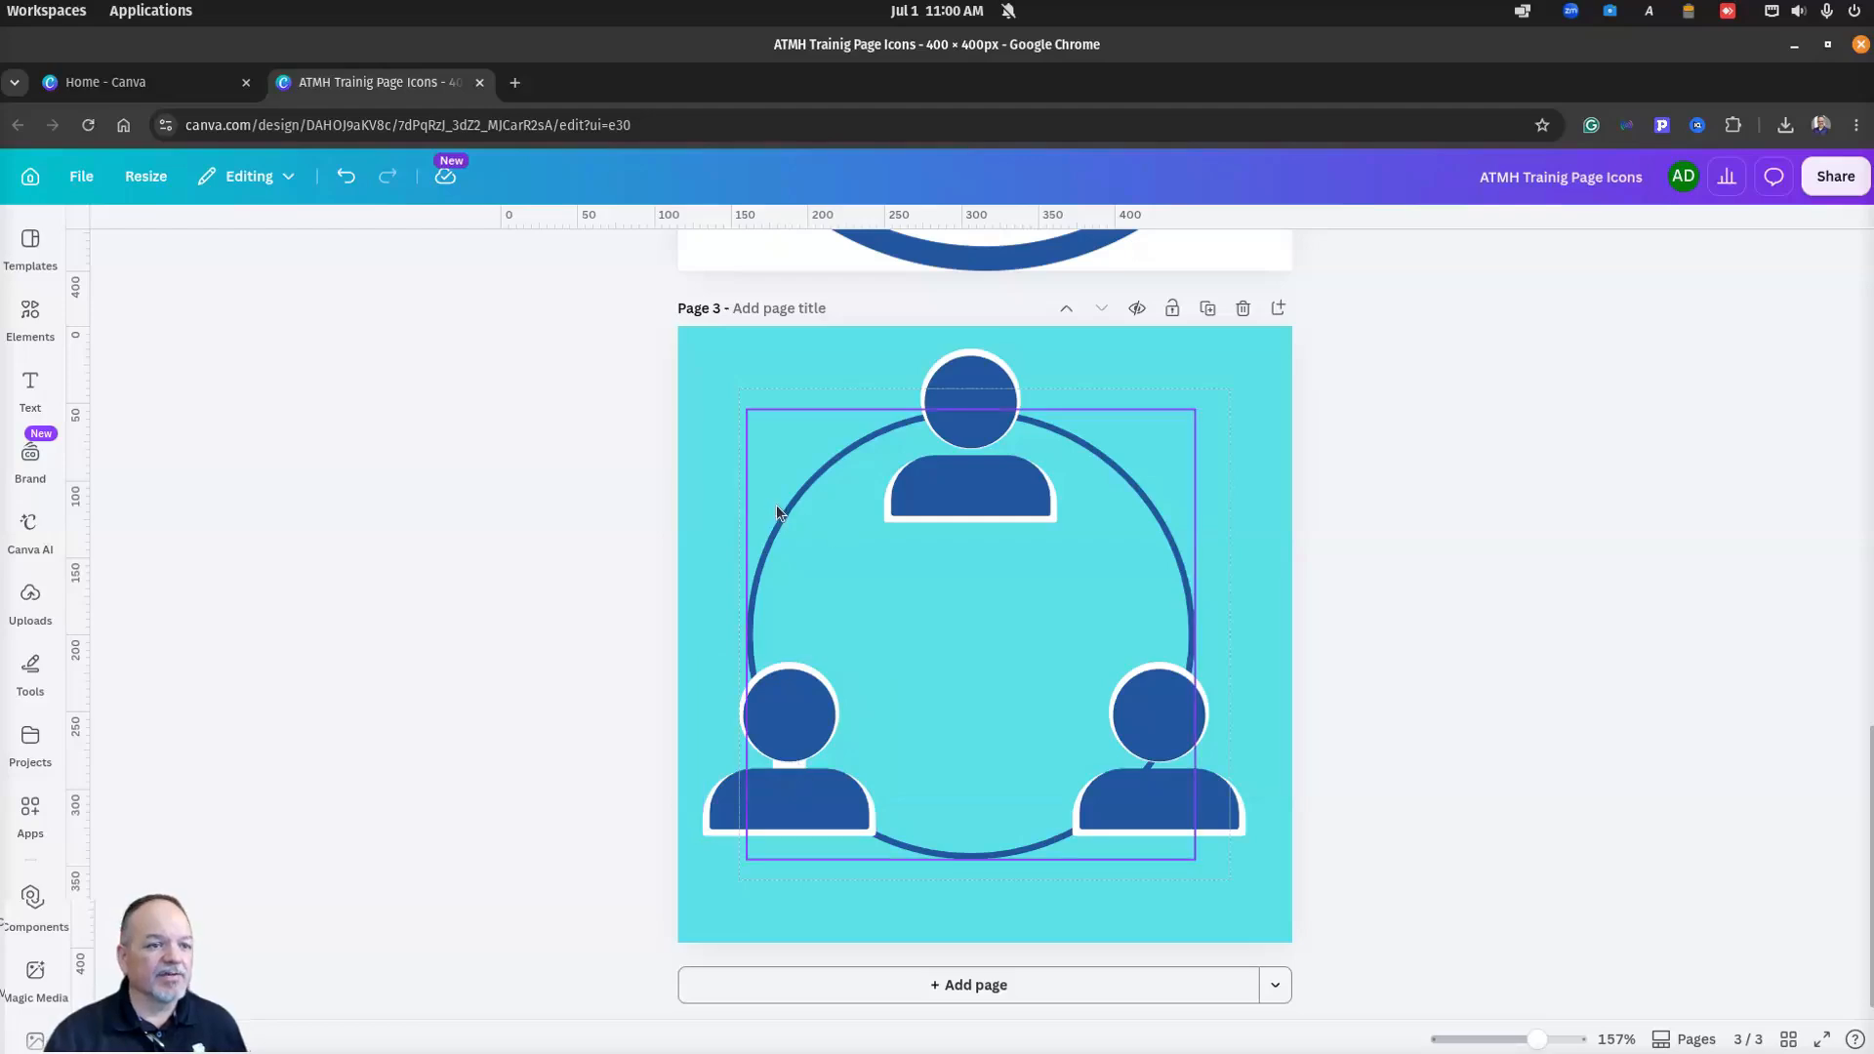
Step: Move the circle aside, group the white rectangle with the lower-left person, and return the circle to its place behind the people
drag(782, 508, 945, 521)
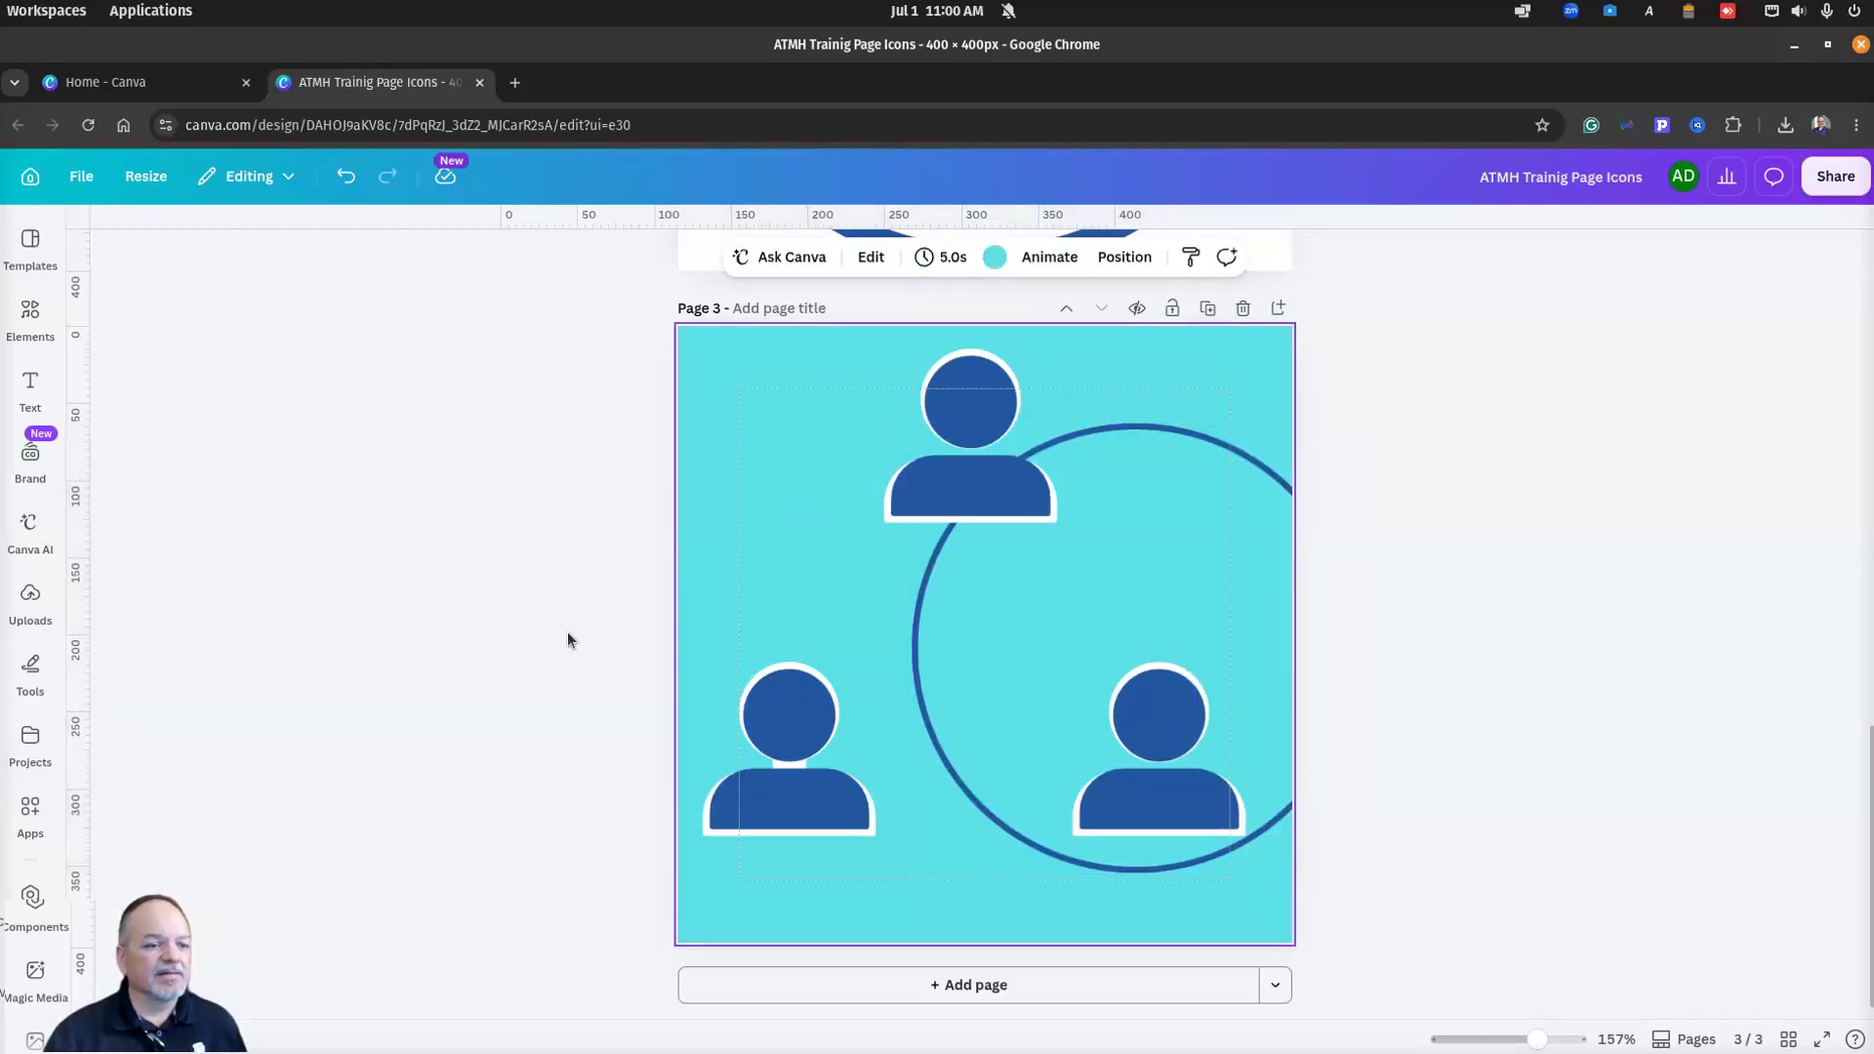
drag(566, 631, 834, 879)
click(723, 620)
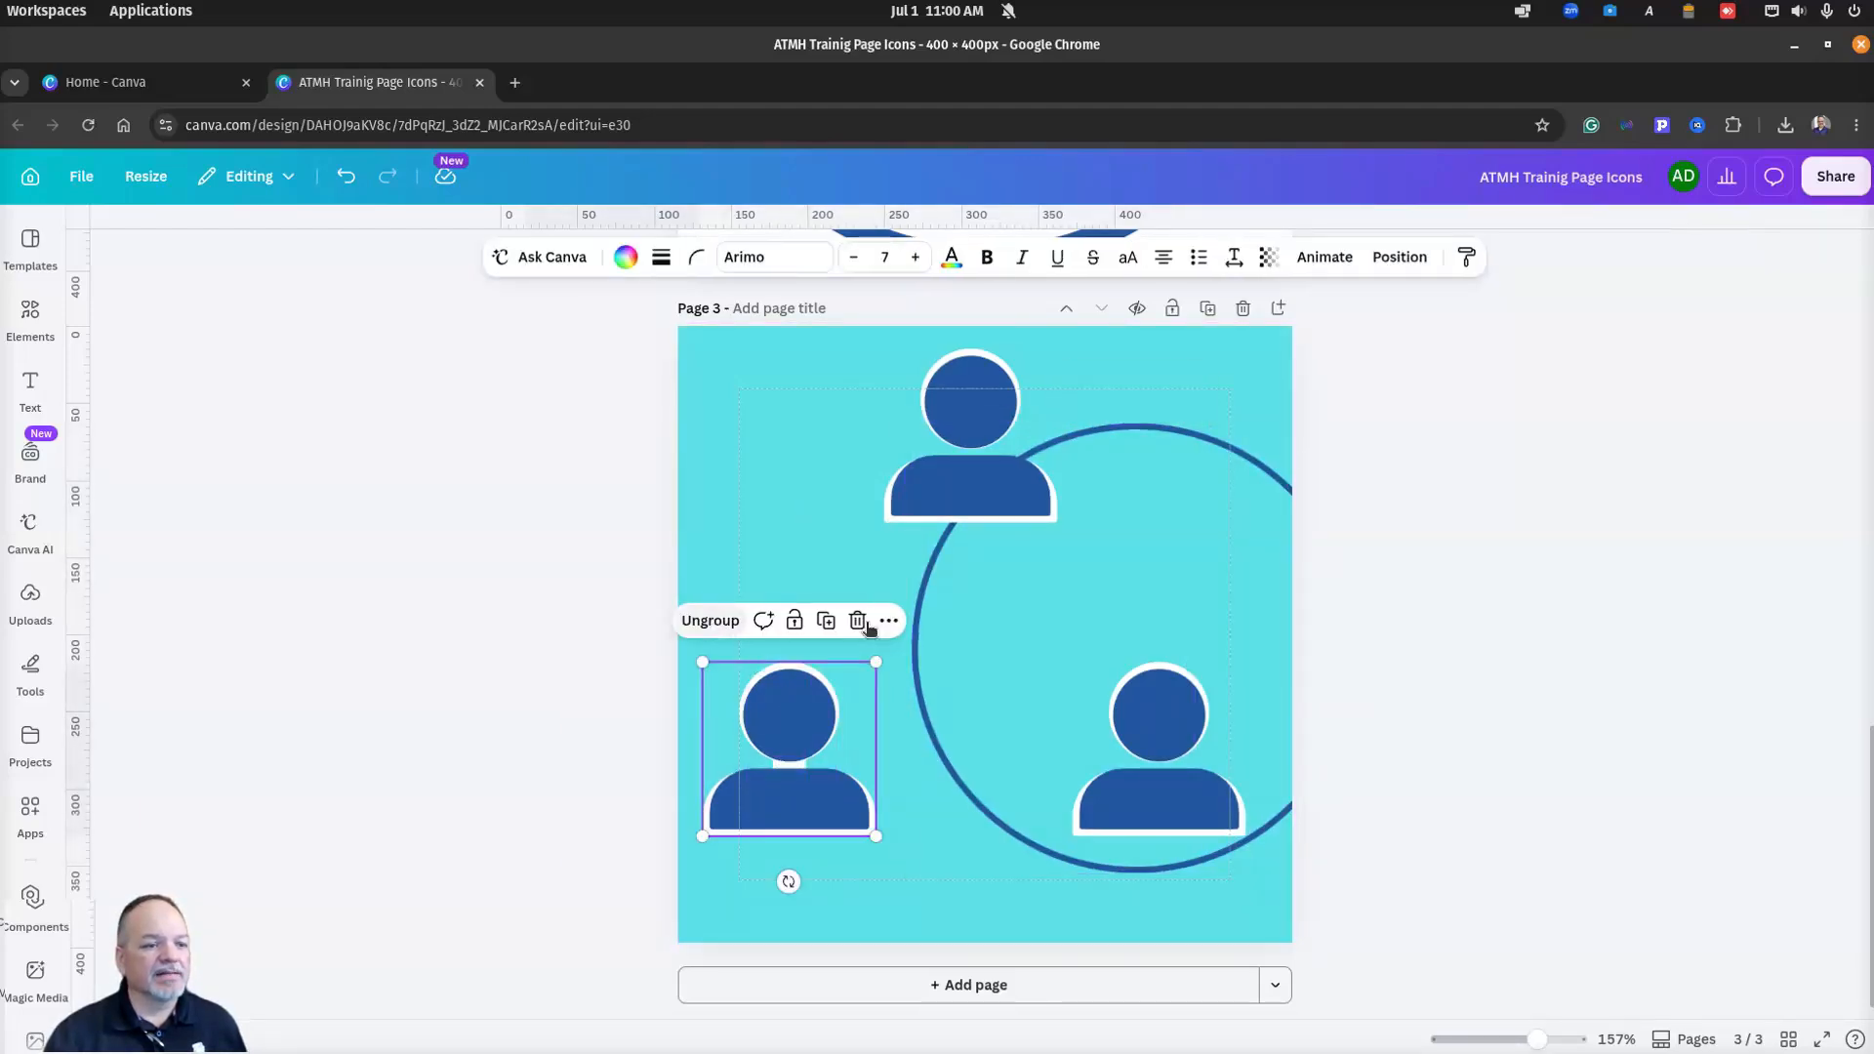
drag(1122, 621, 1011, 630)
click(1229, 820)
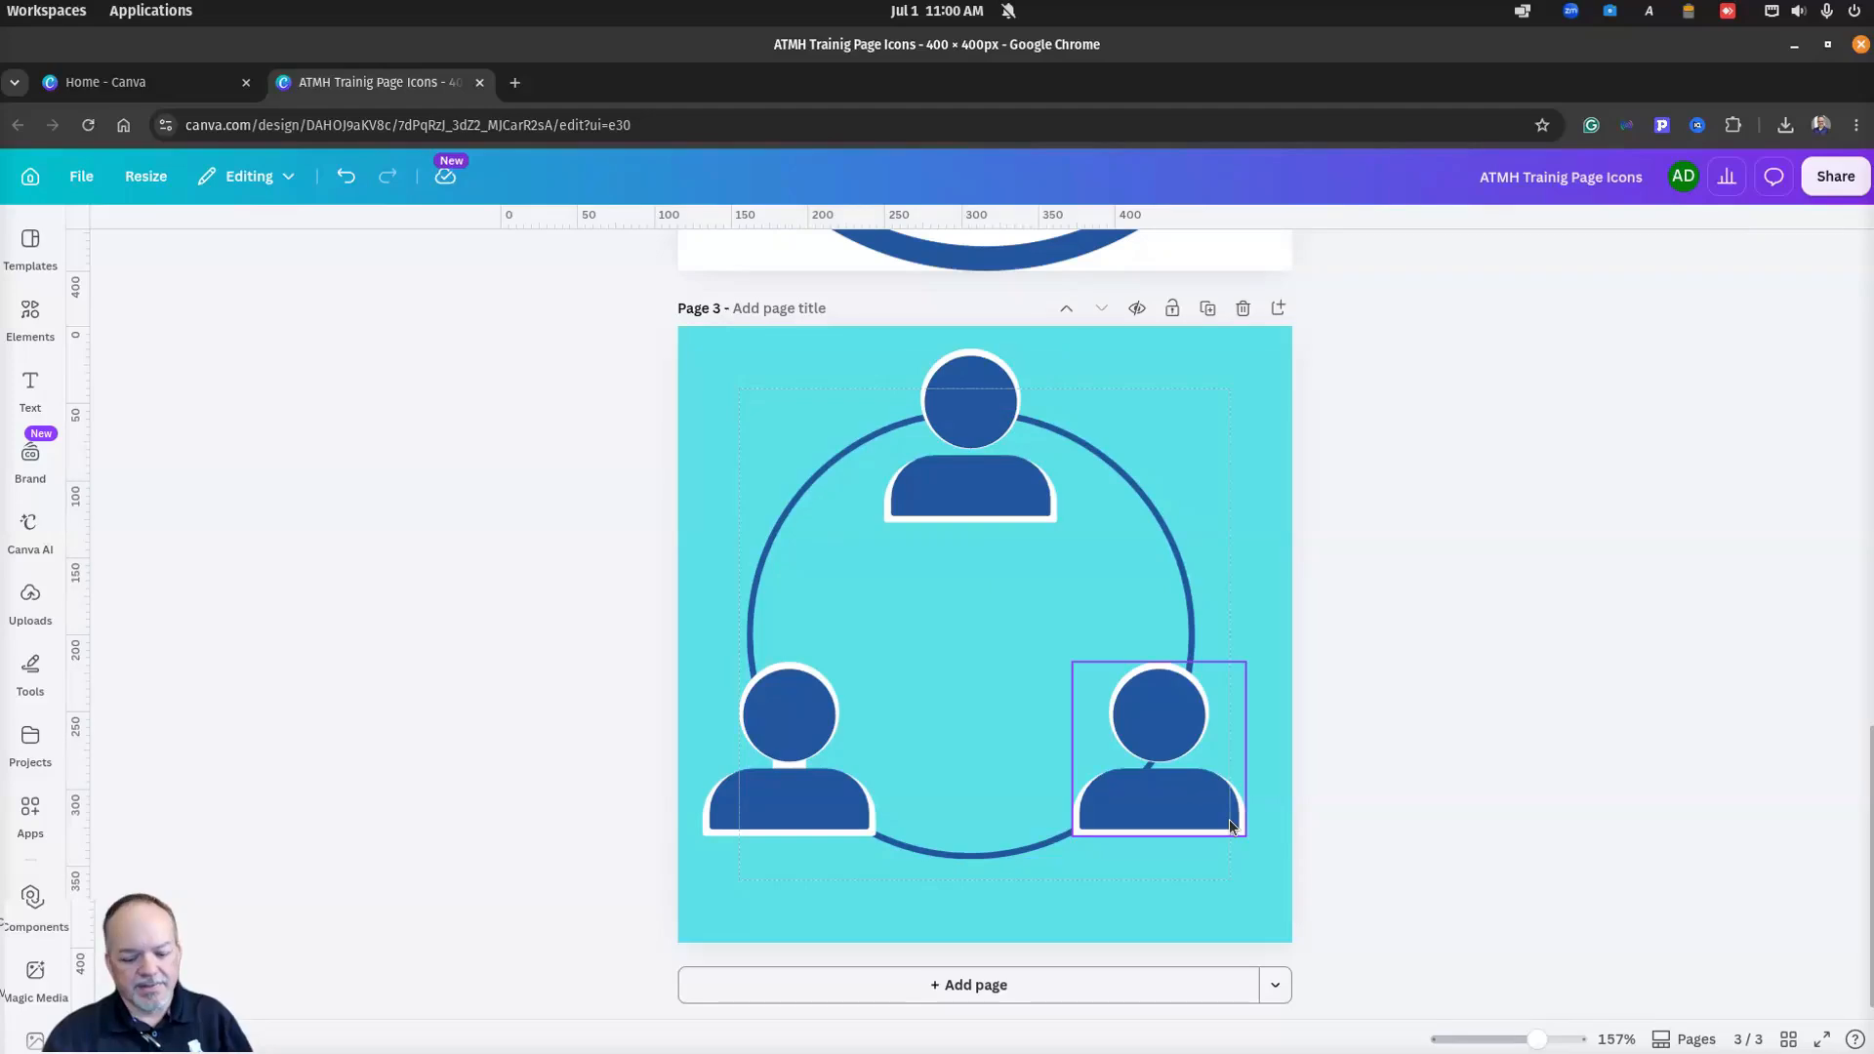
Step: Replace the lower-right person on page 3 with a copy of the grouped lower-left person, keeping the lower-left original
key(Delete)
click(722, 818)
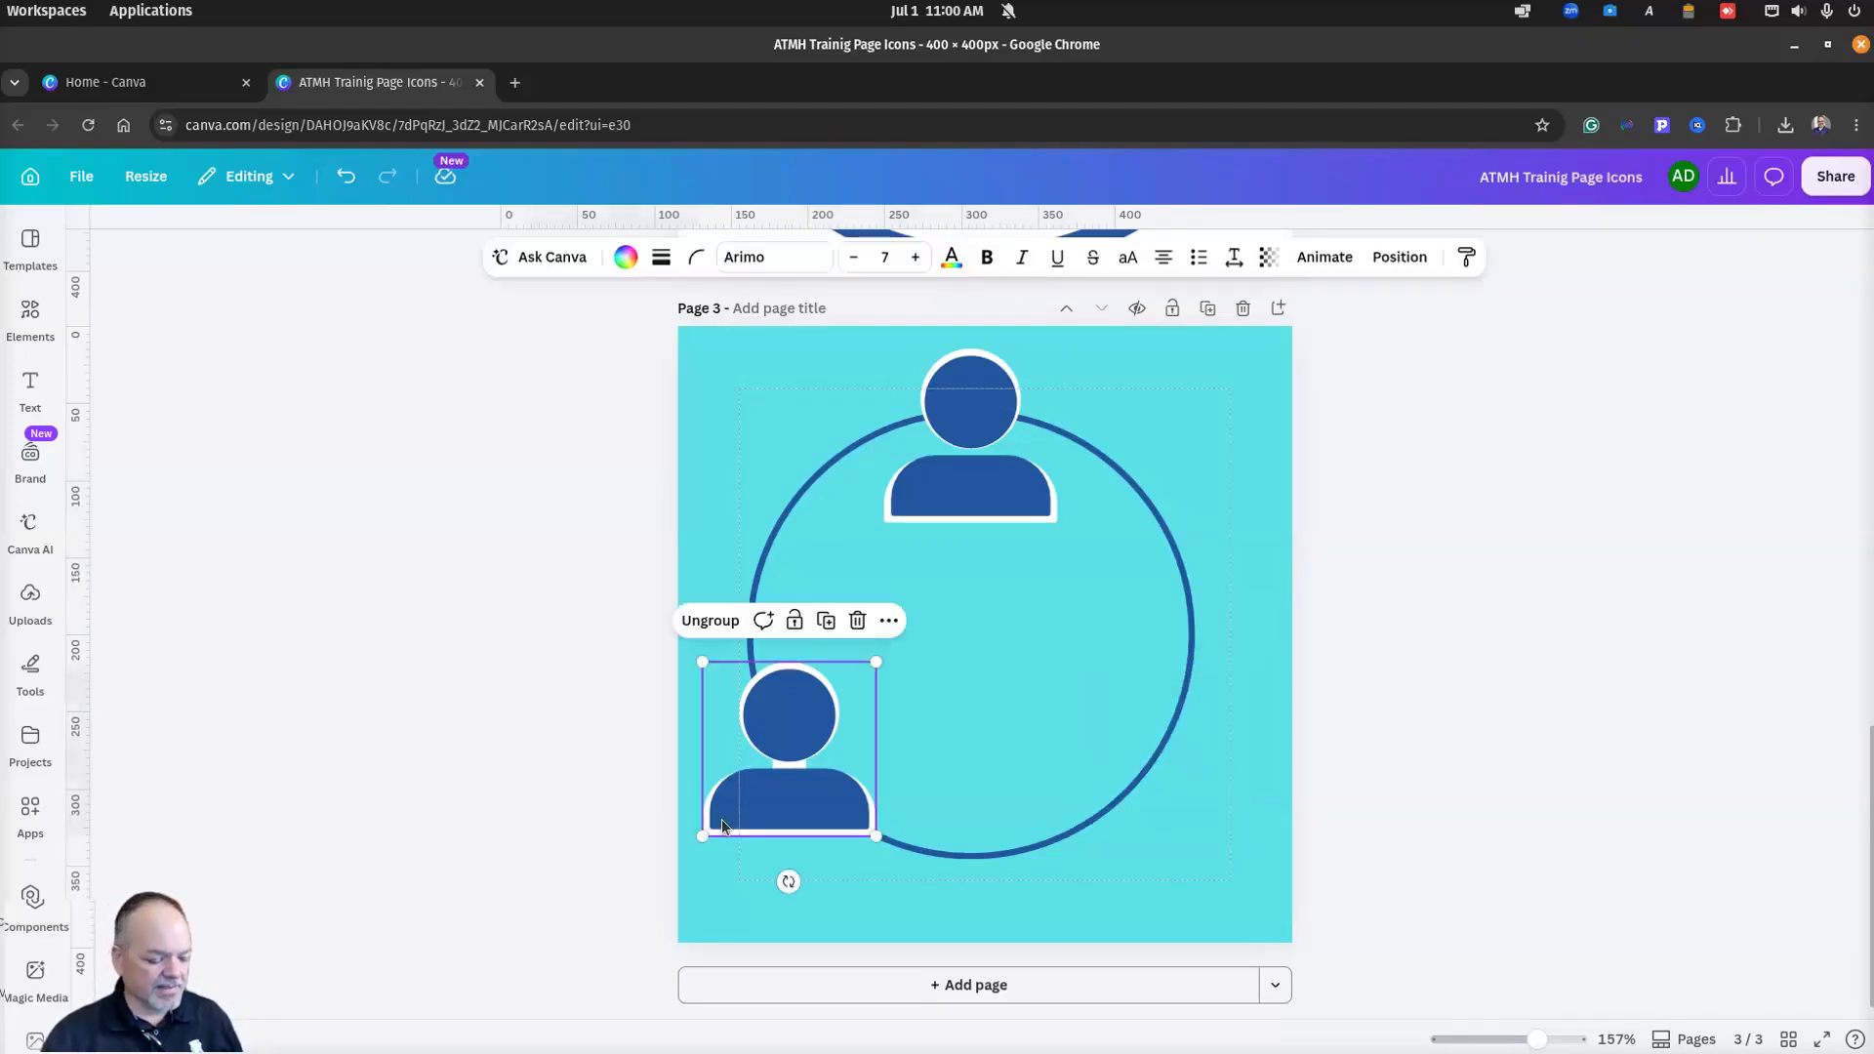
key(Delete)
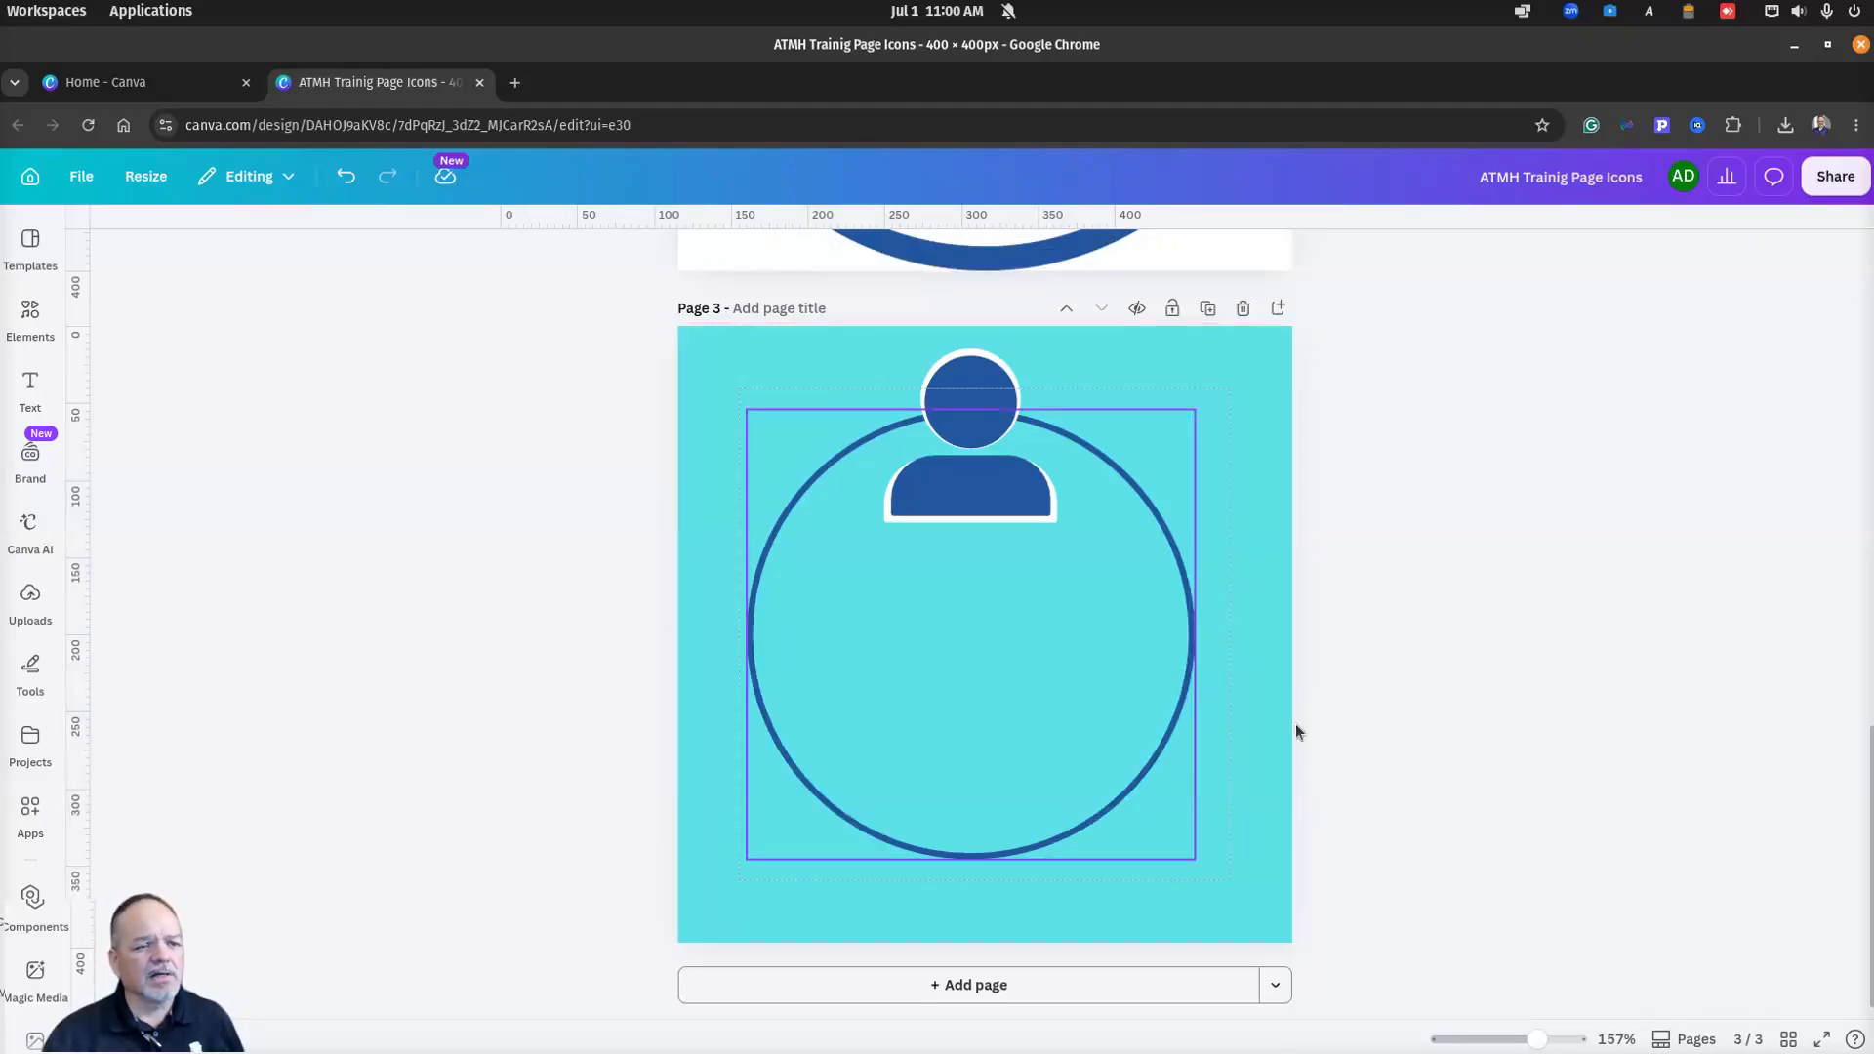
key(ctrl+z)
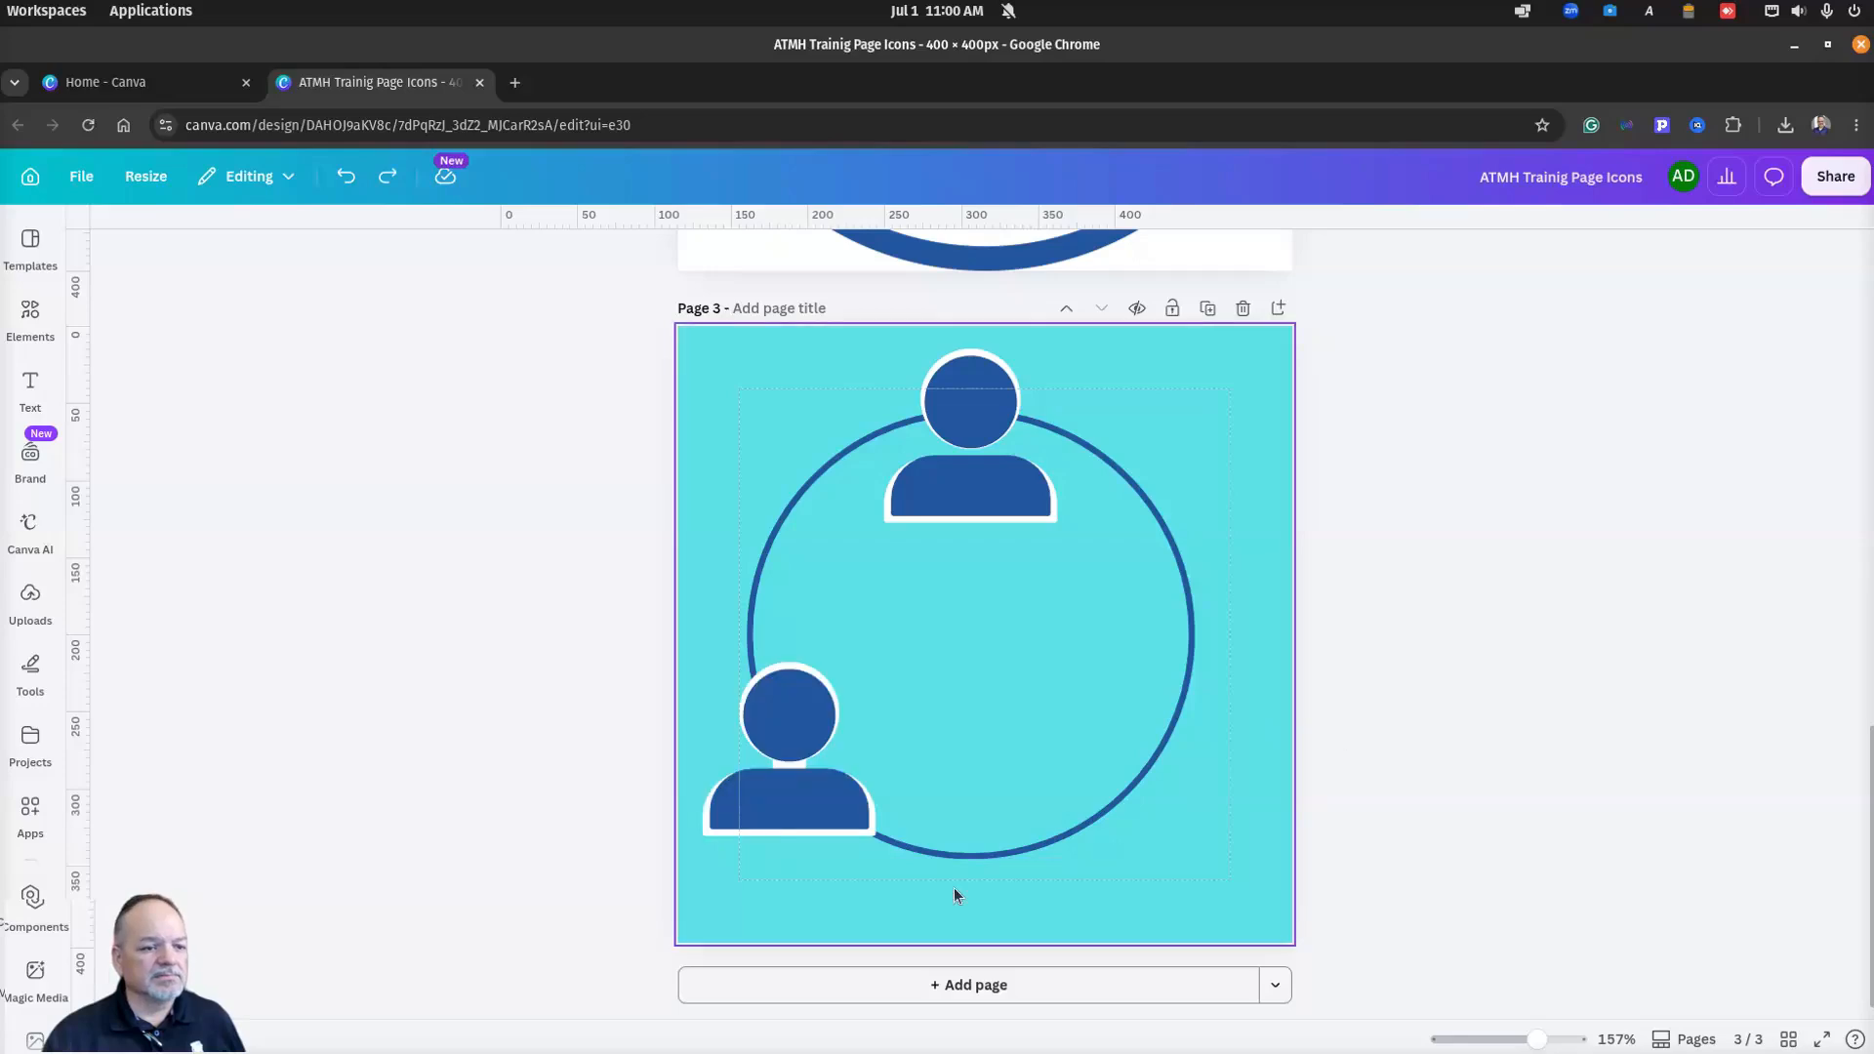
click(705, 805)
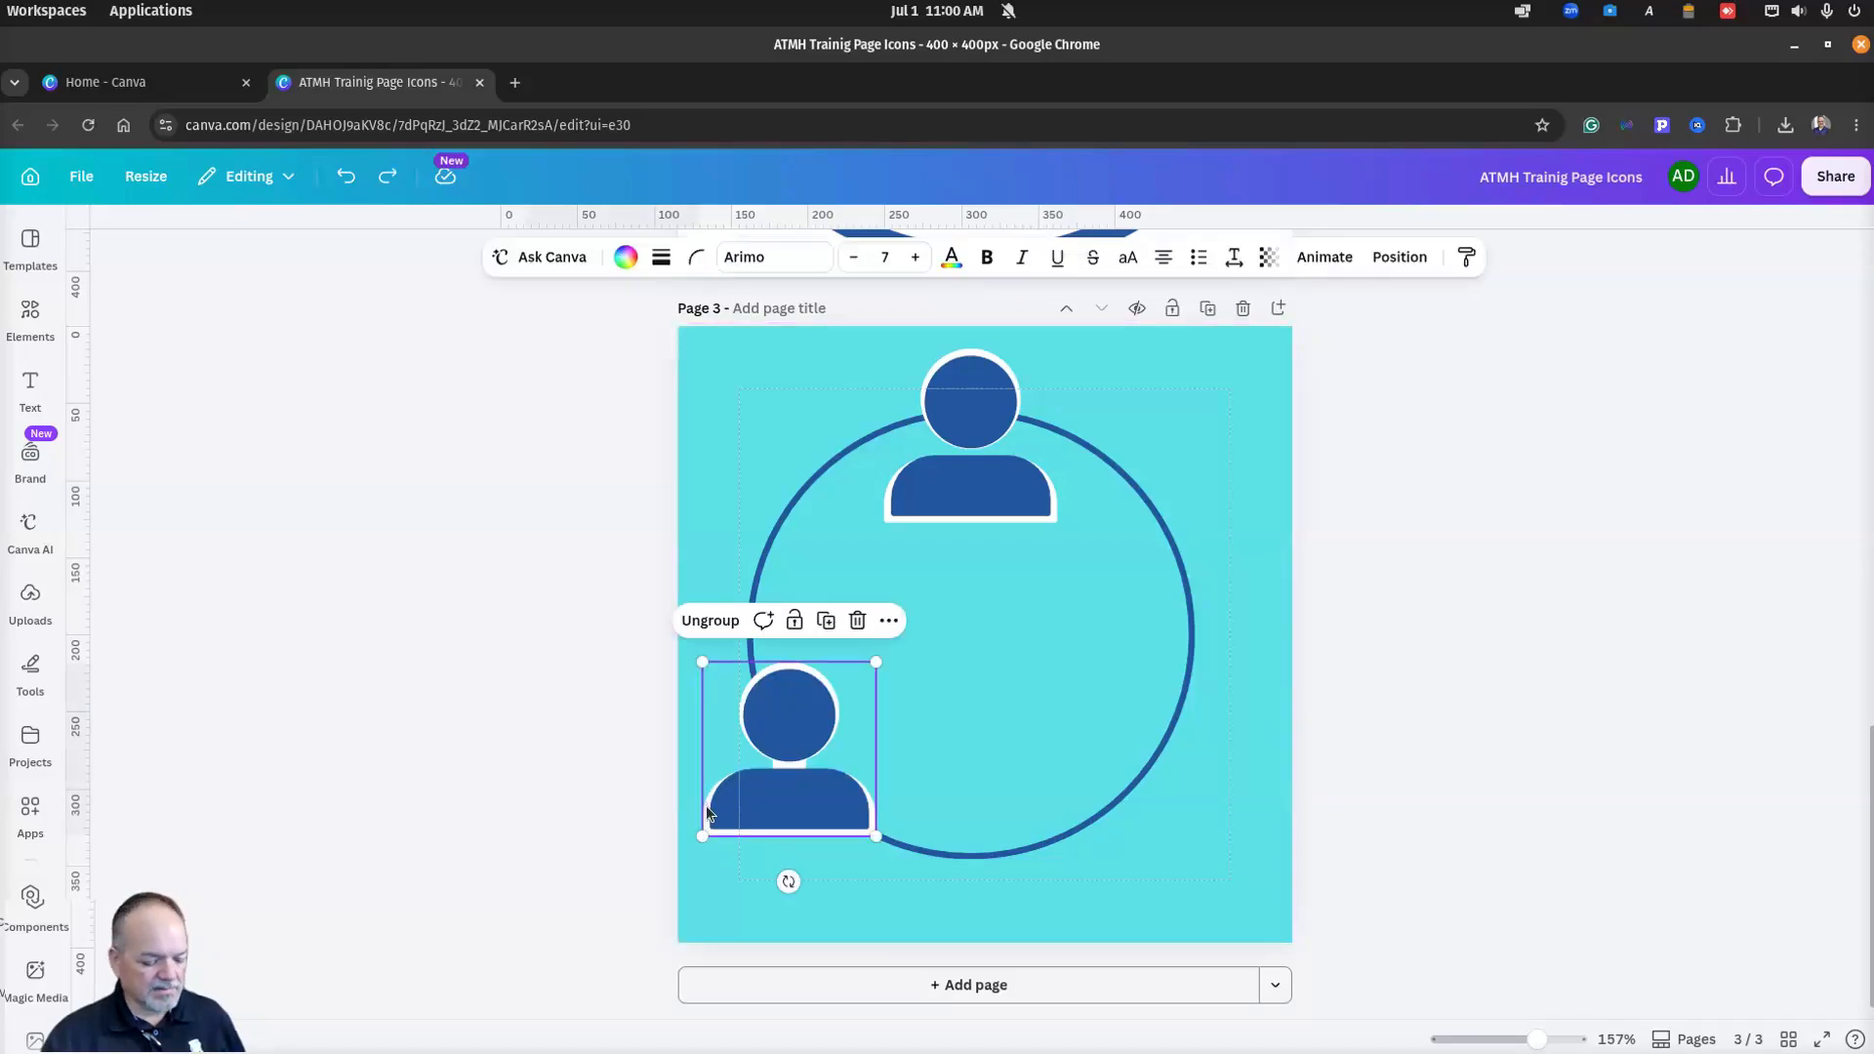
drag(706, 805, 1156, 781)
click(1578, 729)
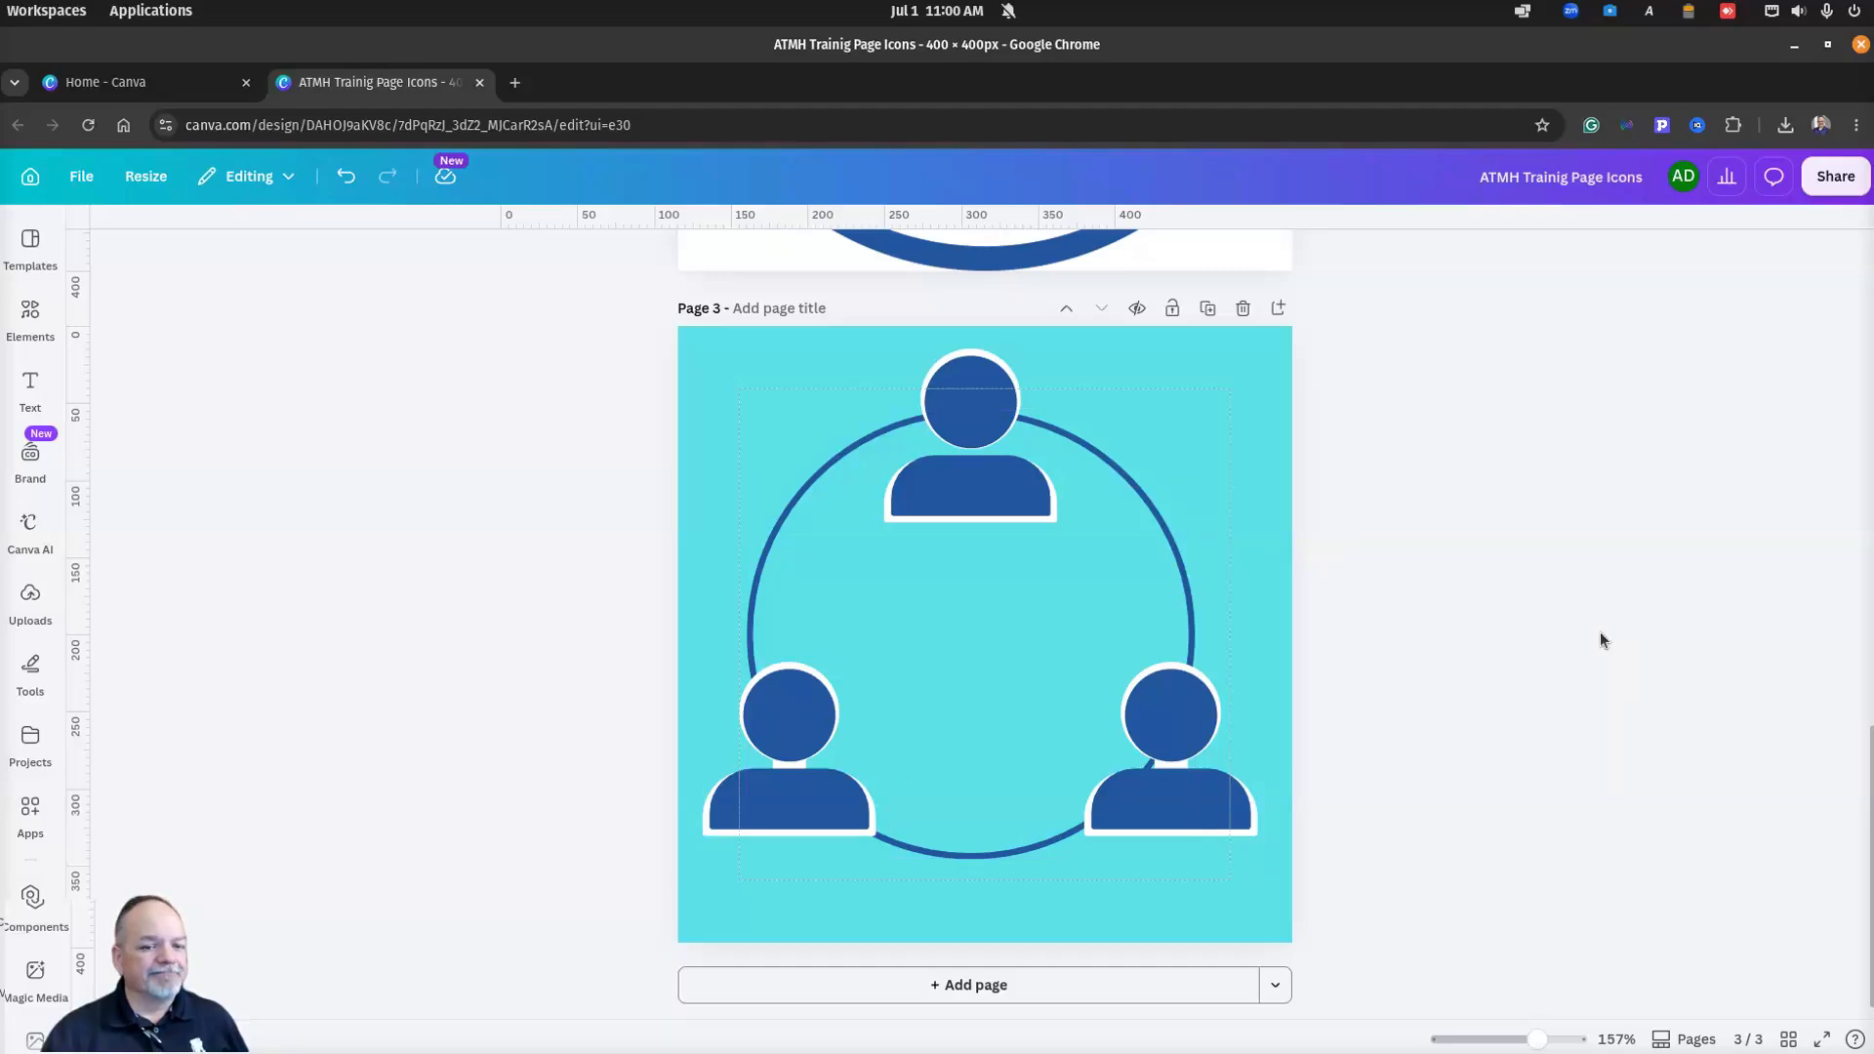
Step: Replace the top person with a duplicate of the lower-right person, centered horizontally over the top of the circle
click(989, 490)
key(Delete)
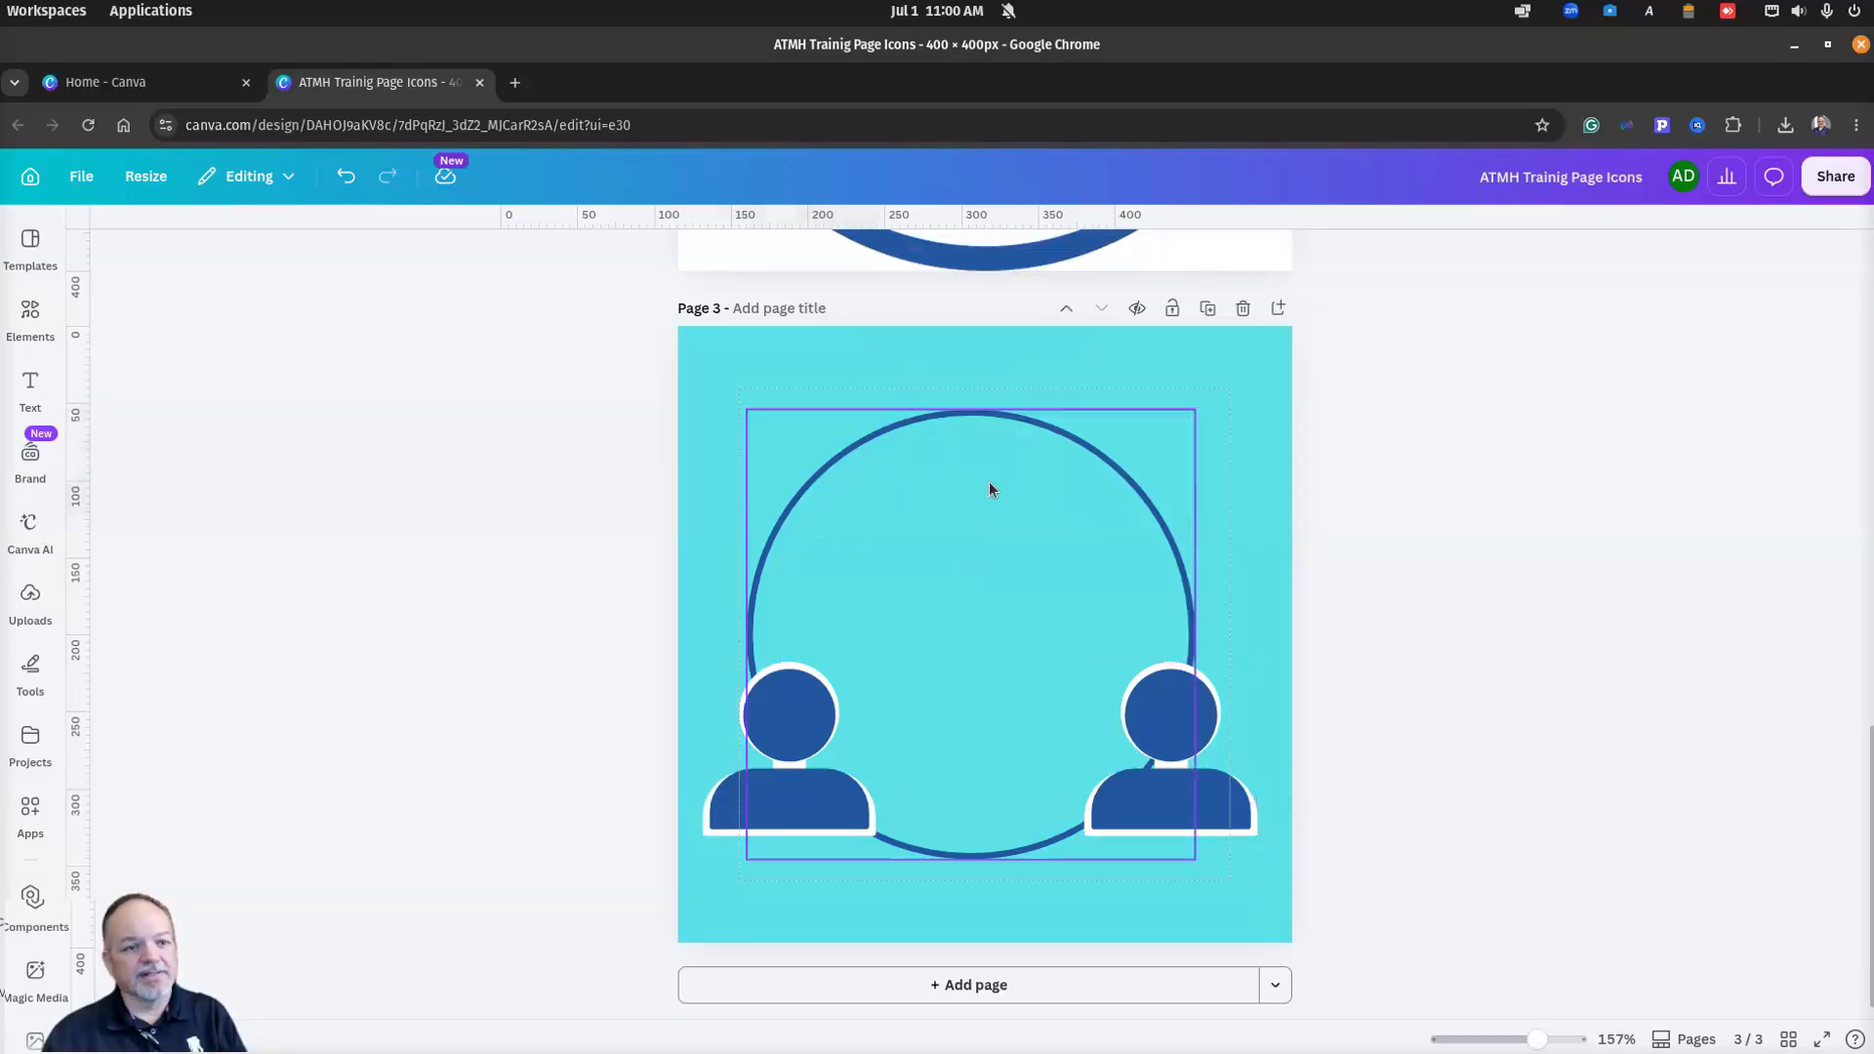
click(1209, 818)
key(ctrl+d)
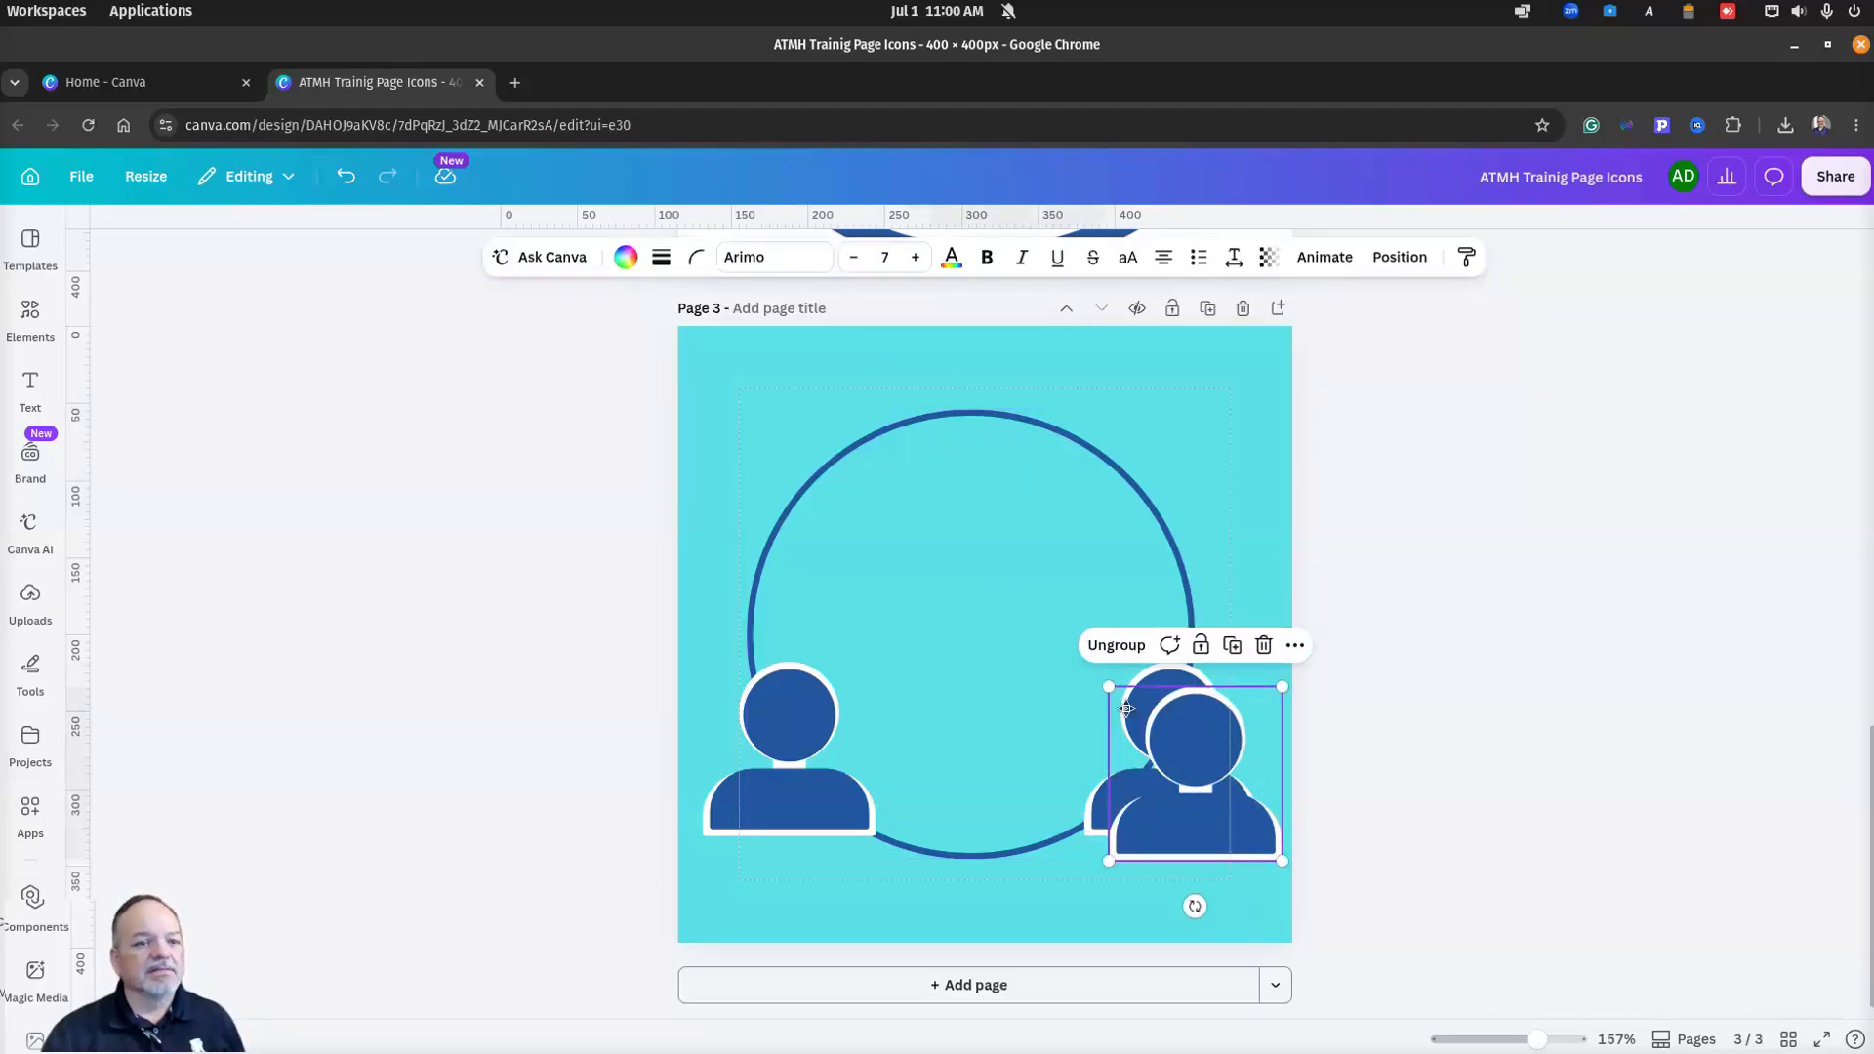
drag(1237, 854, 1020, 502)
click(1456, 606)
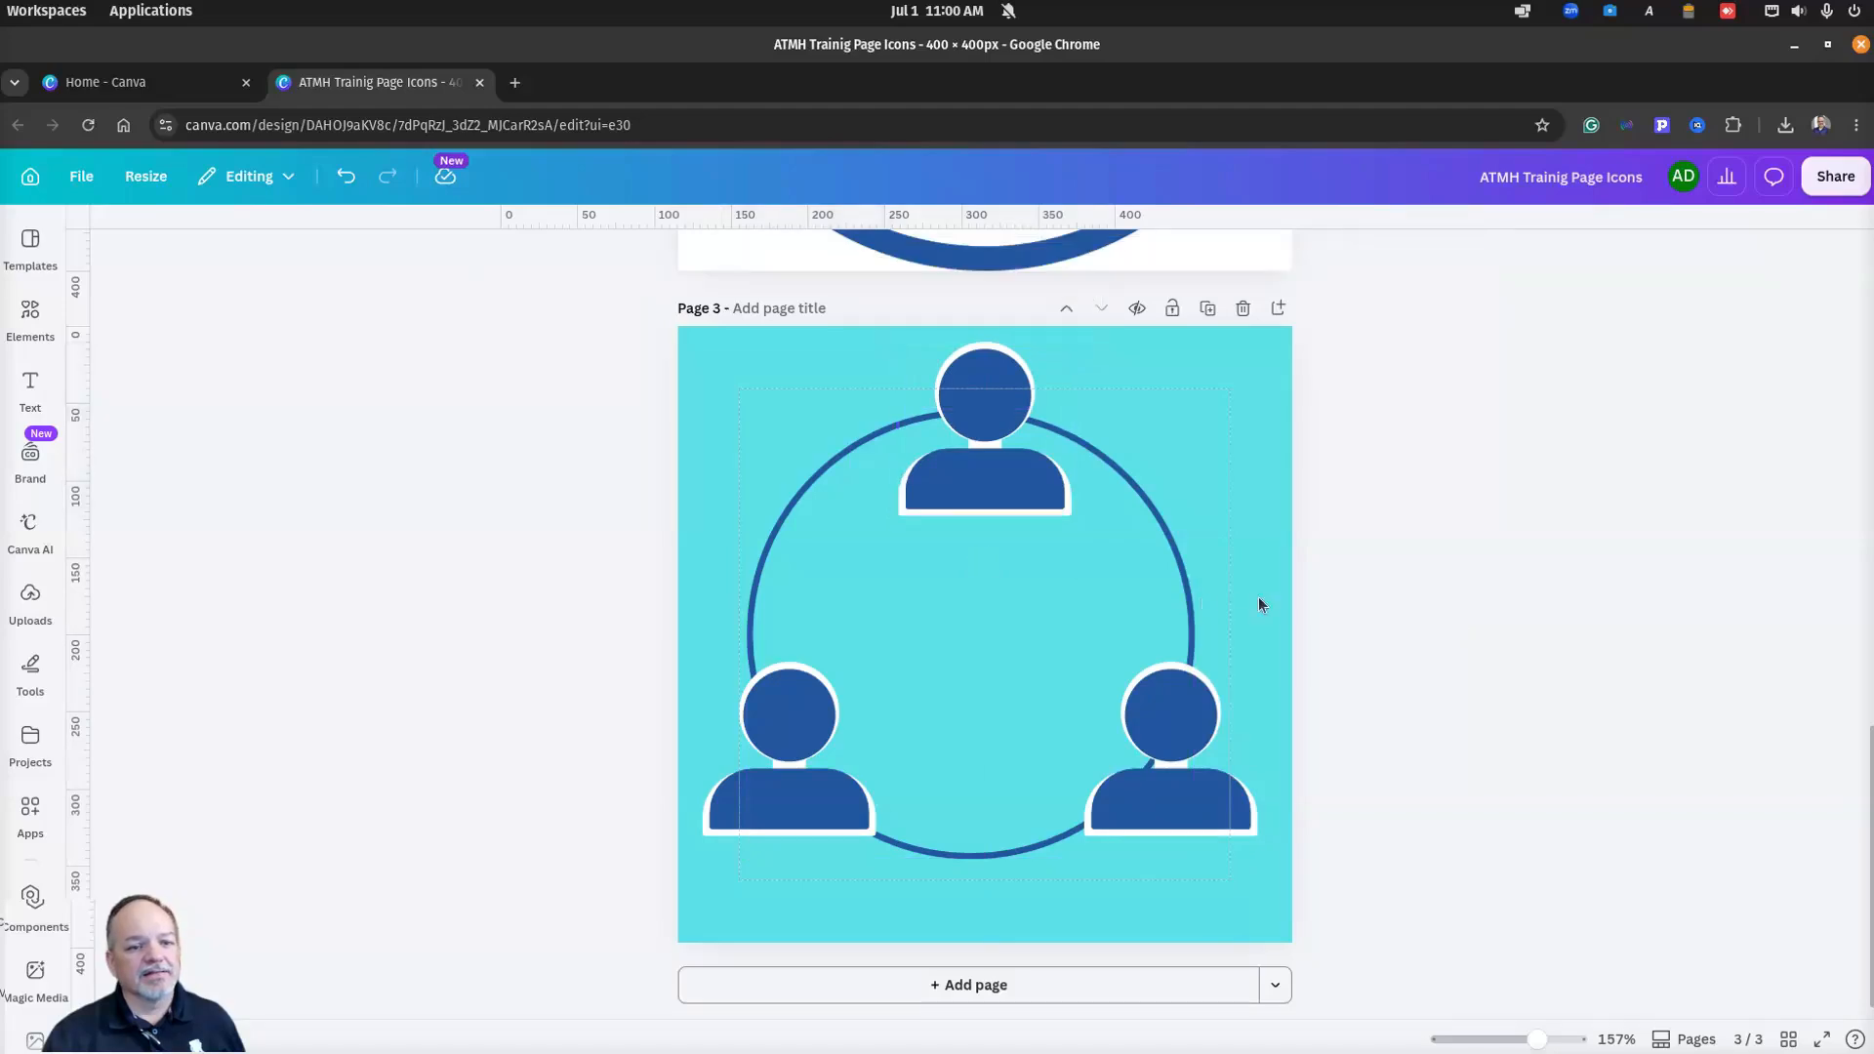
Step: Center the circle outline horizontally on the page and shift the lower-left person slightly right, level with the lower-right person
click(1202, 601)
drag(1202, 601, 1211, 601)
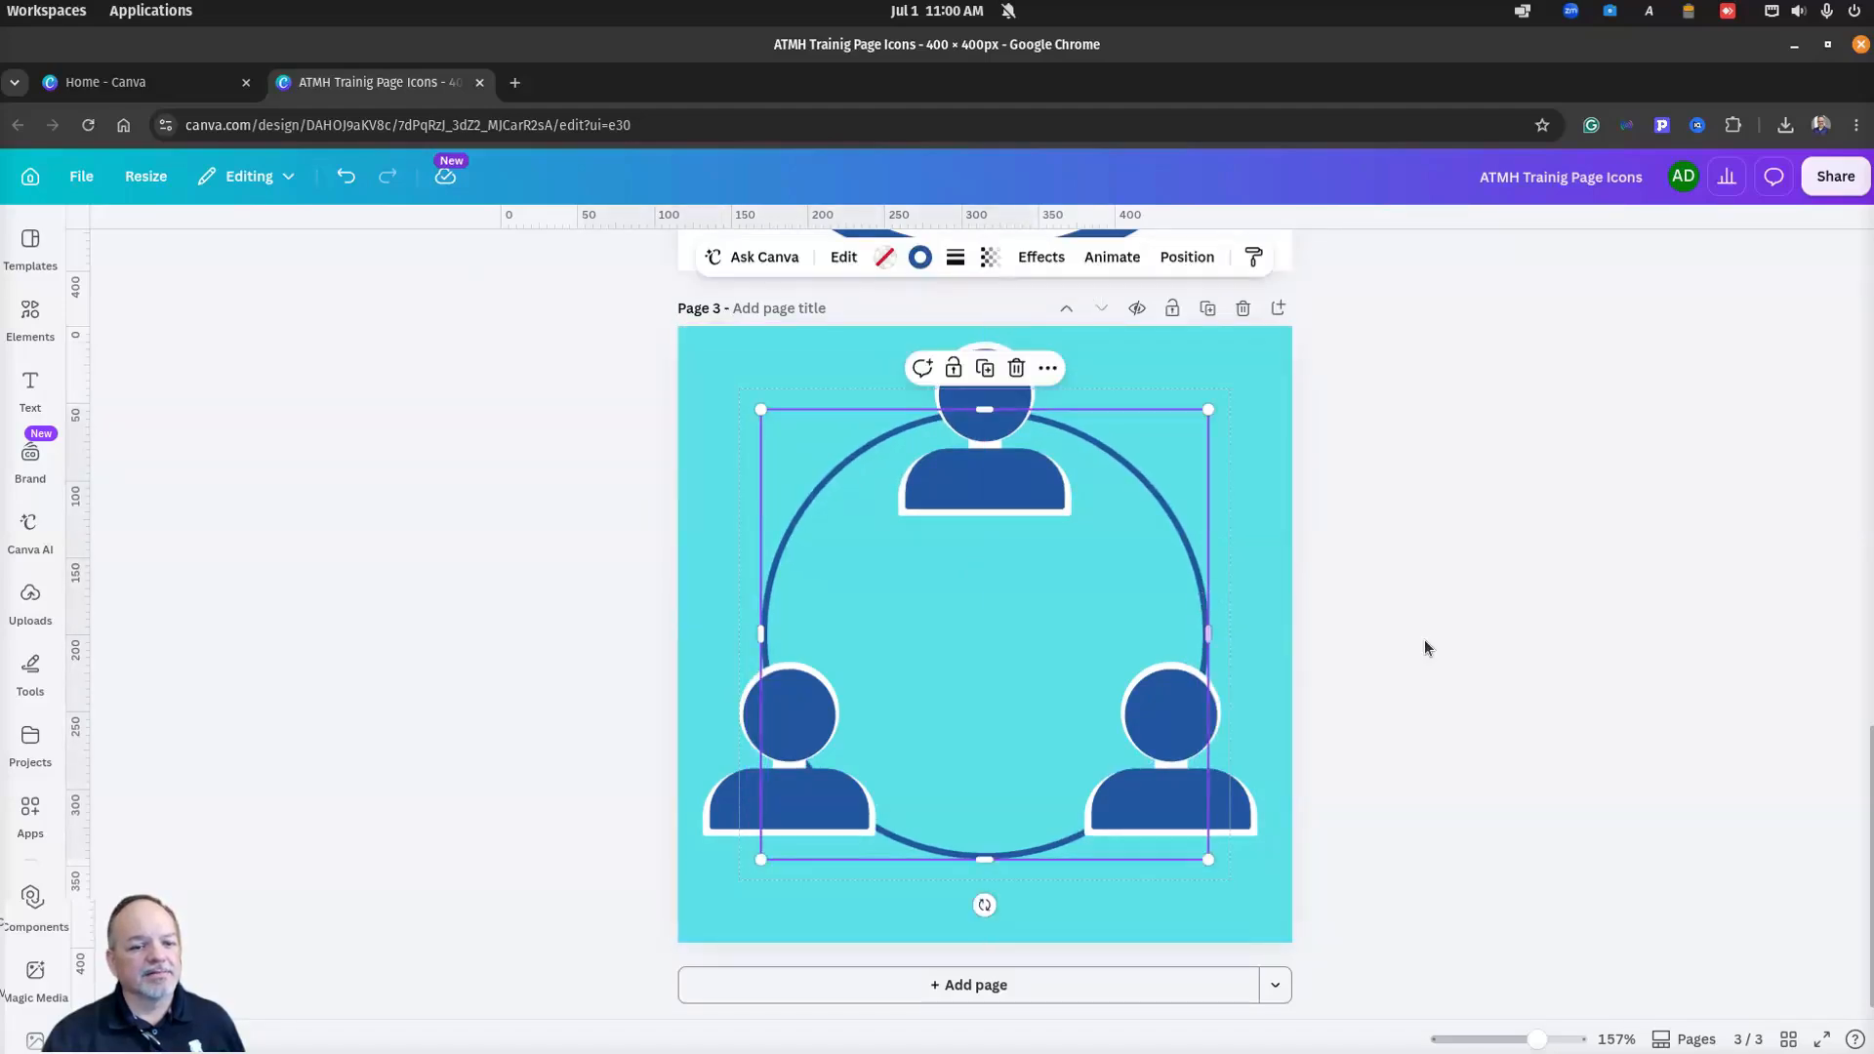
click(1501, 678)
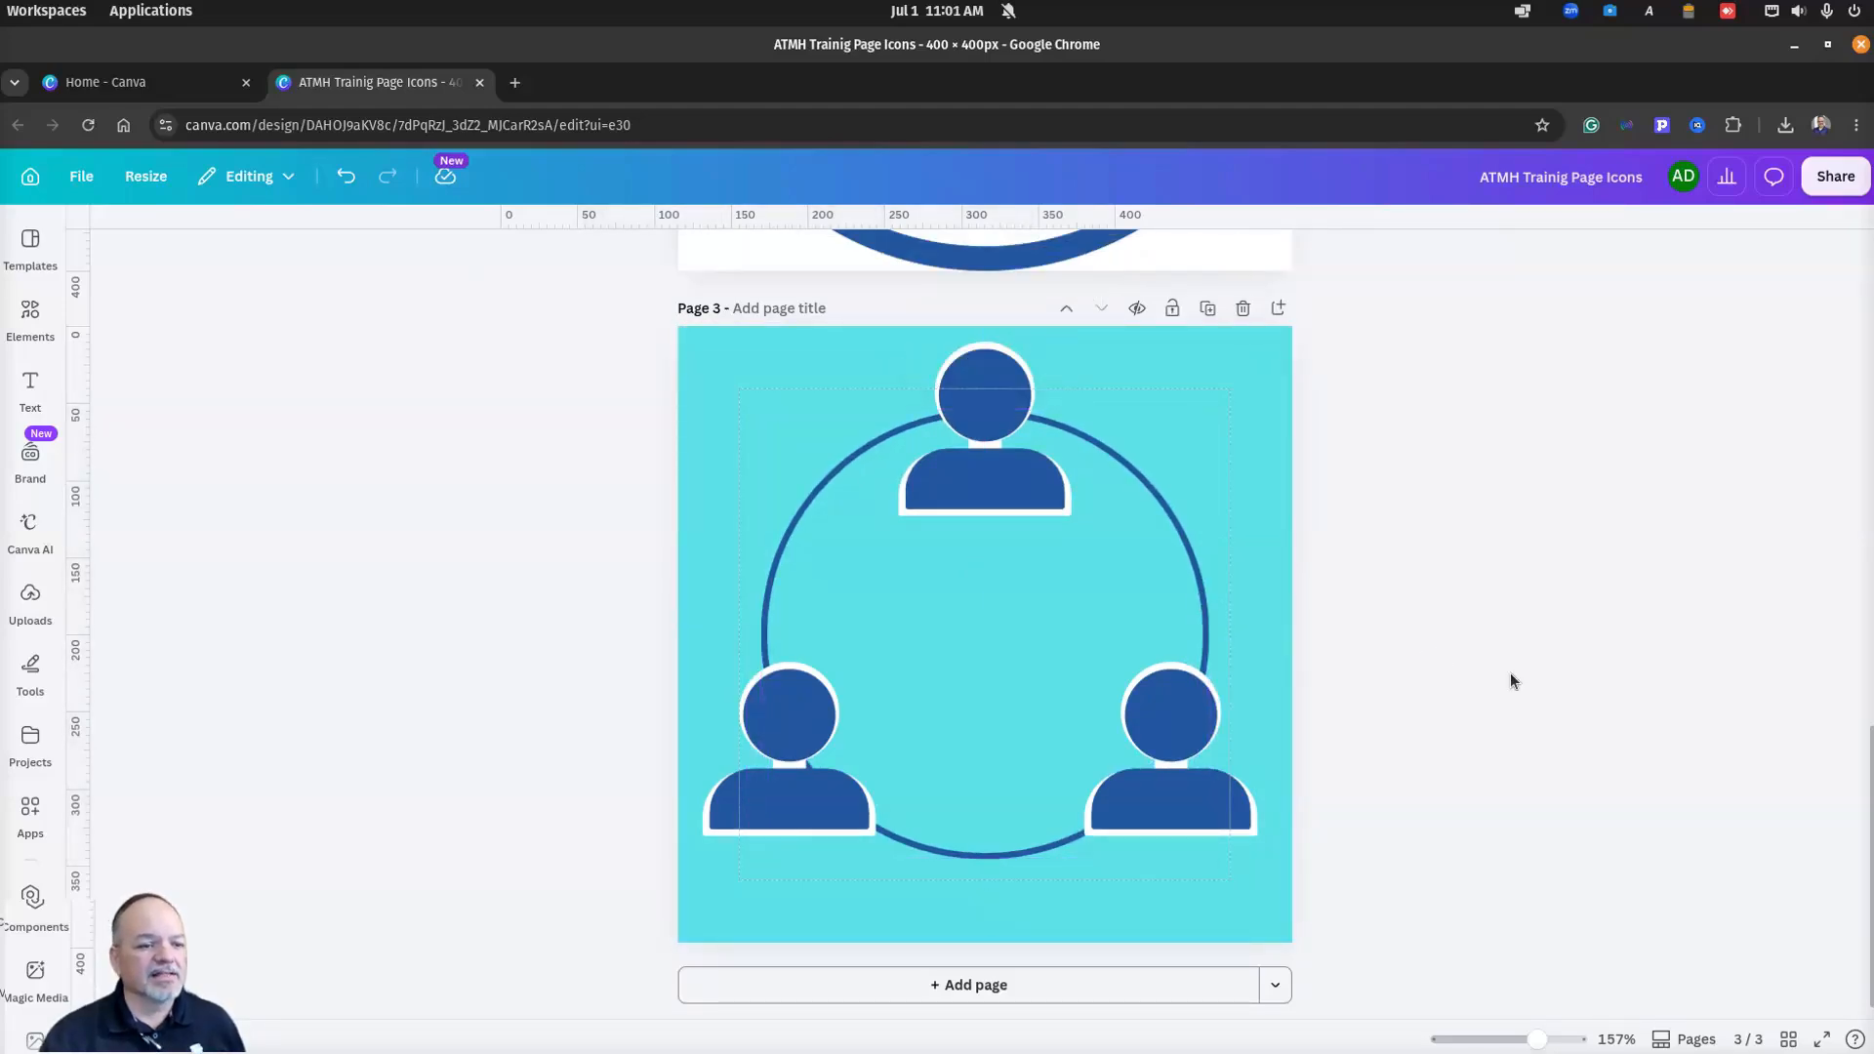
click(799, 816)
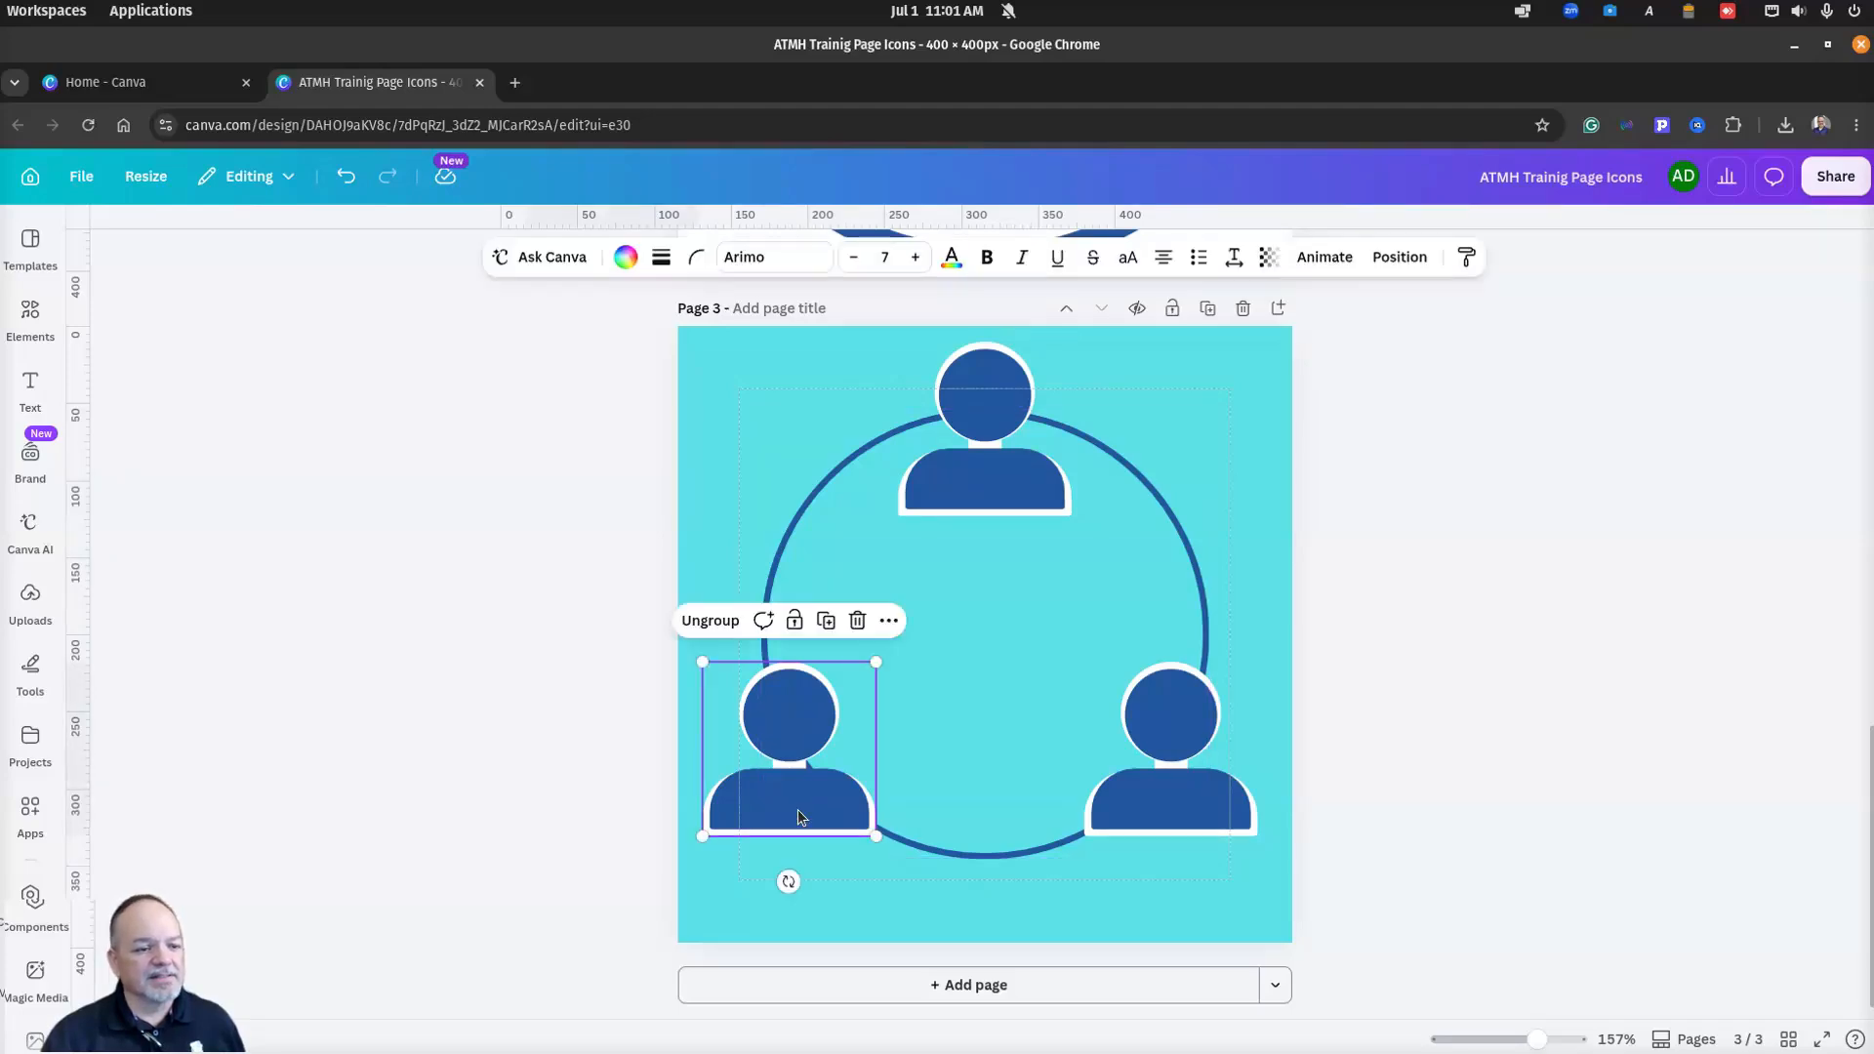
drag(798, 816, 814, 806)
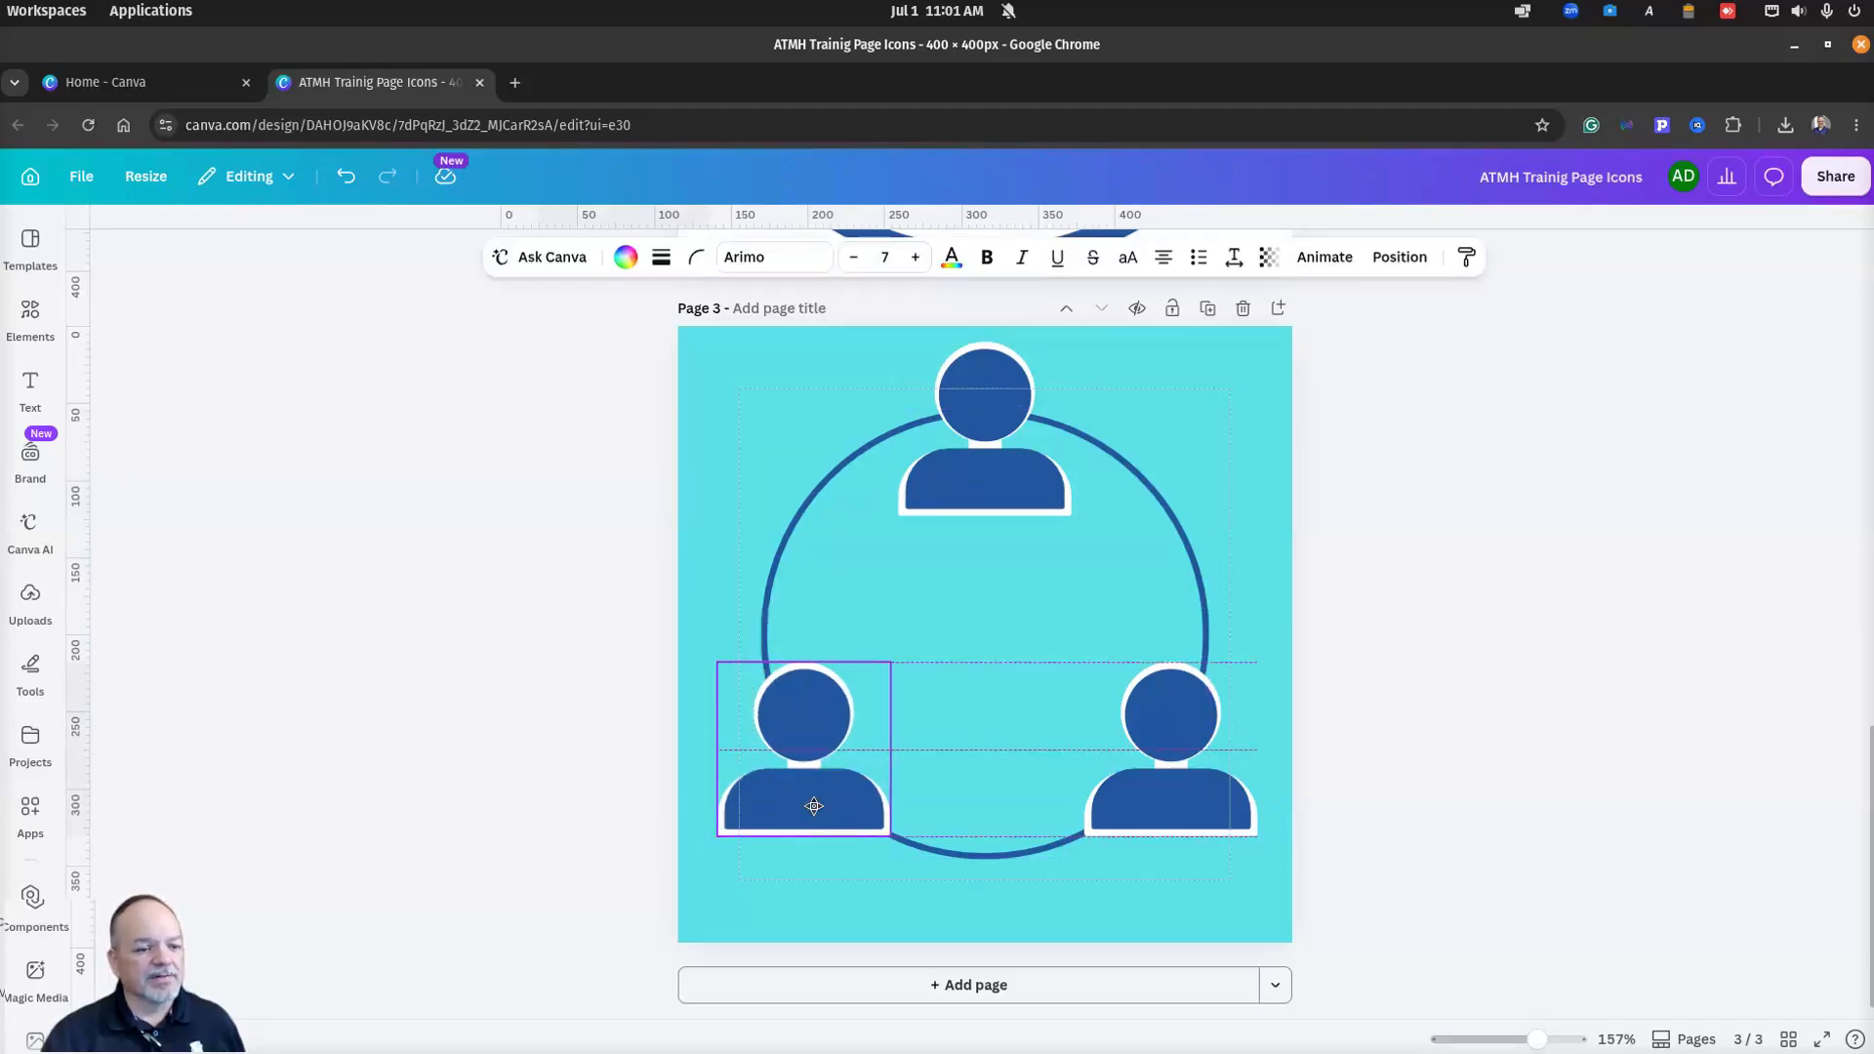
click(1539, 623)
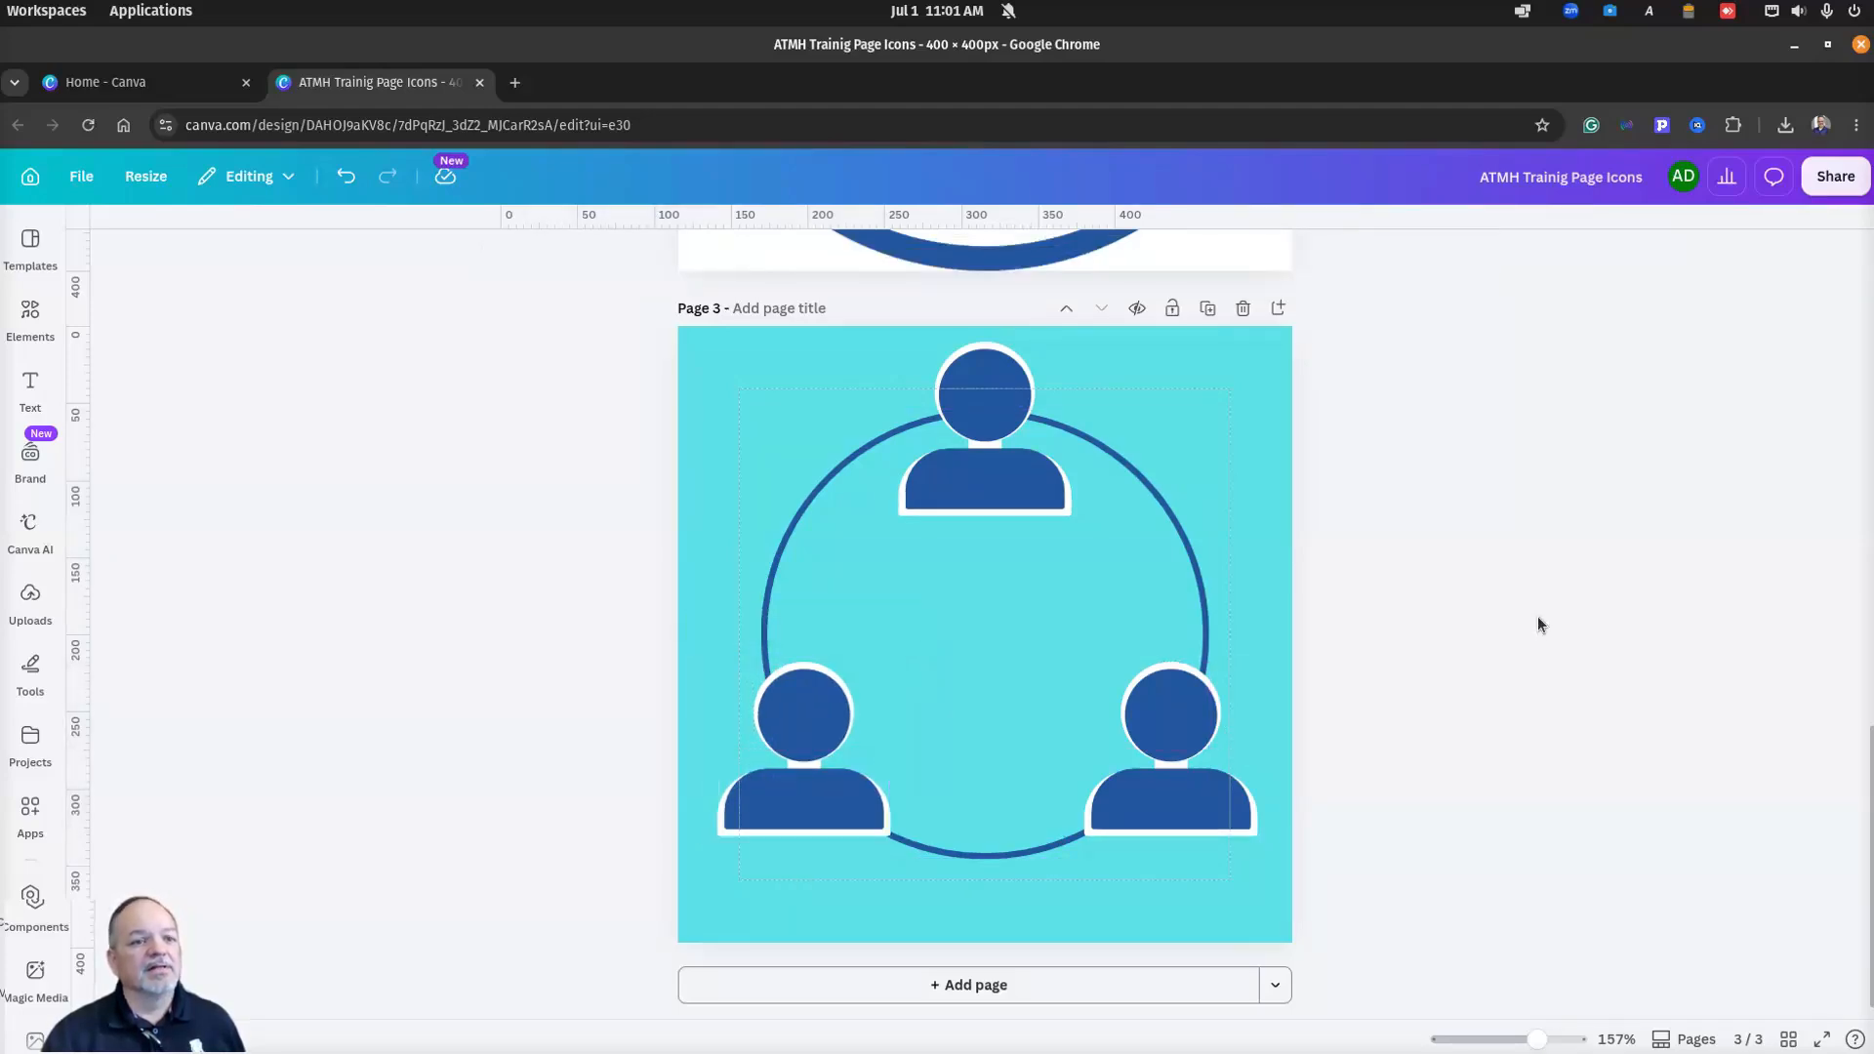
Step: Title page 3 "blue 3 people around circle", reusing page 2's title with "in" replaced by "around"
click(820, 309)
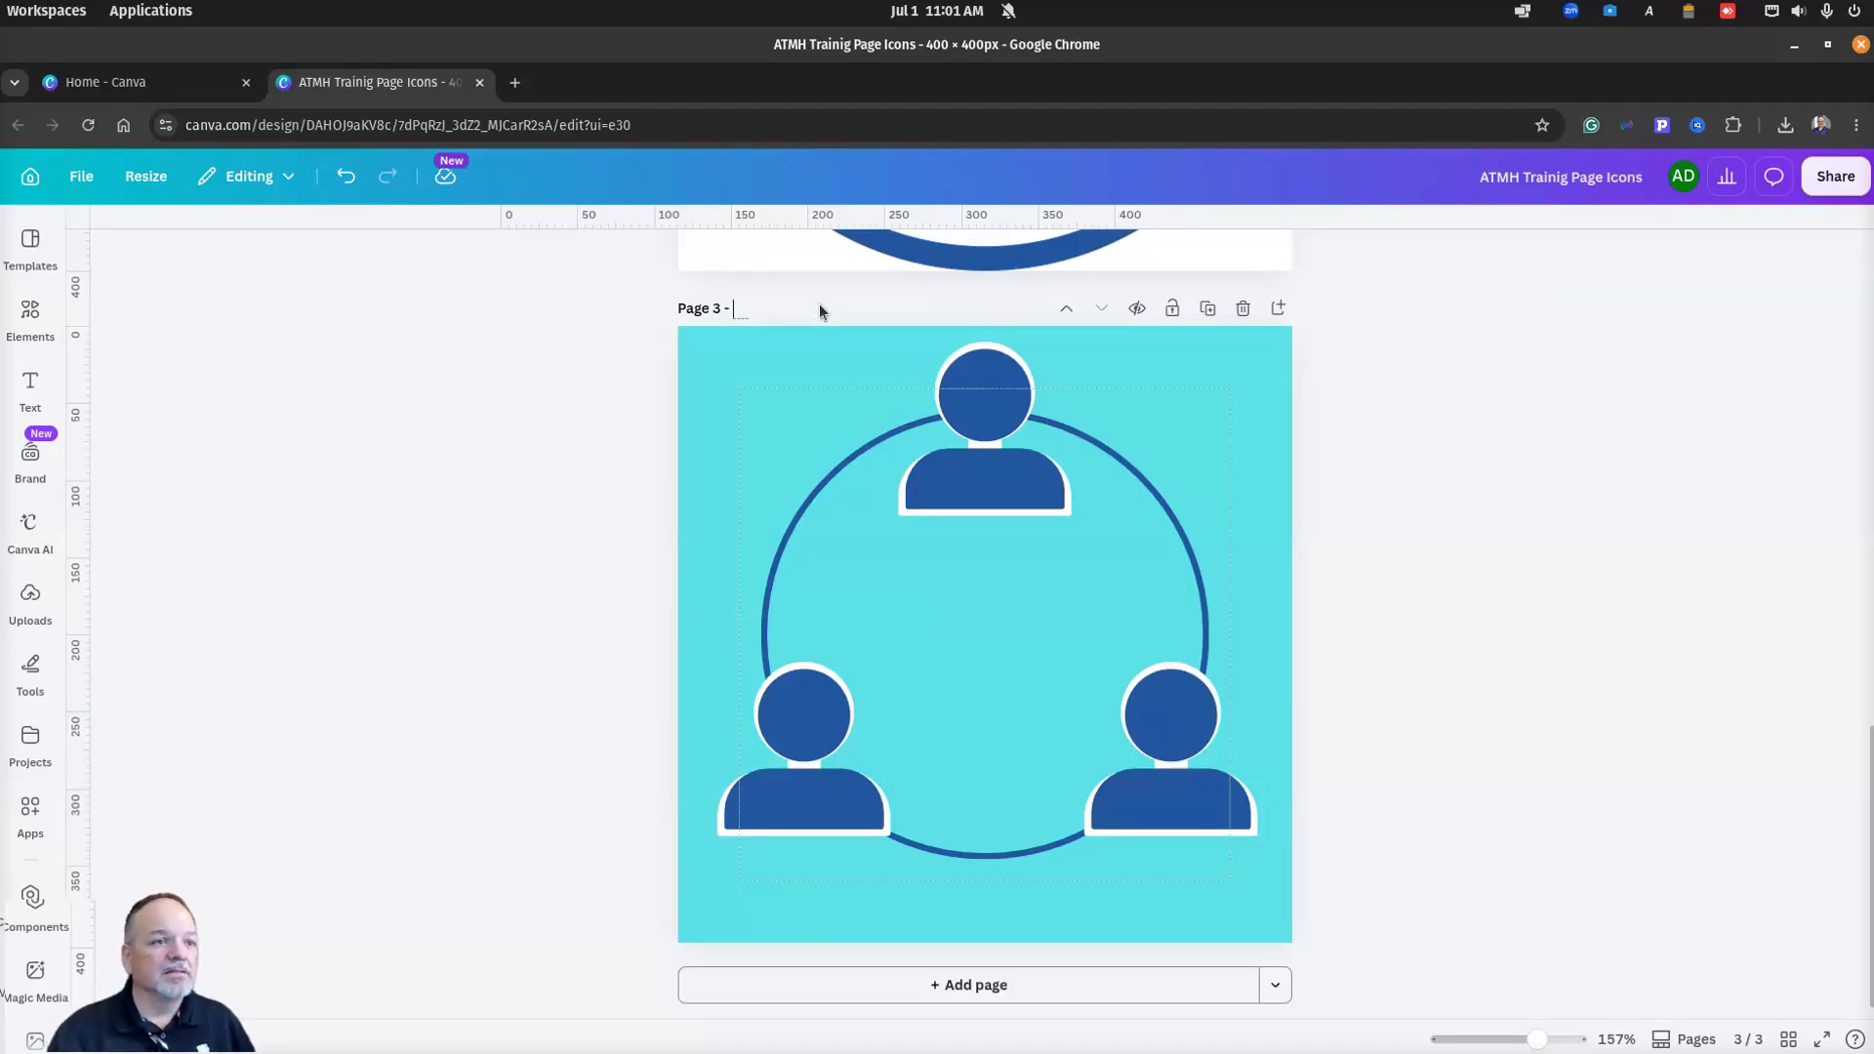
scroll(820, 309, up, 9)
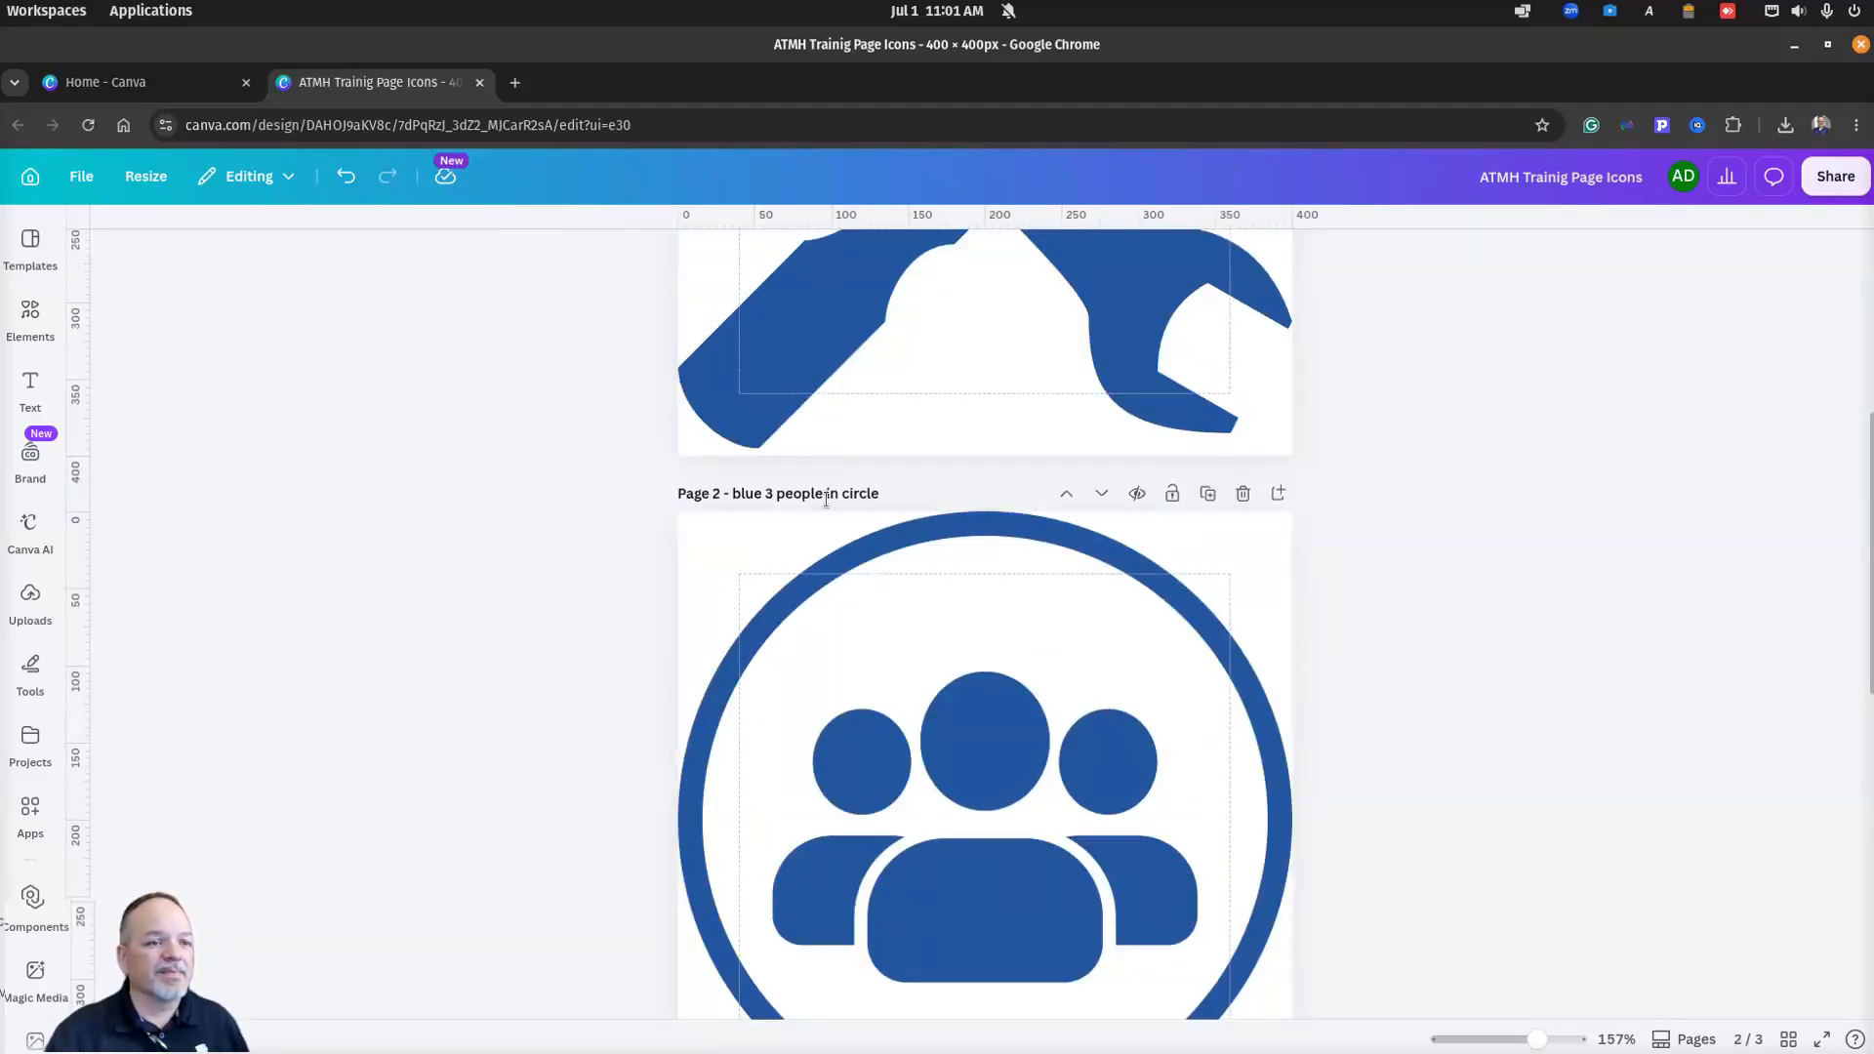
click(827, 497)
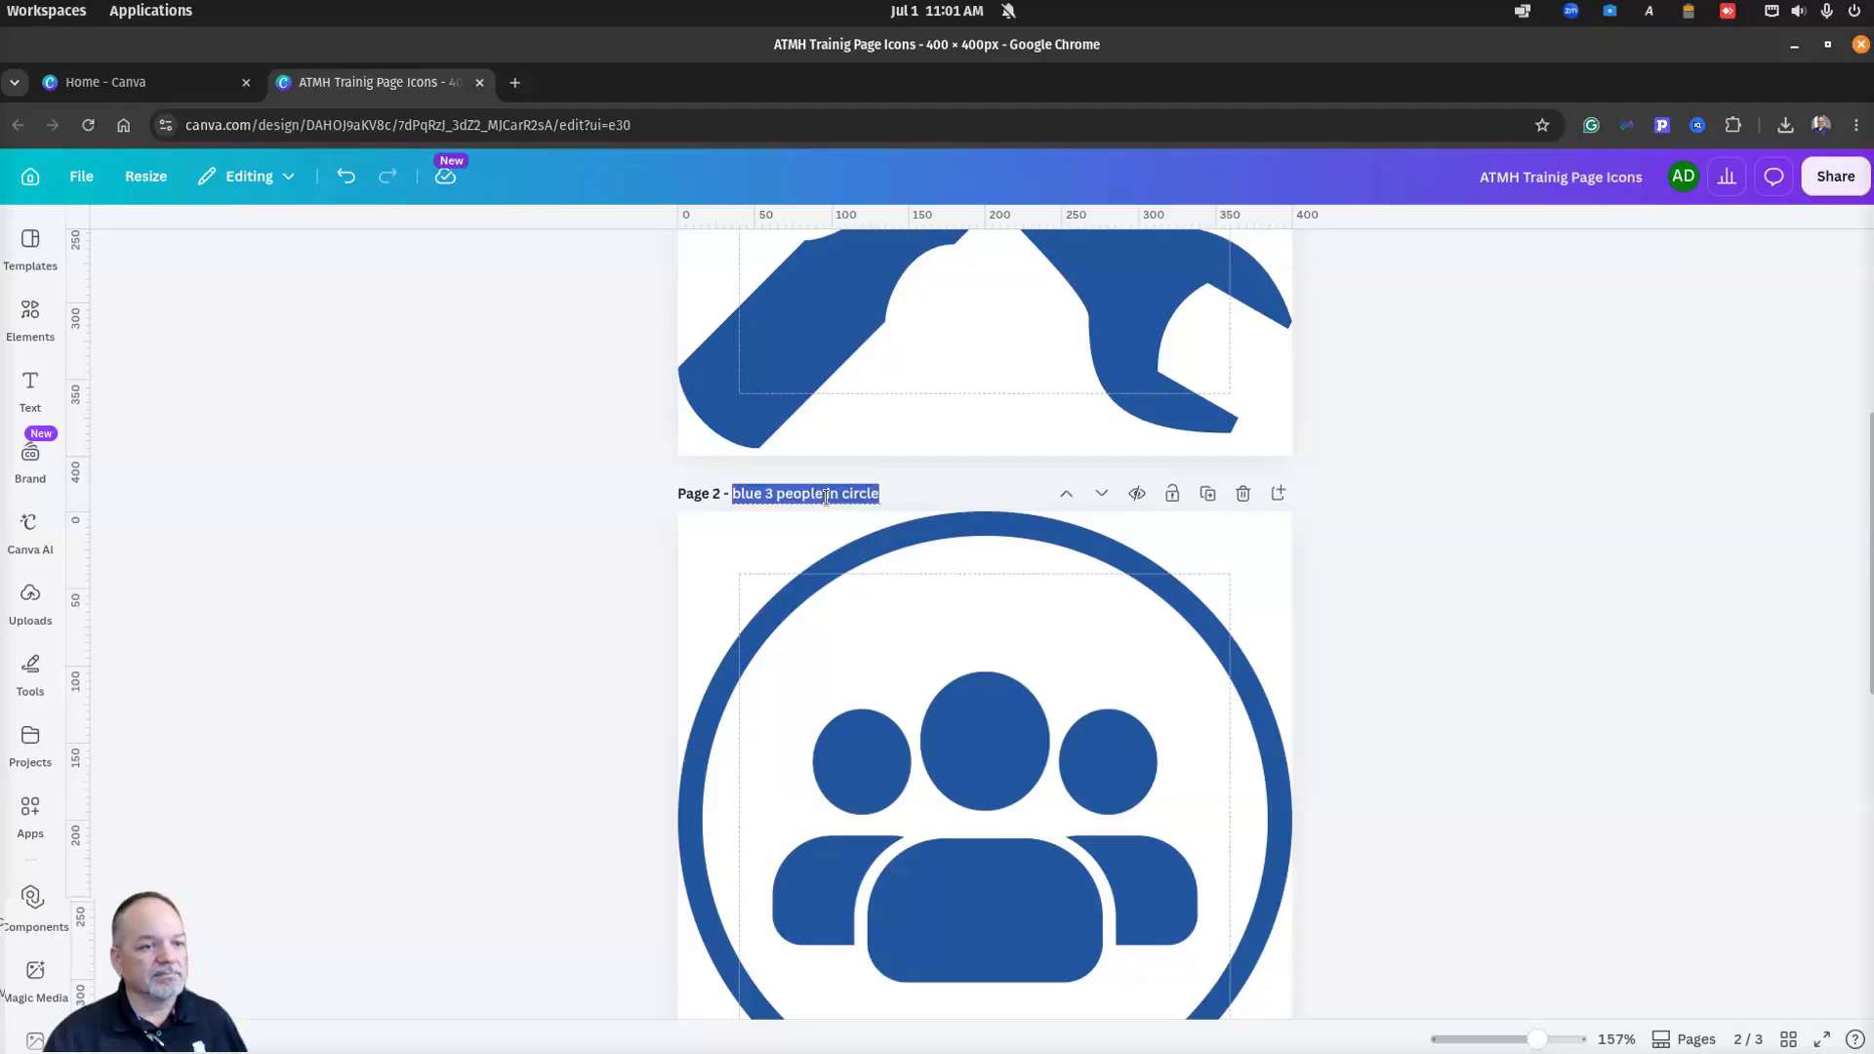
scroll(827, 496, down, 4)
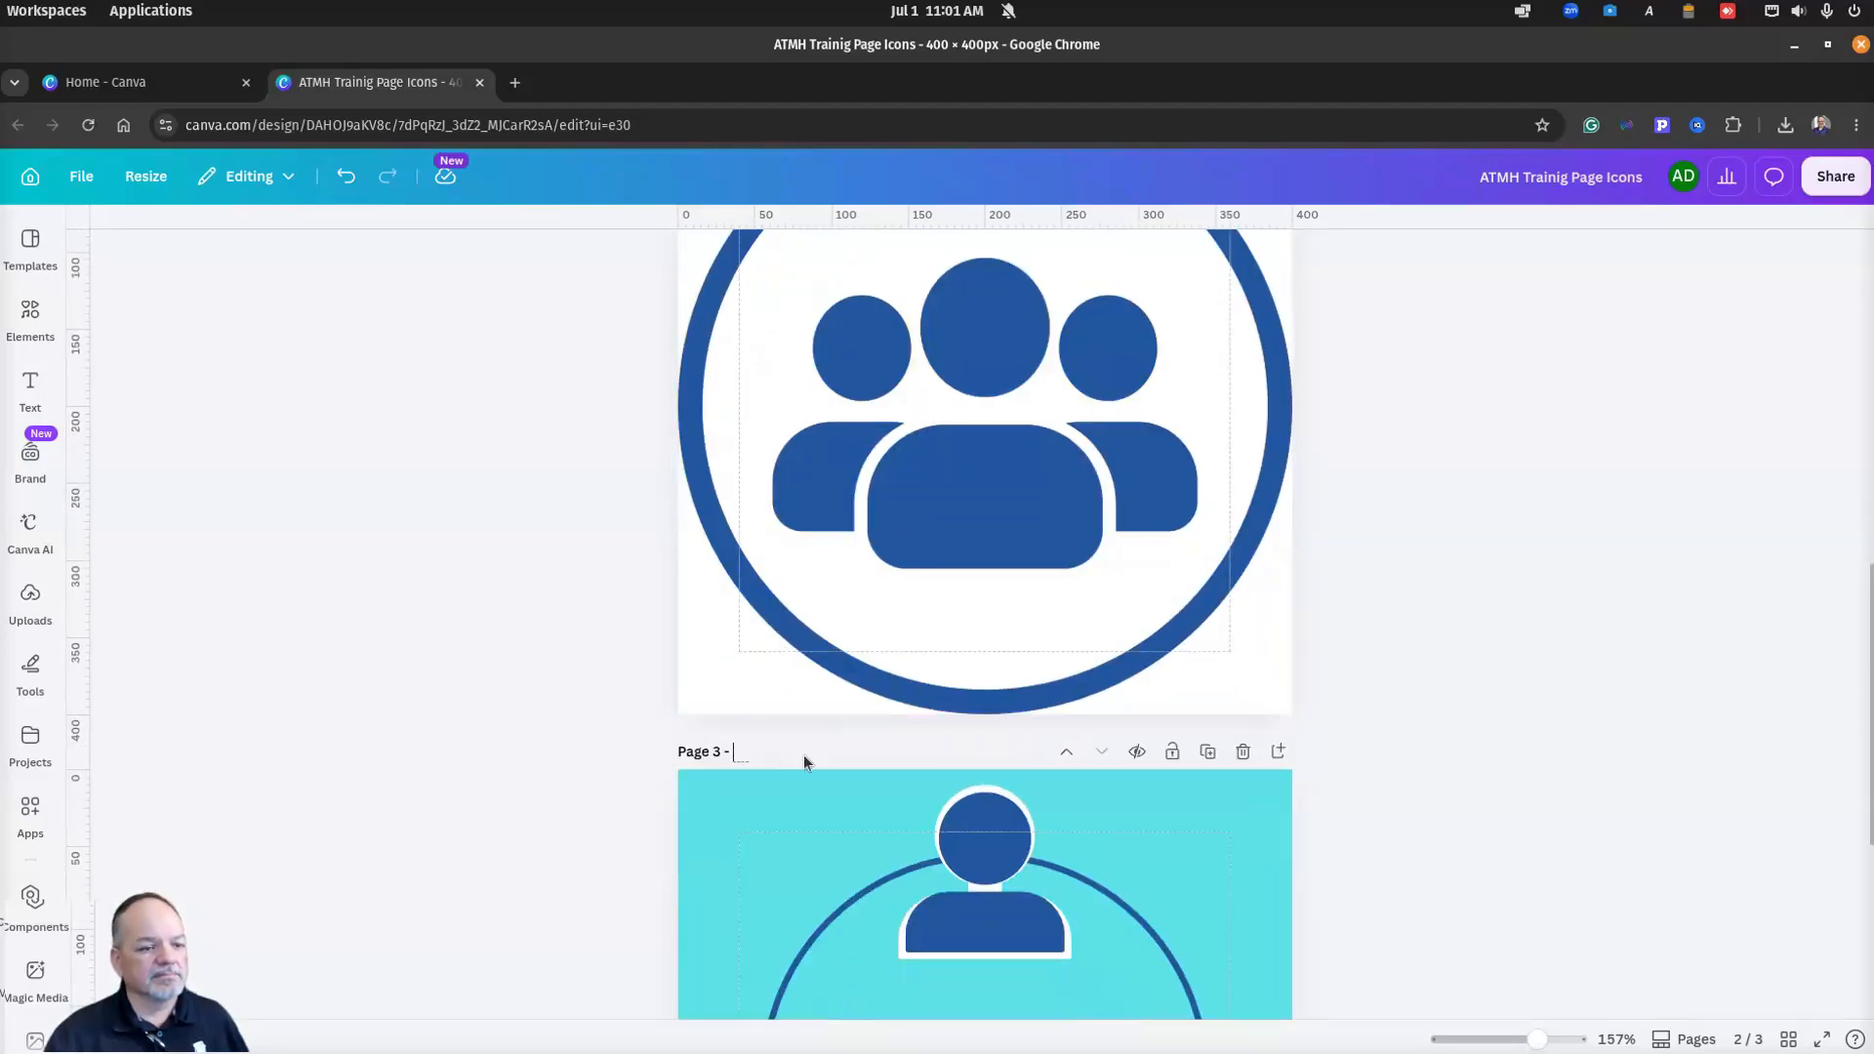
key(ctrl+v)
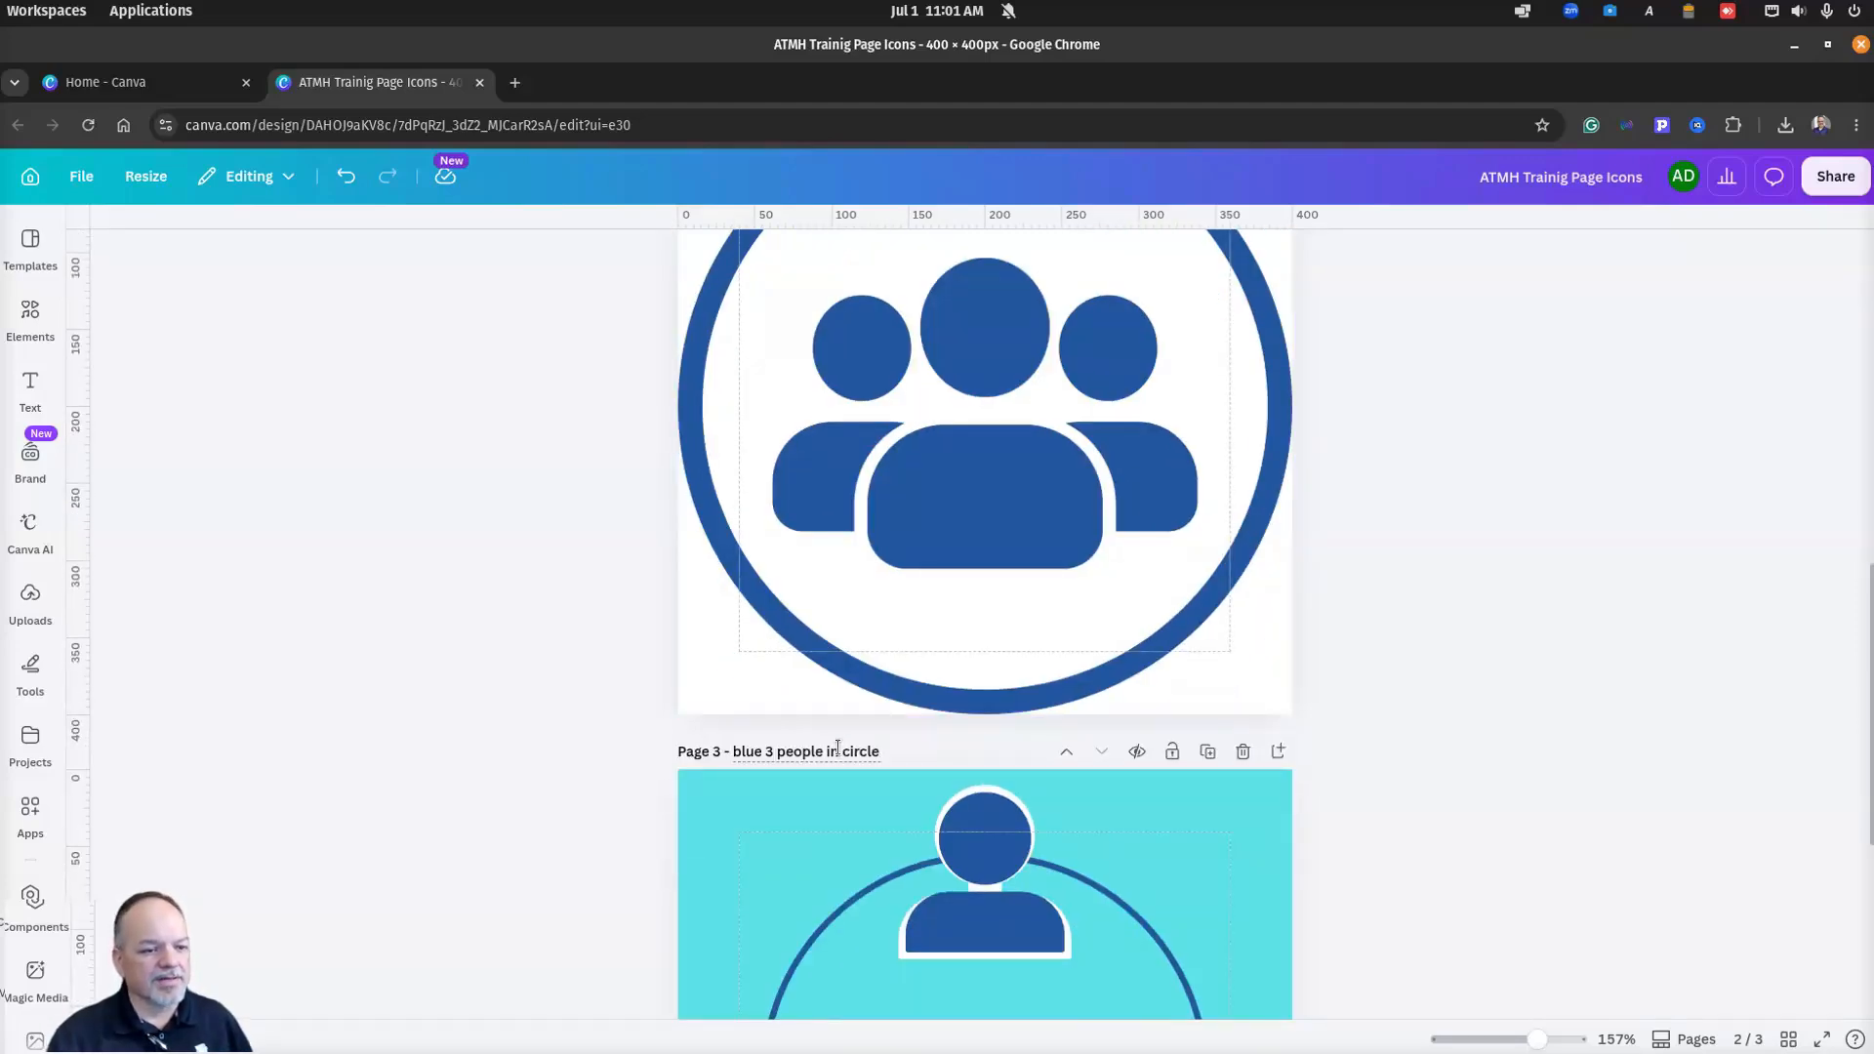
double_click(837, 750)
text(around)
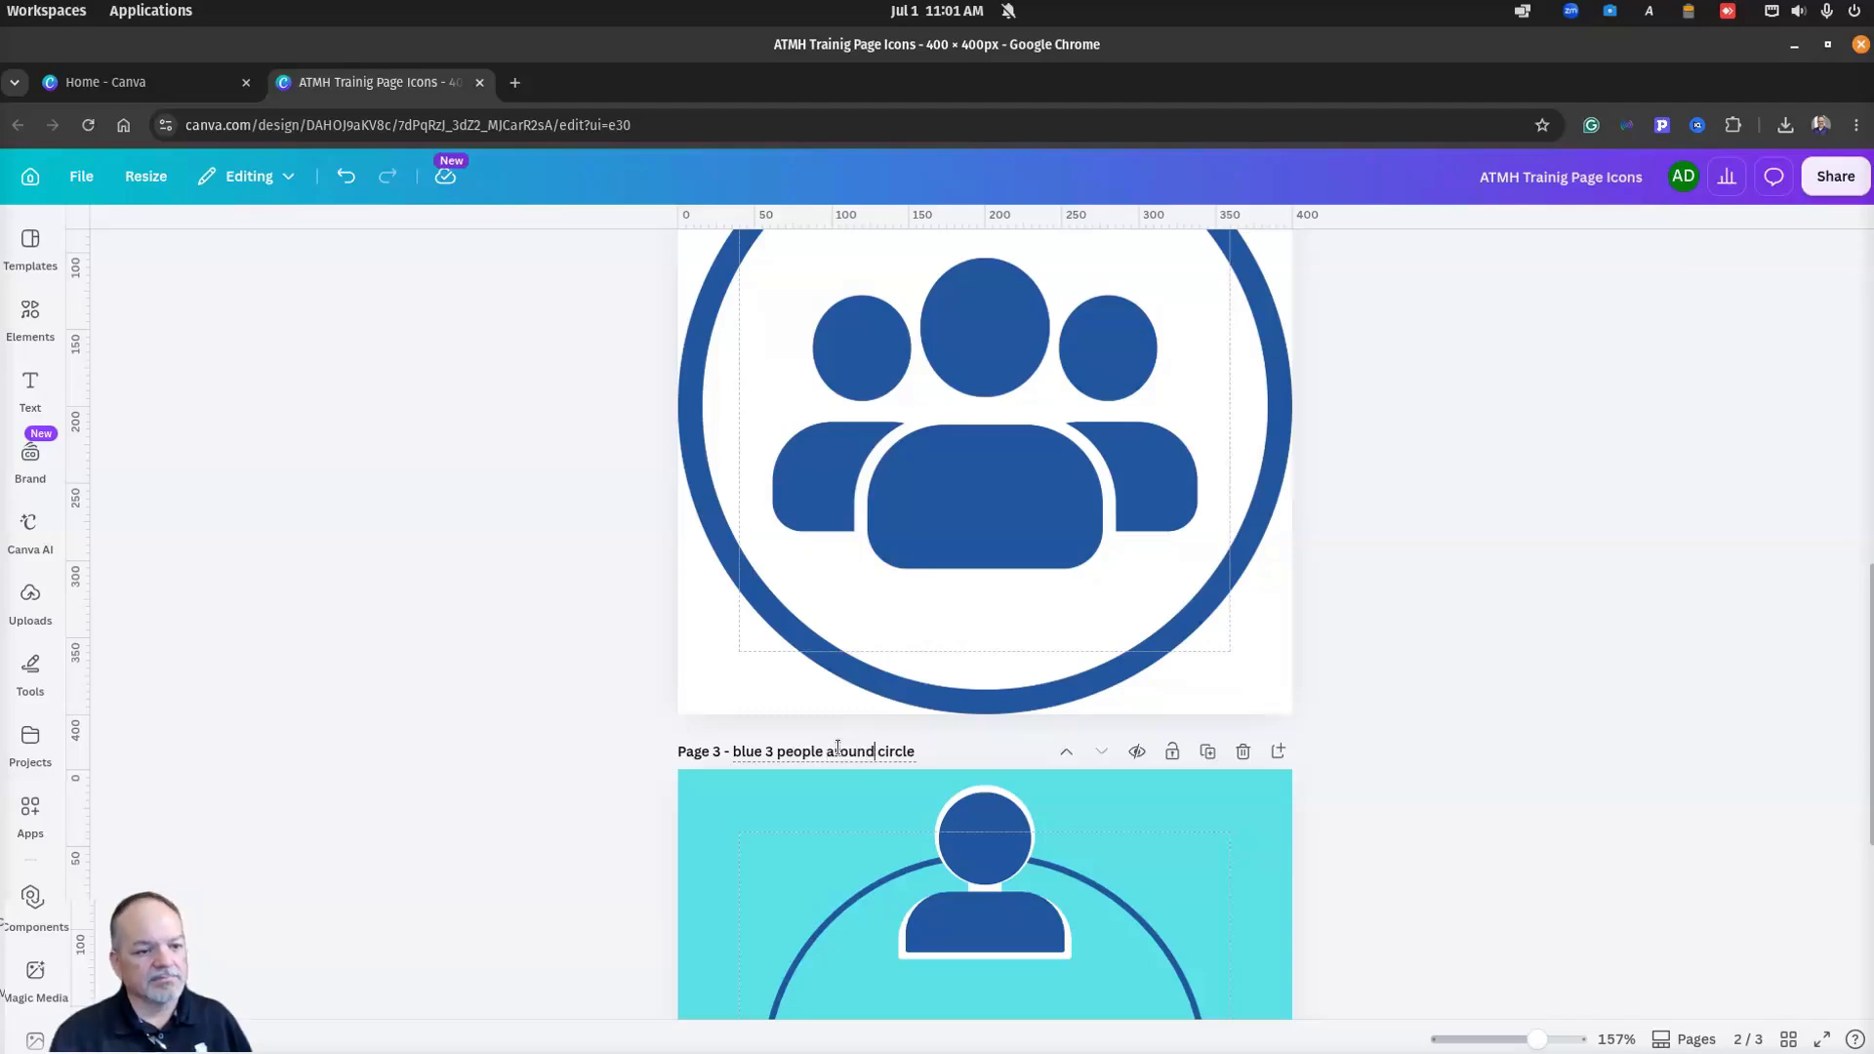
Step: Change the background color of page 3 to white
click(1231, 818)
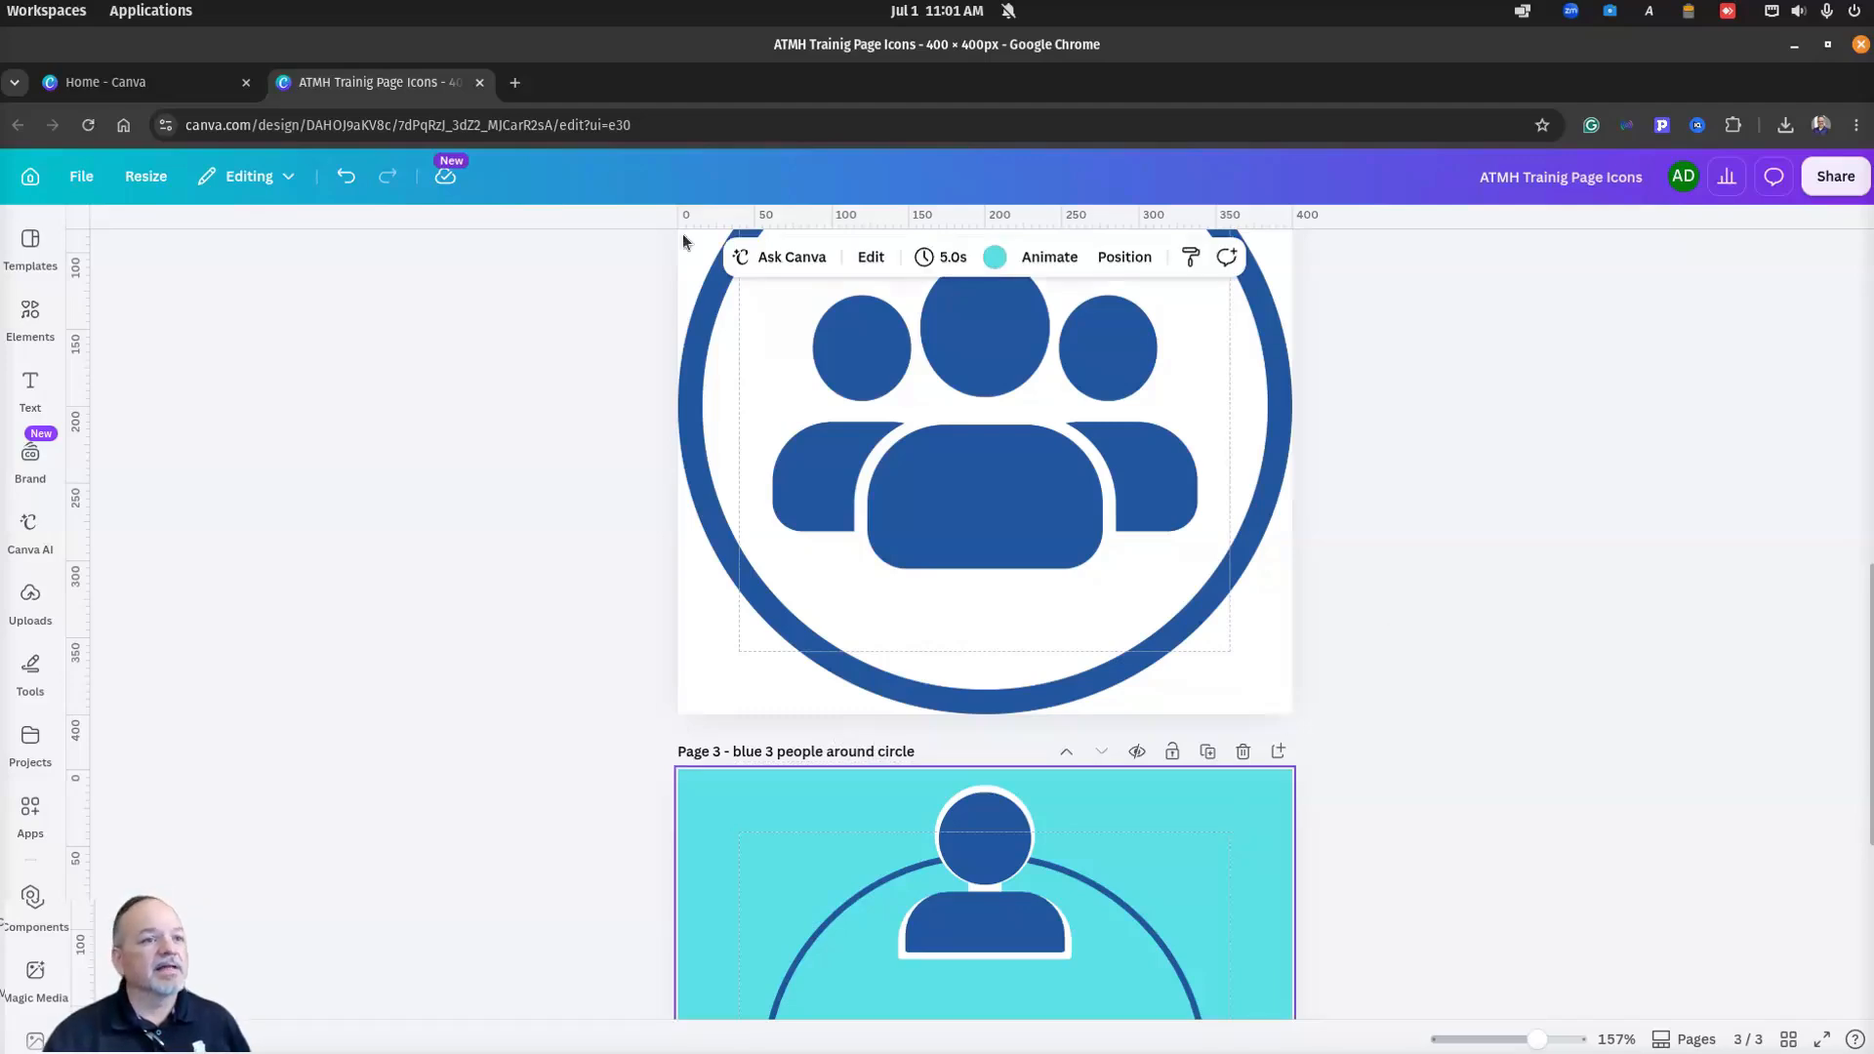
click(992, 258)
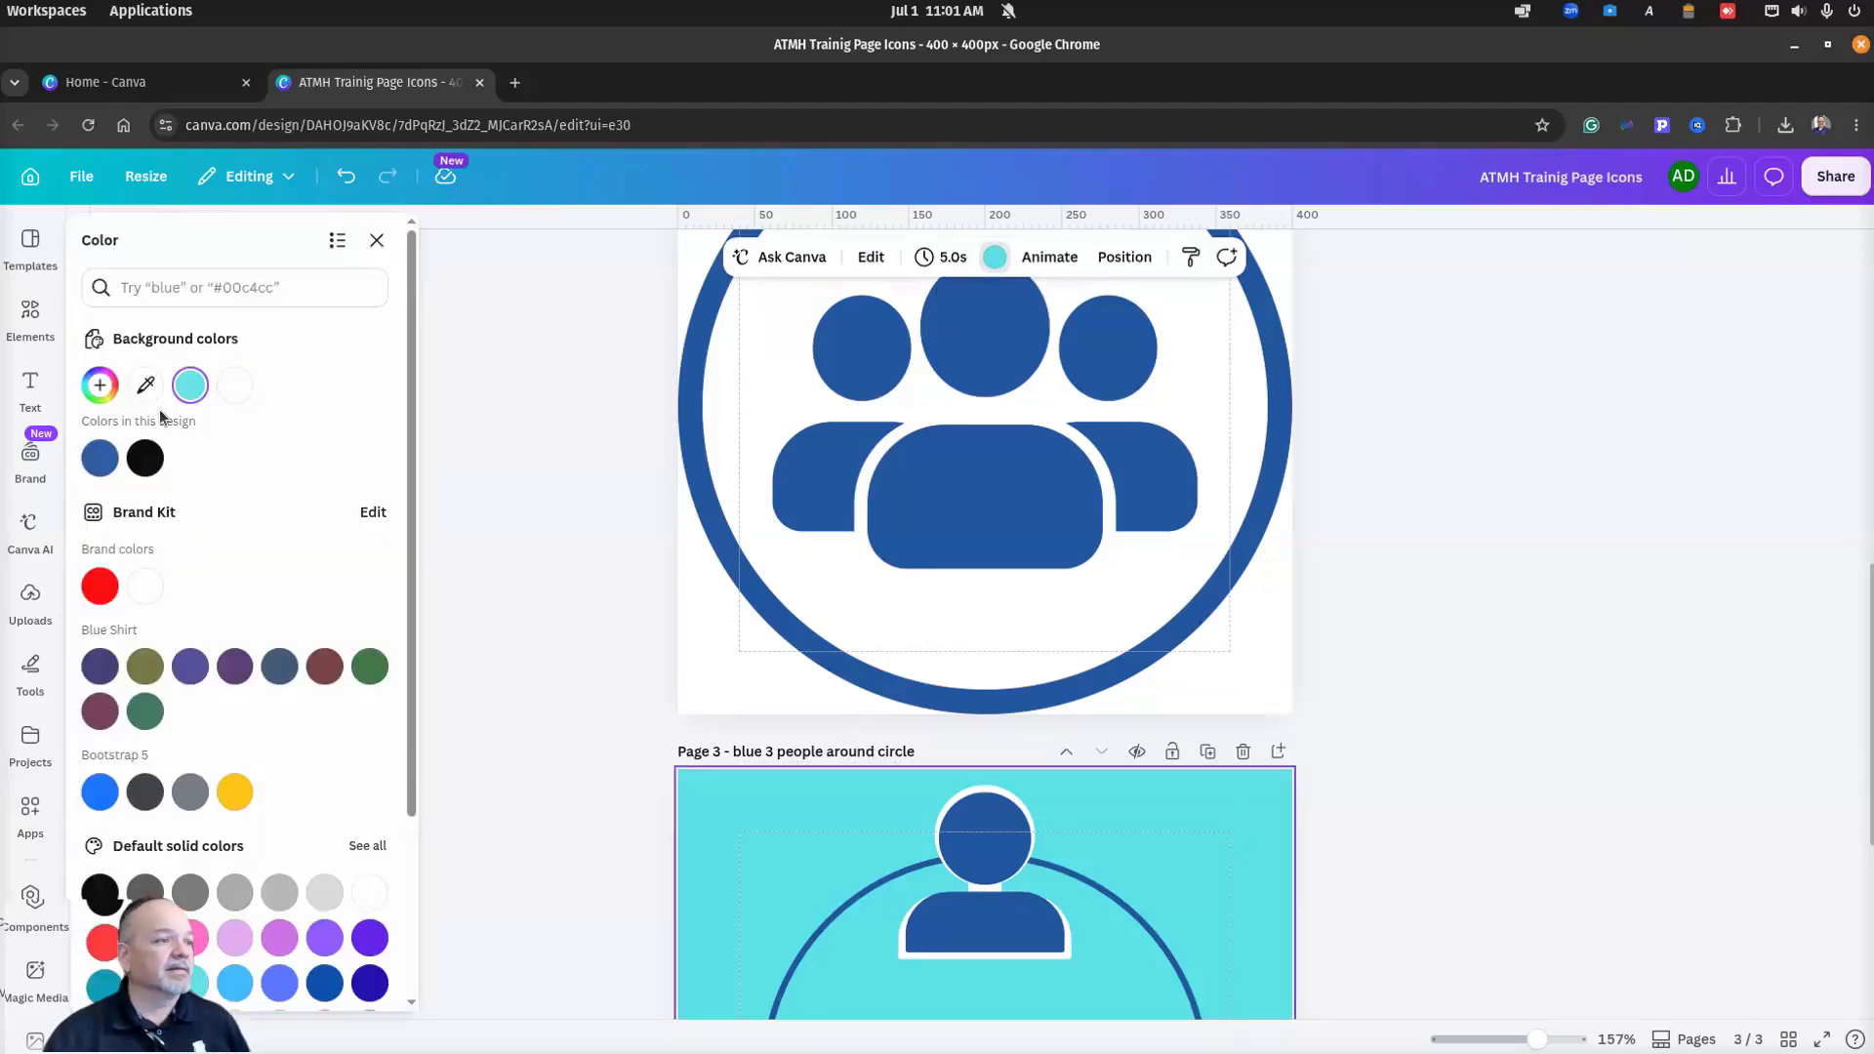
click(234, 384)
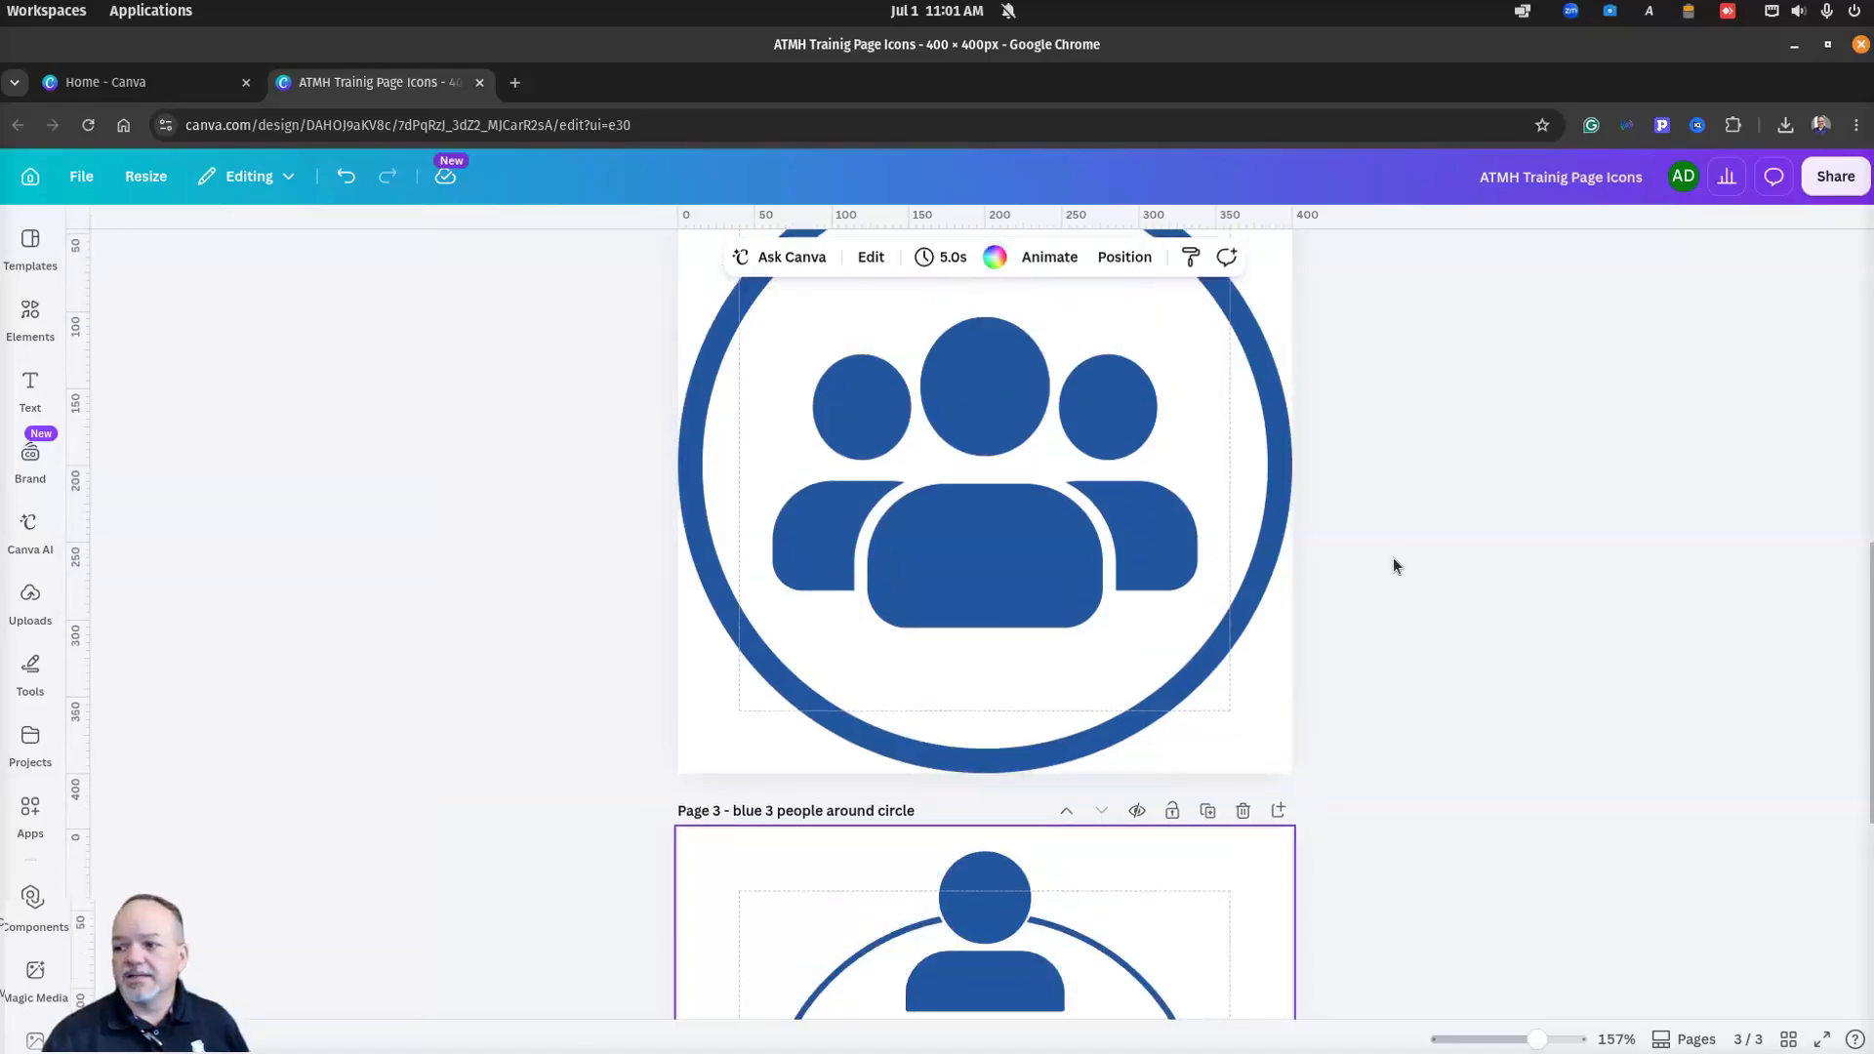
scroll(1392, 559, down, 5)
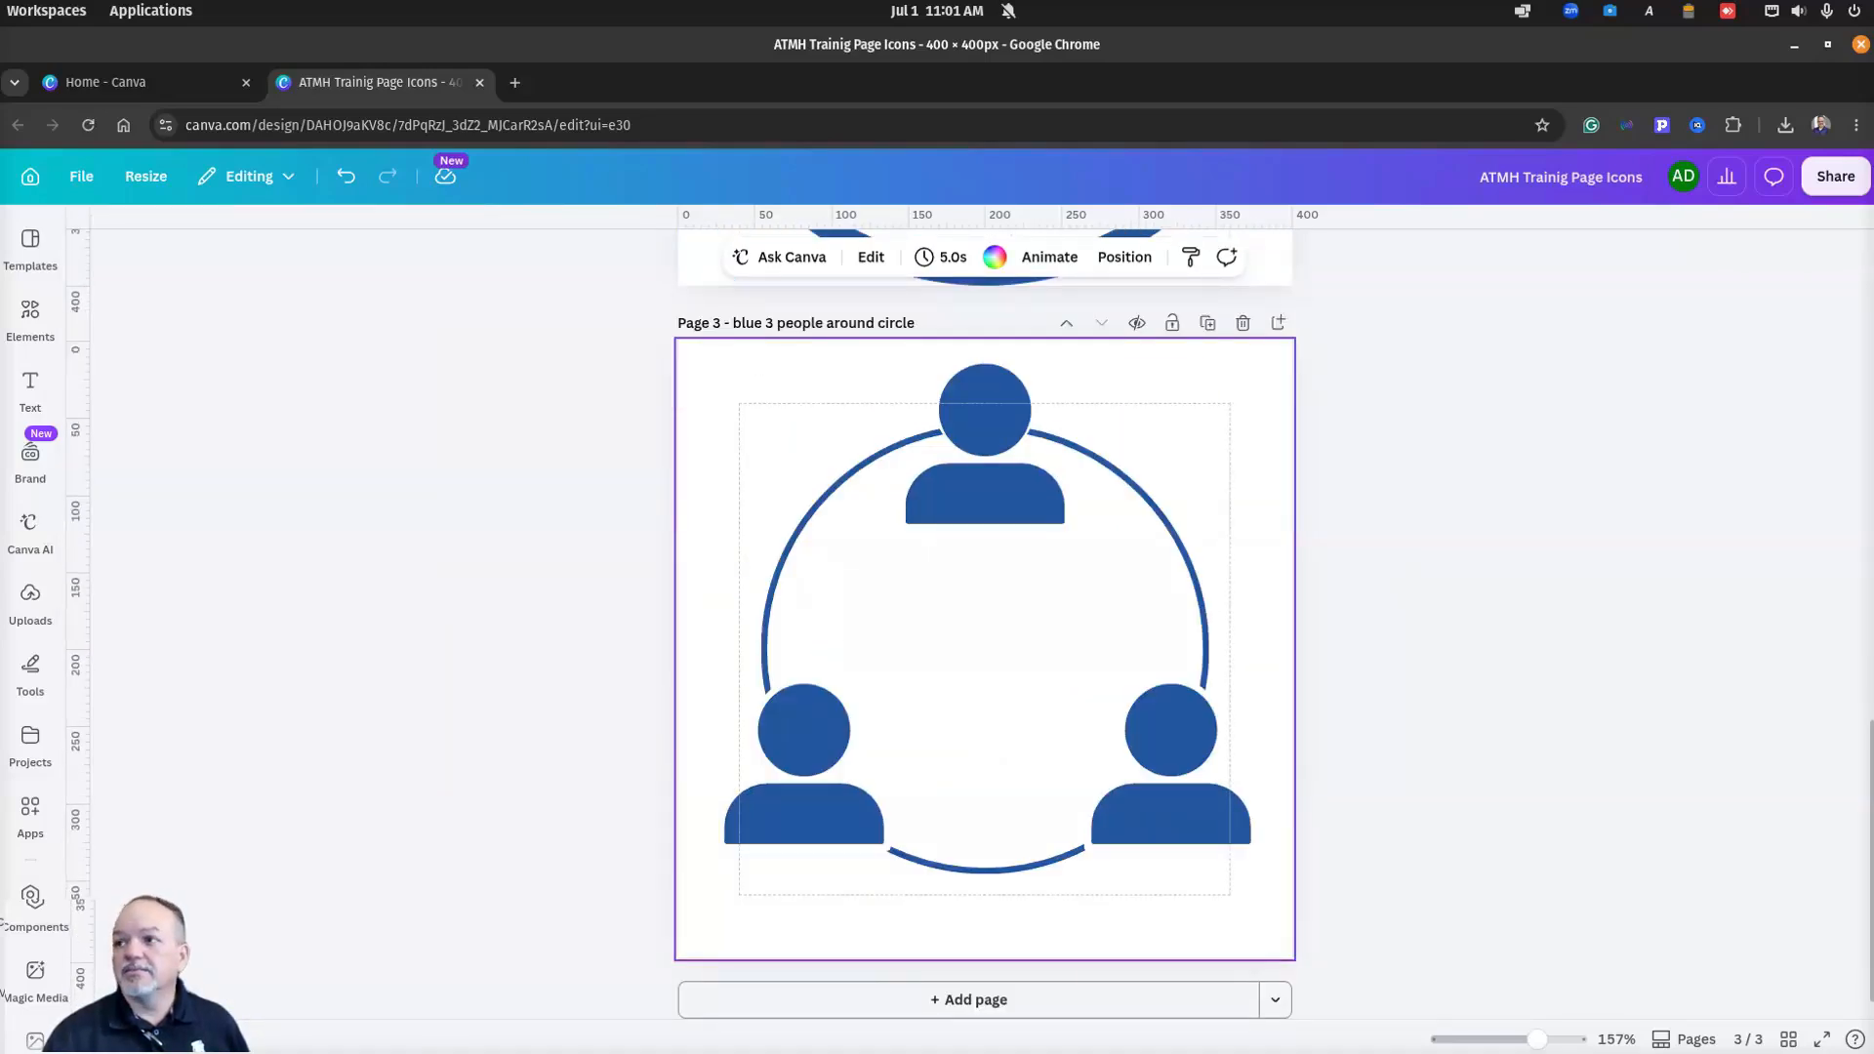
Step: Check the Step 3 icon in ATMH_Training_Page_Mockup.png, and add a blank page 4 to the icon design
drag(1873, 73, 558, 63)
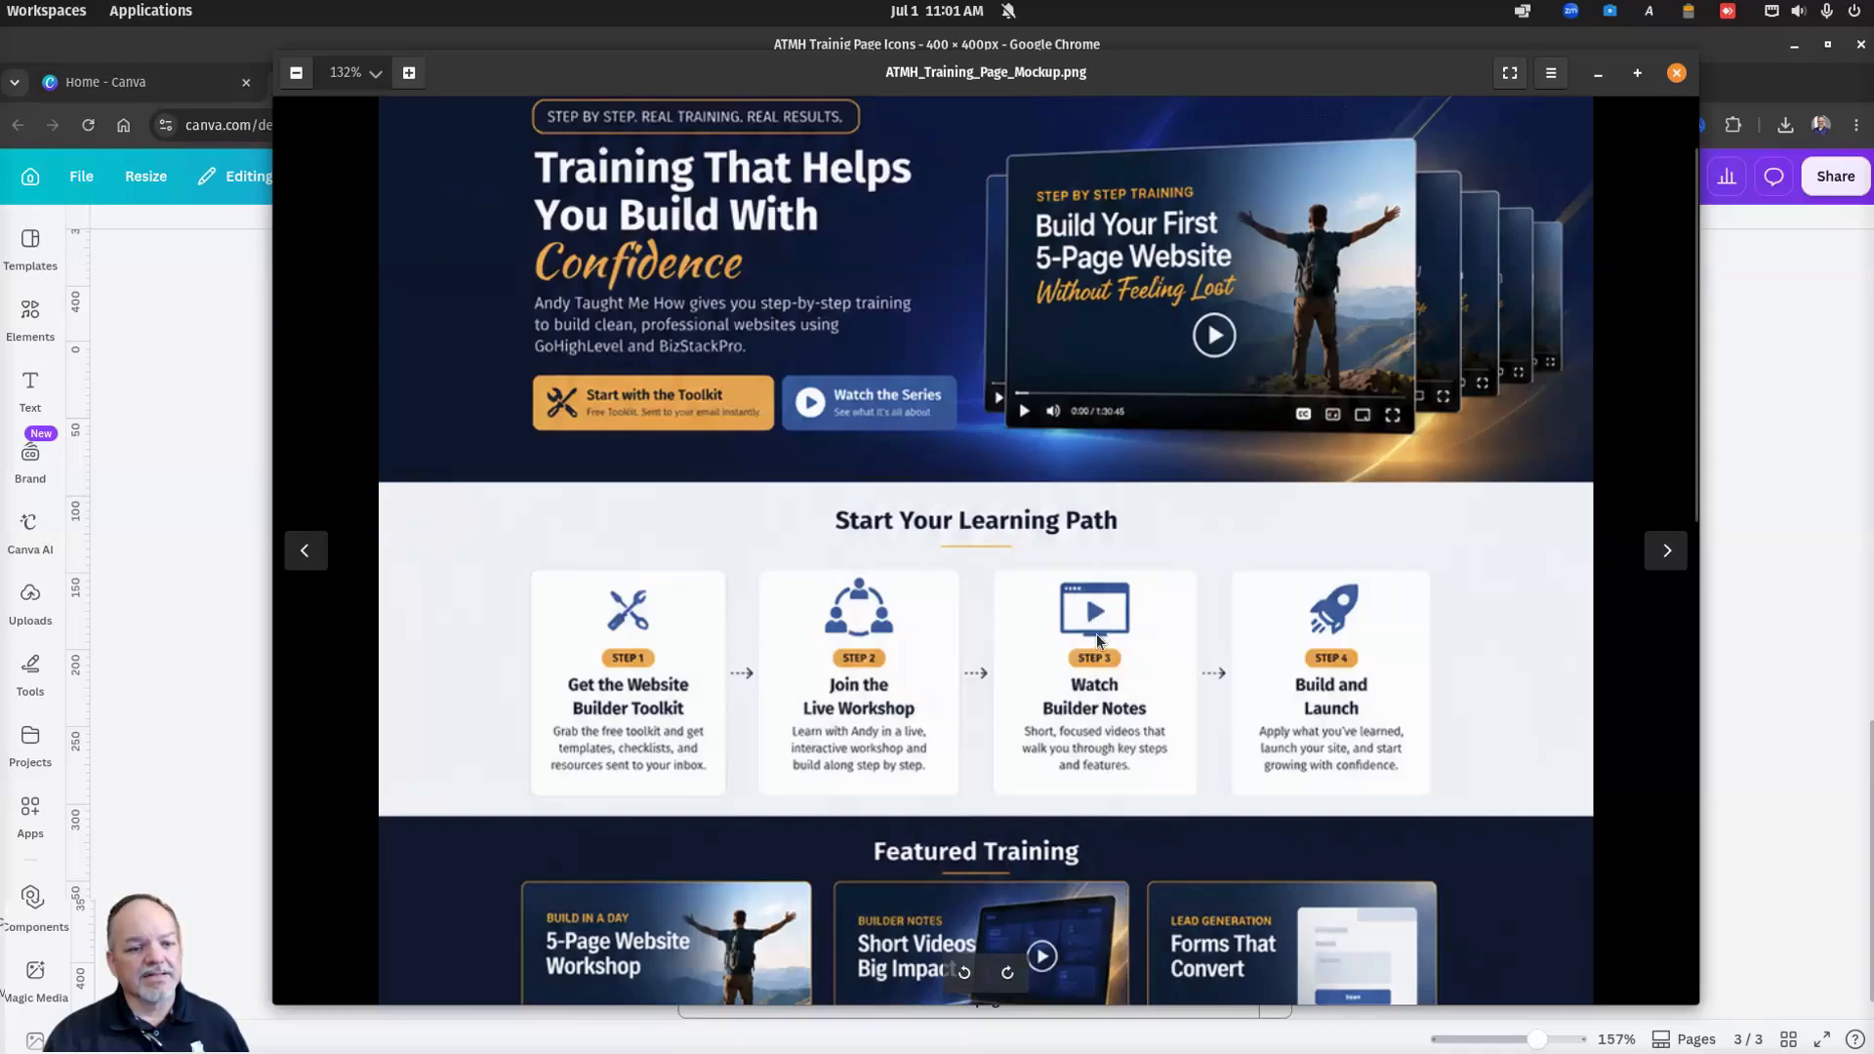
drag(689, 63, 1873, 62)
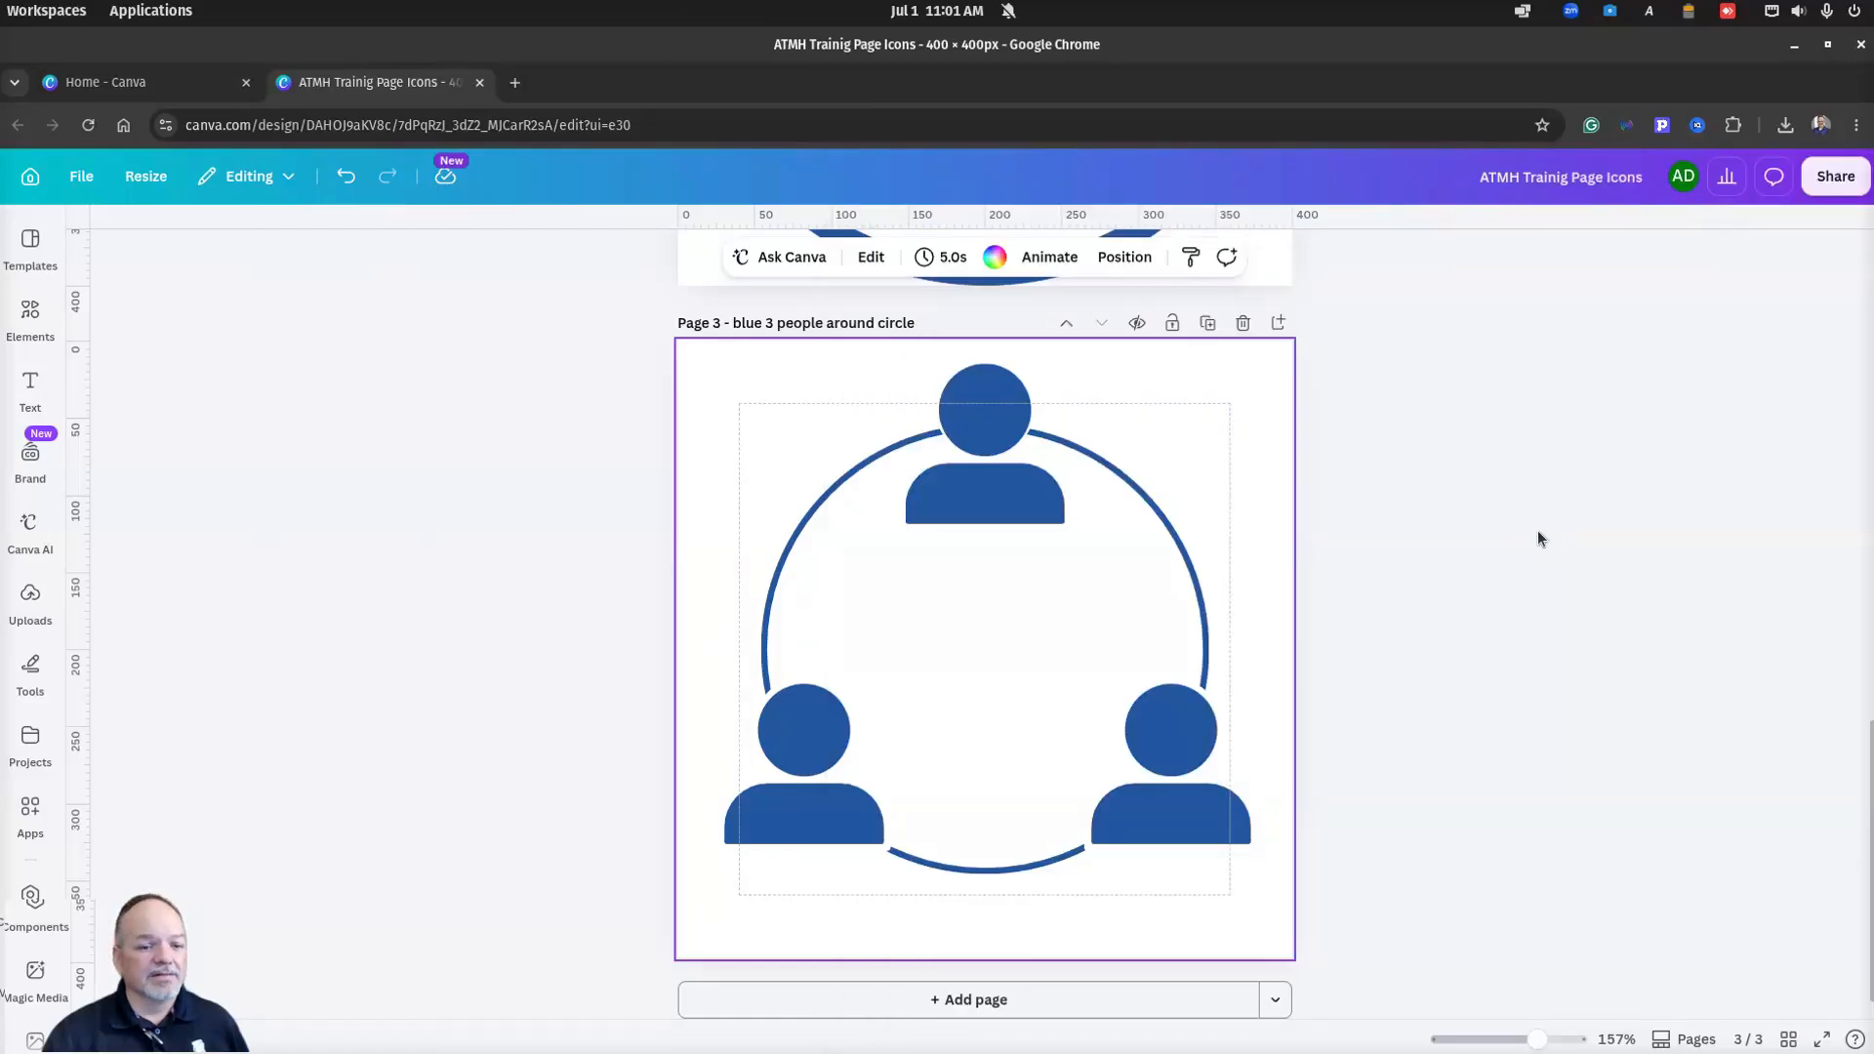
scroll(1523, 526, down, 1)
click(1279, 309)
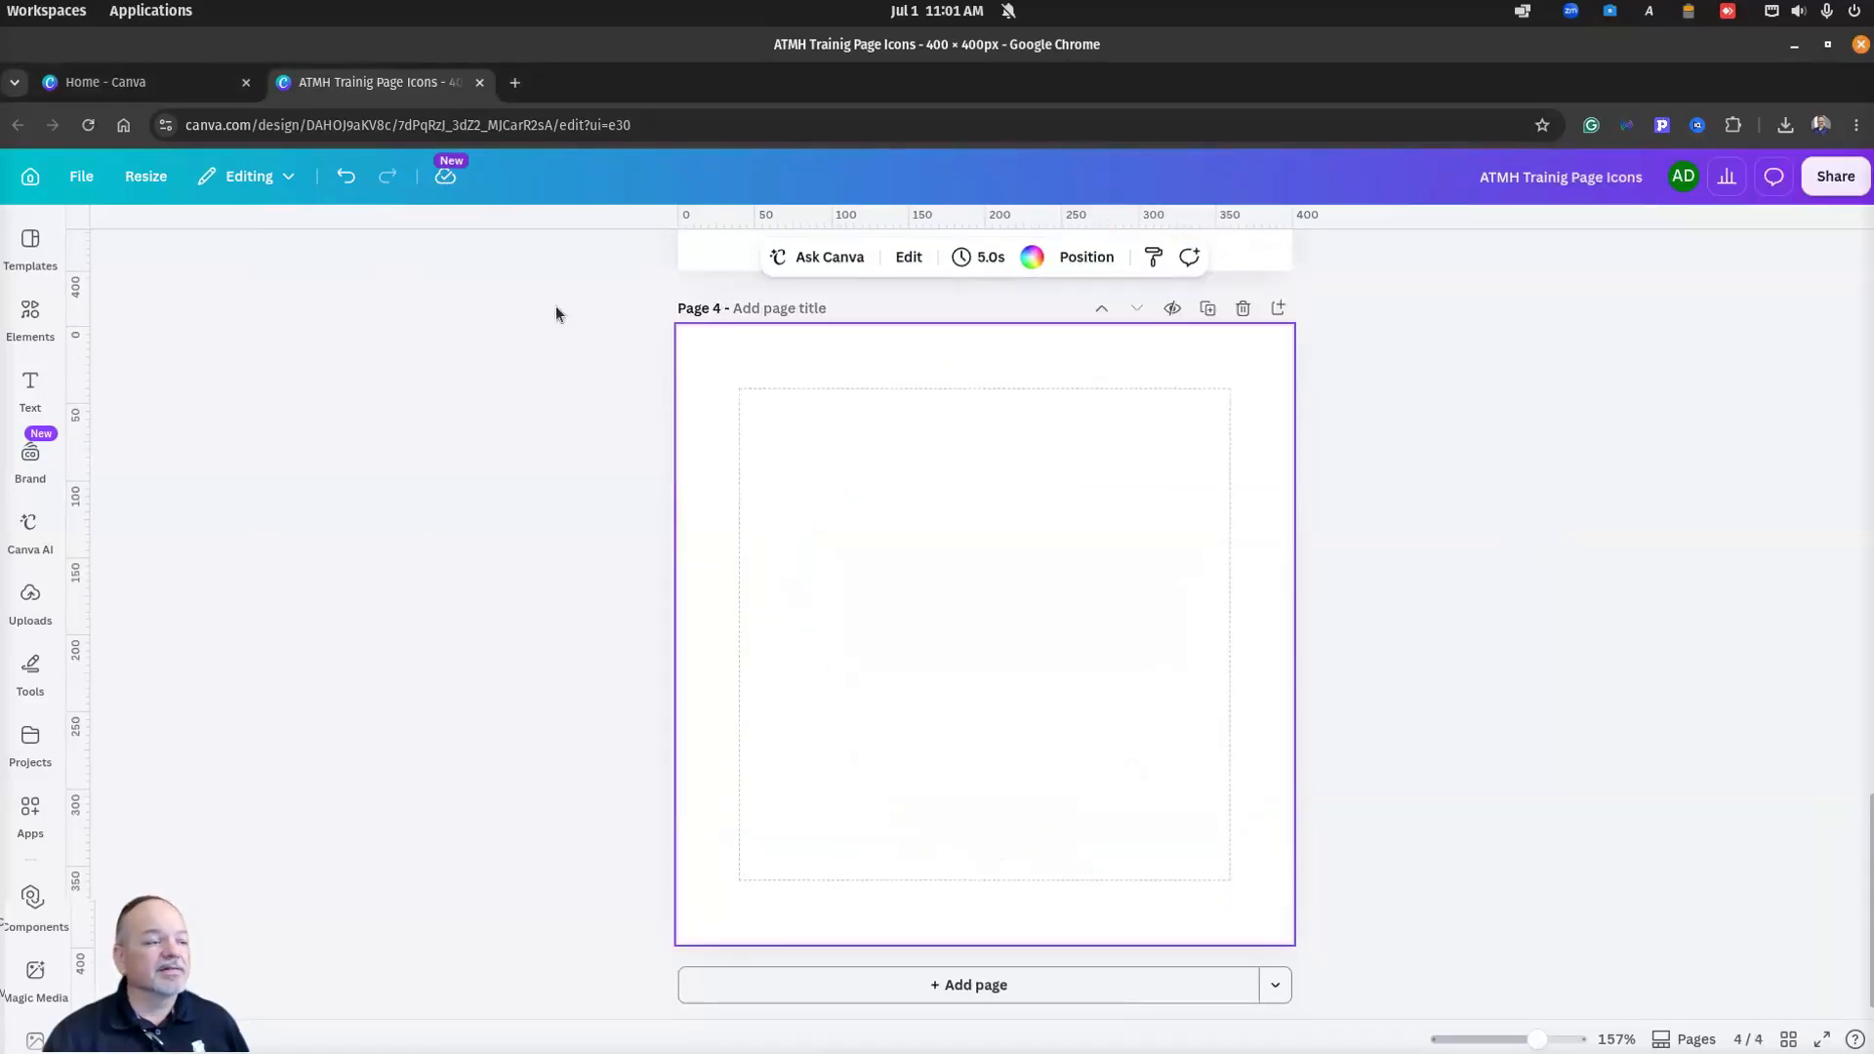
Step: Search the design elements for "monitor" and for "program" to find a graphic for the Step 3 icon
click(29, 311)
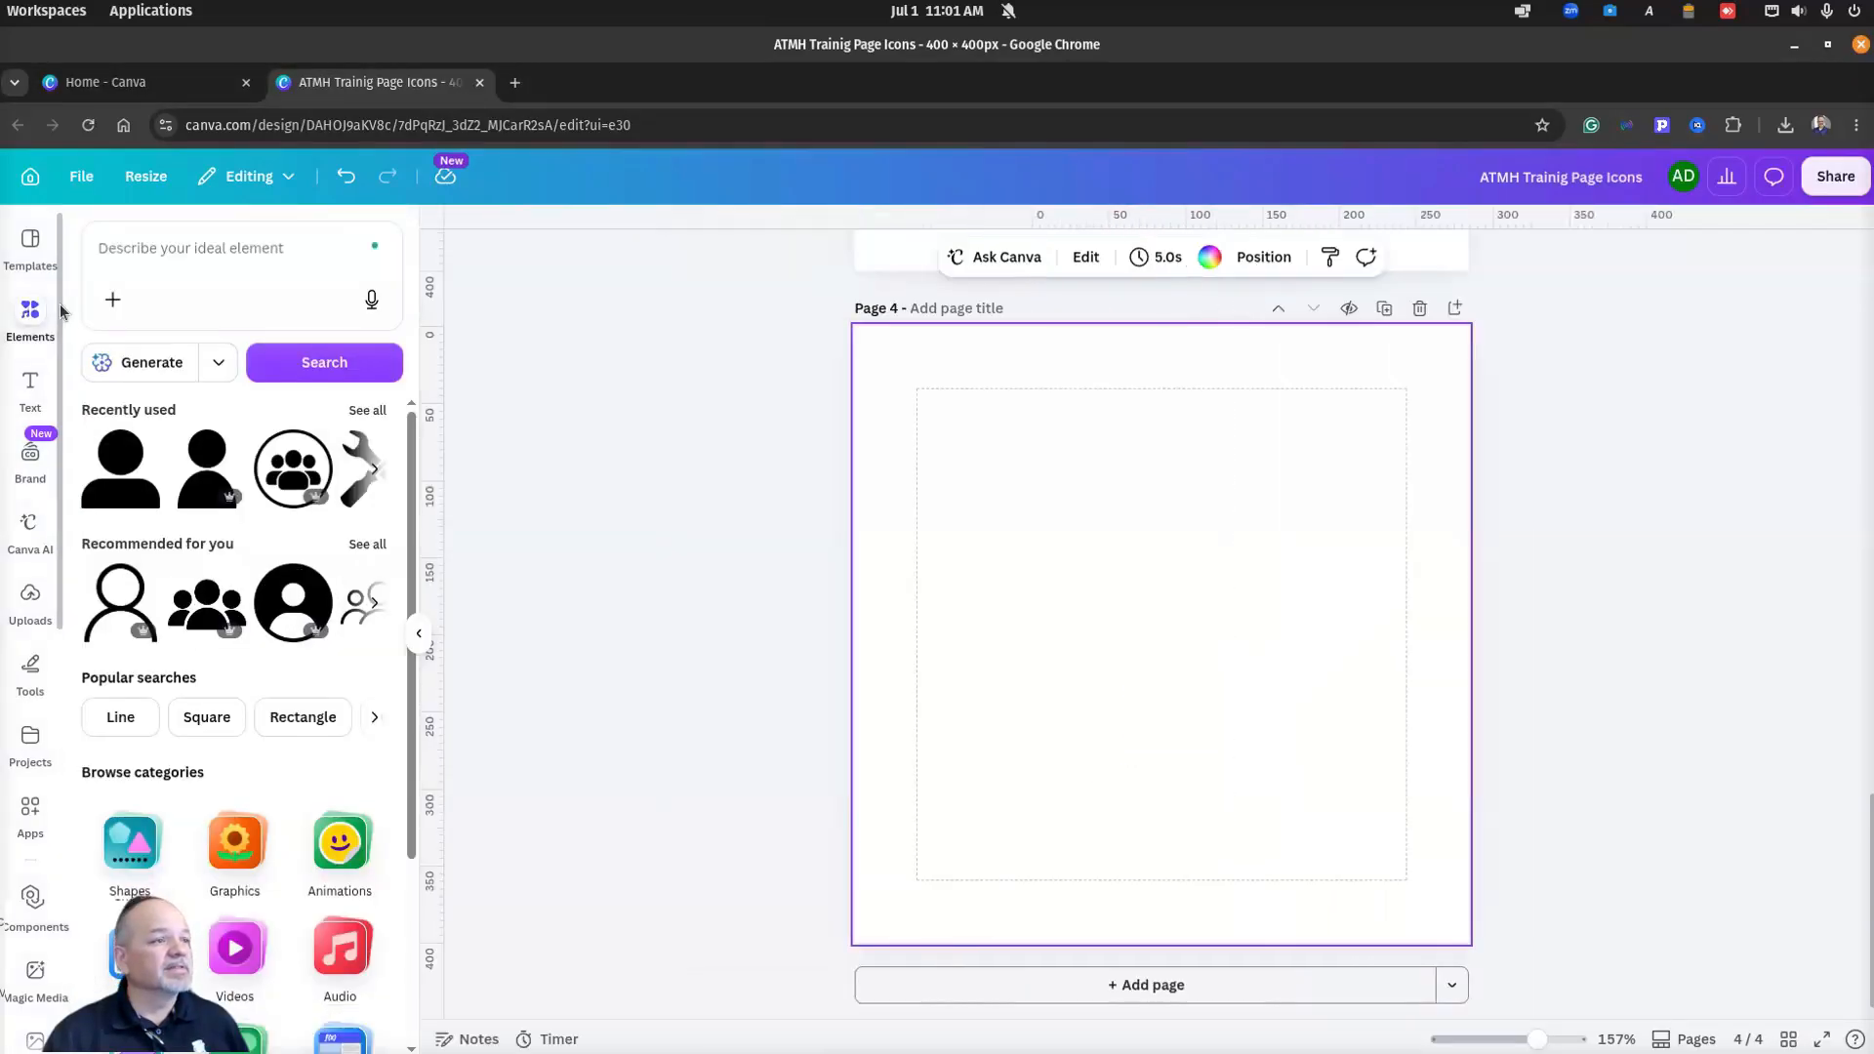
click(205, 249)
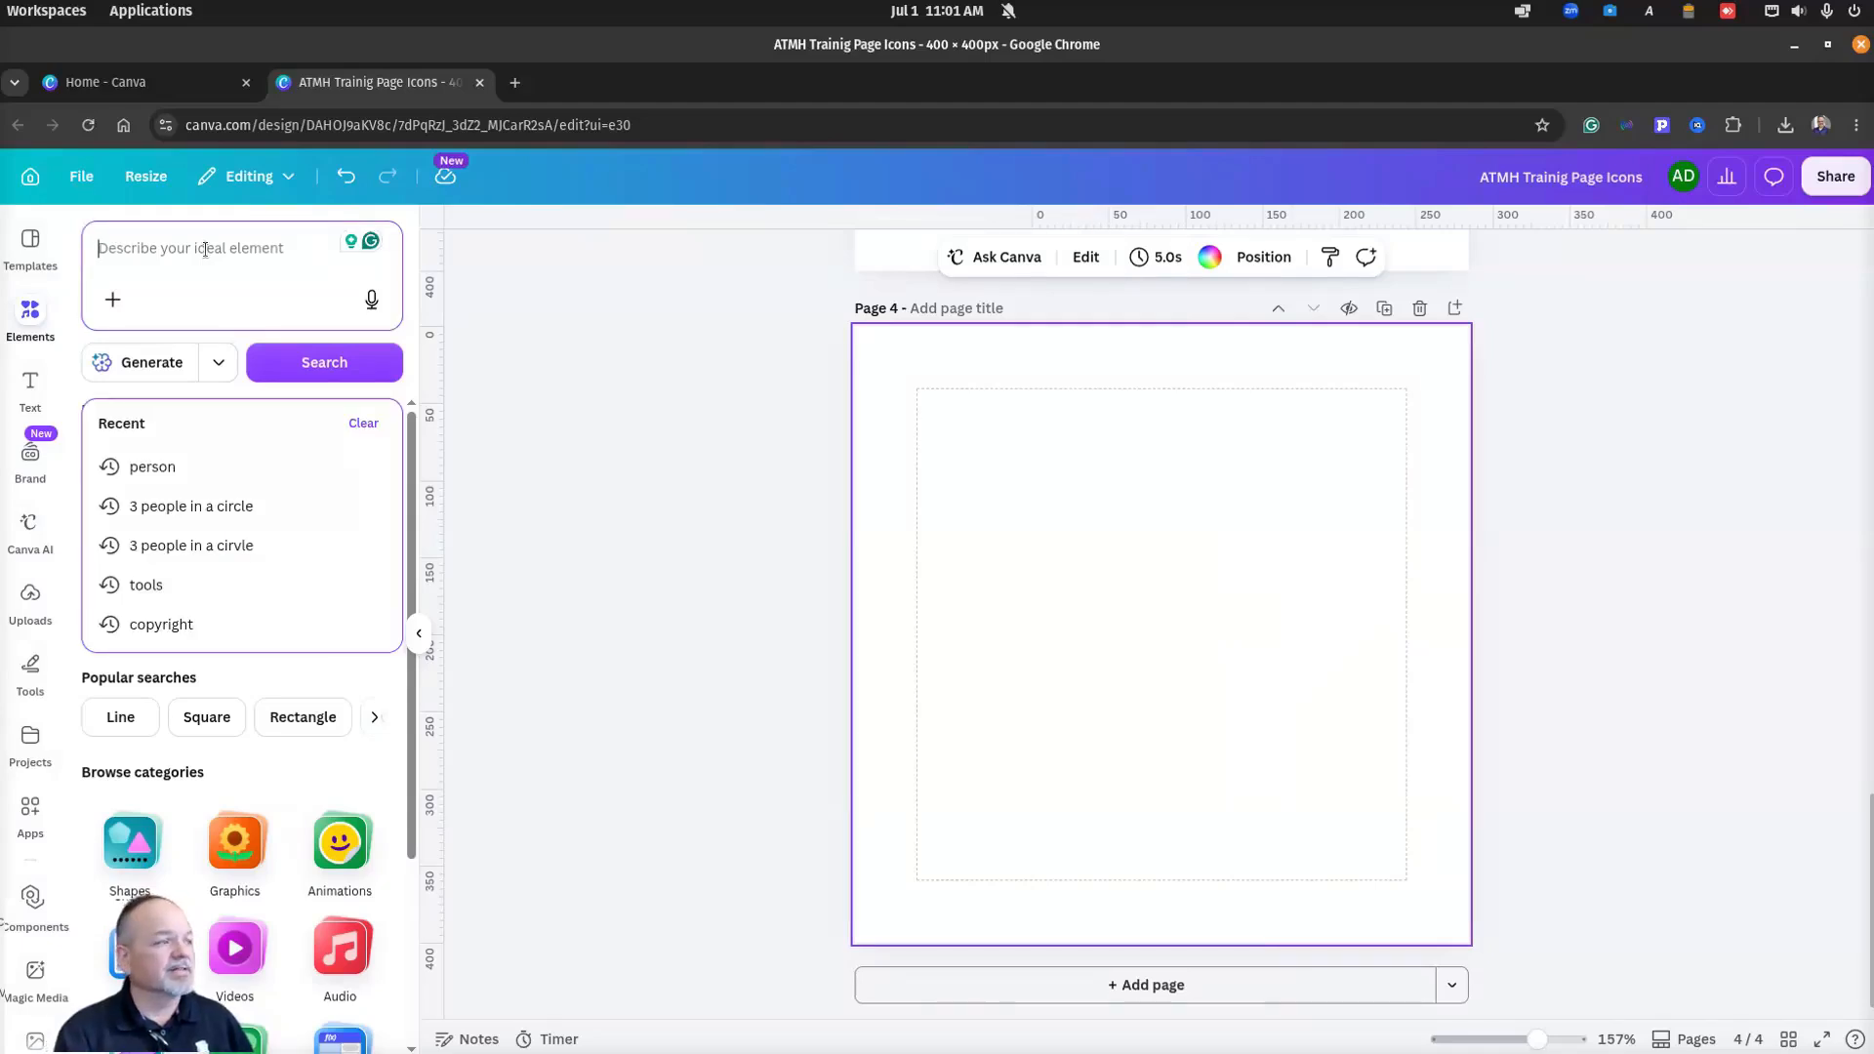
text(monitor)
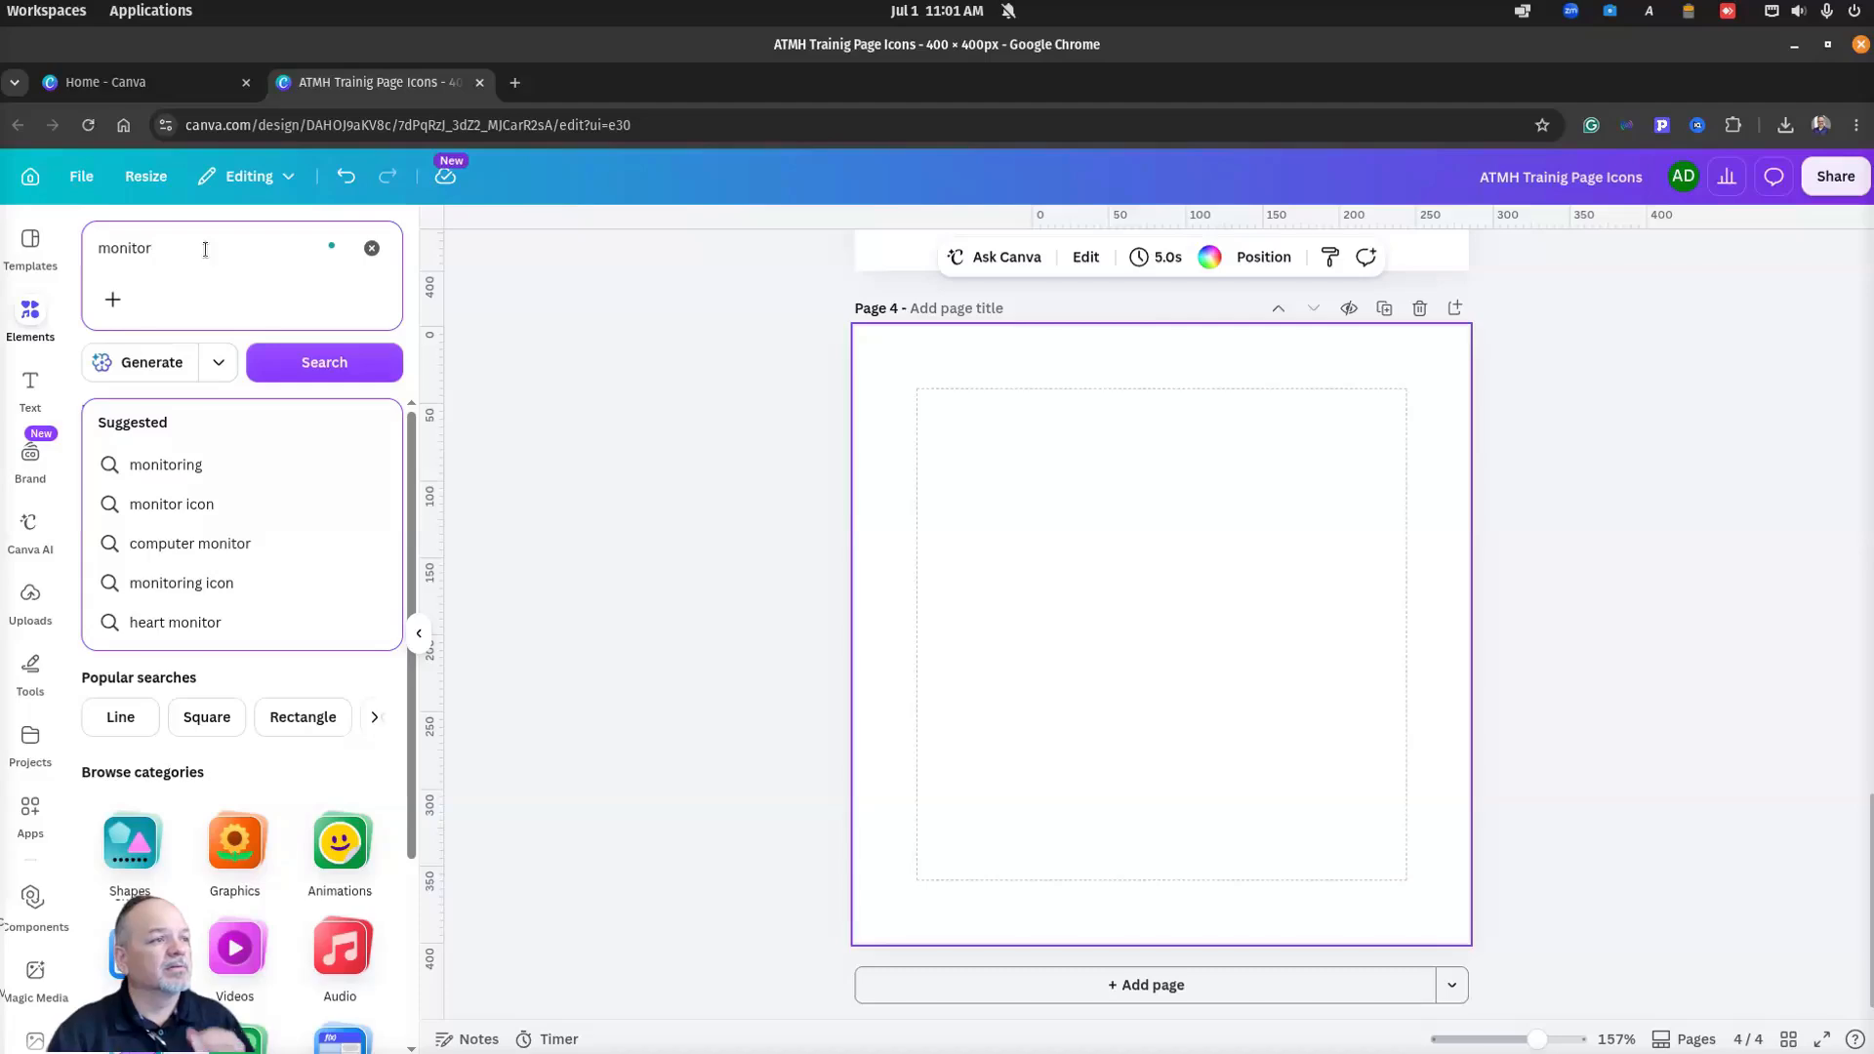
key(Return)
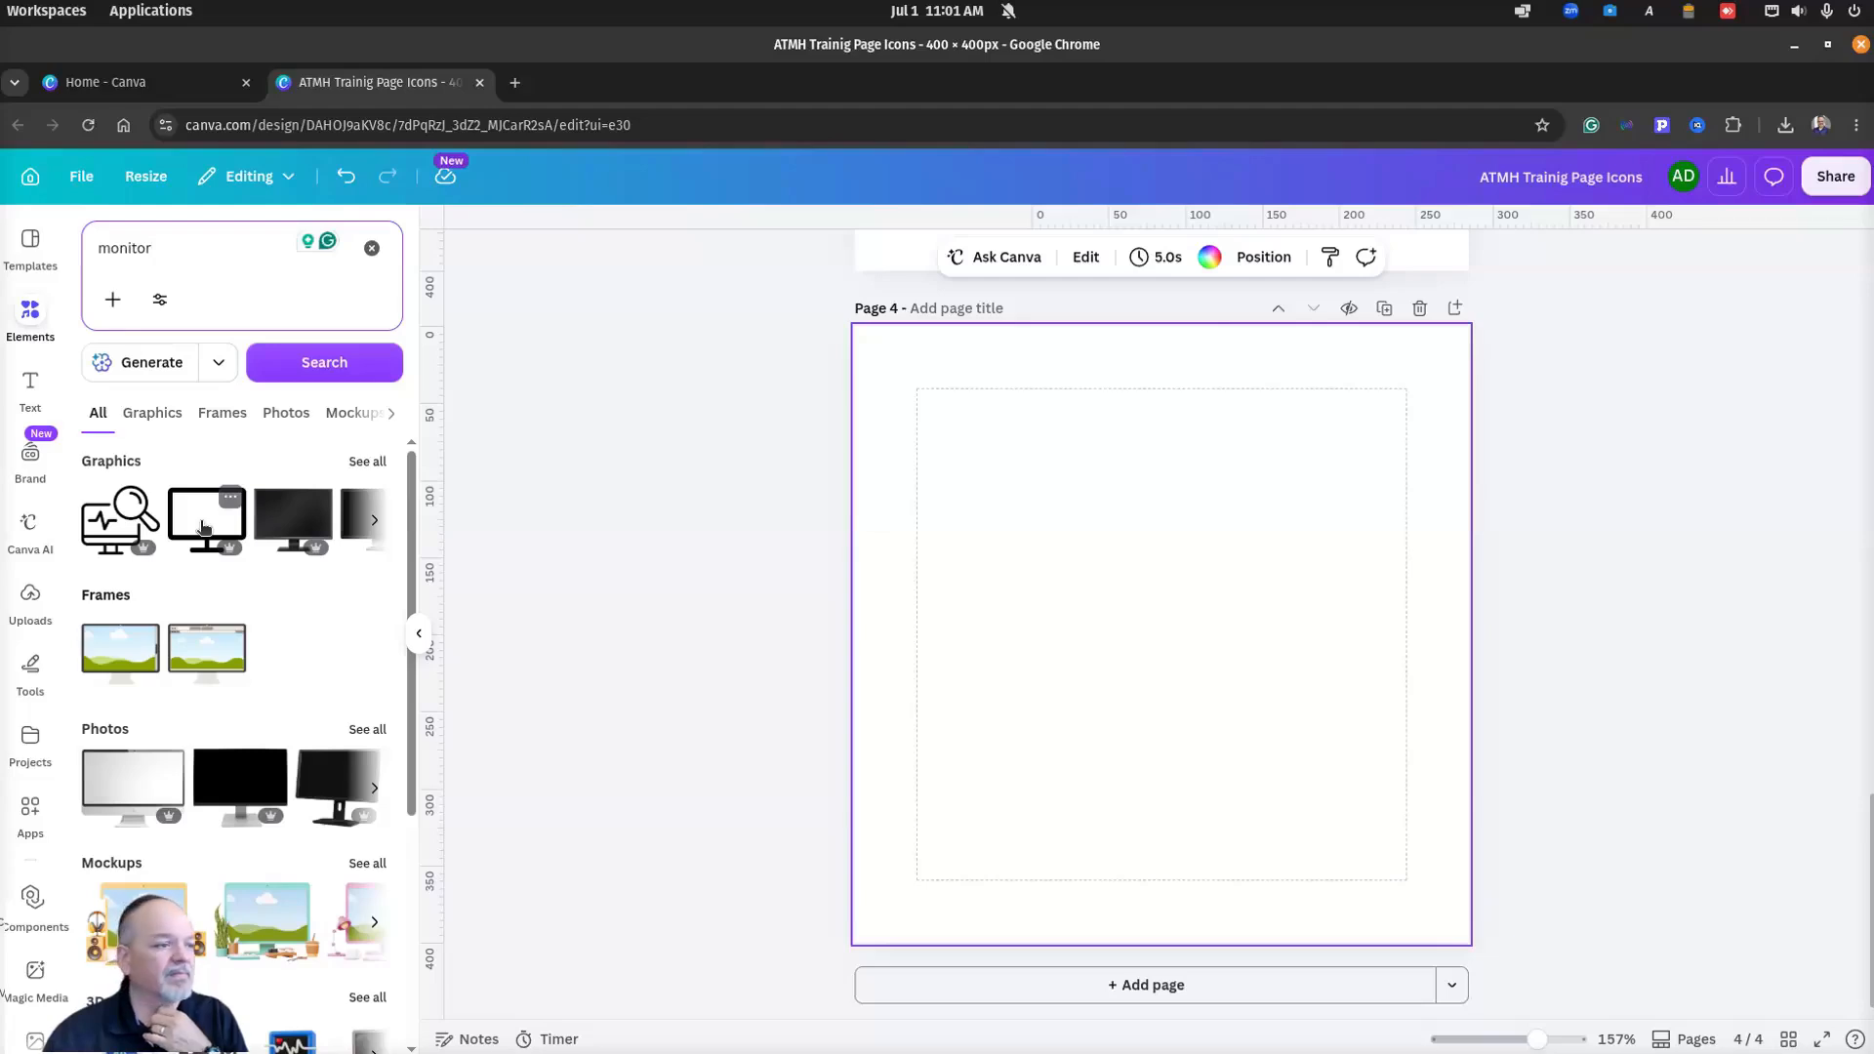
double_click(185, 248)
text(program)
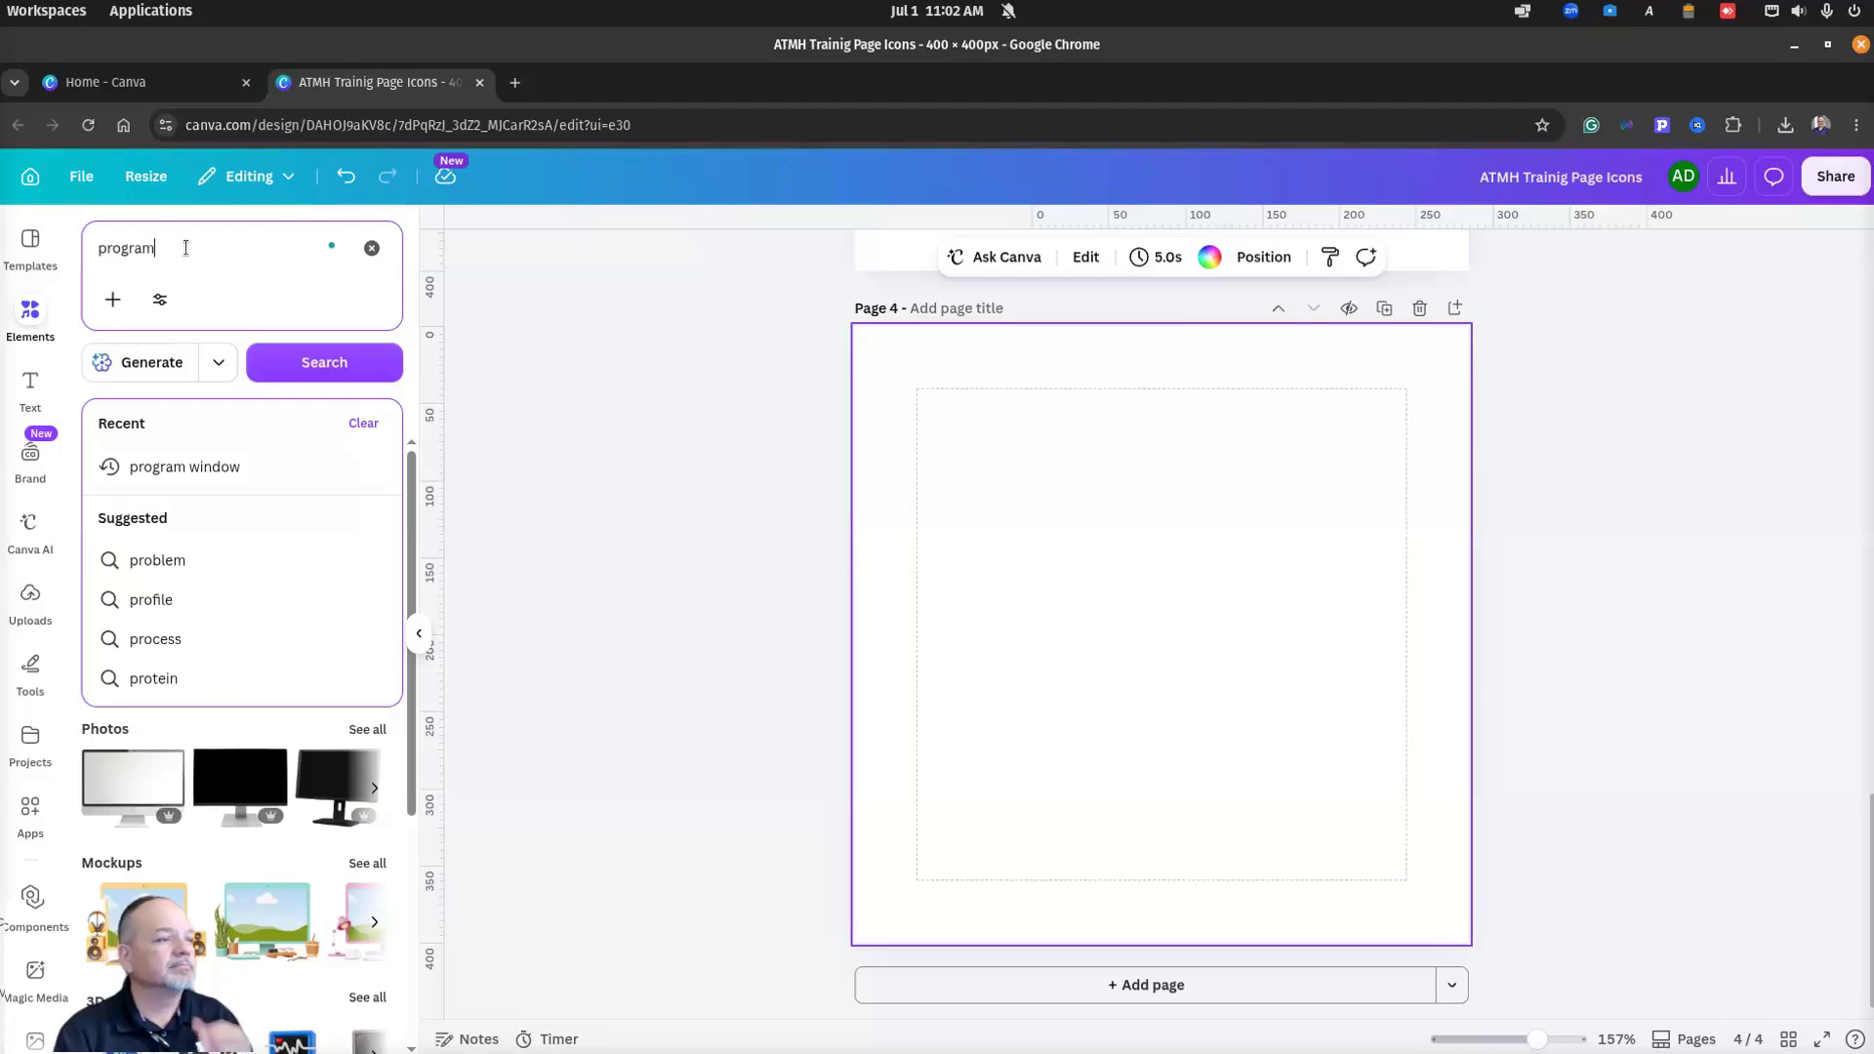
key(Return)
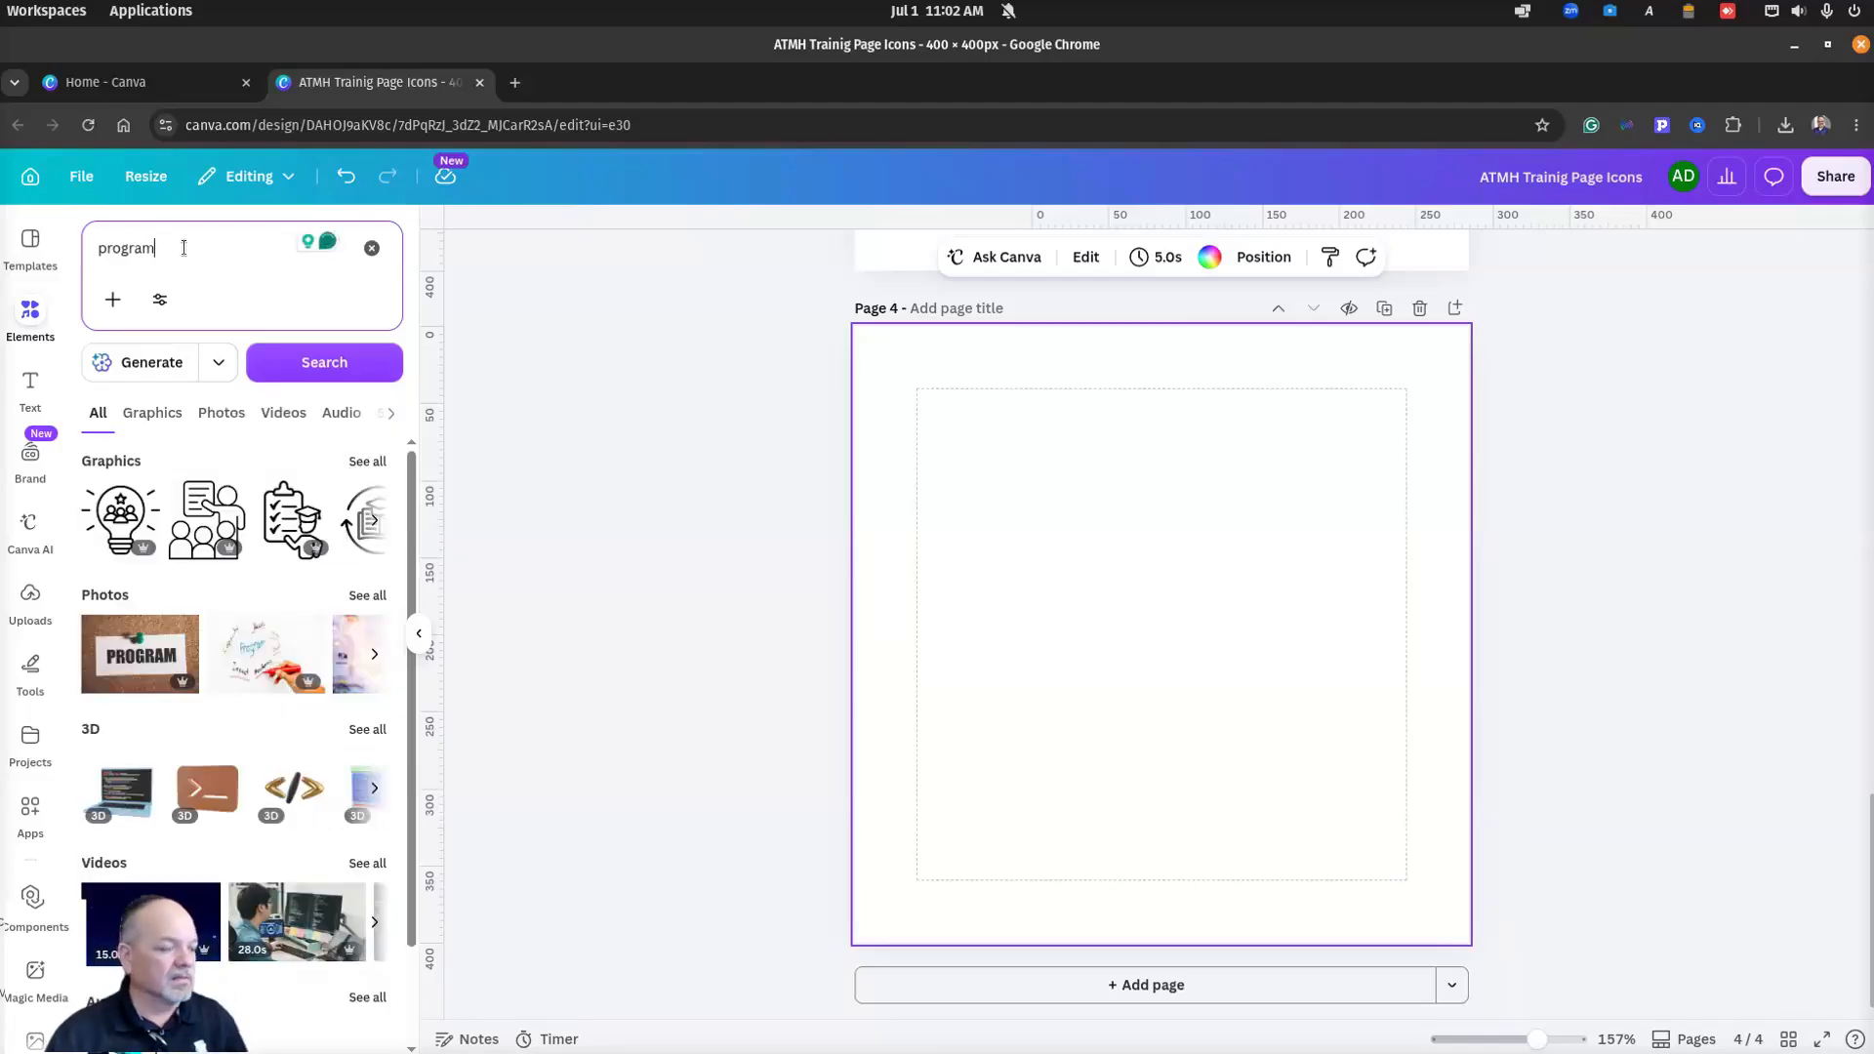
Step: Search the design elements for "app" and show all of the graphics results
click(184, 248)
double_click(184, 248)
text(app)
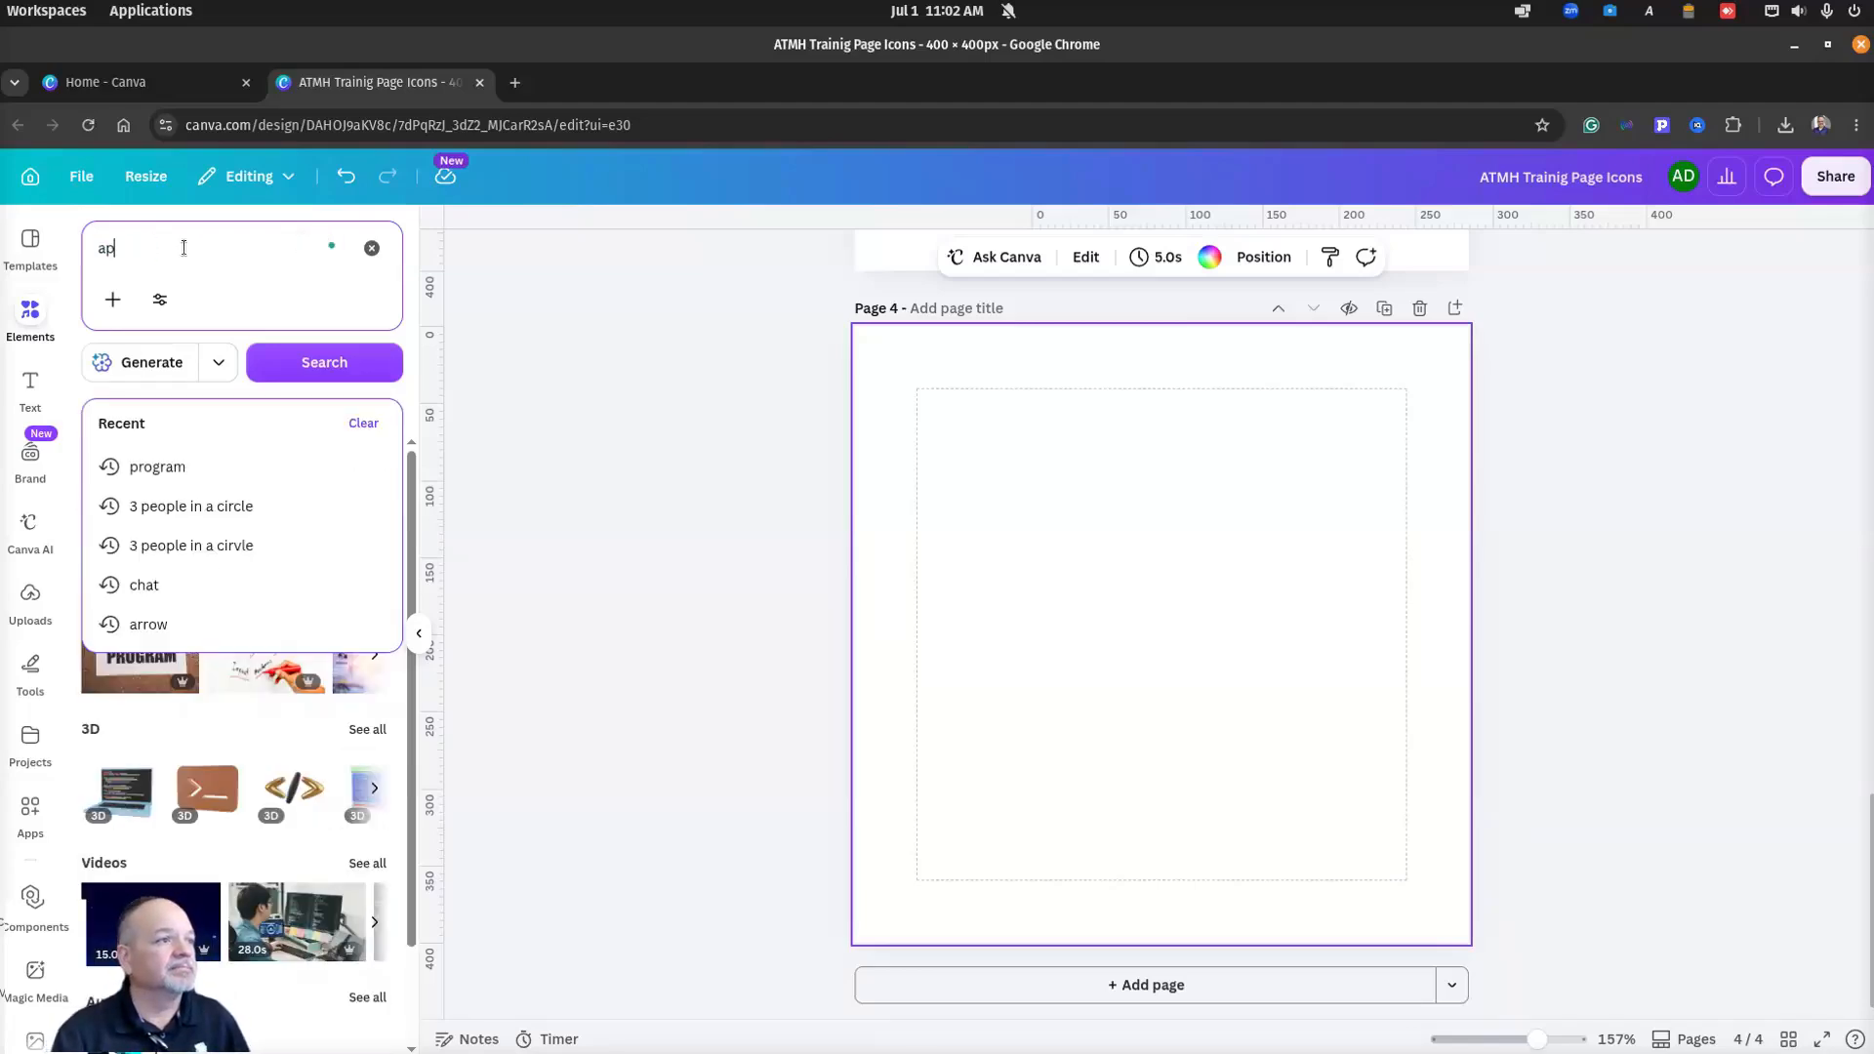
key(Return)
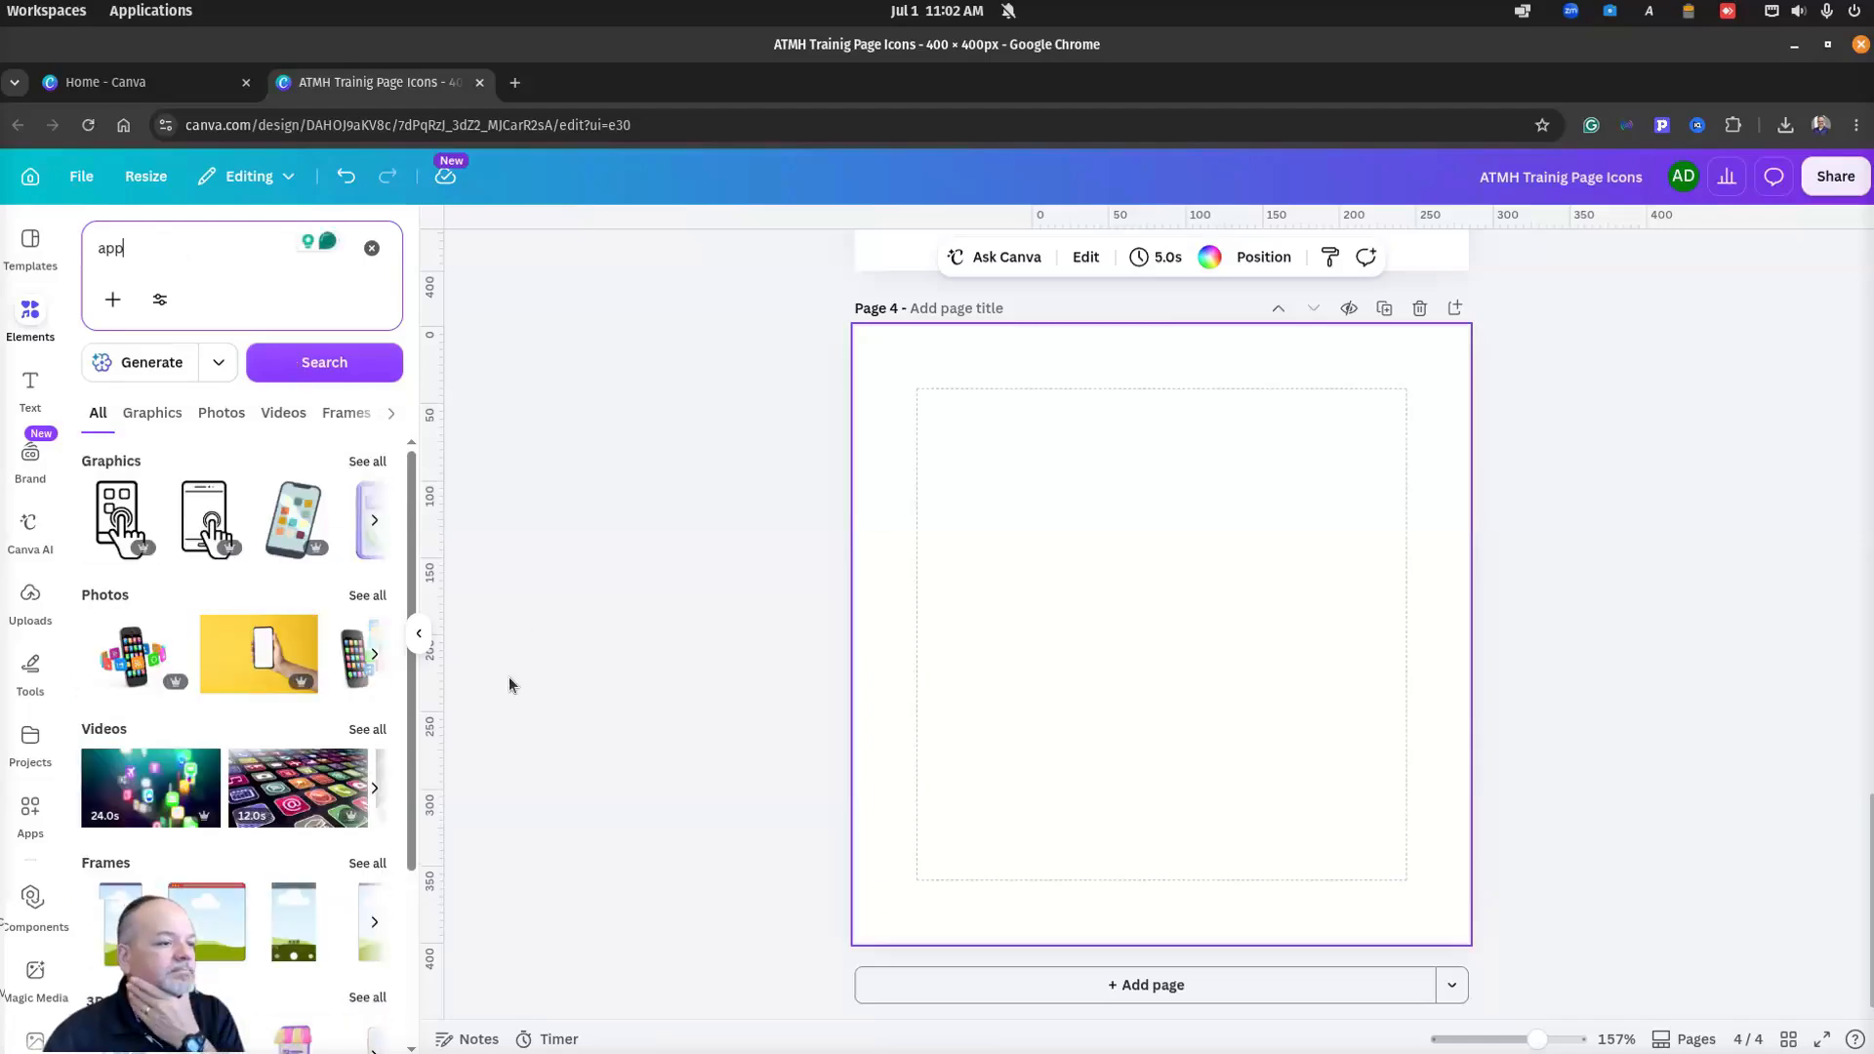
click(378, 463)
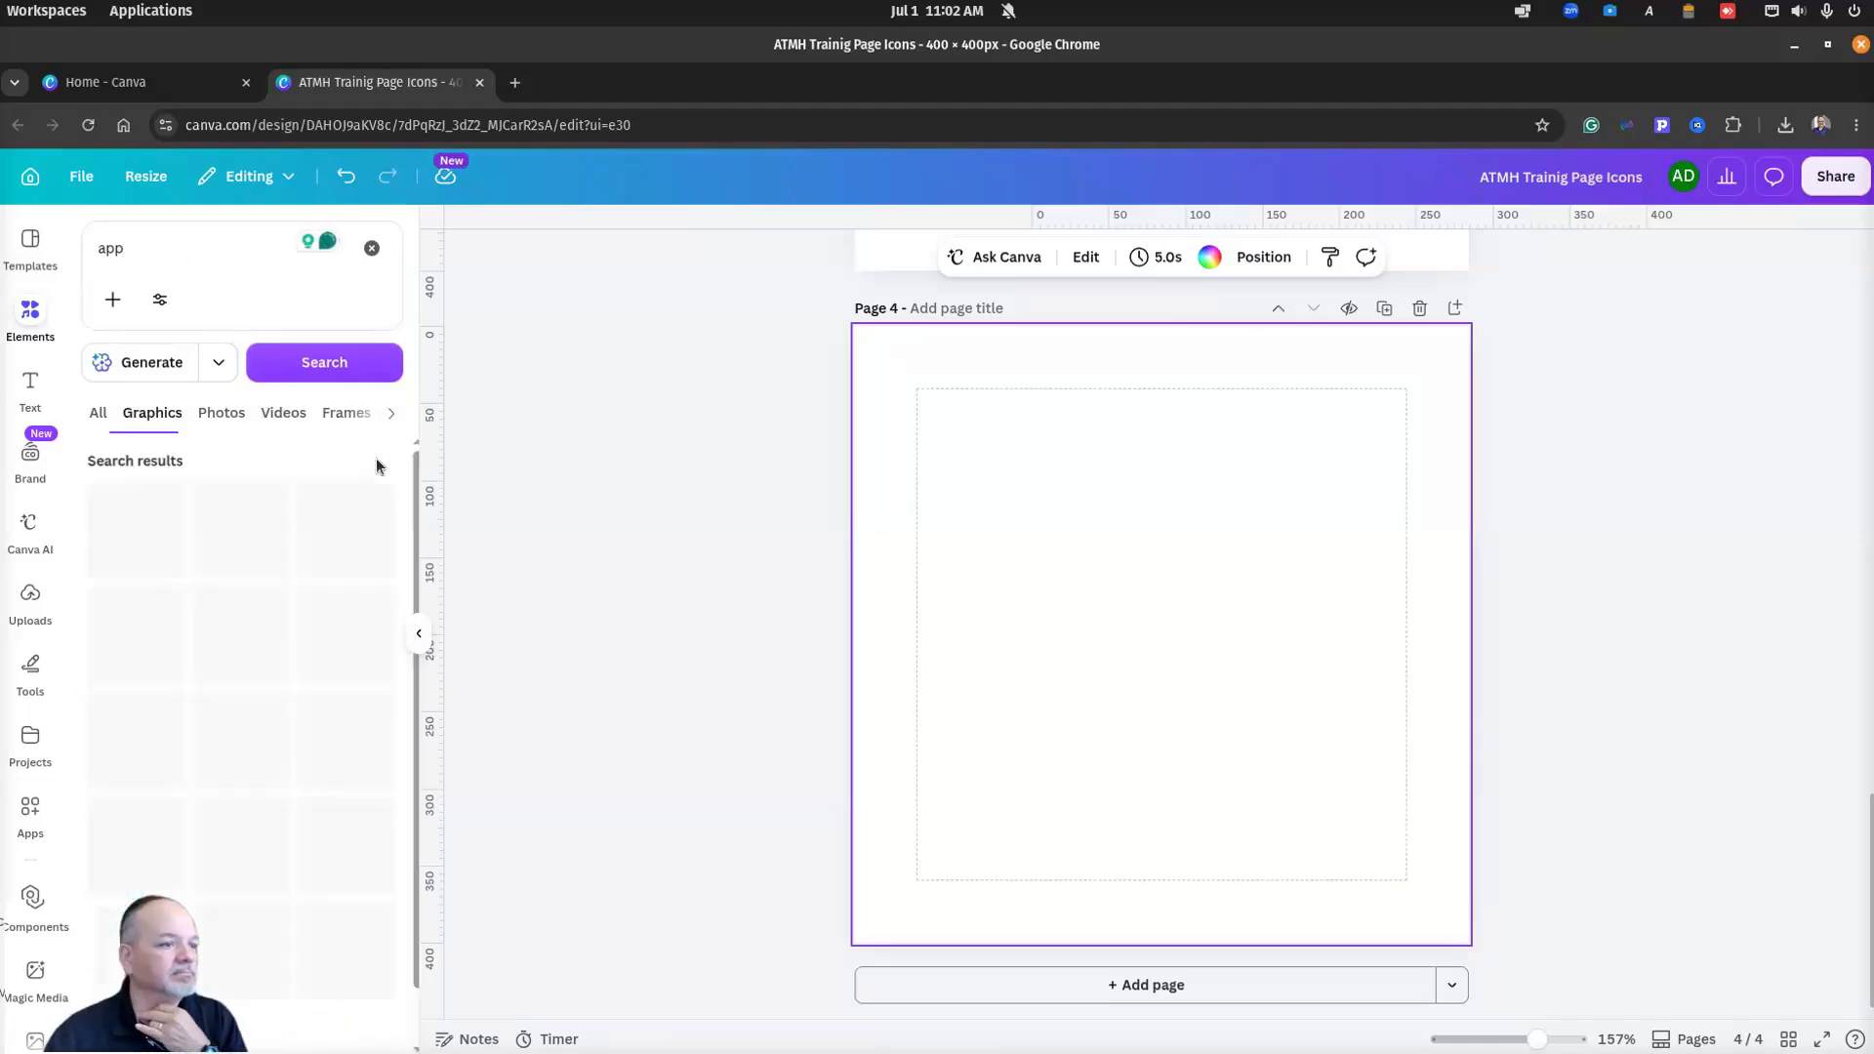
Step: Look through the "app" graphics, and search for "application" to find a graphic for the Step 3 icon
scroll(281, 608, down, 5)
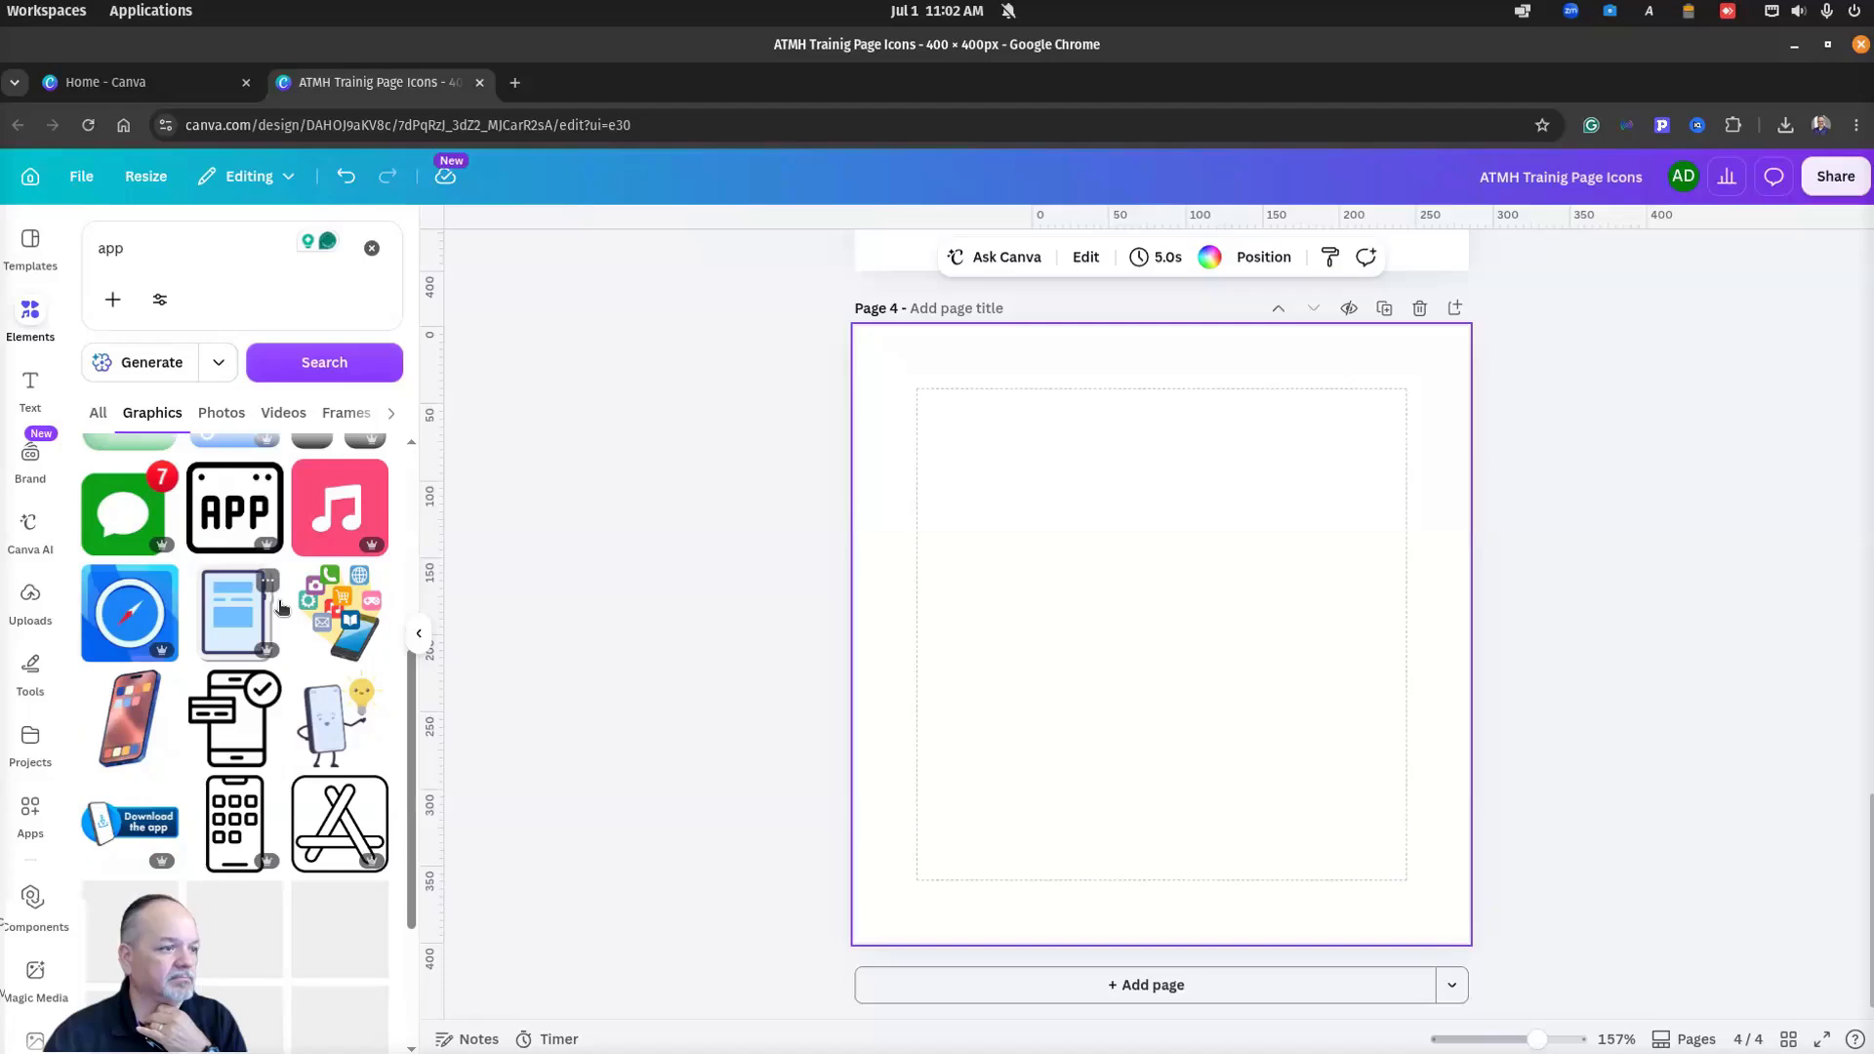
scroll(281, 607, down, 3)
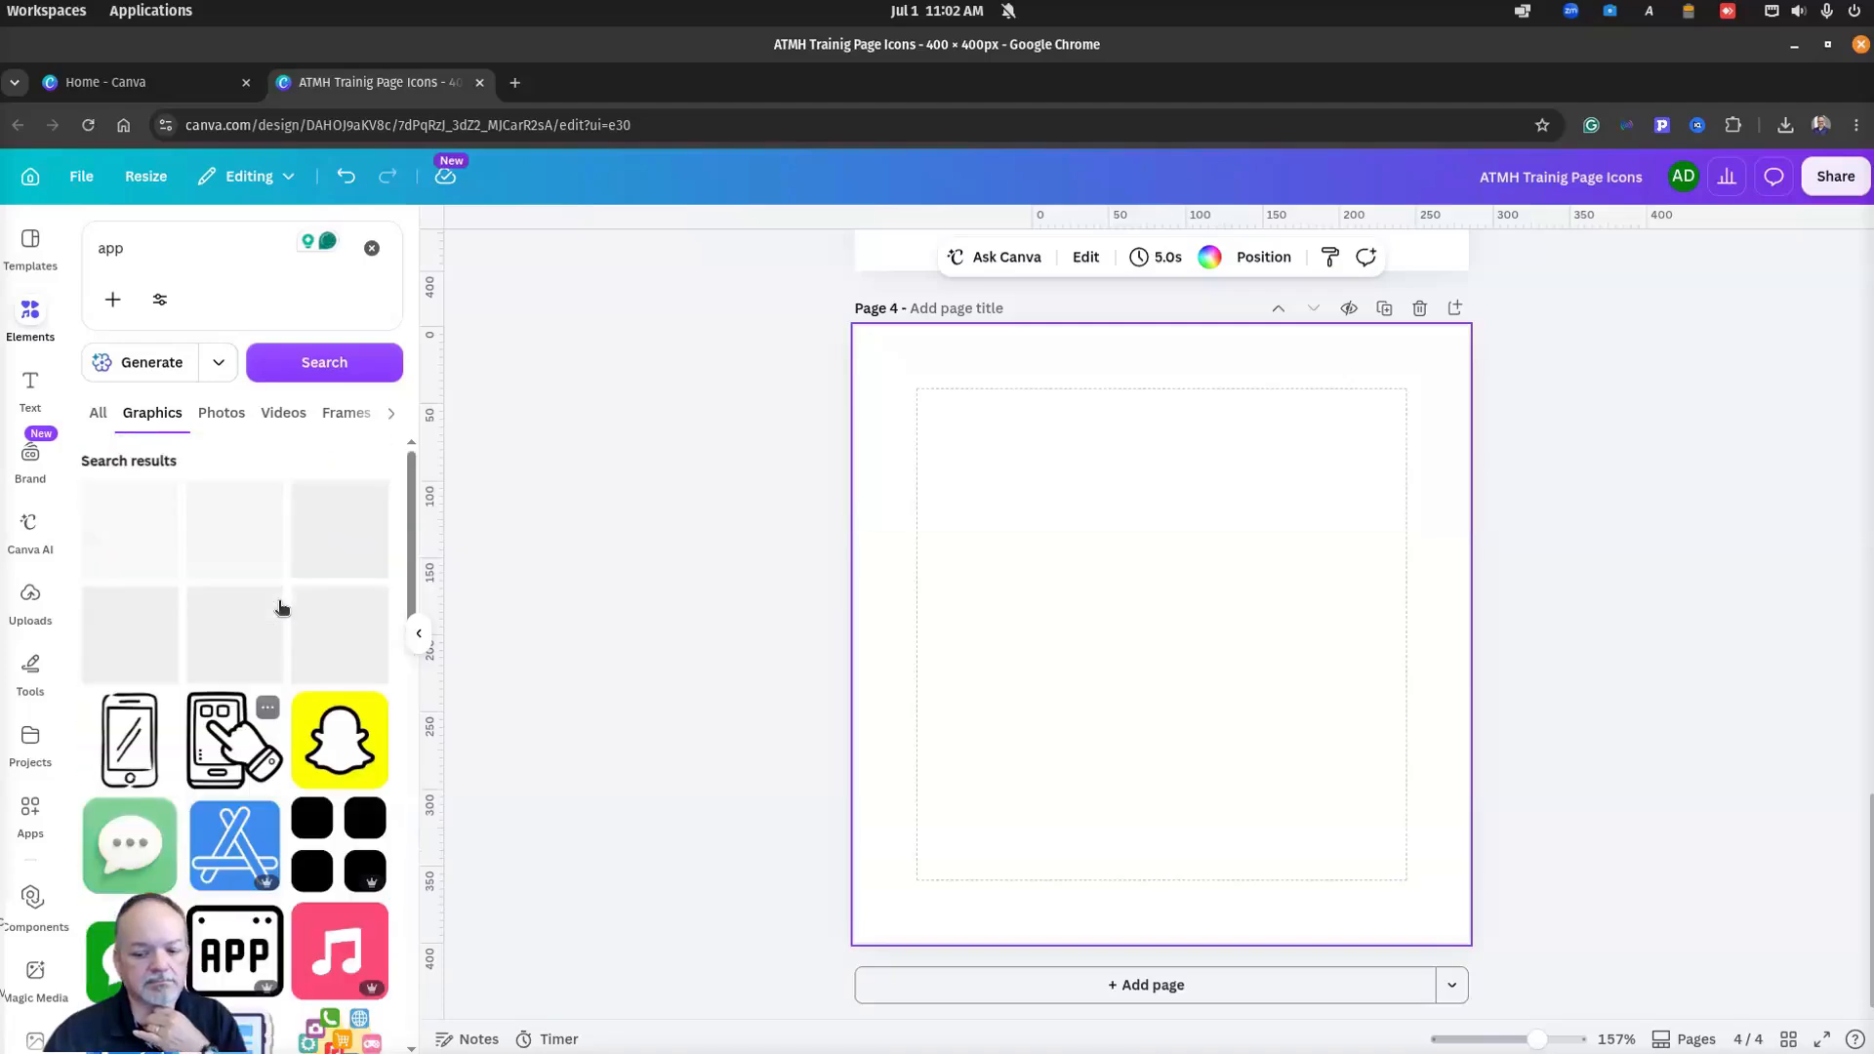
click(171, 248)
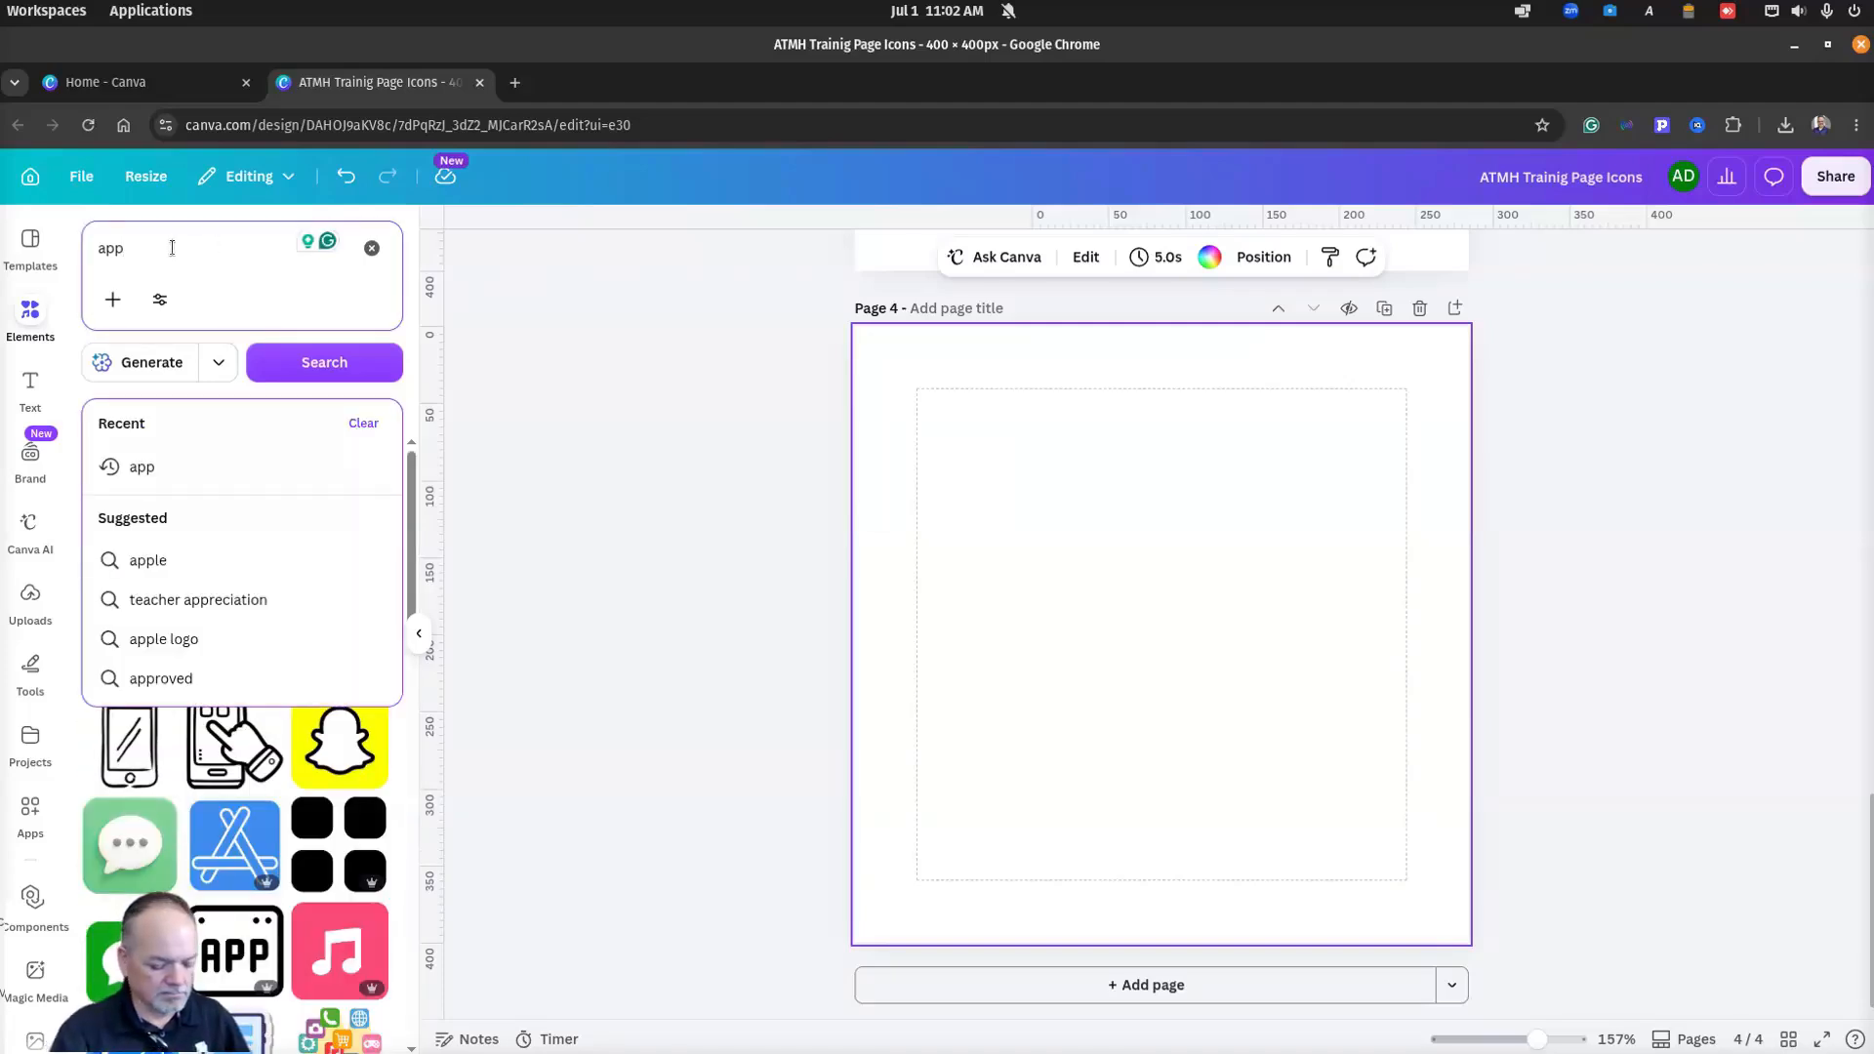
text(lication)
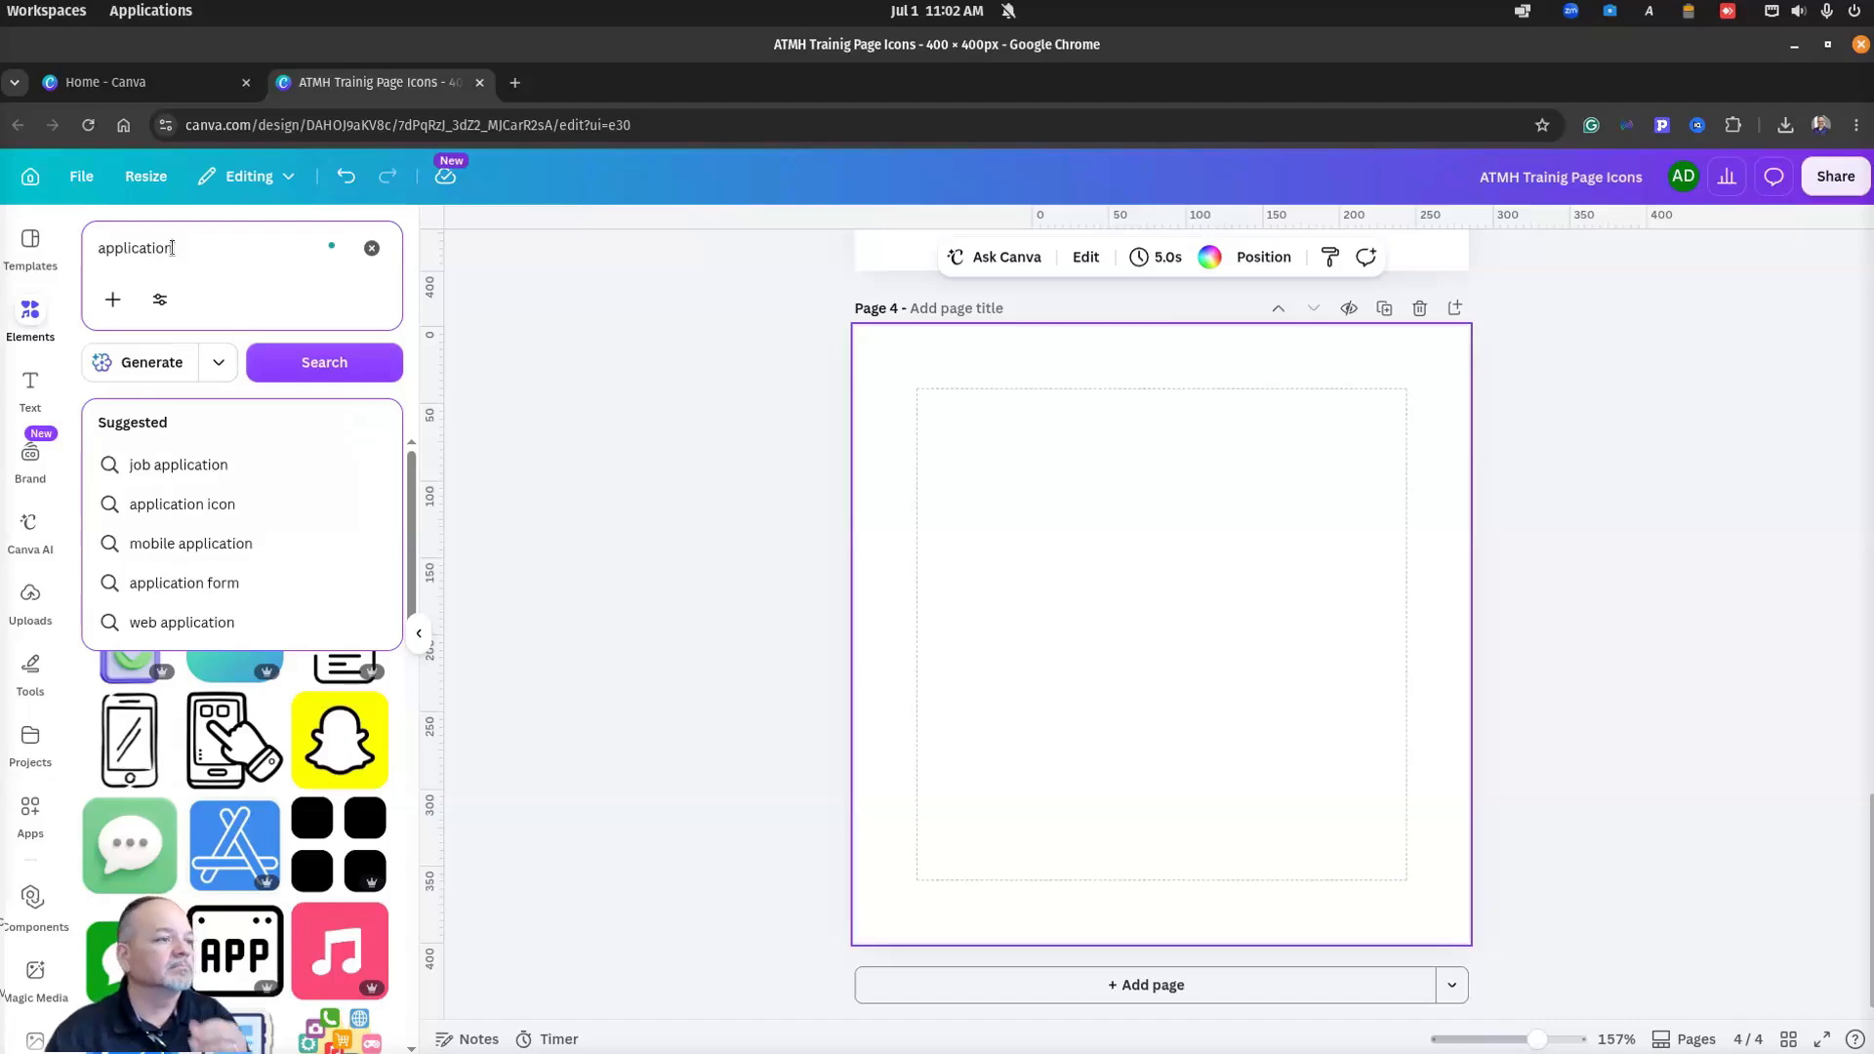
key(Return)
scroll(276, 688, down, 1)
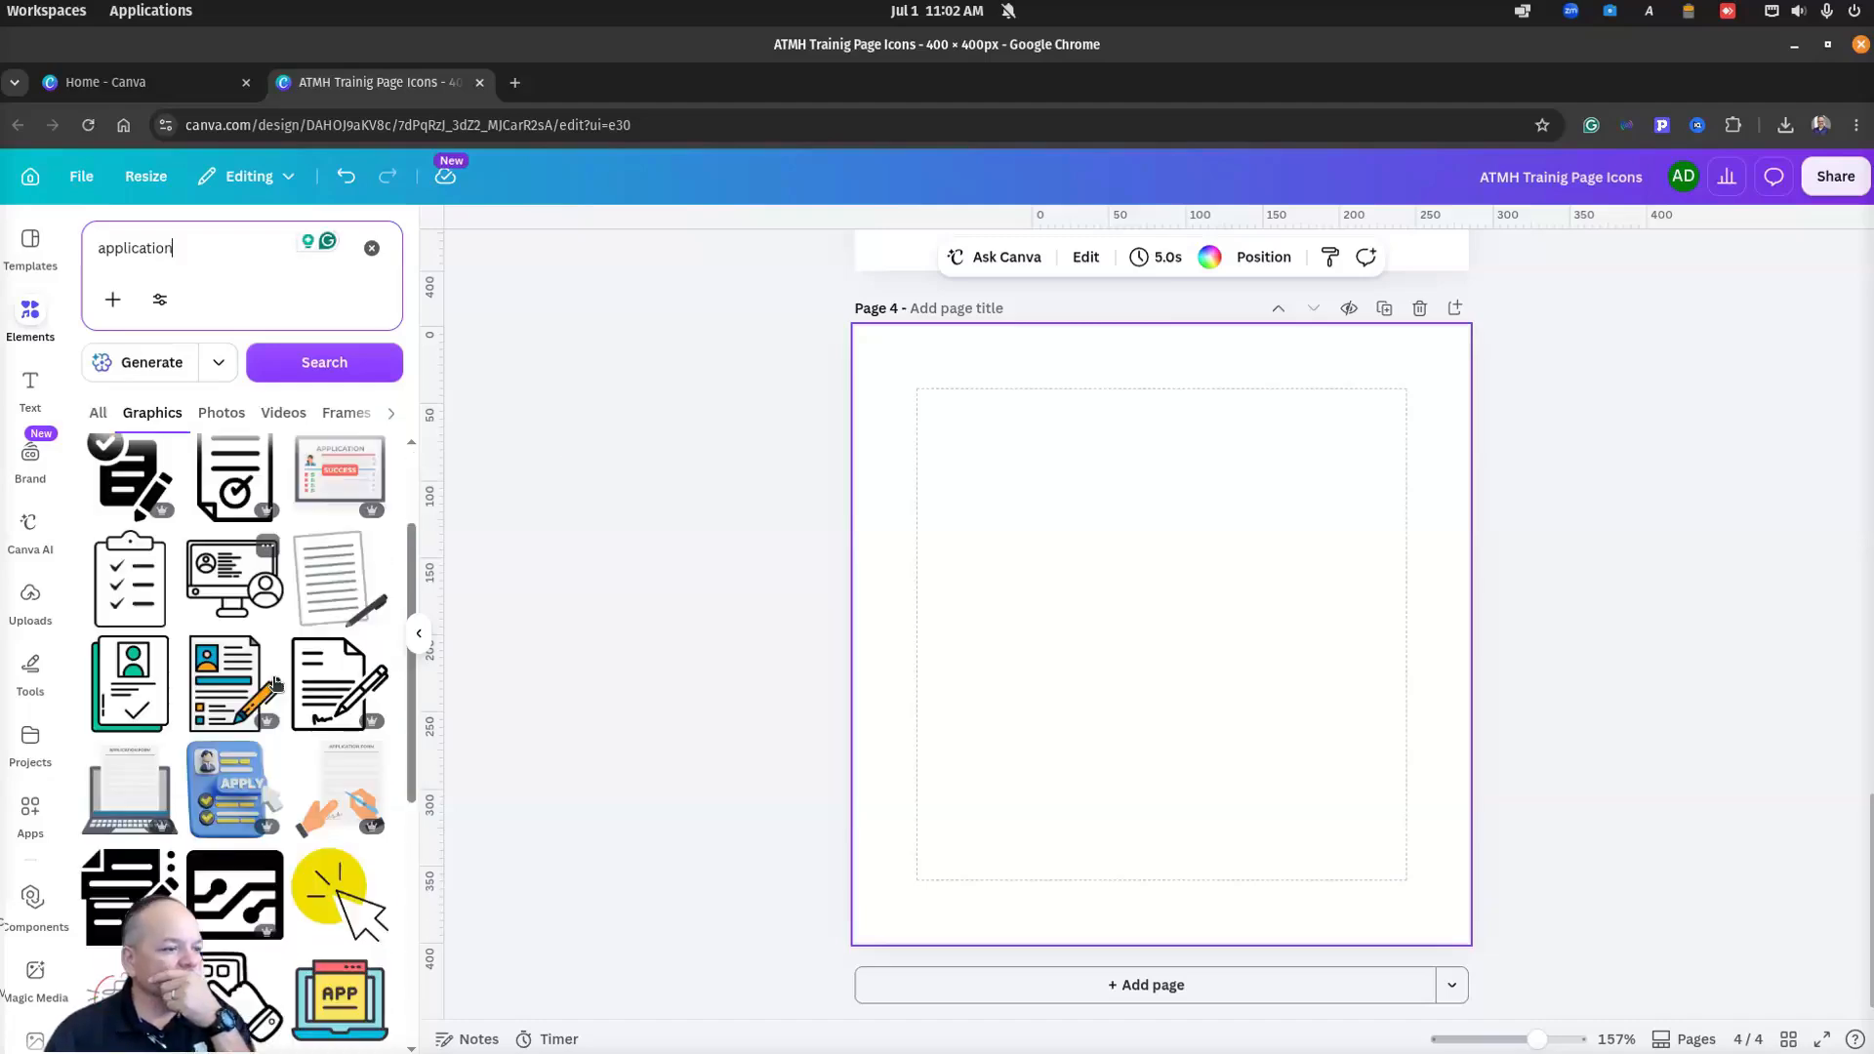
scroll(276, 684, down, 5)
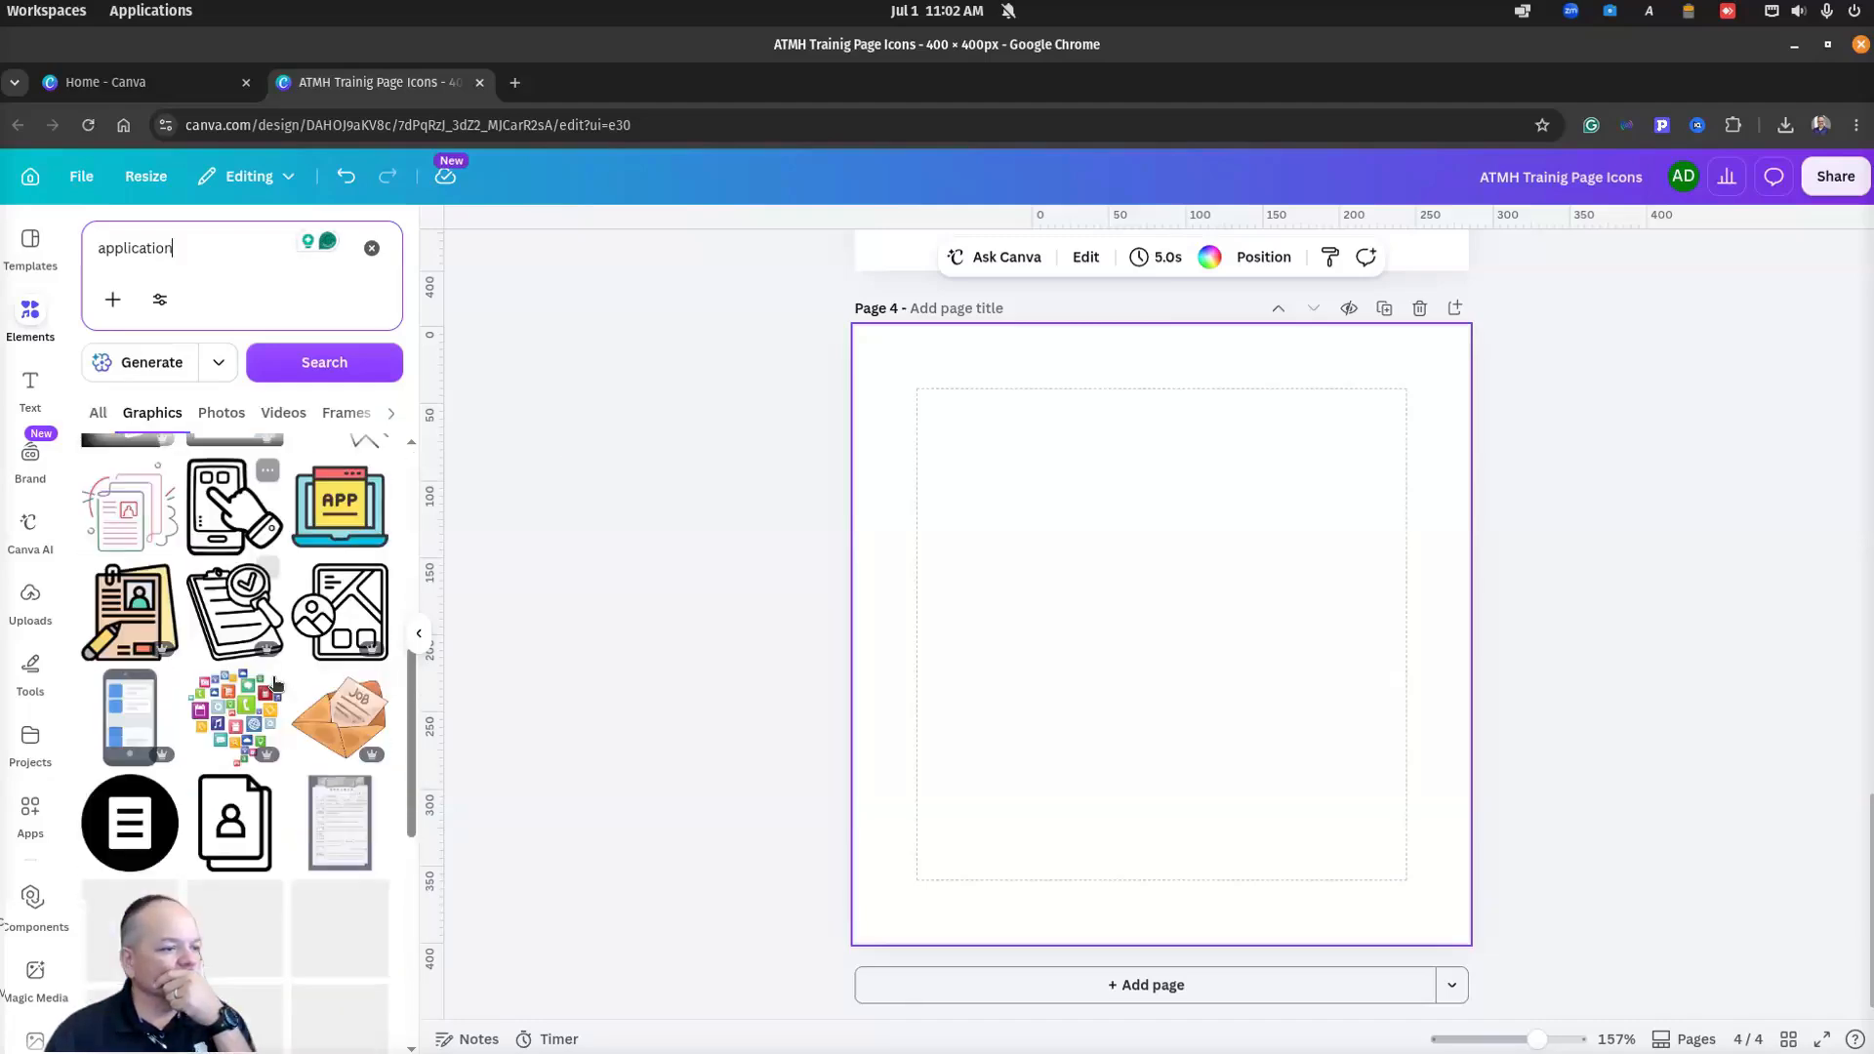
scroll(272, 677, up, 6)
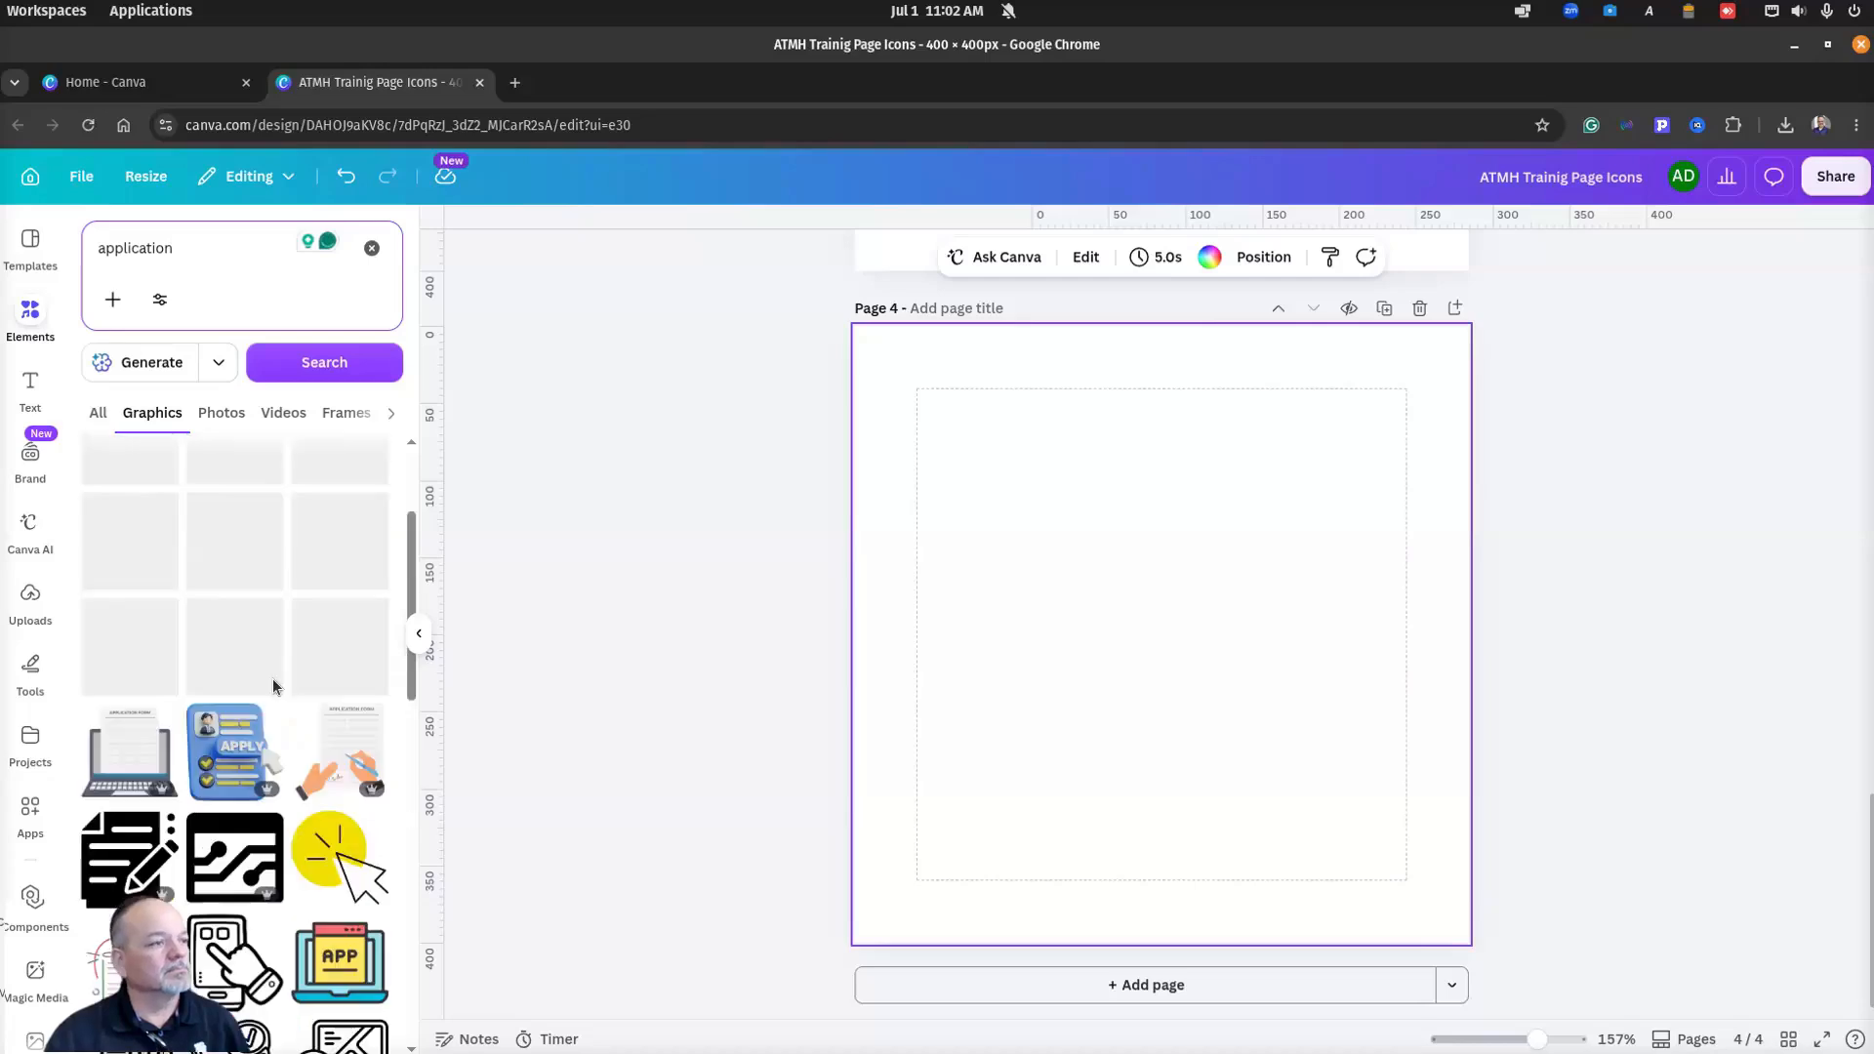
Step: Search the design graphics for "computer program"
triple_click(237, 246)
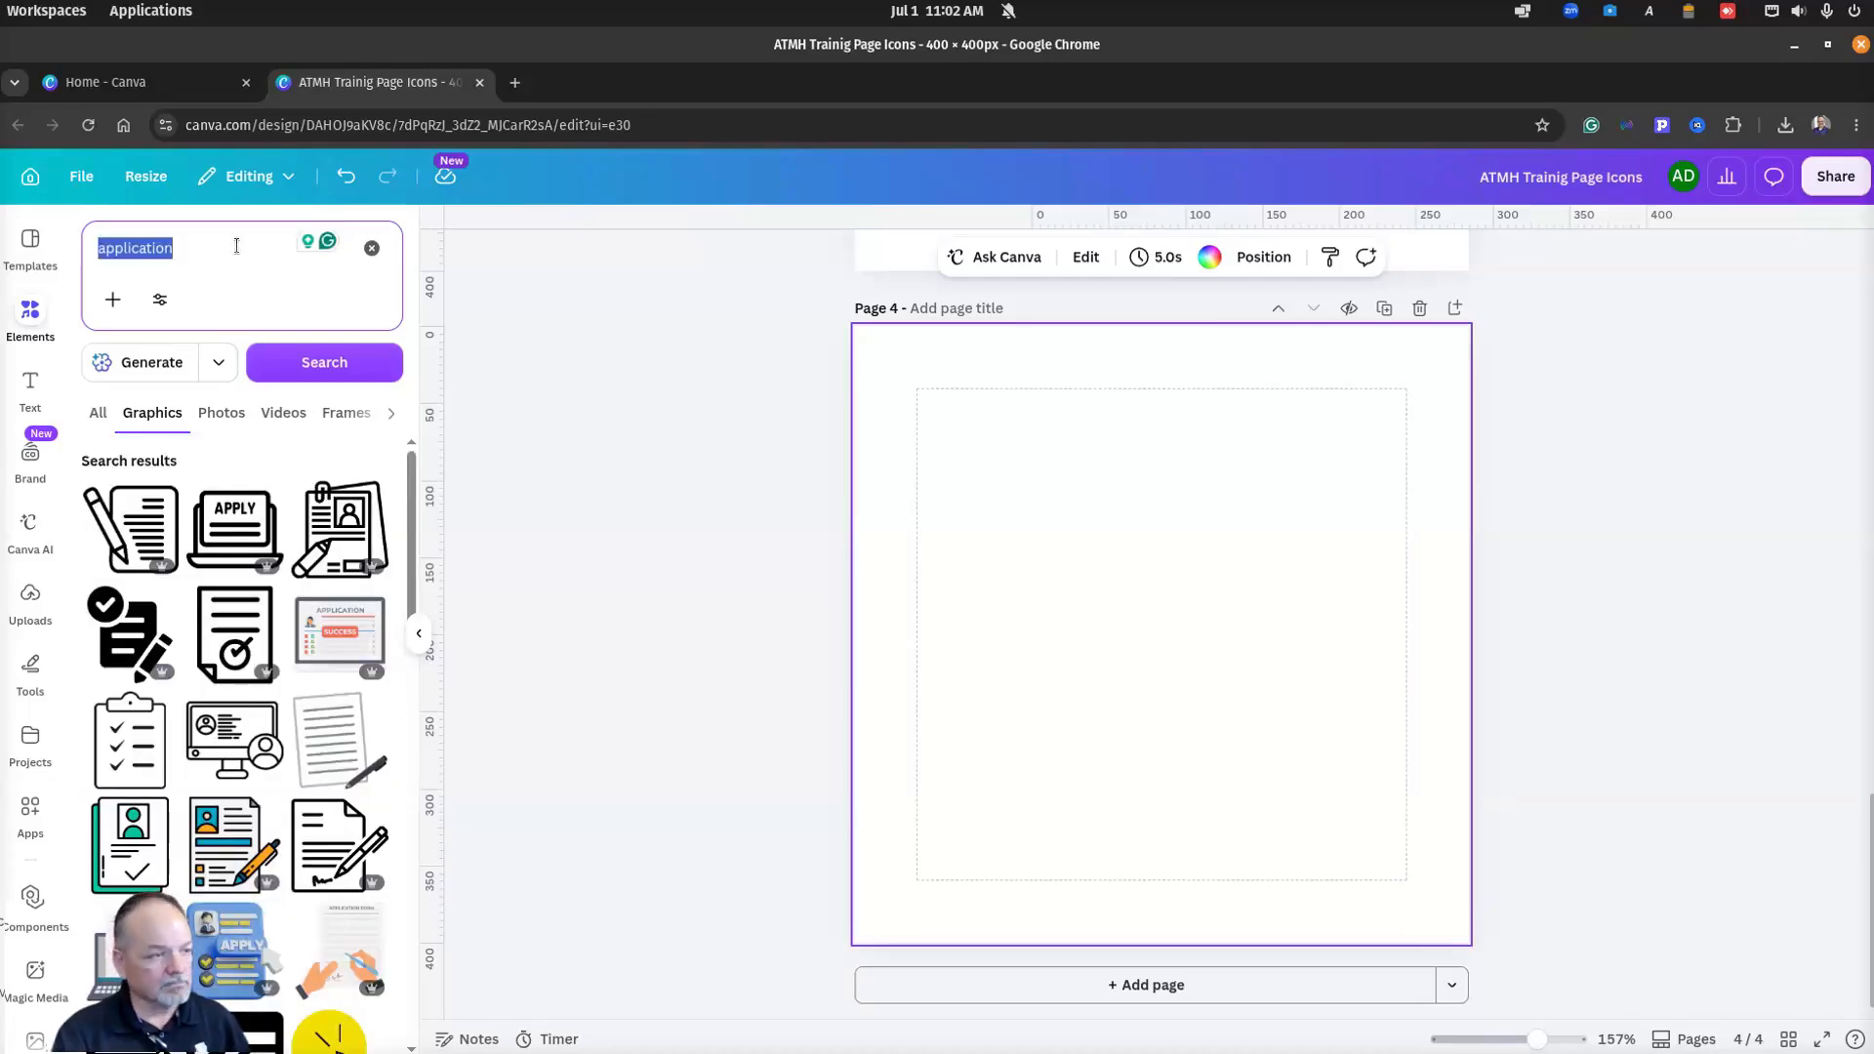
text(computer protr)
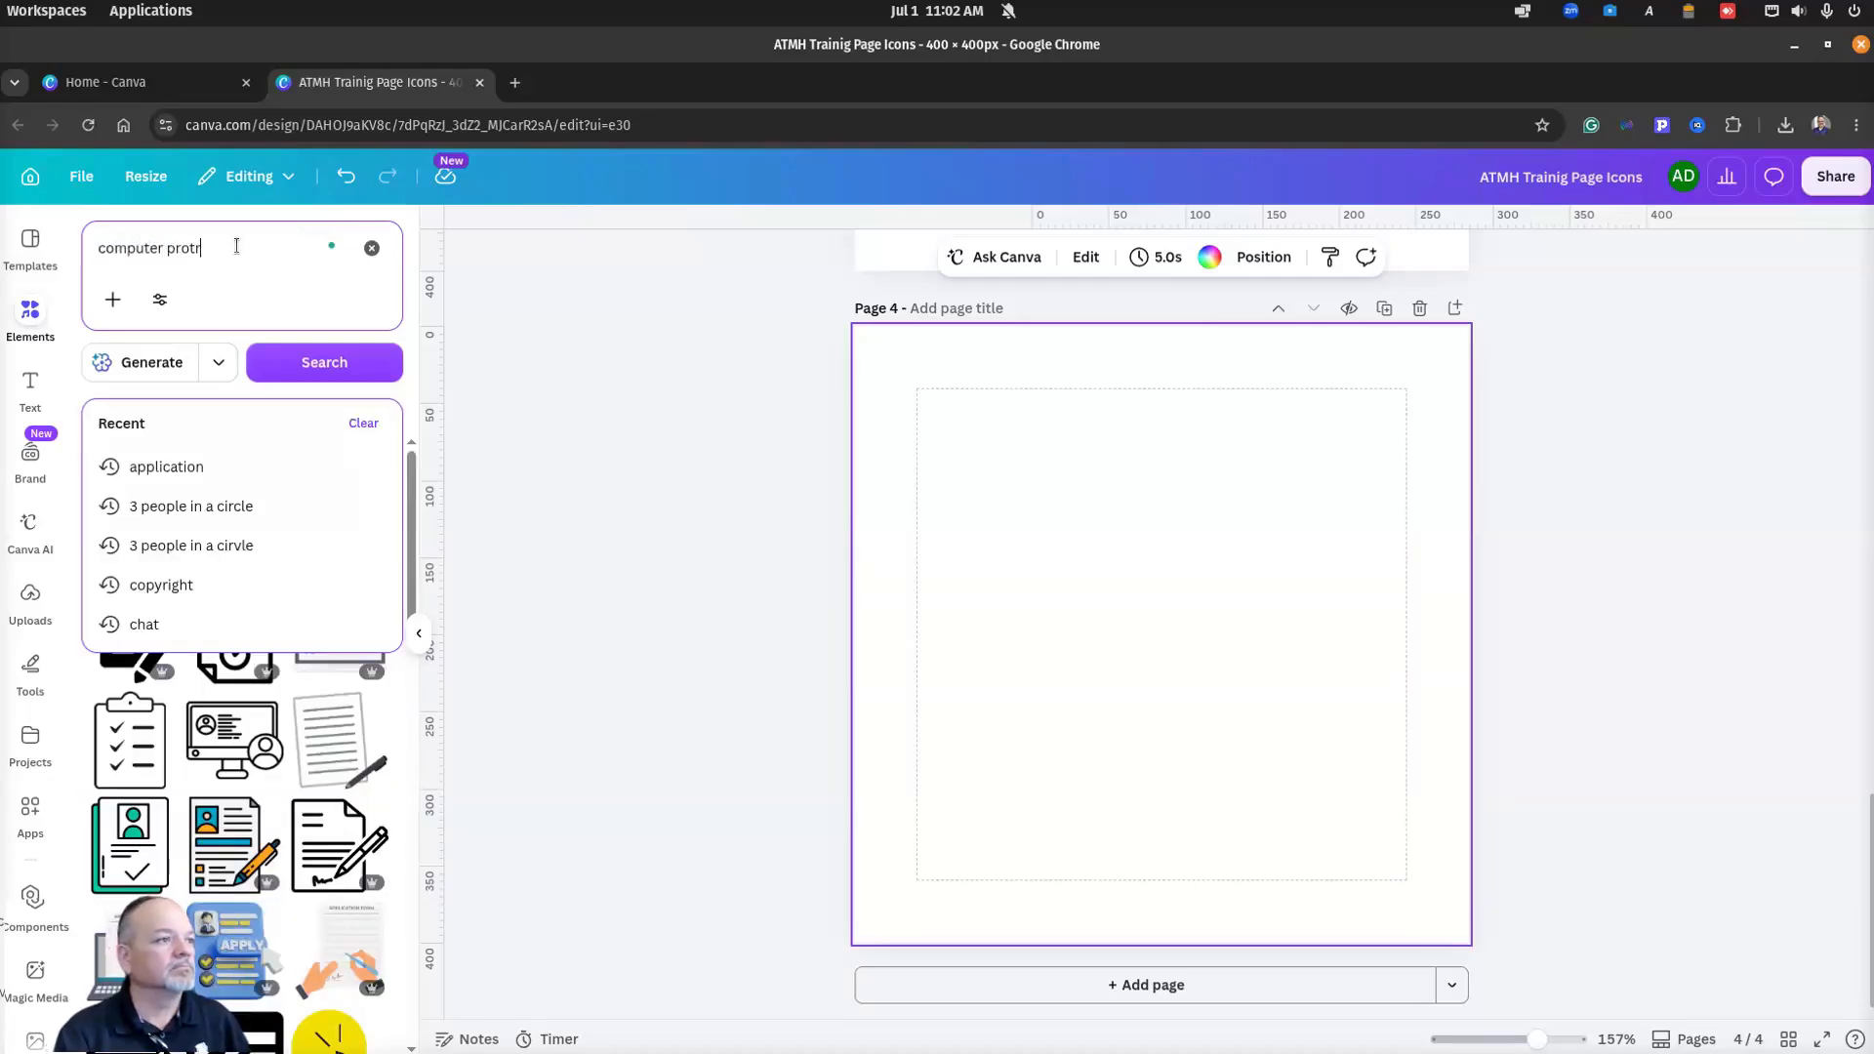
key(BackSpace)
key(BackSpace)
text(gram)
key(Return)
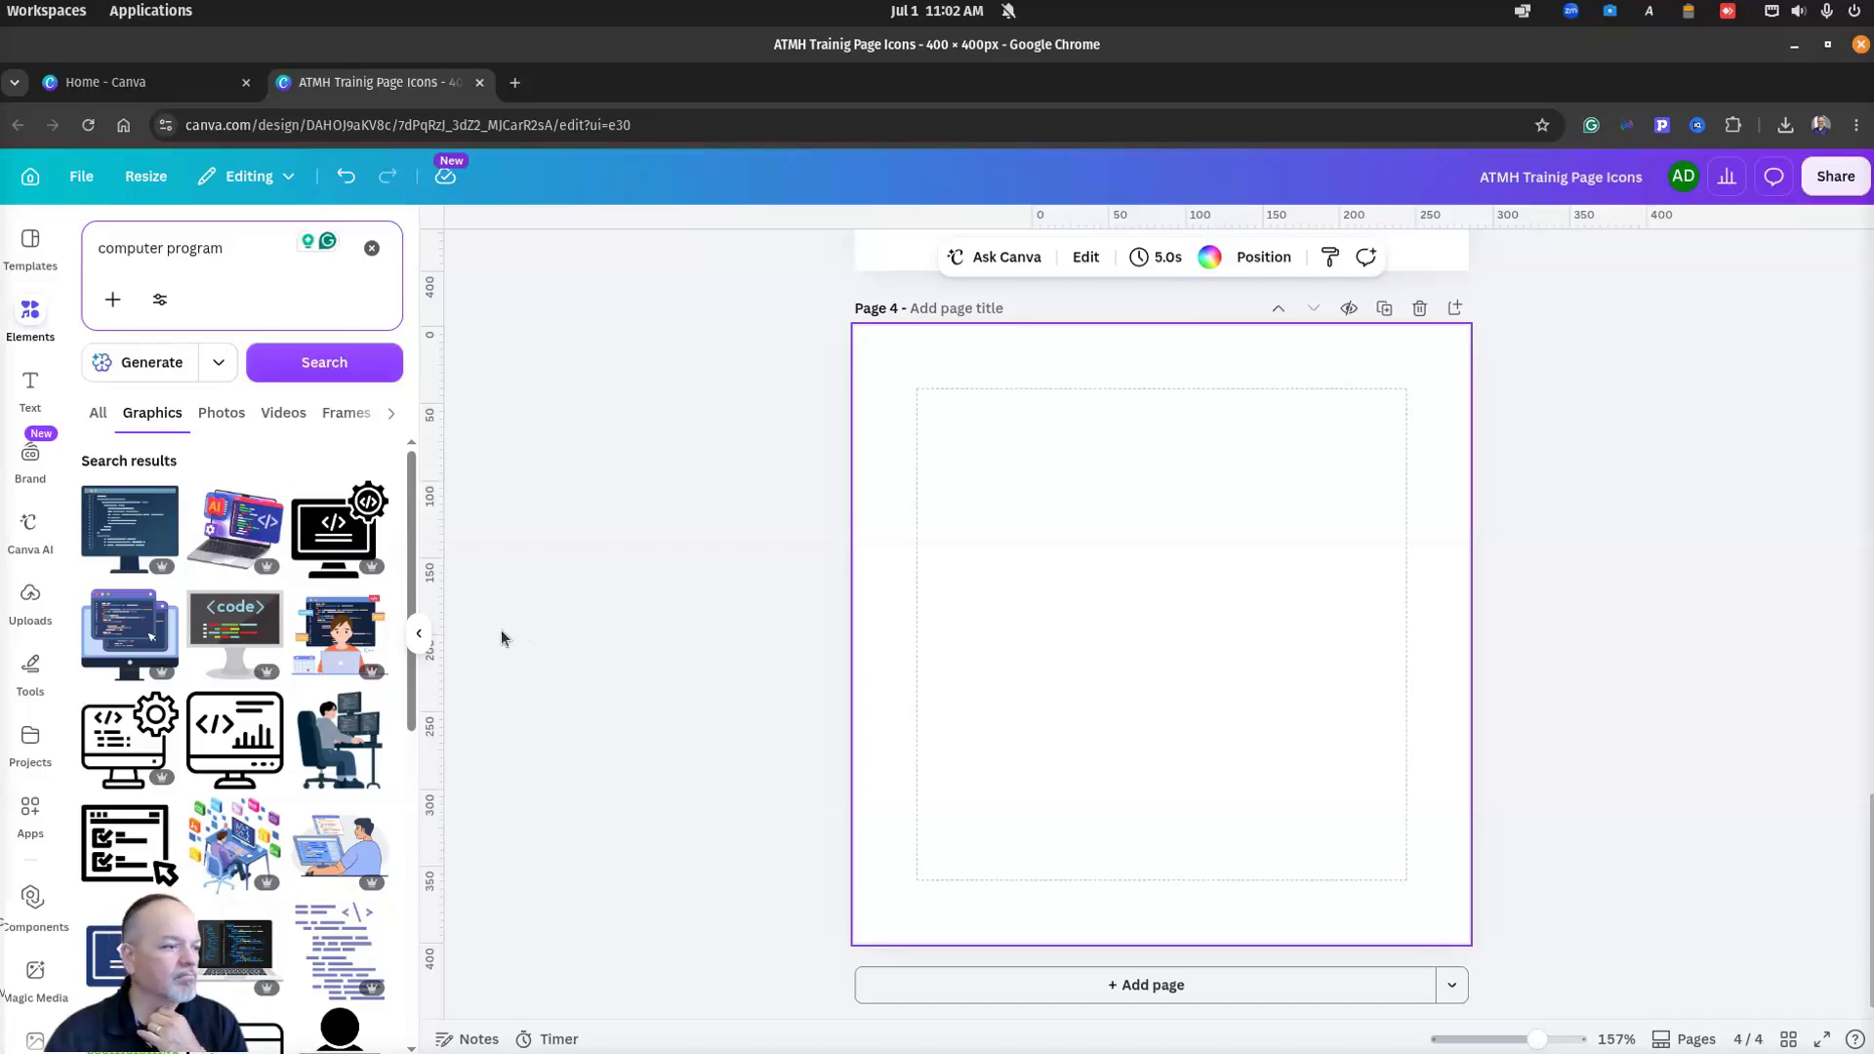
Step: Add the black outlined monitor with code lines and a </> symbol from the search results to page 4
scroll(233, 630, down, 3)
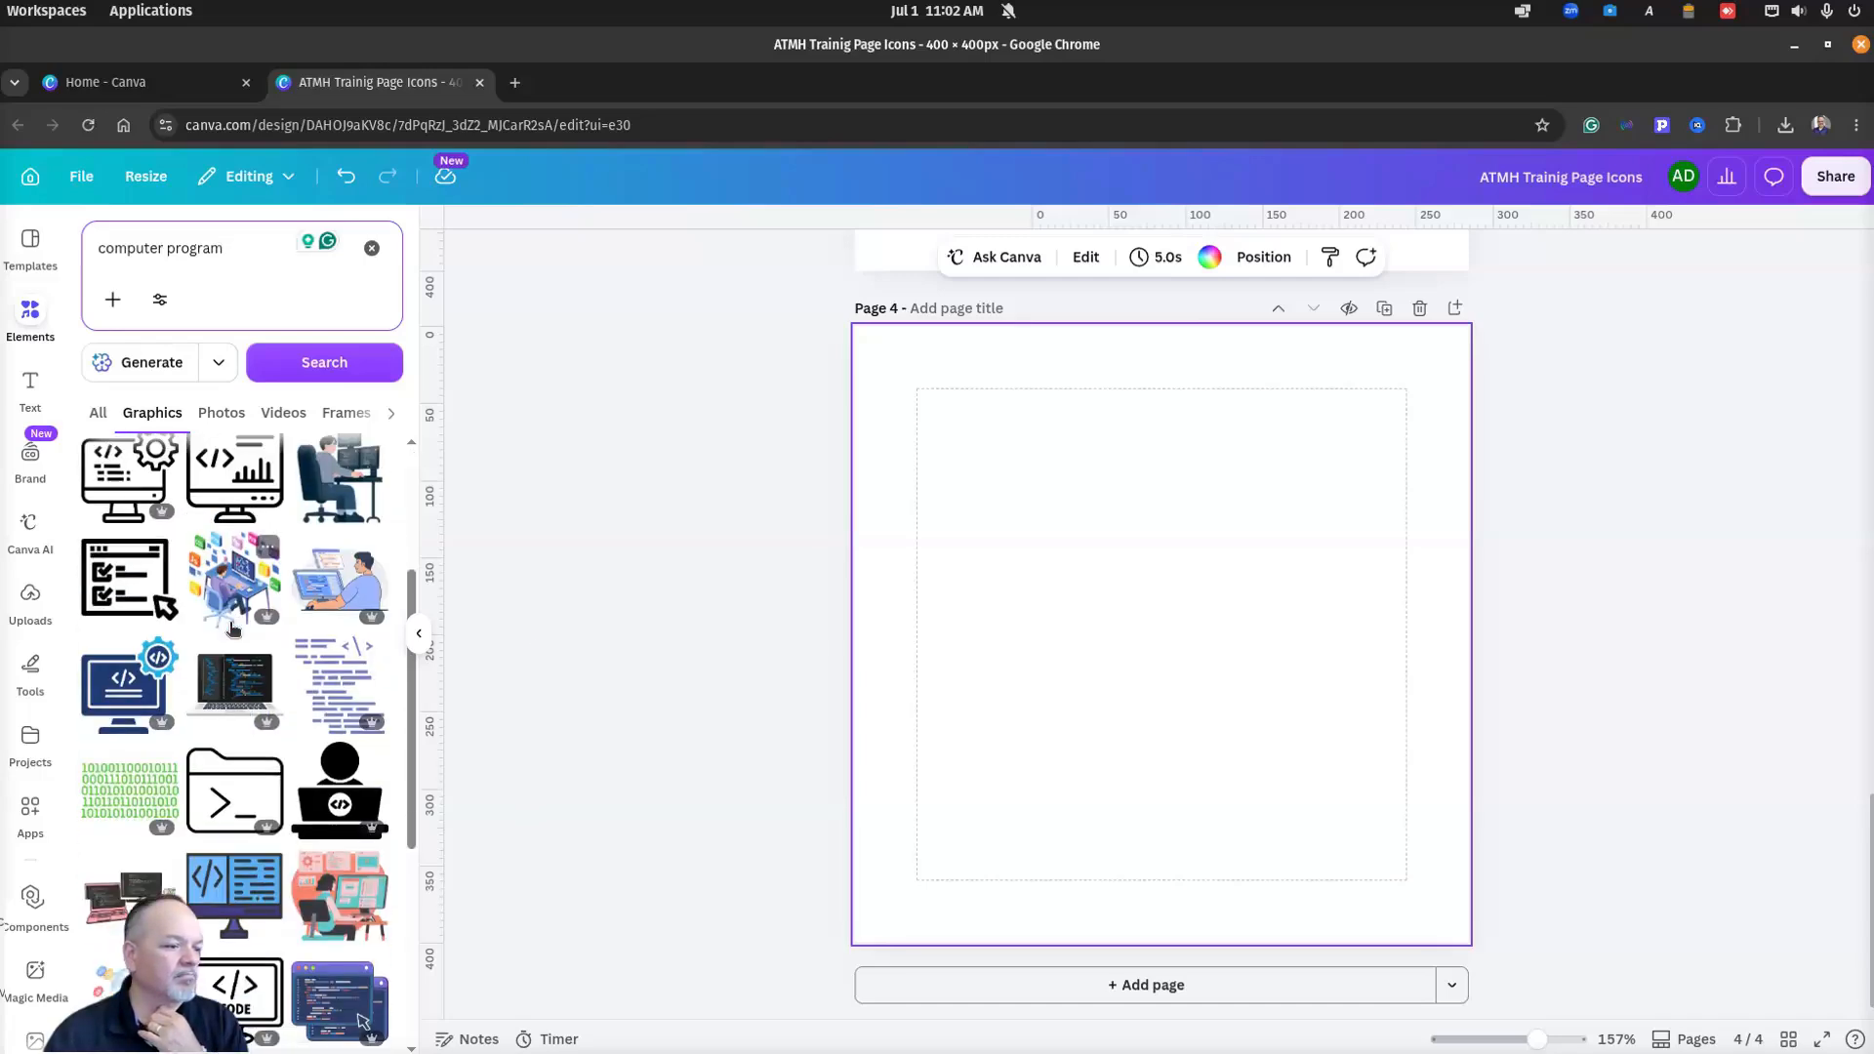
scroll(233, 630, down, 1)
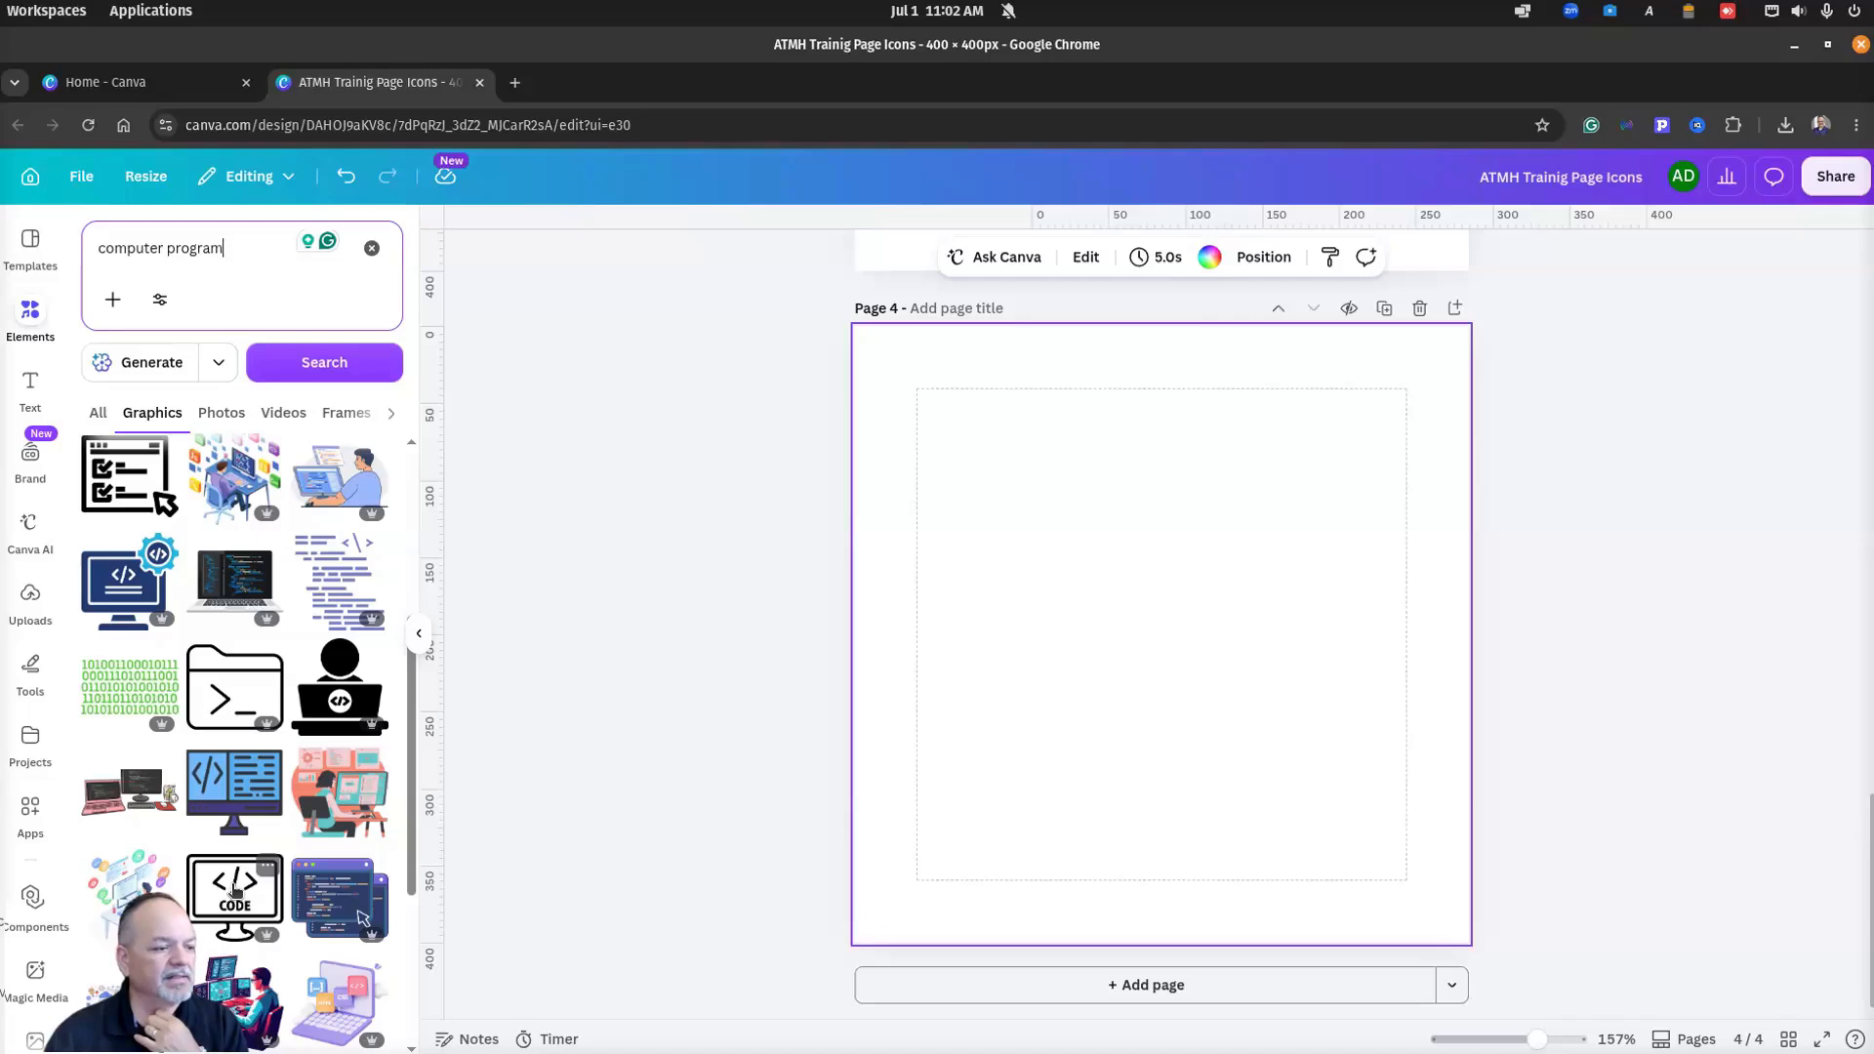
scroll(234, 890, down, 4)
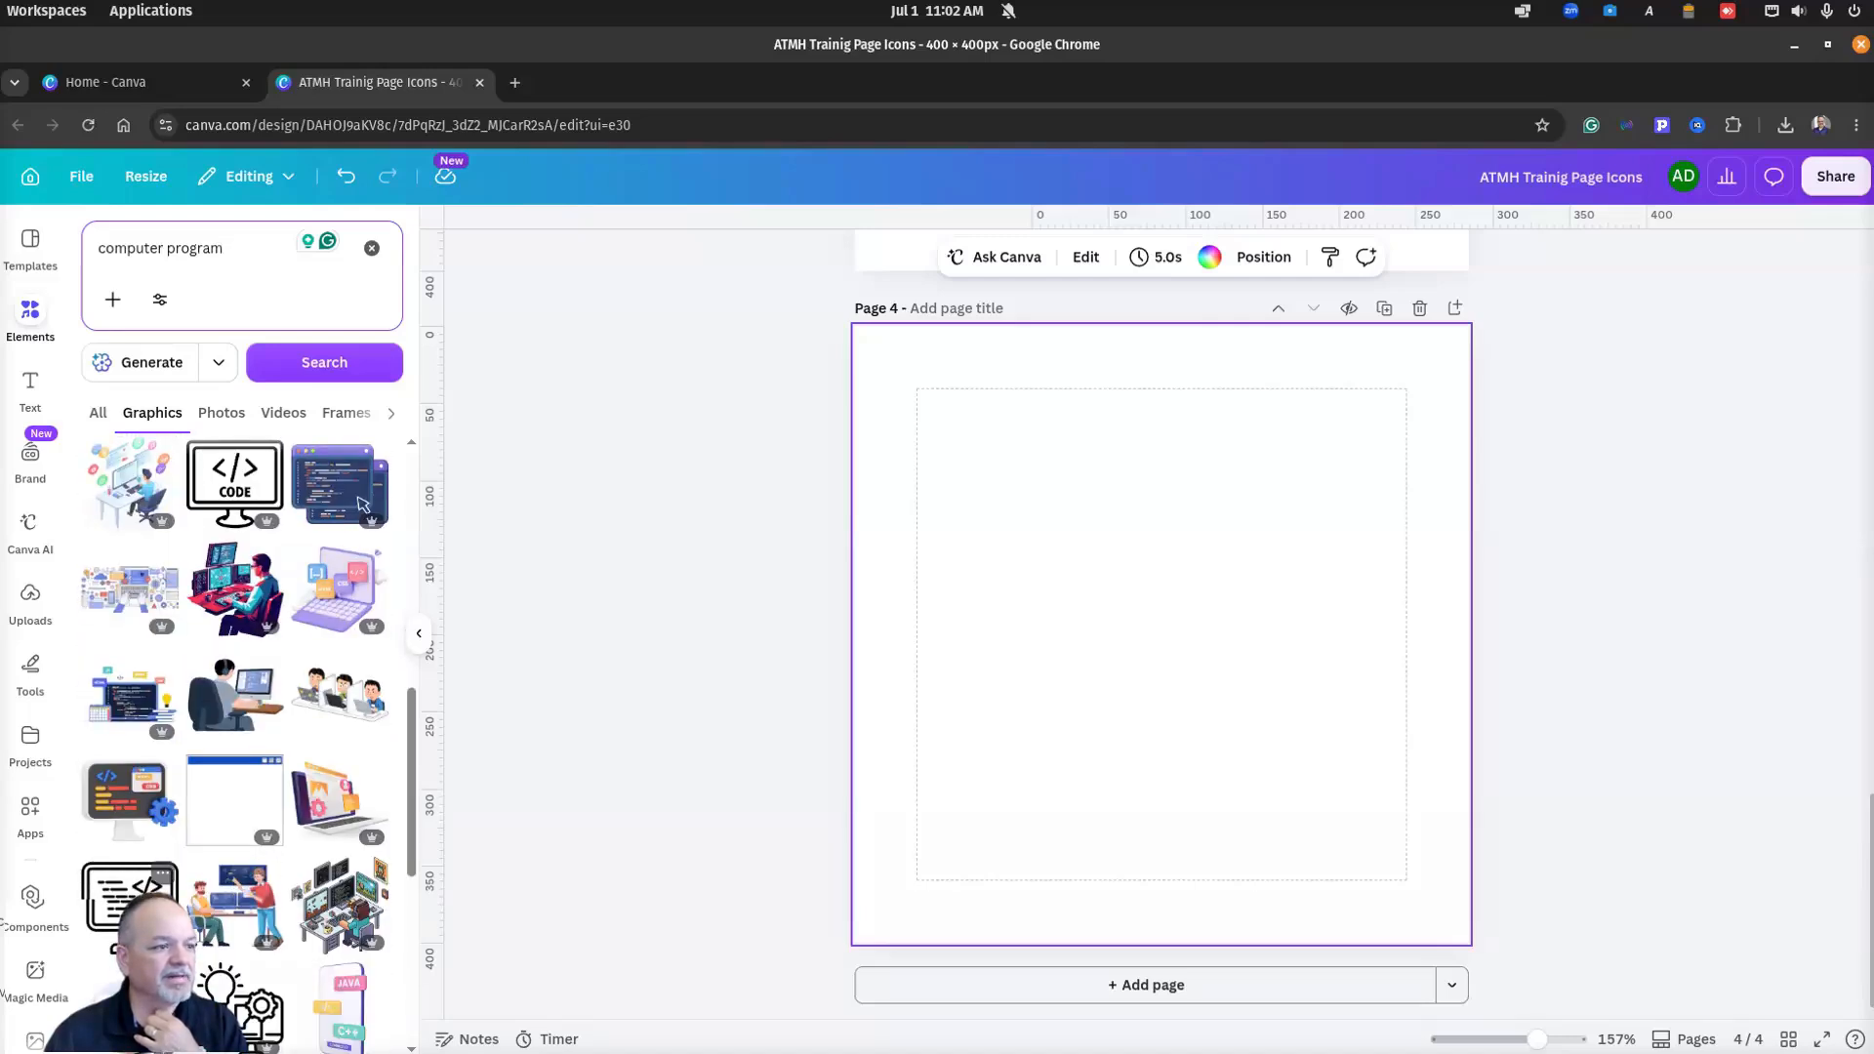
scroll(361, 503, down, 3)
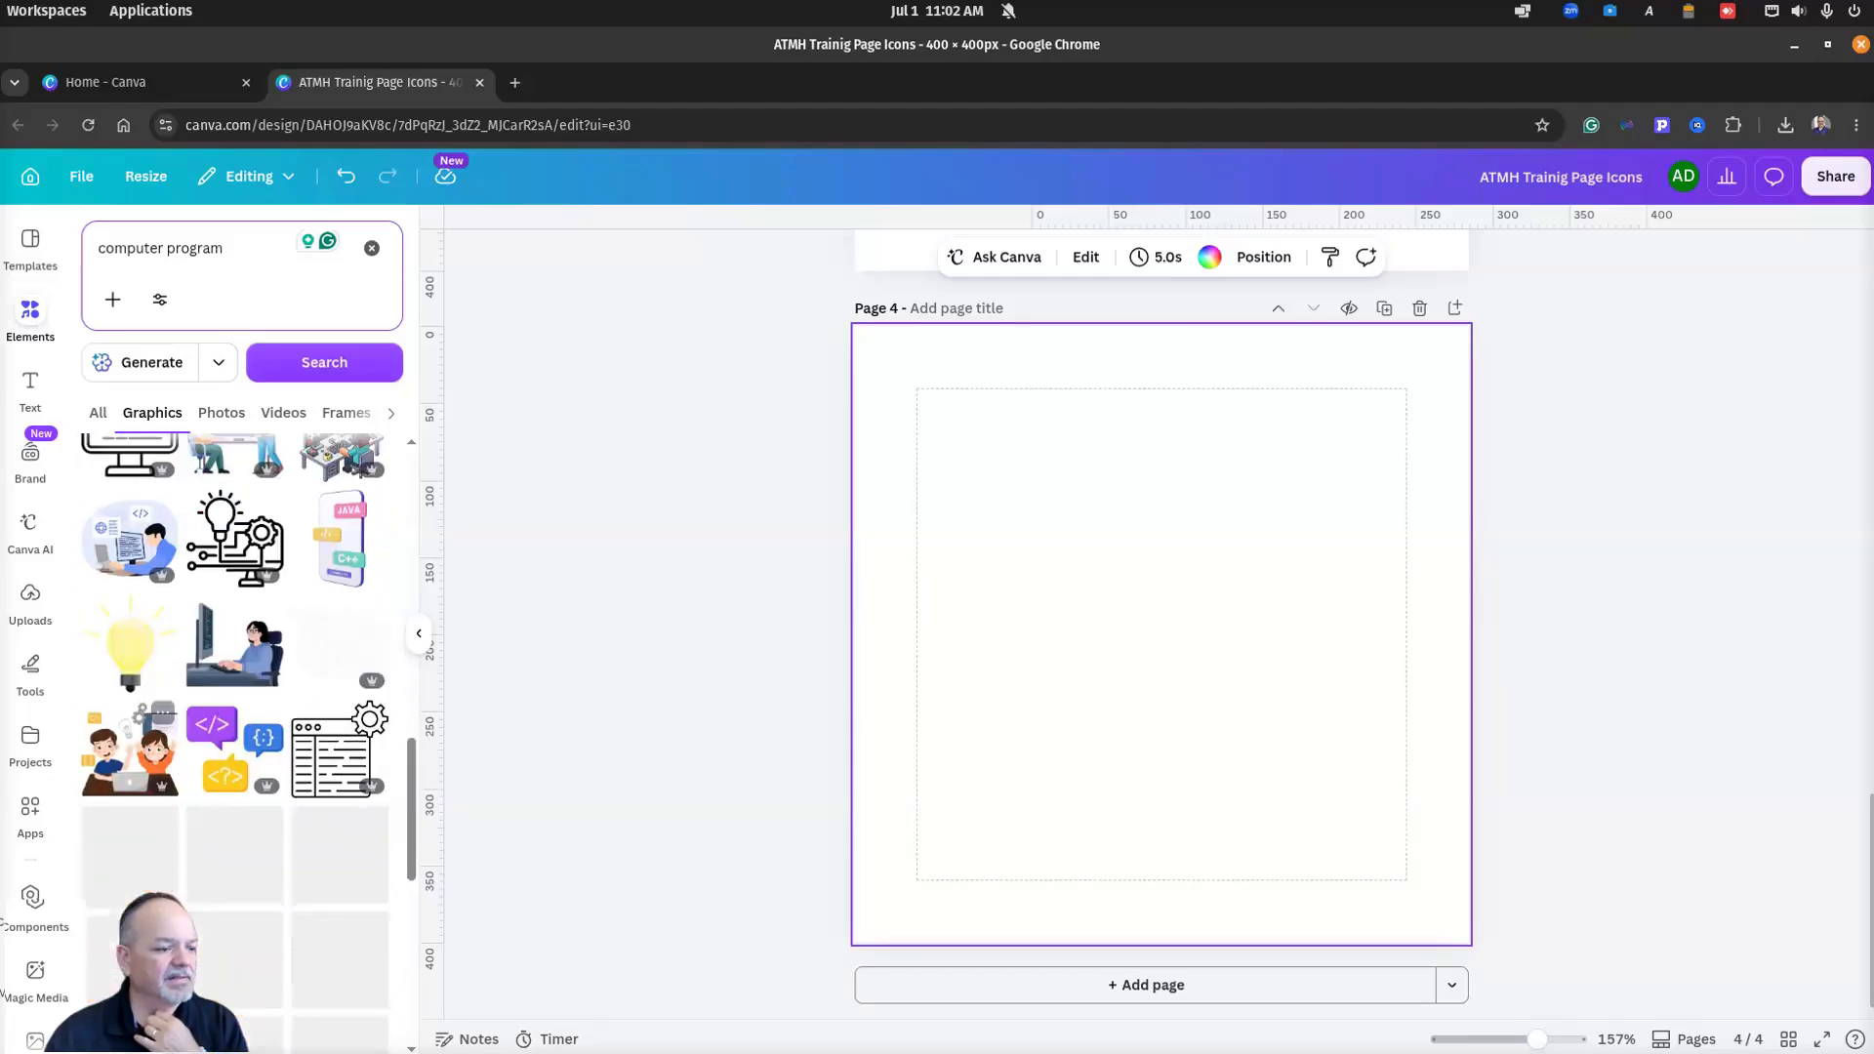
scroll(115, 775, up, 2)
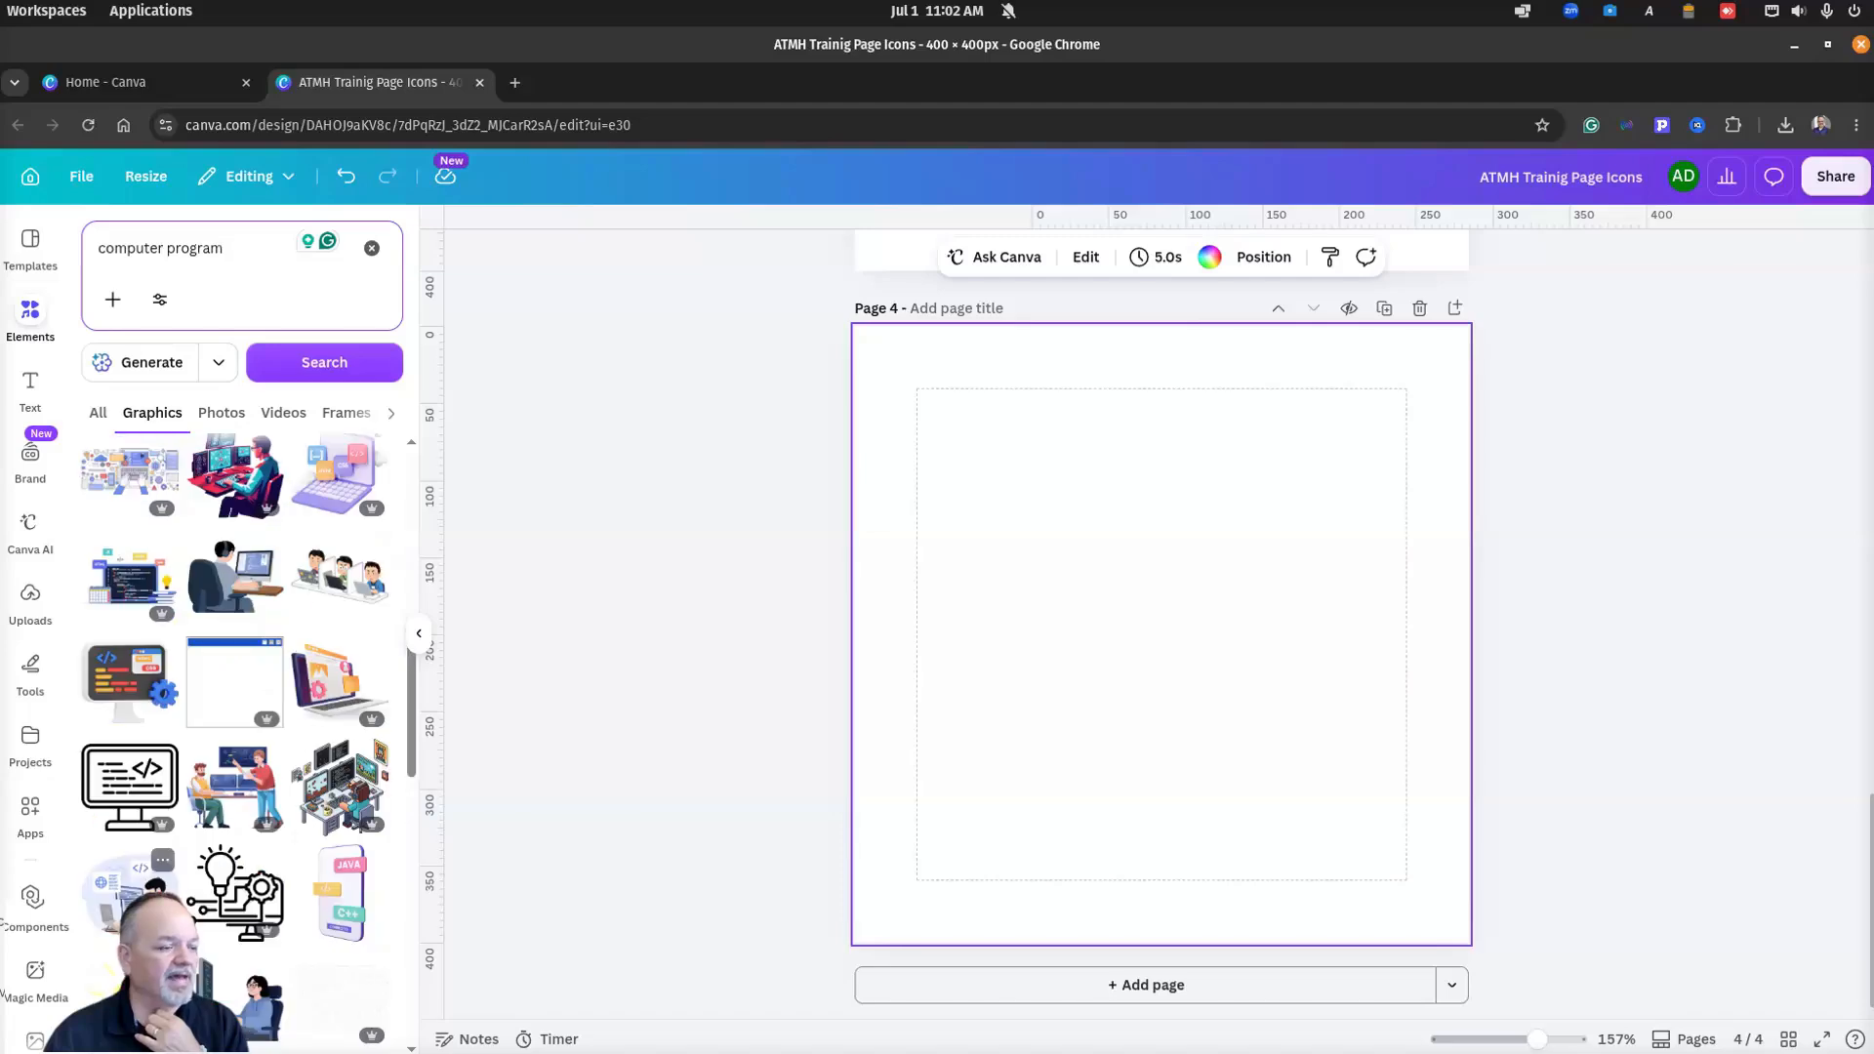
click(115, 778)
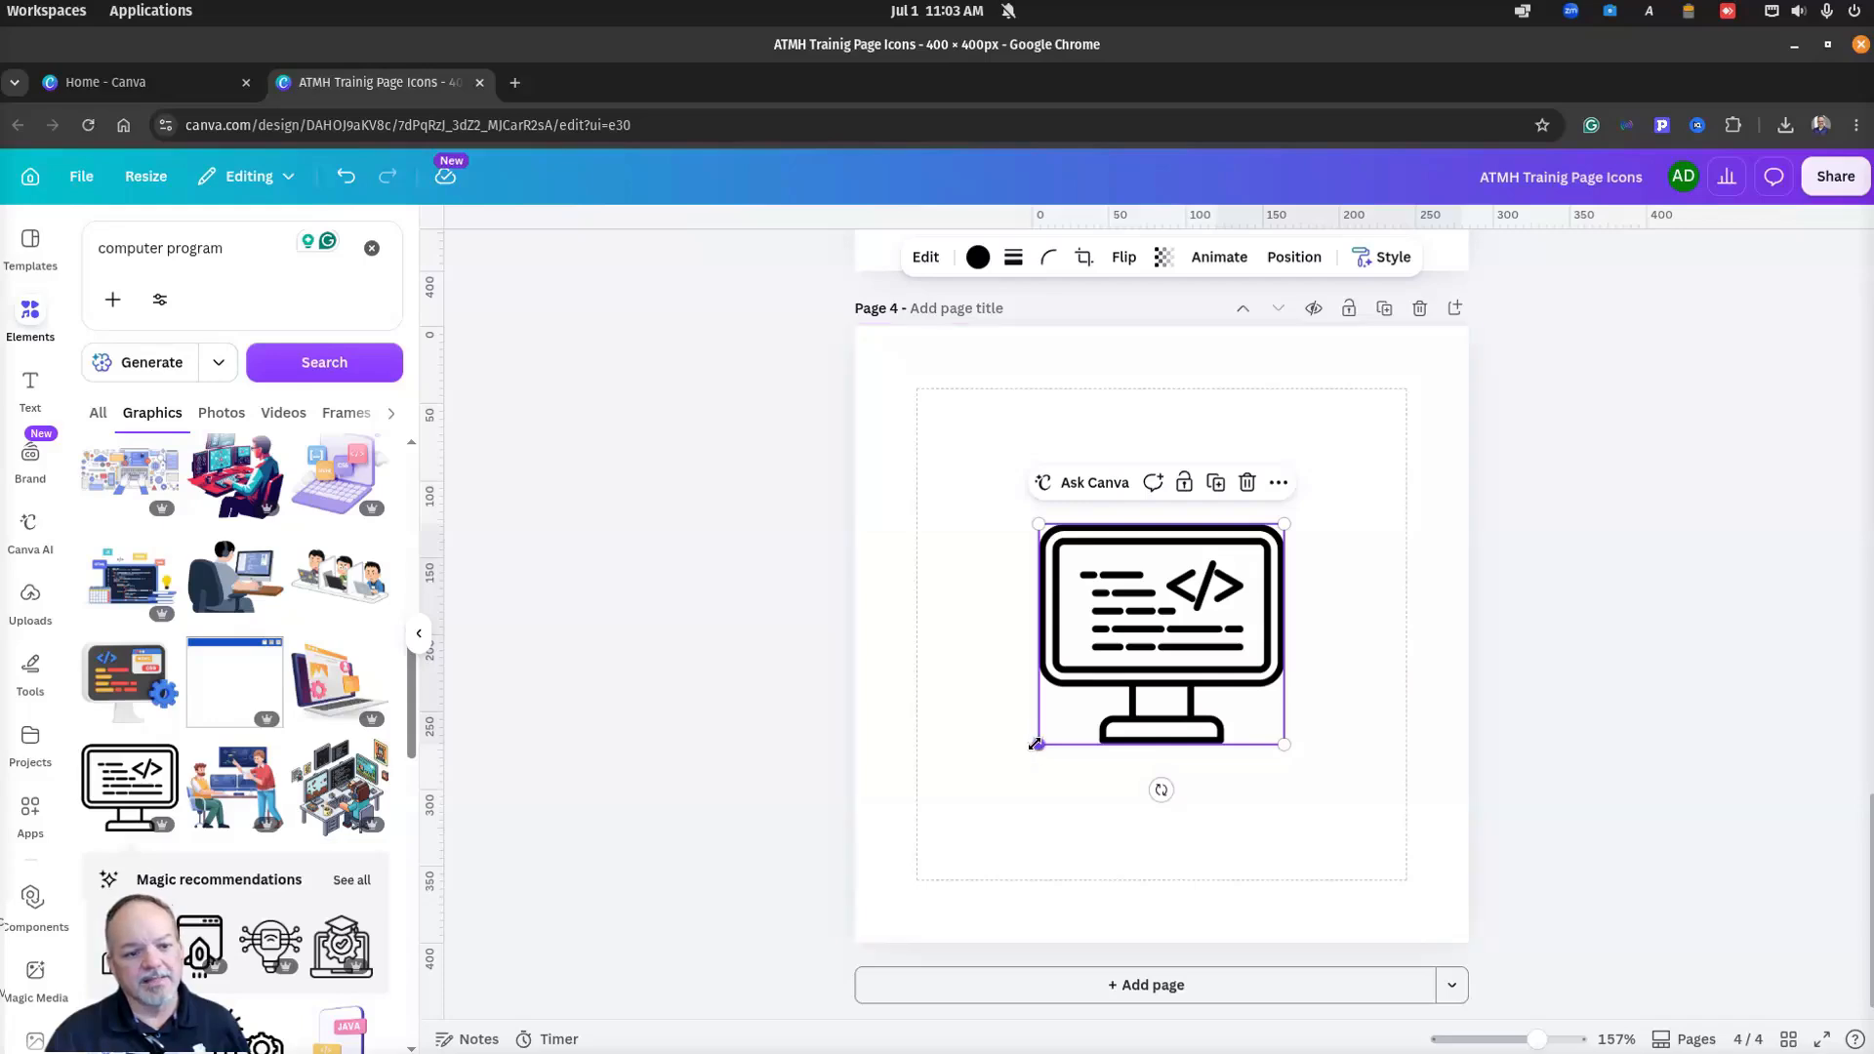
Step: Enlarge the monitor graphic to the full width of page 4 and recolor it with the dark blue used in the design
drag(1036, 744, 806, 861)
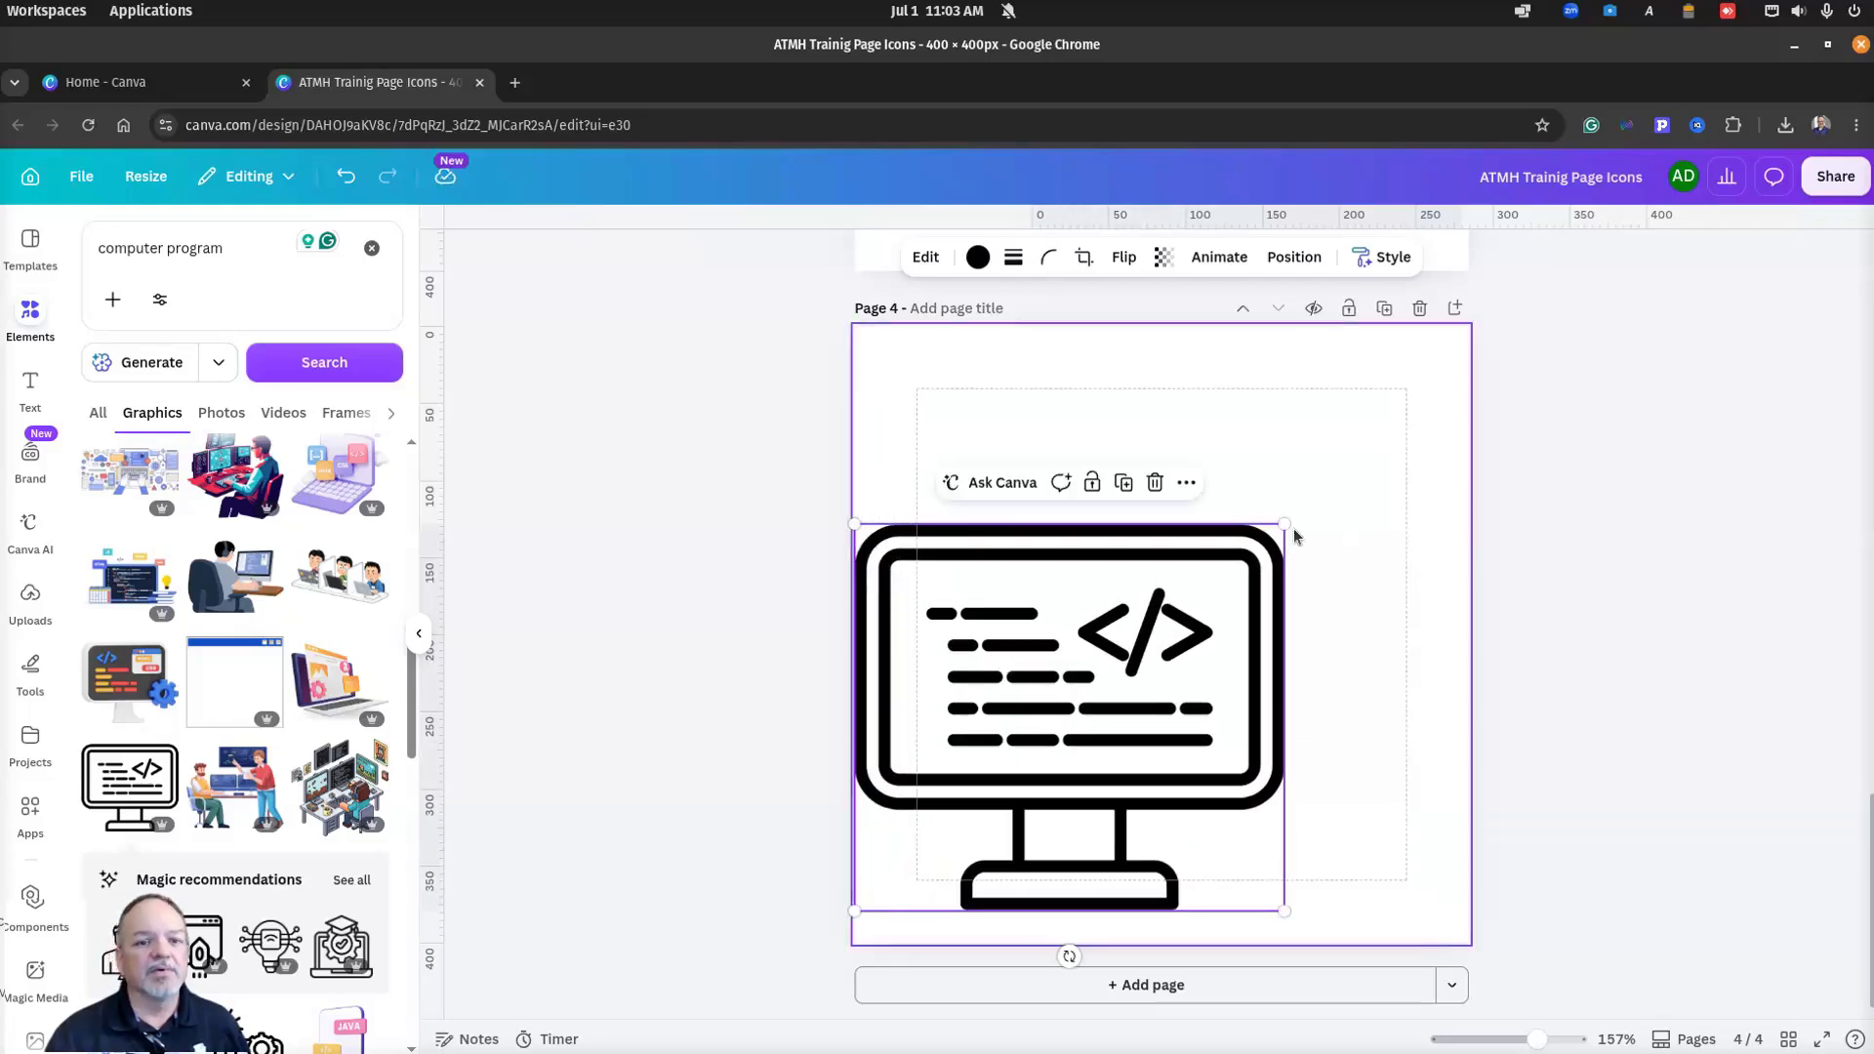
drag(1284, 525, 1516, 421)
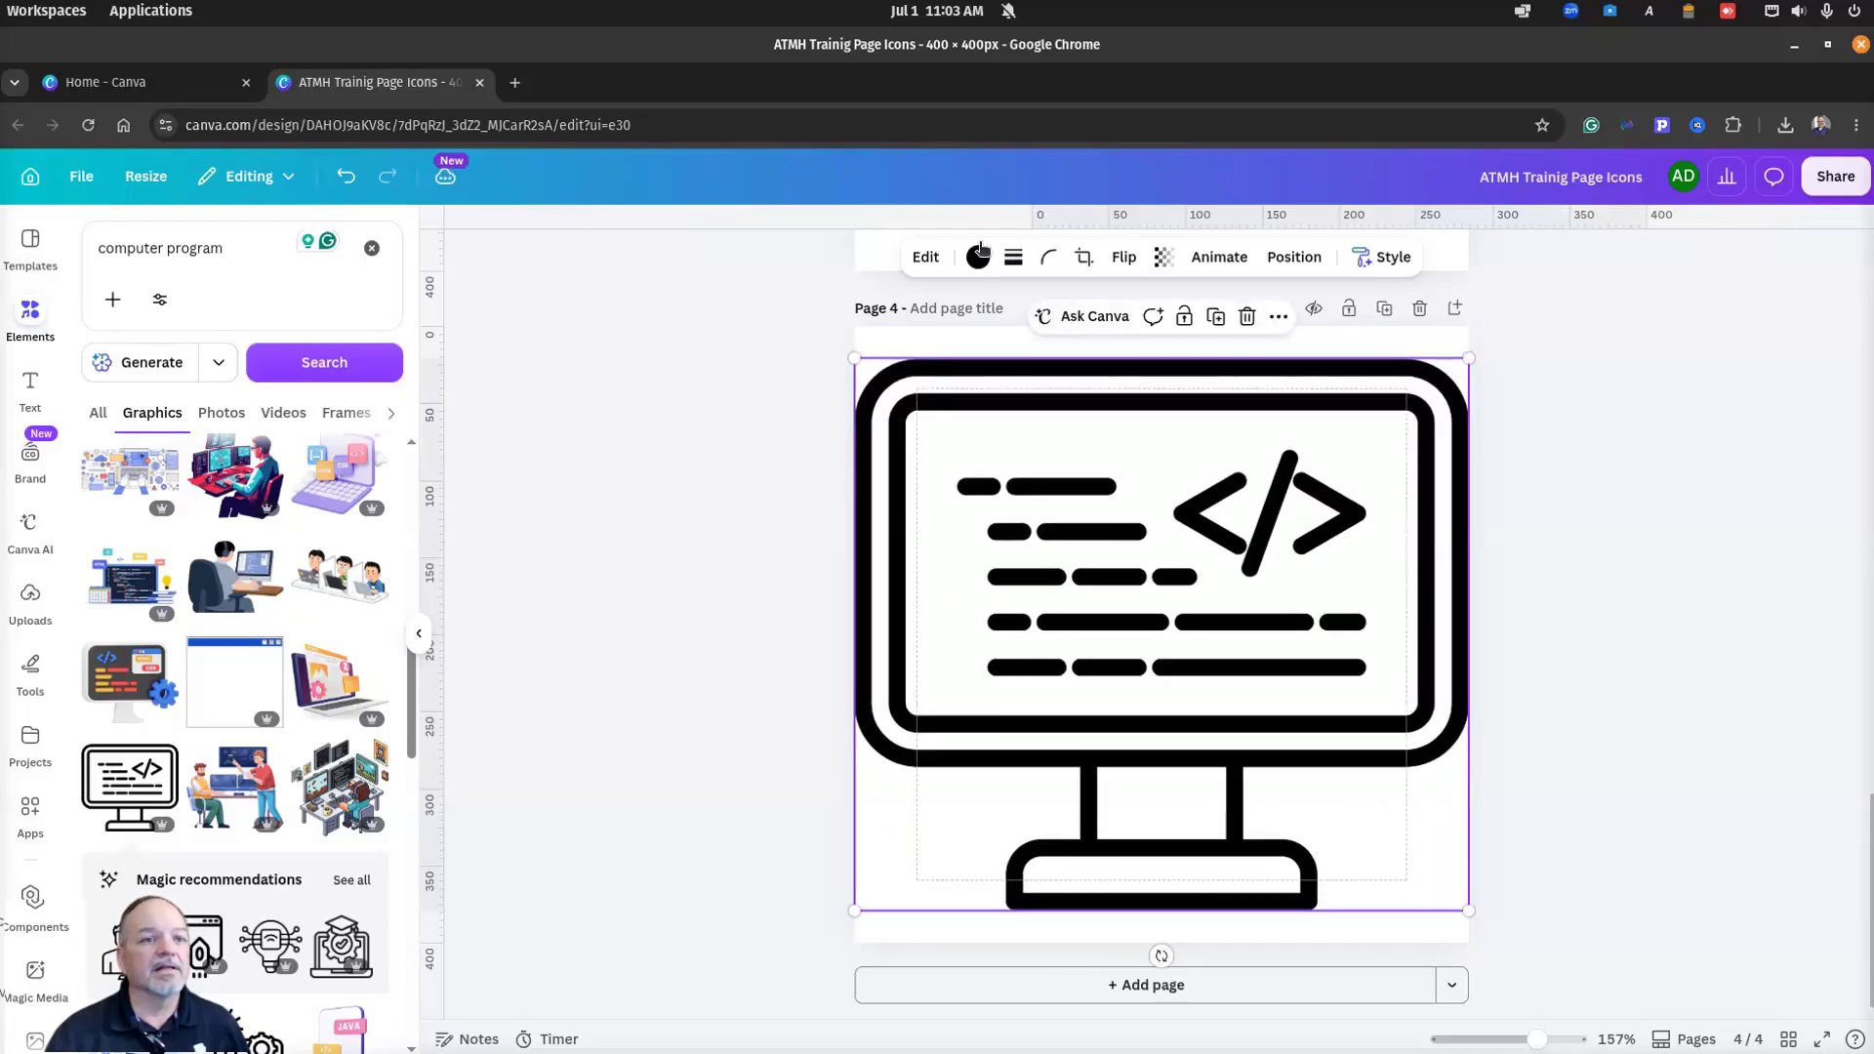
click(978, 255)
click(198, 381)
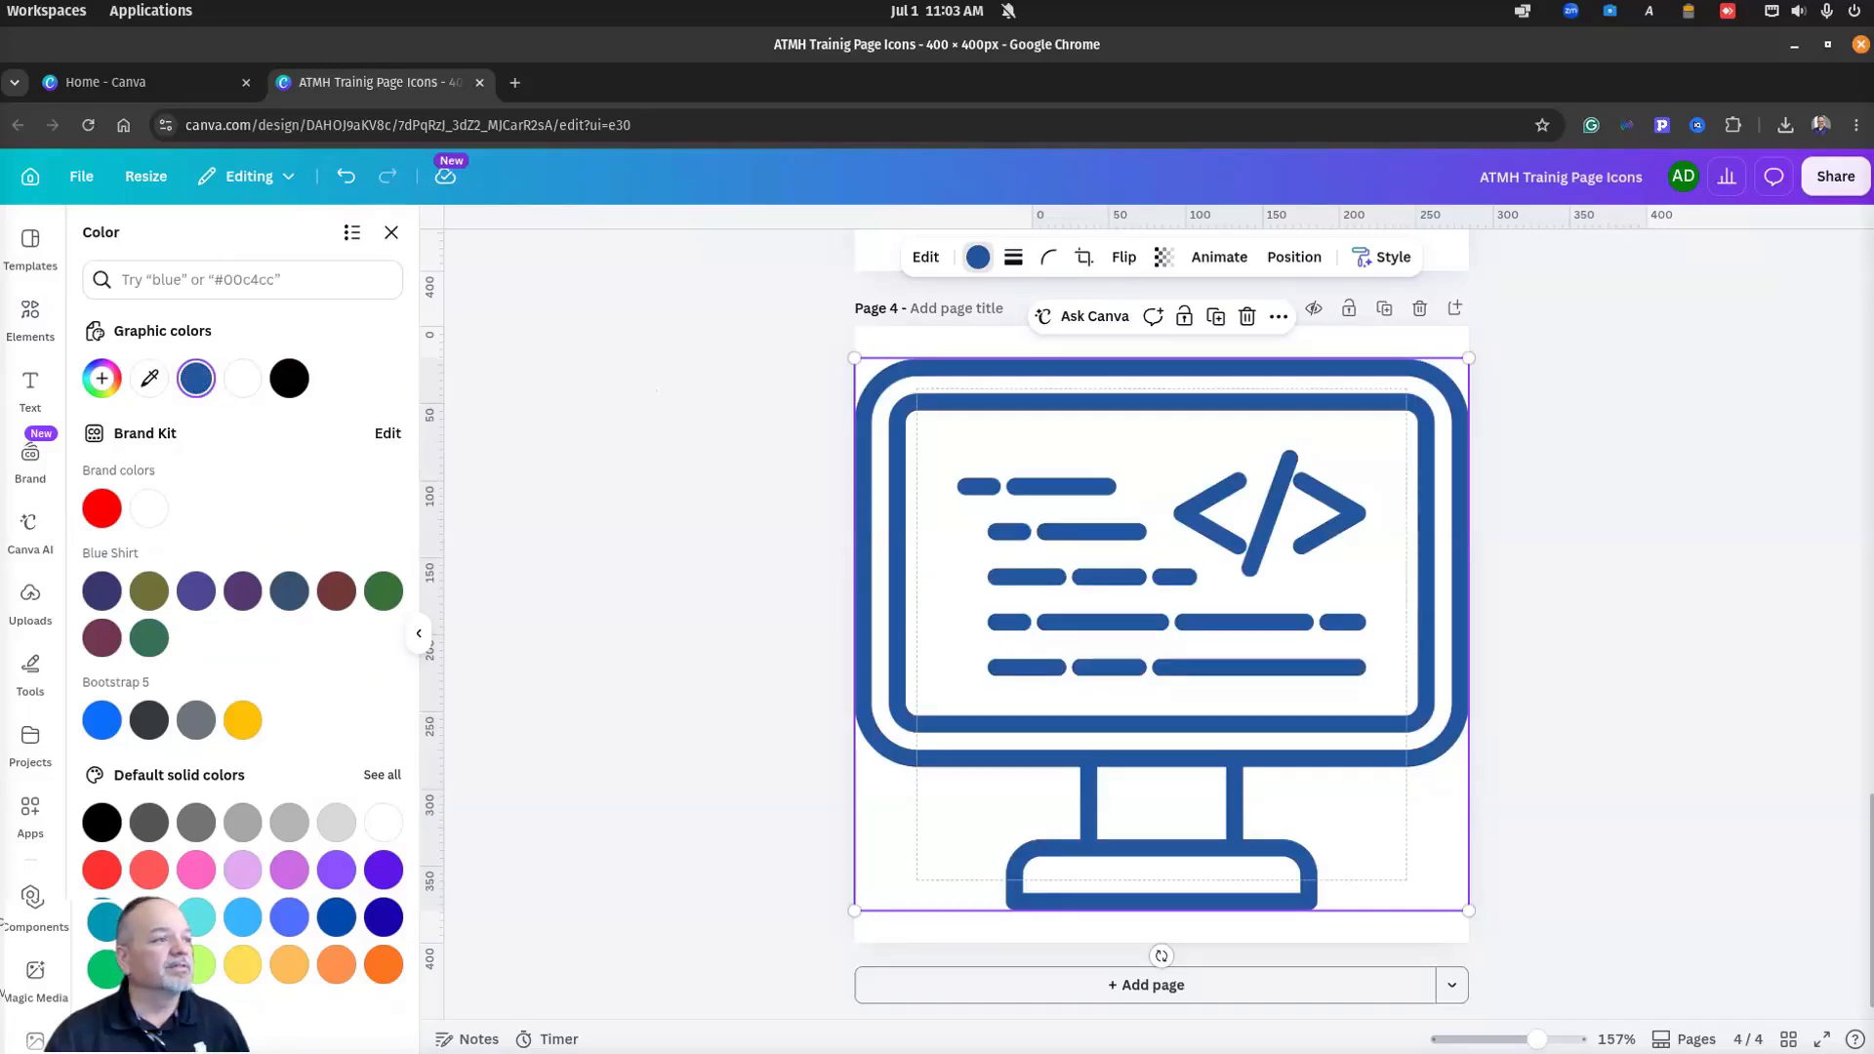
Step: Find the Rectangle shape with a search for "rec", add it to page 4 and color it white
click(28, 313)
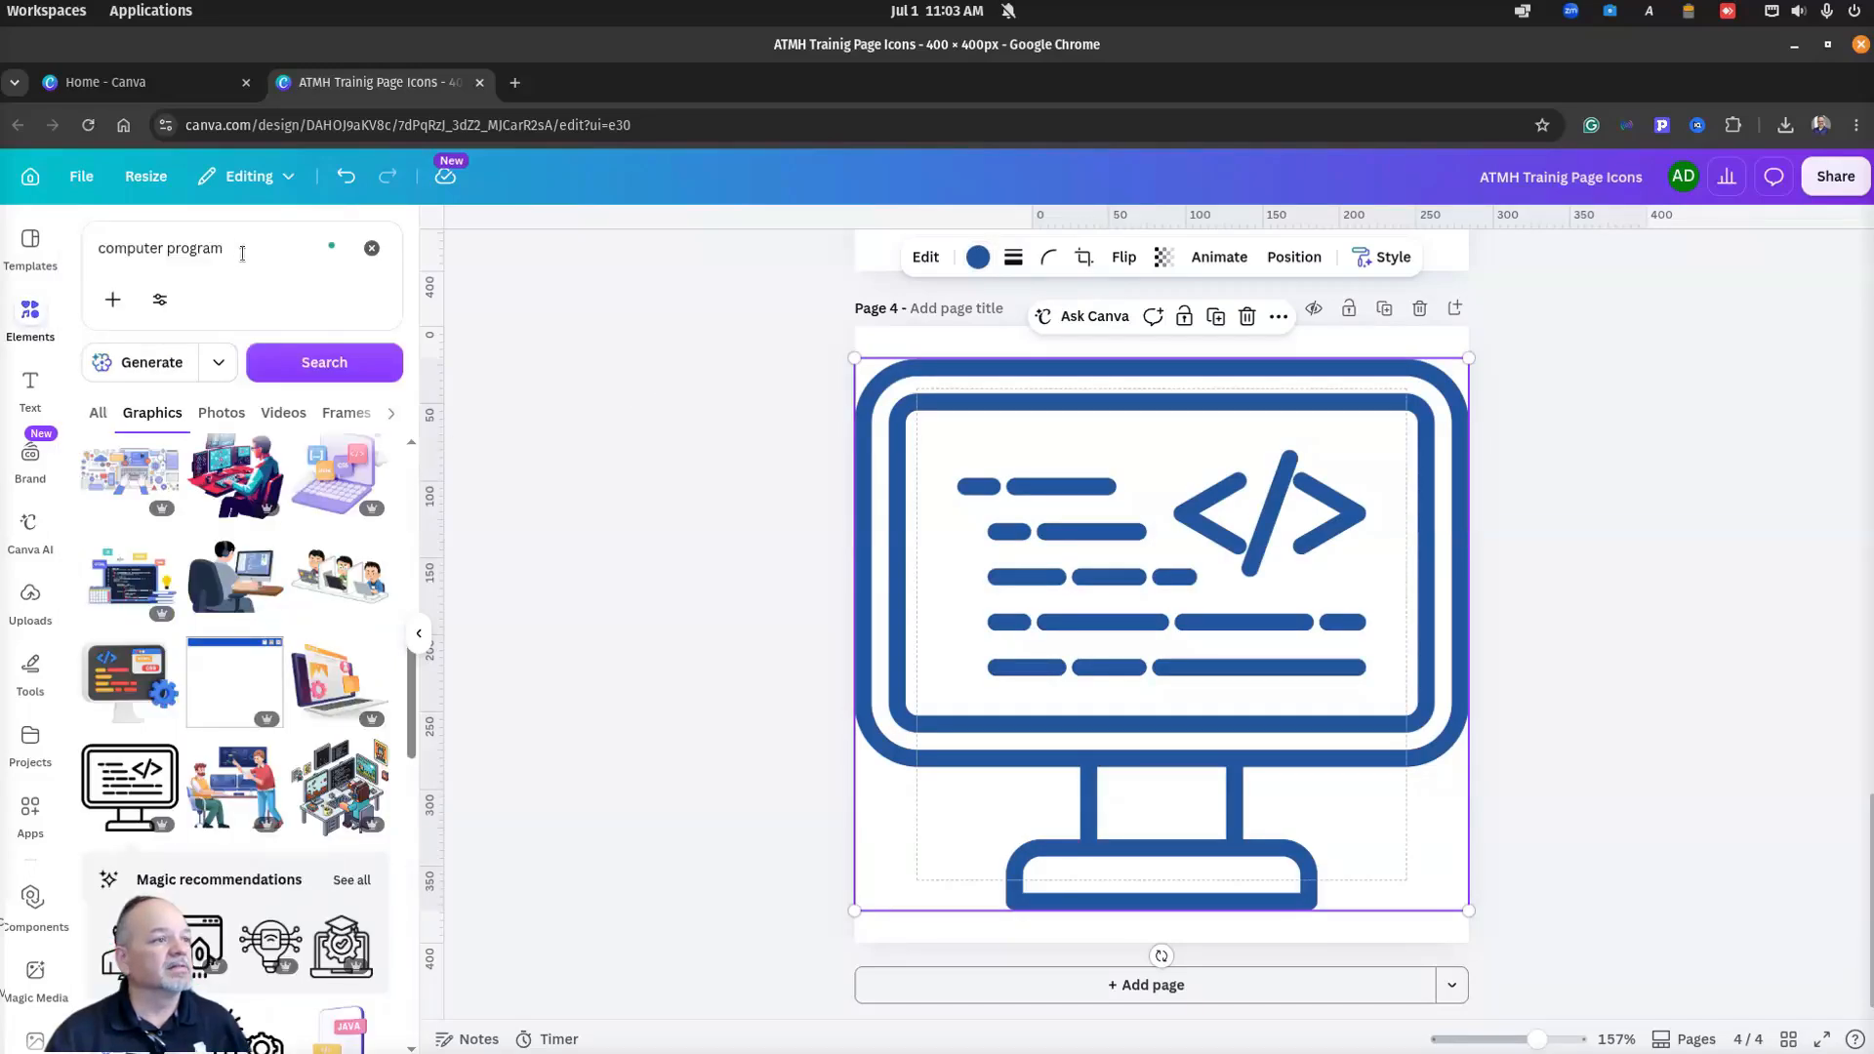
click(247, 248)
key(ctrl+a)
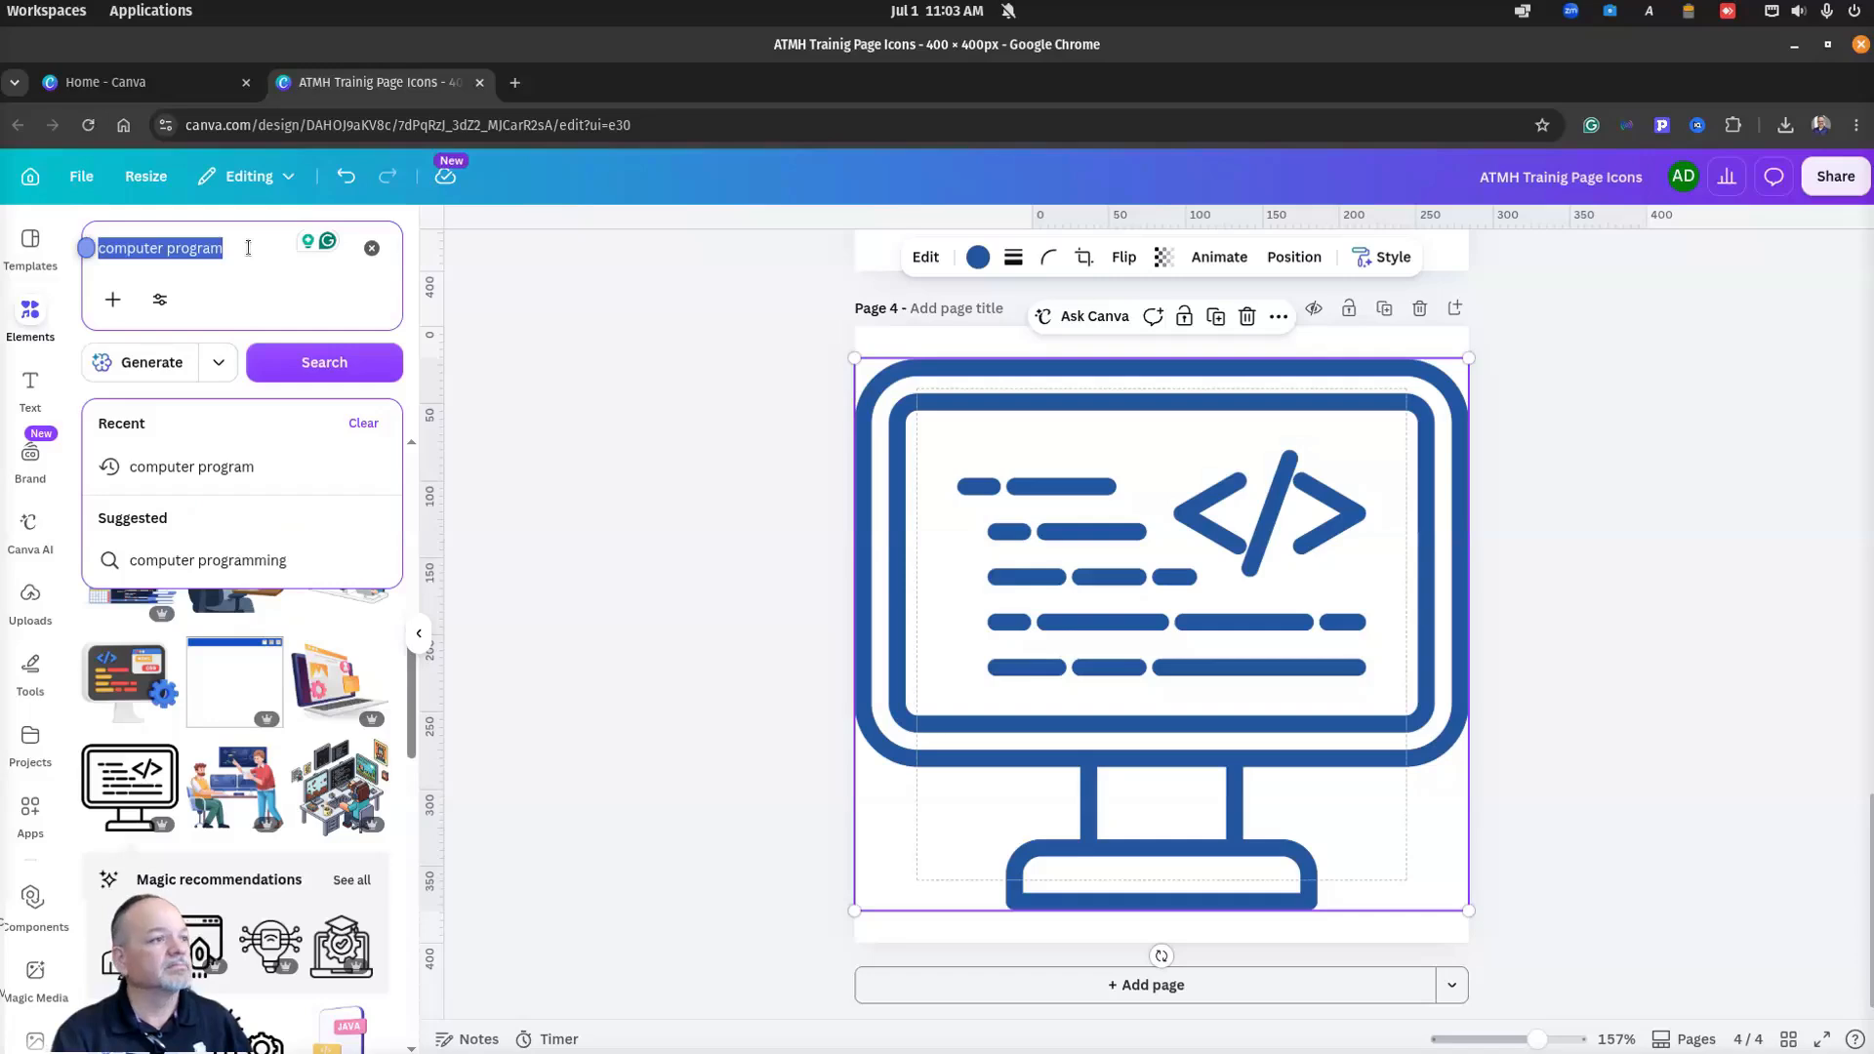
text(rec)
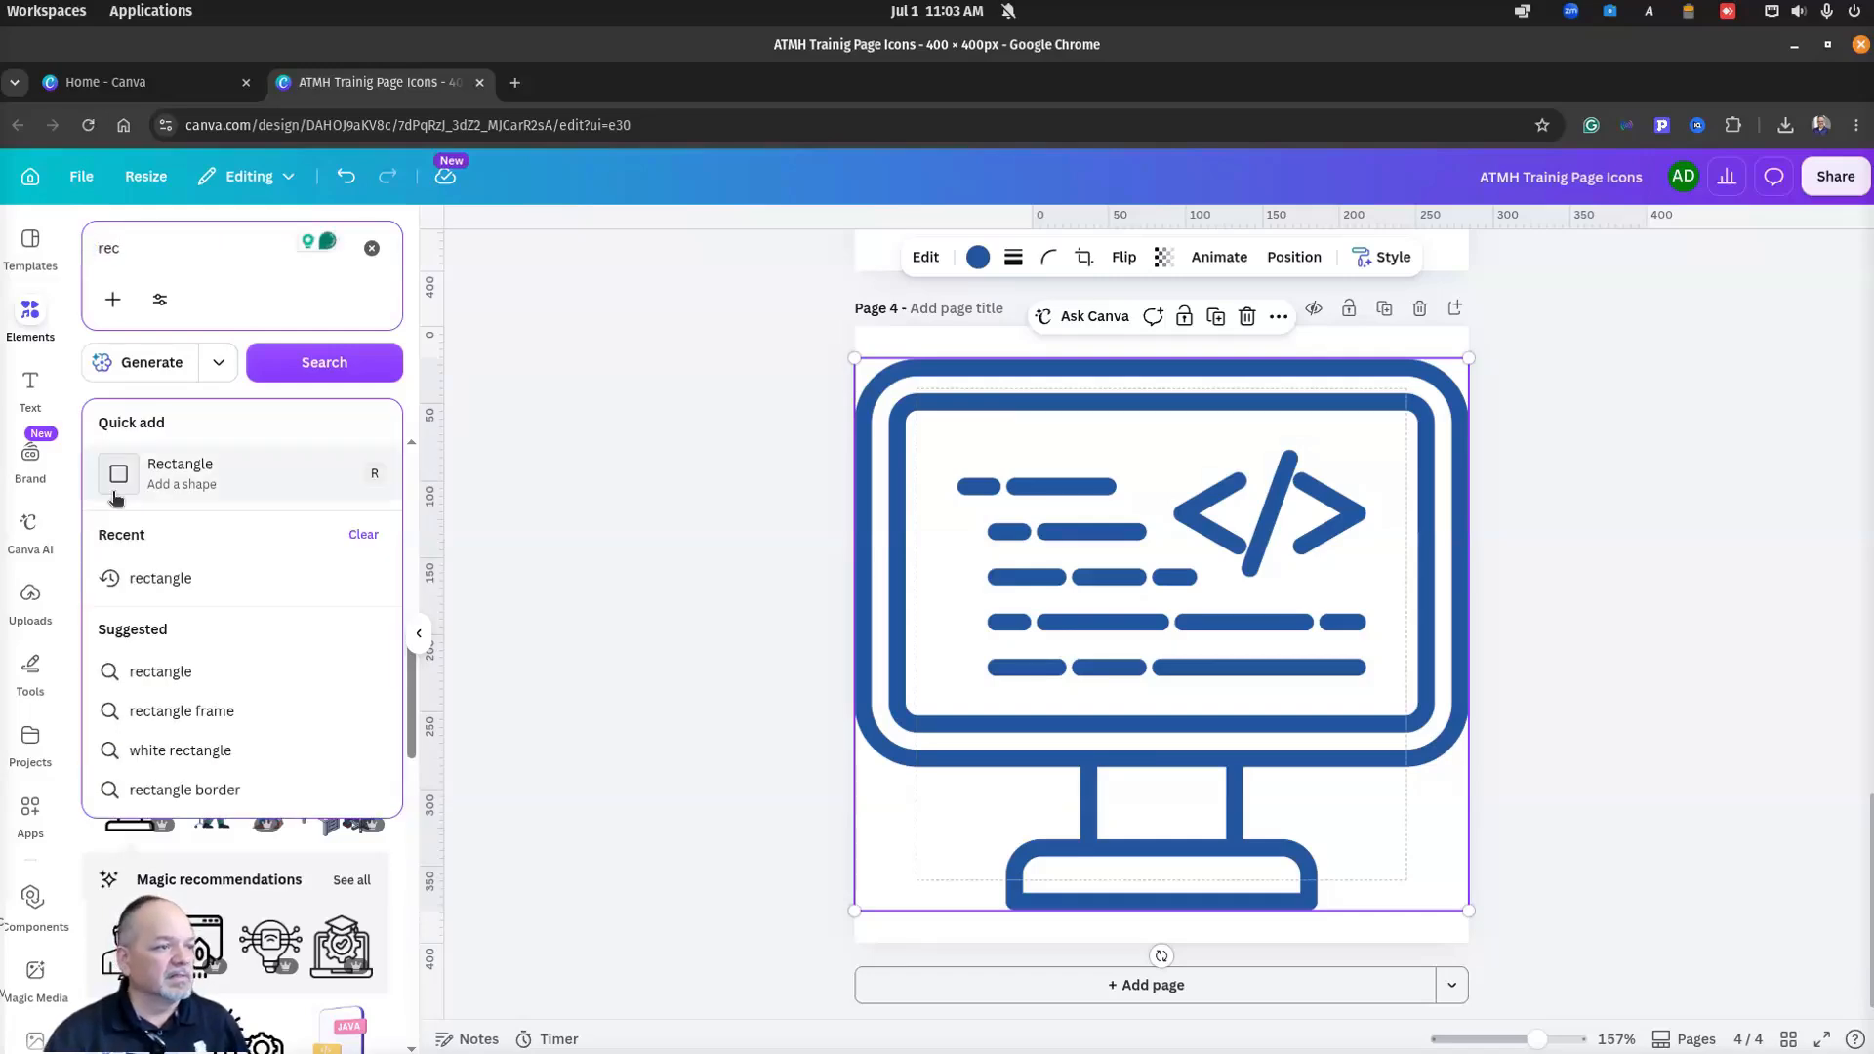
click(139, 478)
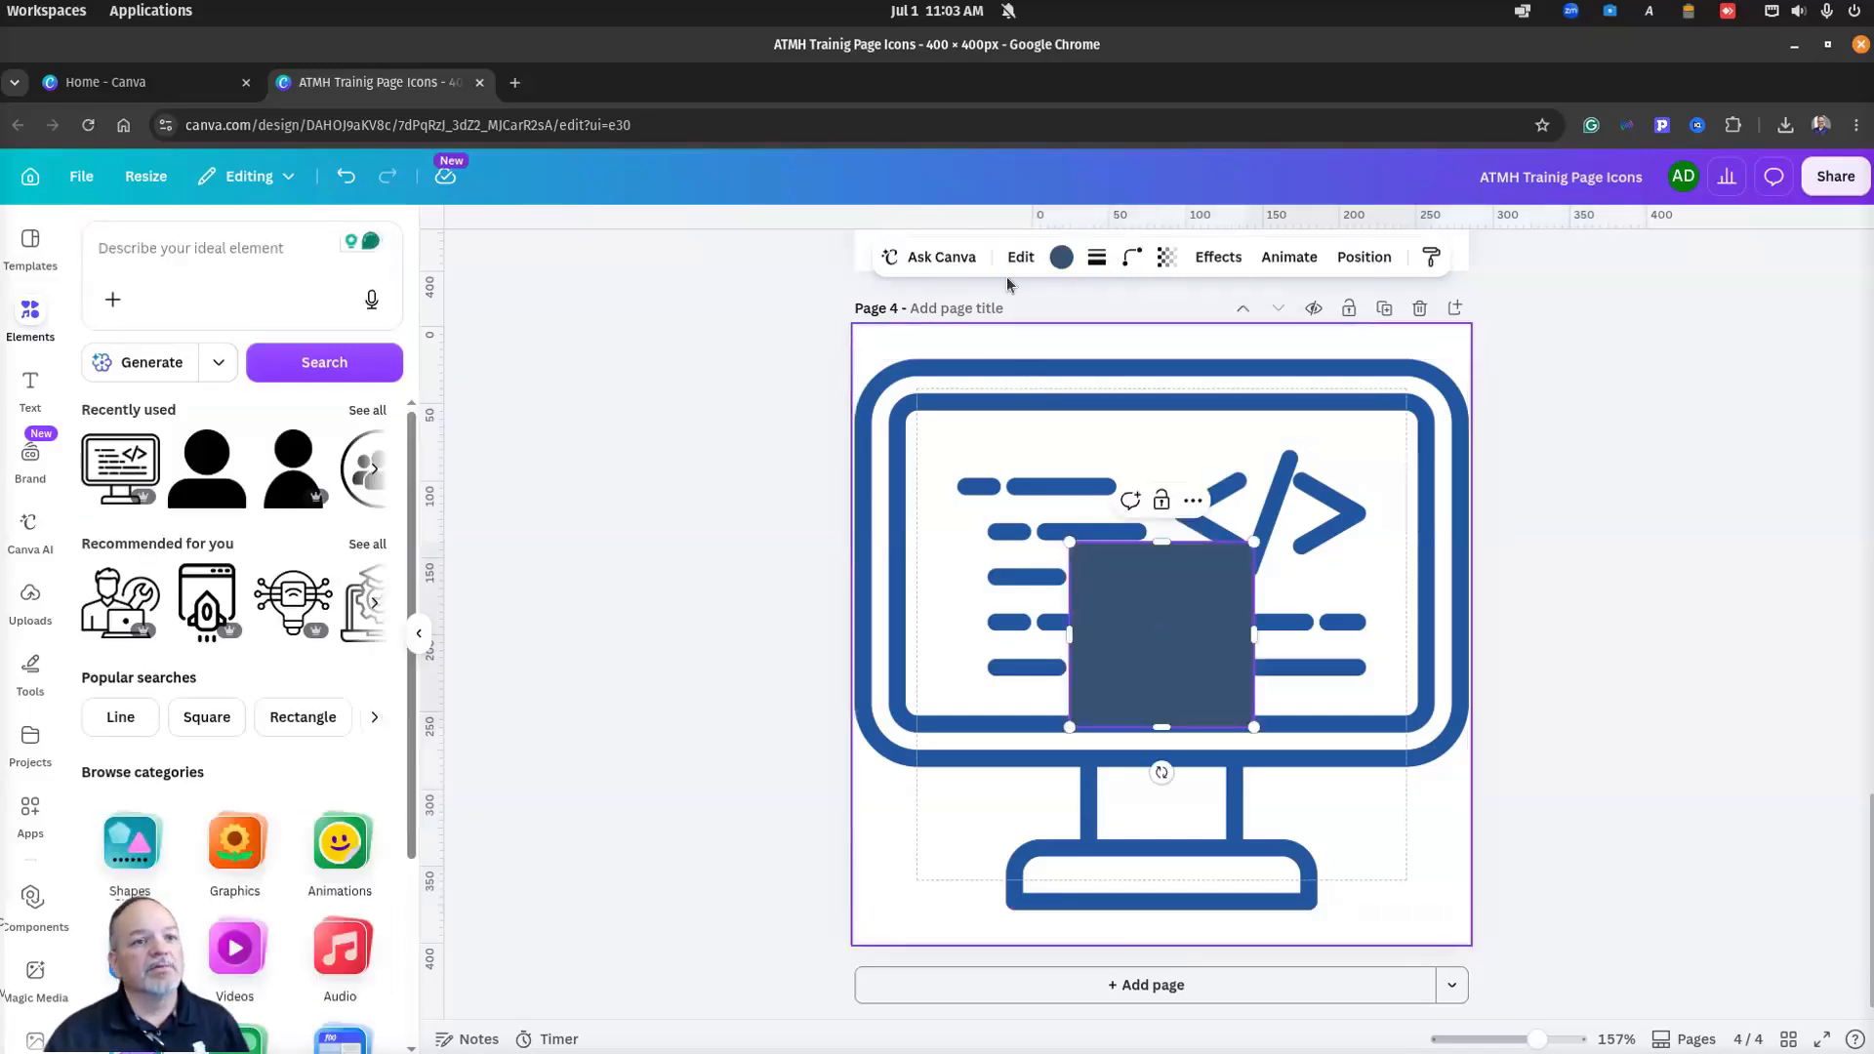
click(1062, 258)
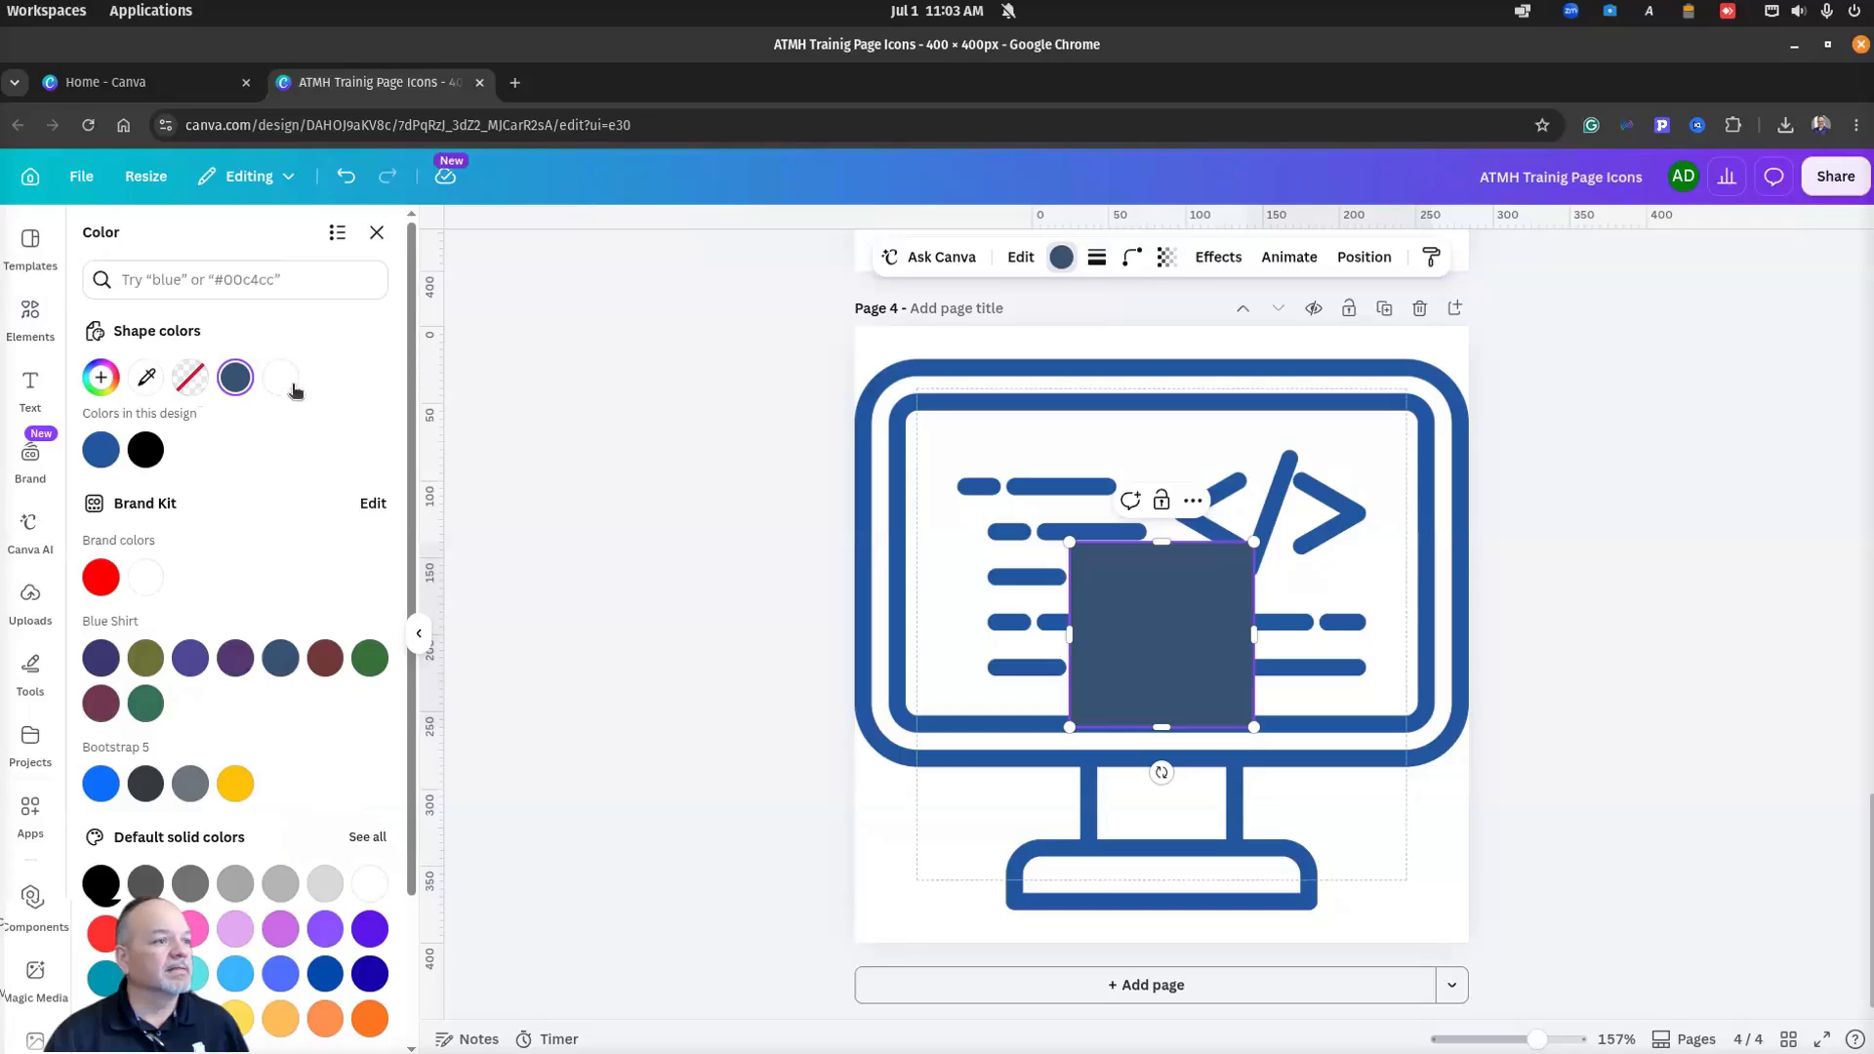
click(281, 381)
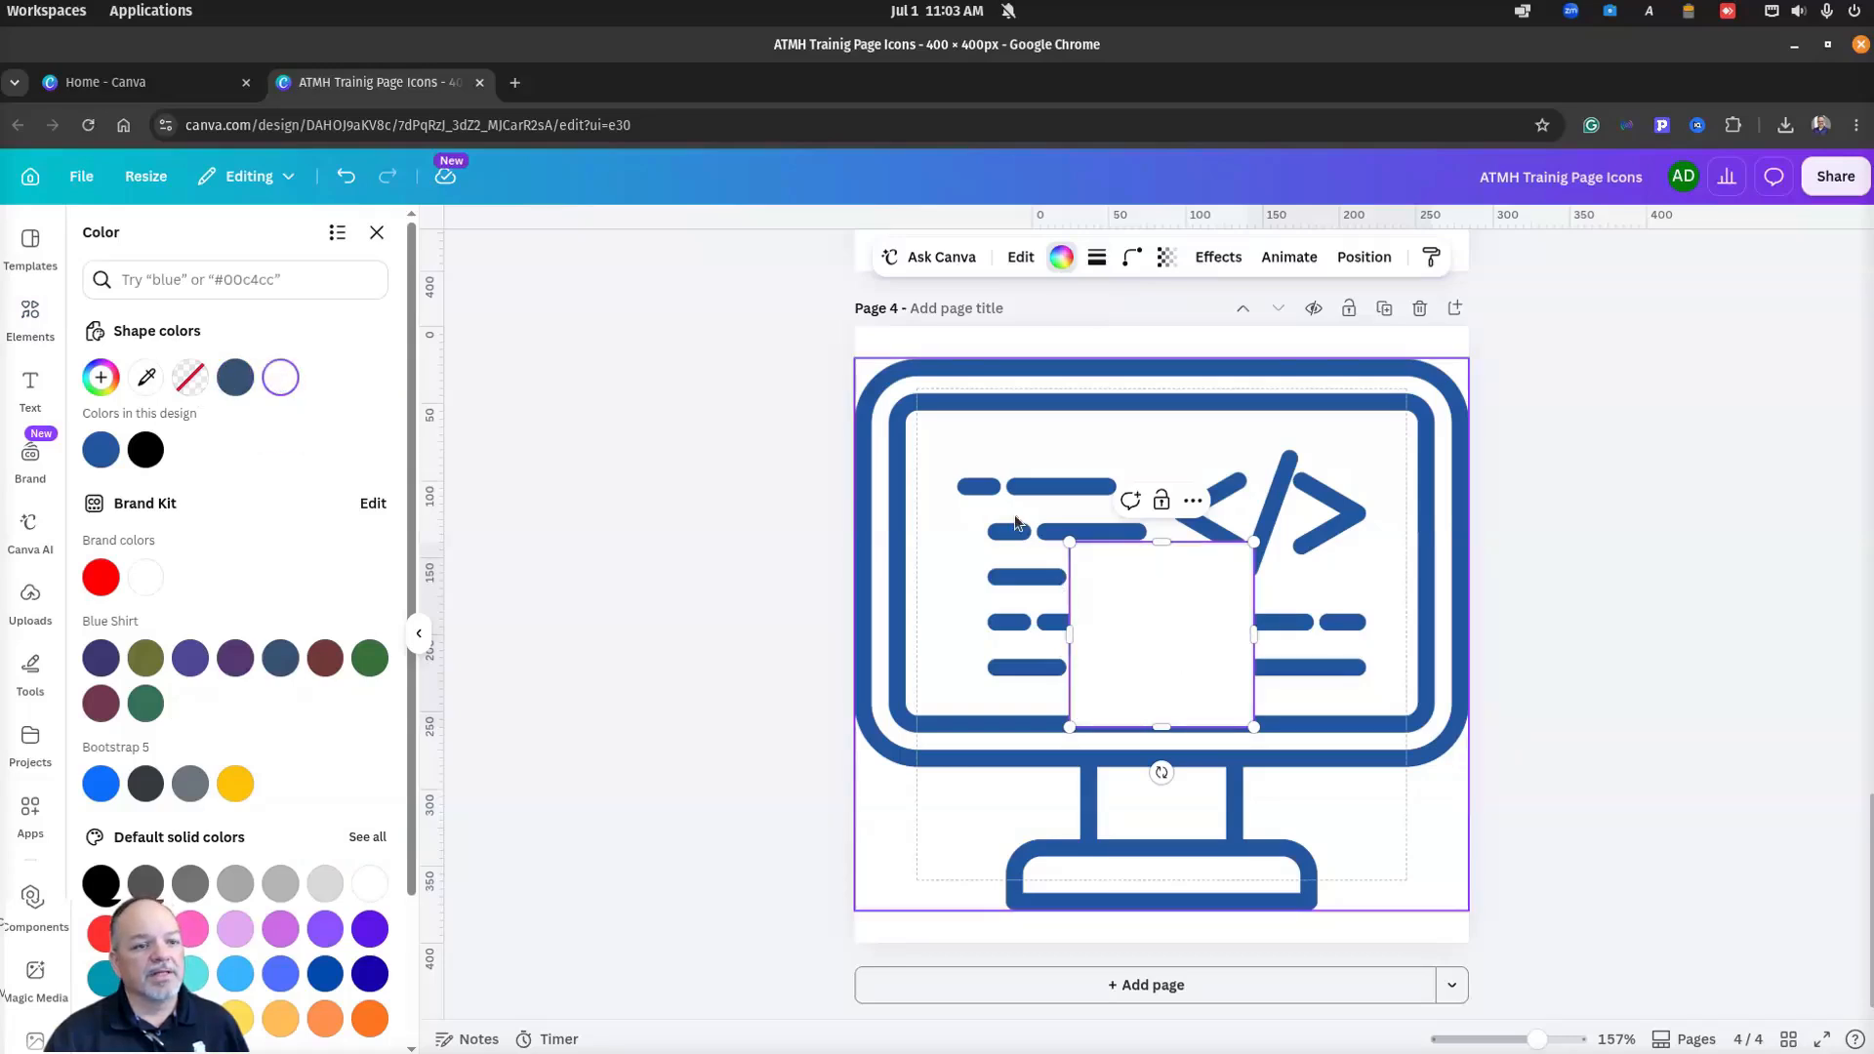
Step: Move and stretch the white rectangle over the inside of the monitor screen so that it covers all the code lines
drag(1171, 596, 1408, 492)
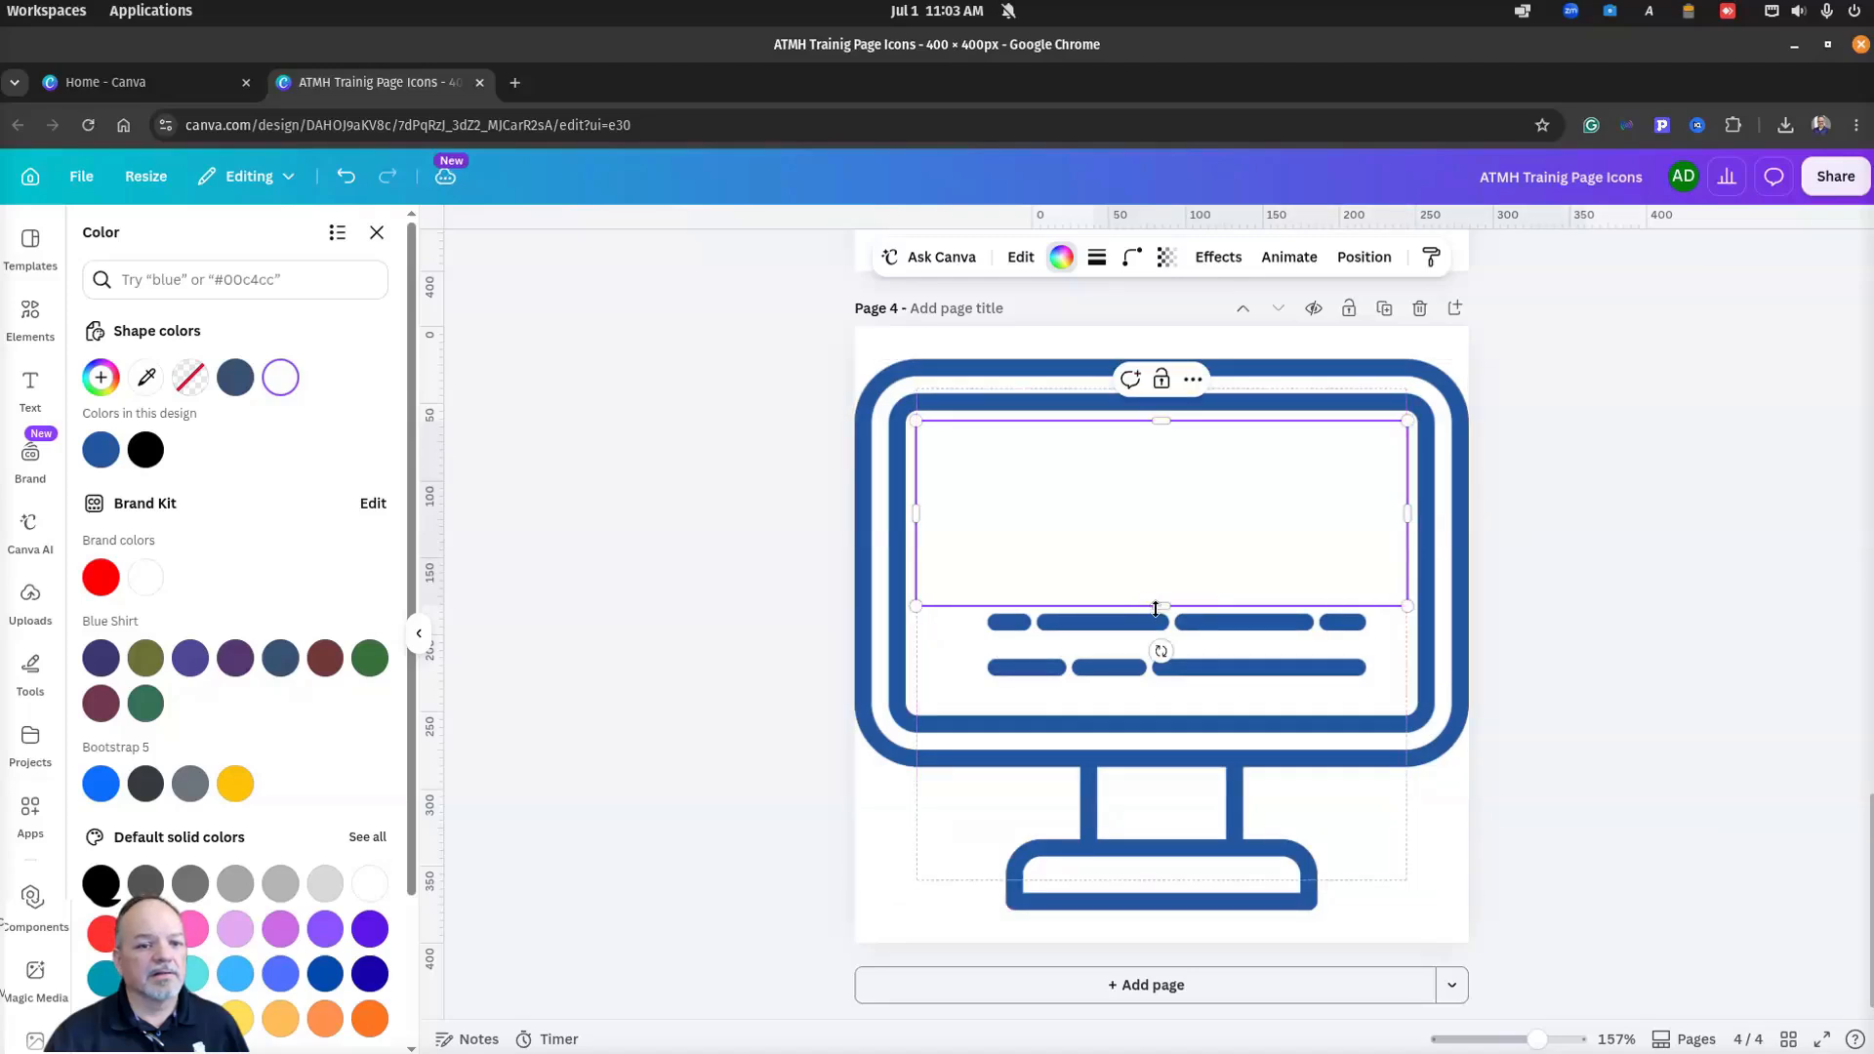
drag(1163, 649, 1128, 690)
key(Escape)
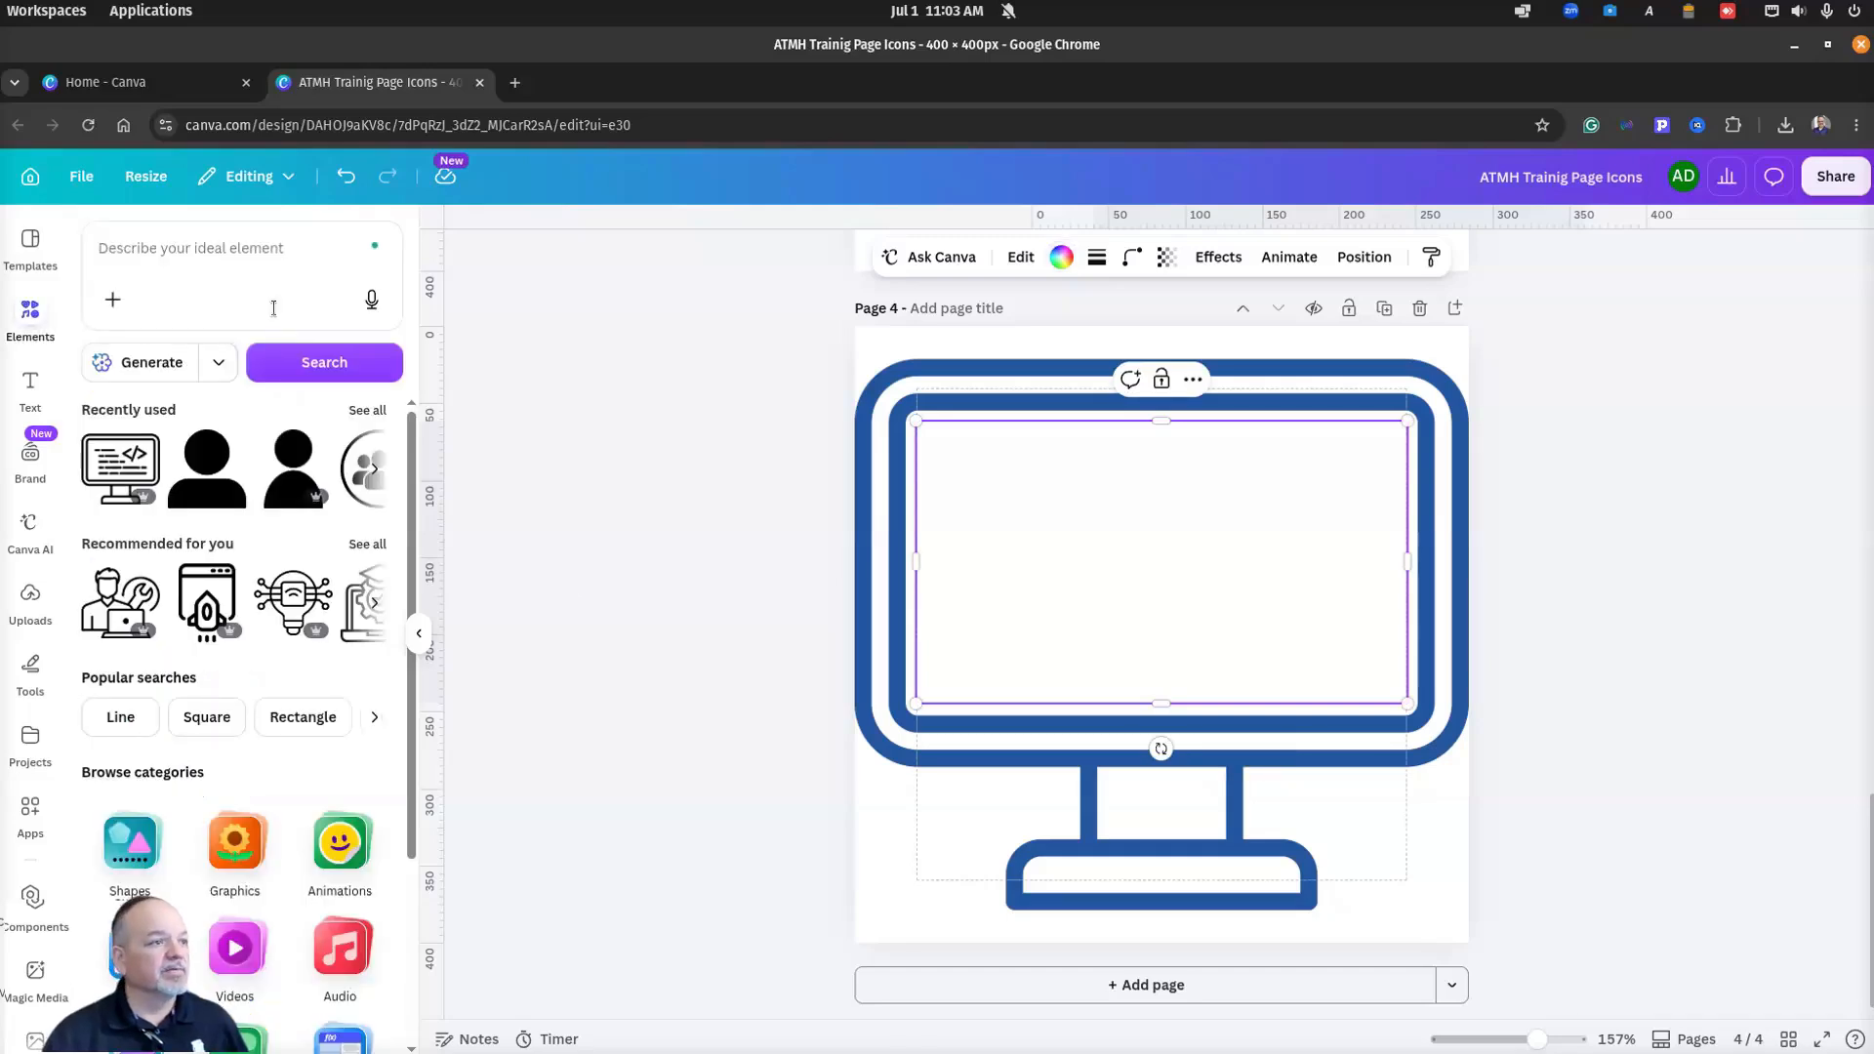
Step: Search the design elements for "play button", and compare with the Step 3 icon in ATMH_Training_Page_Mockup.png
click(269, 245)
text(play button)
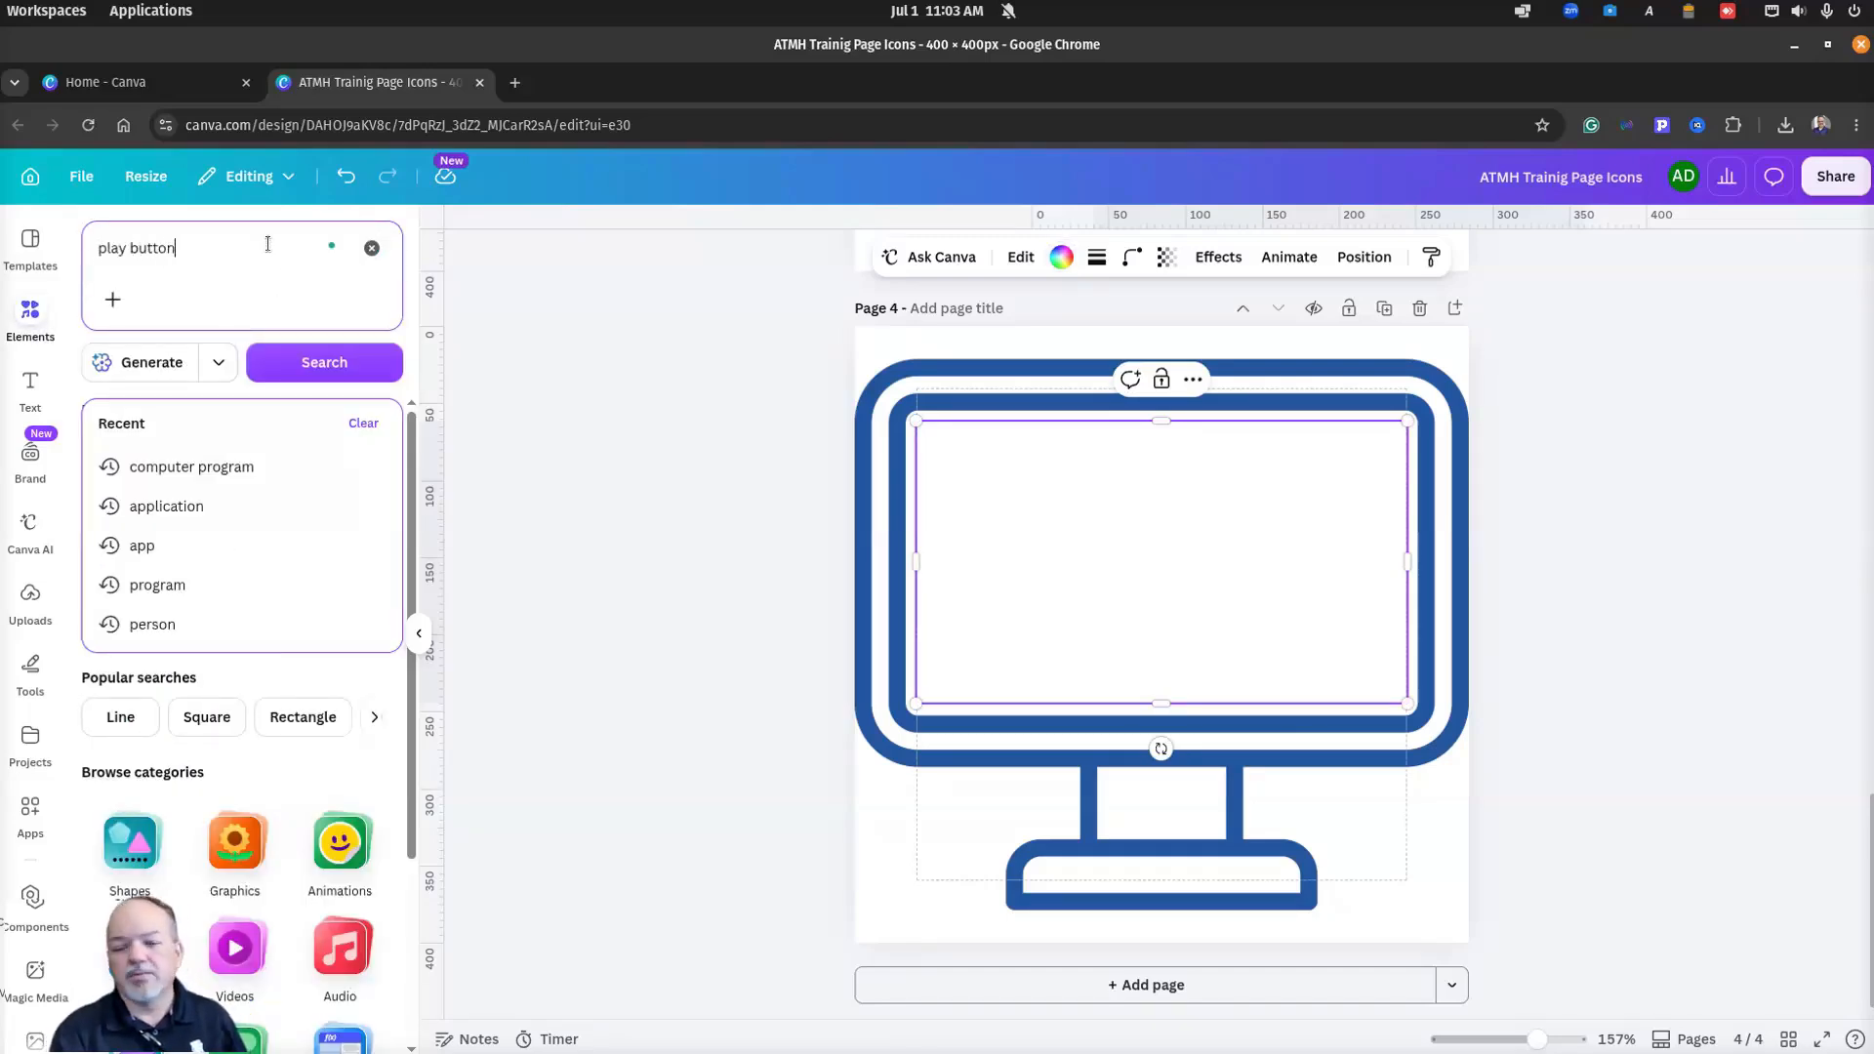
key(Return)
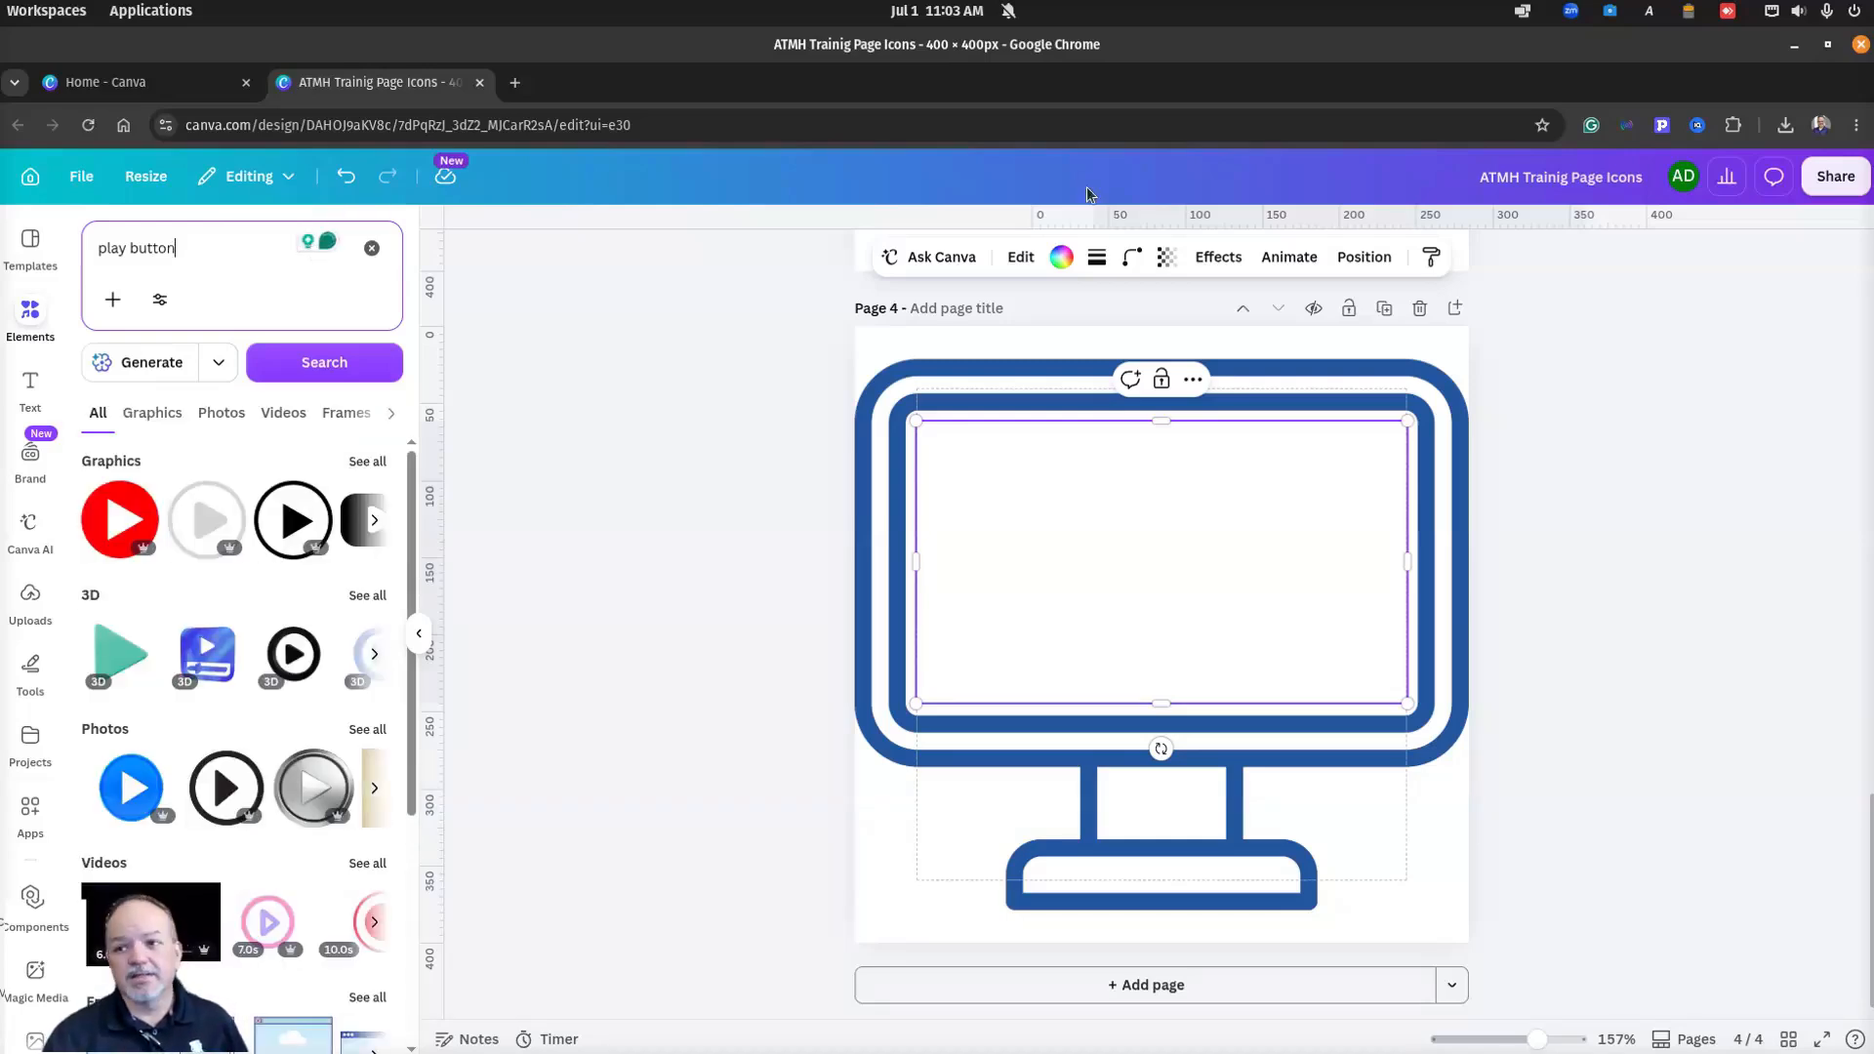
drag(1872, 126, 983, 127)
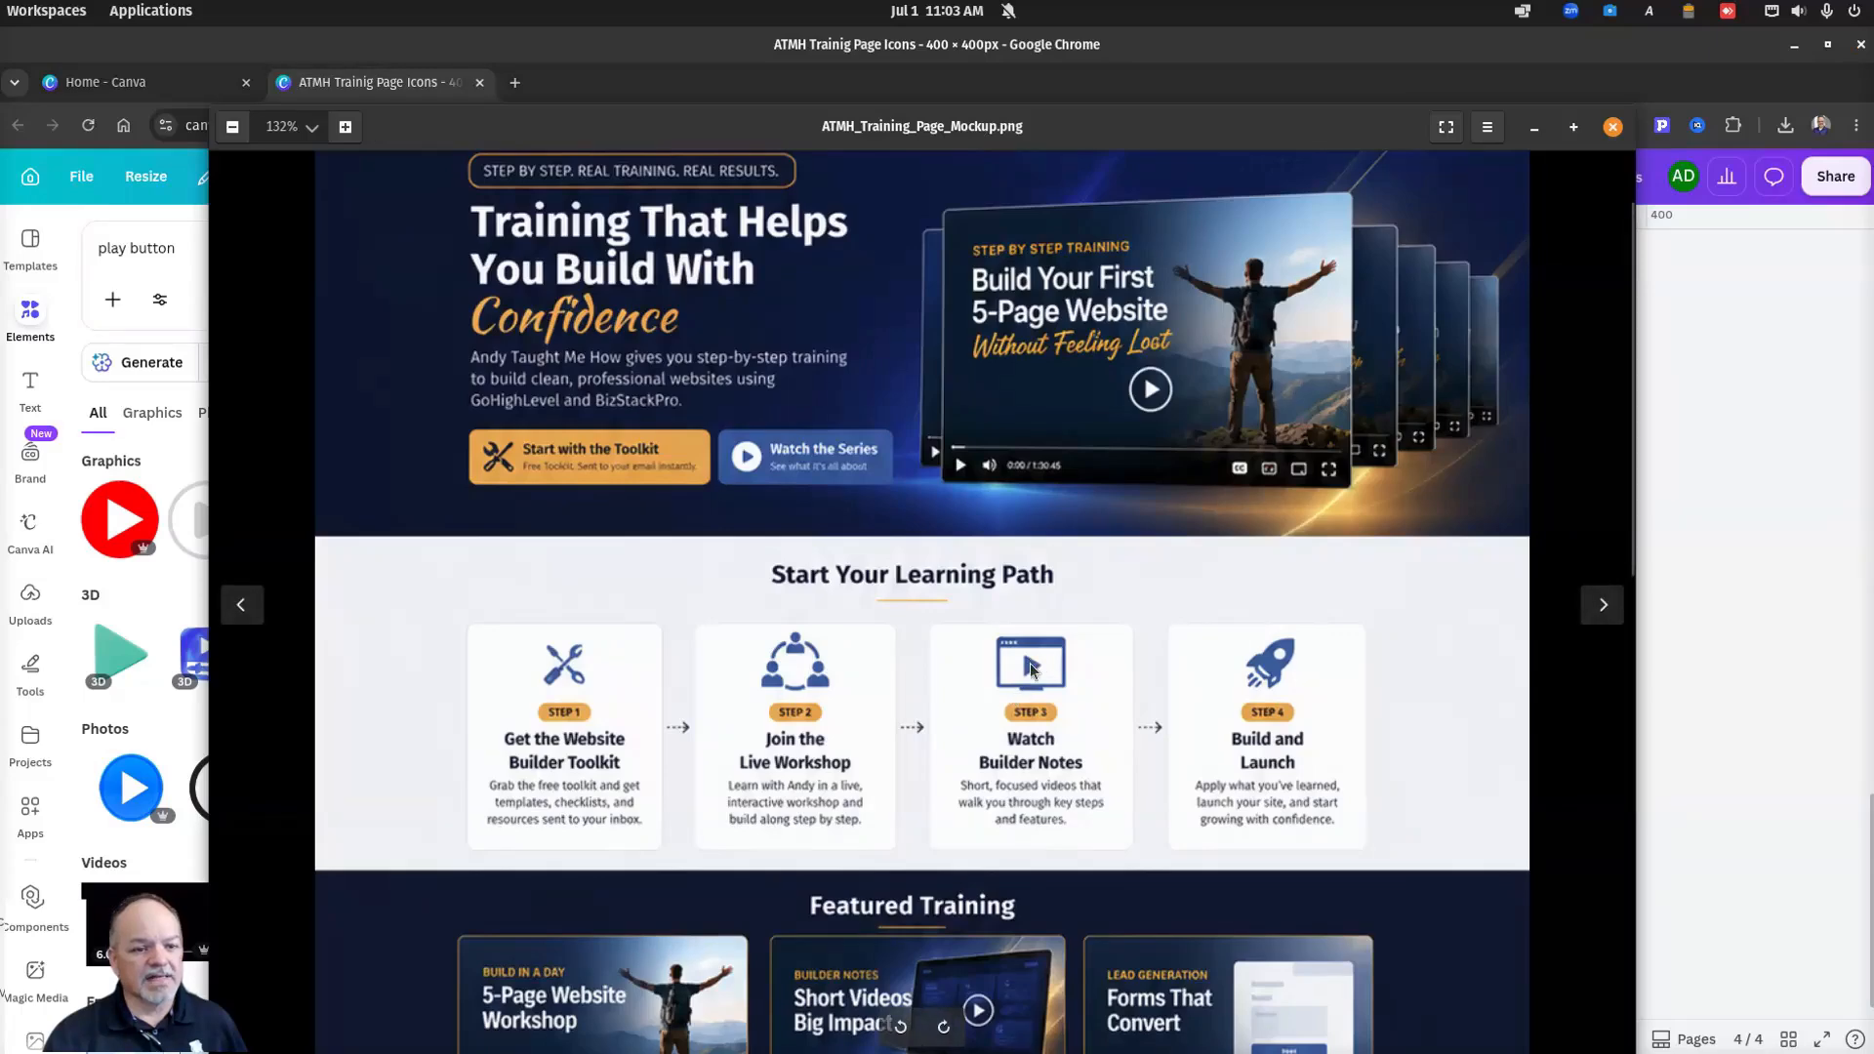
drag(796, 127, 1872, 126)
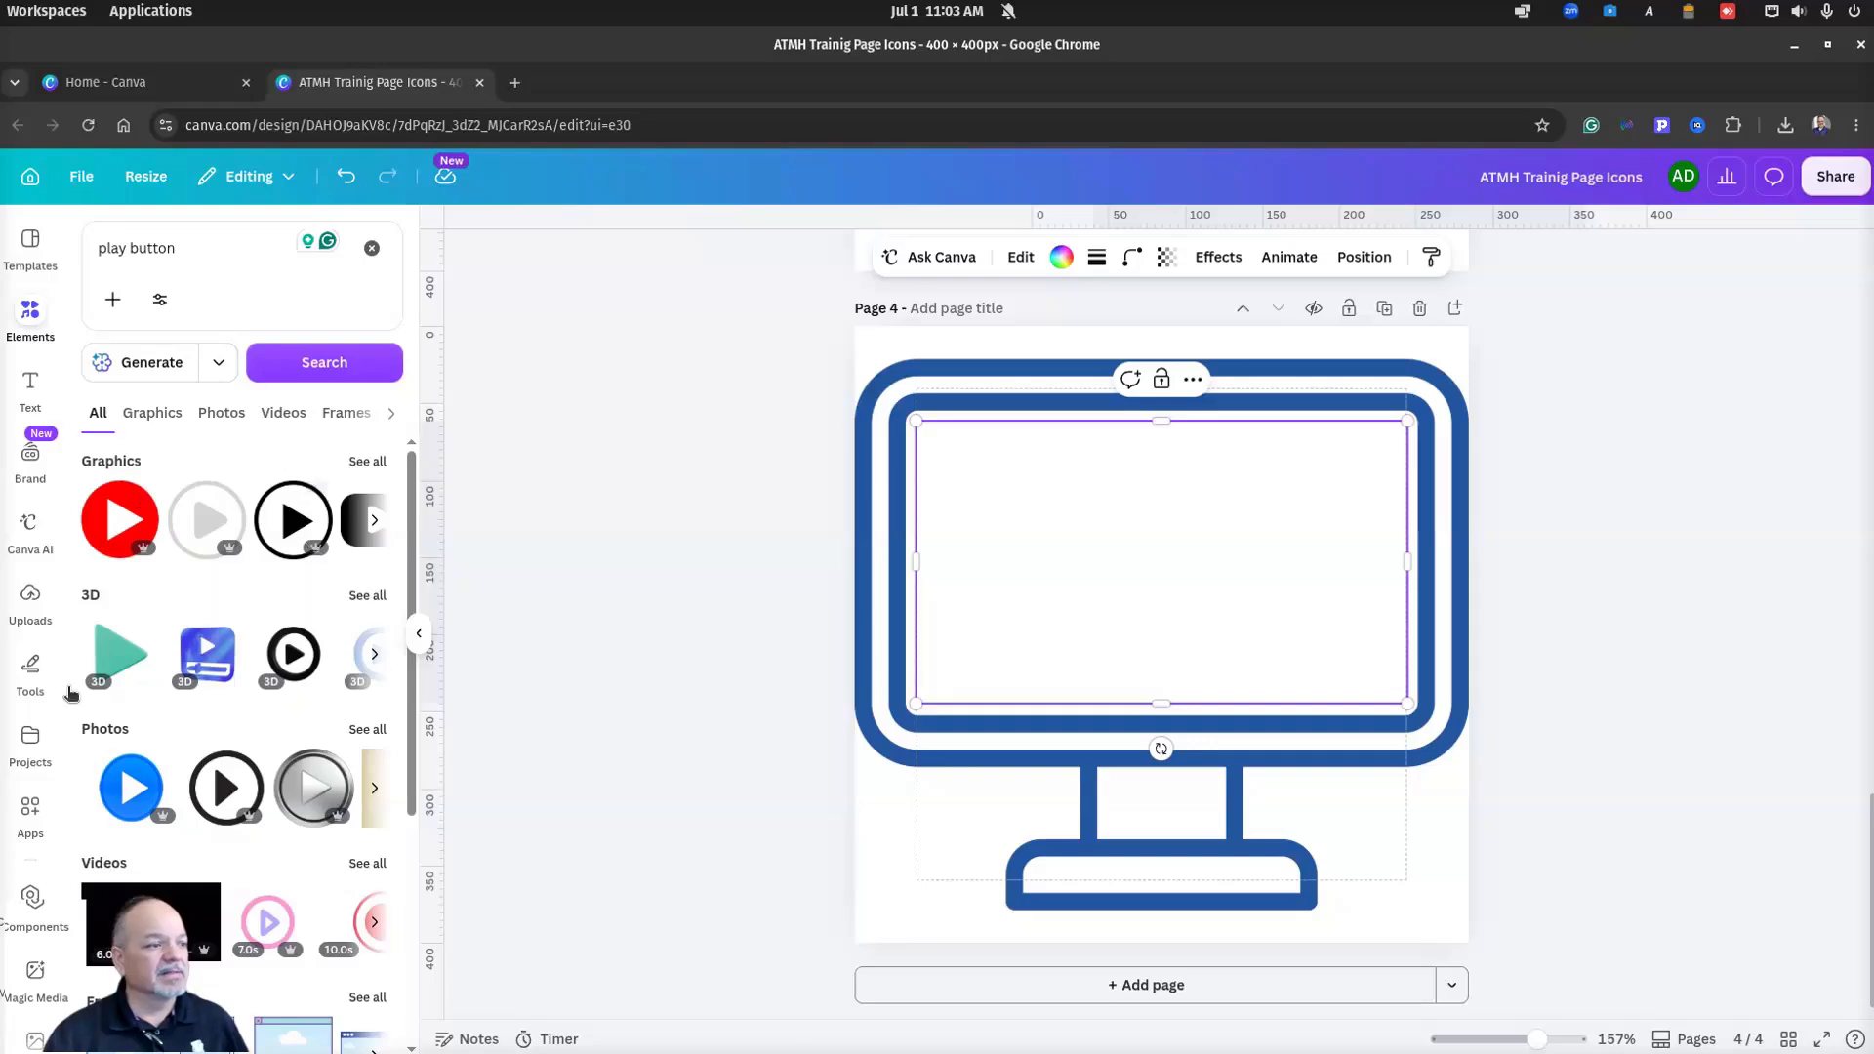
click(193, 242)
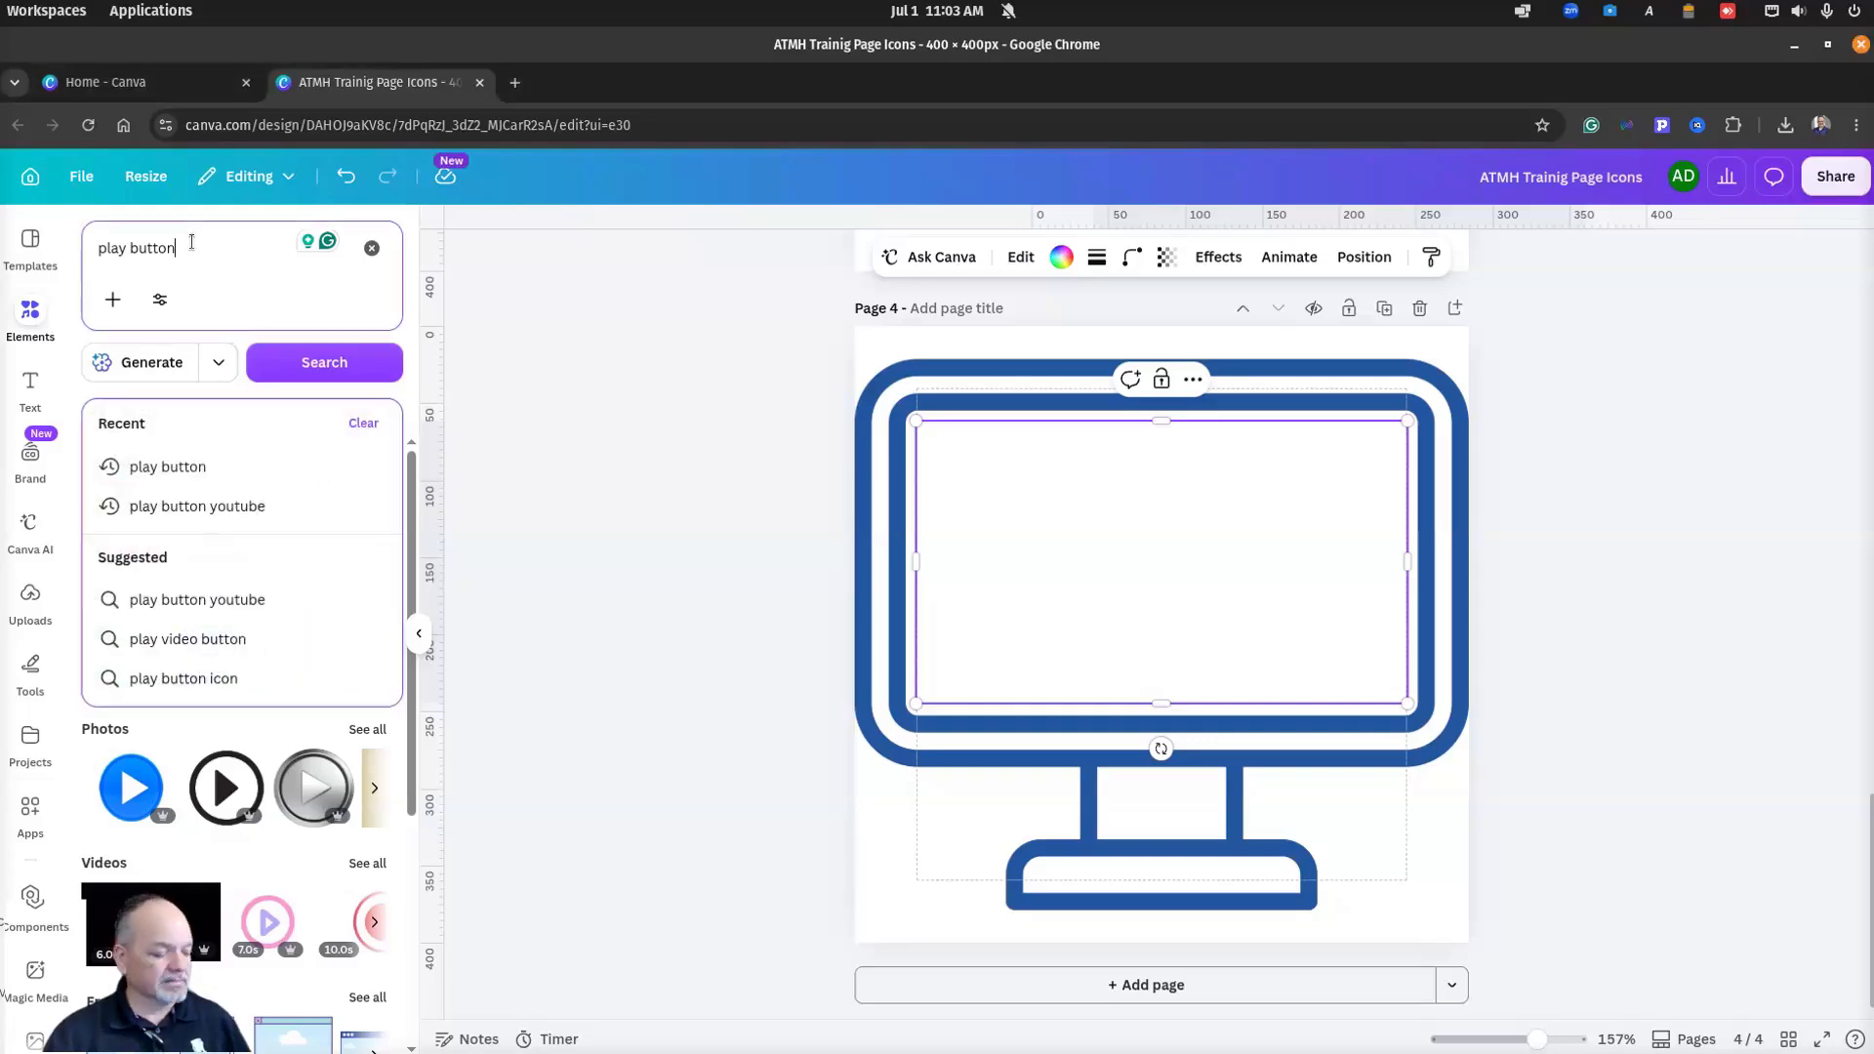
Step: Search the elements for "triangle", add the solid downward-pointing triangle, and turn it to point right, centred in the monitor's screen
key(ctrl+a)
text(triangle)
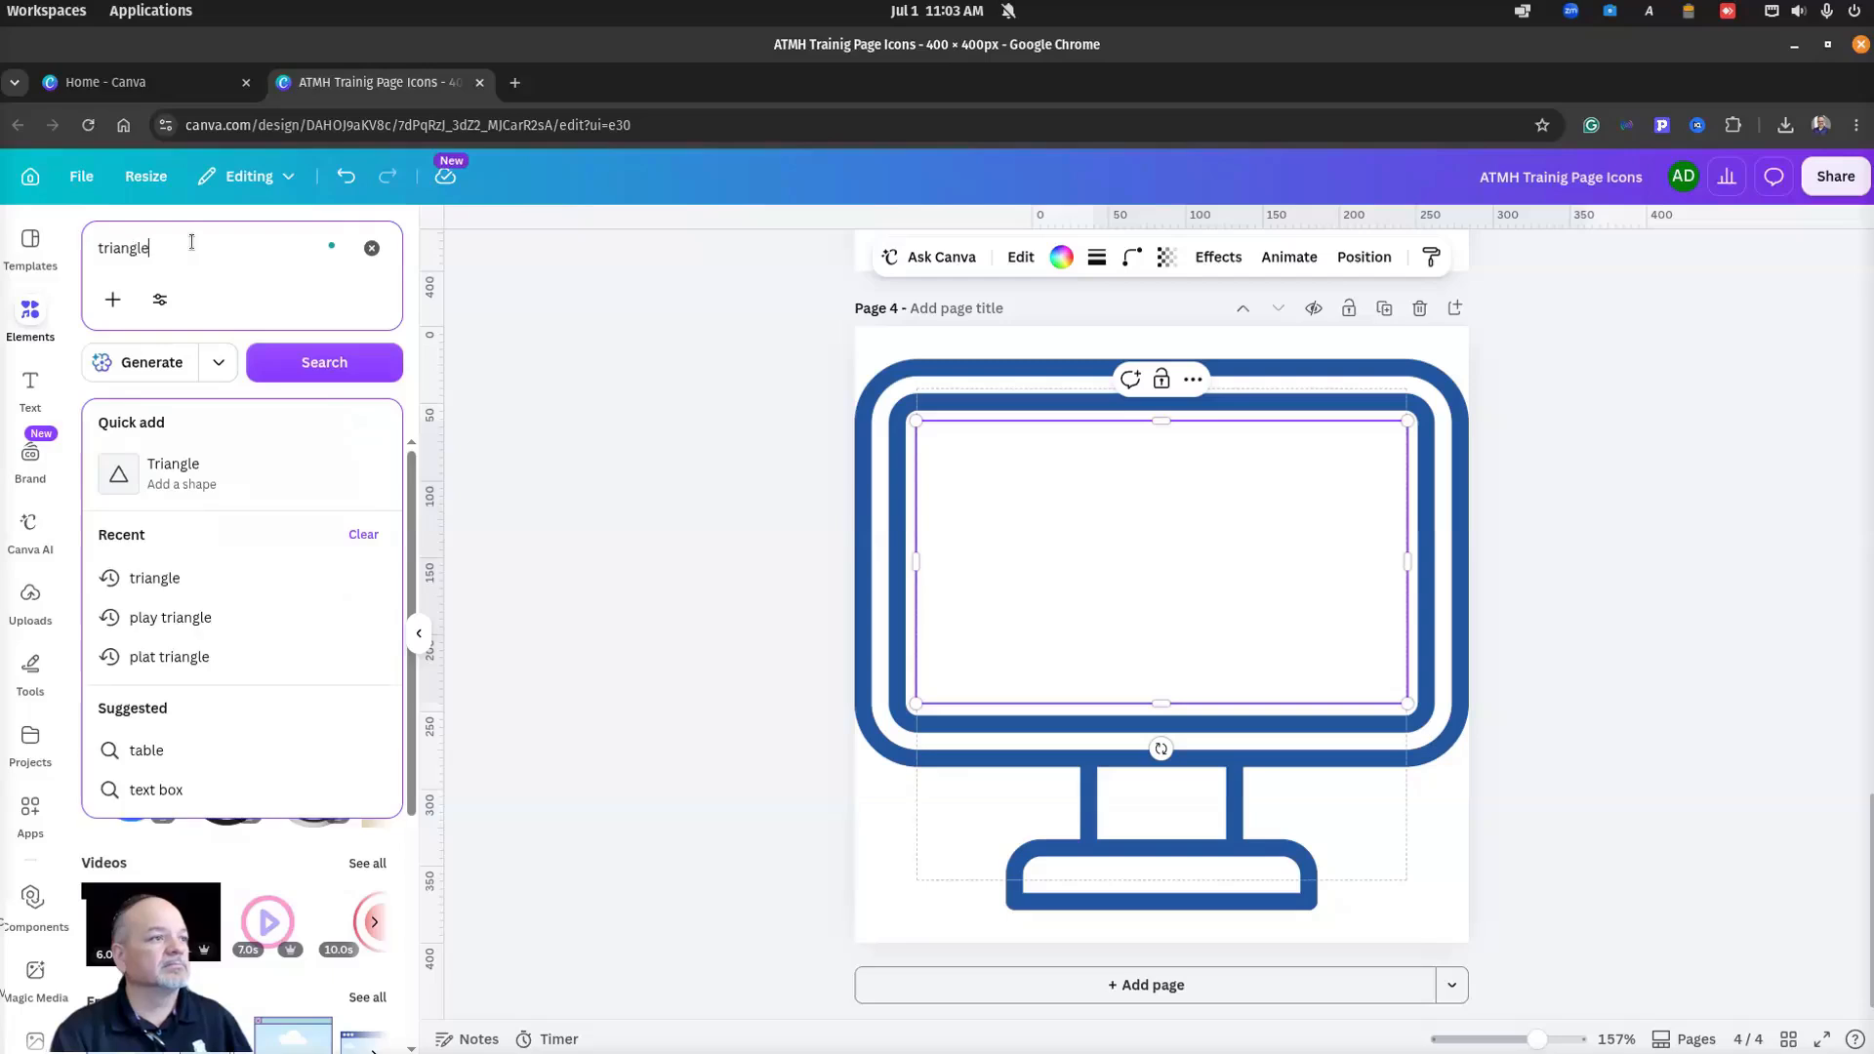
key(Return)
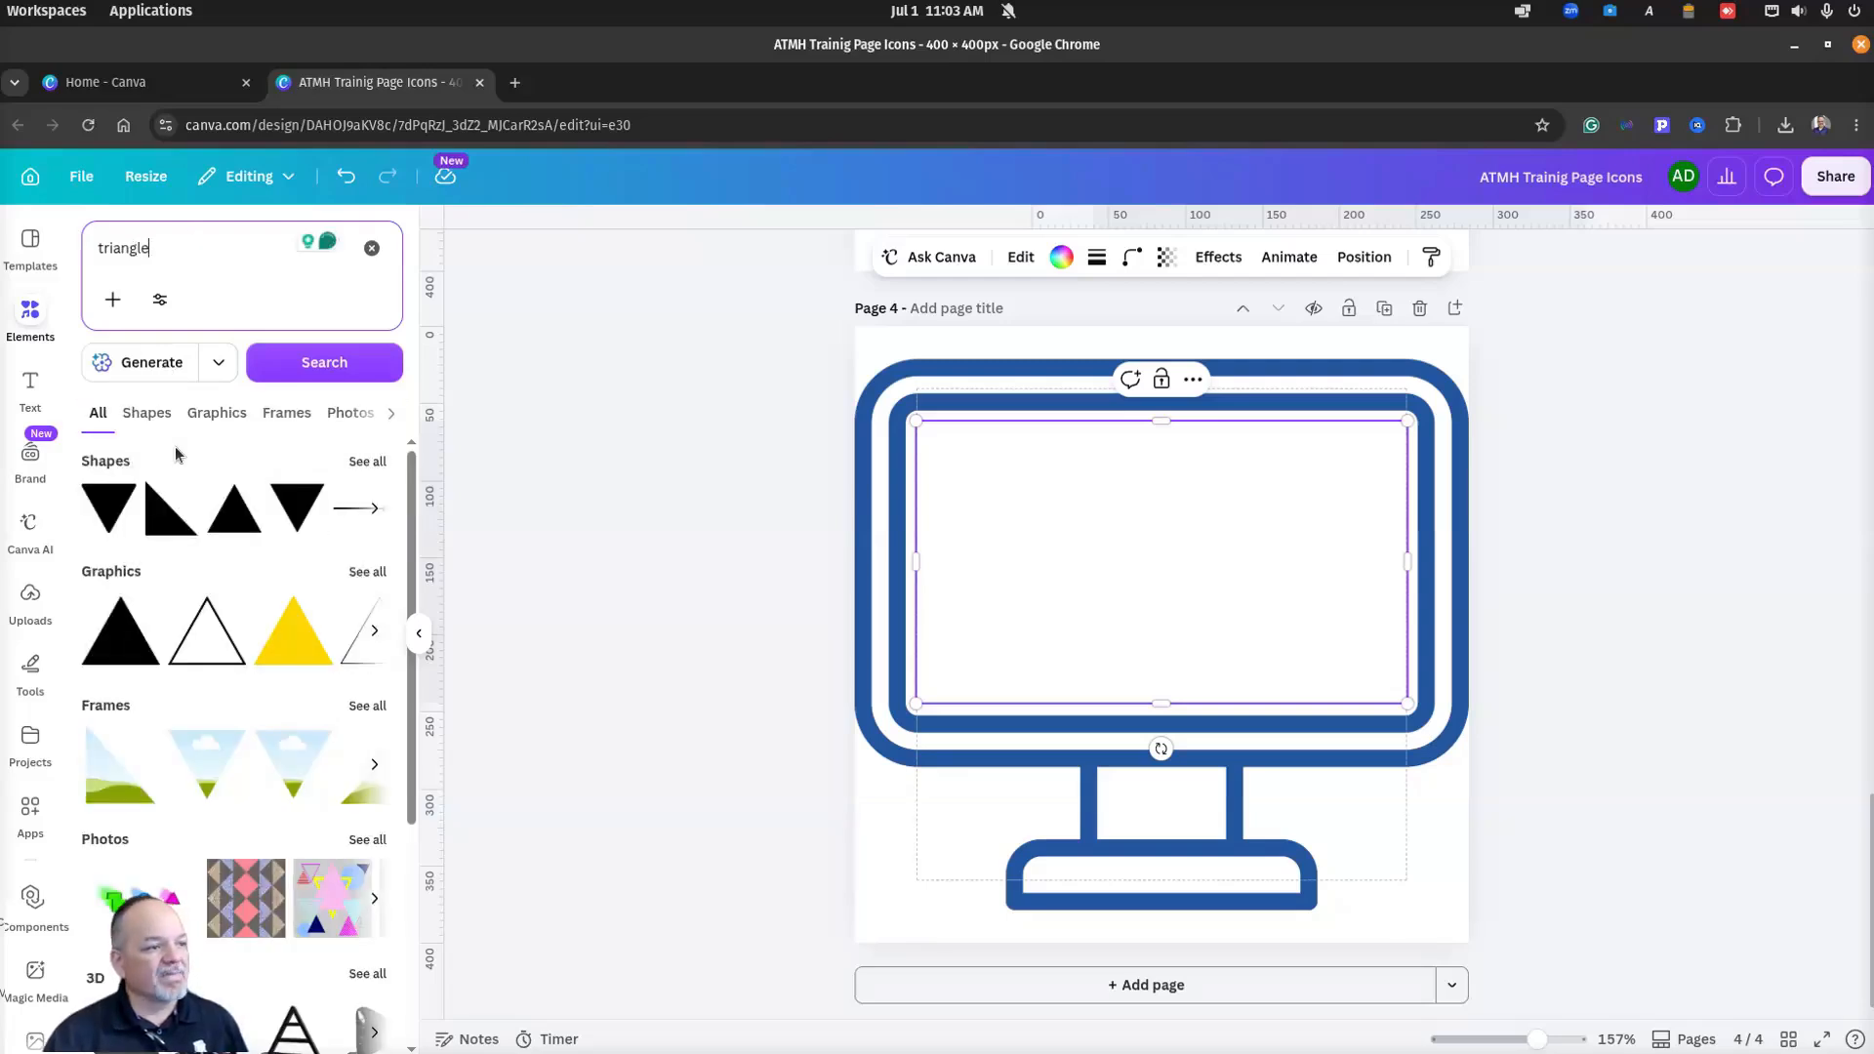
click(115, 504)
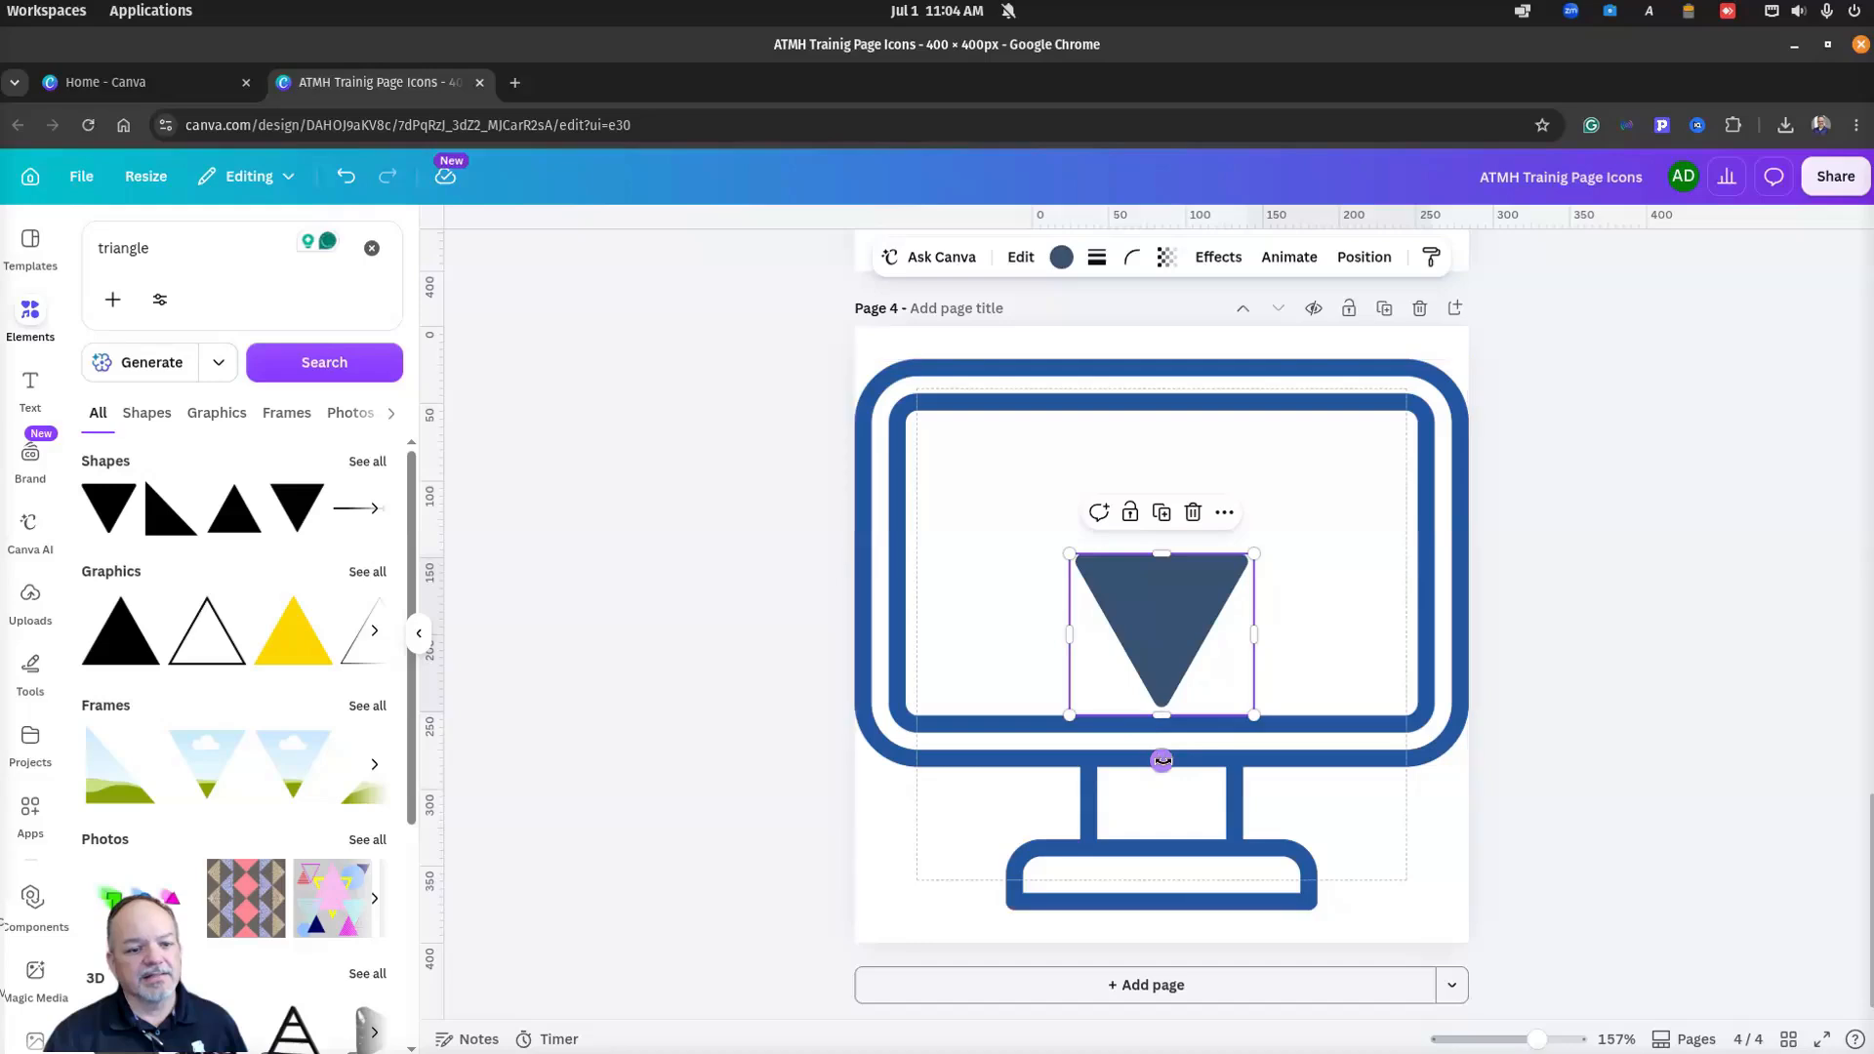
drag(1210, 745, 1337, 632)
drag(1144, 649, 1142, 575)
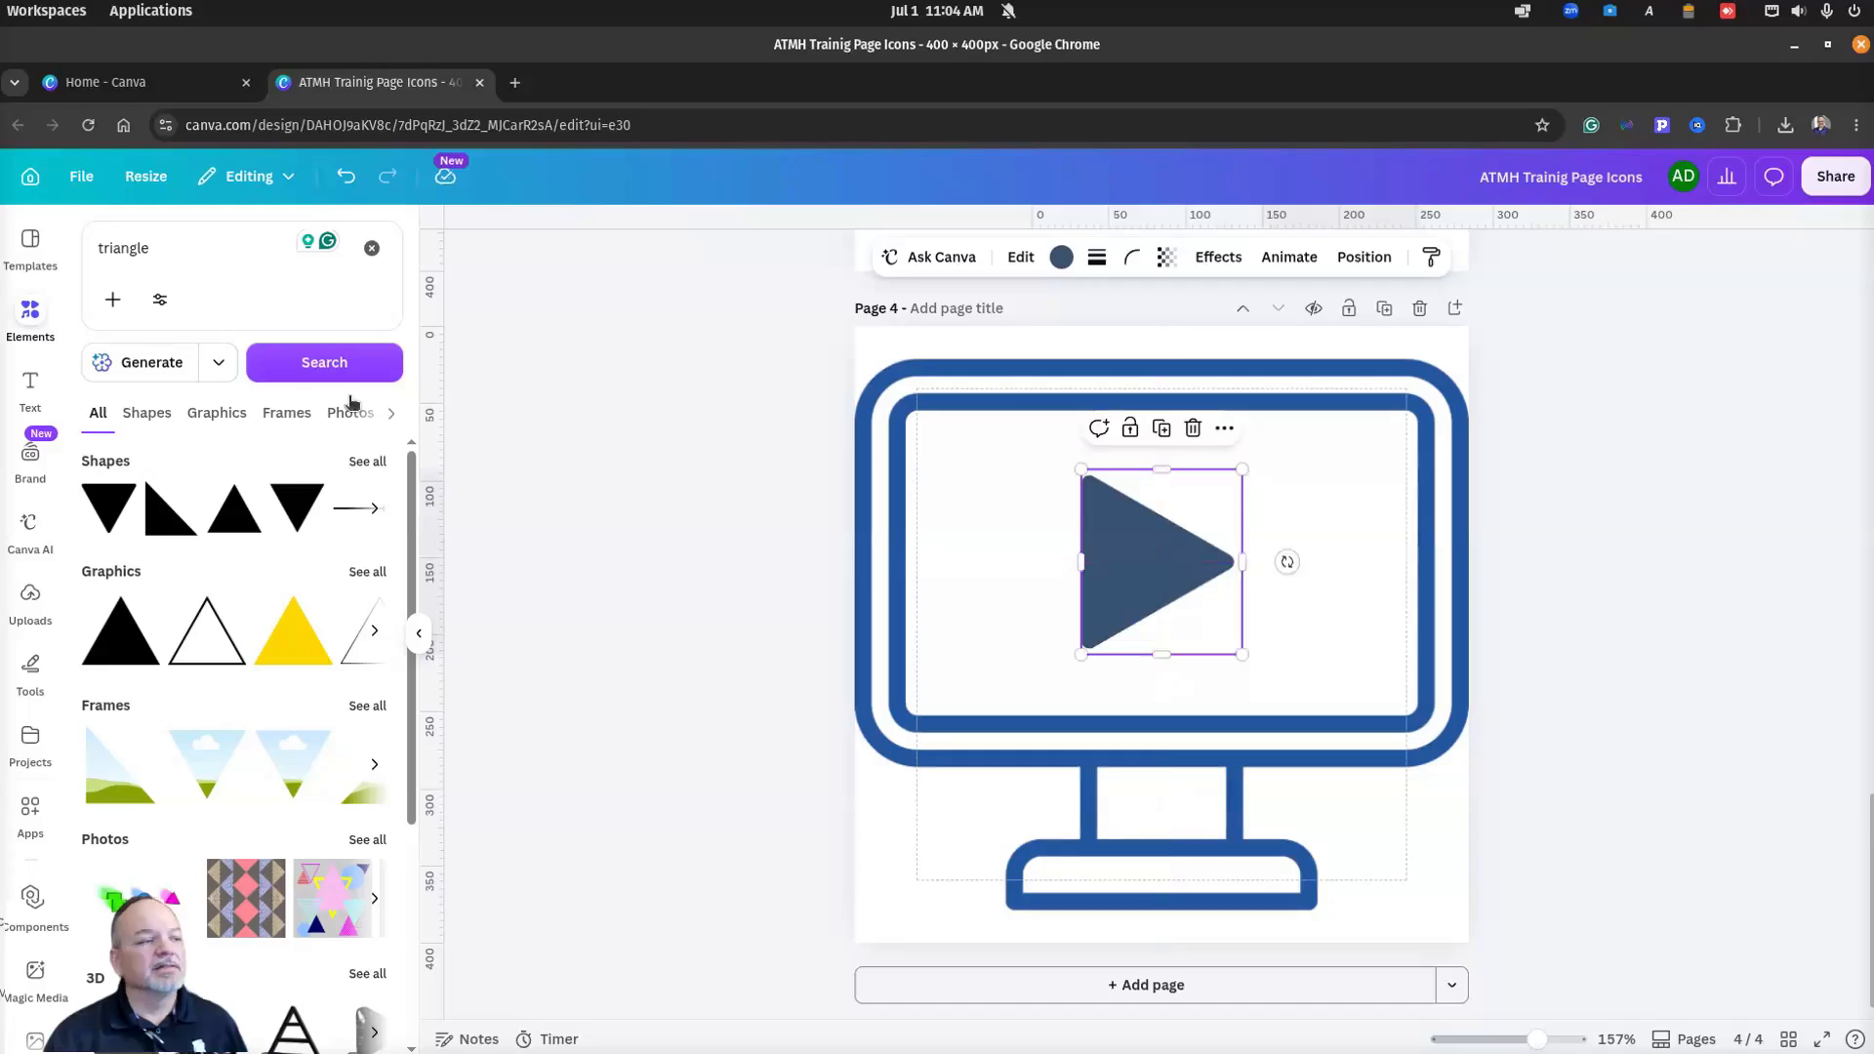
Step: Recolor the play triangle with the blue already used in the design
click(1062, 259)
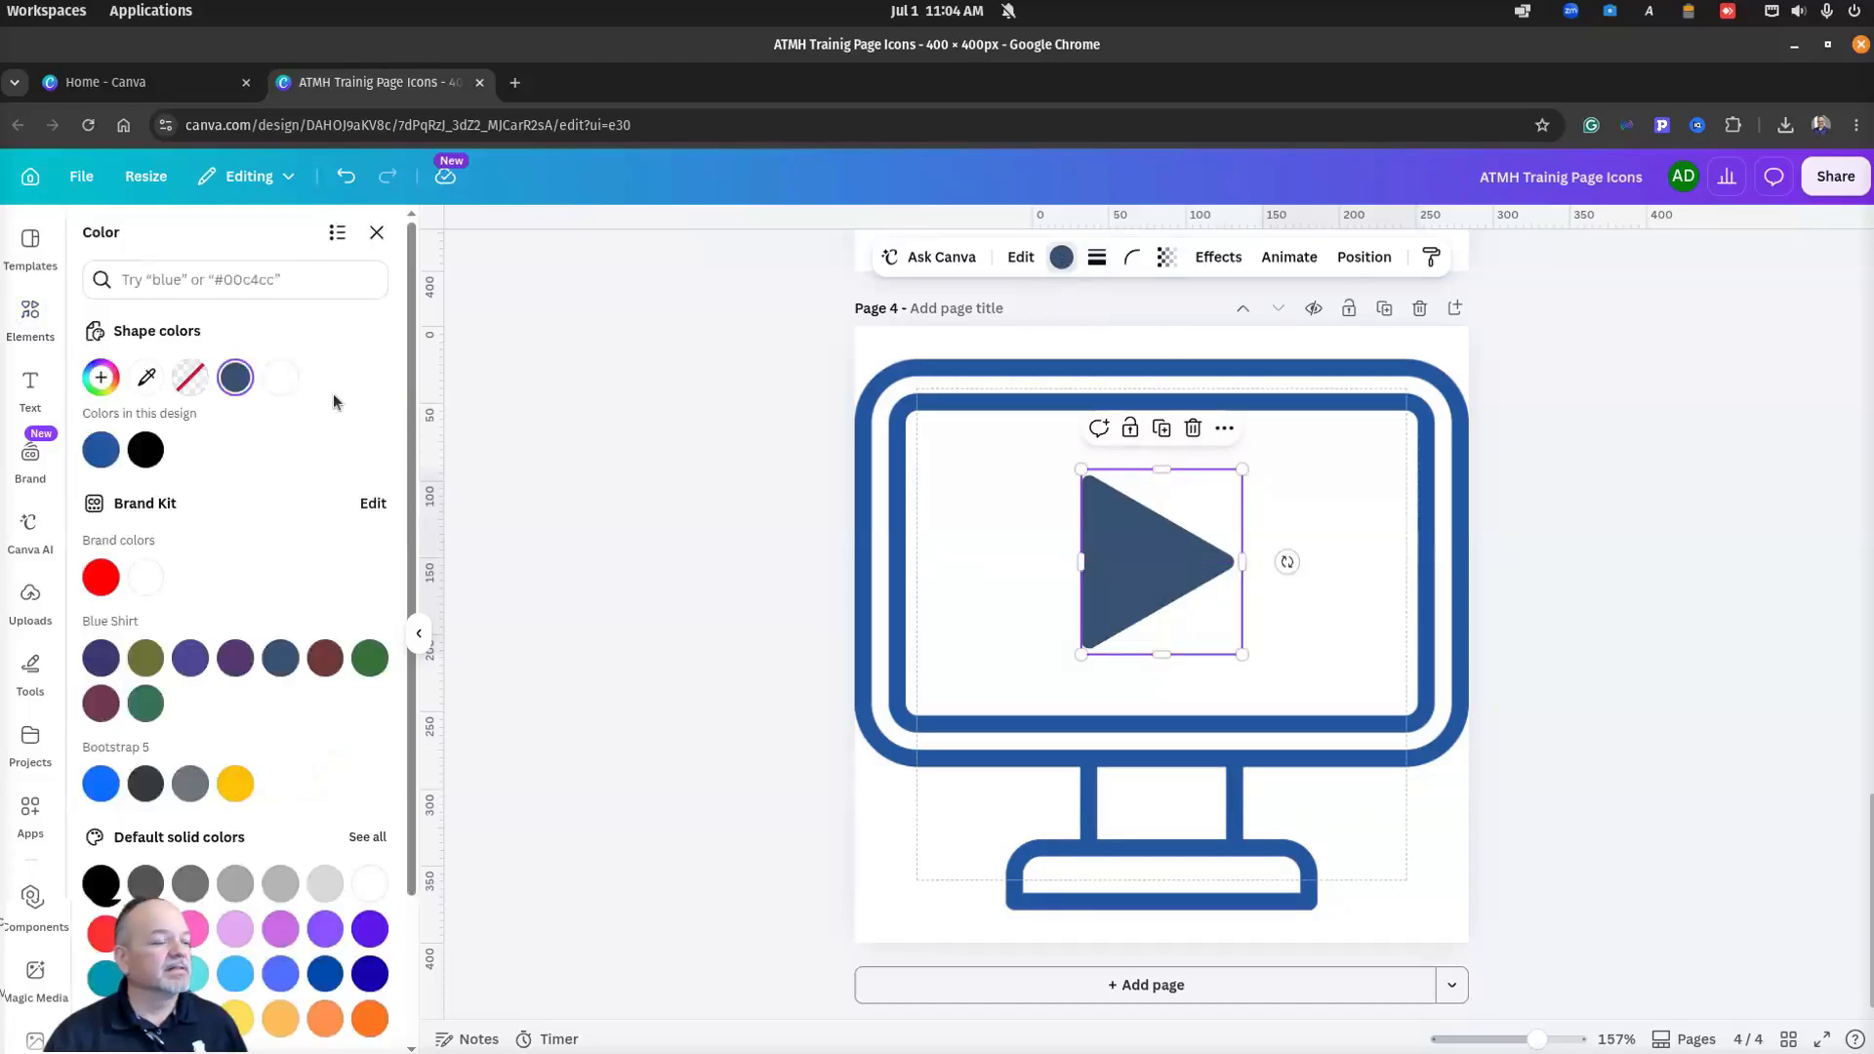
click(101, 451)
click(1686, 472)
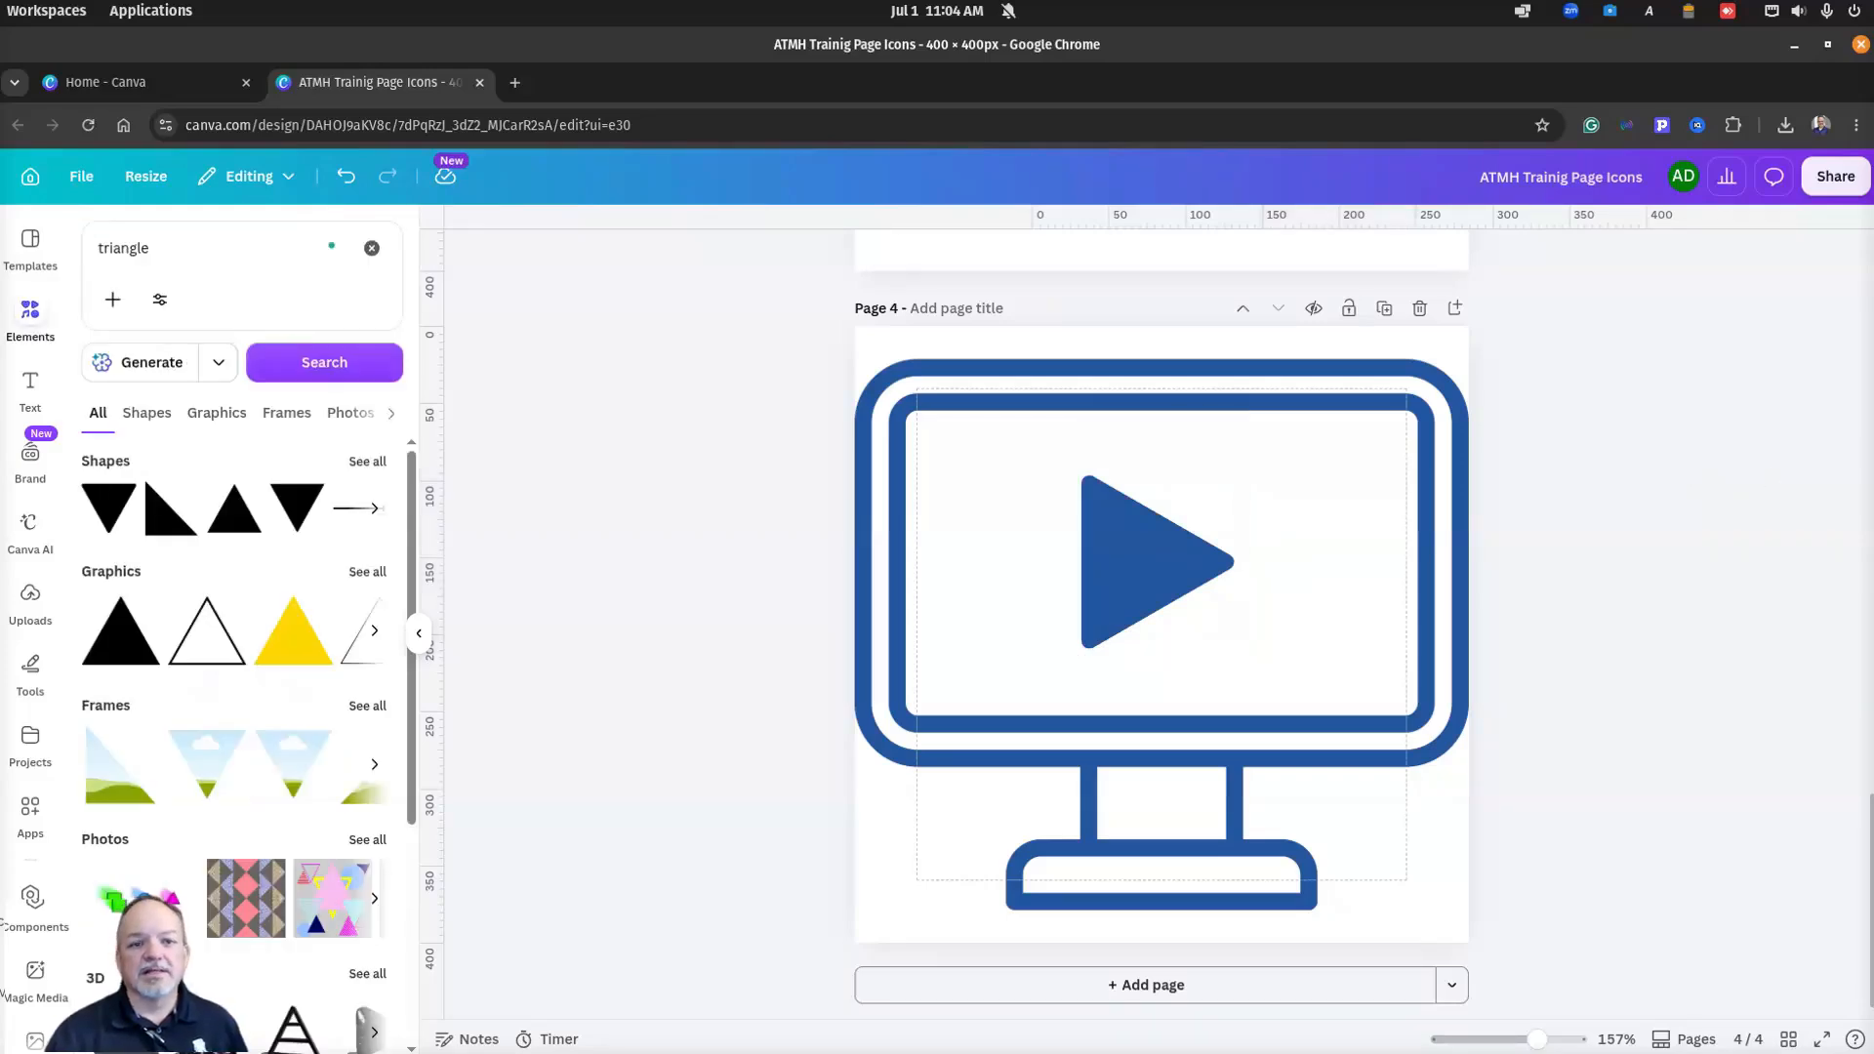
Step: Check the icons in the ATMH_Training_Page_Mockup.png image and title page 4 "Monitor Play Button"
drag(1873, 117, 1154, 155)
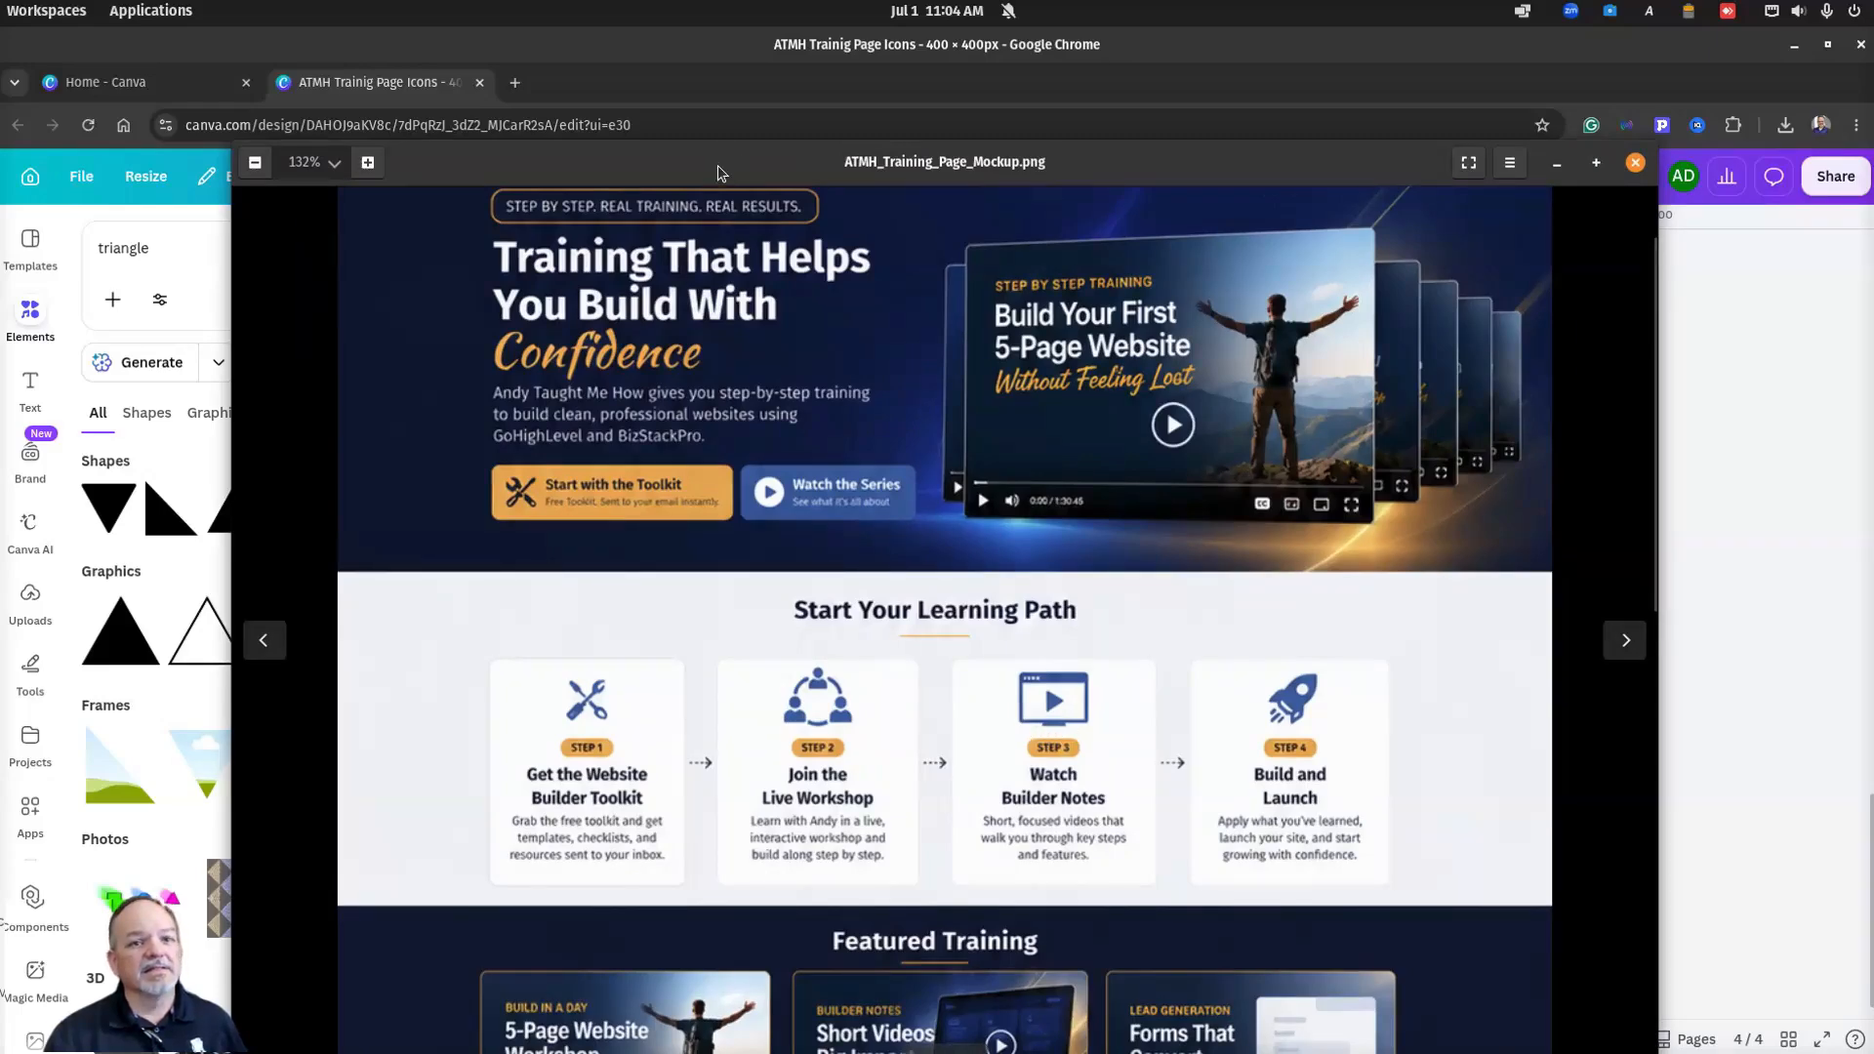
drag(717, 167, 1872, 142)
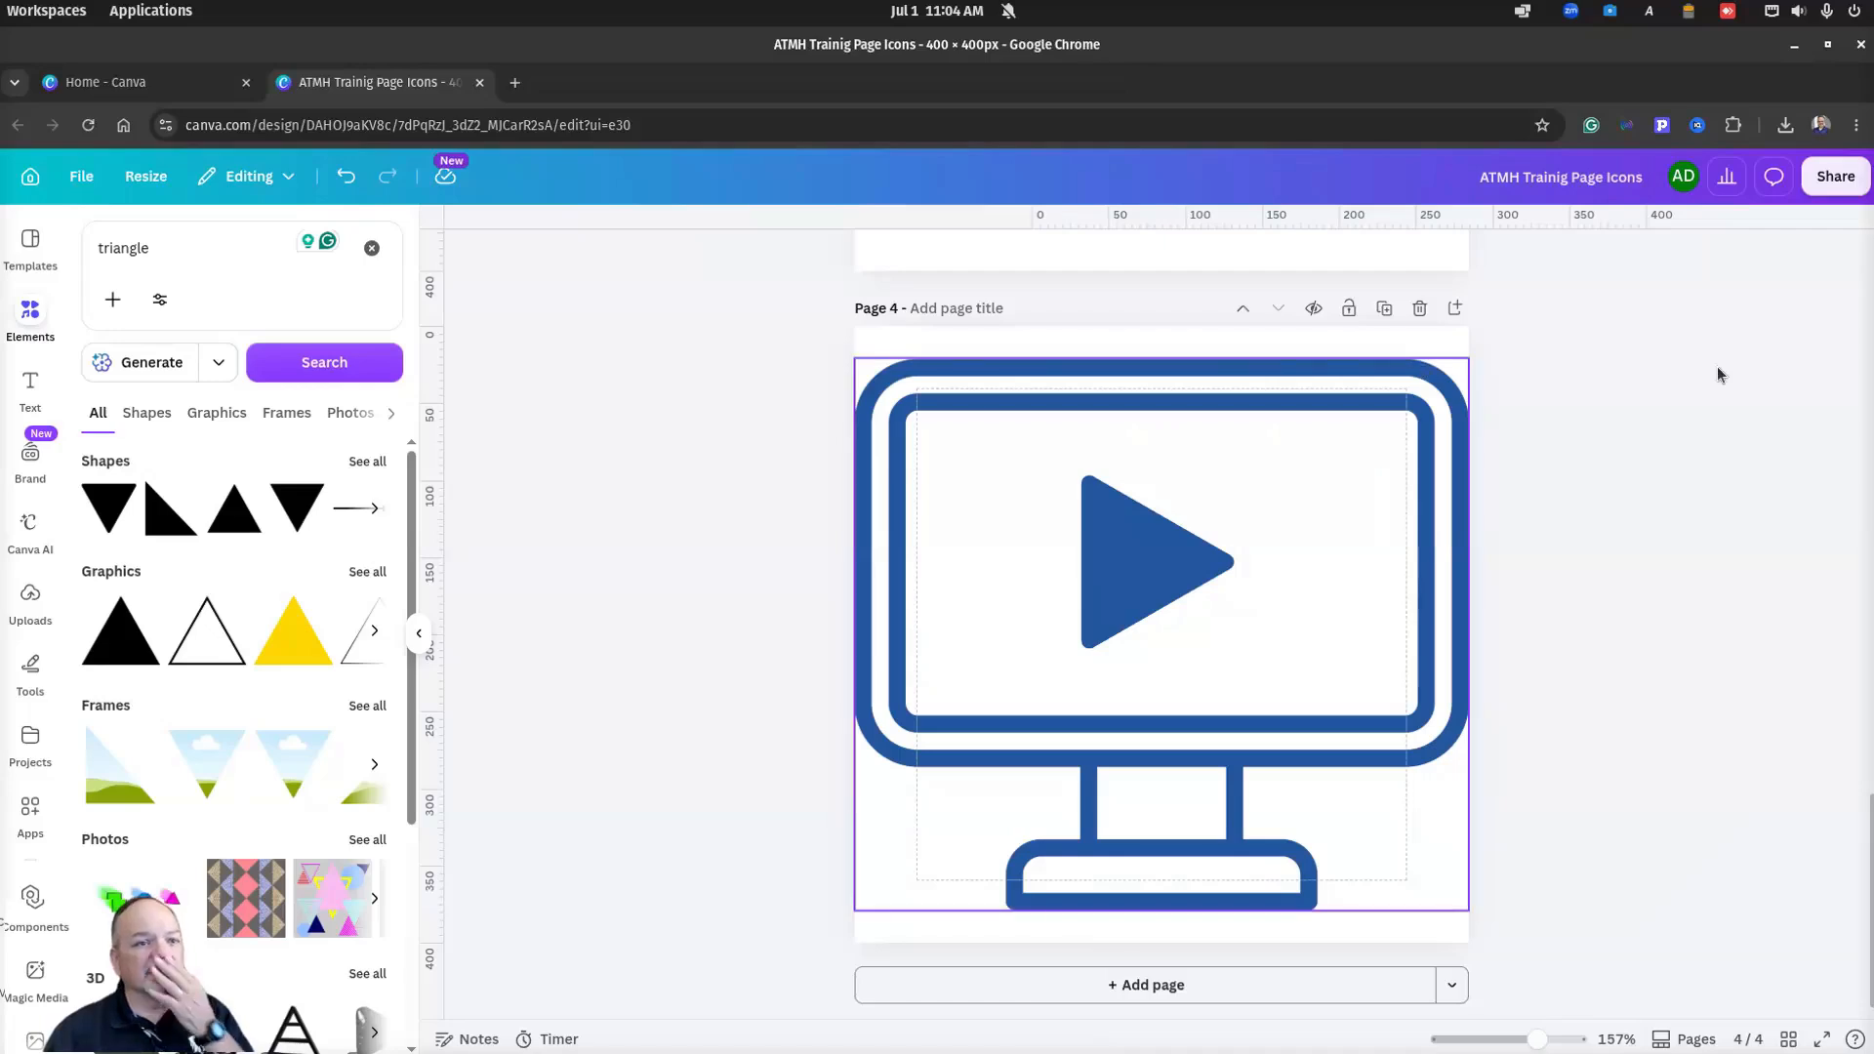
click(921, 308)
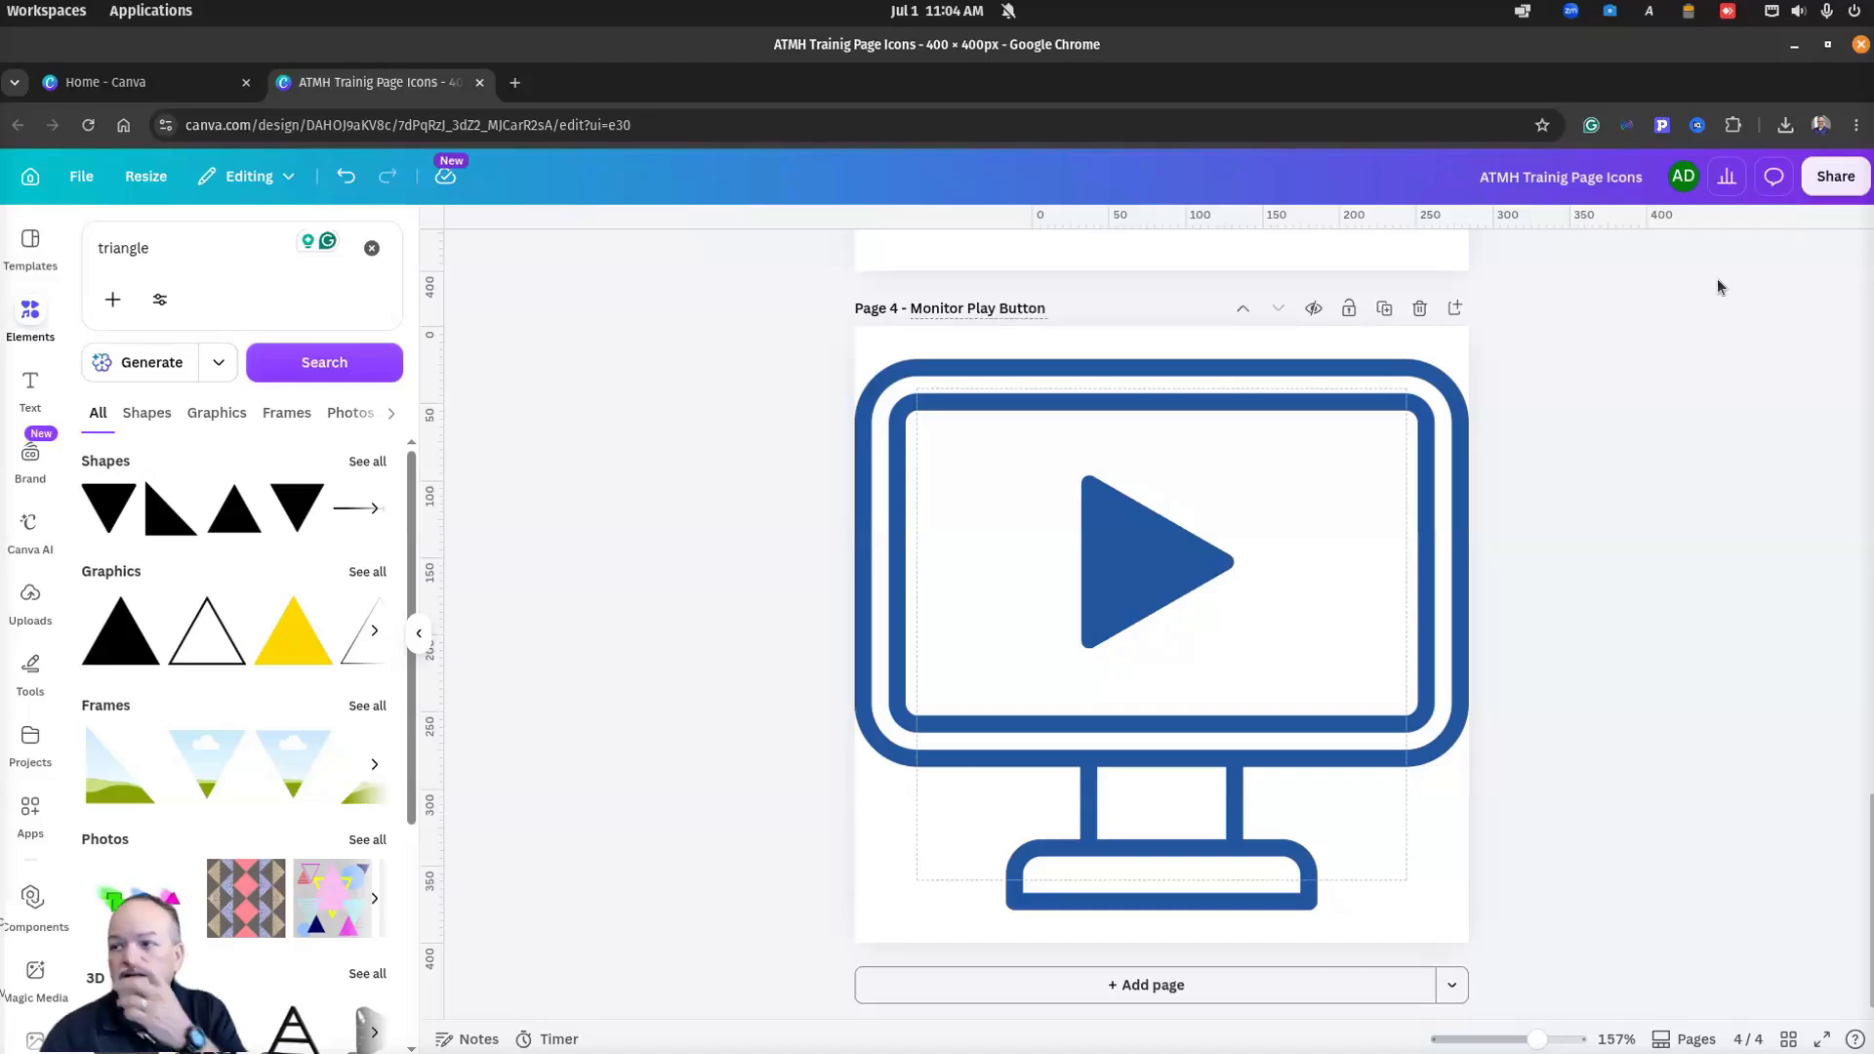
mouse_move(1873, 88)
mouse_down()
mouse_move(583, 88)
mouse_move(590, 70)
mouse_move(1059, 66)
mouse_move(1873, 82)
mouse_up()
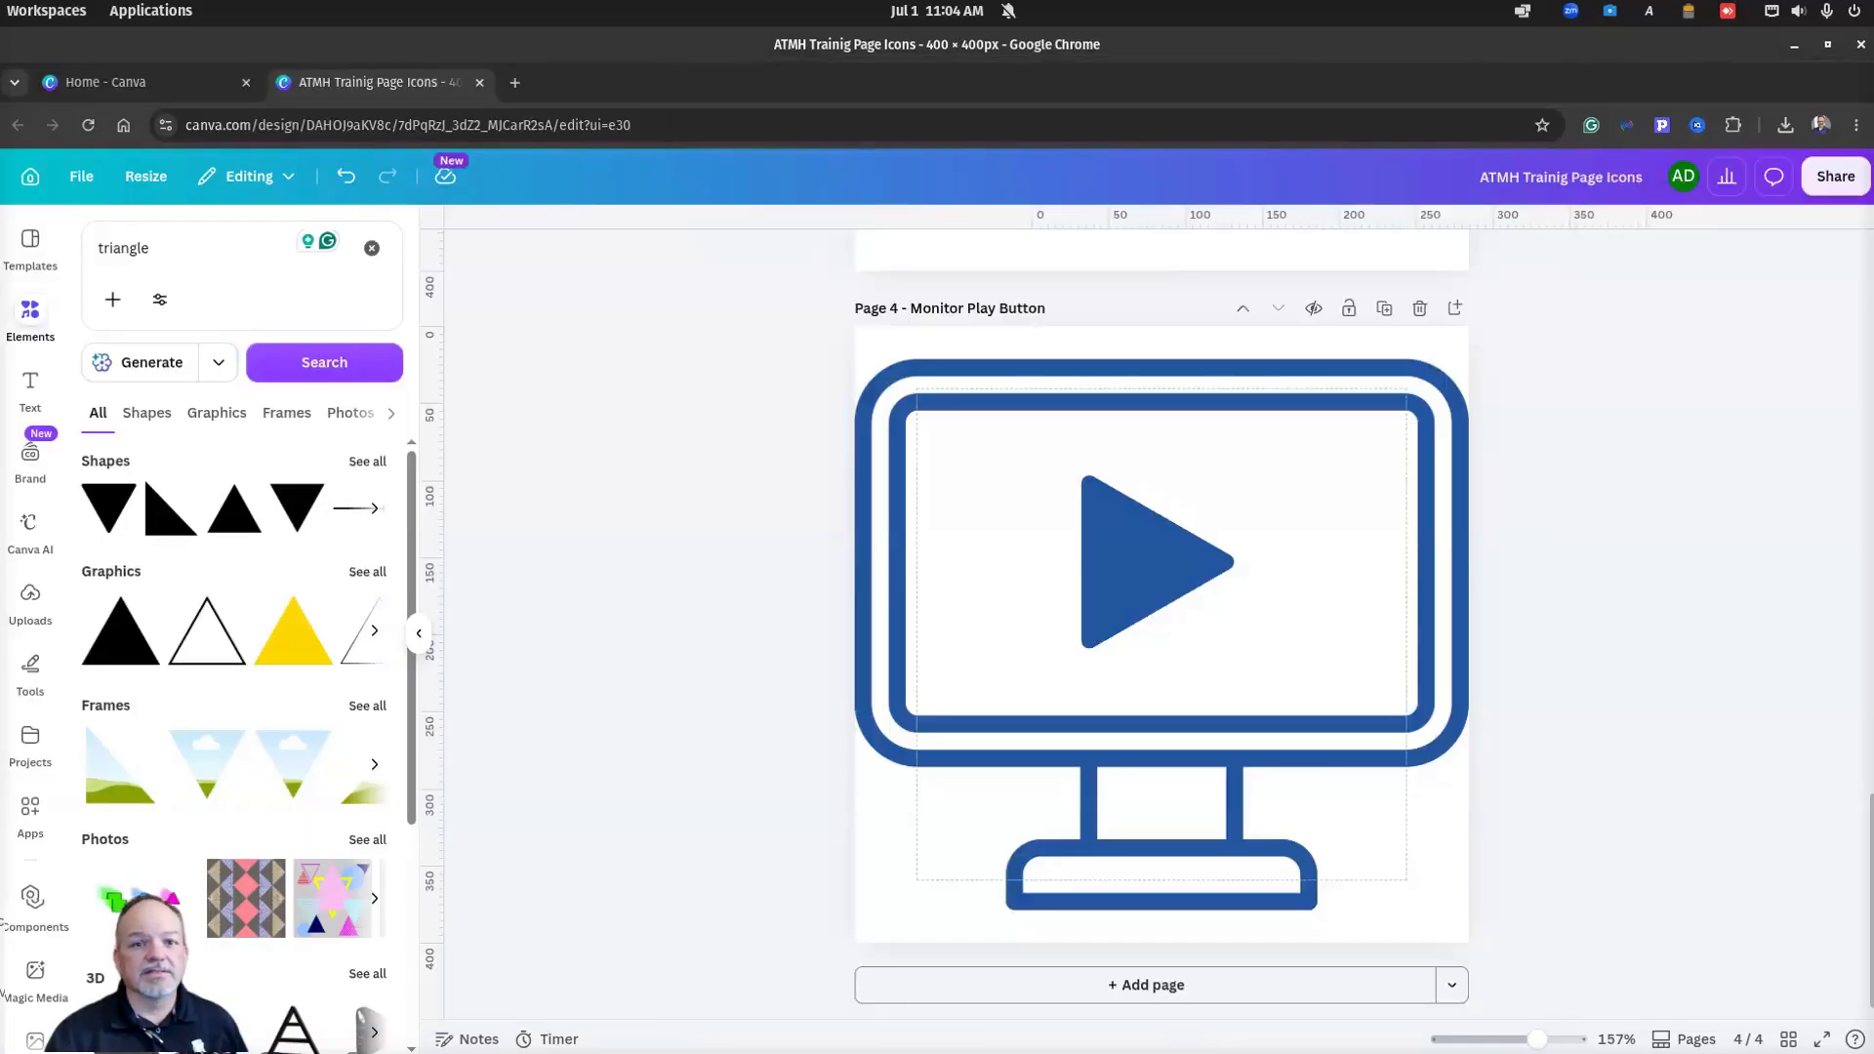
Step: Add a new page after page 4 and place the solid black rocket graphic found by searching for "rocket"
click(1454, 308)
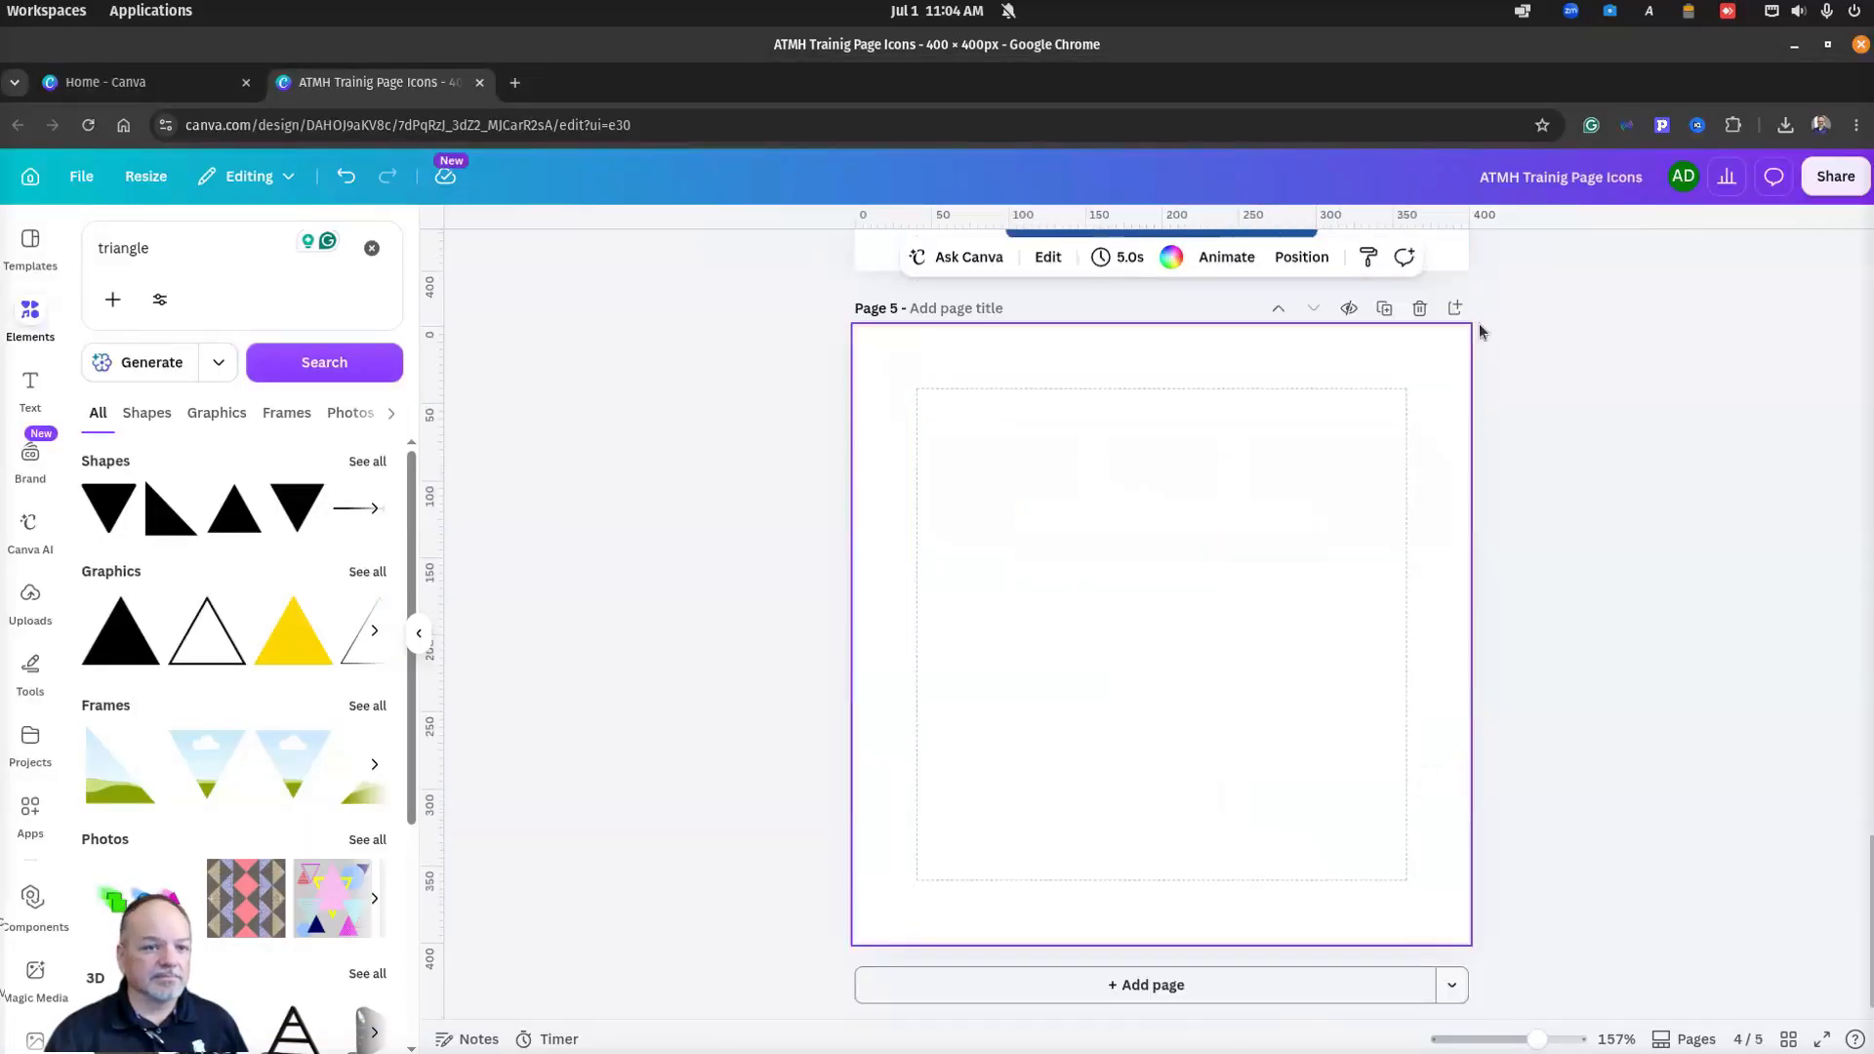
double_click(164, 248)
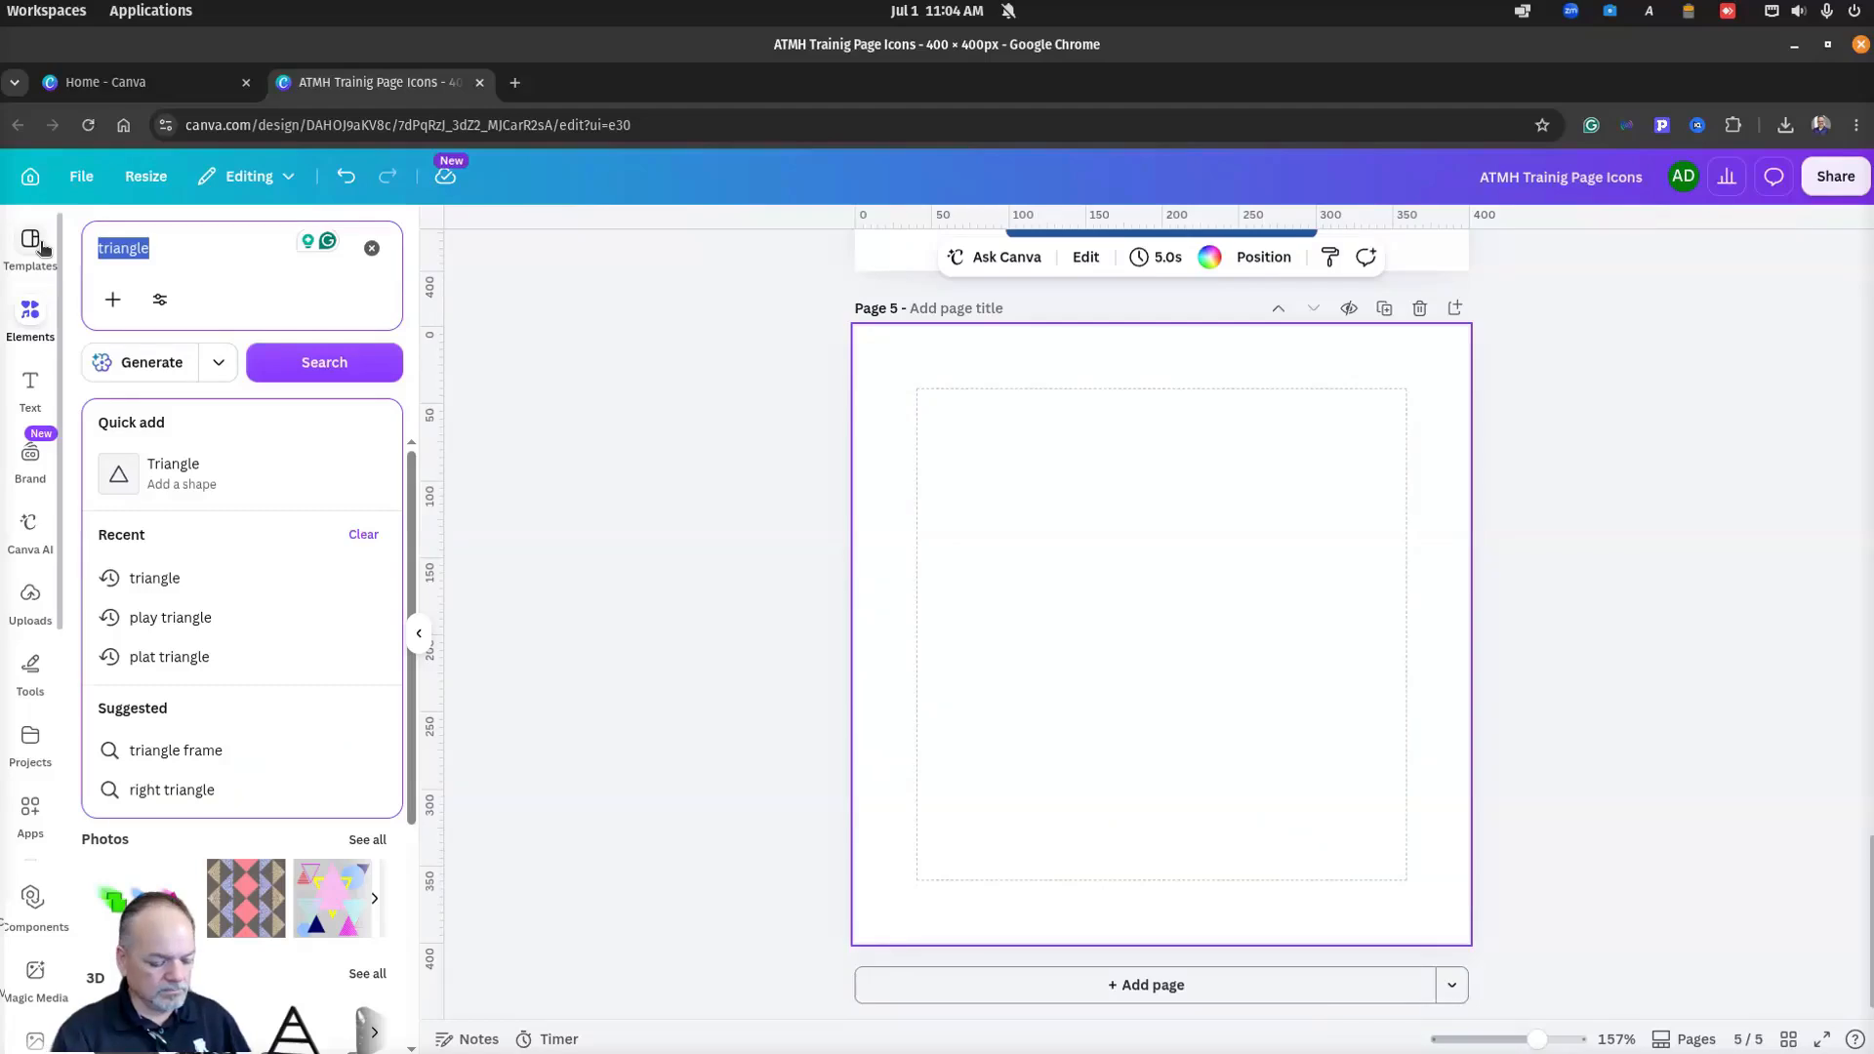
text(rocket)
key(Return)
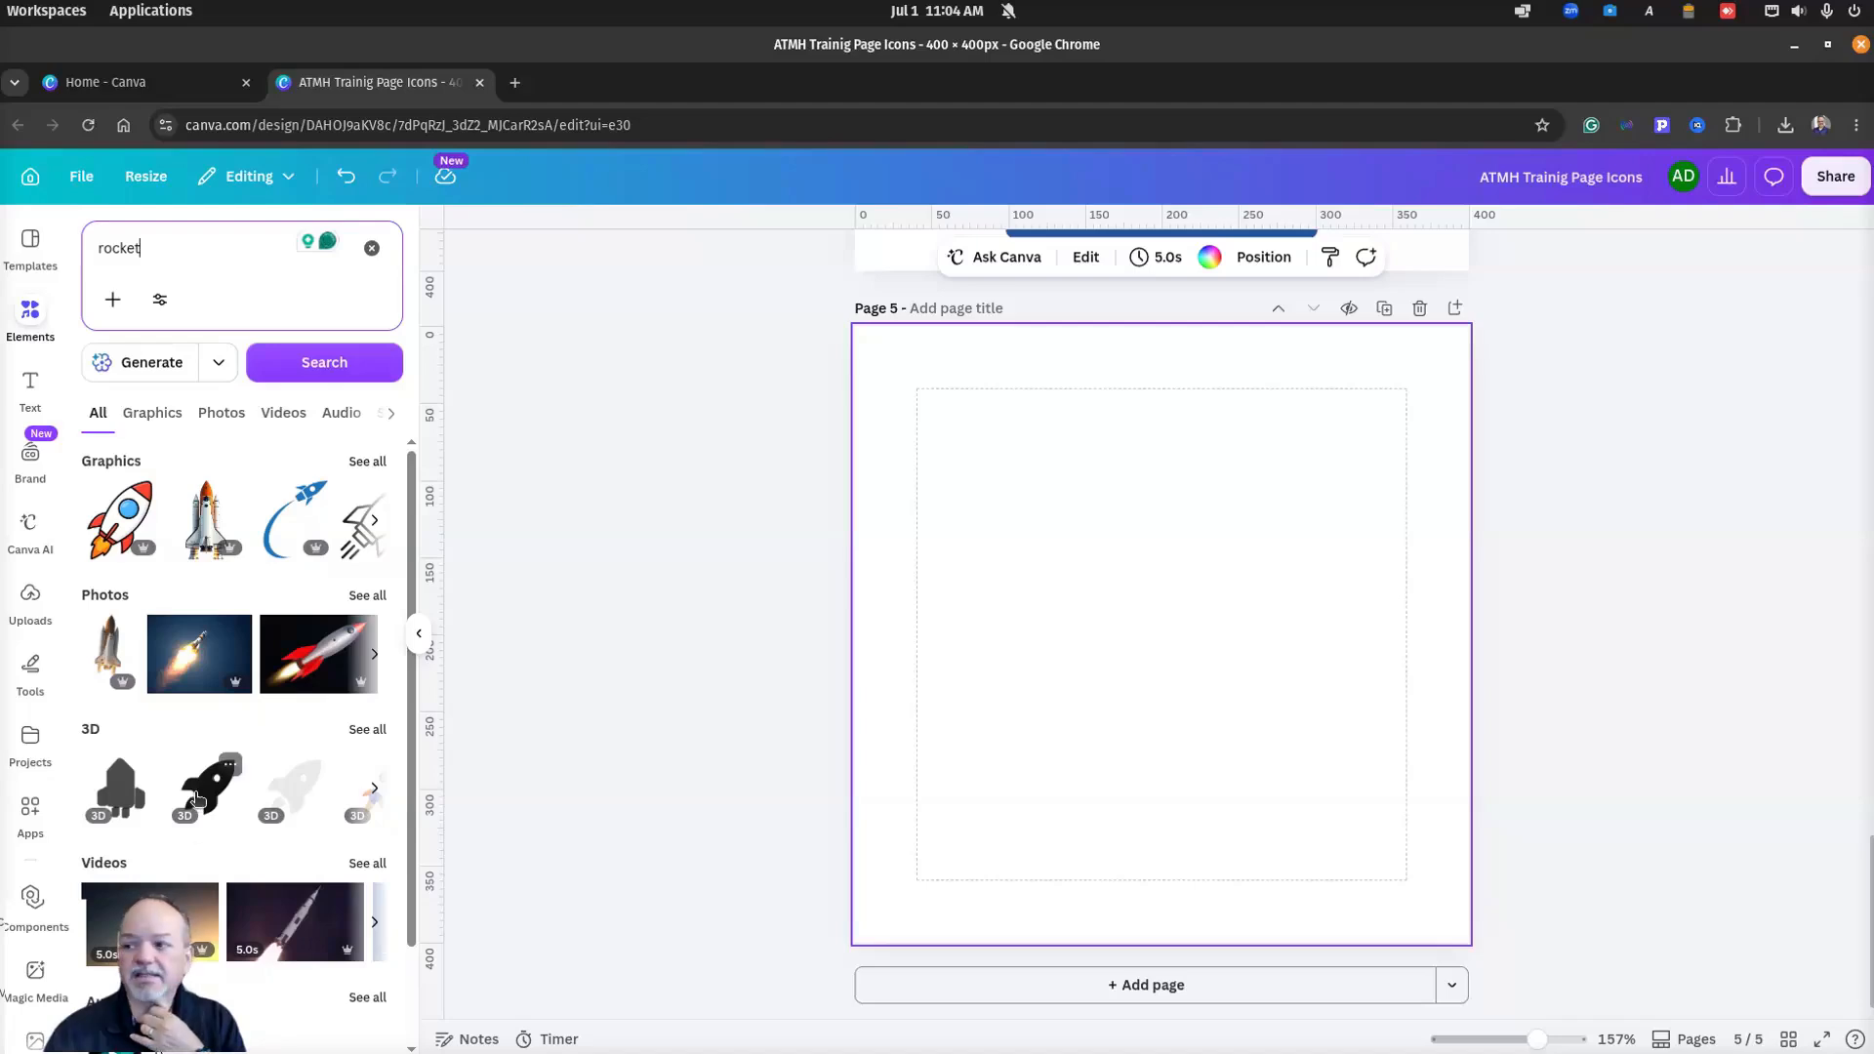
click(367, 463)
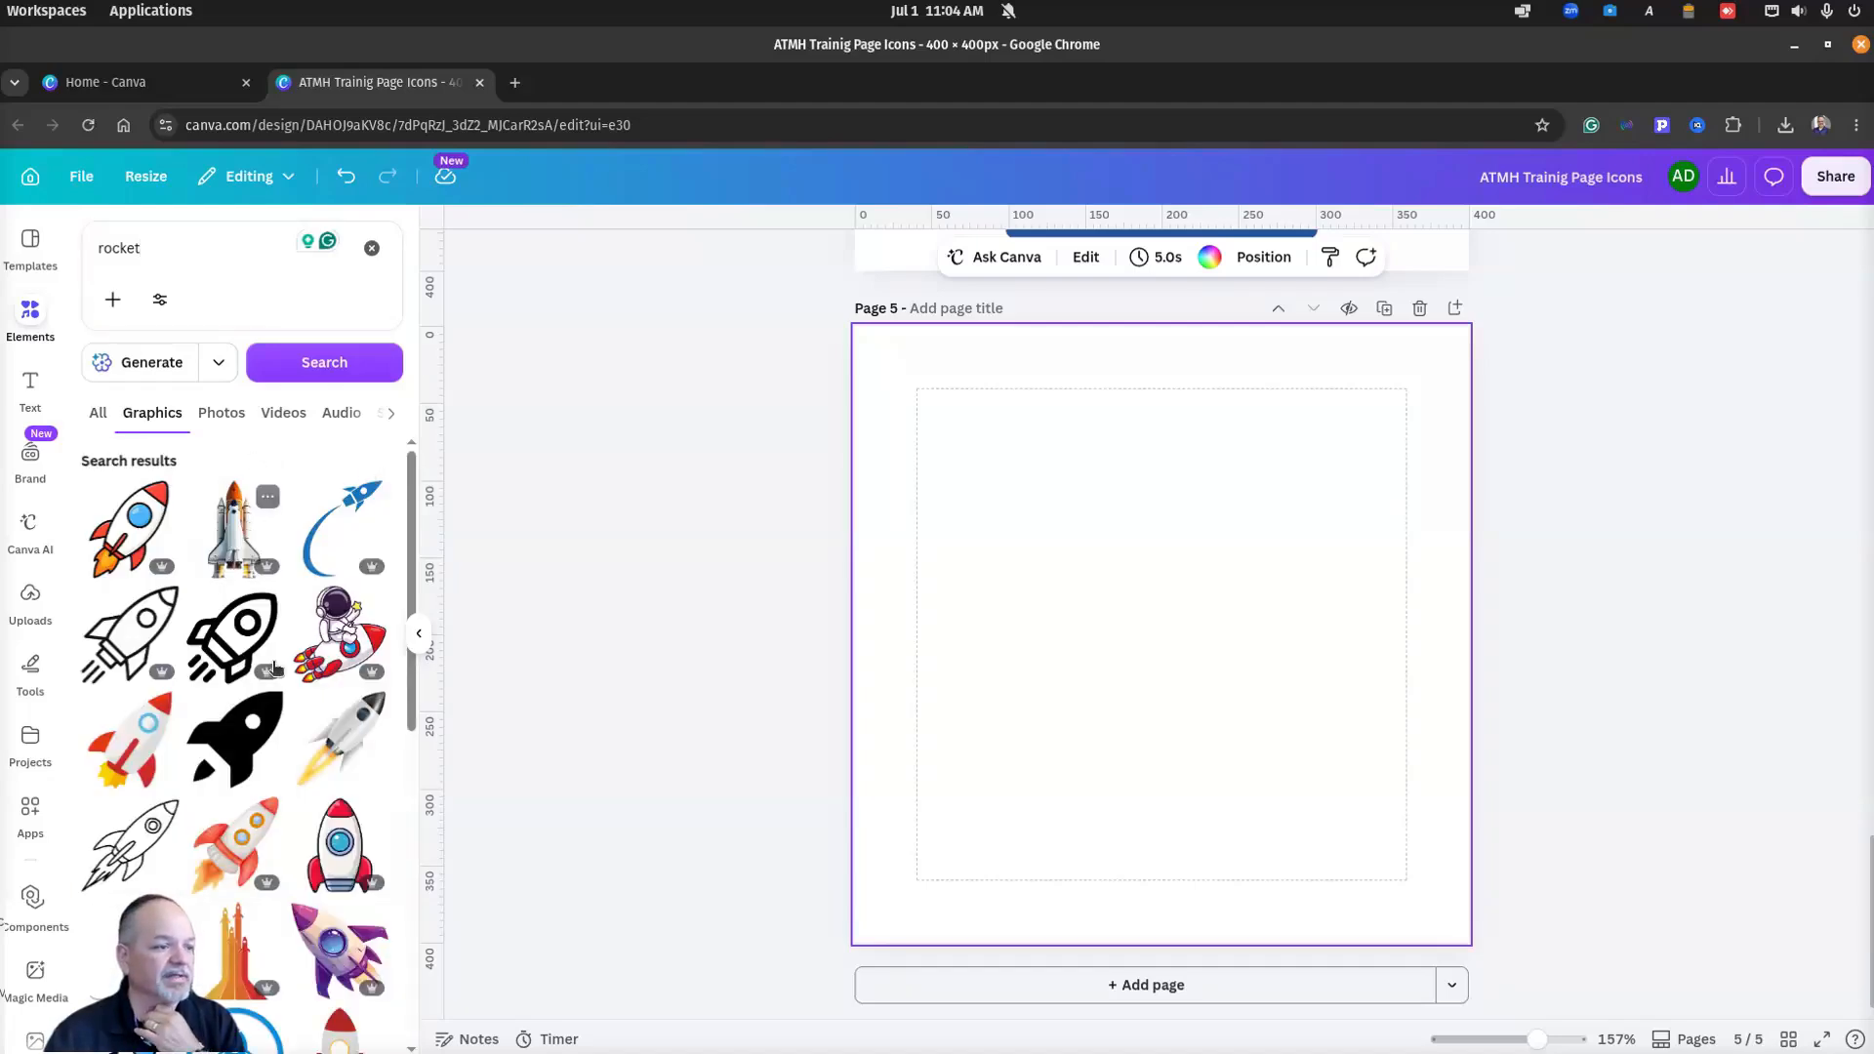
click(247, 734)
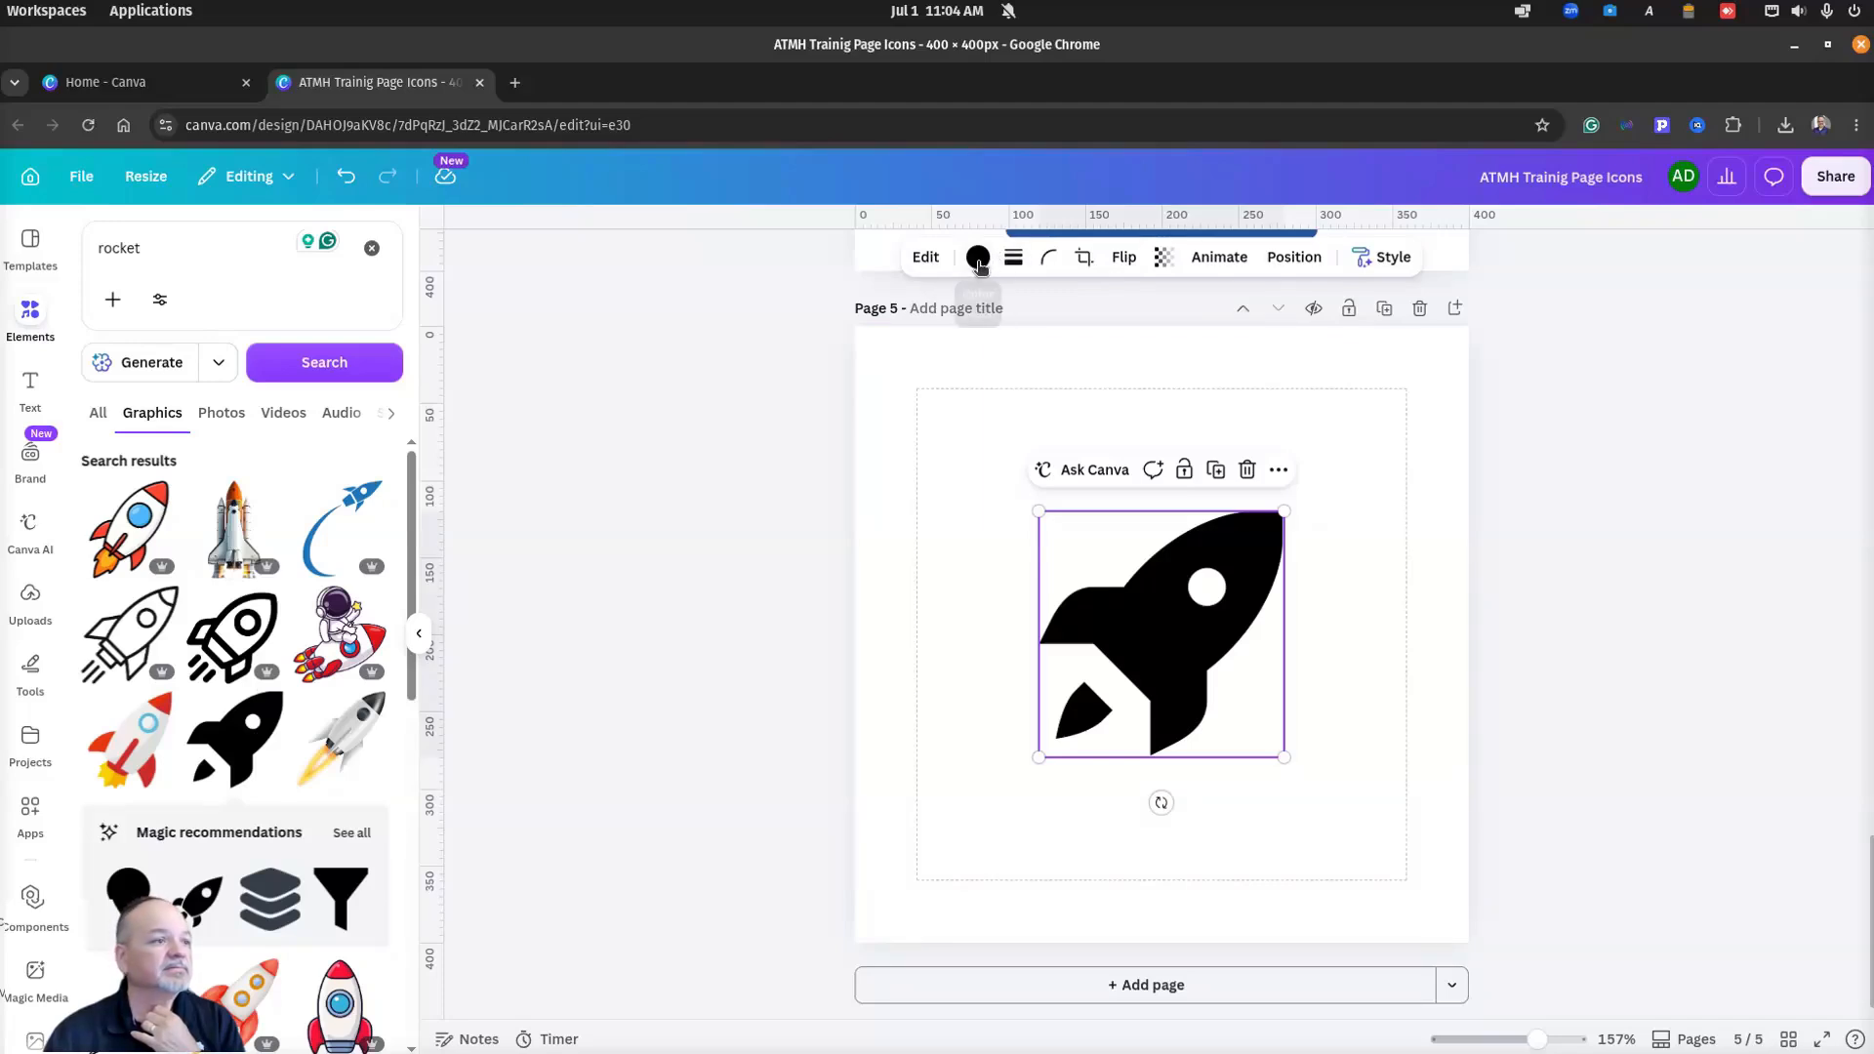
Step: Recolor the rocket with the design's blue and enlarge it to fill the whole of page 5
click(979, 260)
click(190, 378)
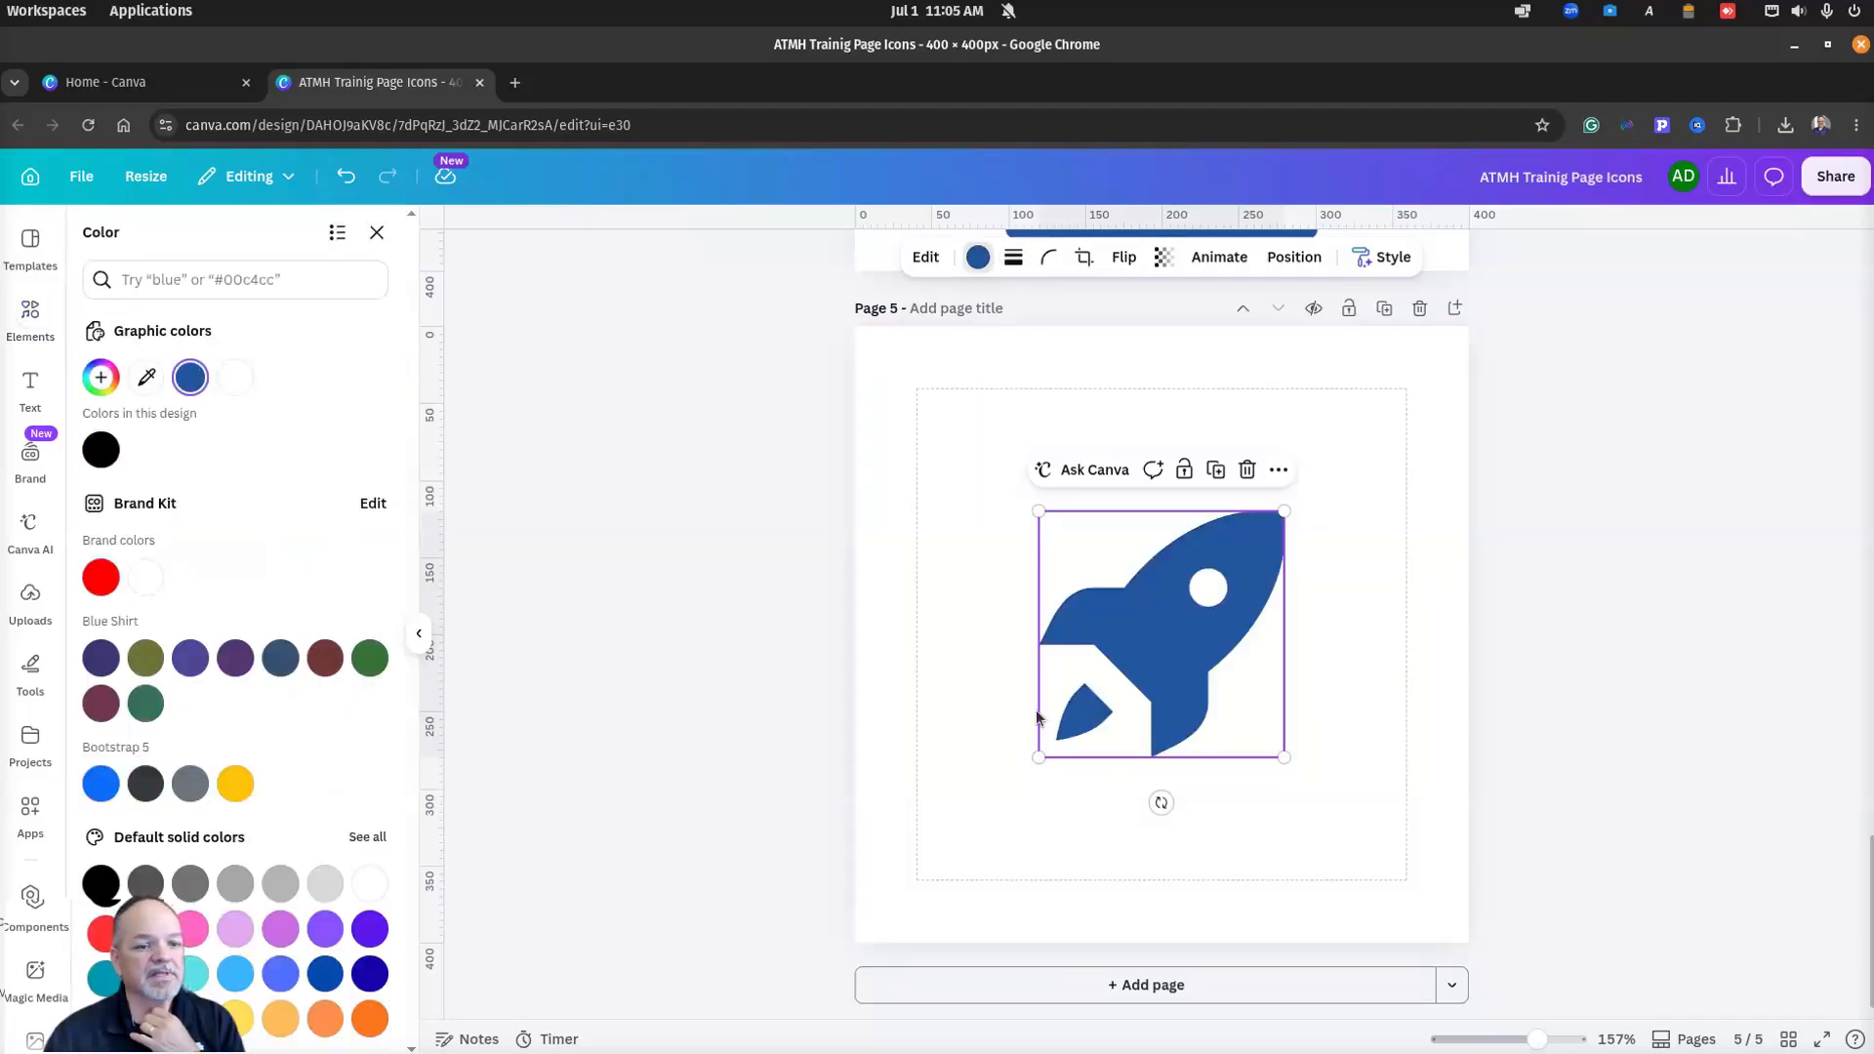
drag(1031, 753, 795, 892)
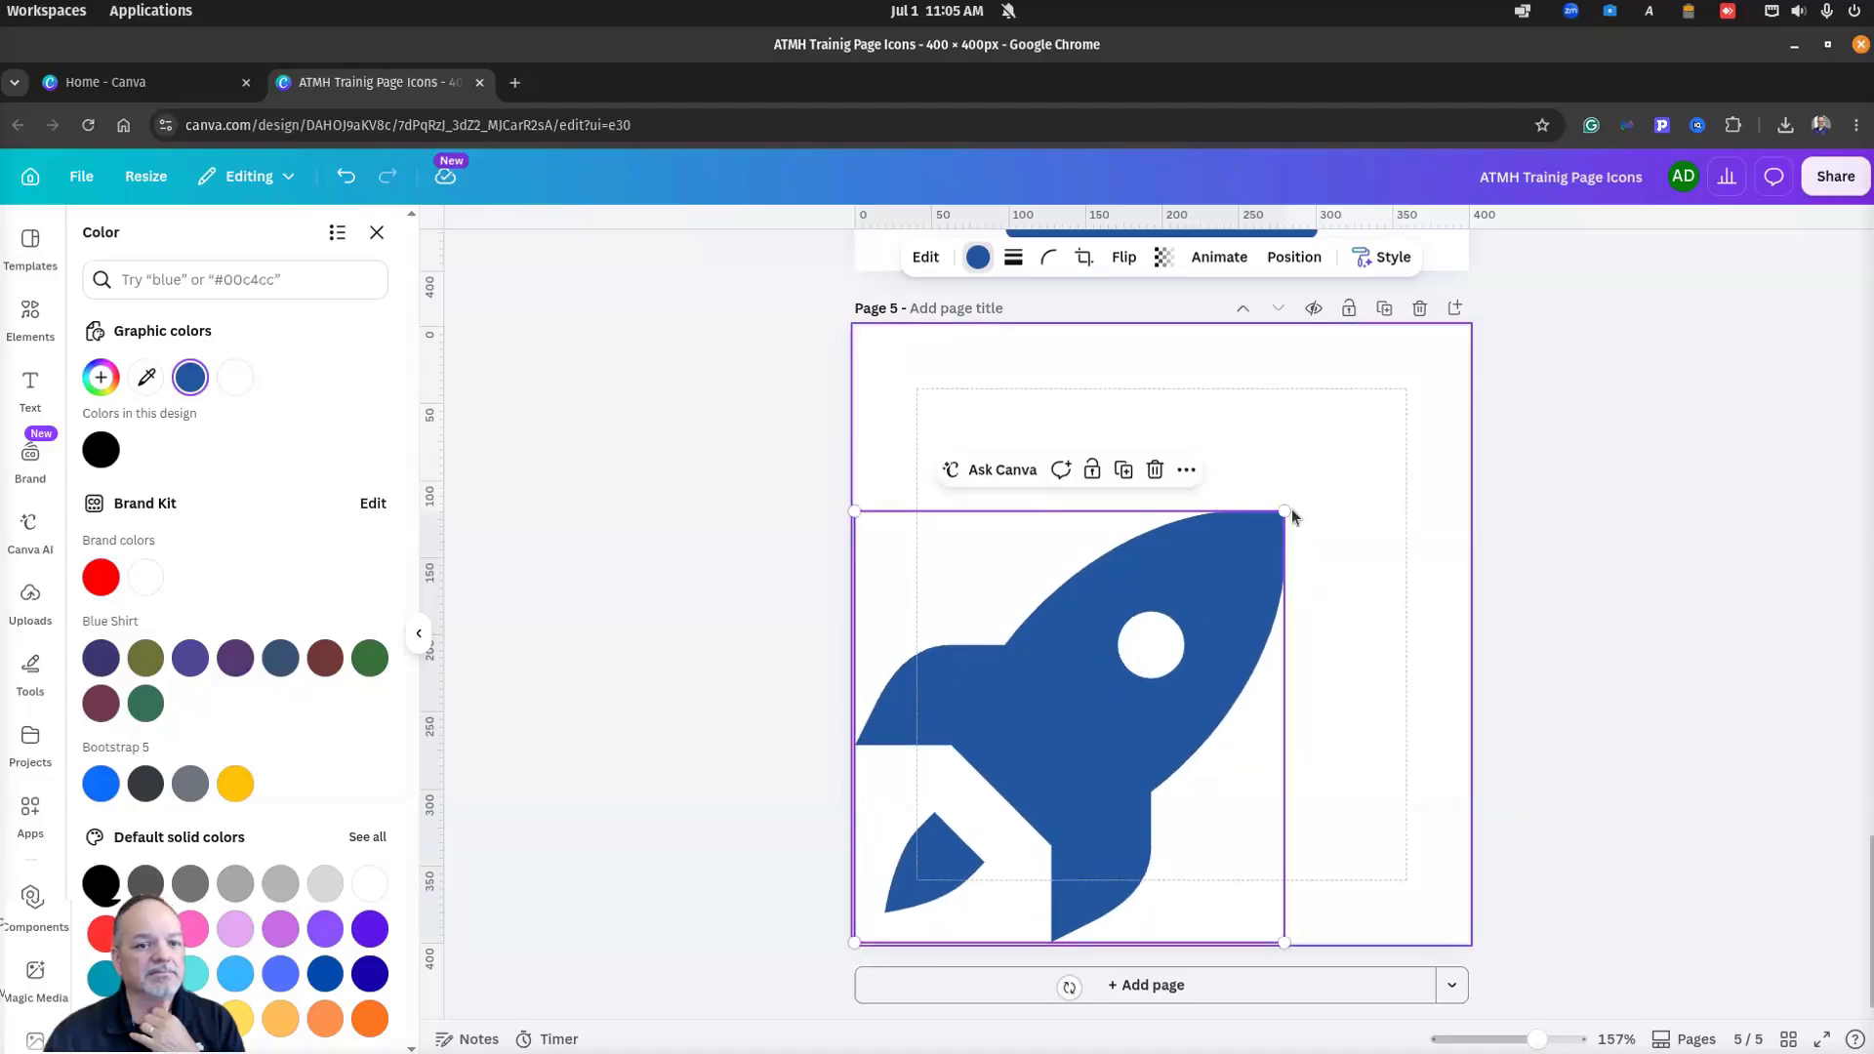
drag(1289, 509, 1506, 355)
click(1578, 593)
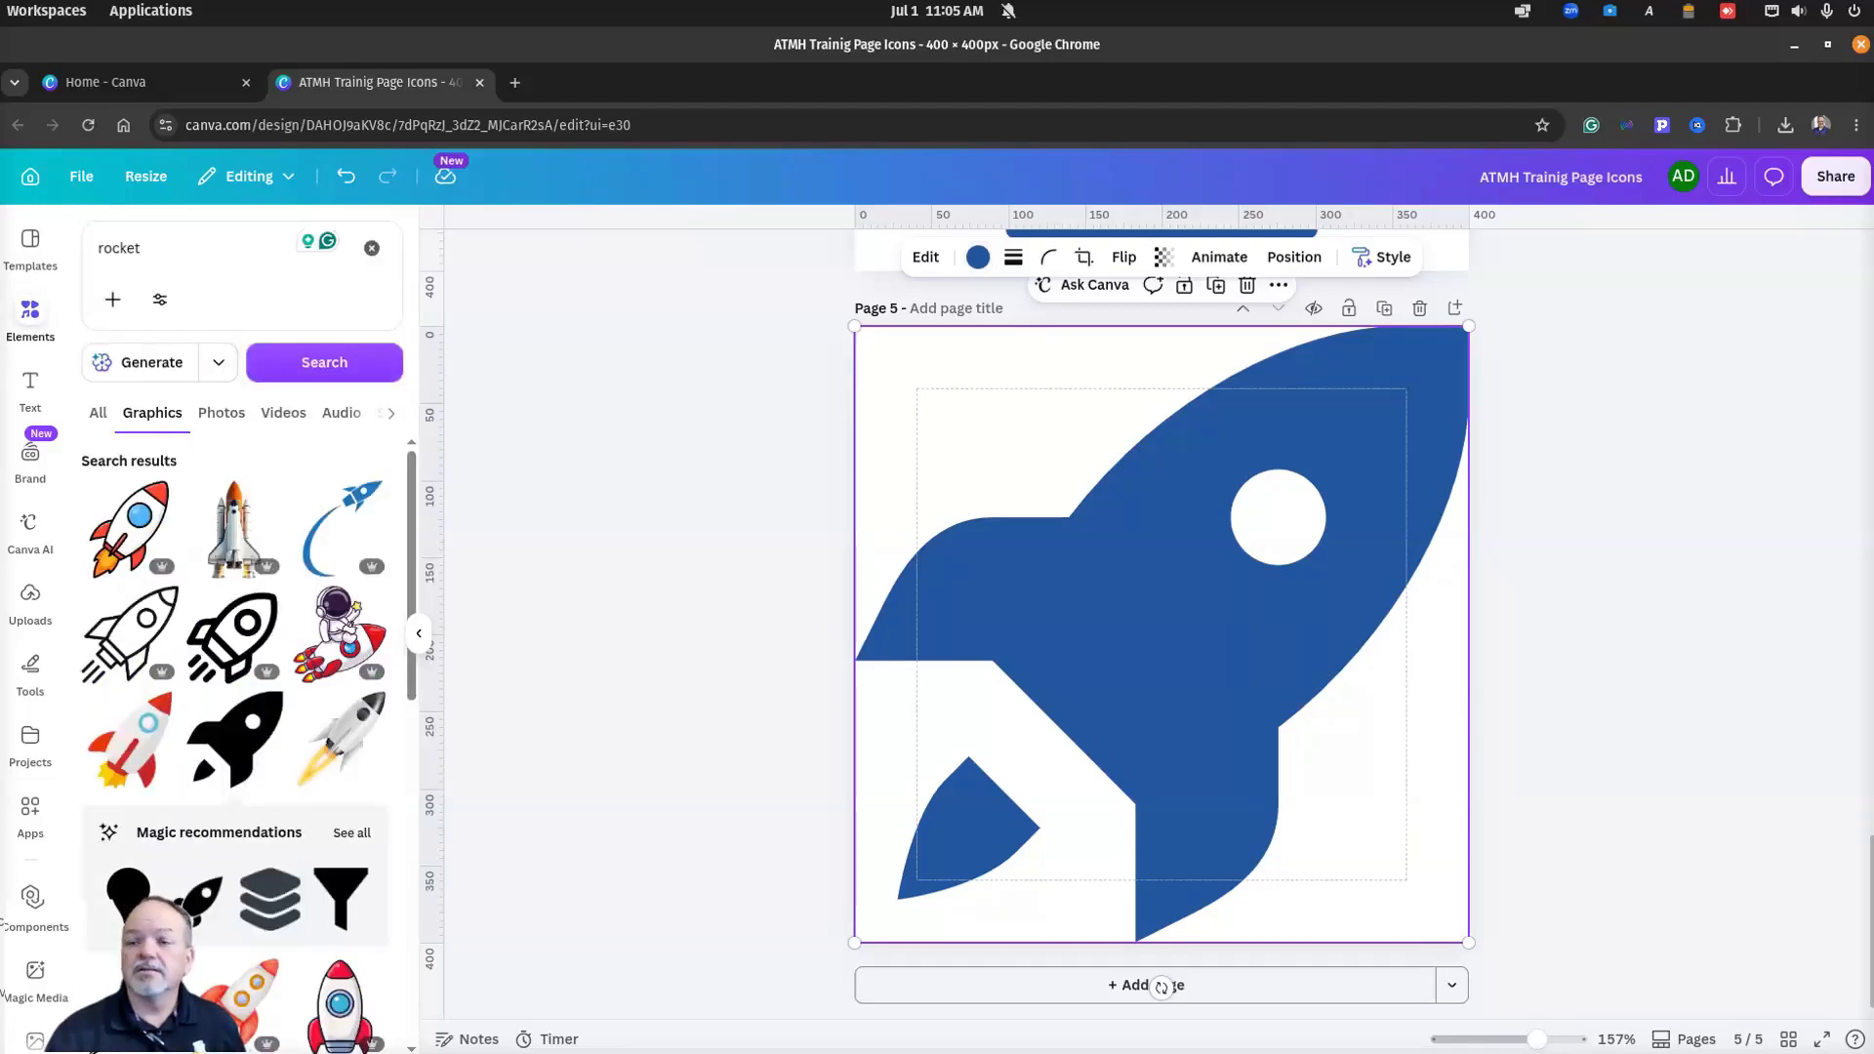
Step: Examine the remaining sections of ATMH_Training_Page_Mockup.png down to the footer for icons still needed
drag(1873, 82, 988, 97)
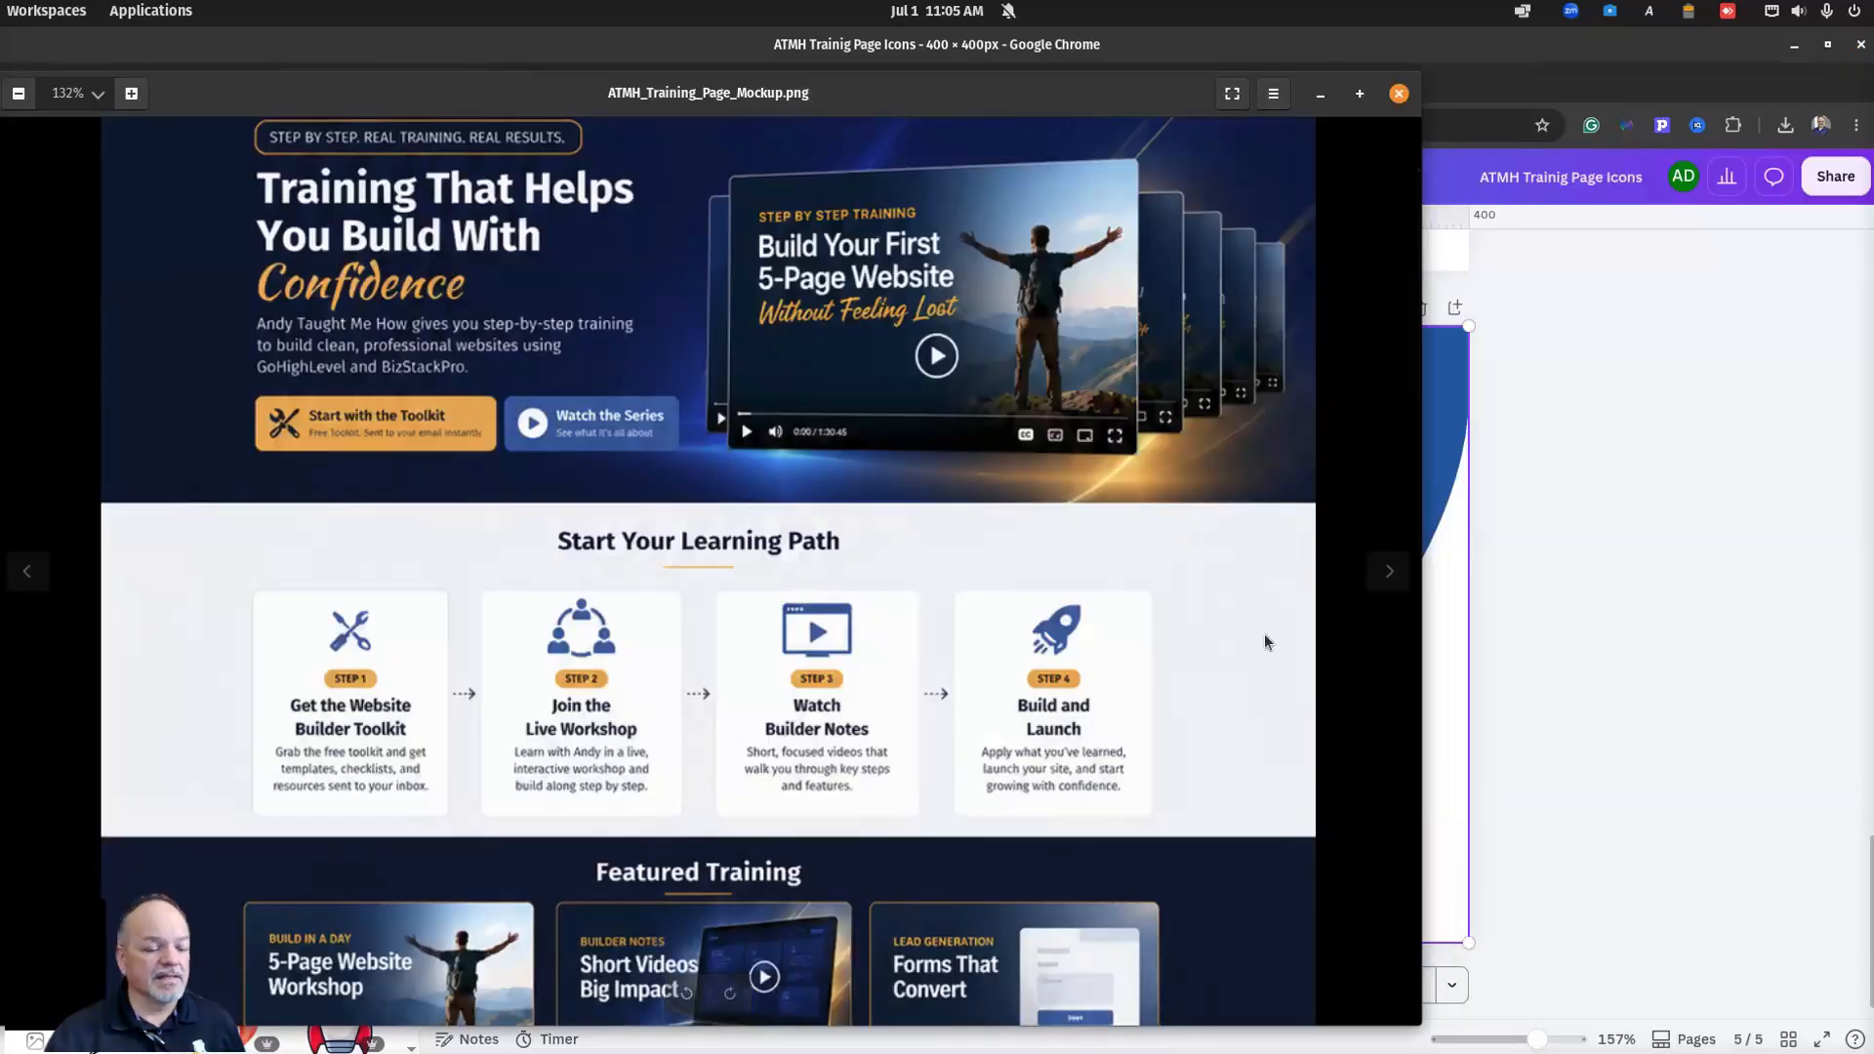
scroll(1110, 589, down, 1)
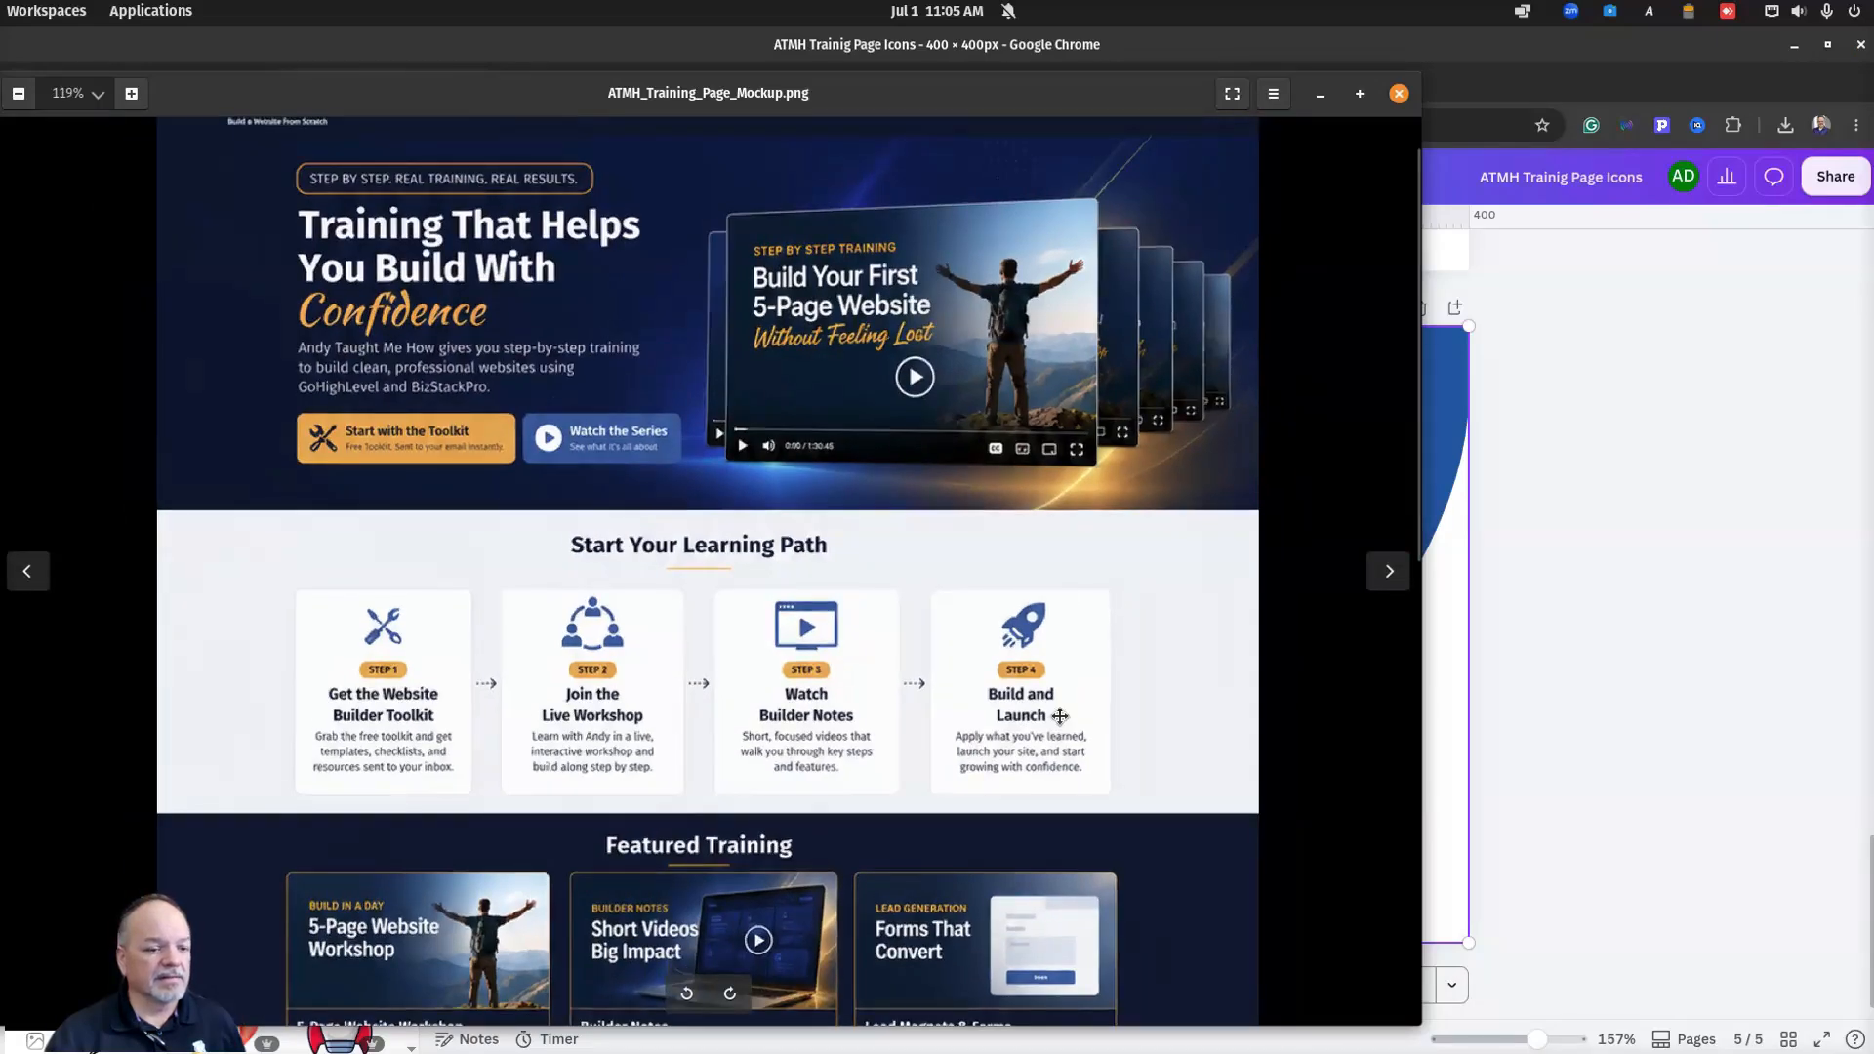
drag(1060, 717, 1059, 482)
drag(1112, 695, 1110, 565)
drag(1207, 706, 1230, 555)
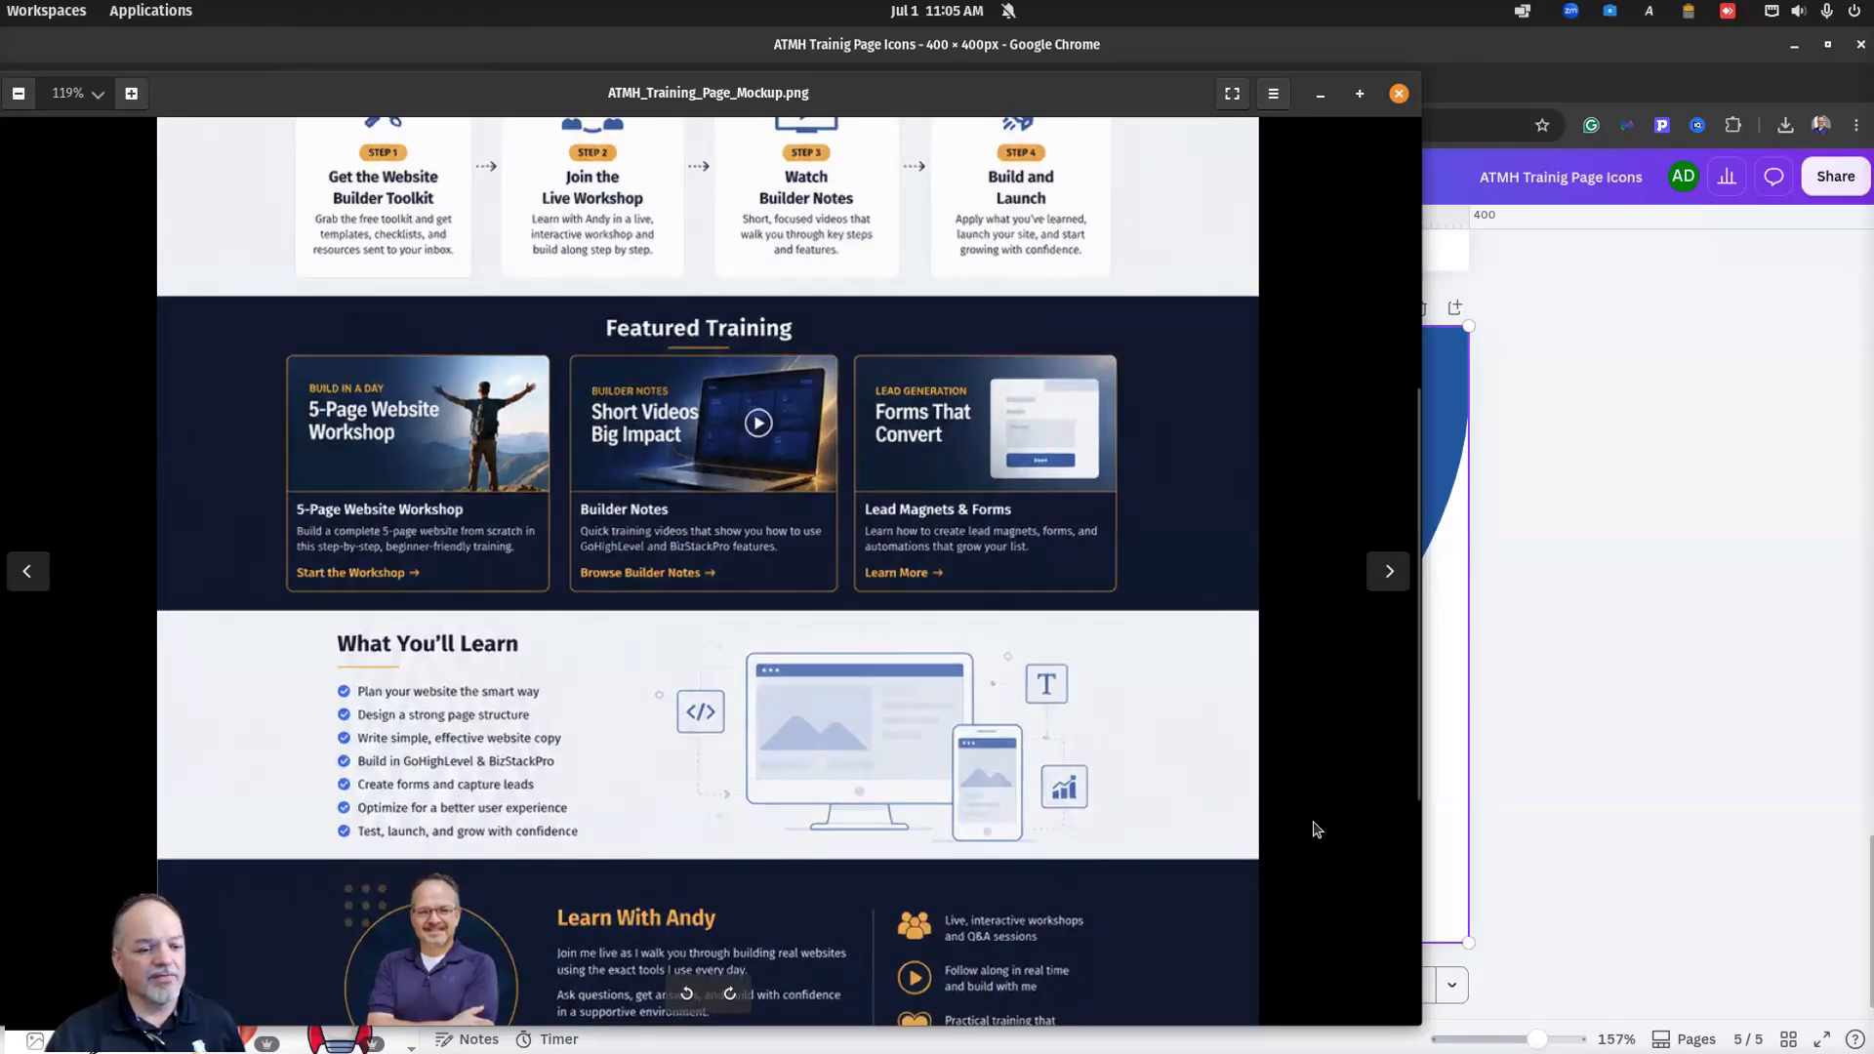
drag(1312, 822, 1297, 539)
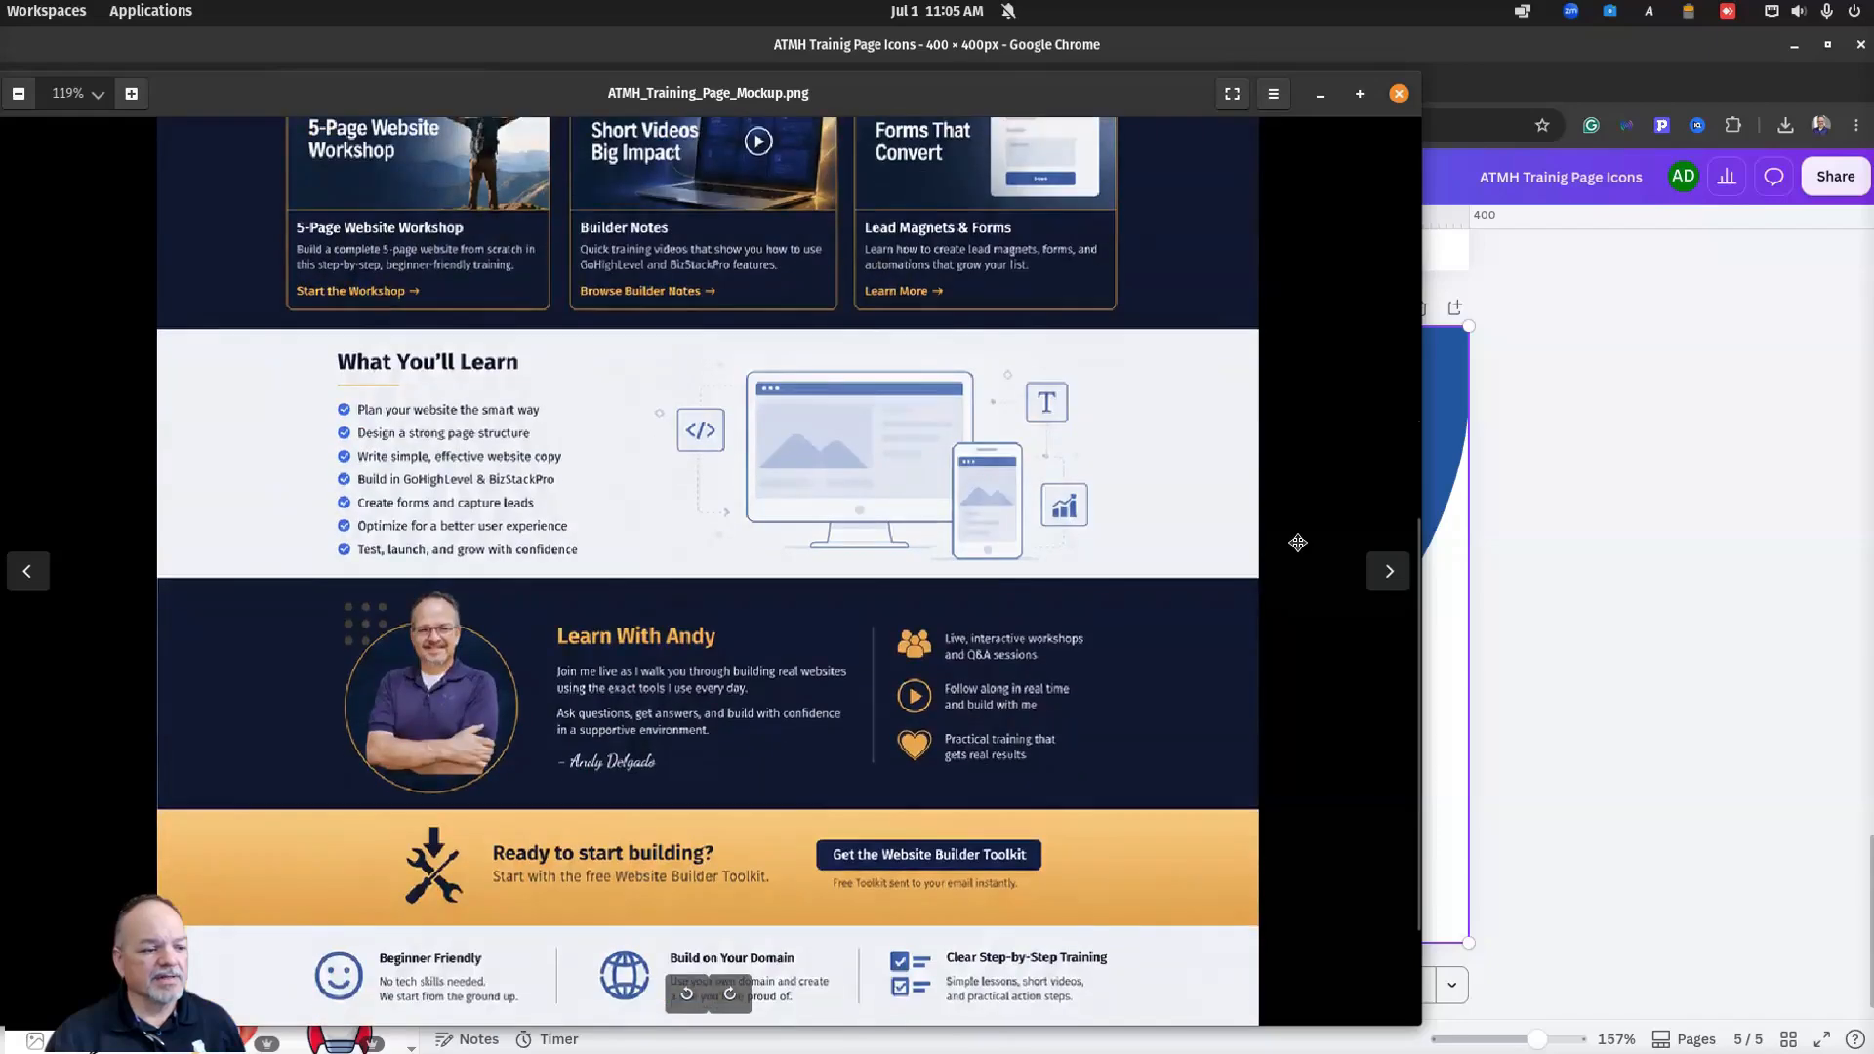
drag(1338, 897, 1338, 766)
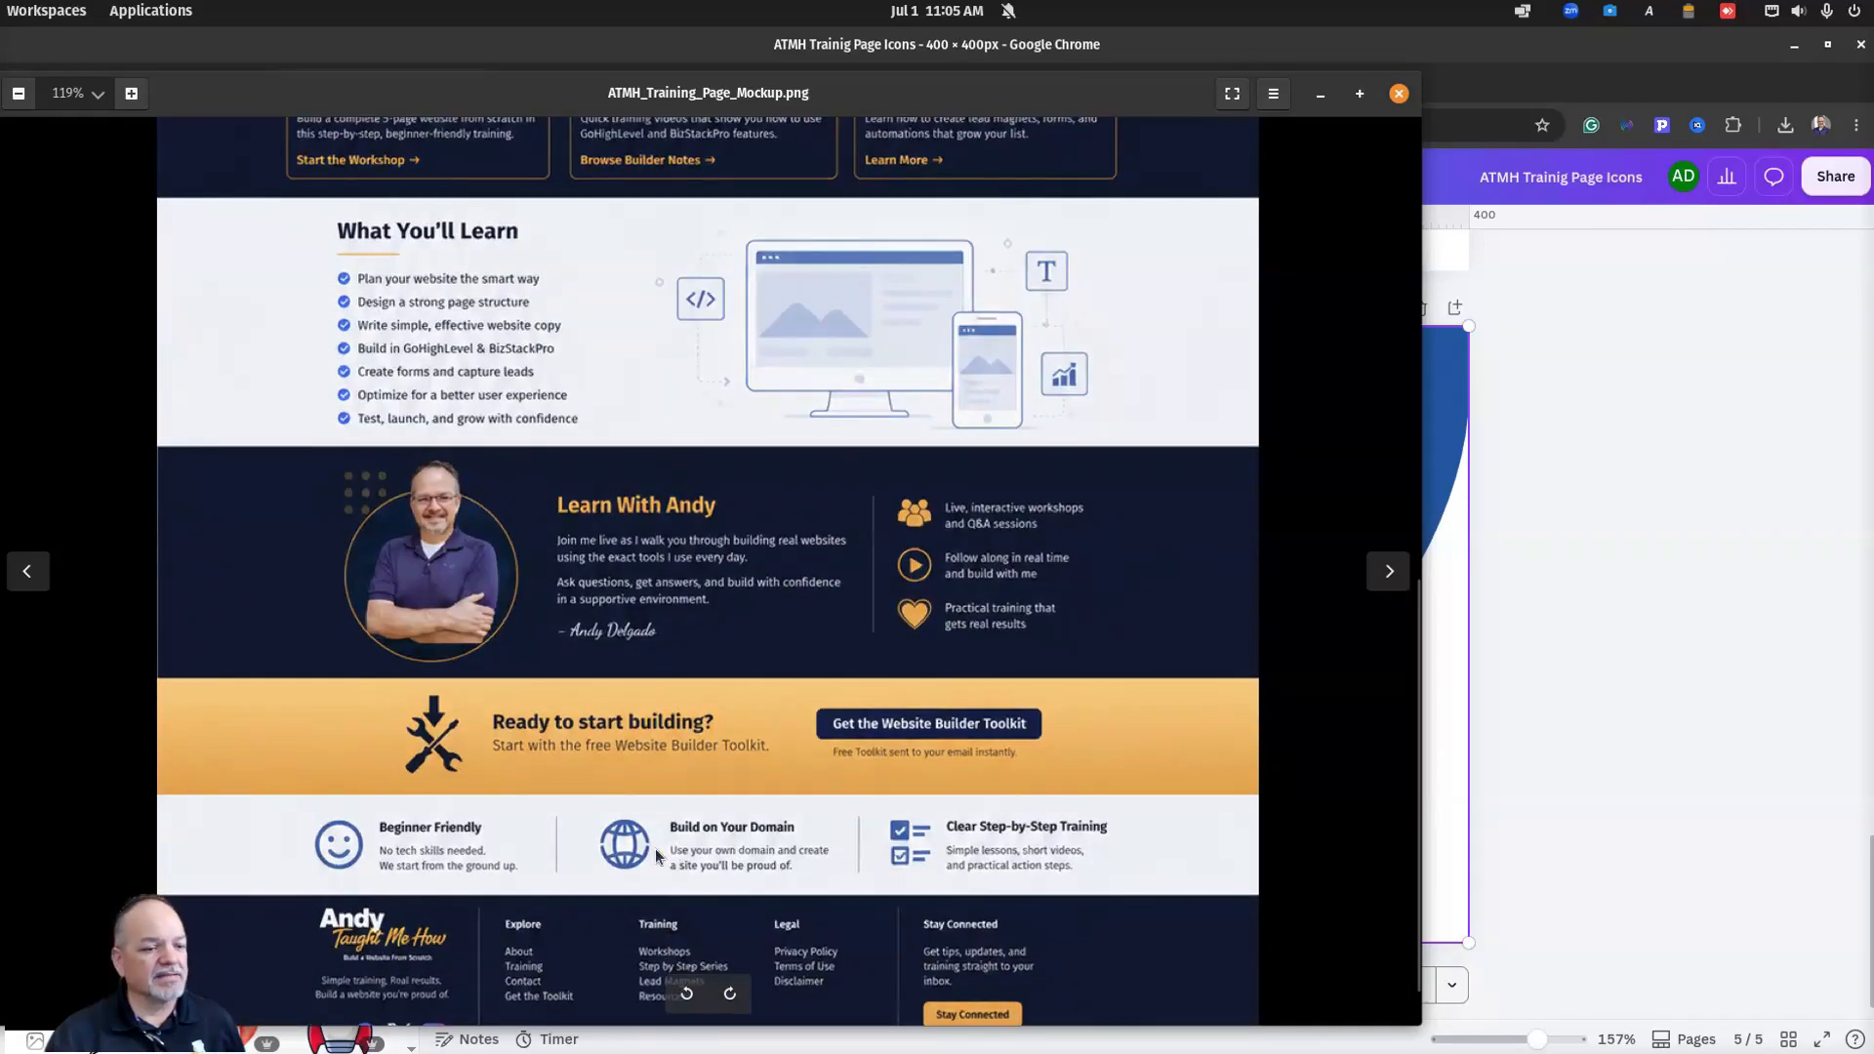
click(1399, 93)
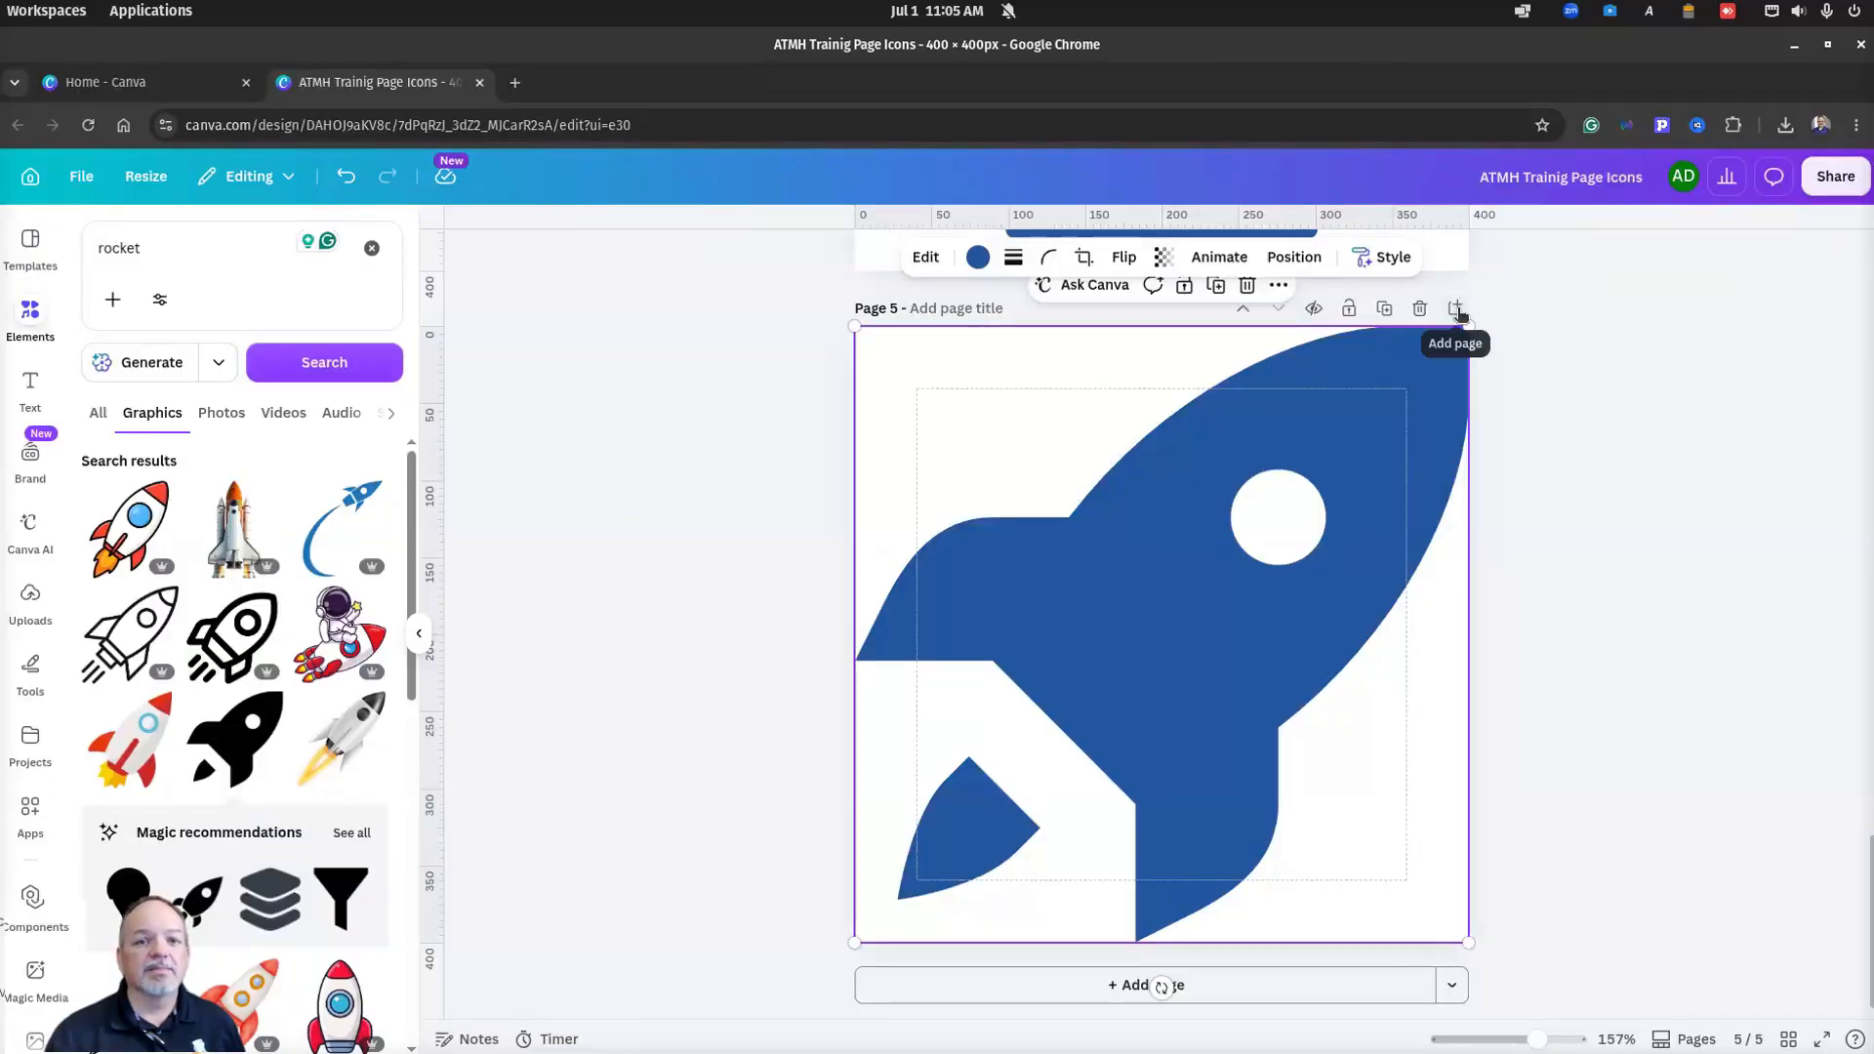
Step: Add a new page after the rocket page and search the graphics for "smiley"
click(1453, 309)
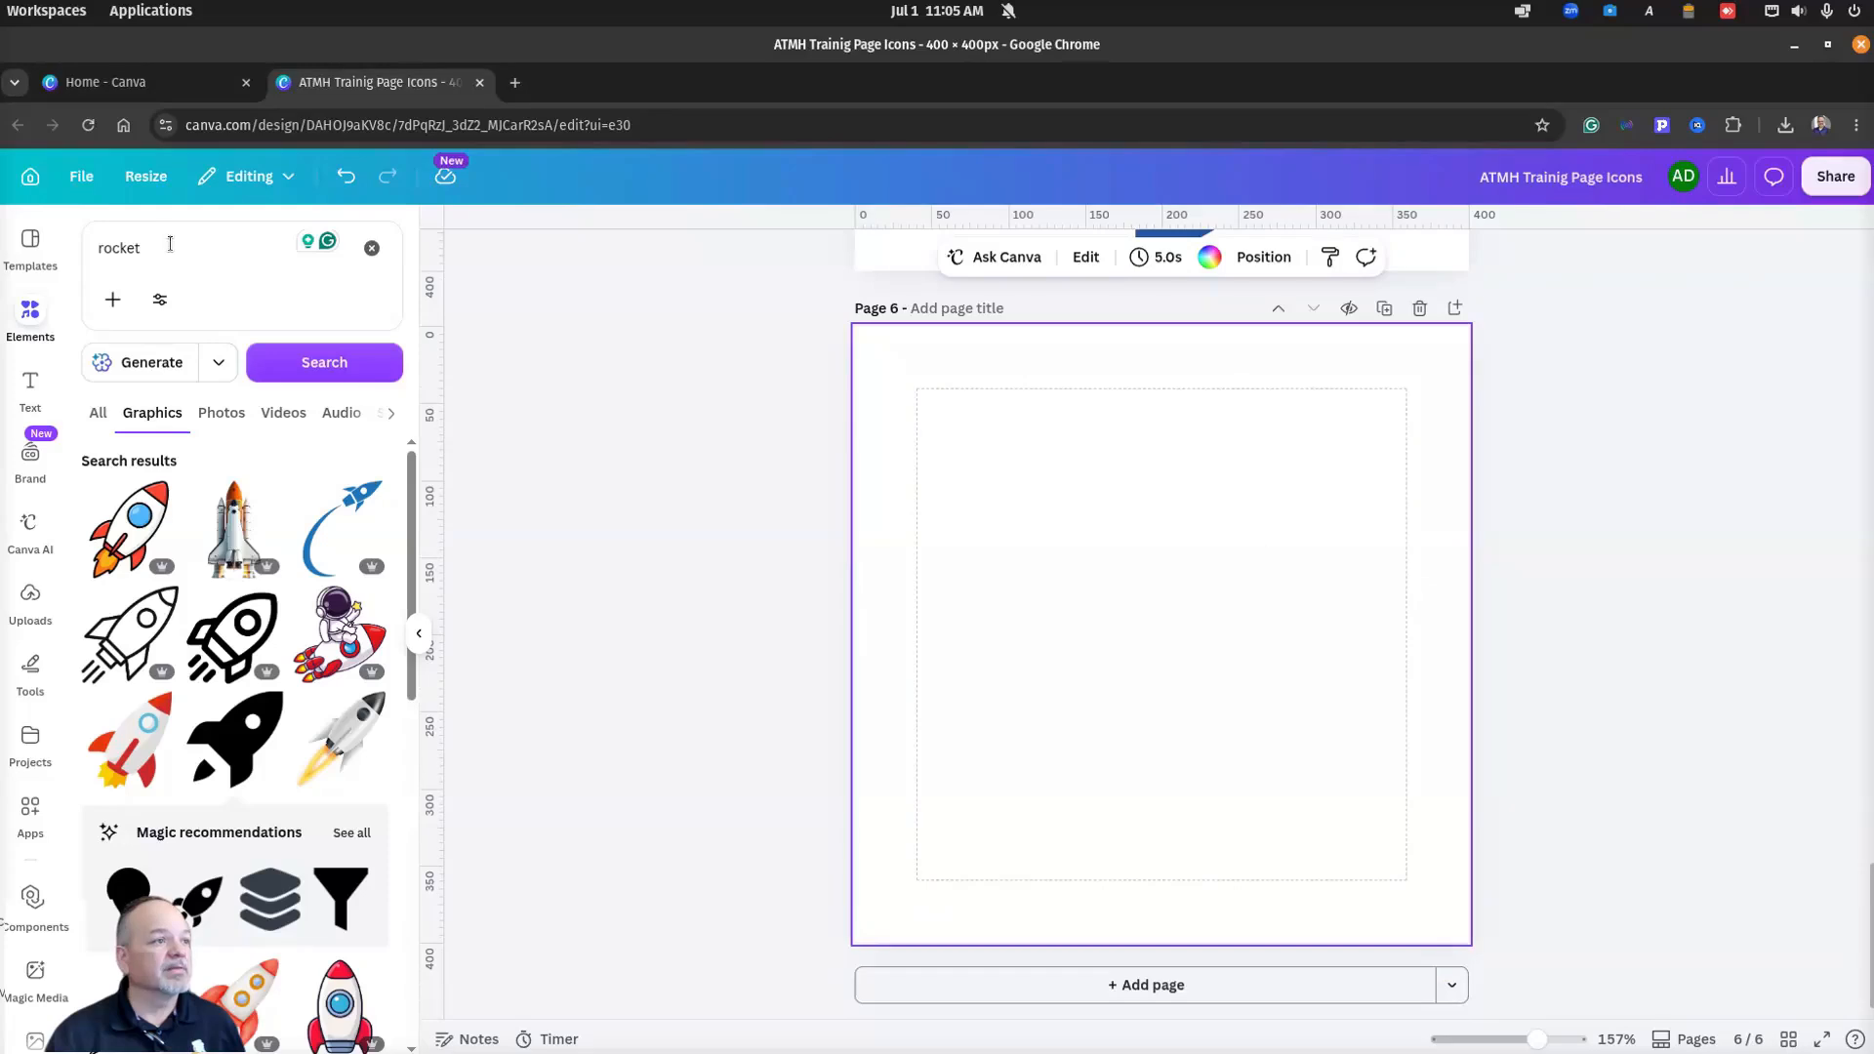
drag(148, 248, 61, 230)
key(BackSpace)
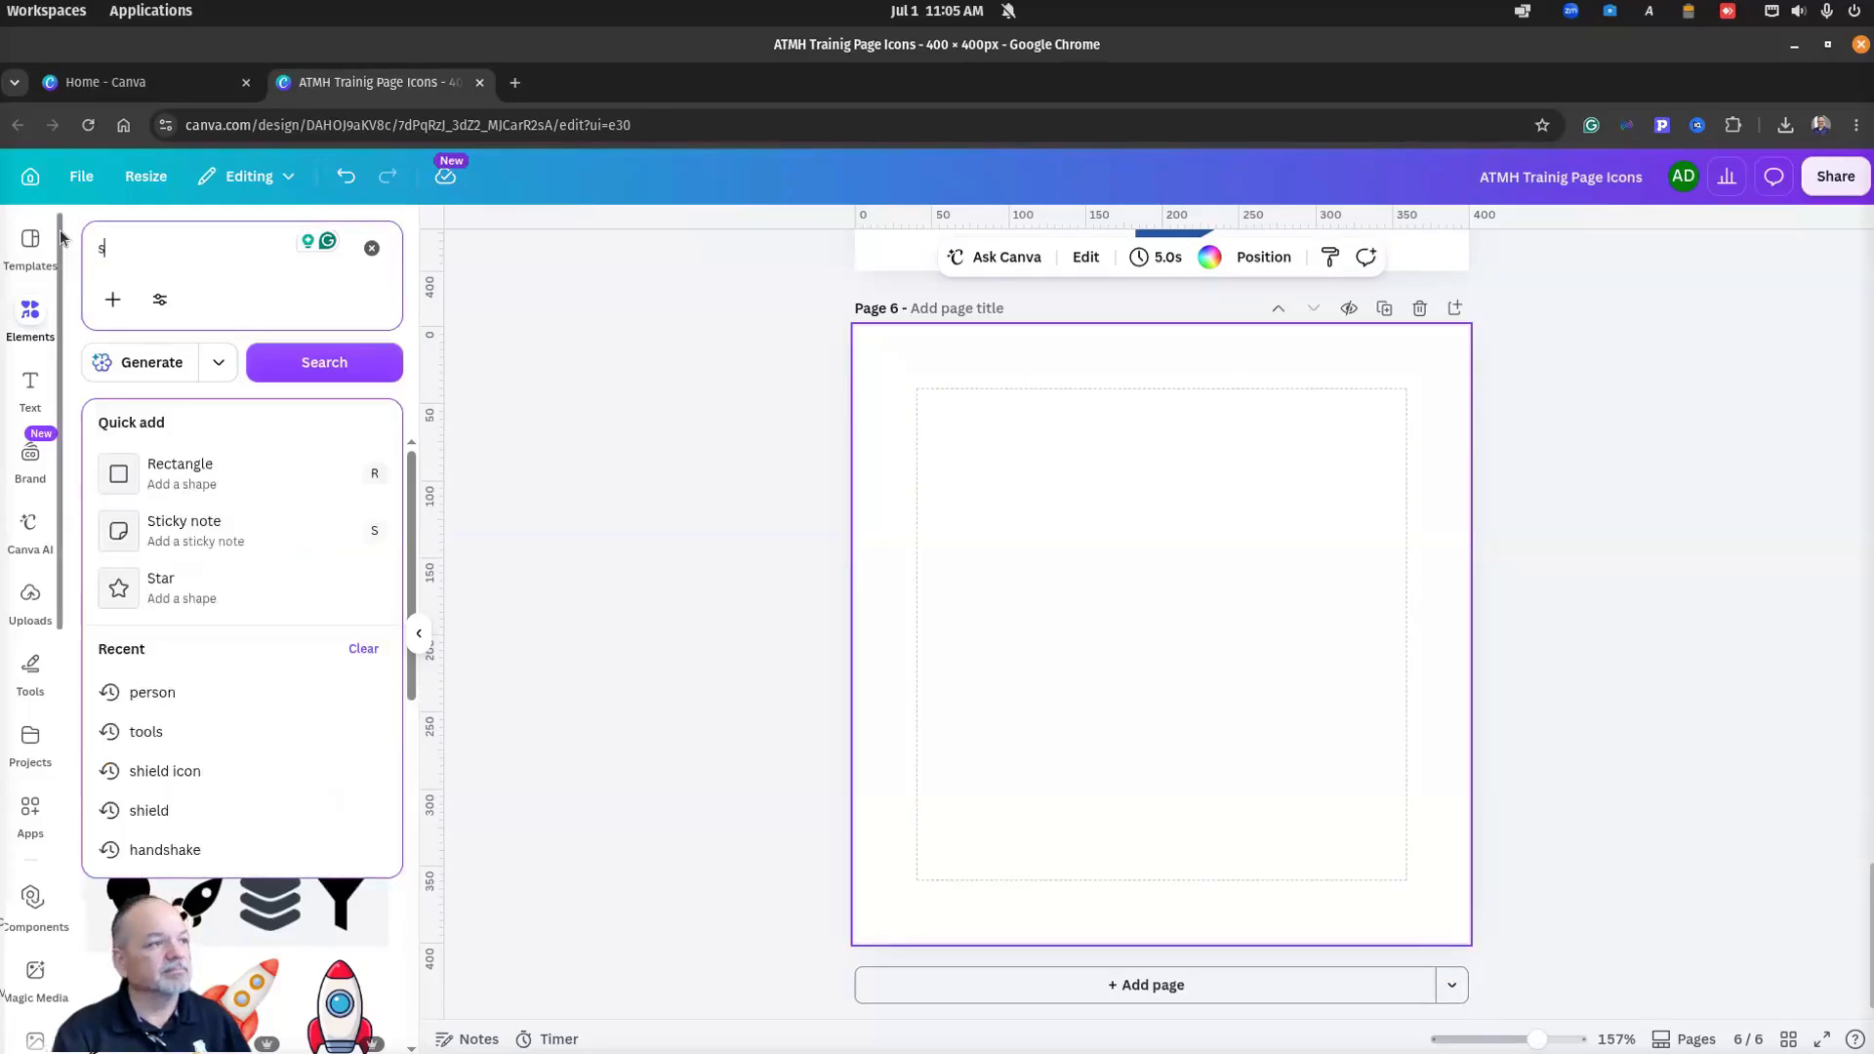
text(smile)
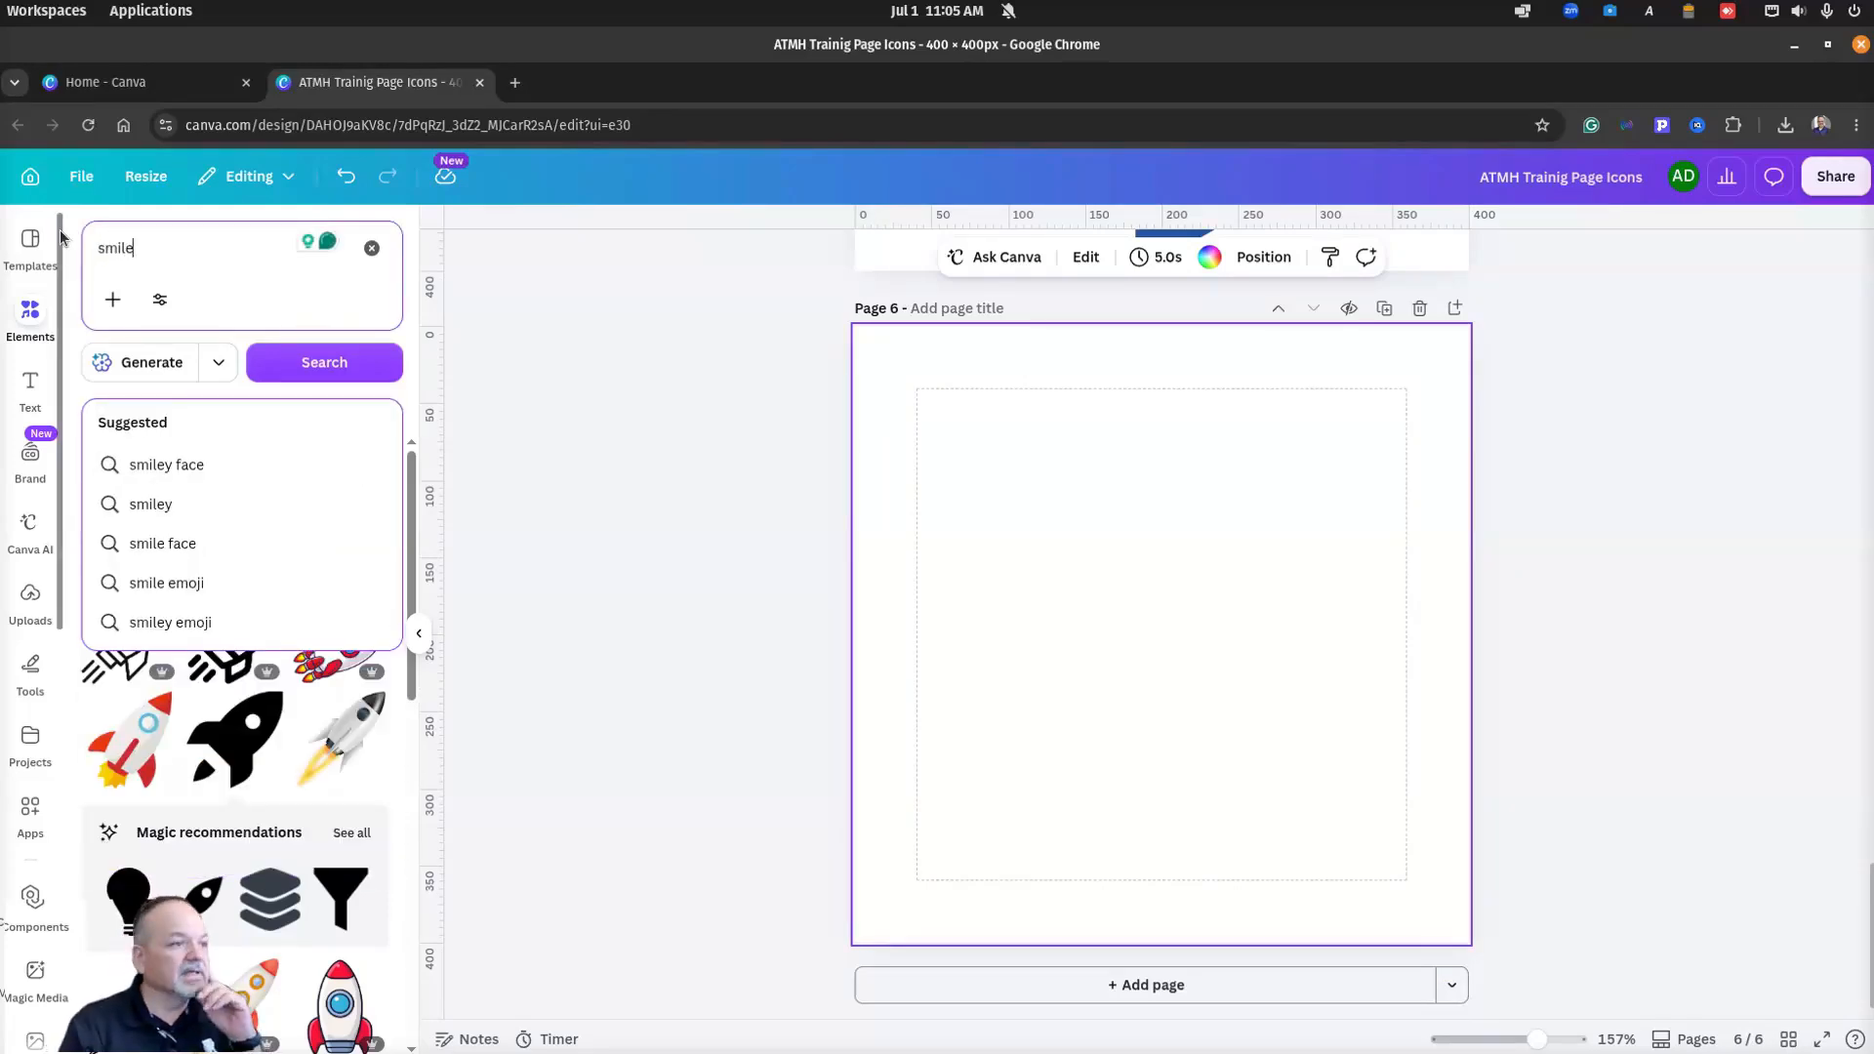
text(y)
key(Return)
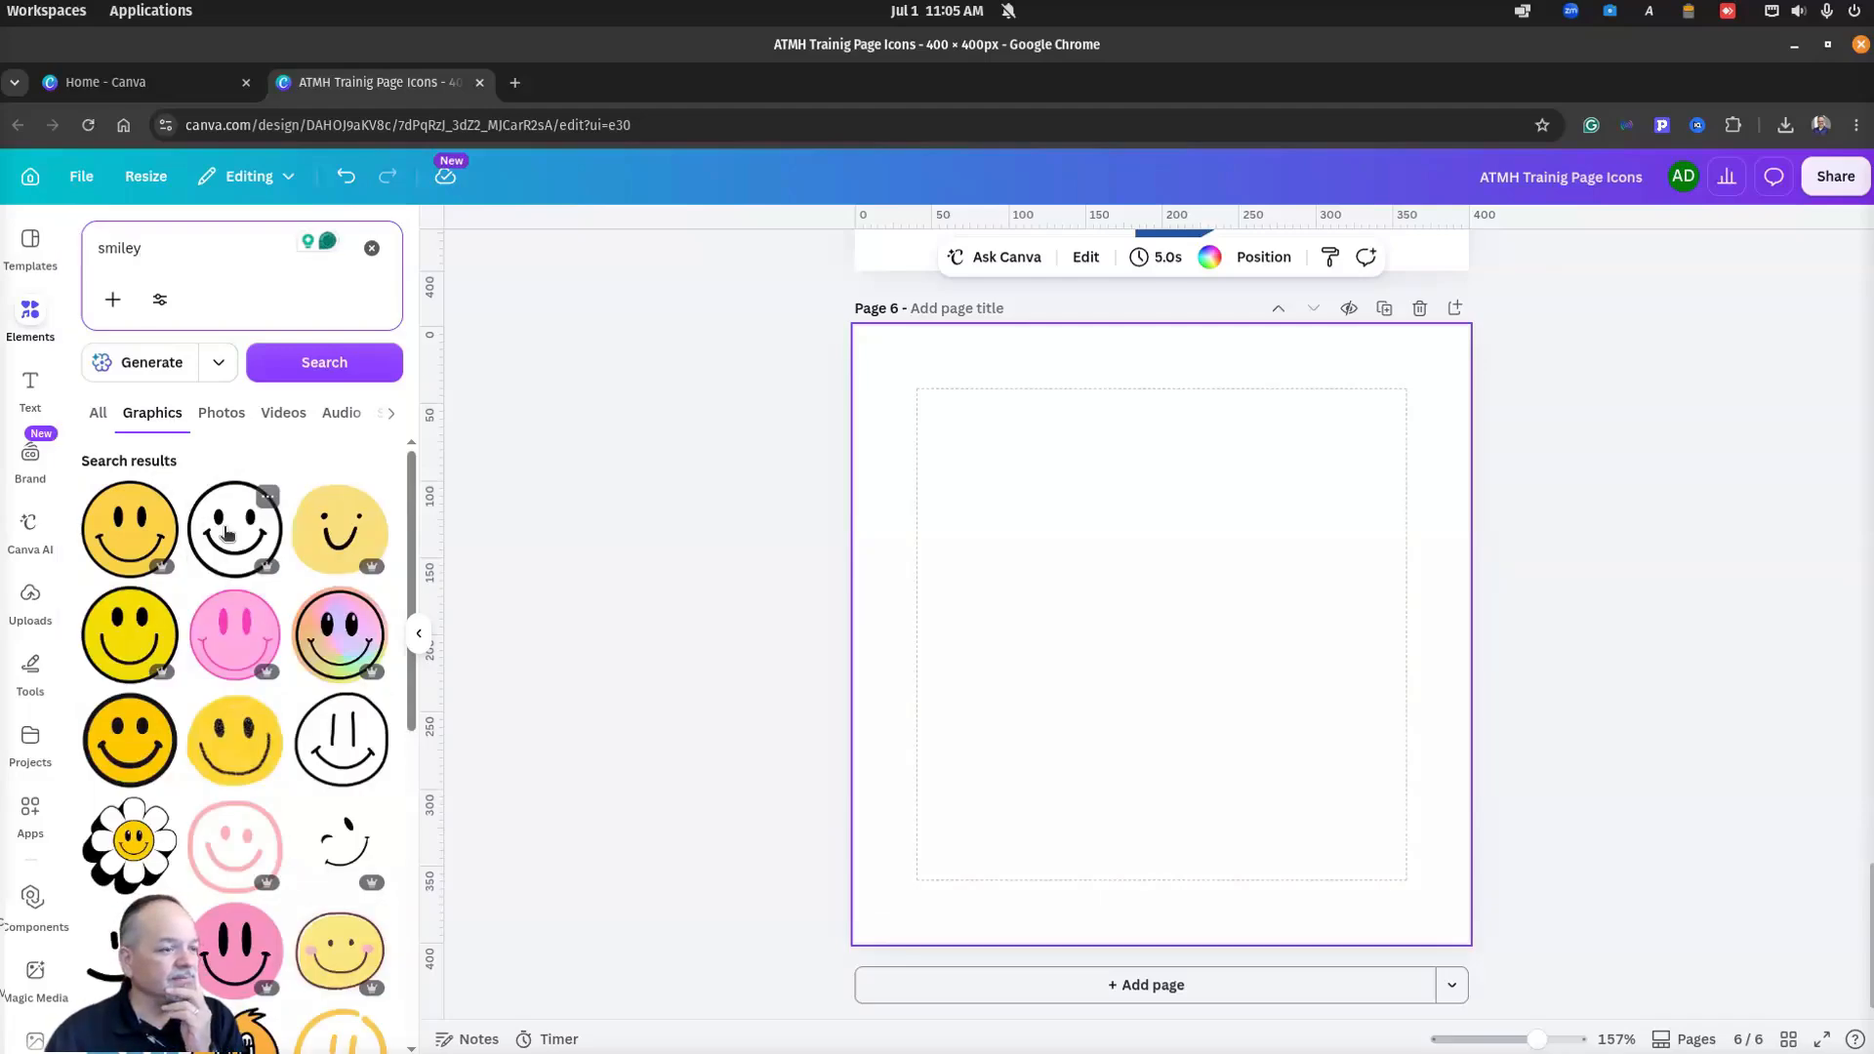
Step: Add the bold black outline smiley with round eyes to page 6 and recolor it with the design's blue
scroll(226, 531, down, 3)
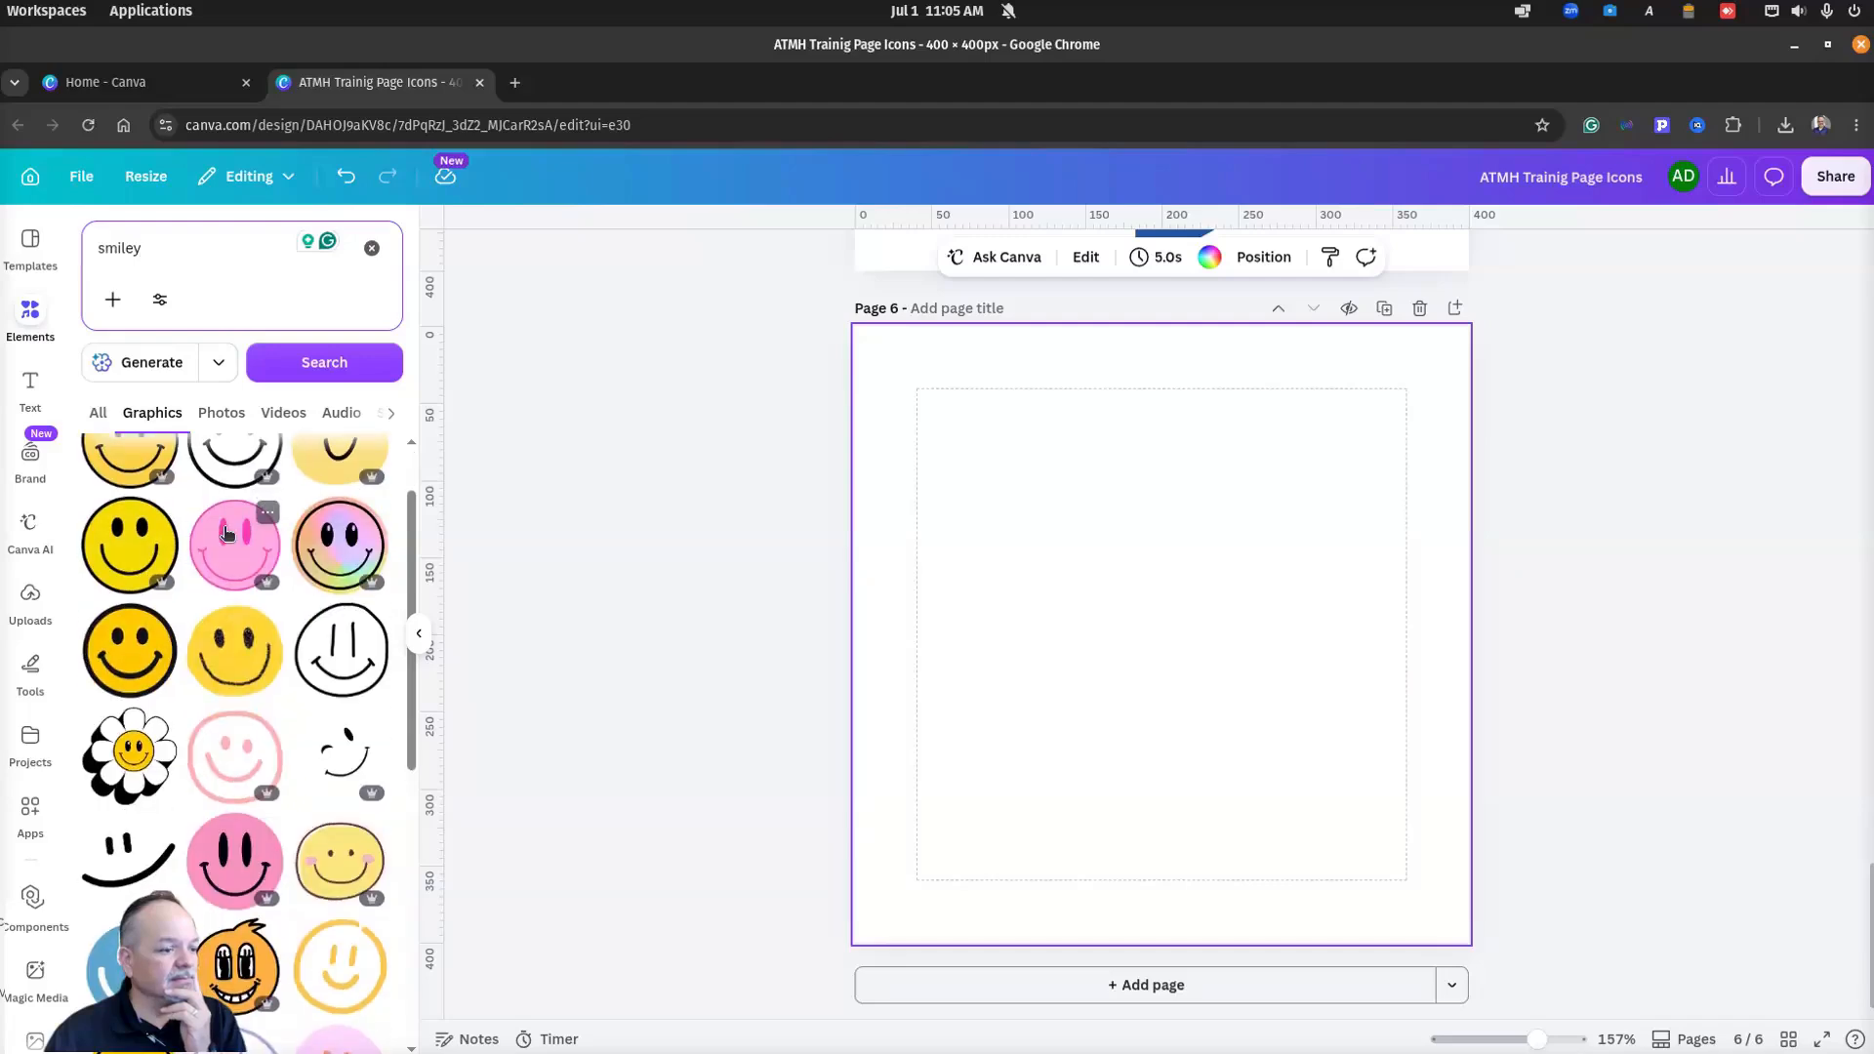
scroll(225, 531, down, 1)
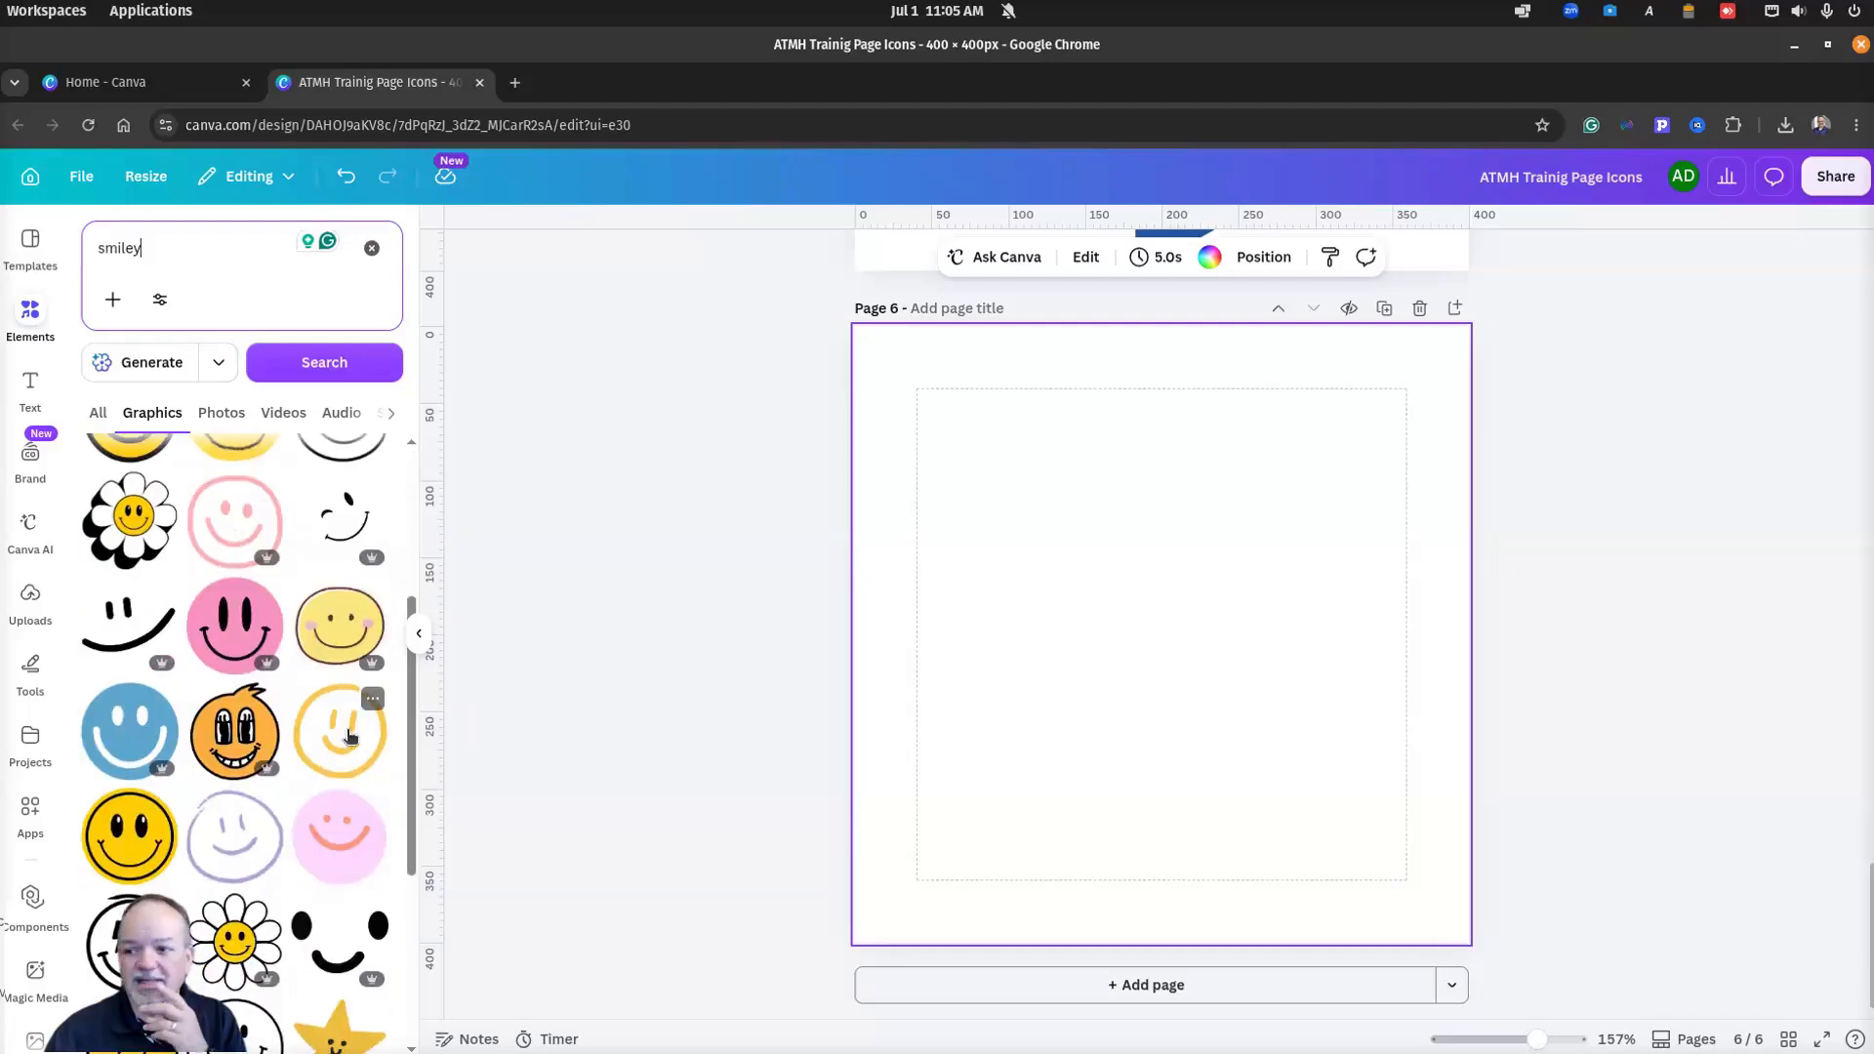
scroll(350, 735, down, 4)
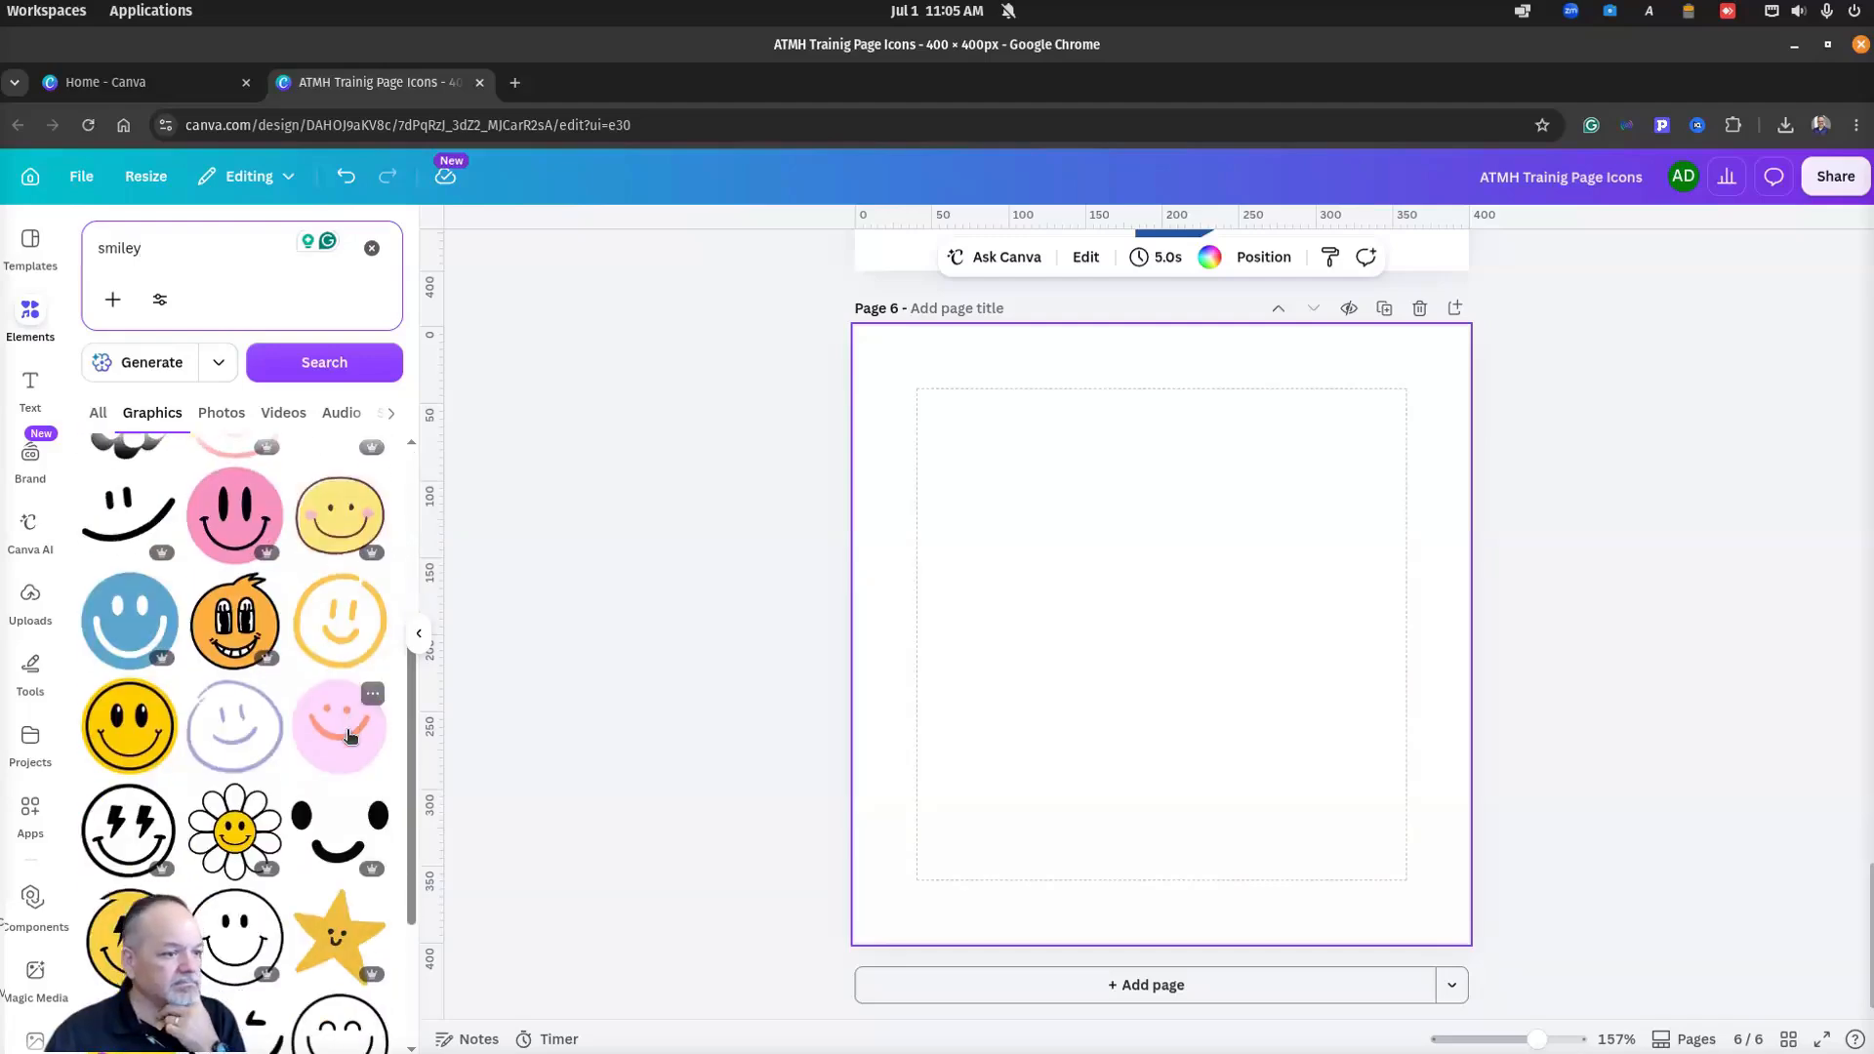
scroll(349, 735, down, 1)
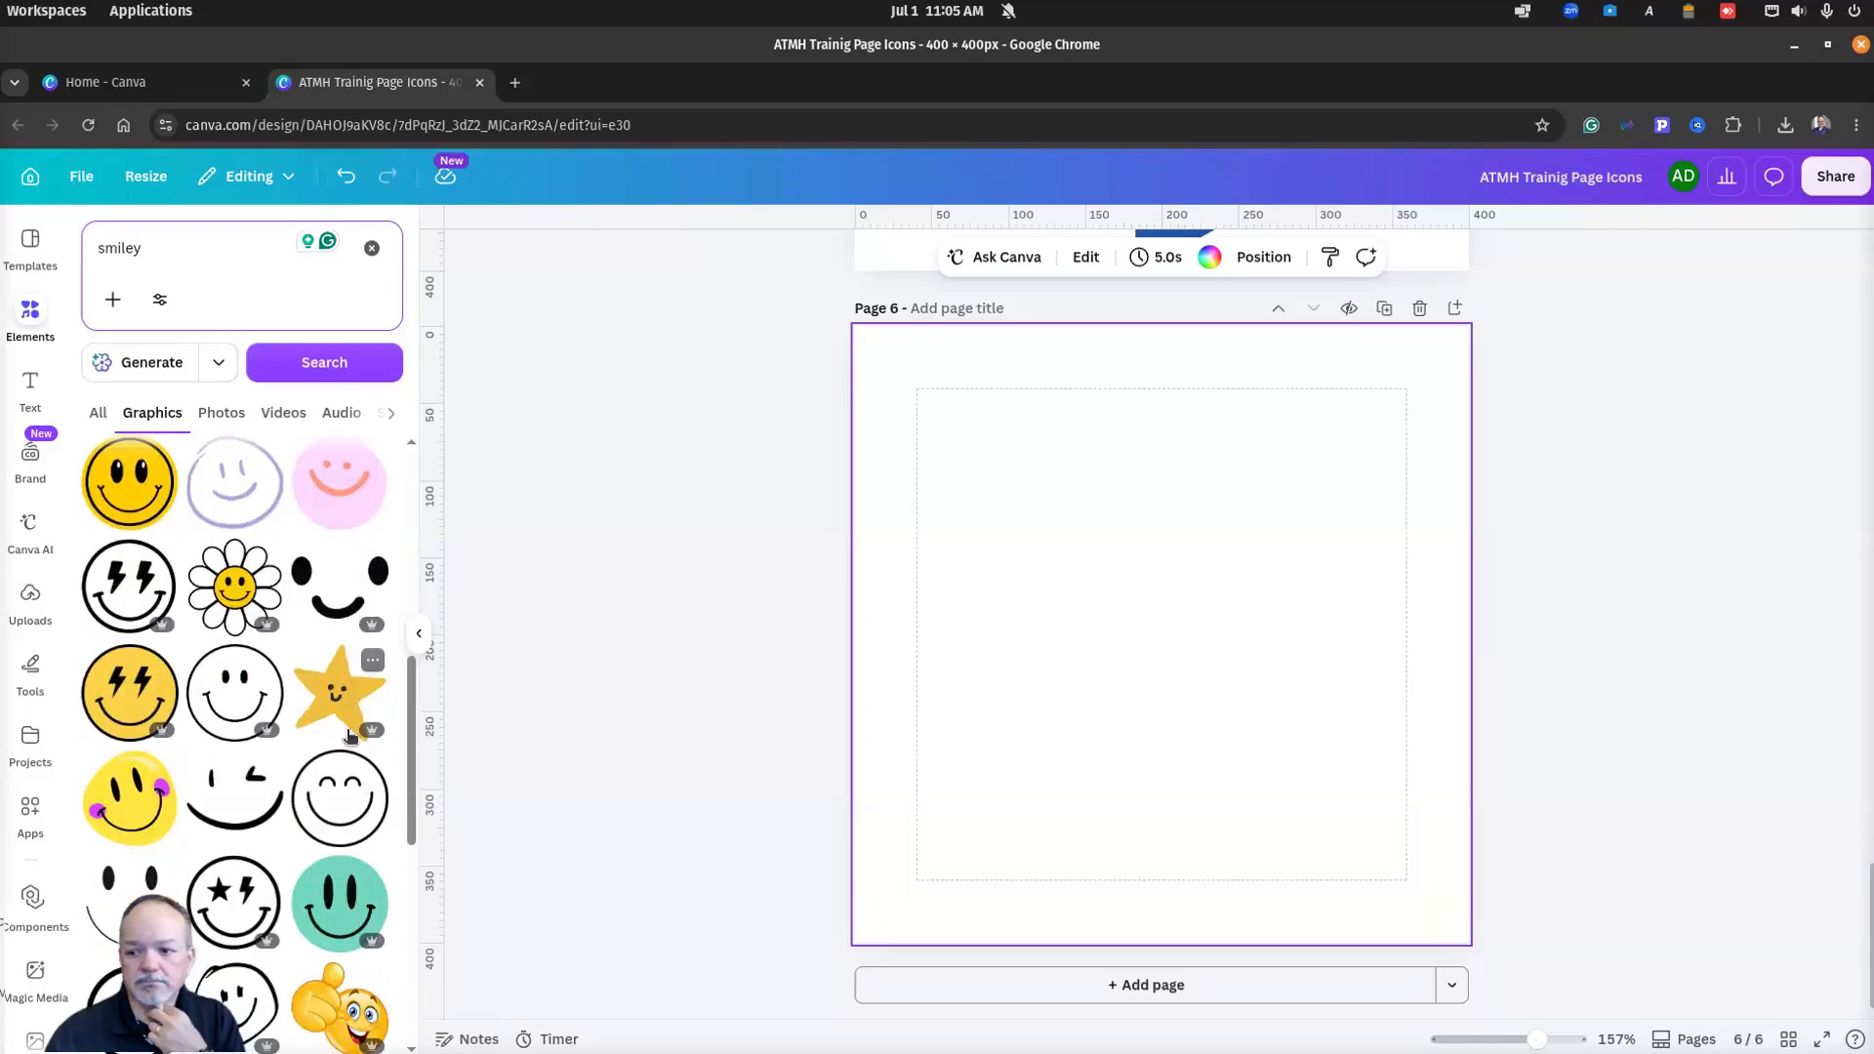
scroll(349, 735, down, 3)
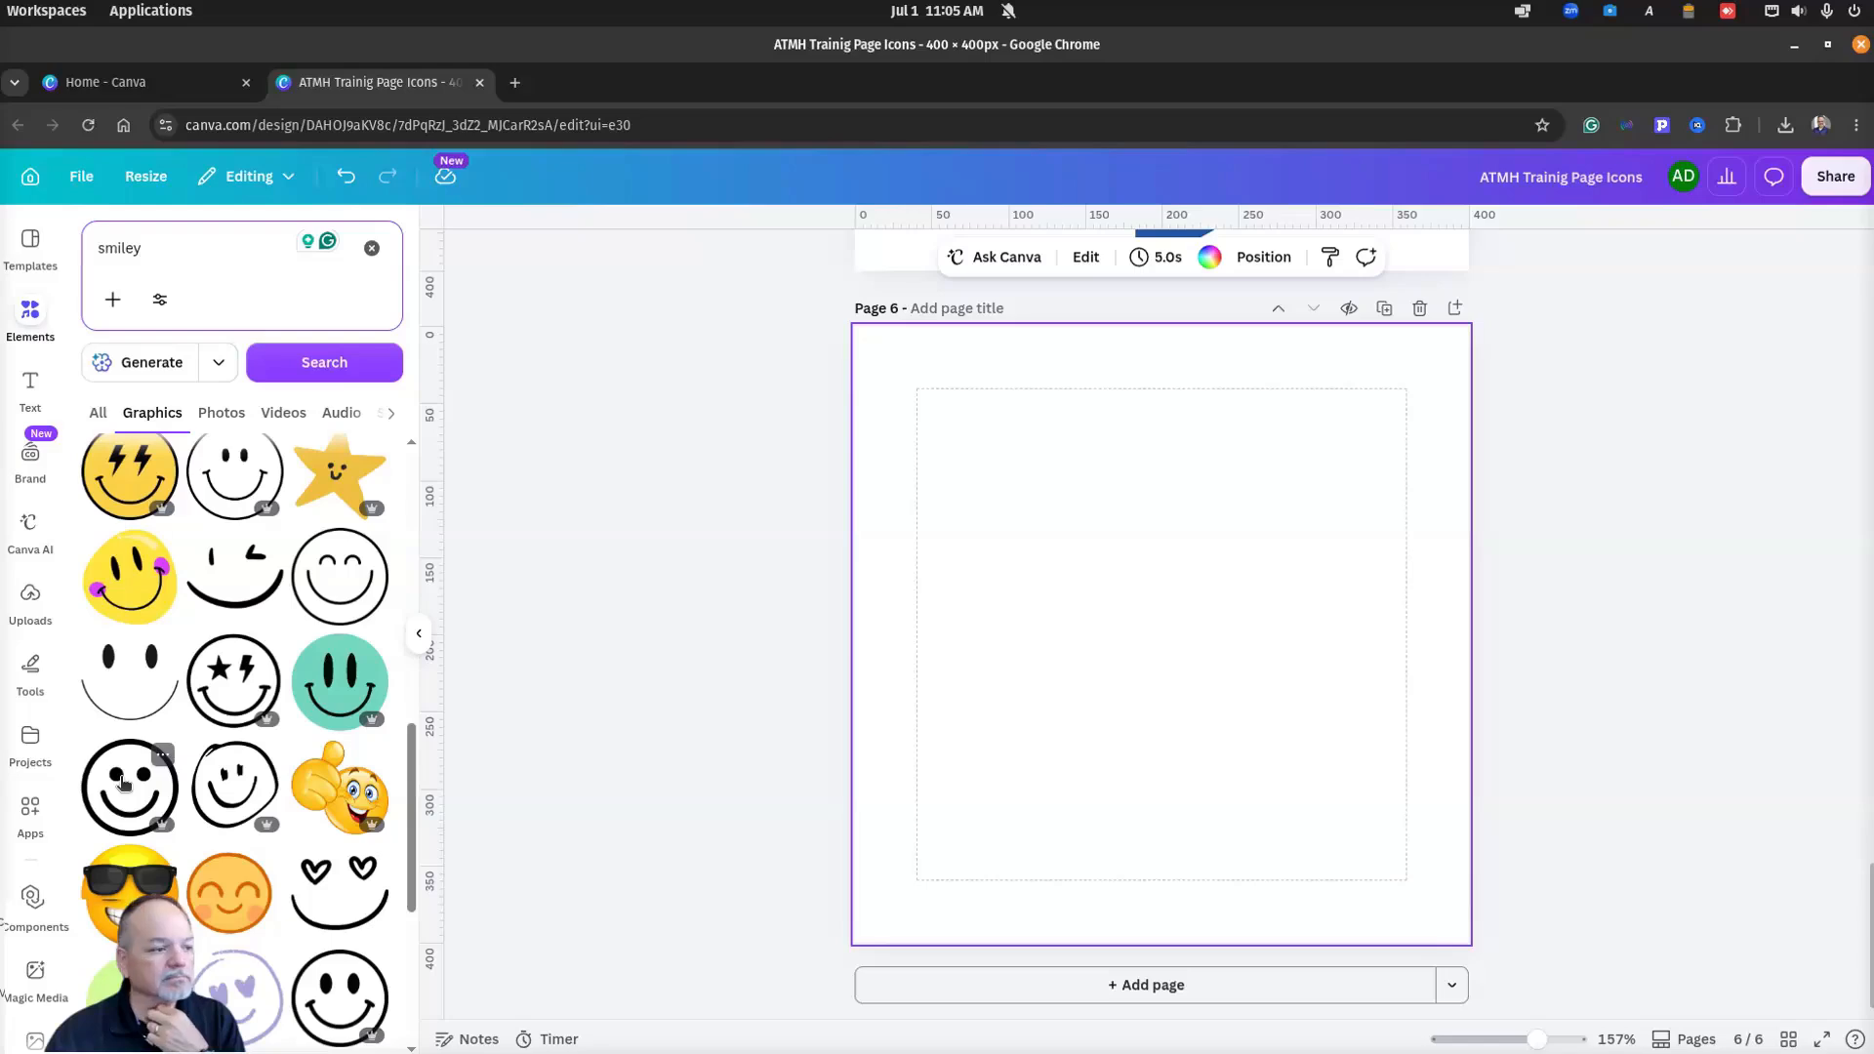
click(122, 780)
click(977, 257)
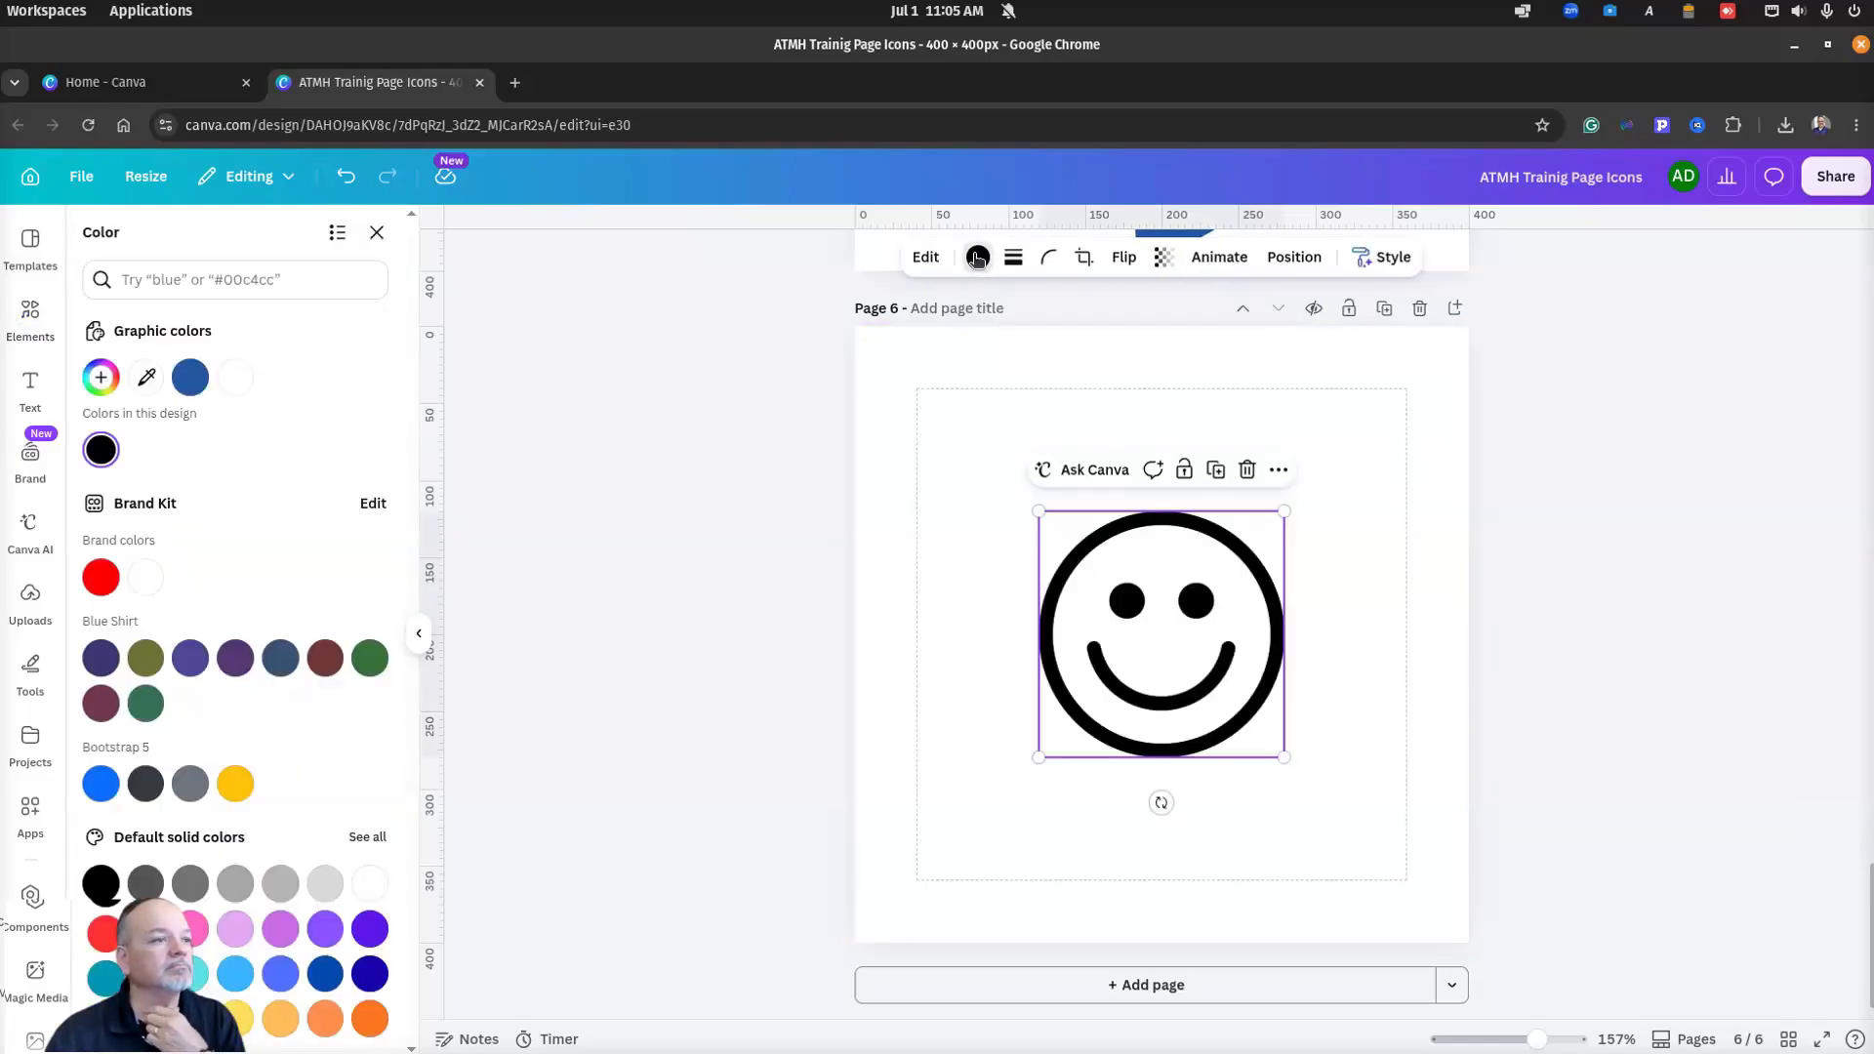
click(190, 377)
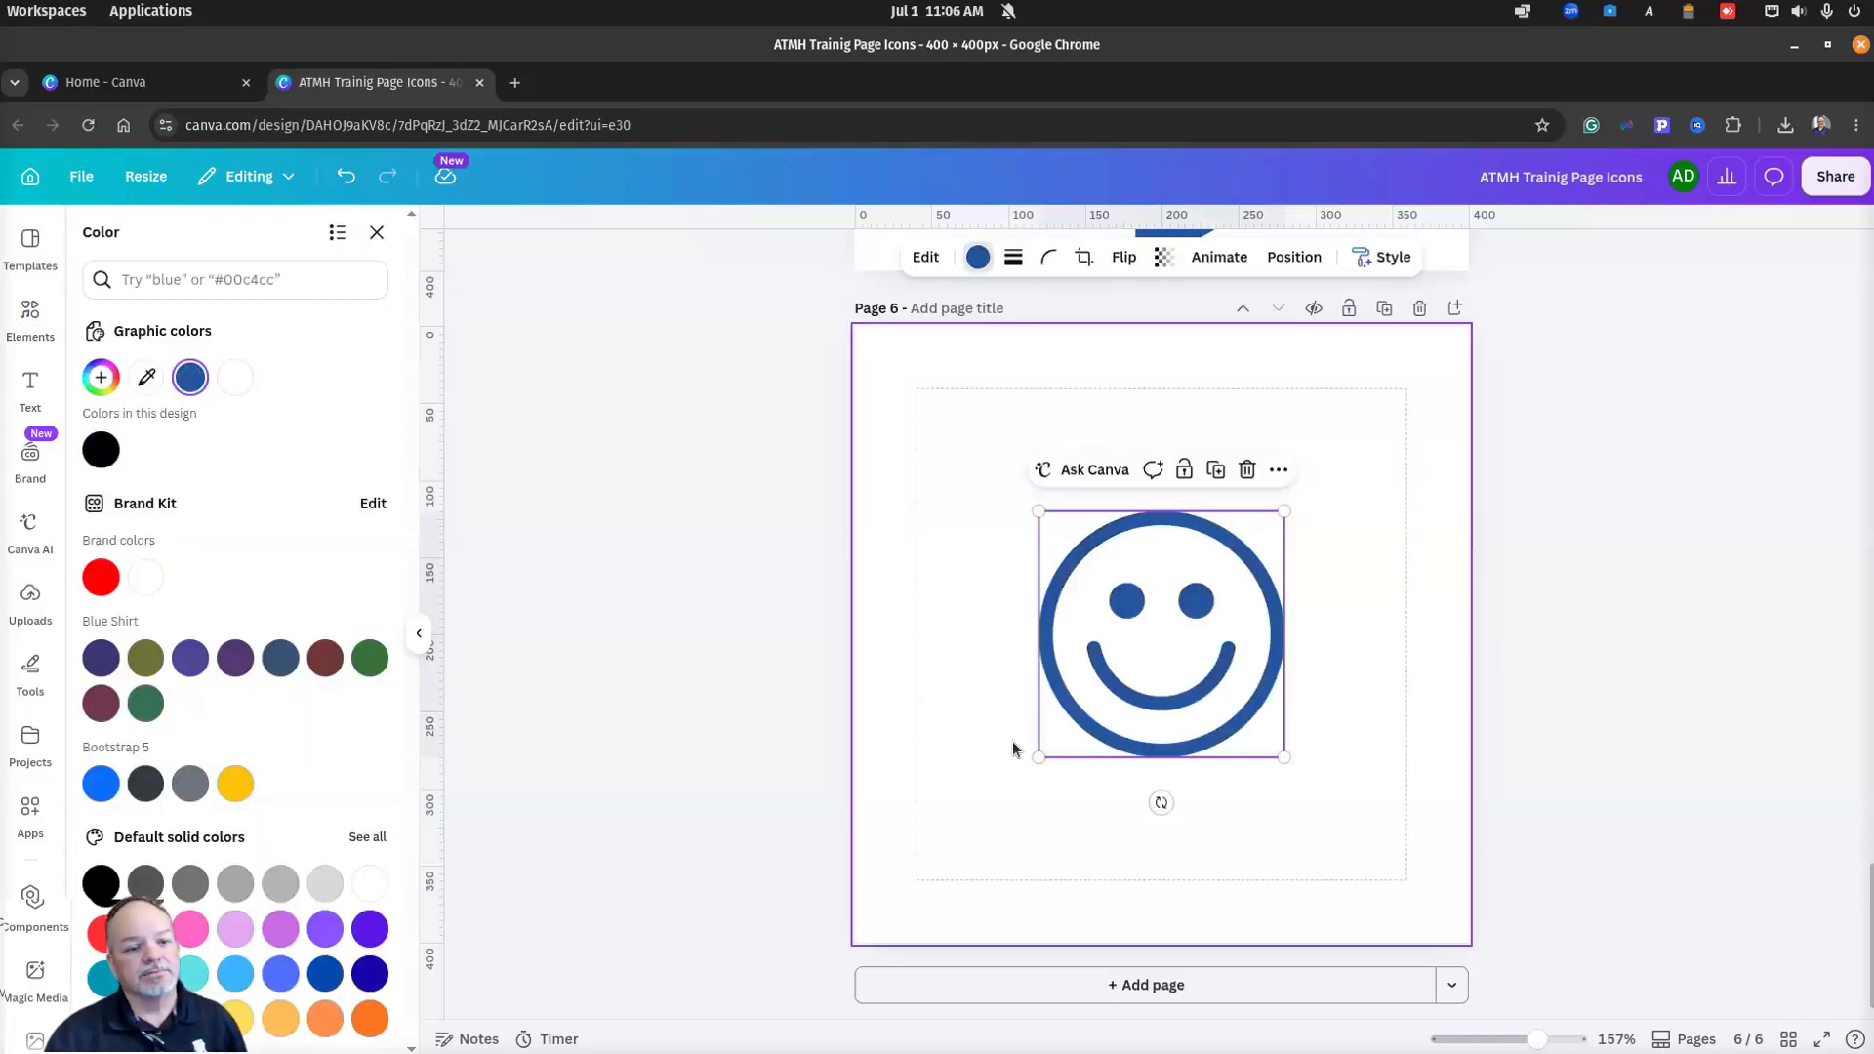
Step: Enlarge the smiley to fill the whole of page 6 and title the page "blue smiley"
drag(1039, 757, 799, 890)
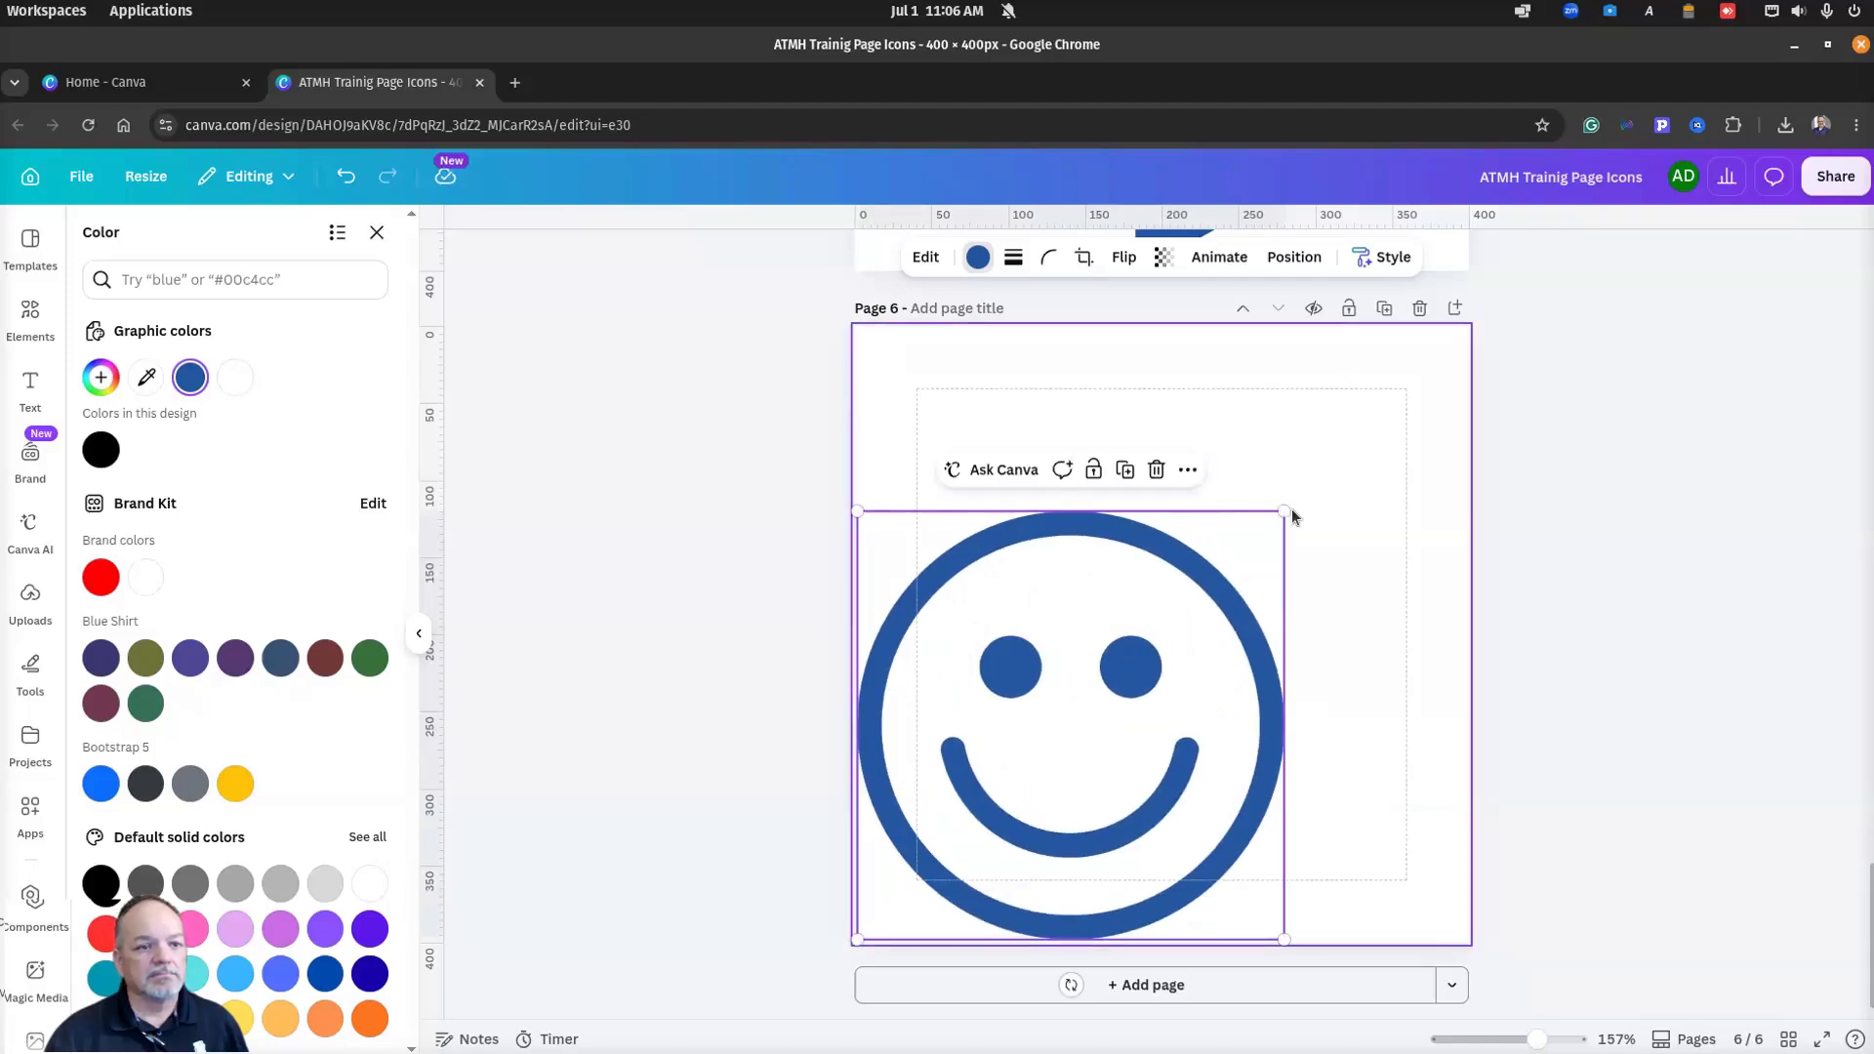
drag(1288, 511, 1508, 361)
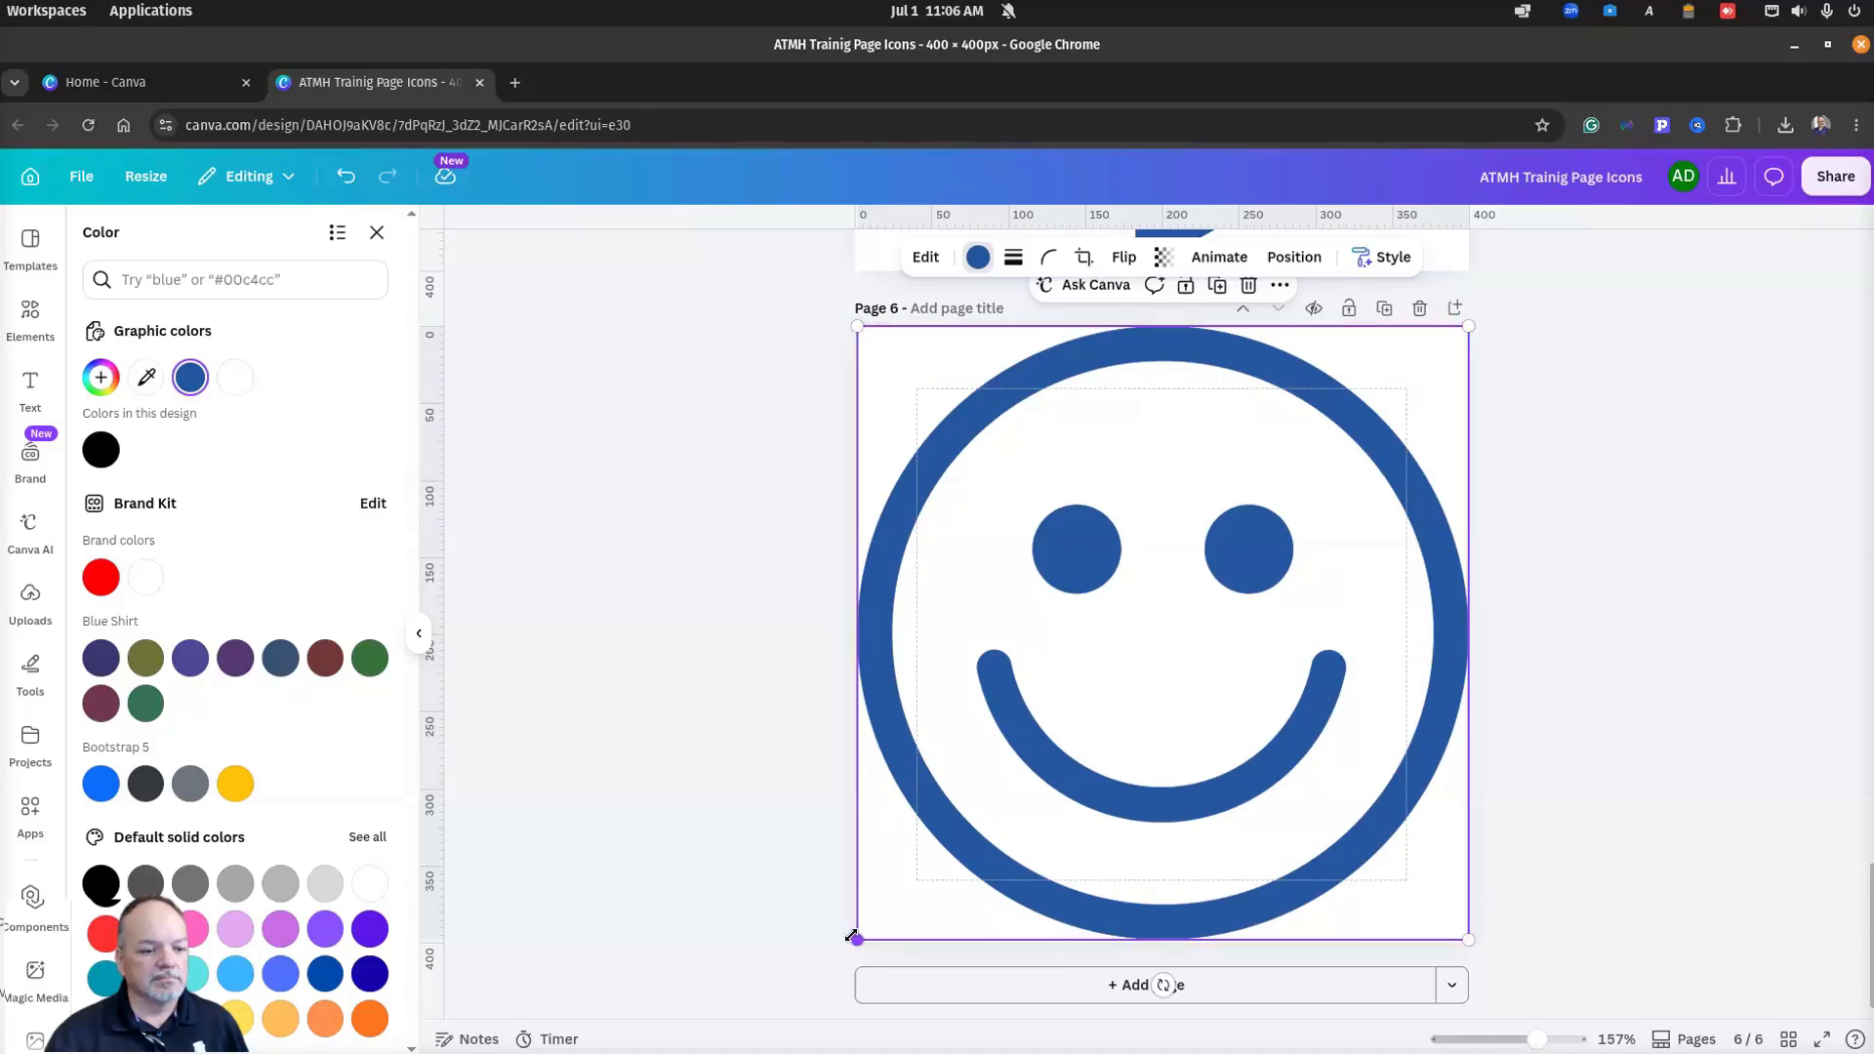
drag(851, 935, 849, 932)
click(1631, 529)
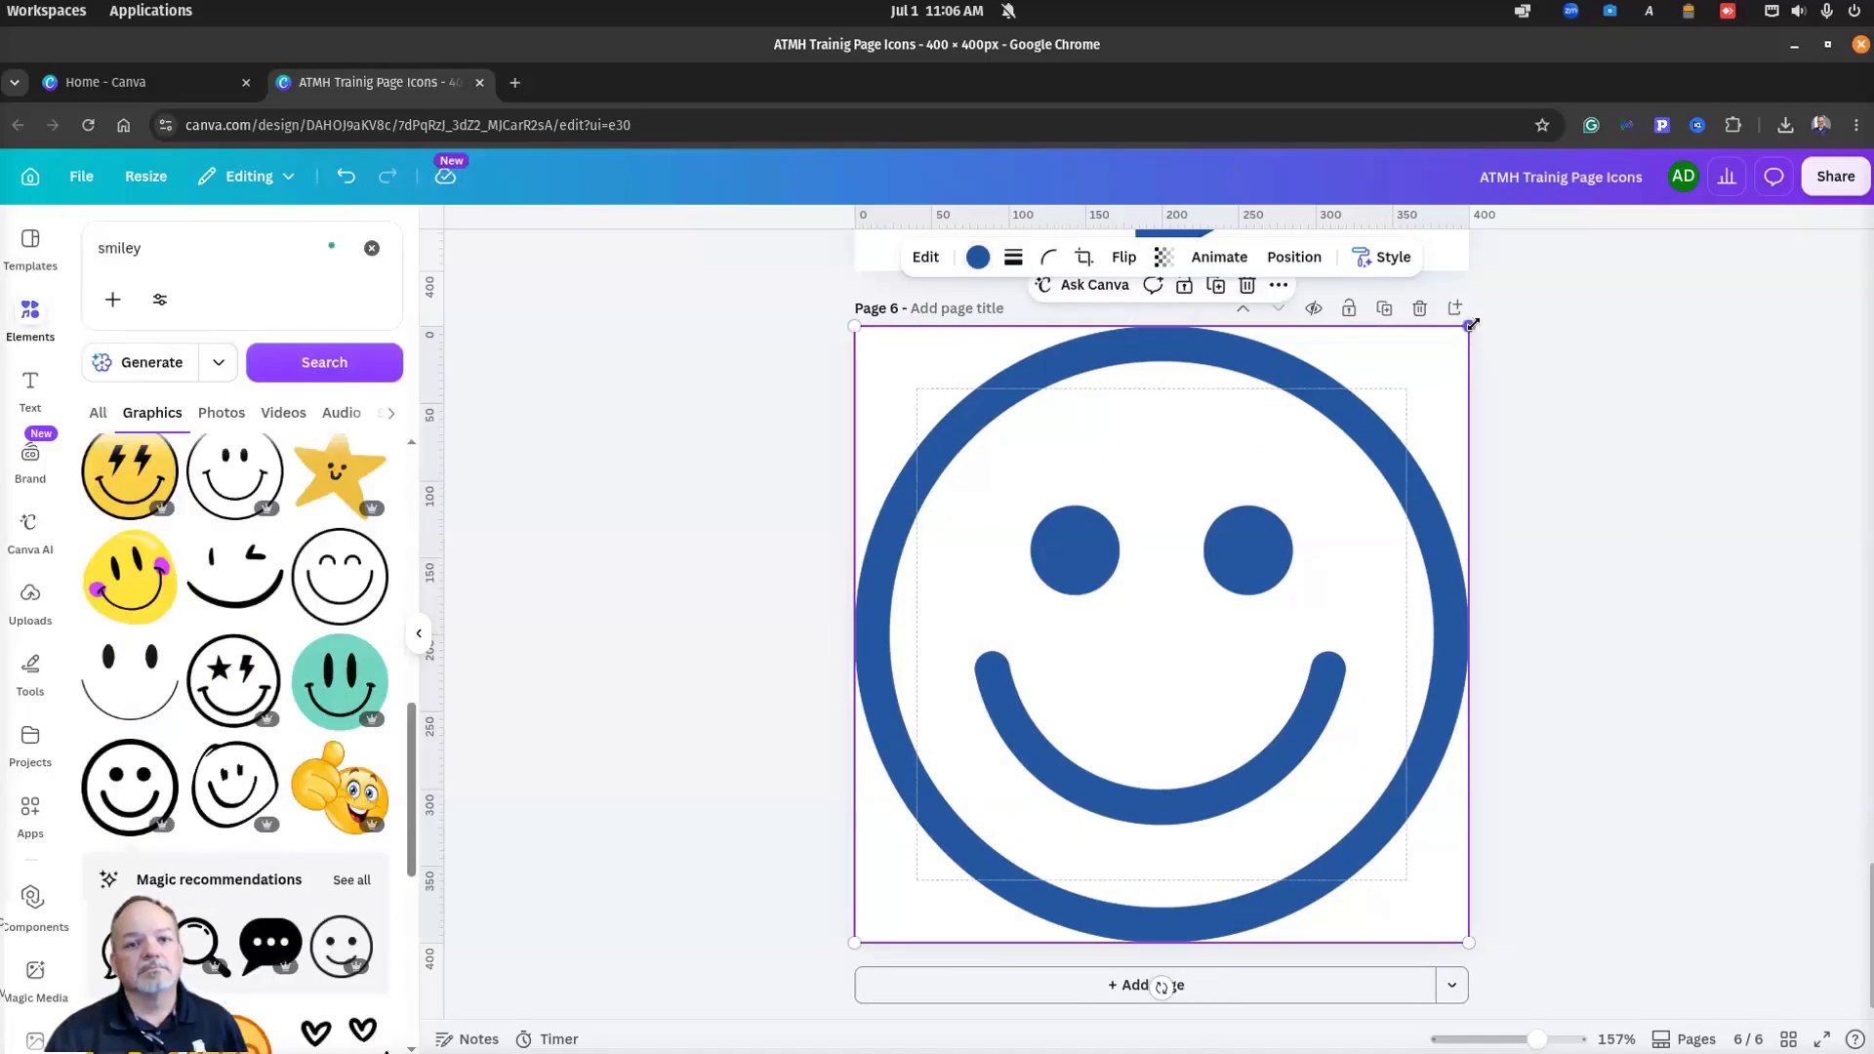
drag(1472, 324, 1501, 349)
click(1590, 507)
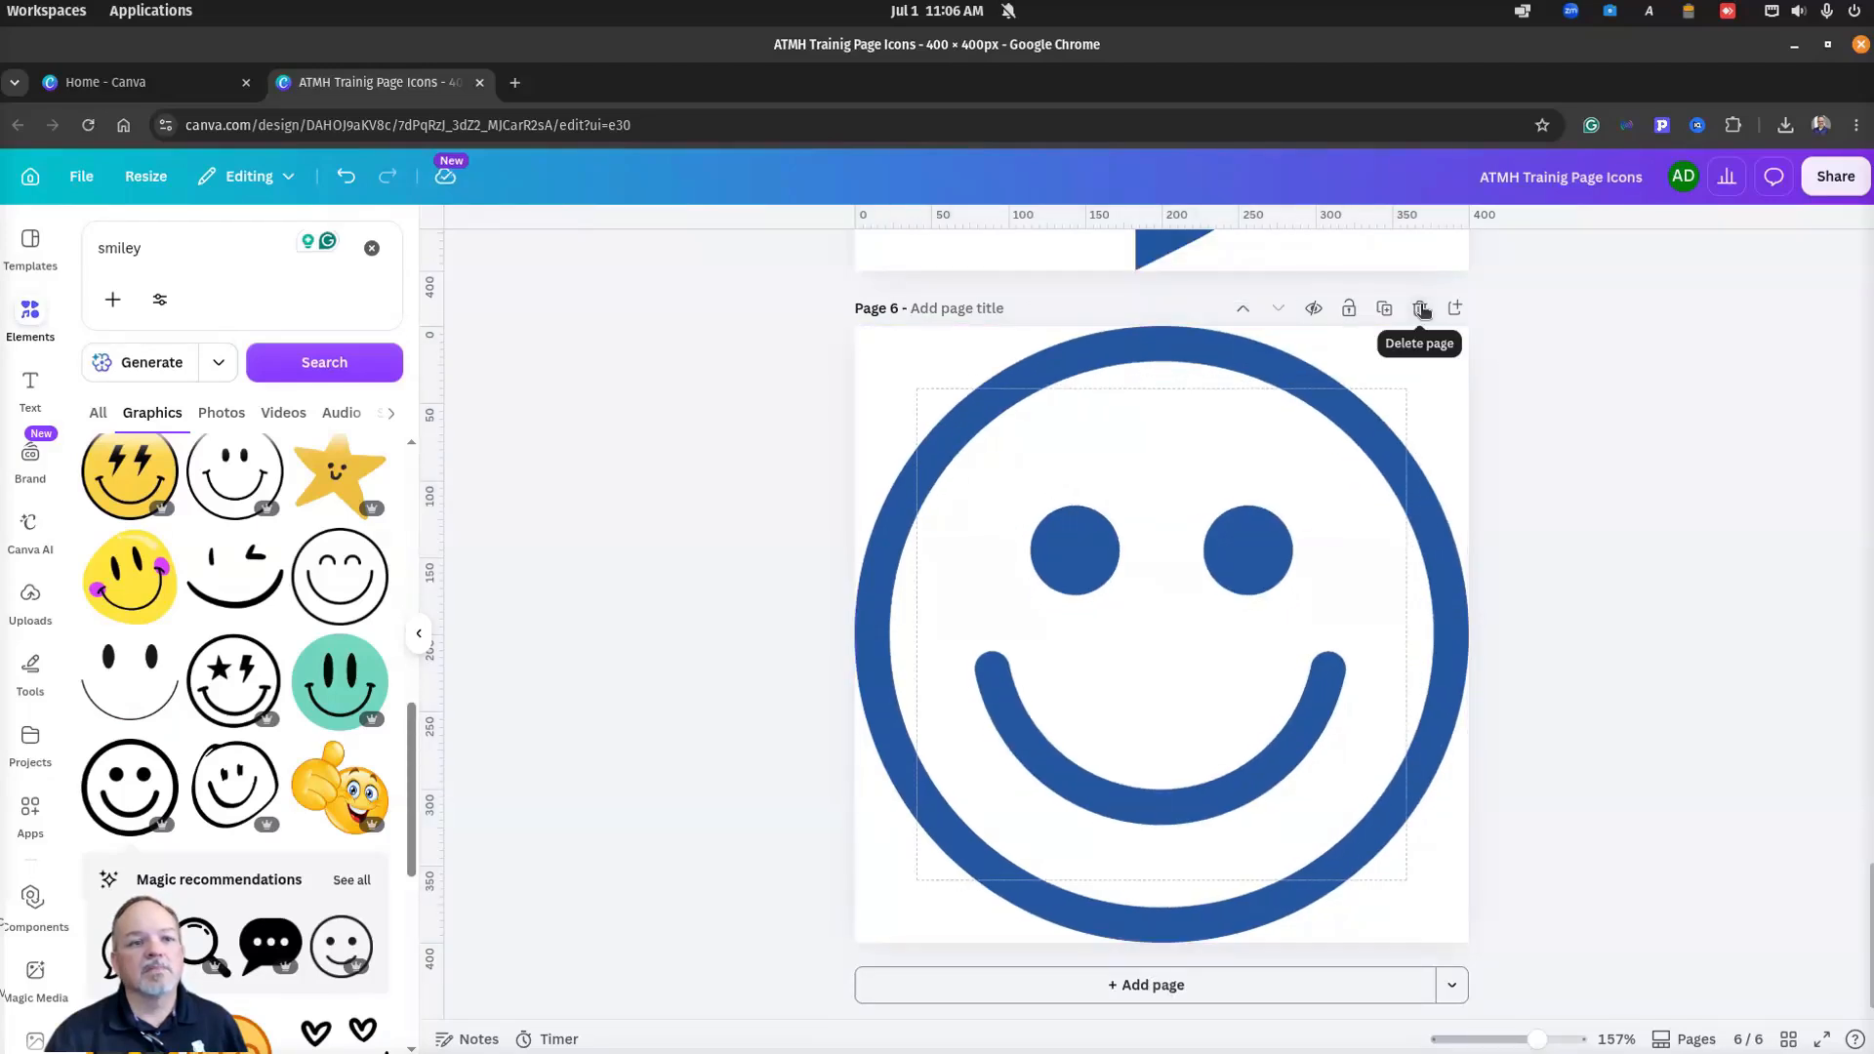
click(957, 310)
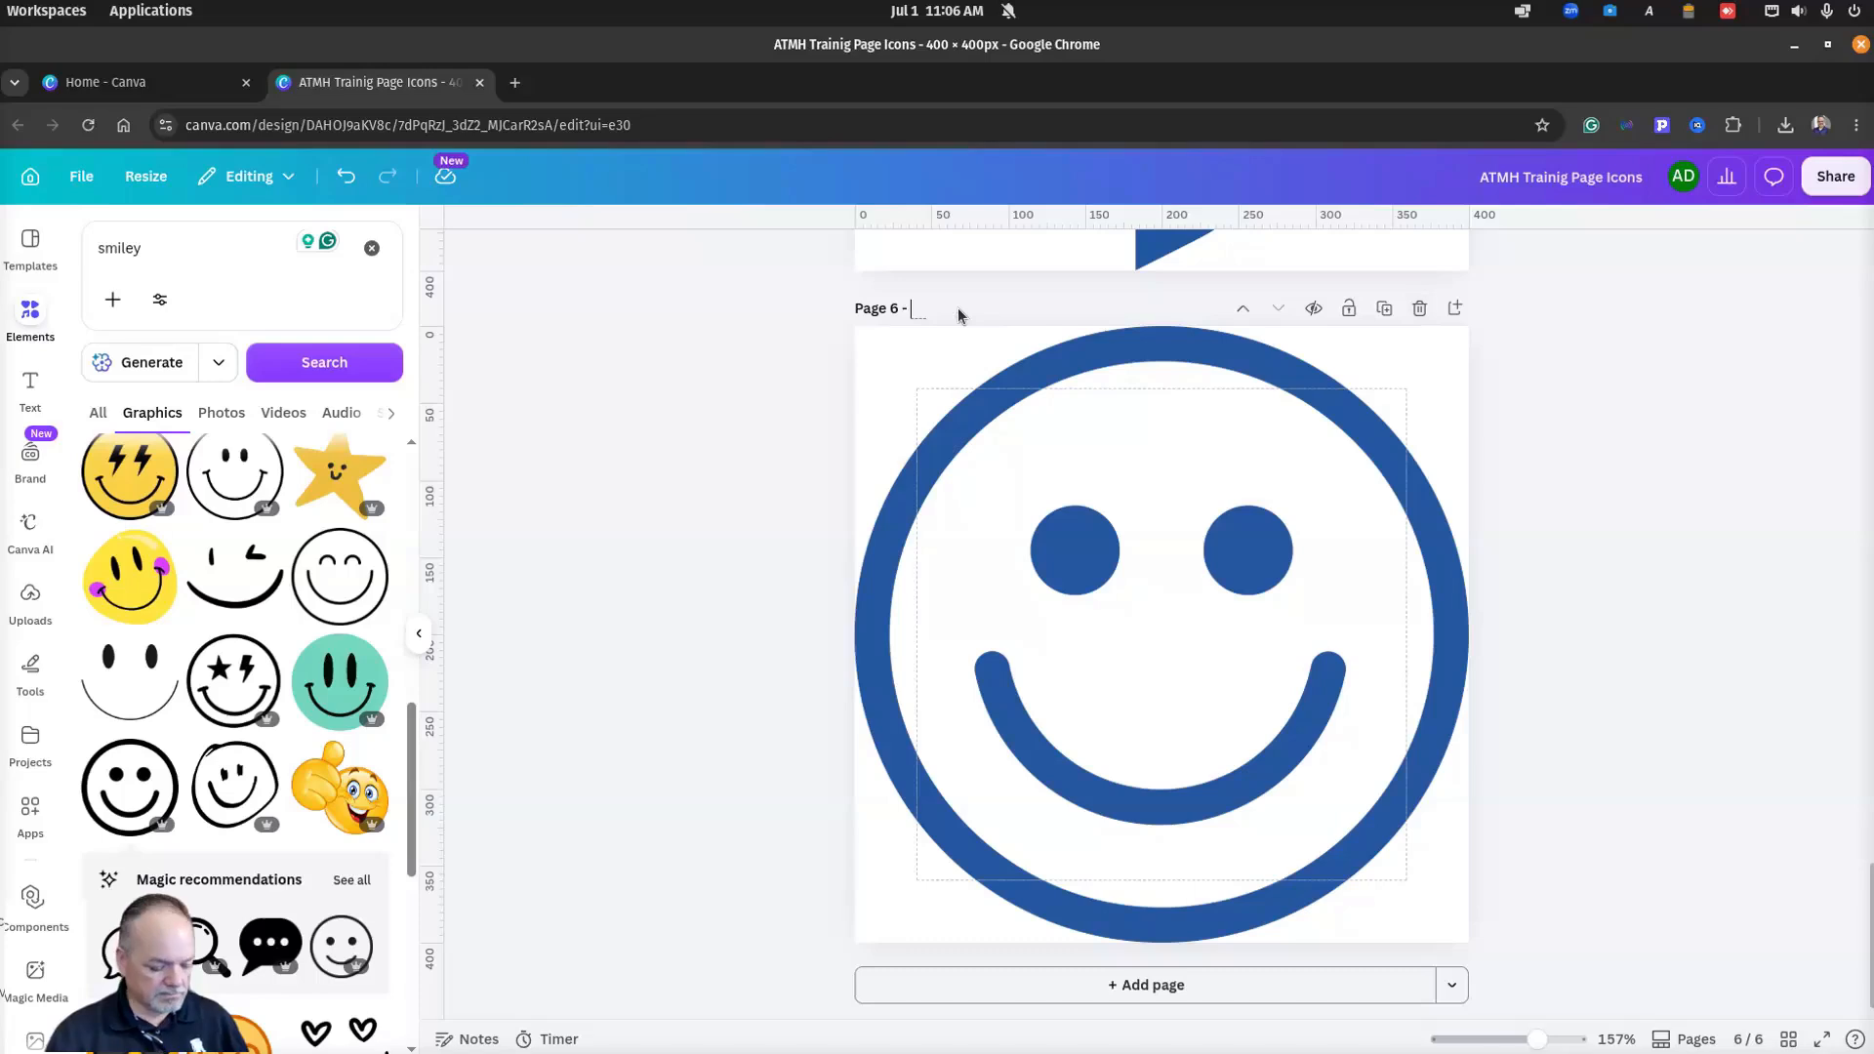
text(blue smiley)
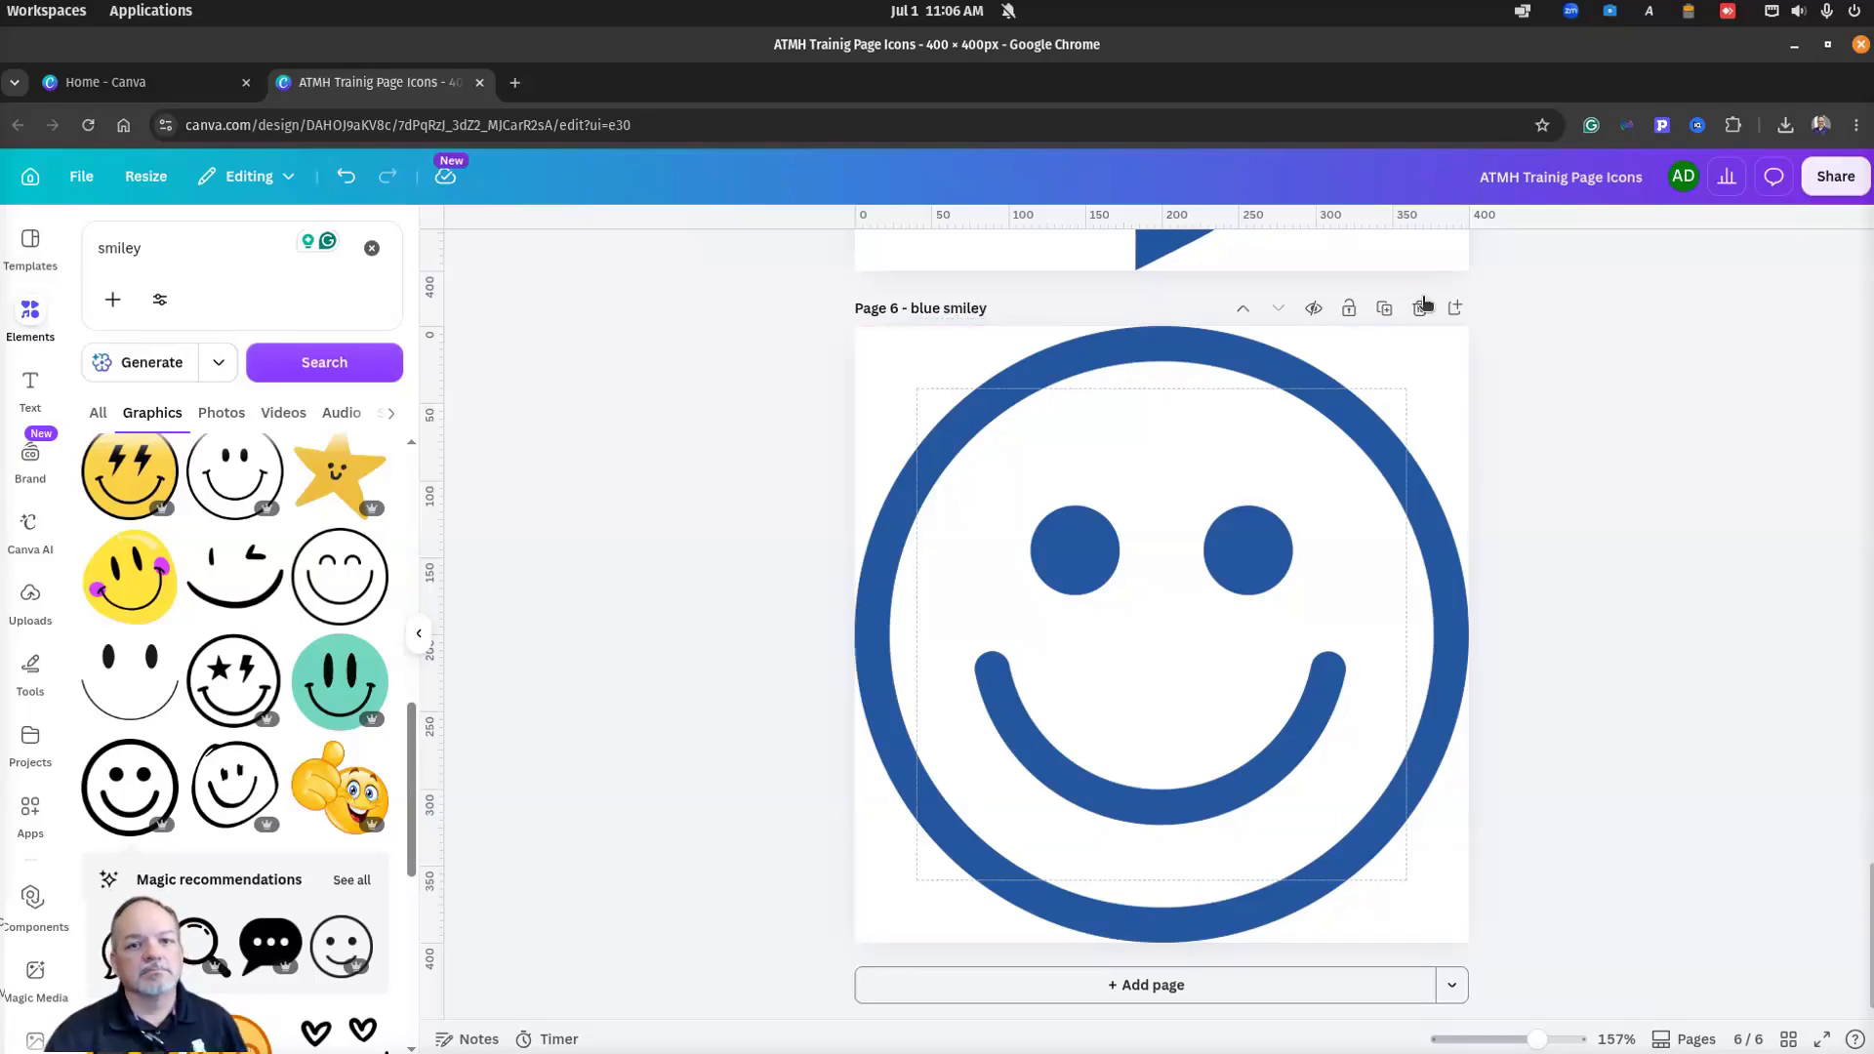
Step: Add a new page after the smiley page and search the graphics for "globe"
click(1454, 308)
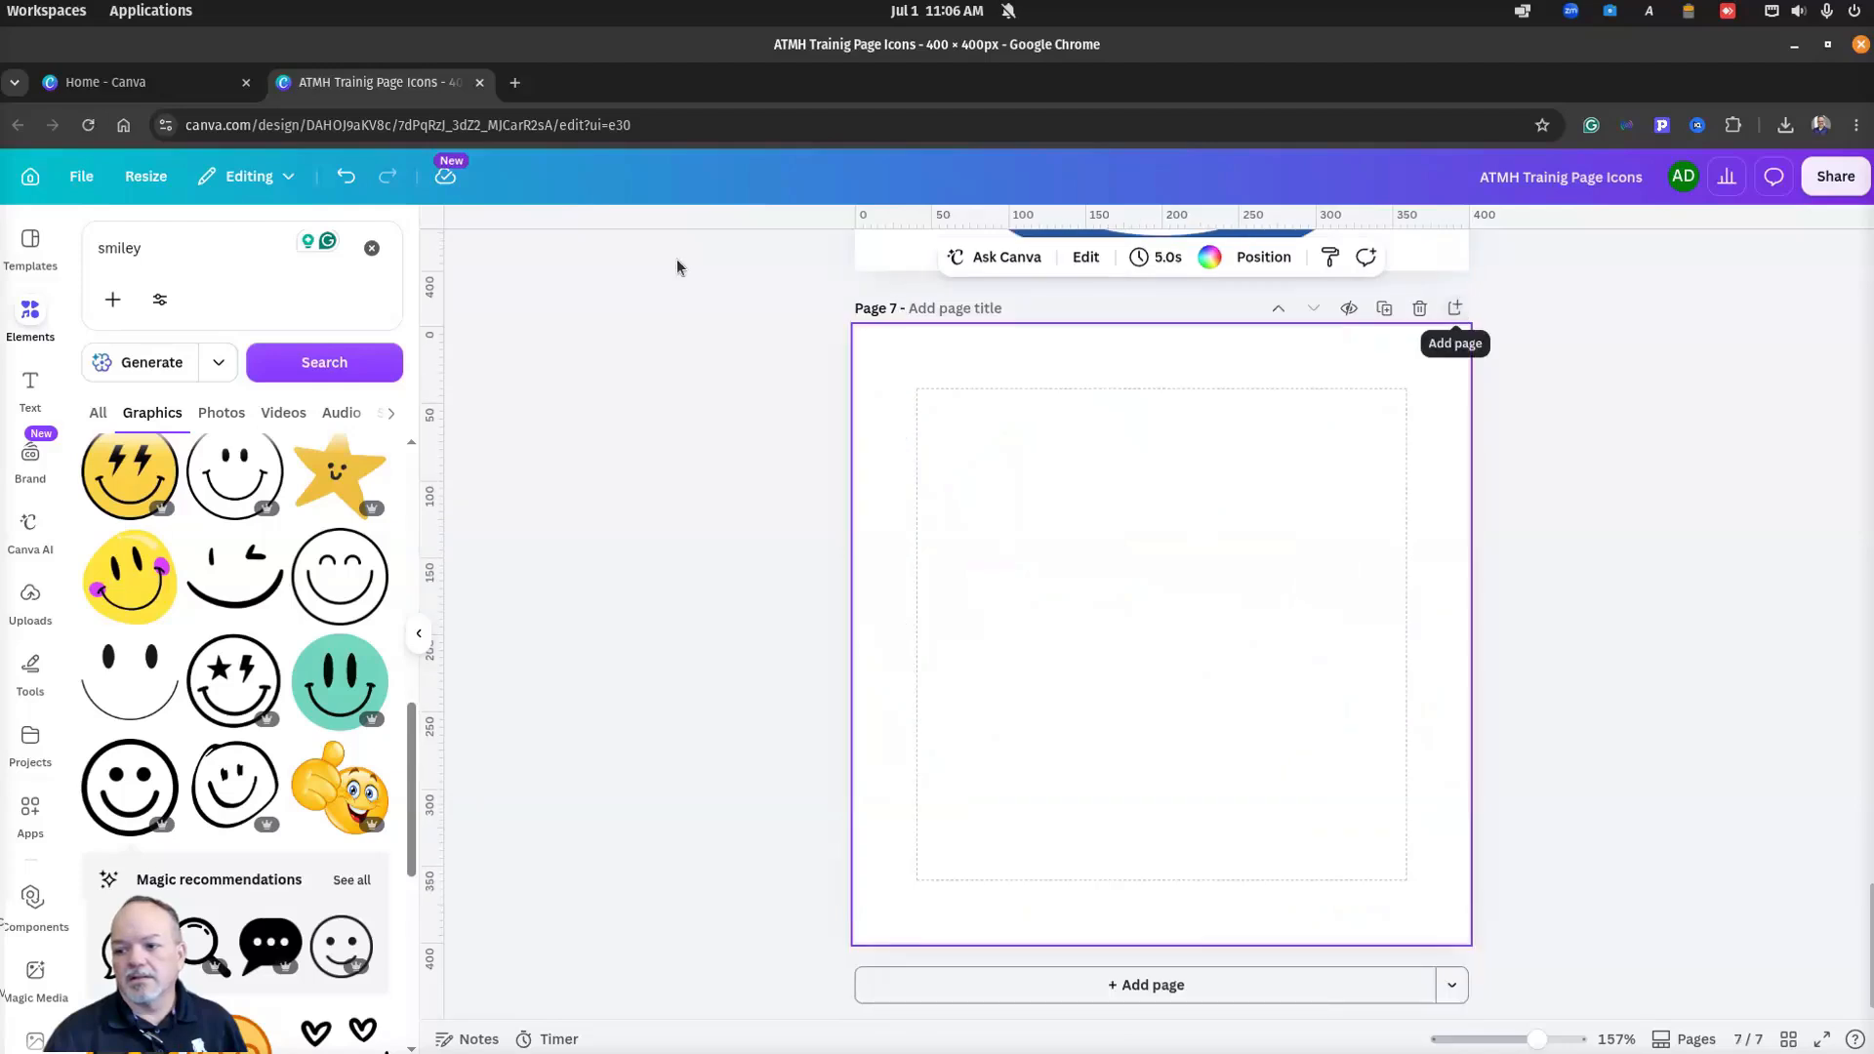
click(156, 247)
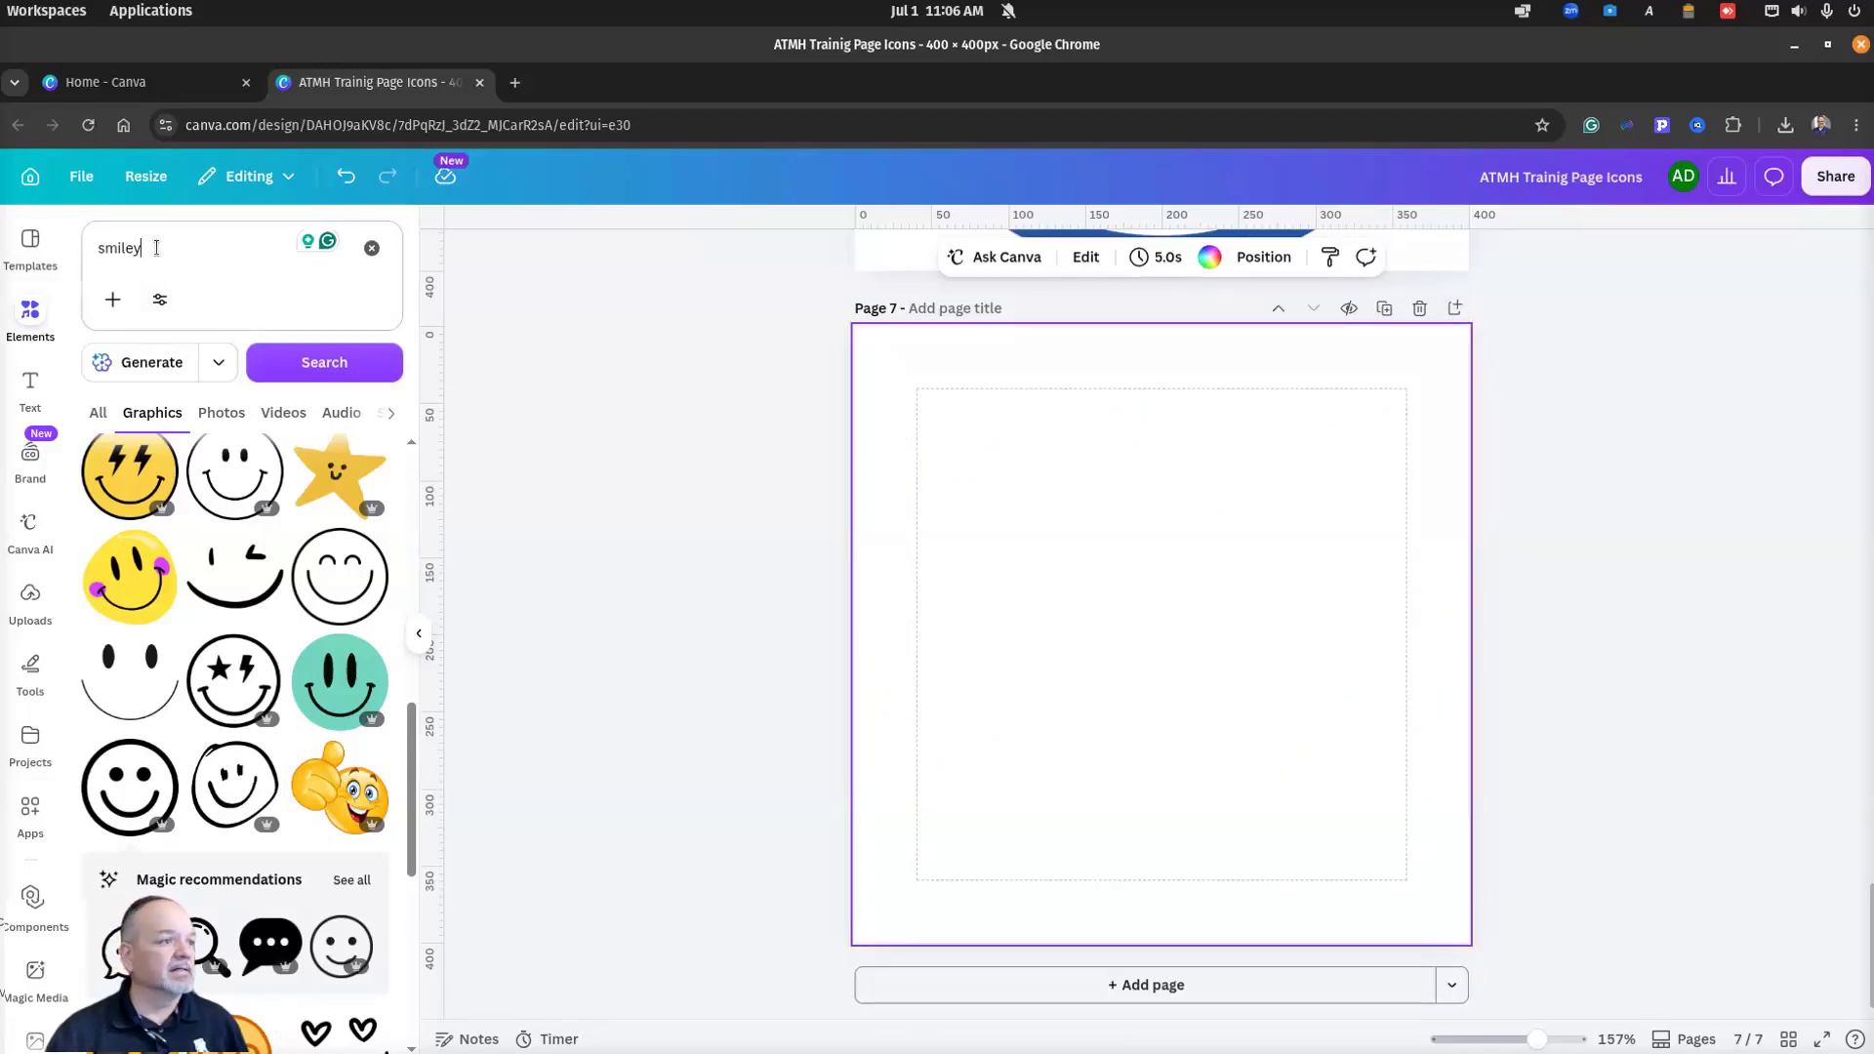
double_click(157, 248)
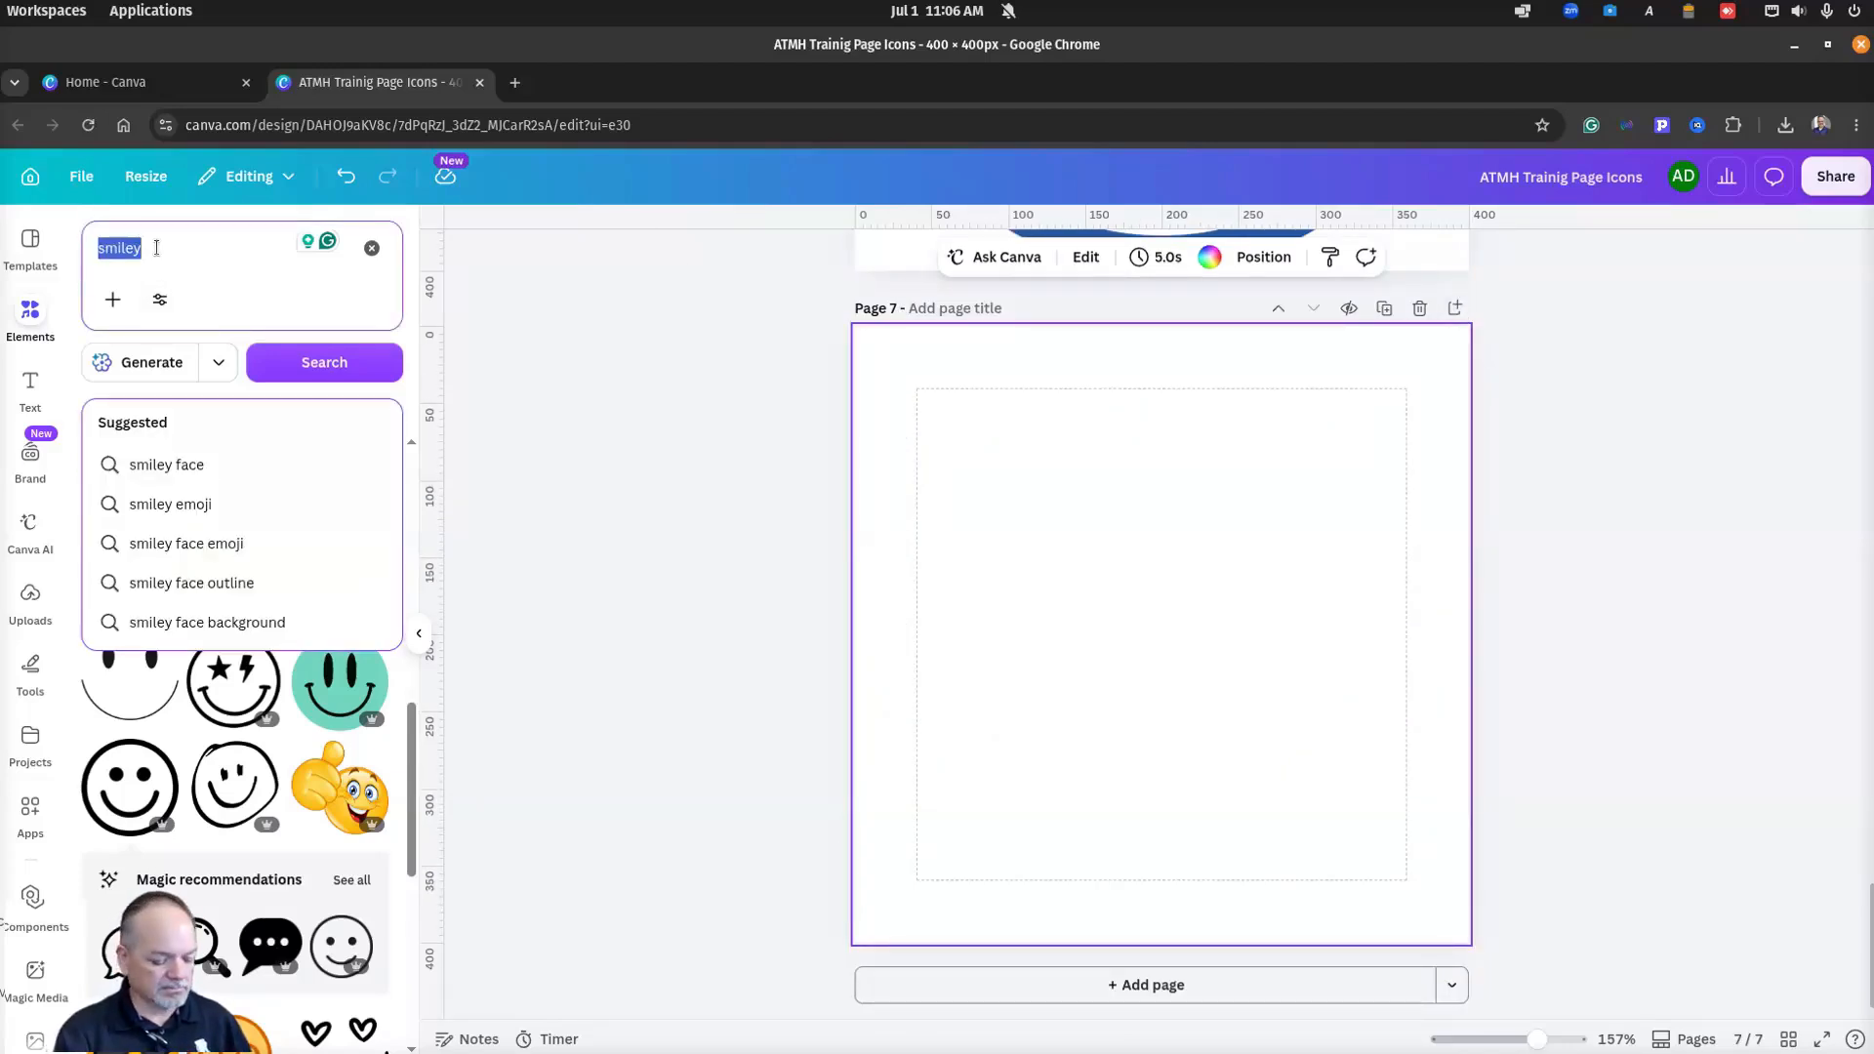
text(globe)
key(Return)
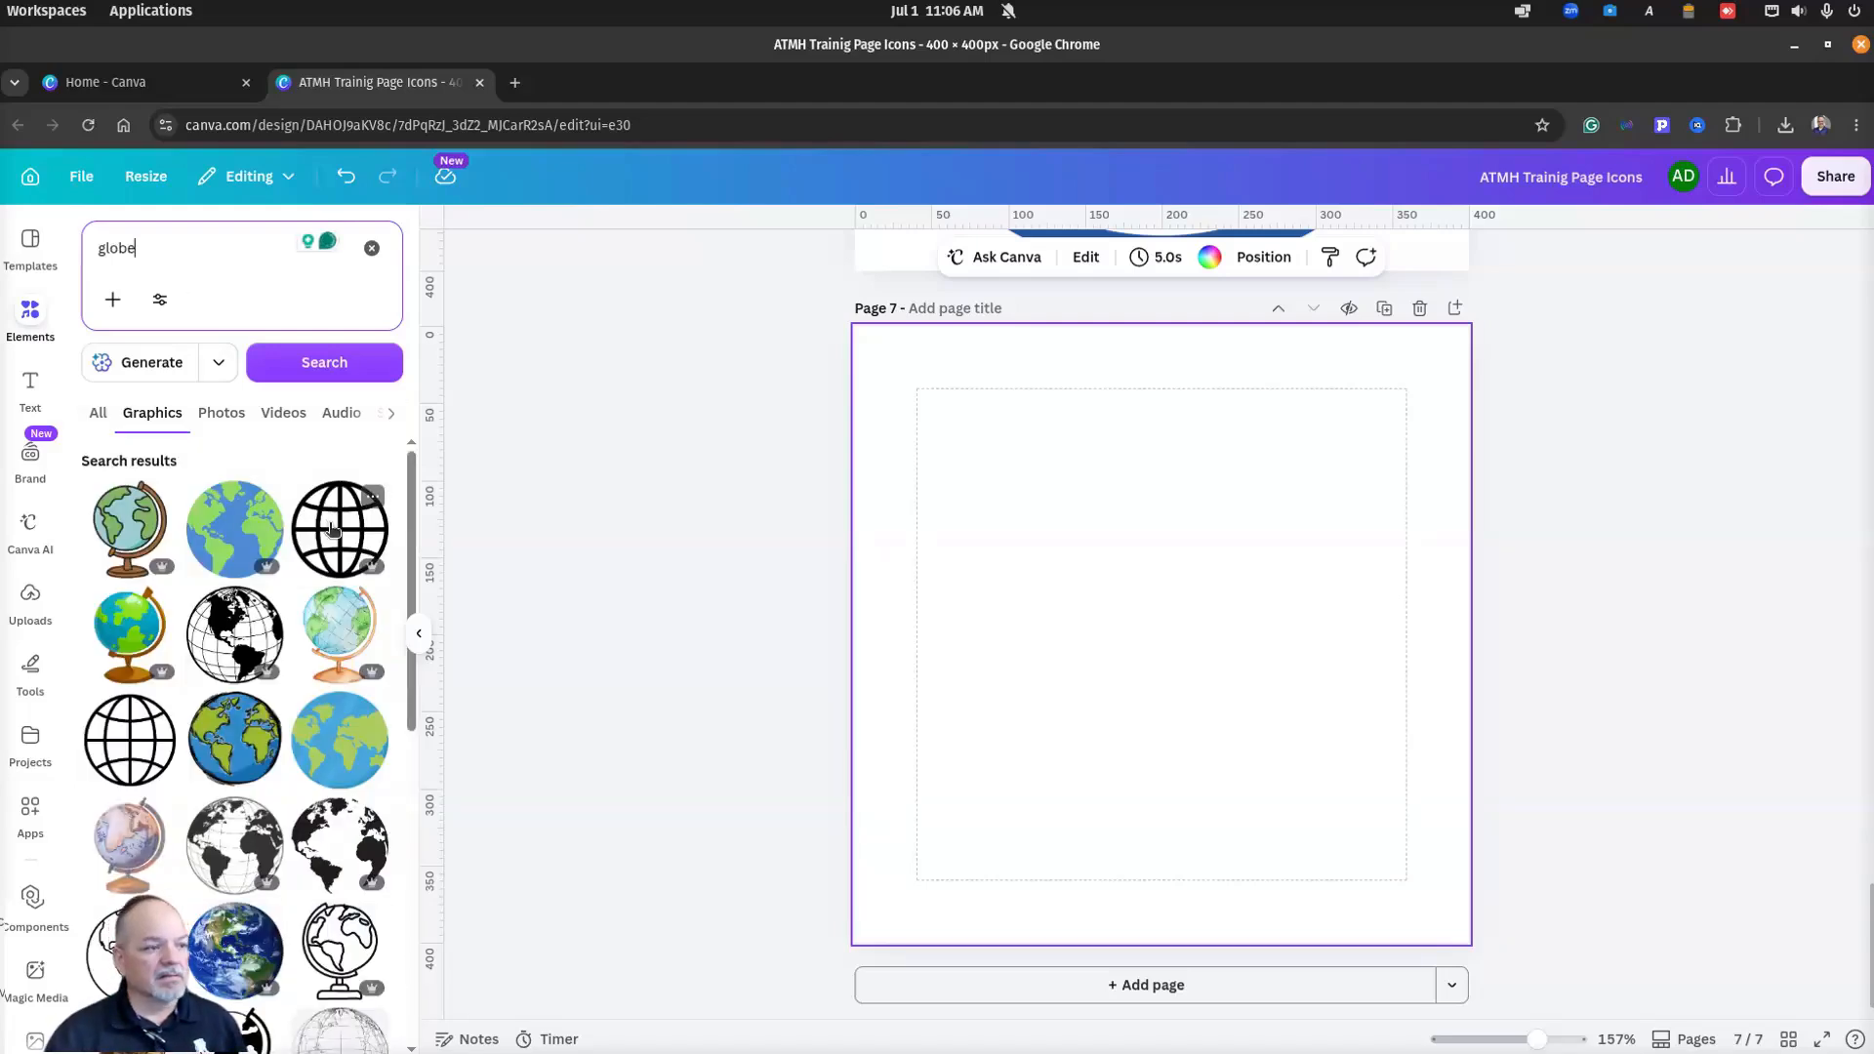
Step: Add the black wireframe globe to page 7, recolor it with the design's blue and enlarge it to fill the page
click(332, 529)
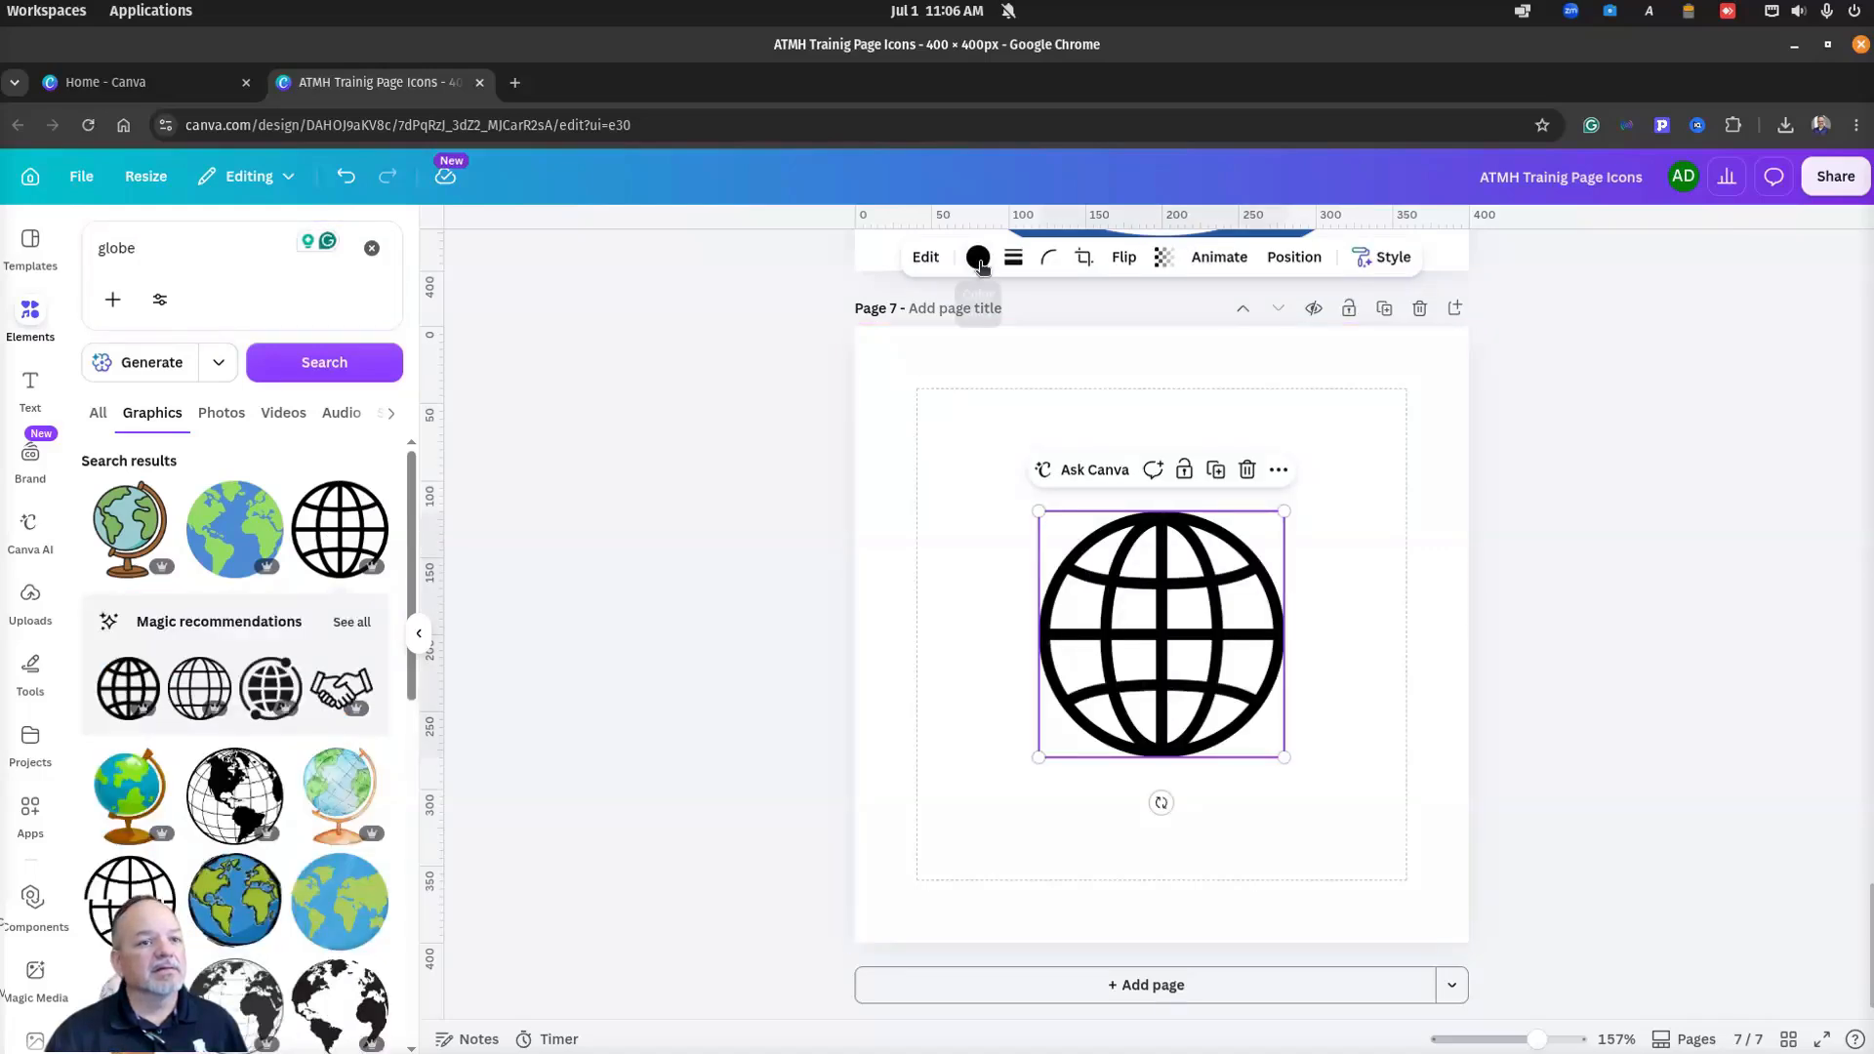
click(979, 258)
click(197, 378)
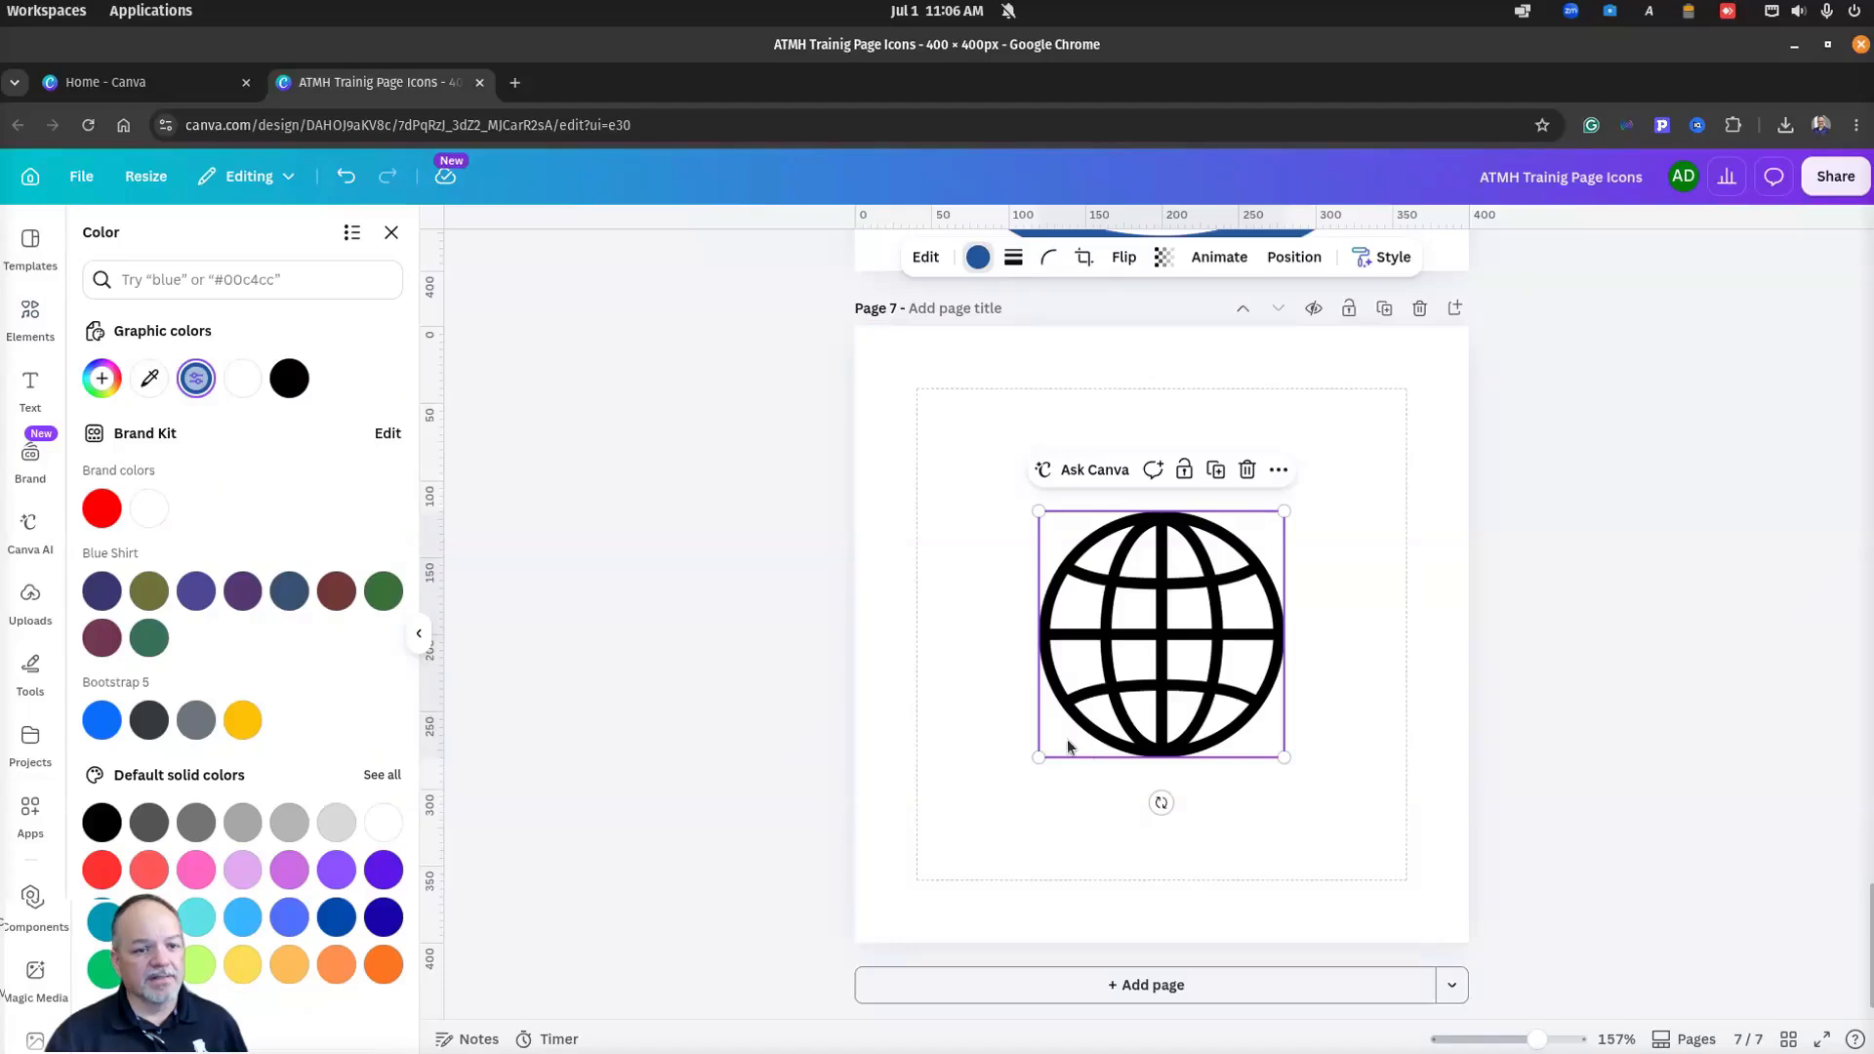
drag(1036, 759, 829, 927)
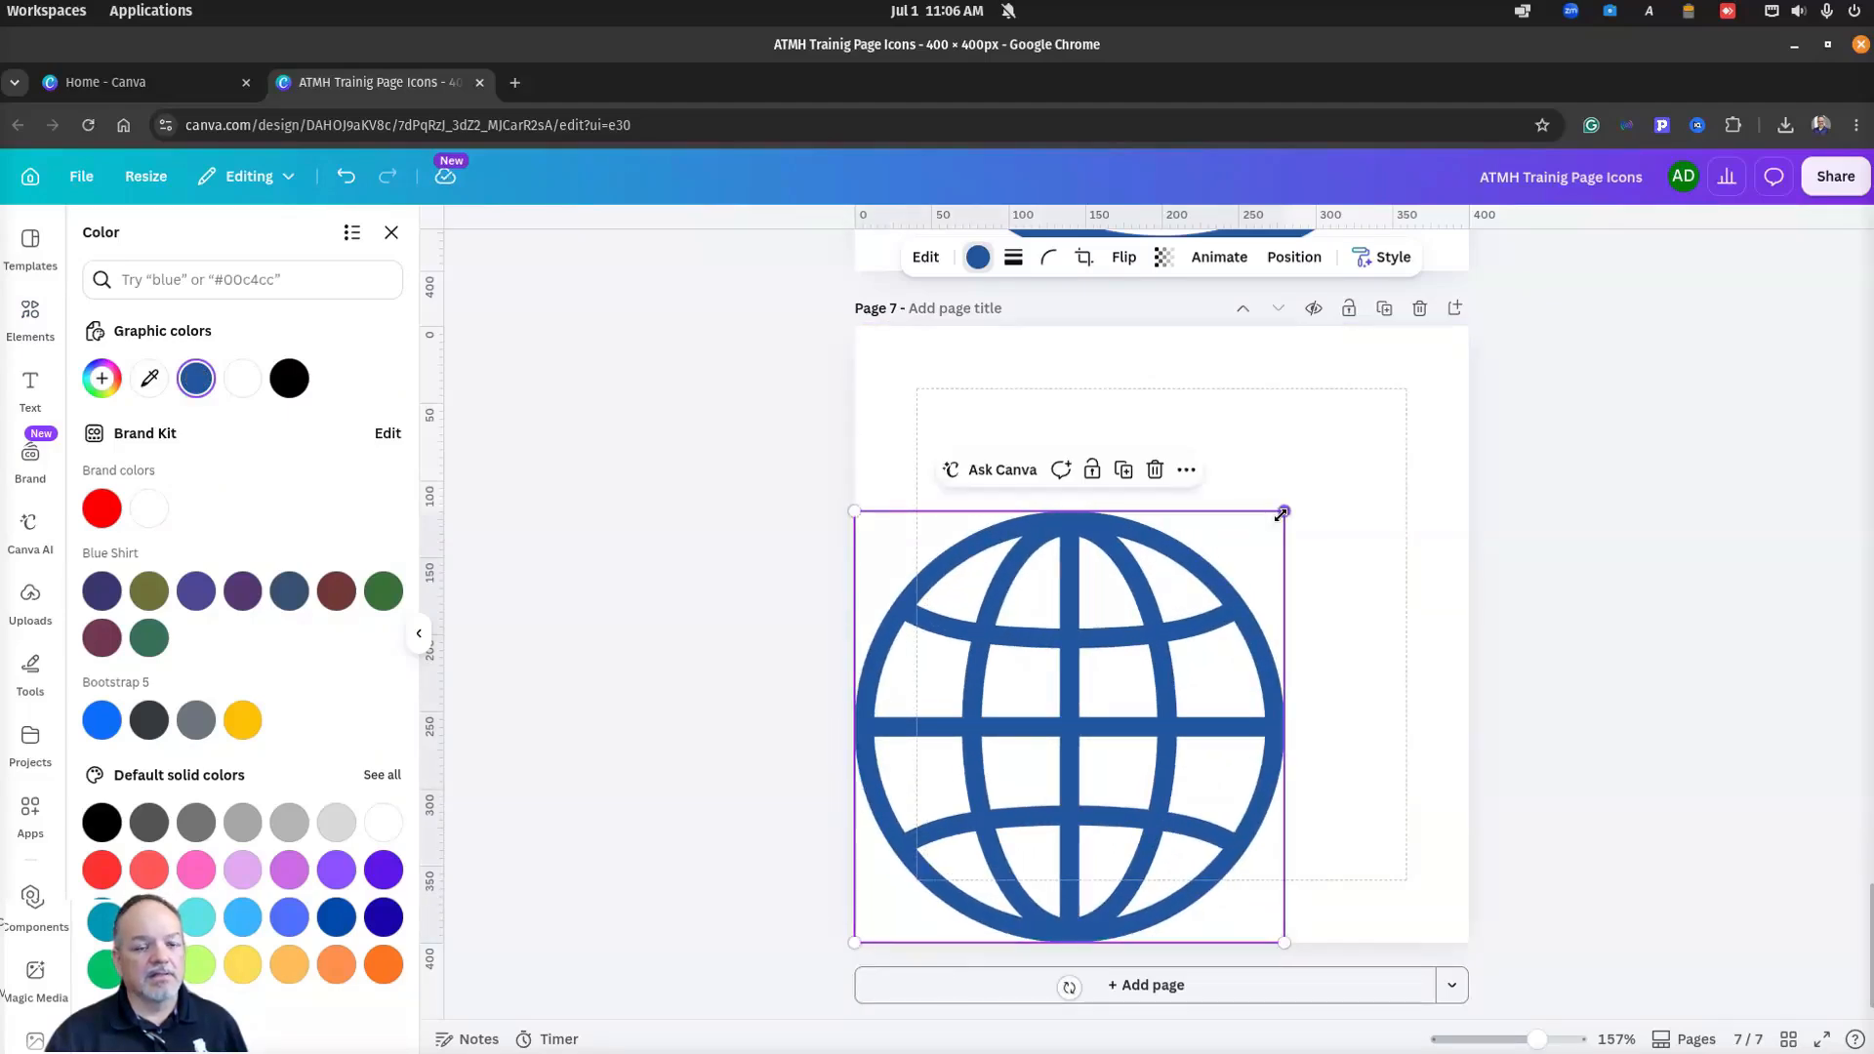
drag(1282, 513, 1484, 359)
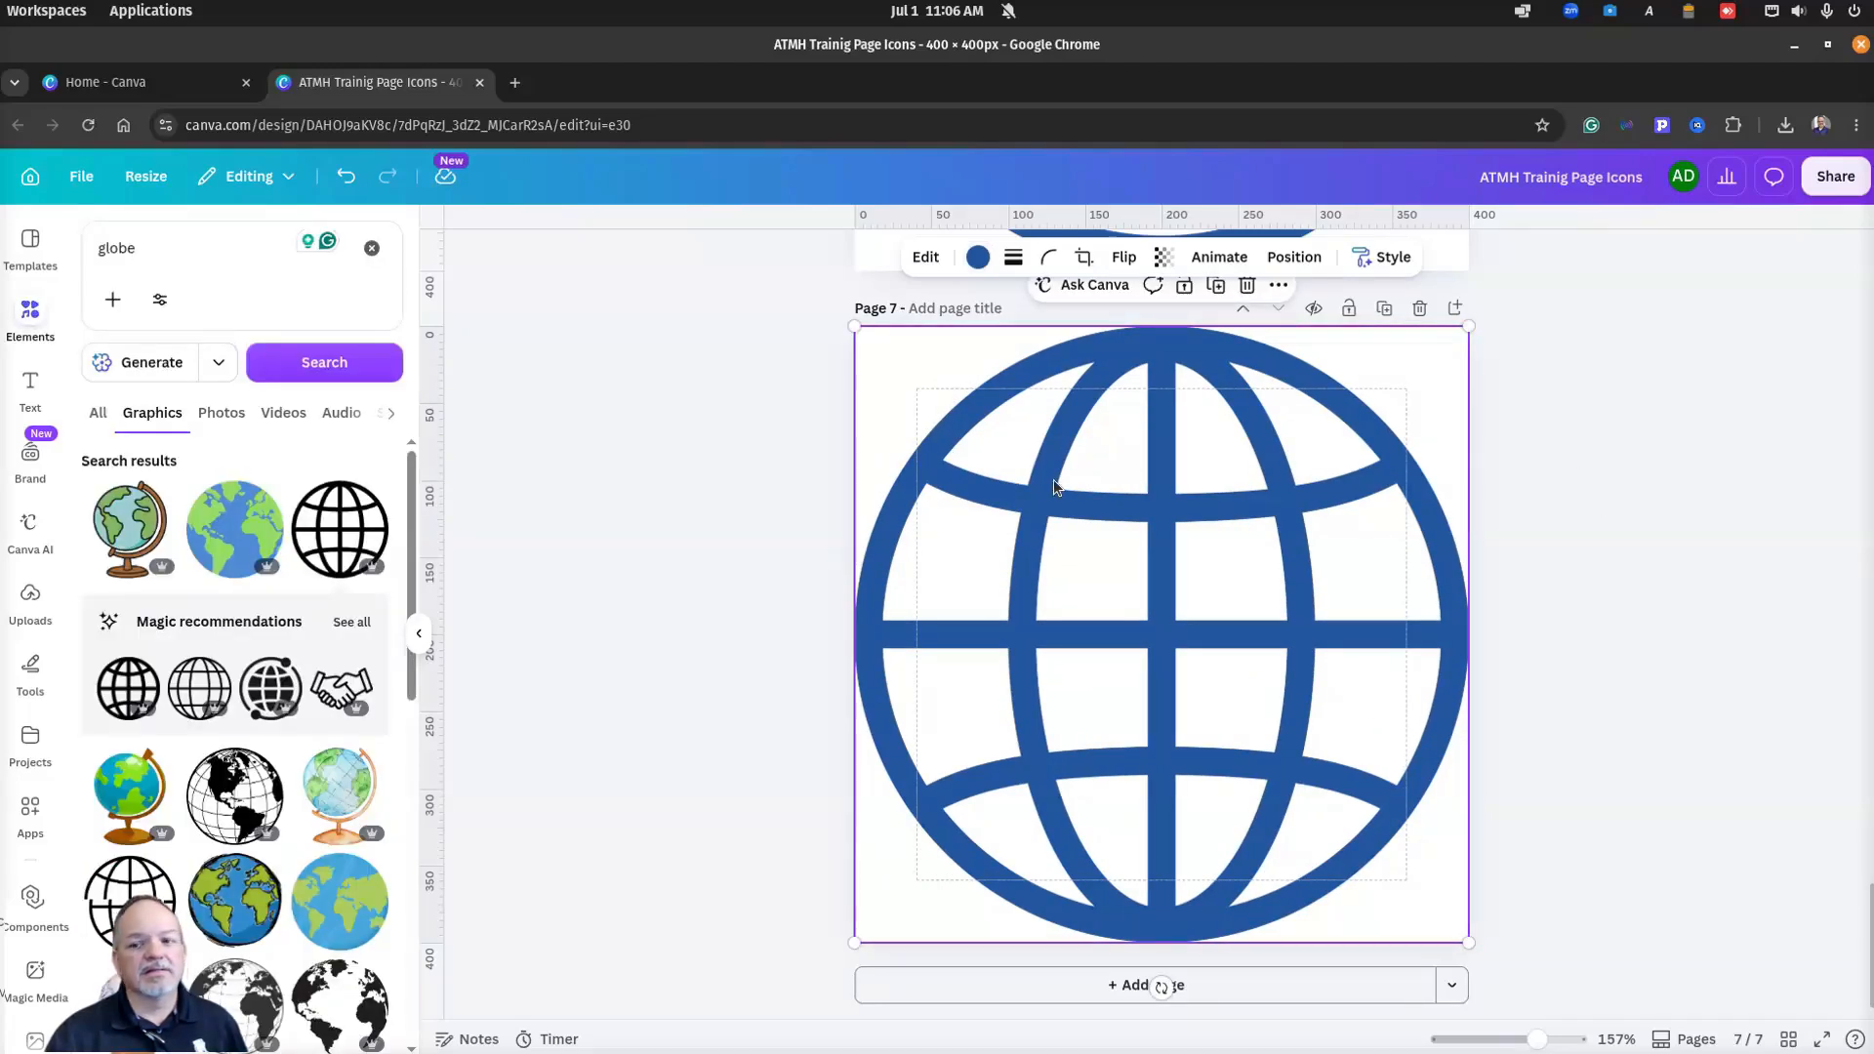
Step: Title page 7 "blue globe"
scroll(1487, 556, up, 1)
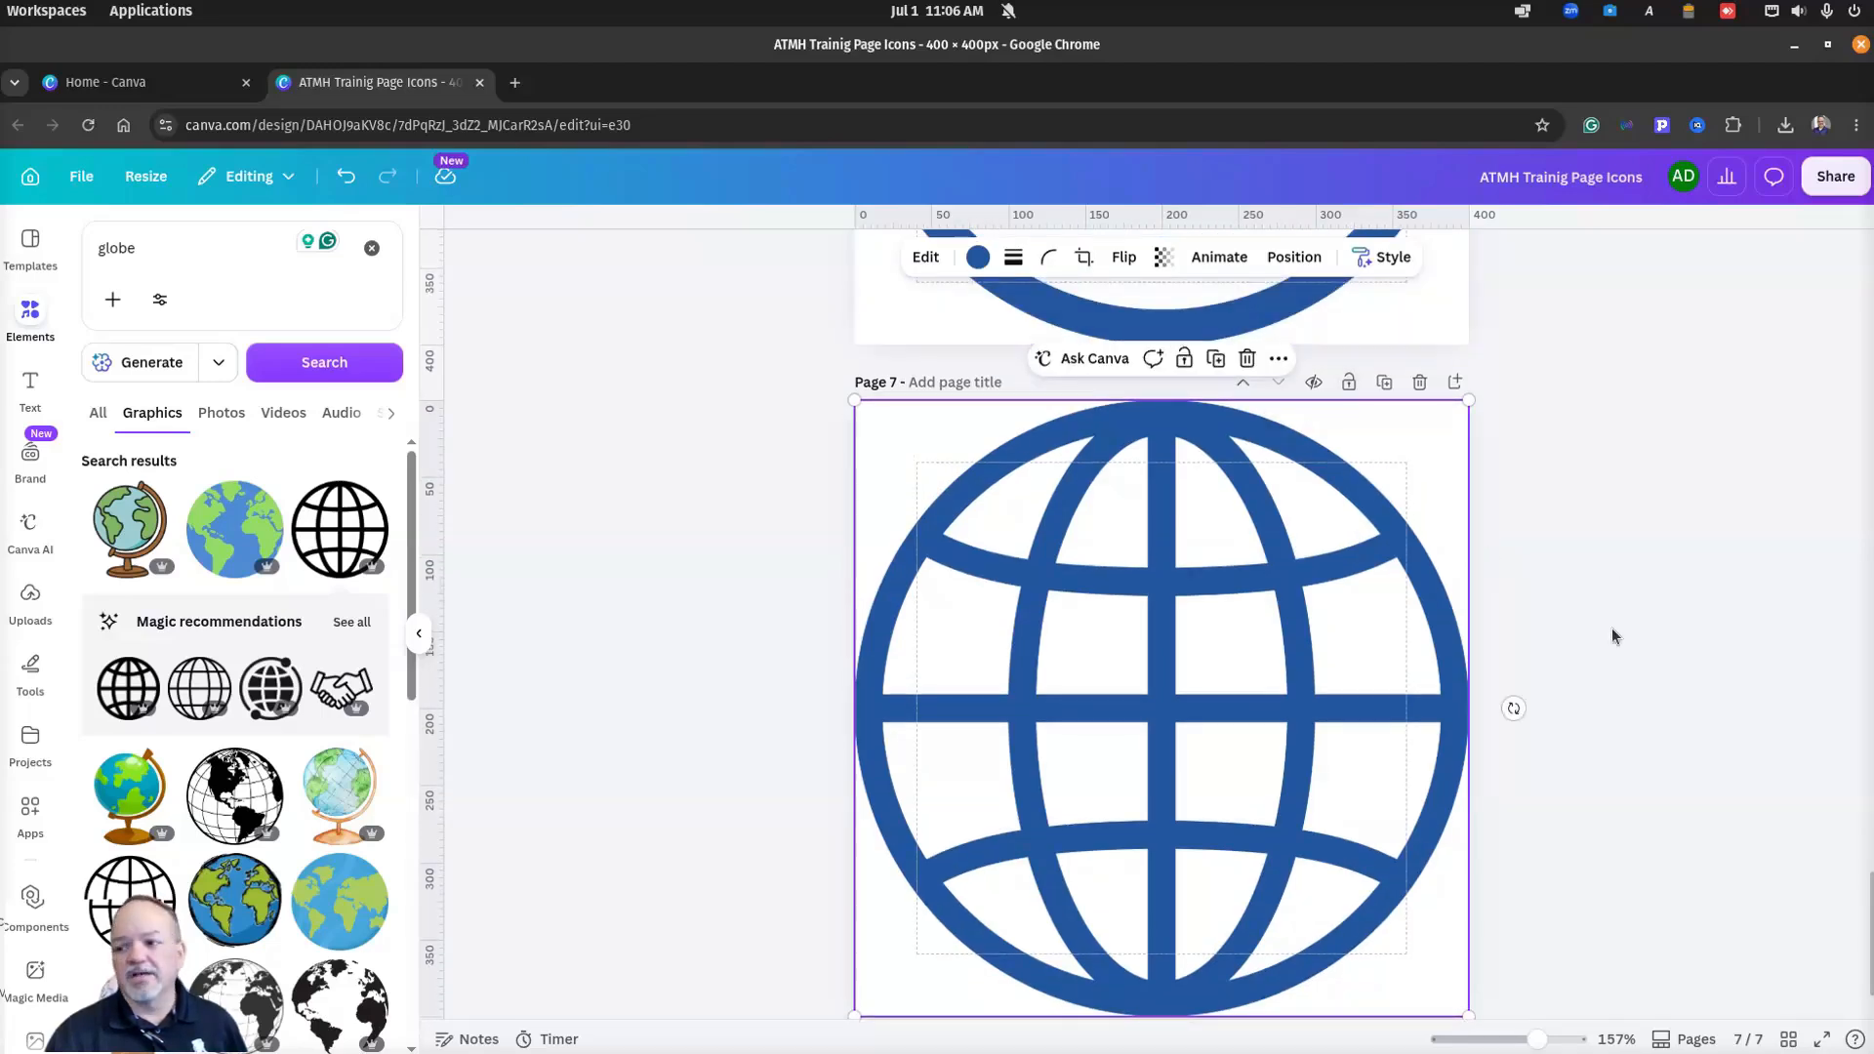
click(935, 379)
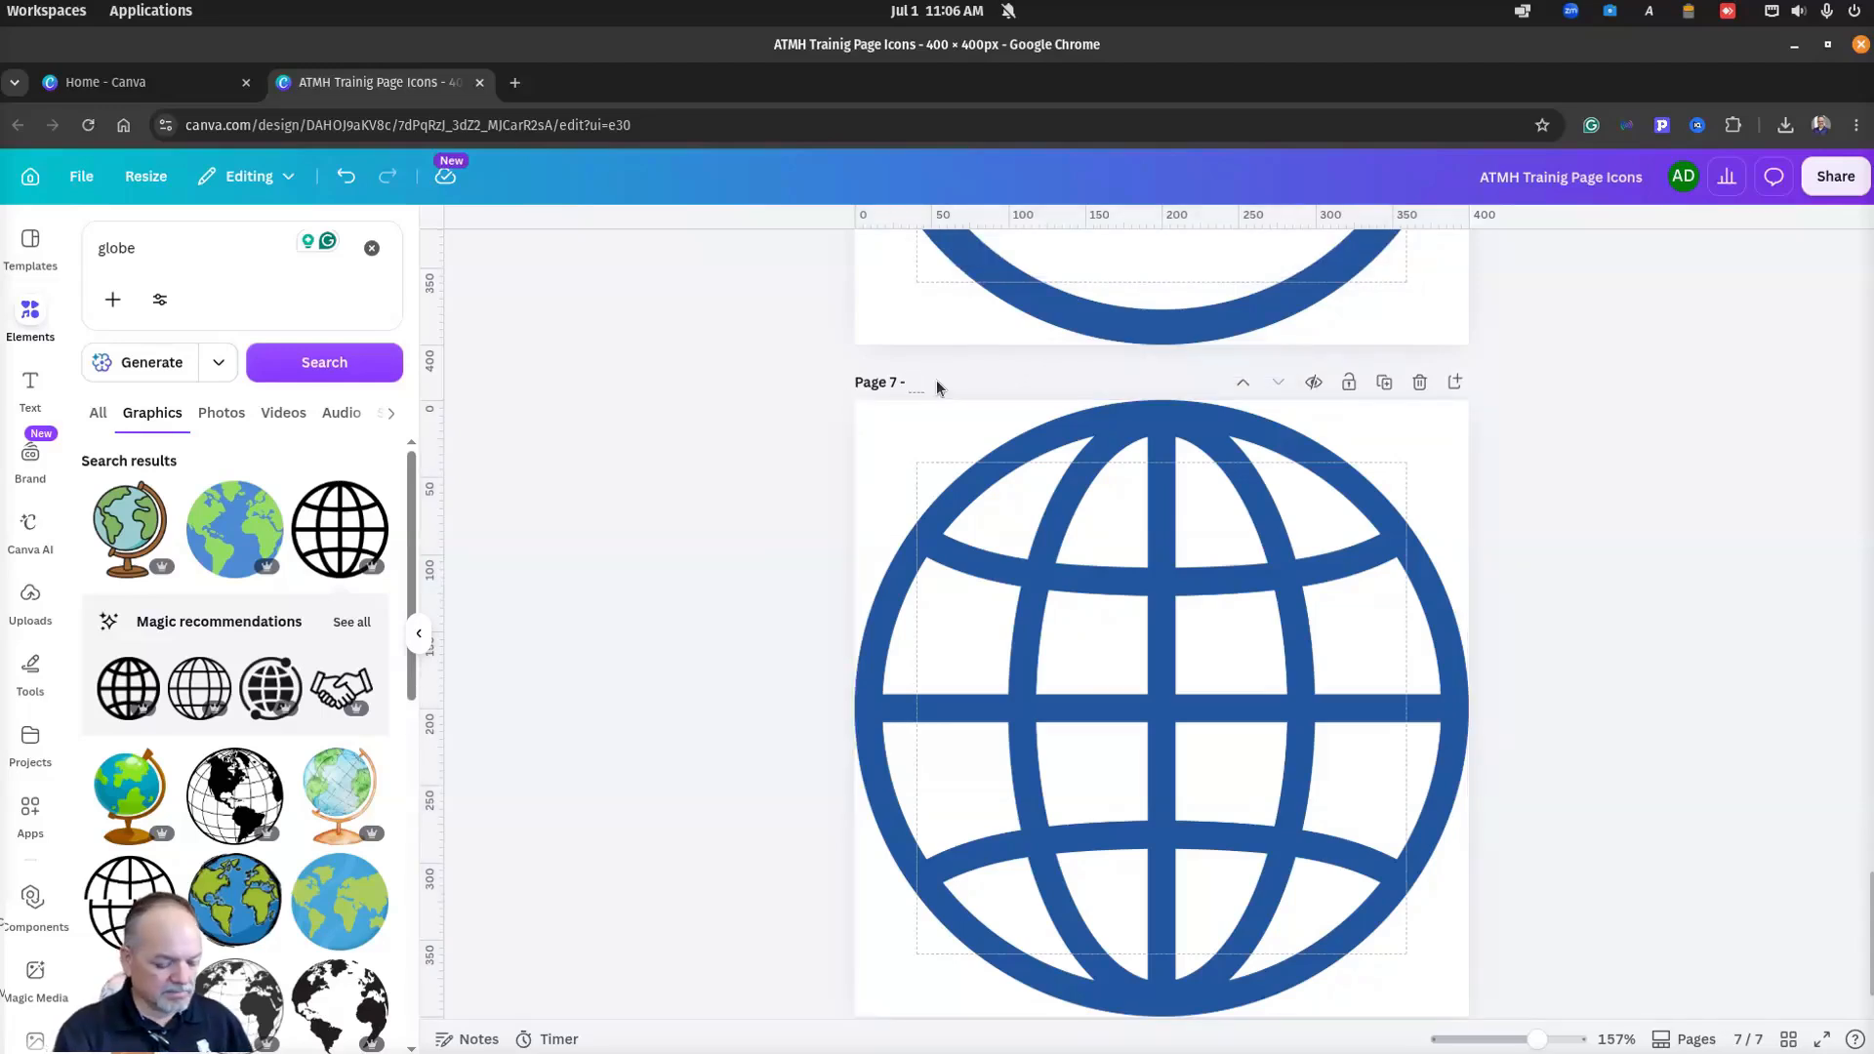
text(blue)
text( glovc)
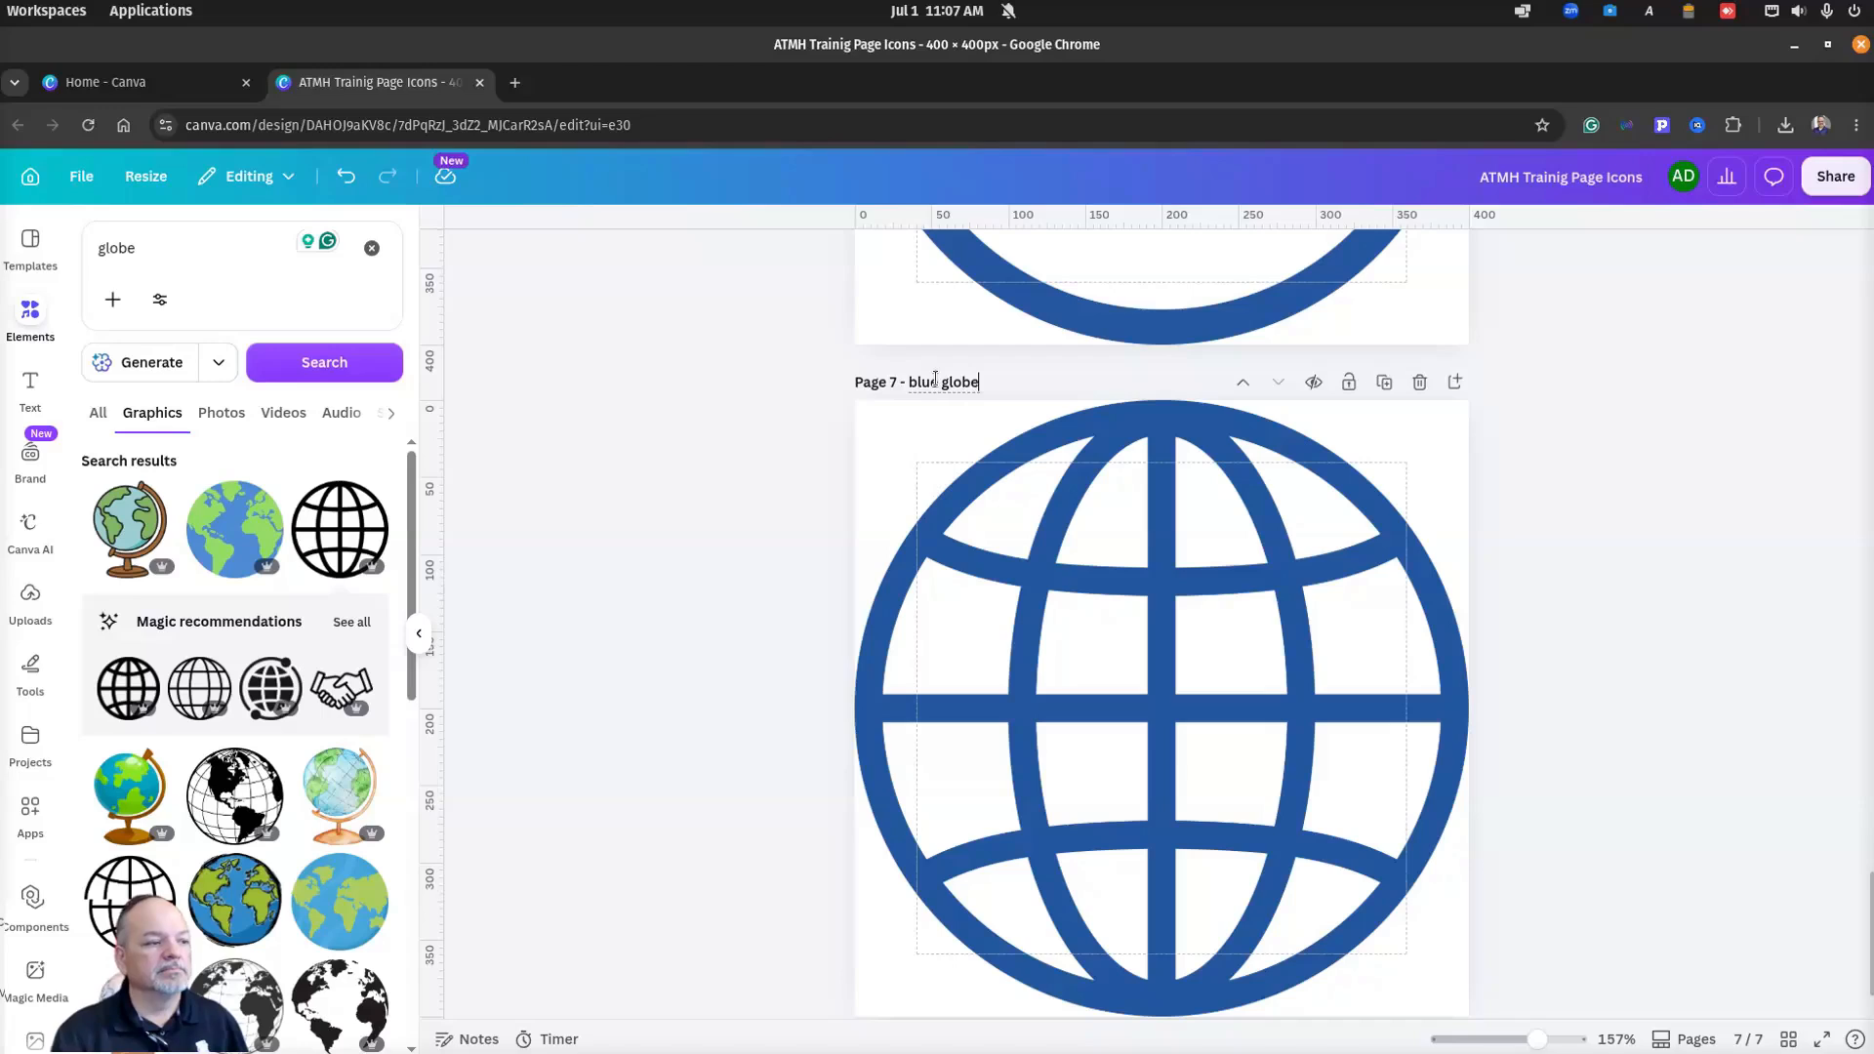
click(1585, 433)
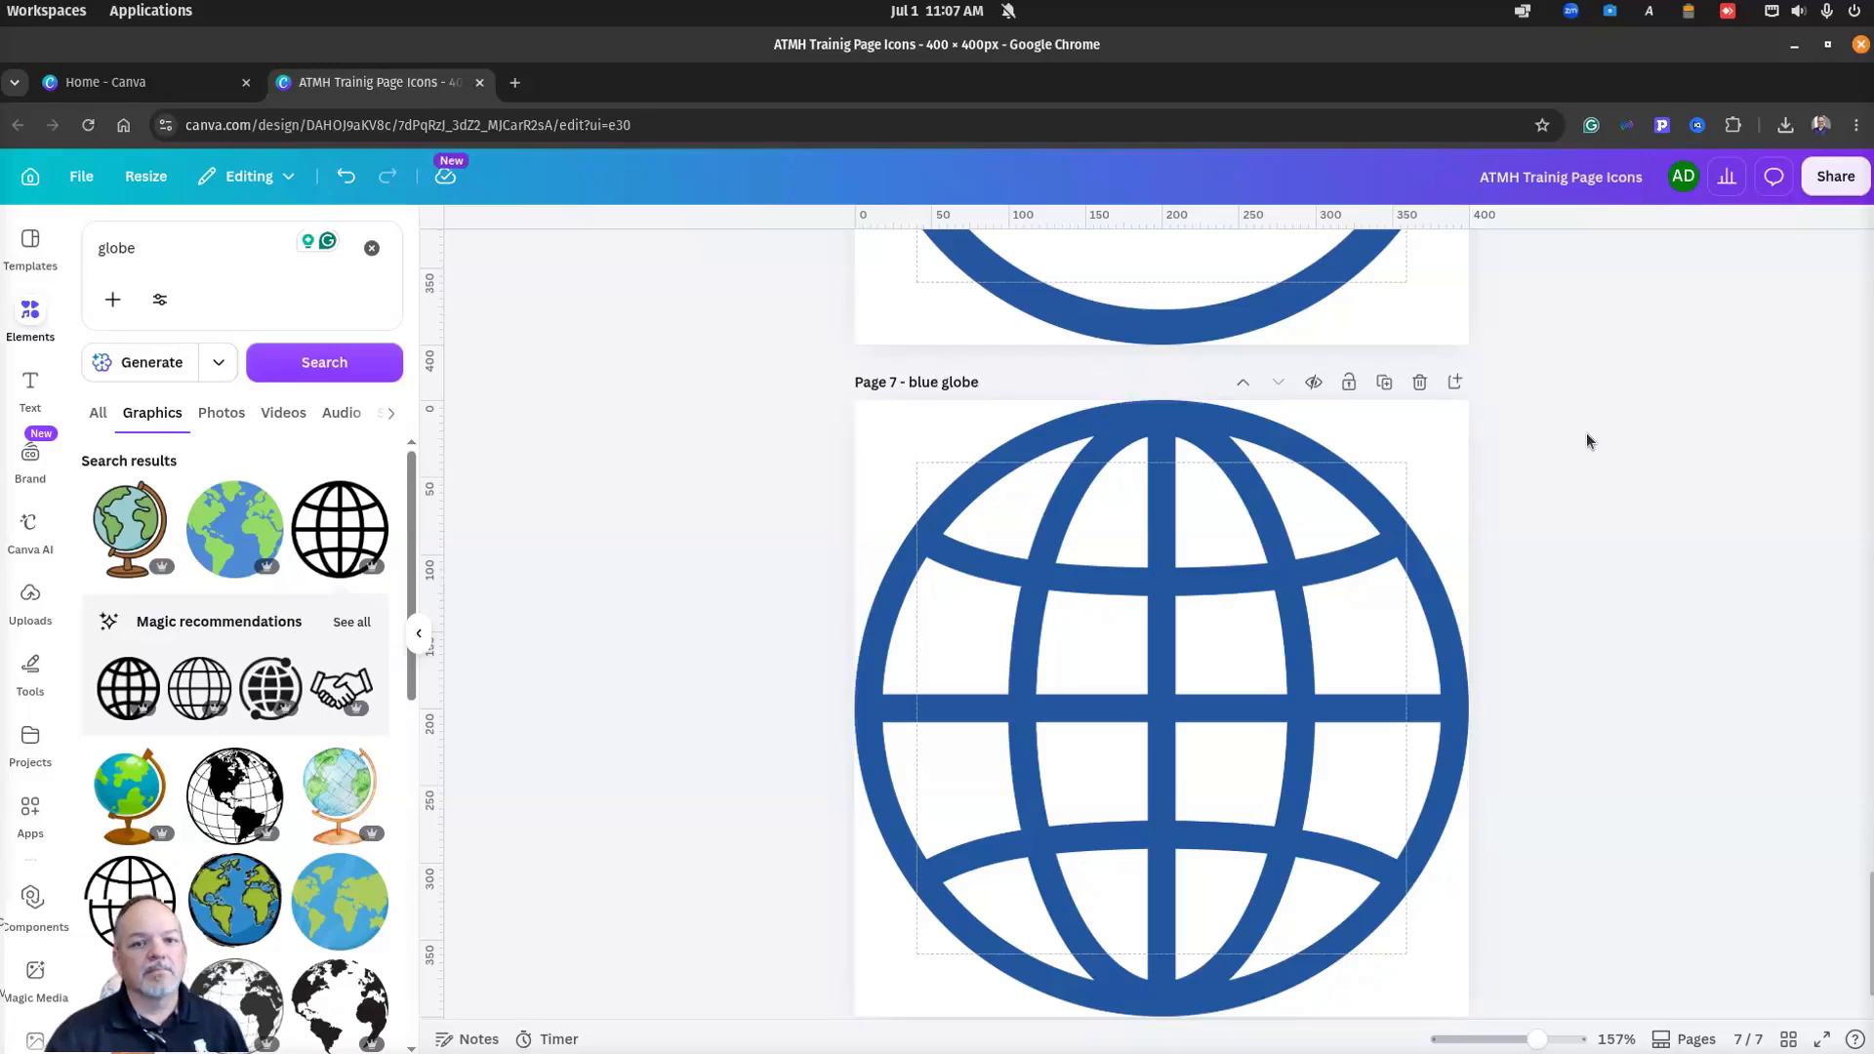
Step: Add a new page after the globe page and search the graphics for "checklist"
click(1454, 381)
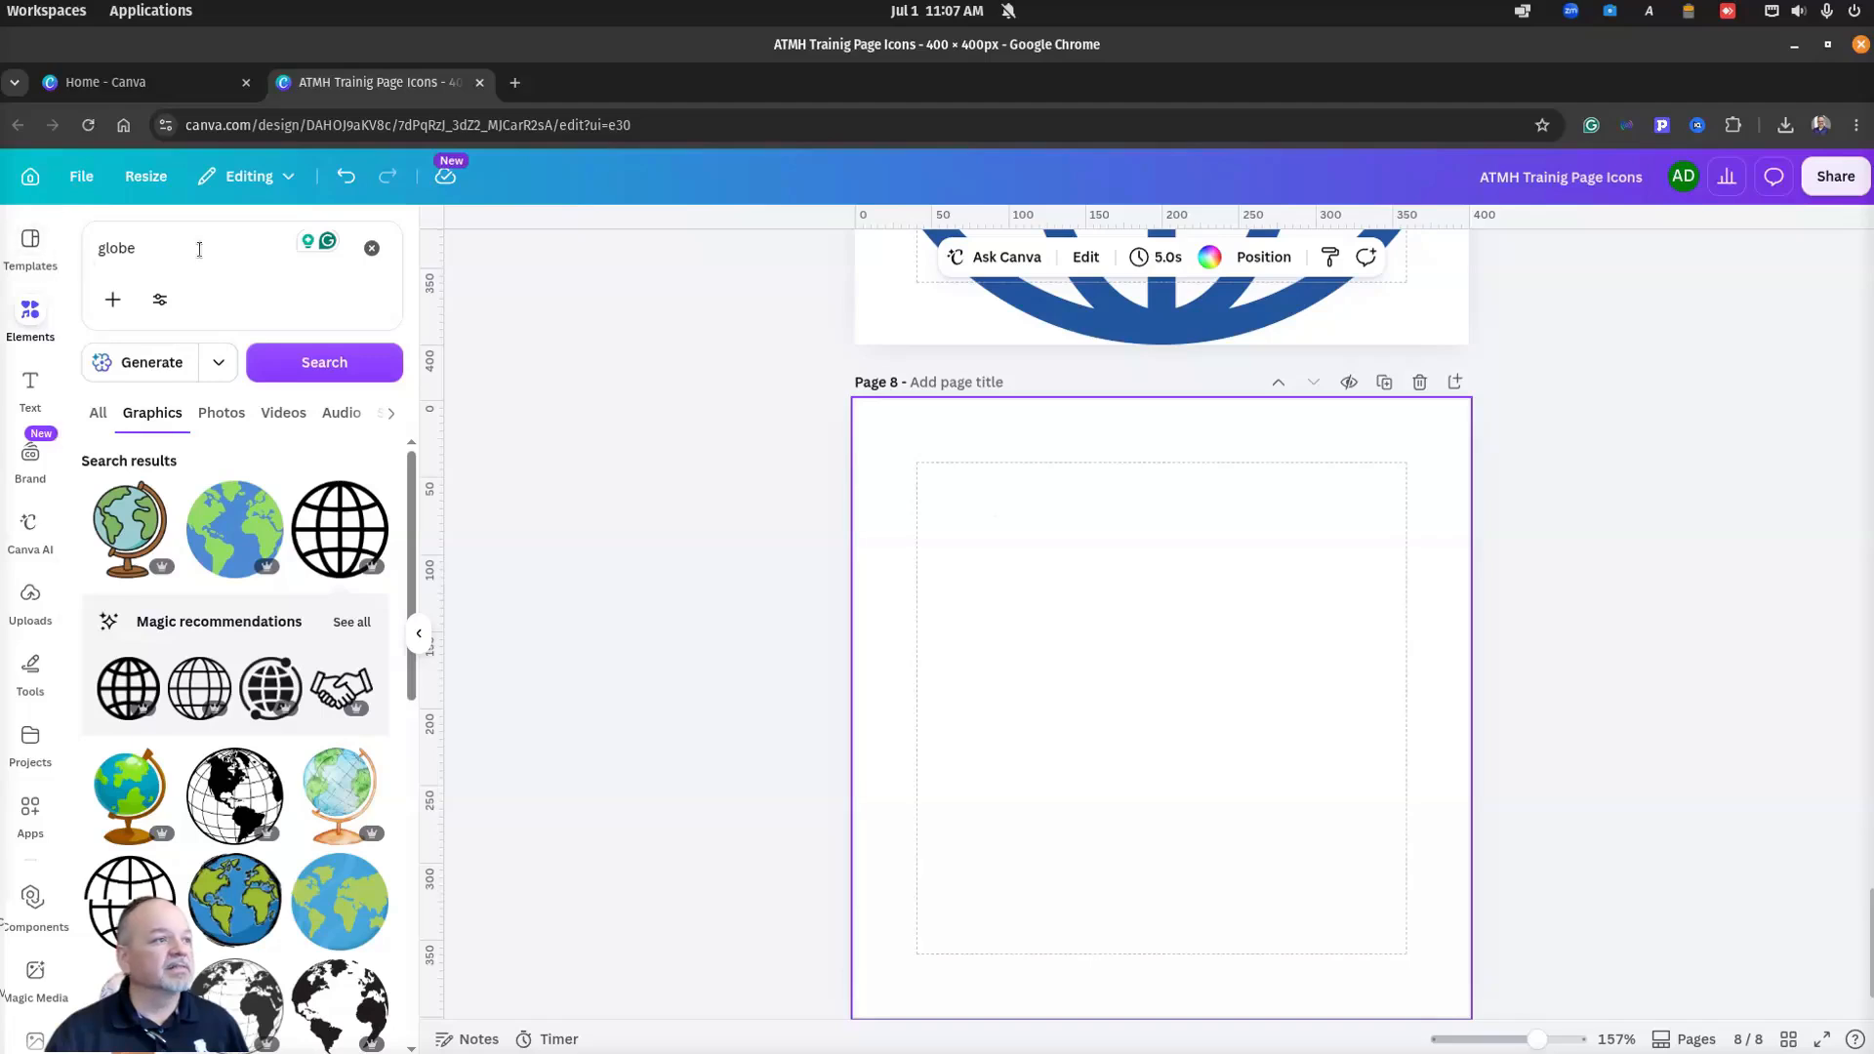
click(93, 246)
text(chged)
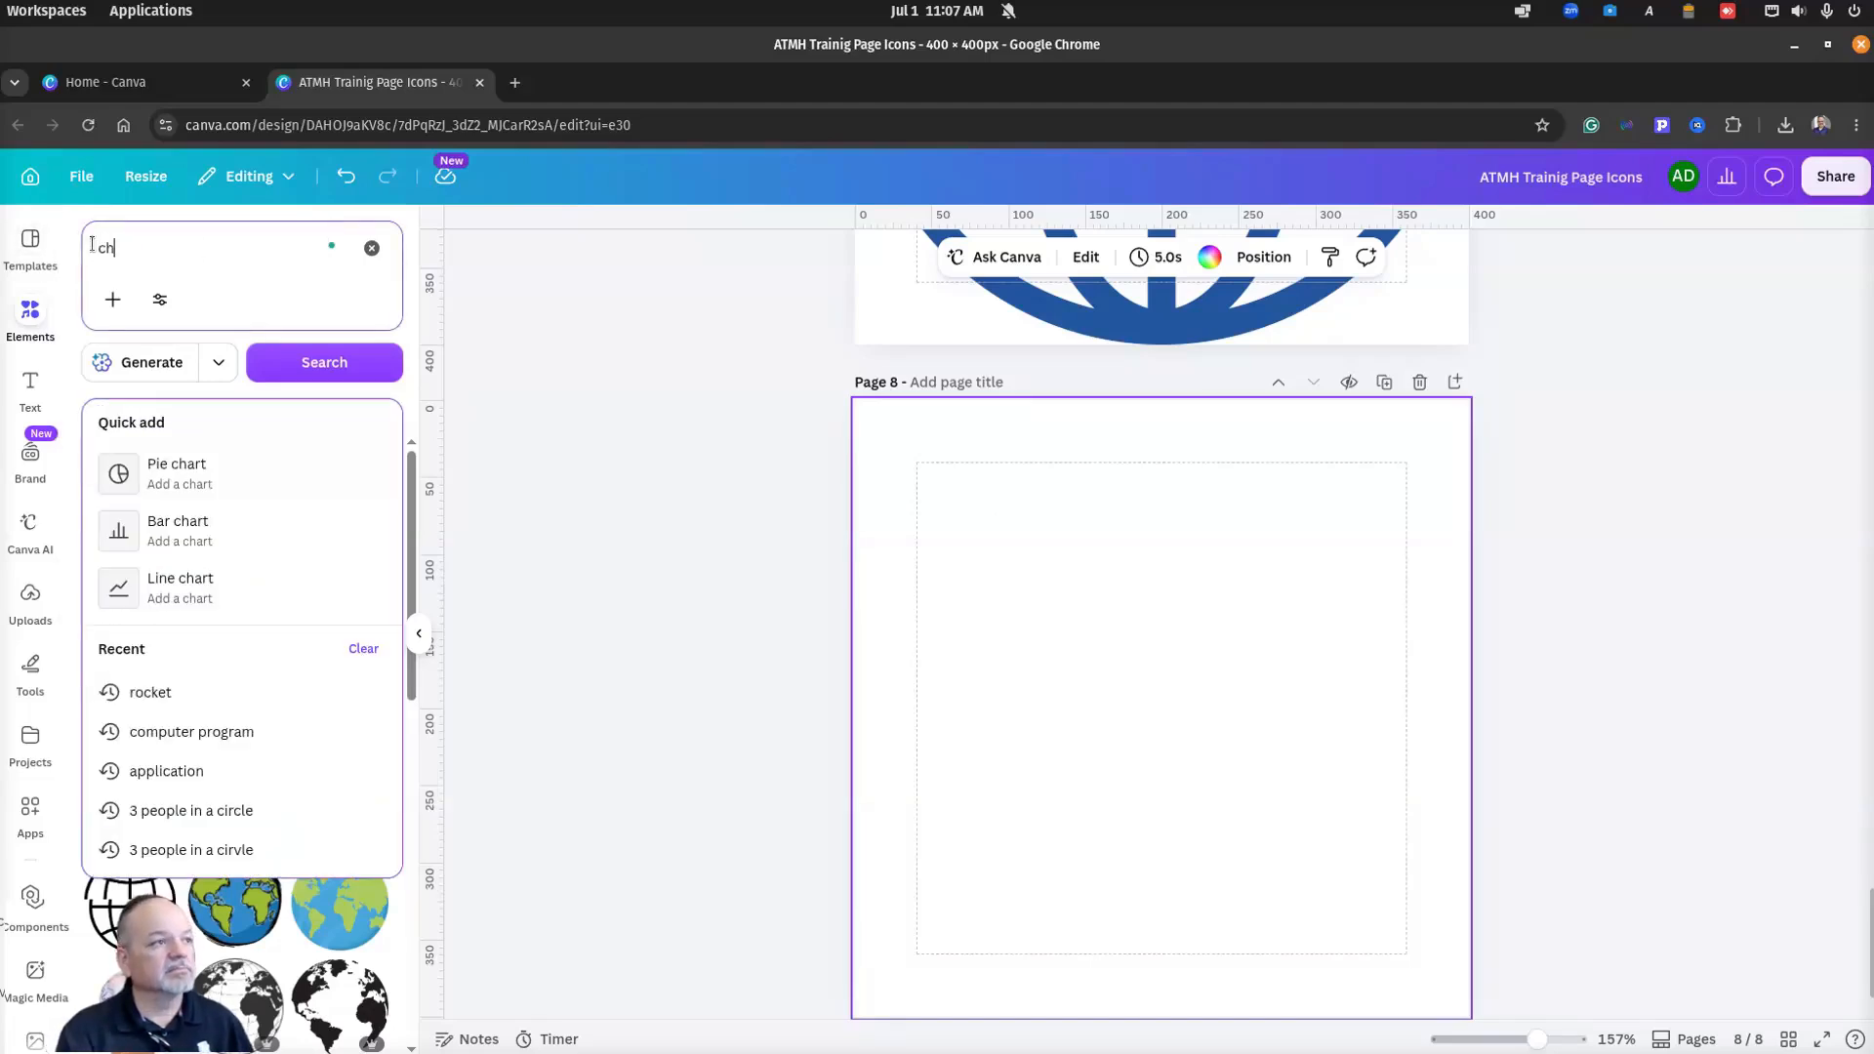
key(BackSpace)
key(BackSpace)
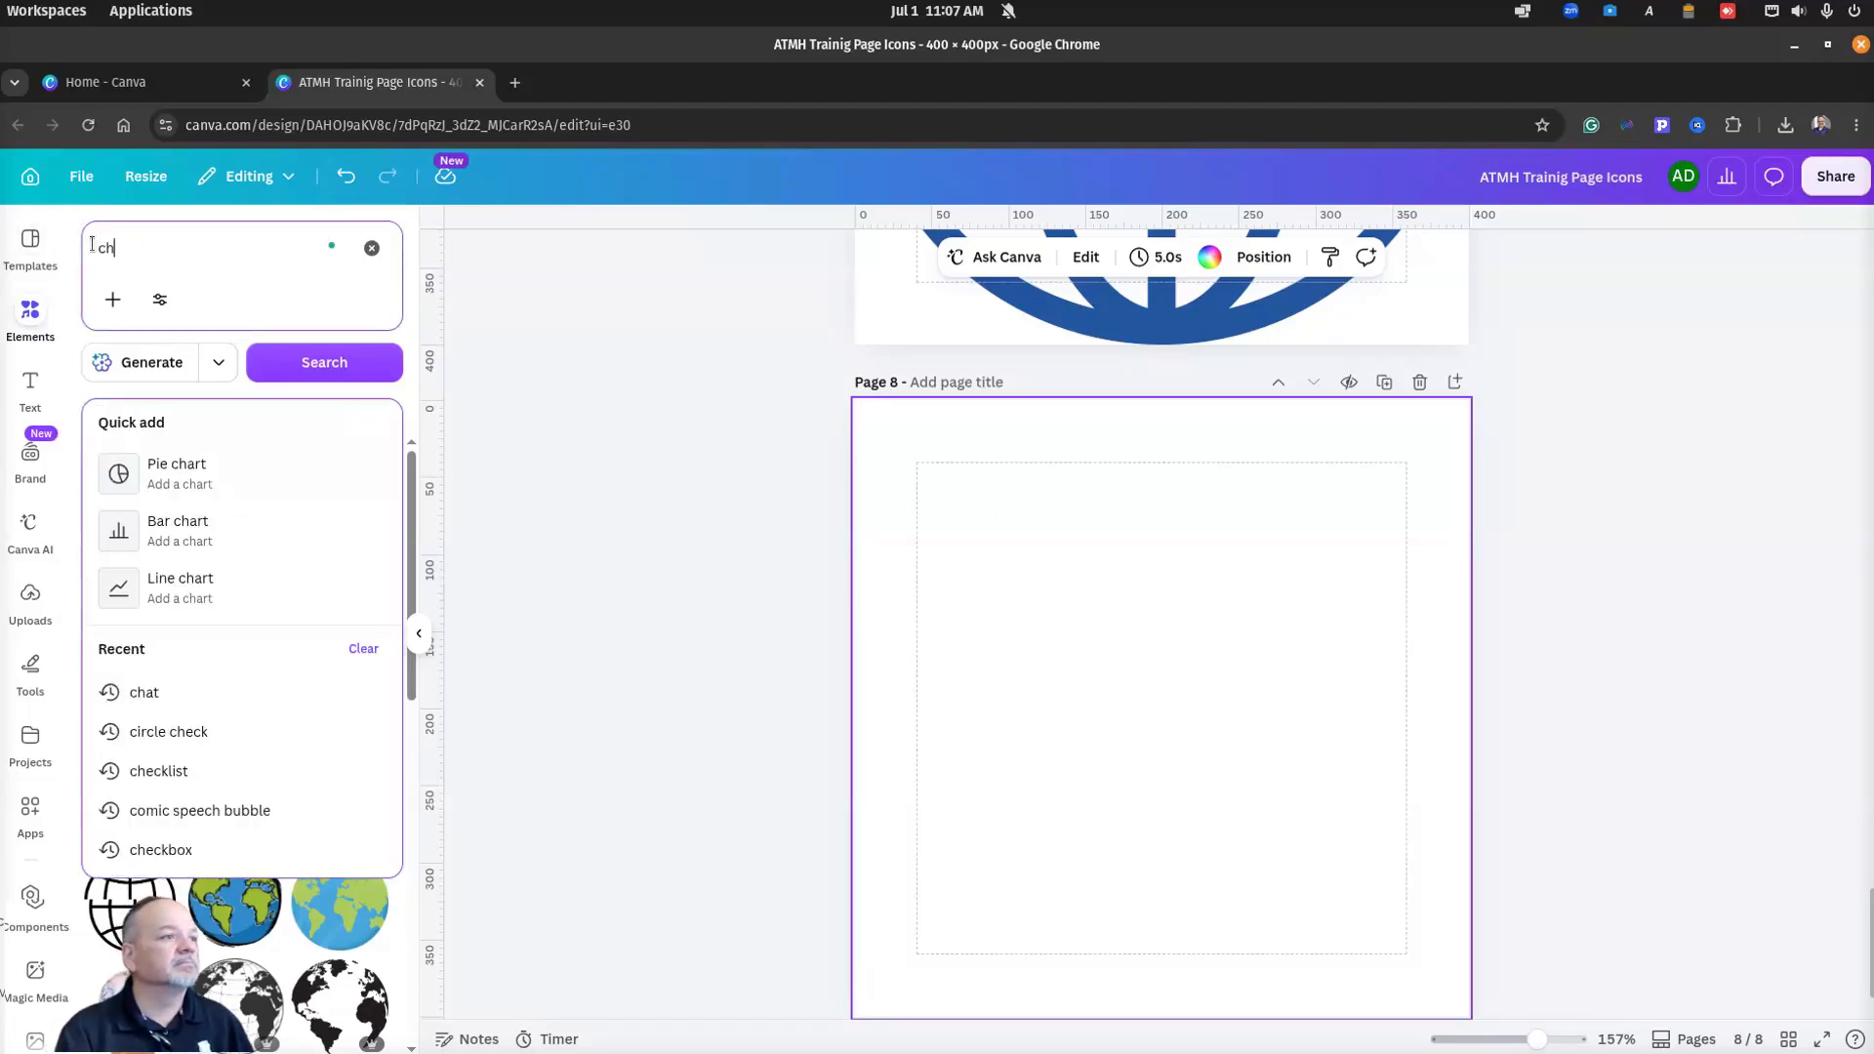
text(ecklist)
key(Return)
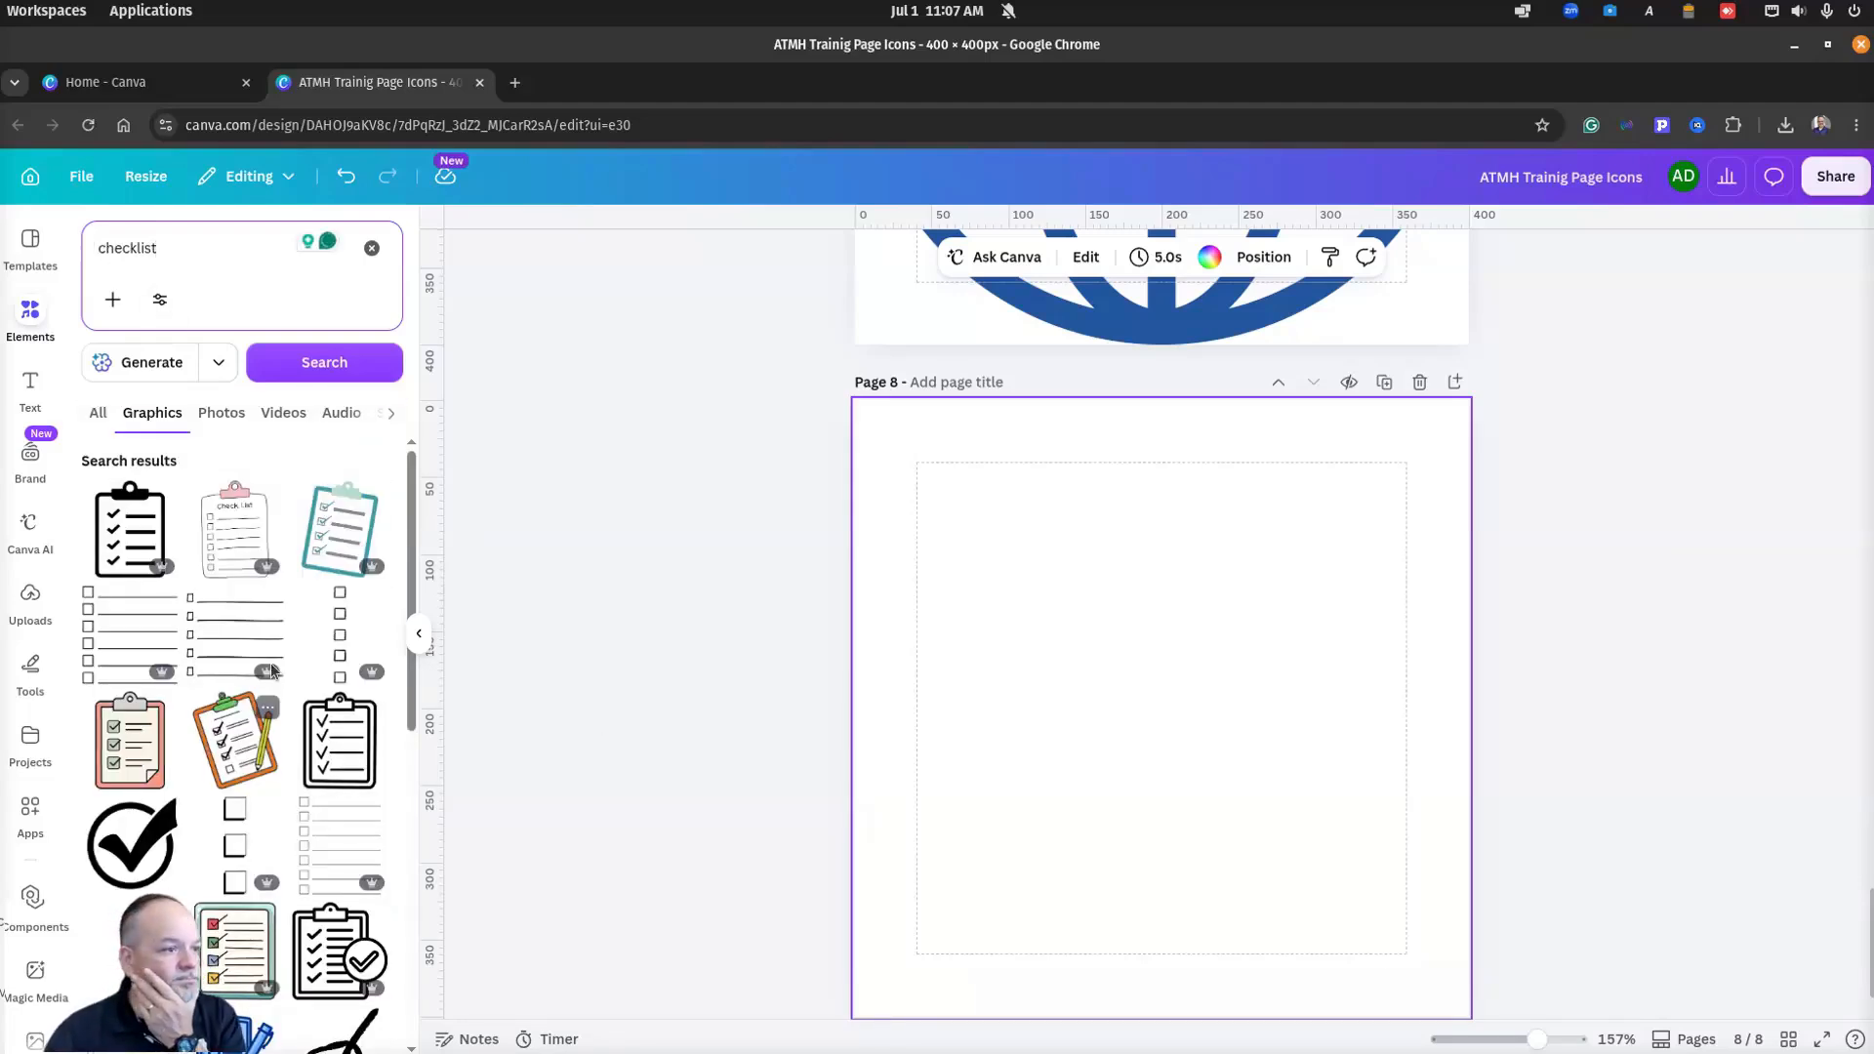
Step: Add the black graphic of three ticked checkboxes with a line beside each to page 8
scroll(278, 684, down, 3)
scroll(278, 666, down, 5)
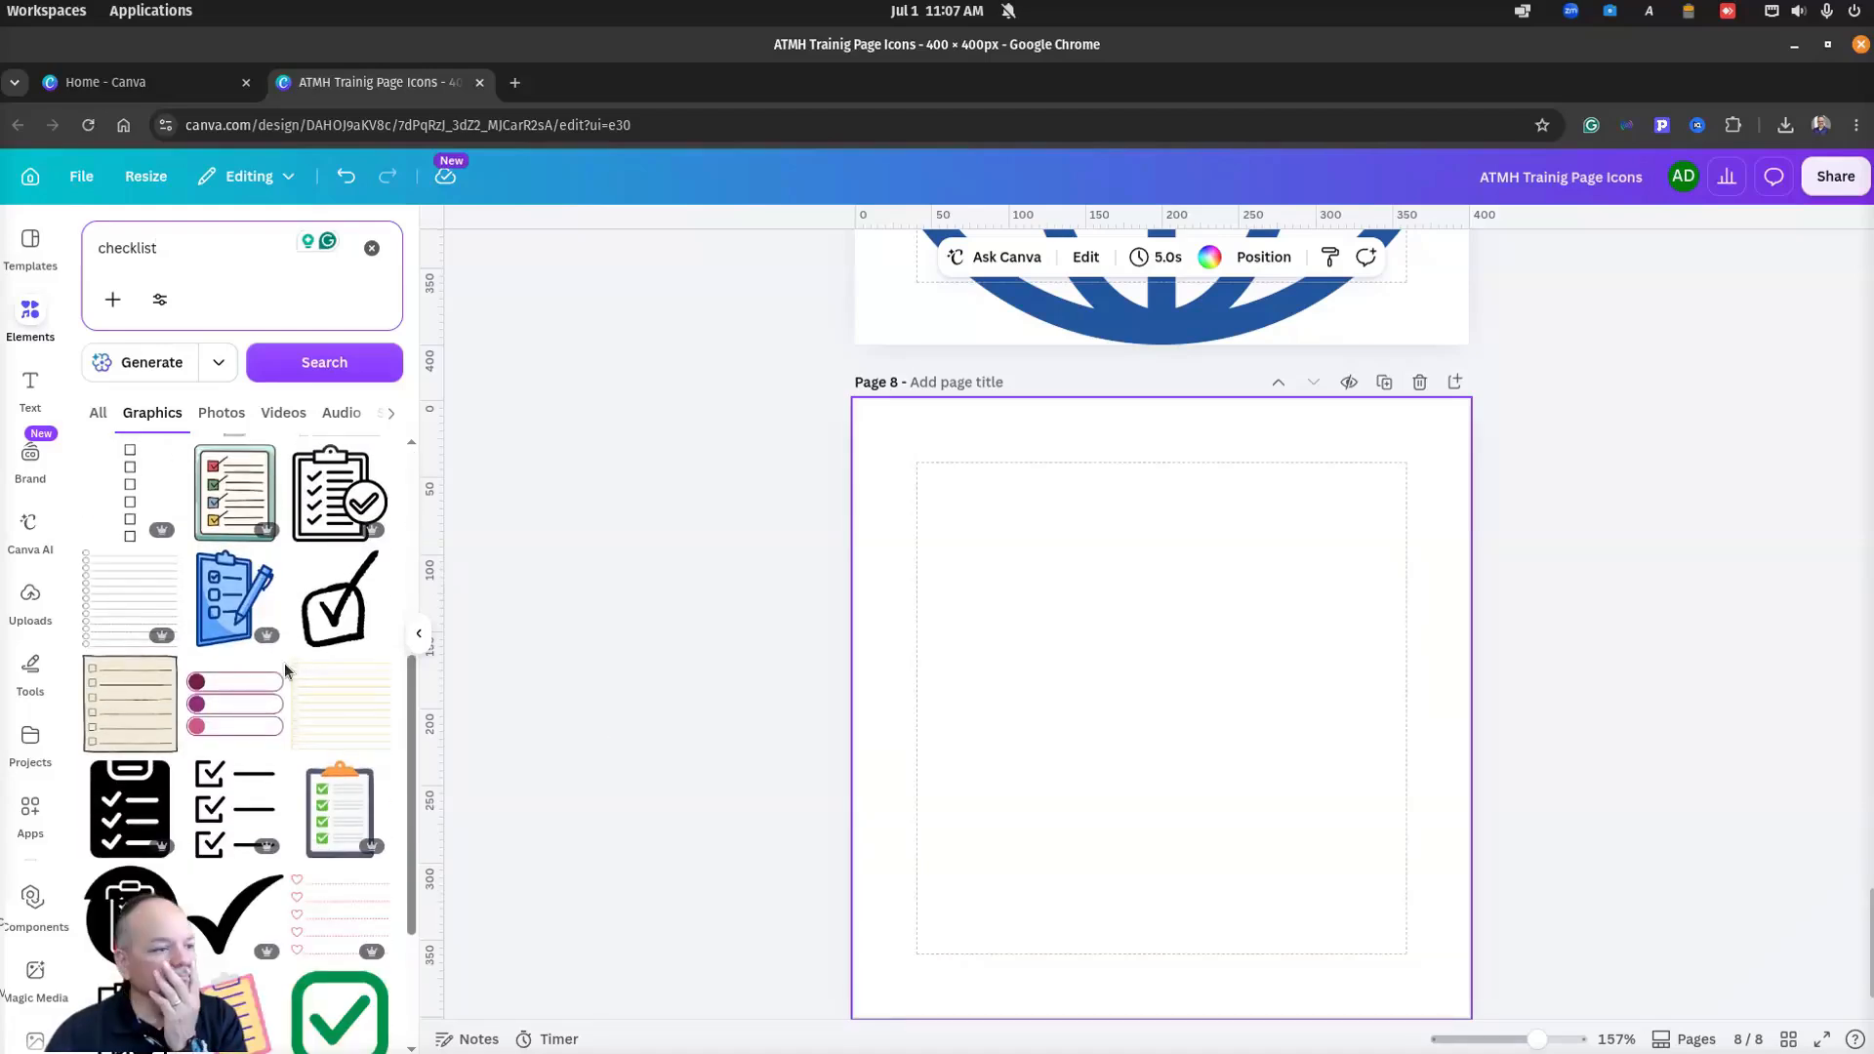
scroll(237, 774, down, 3)
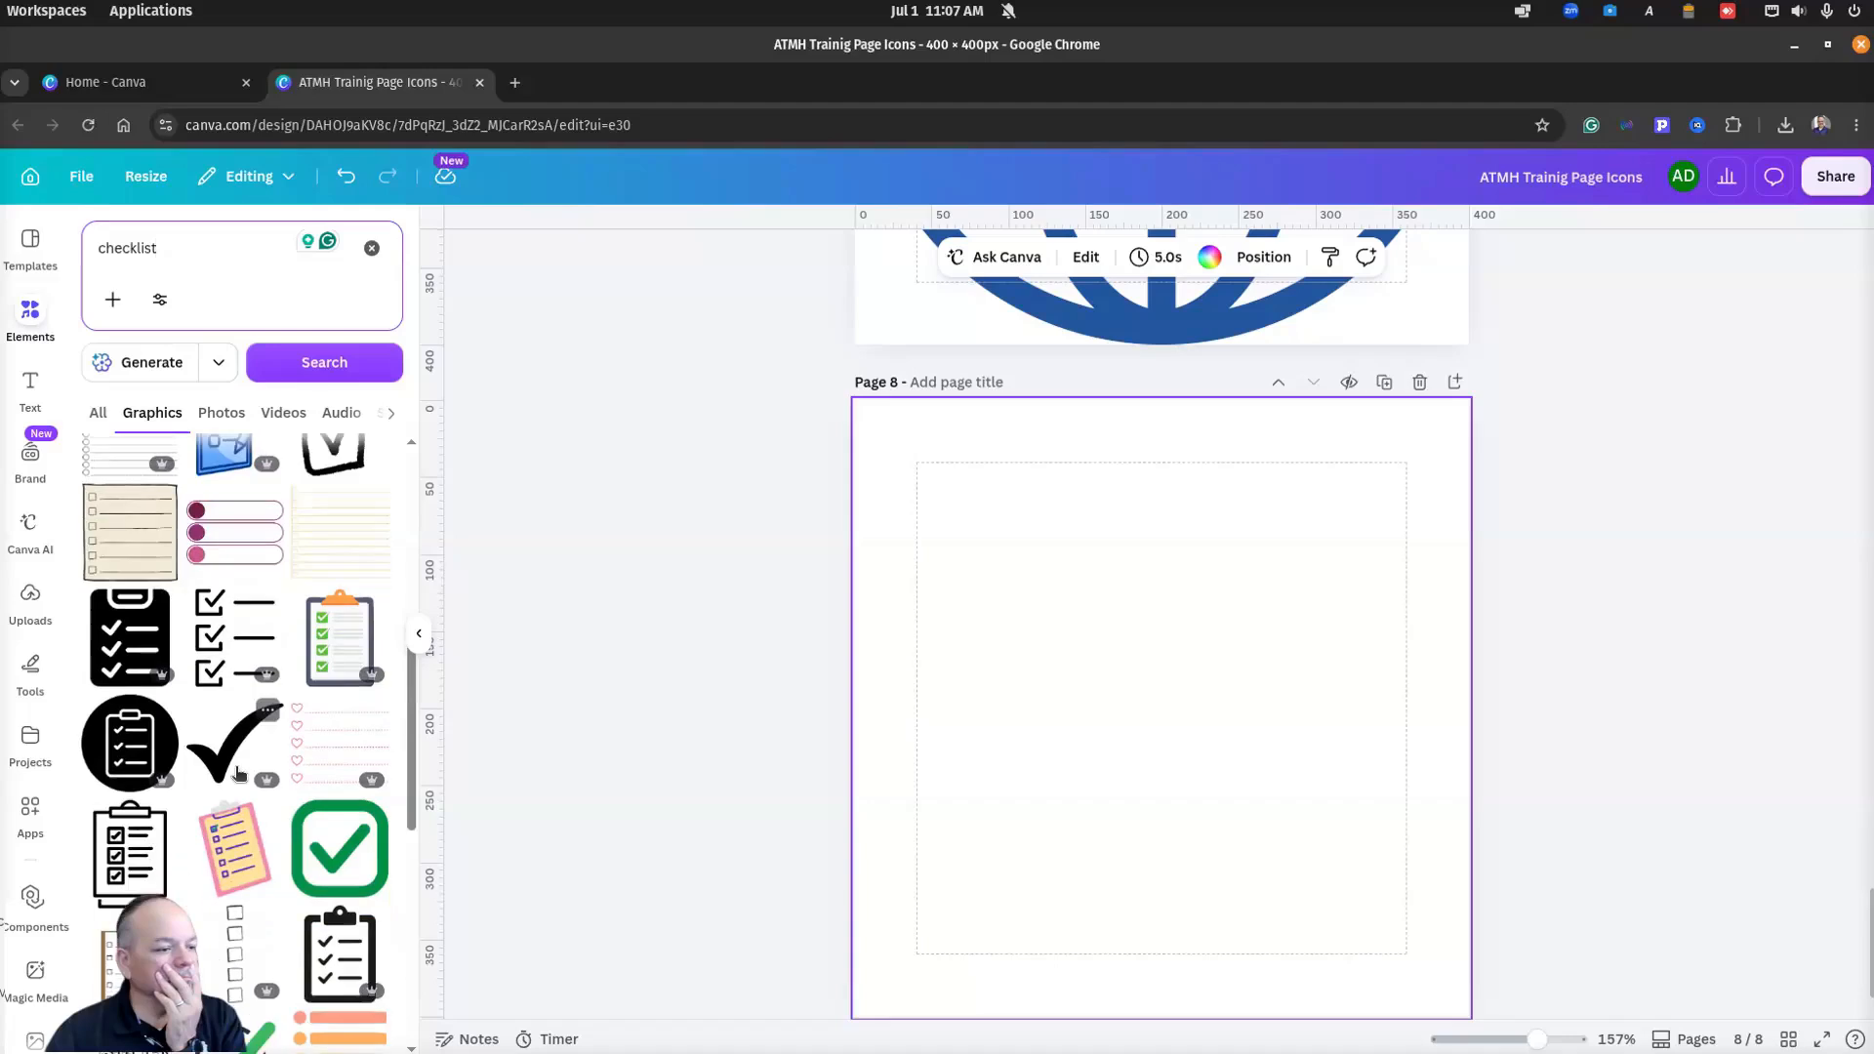
scroll(234, 732, down, 4)
scroll(229, 634, up, 3)
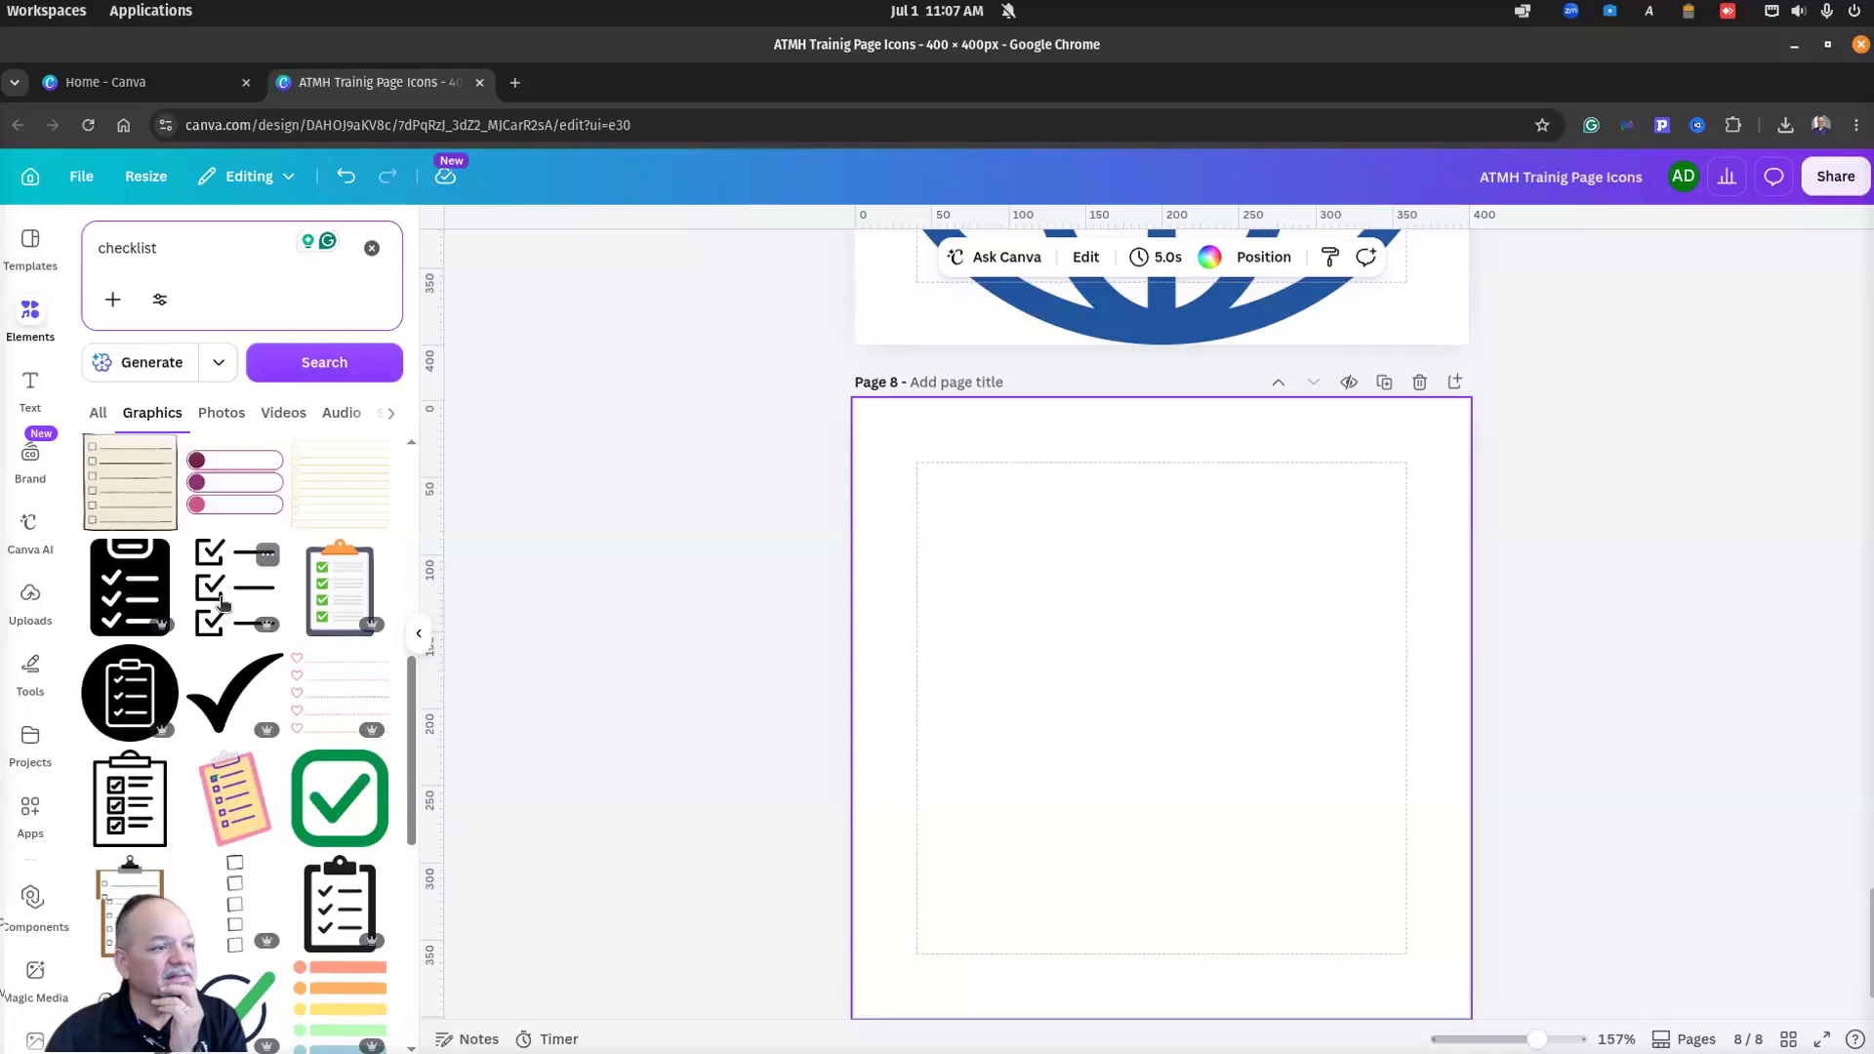
scroll(223, 605, down, 5)
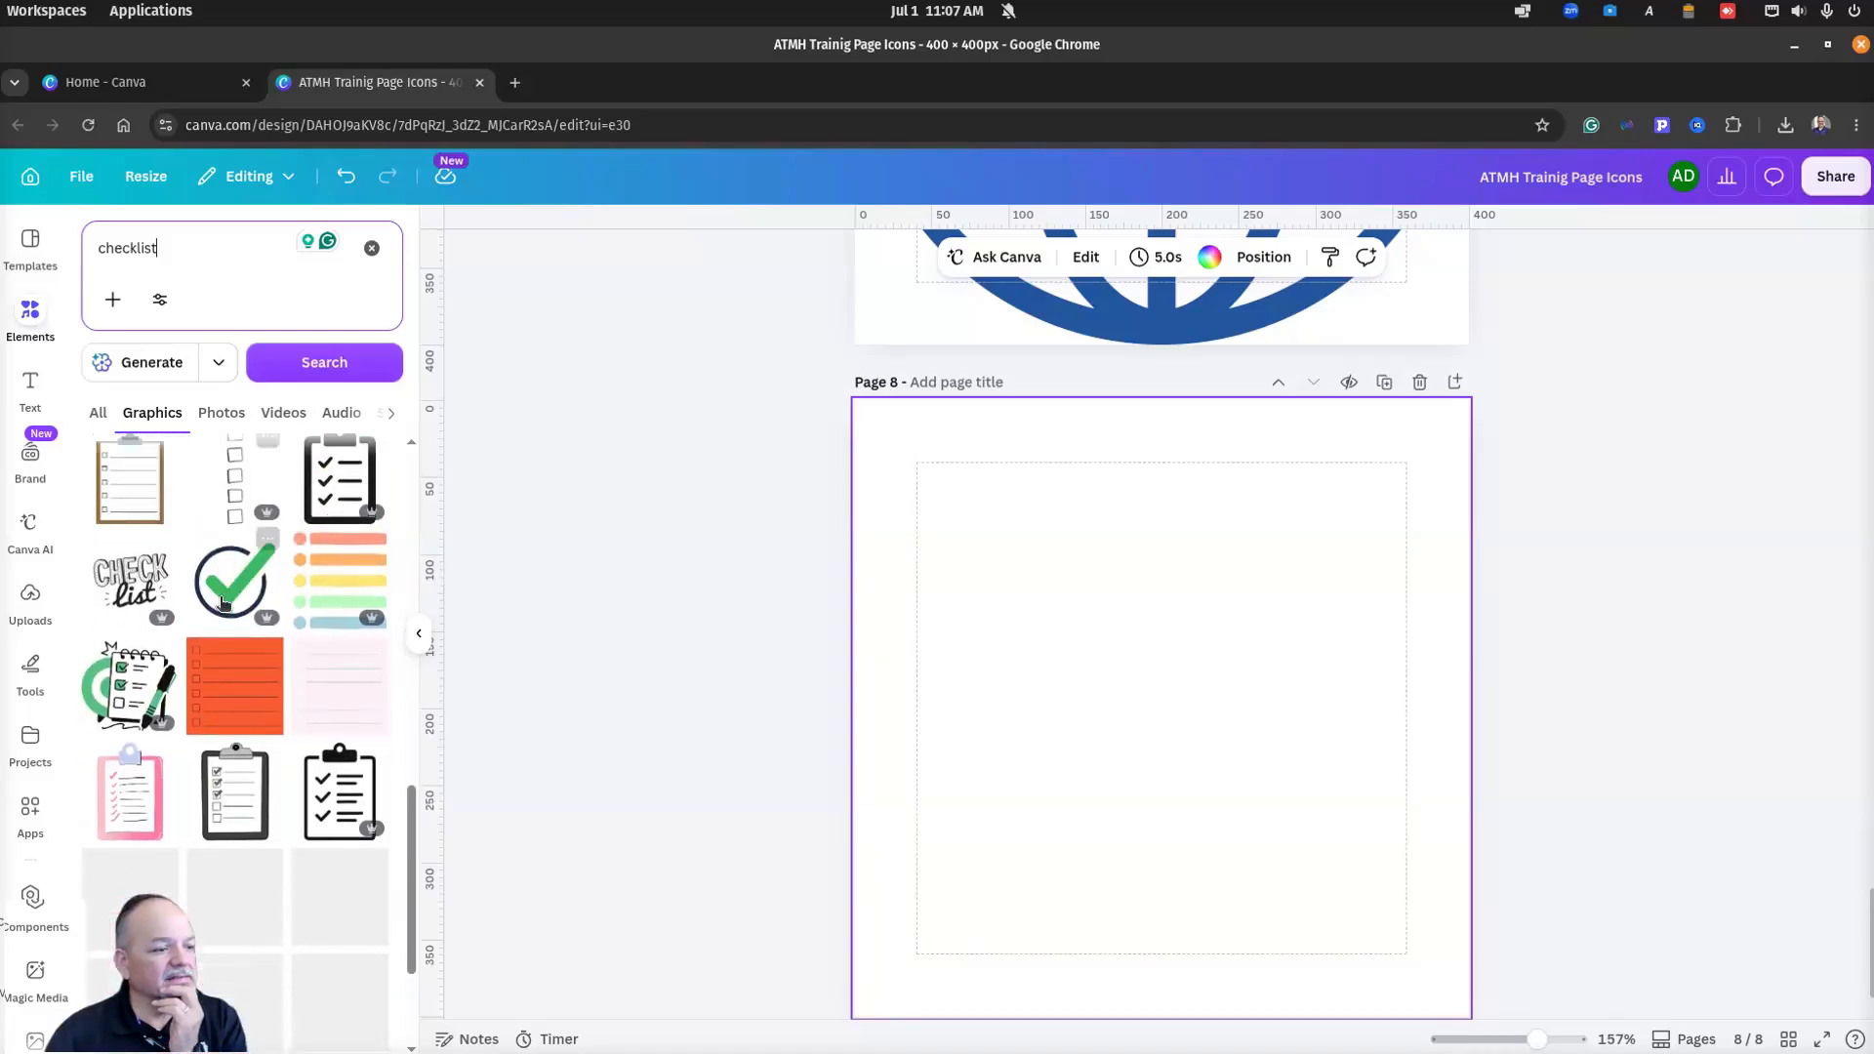
scroll(223, 604, down, 5)
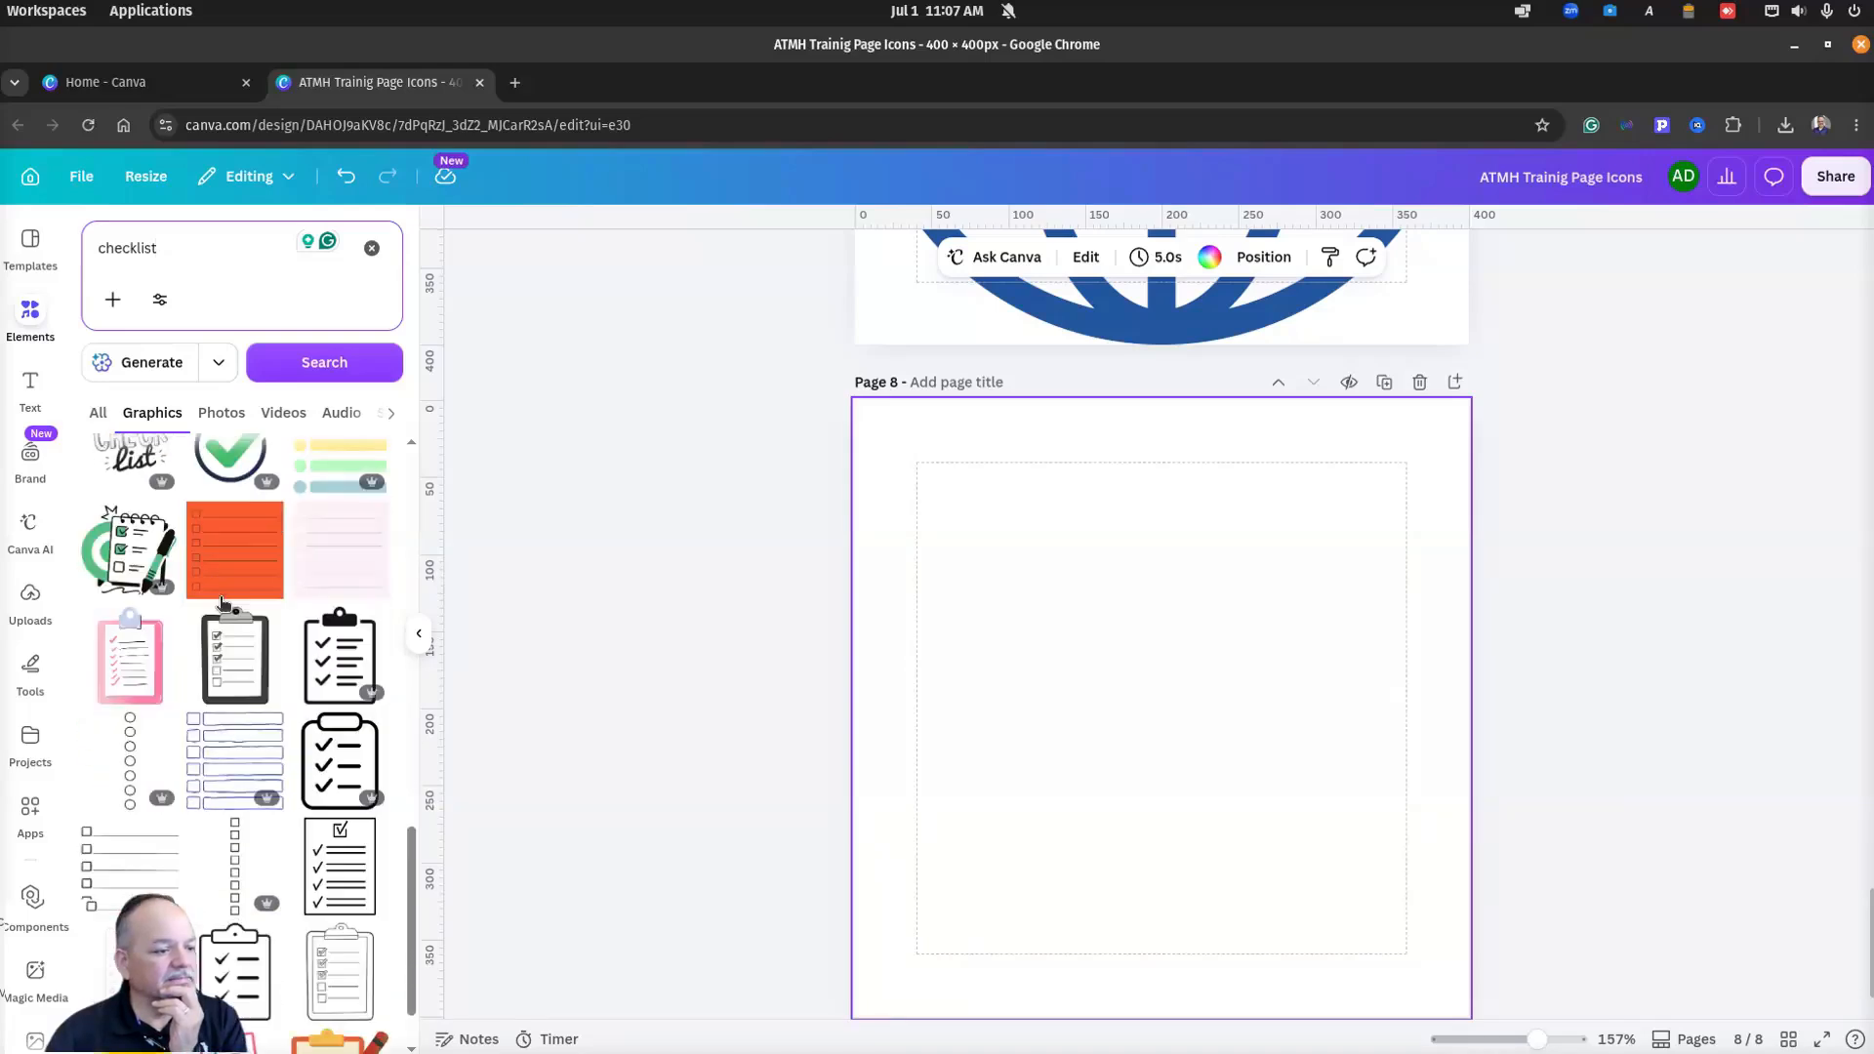
scroll(224, 604, down, 1)
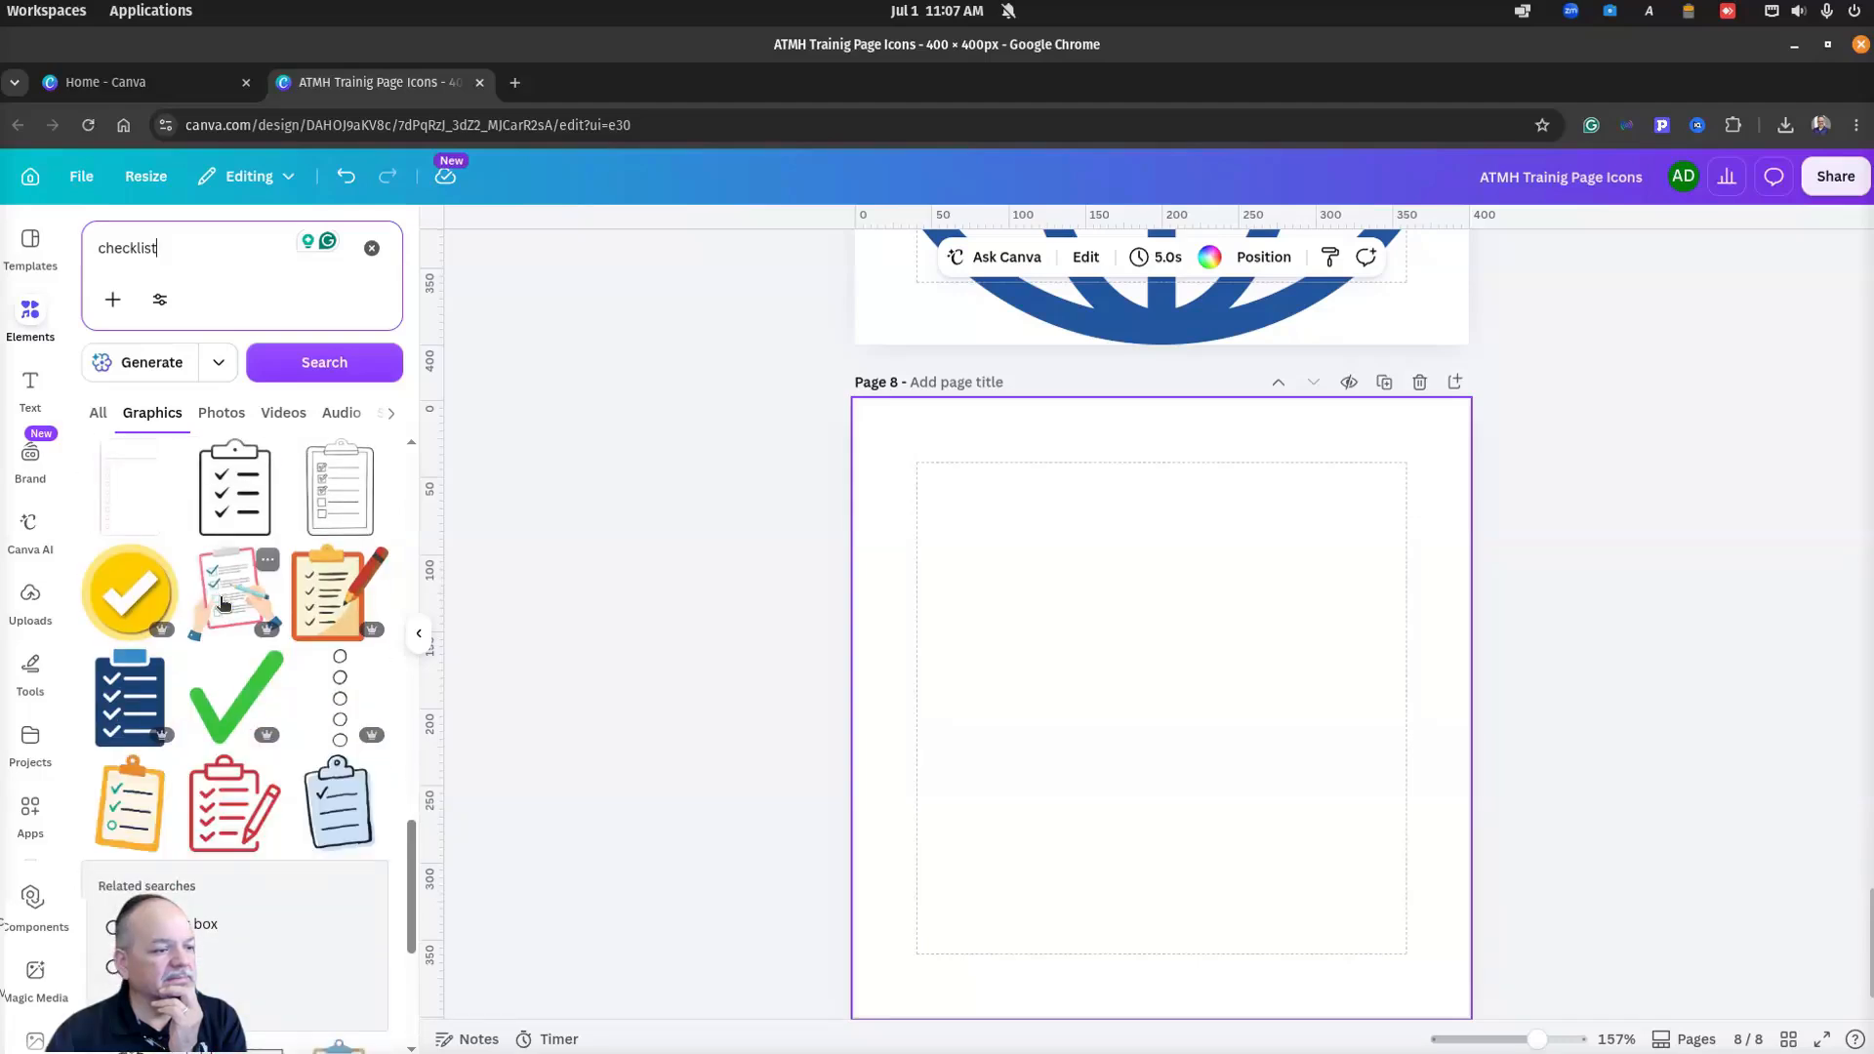
scroll(223, 604, down, 2)
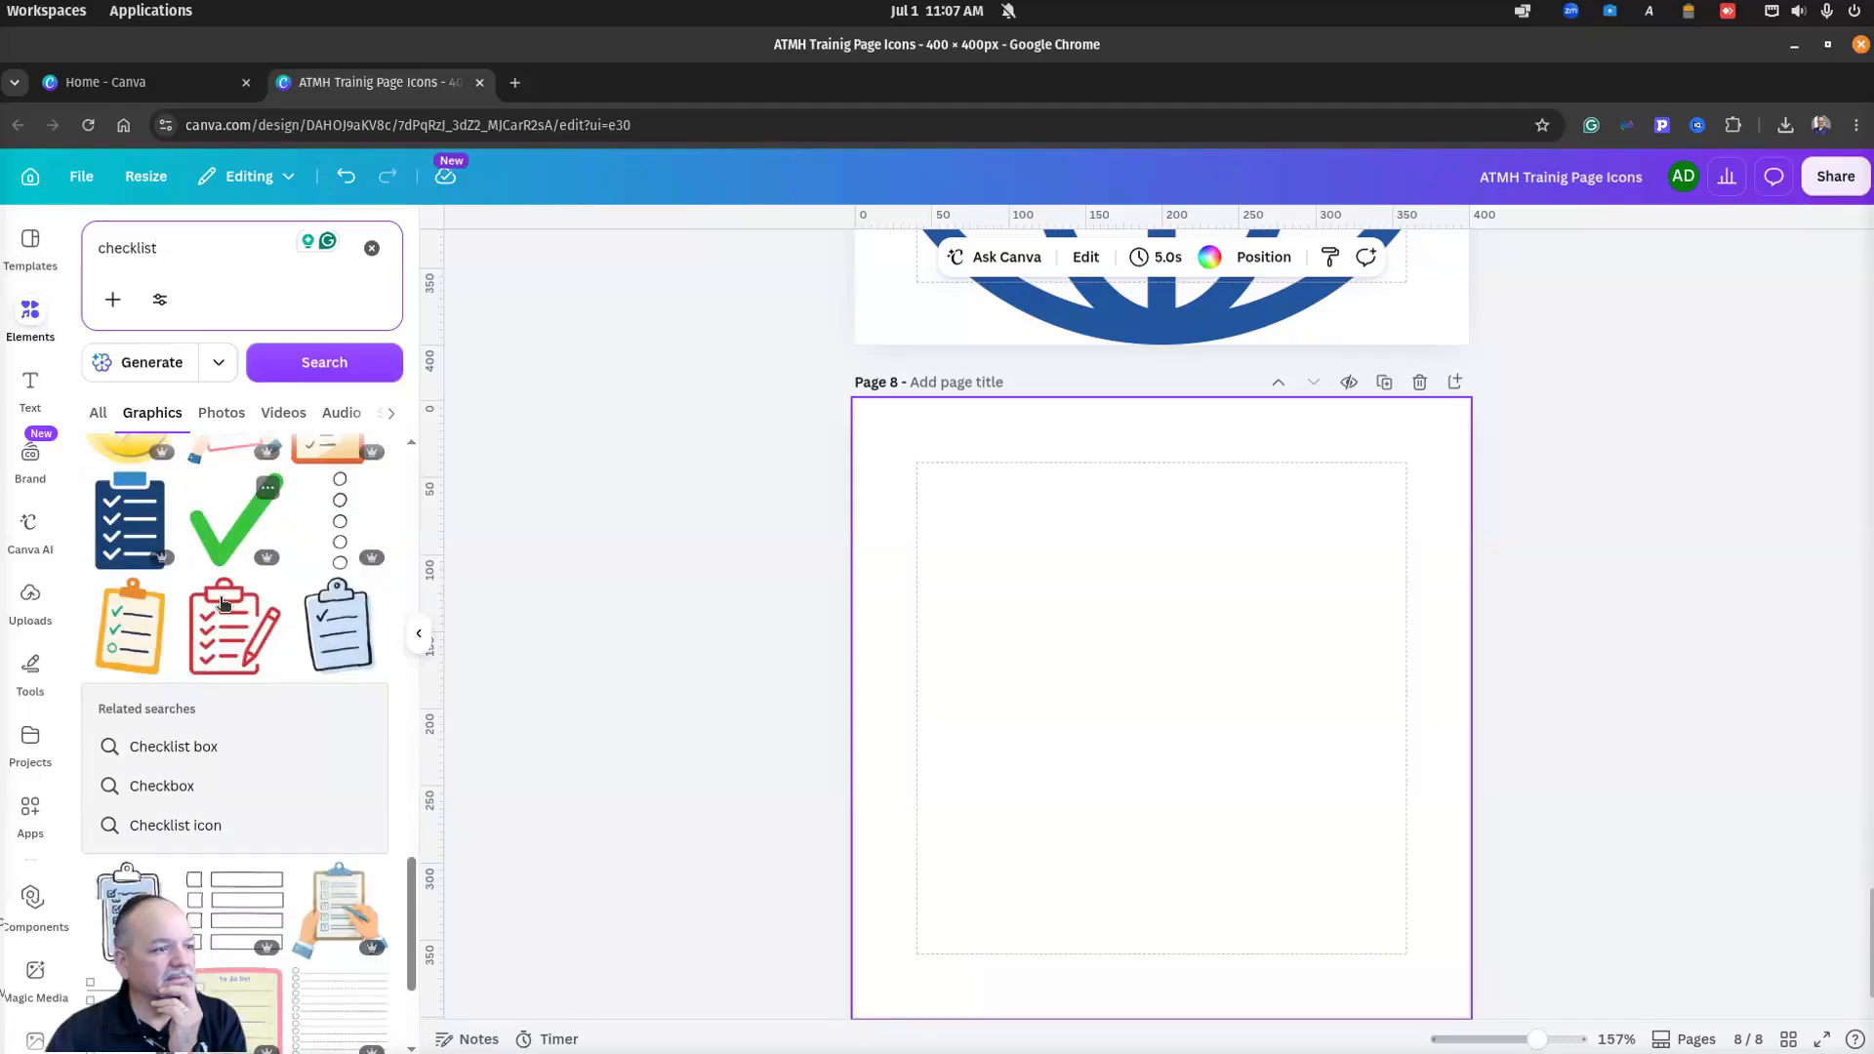
scroll(224, 604, down, 5)
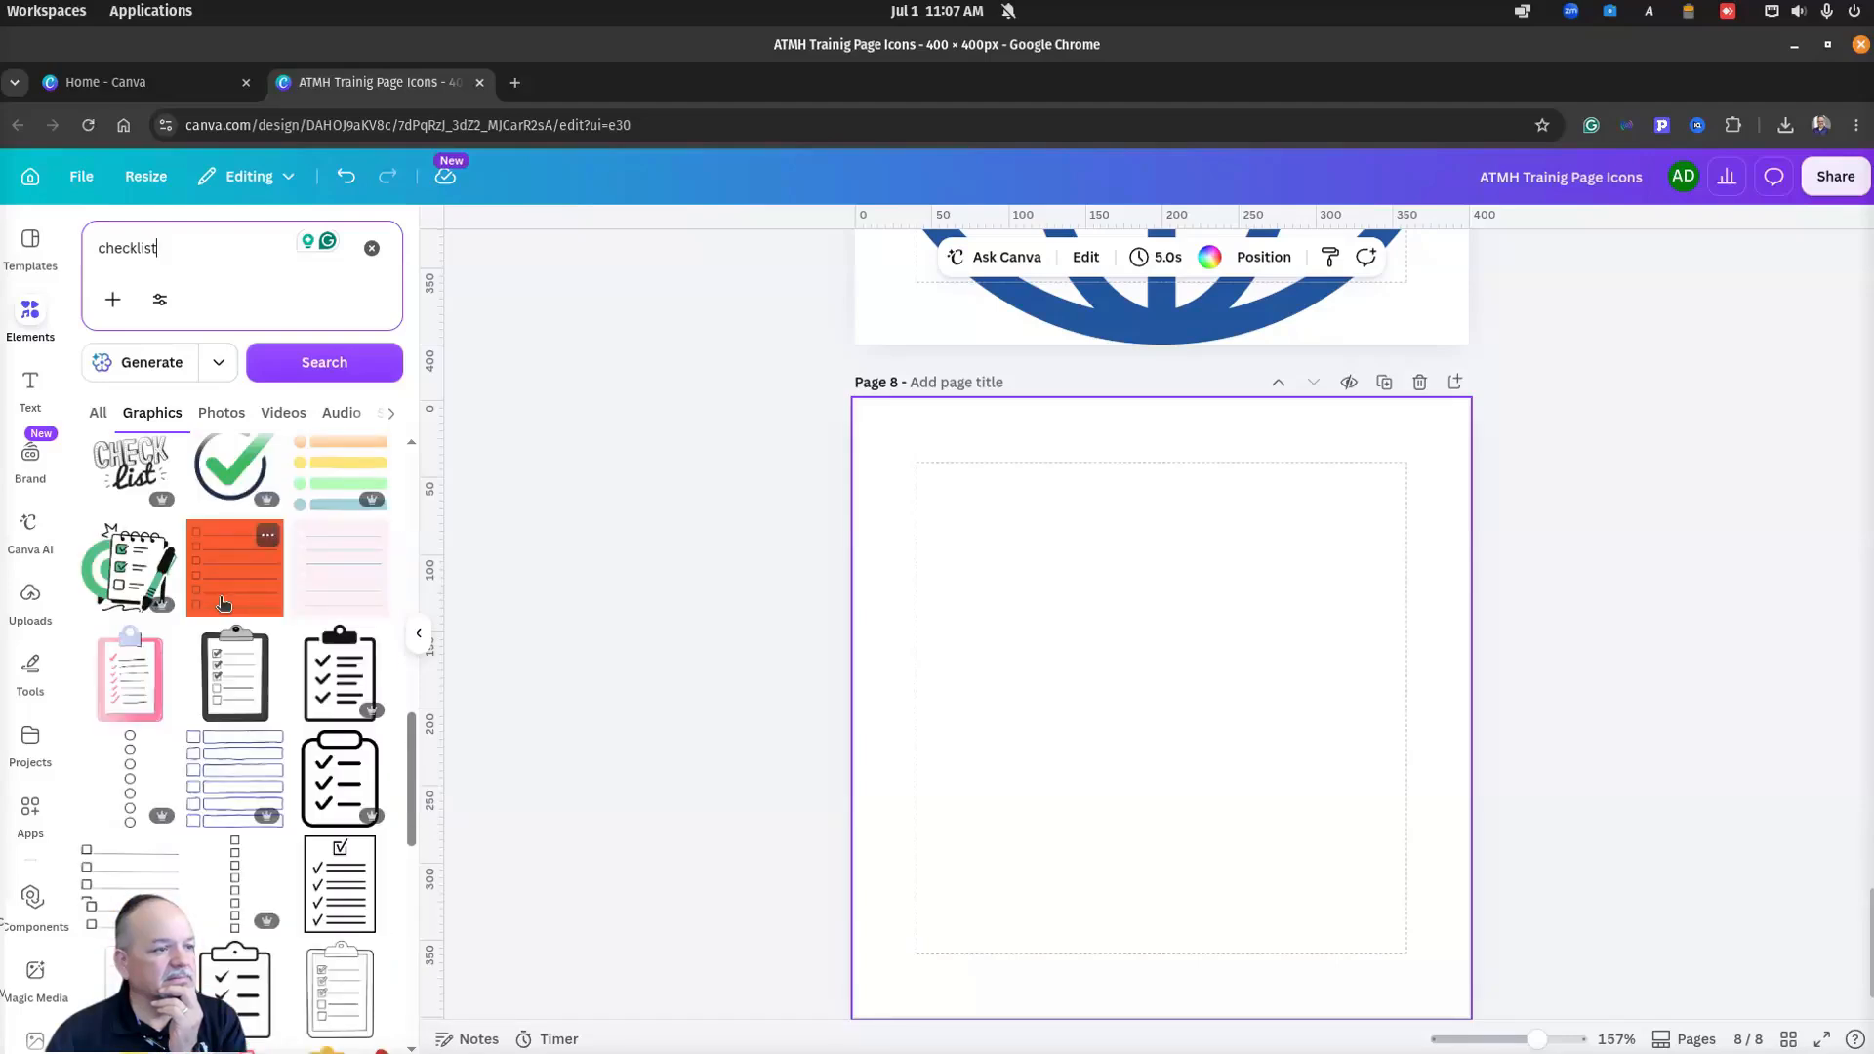
scroll(223, 604, up, 3)
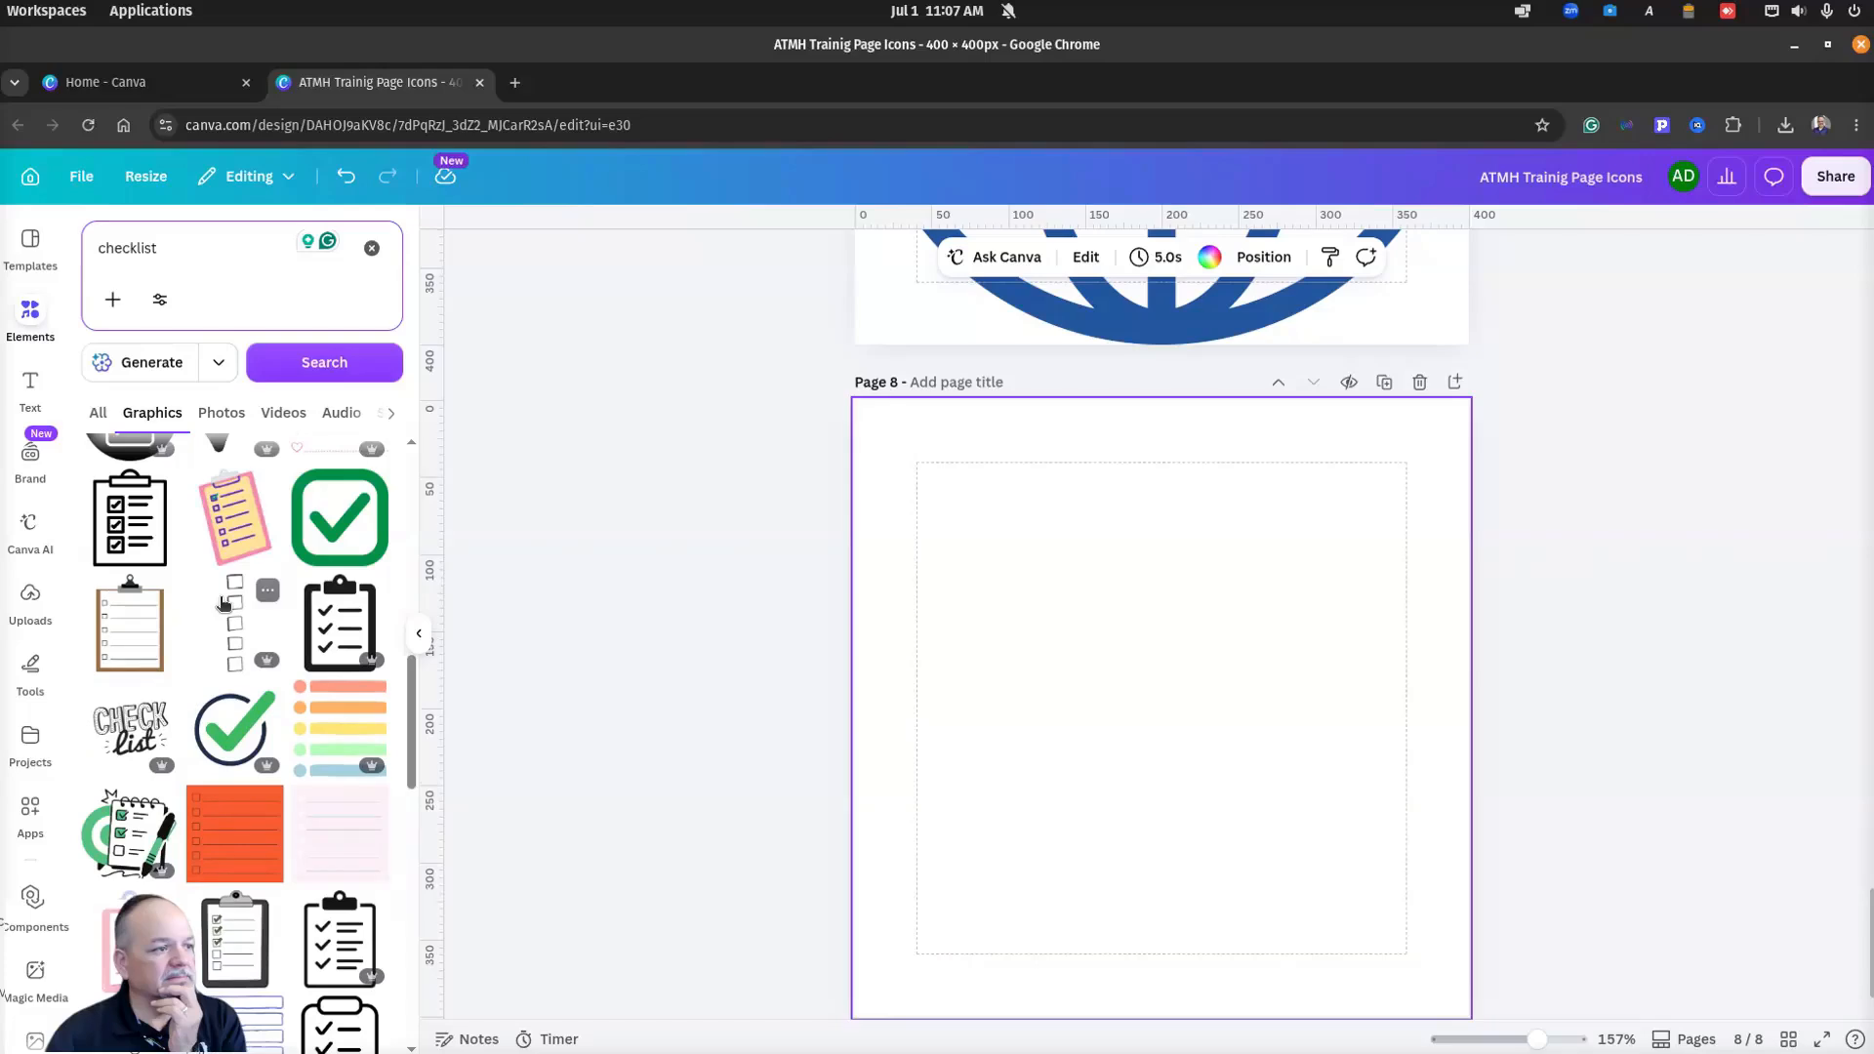
scroll(224, 604, up, 2)
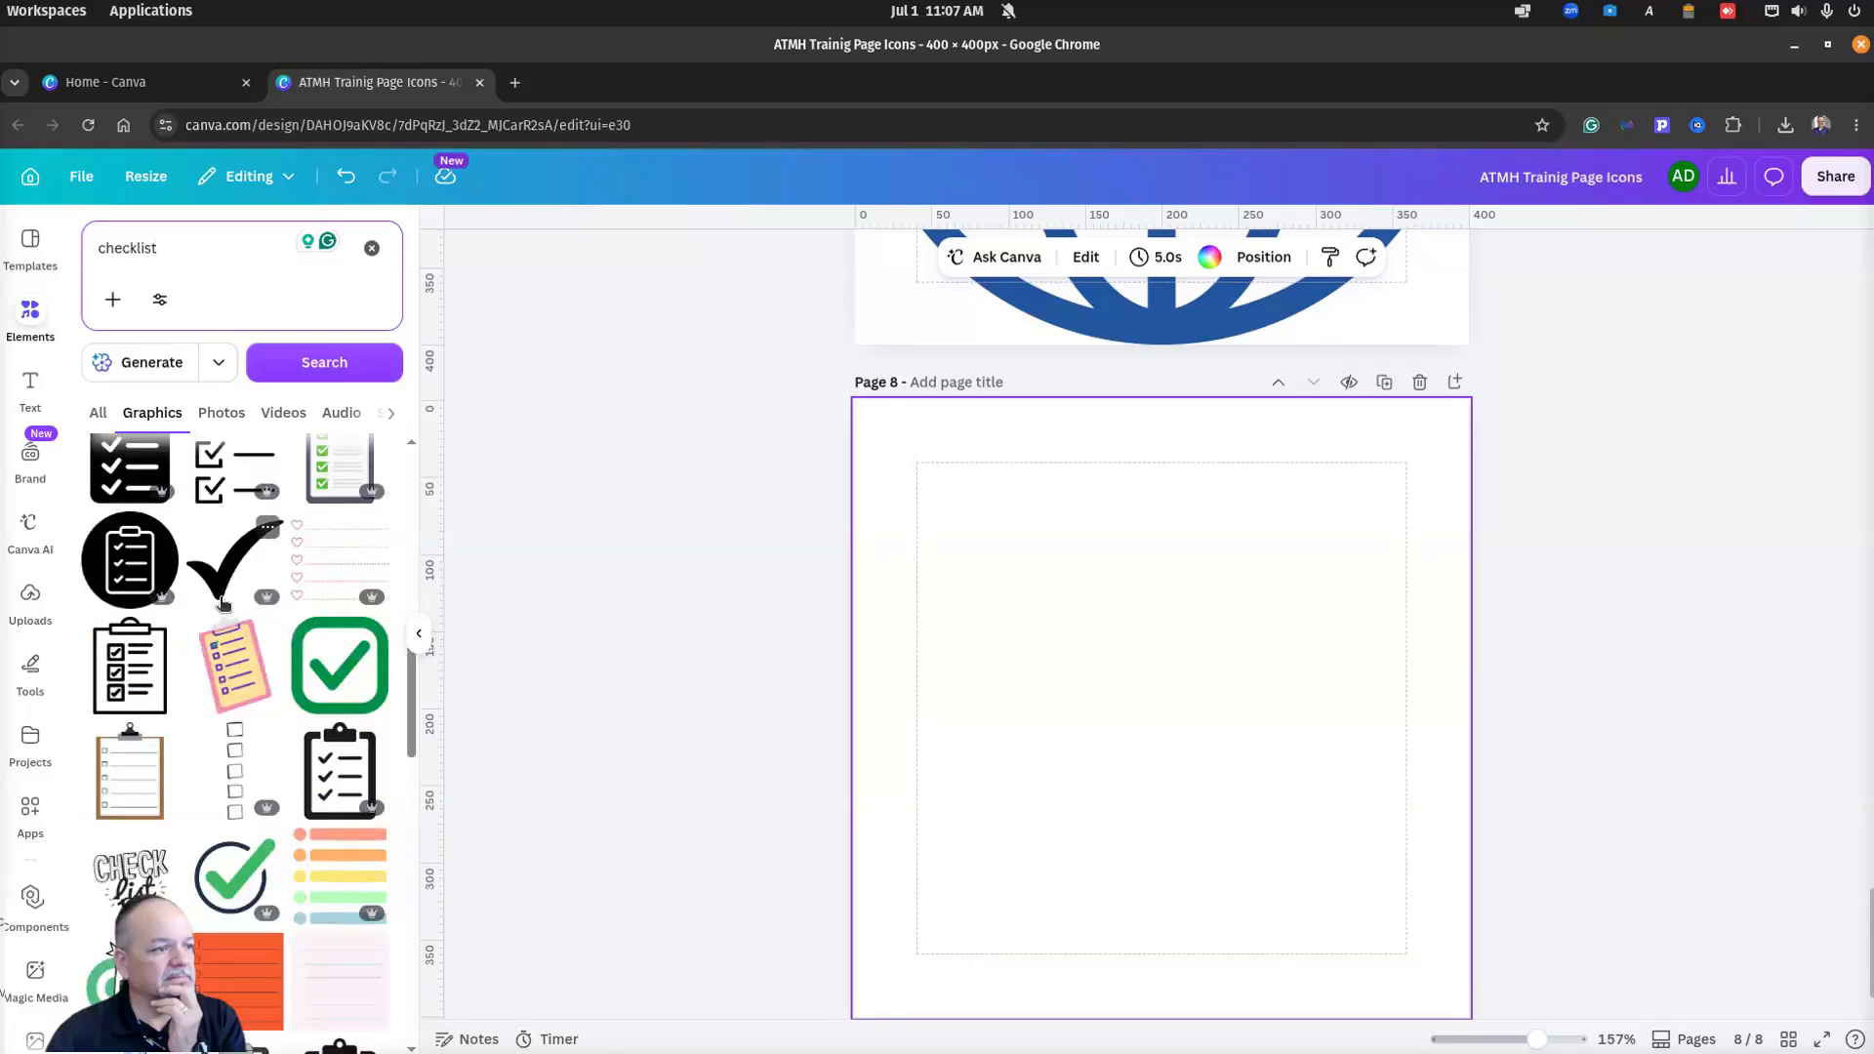
scroll(223, 604, up, 1)
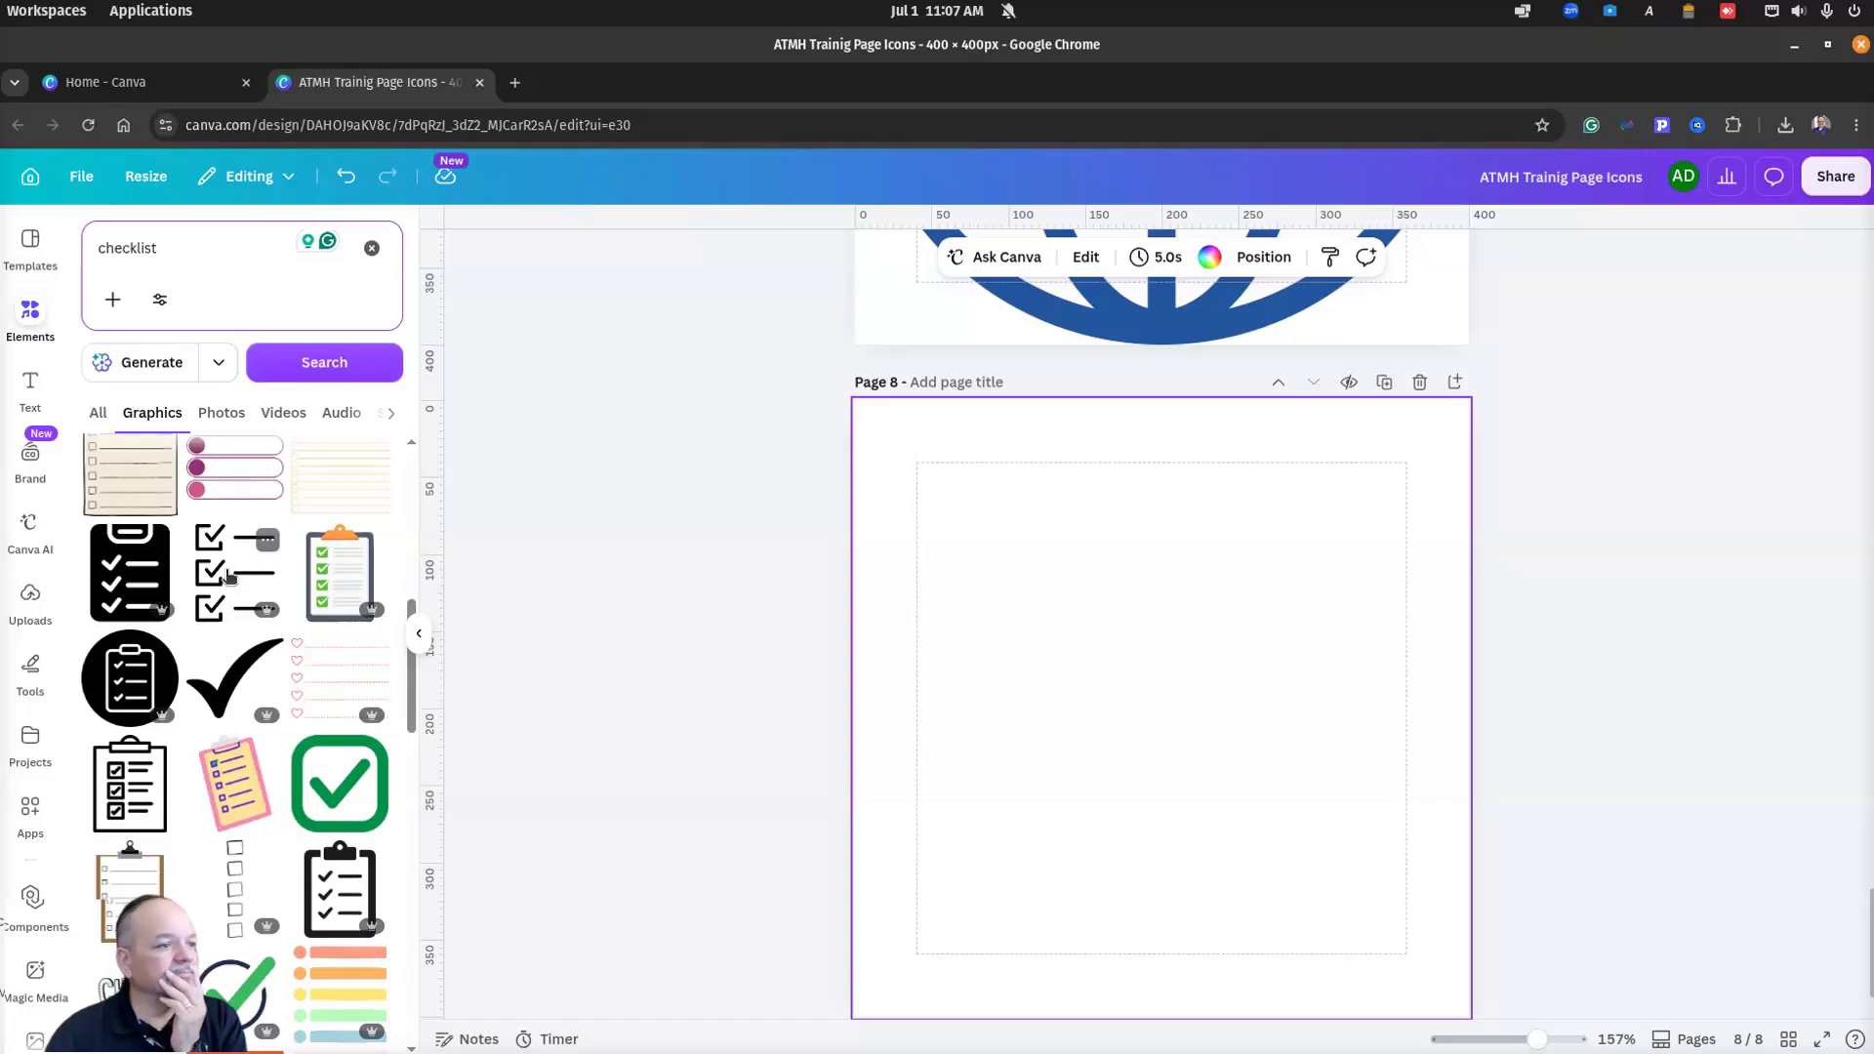
click(224, 604)
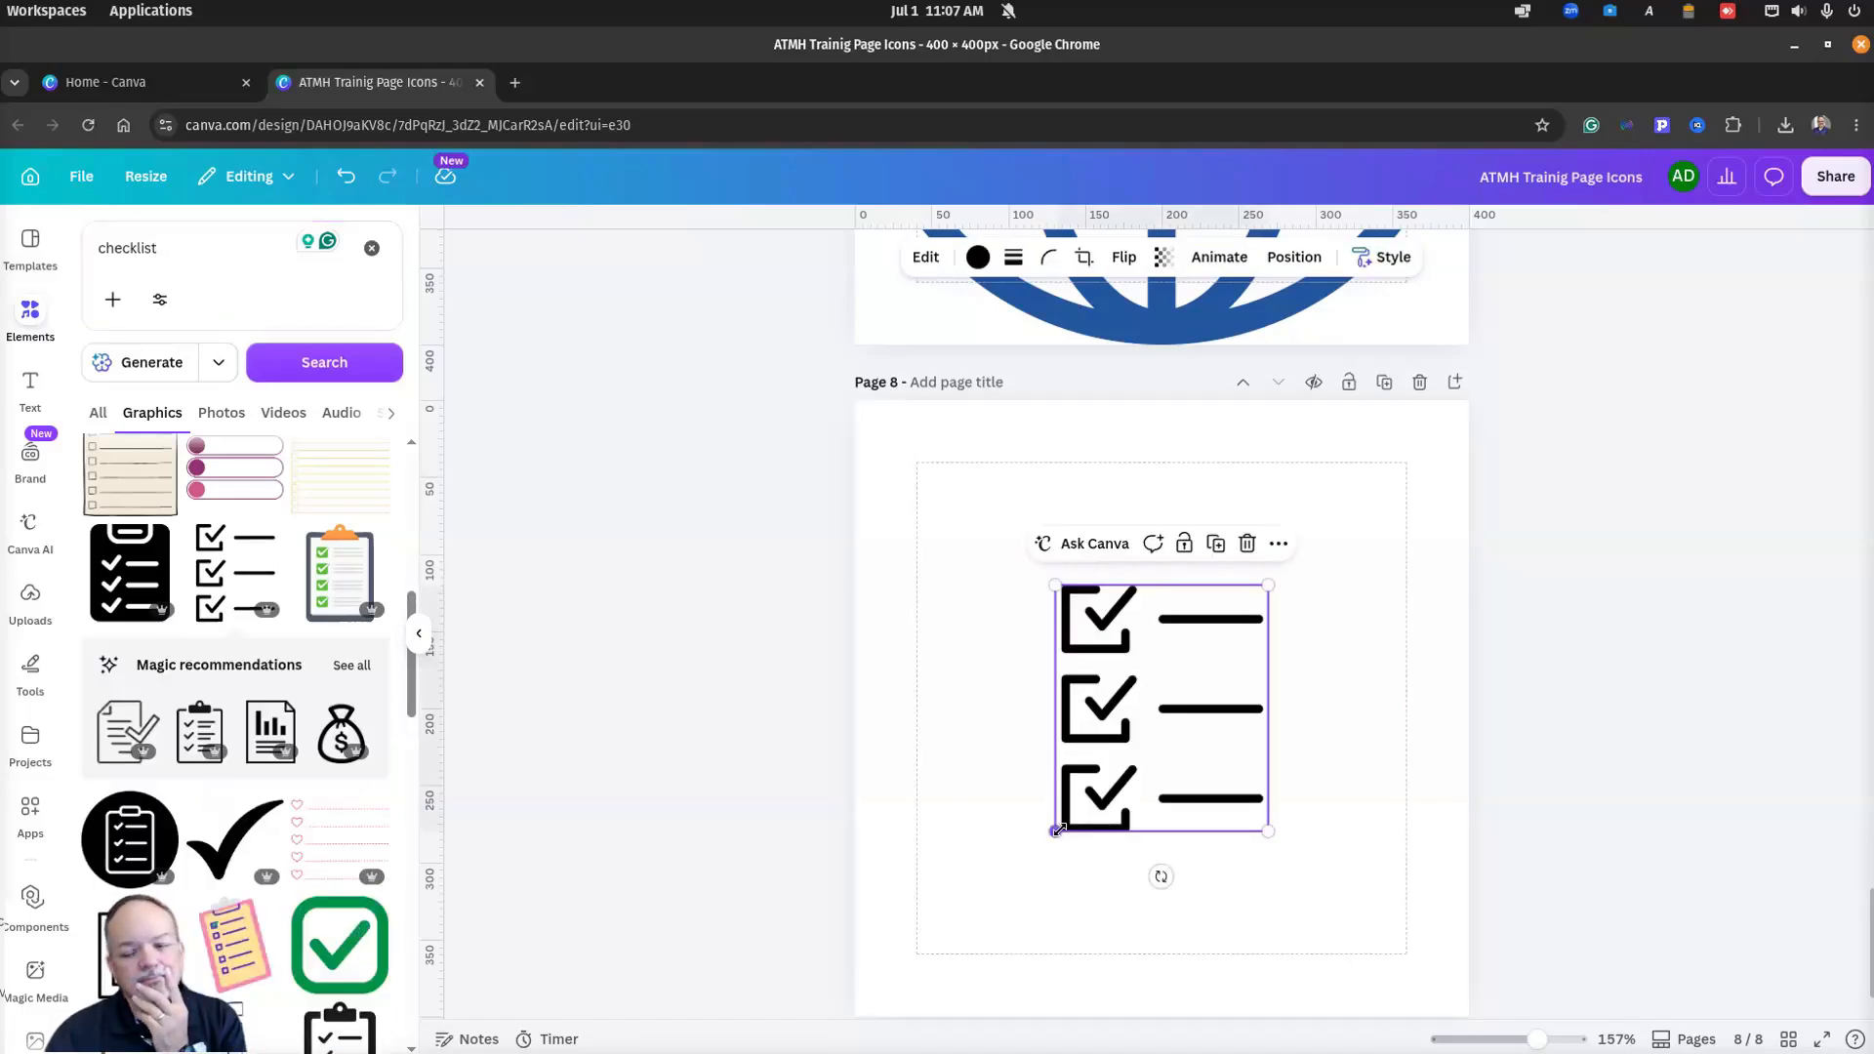
Step: Enlarge the checklist graphic to the full height of page 8 and recolor it with the design's blue
drag(1057, 831, 867, 984)
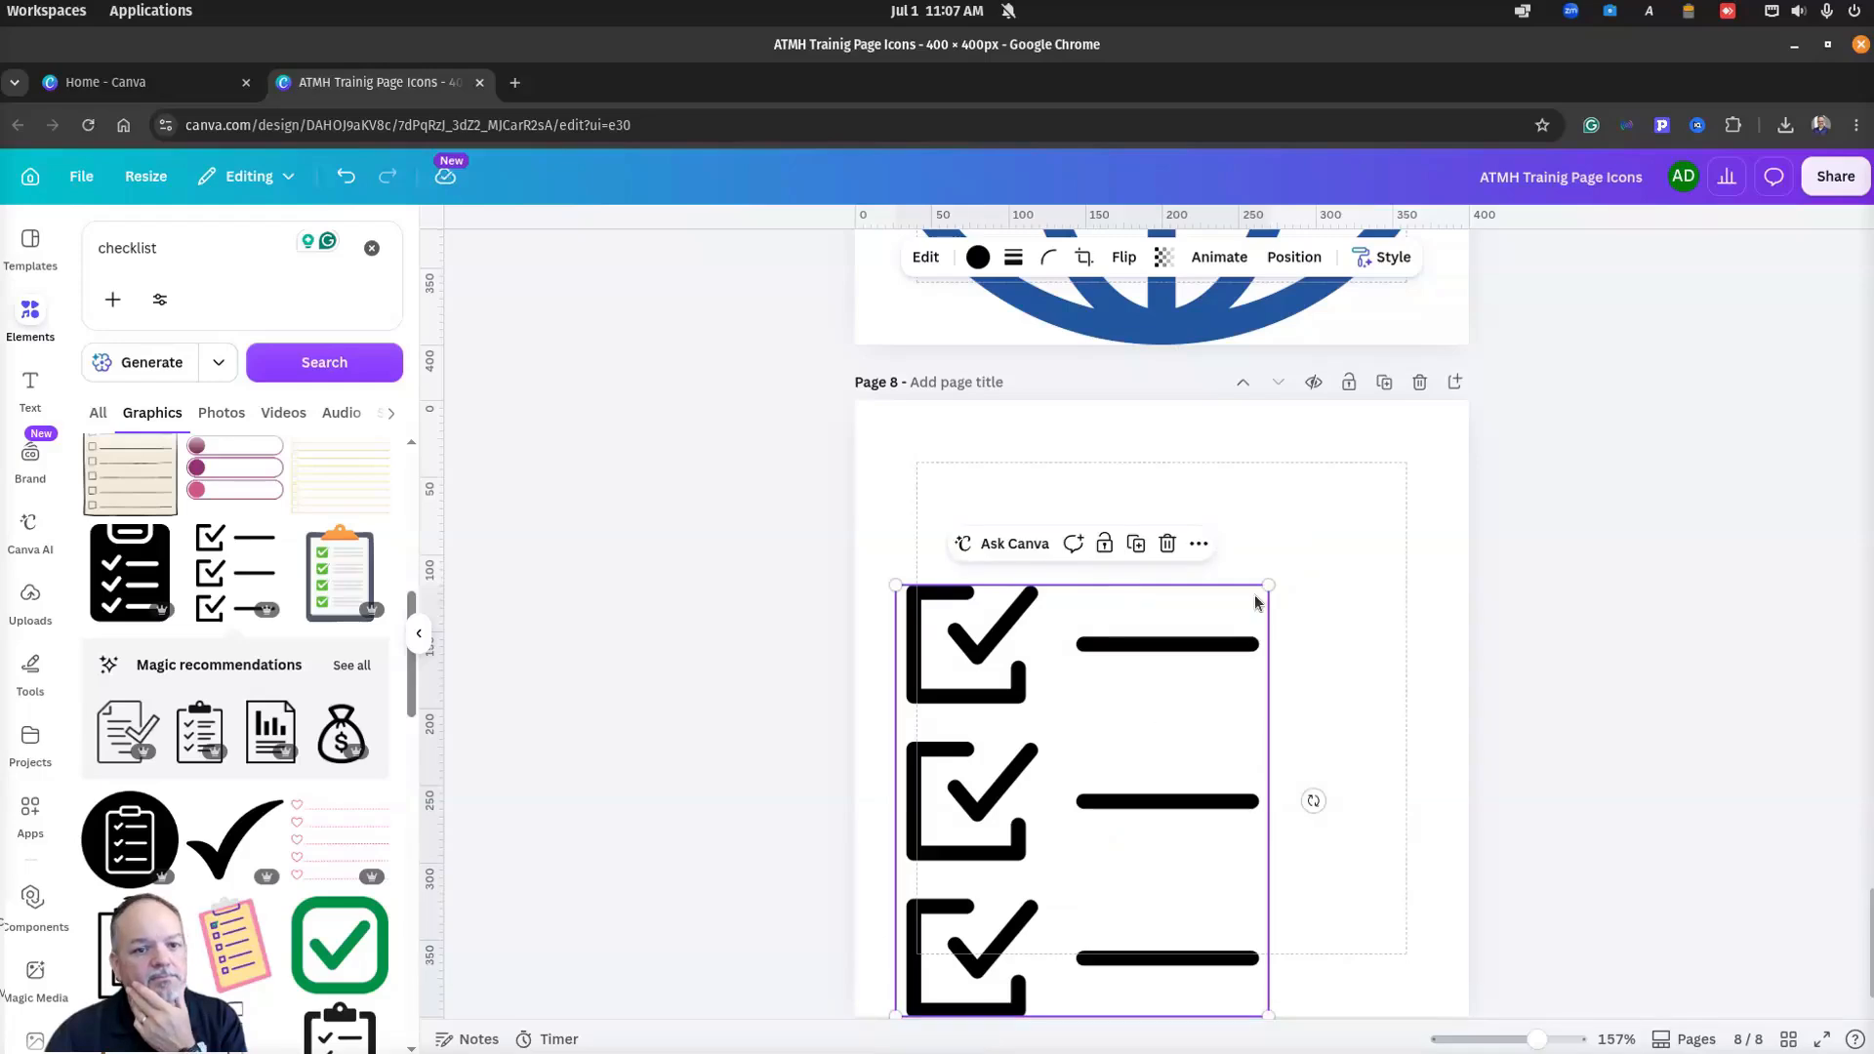
drag(1269, 585, 1480, 447)
click(694, 603)
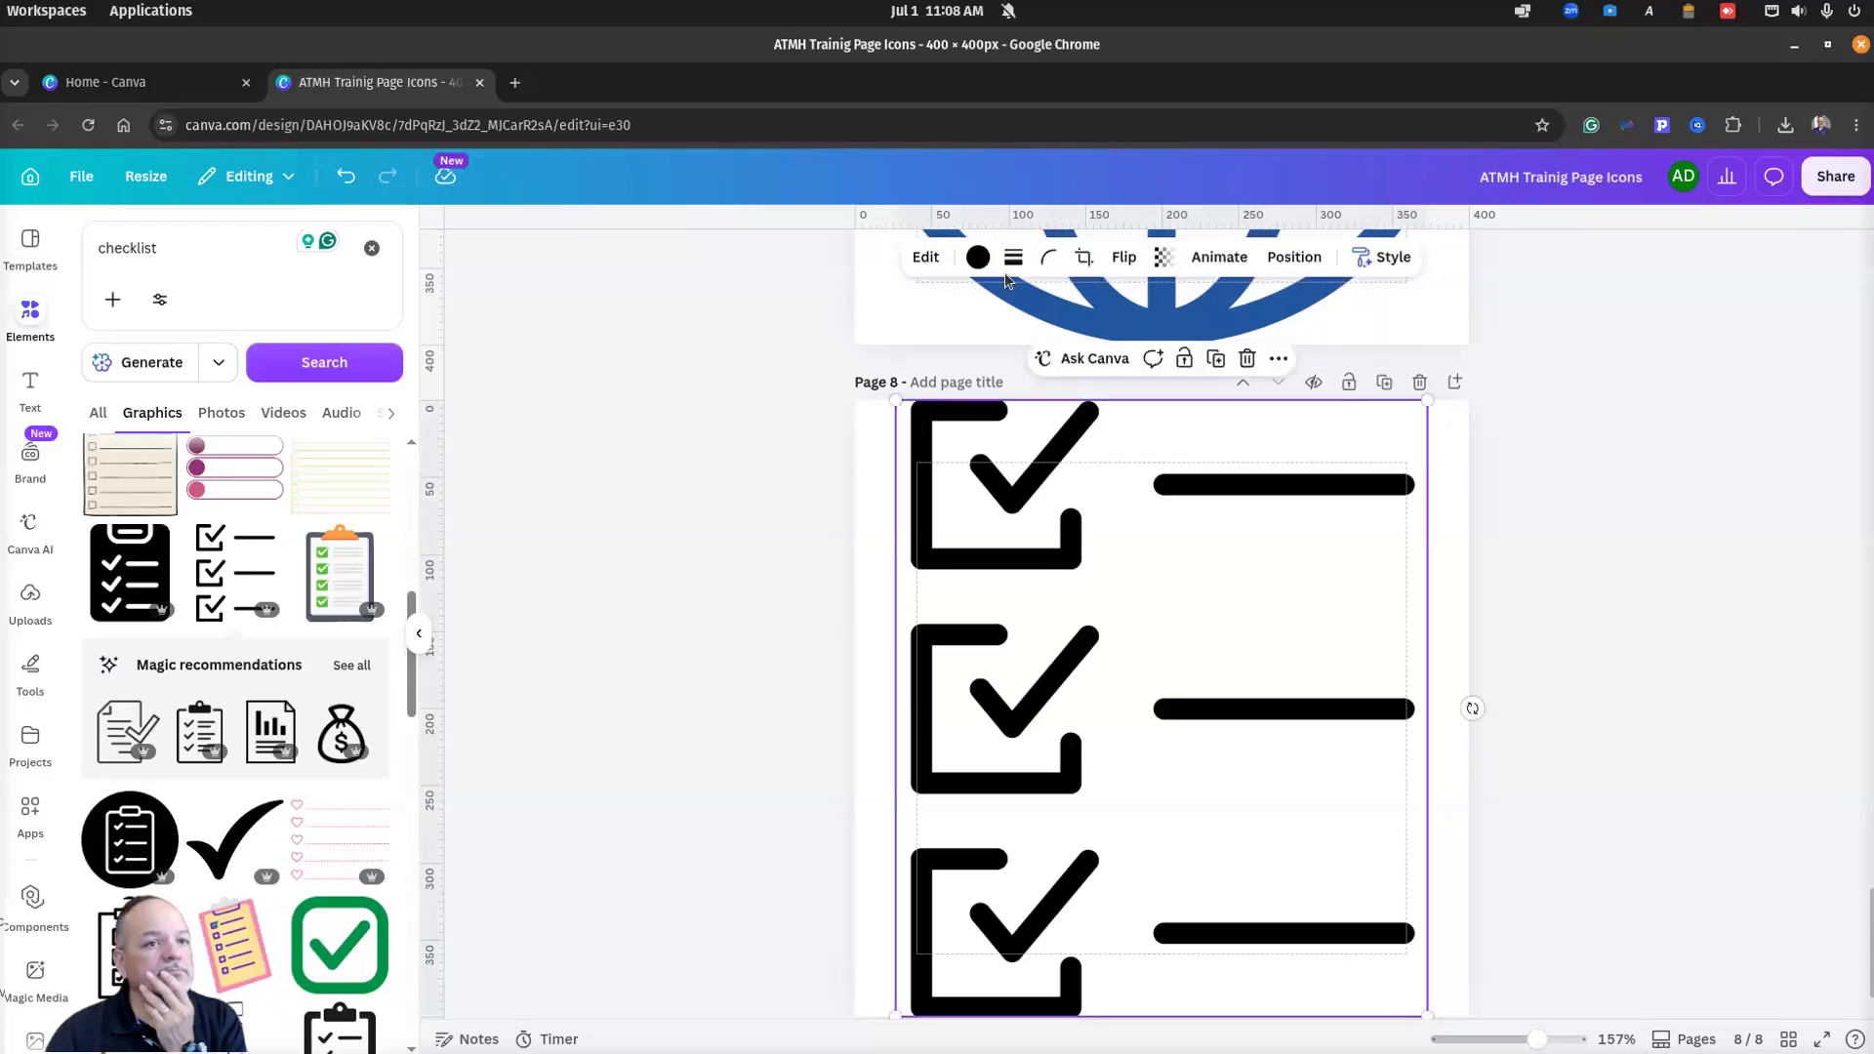
click(978, 257)
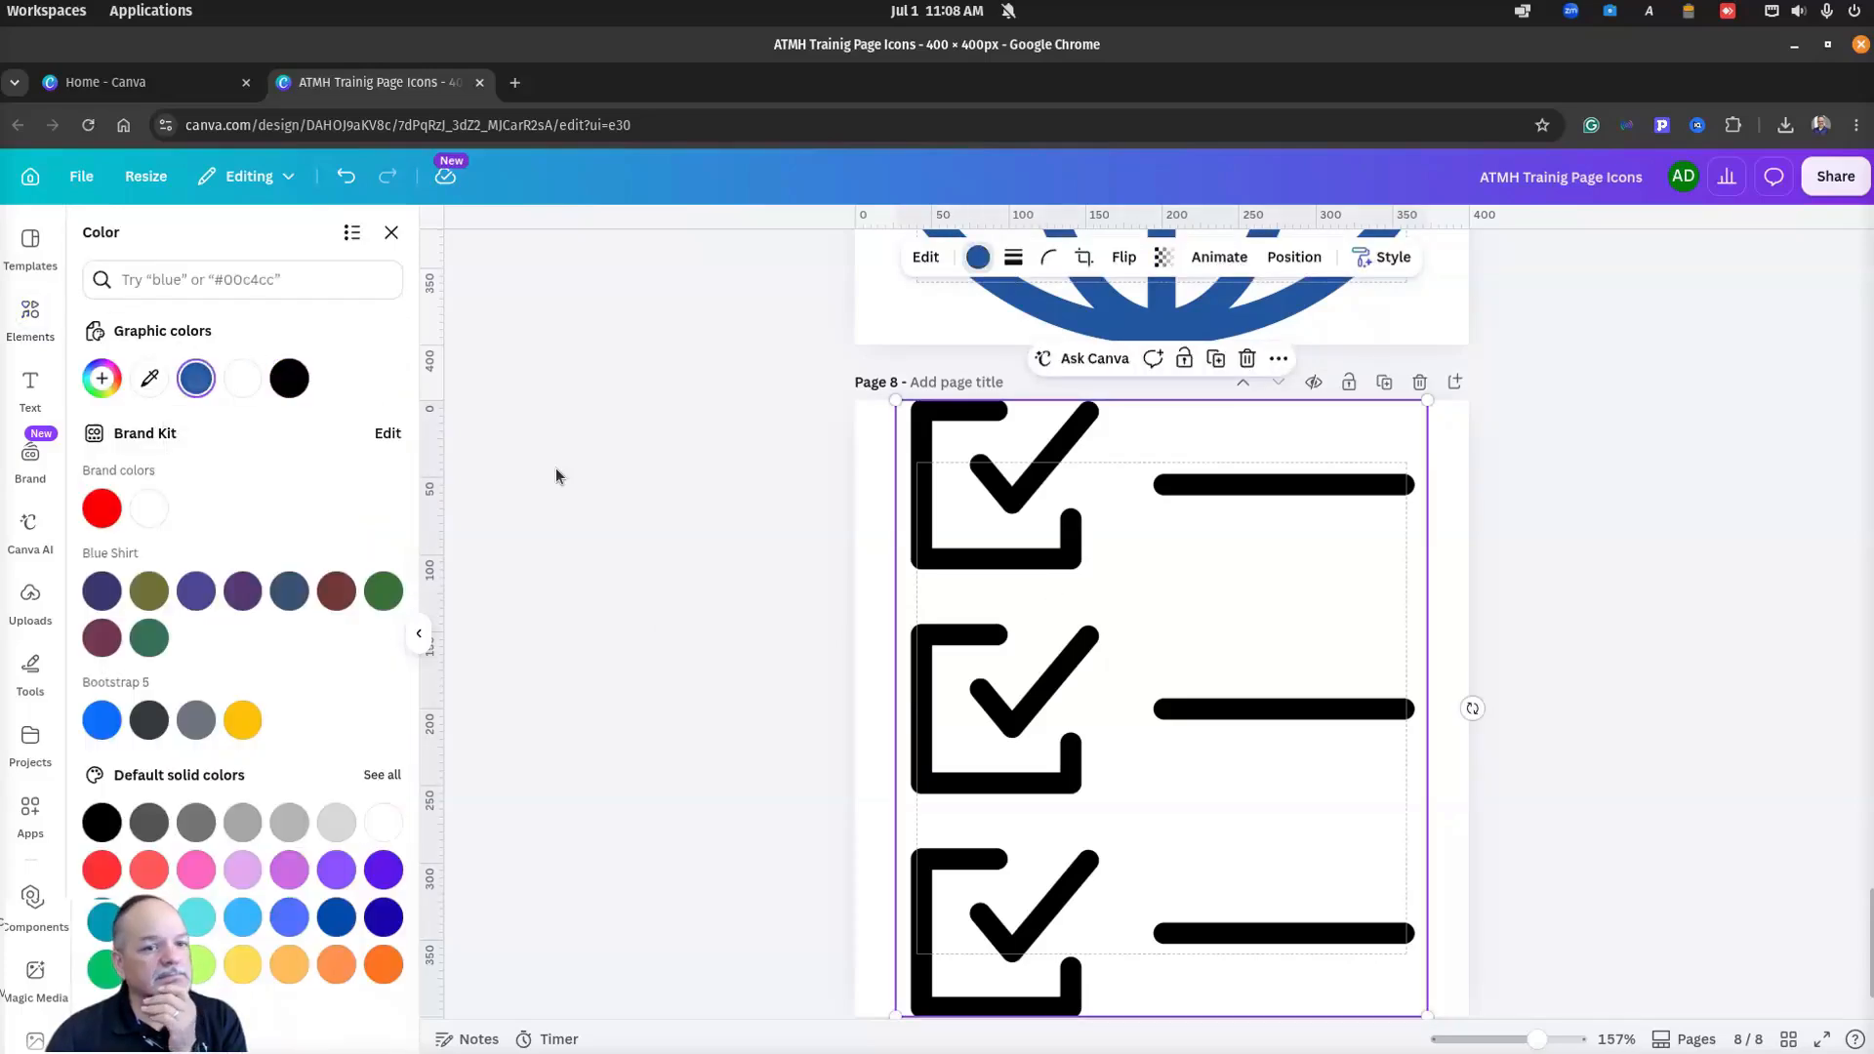
click(1625, 588)
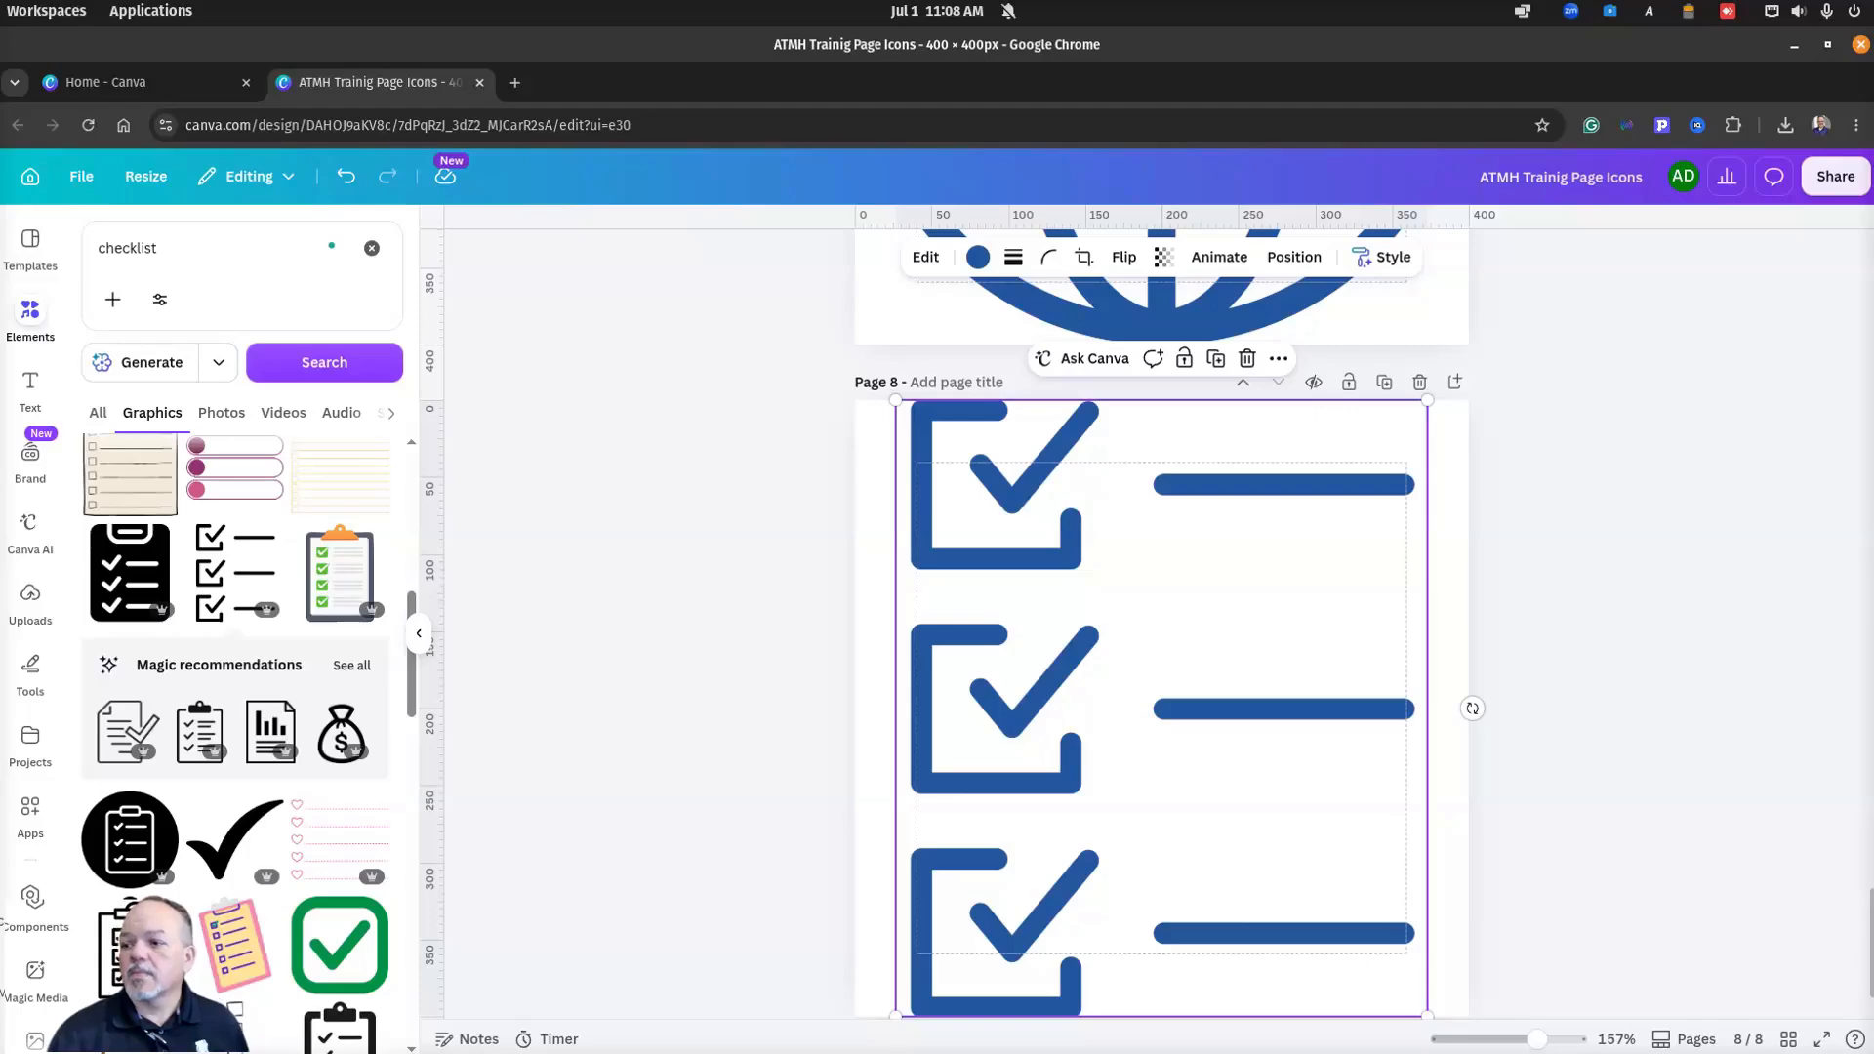
Step: Check the checklist icon in the training page mockup and browse all Magic recommendations for a closer match
drag(1873, 185, 1084, 88)
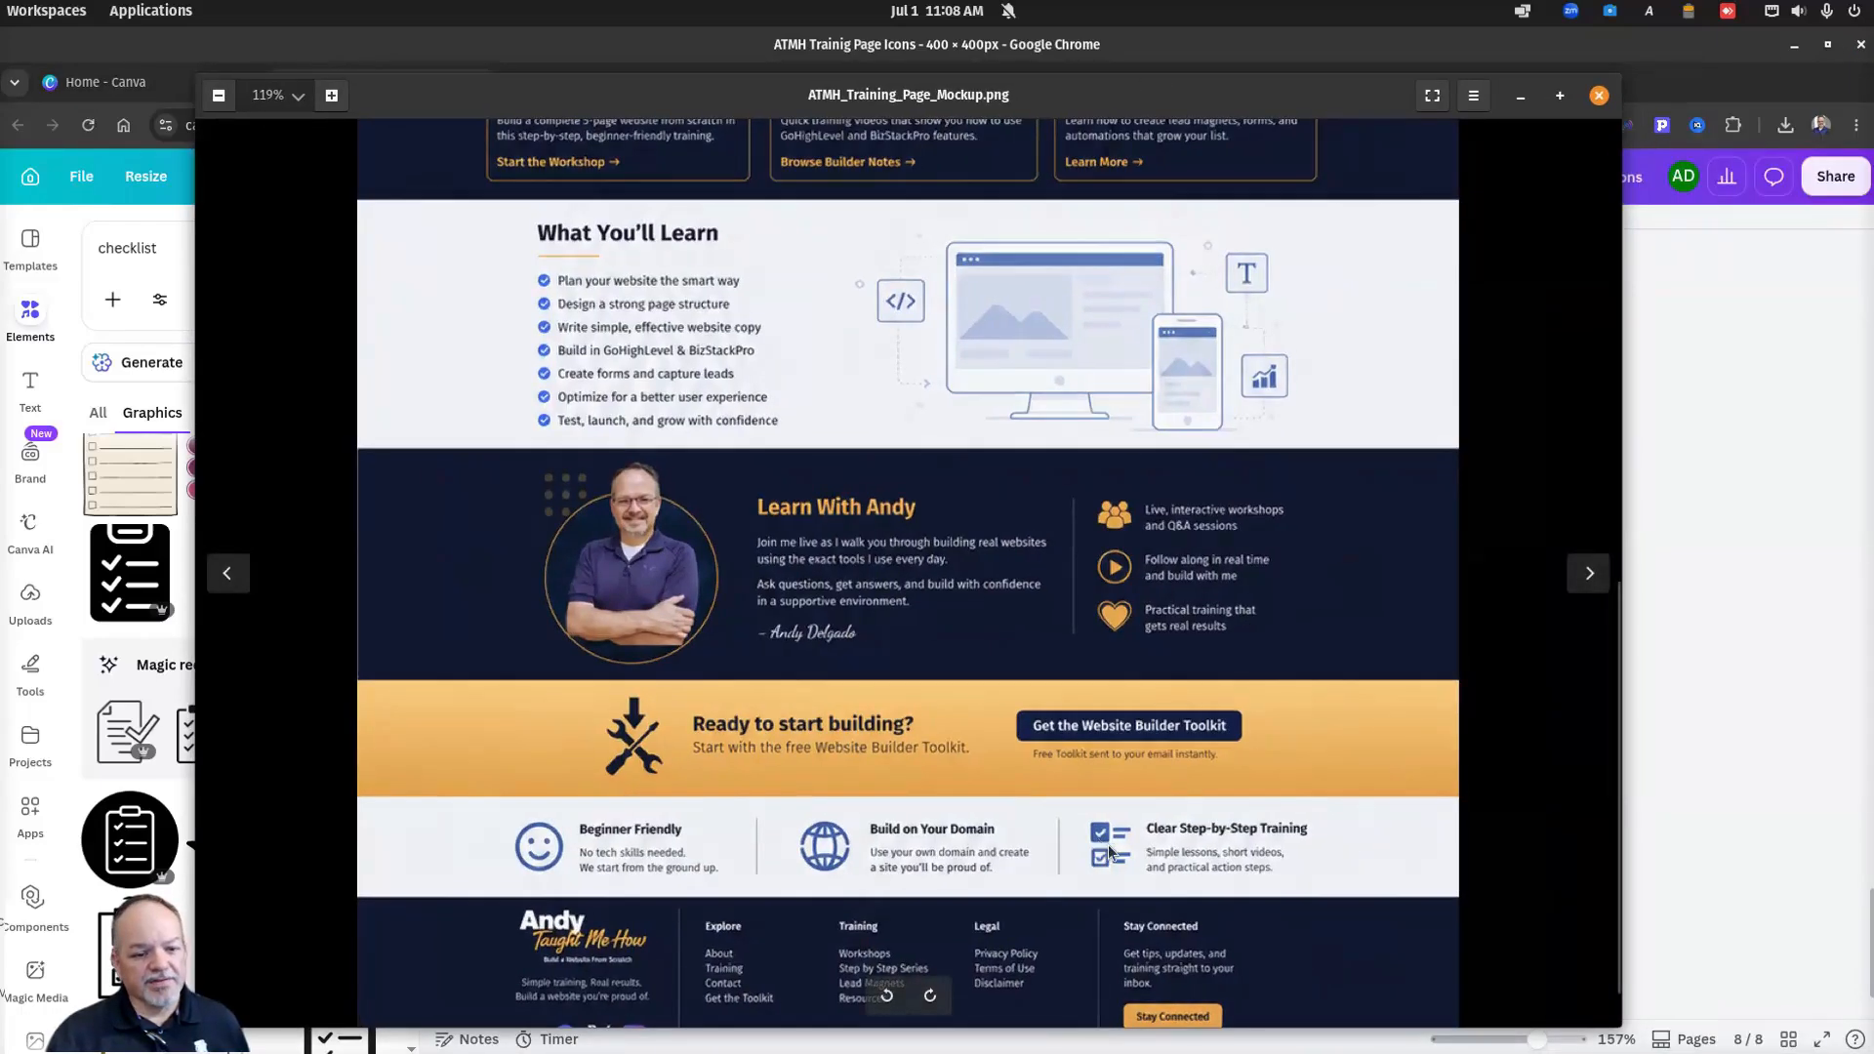
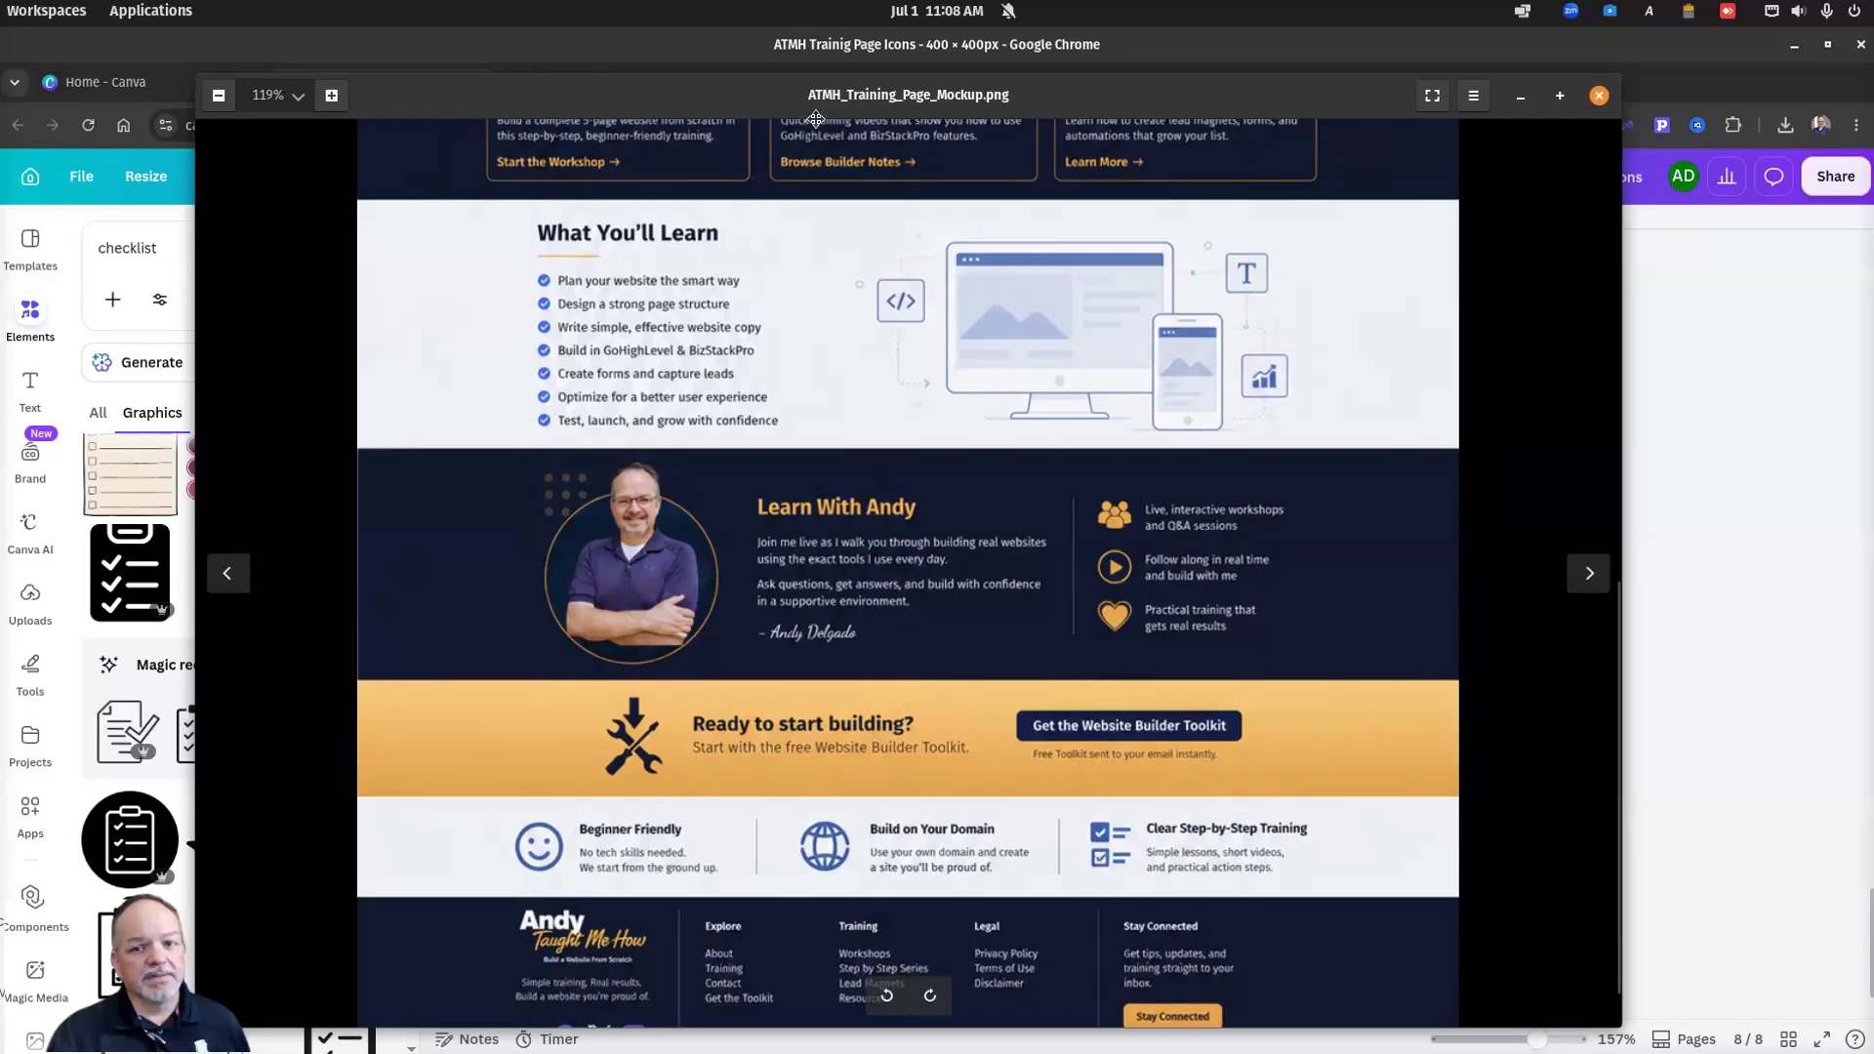
drag(816, 119, 1873, 161)
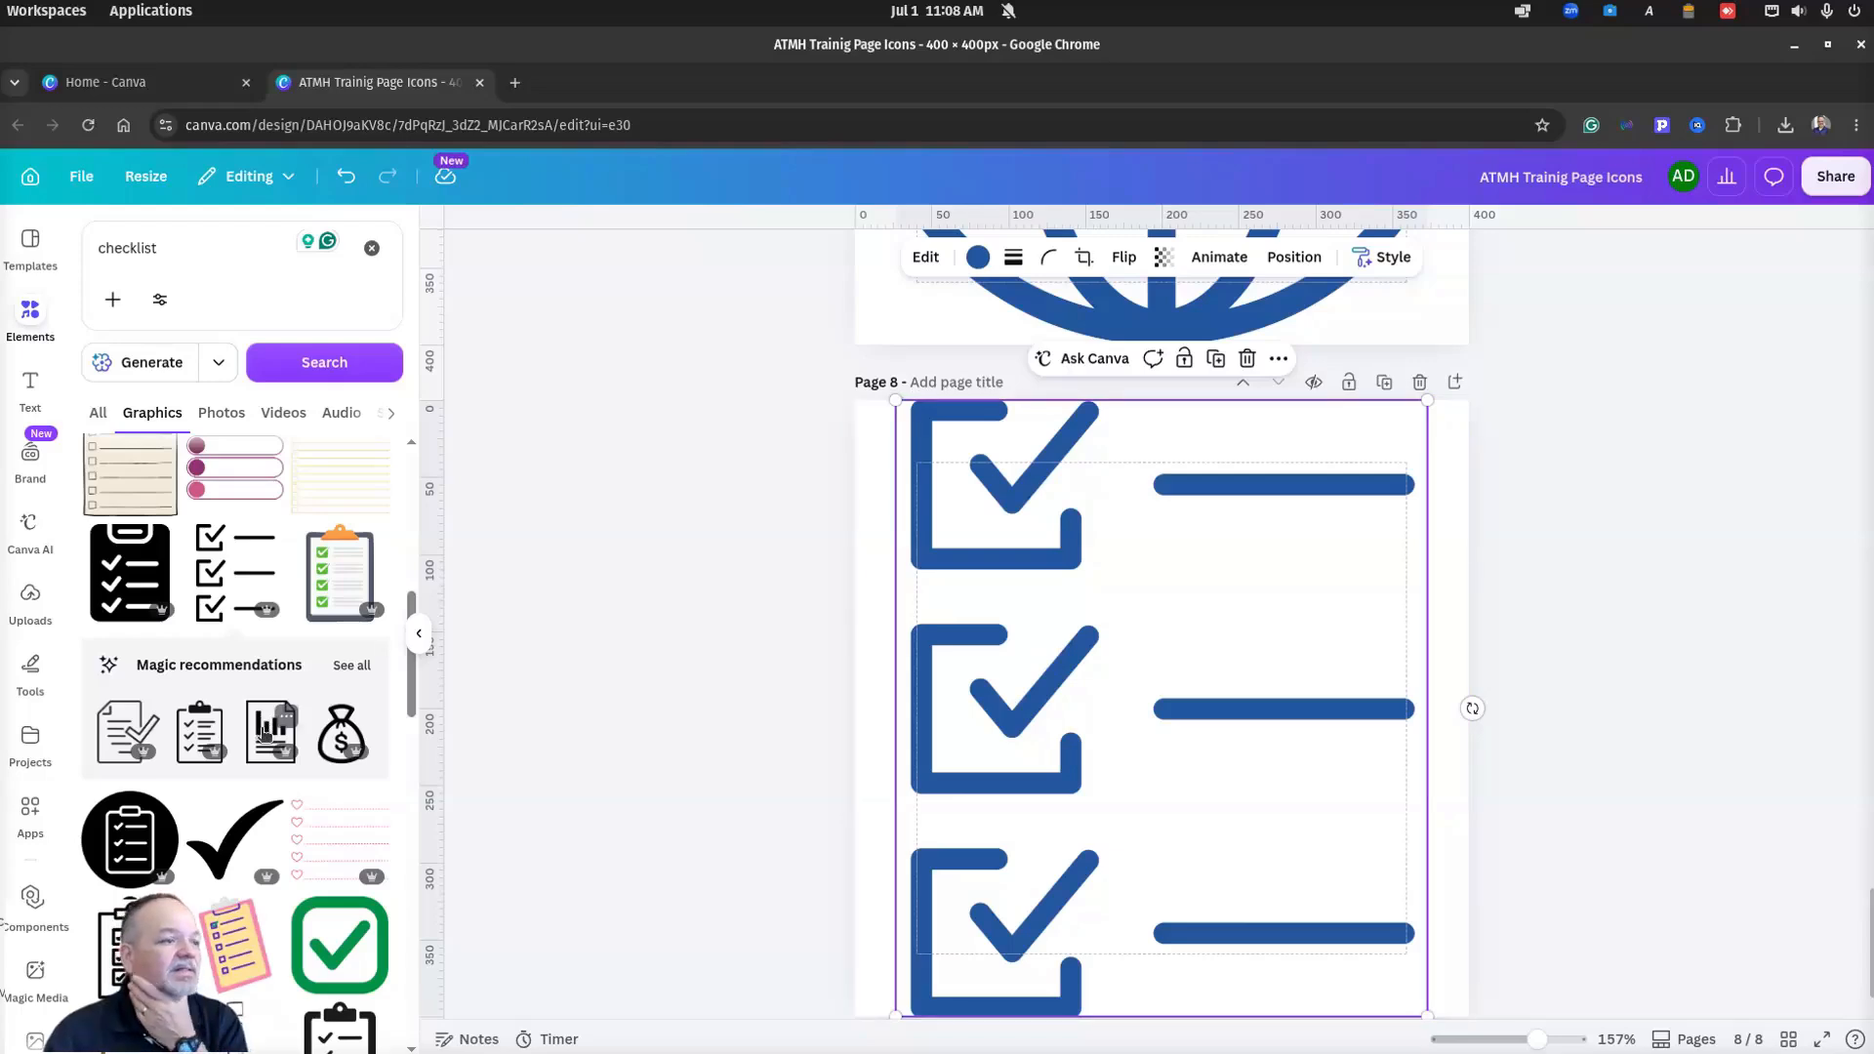
scroll(265, 733, down, 2)
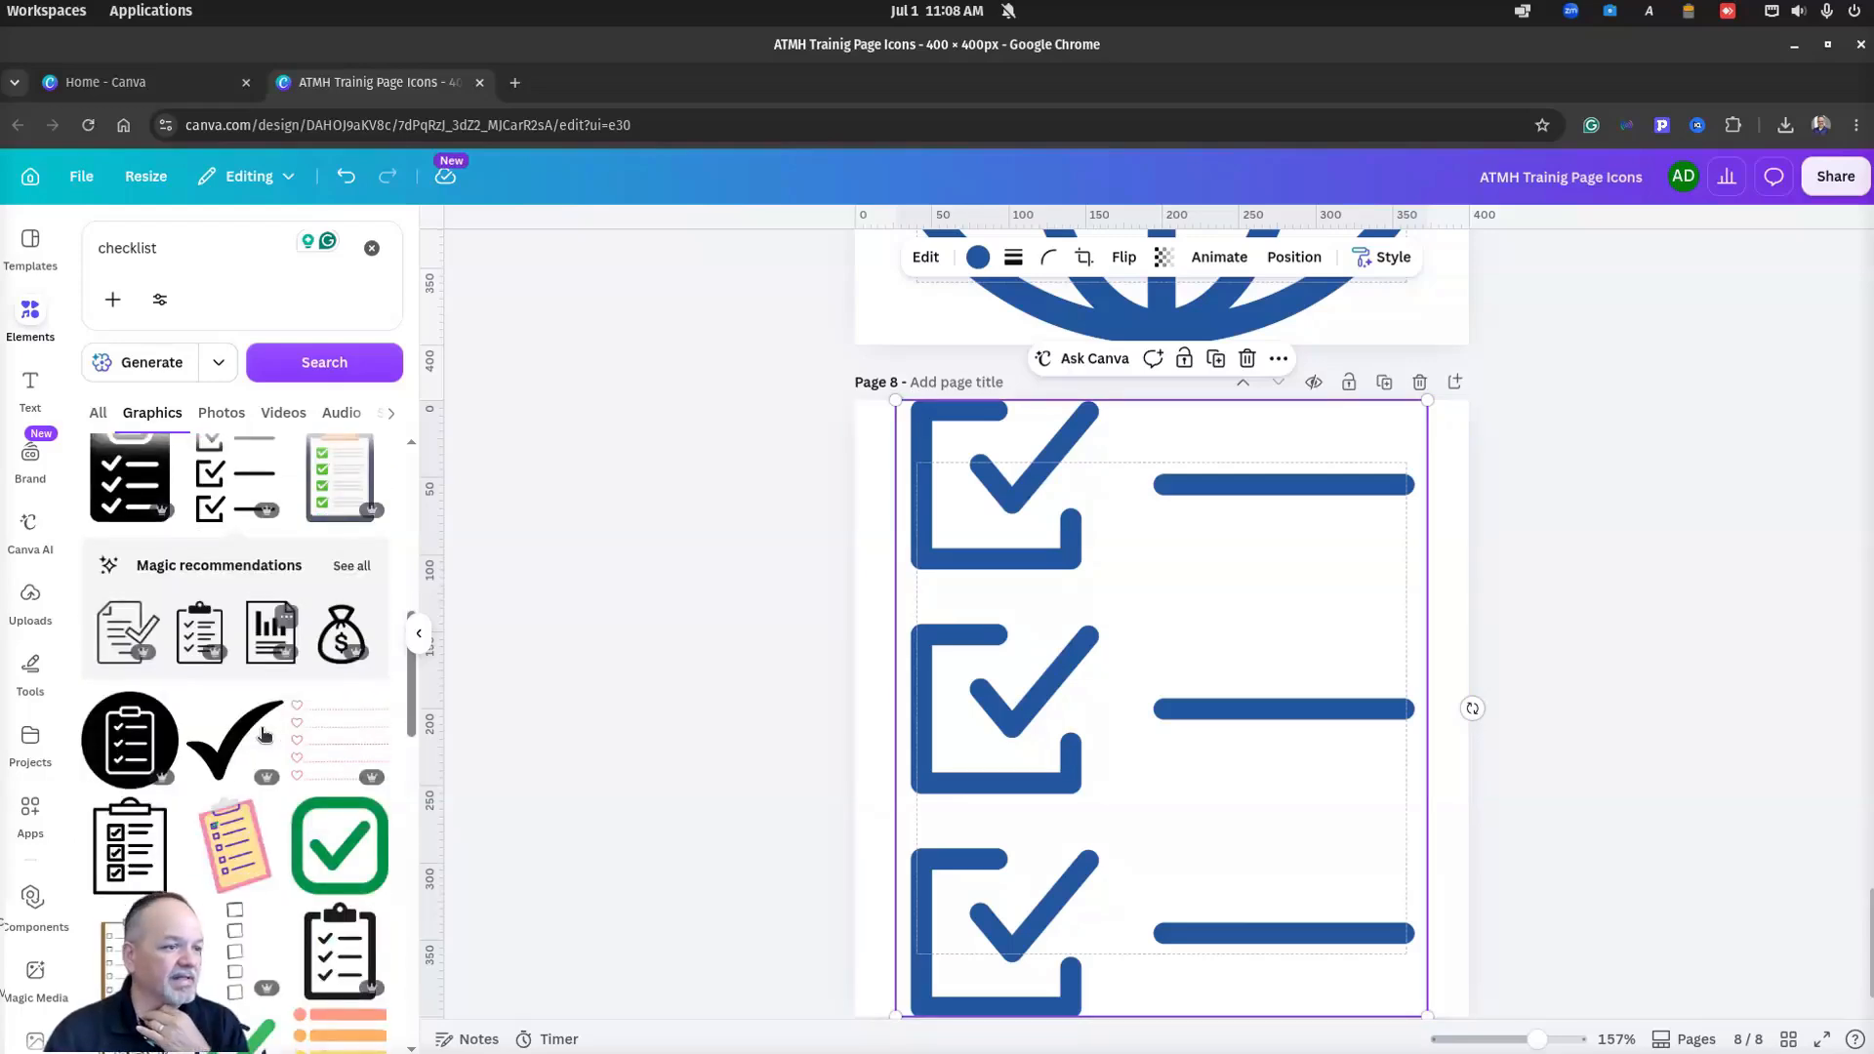
scroll(374, 671, up, 1)
click(352, 622)
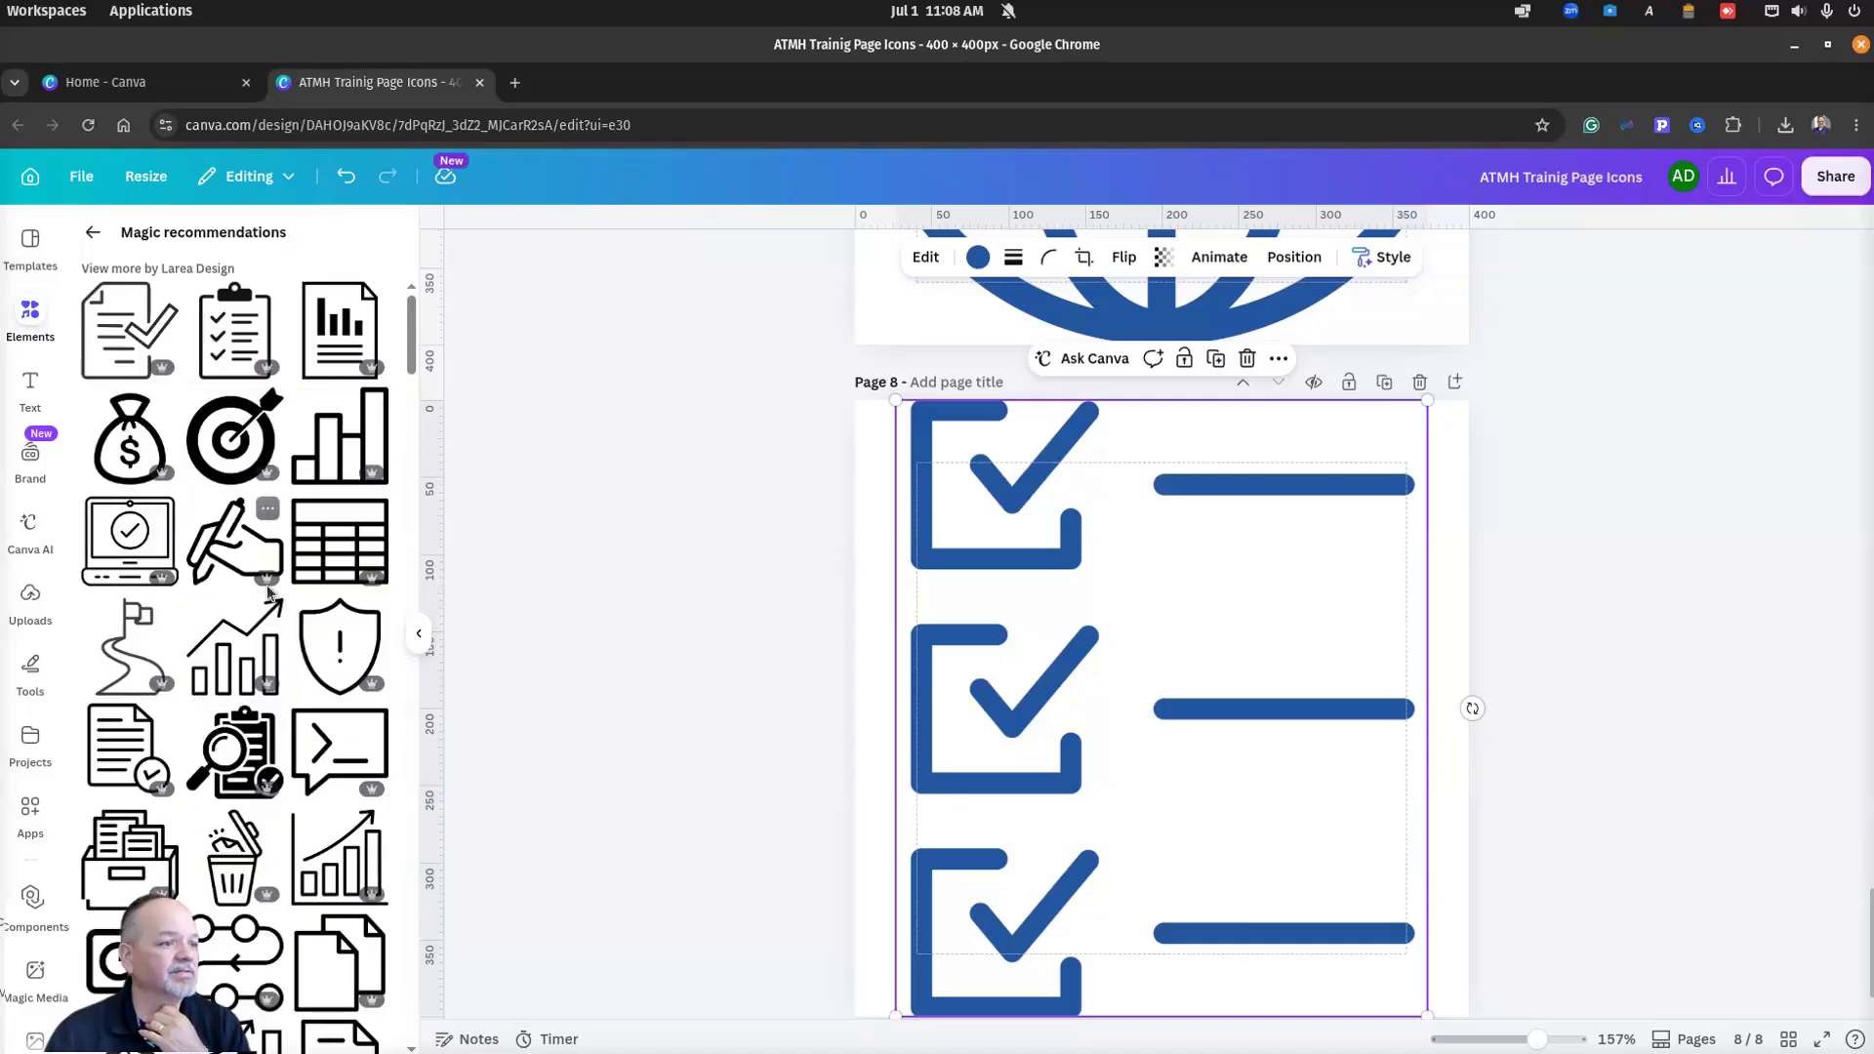
scroll(271, 591, down, 2)
scroll(270, 591, down, 5)
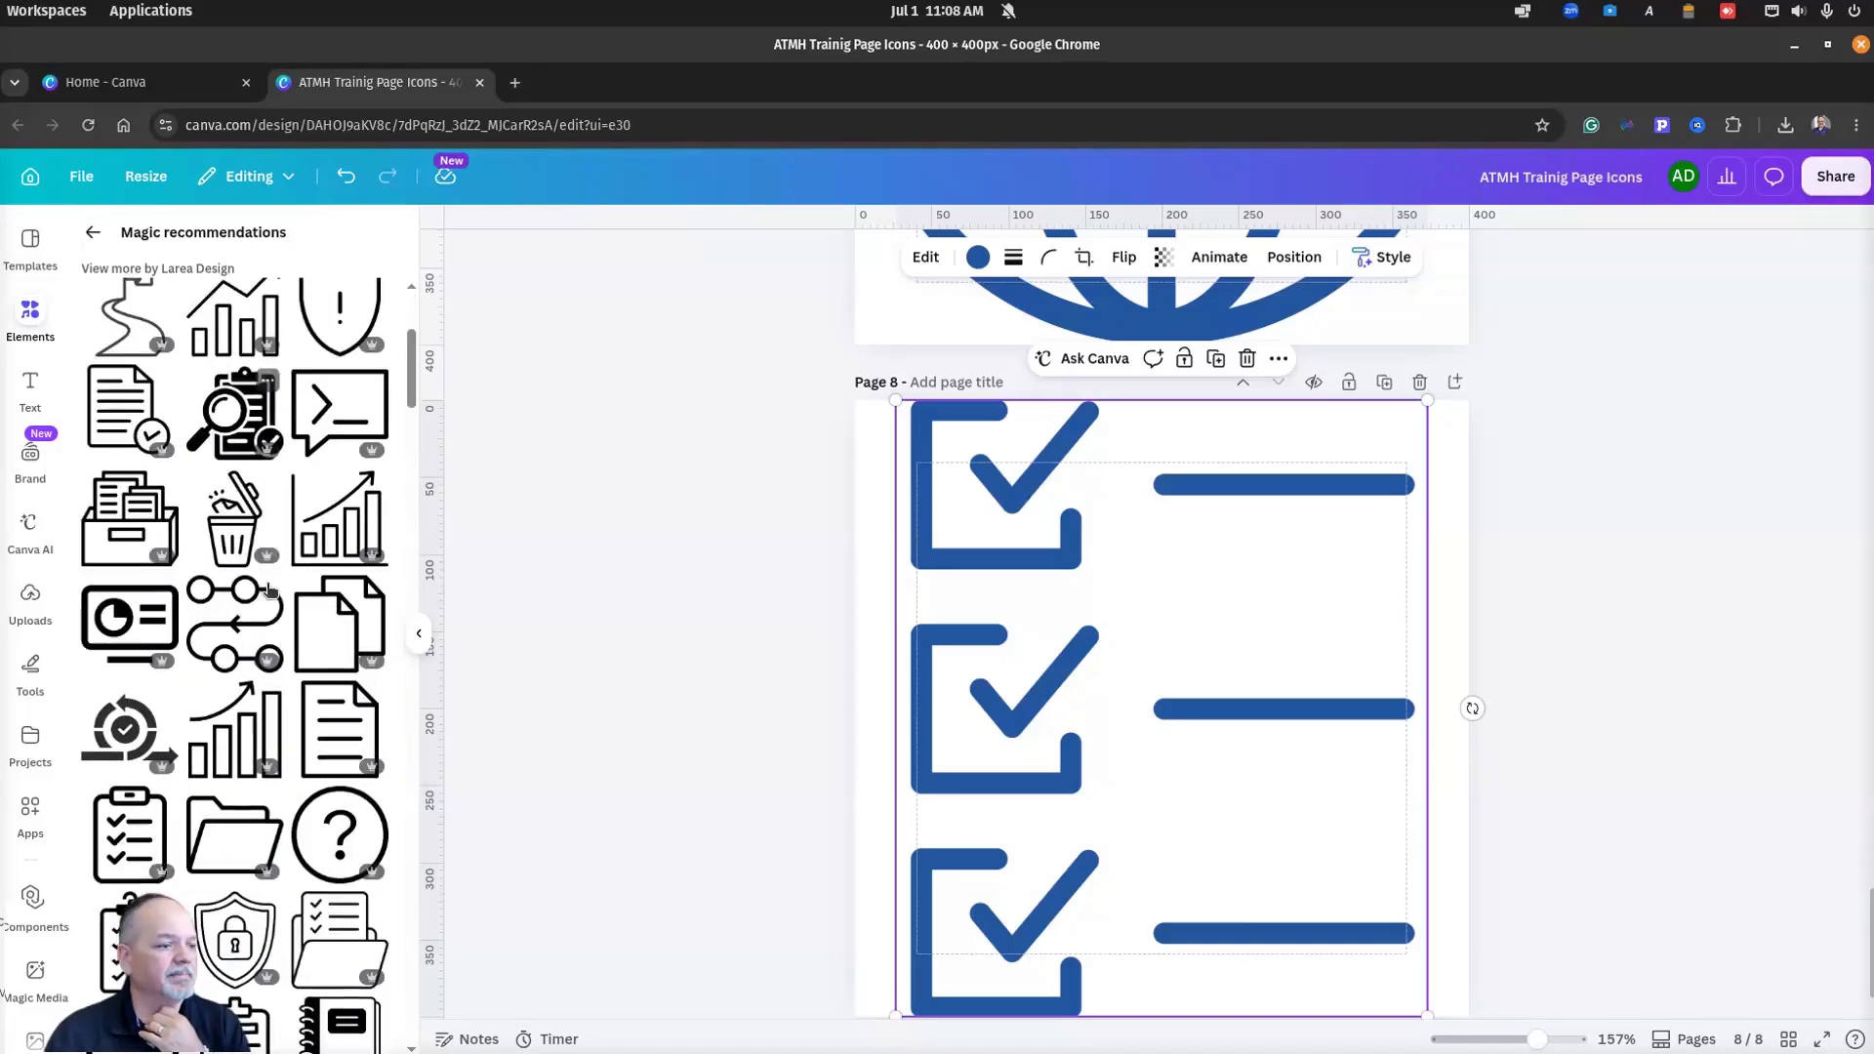
scroll(270, 590, down, 6)
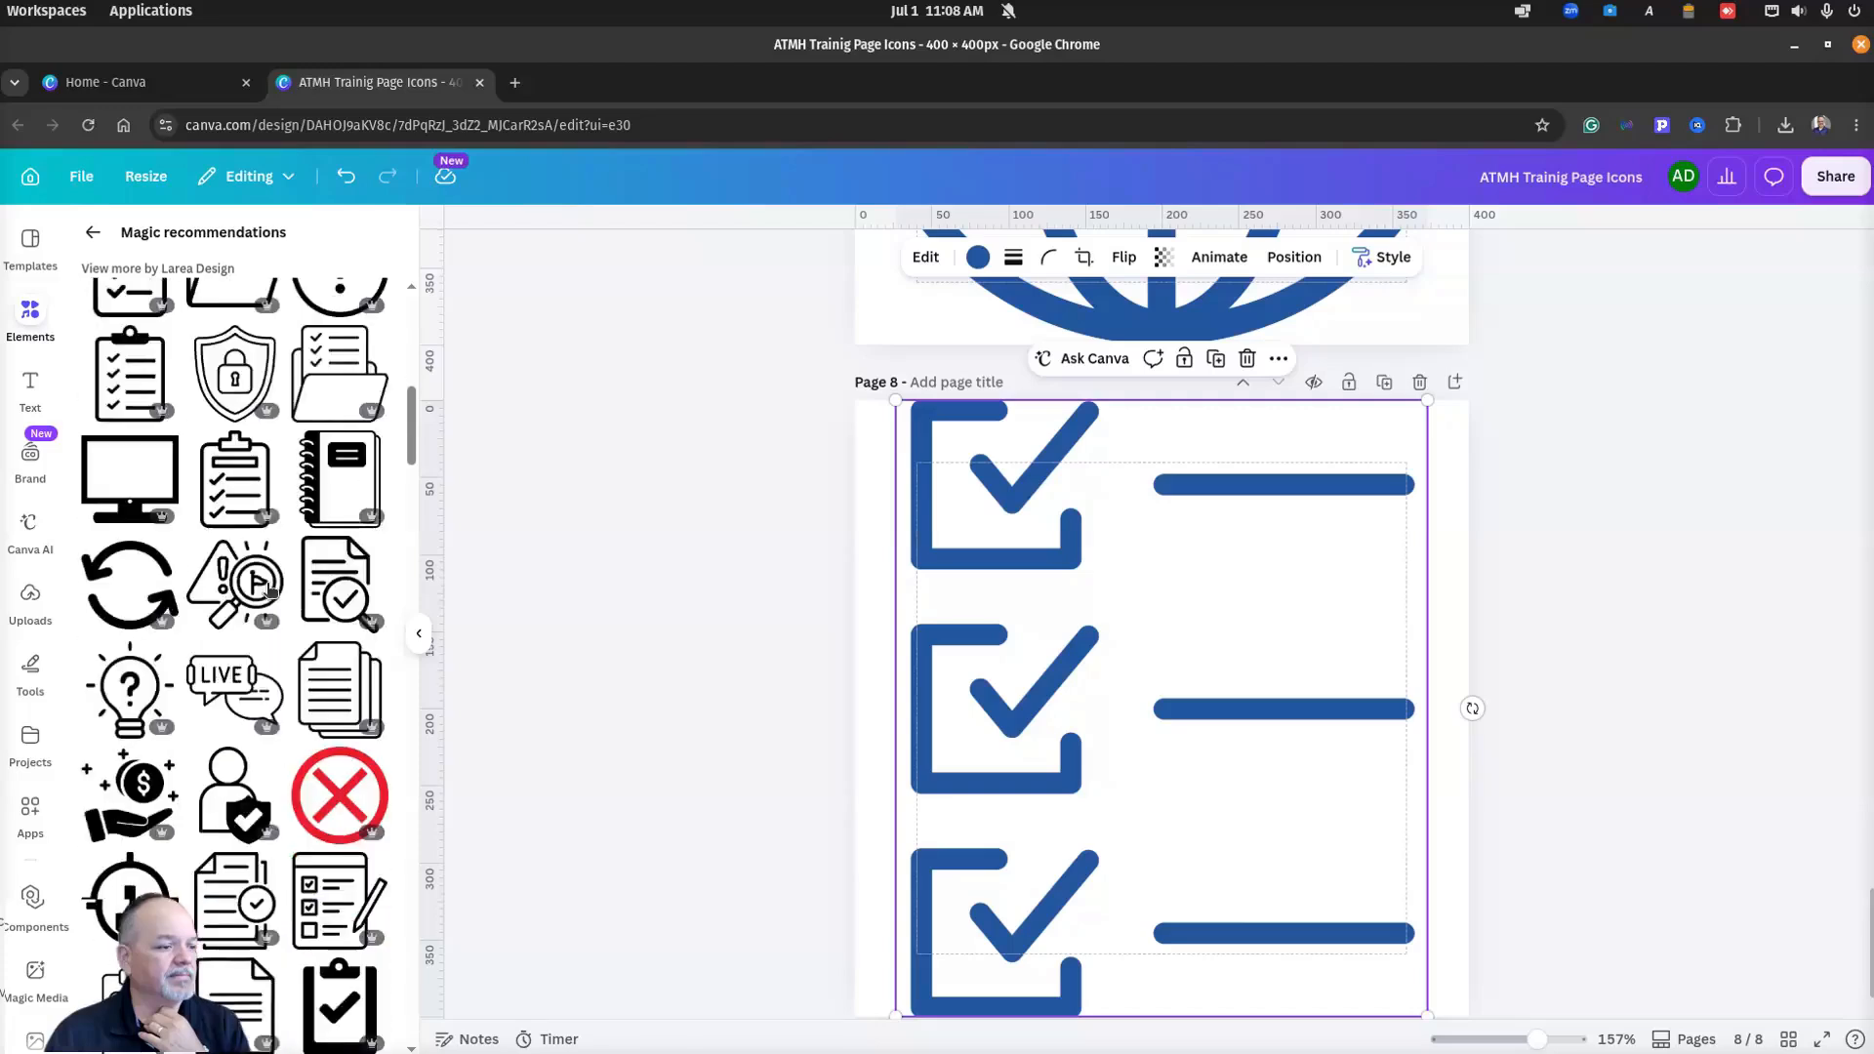
scroll(271, 590, down, 4)
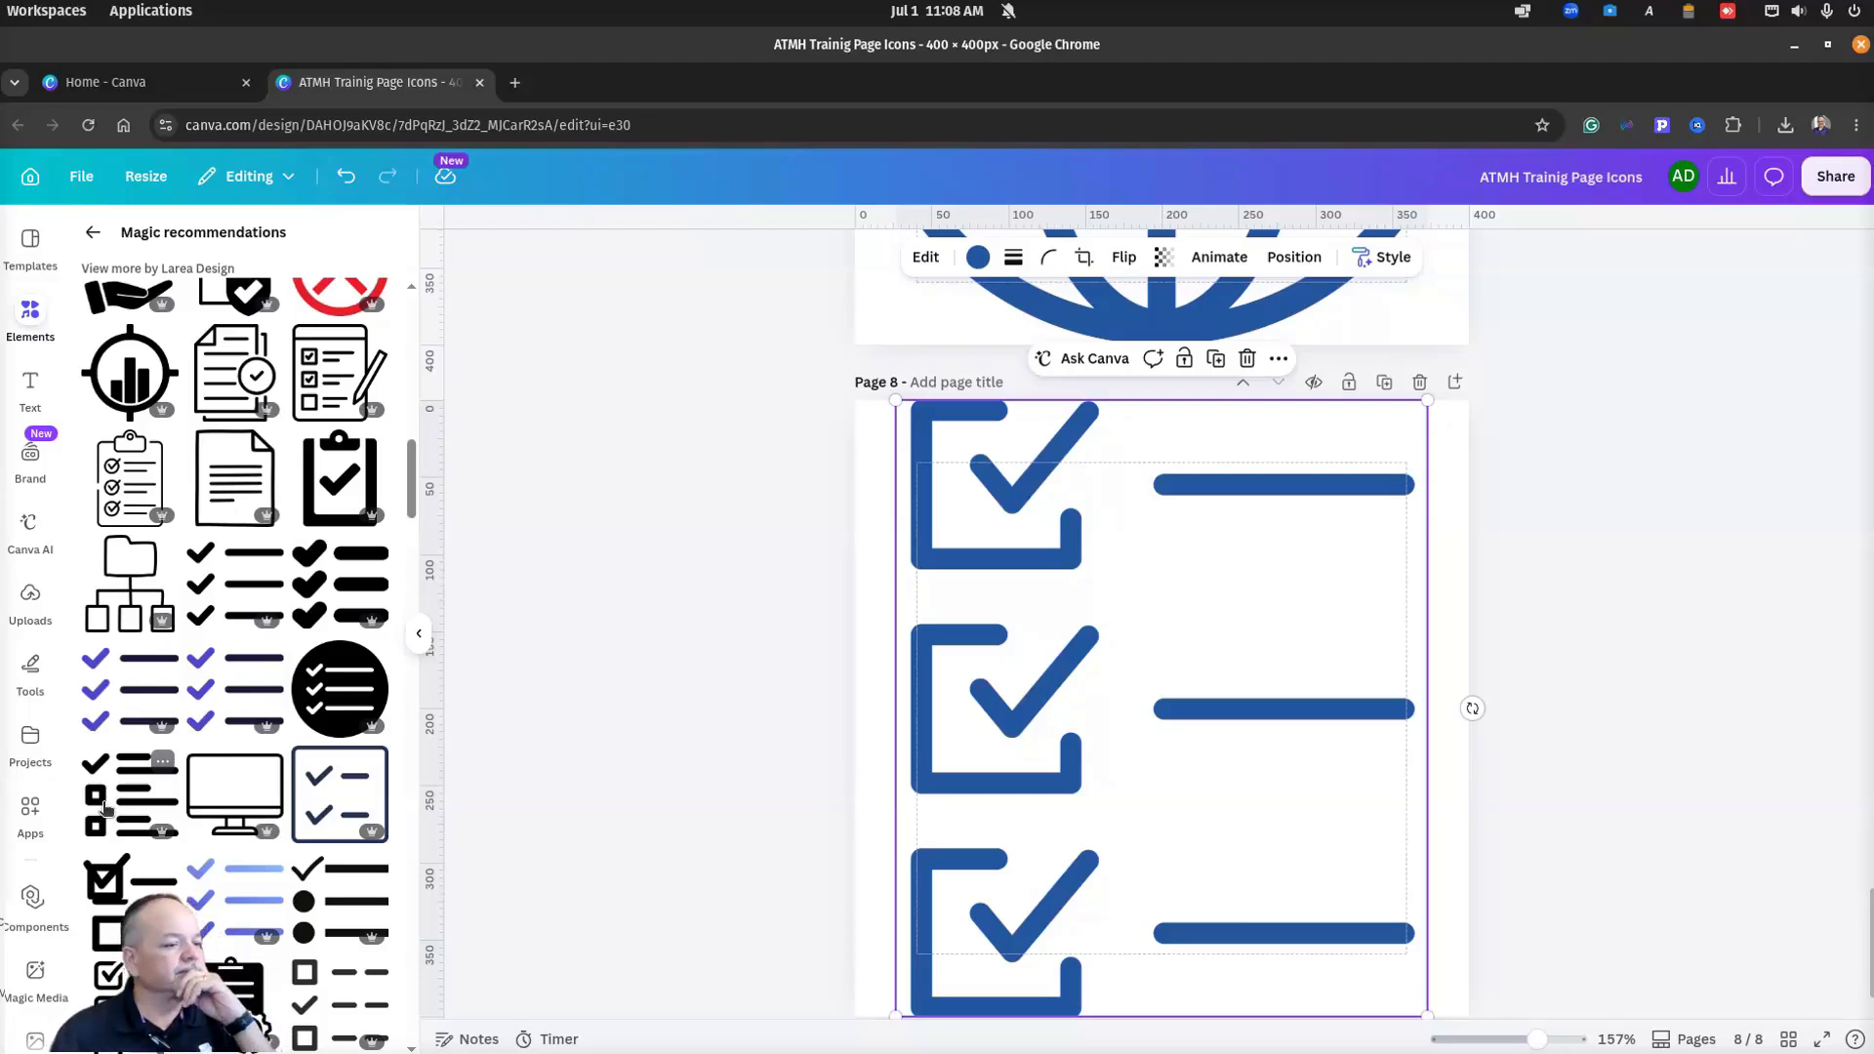
scroll(105, 806, down, 4)
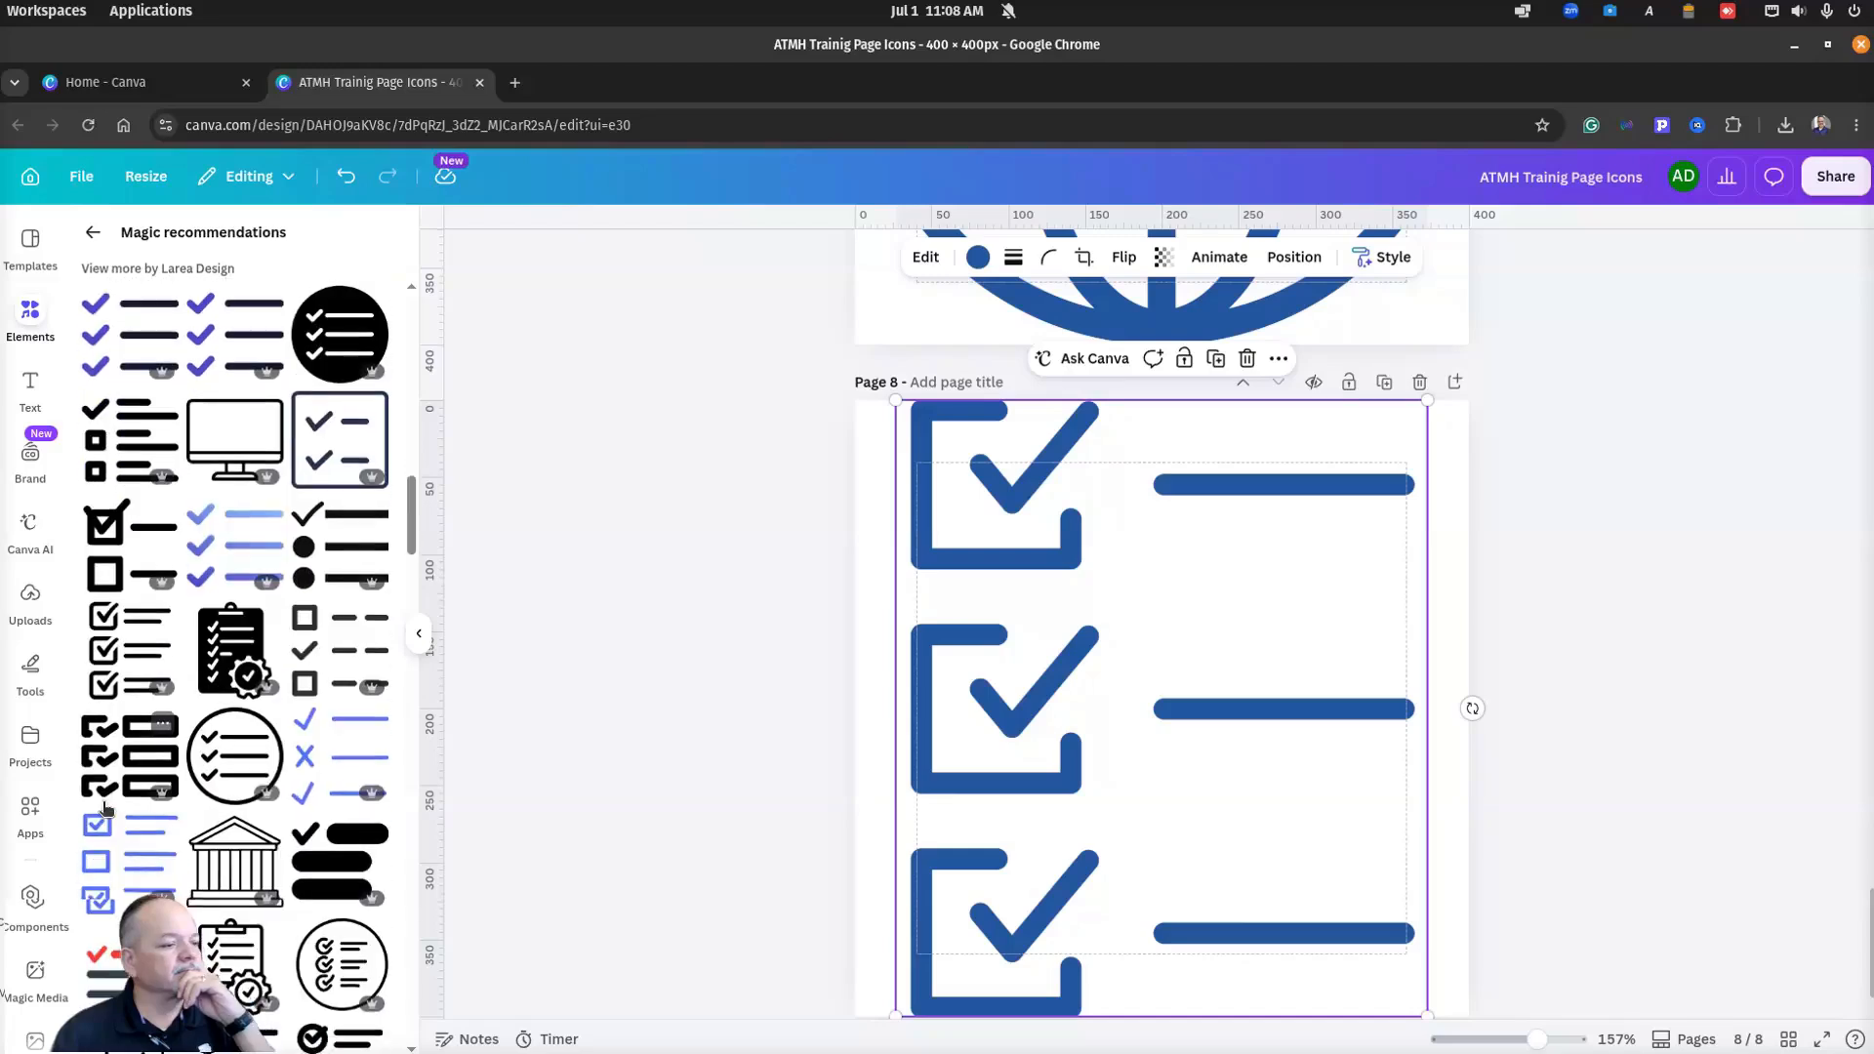
scroll(106, 807, down, 4)
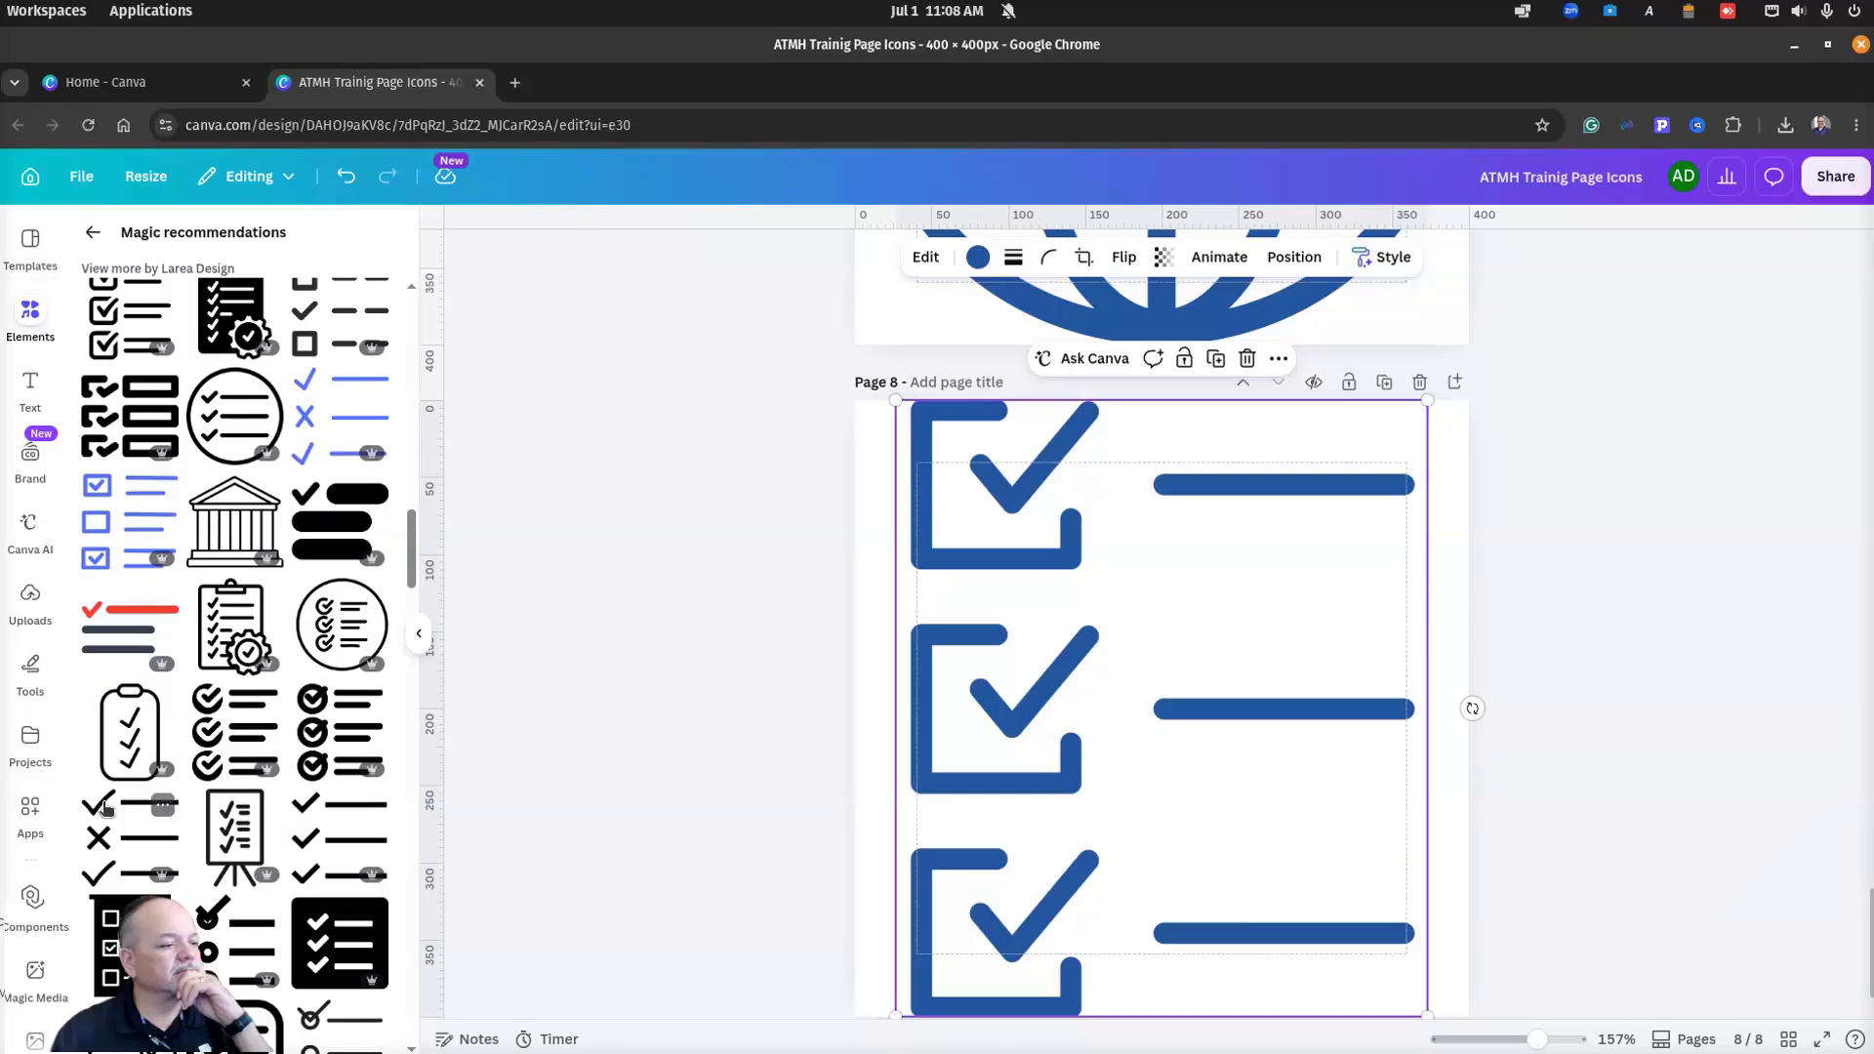
scroll(106, 806, down, 4)
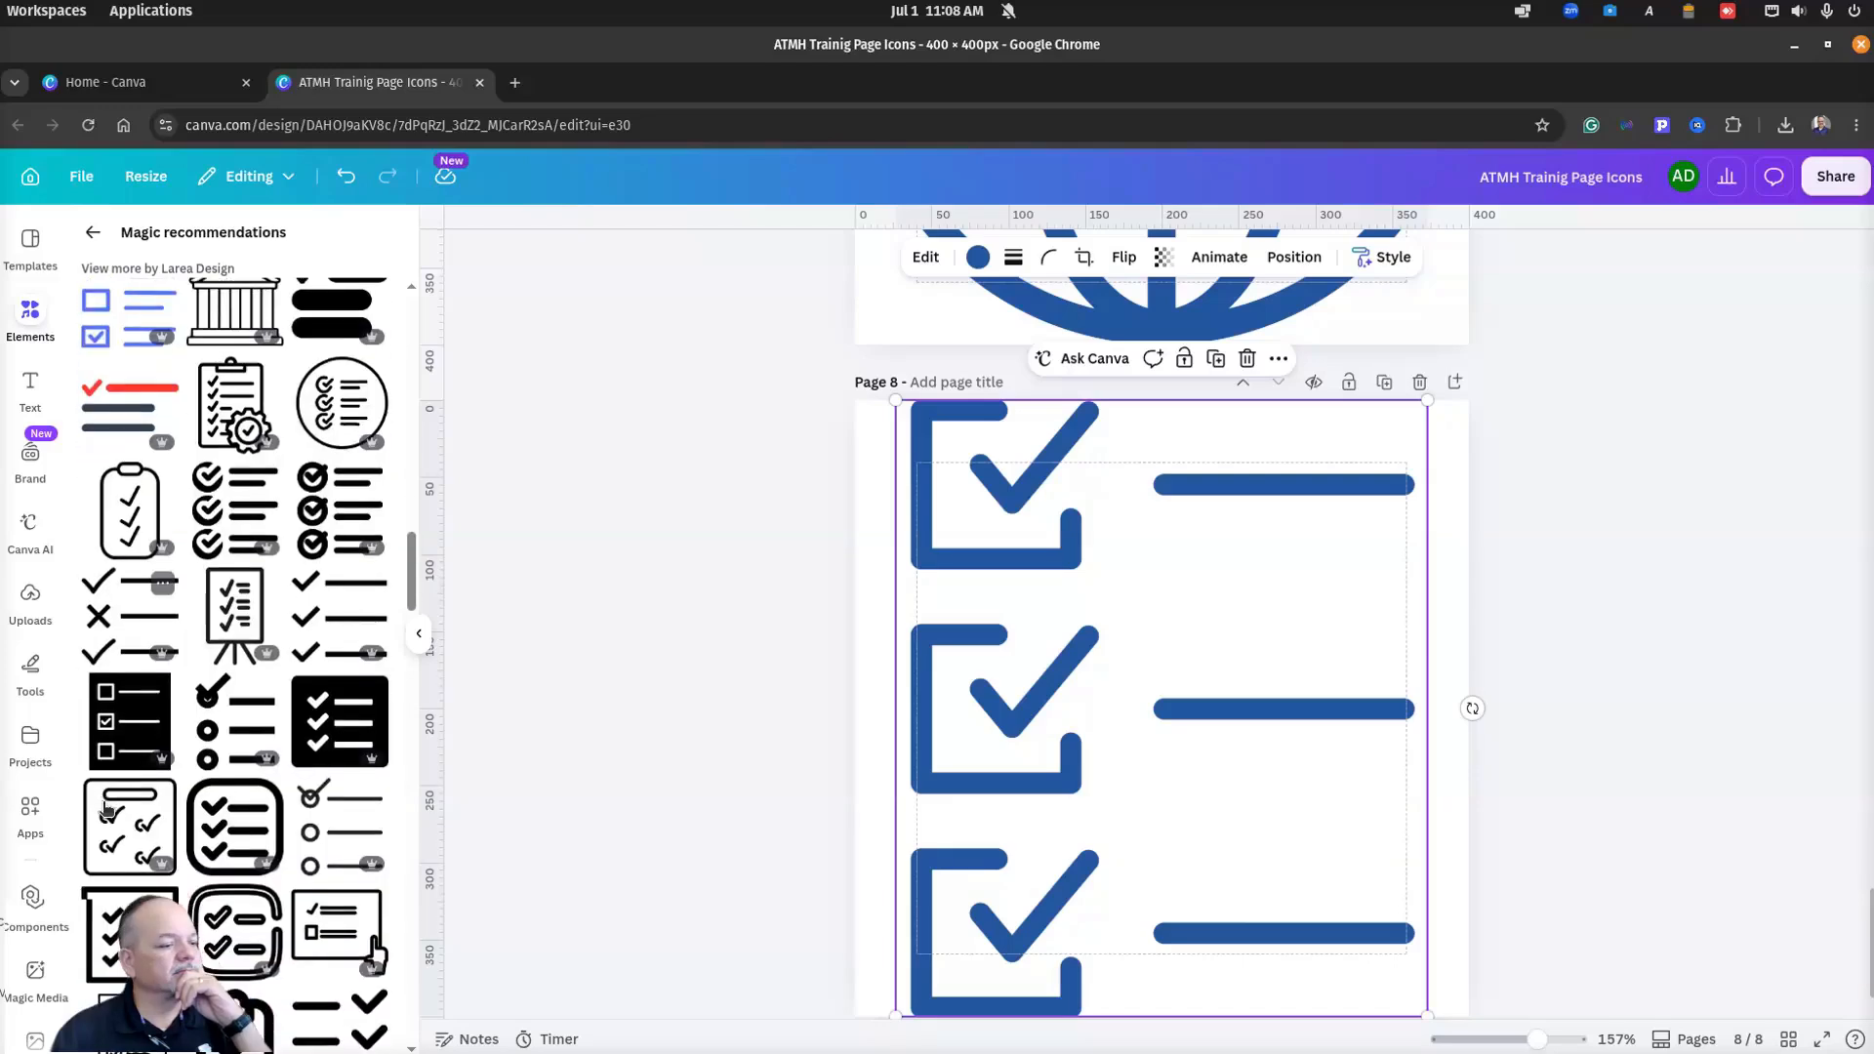
scroll(106, 806, up, 12)
scroll(106, 806, down, 5)
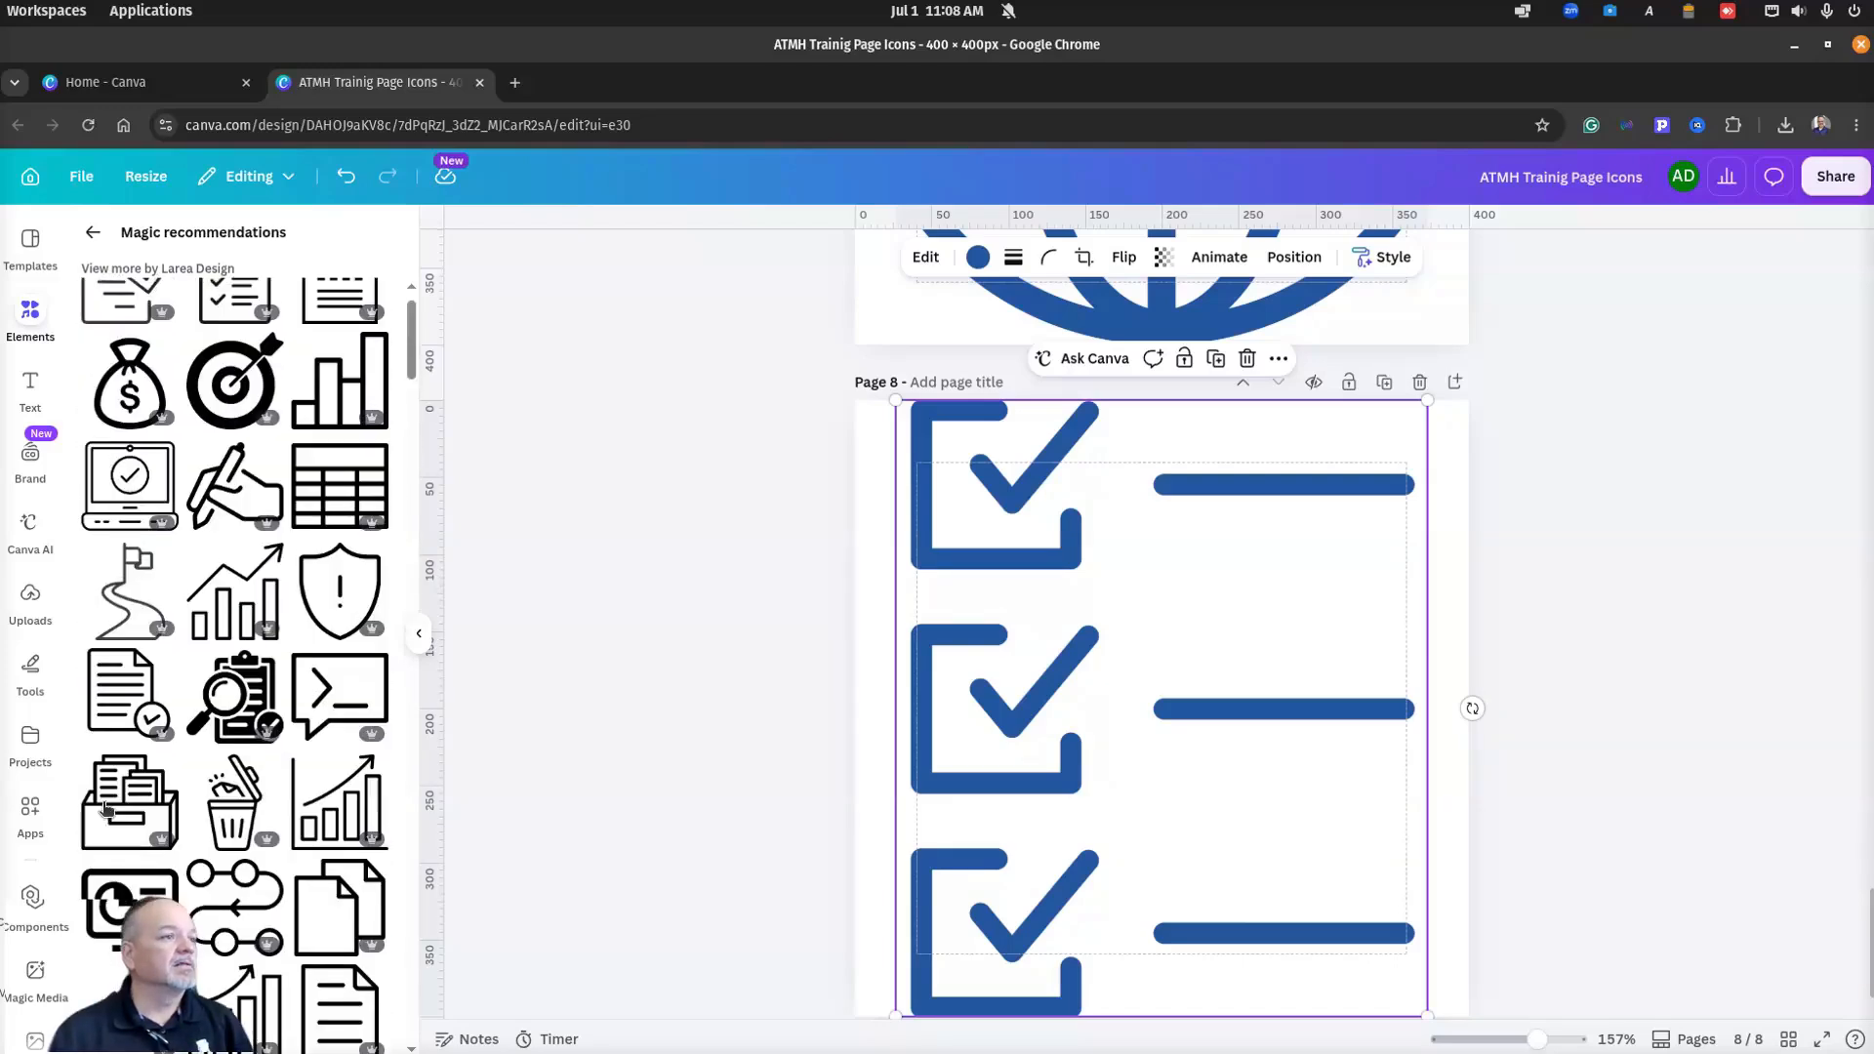
click(91, 235)
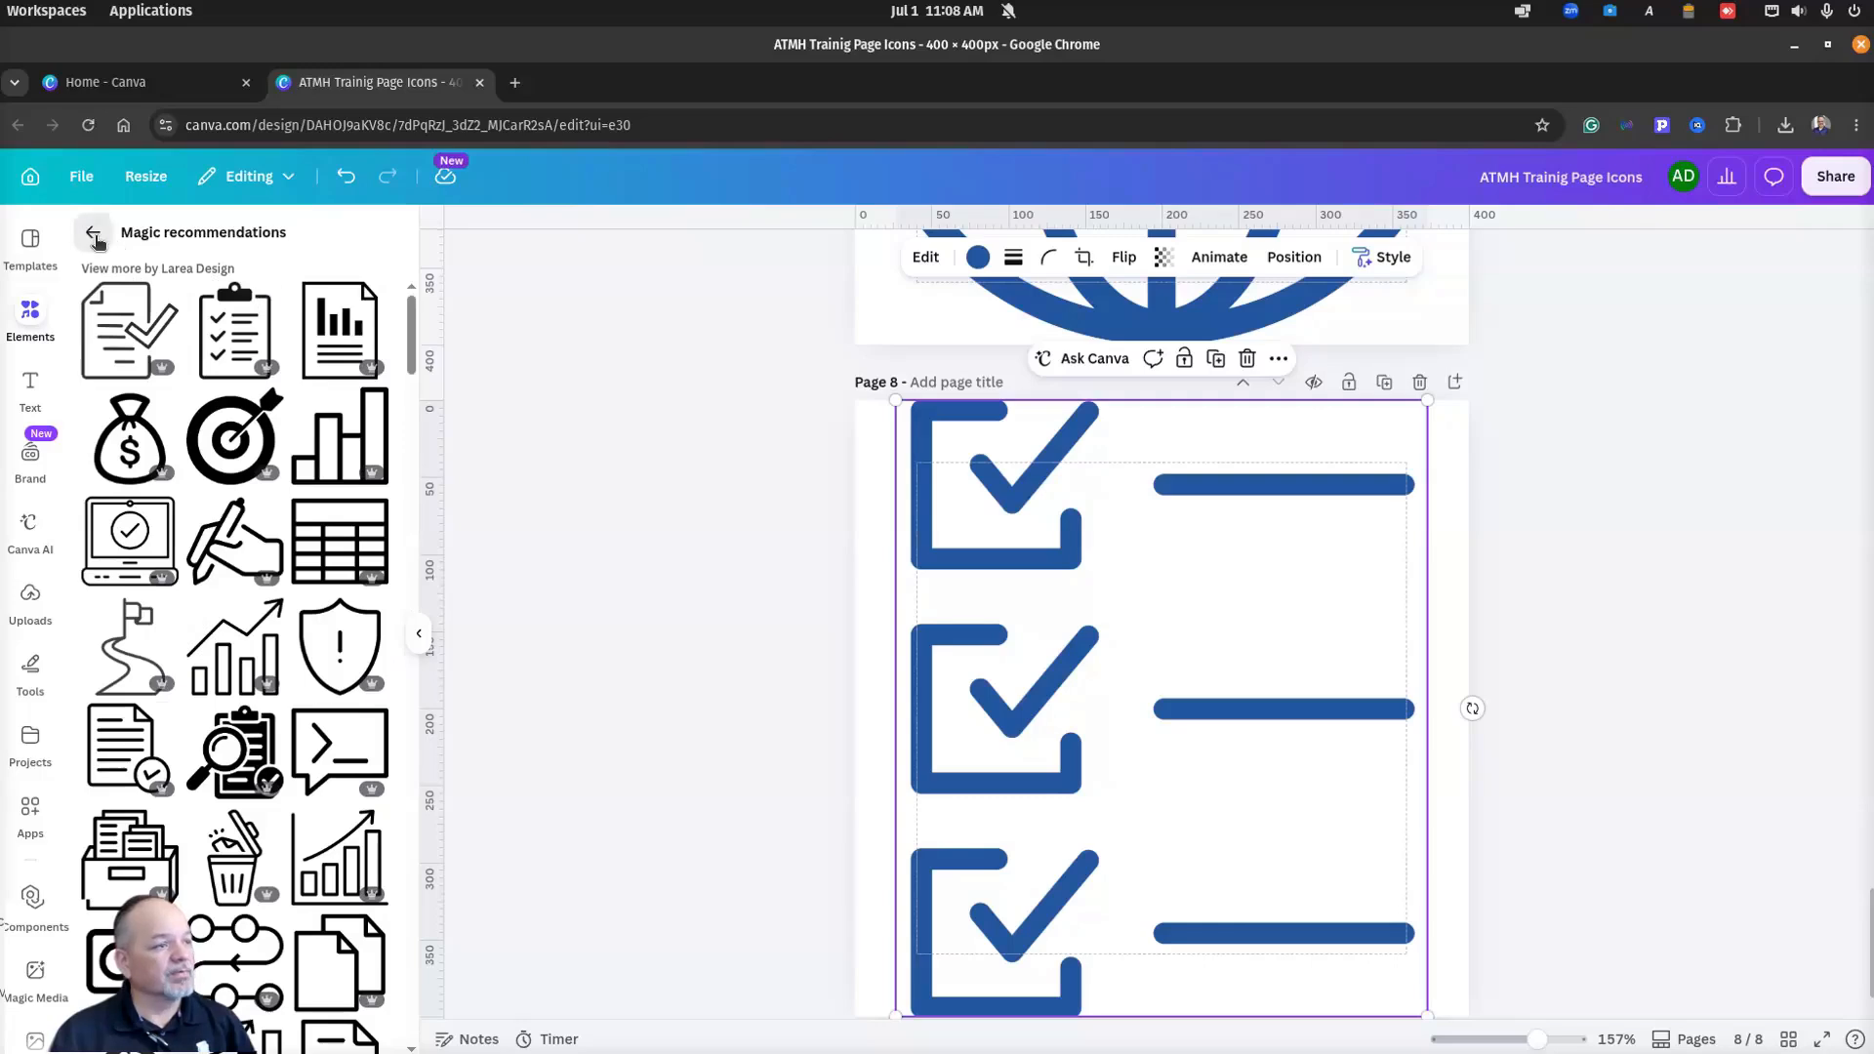
Step: Search the graphics for "checkboxes"
click(199, 244)
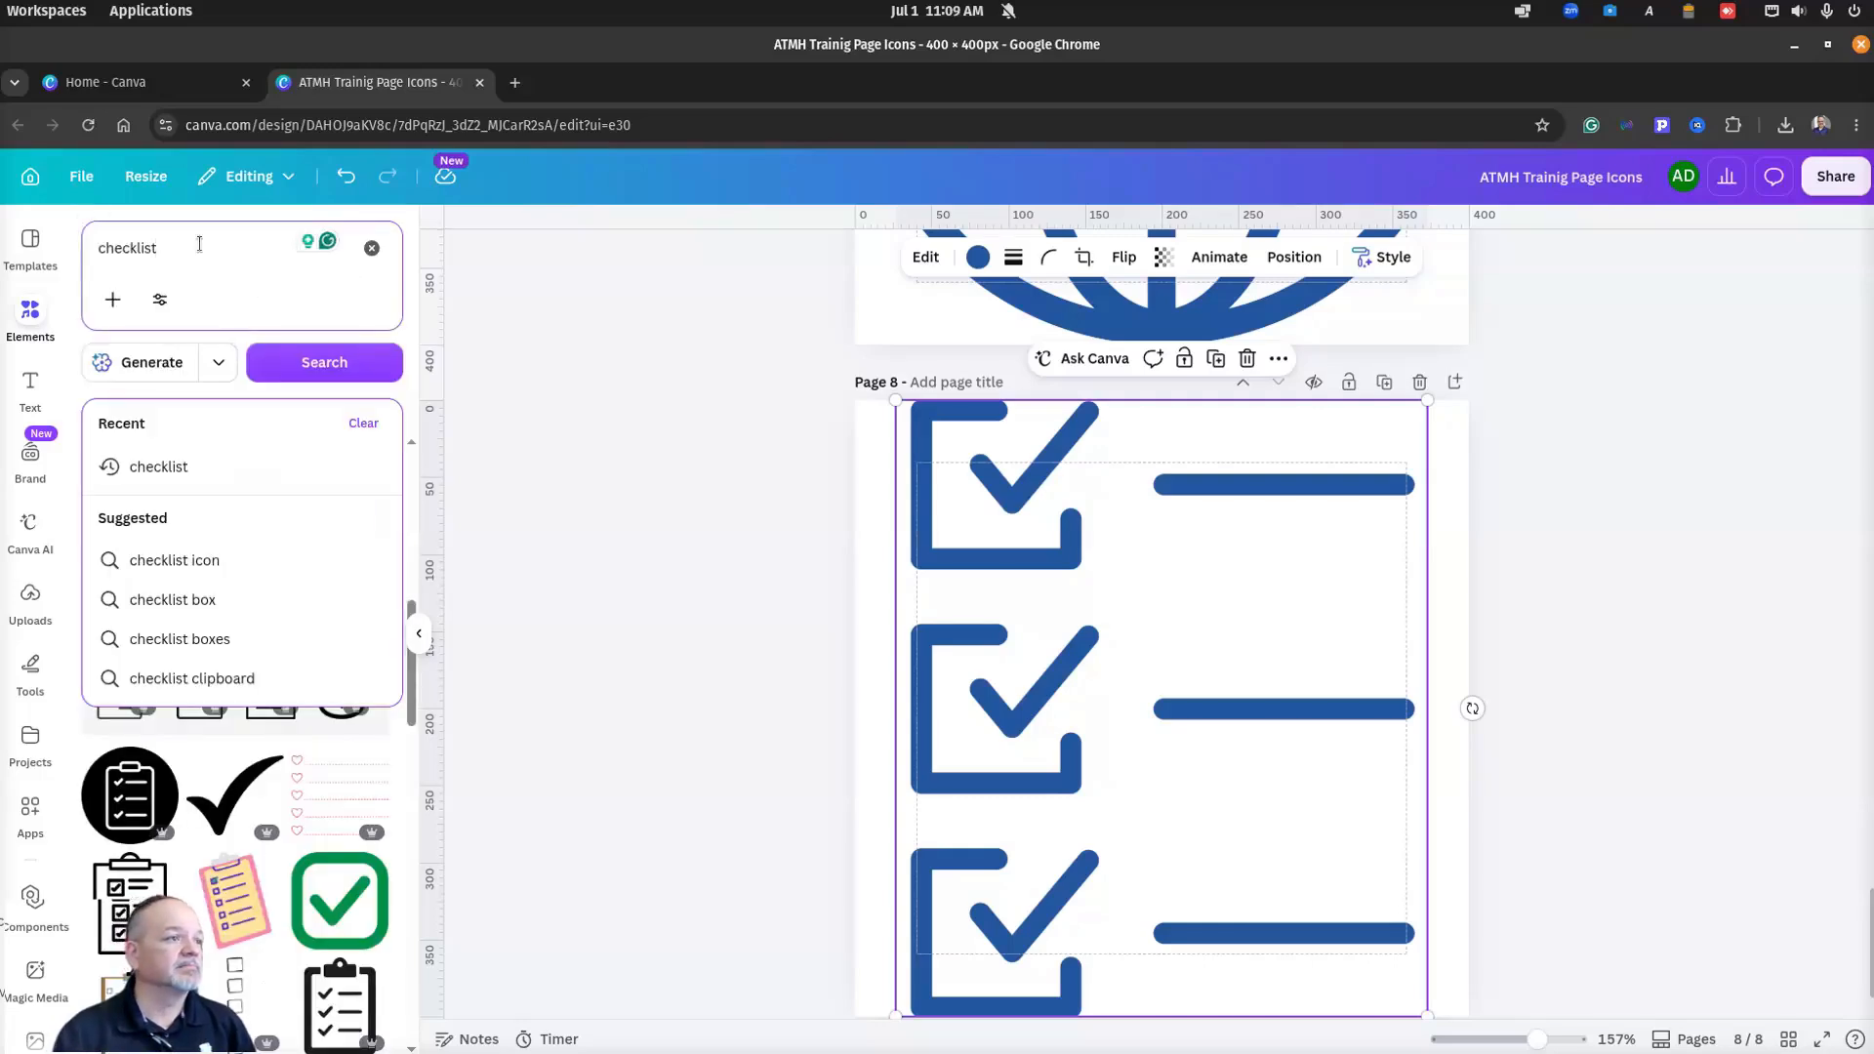
key(BackSpace)
key(BackSpace)
key(BackSpace)
key(BackSpace)
text(bo)
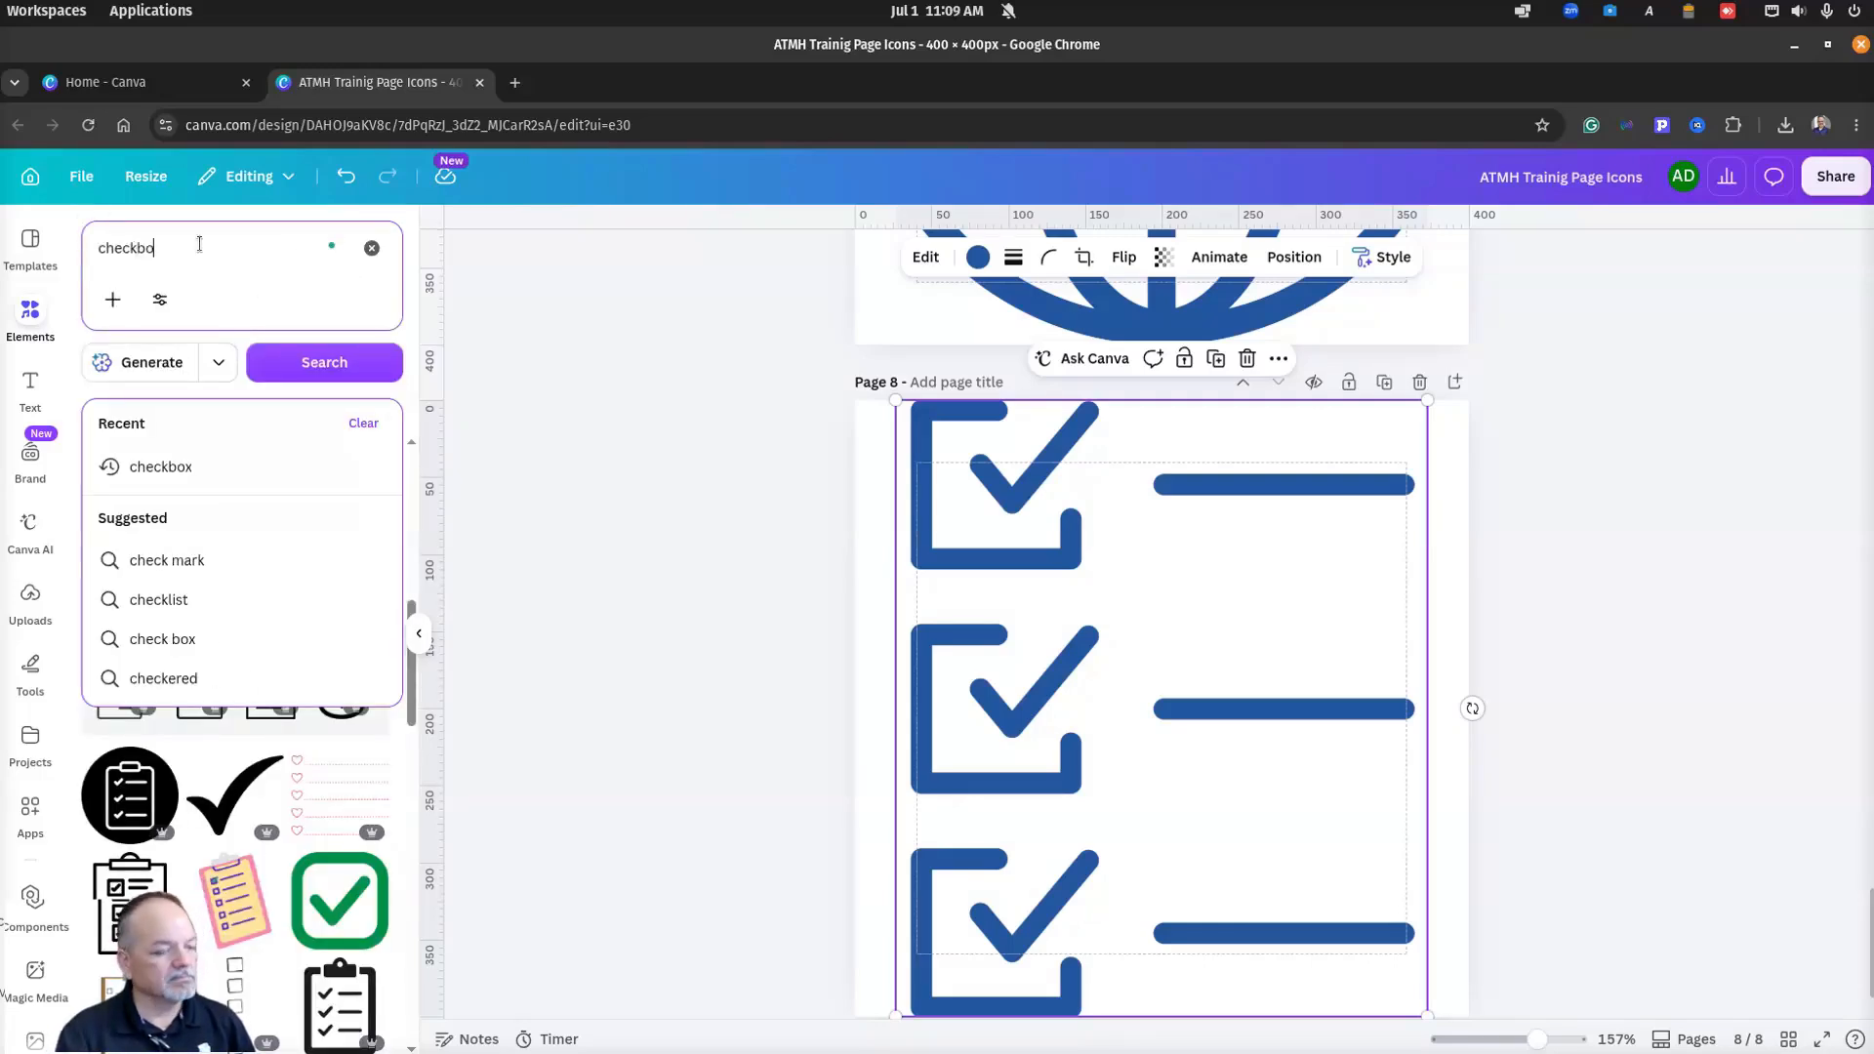
text(xes)
key(Return)
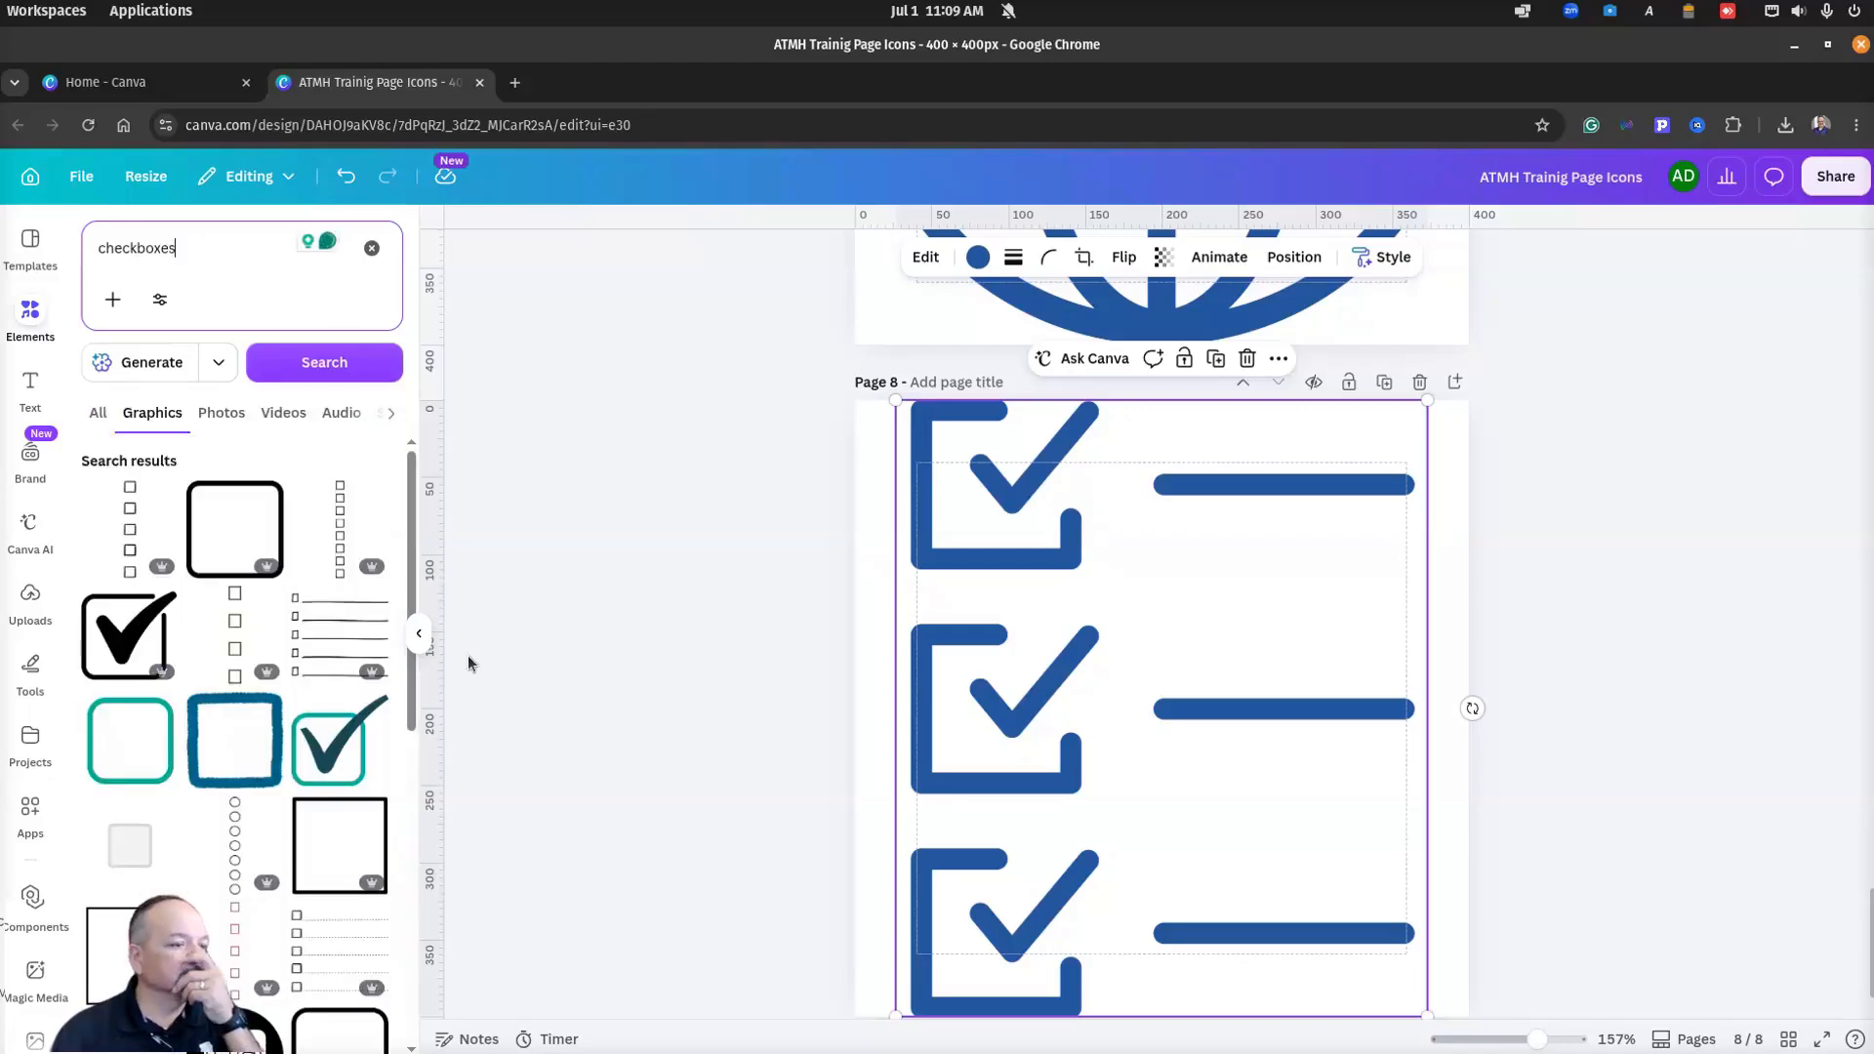
Step: Browse the "checkboxes" graphics for a closer match to the mockup's checklist icon
scroll(285, 674, down, 10)
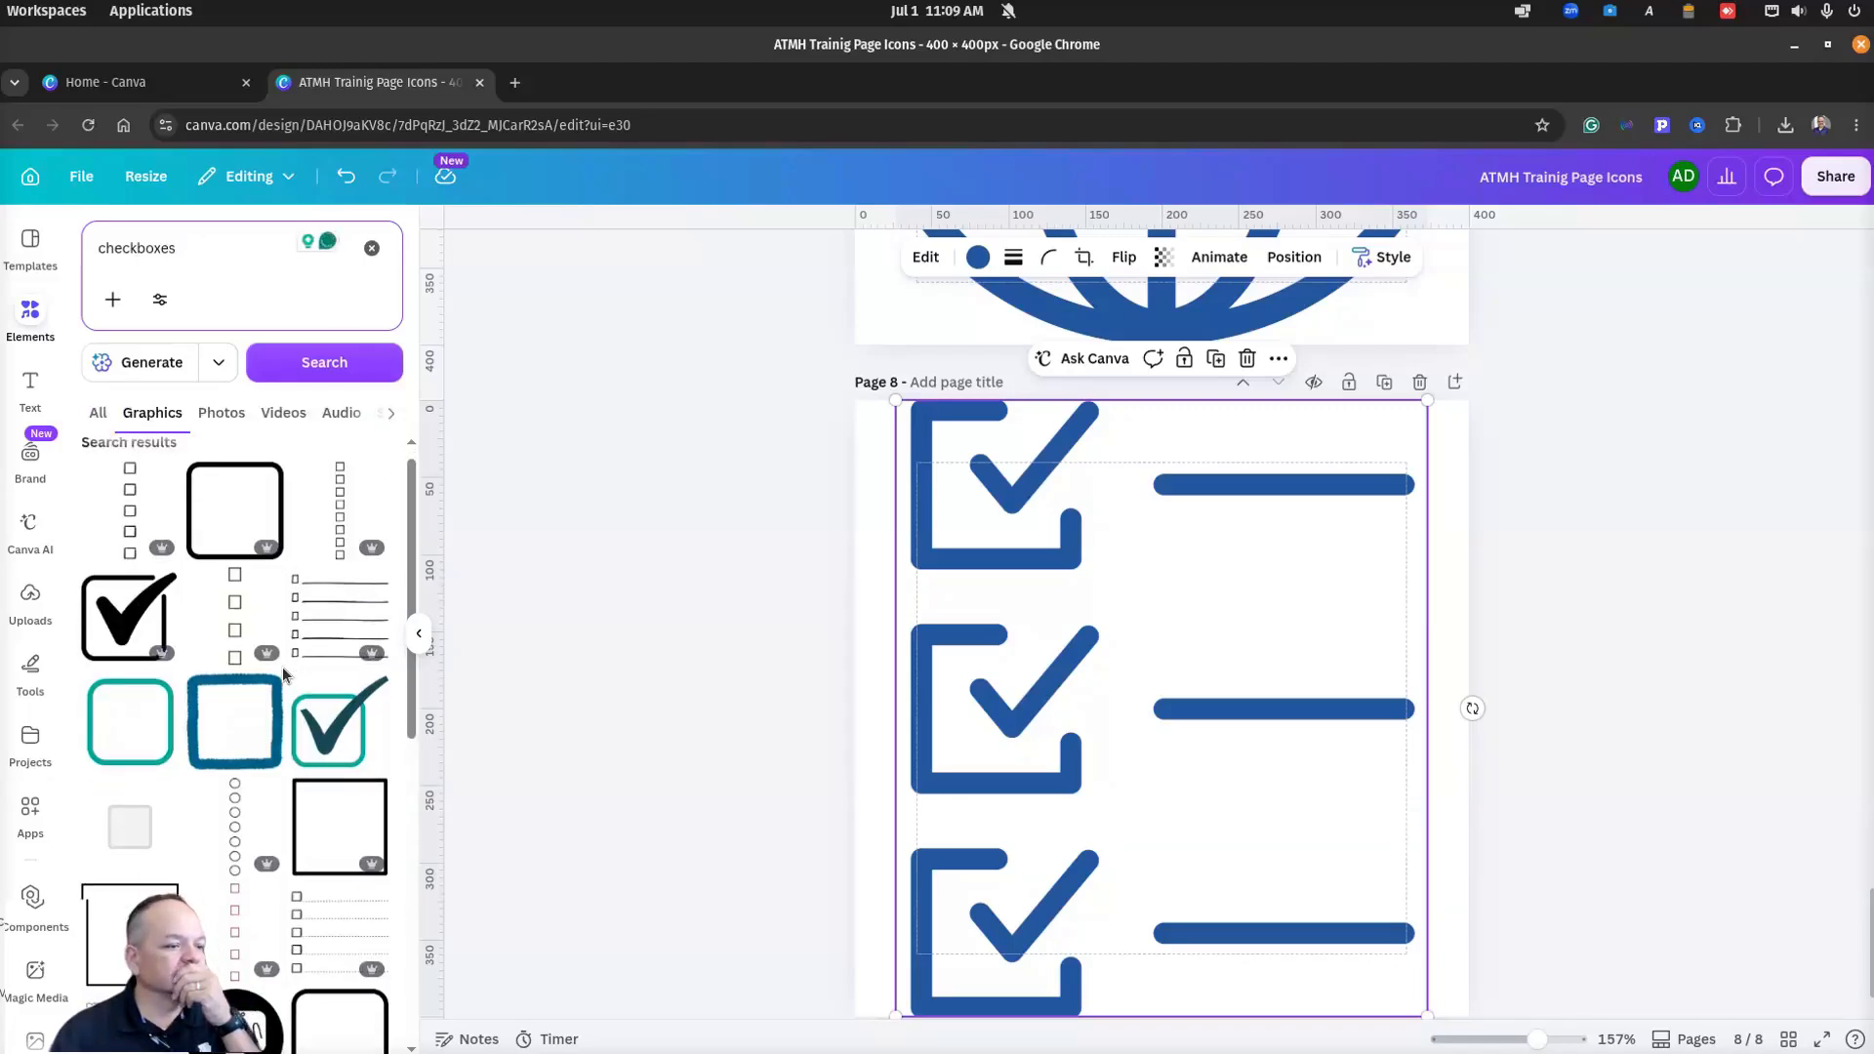
scroll(285, 673, down, 1)
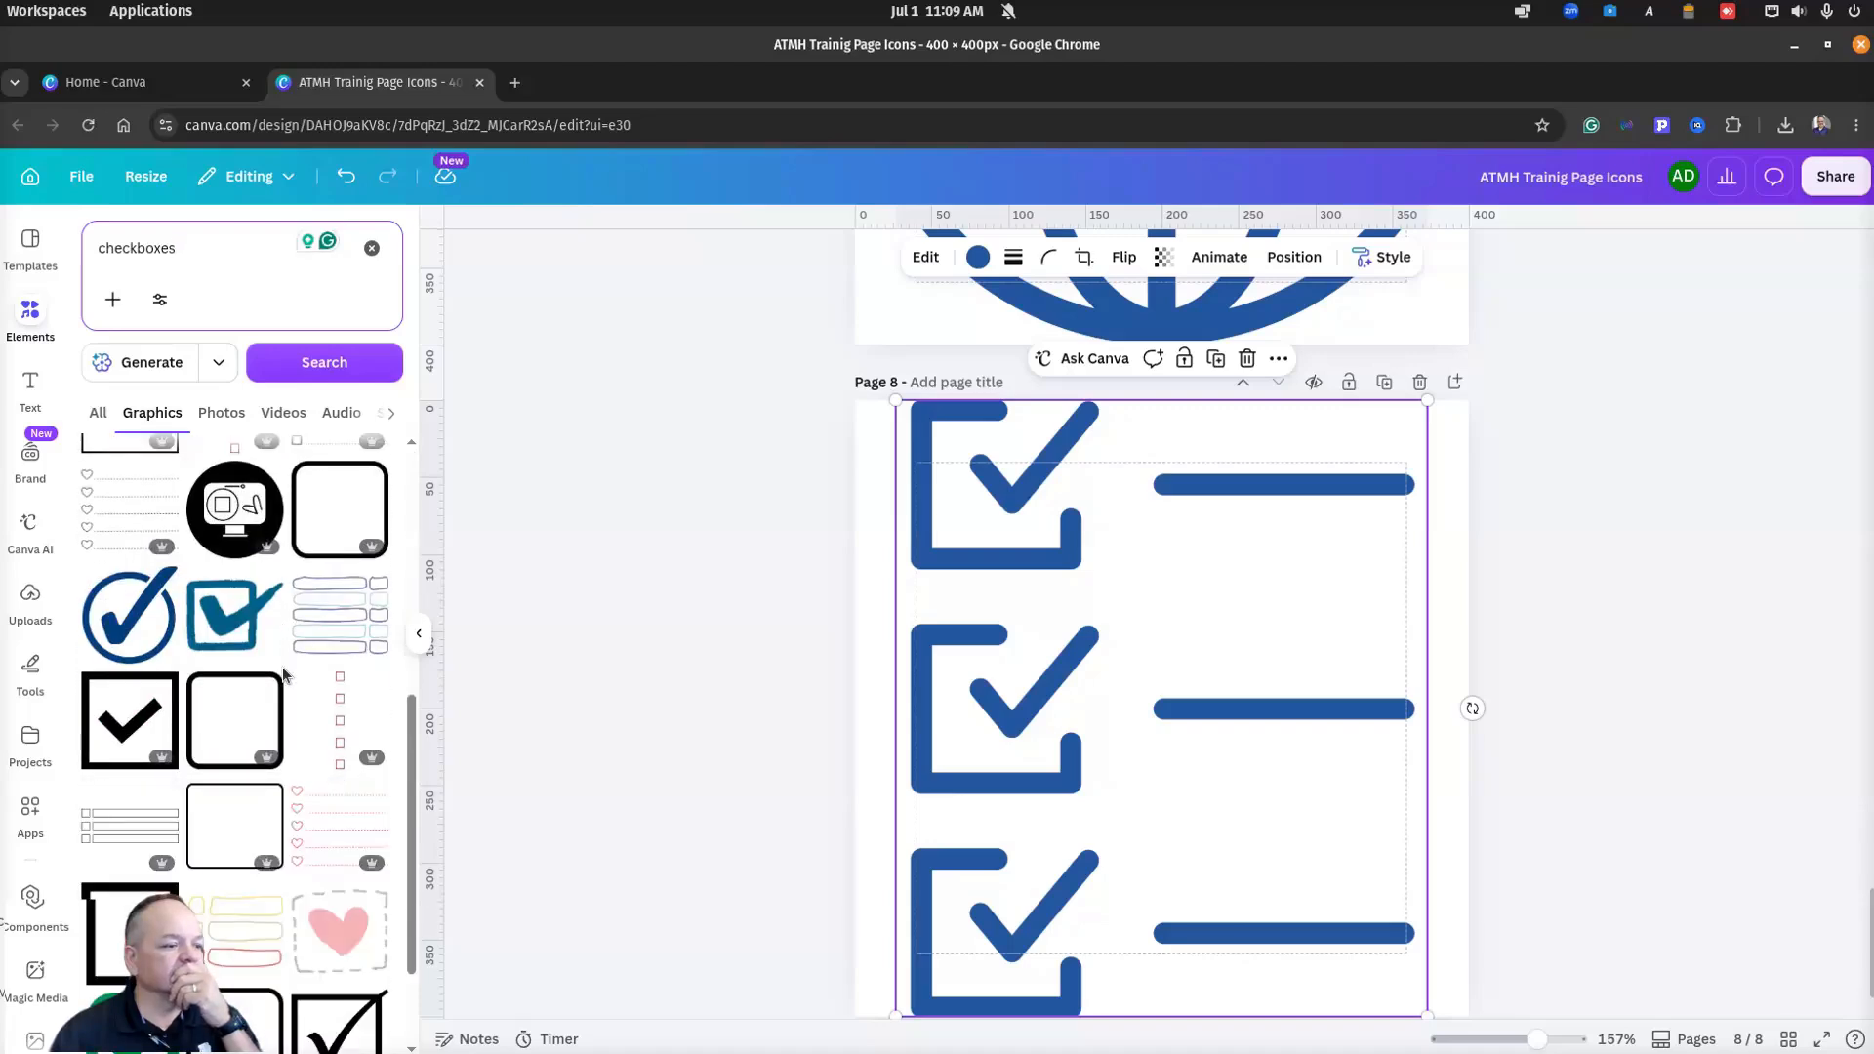
scroll(285, 674, down, 5)
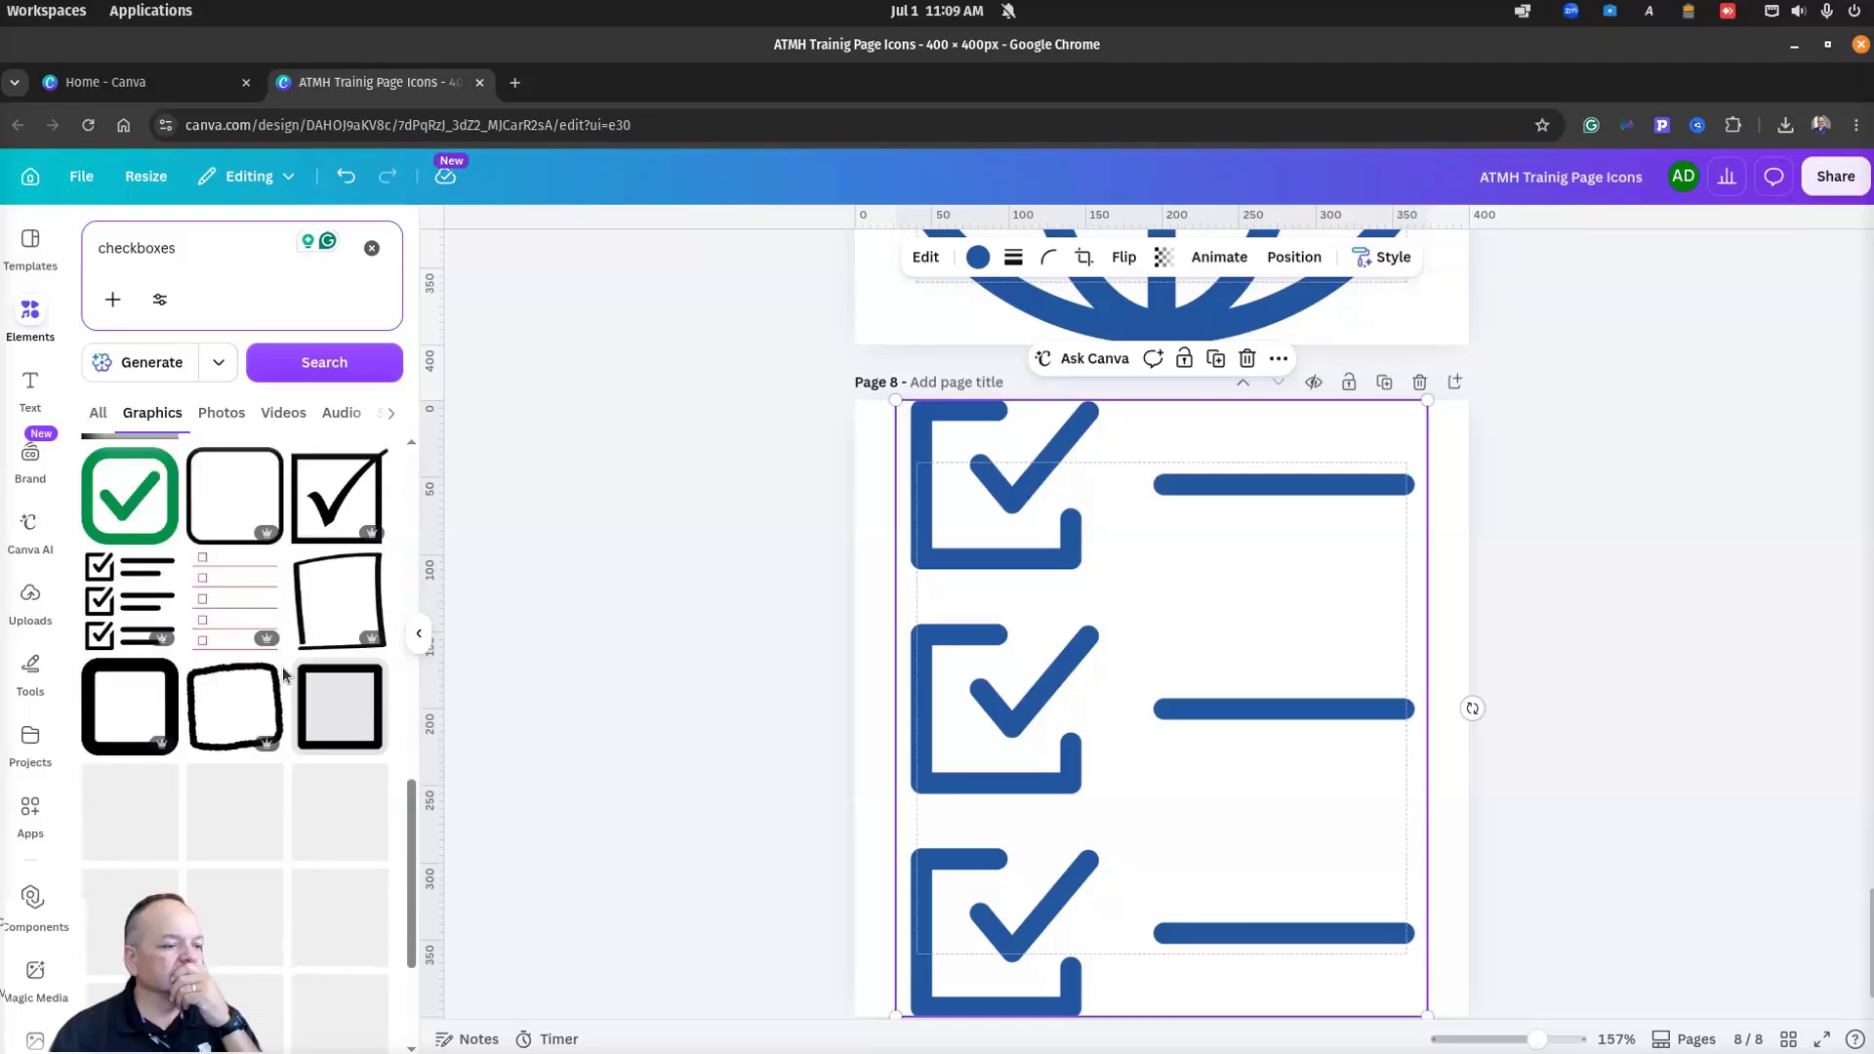
scroll(283, 665, down, 5)
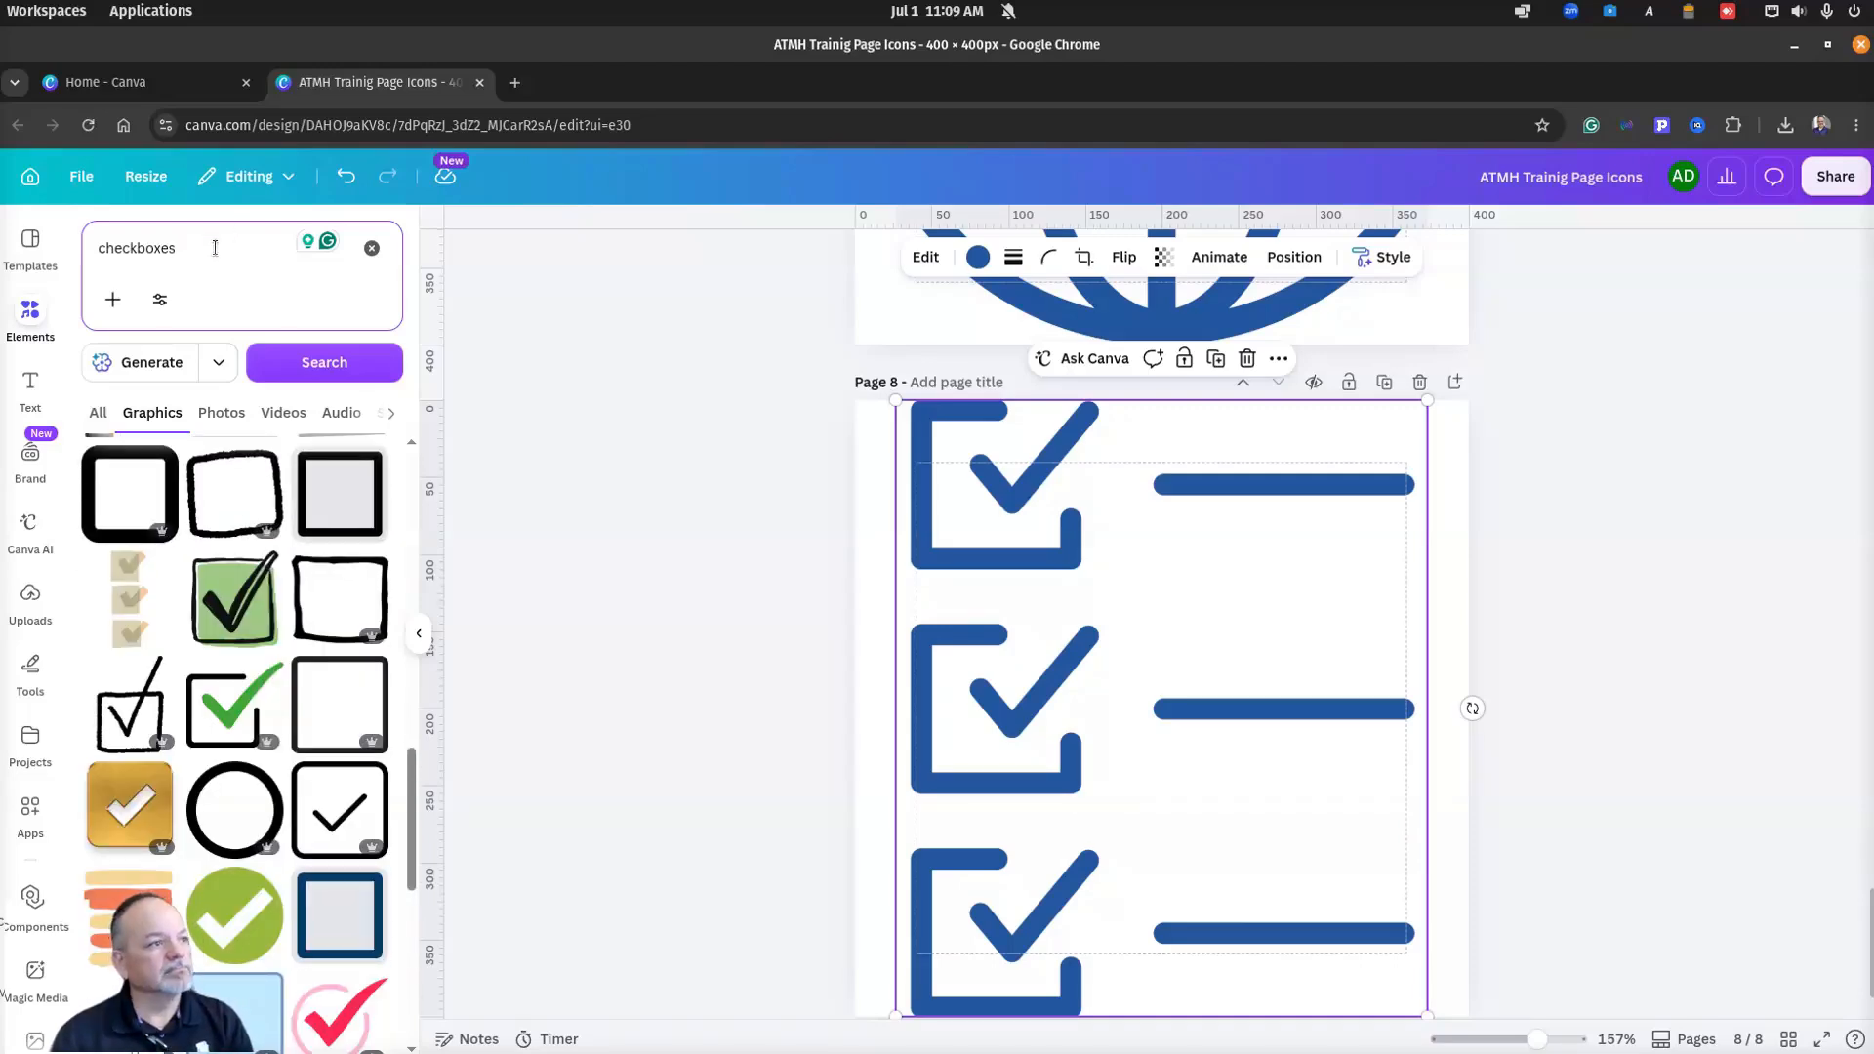
Step: Search the graphics for "checkbox list" and look through the results for a better checklist icon
key(BackSpace)
key(BackSpace)
text(l)
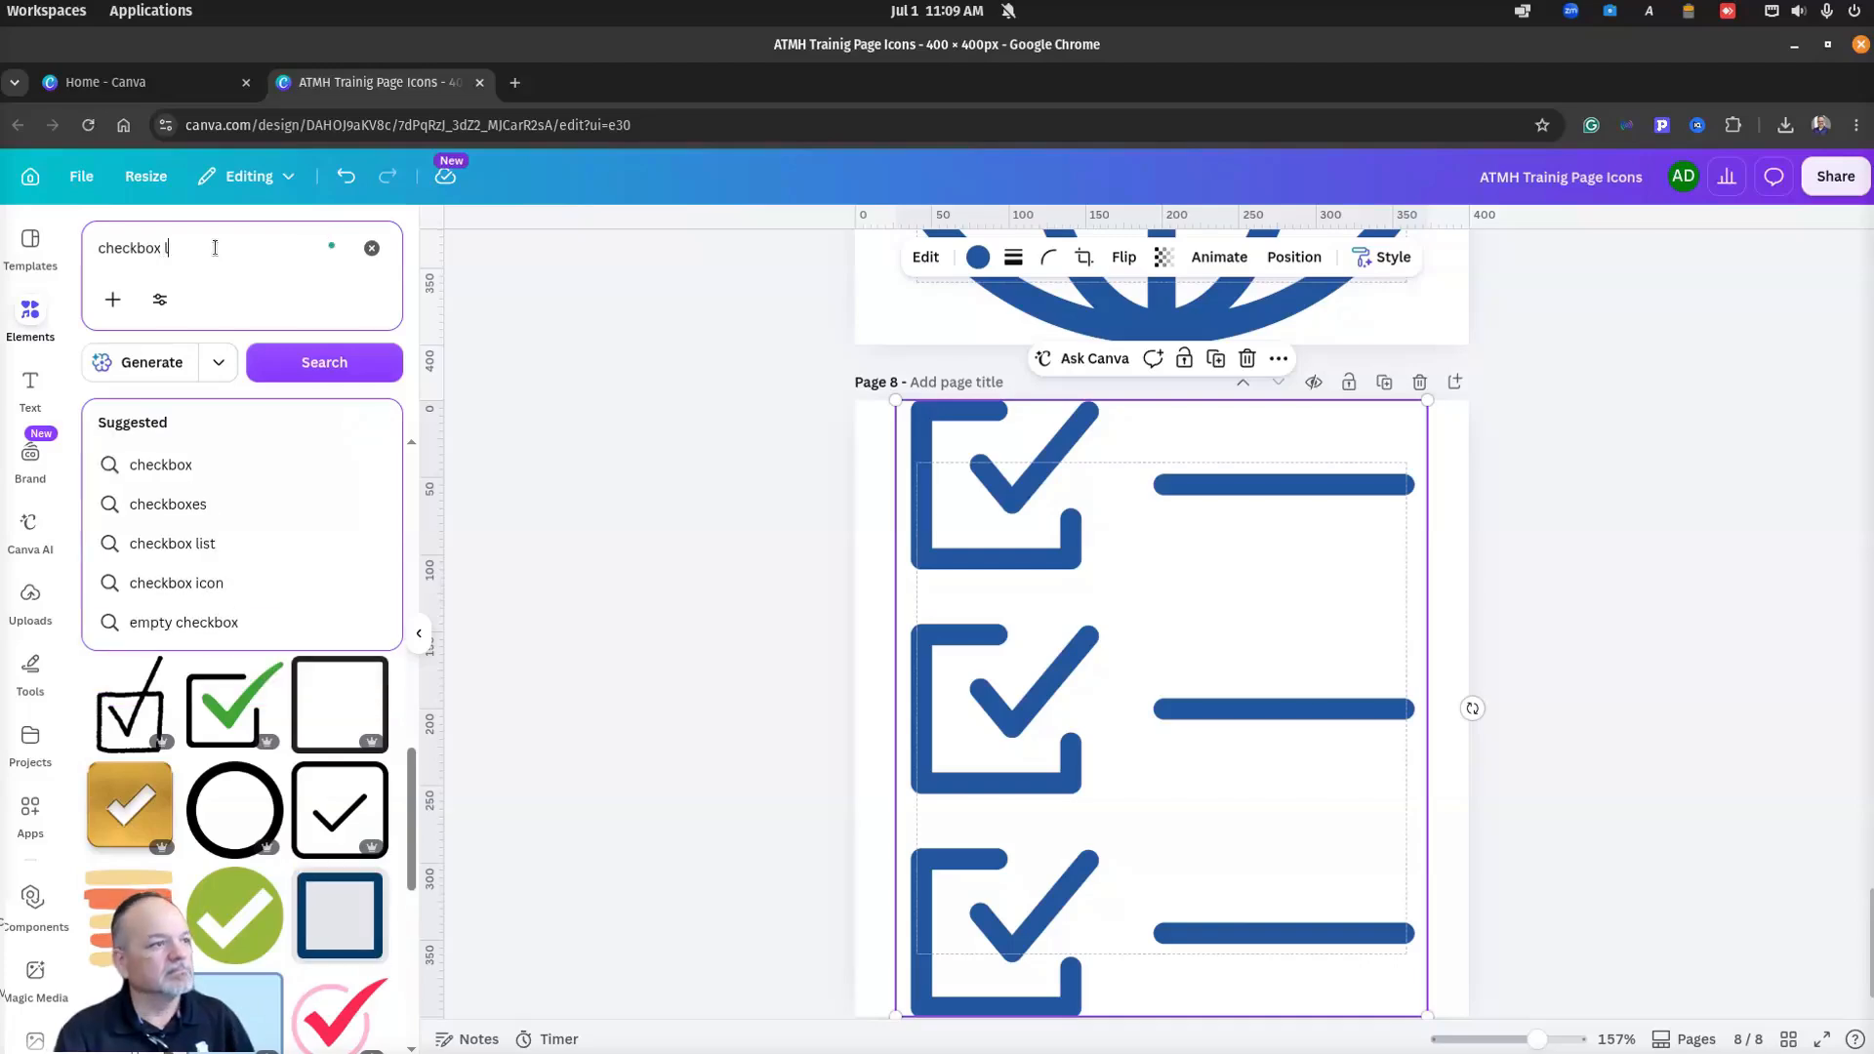
text(ist)
key(Return)
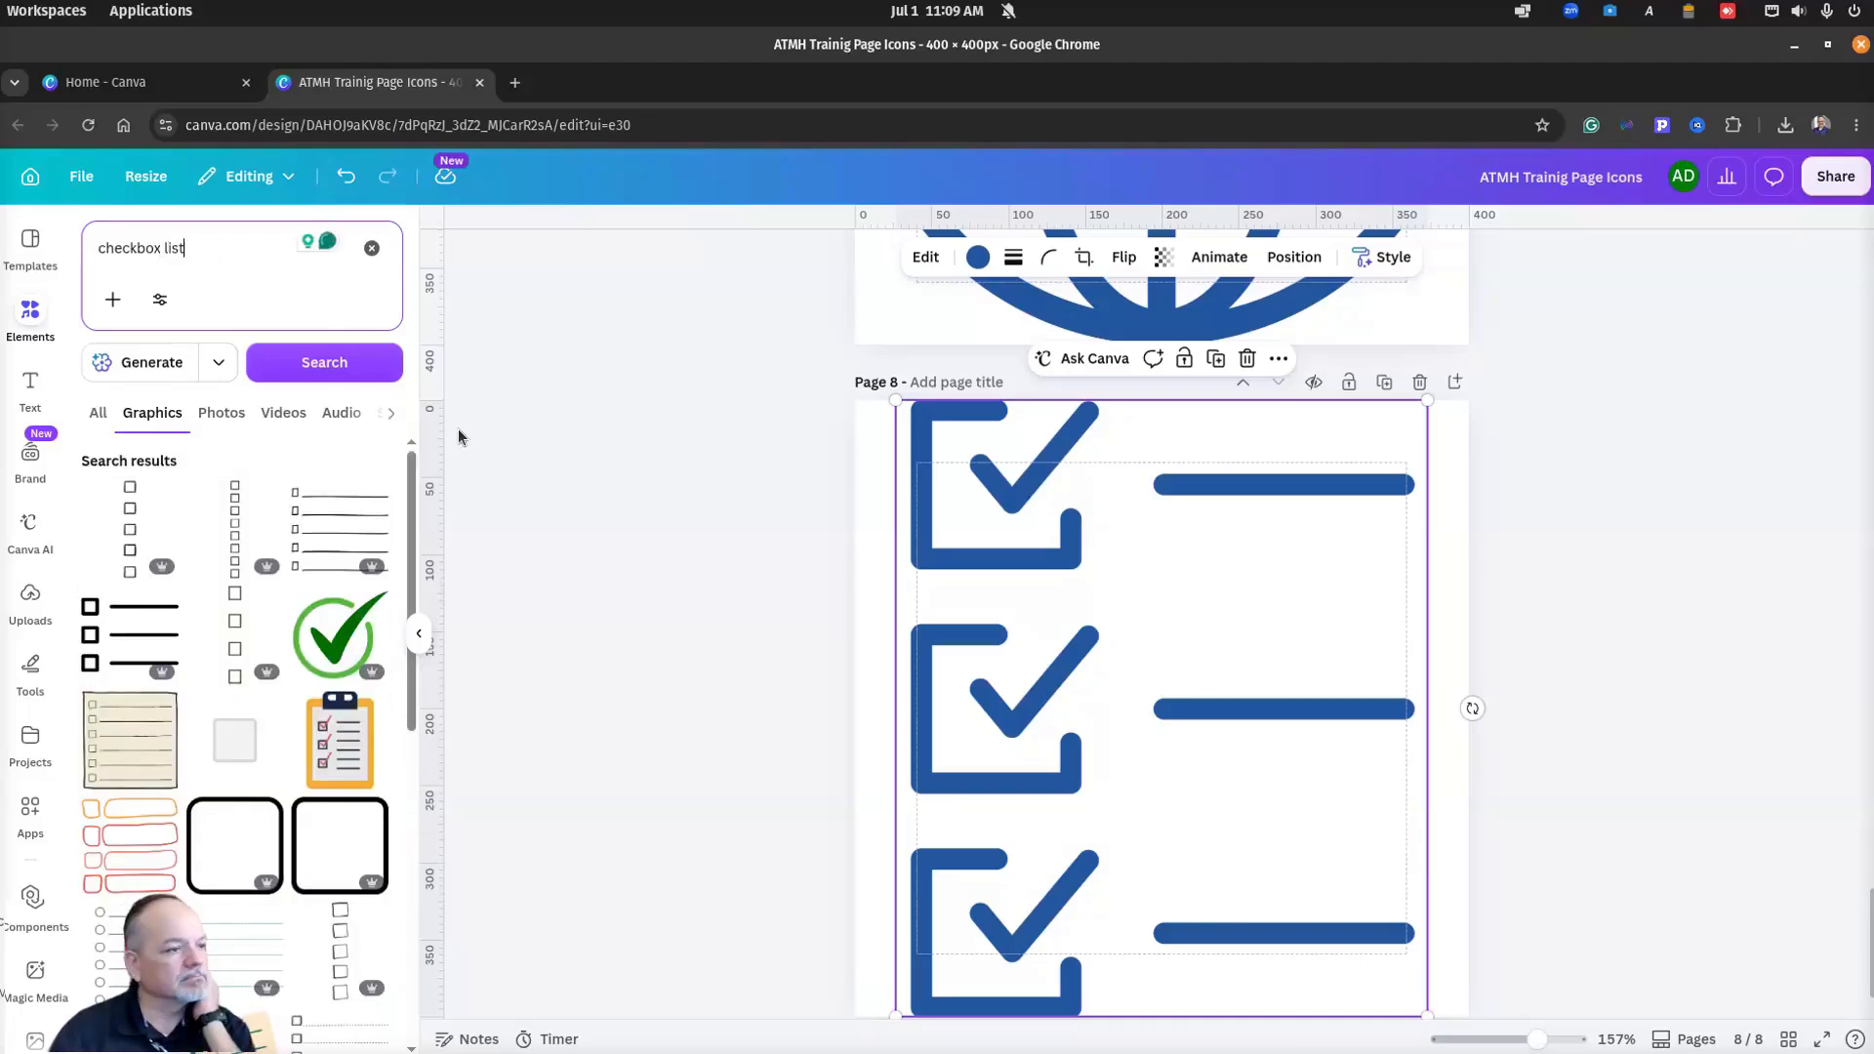
scroll(338, 534, down, 5)
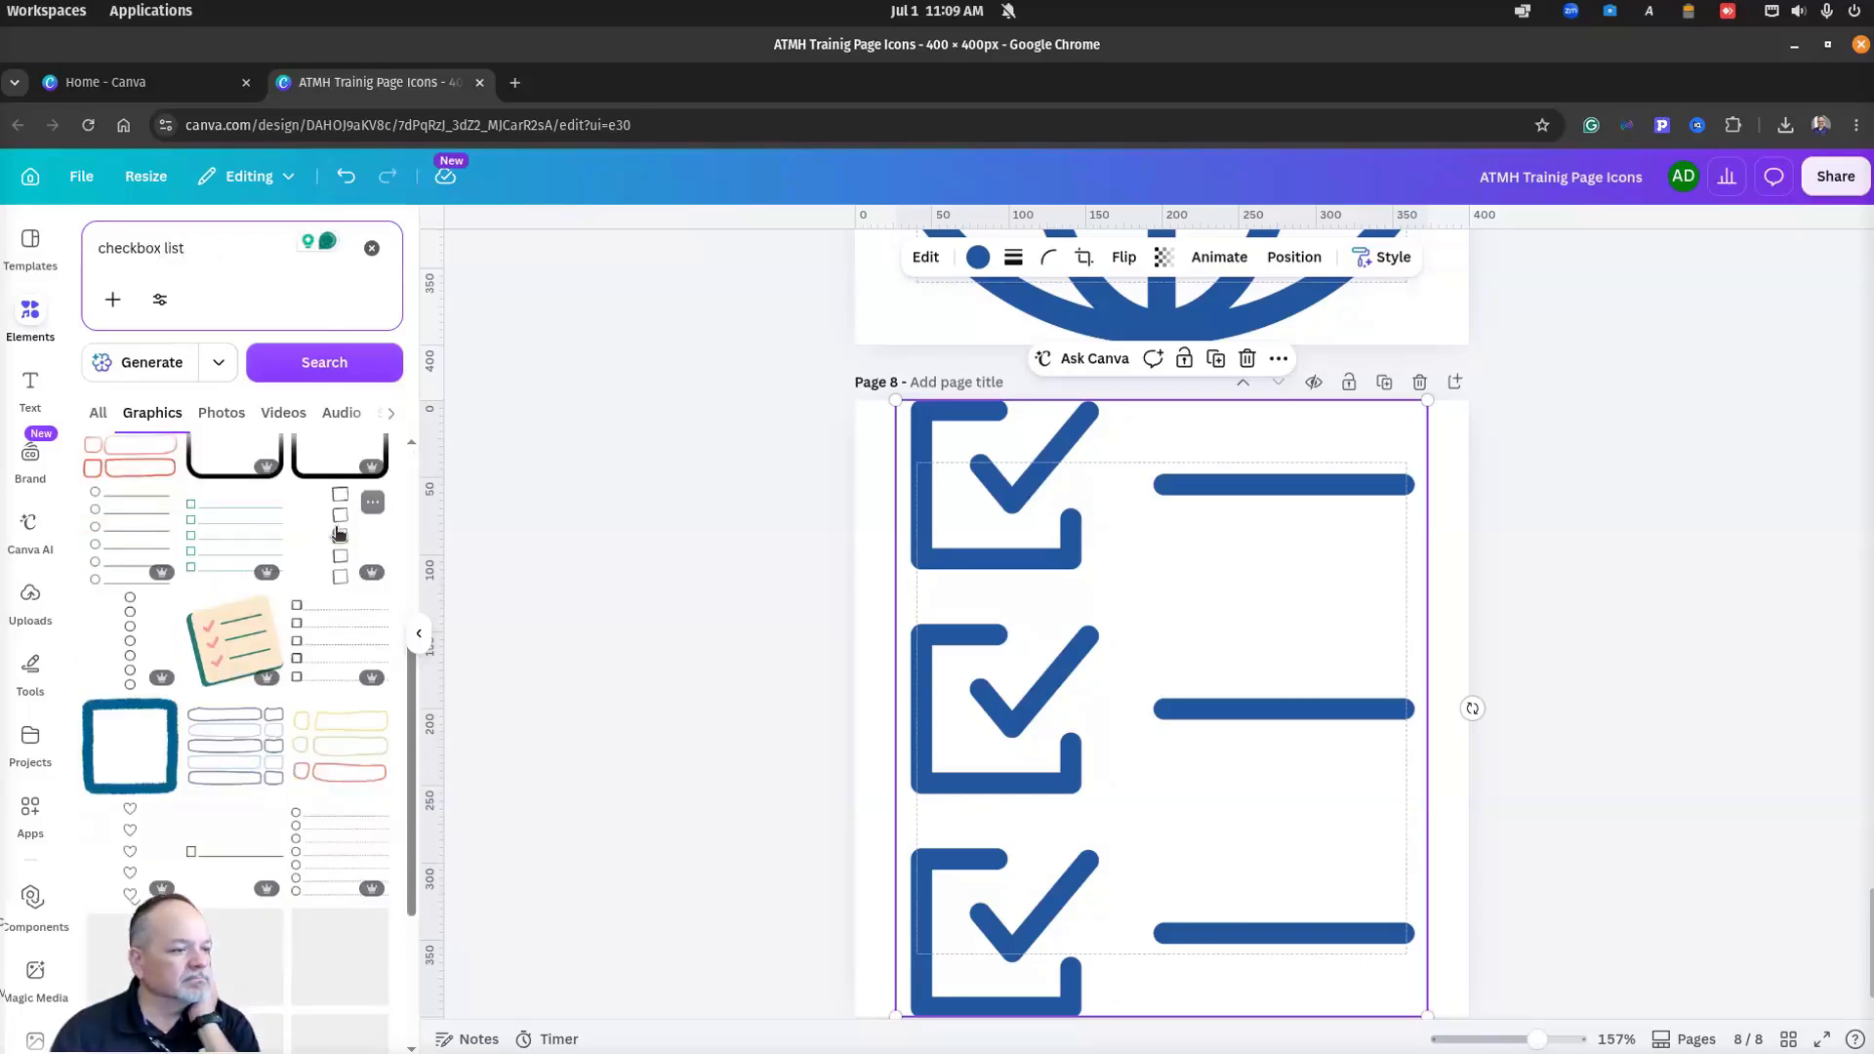
scroll(339, 534, down, 3)
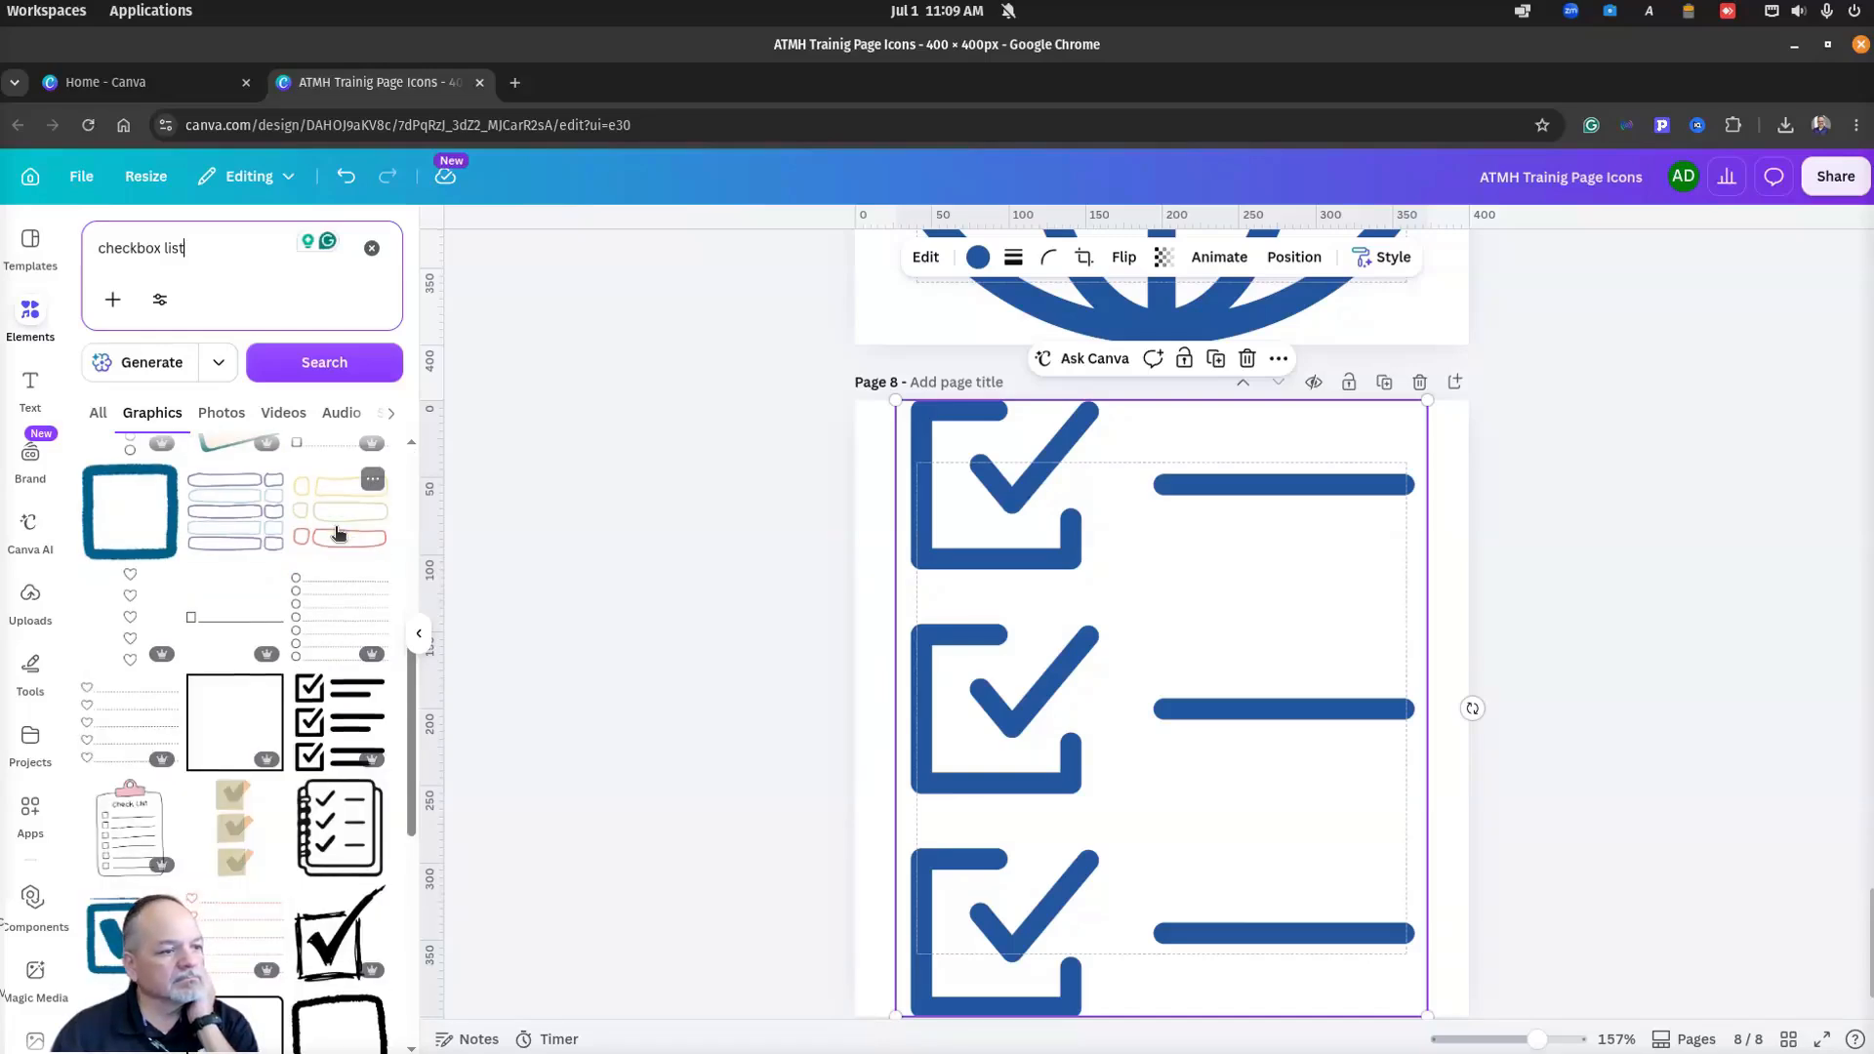
scroll(339, 534, down, 2)
scroll(338, 534, down, 5)
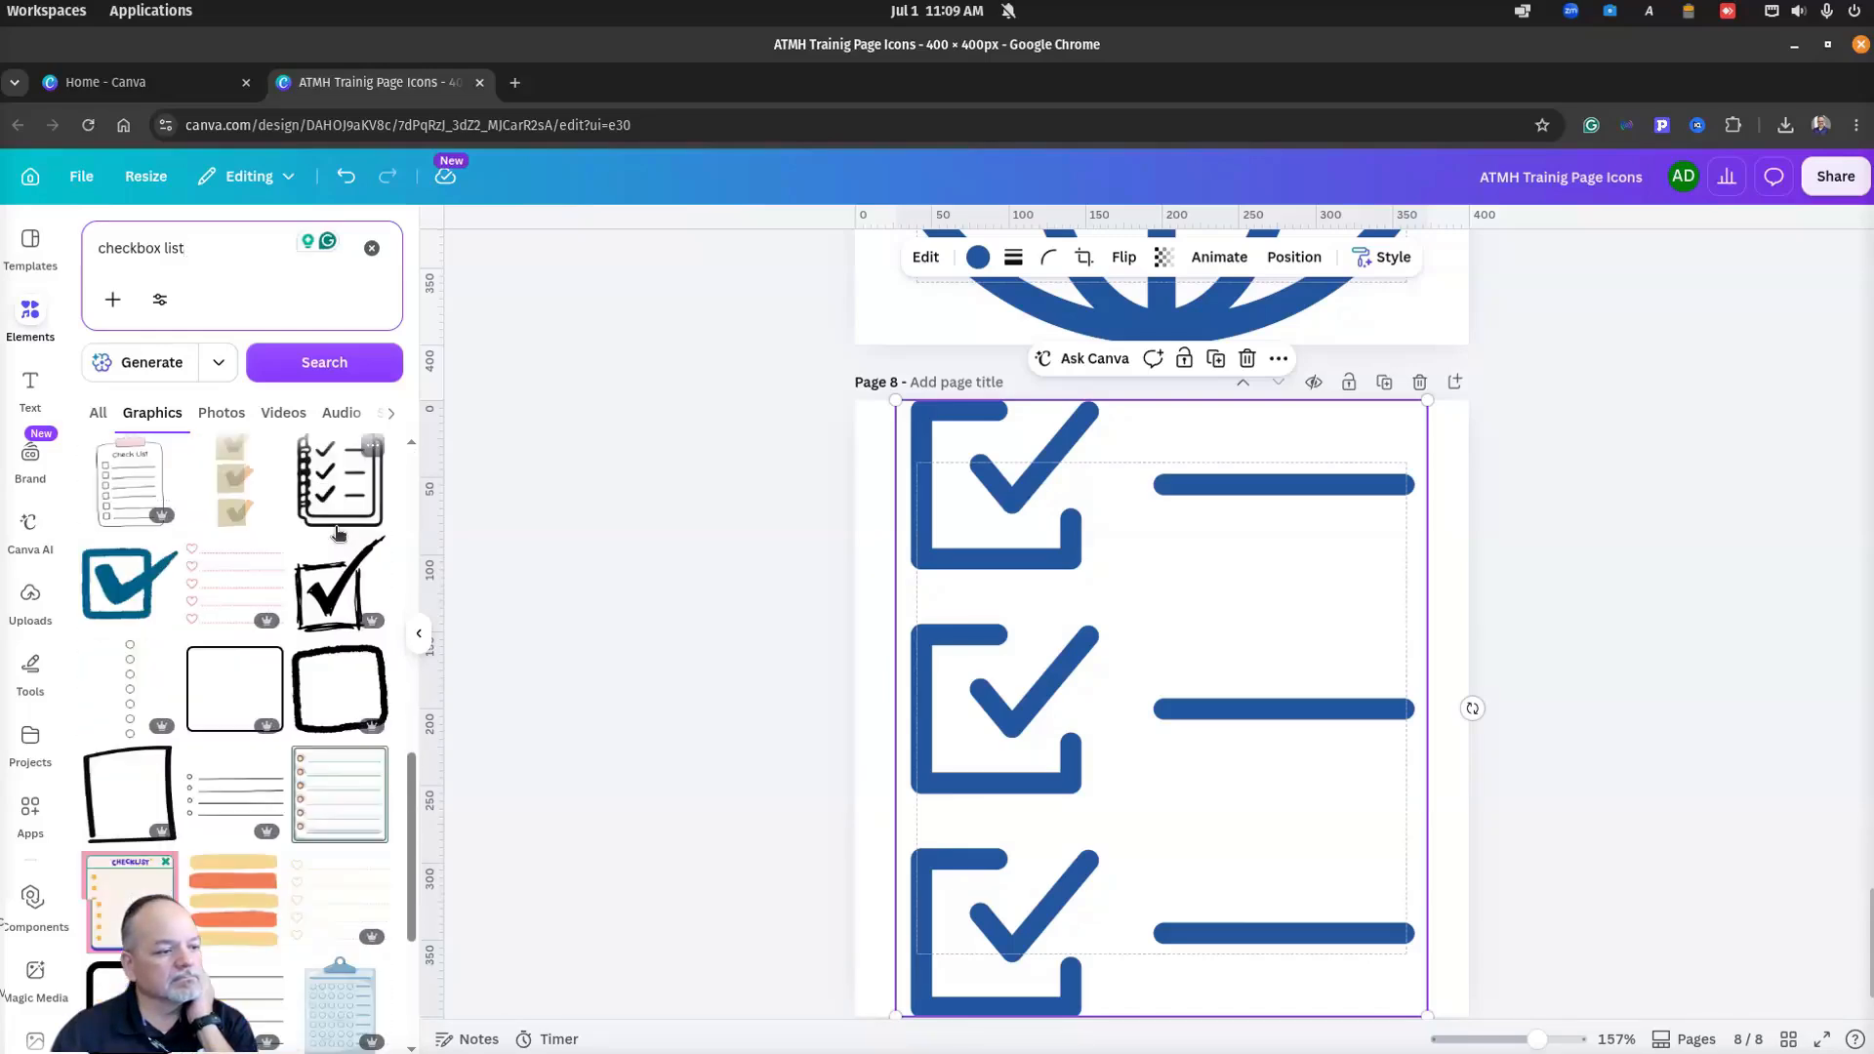
scroll(339, 532, down, 1)
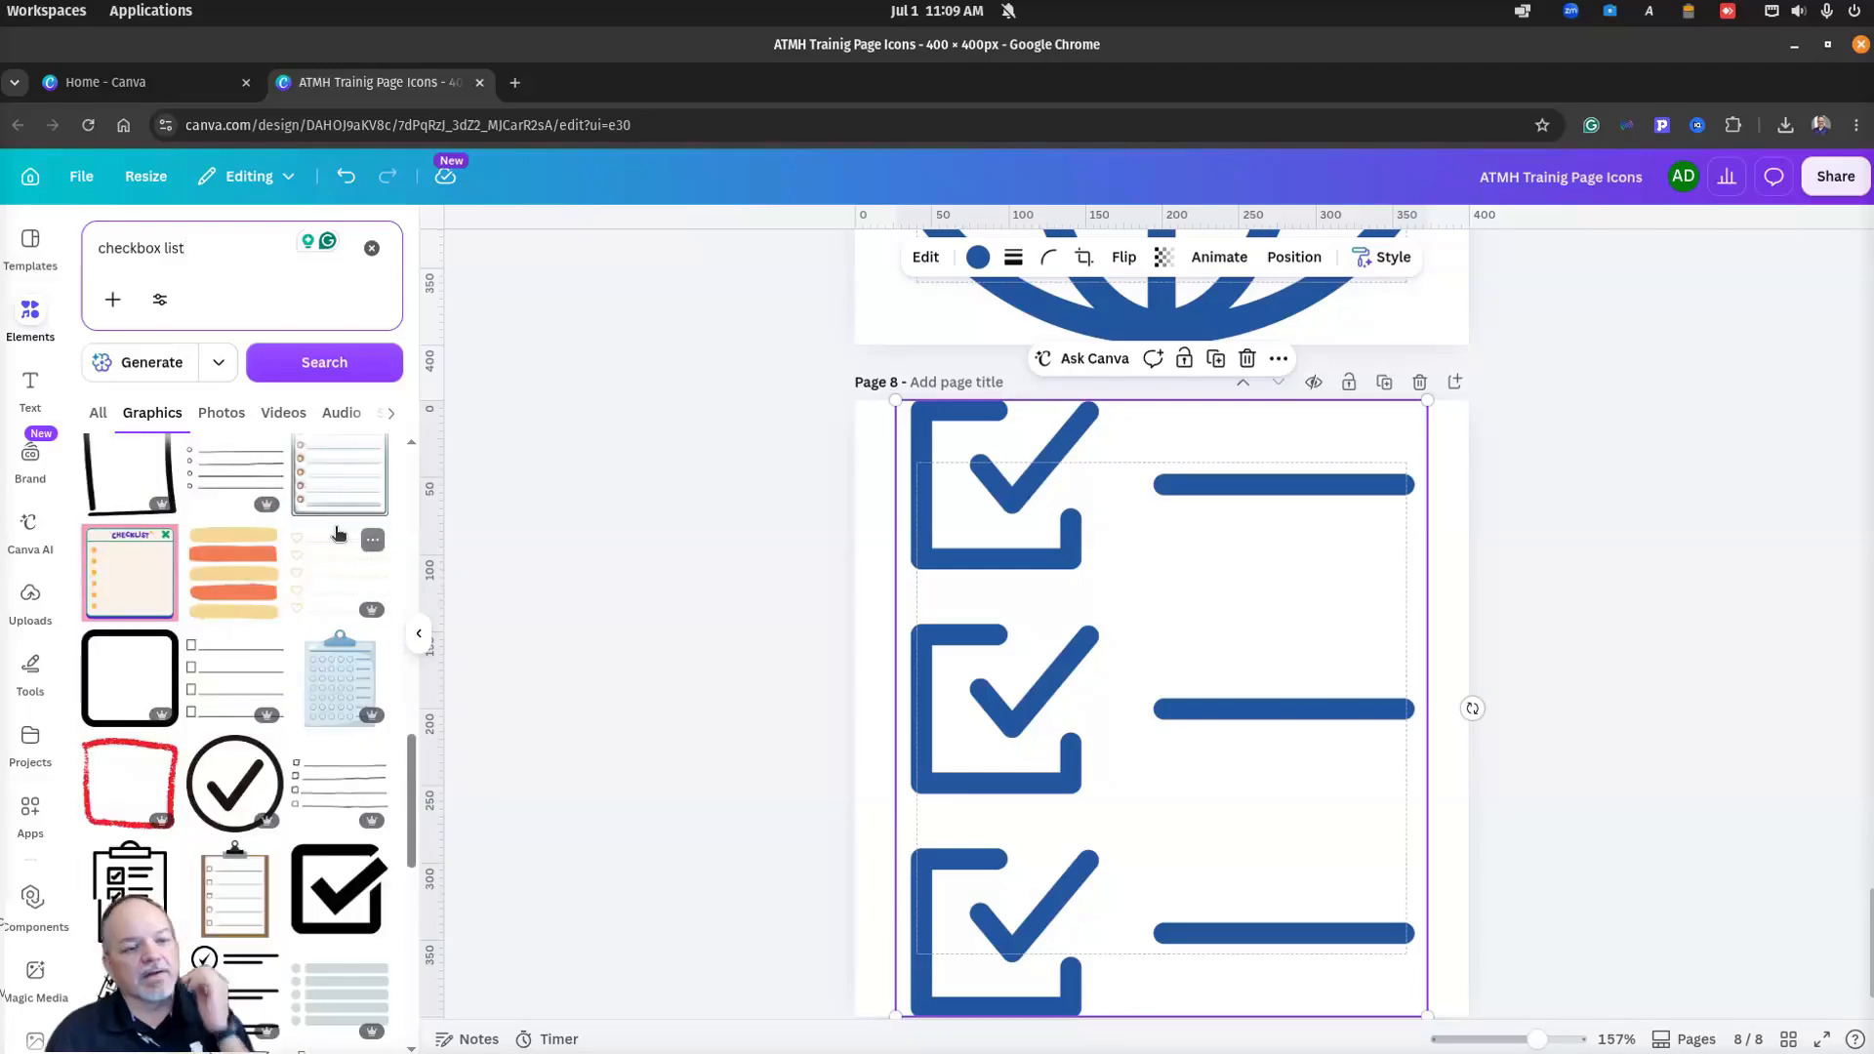
Step: Title page 8 "blue checklist"
click(963, 369)
text(blu)
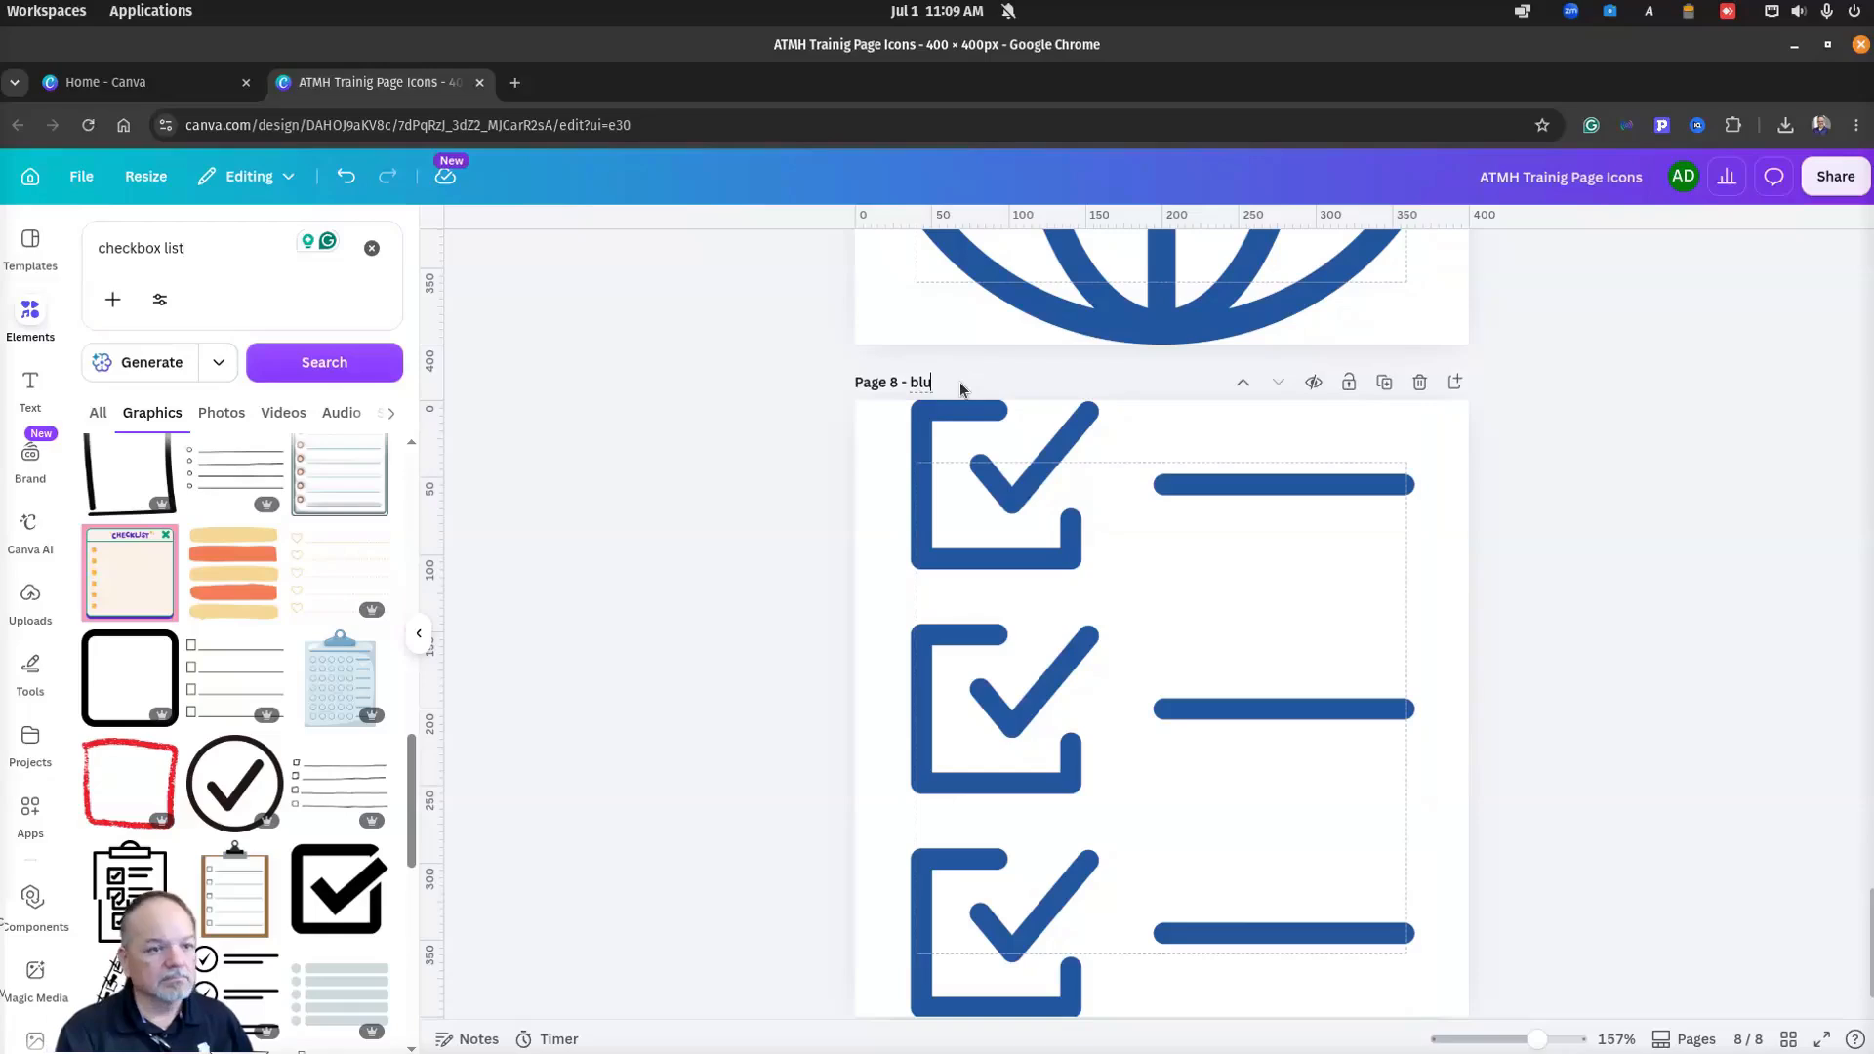
text(e checklist)
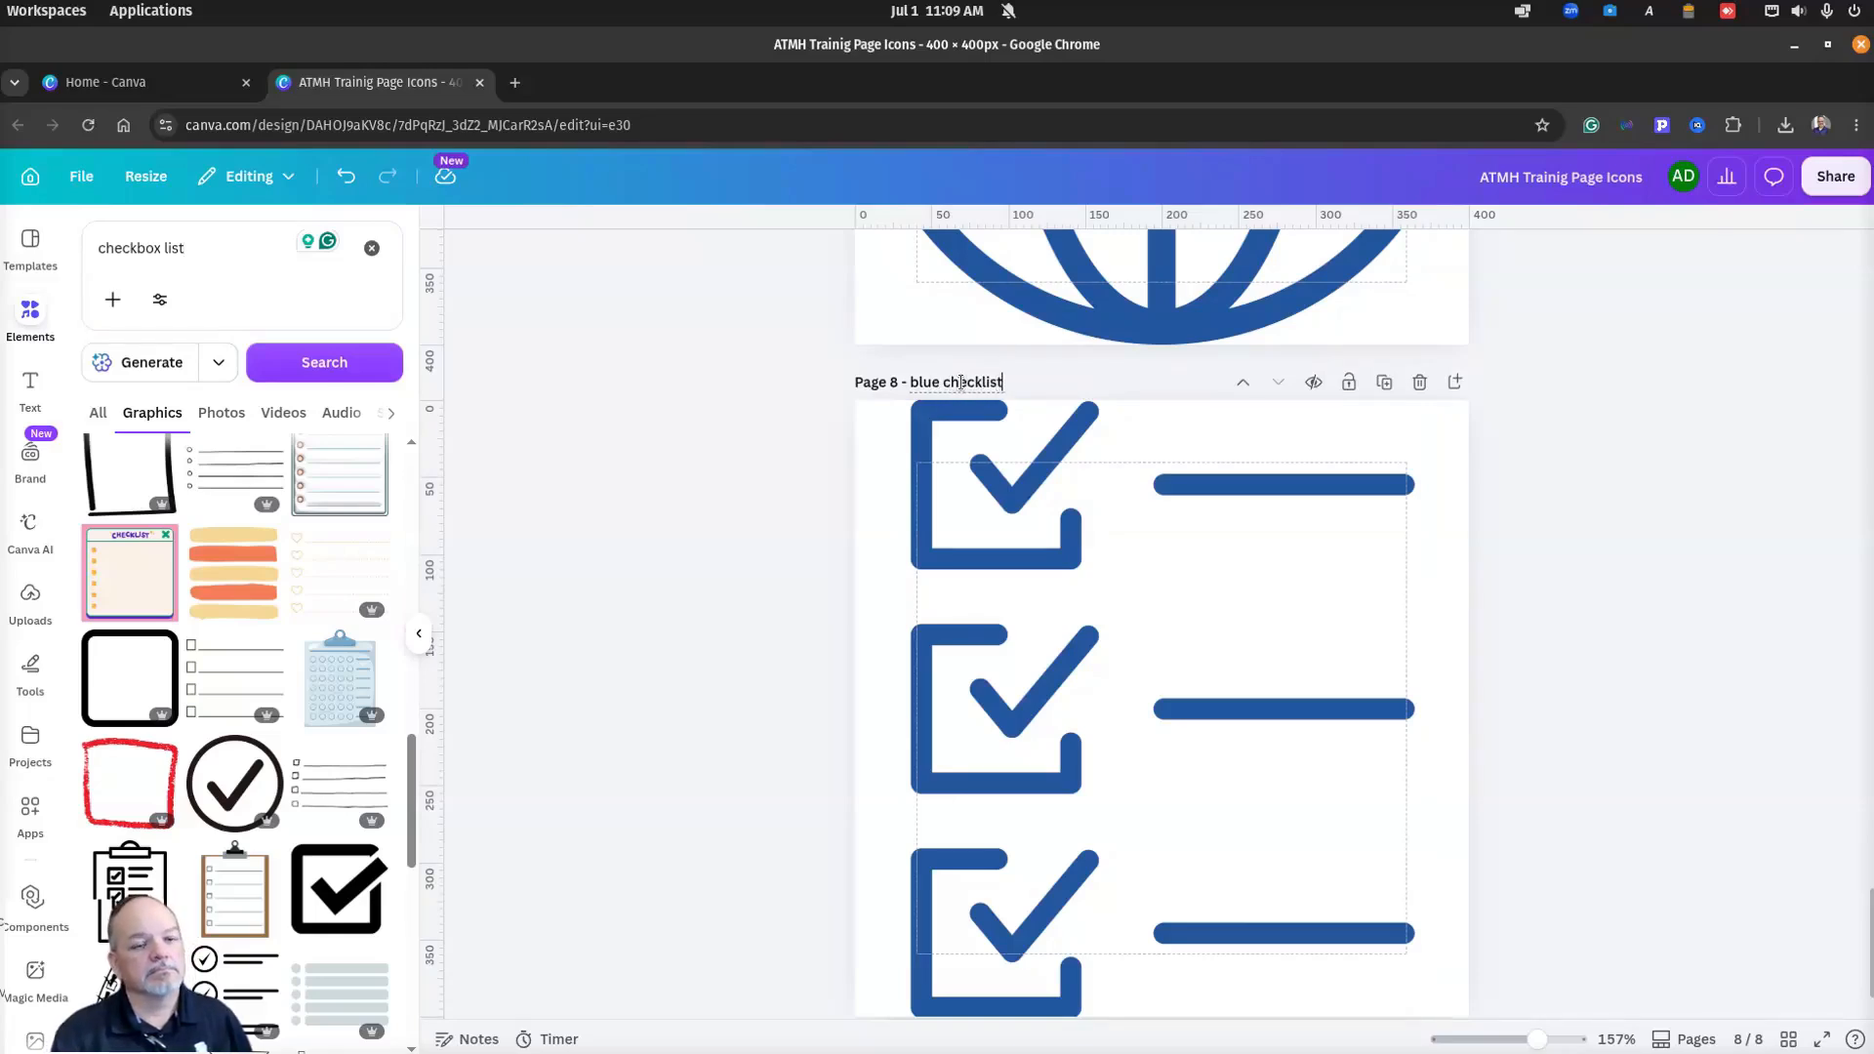
key(Return)
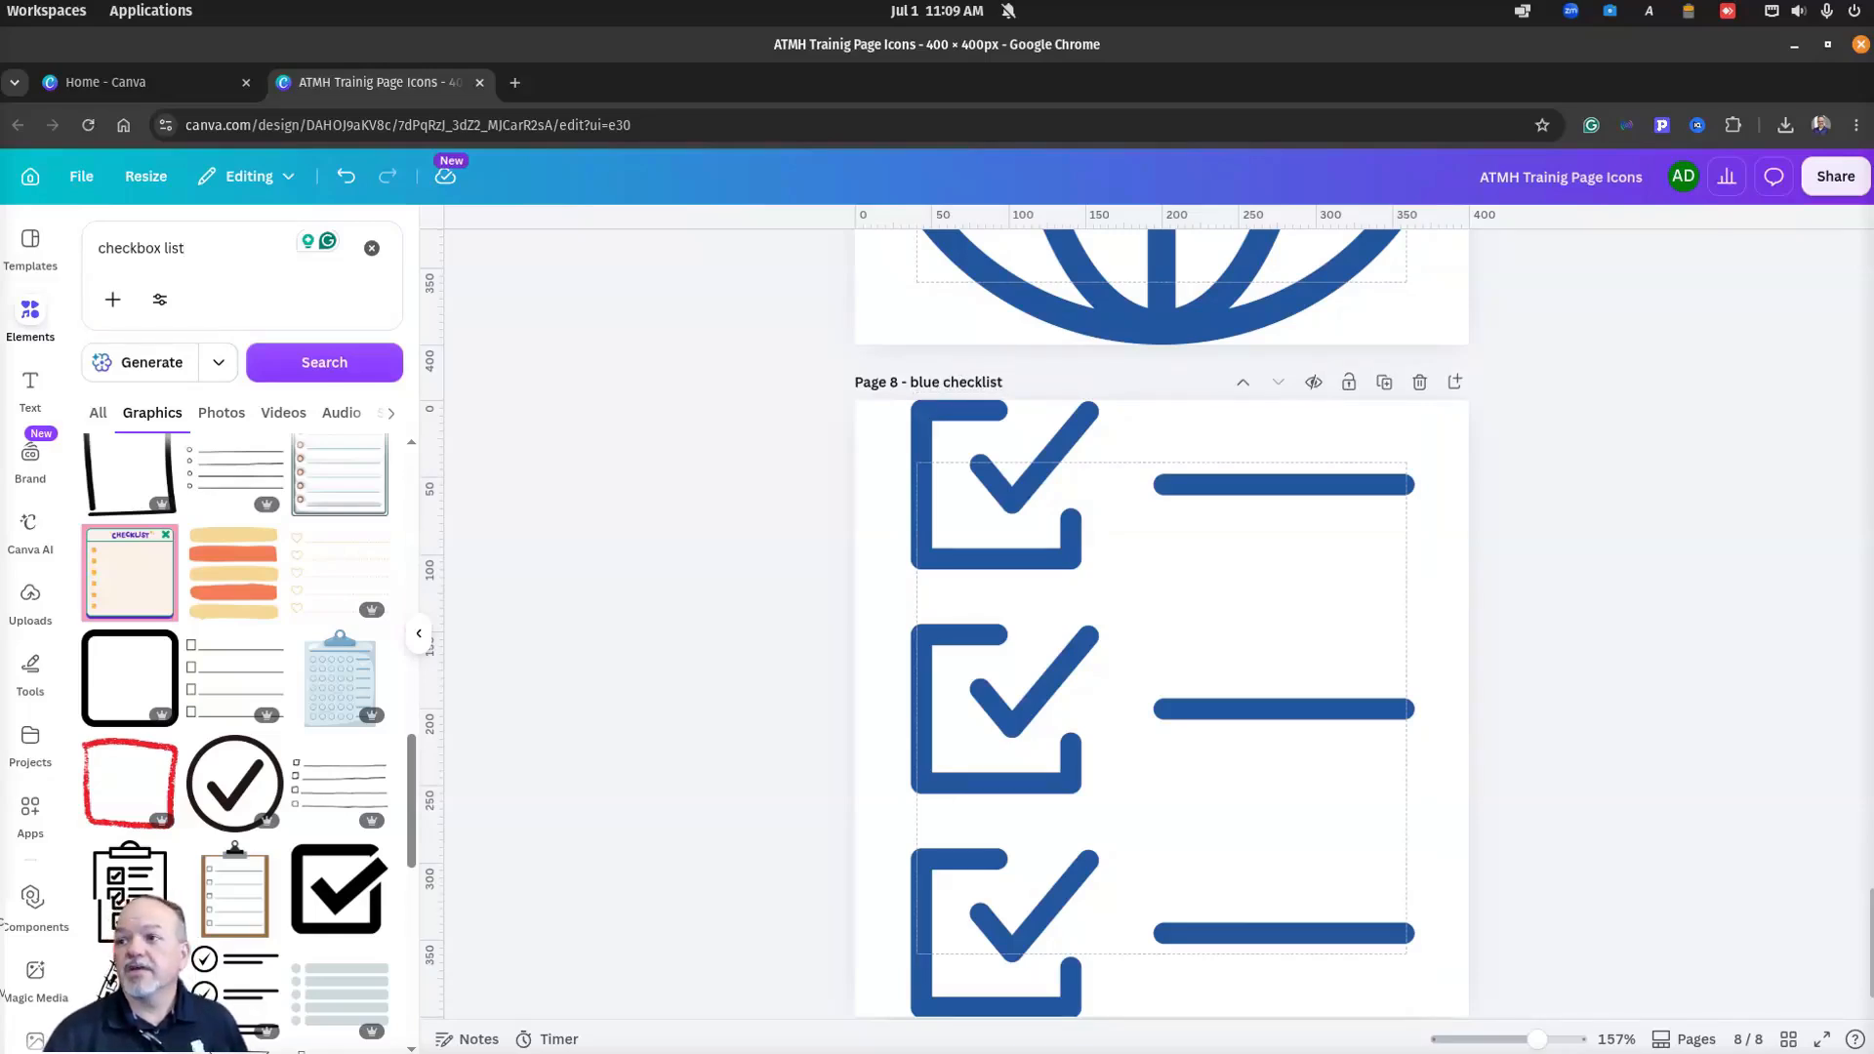
Step: Review the icons in the training page mockup, from the Start Your Learning Path cards to the feature row above the footer
drag(1873, 101, 680, 94)
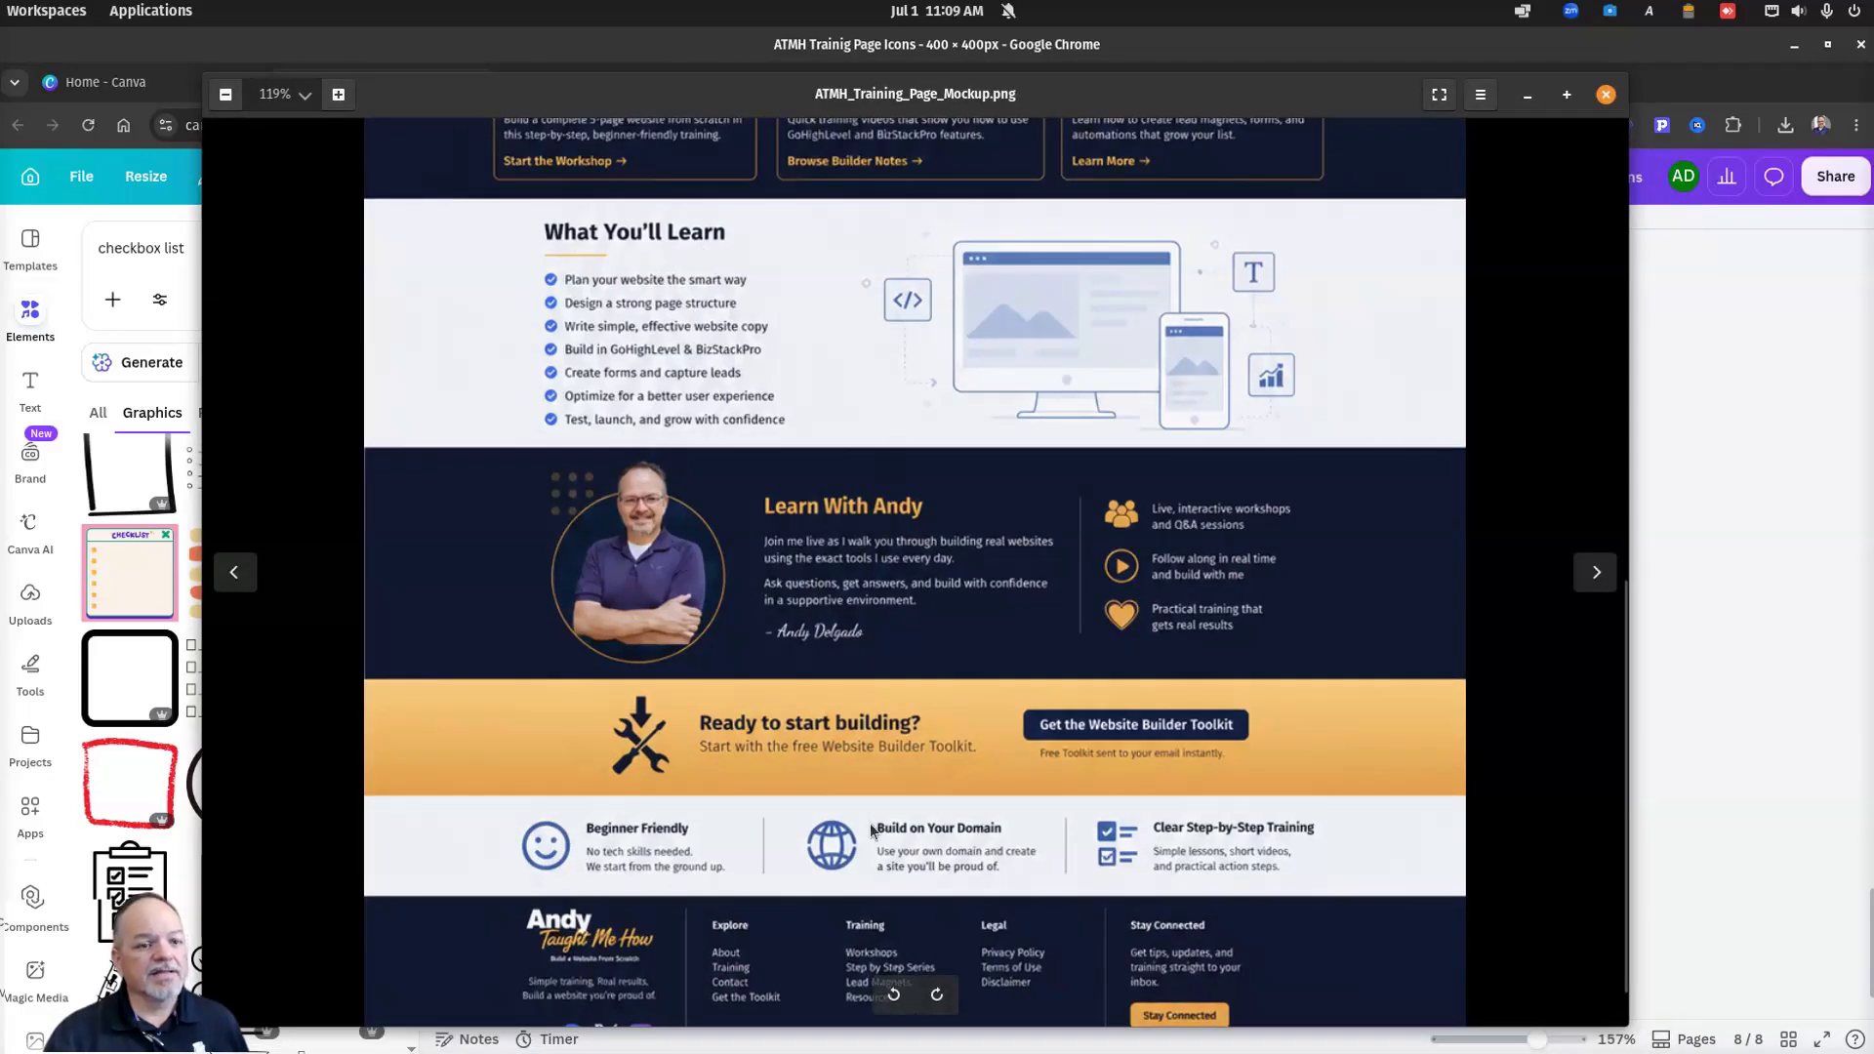
scroll(865, 823, up, 1)
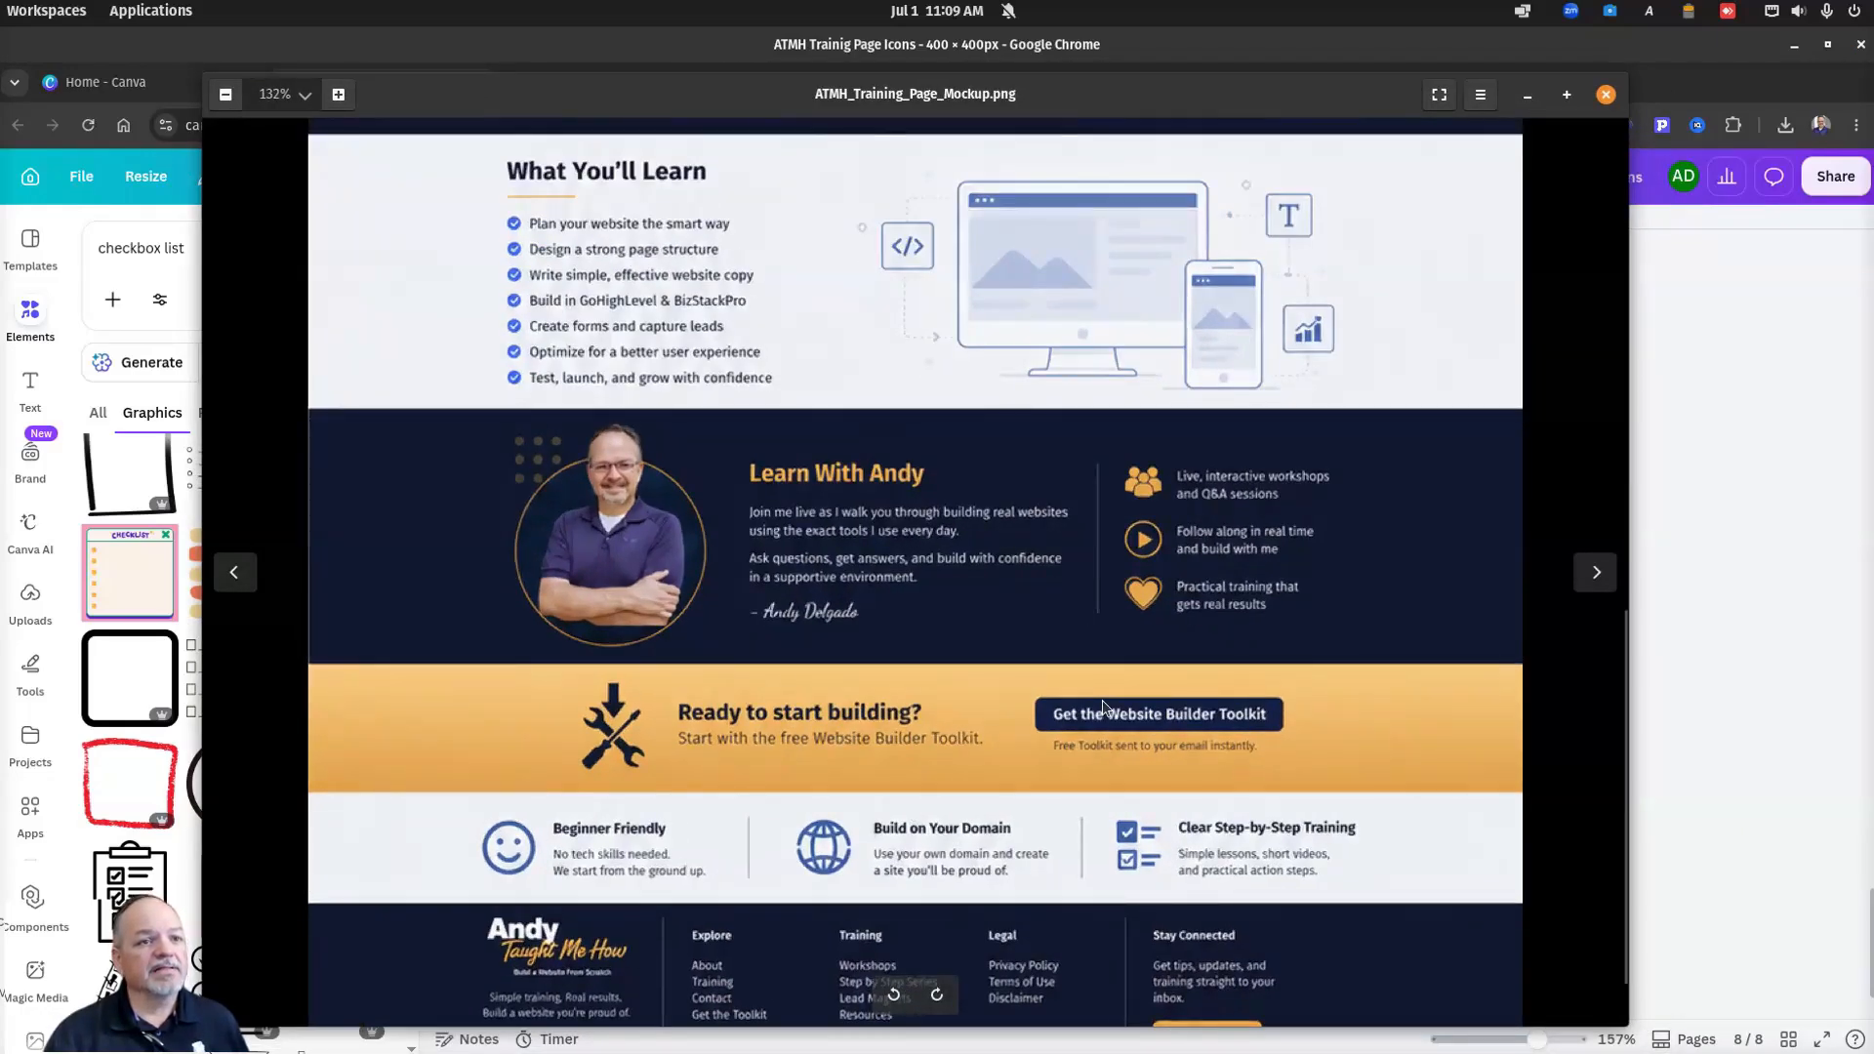
drag(1081, 320, 1036, 664)
scroll(871, 544, up, 5)
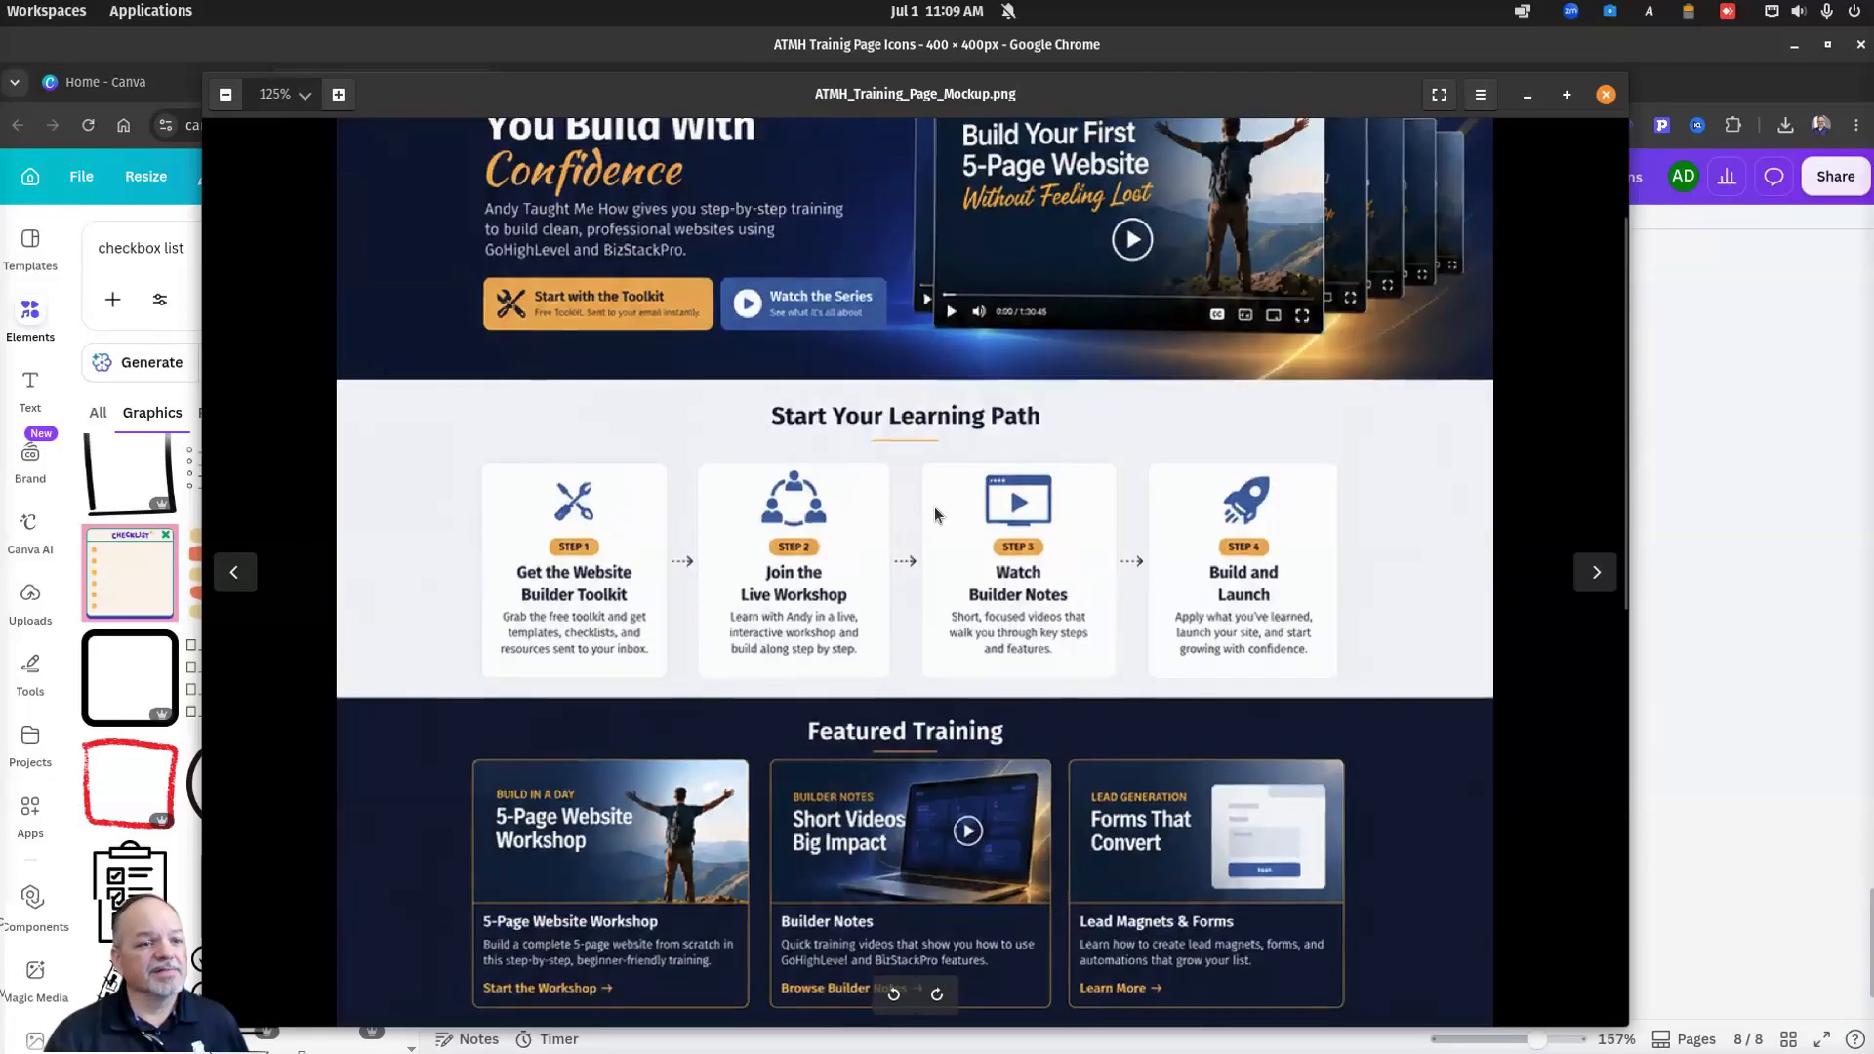
drag(937, 454, 934, 499)
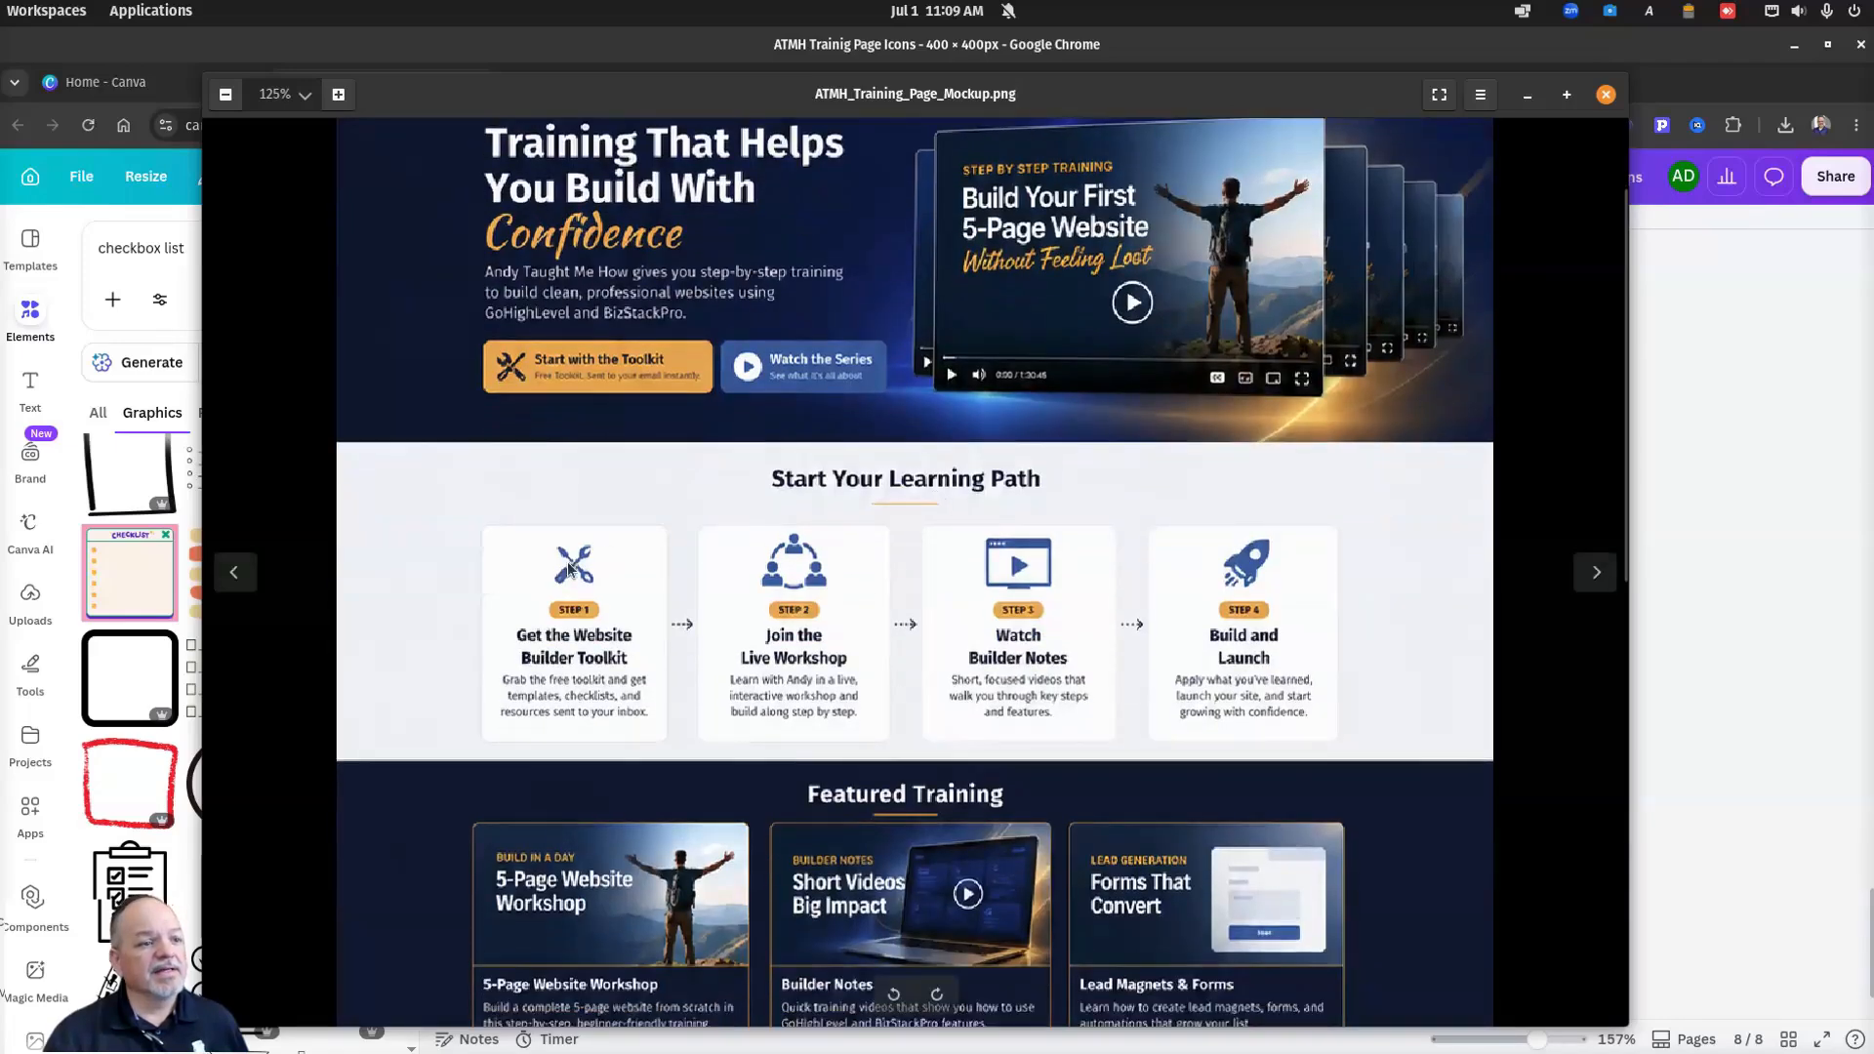
scroll(923, 688, down, 3)
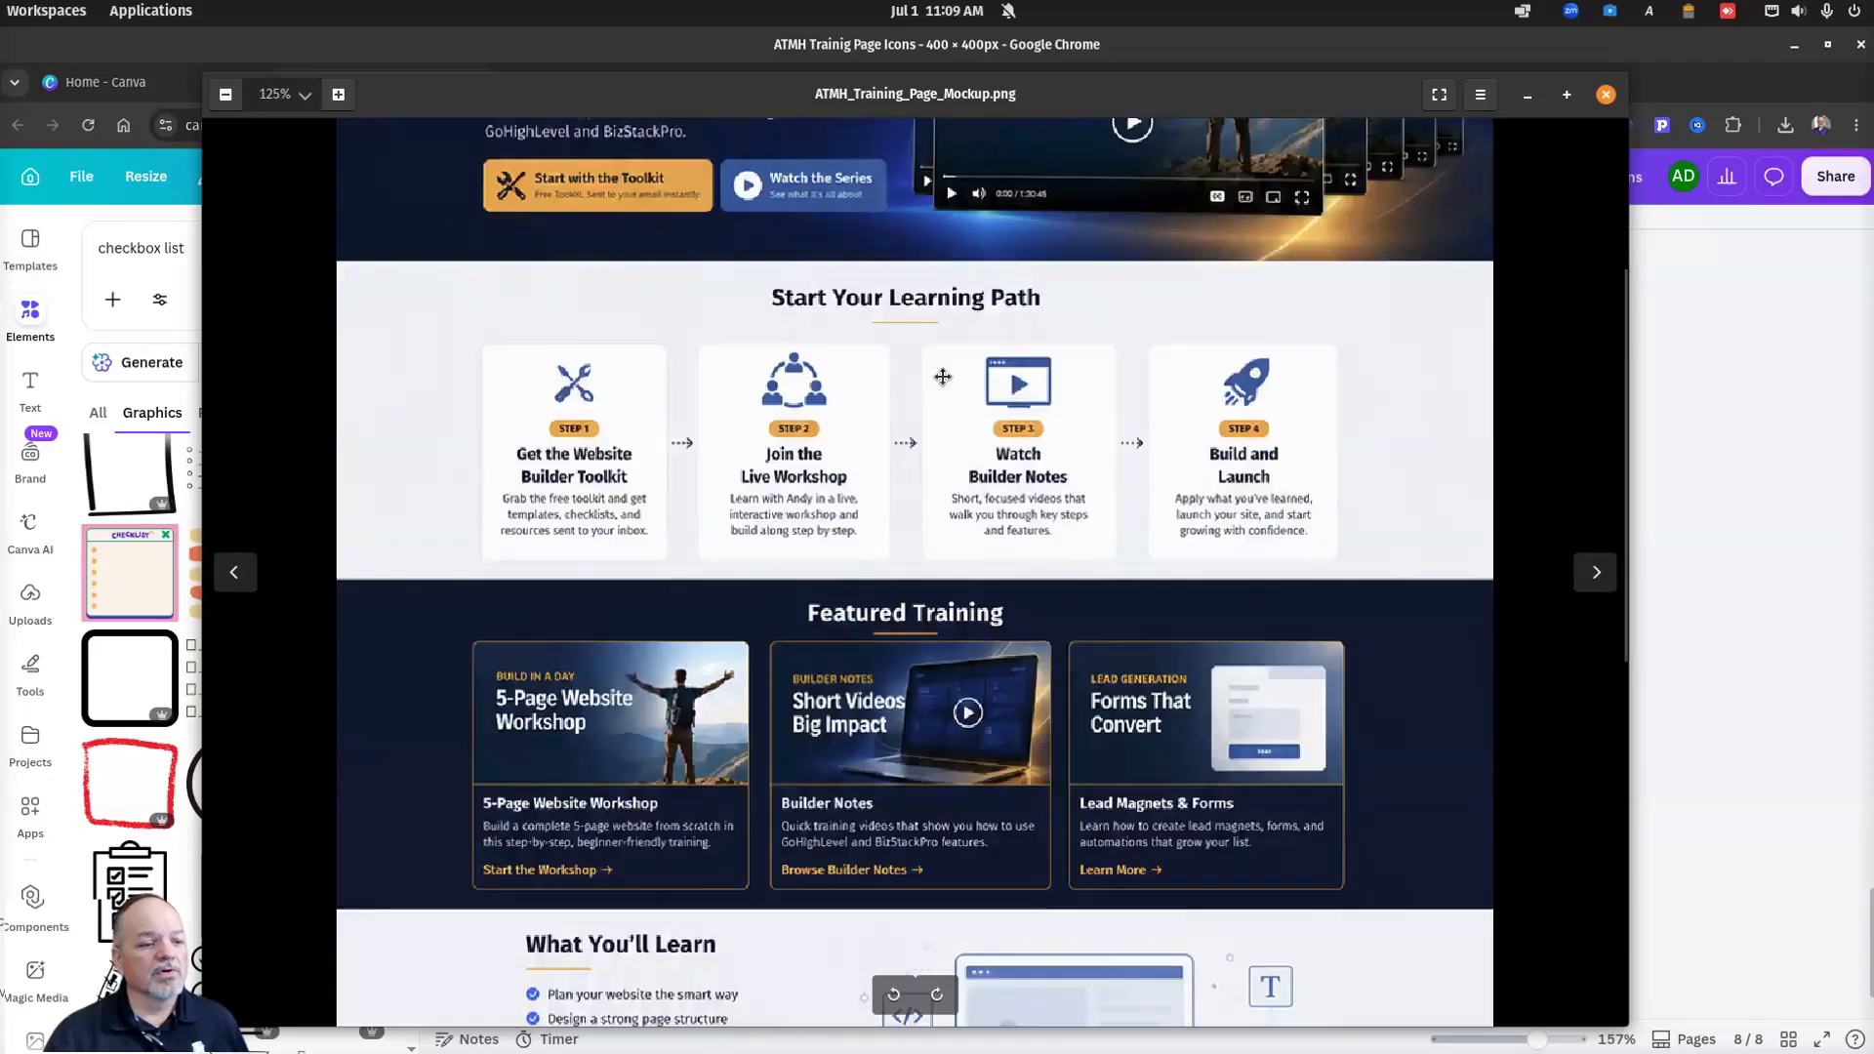
scroll(897, 704, down, 5)
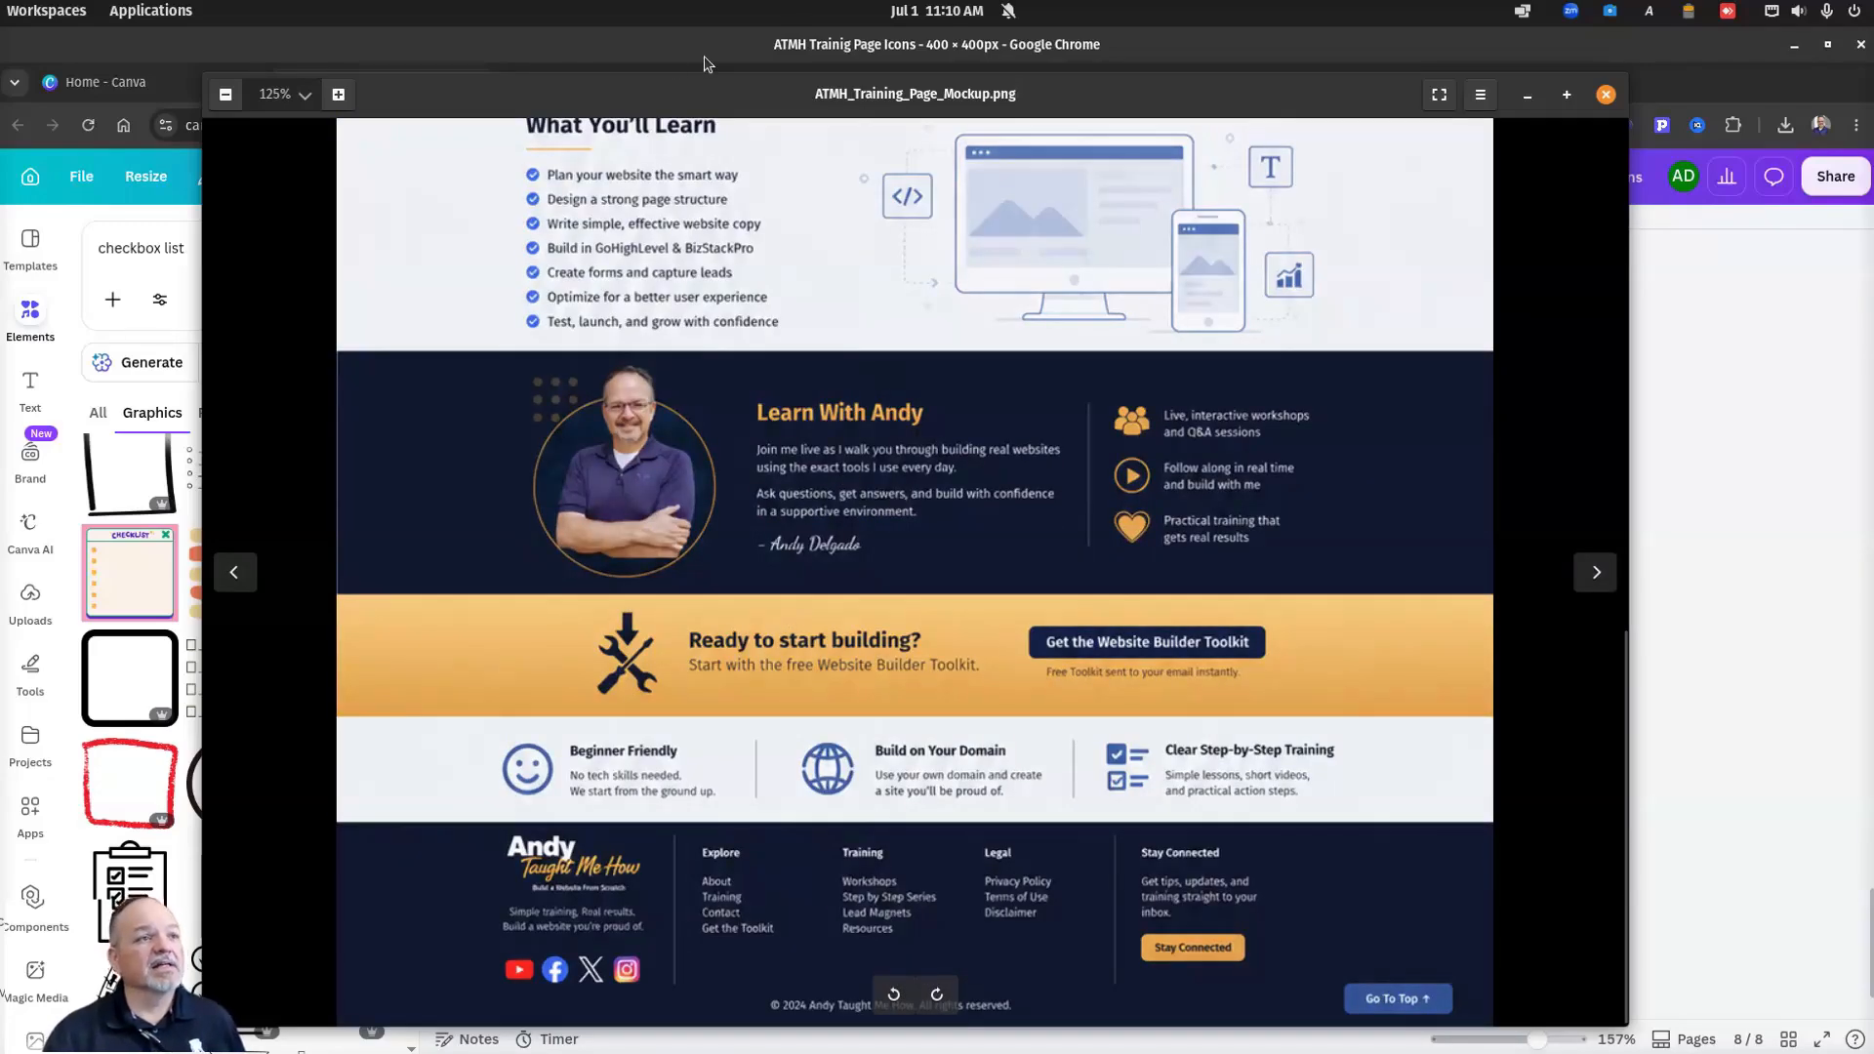
drag(648, 84, 1873, 84)
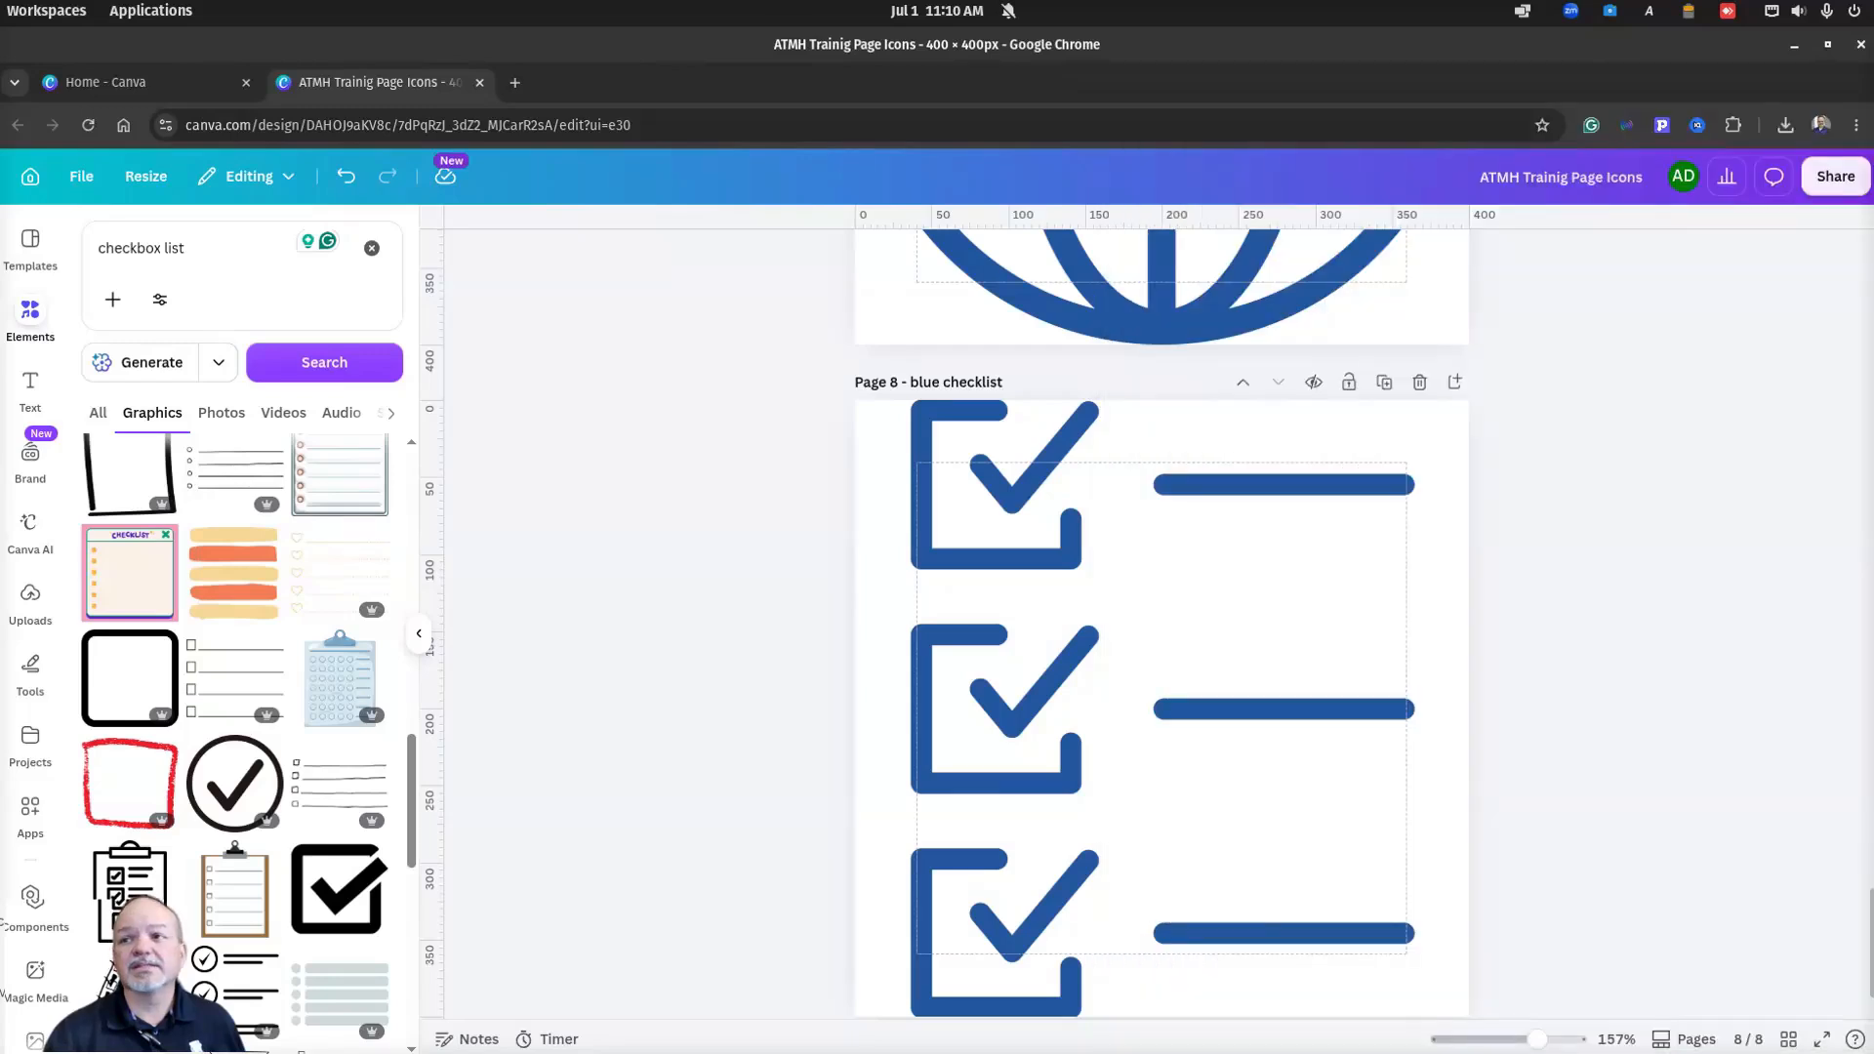
Step: Look over the finished icon pages and their titles, ending at page 1
click(1570, 302)
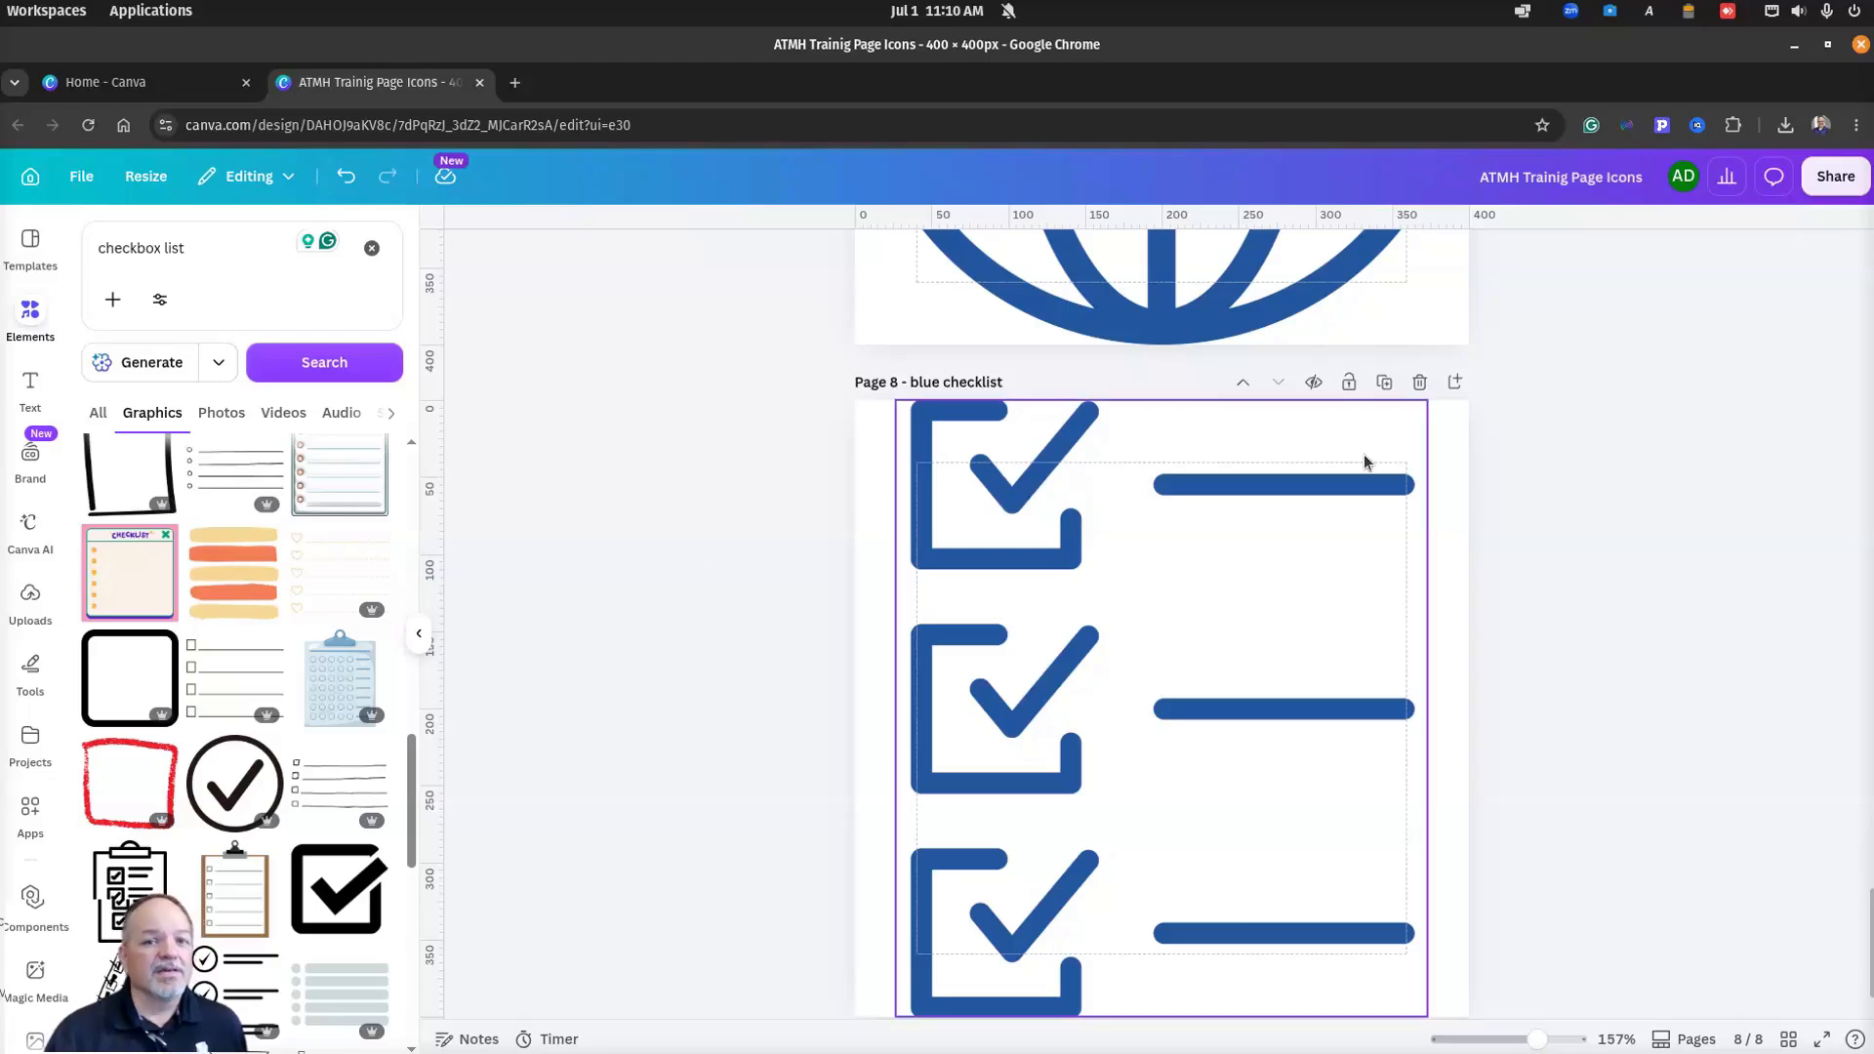
scroll(1409, 594, up, 20)
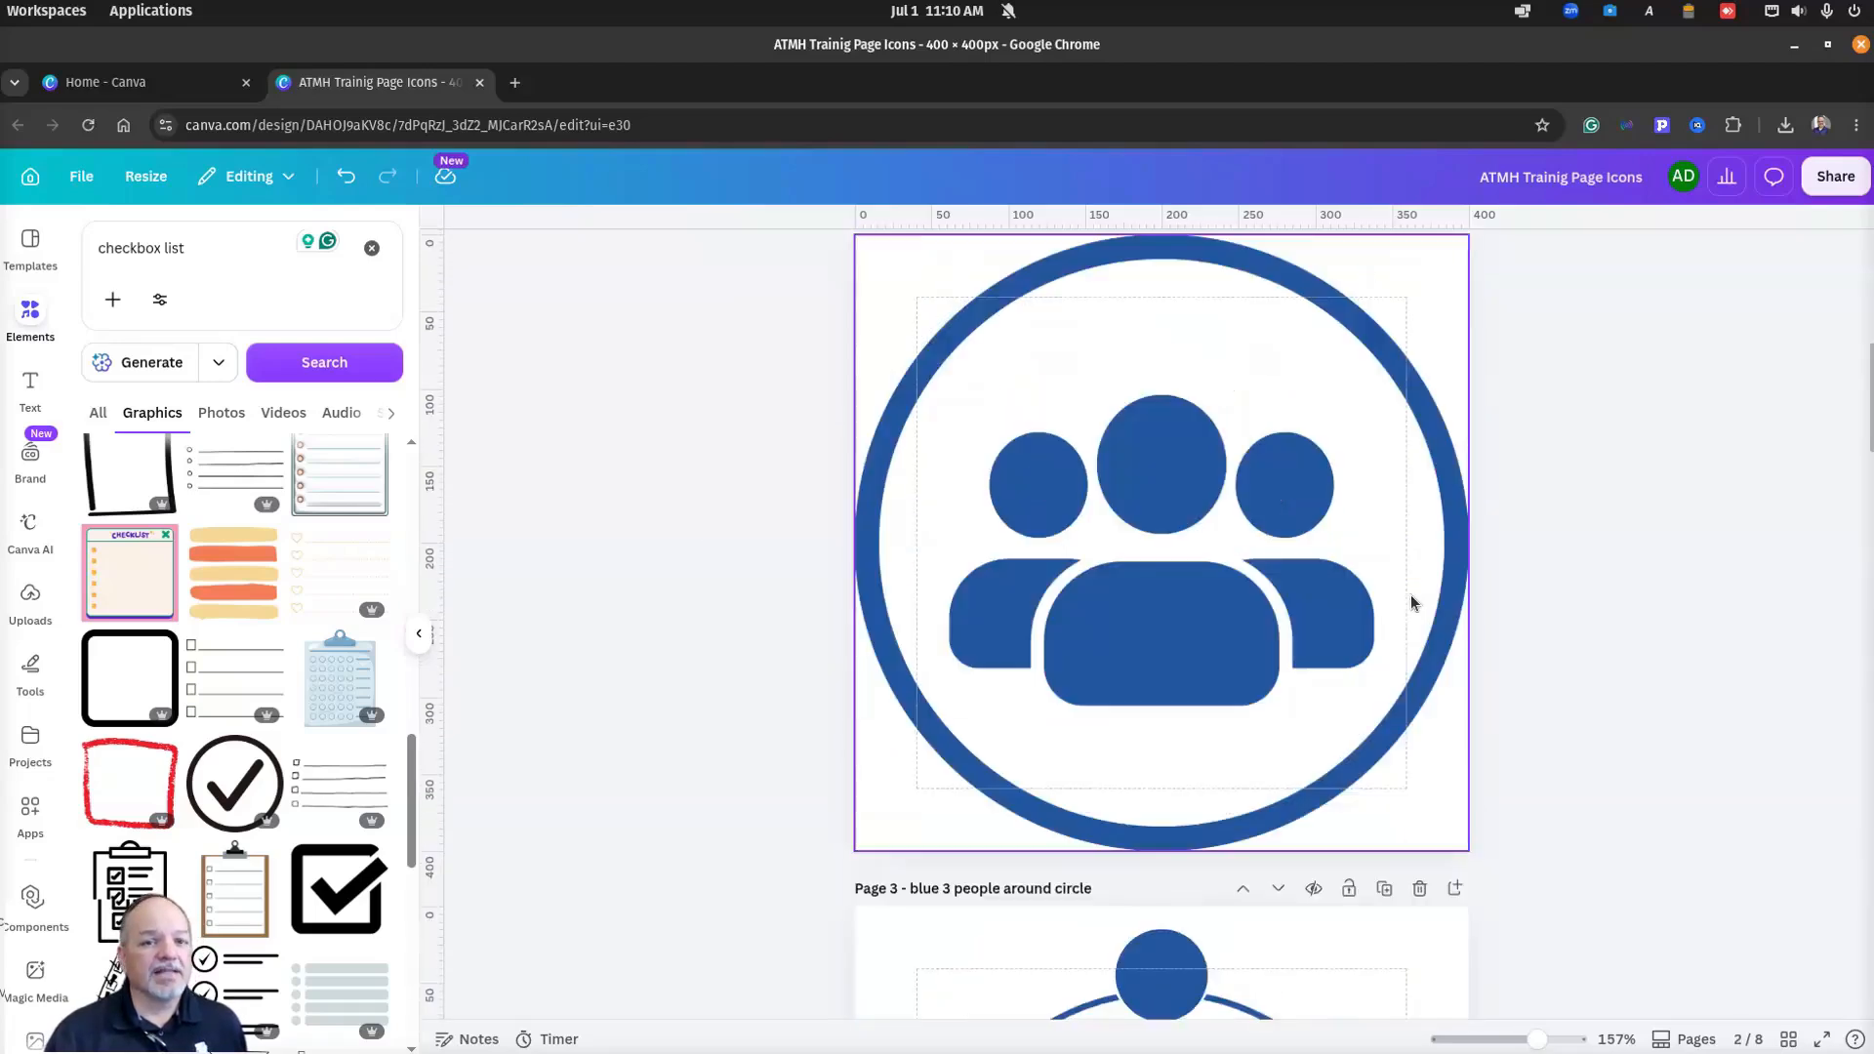
scroll(1410, 594, down, 20)
scroll(1409, 595, up, 15)
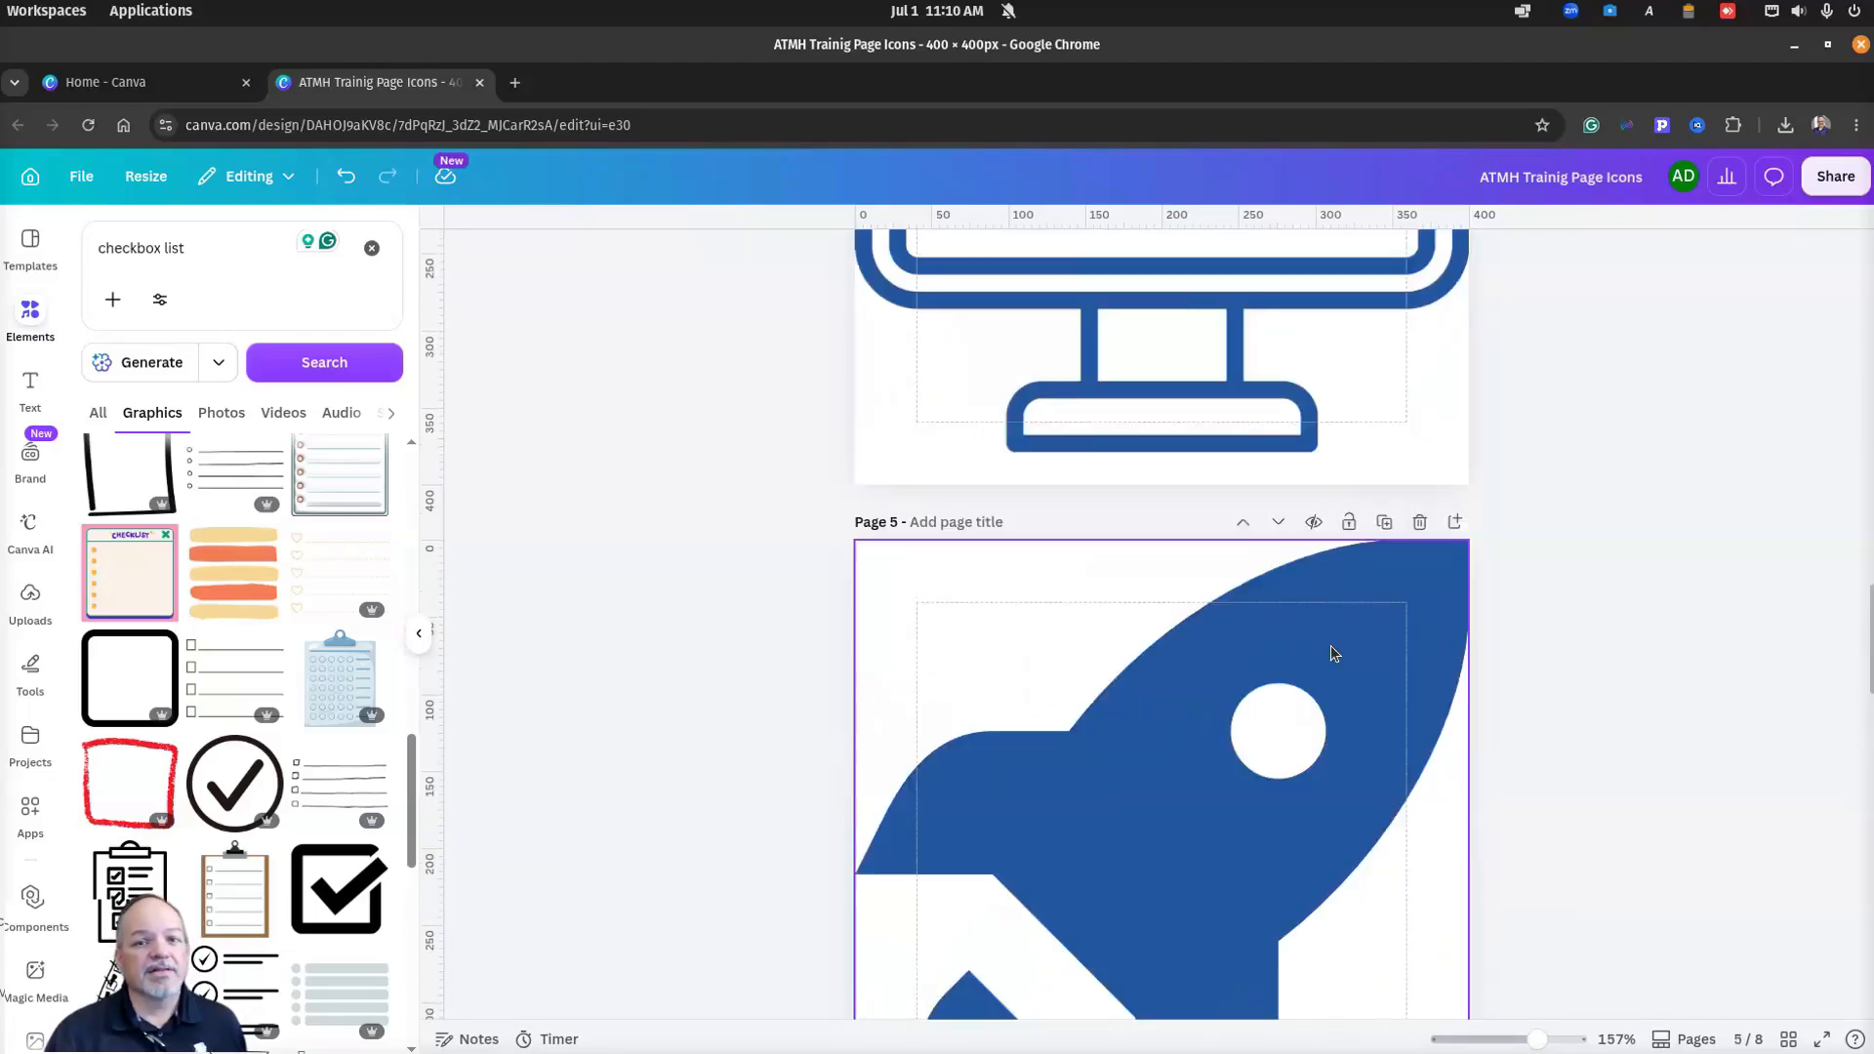
scroll(1326, 646, up, 10)
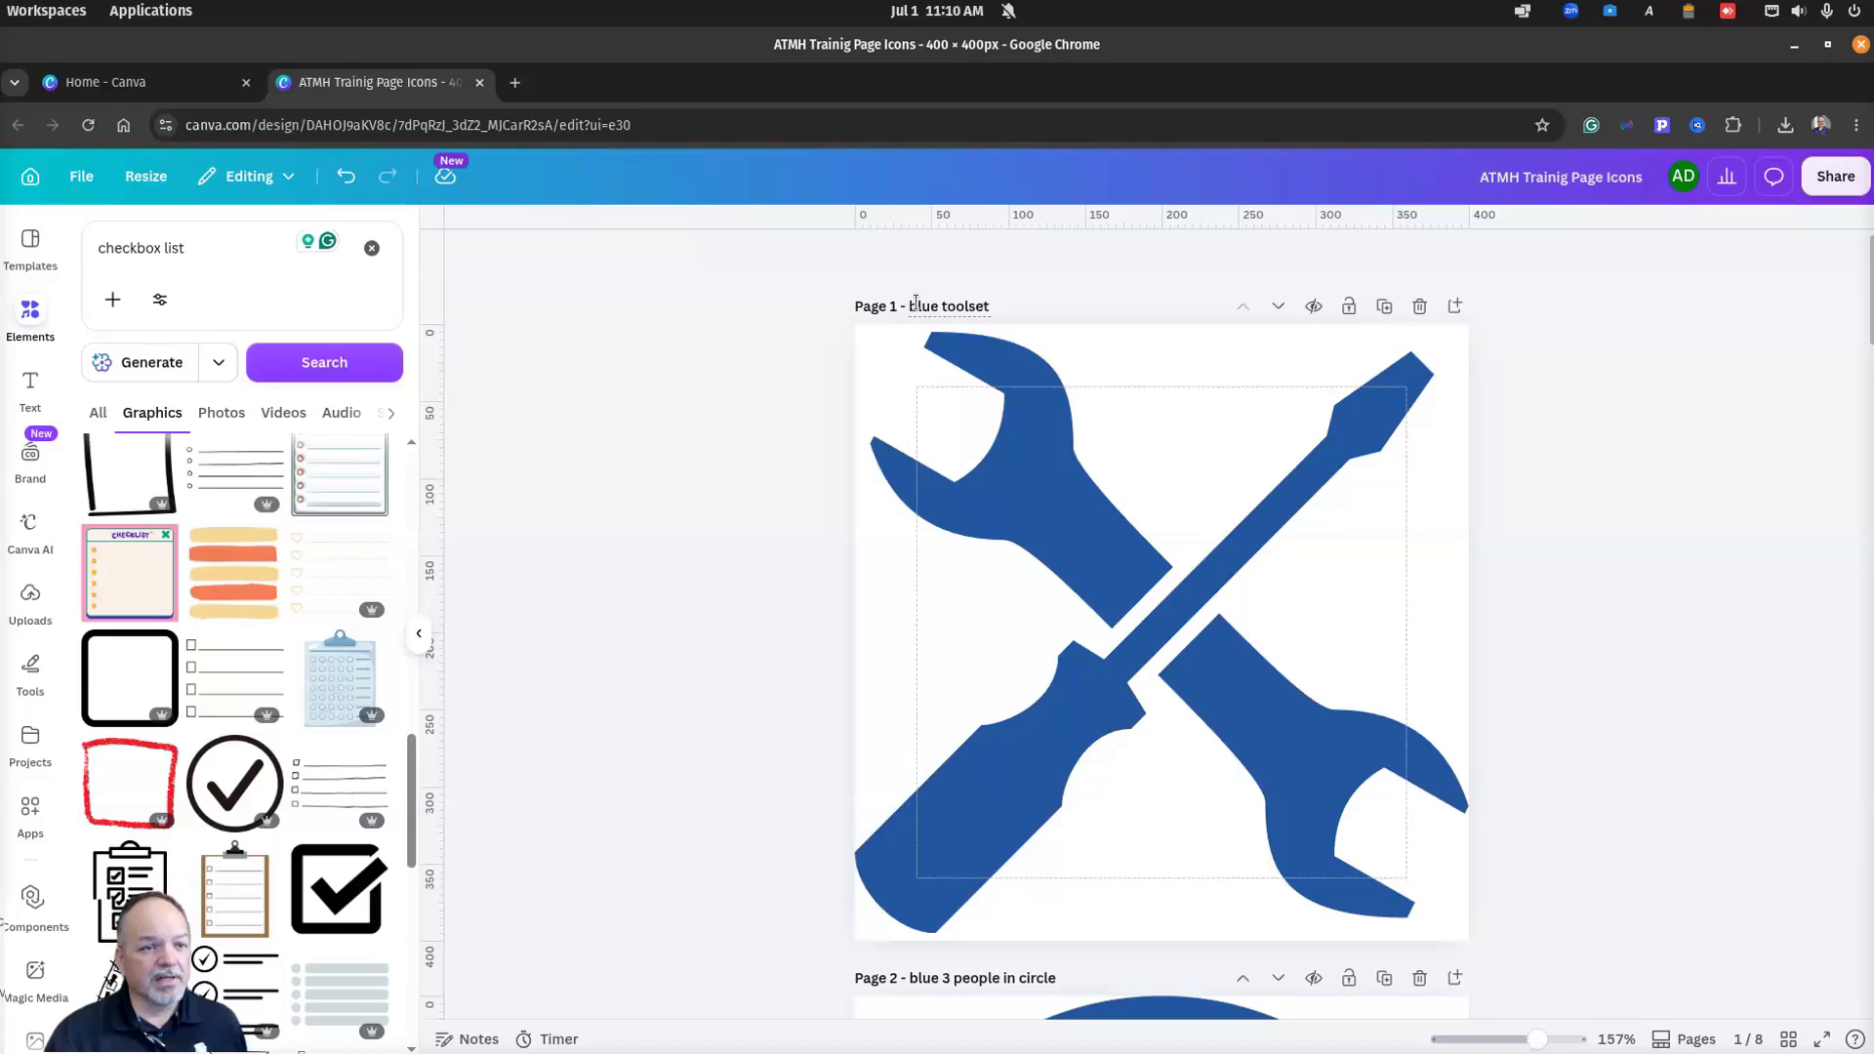
scroll(1568, 420, down, 3)
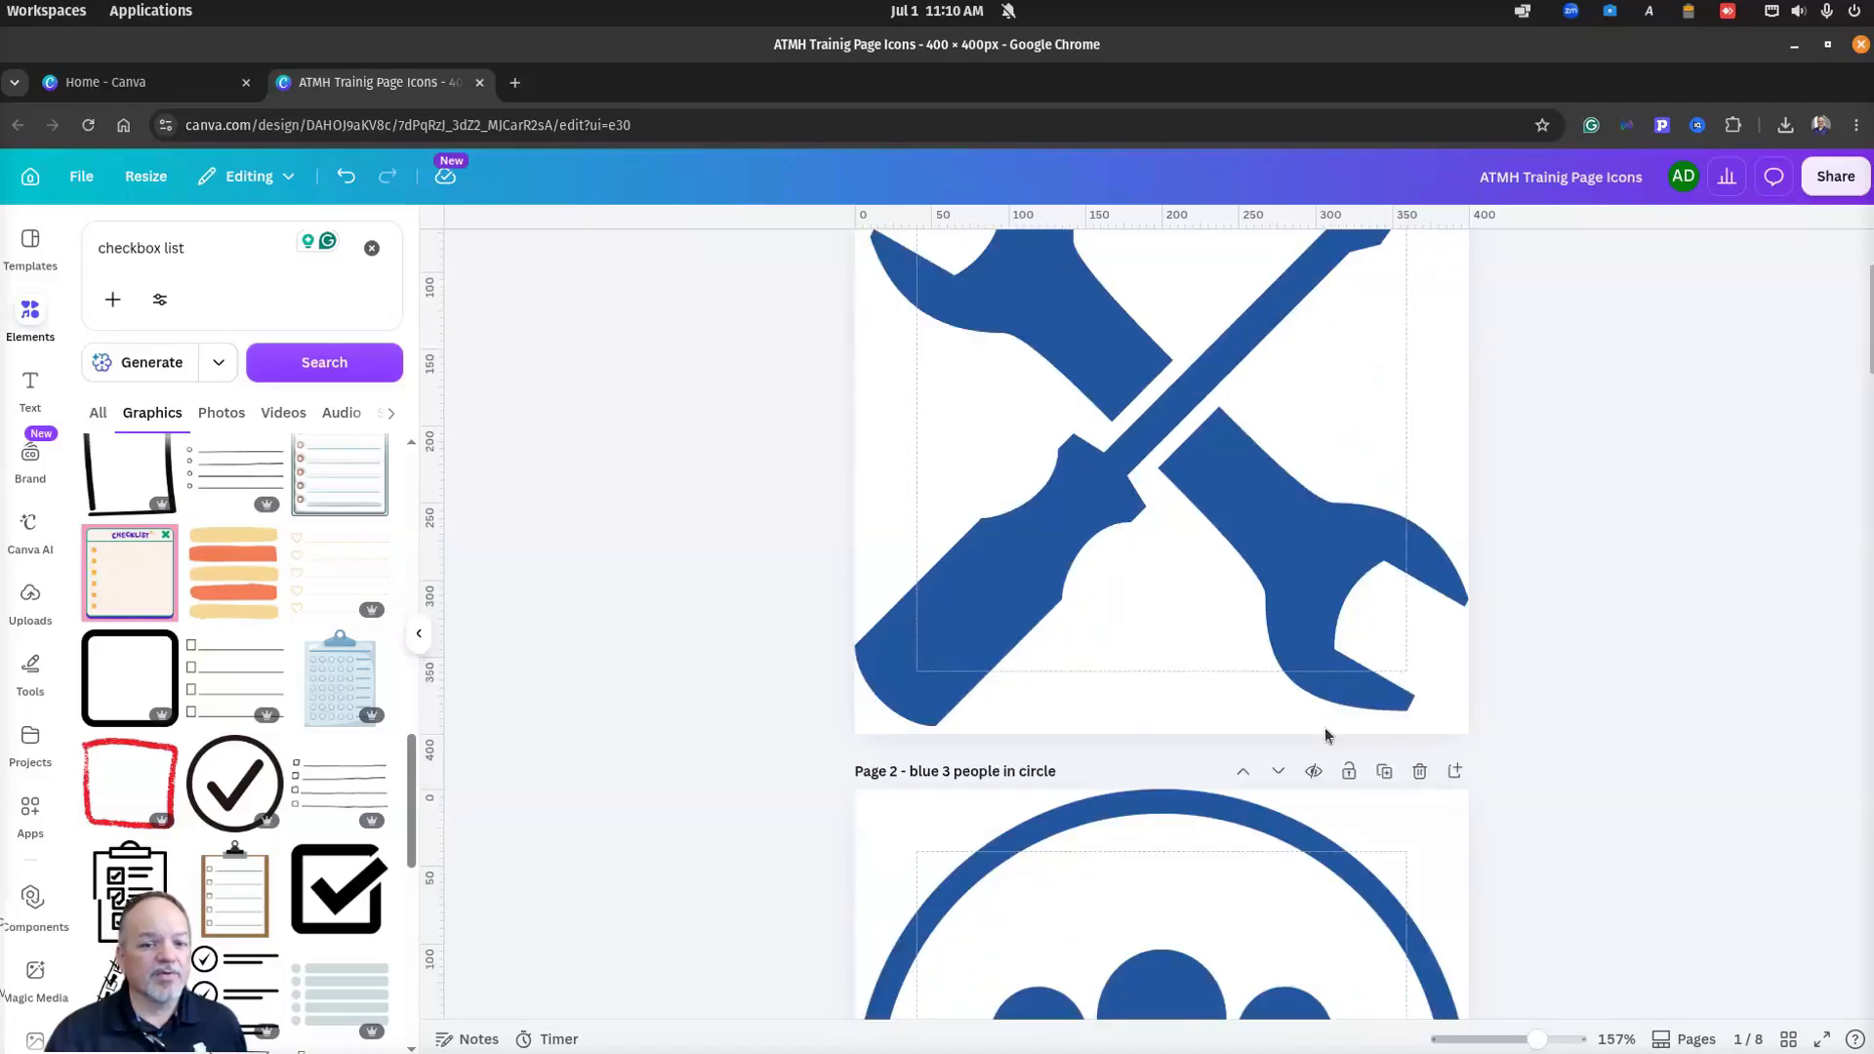
scroll(1174, 820, up, 3)
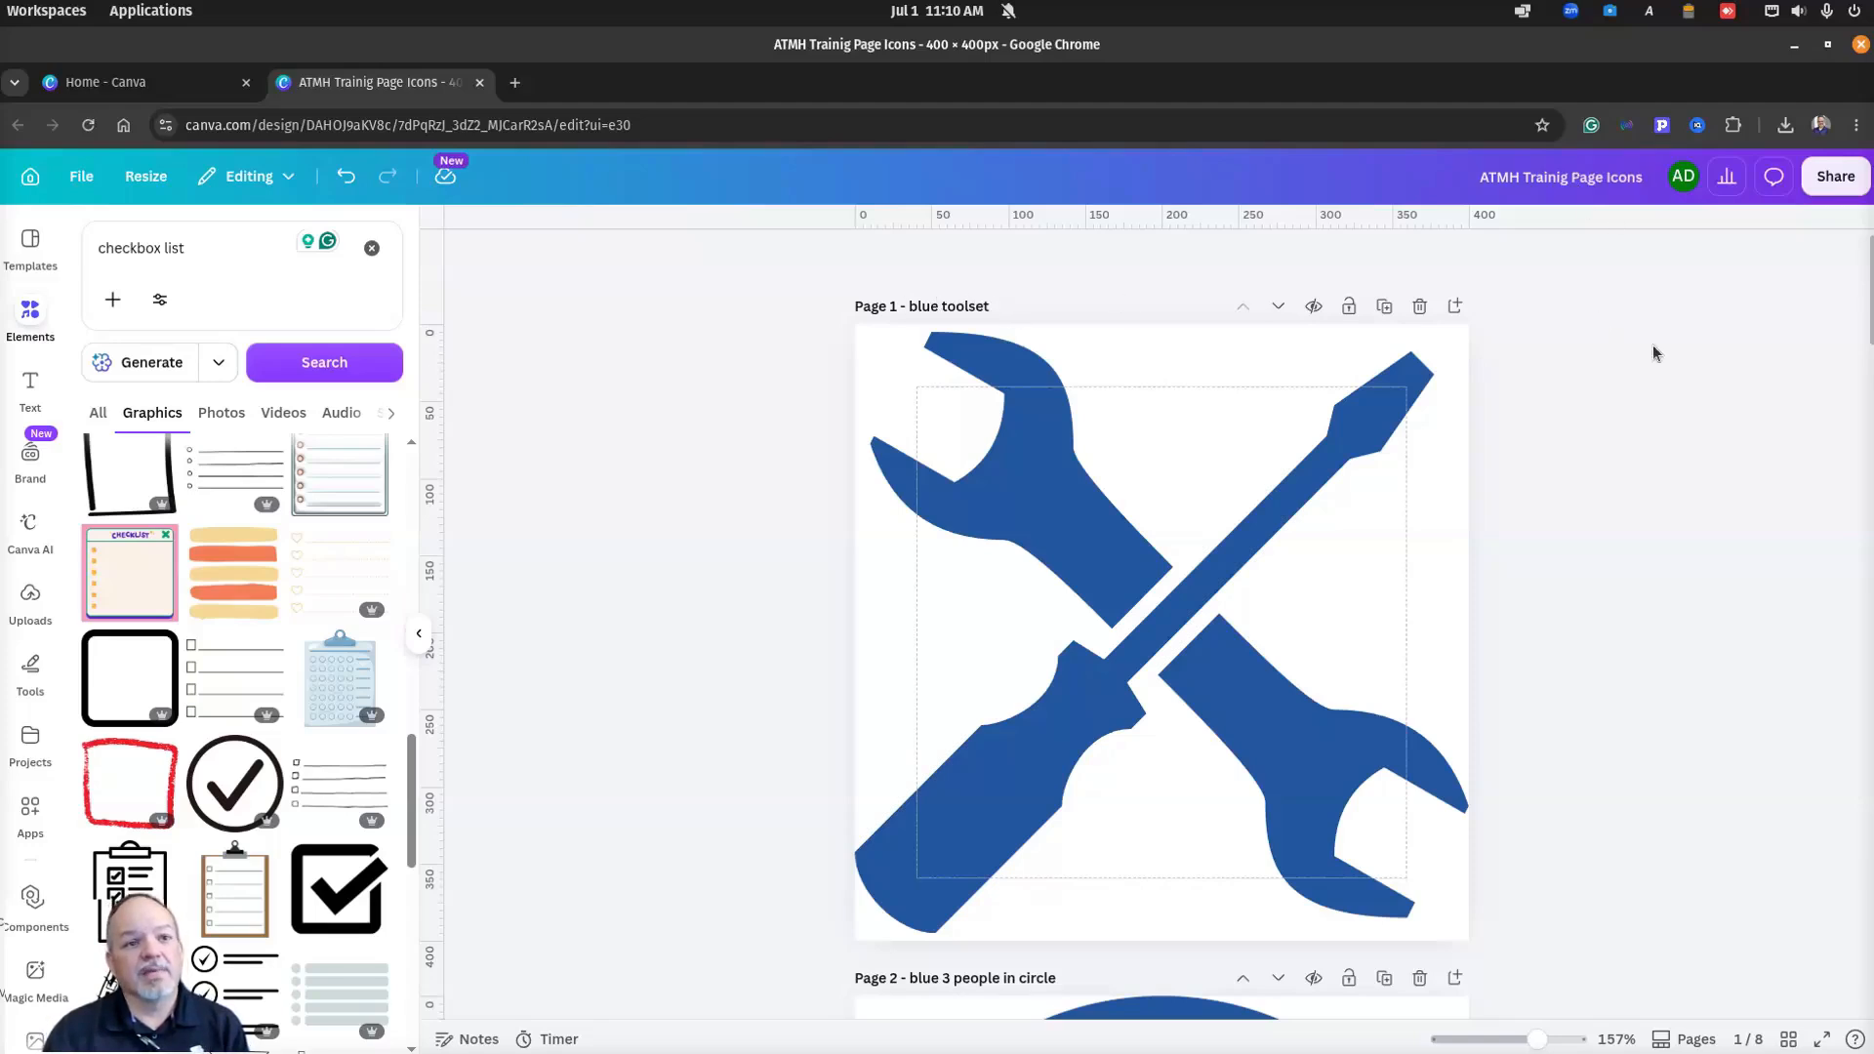
Step: Download pages 1–8 as 400 × 400 px PNG files with a transparent background
click(1832, 183)
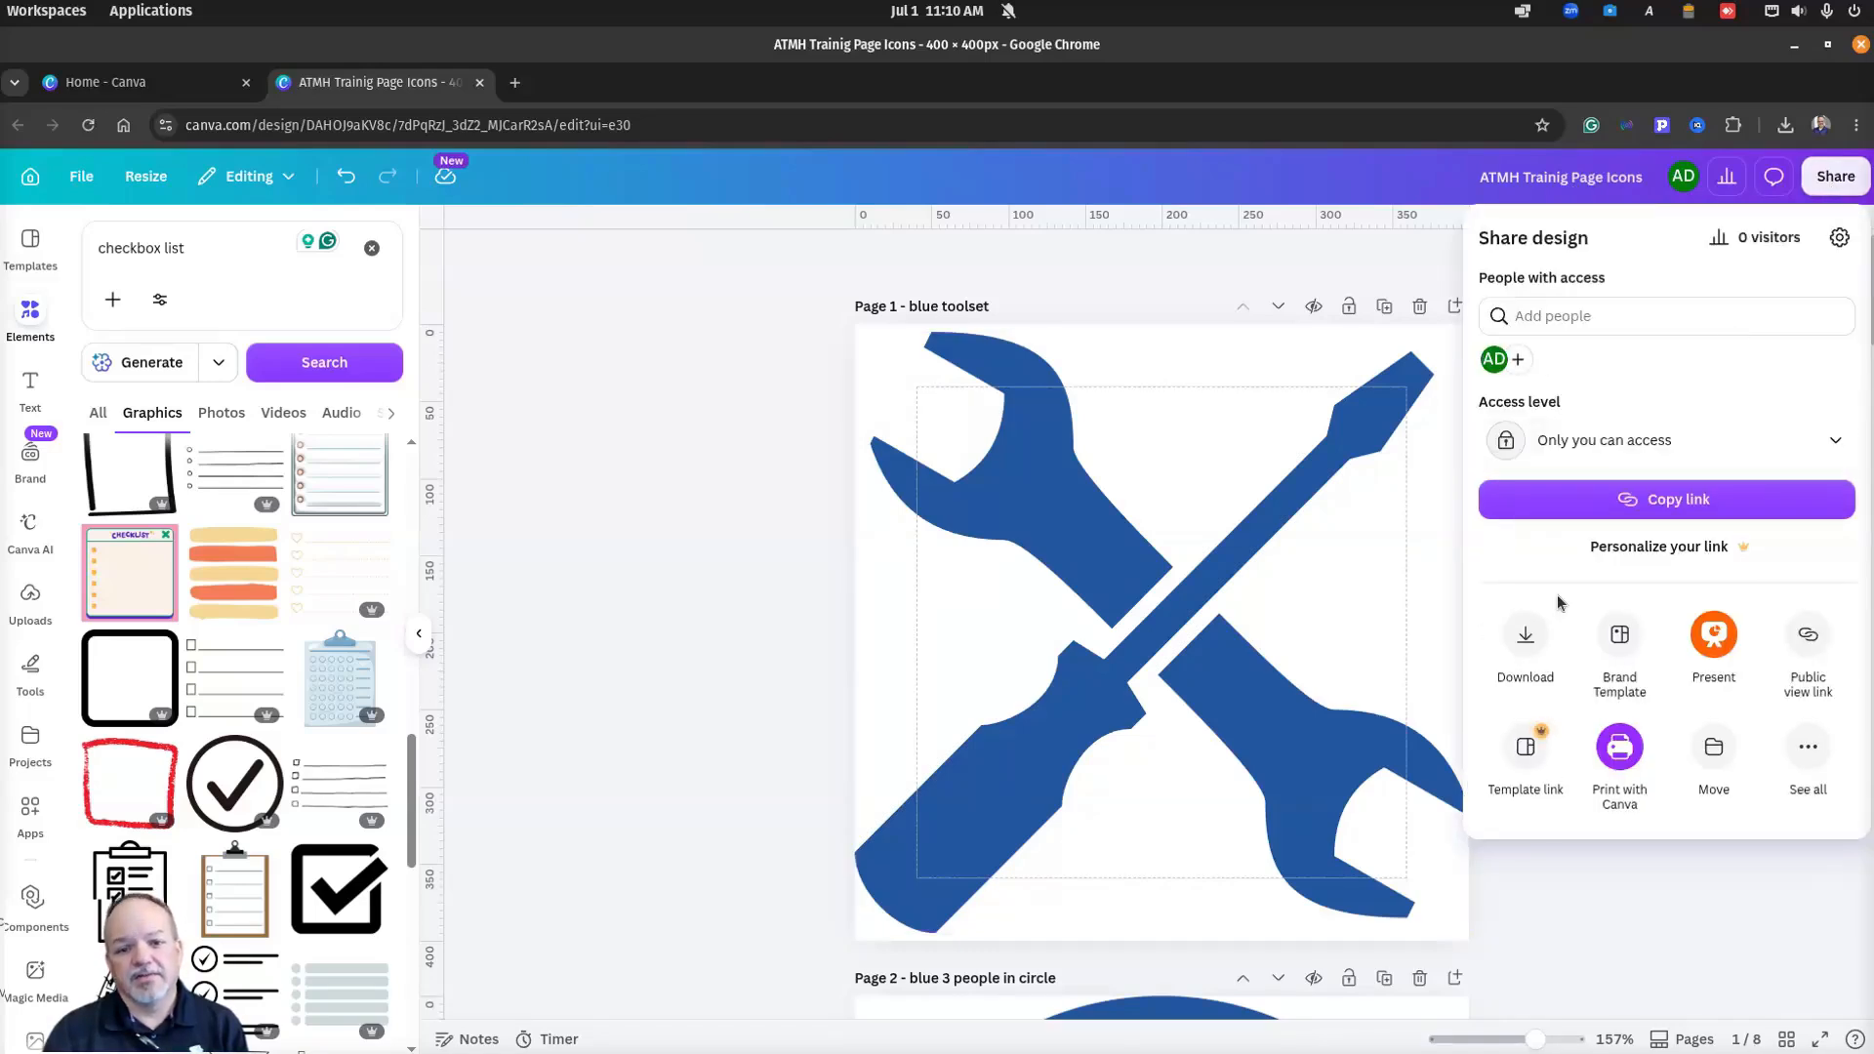
click(1525, 636)
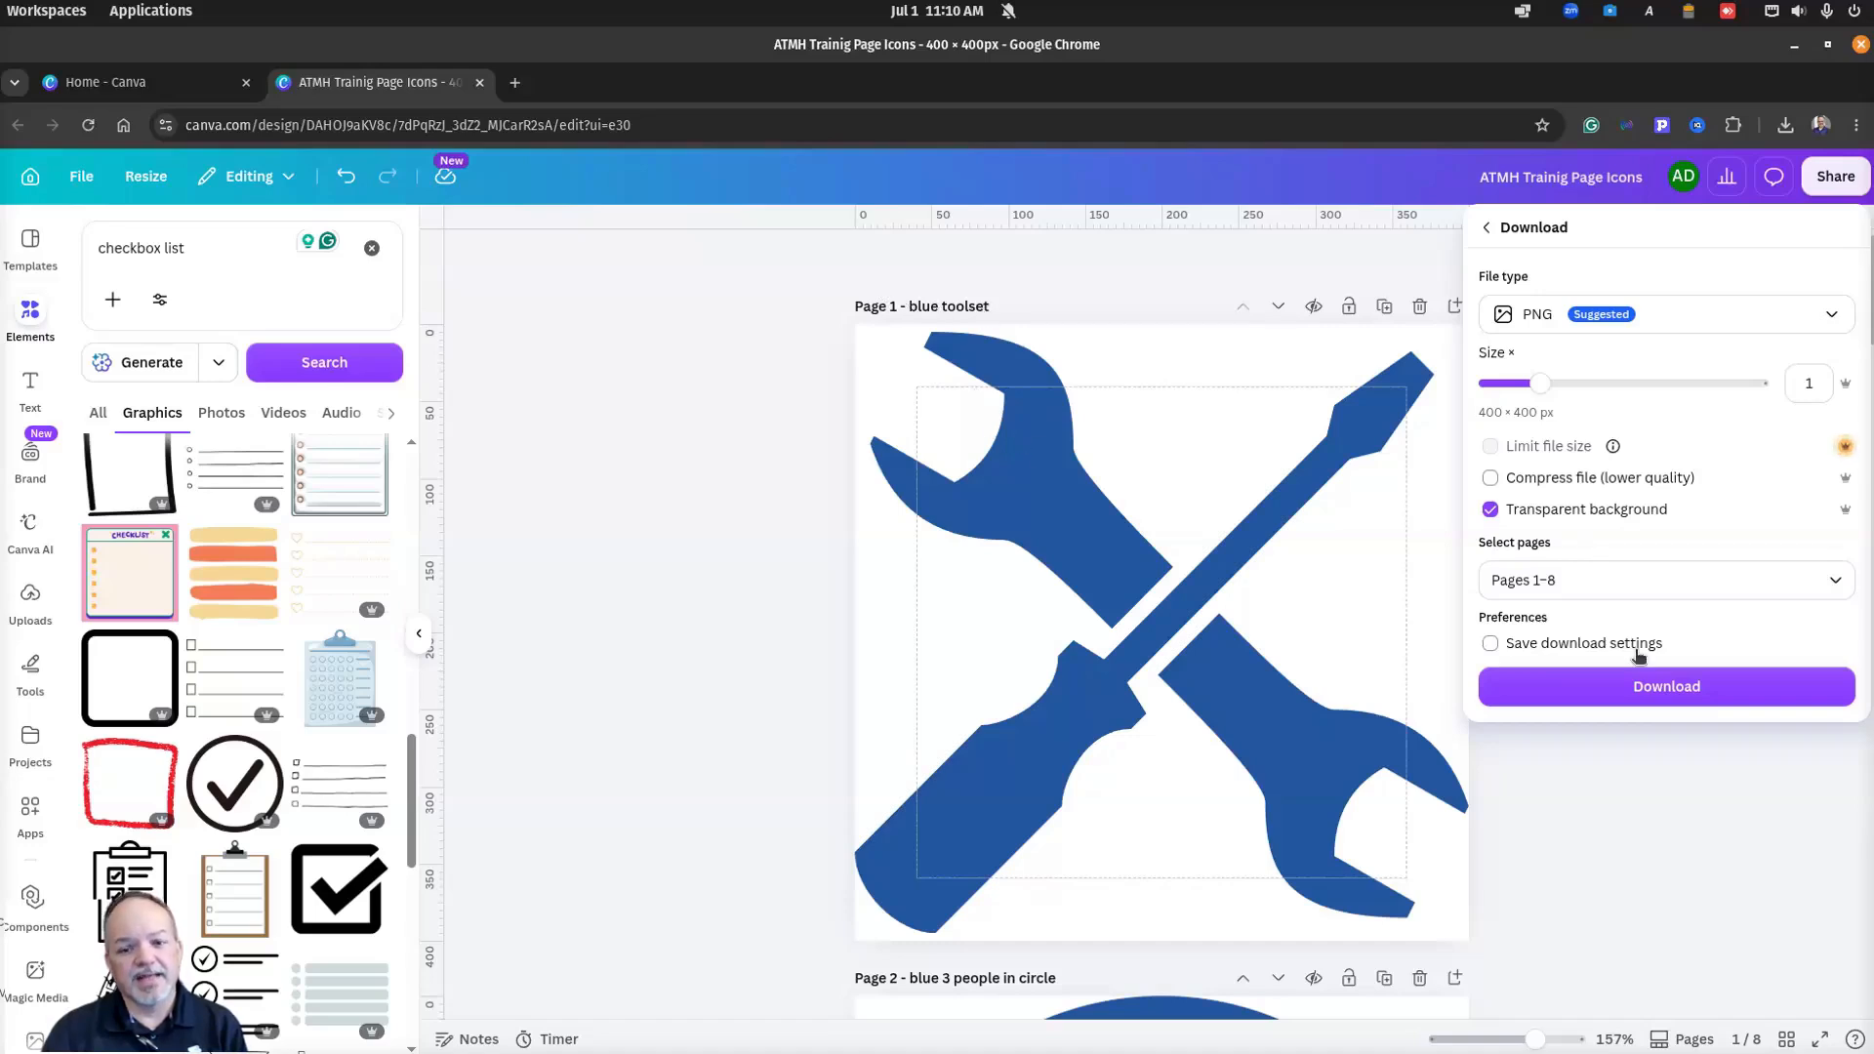
click(1667, 688)
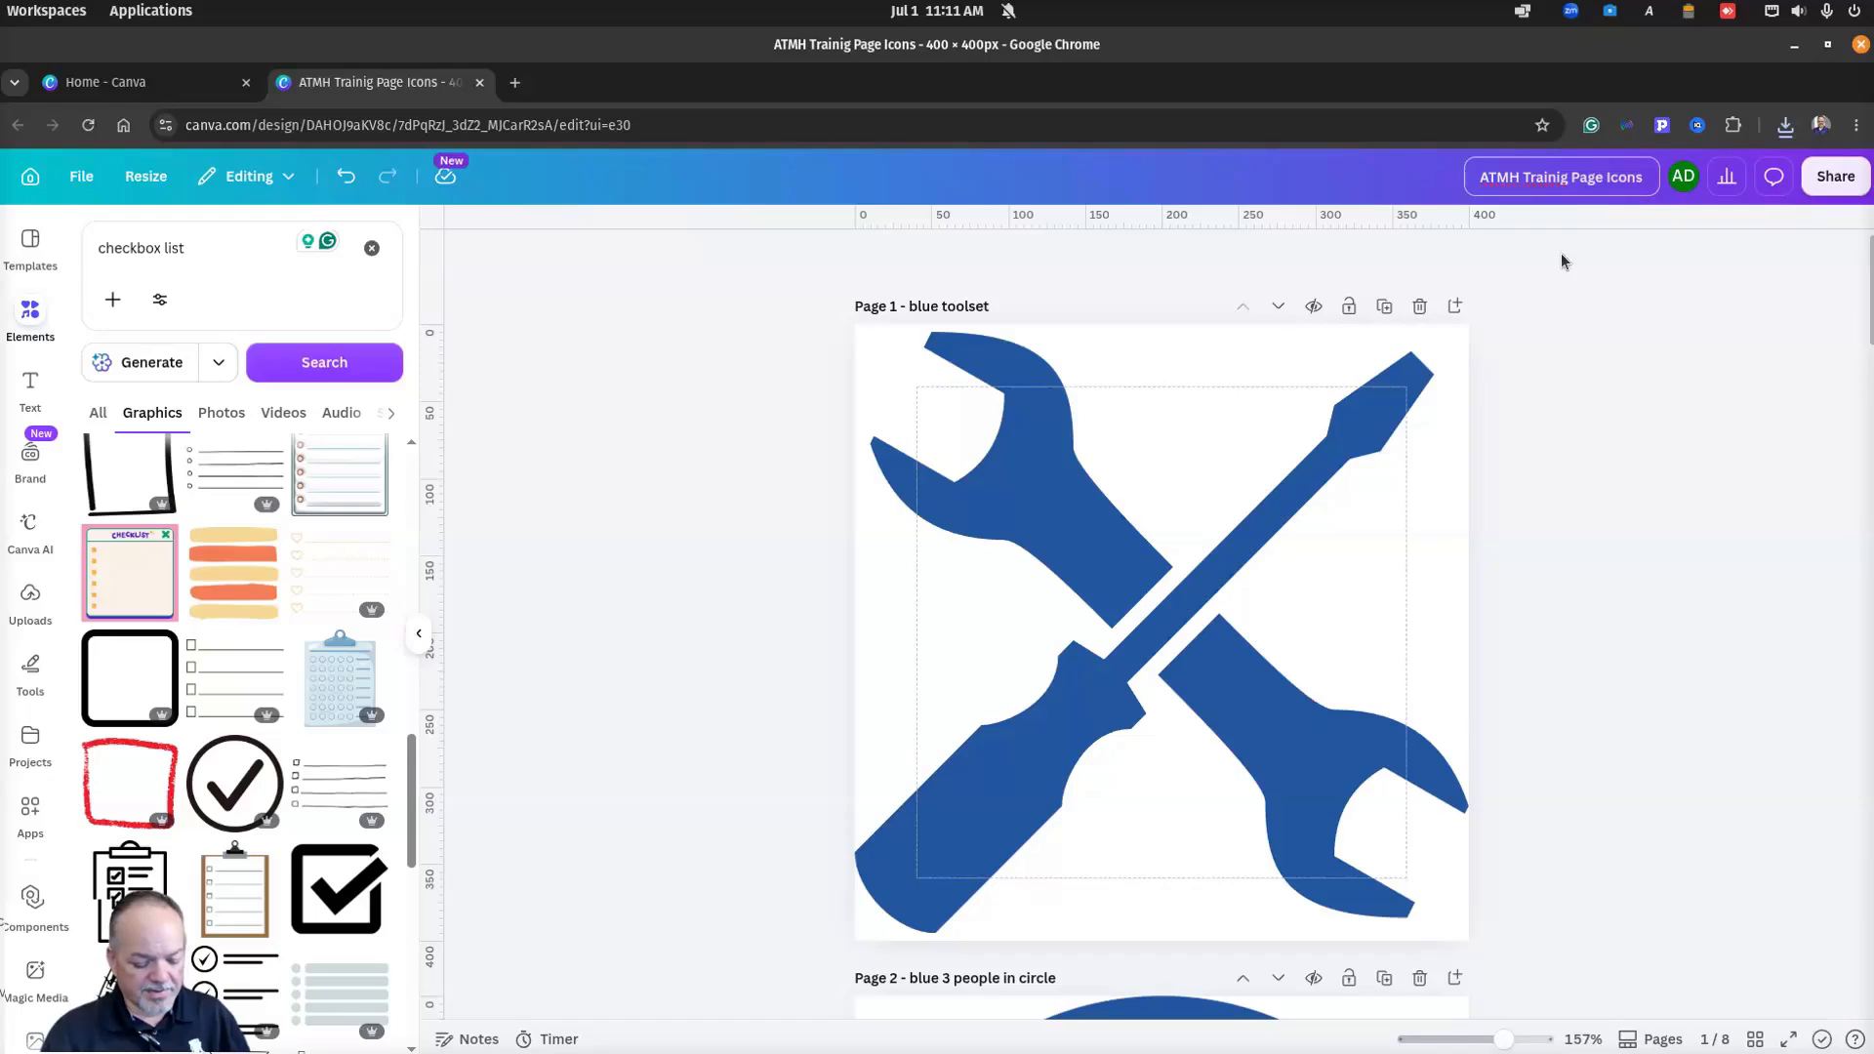
Step: Correct the spelling of the design's name to "ATMH Training Page Icons"
text(n)
key(Return)
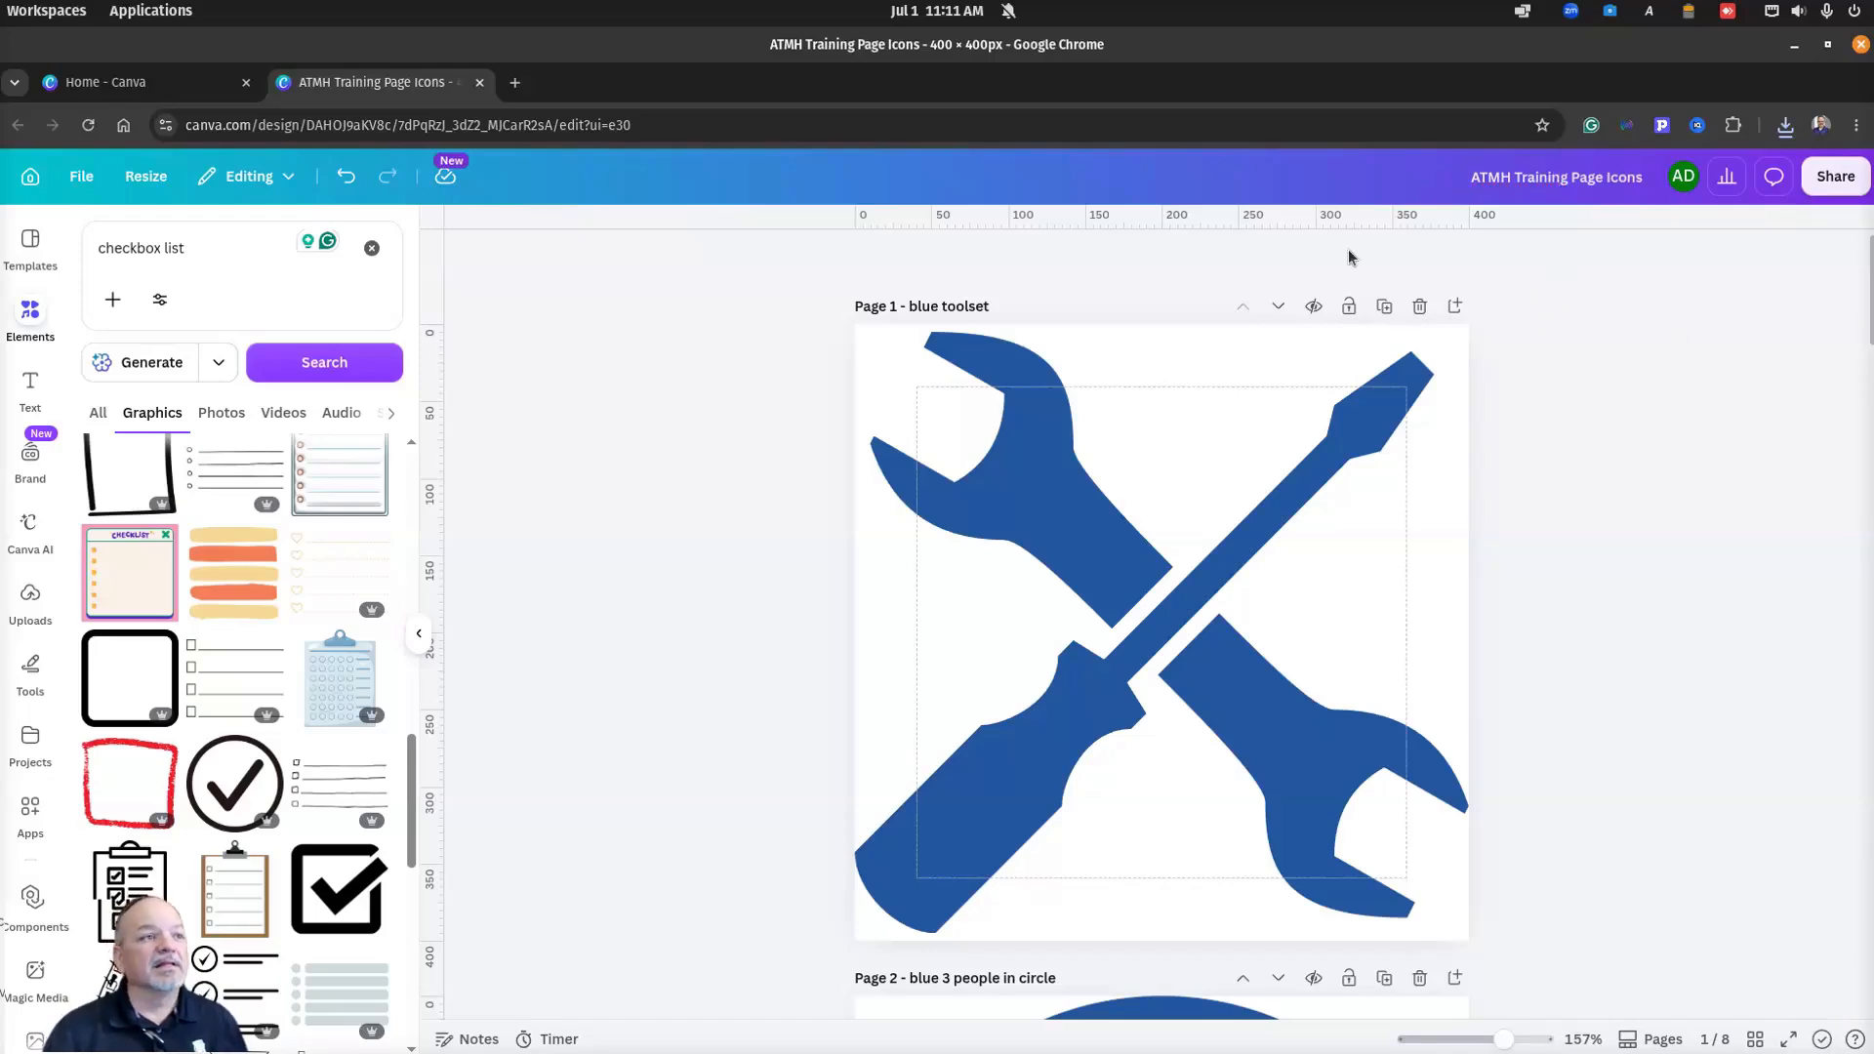
Step: Open the downloaded icons zip to check the file names inside, and close it again
click(1784, 127)
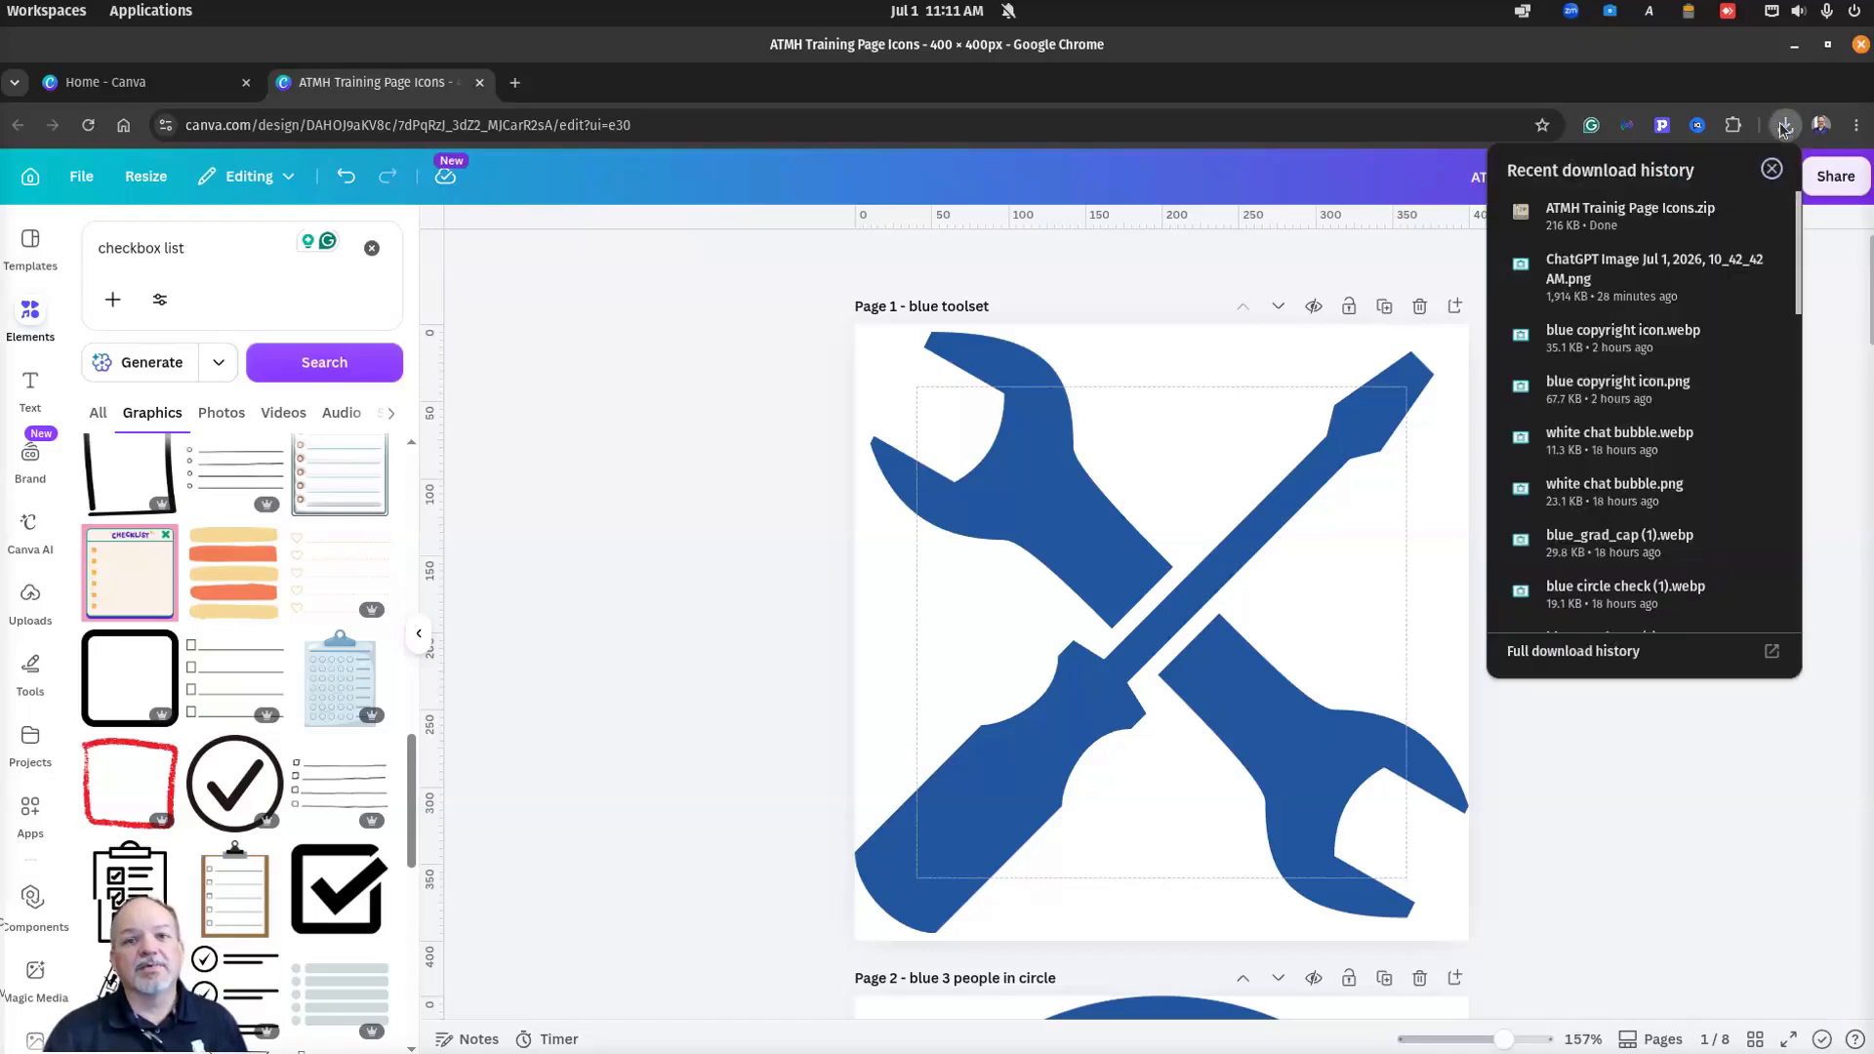
click(1602, 220)
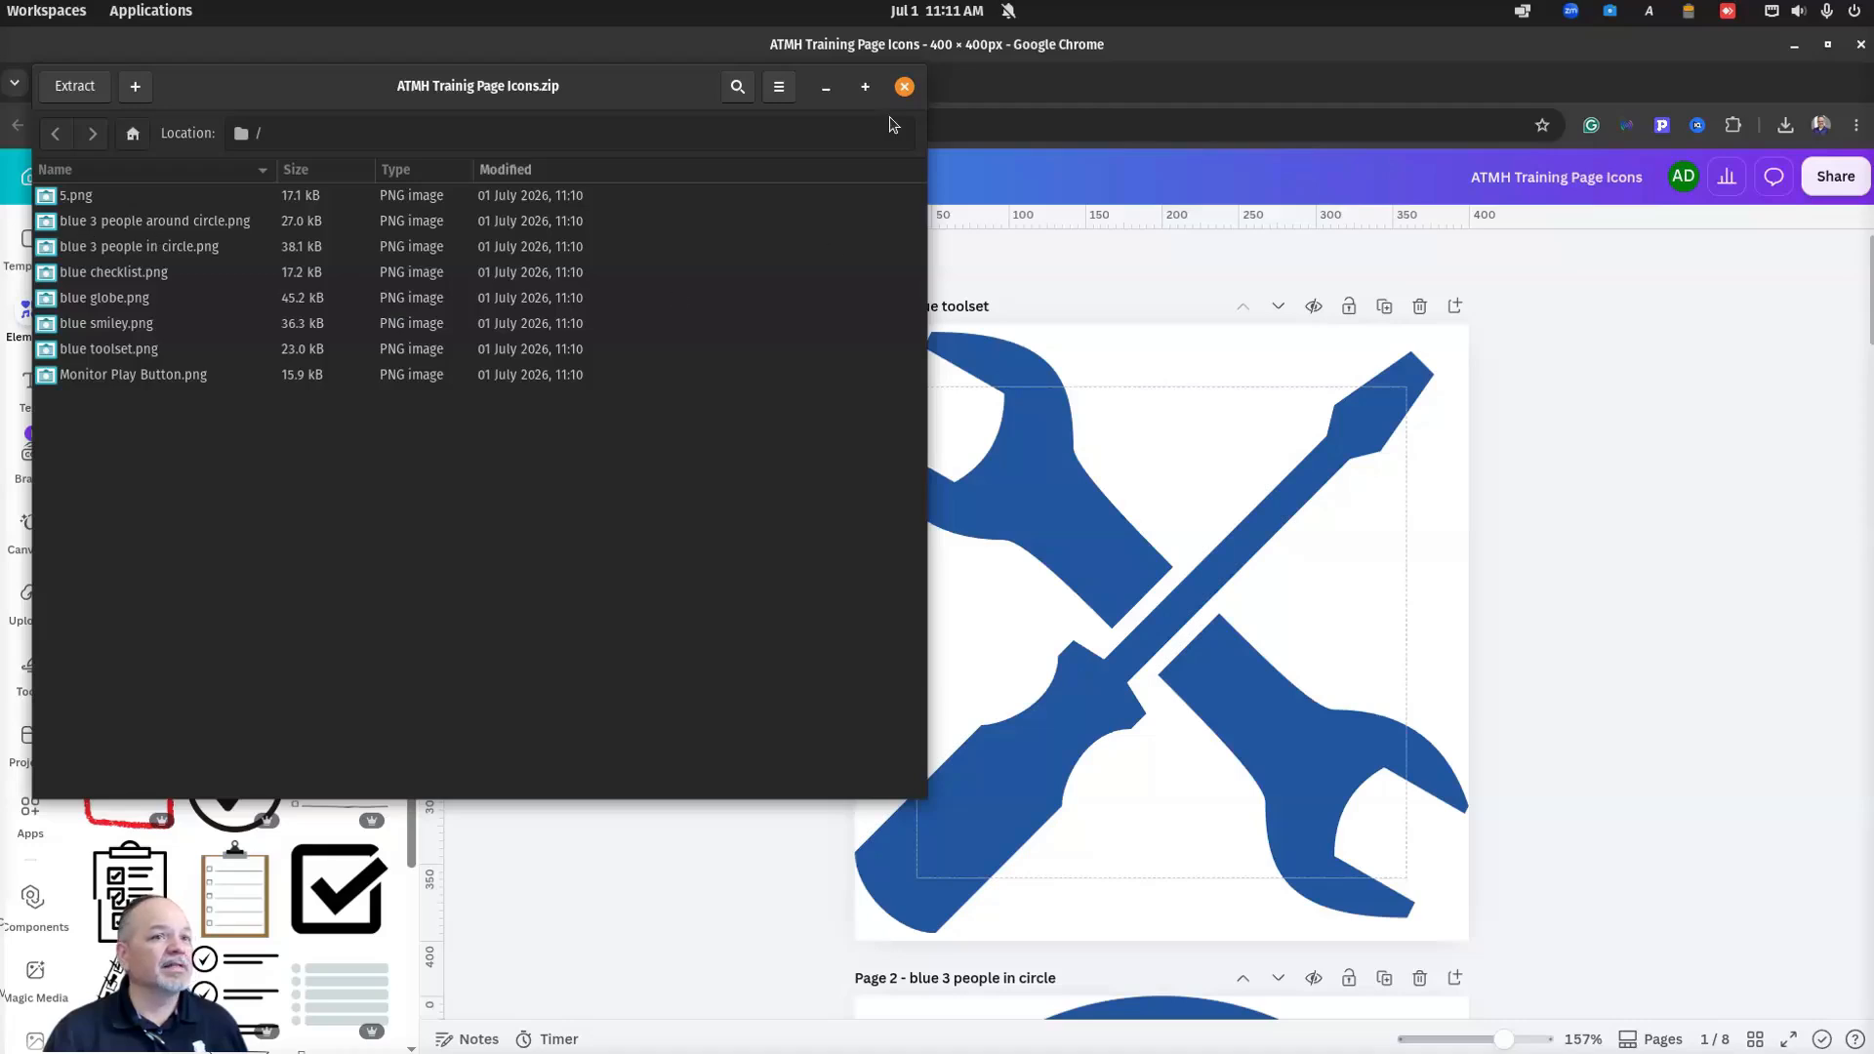
click(904, 88)
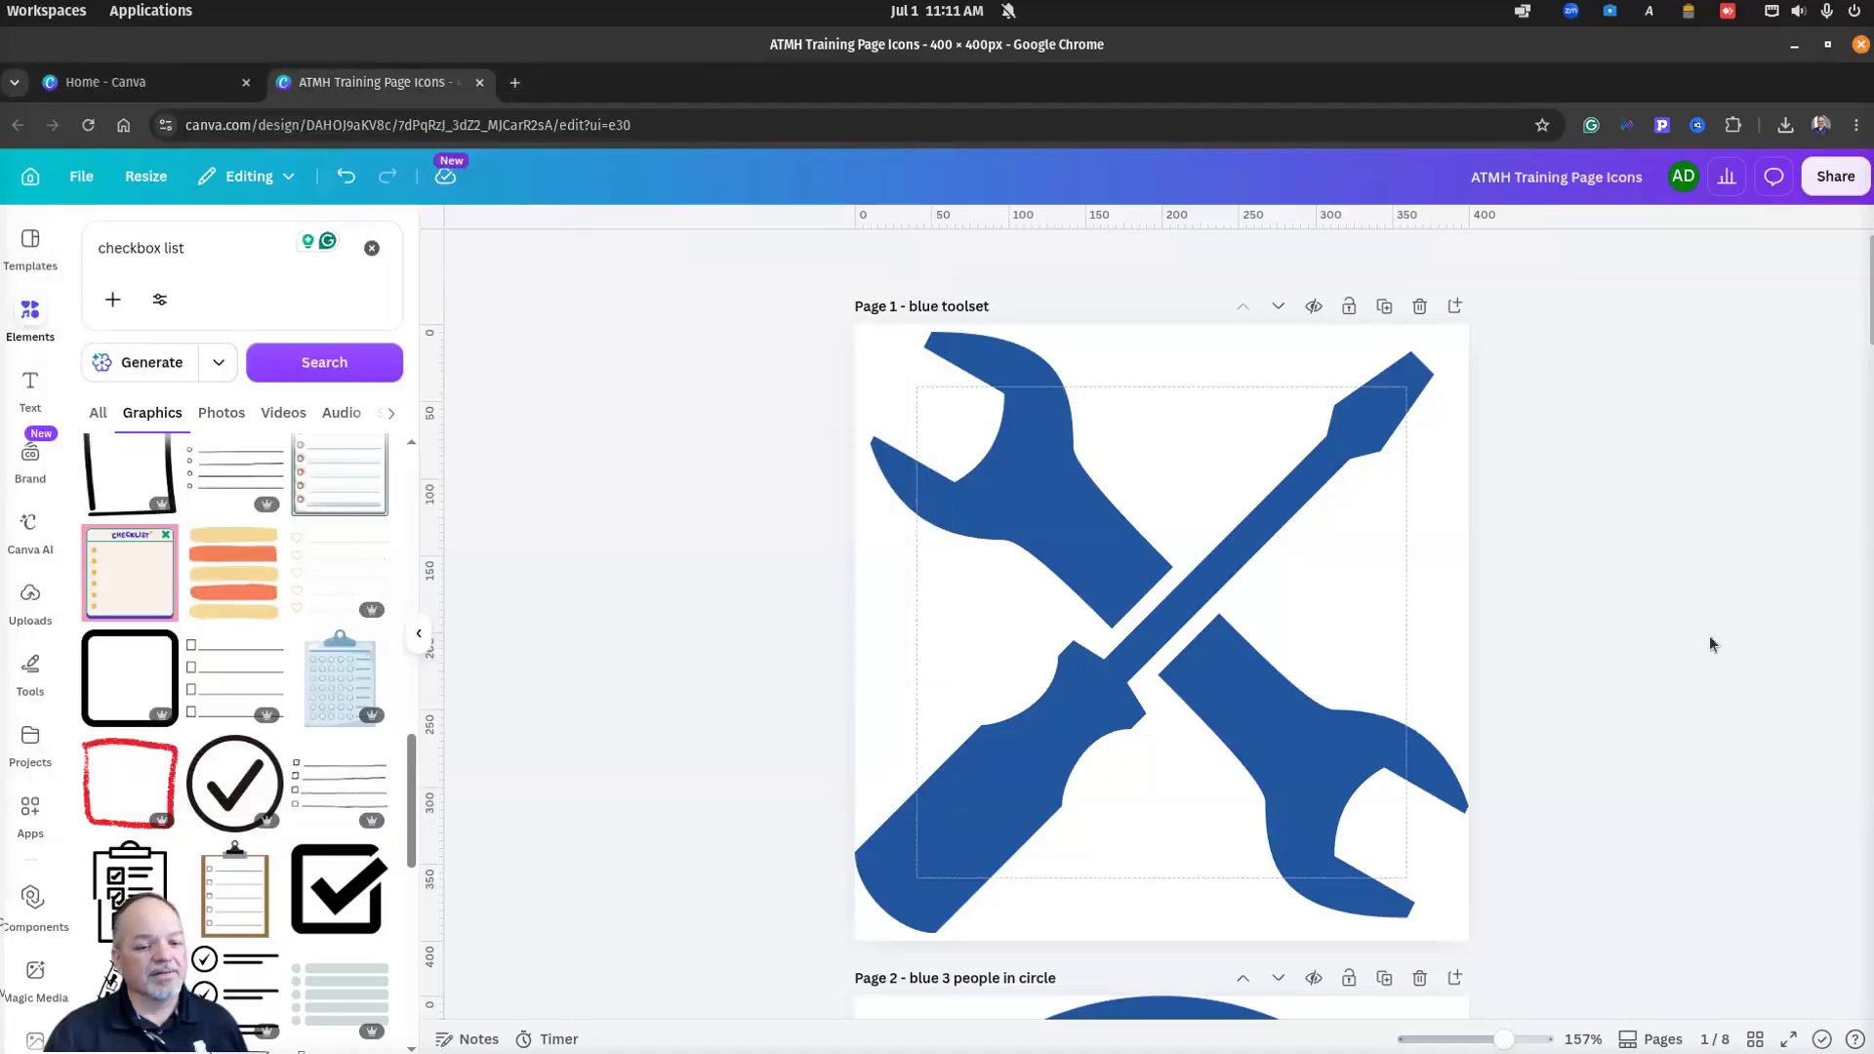
Step: Title page 5, the rocket icon page, "blue rocket"
scroll(1708, 635, down, 5)
scroll(1698, 665, down, 10)
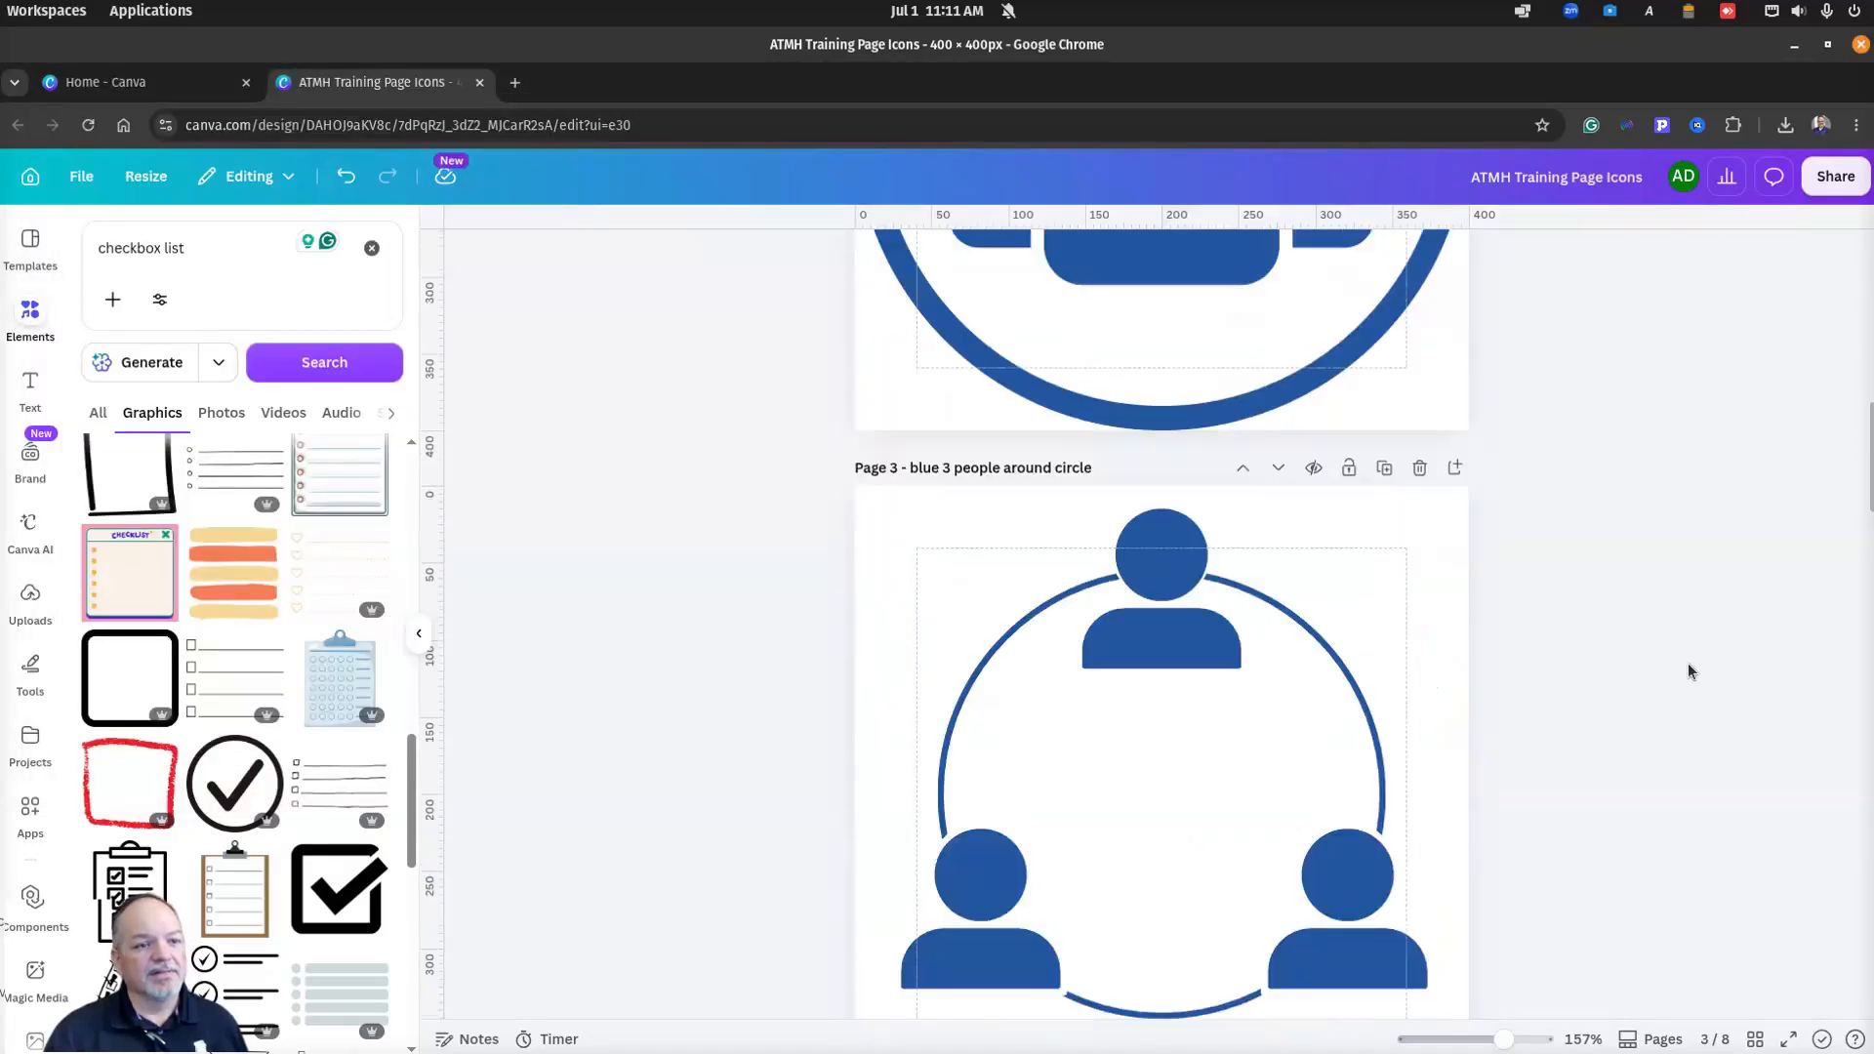
scroll(1689, 663, down, 5)
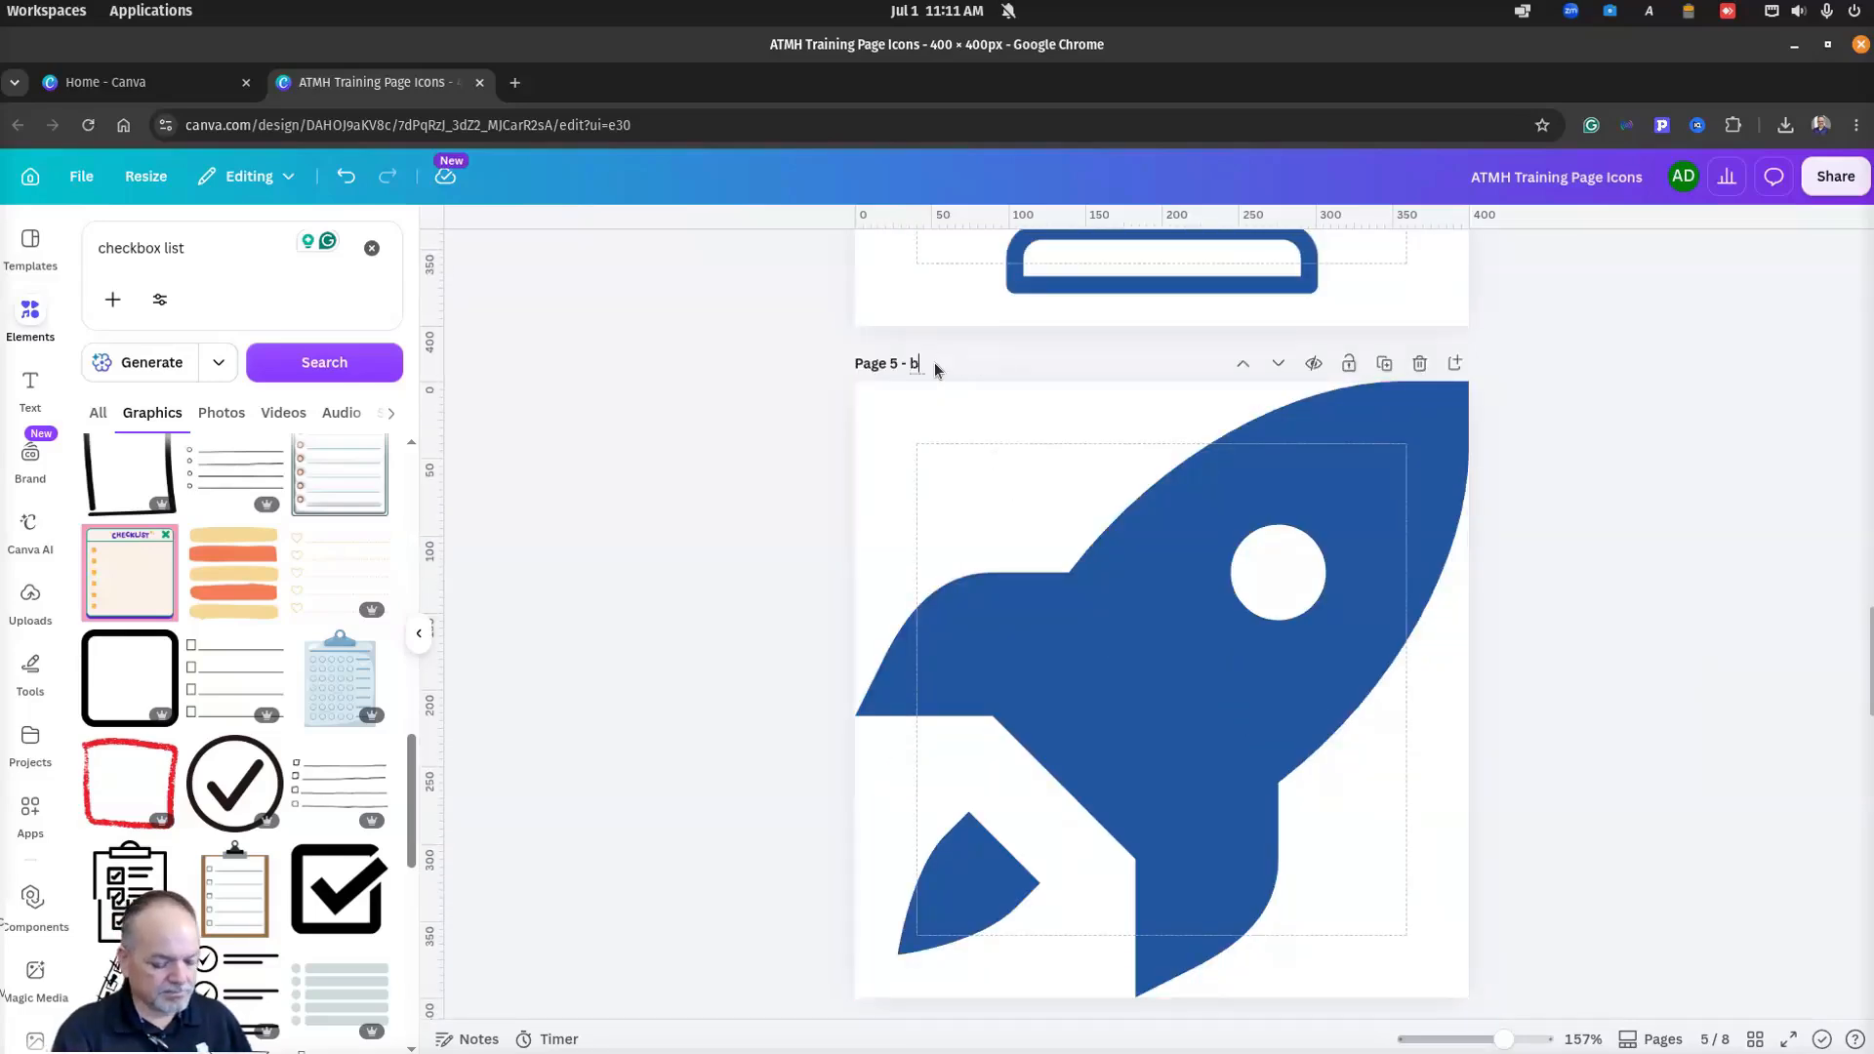
text(lue rocke)
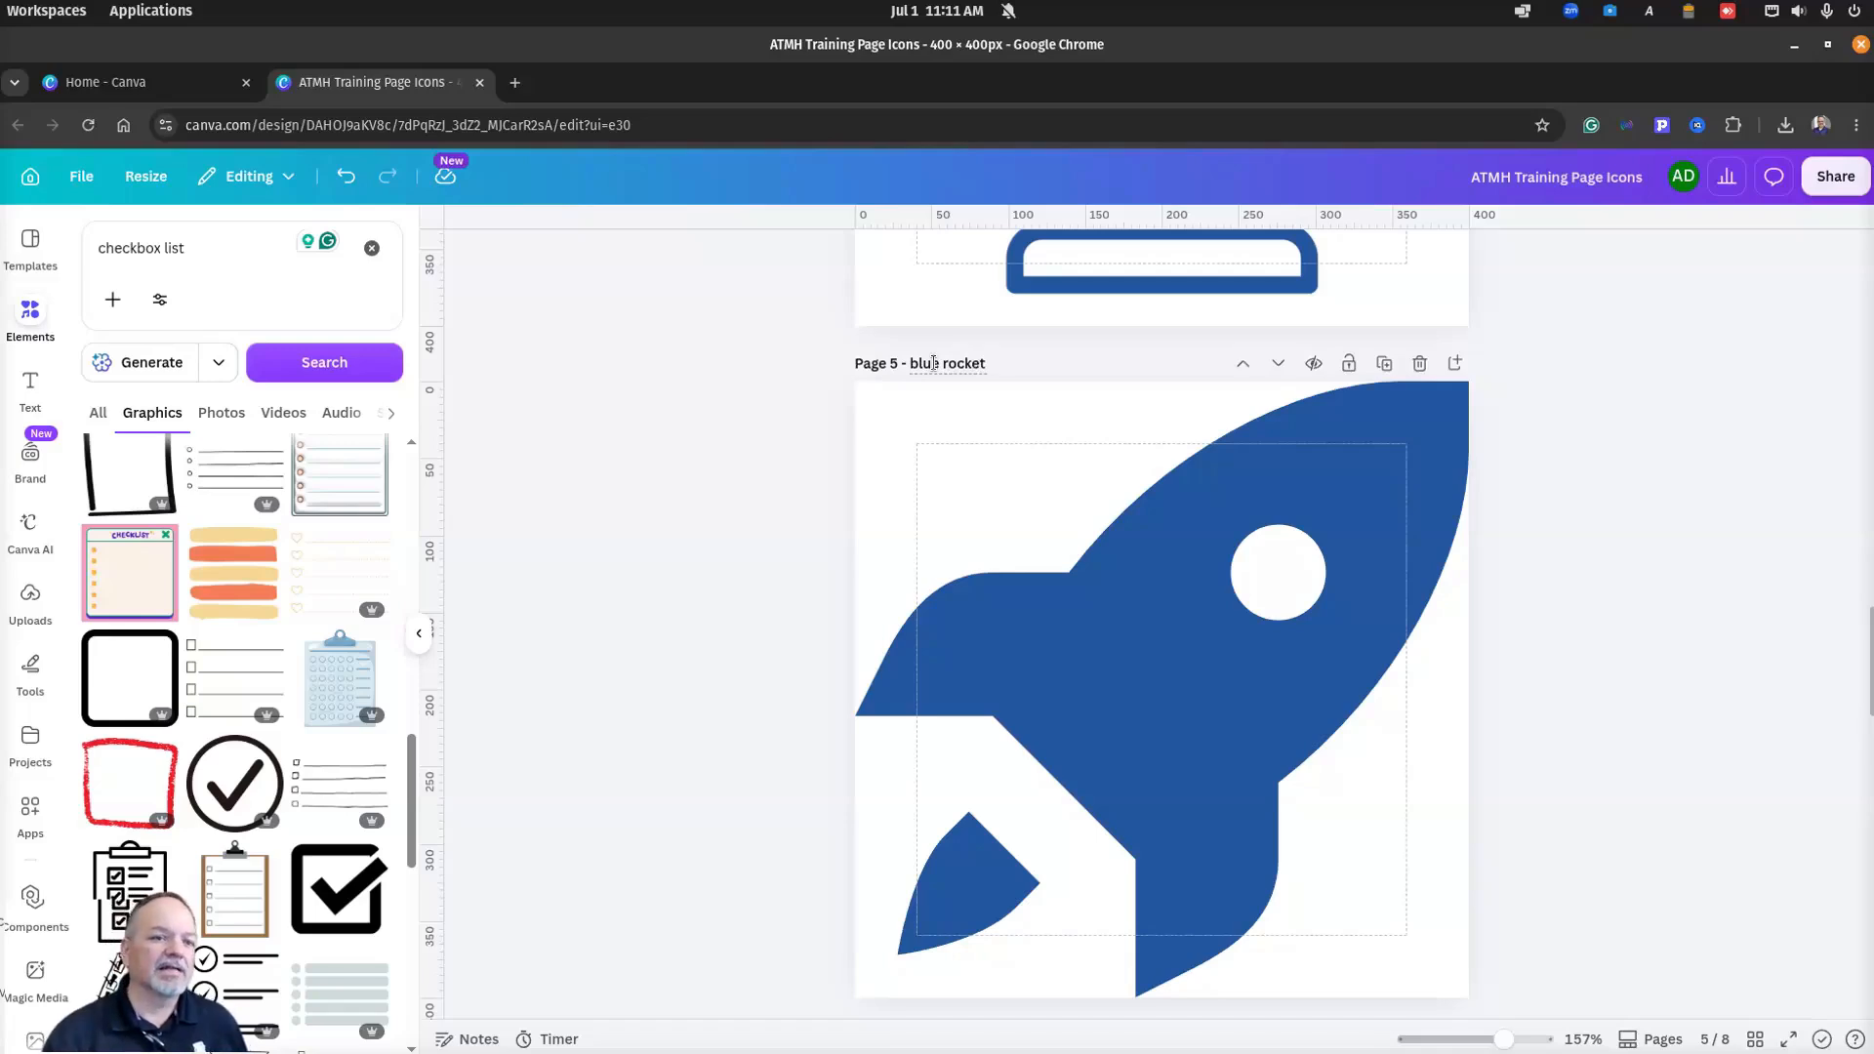
text(t)
click(599, 502)
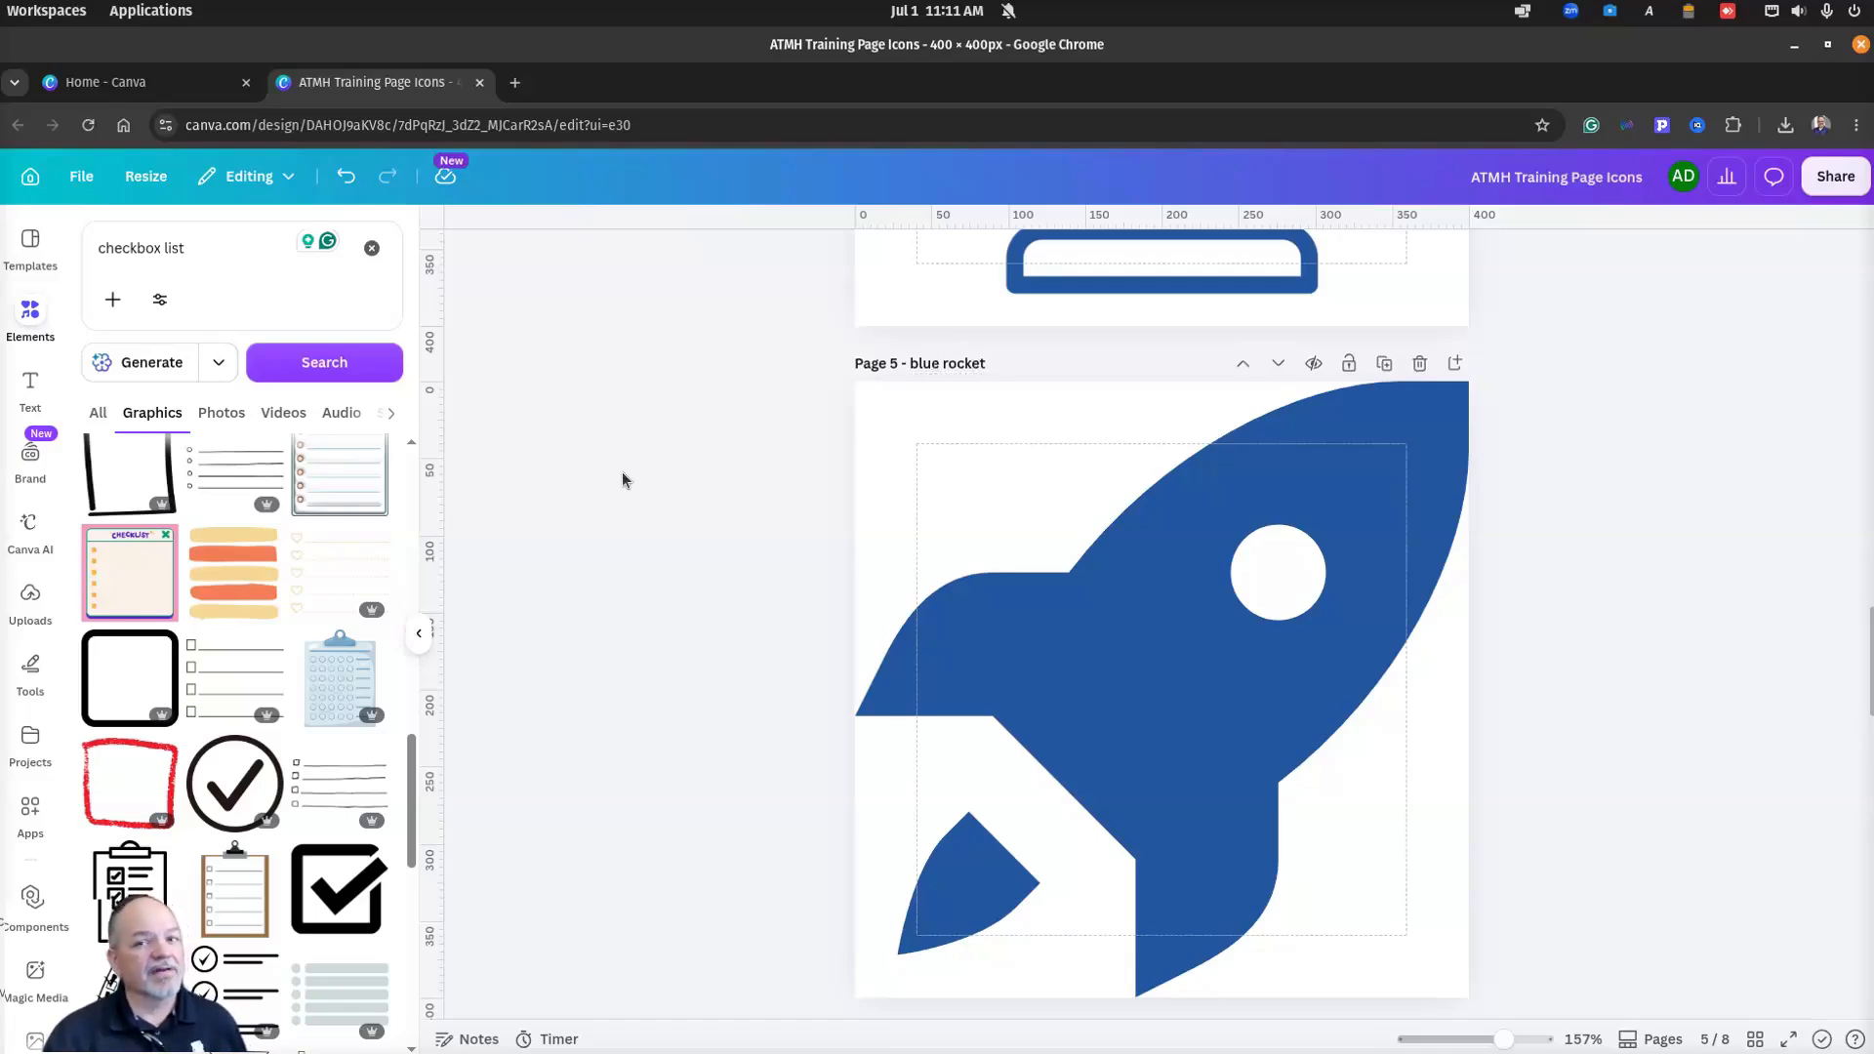
Step: Switch to the file manager and correct the downloaded icons zip's name to "ATMH Training Page Icons.zip"
mouse_move(1210, 1049)
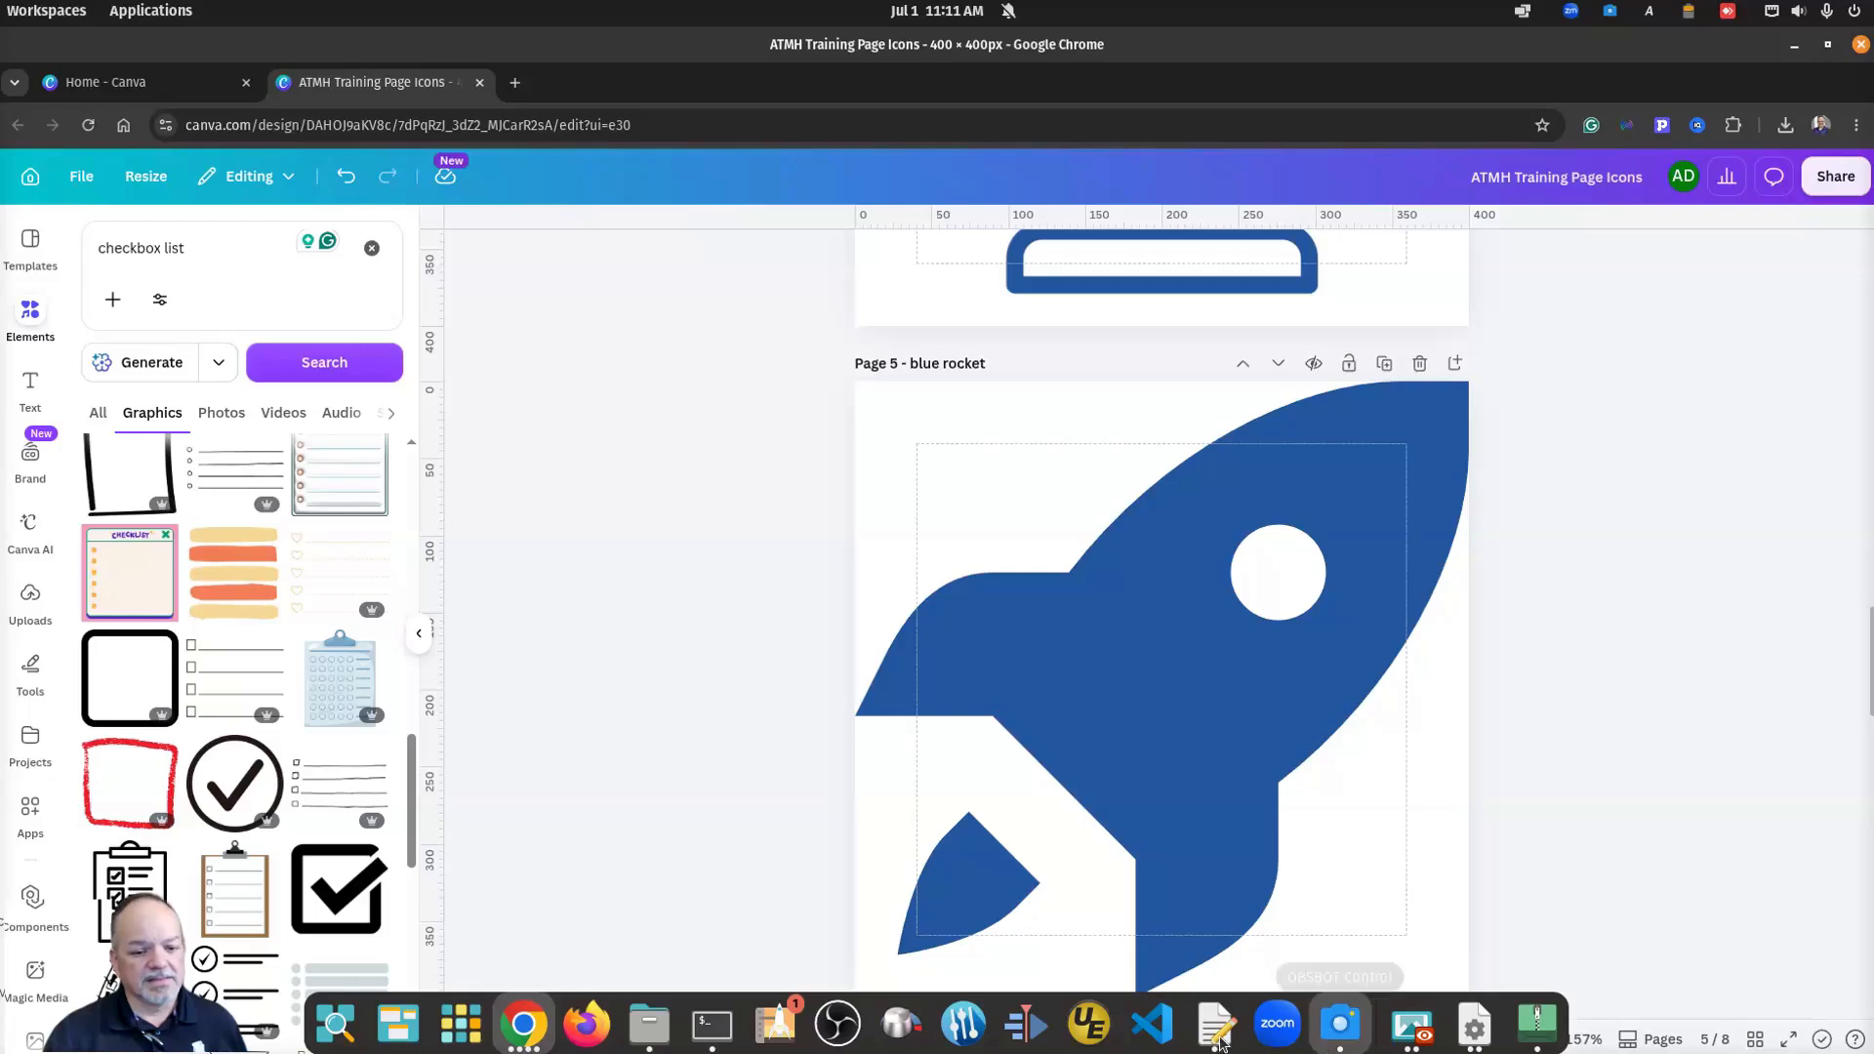
click(647, 1018)
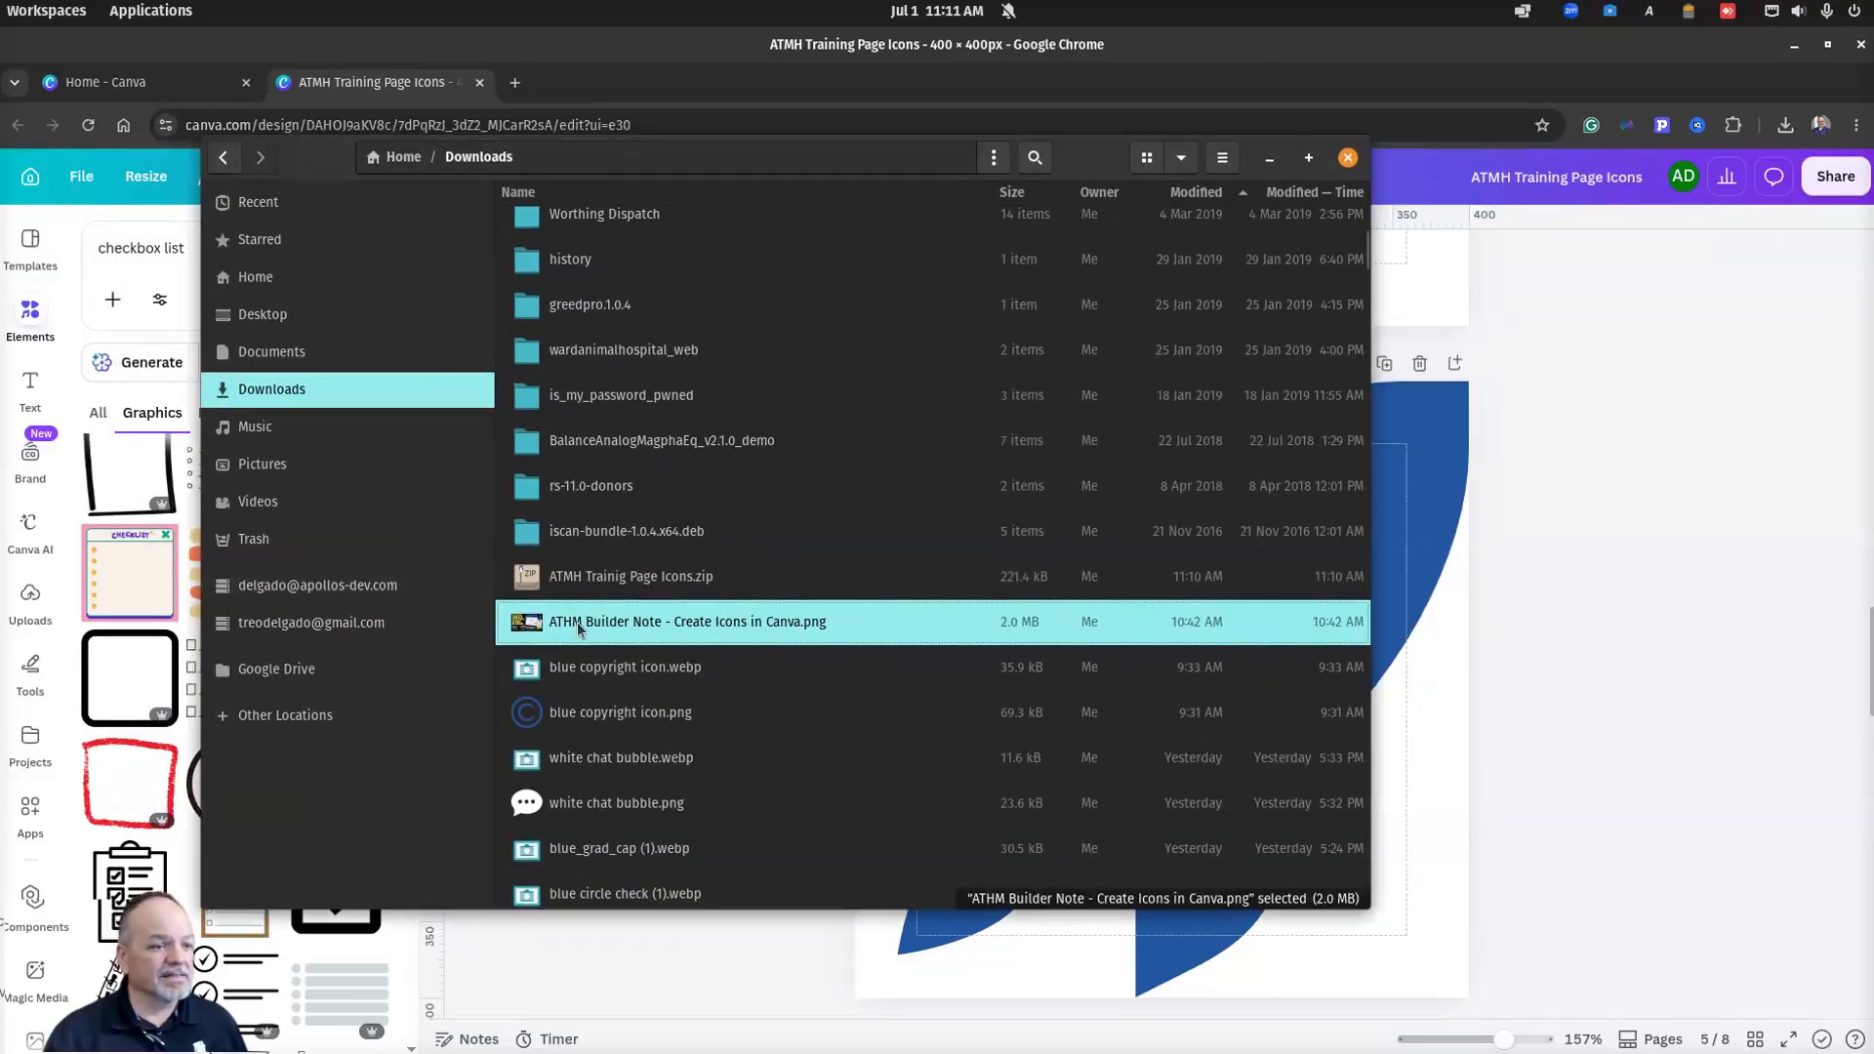
click(580, 586)
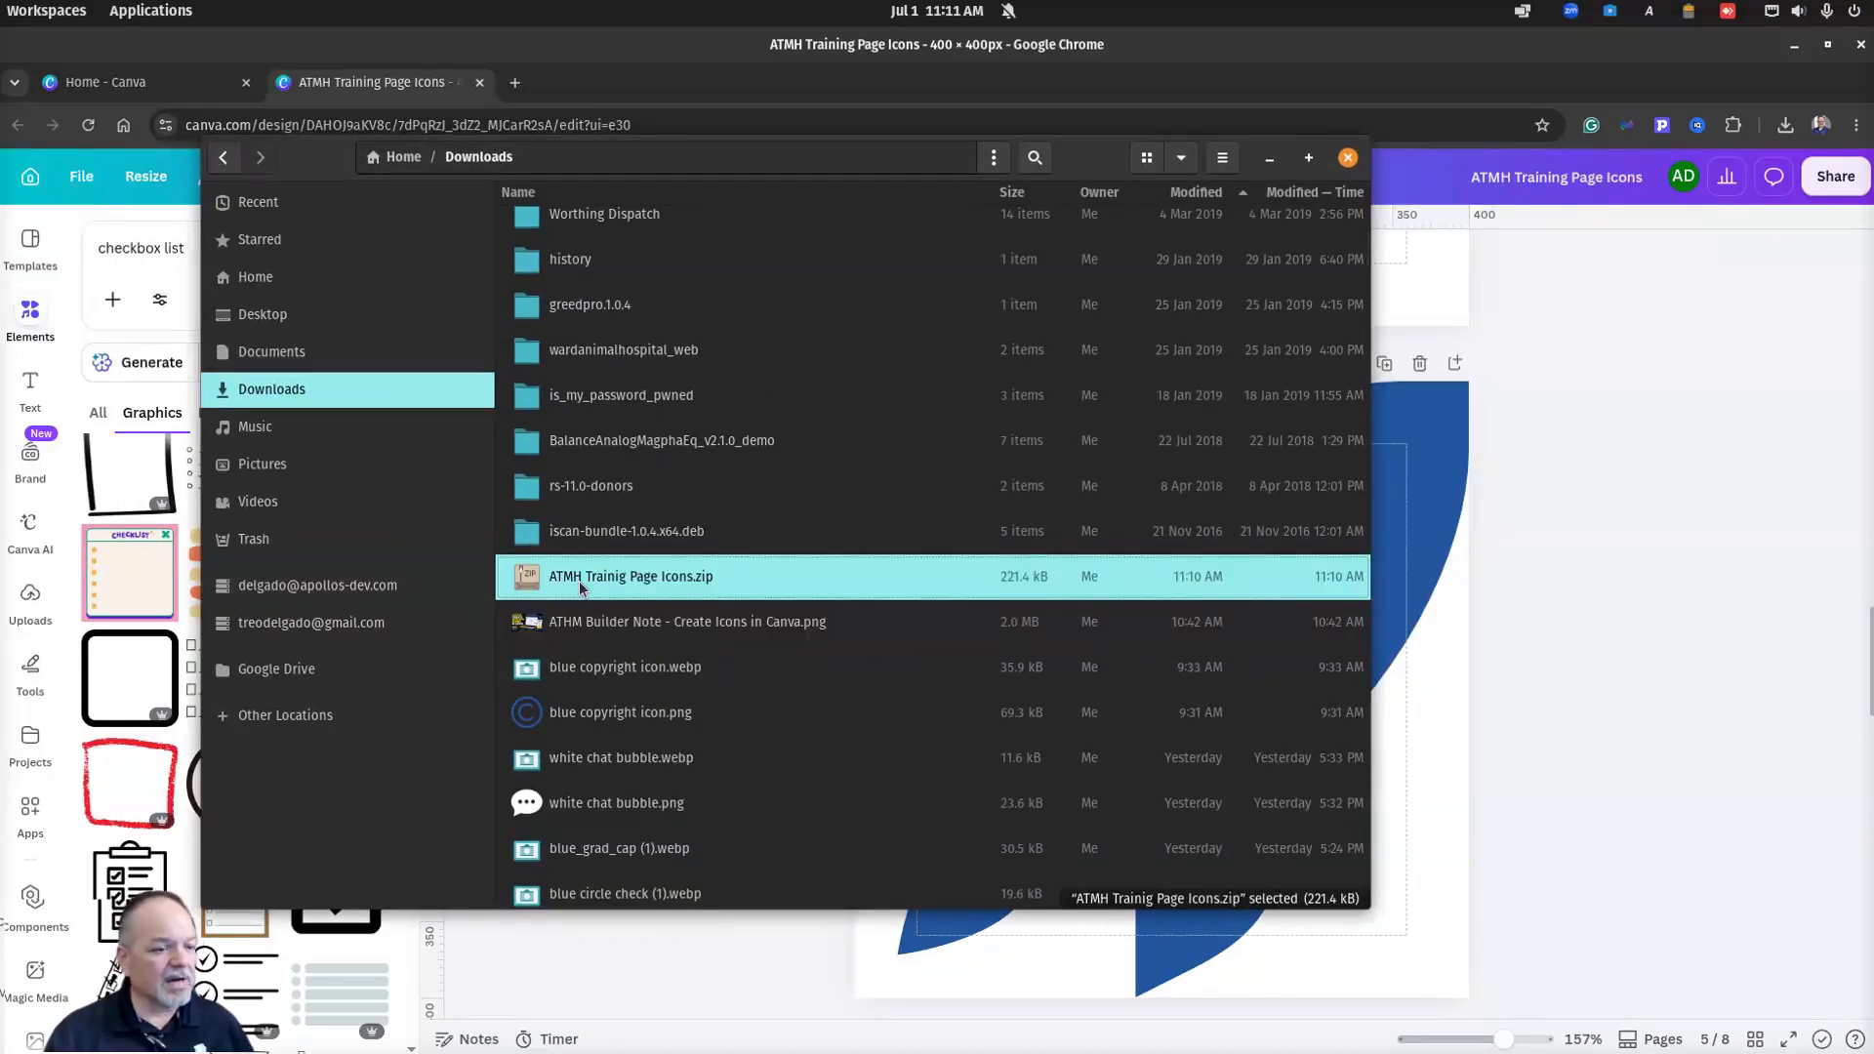
key(F2)
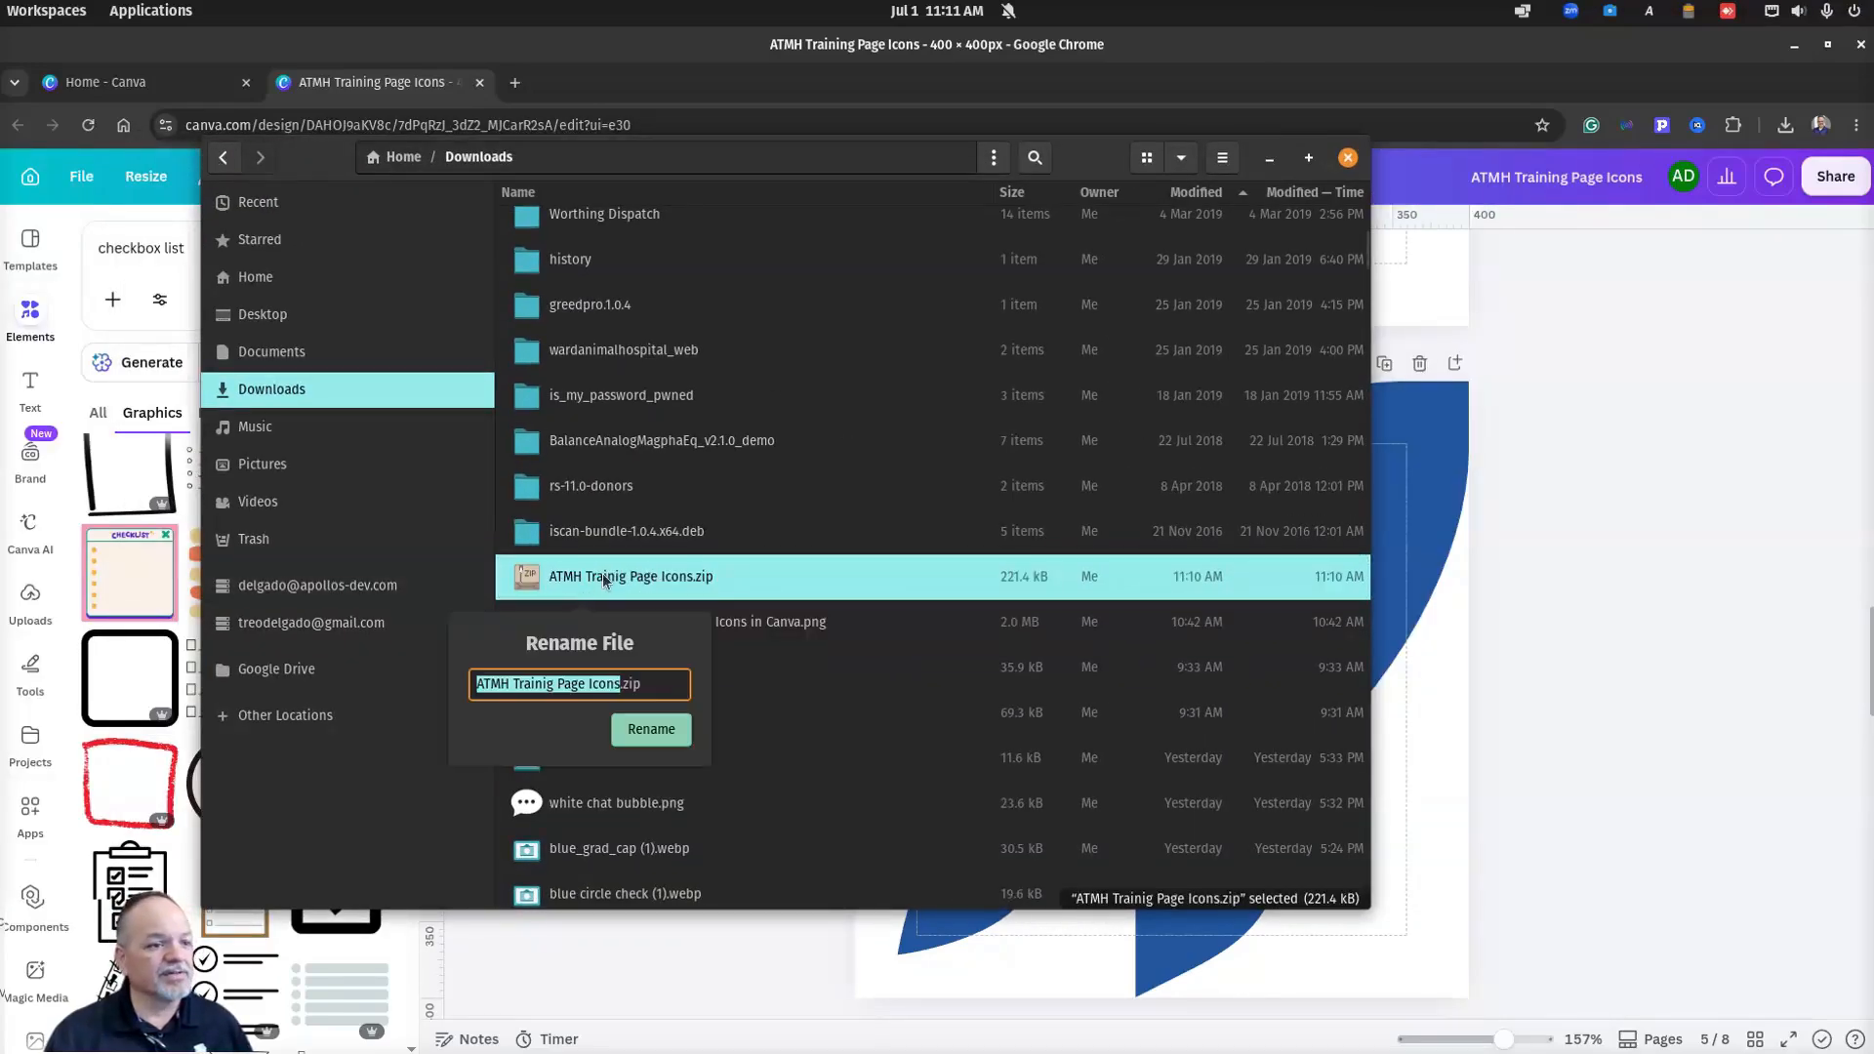
click(549, 696)
text(n)
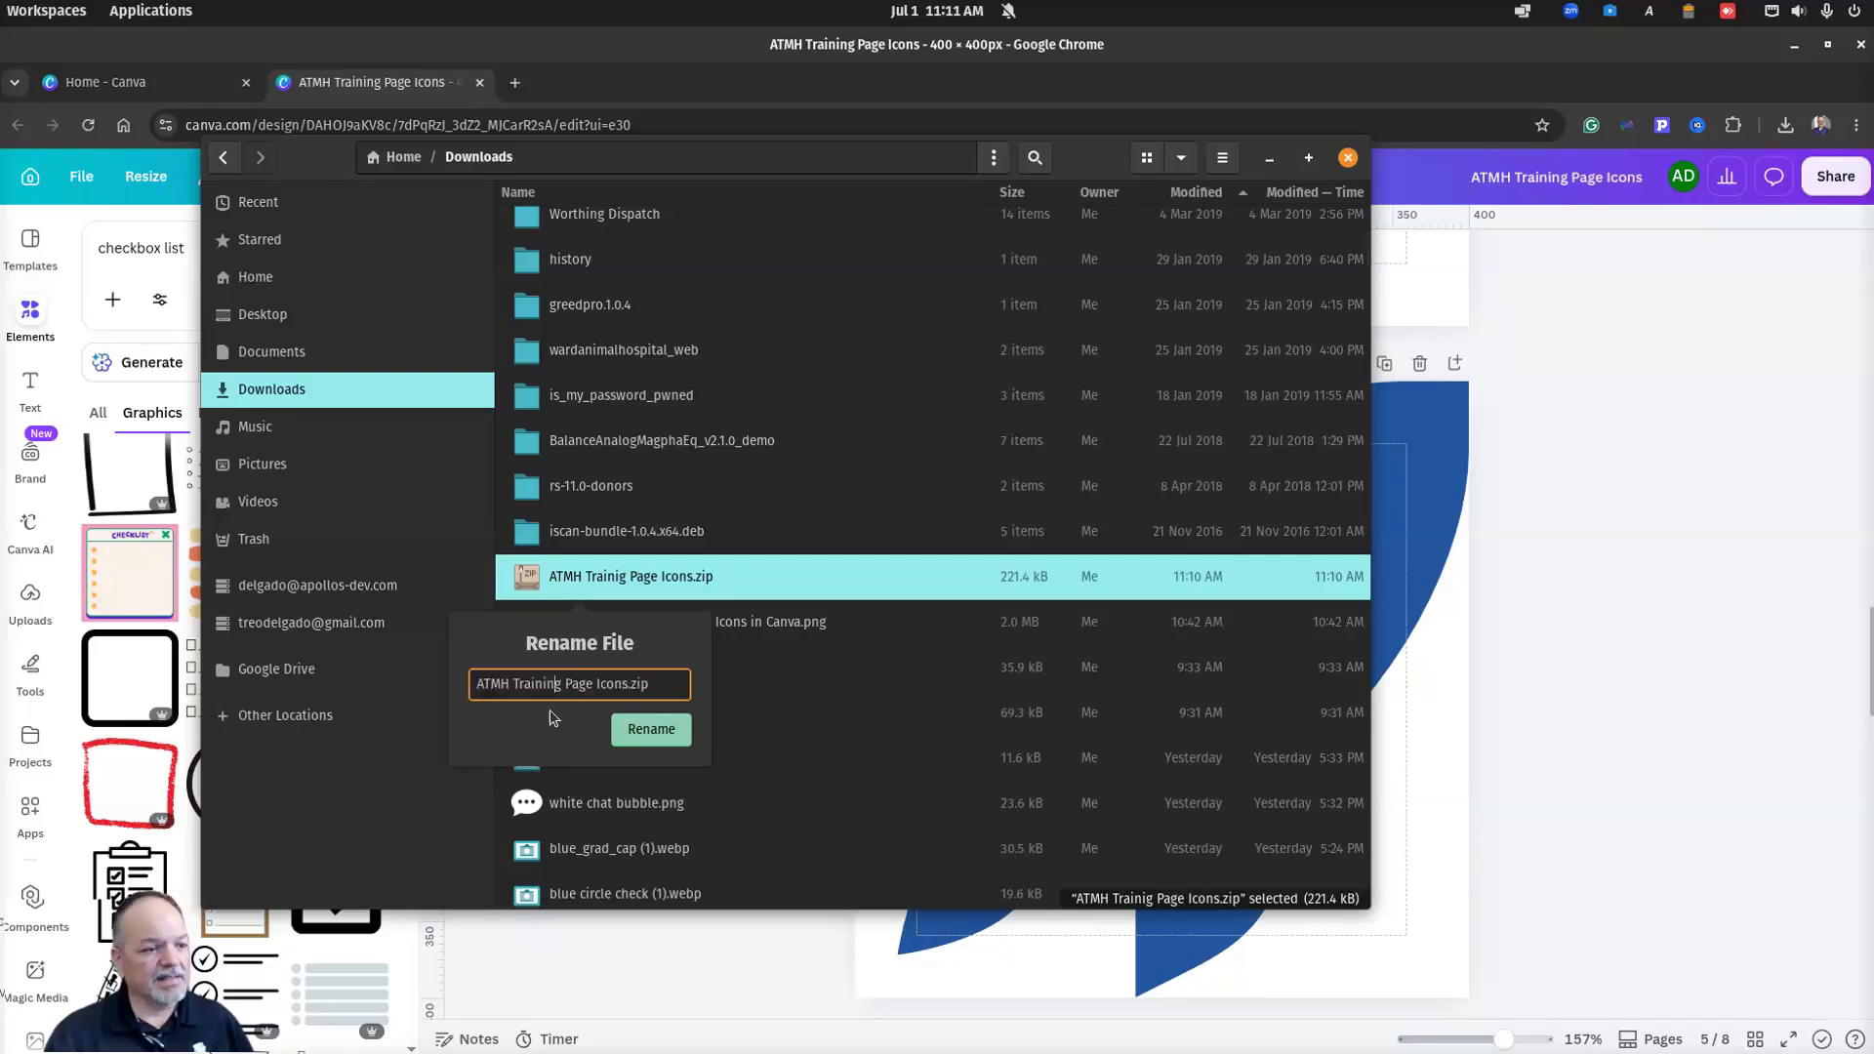
click(664, 741)
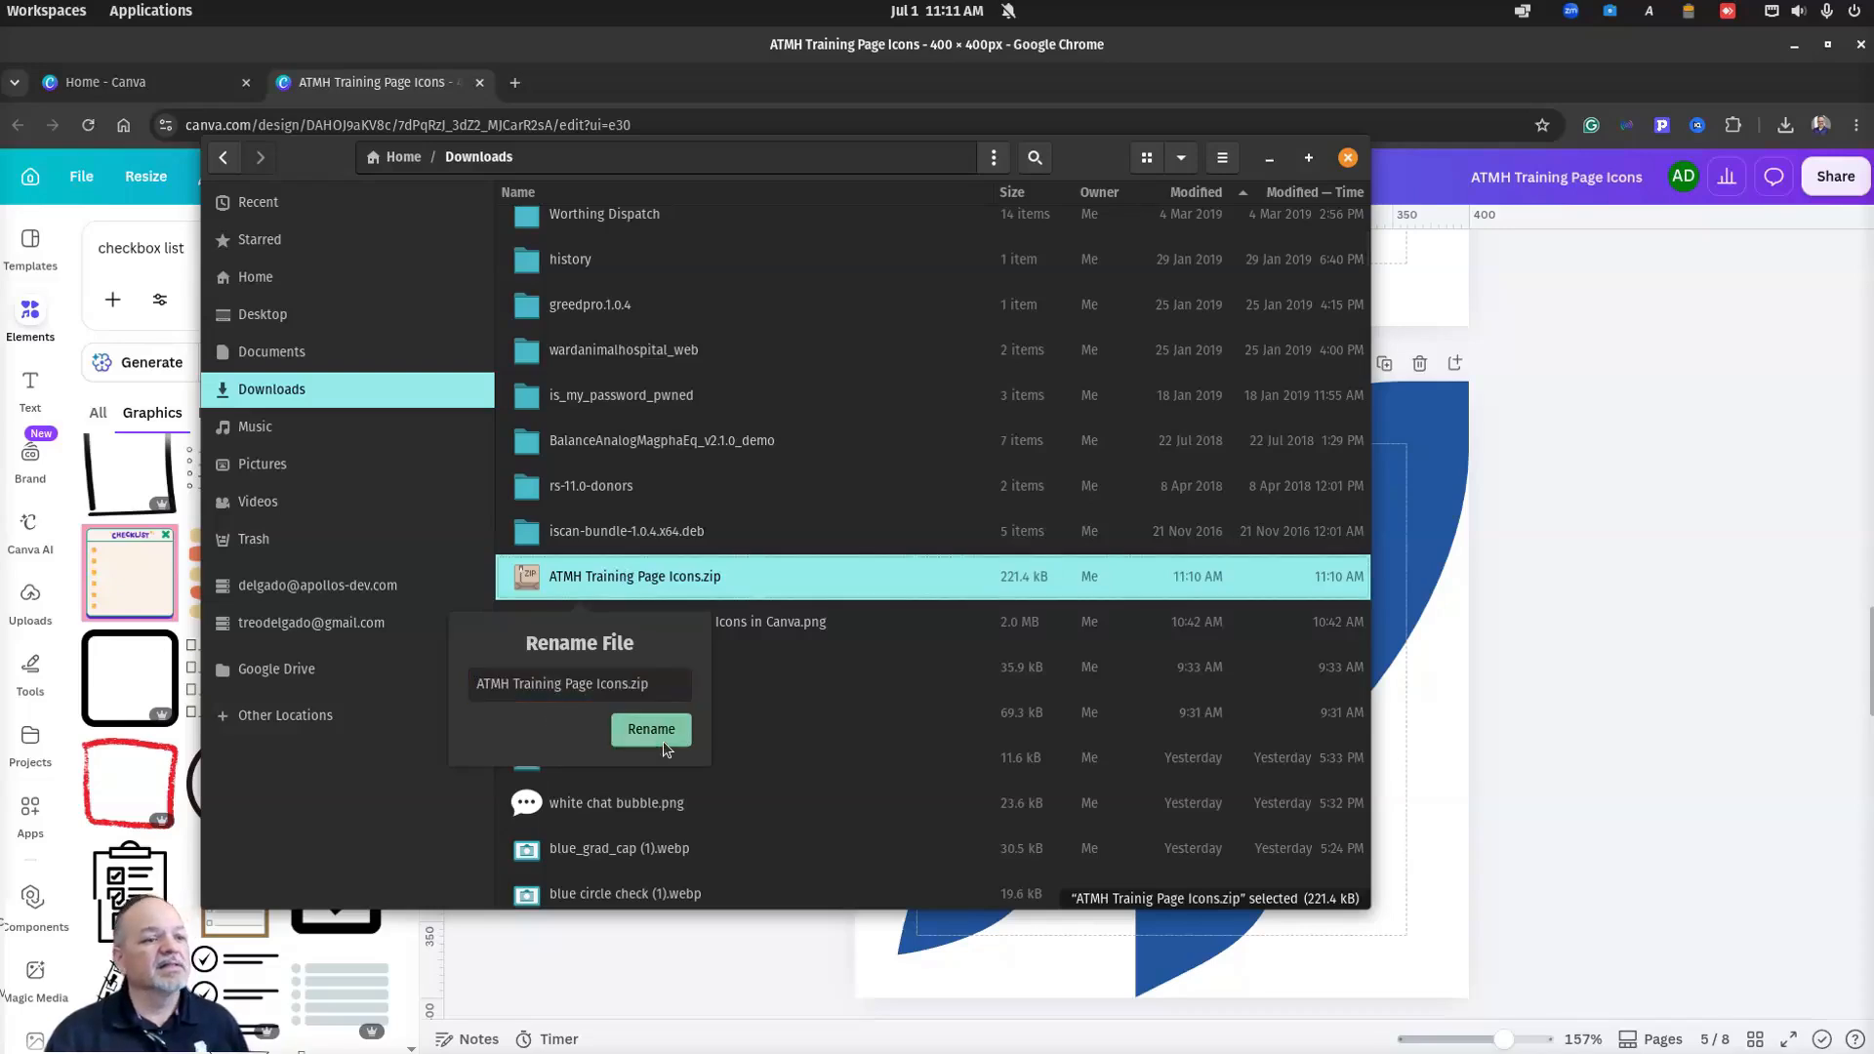
Step: Extract the icons zip into a new folder named "atmh training page icons" inside Downloads
right_click(642, 584)
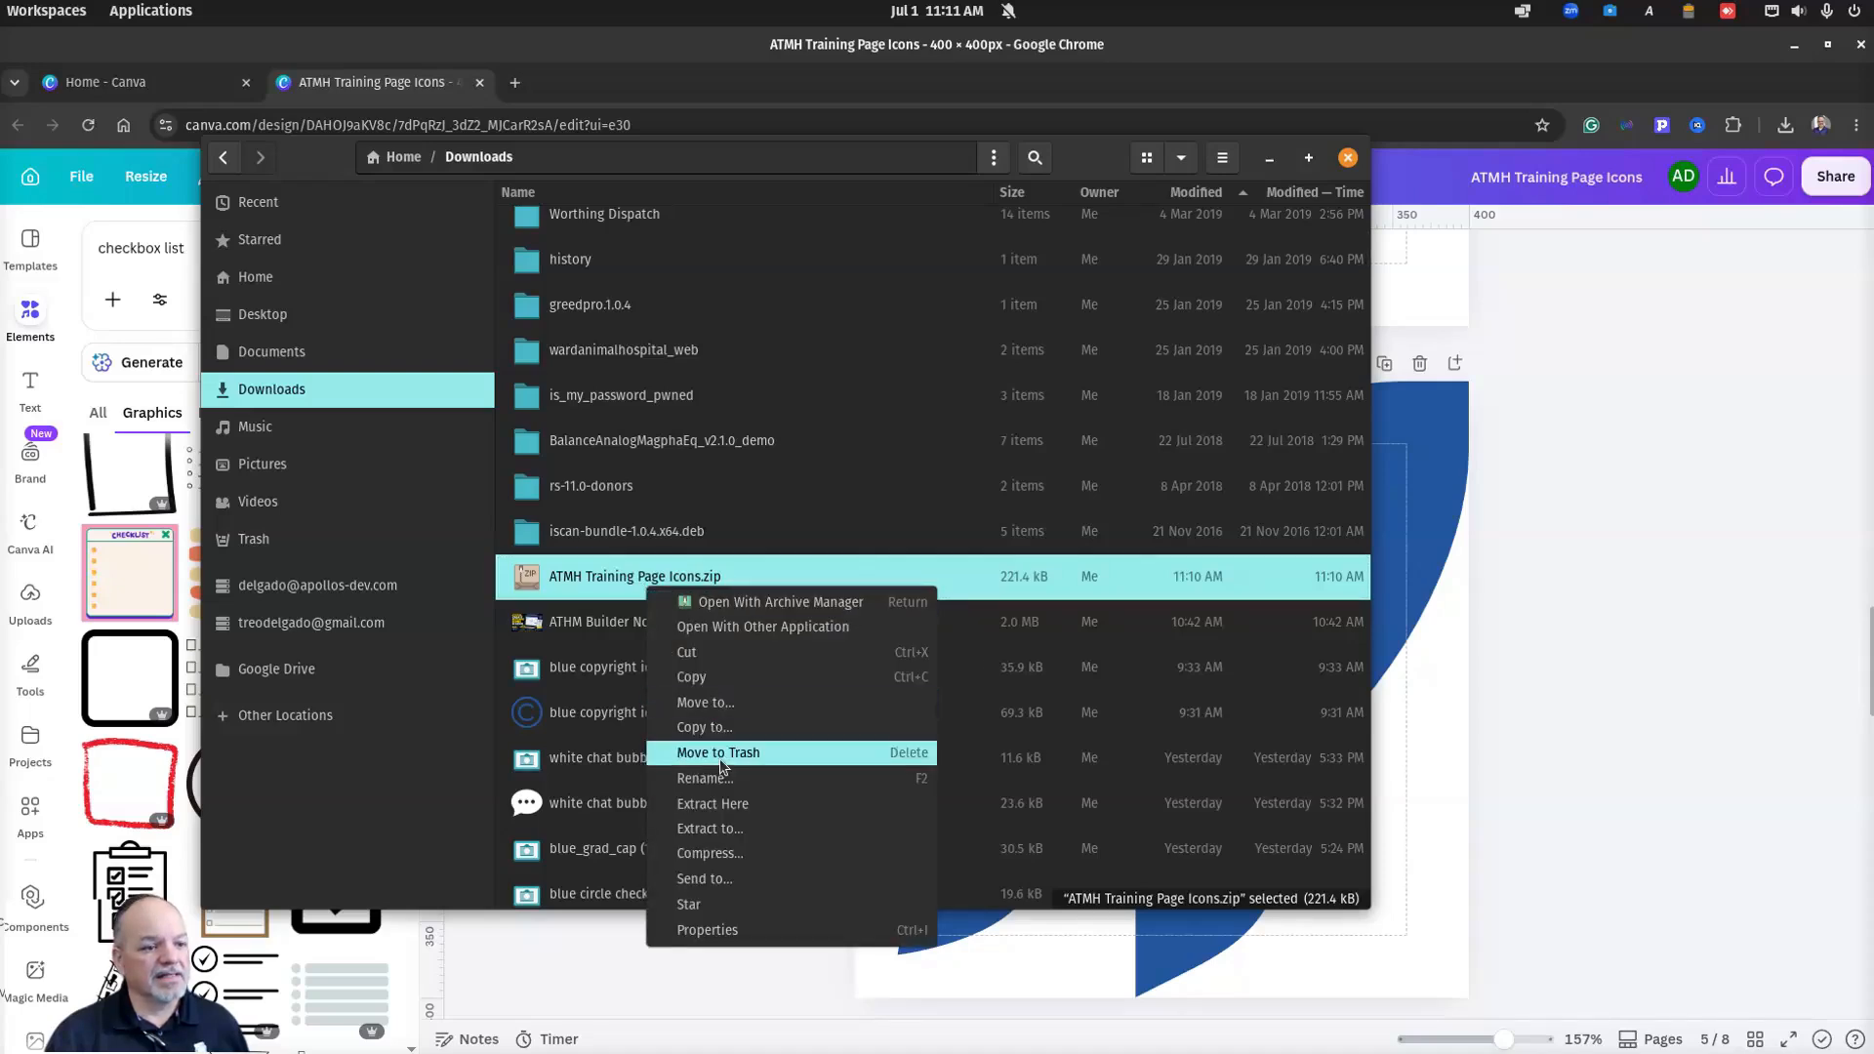
click(724, 826)
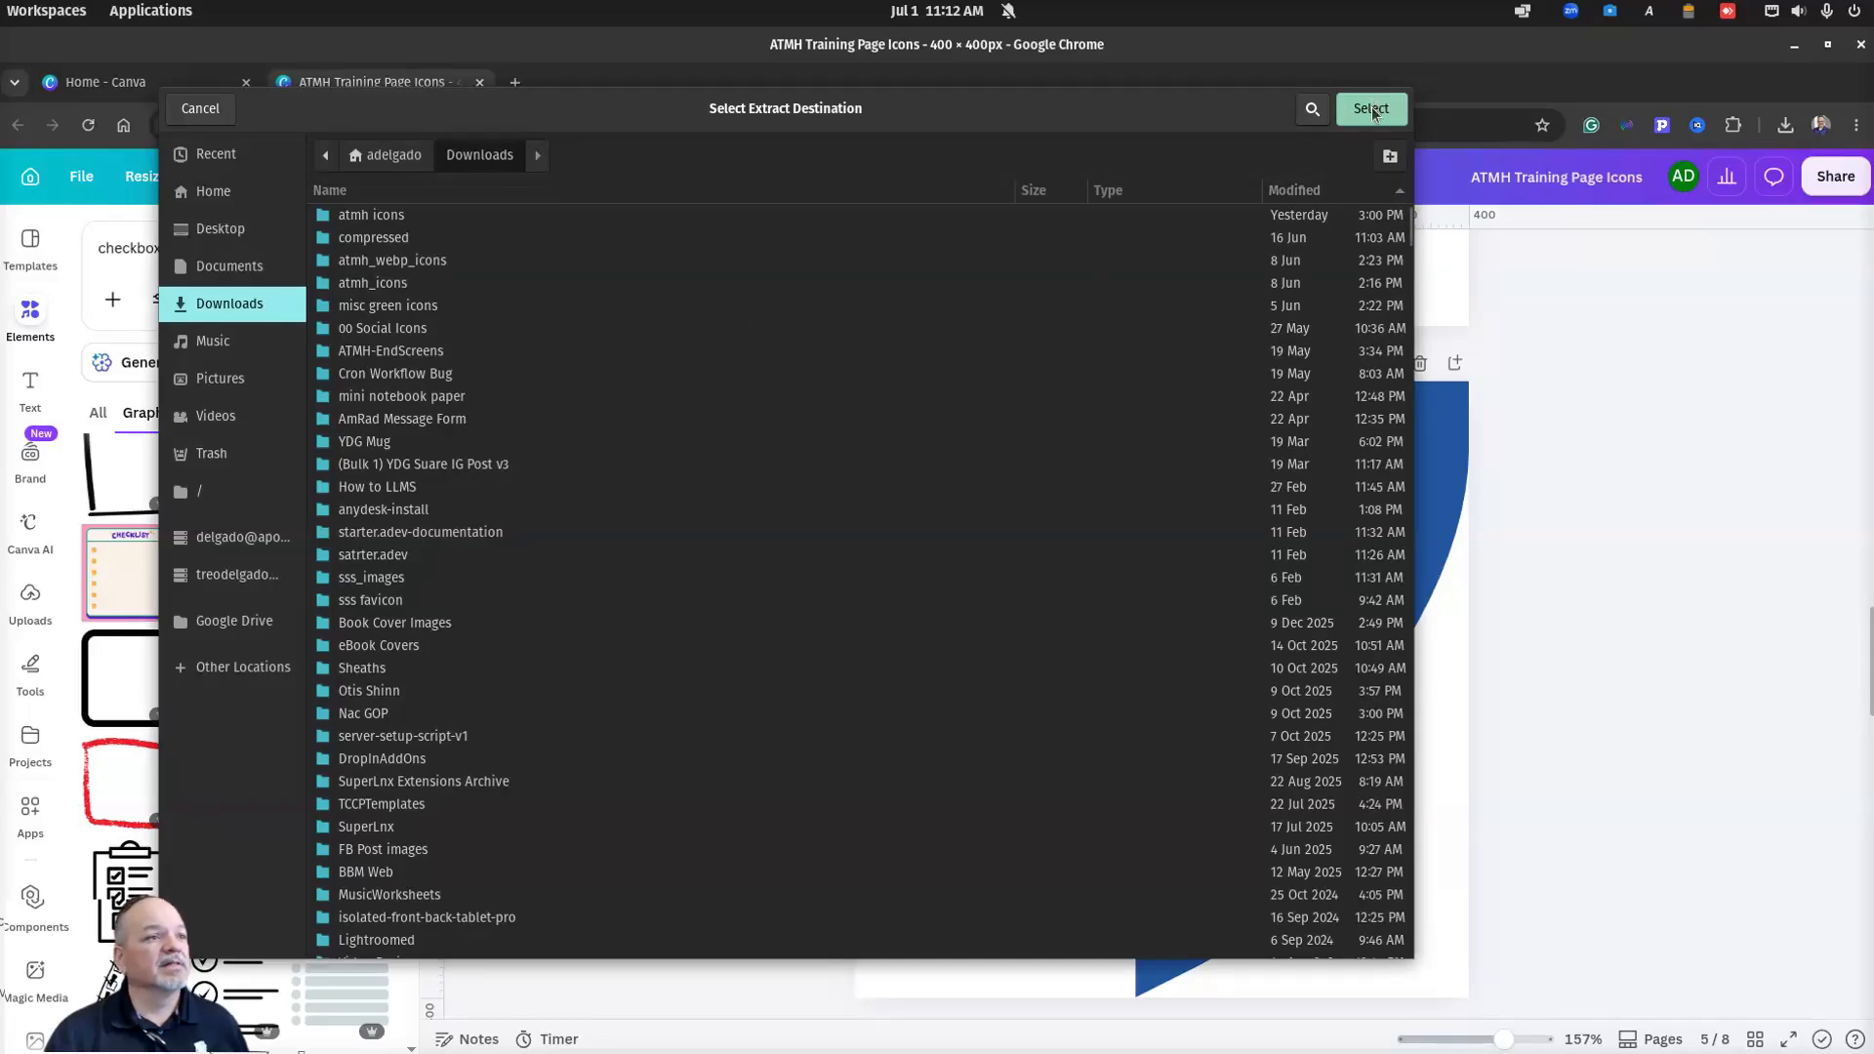
click(1389, 164)
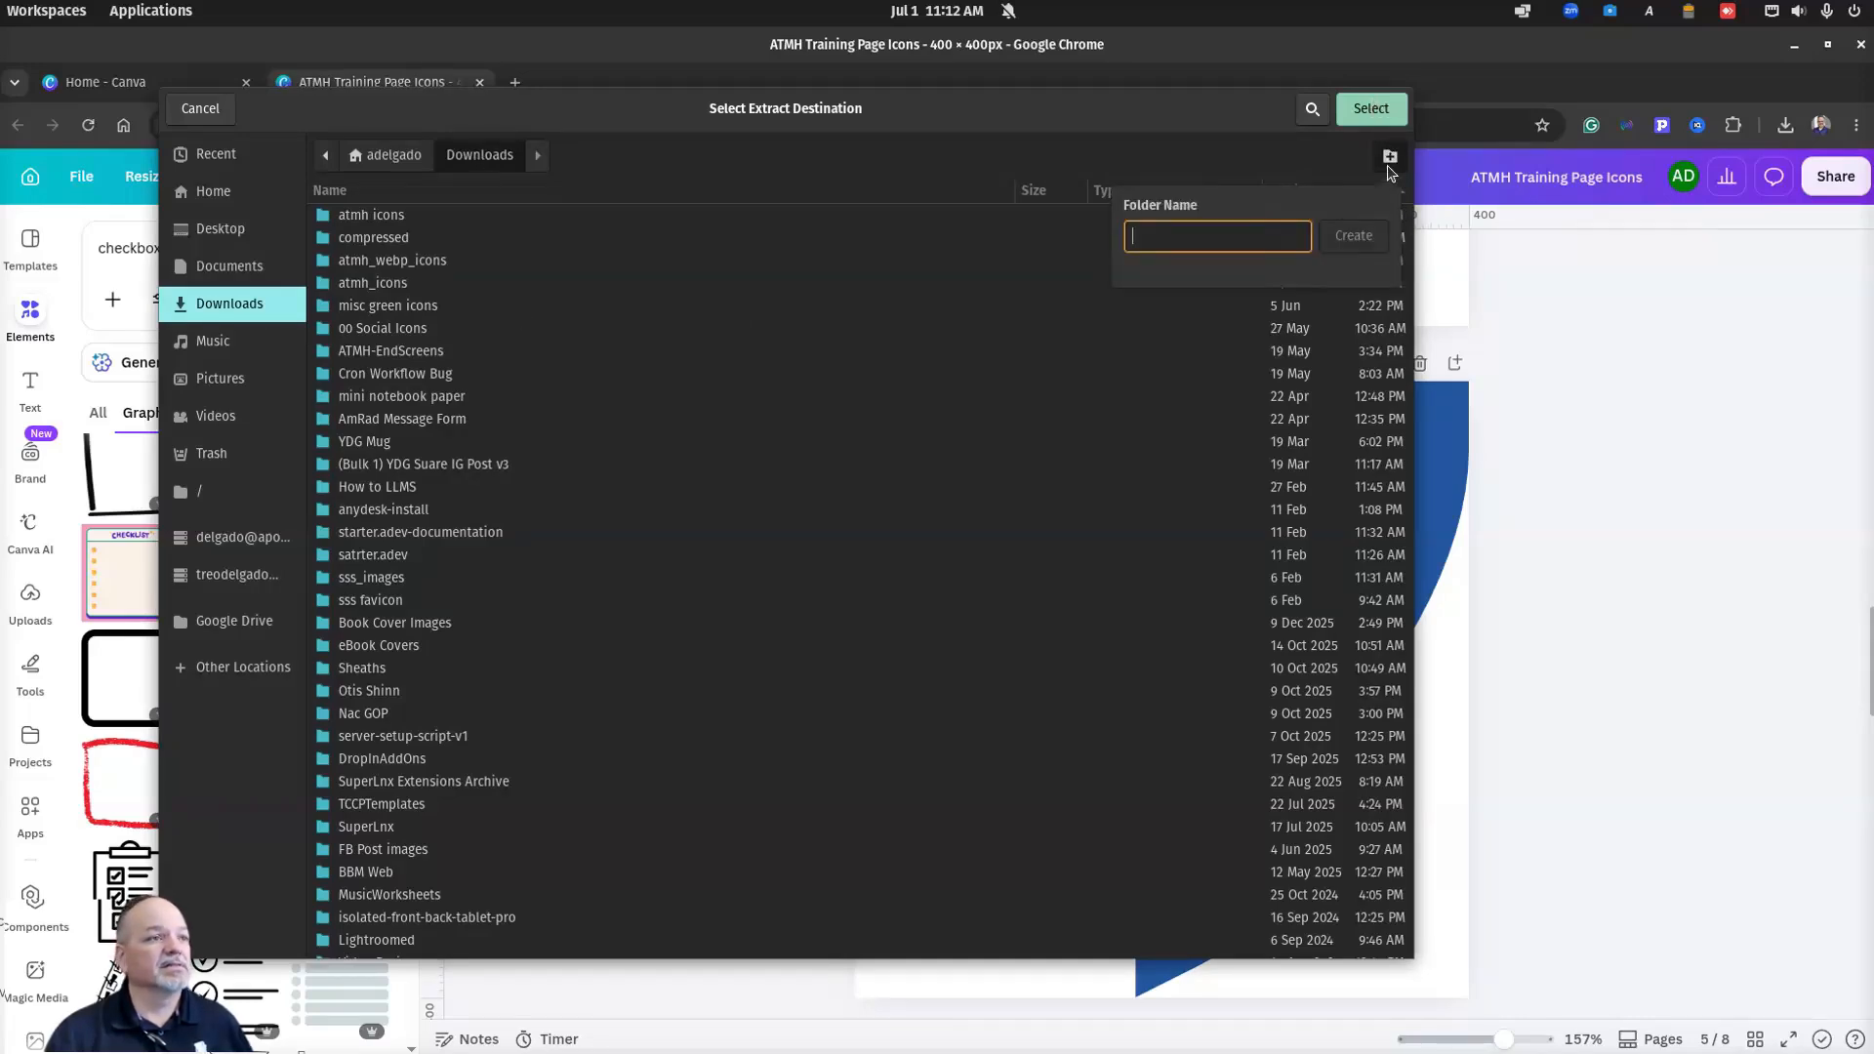
text(atmh traini)
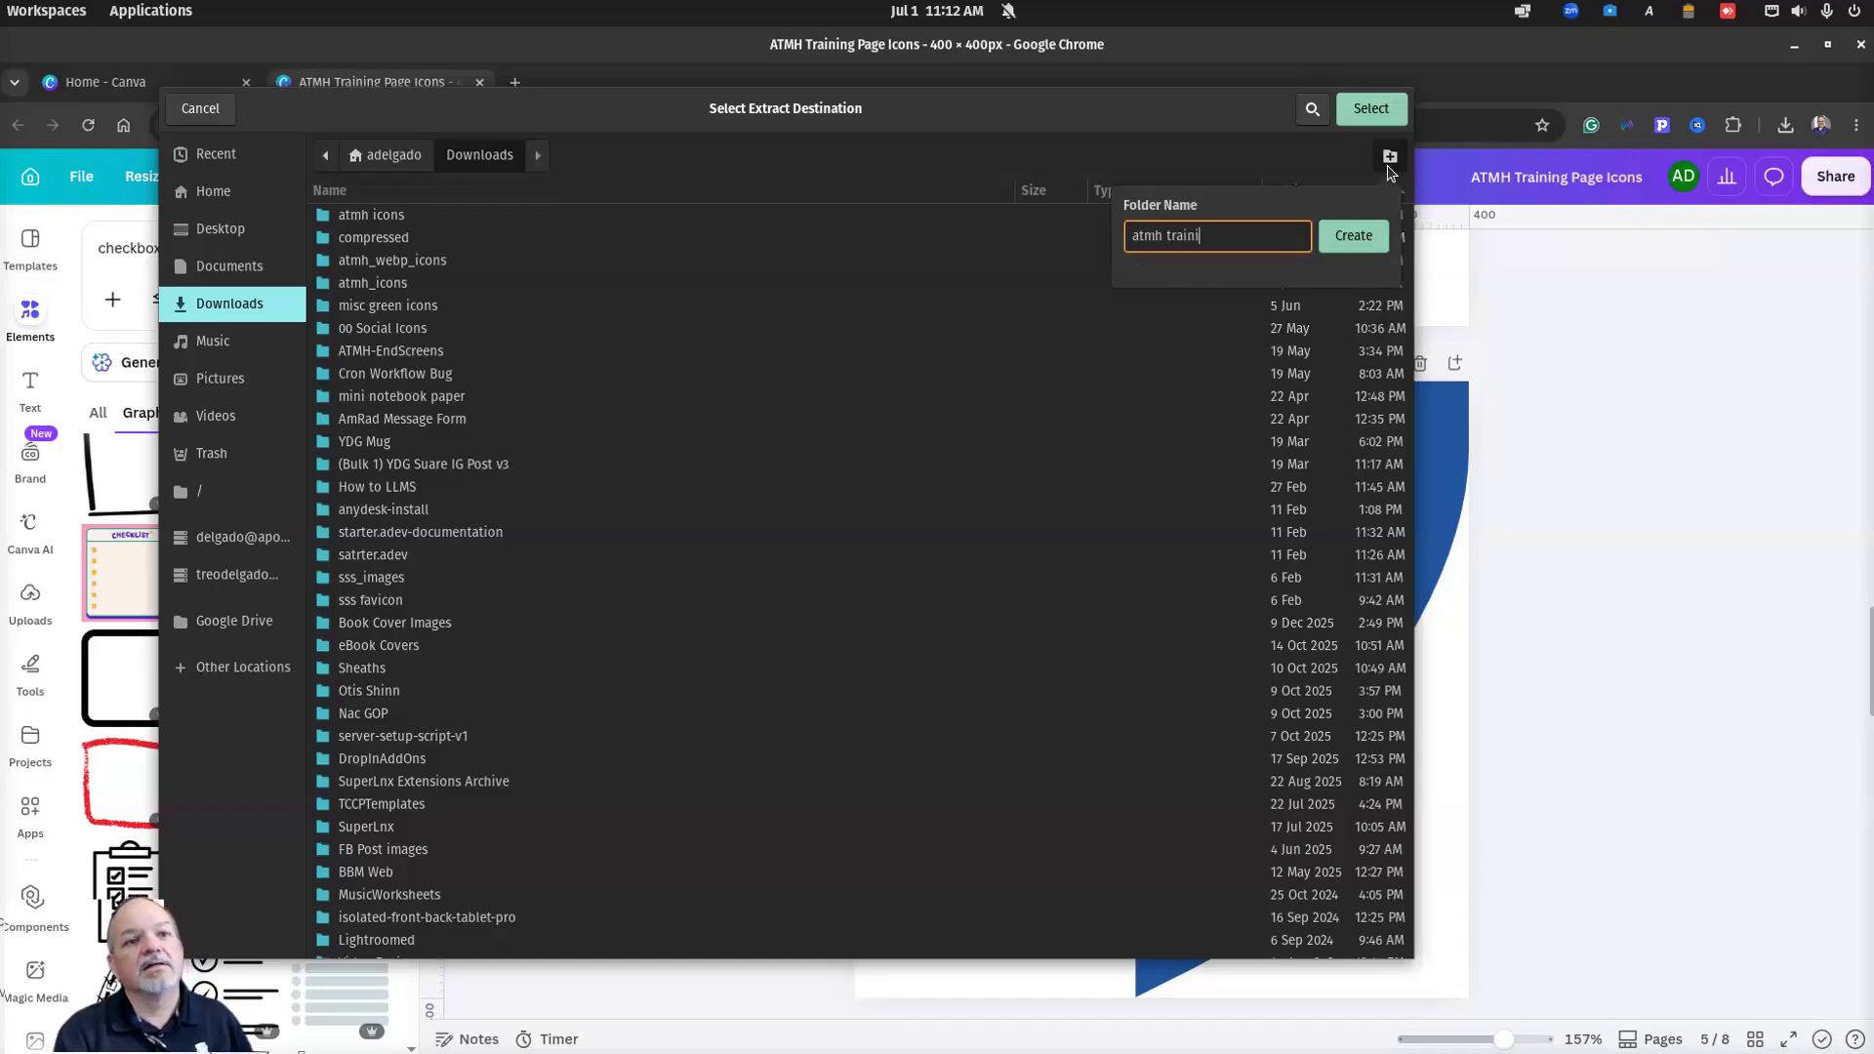
text(ng page)
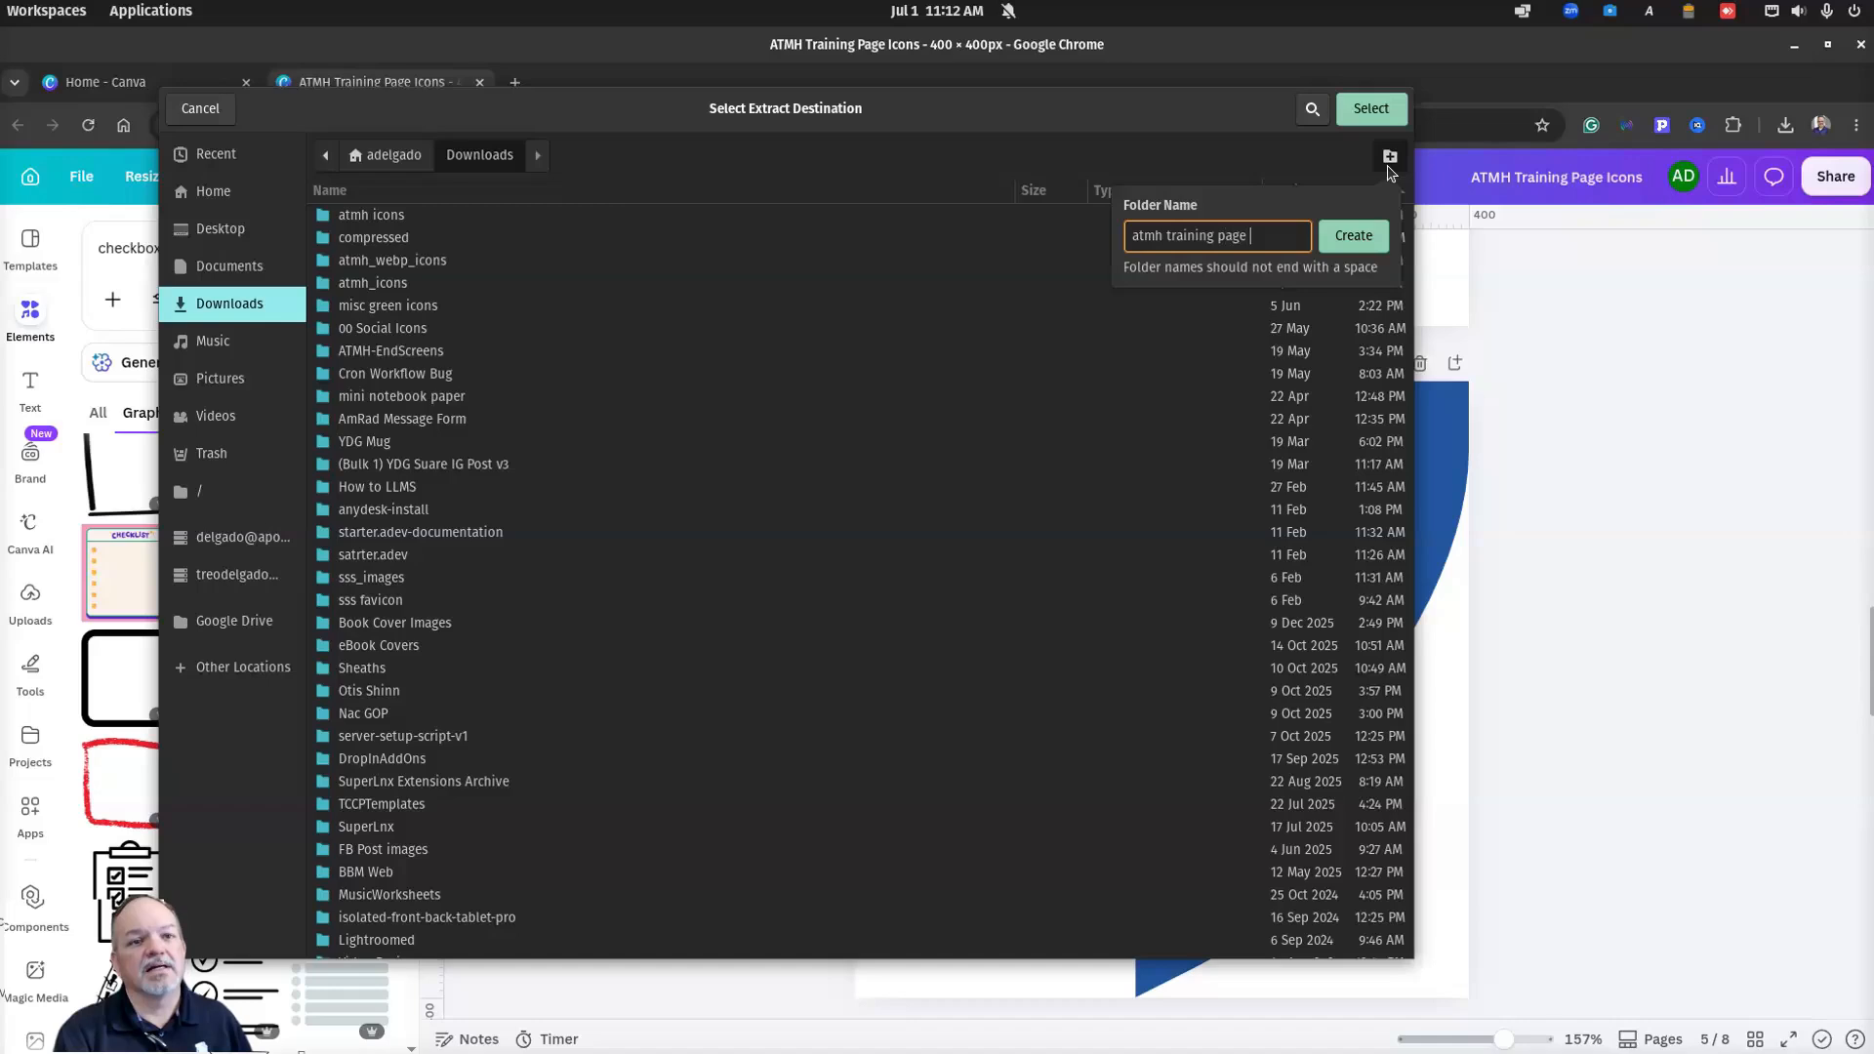
text( icons)
key(Return)
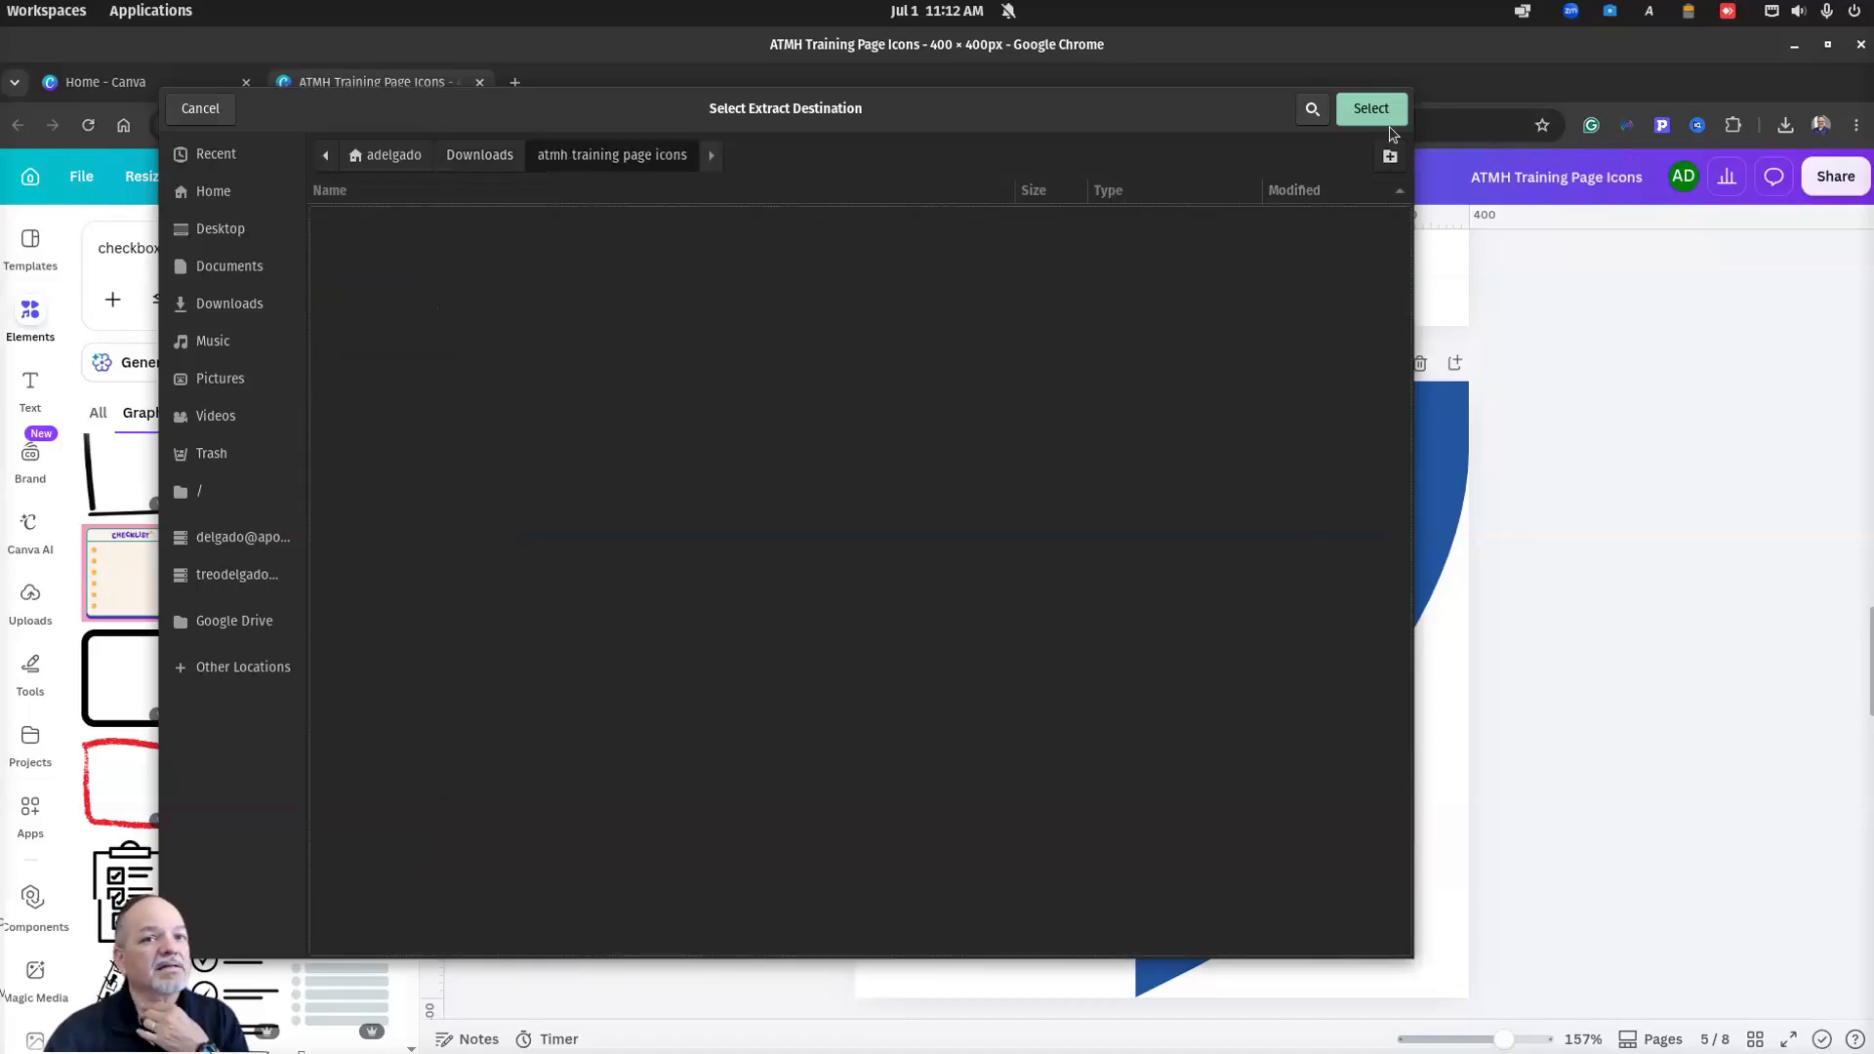
click(1383, 111)
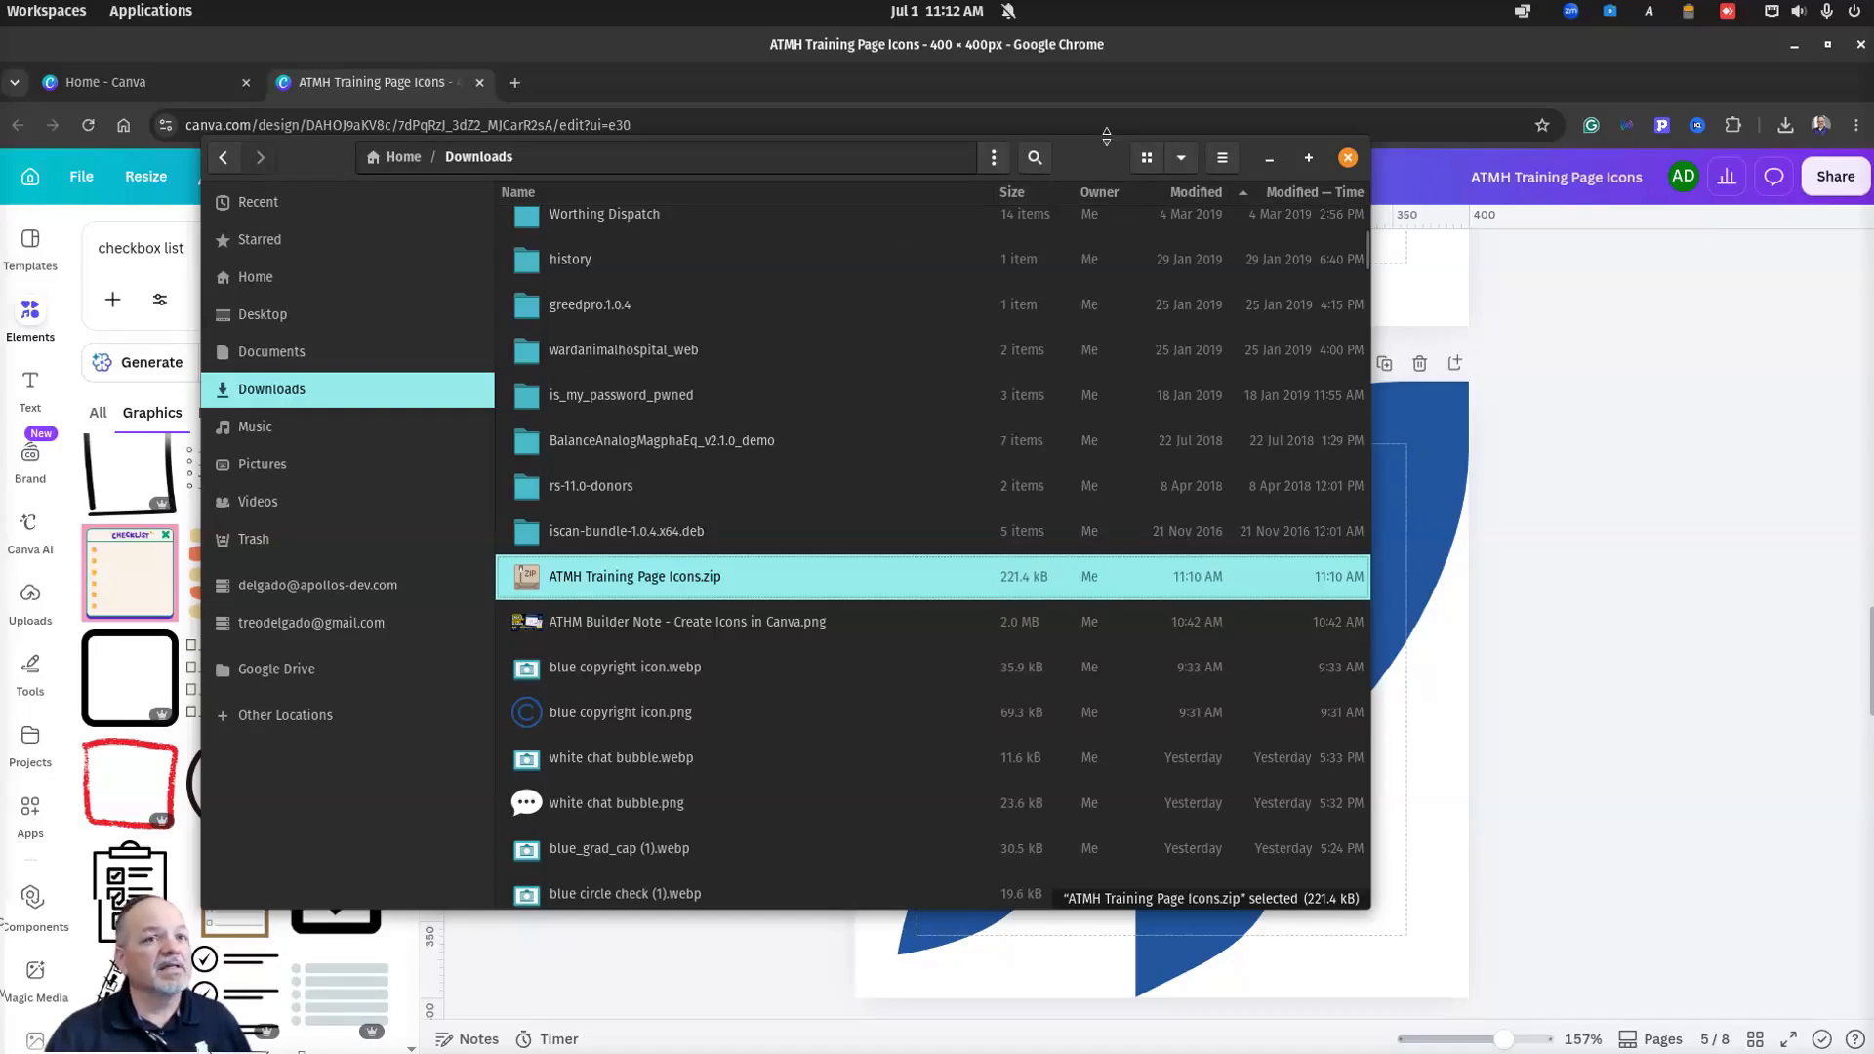
Step: Search Downloads for "atmh training" and open the extracted ATMH Training Page Icons folder with the PNG files
click(1034, 159)
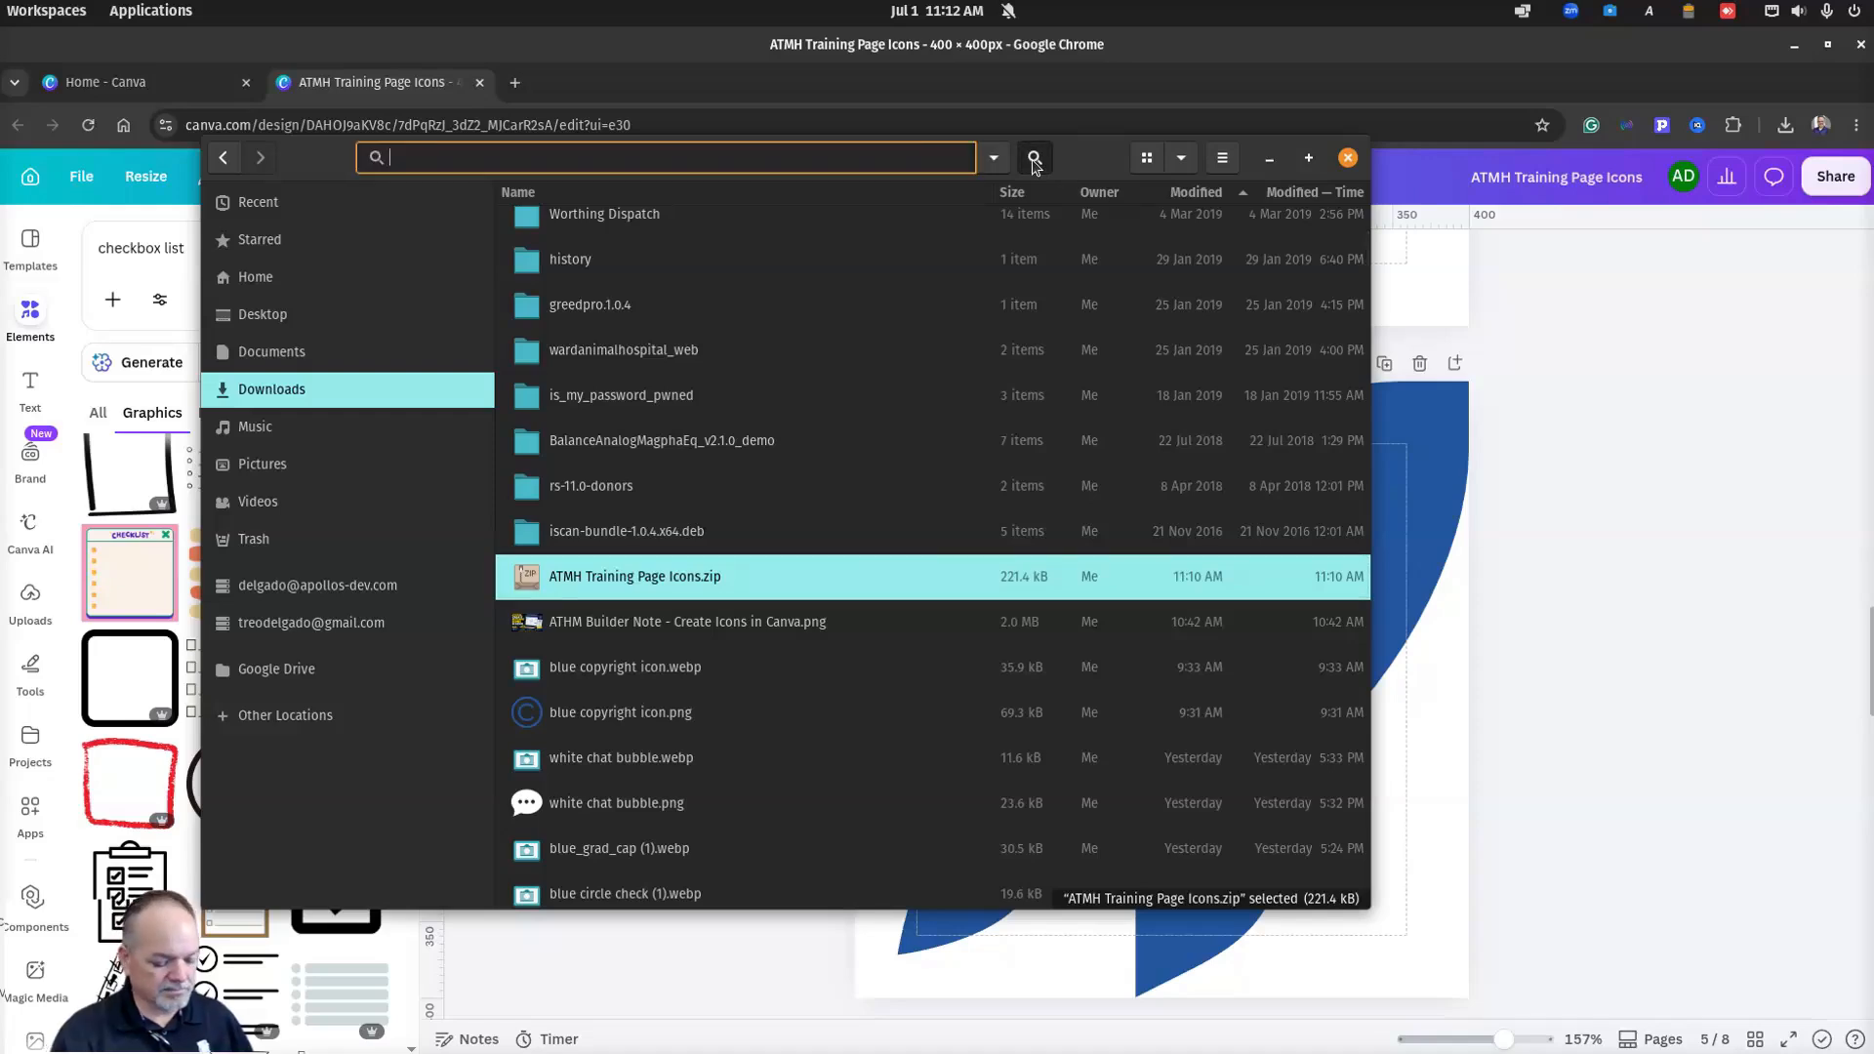
text(atmh training)
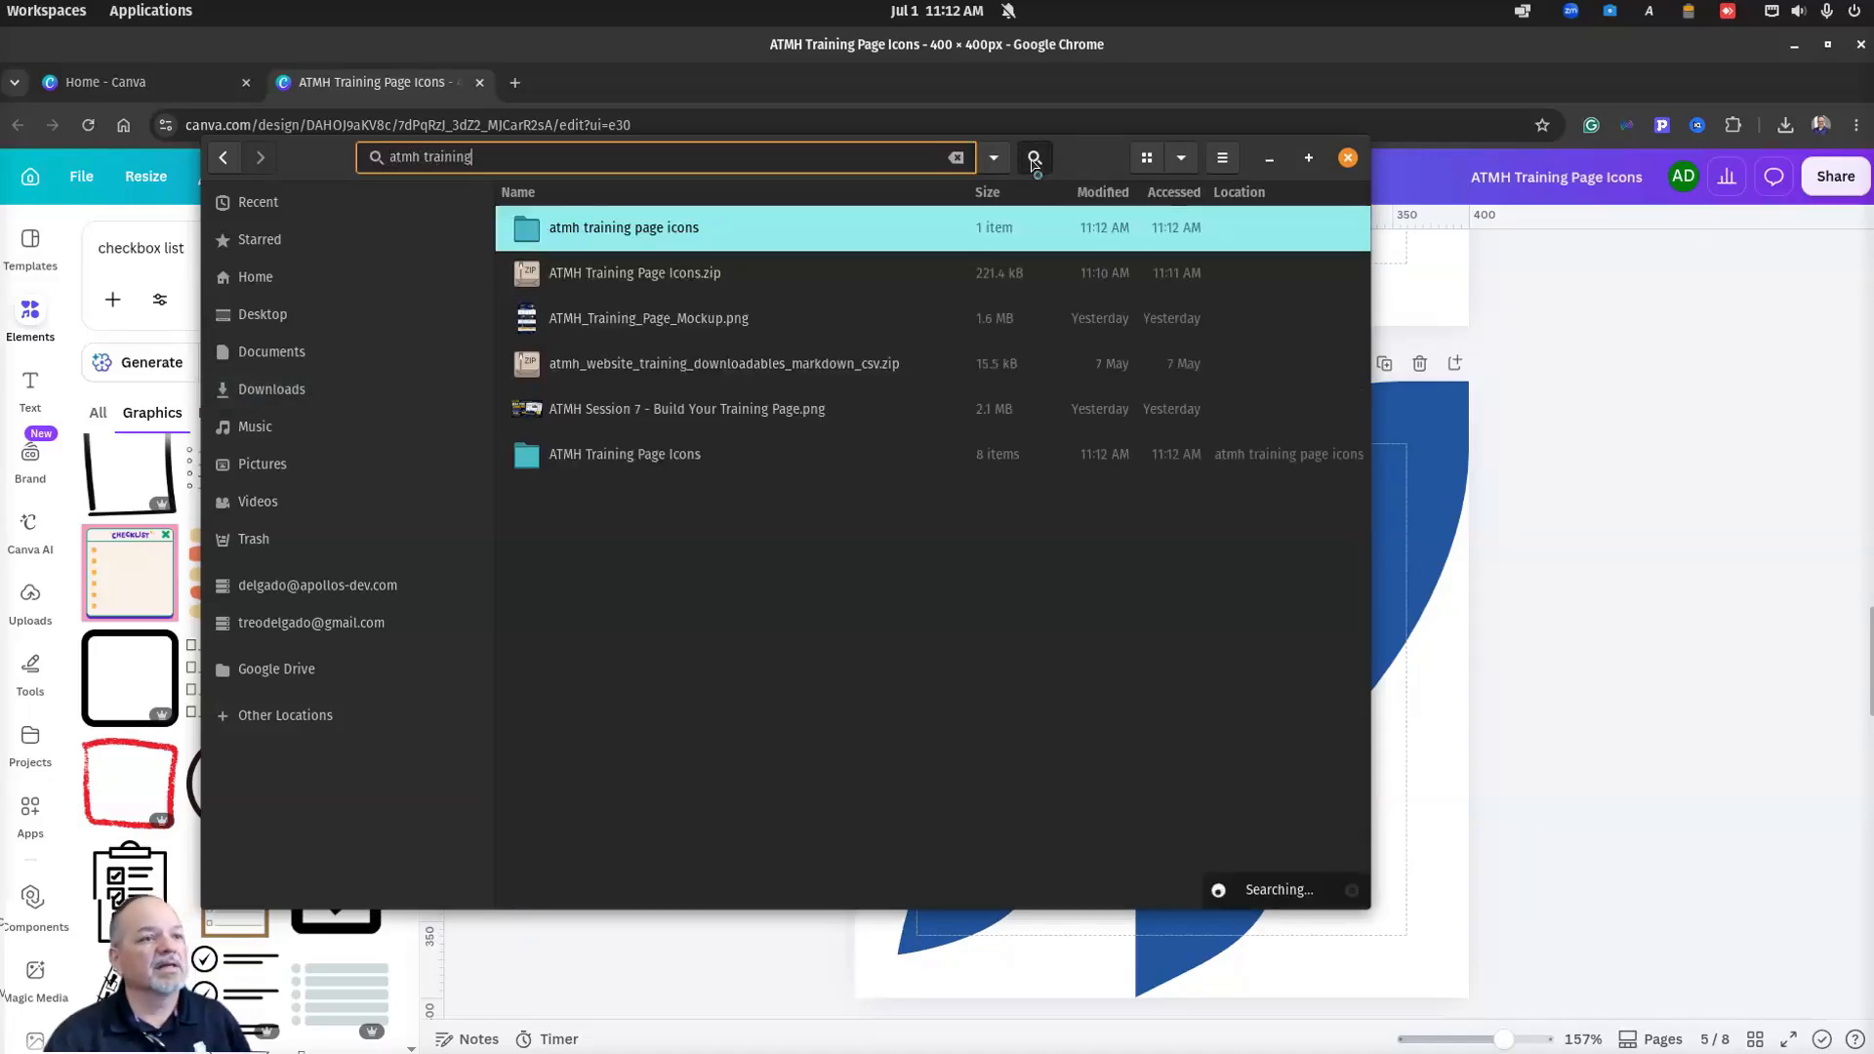
double_click(588, 231)
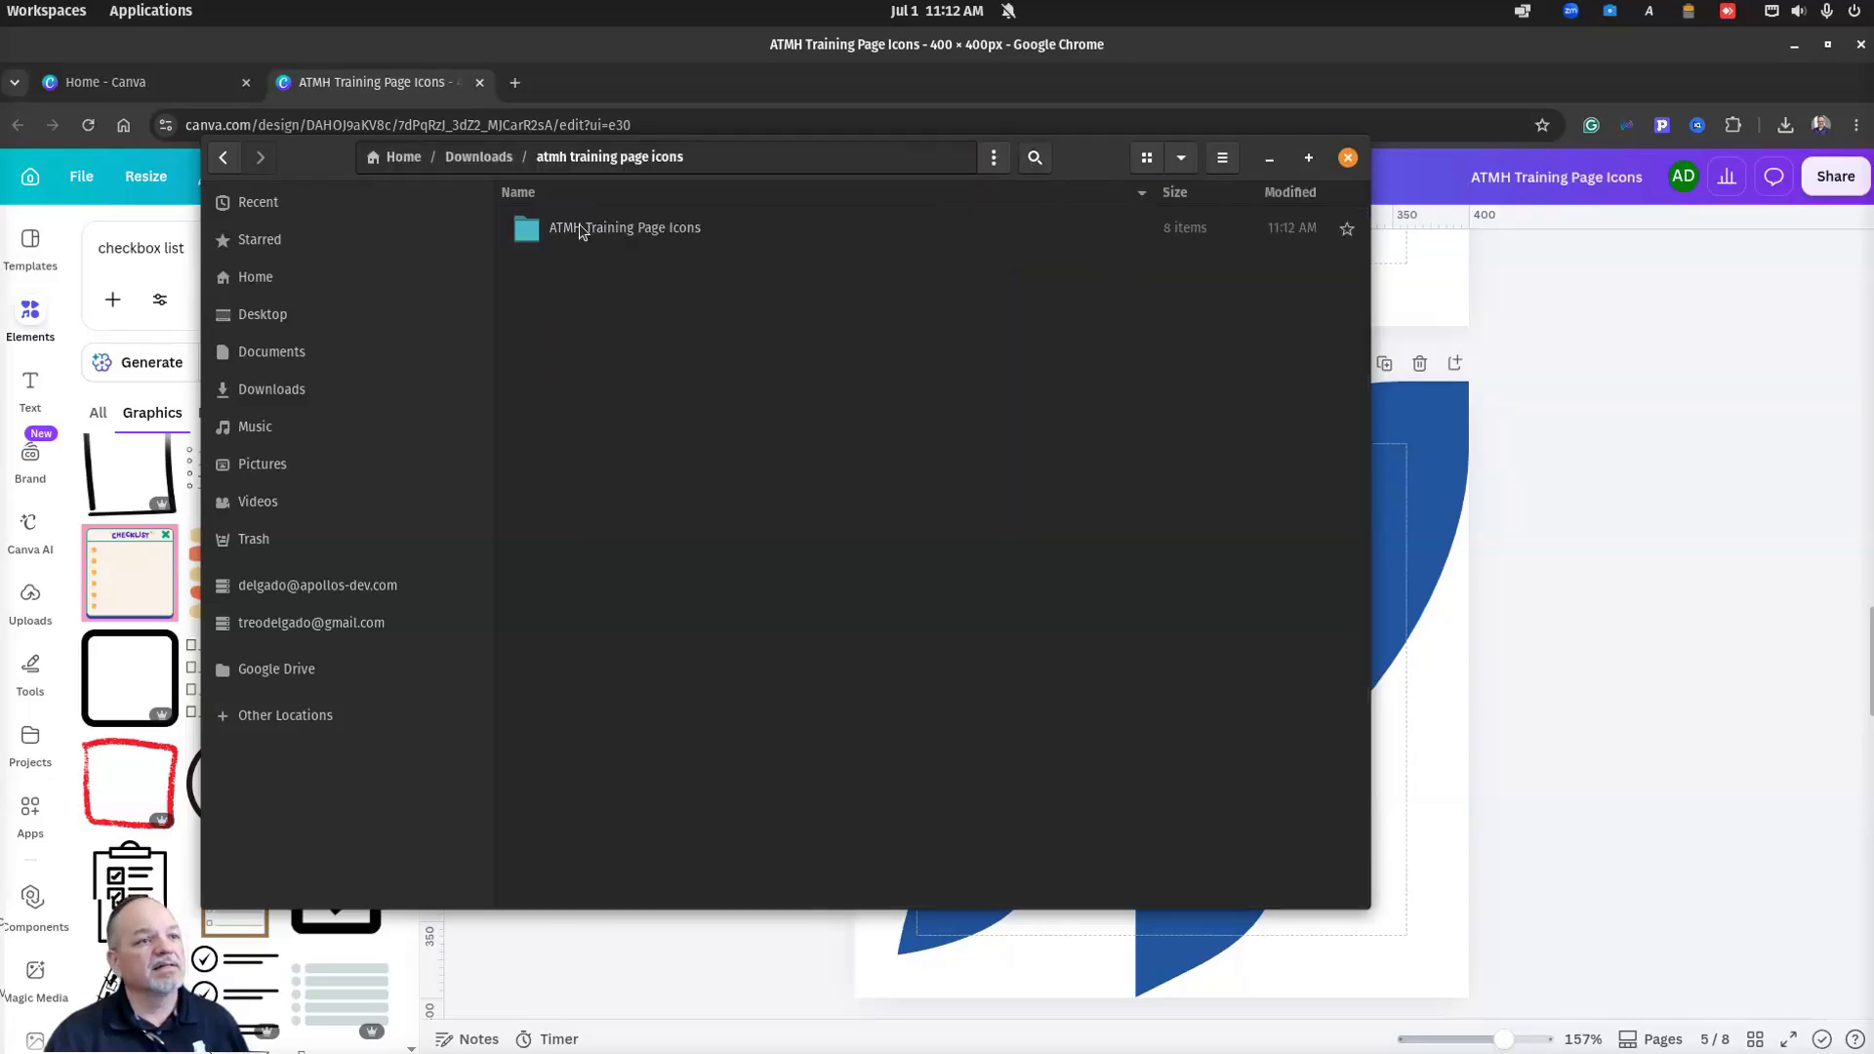
double_click(582, 231)
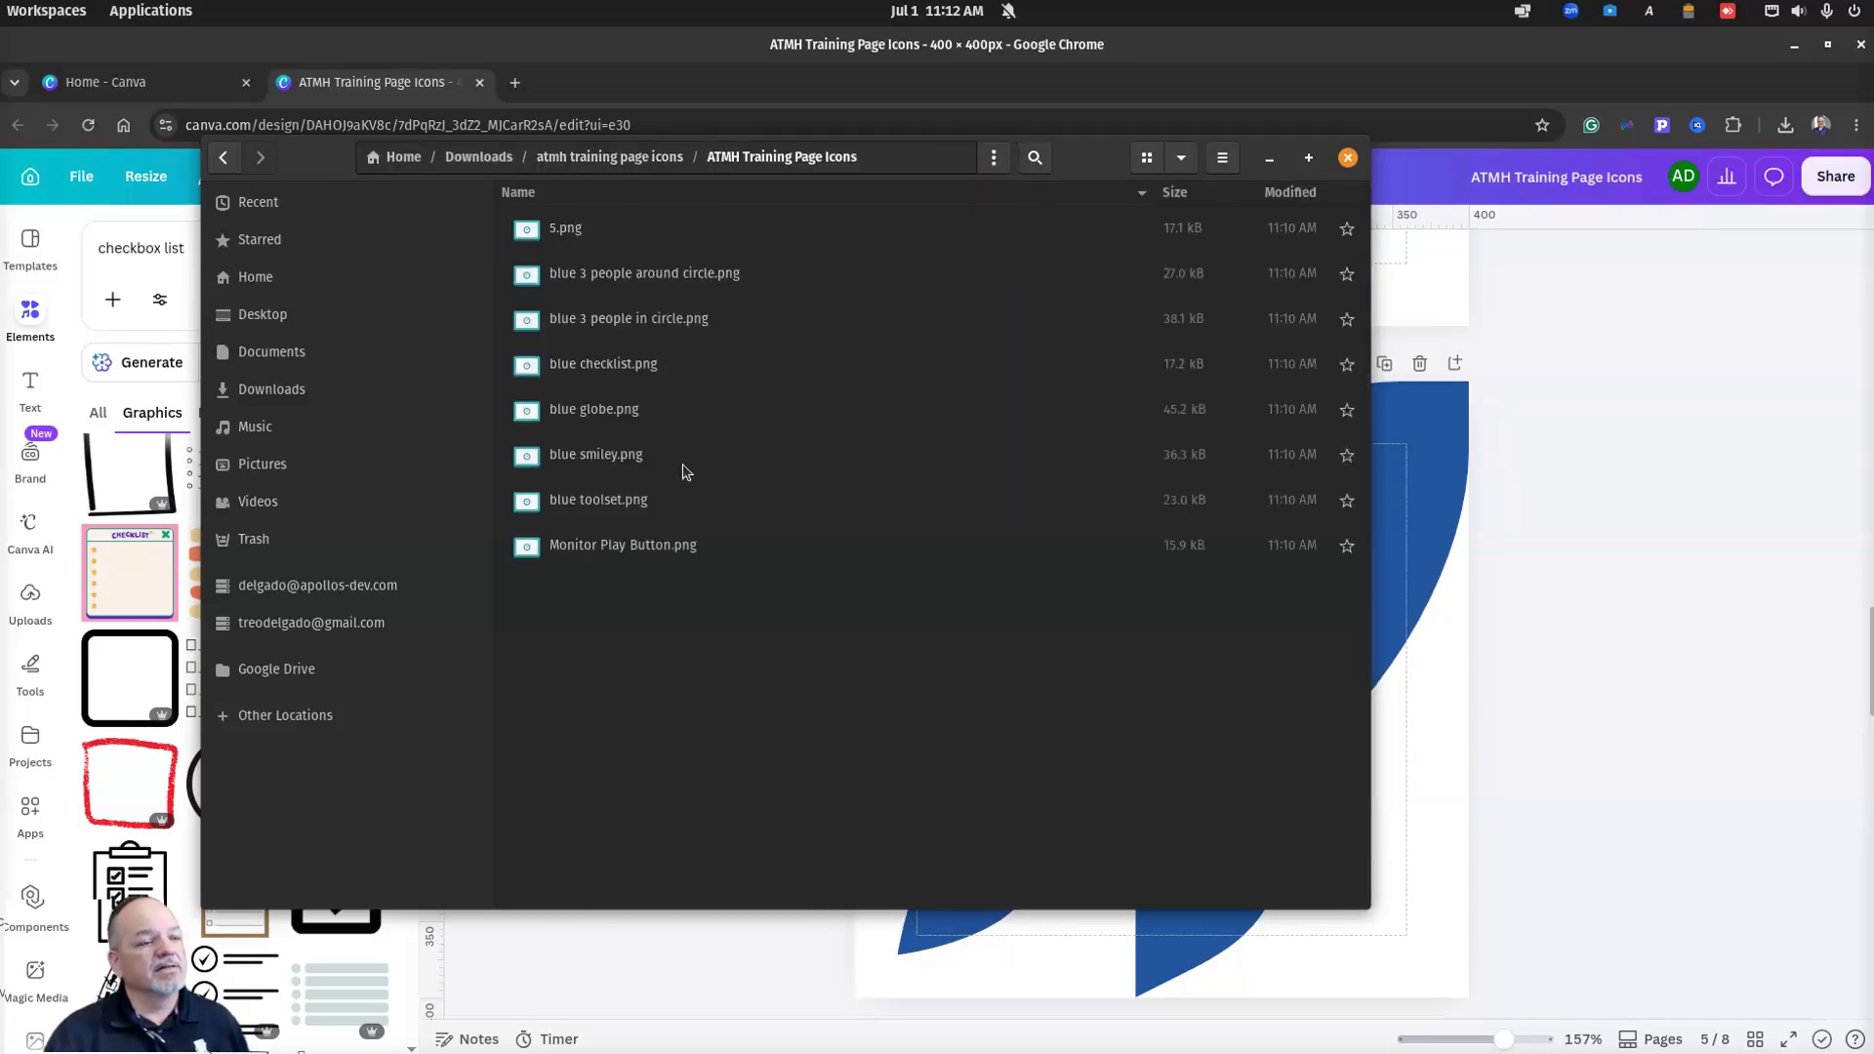
Step: Rename 5.png to "blue rocket.png" and move the file manager window out of the browser's way
click(564, 230)
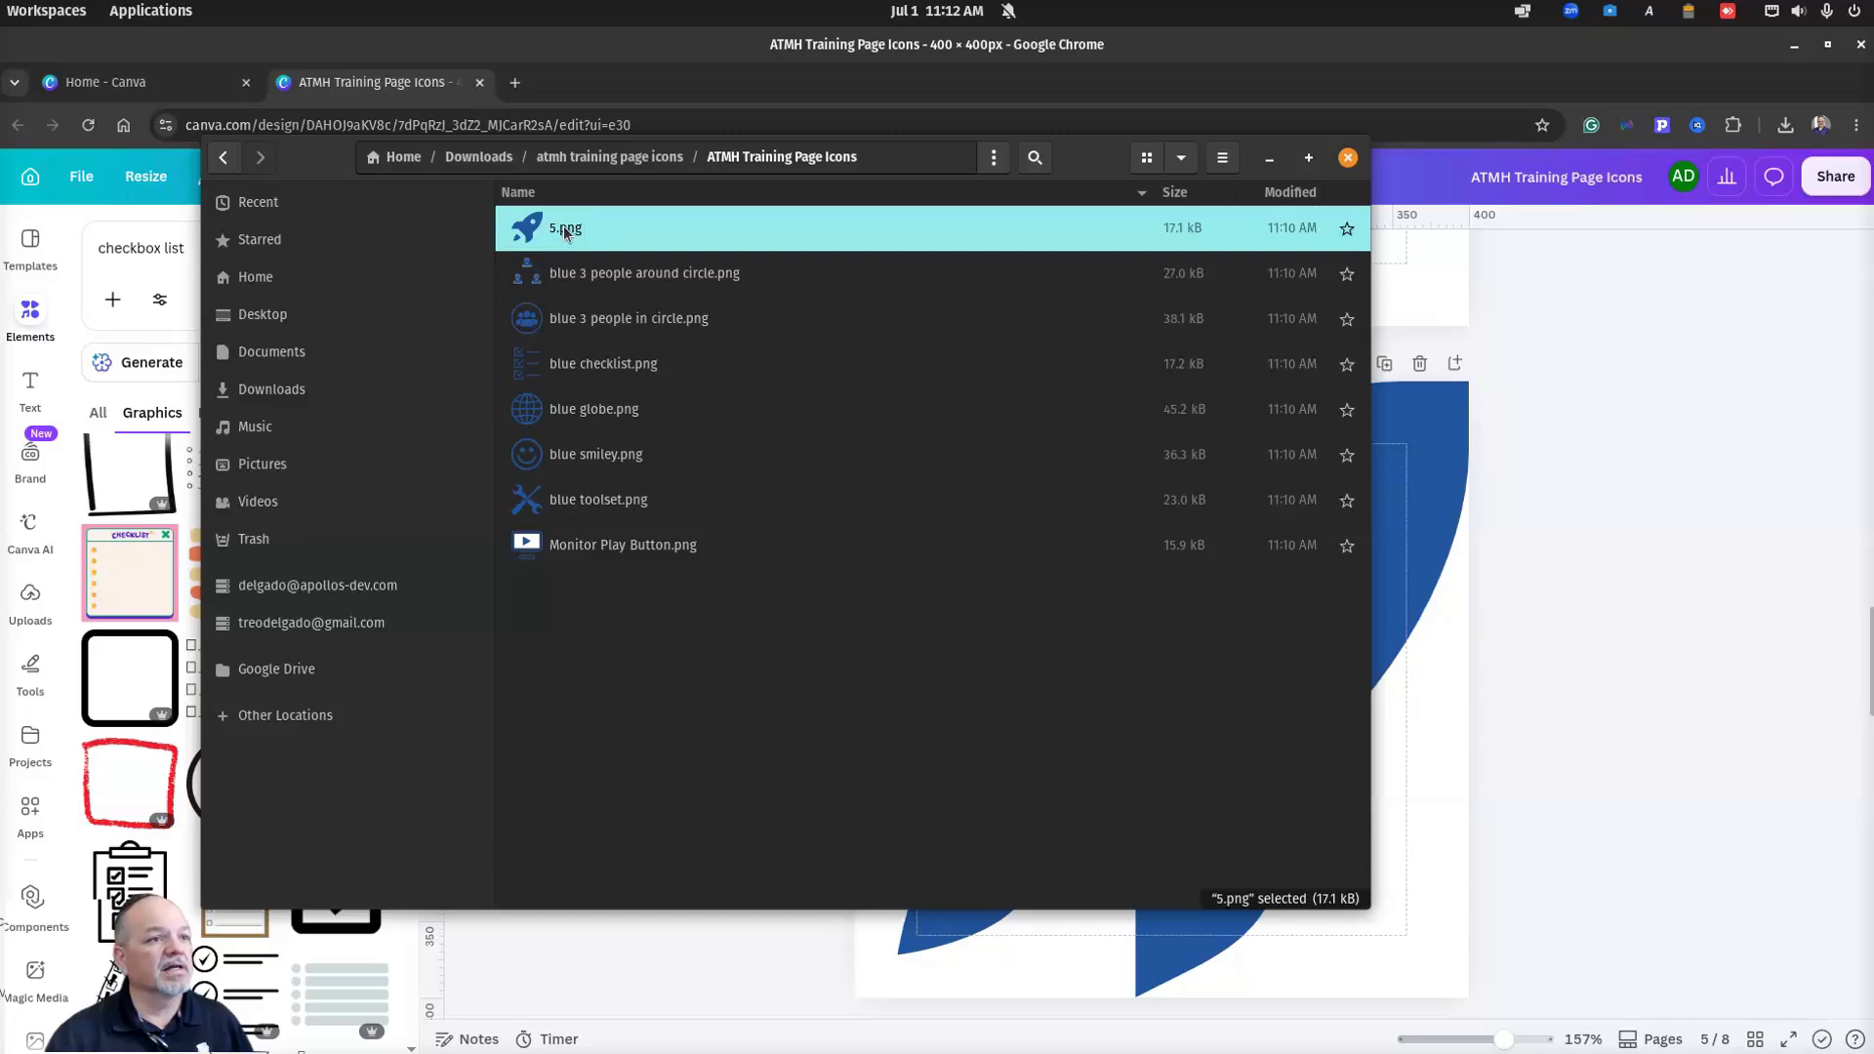
key(F2)
text(blue rok)
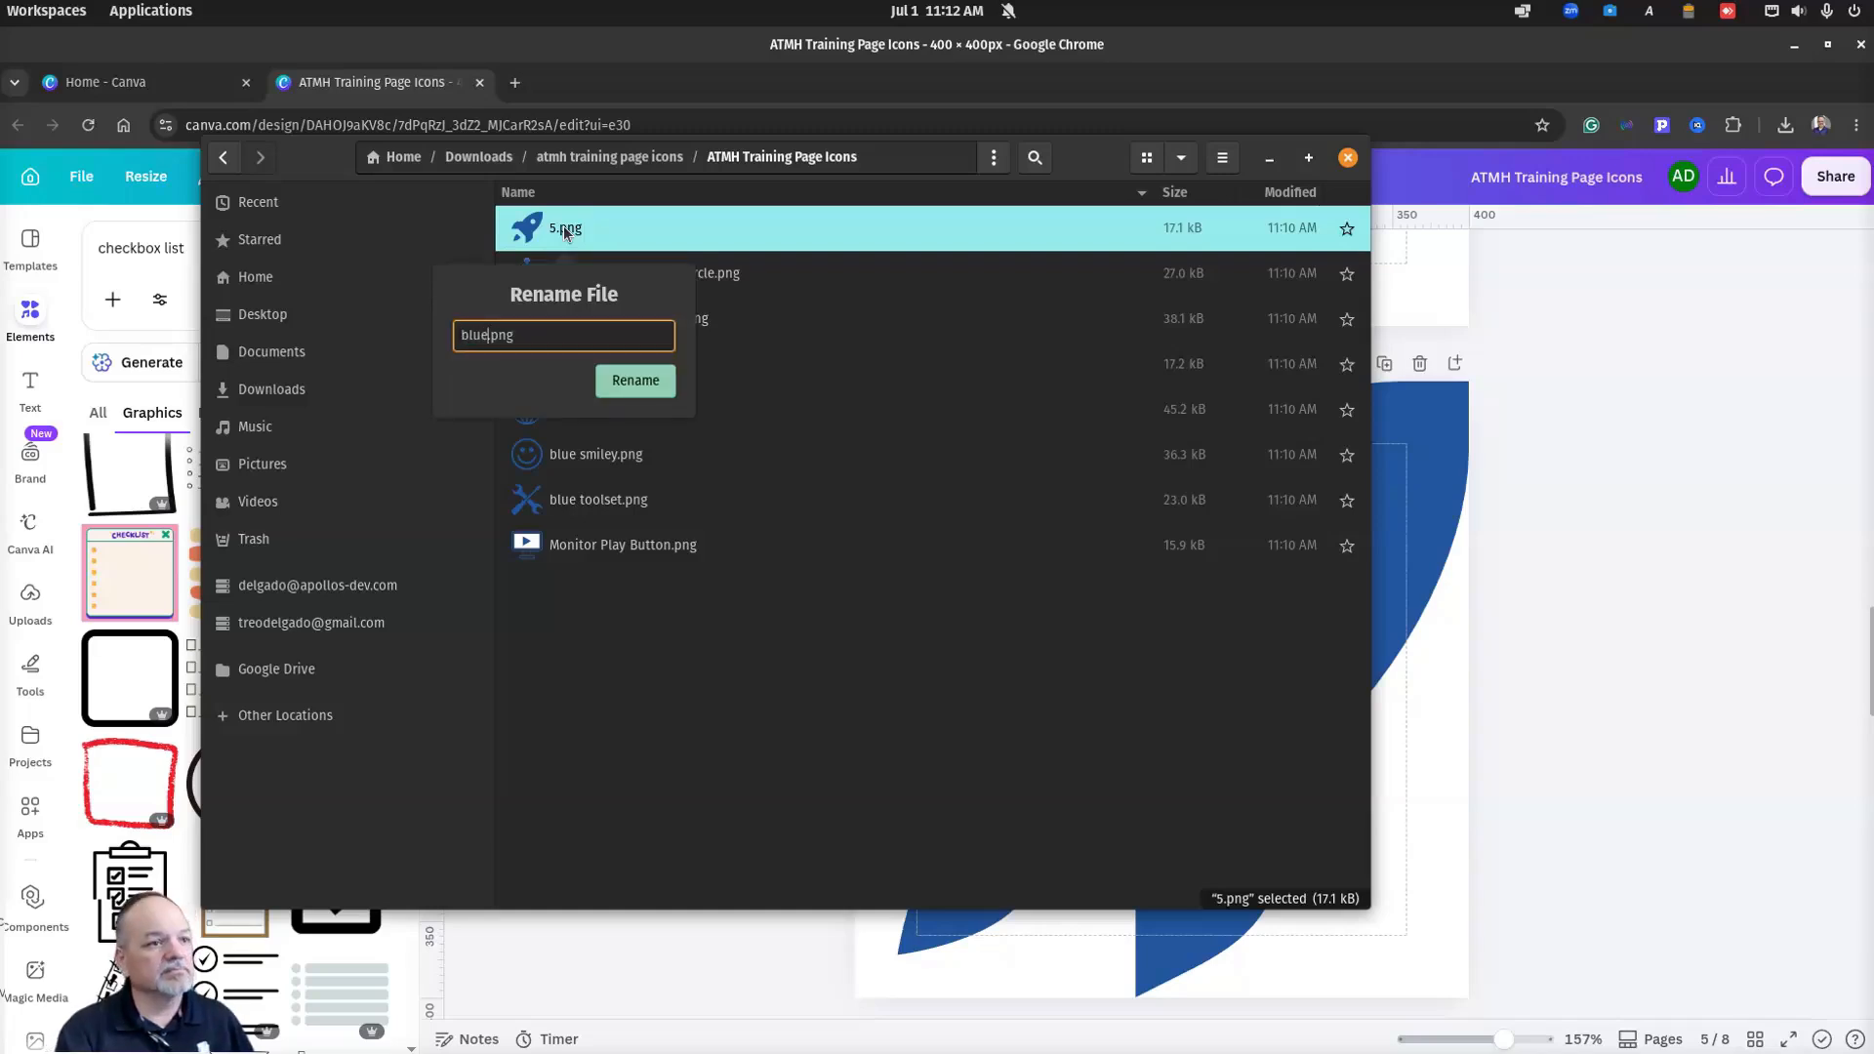
key(BackSpace)
text(cket)
key(Return)
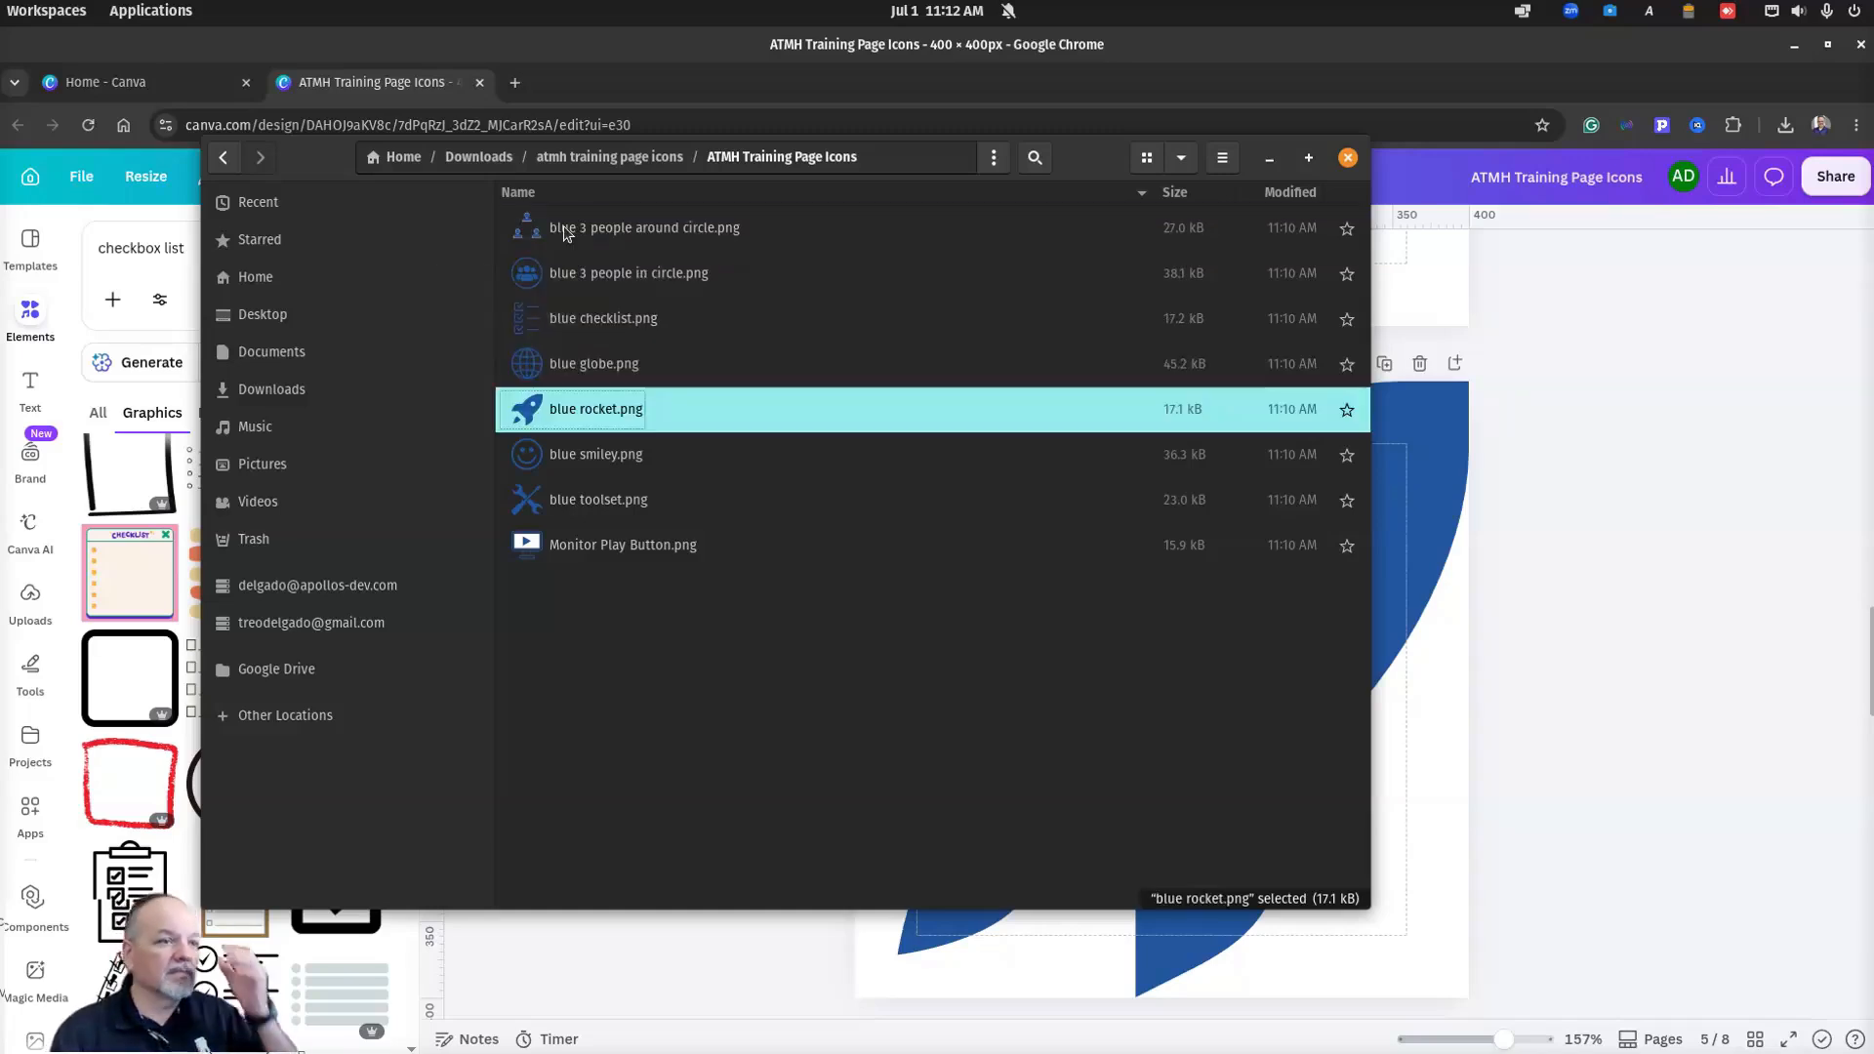
click(640, 693)
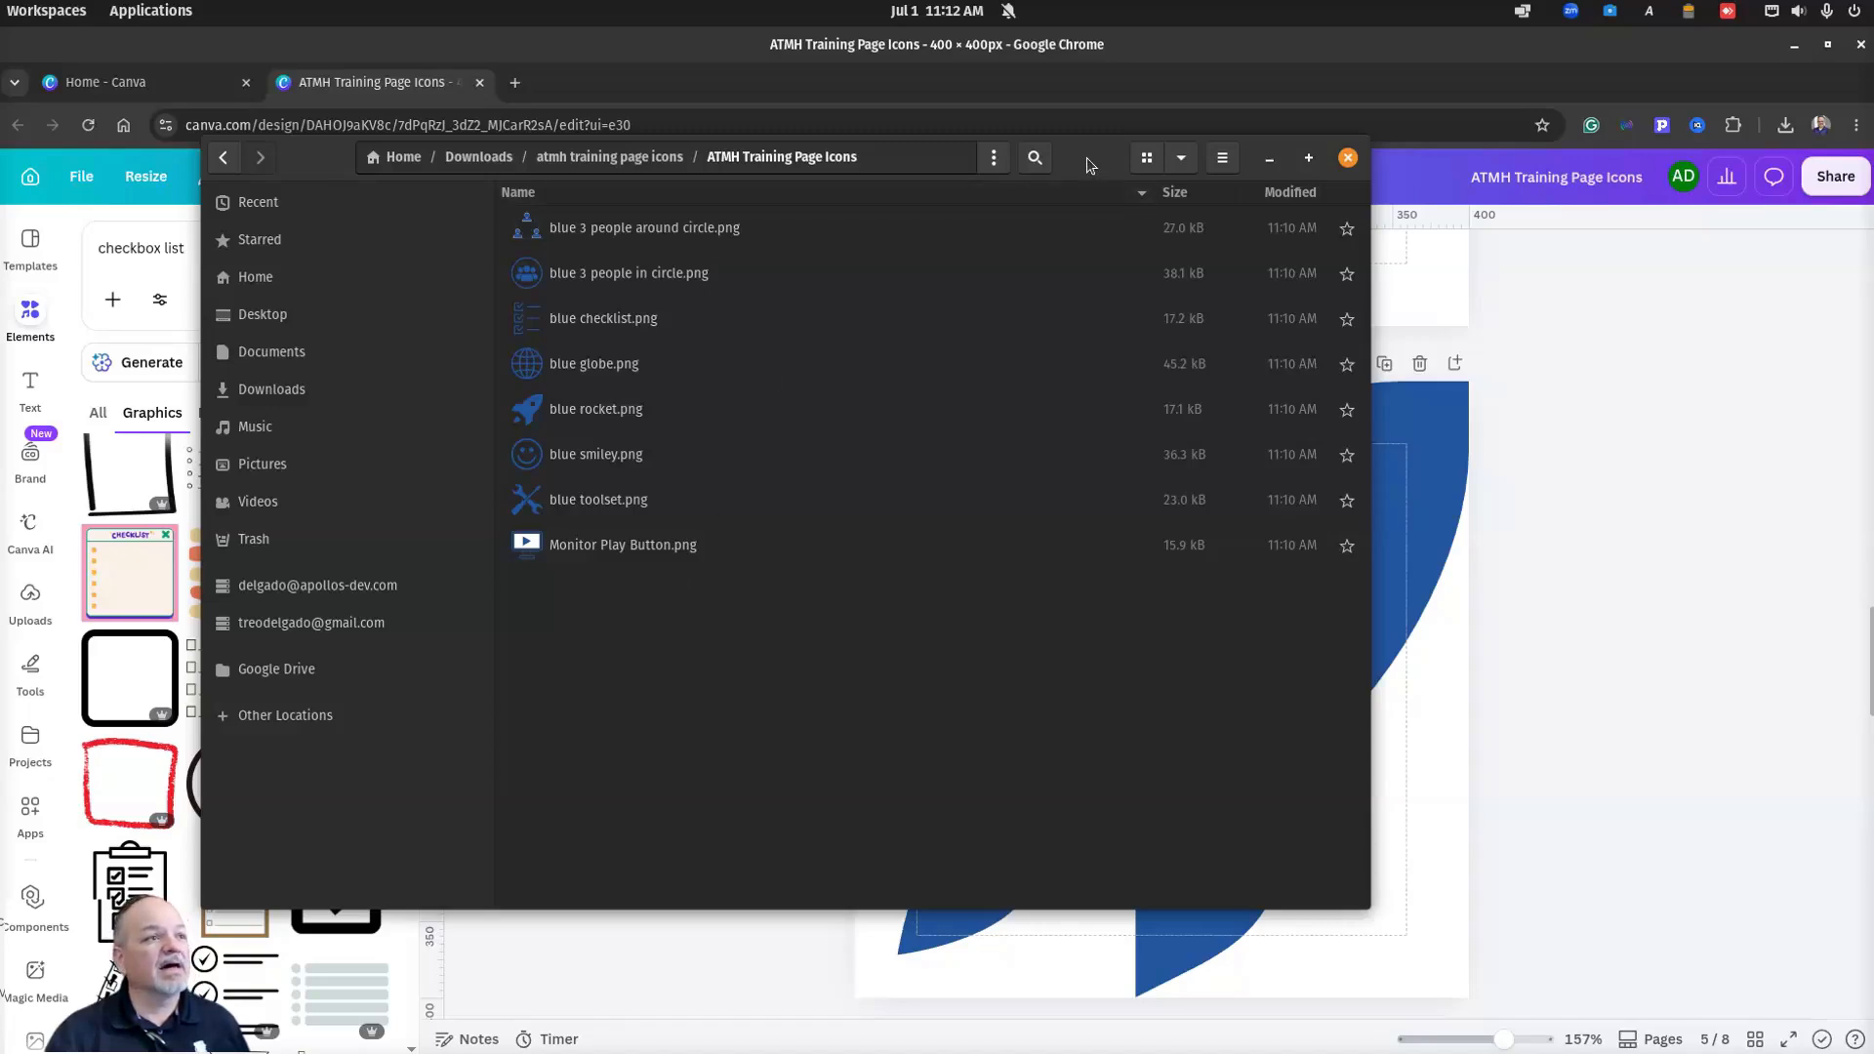
drag(1087, 158, 0, 273)
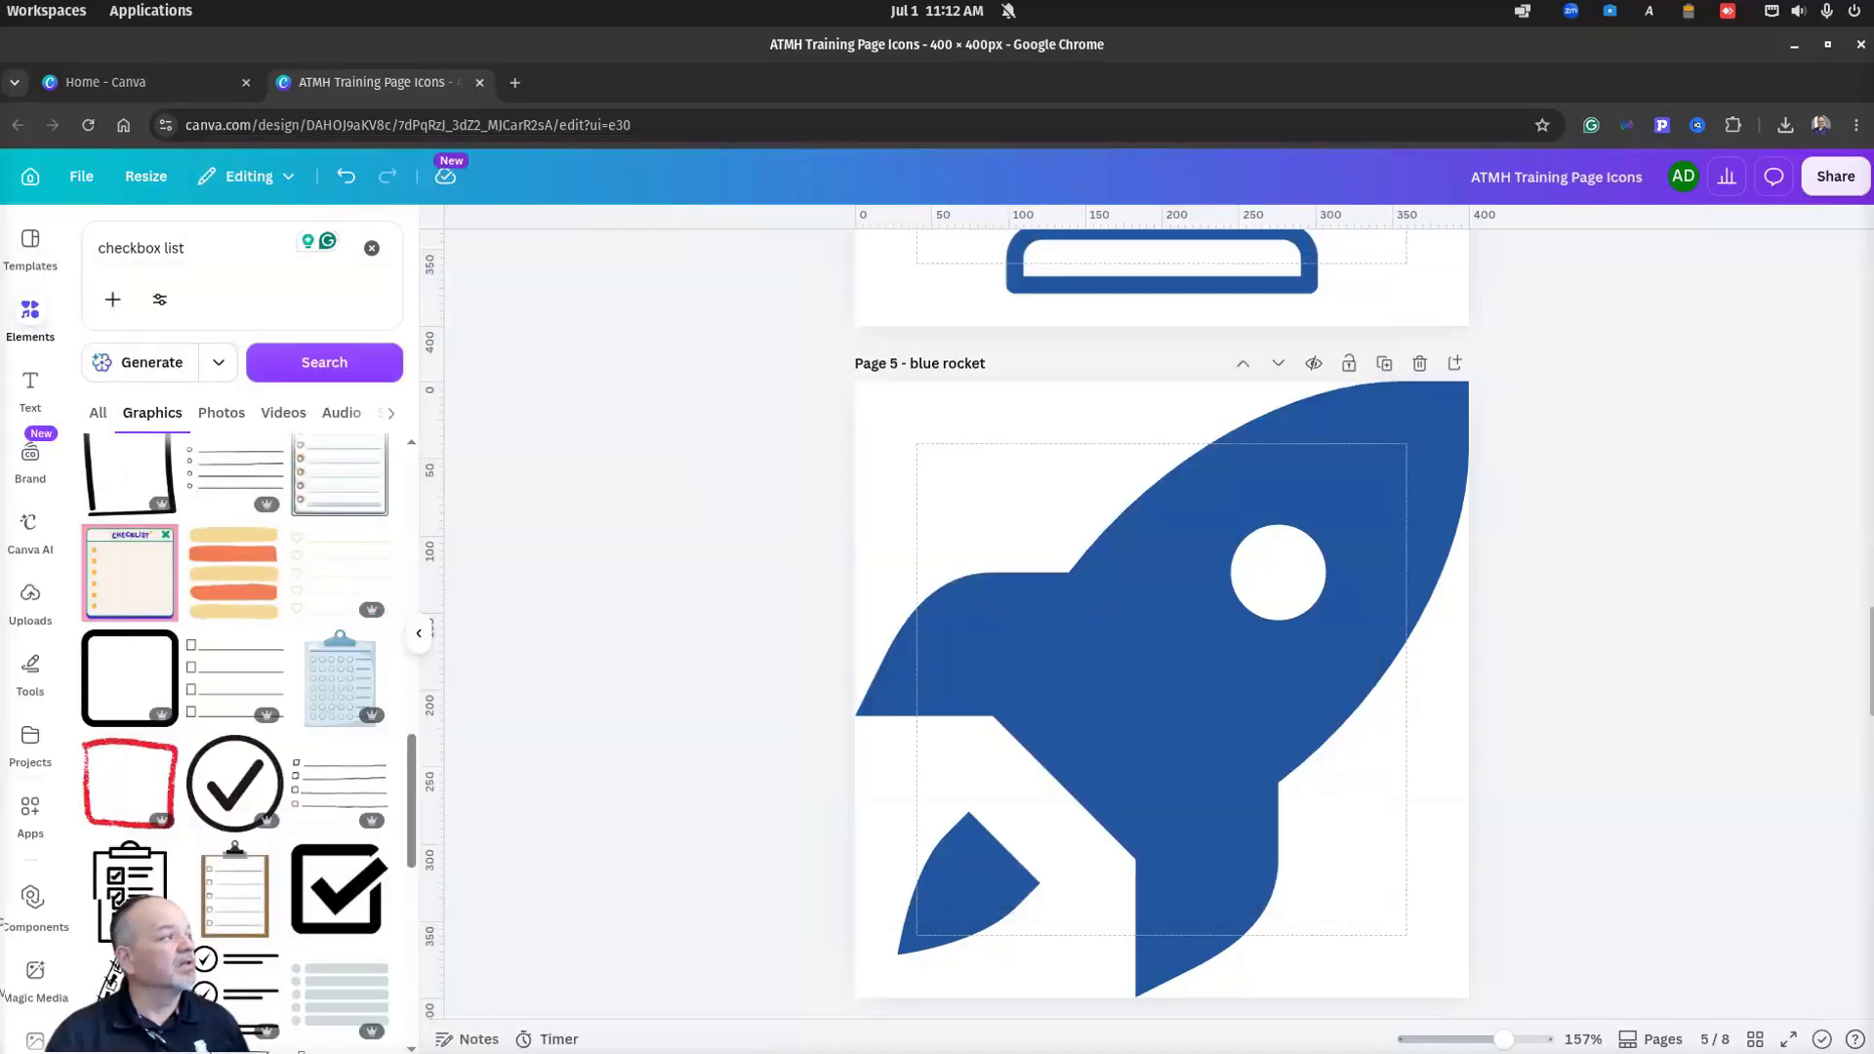
Step: Open CloudConvert's PNG to WEBP converter in a new browser tab
click(515, 82)
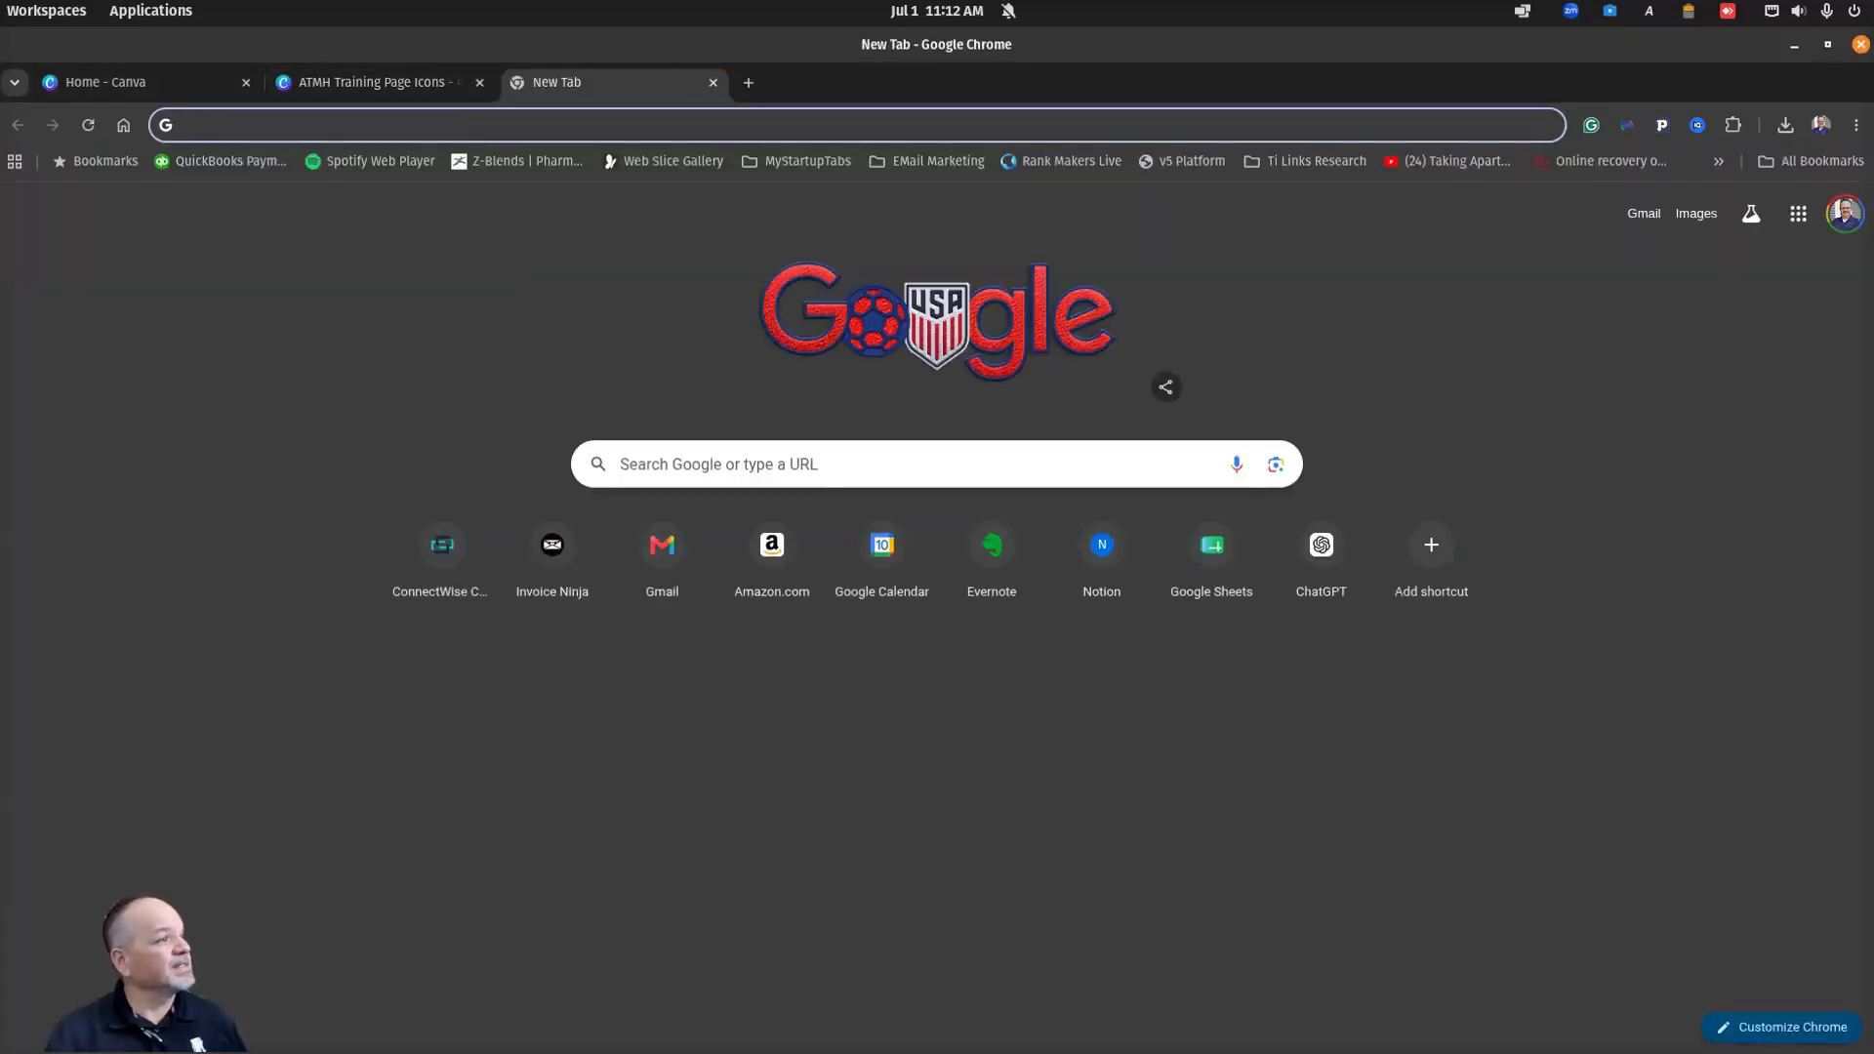
click(380, 124)
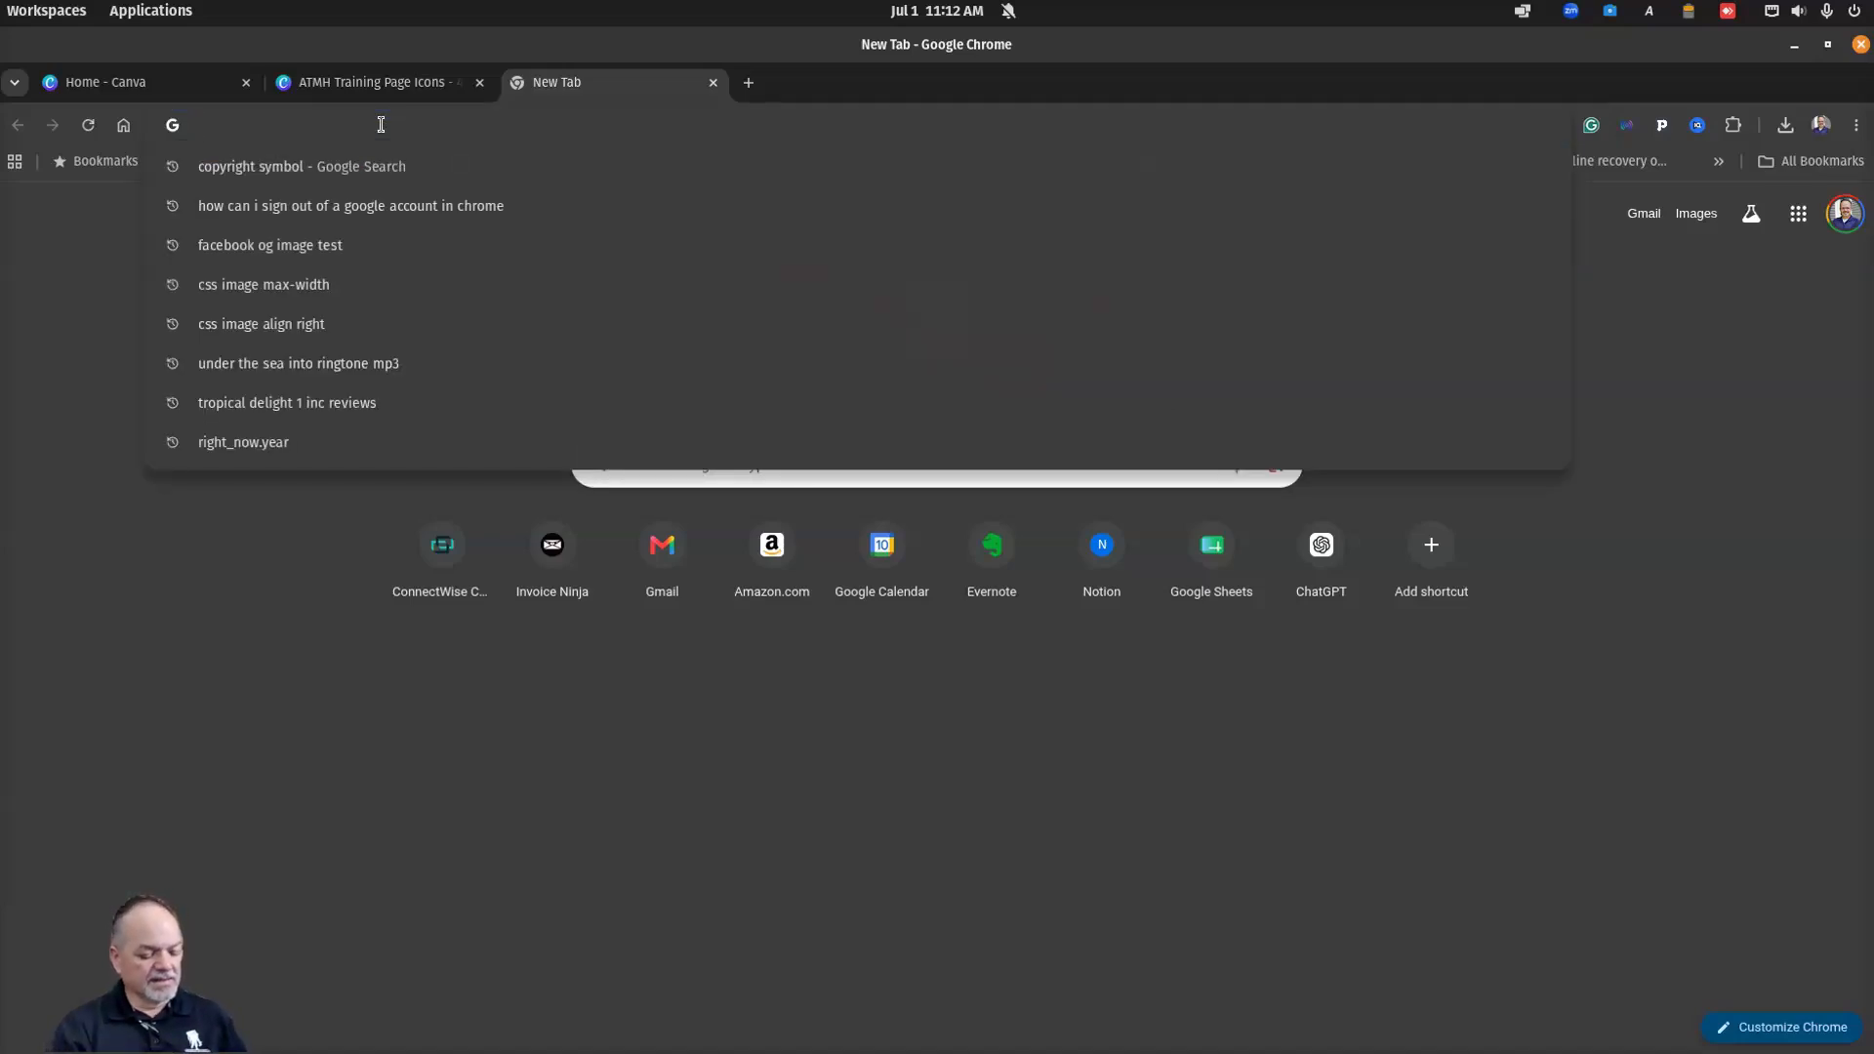
text(conver)
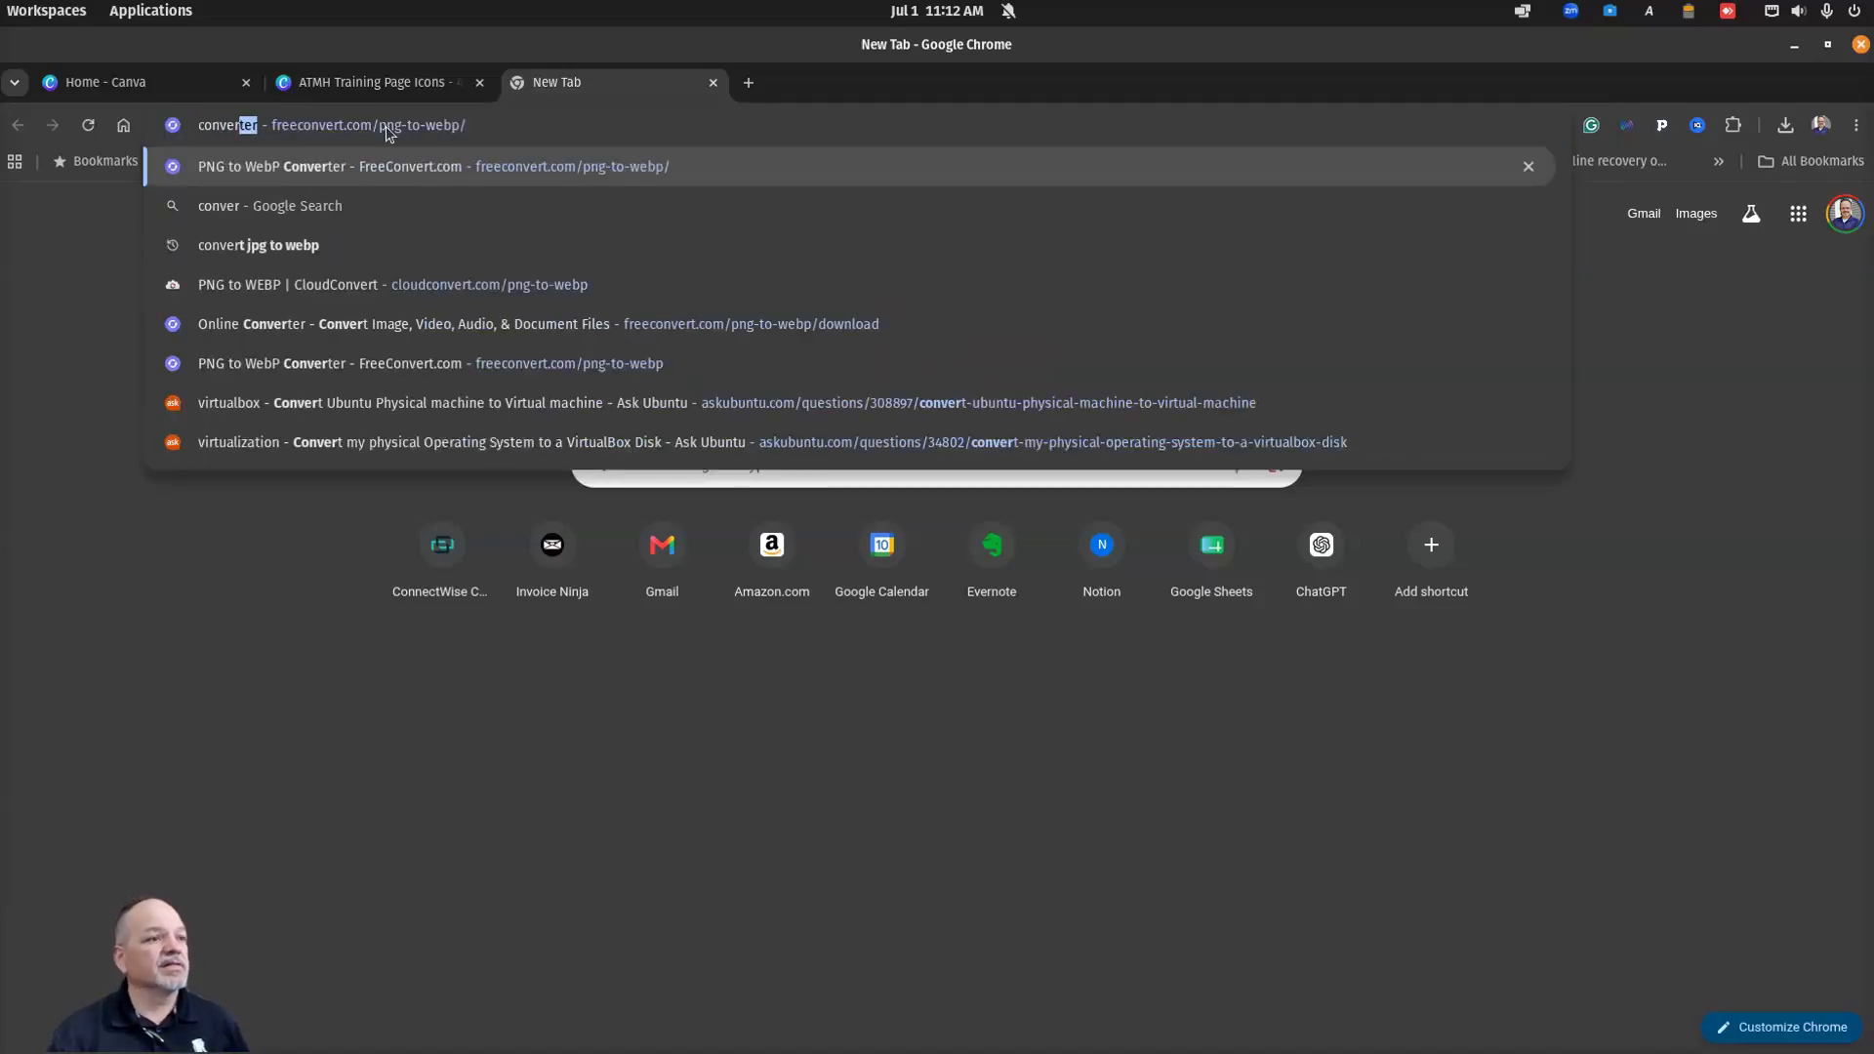
click(490, 285)
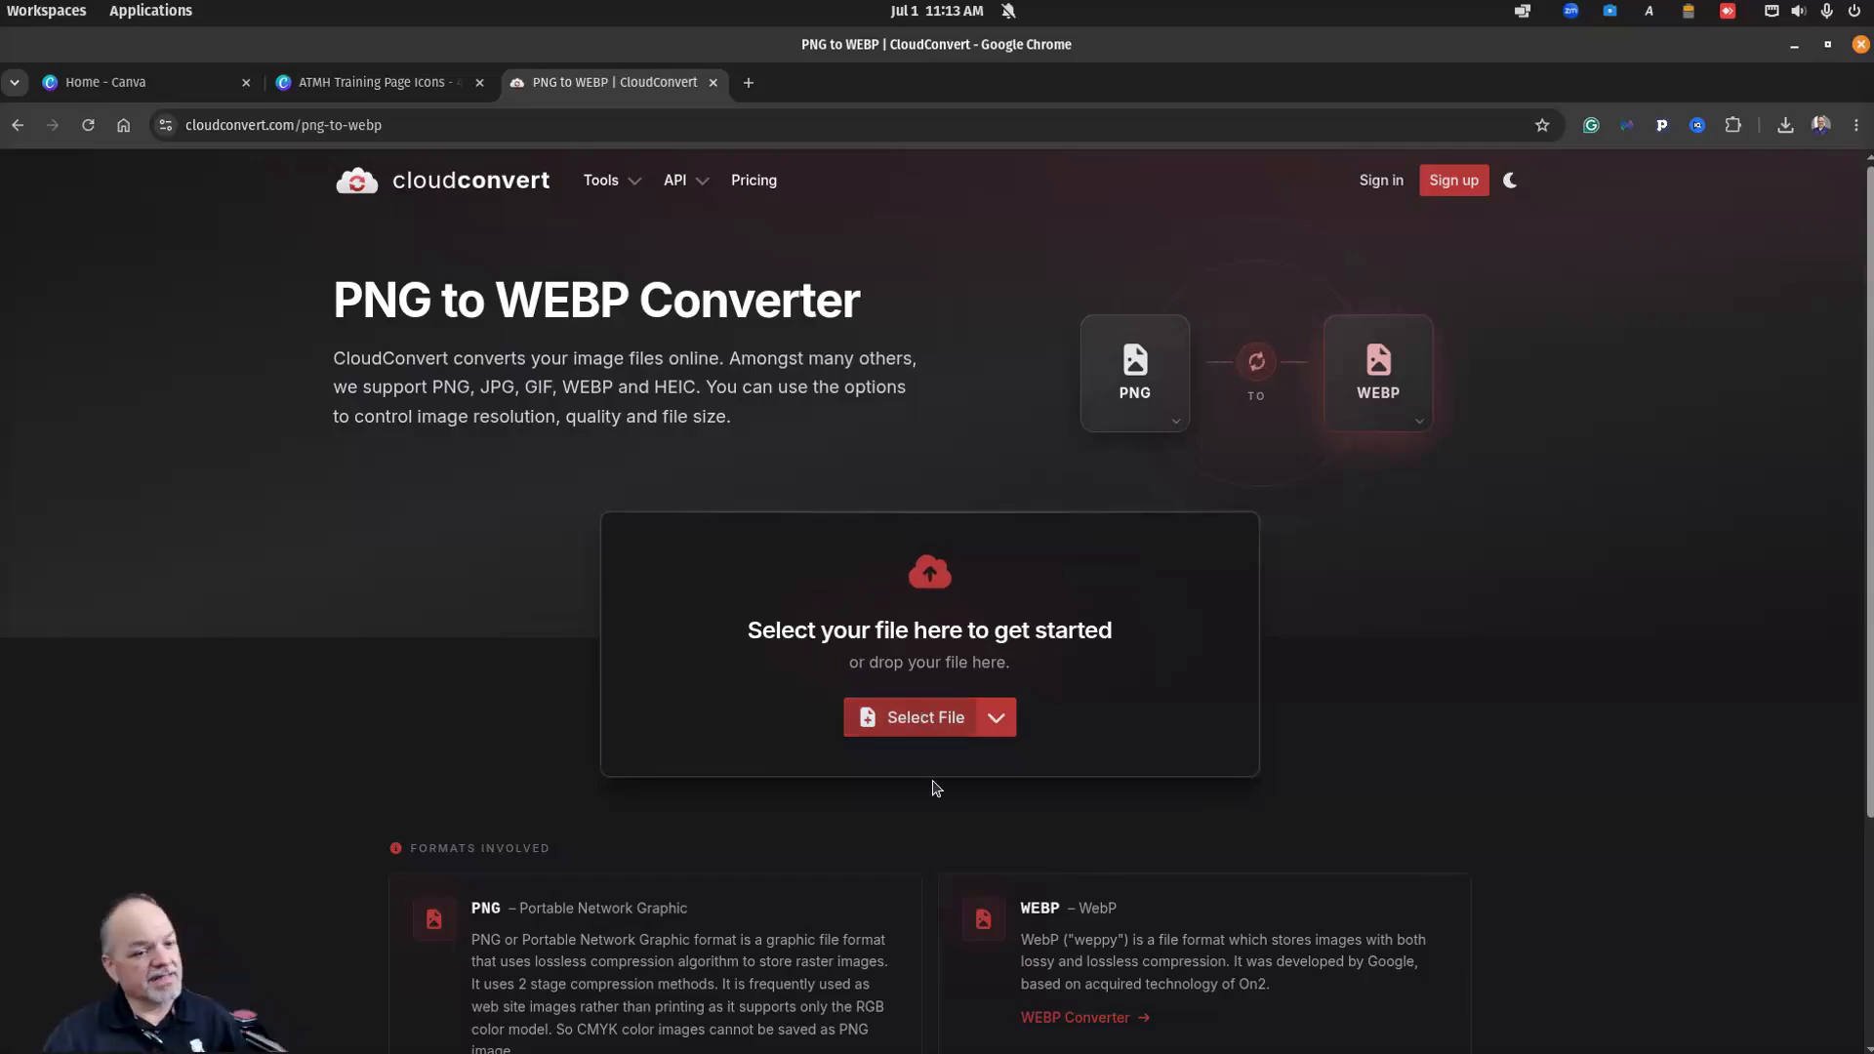
Step: Add all the PNG icons from the extracted ATMH Training Page Icons folder to the converter
click(914, 706)
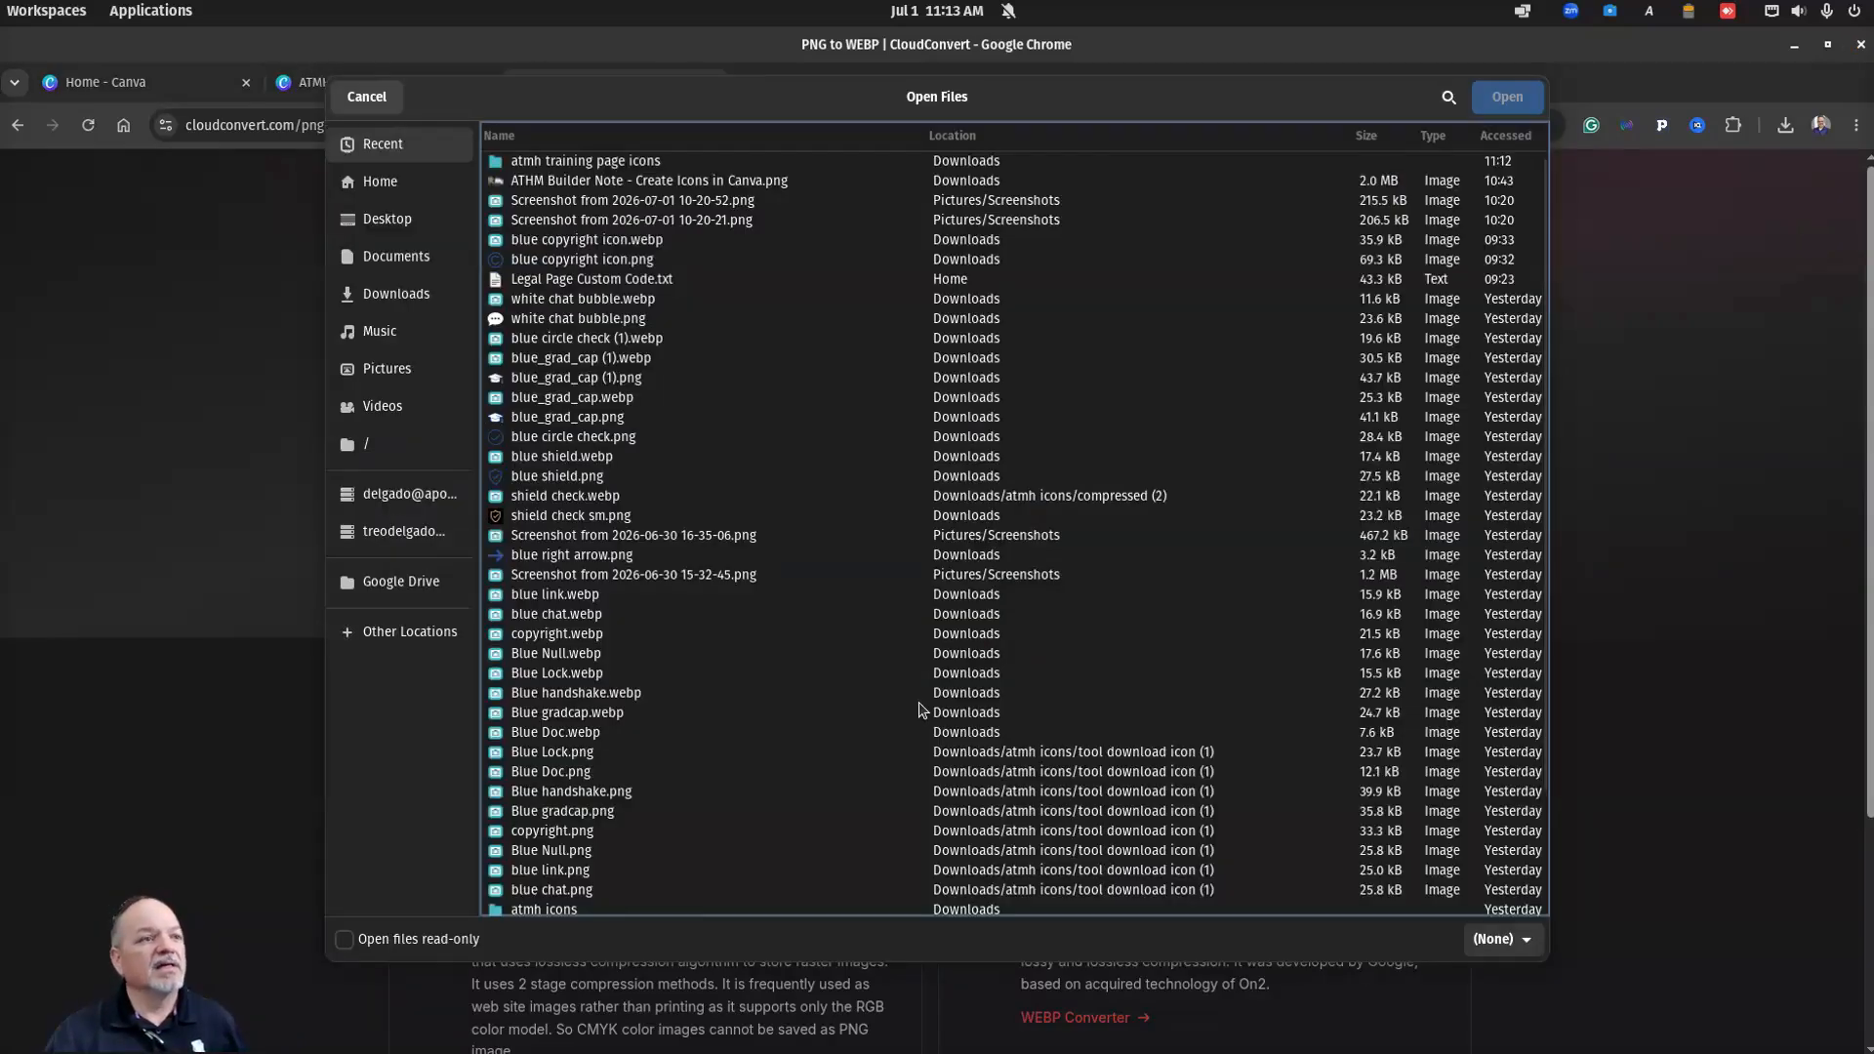
double_click(566, 161)
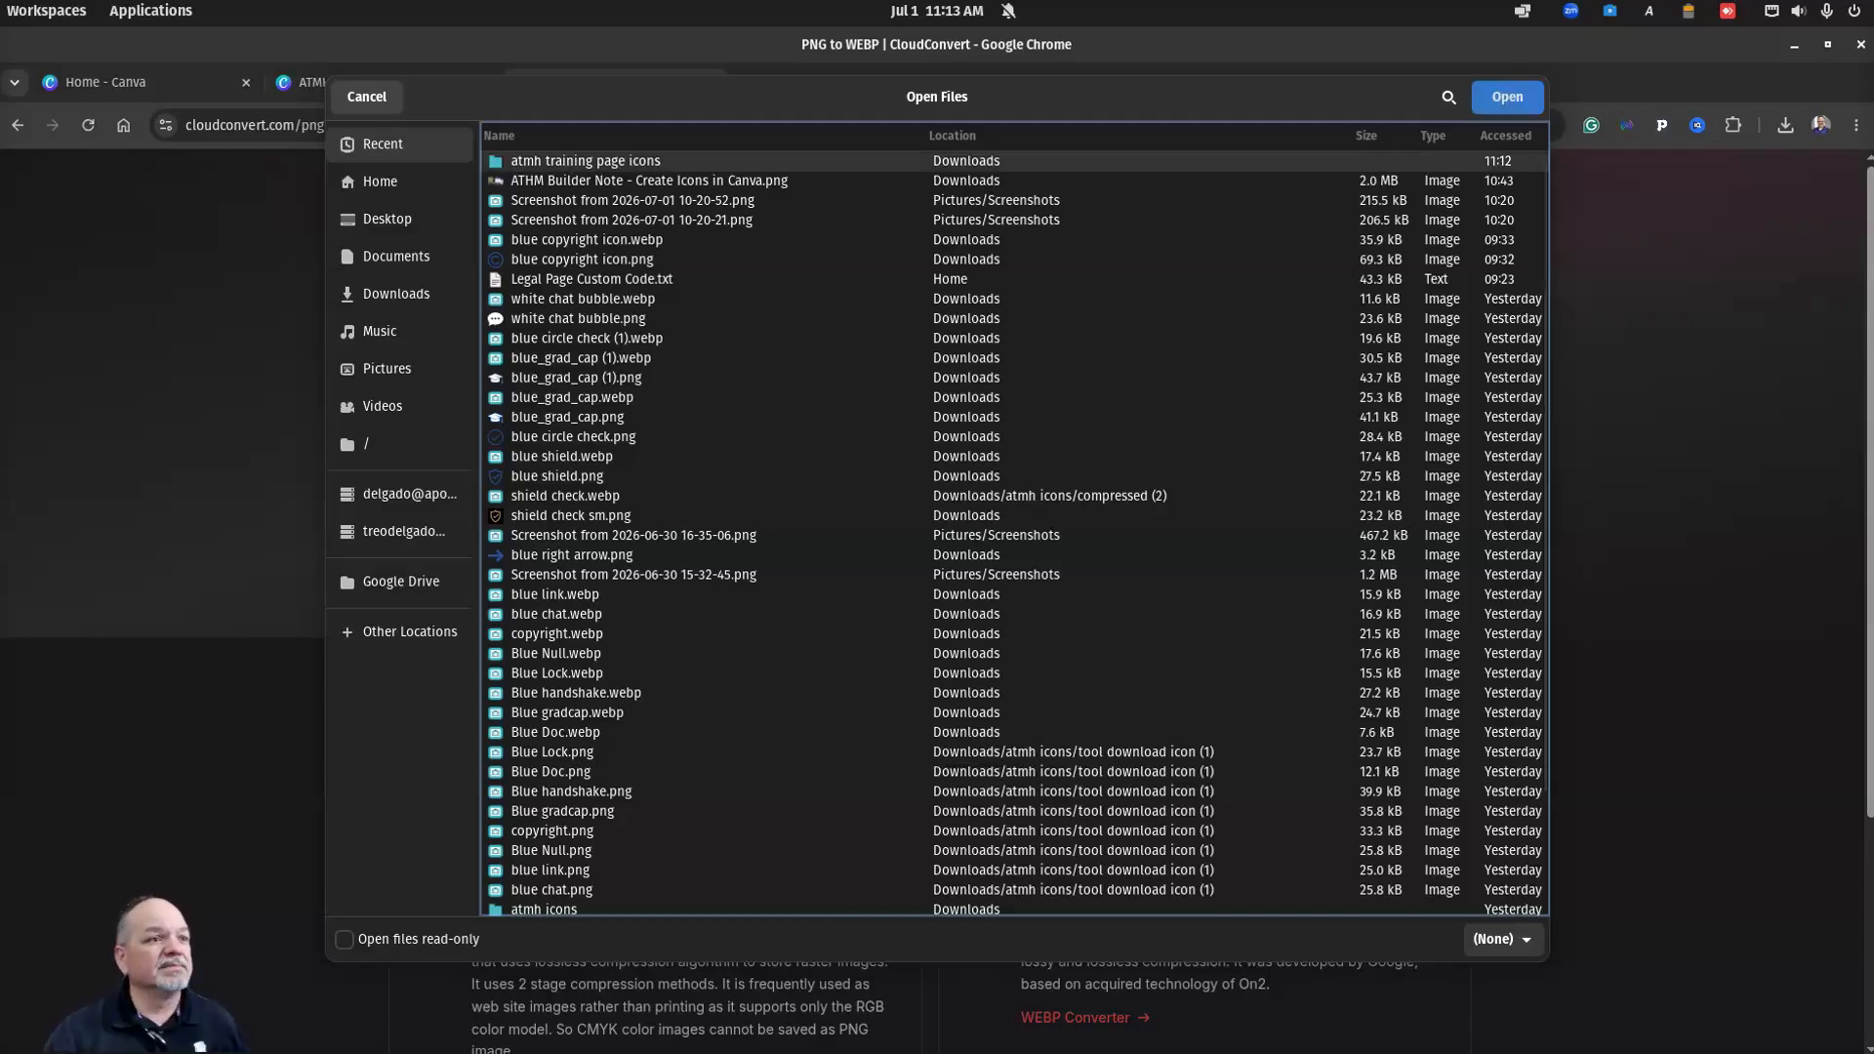
double_click(578, 206)
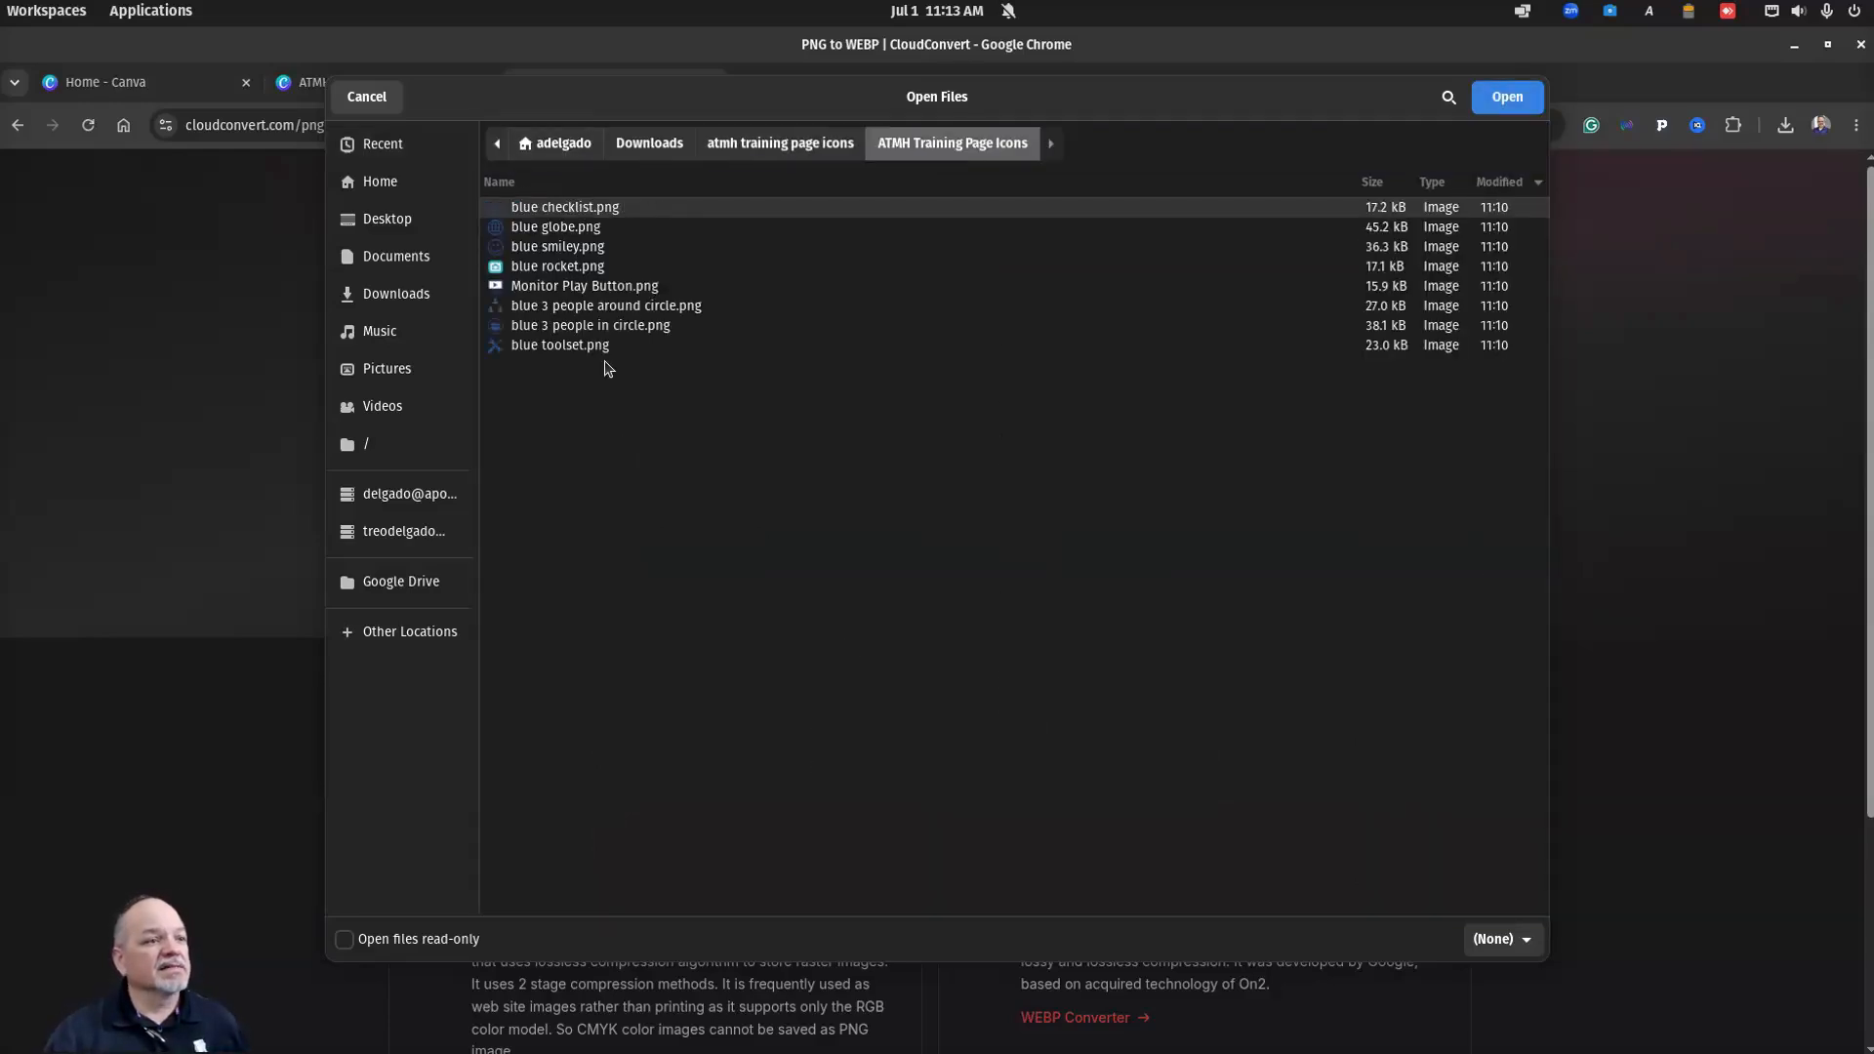
drag(629, 435, 528, 202)
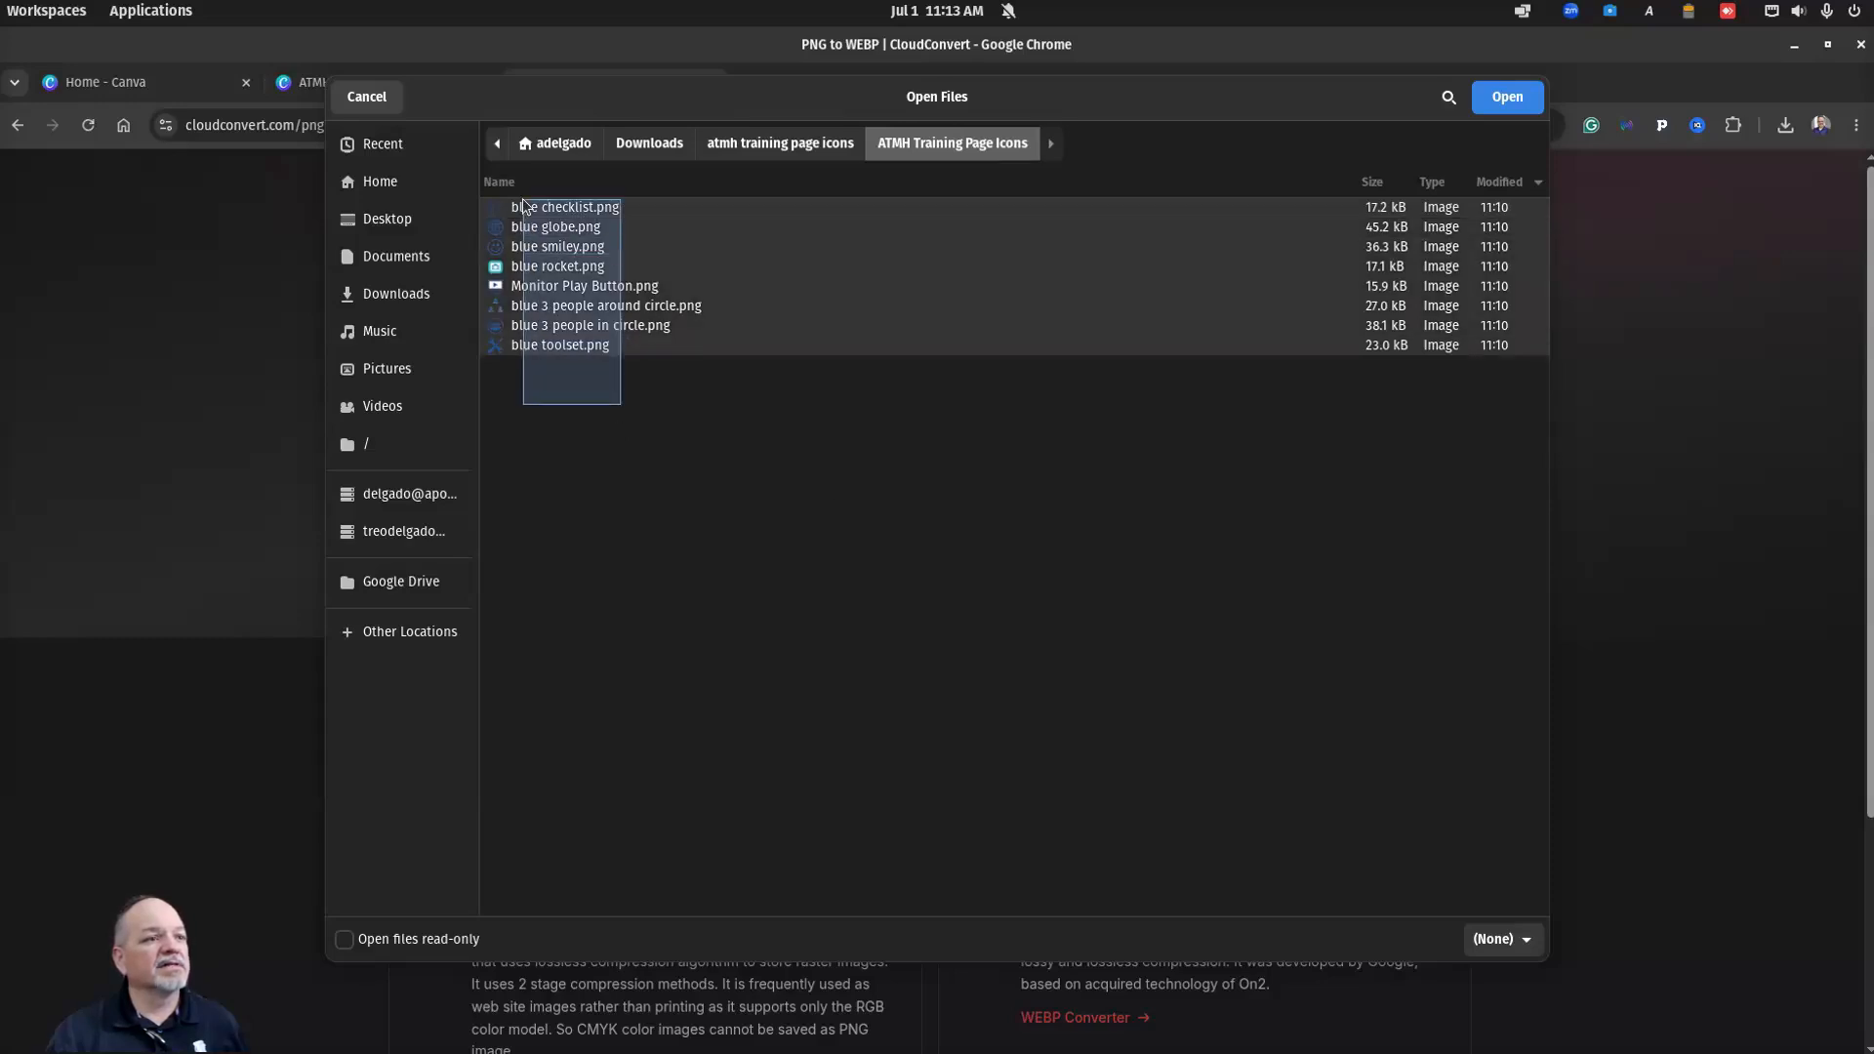
click(1503, 99)
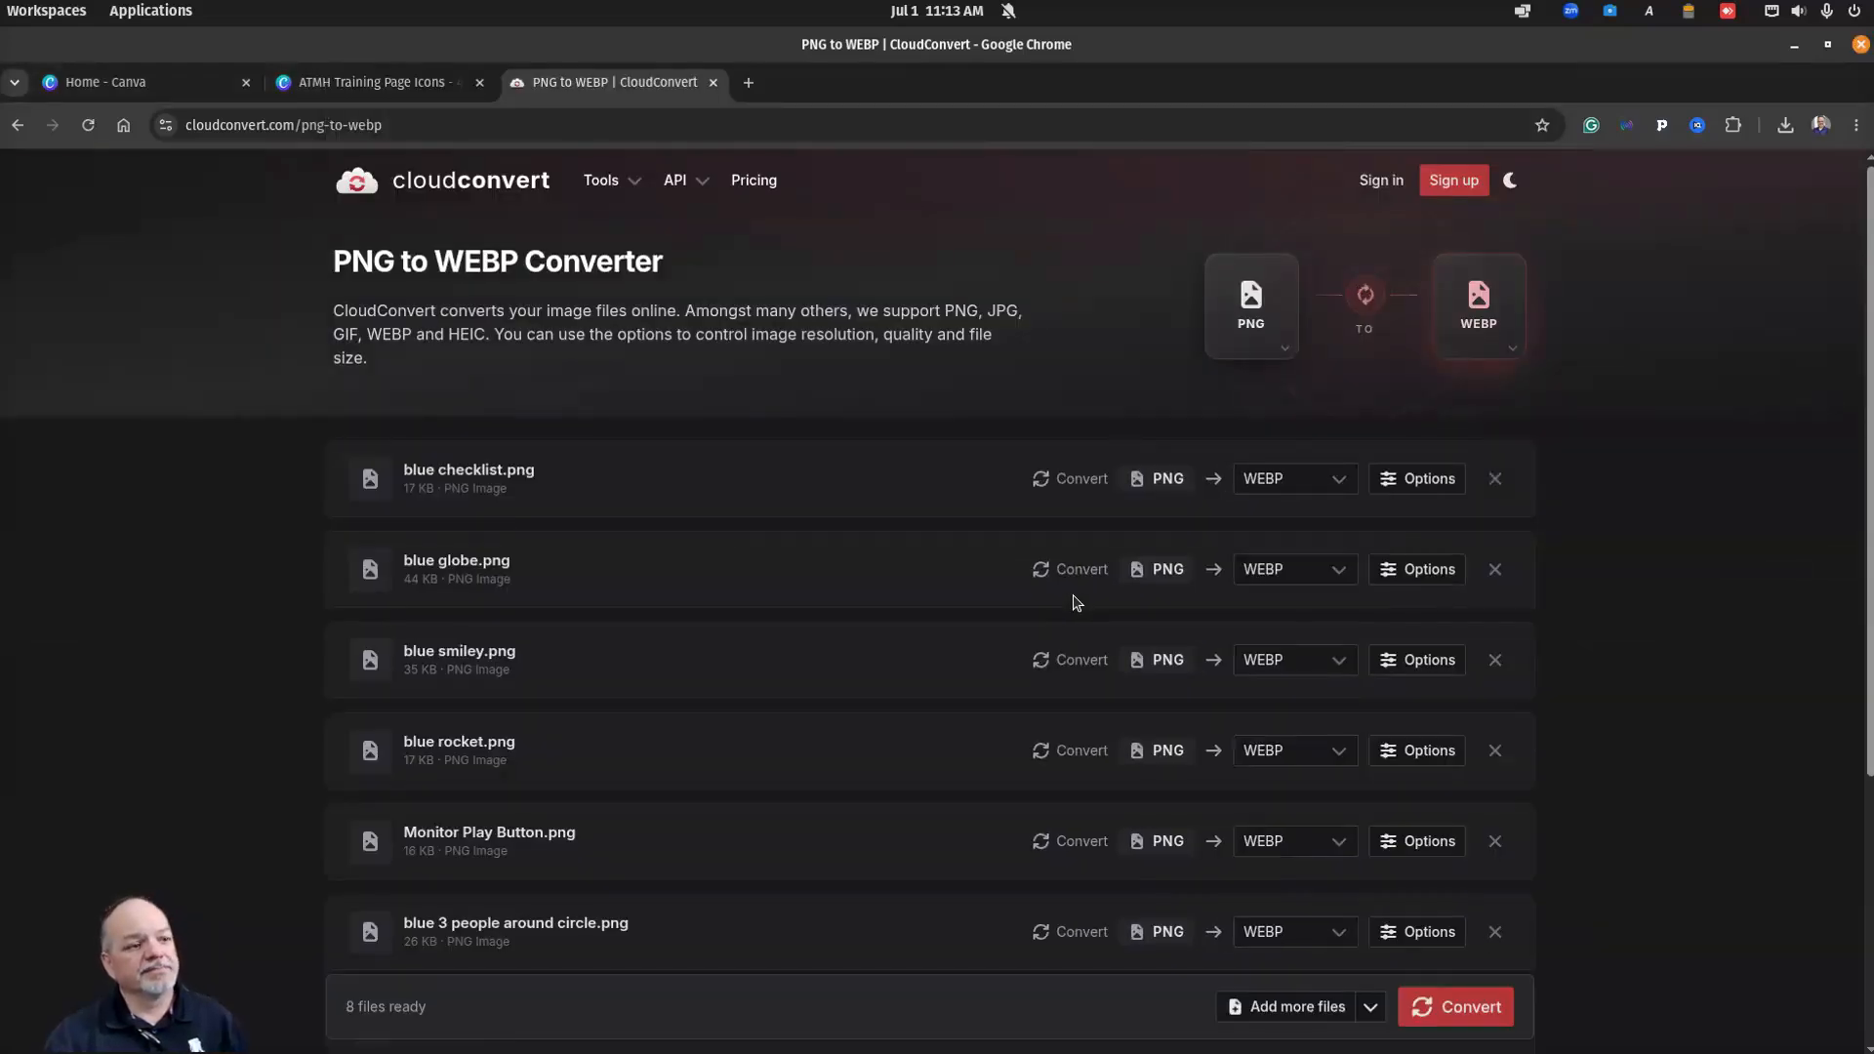
Step: Convert all the added PNG icons to WEBP and download the converted files together as one archive
click(1462, 1008)
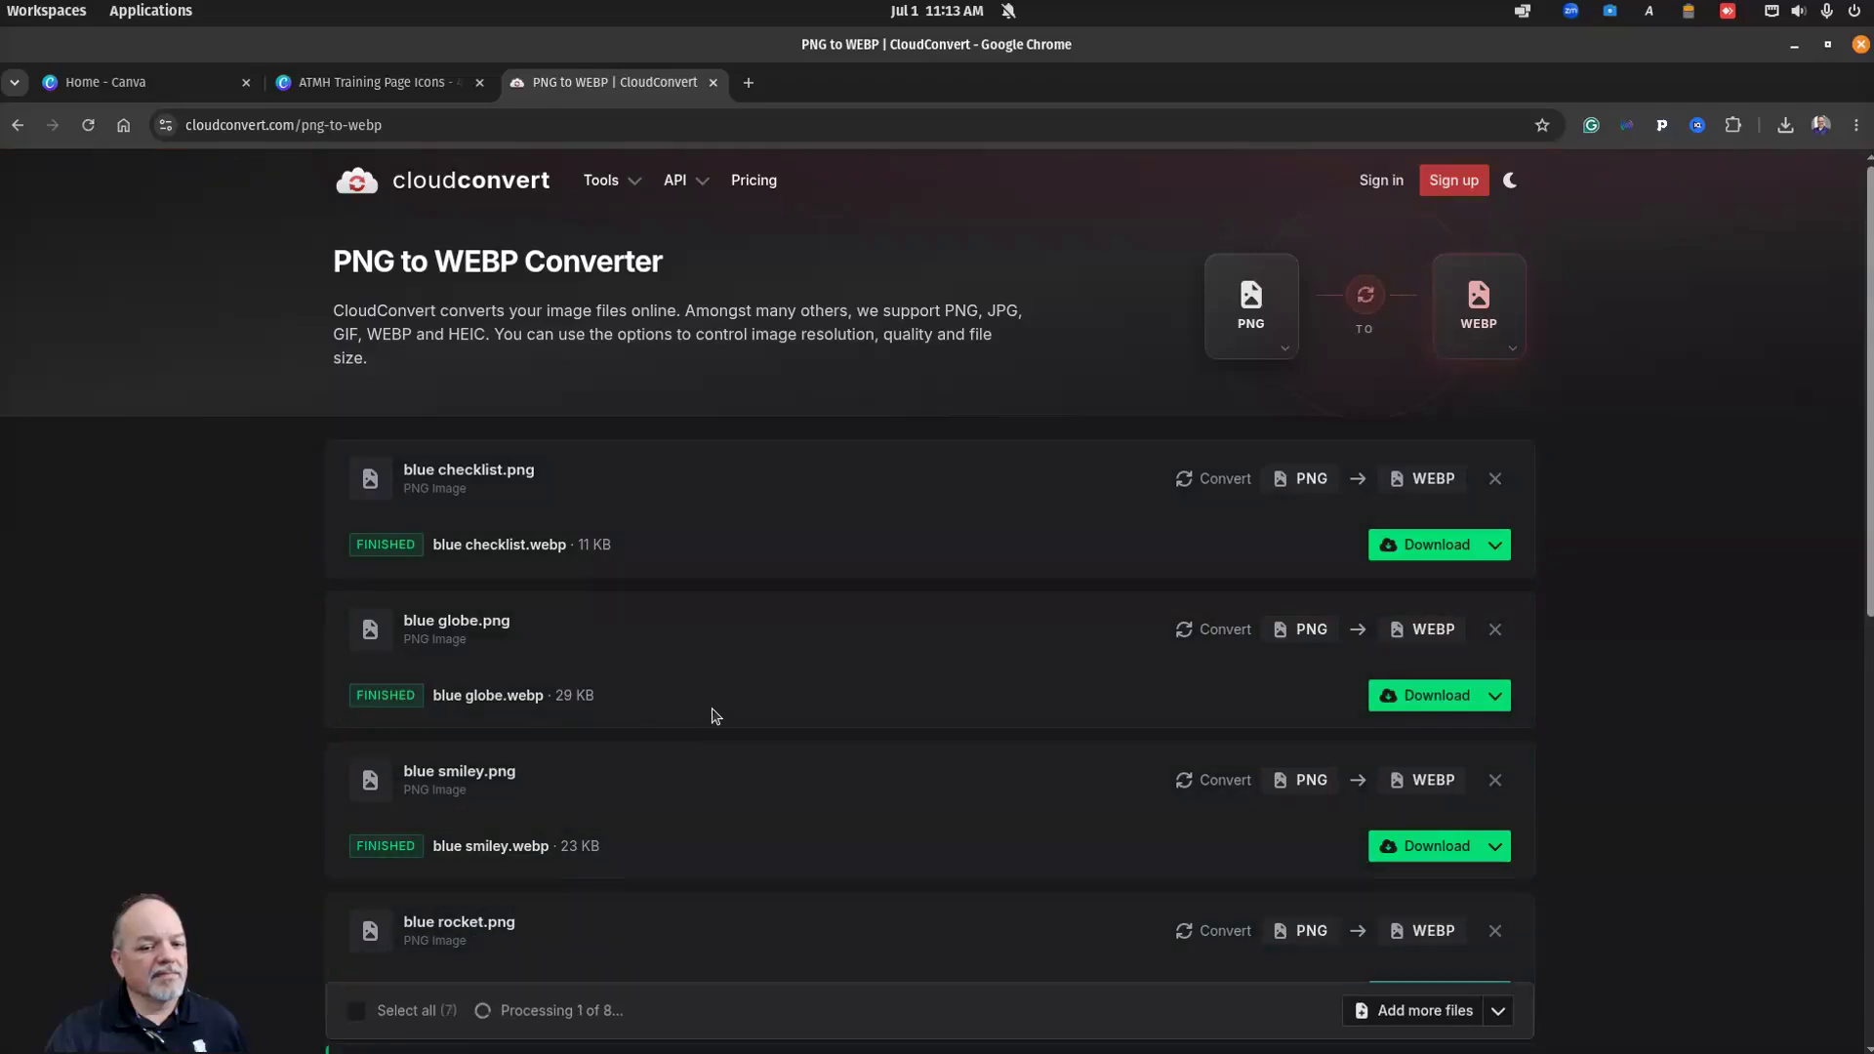
scroll(714, 715, down, 4)
scroll(714, 715, down, 4)
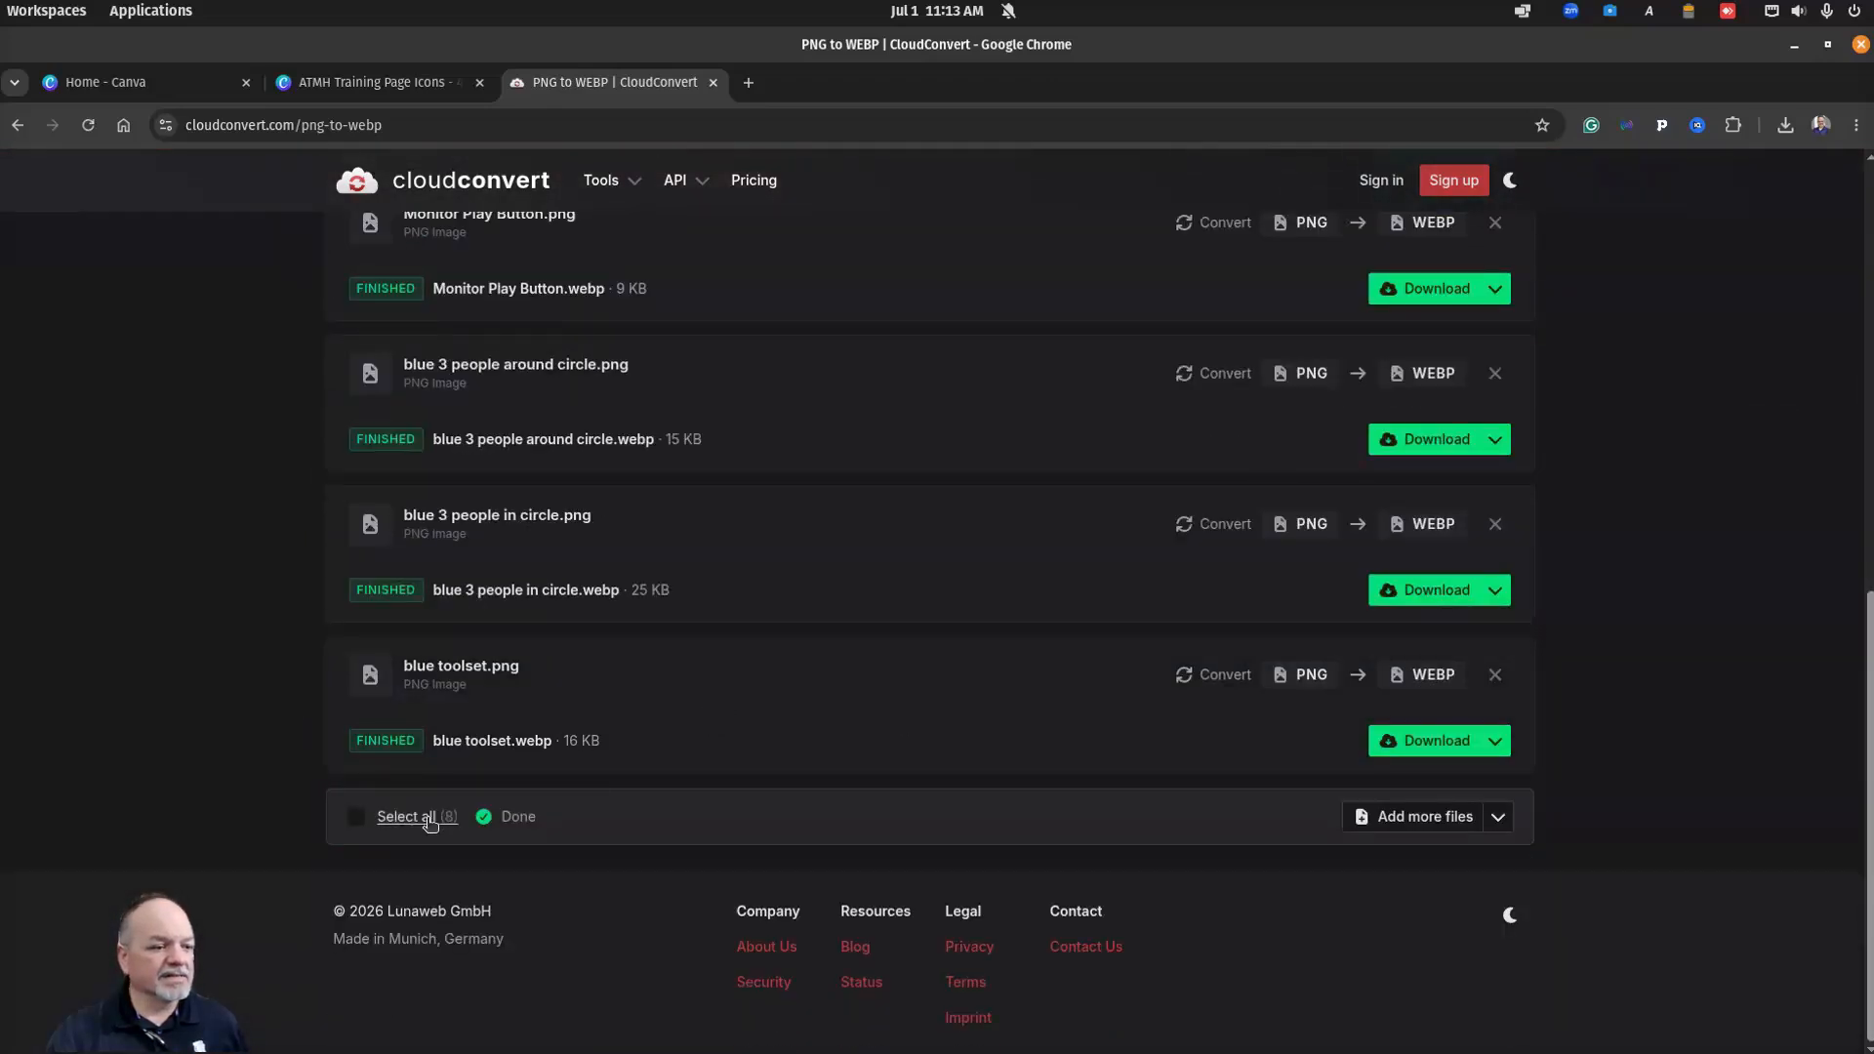
click(366, 818)
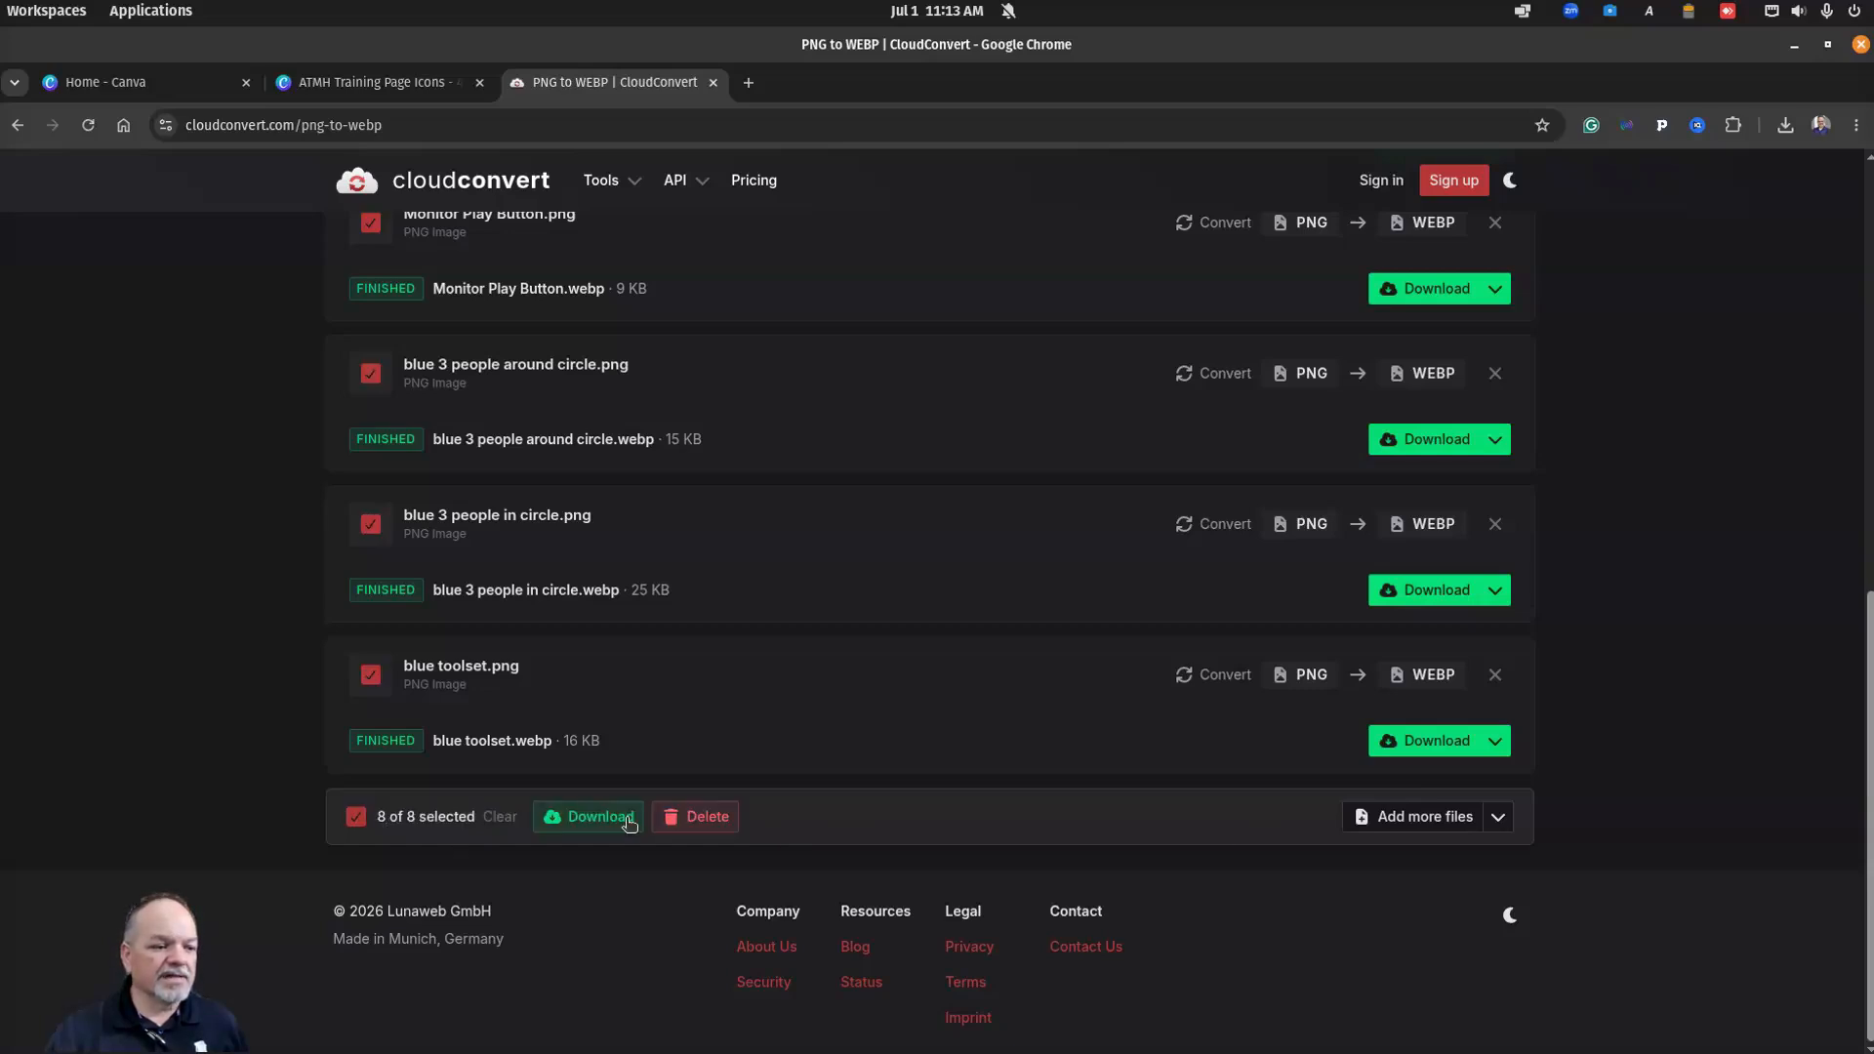
click(609, 816)
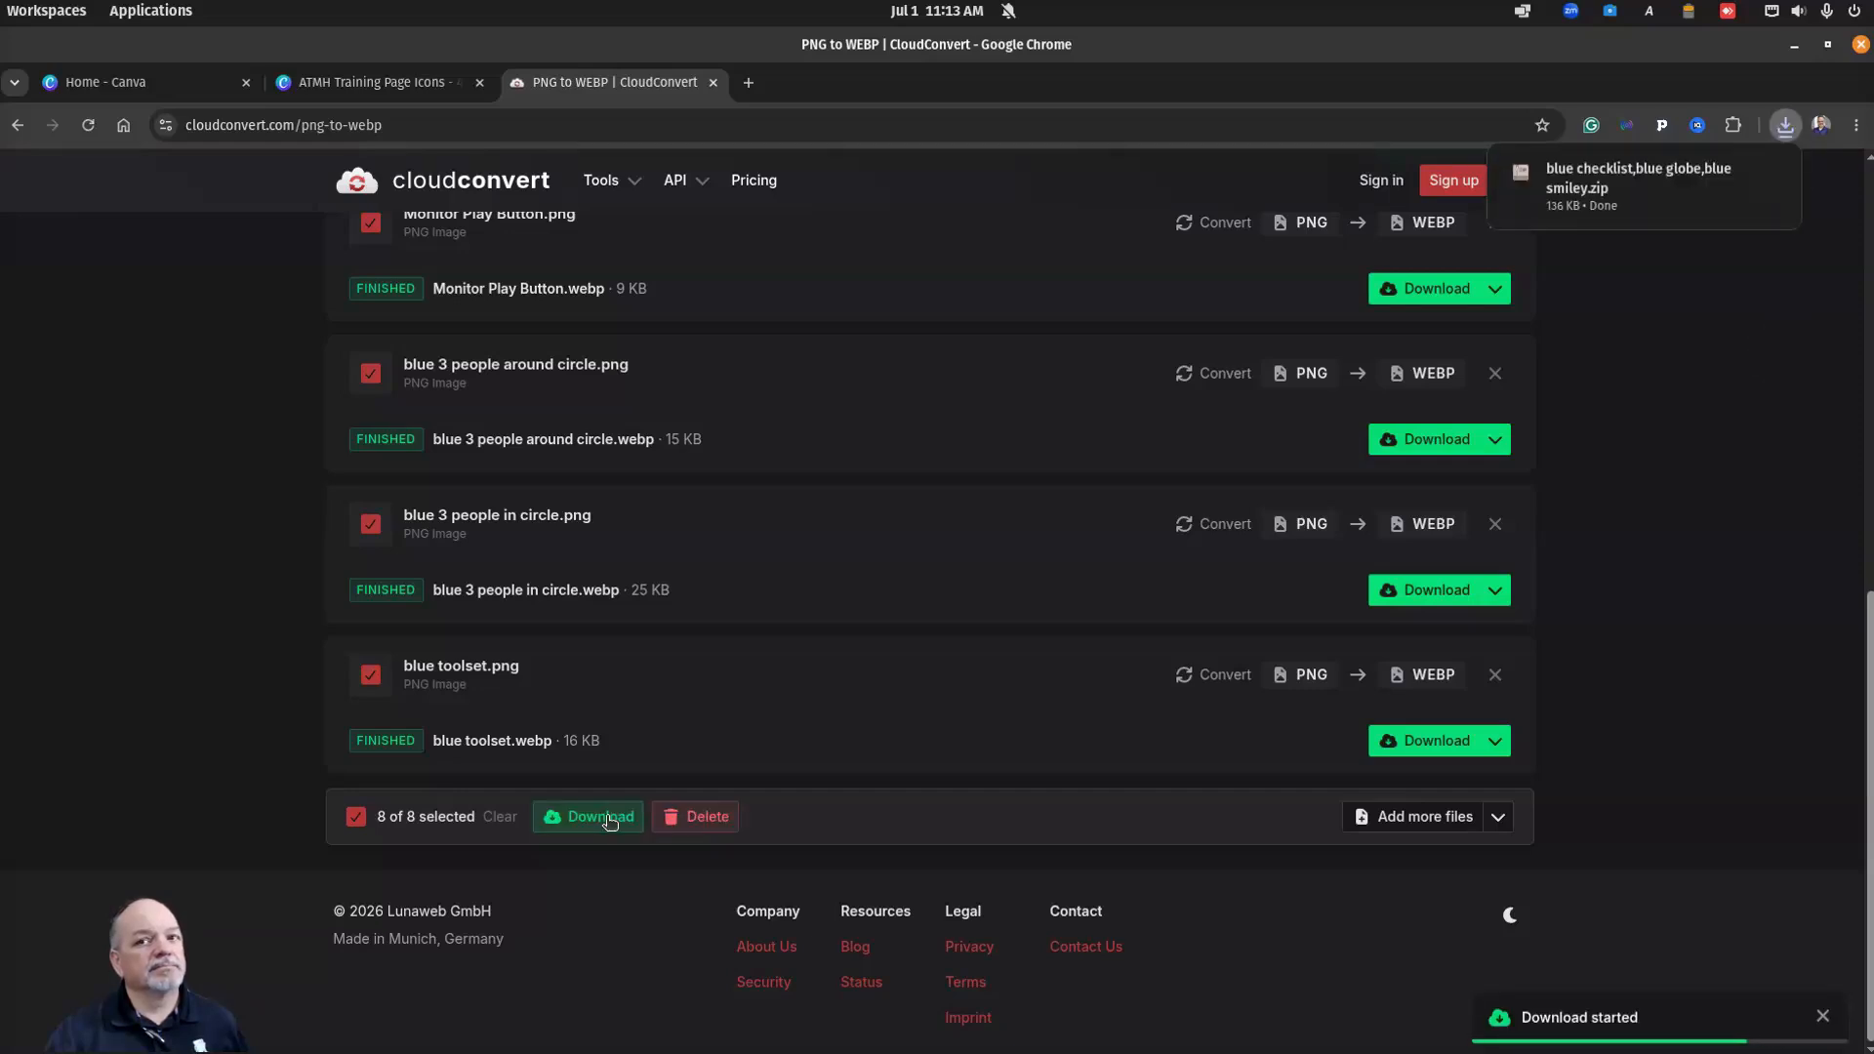
Step: Open the downloaded archive and extract all its files into atmh training page icons/ATMH Training Page Icons in Downloads
mouse_move(1591, 212)
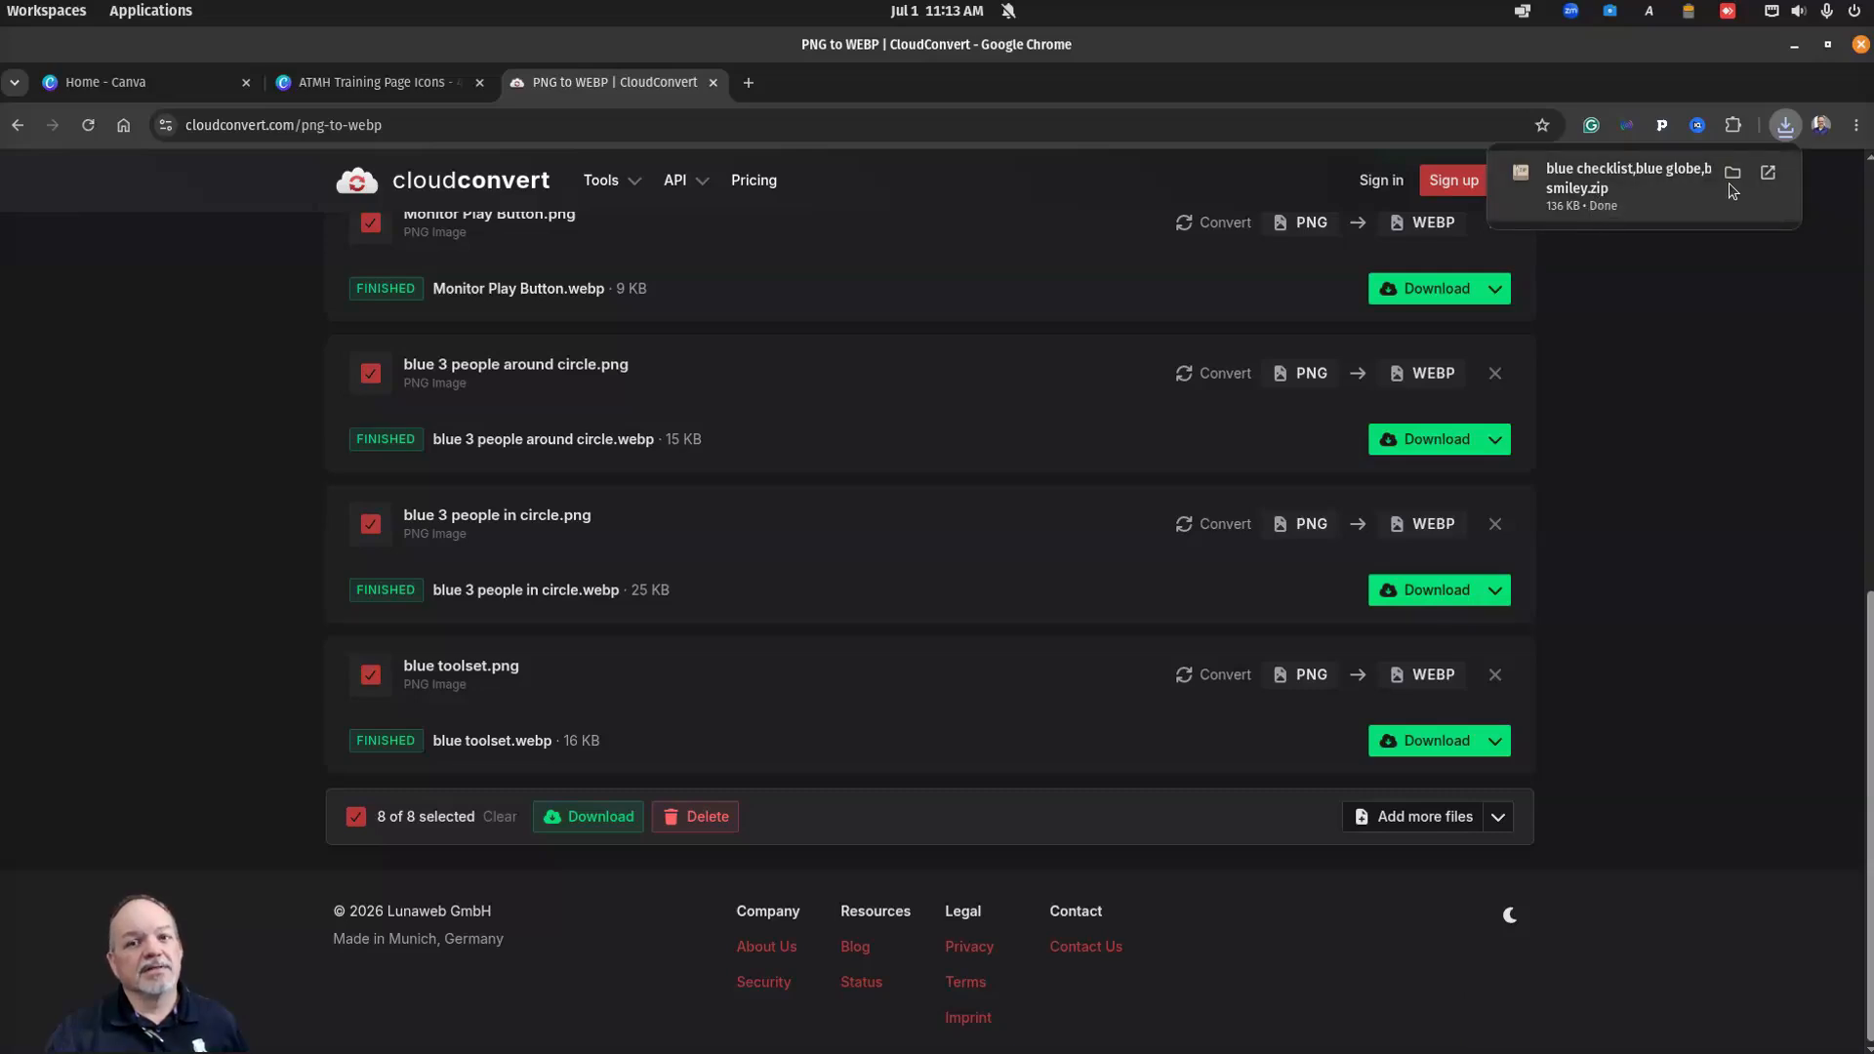
click(1591, 188)
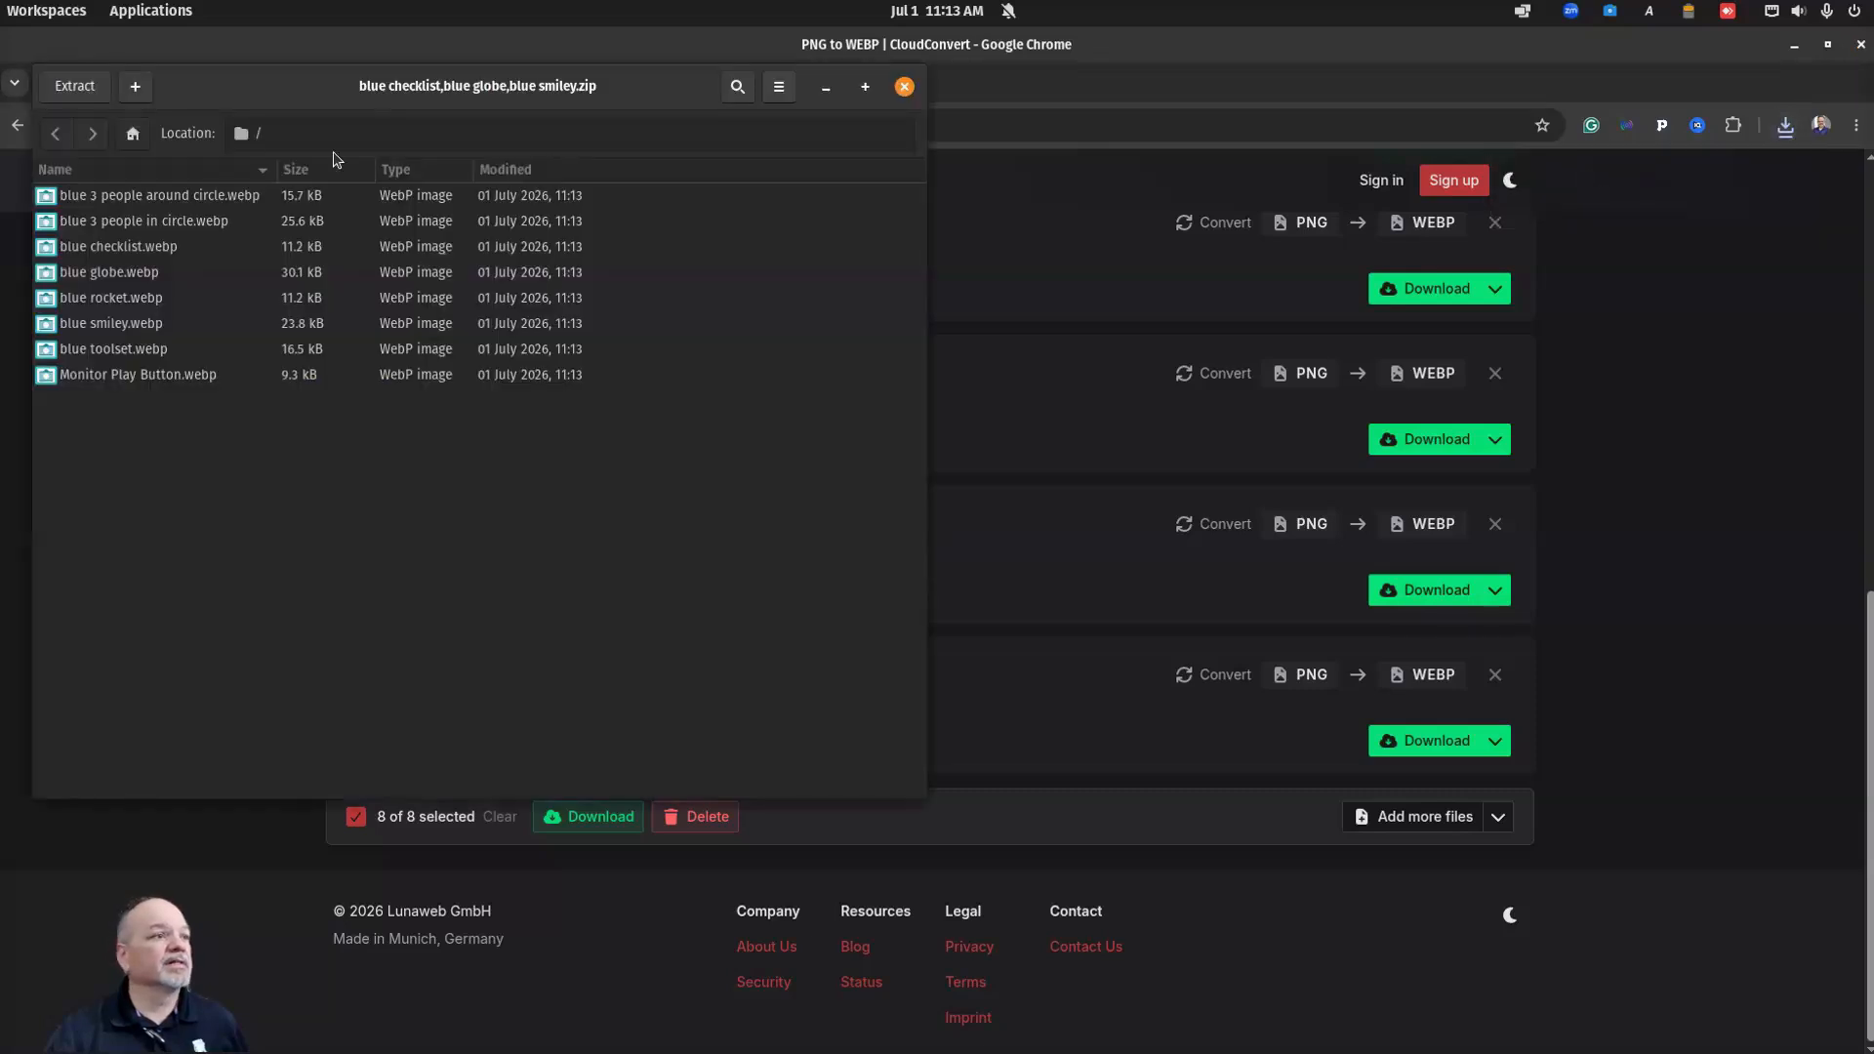
click(74, 86)
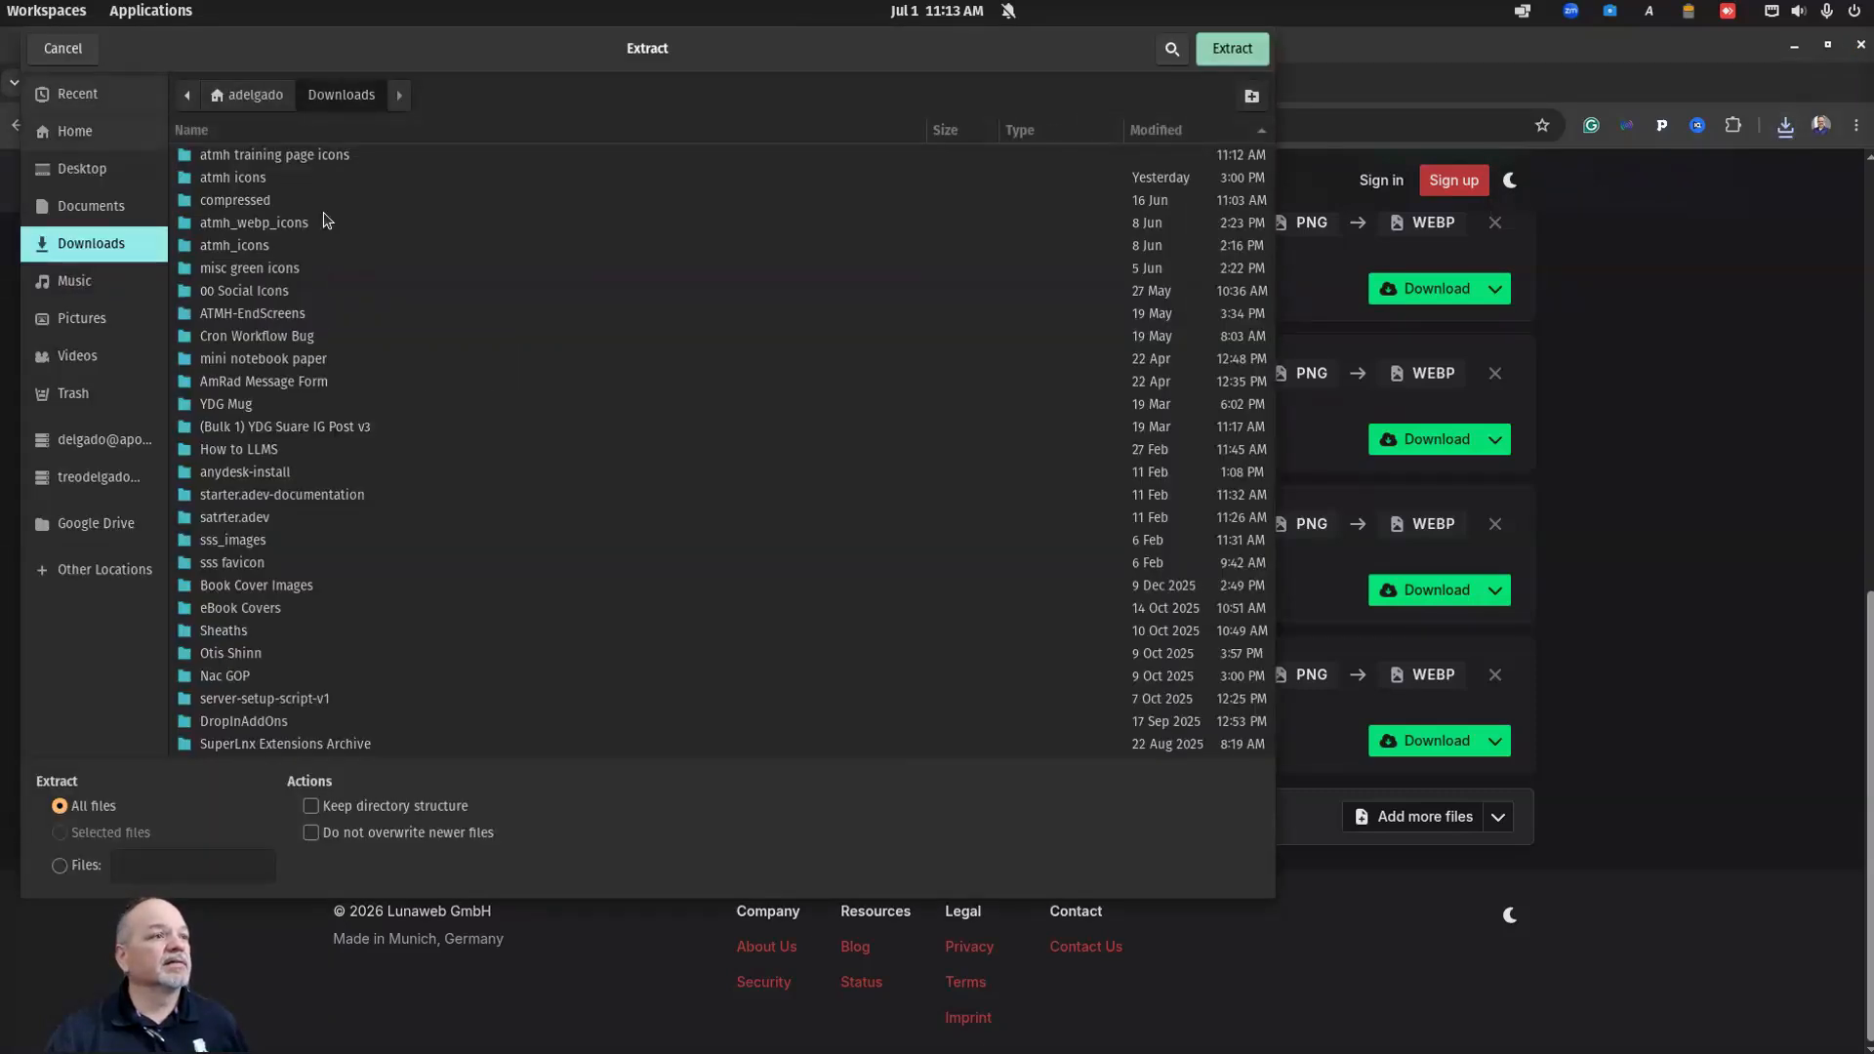
double_click(303, 160)
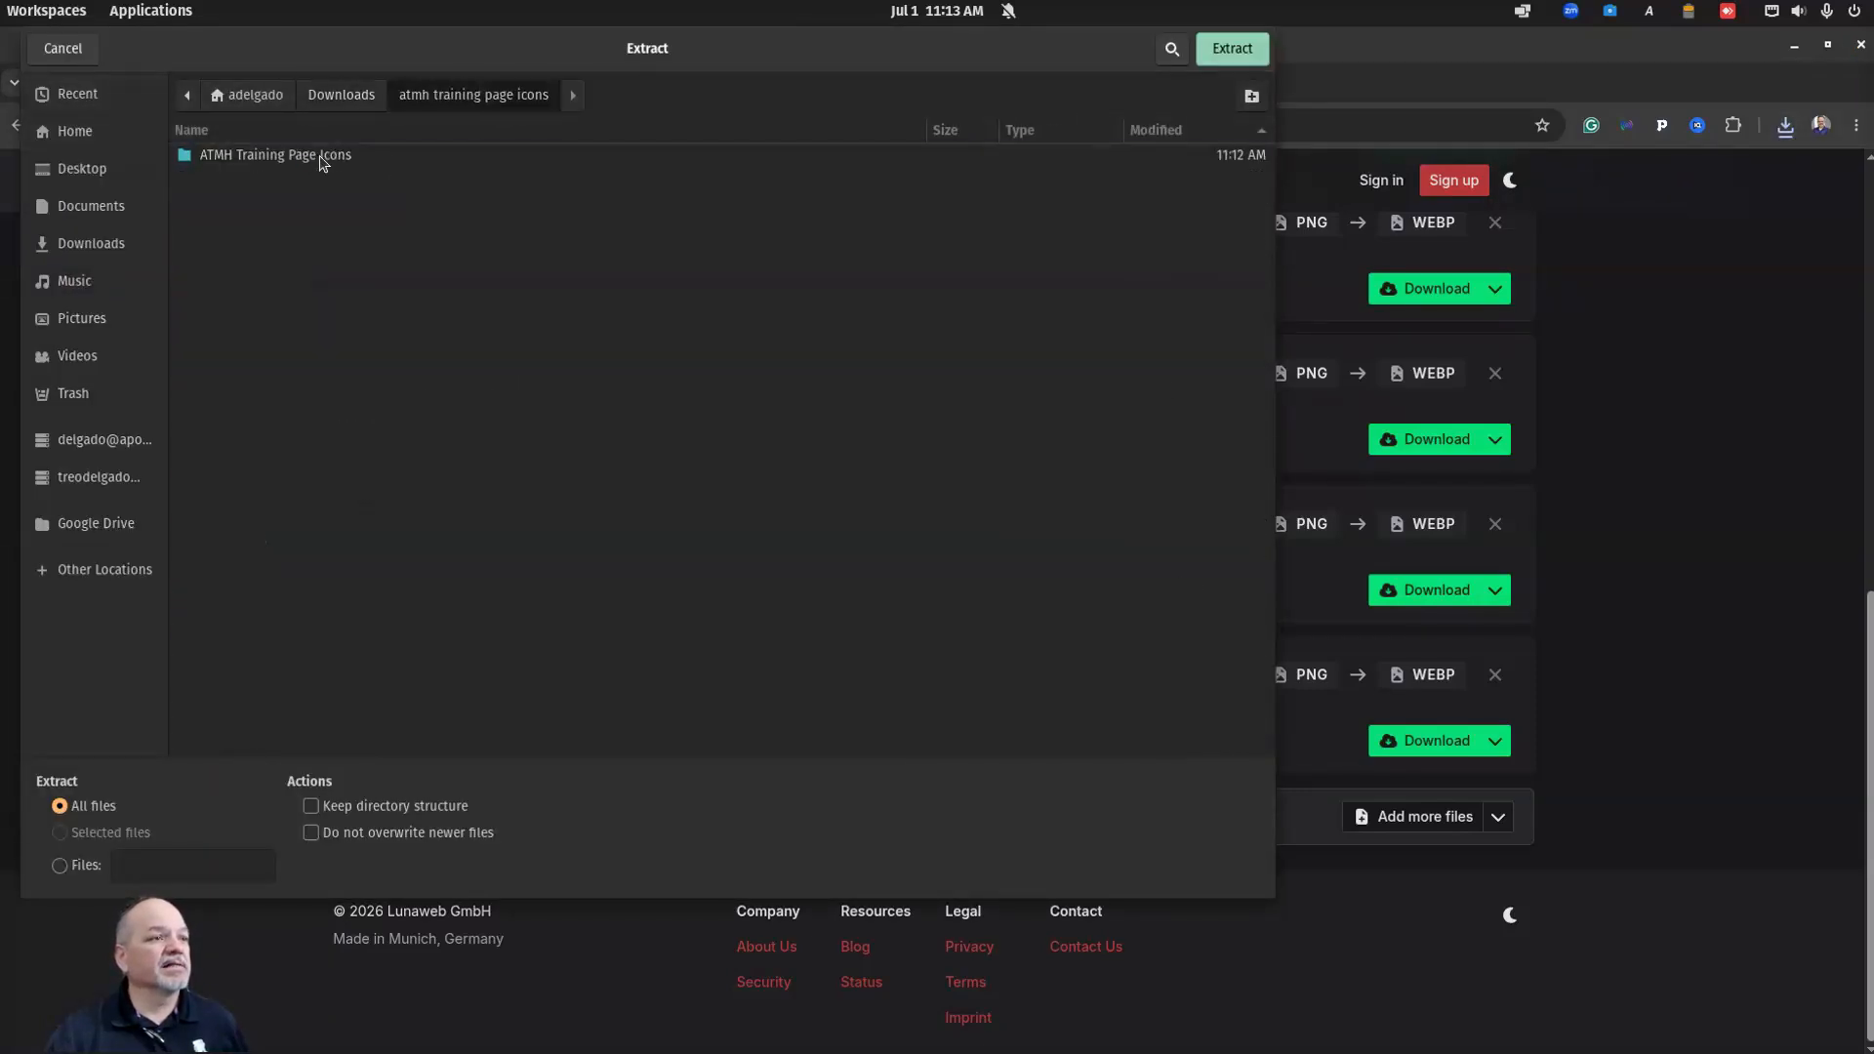
double_click(322, 158)
click(1220, 53)
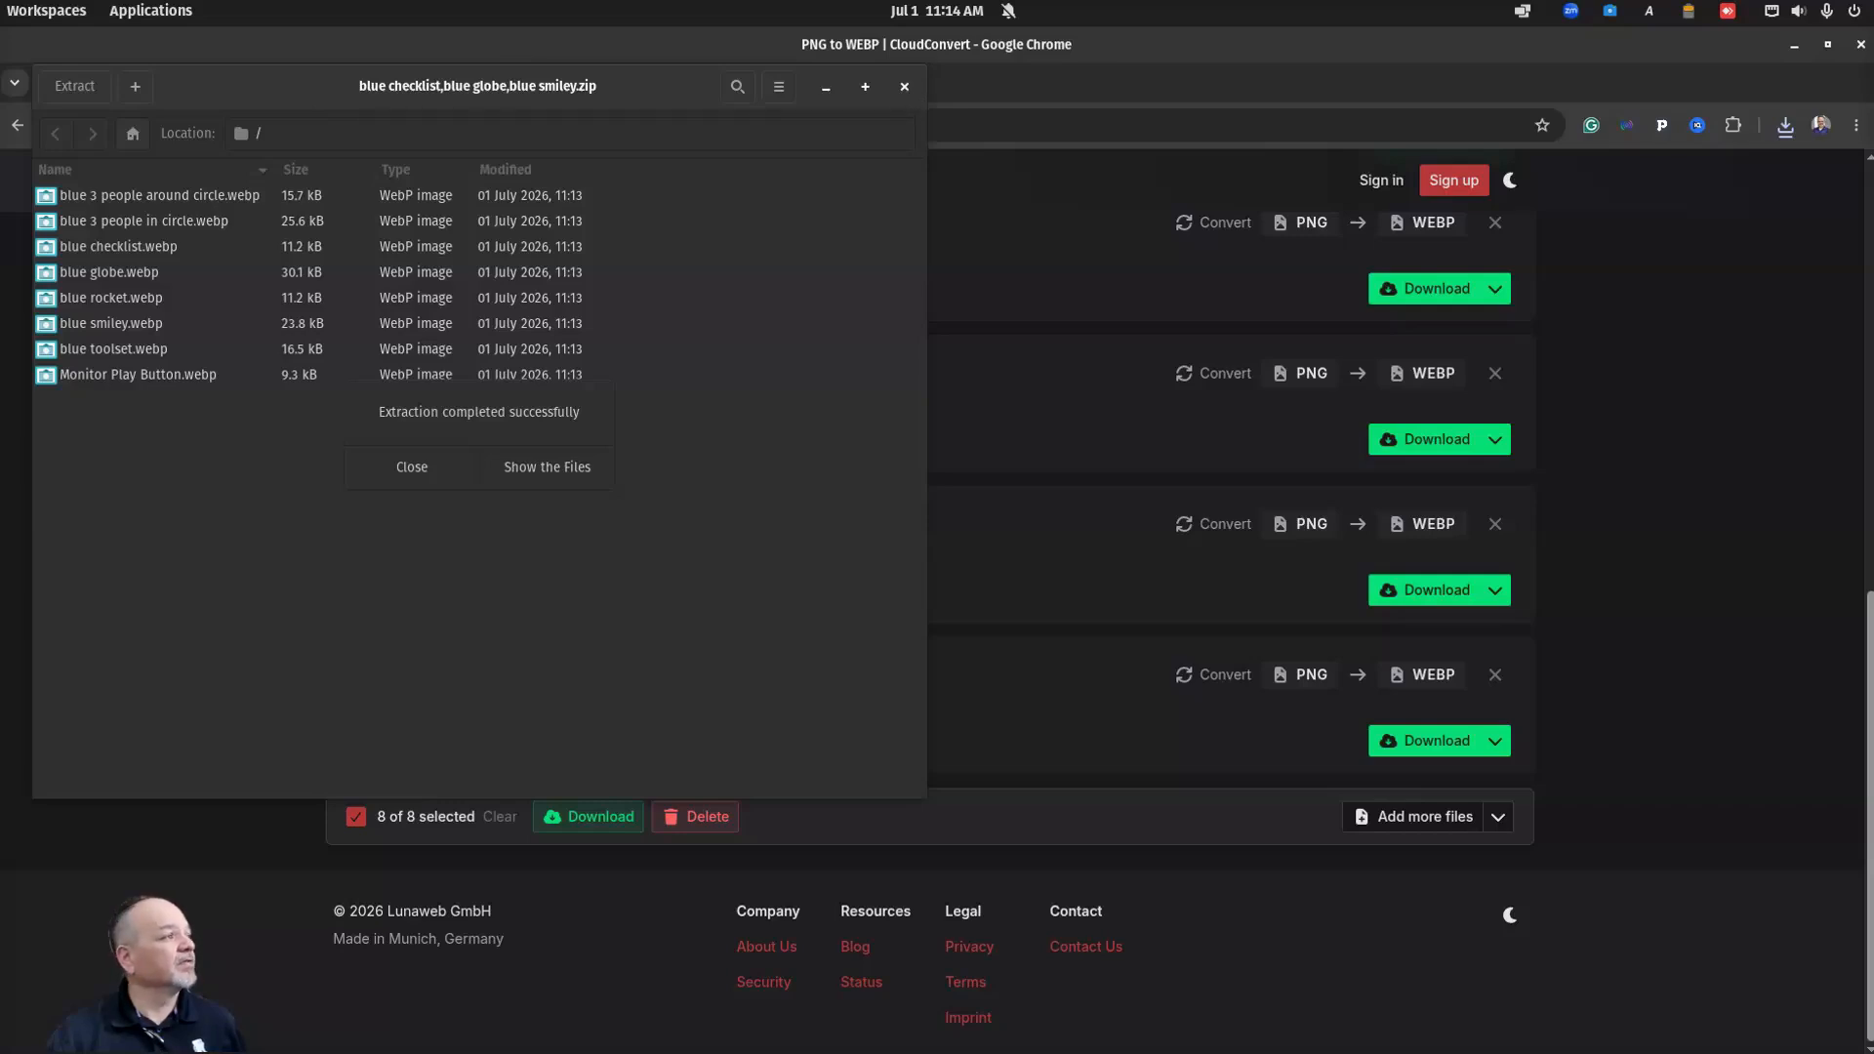
Step: Show the extracted WebP files in their folder and close the archive window
key(Return)
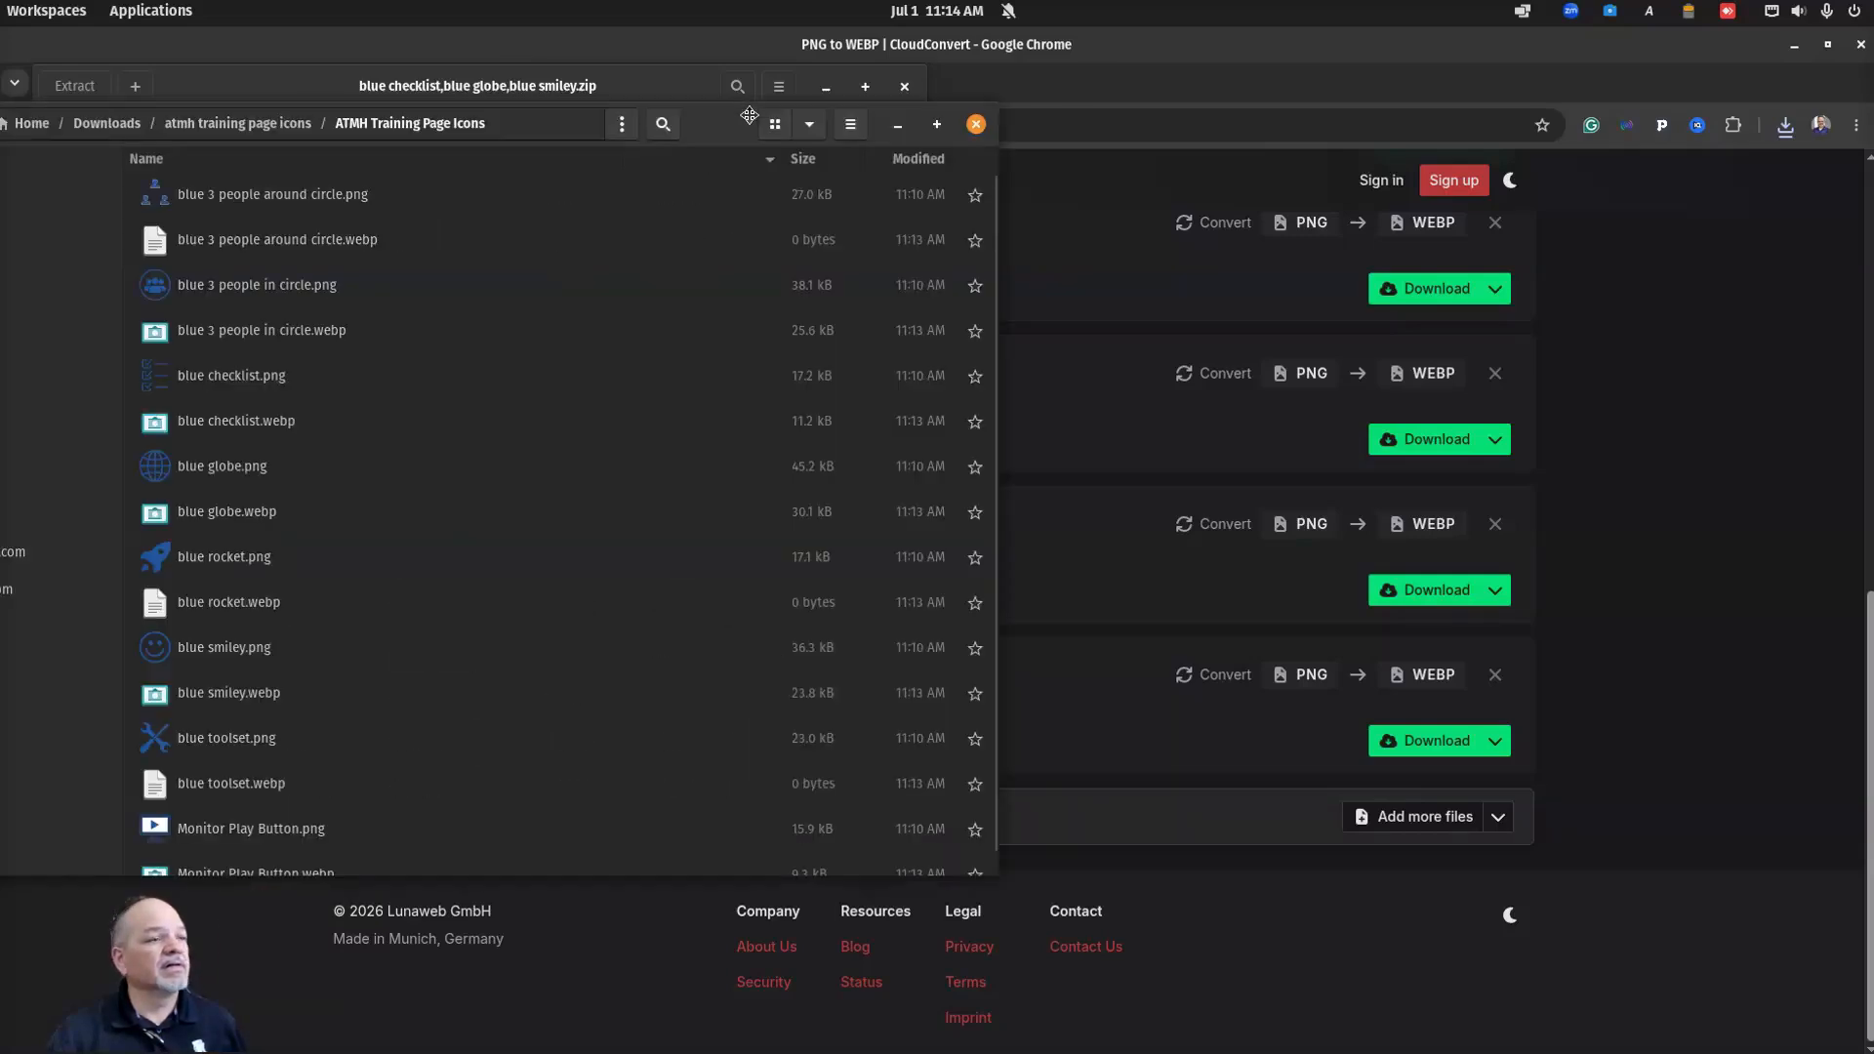
drag(901, 159, 950, 166)
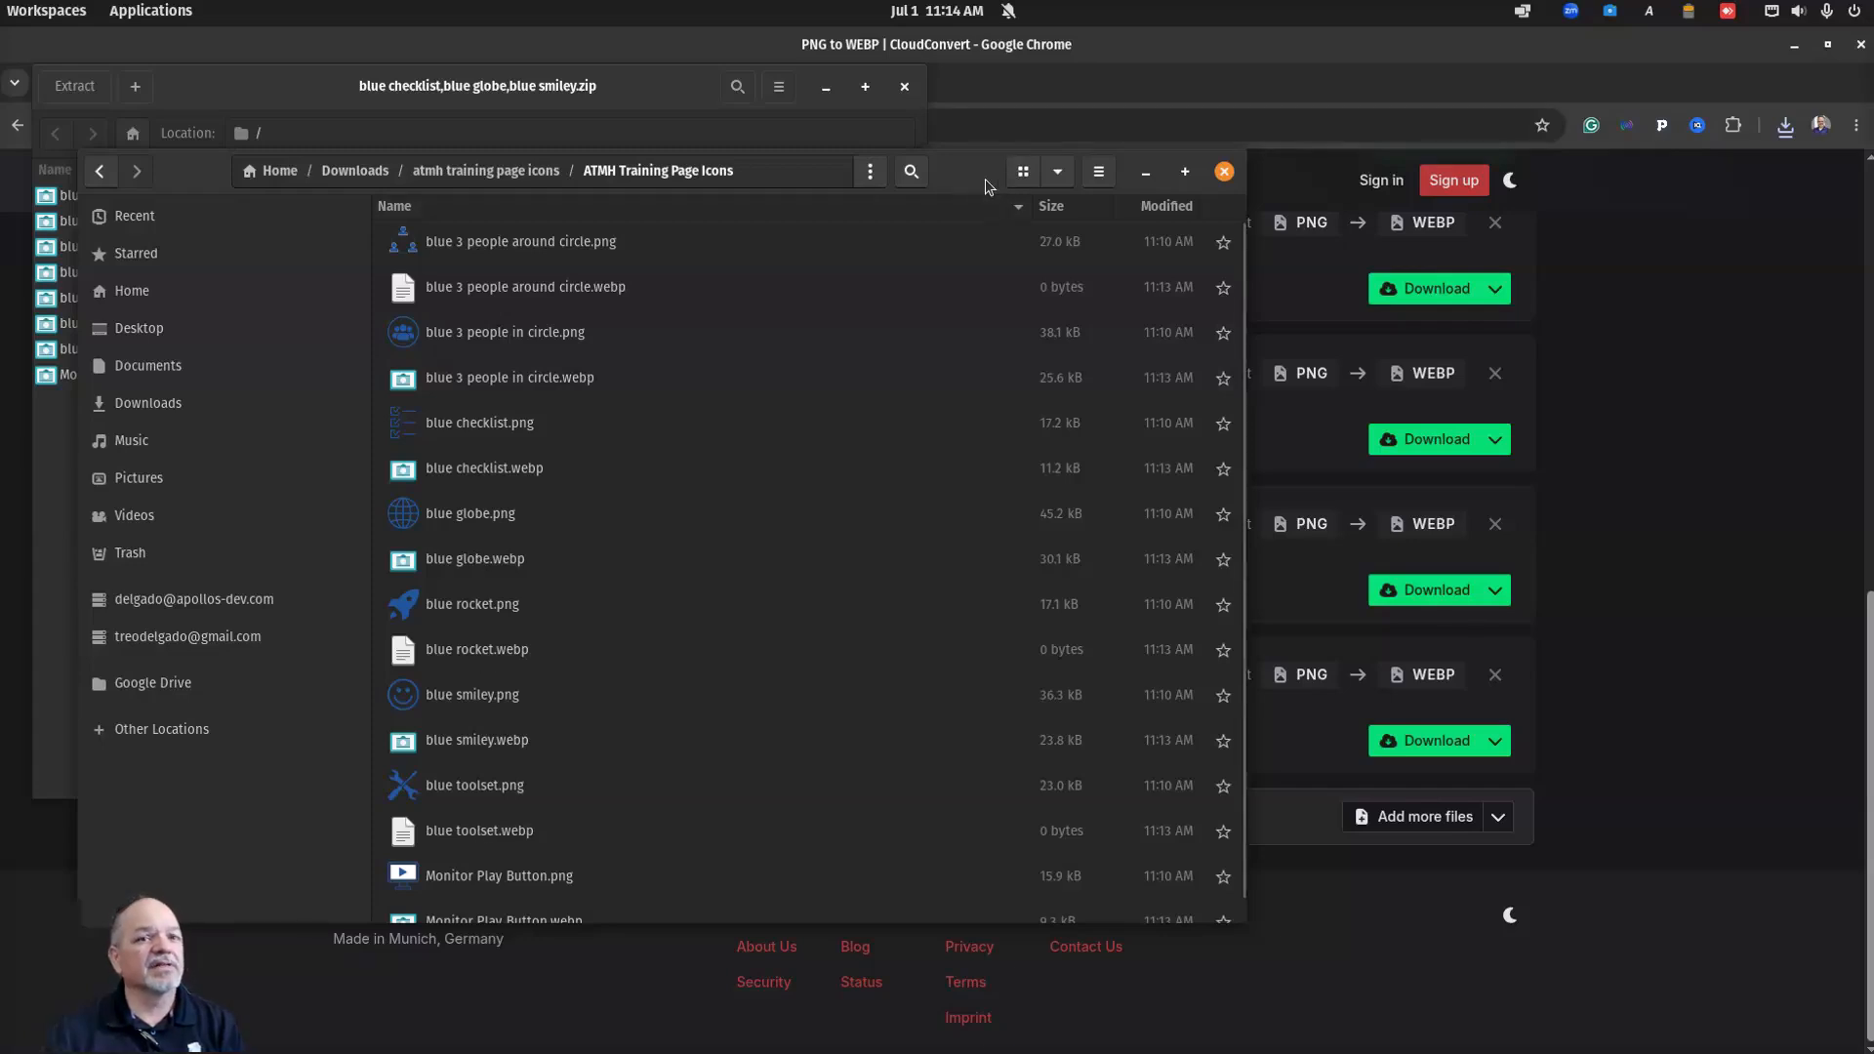
drag(986, 183, 0, 296)
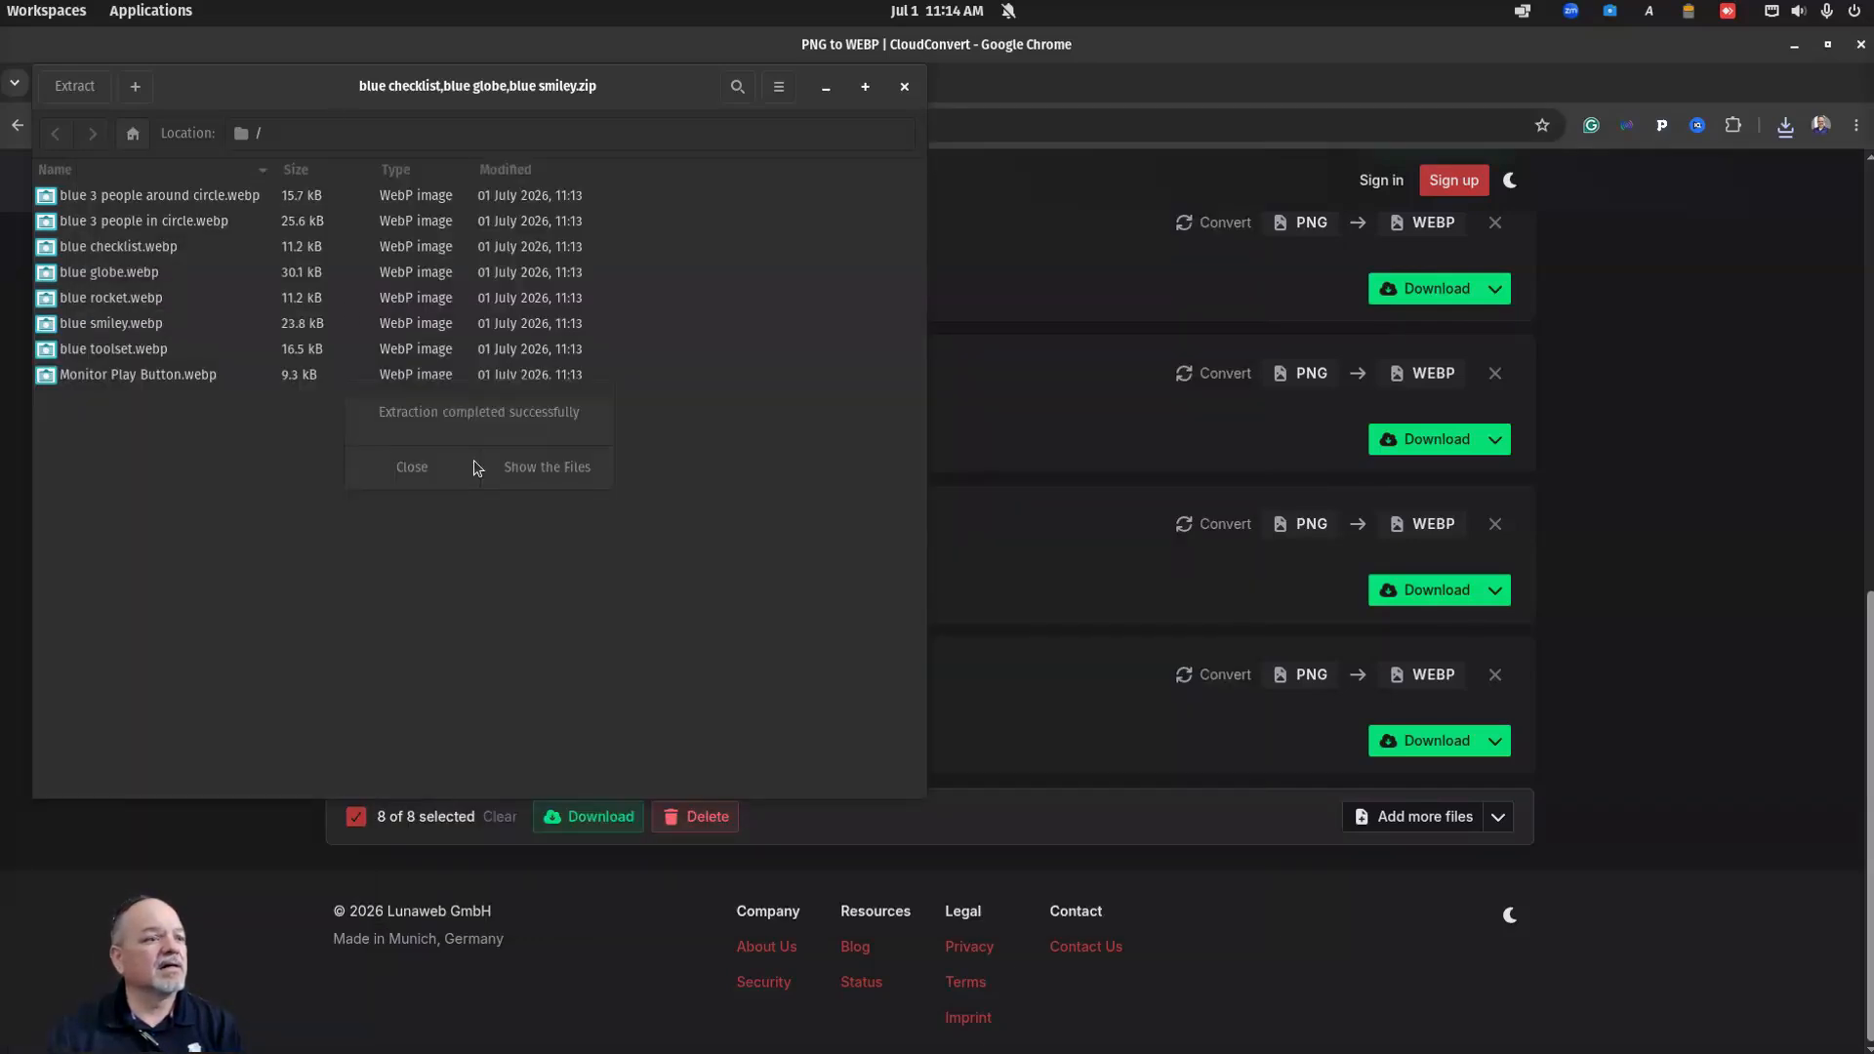
click(571, 466)
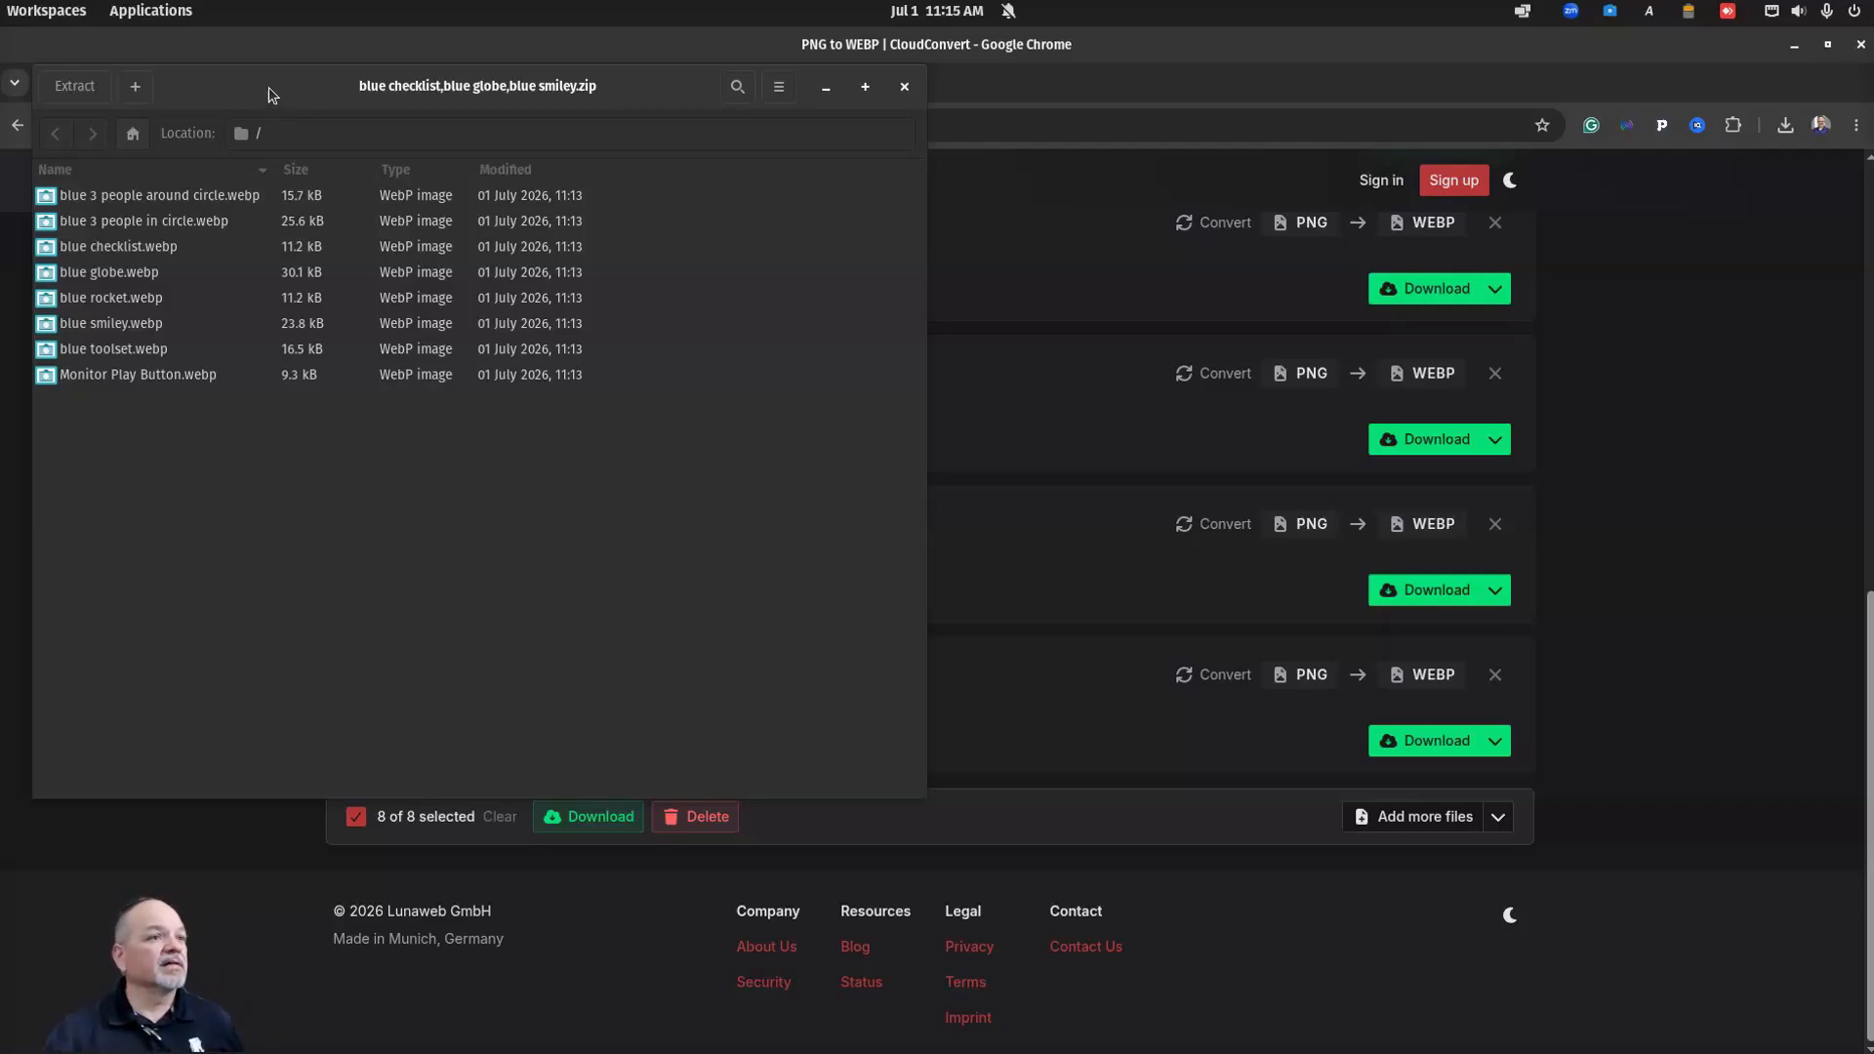
click(904, 87)
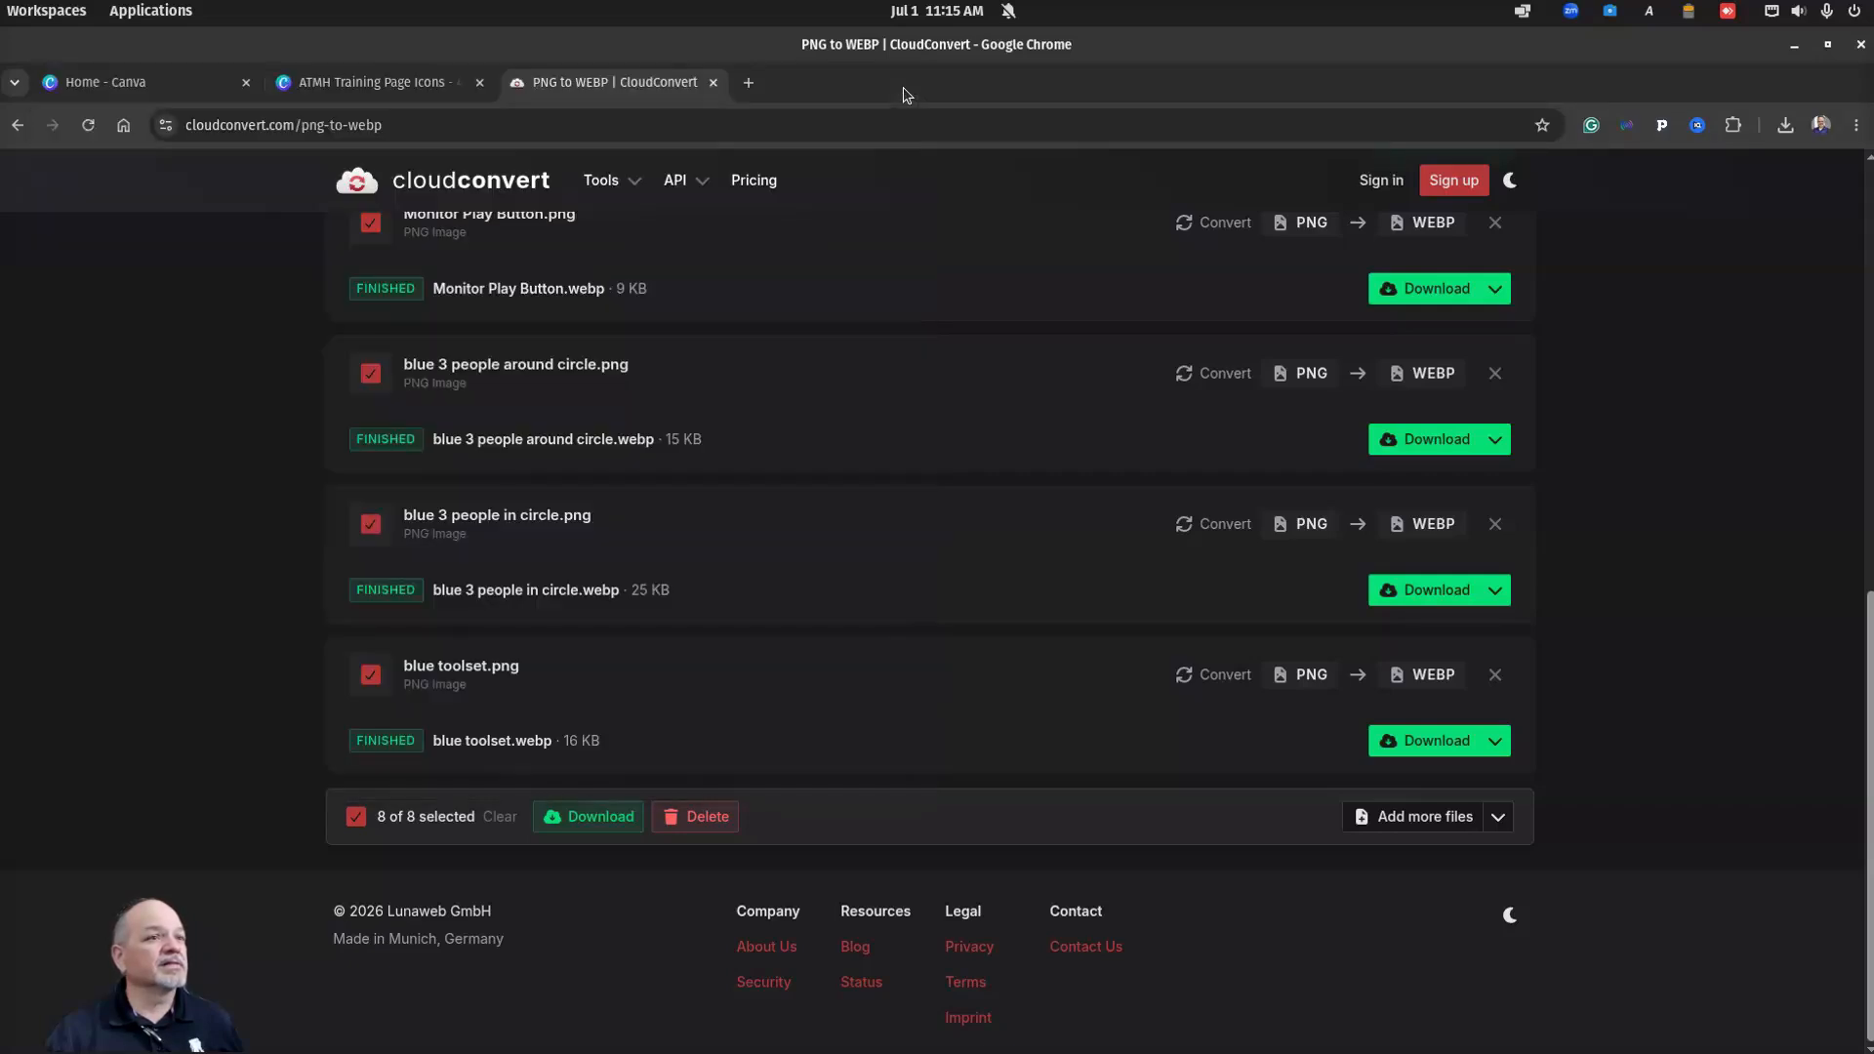
Step: Open members.bizstackpro.com in a new browser tab and go to the Andy Taught Me How folder in Media Storage
click(750, 83)
text(members.bizstackpro.com)
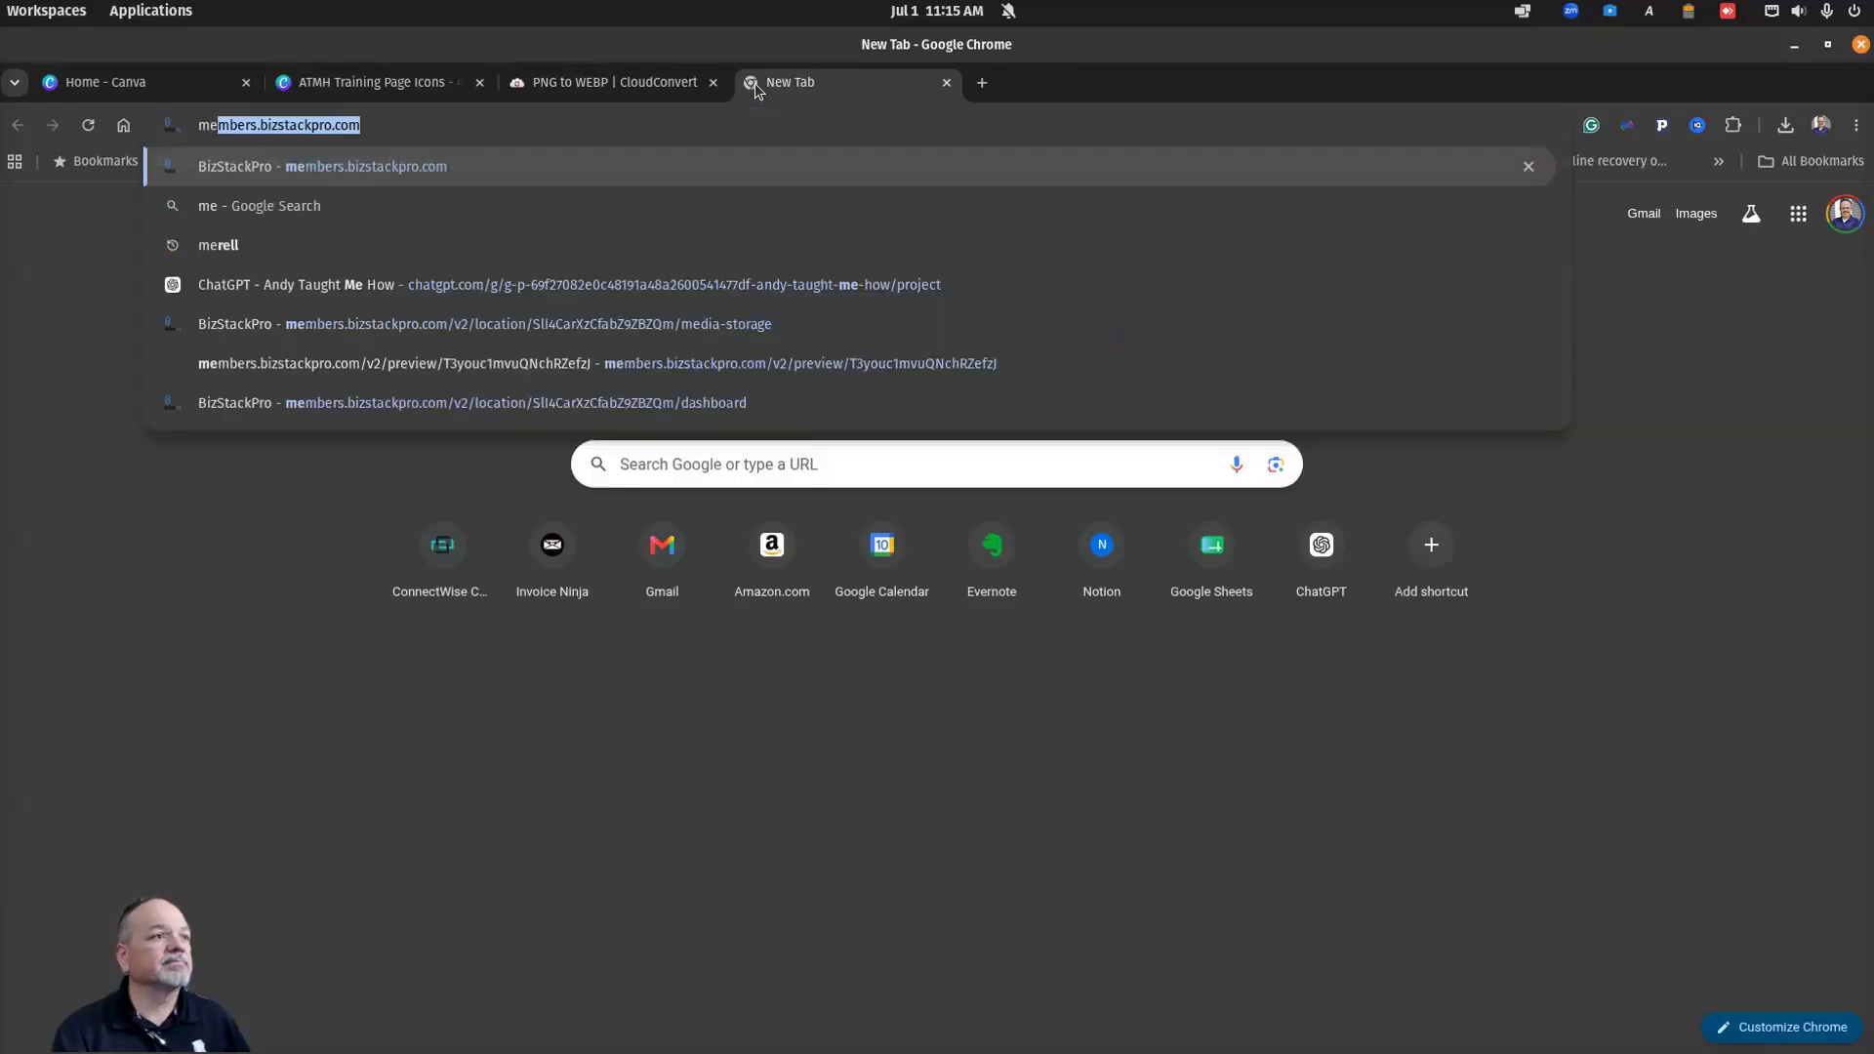
key(Return)
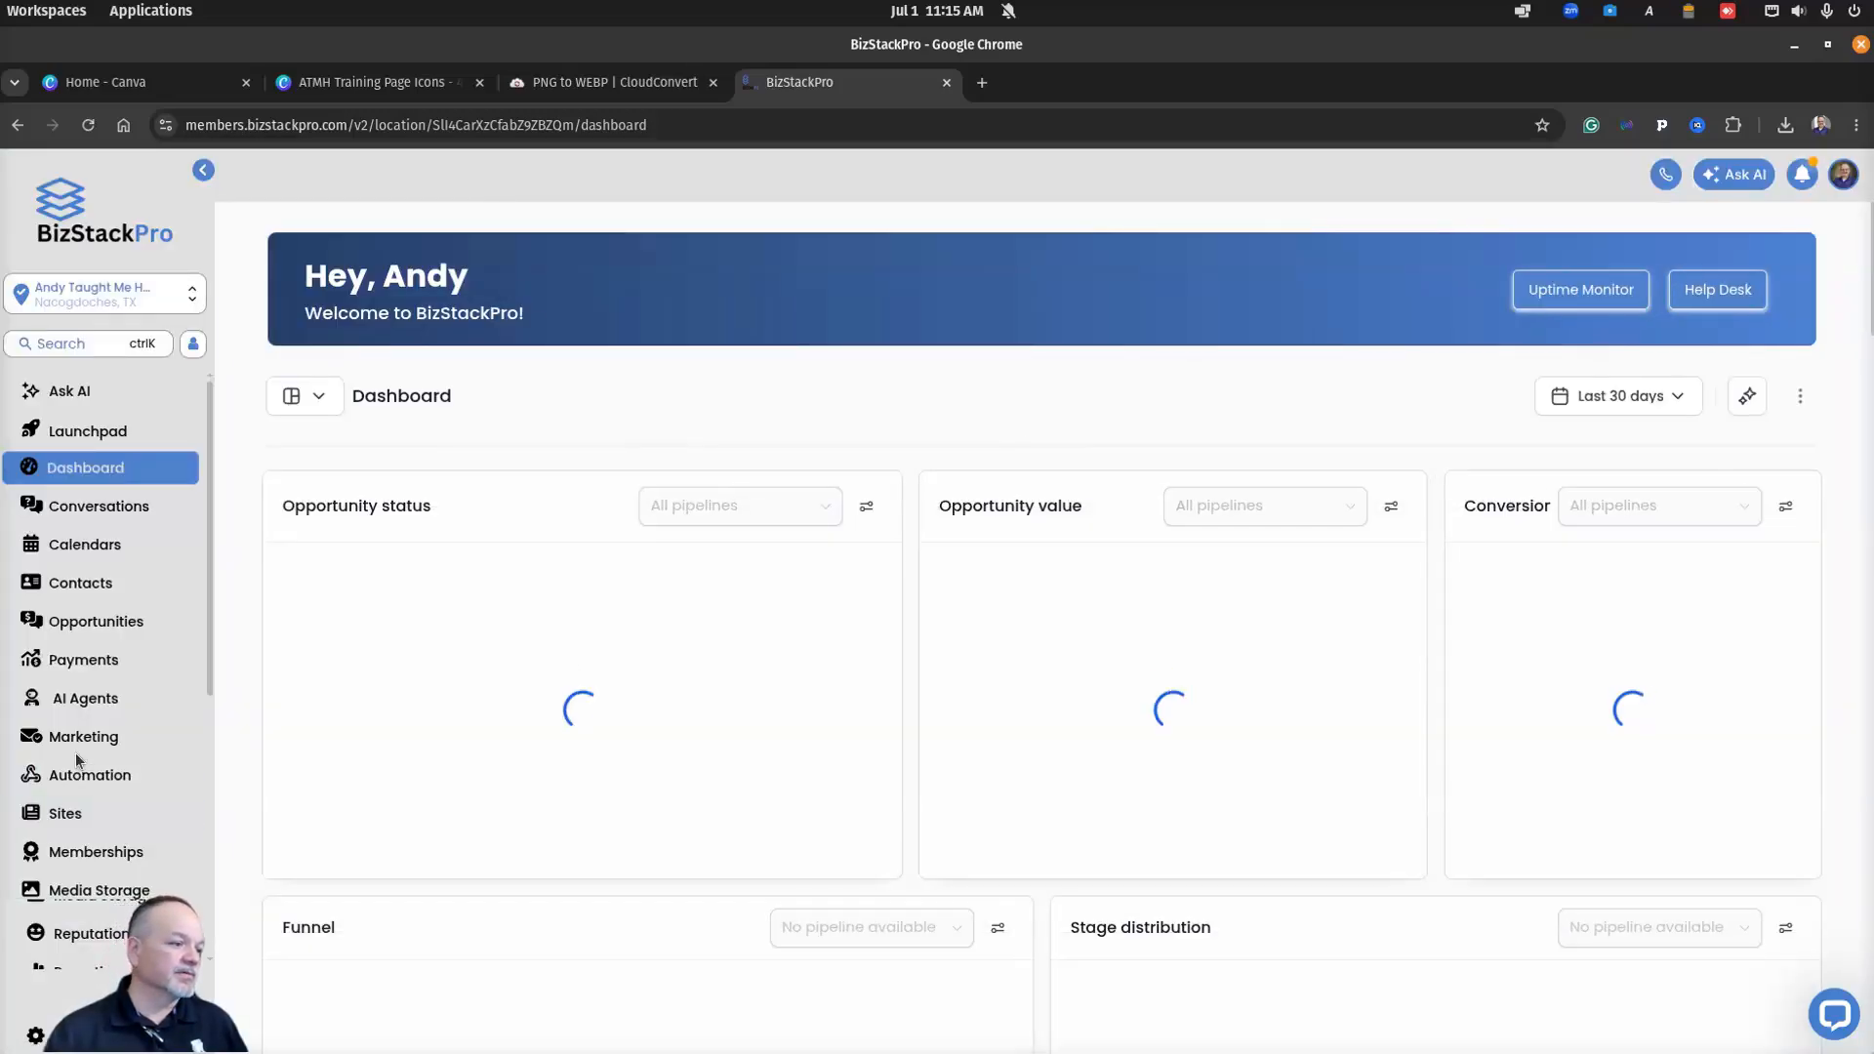
click(93, 892)
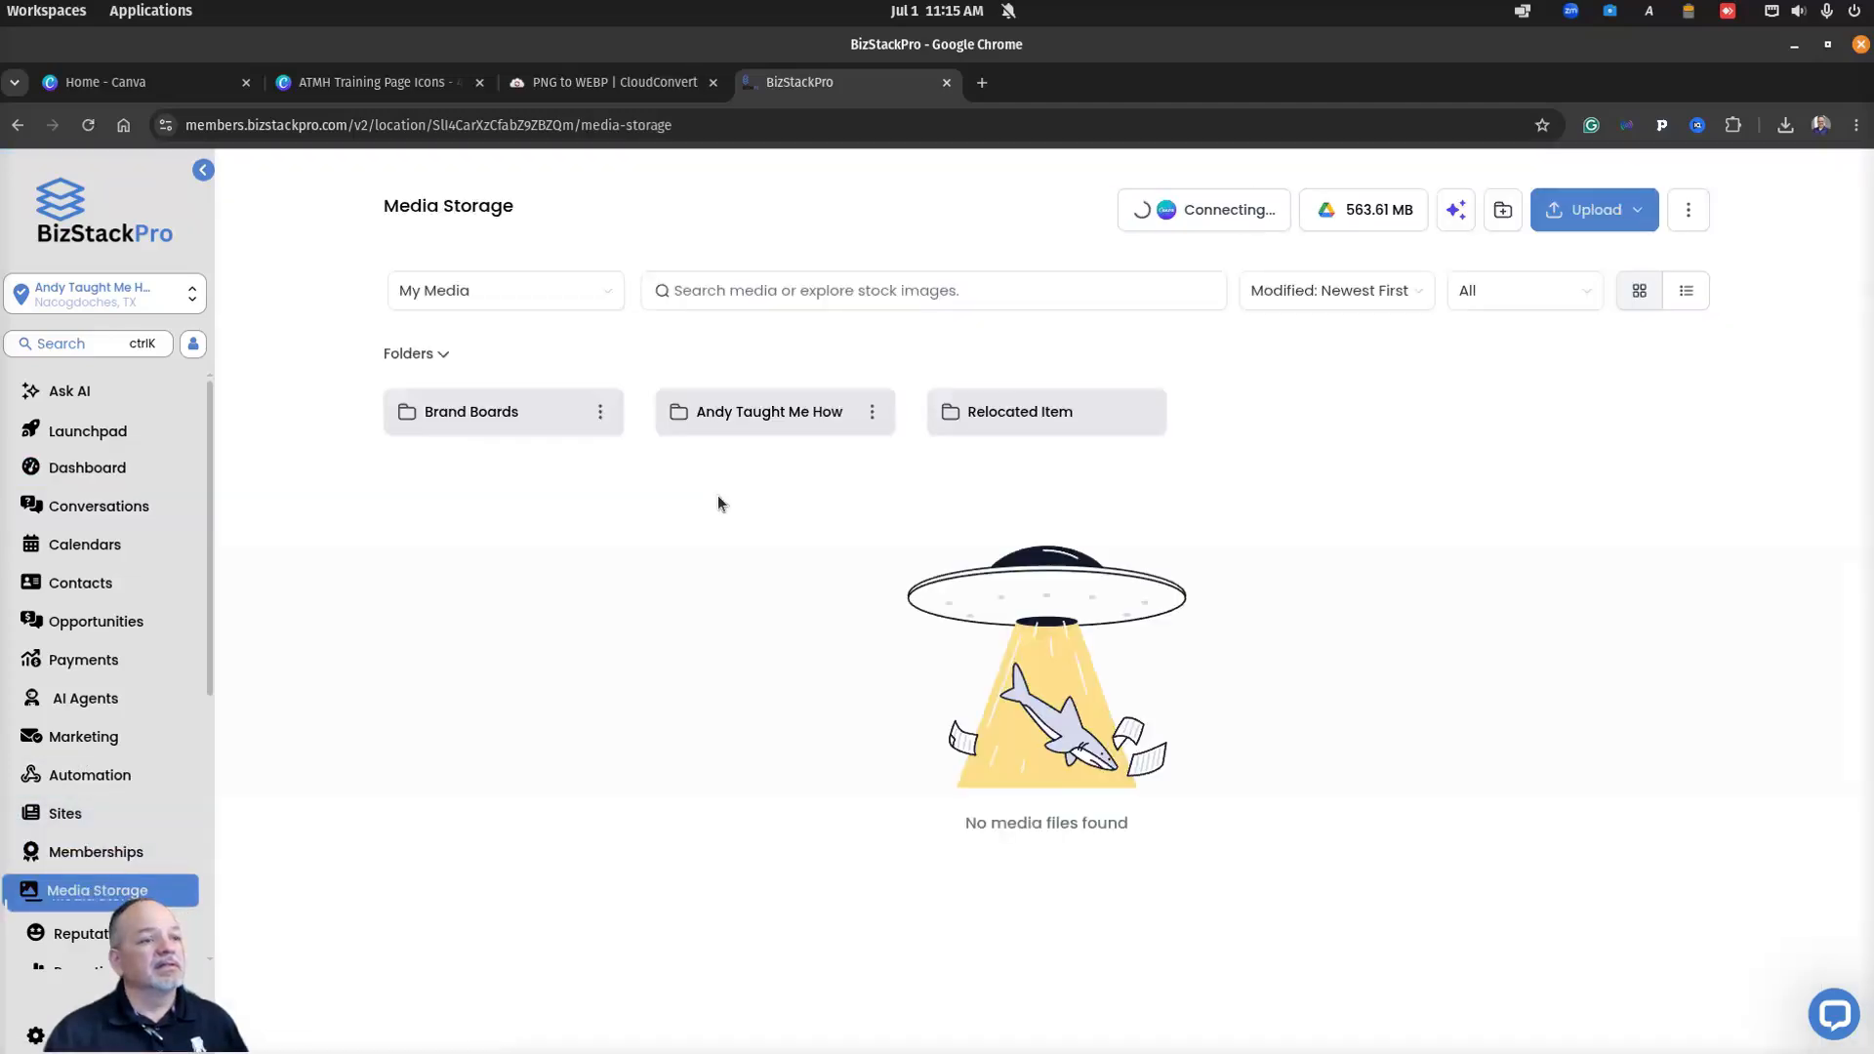
double_click(746, 410)
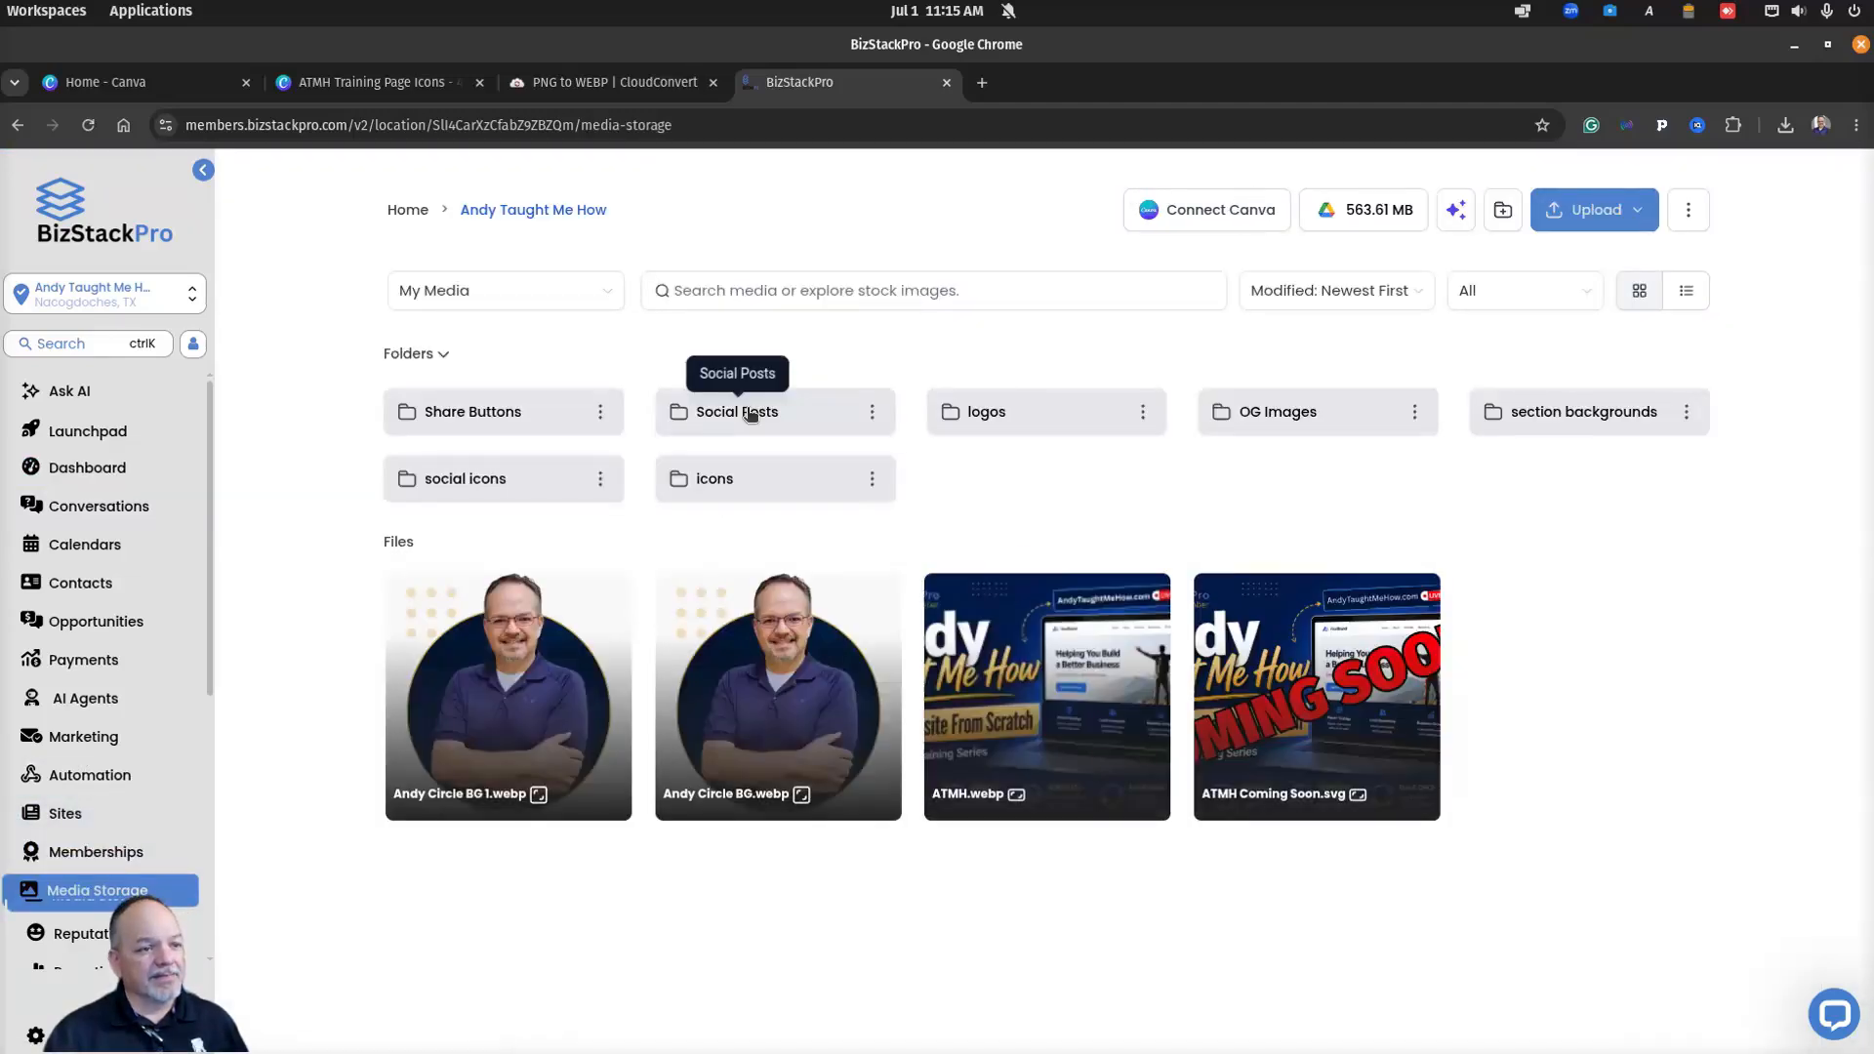
Step: Create a folder named "Training Page Icons" inside the Andy Taught Me How media folder and open it
click(1504, 212)
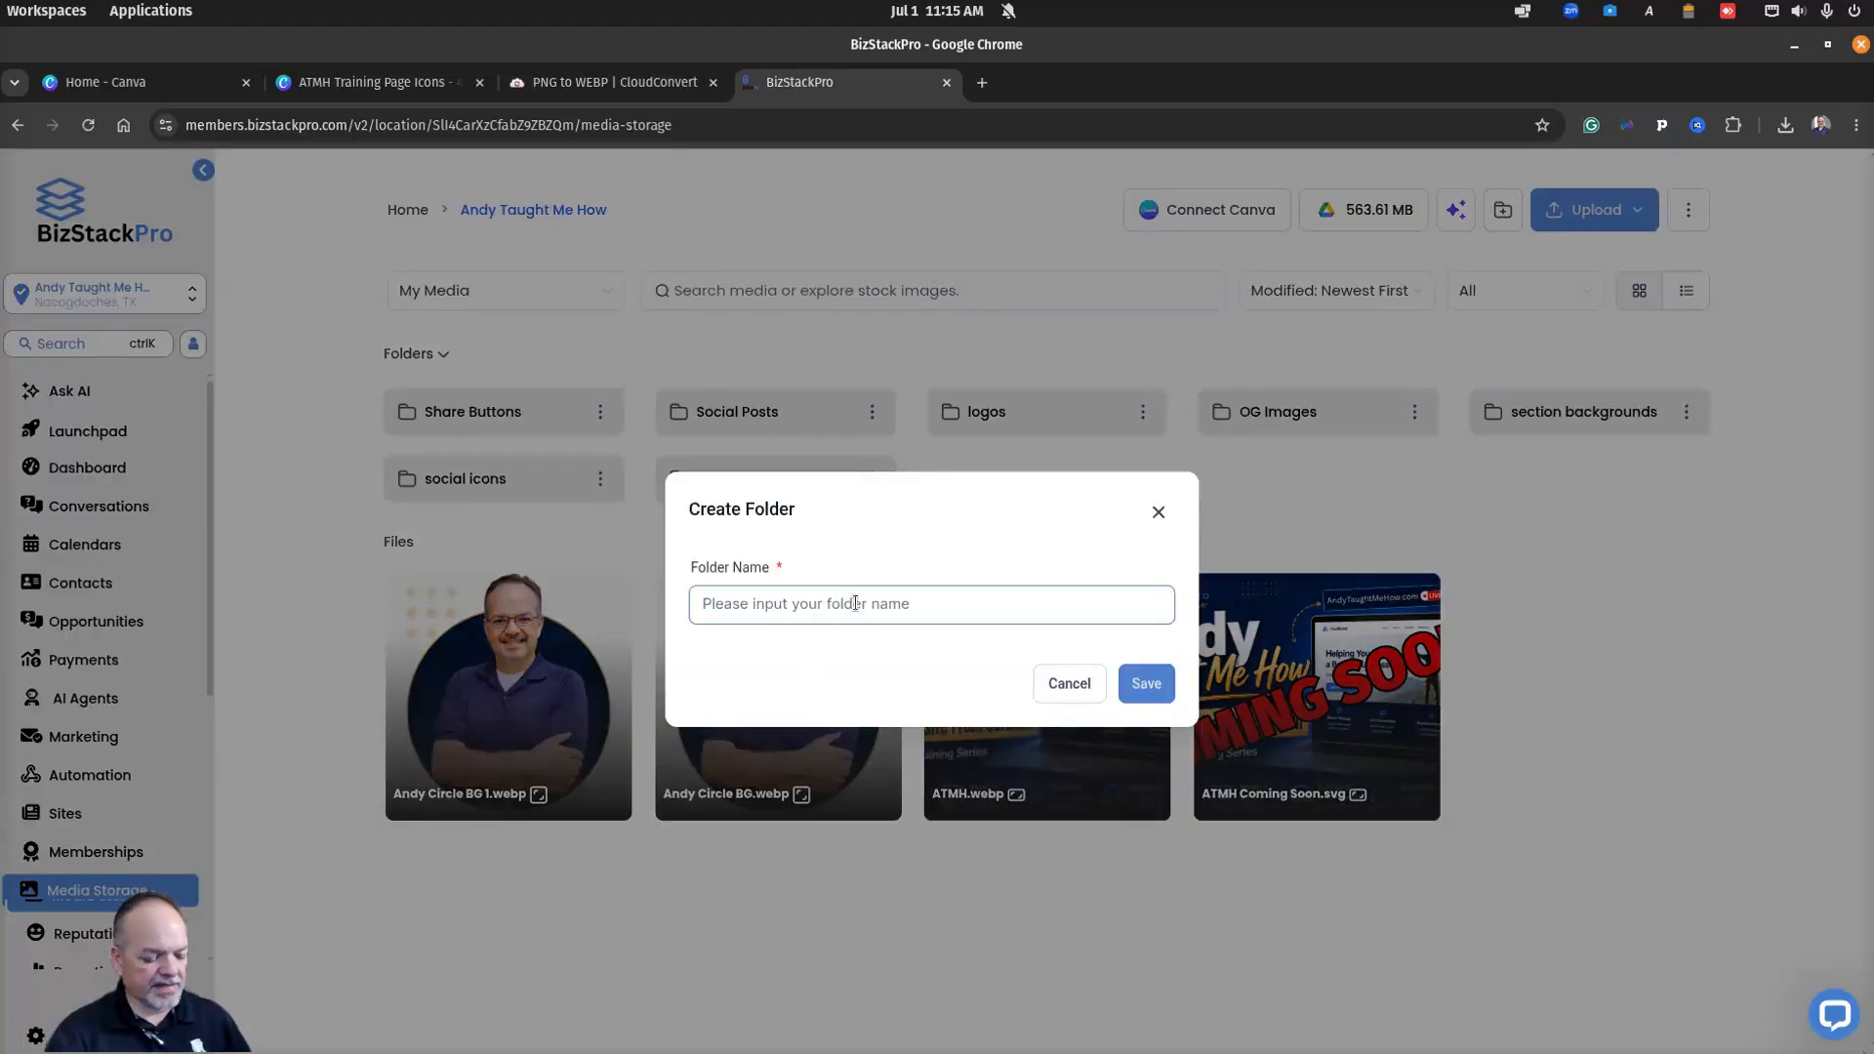
text(training Page Icons)
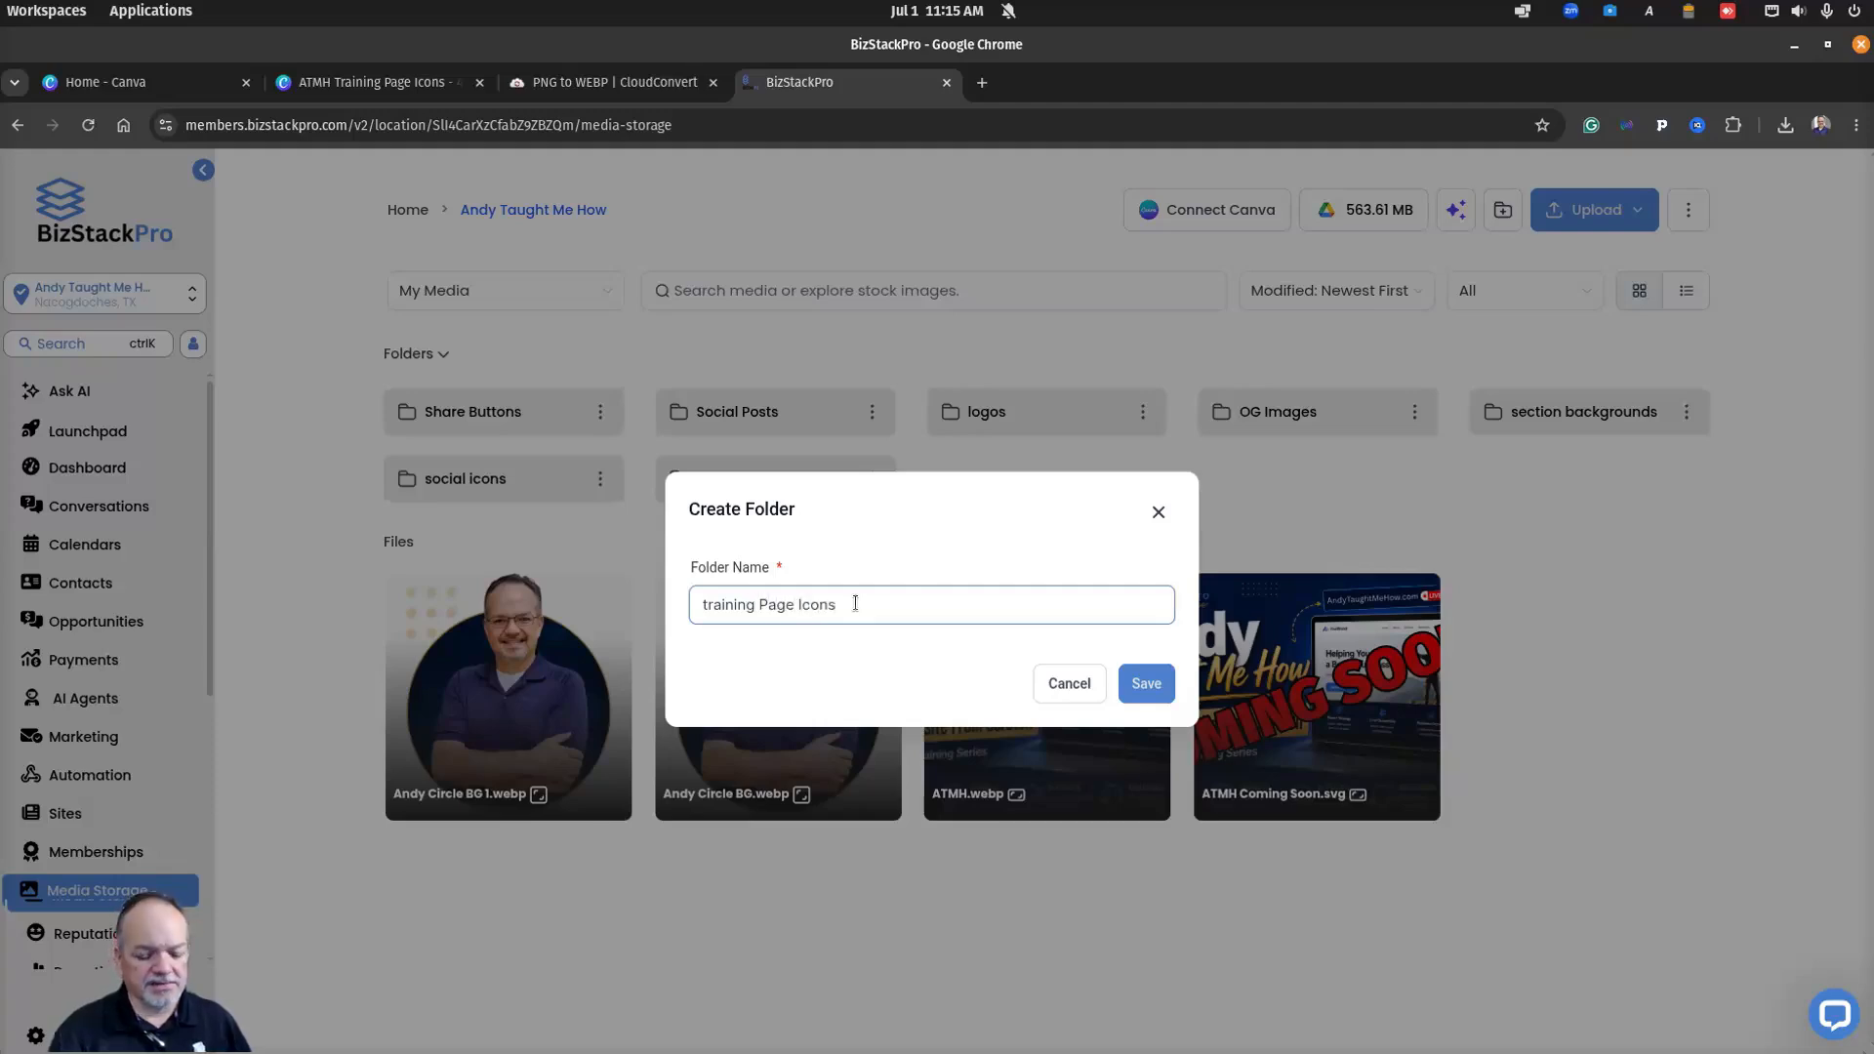
key(Home)
key(Delete)
text(T)
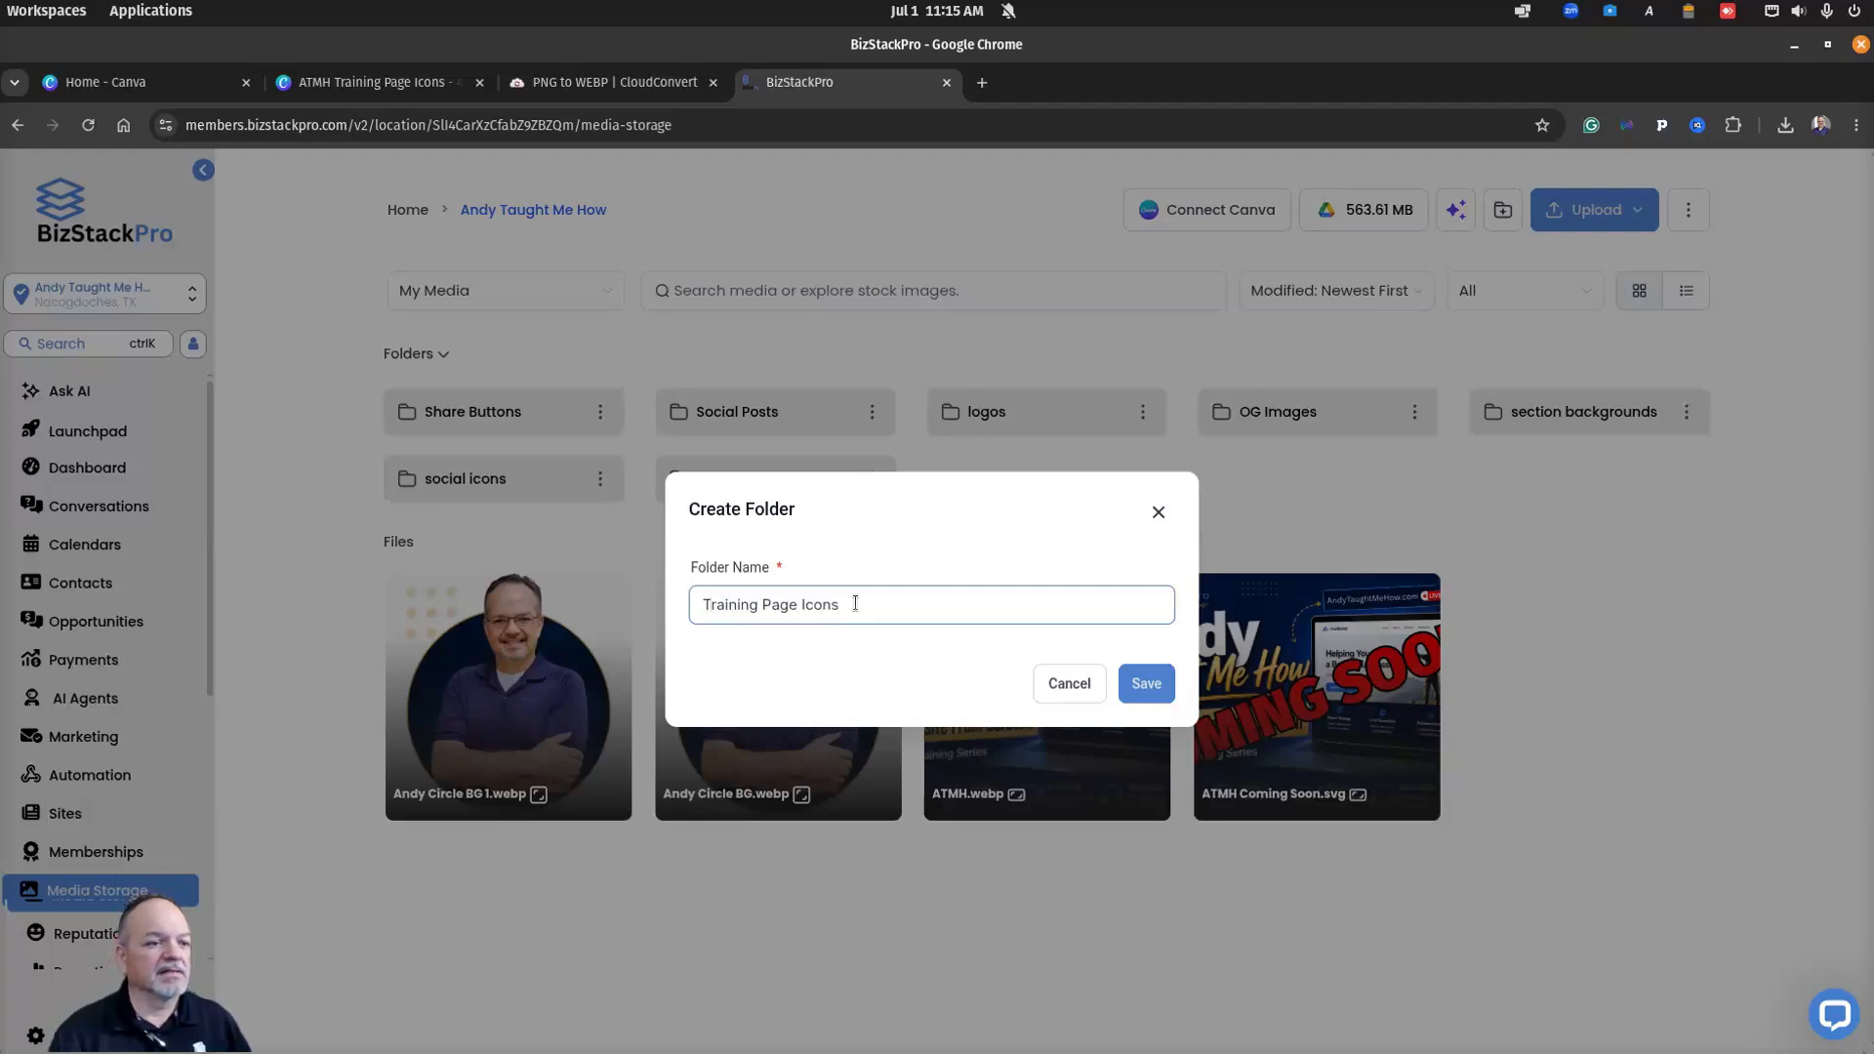
click(1140, 683)
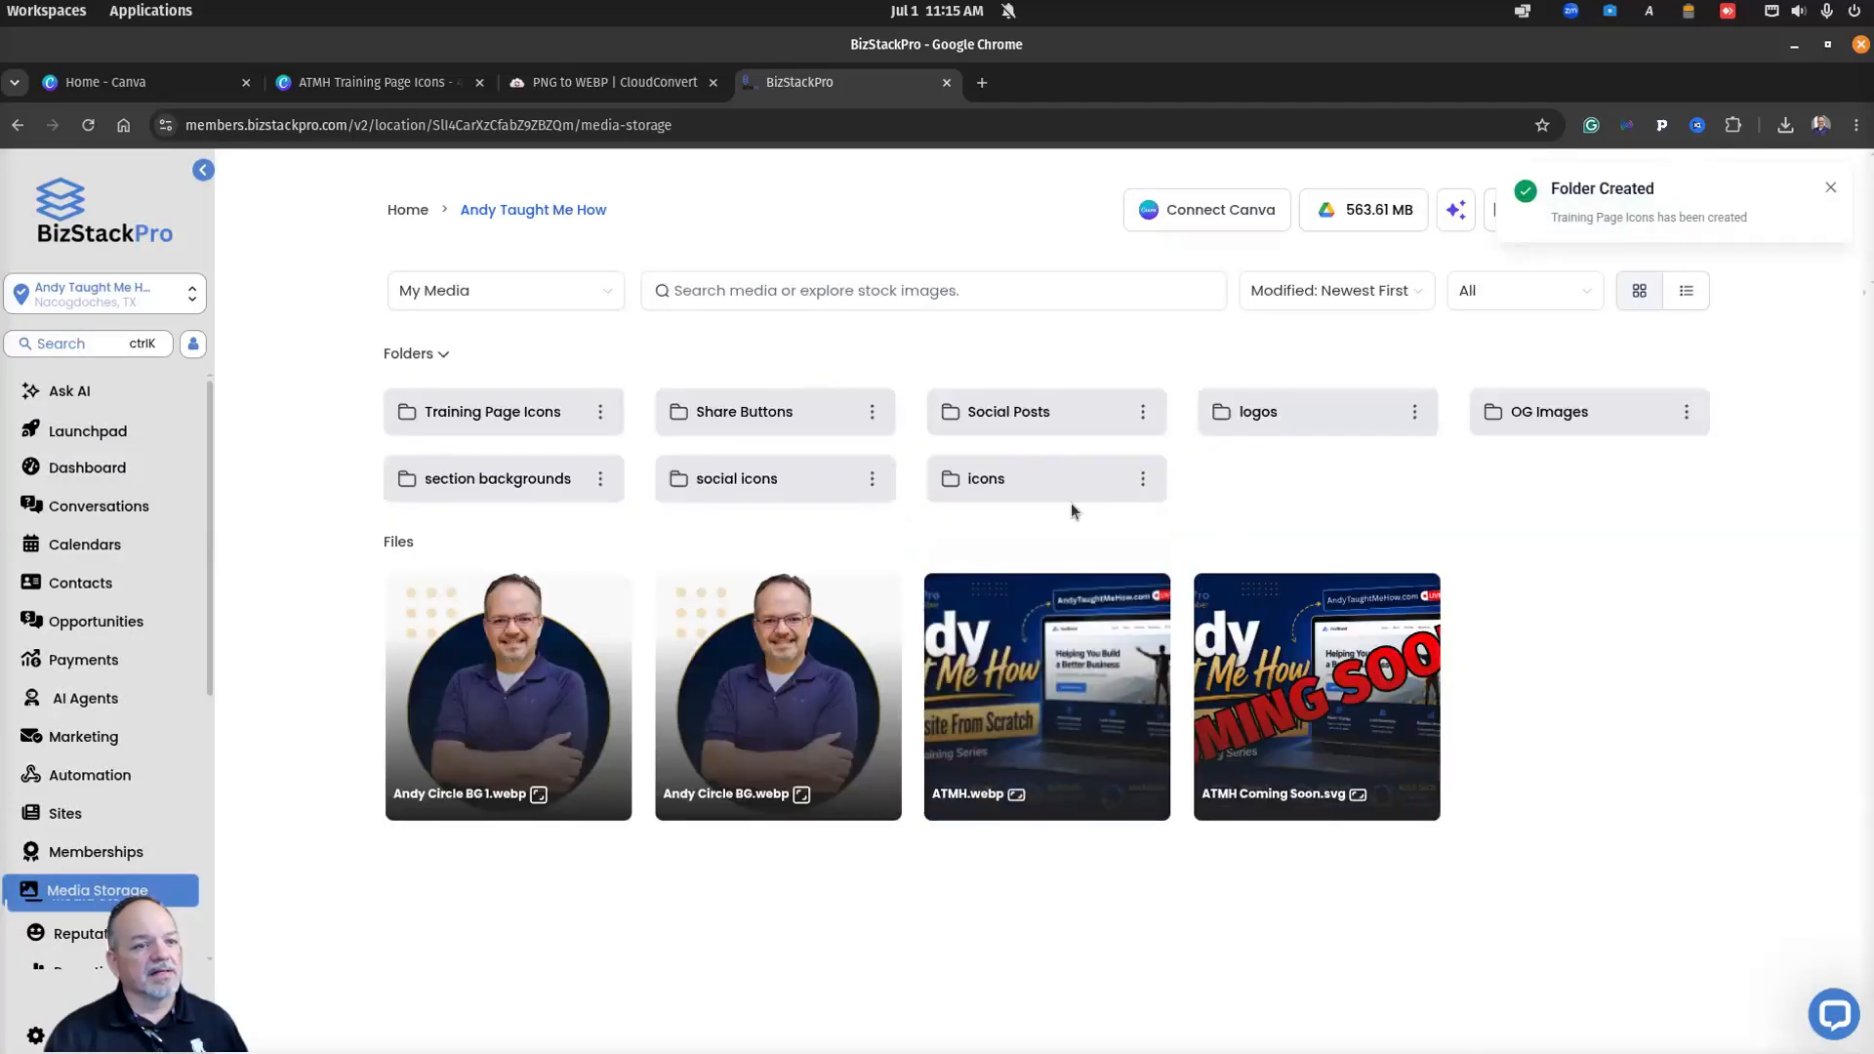
click(502, 415)
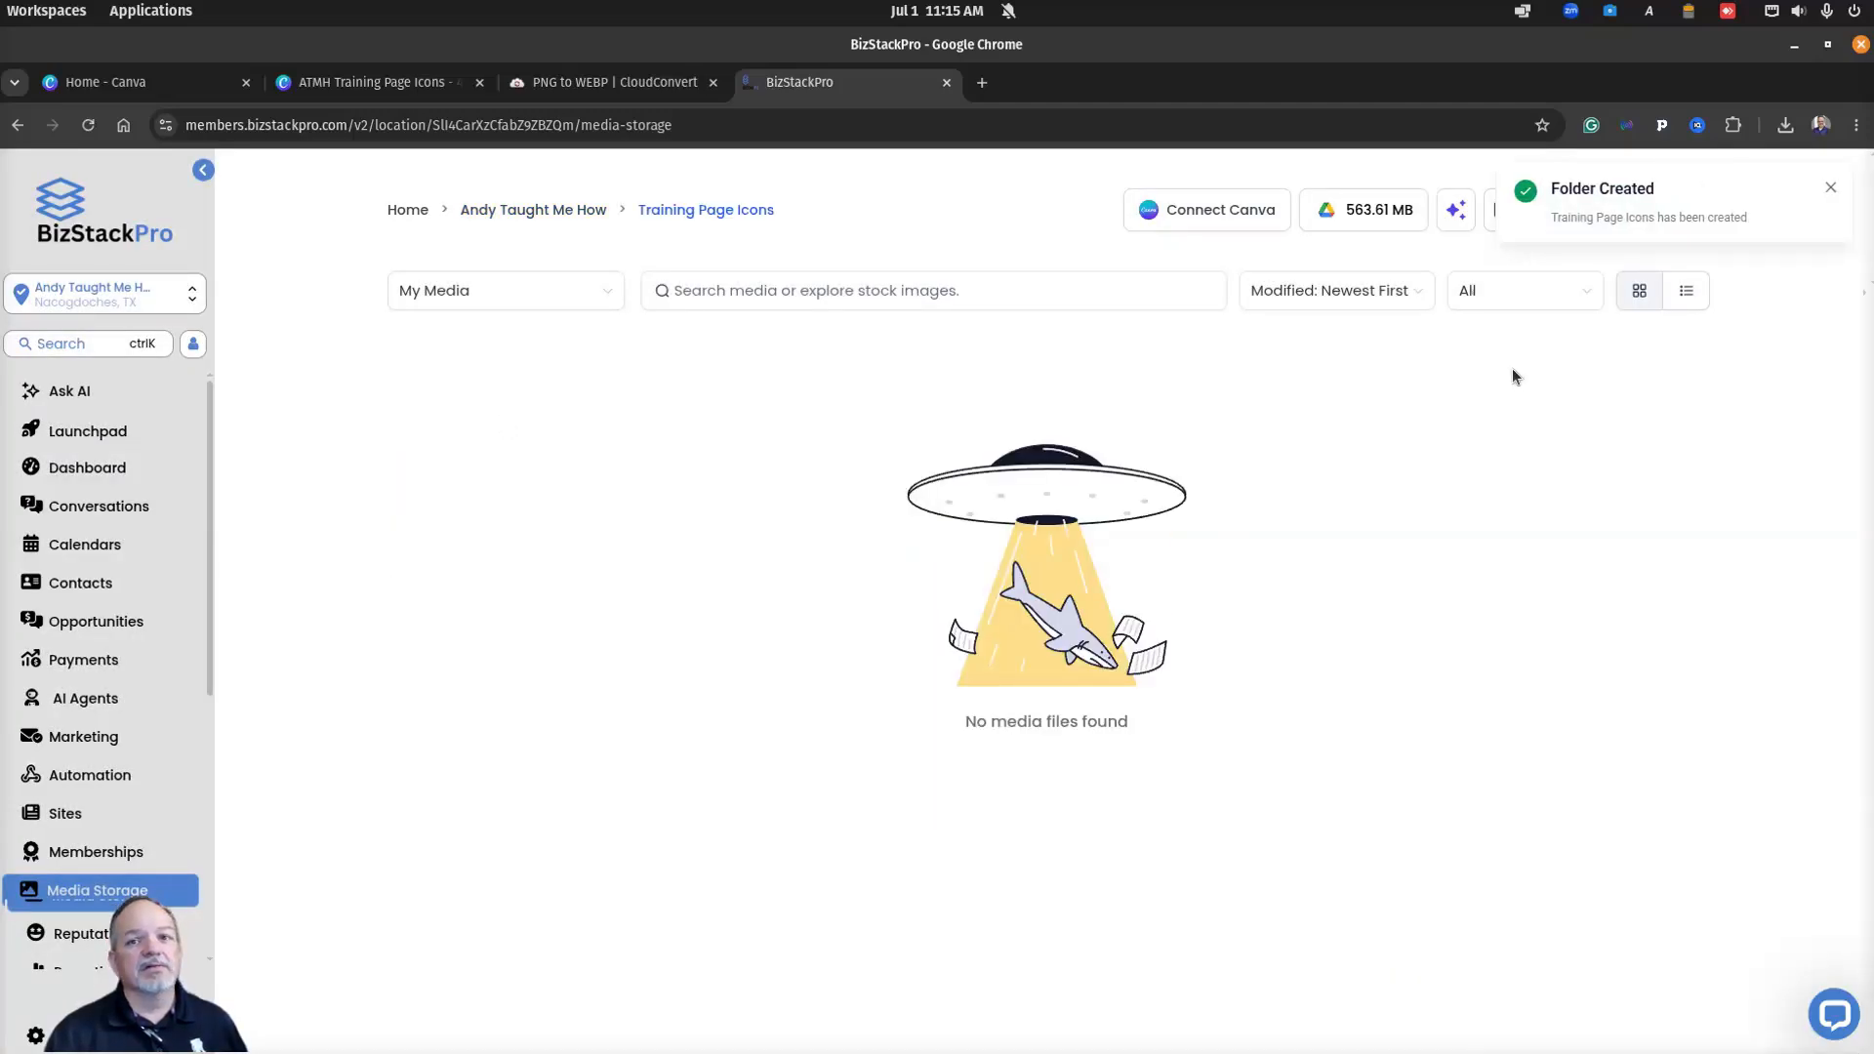
click(1831, 189)
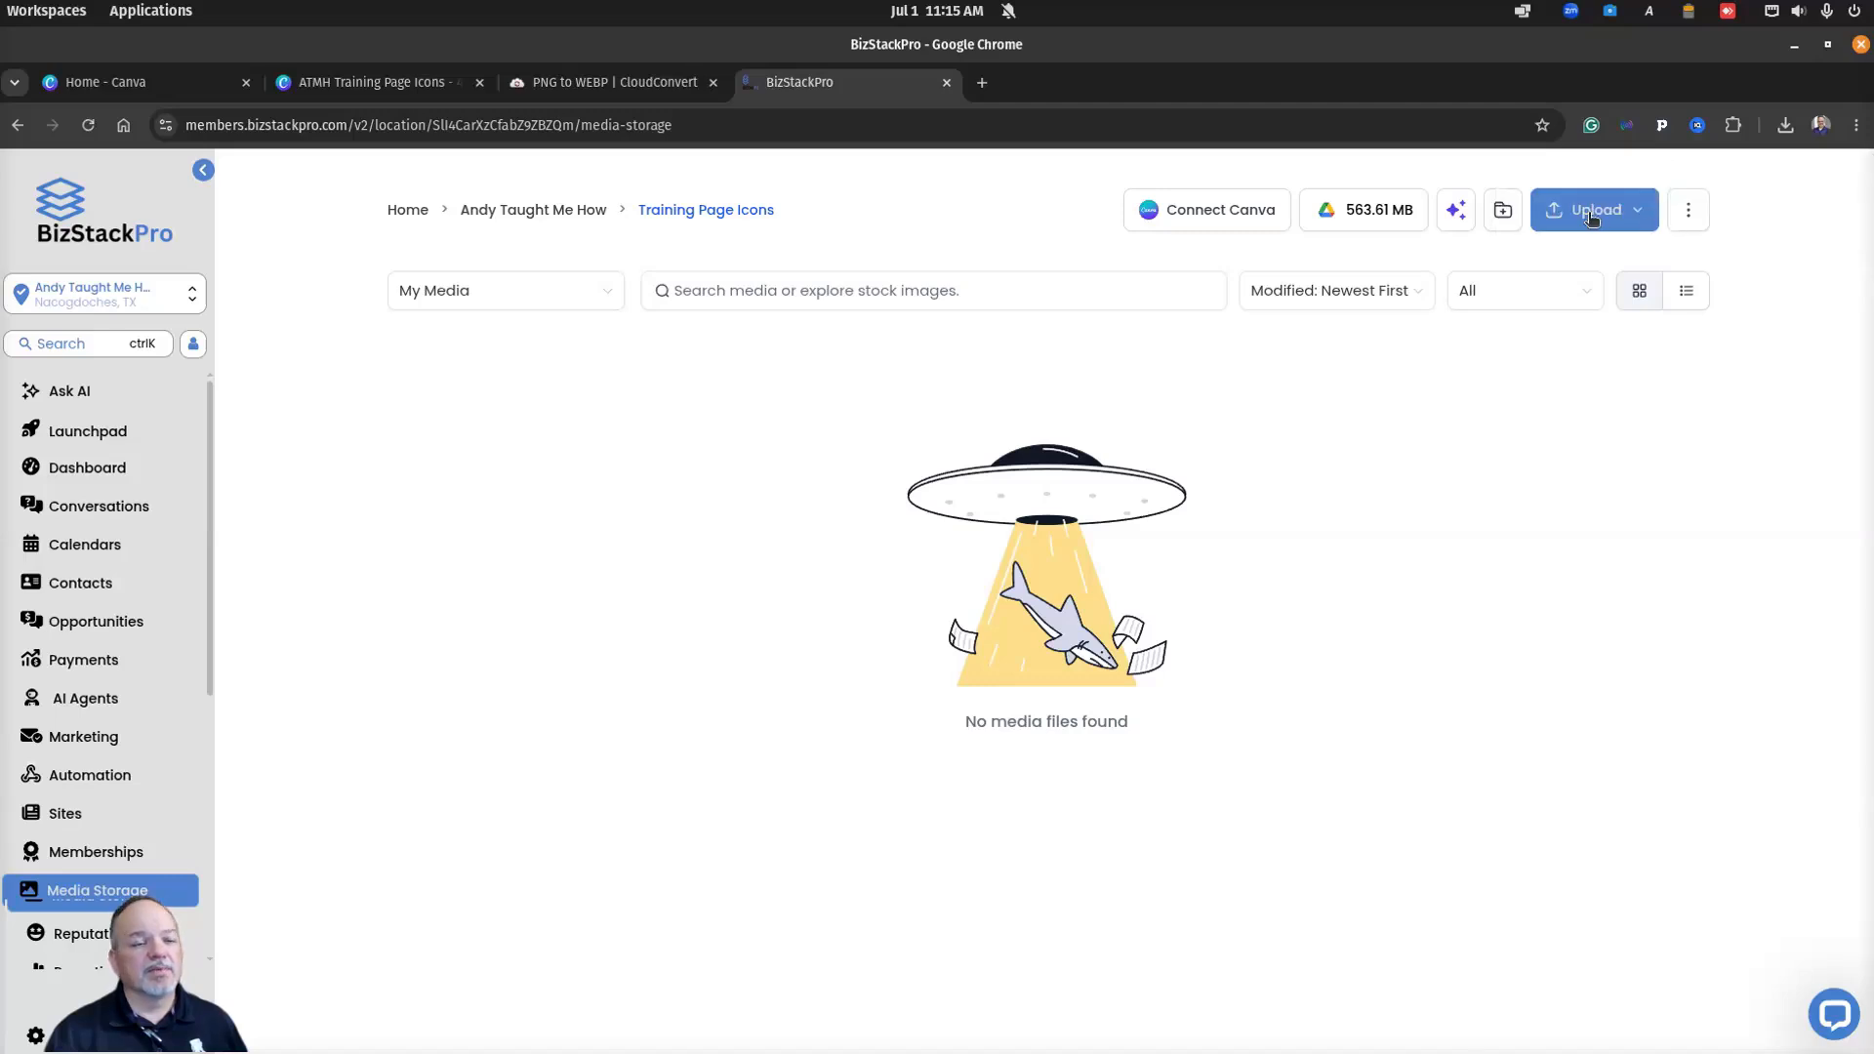
Step: Upload all eight .webp icons from the local ATMH Training Page Icons folder into the Training Page Icons media folder
click(1592, 219)
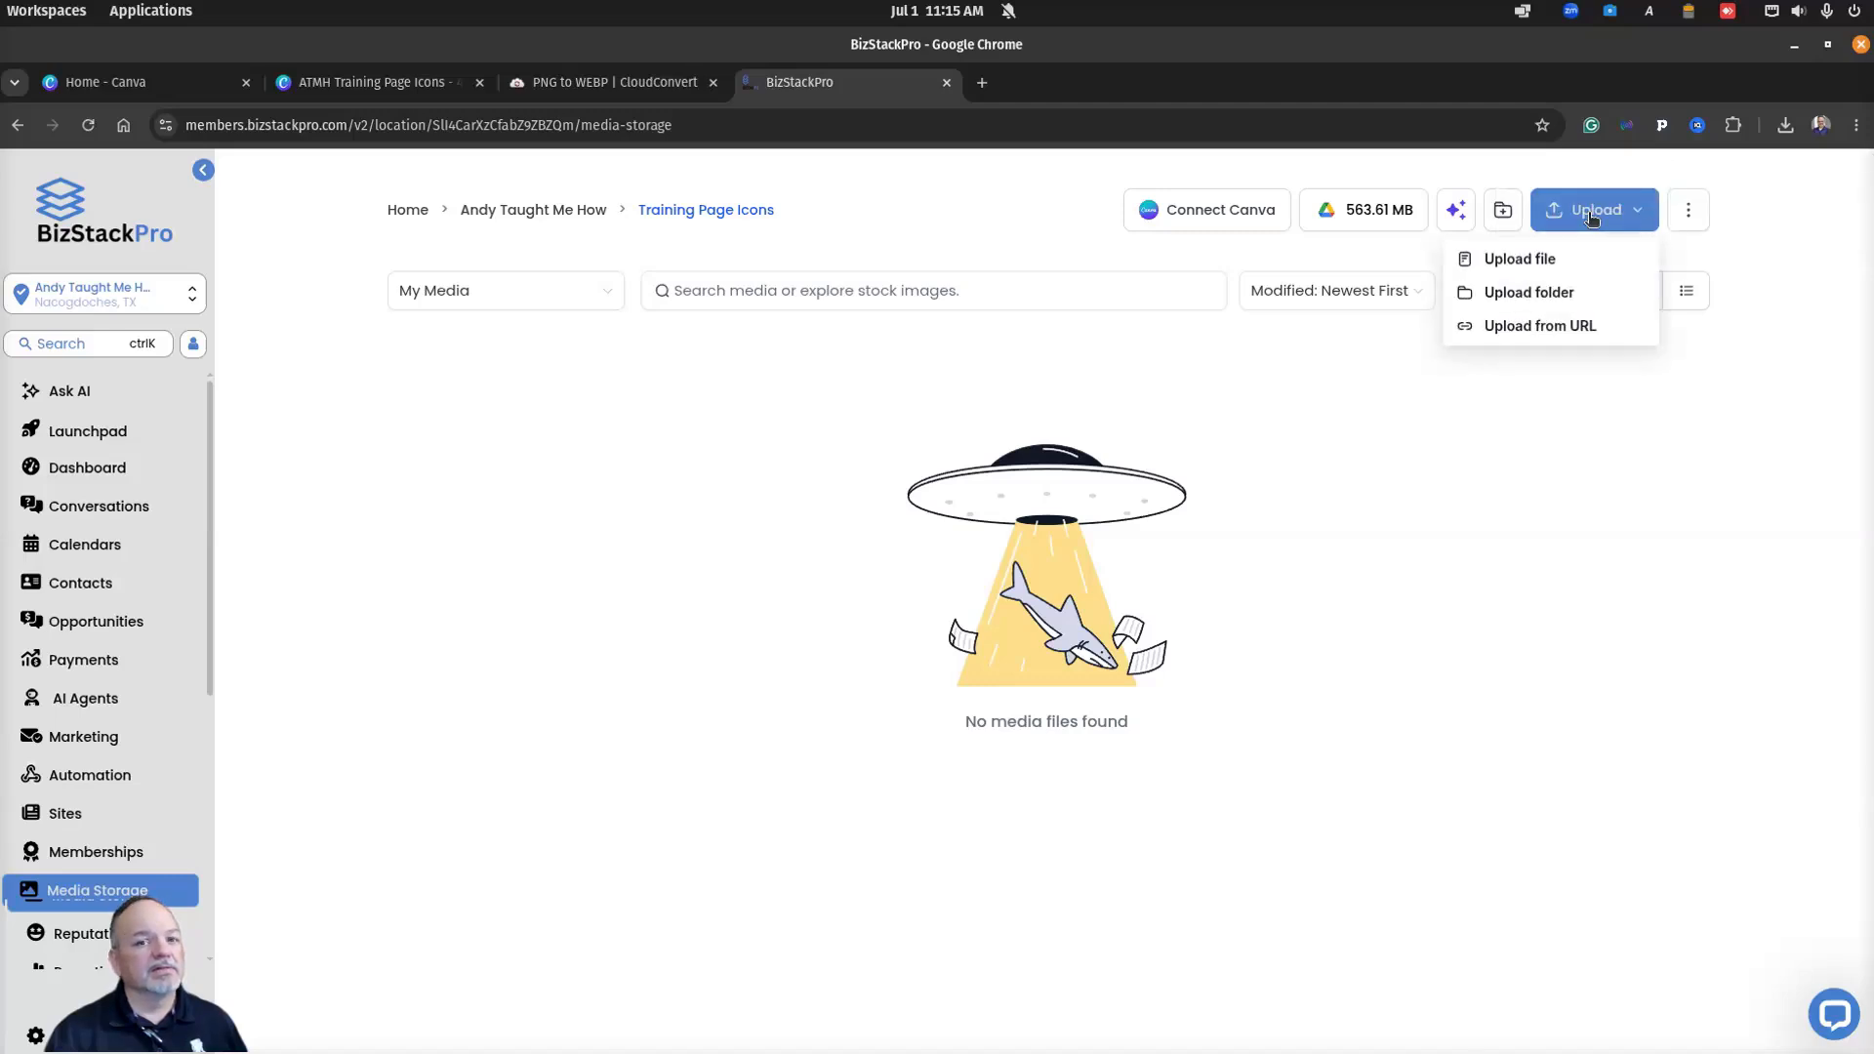
click(1514, 260)
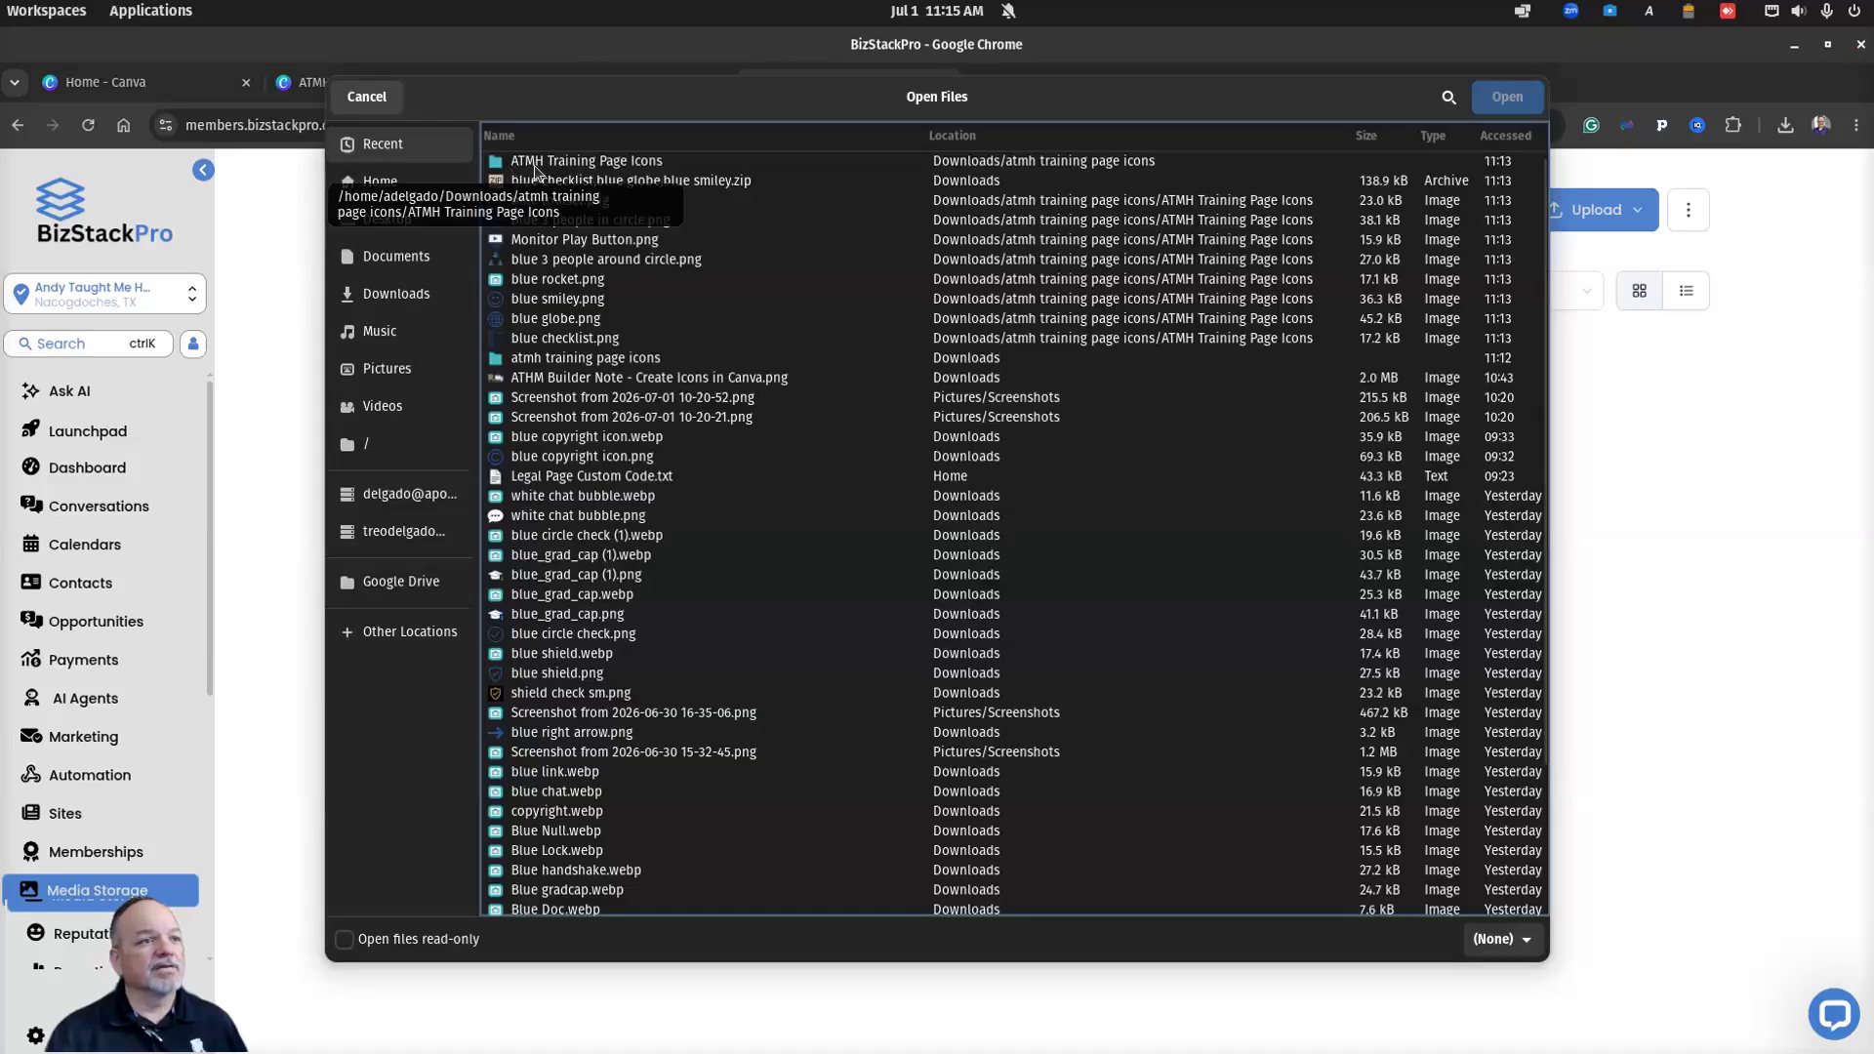
double_click(535, 168)
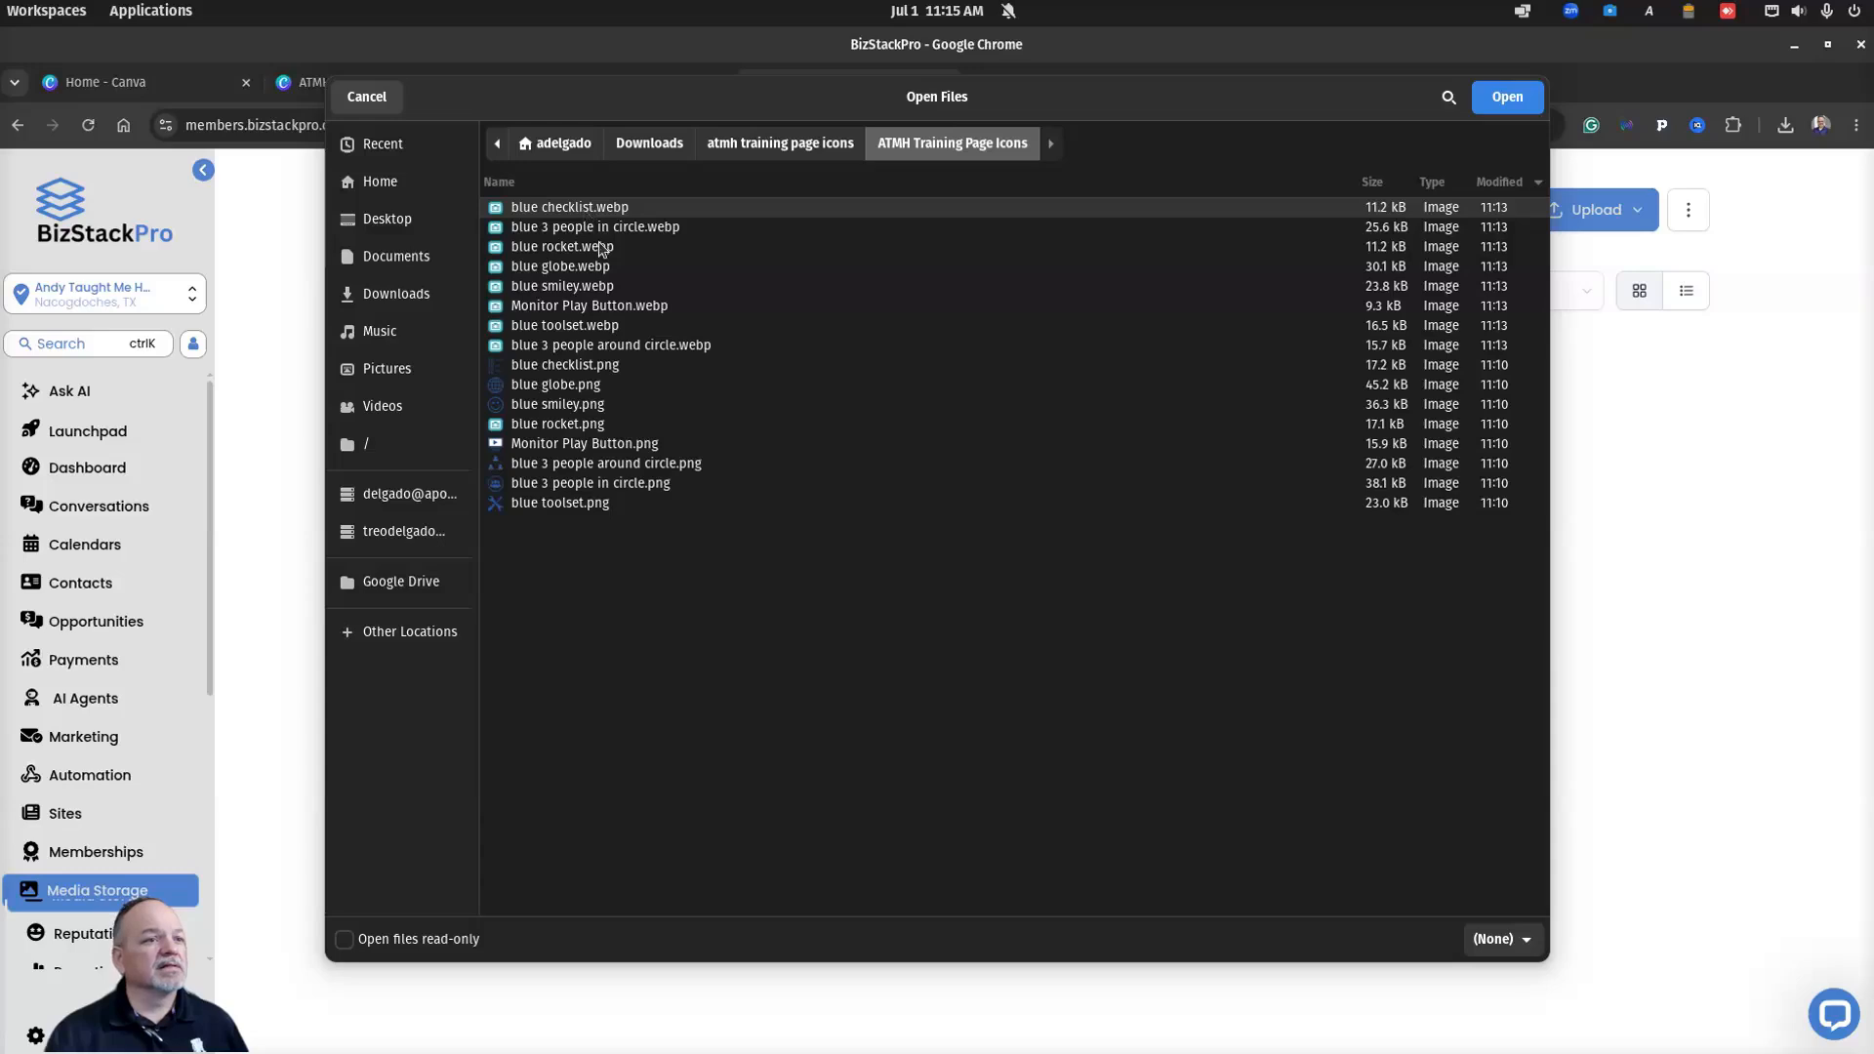
shift+click(624, 350)
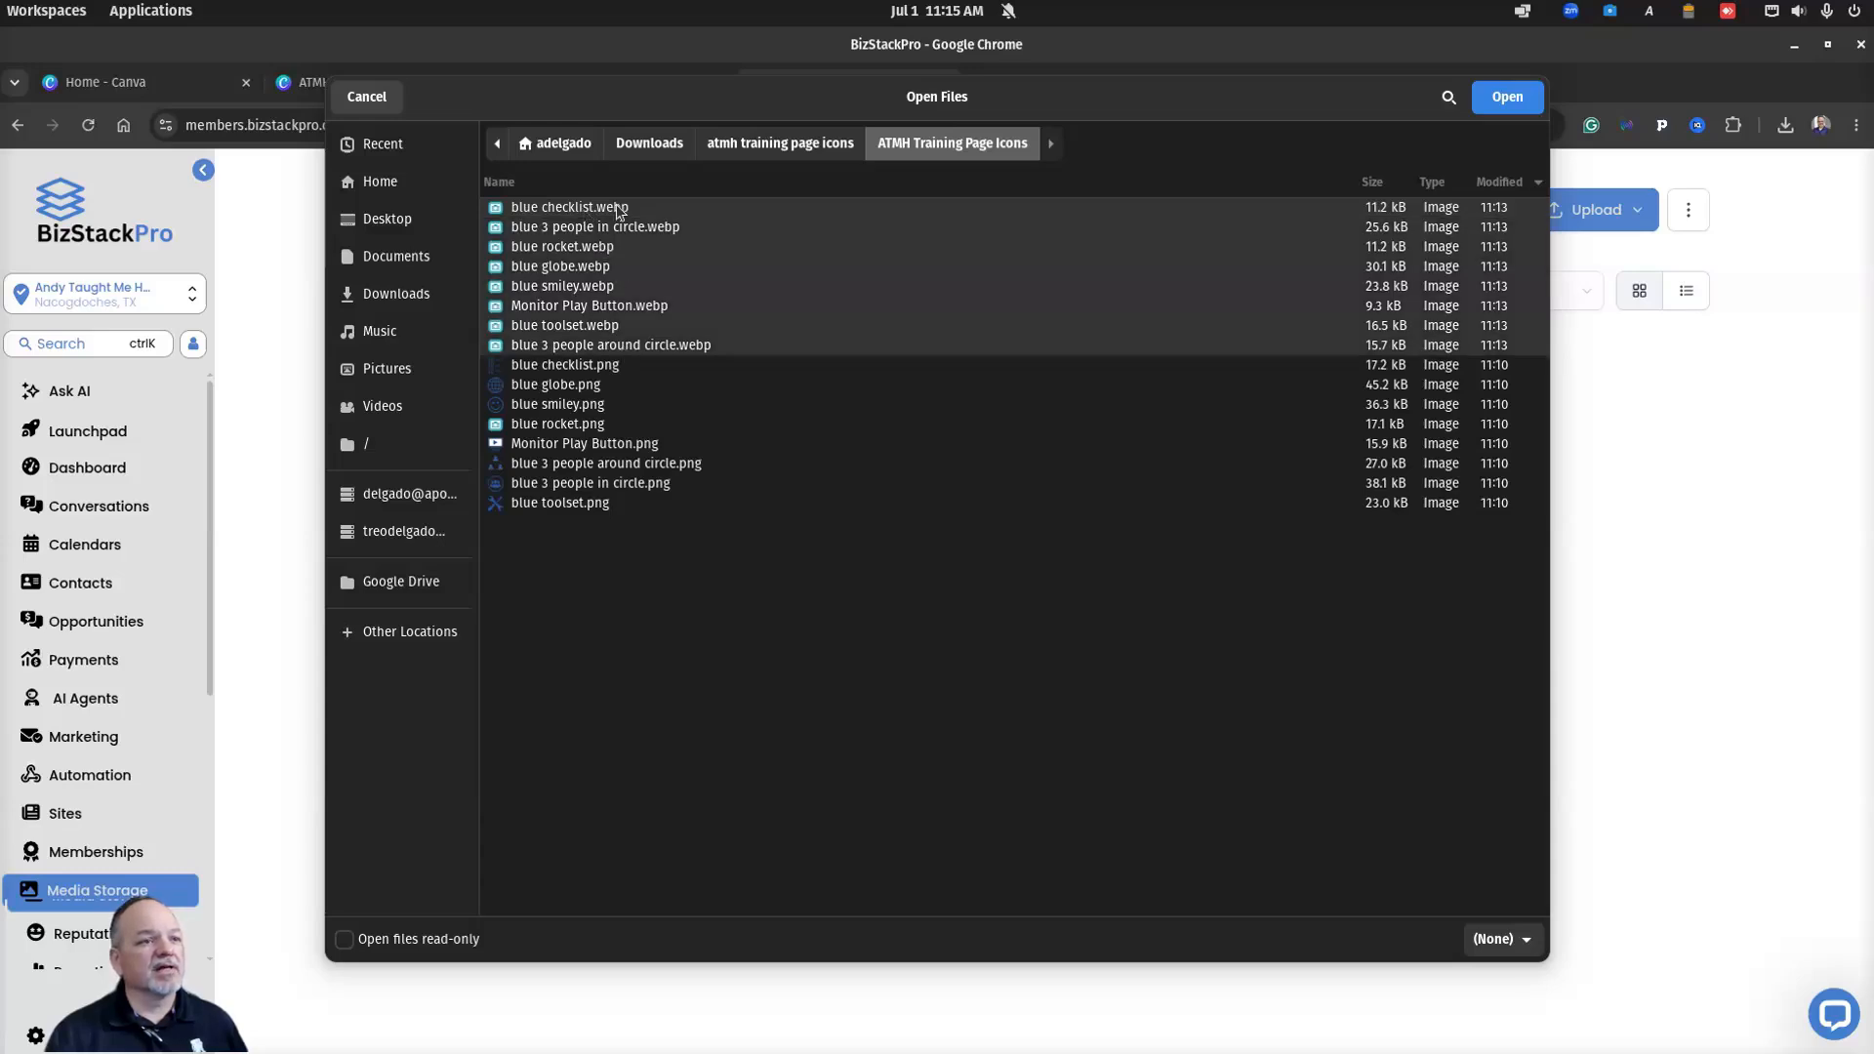
click(1506, 97)
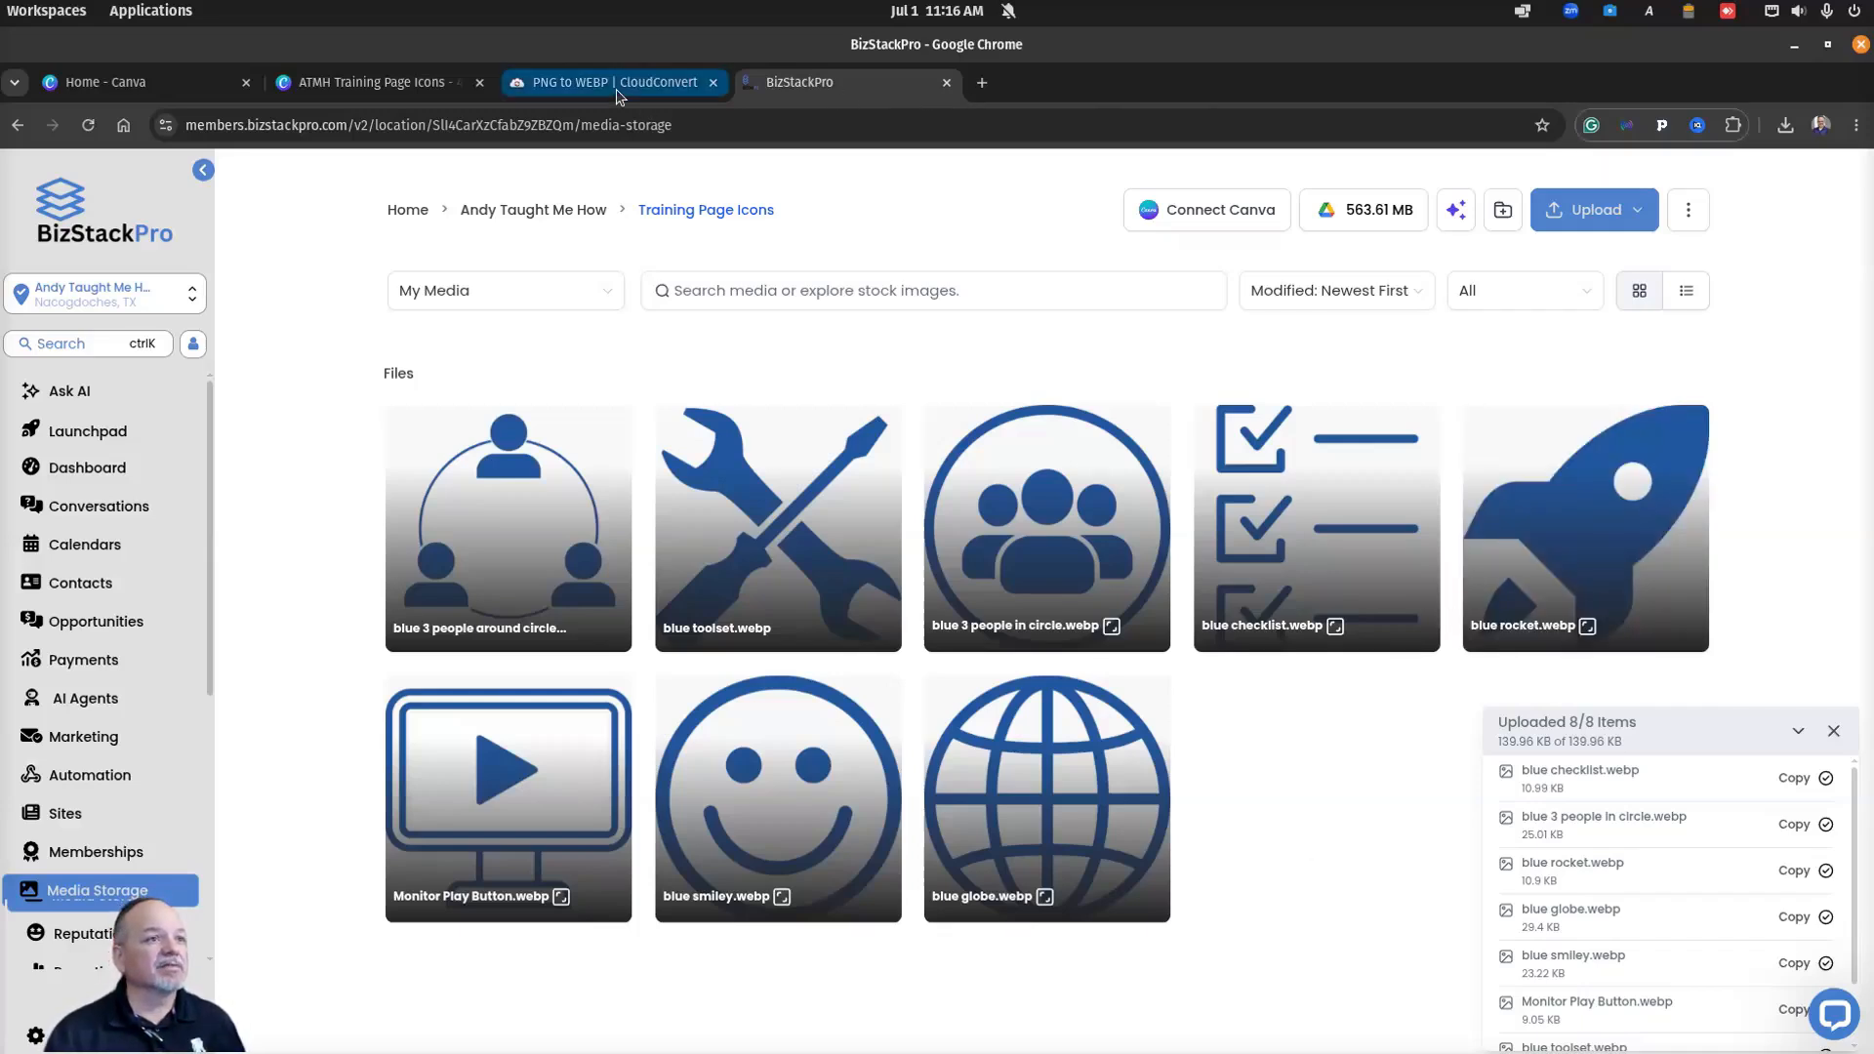
Step: Open the Home page of the Andy Taught Me How website in the page builder and view its live version
click(652, 85)
click(796, 82)
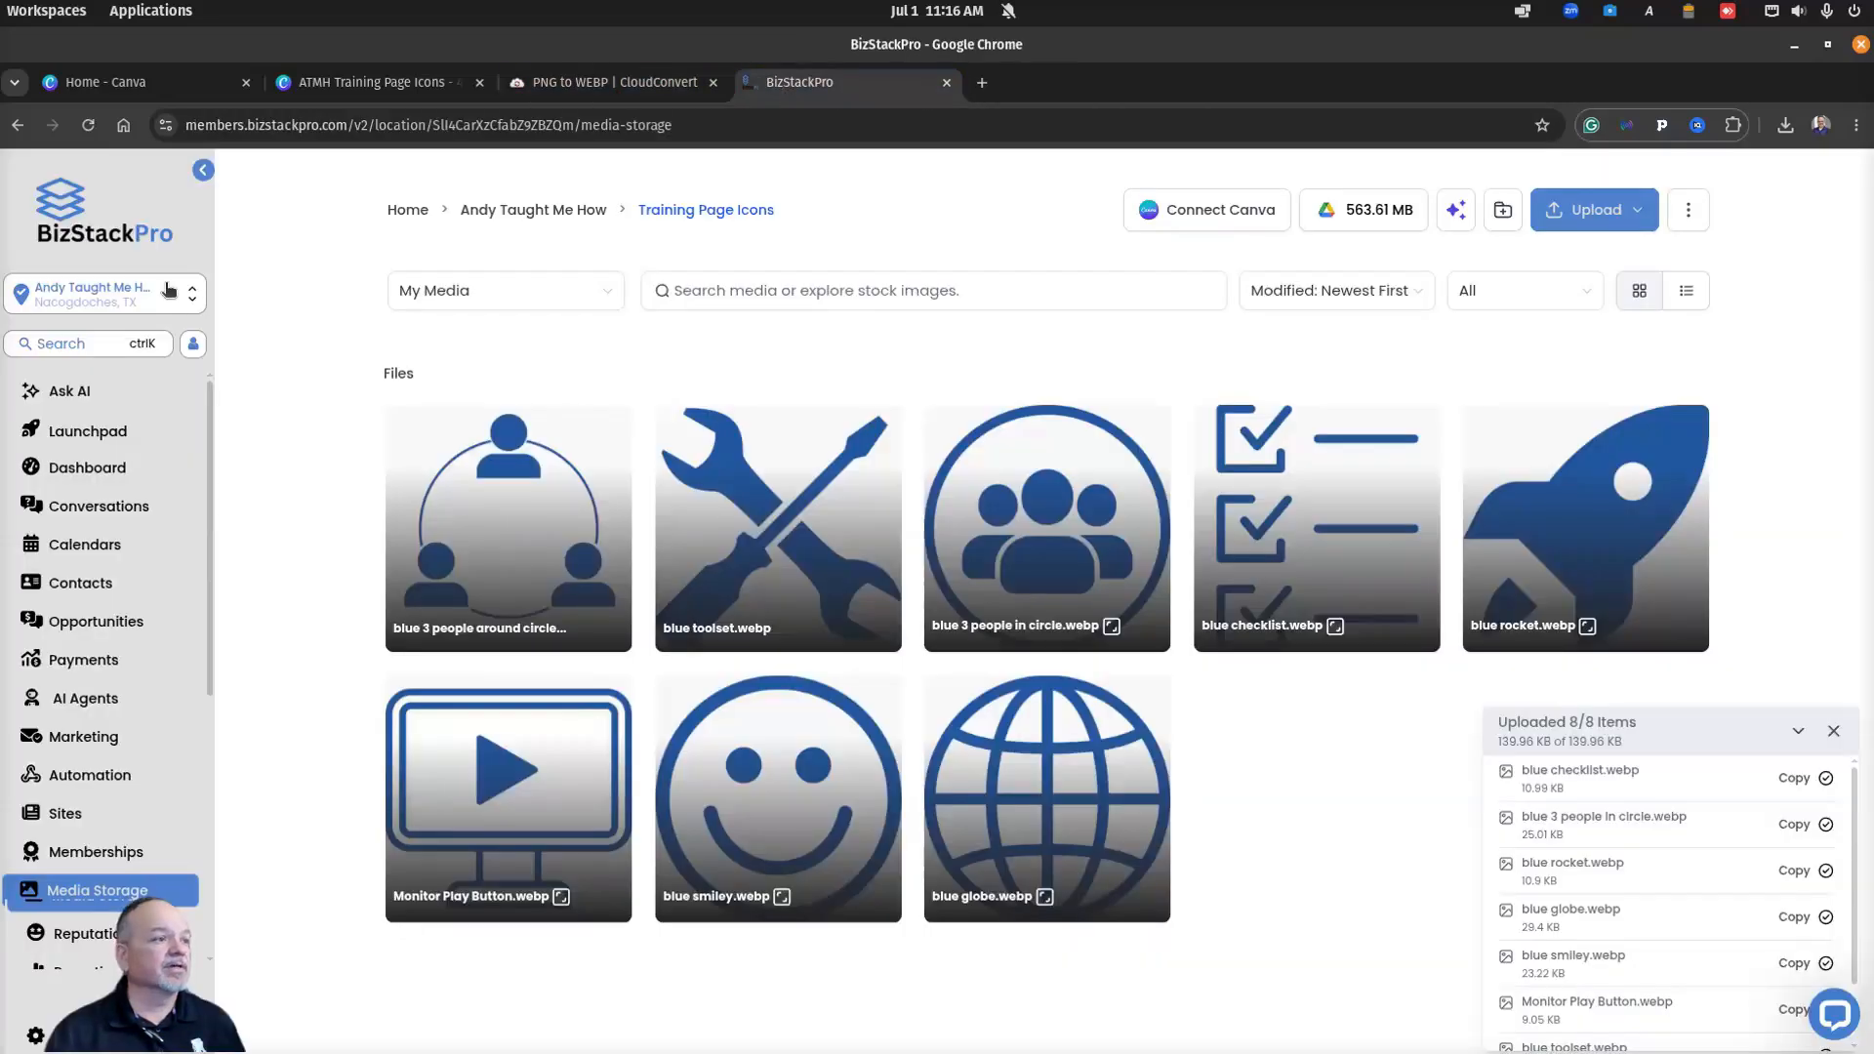
click(67, 813)
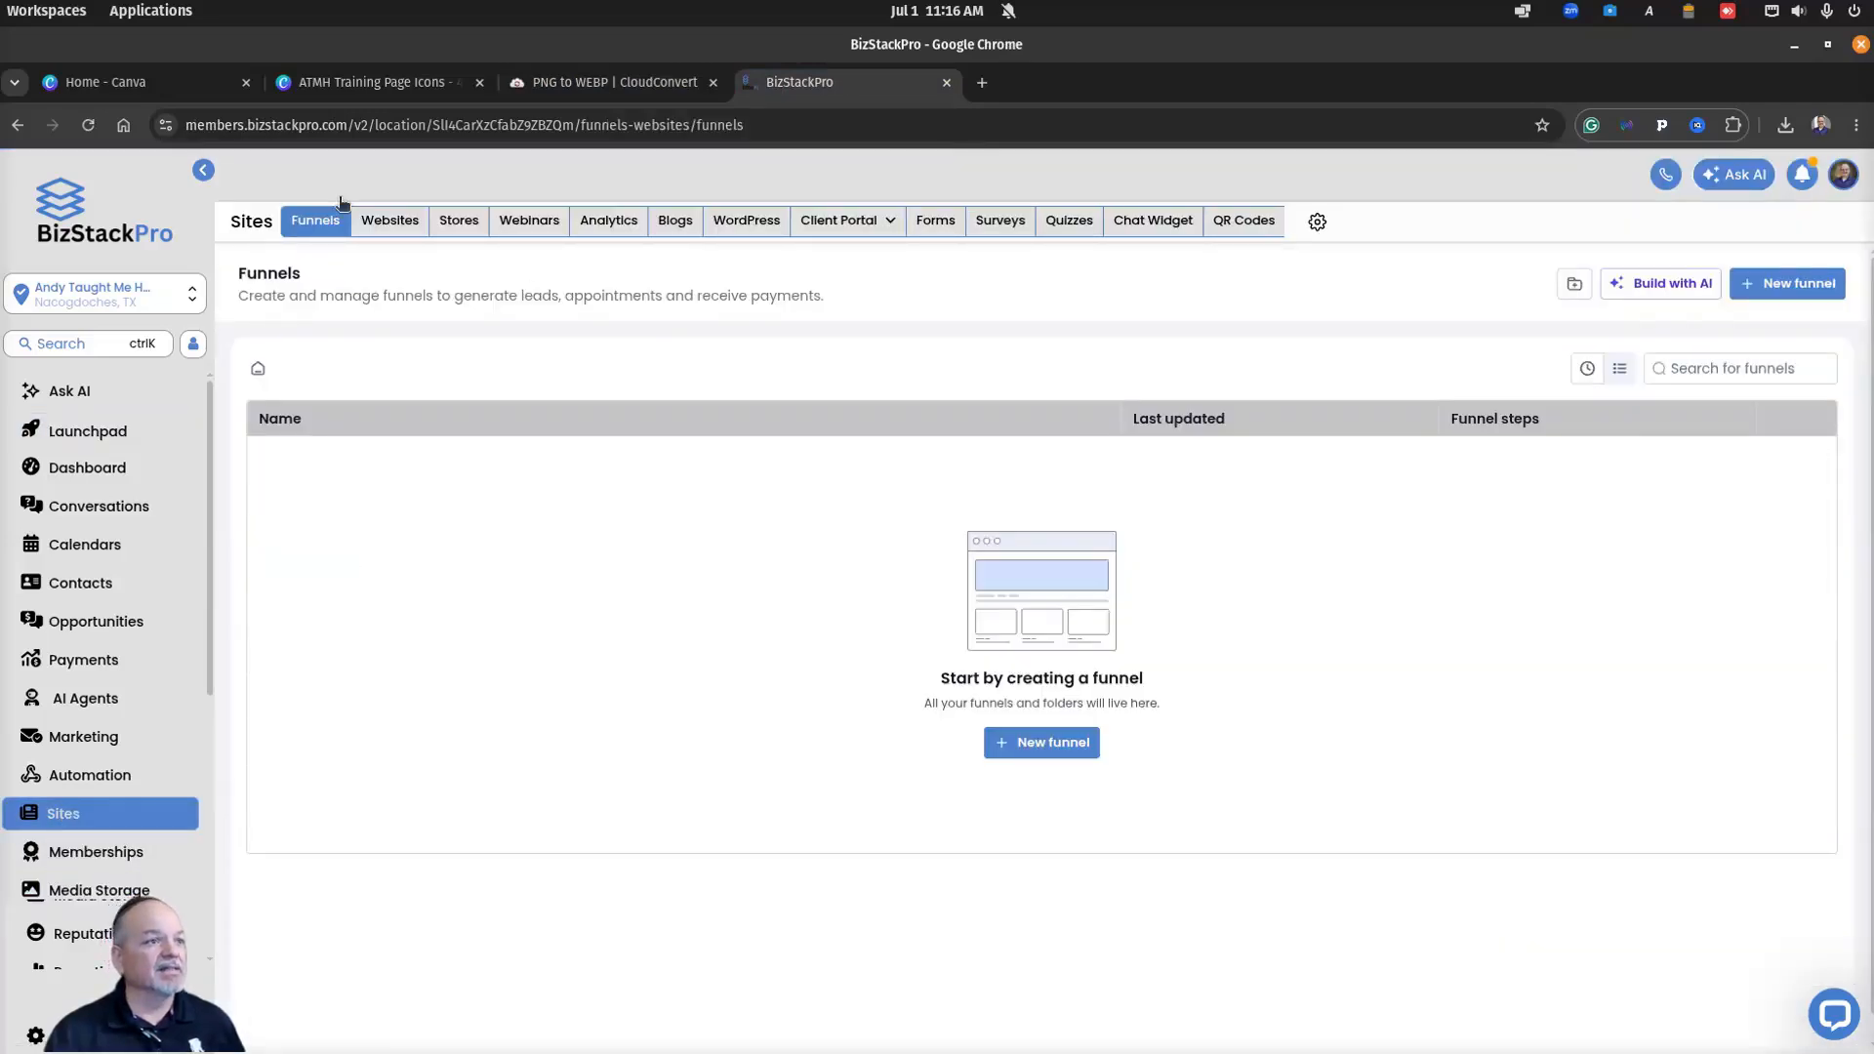
click(387, 224)
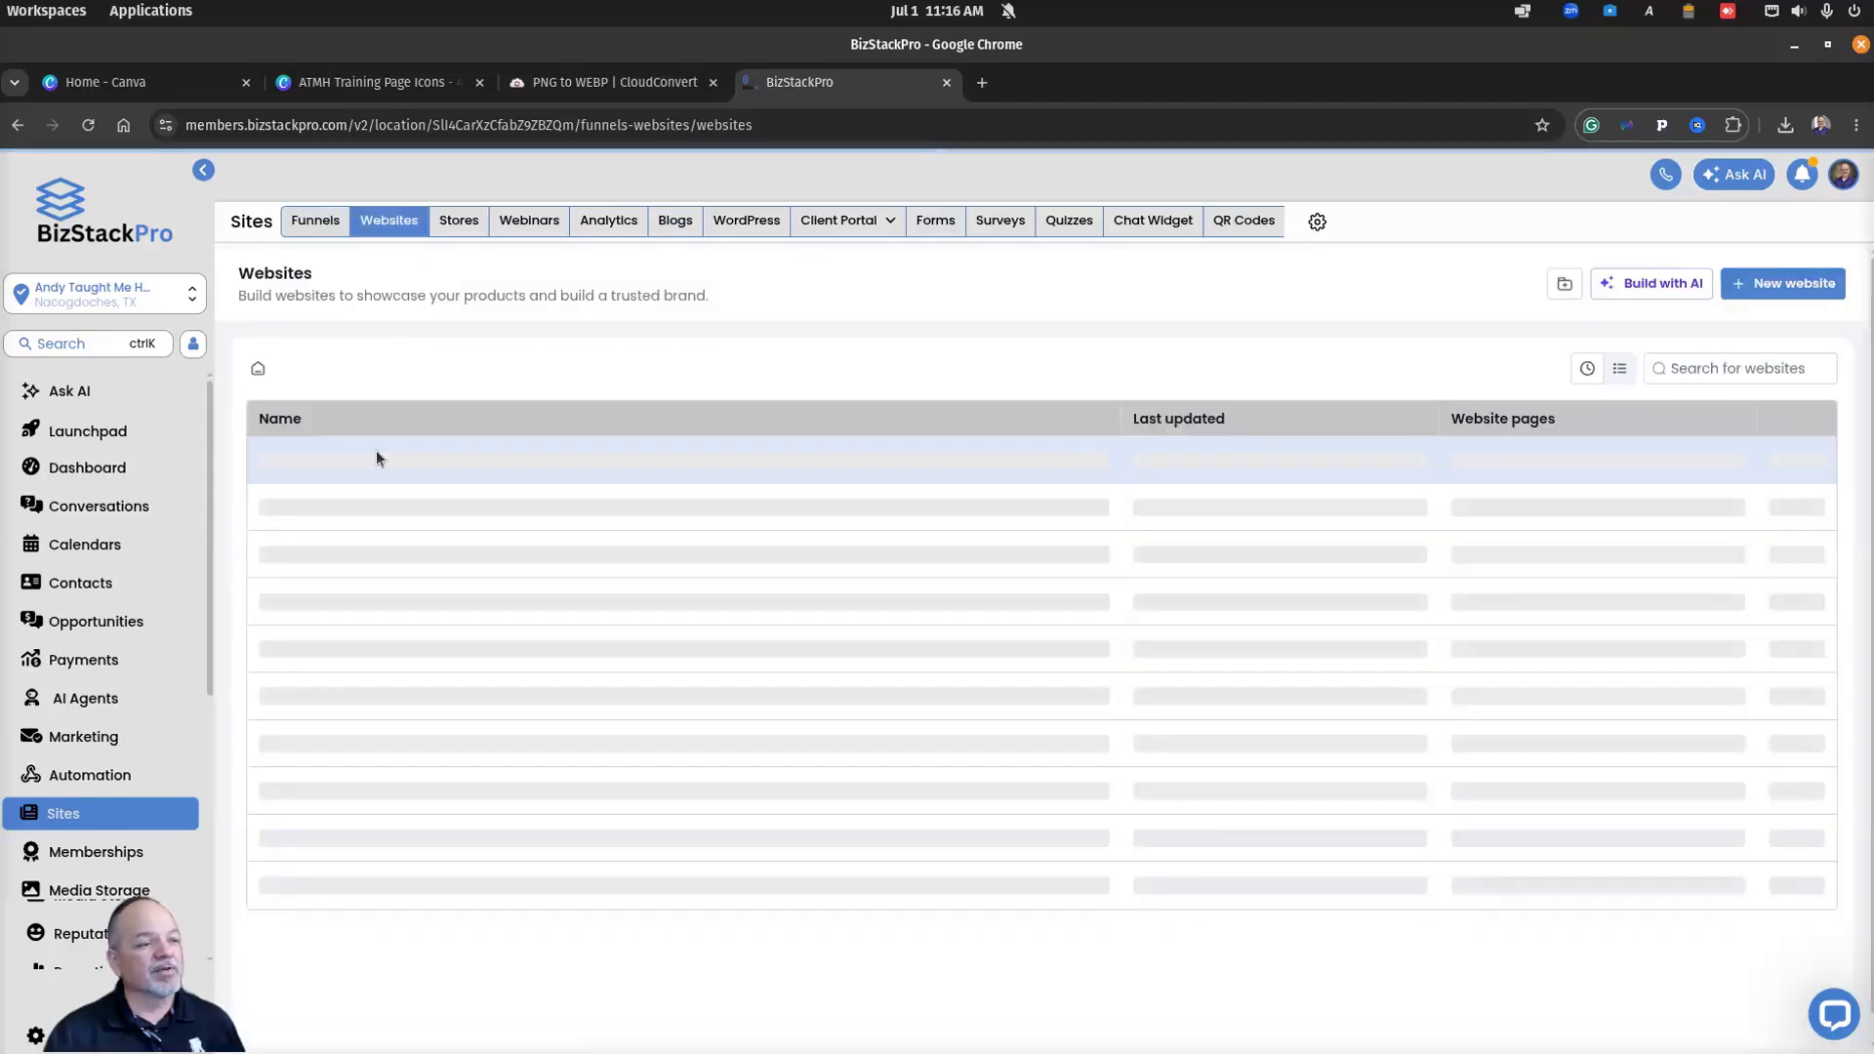
click(343, 460)
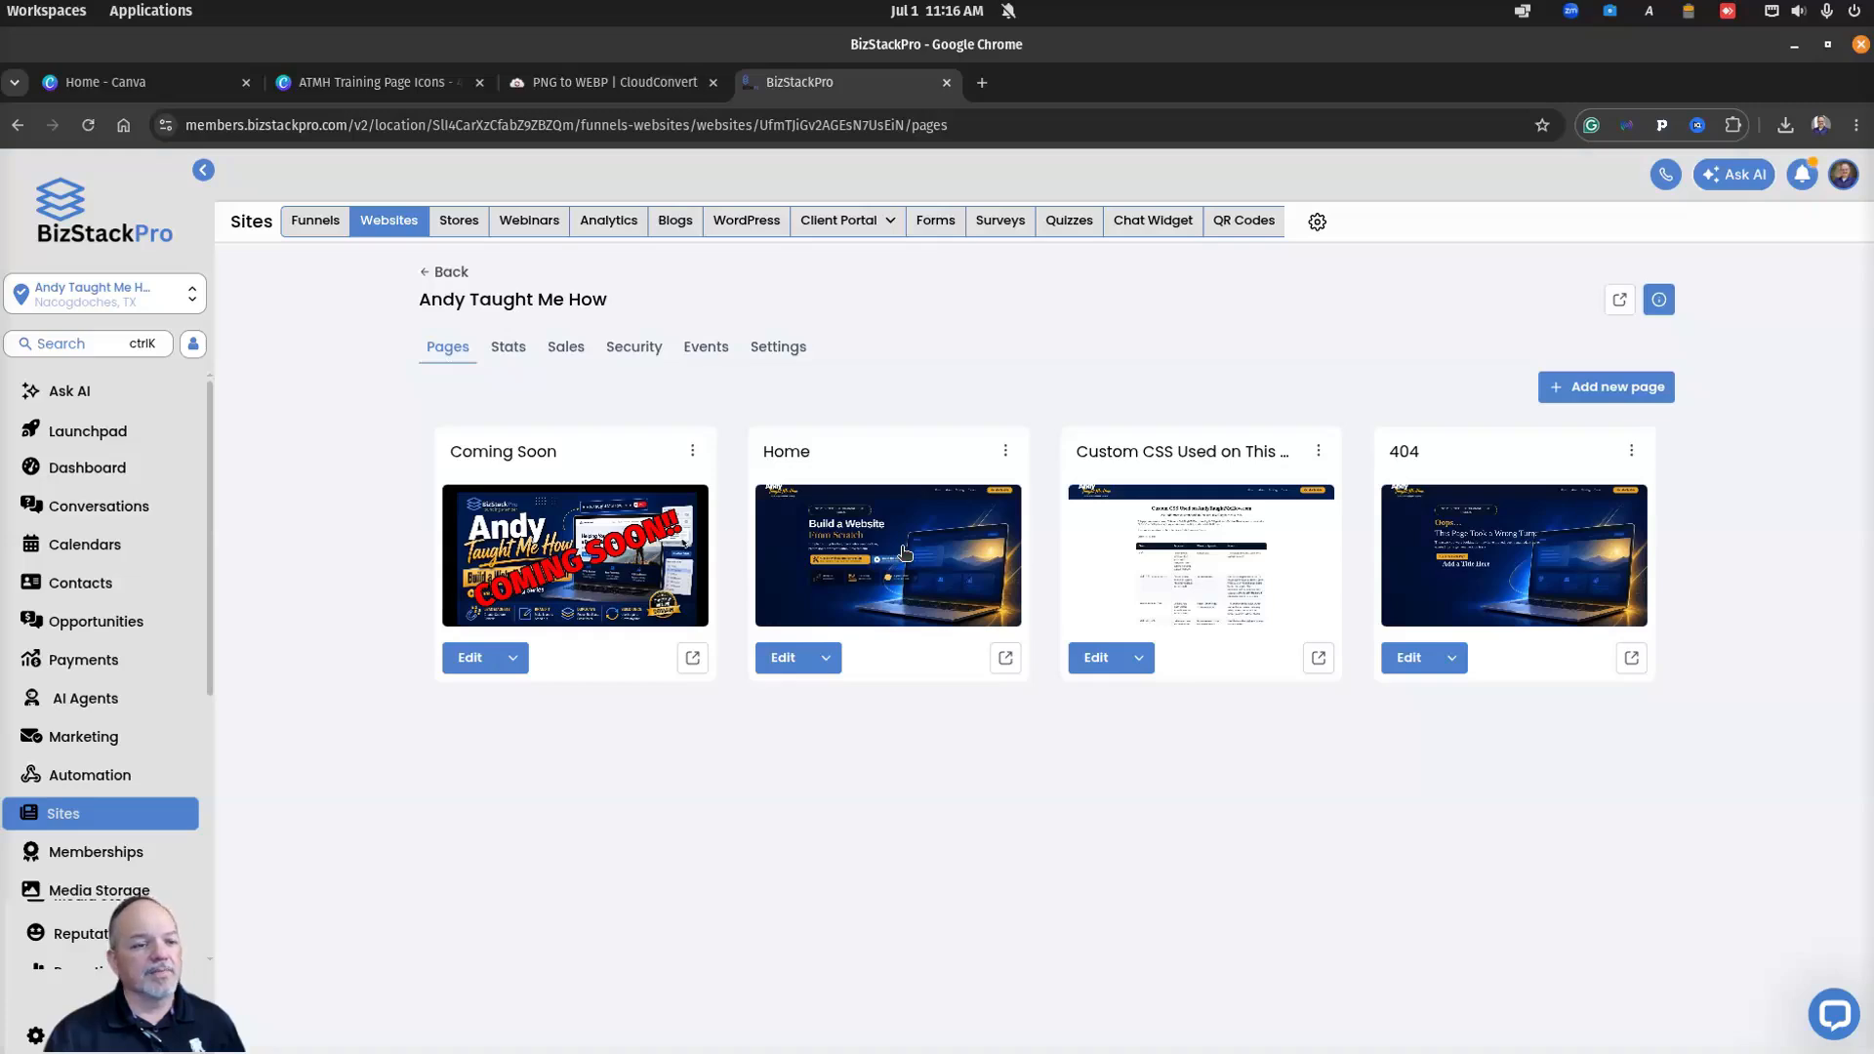
click(905, 553)
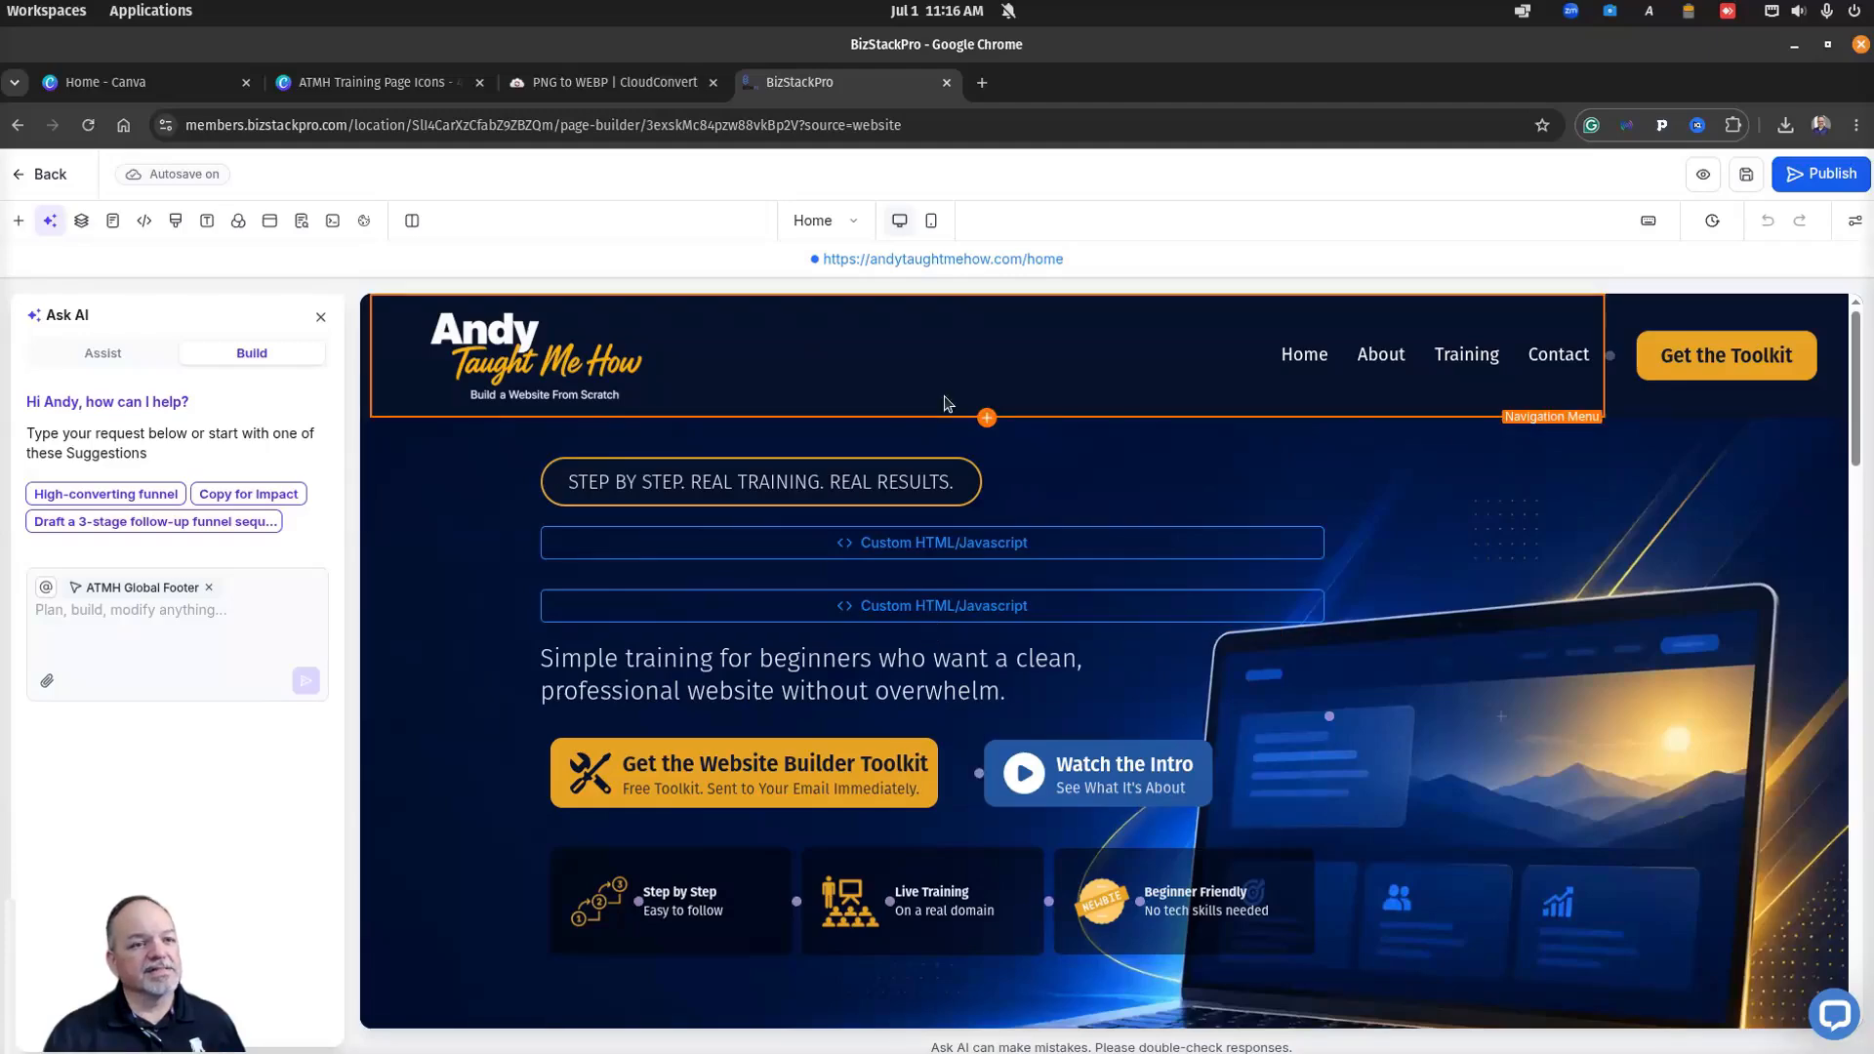
click(891, 259)
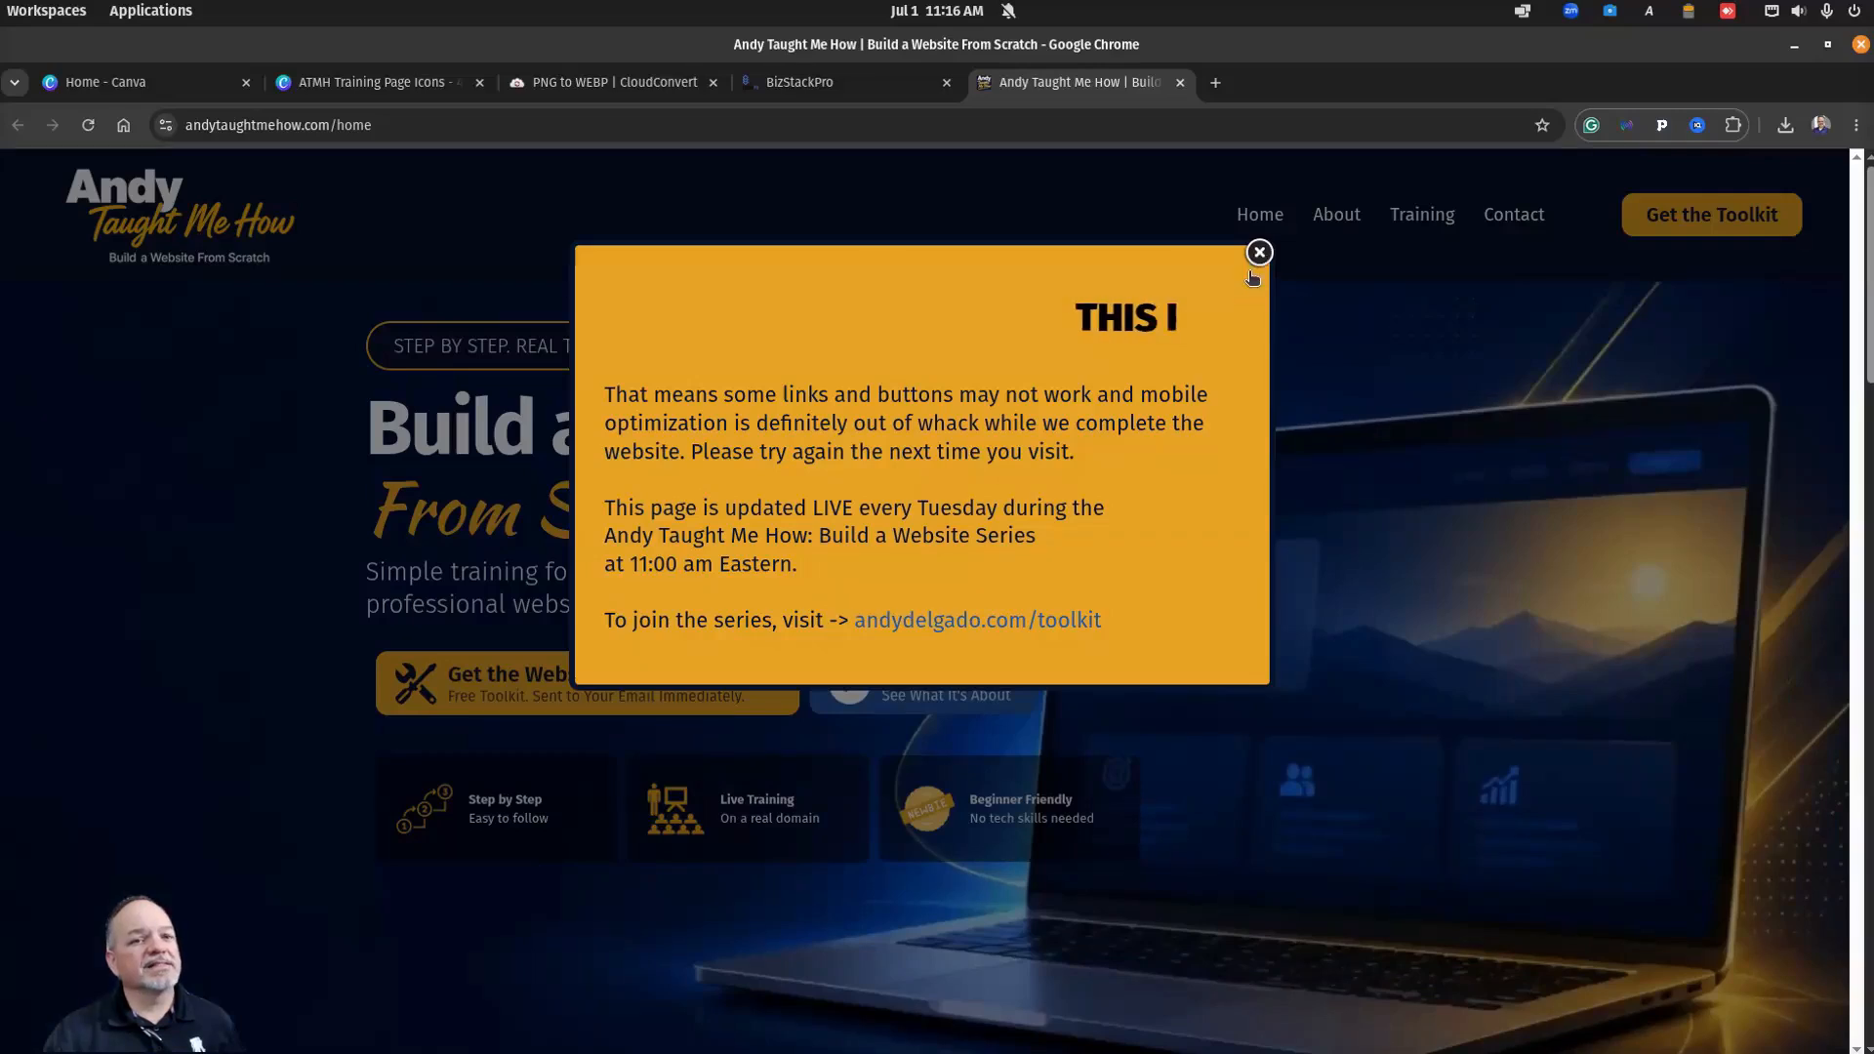
Step: Dismiss the under-construction notice and look over the live home page's sections and icons from the hero to the footer
click(1258, 254)
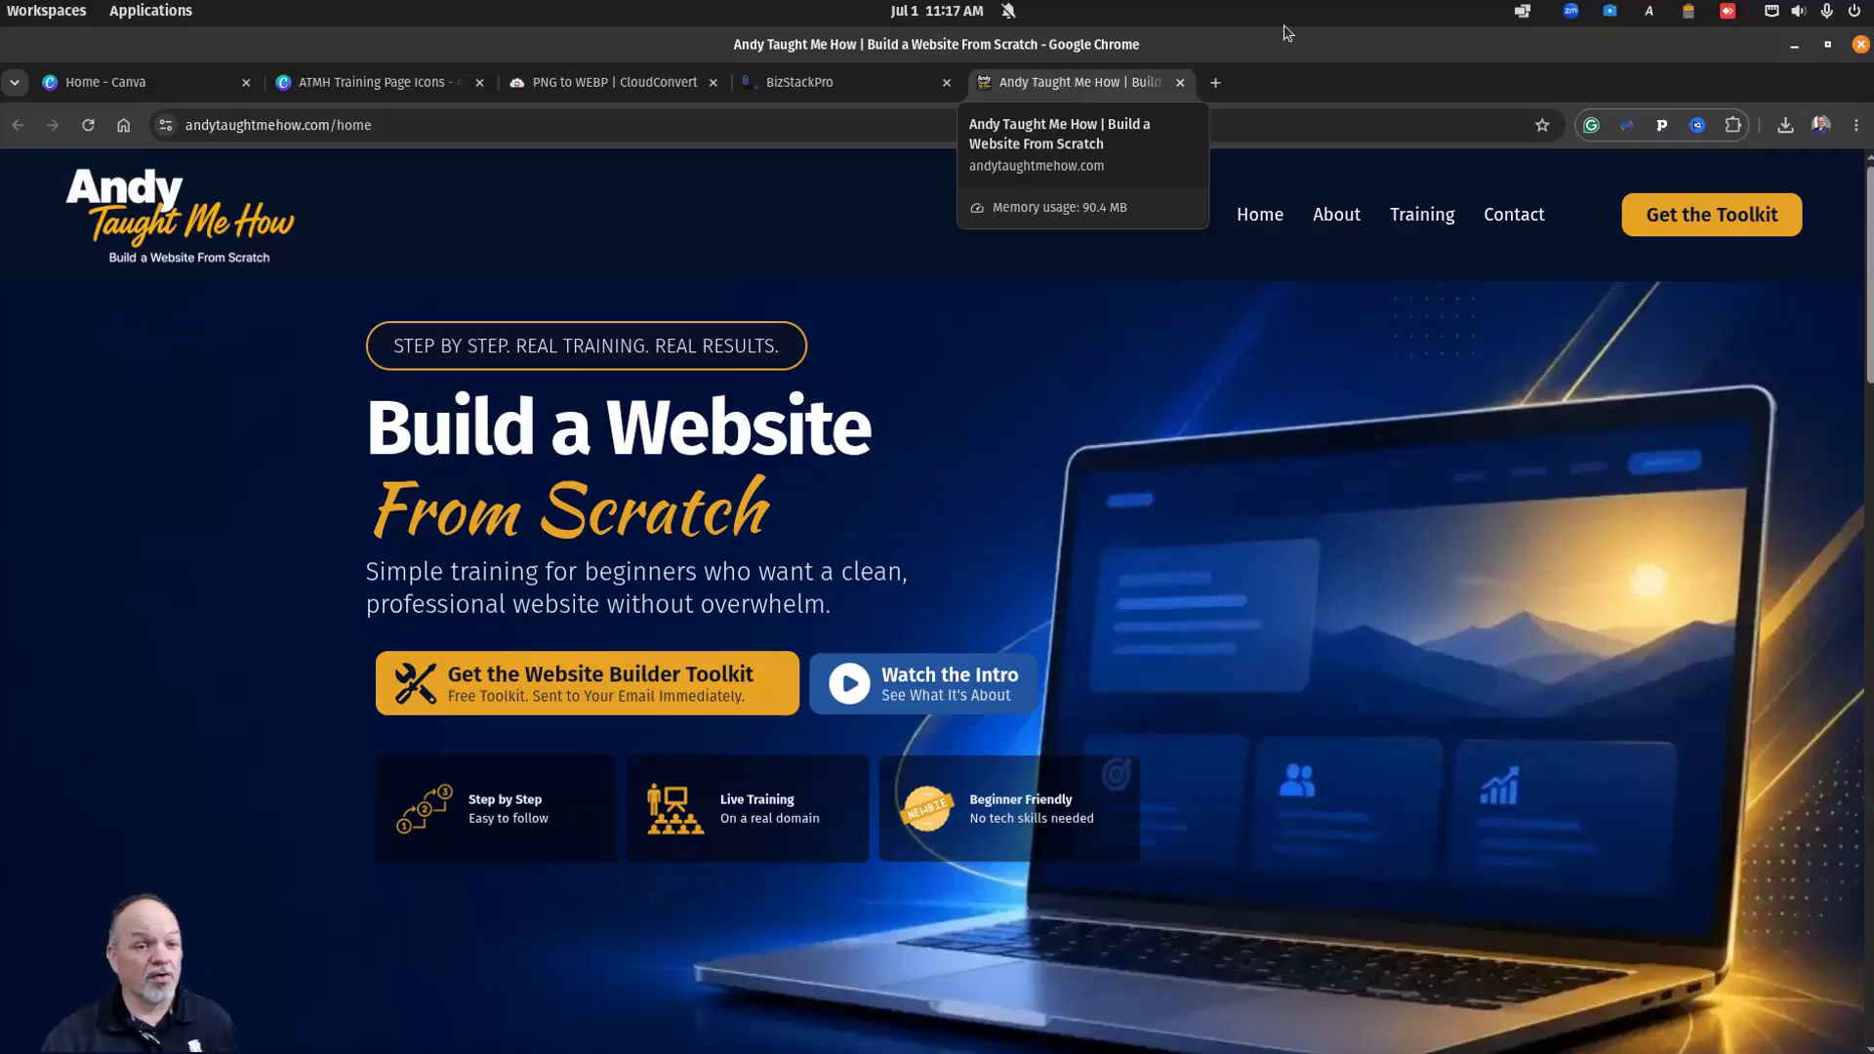
scroll(898, 719, down, 5)
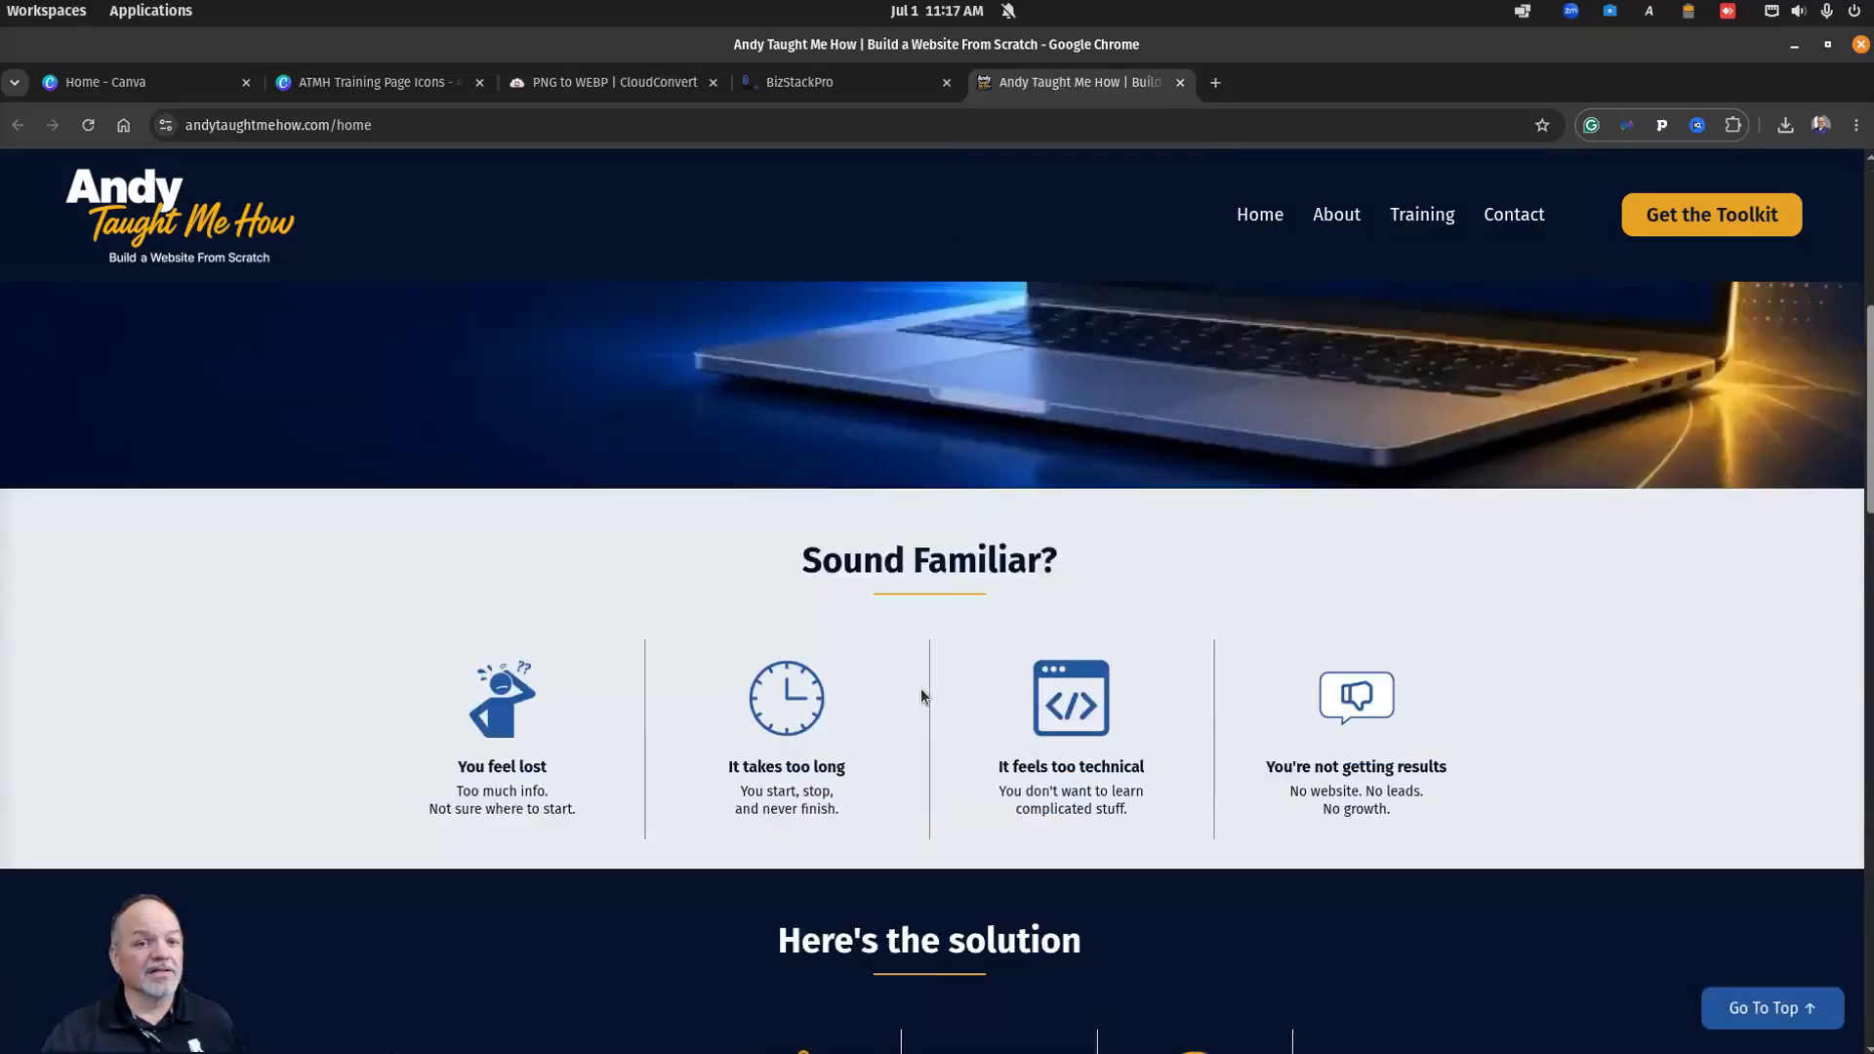
scroll(921, 688, up, 5)
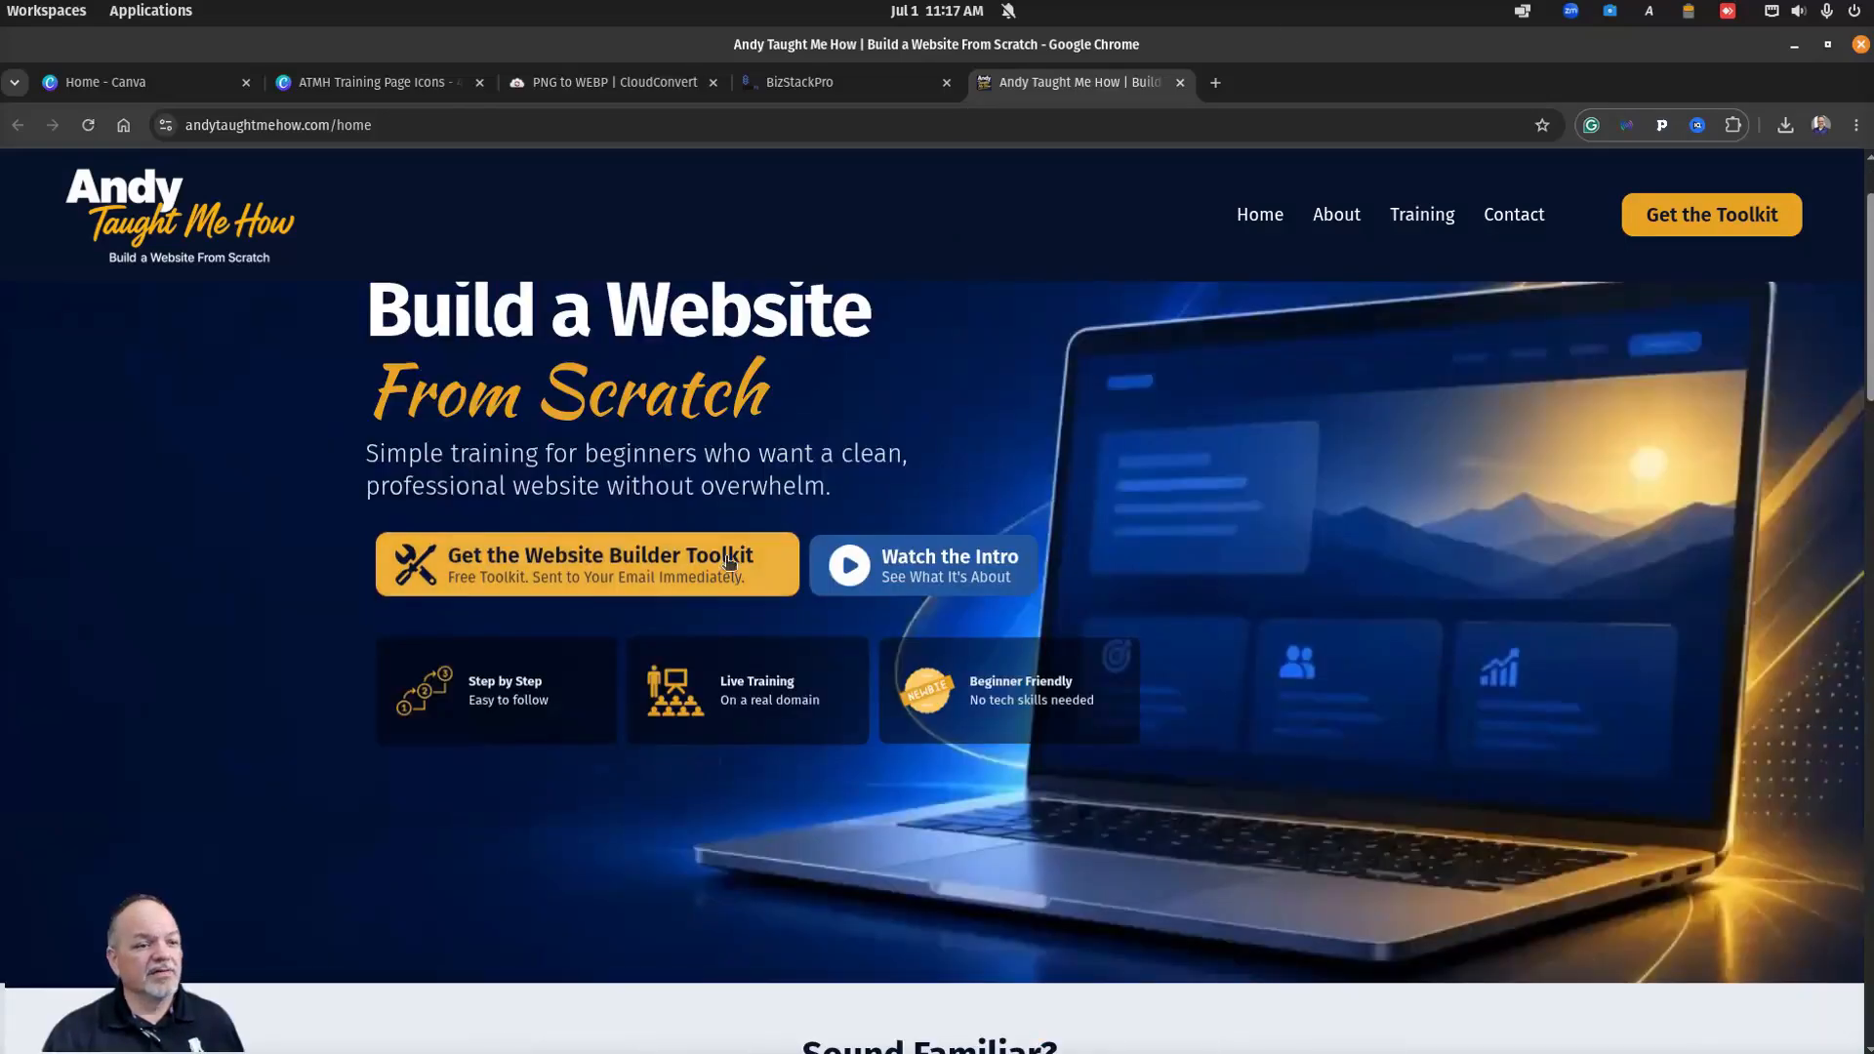
scroll(905, 788, down, 6)
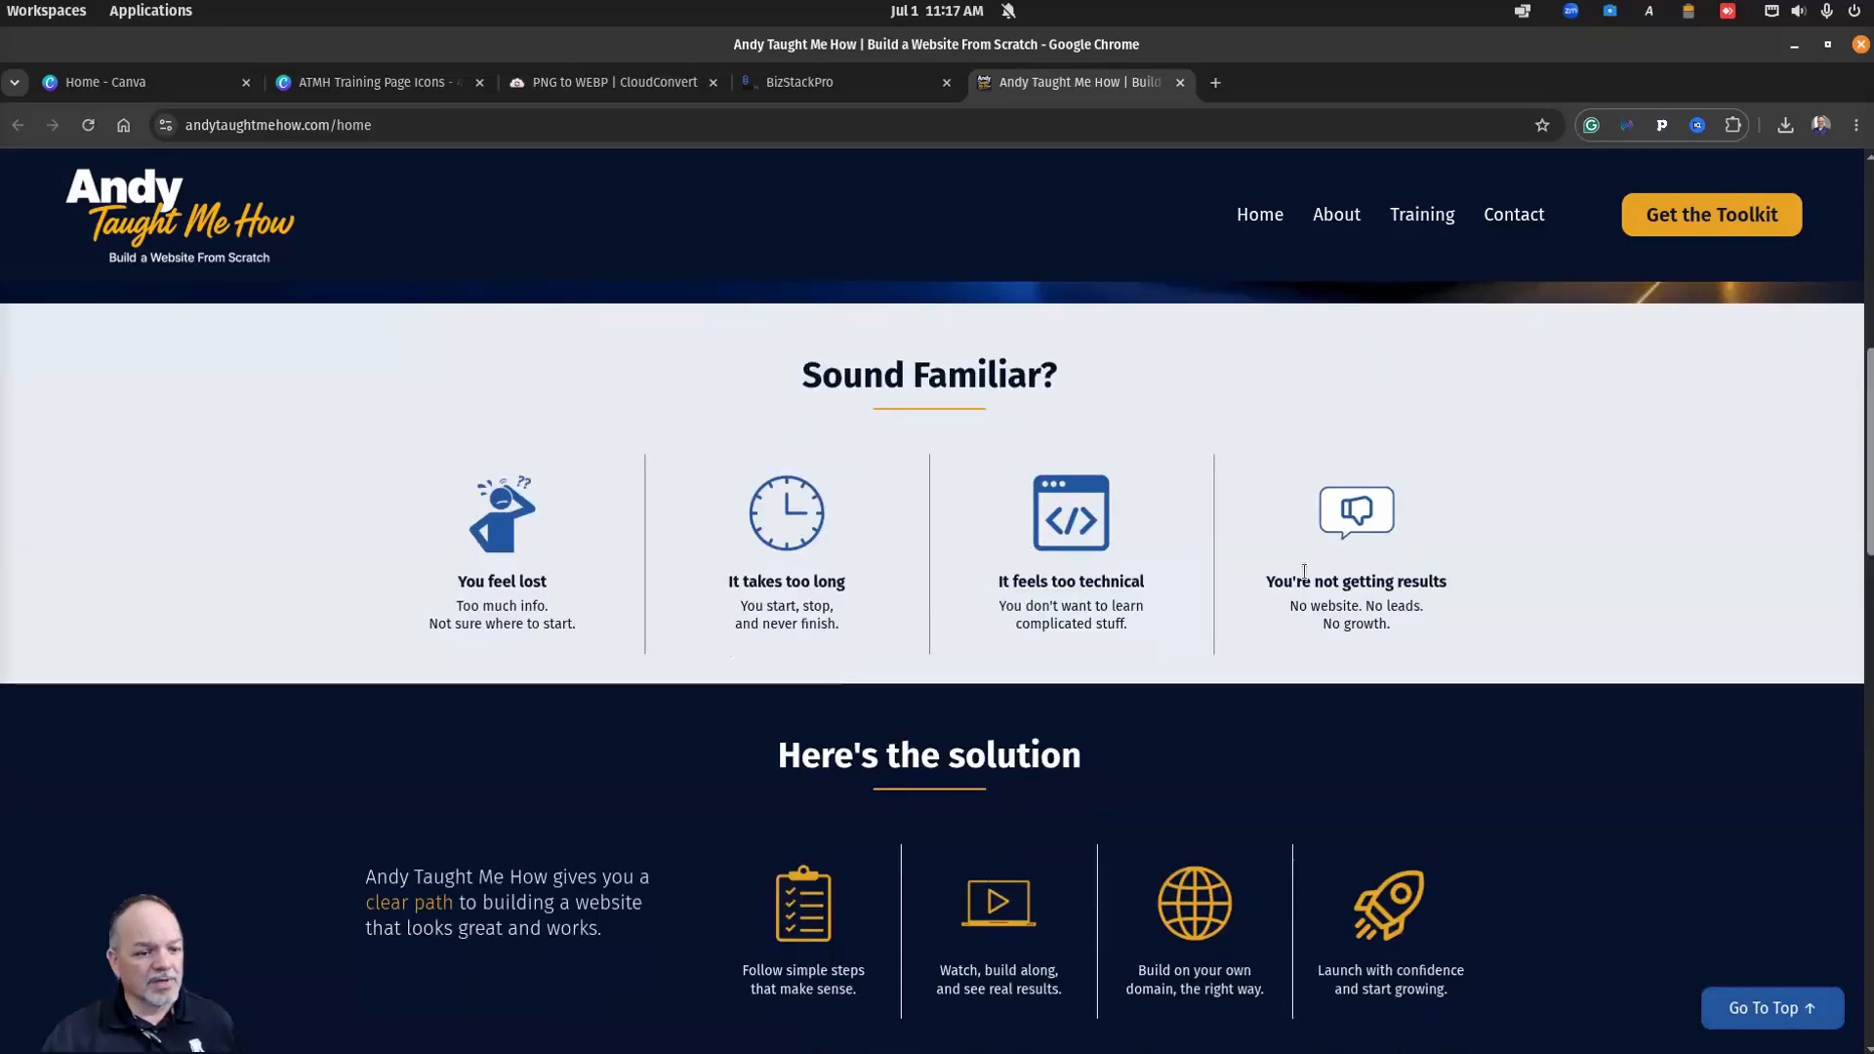
scroll(1050, 599, down, 4)
scroll(1255, 493, down, 3)
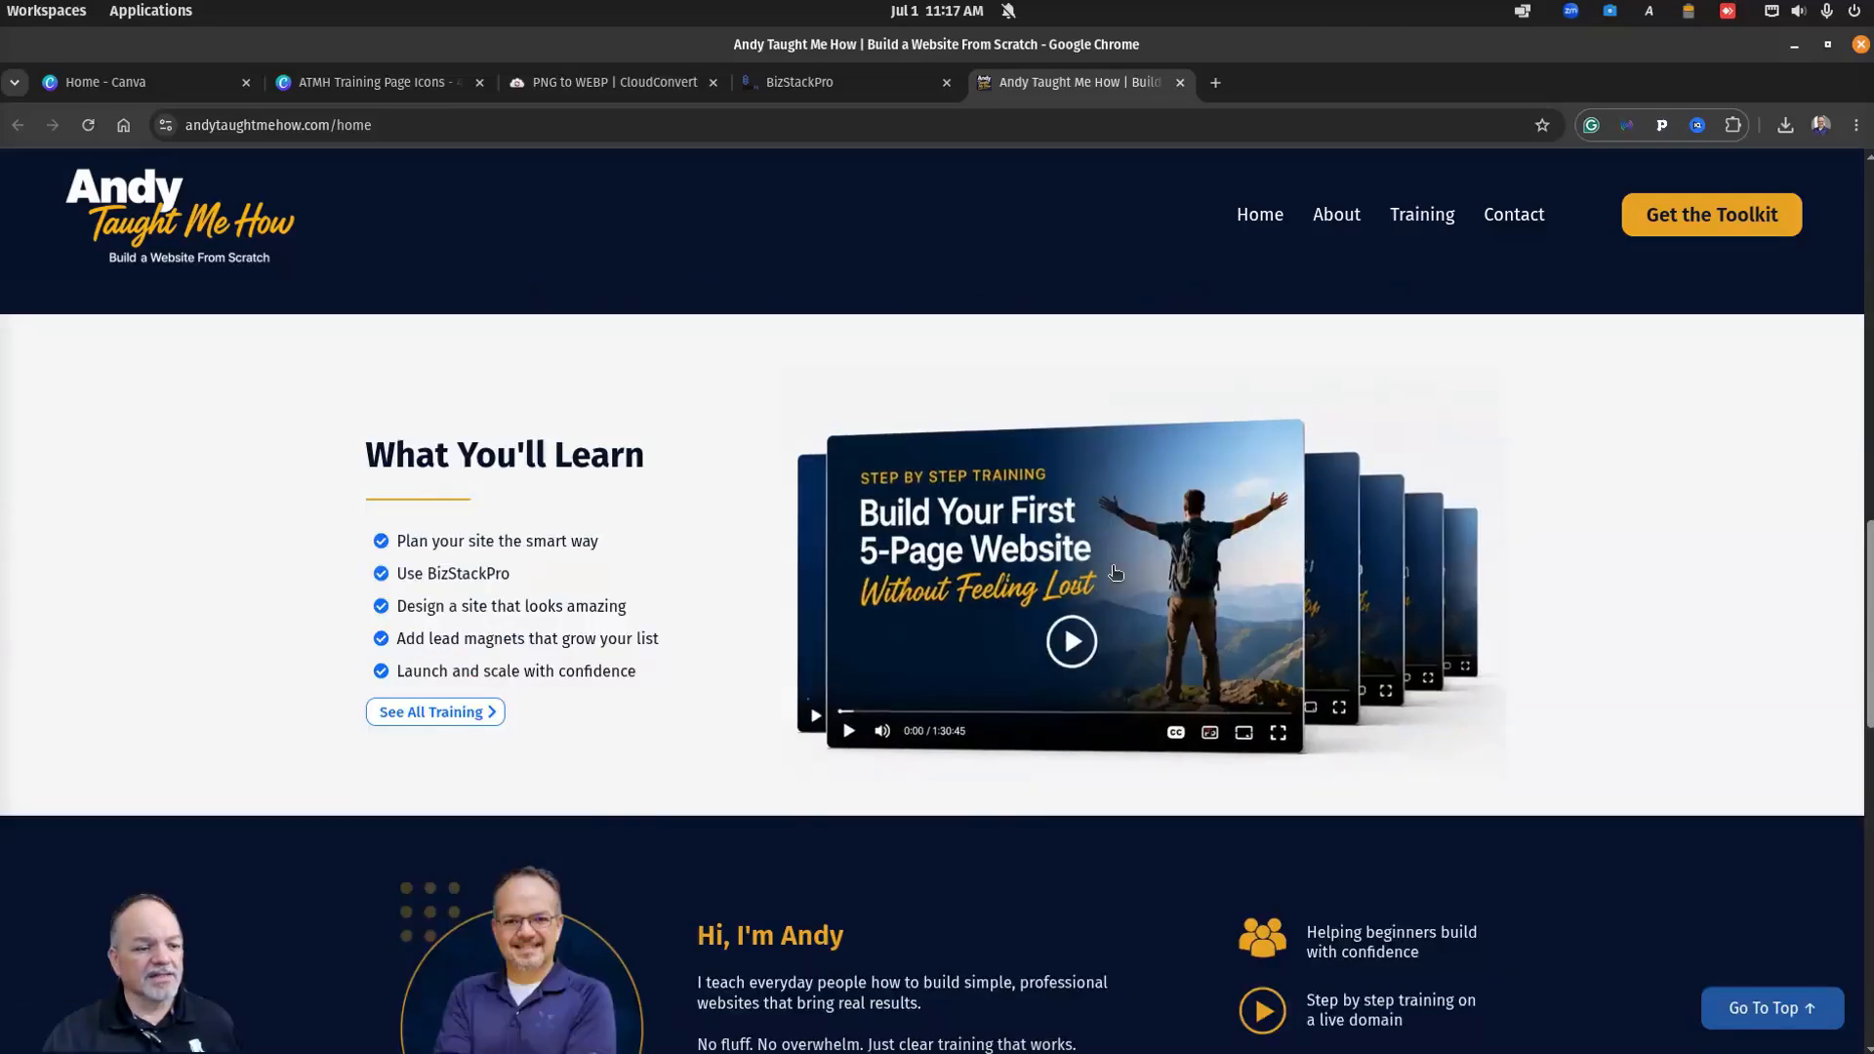
scroll(908, 586, down, 3)
scroll(683, 673, down, 2)
scroll(795, 682, down, 7)
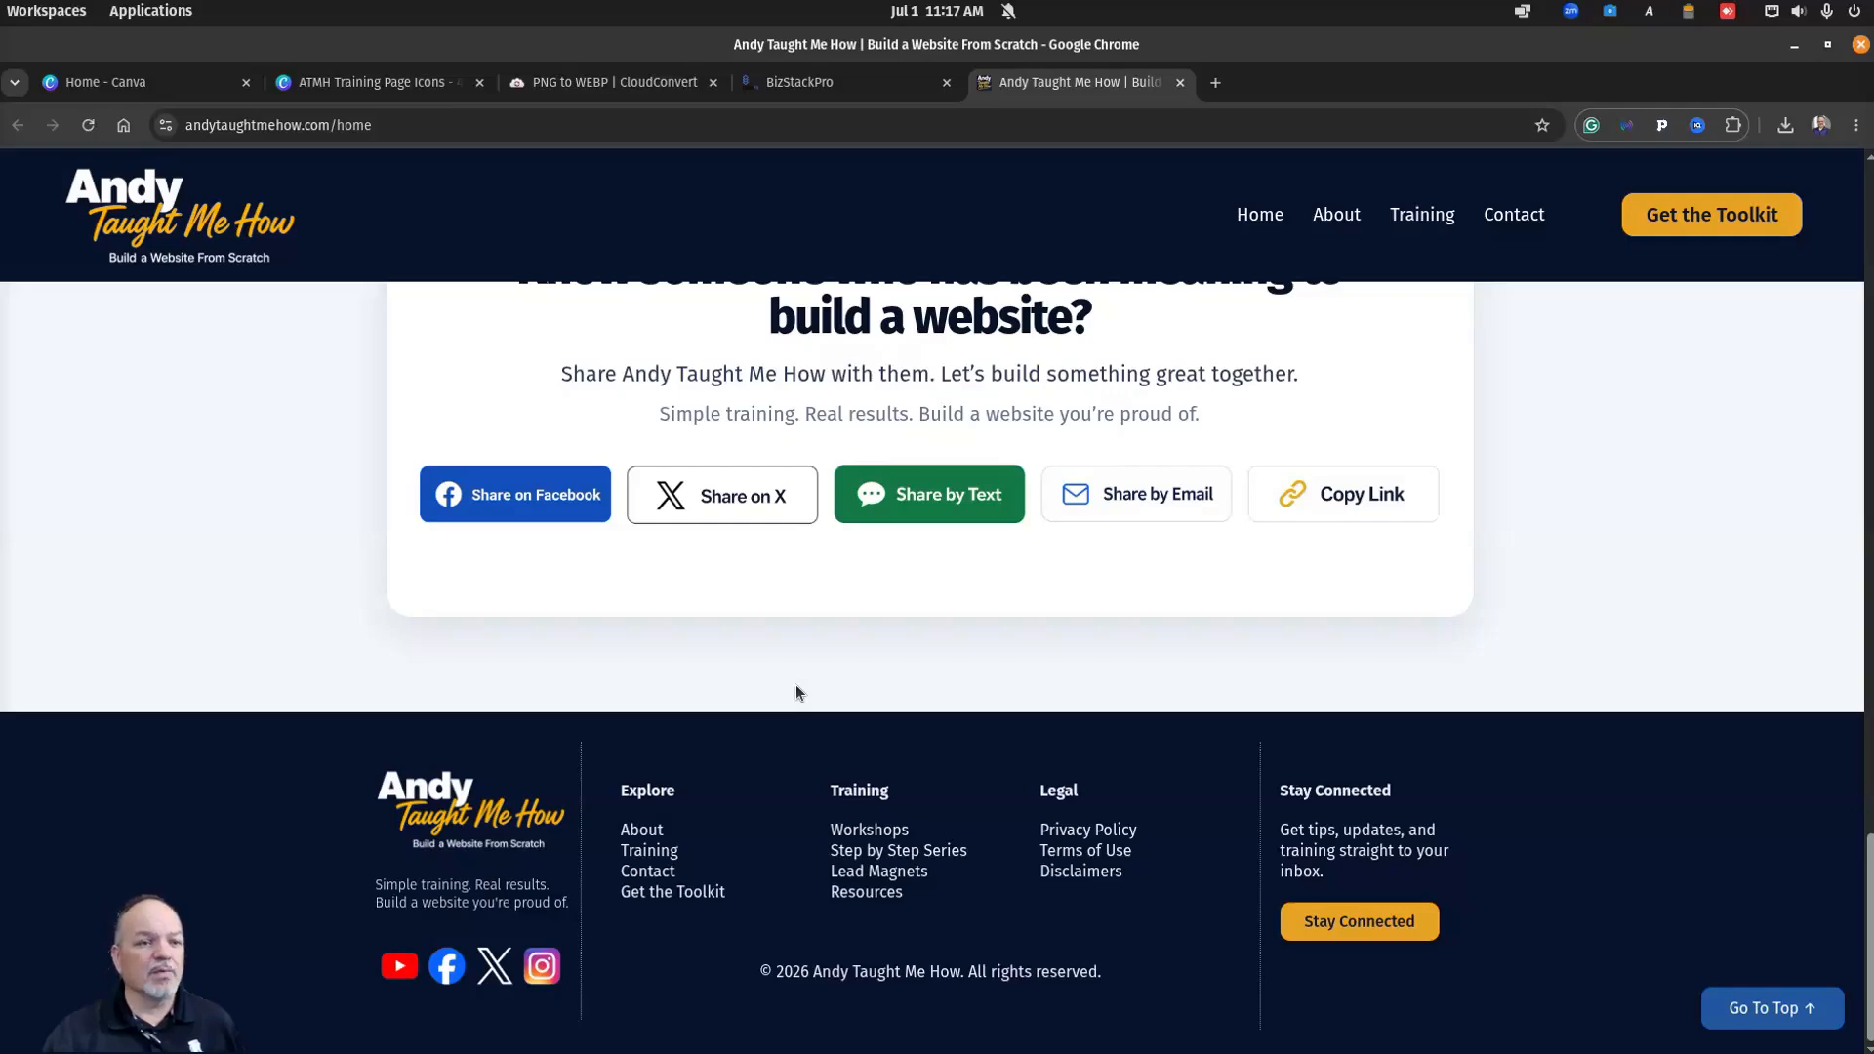
scroll(788, 734, up, 1)
scroll(788, 733, up, 10)
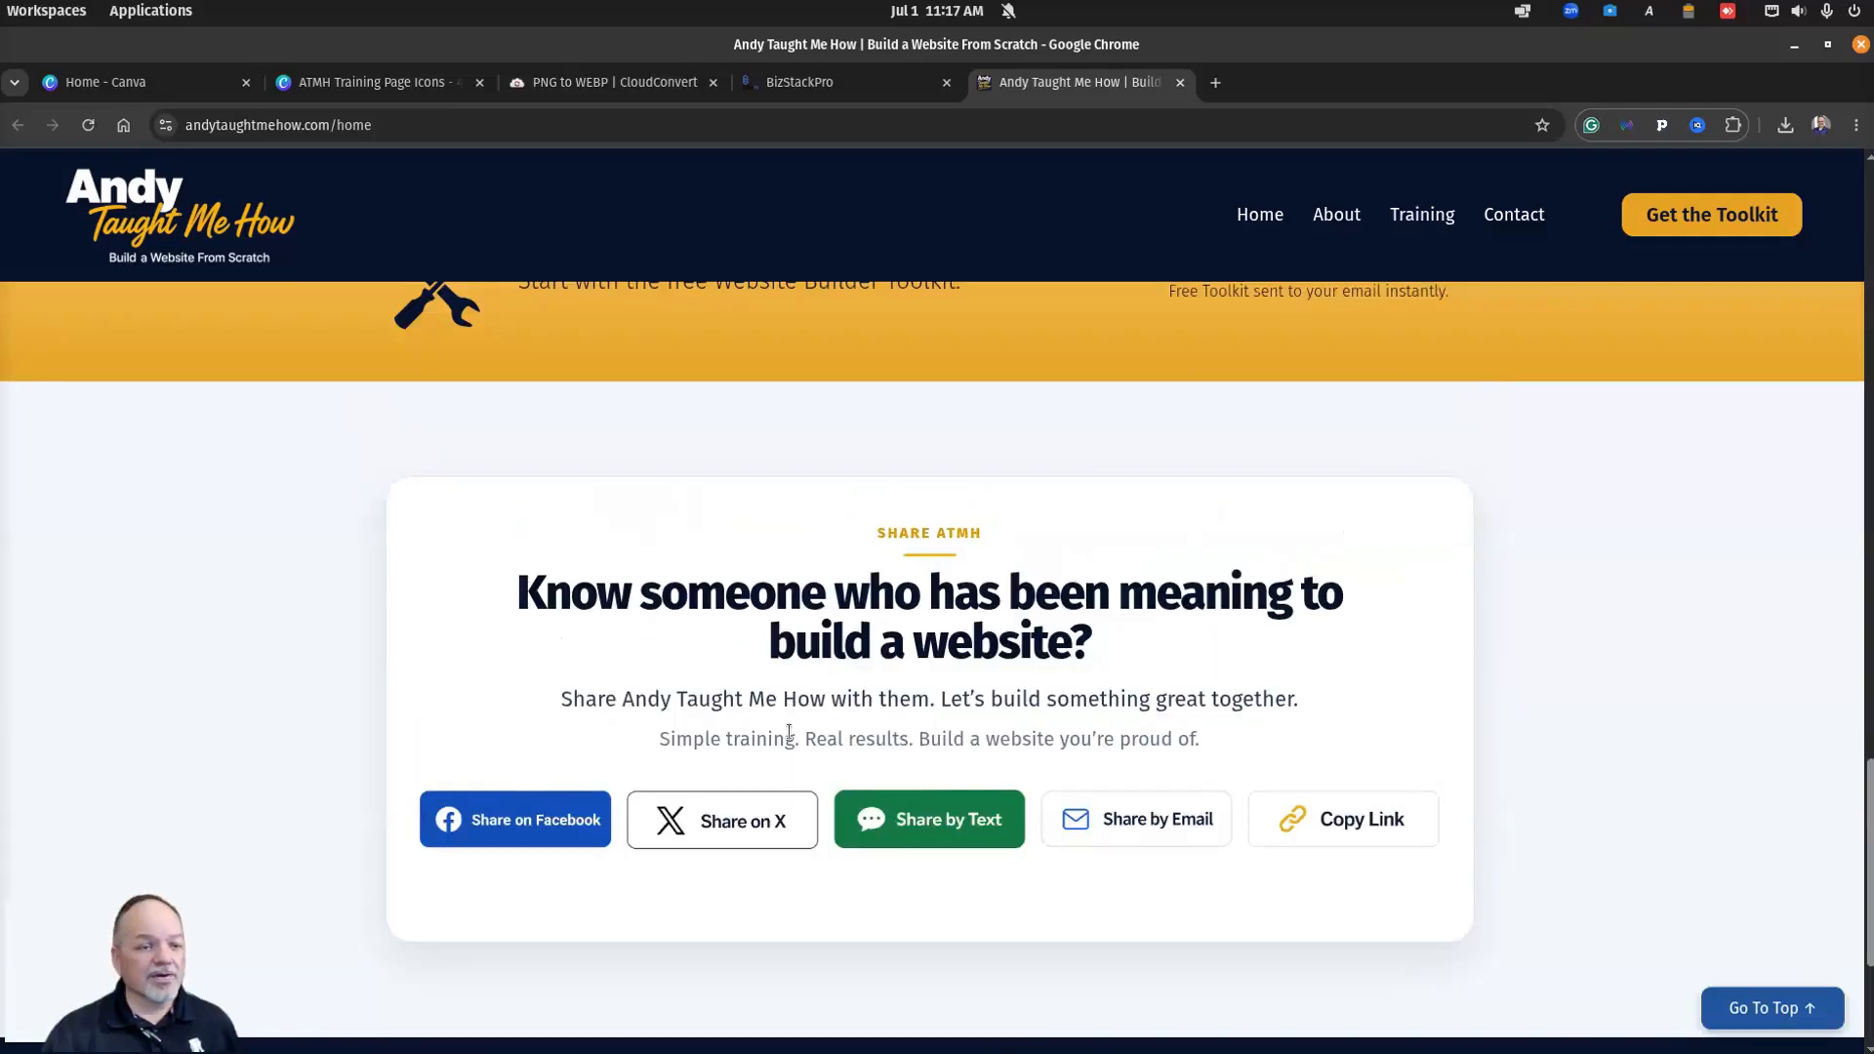
scroll(788, 732, up, 15)
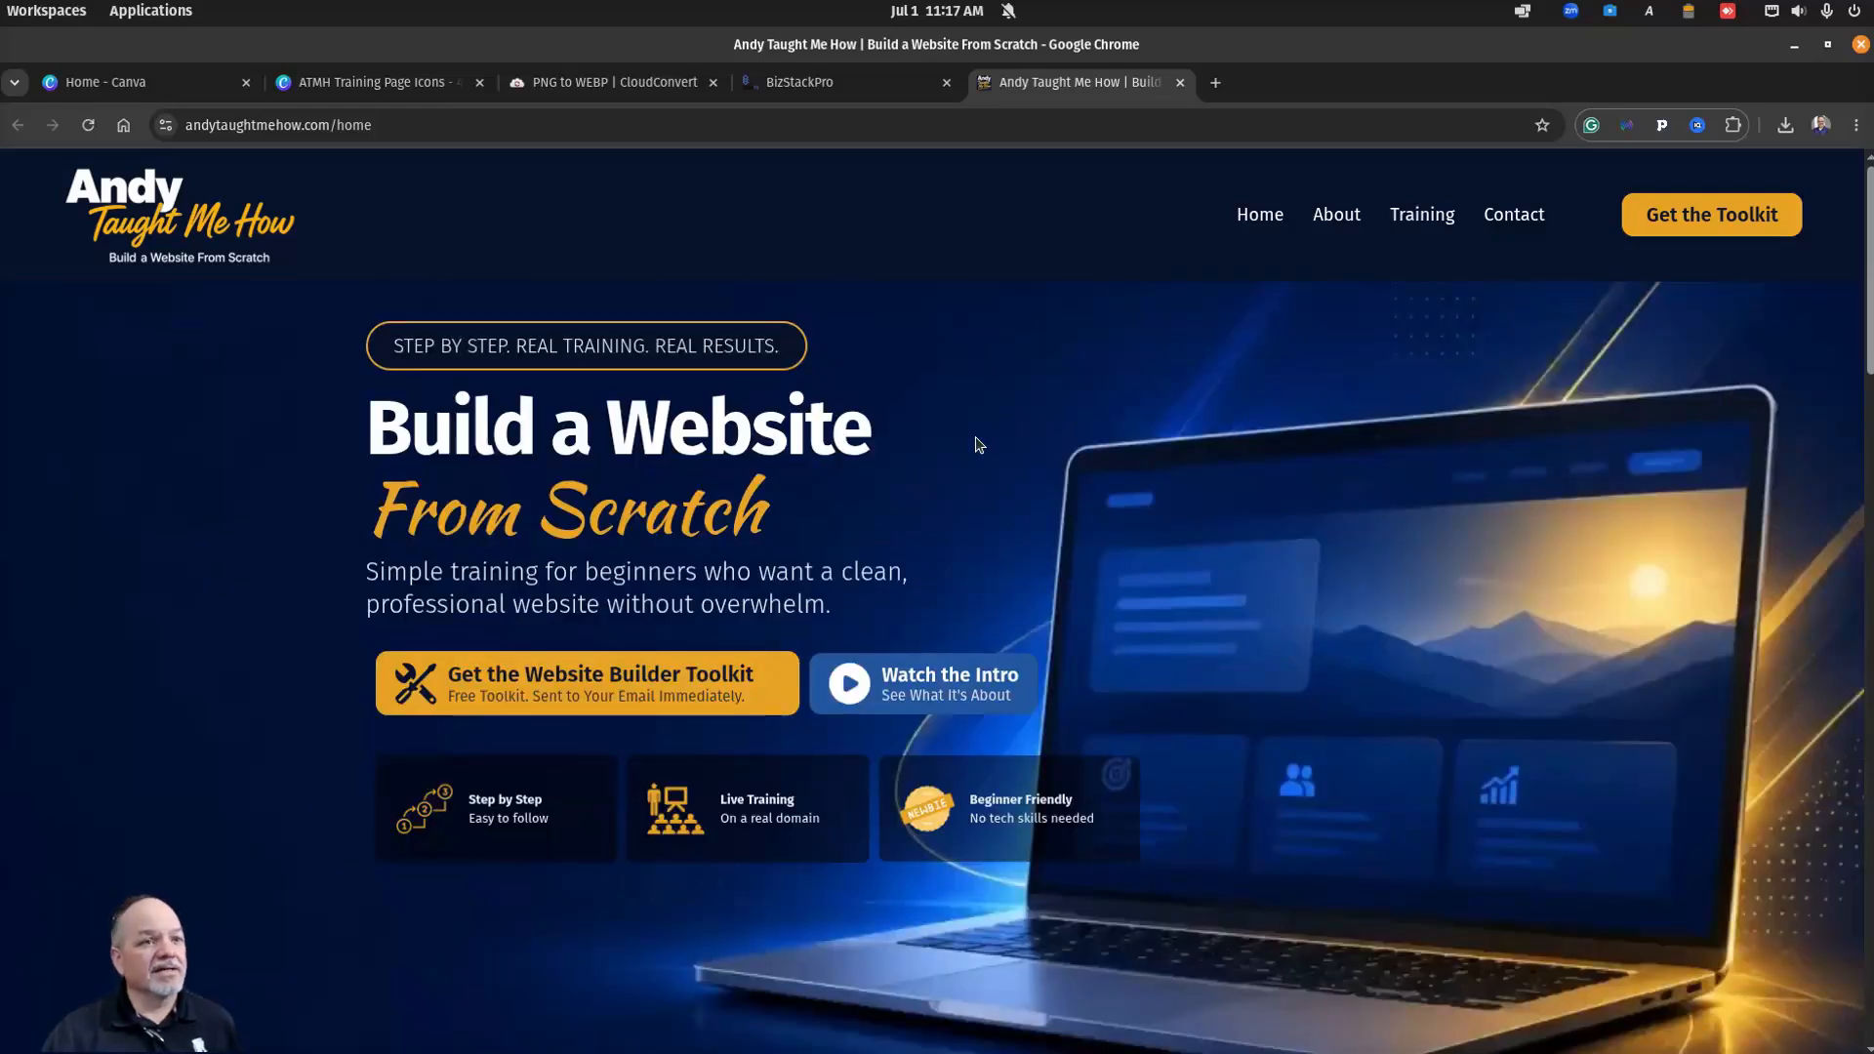
Step: Review the converted WebP icon files in CloudConvert and return to the live Andy Taught Me How home page
click(624, 82)
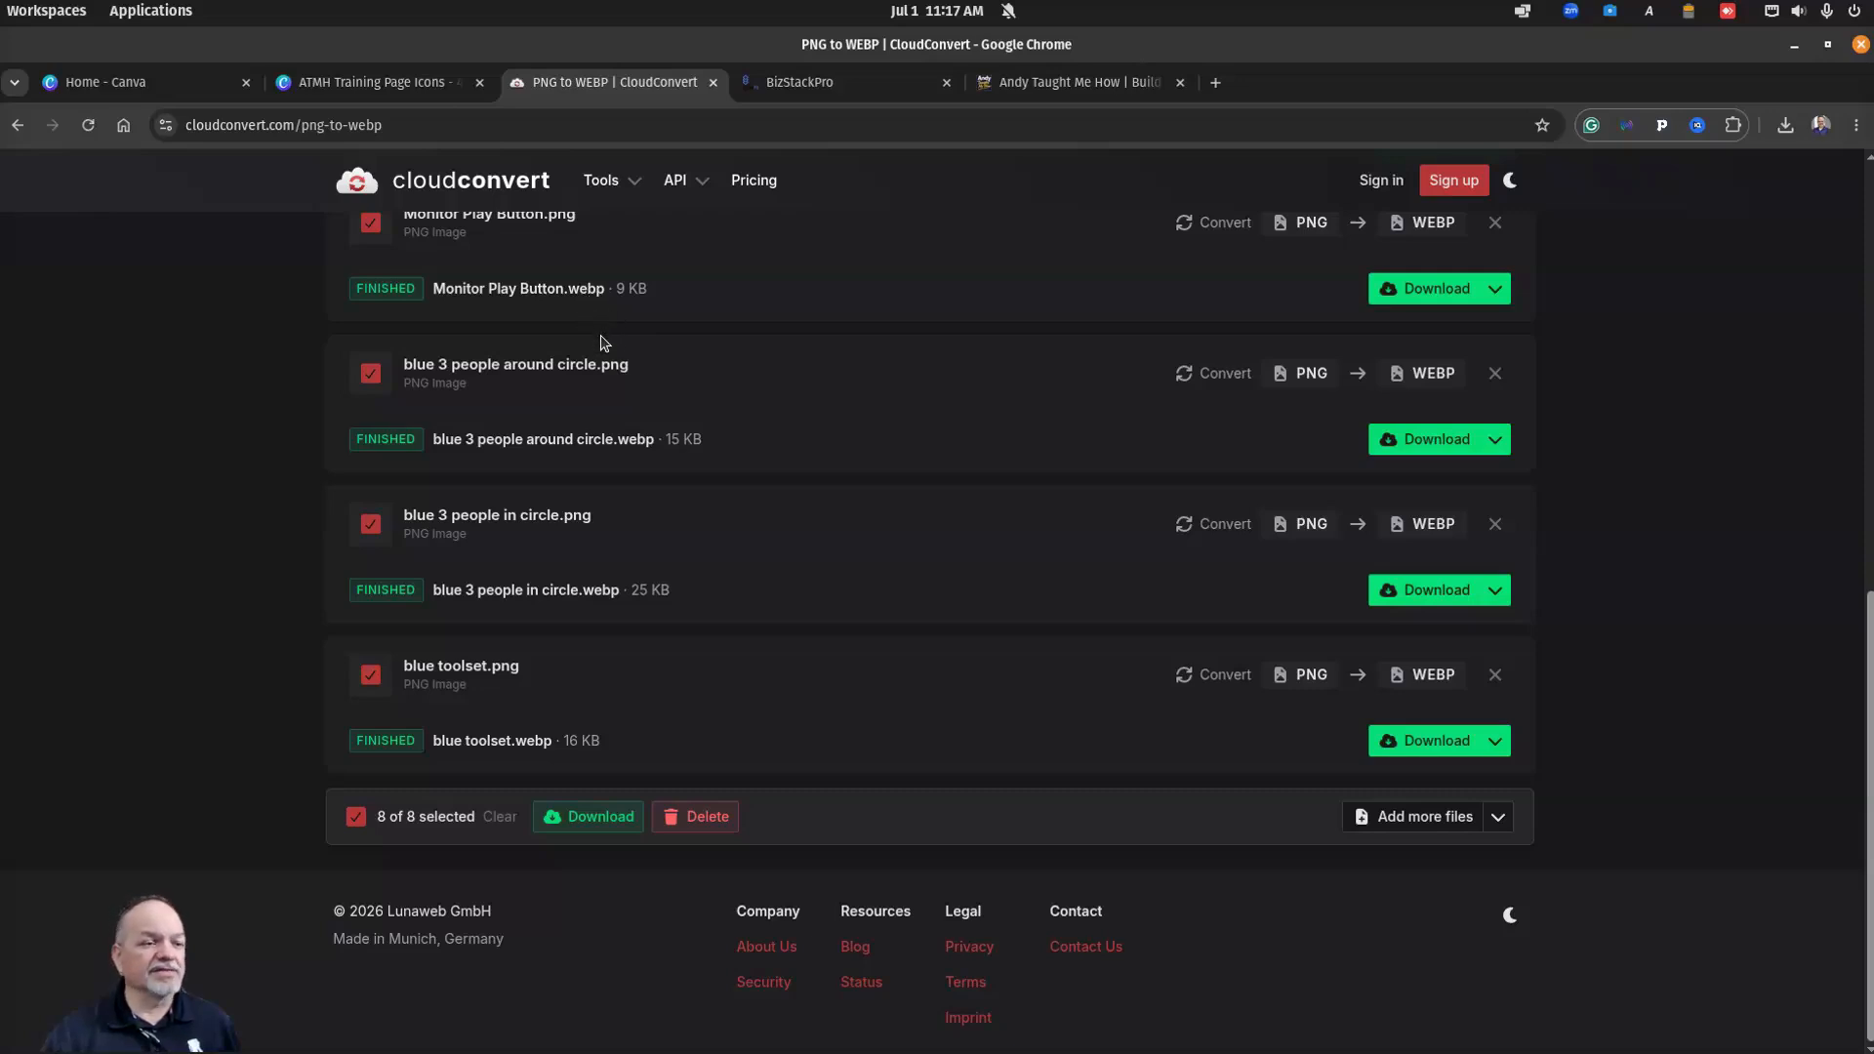
scroll(991, 439, up, 6)
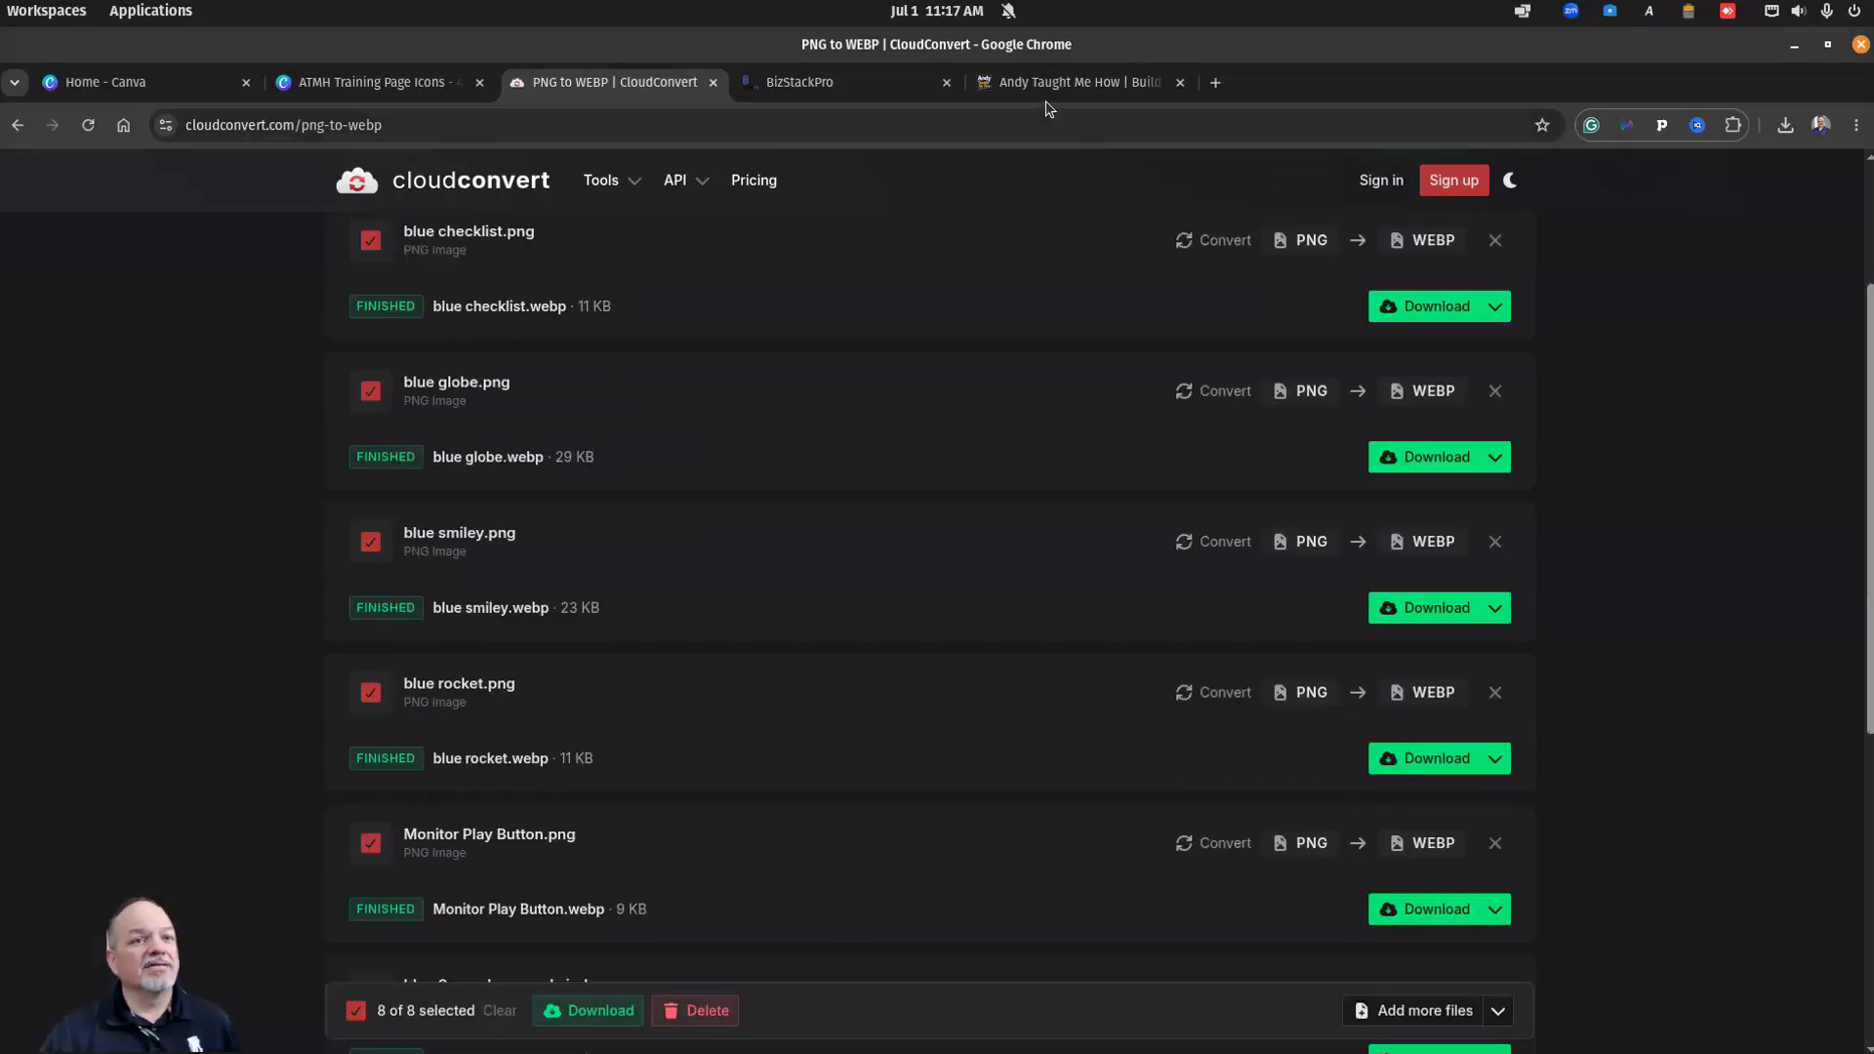
click(1052, 86)
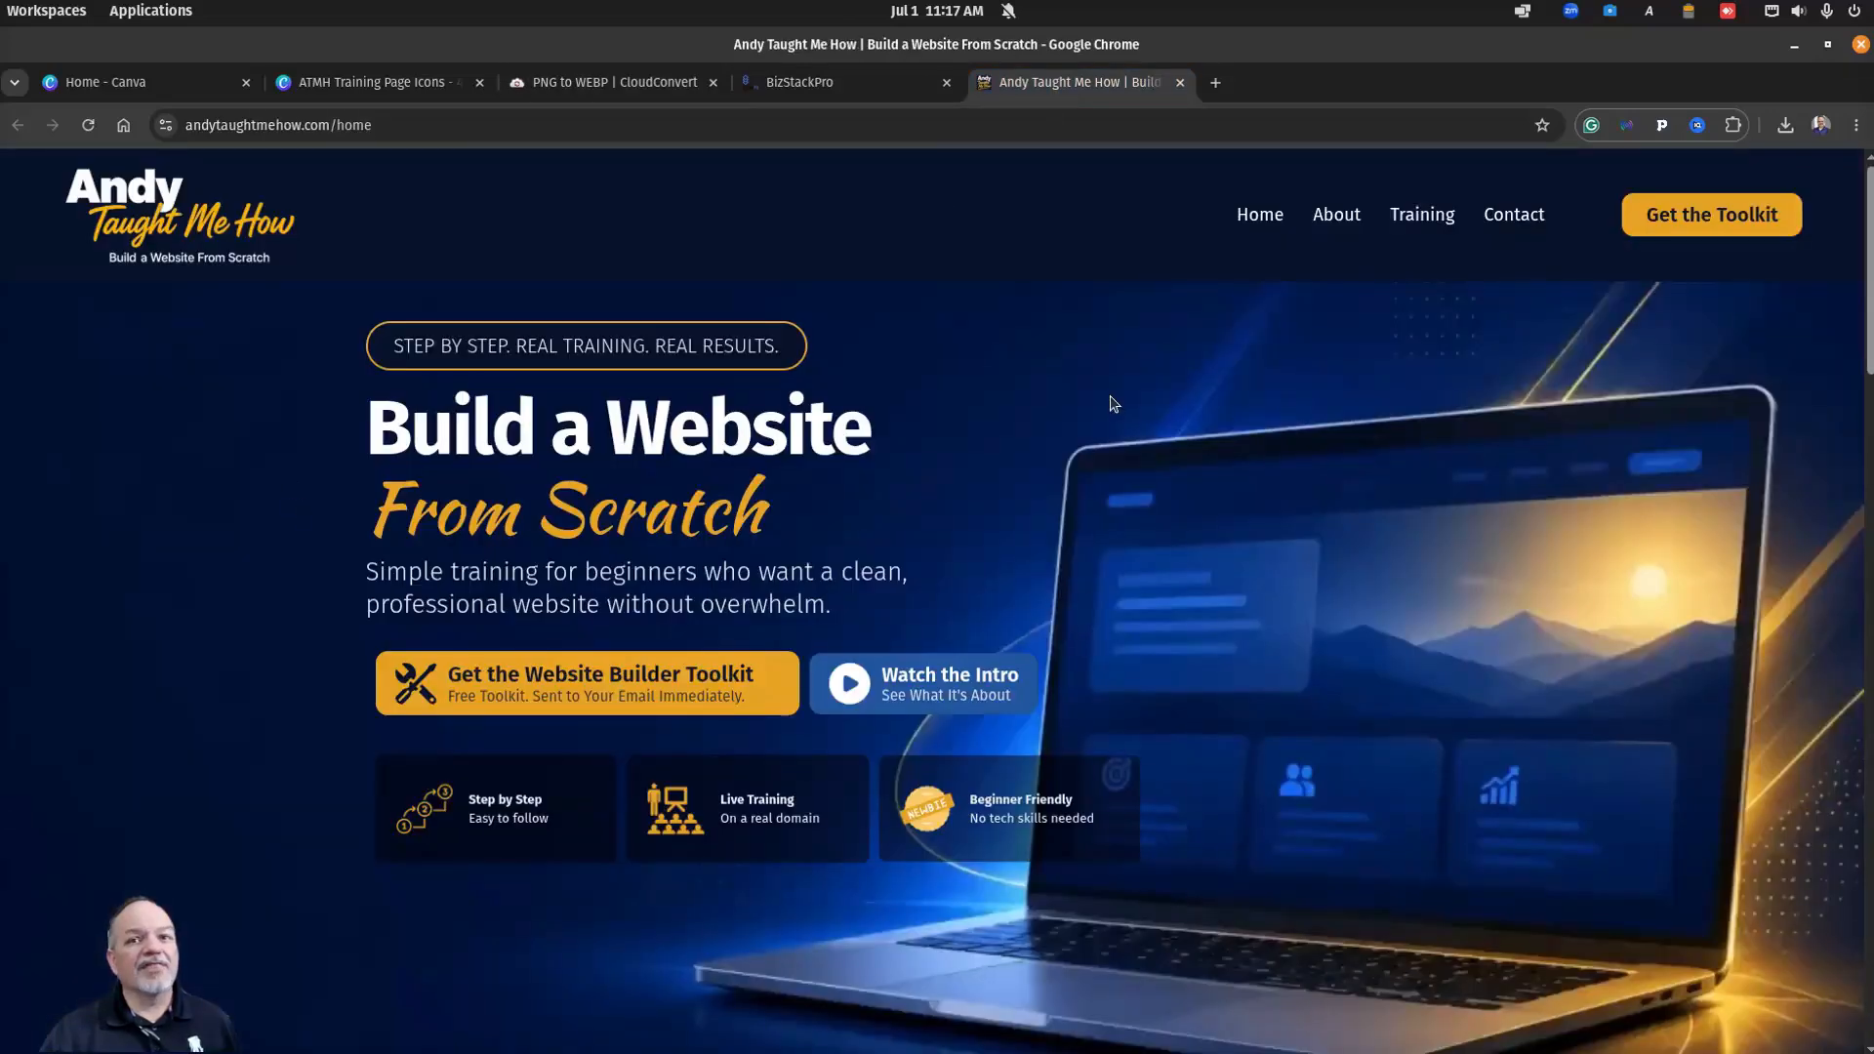